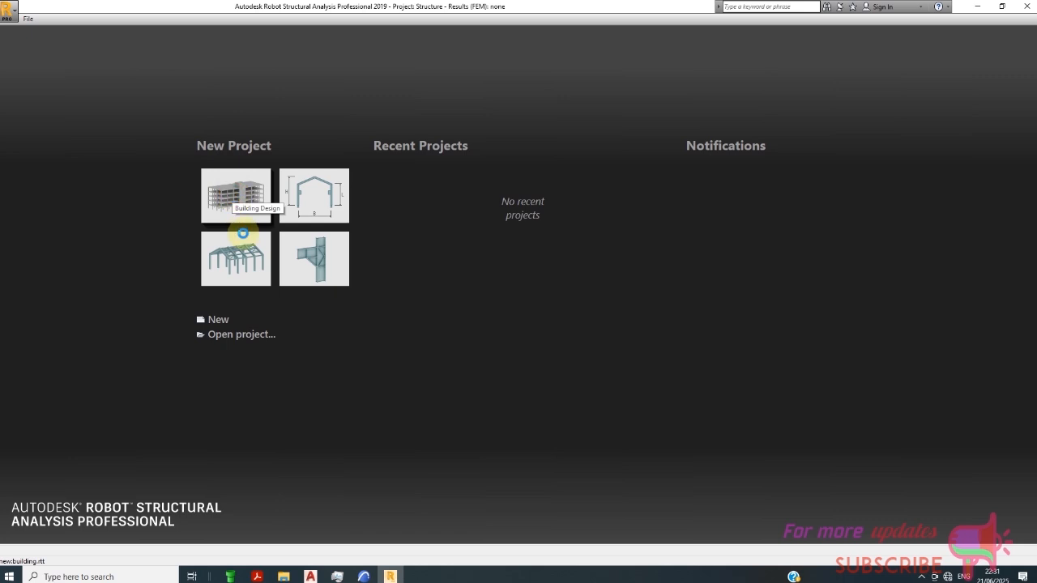
- Create a new Building Design project and open its units and formats preferences
click(235, 201)
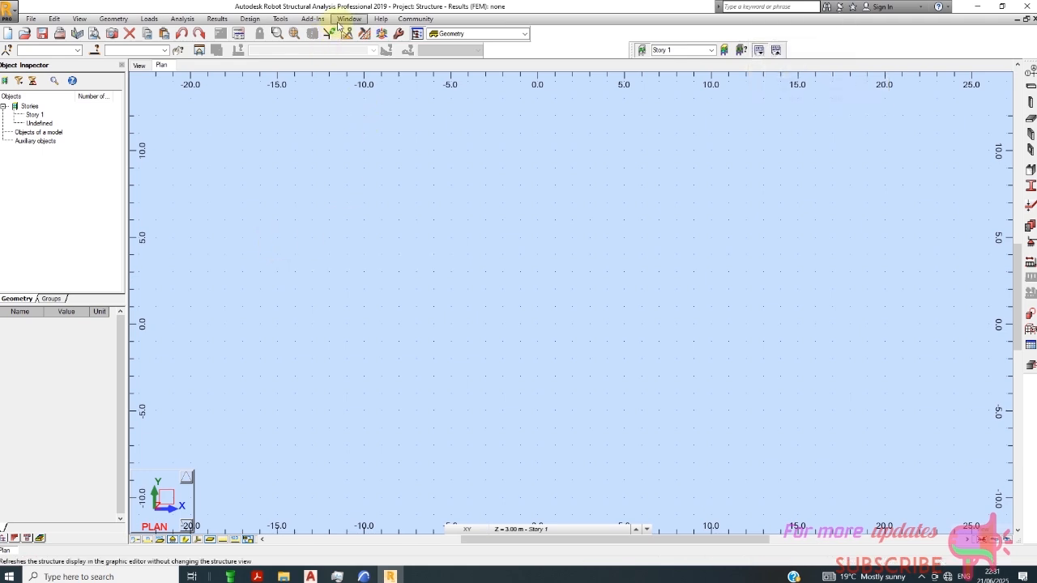
click(280, 20)
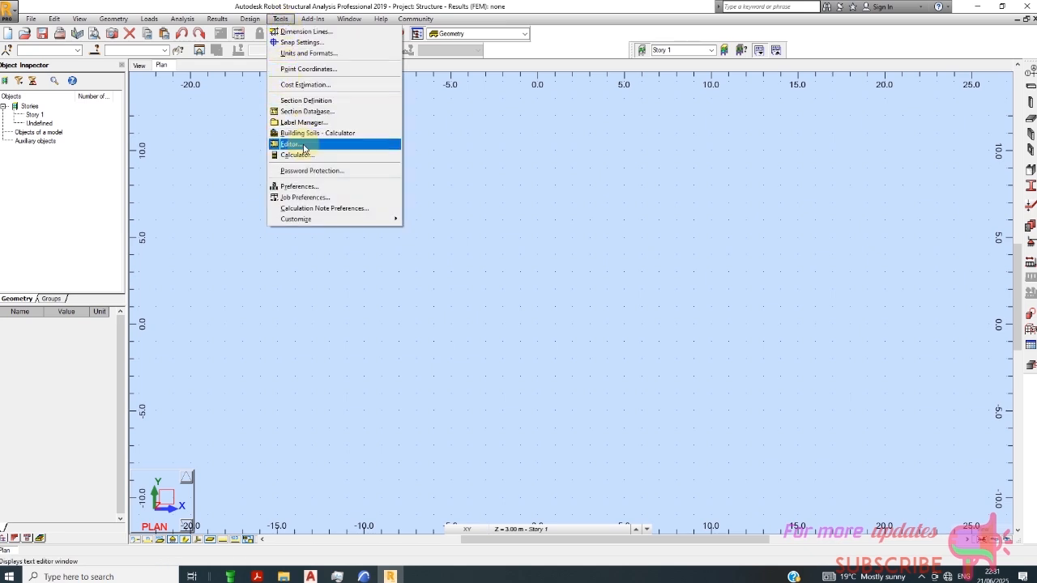
click(311, 53)
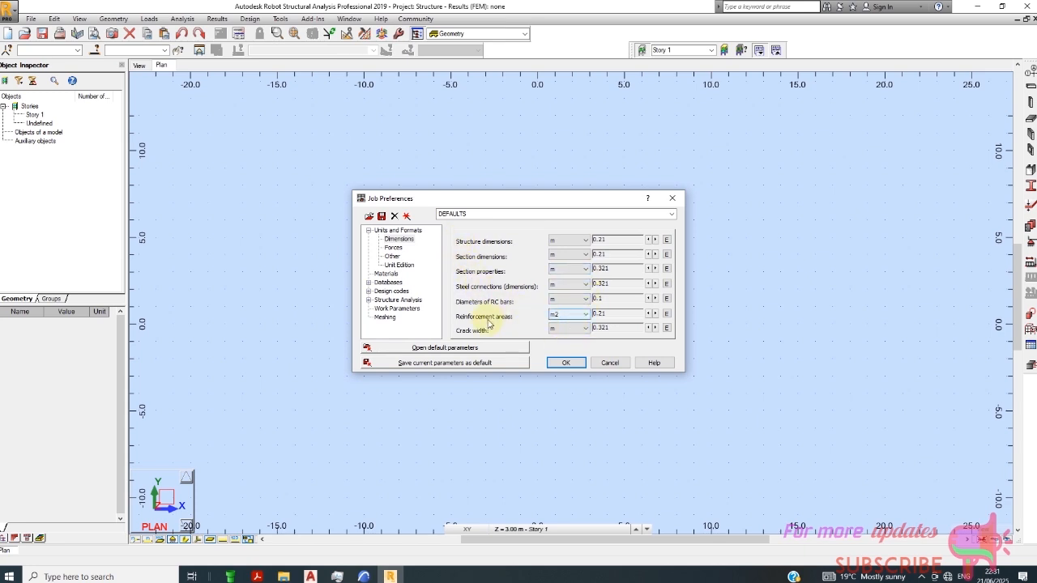
- Set the force unit to kN in the unit edition preferences and keep kg as the mass unit
click(392, 248)
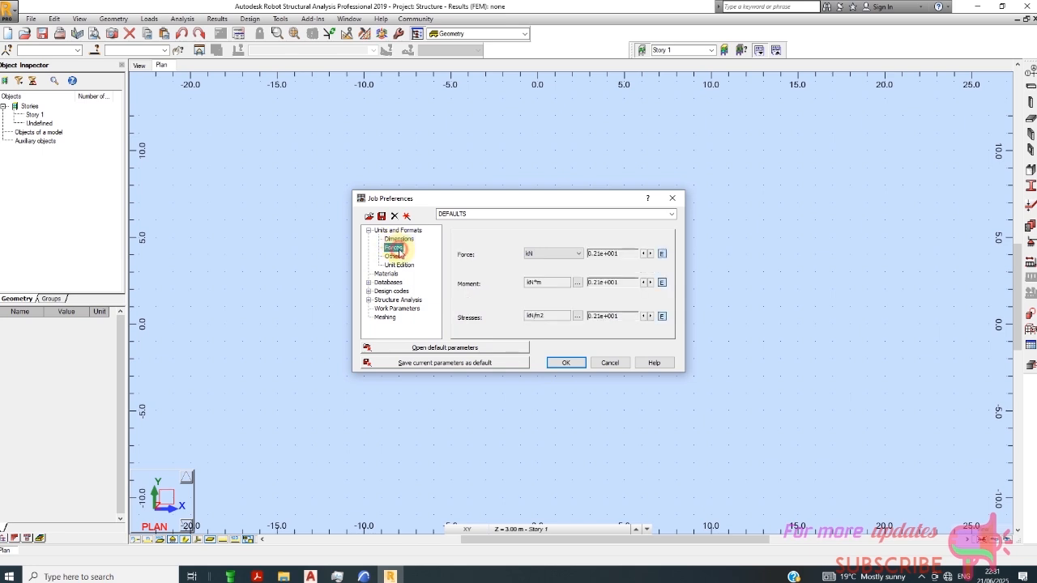
click(392, 256)
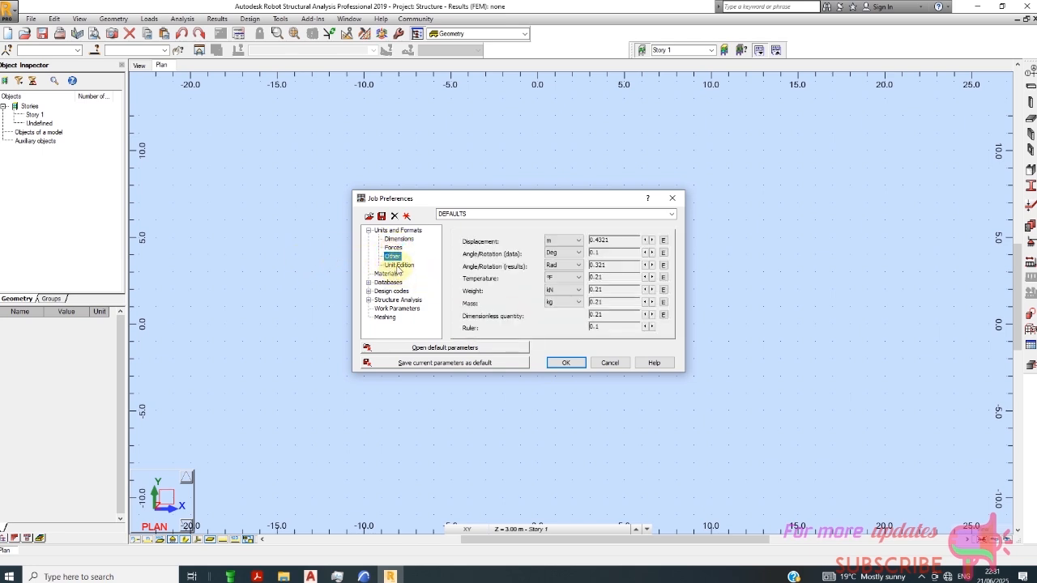
click(399, 265)
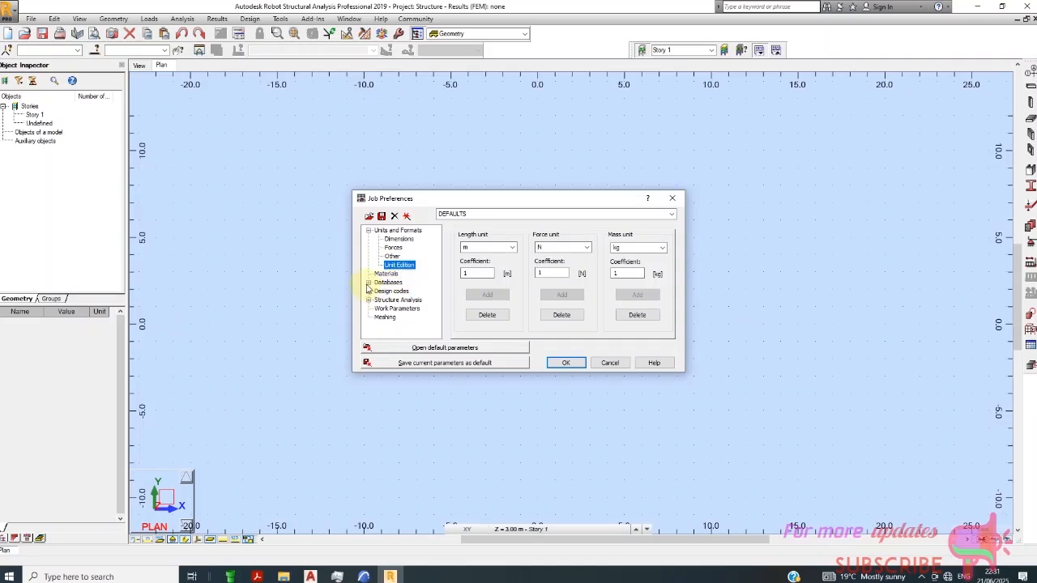
click(595, 250)
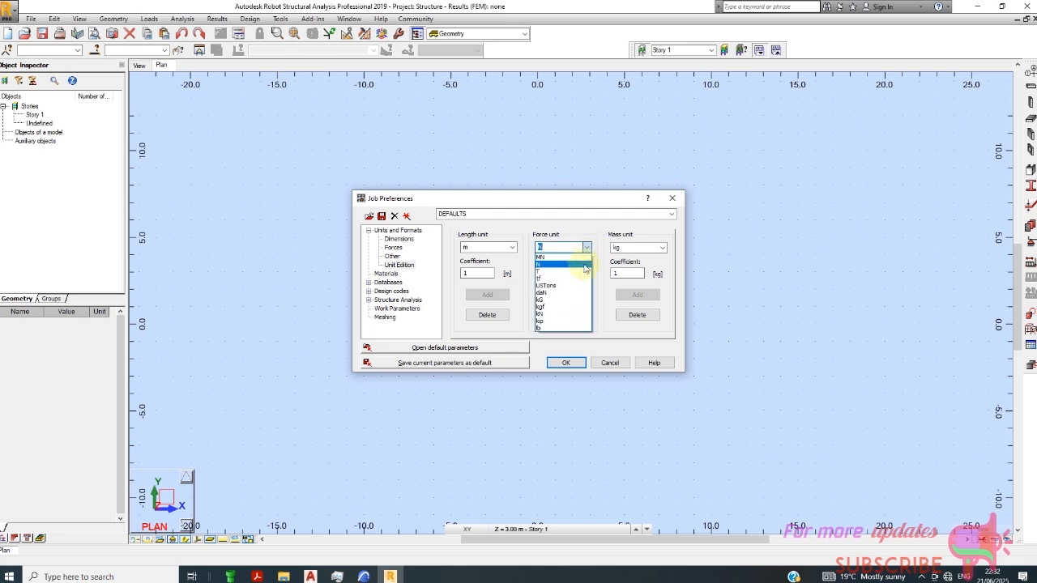
click(556, 313)
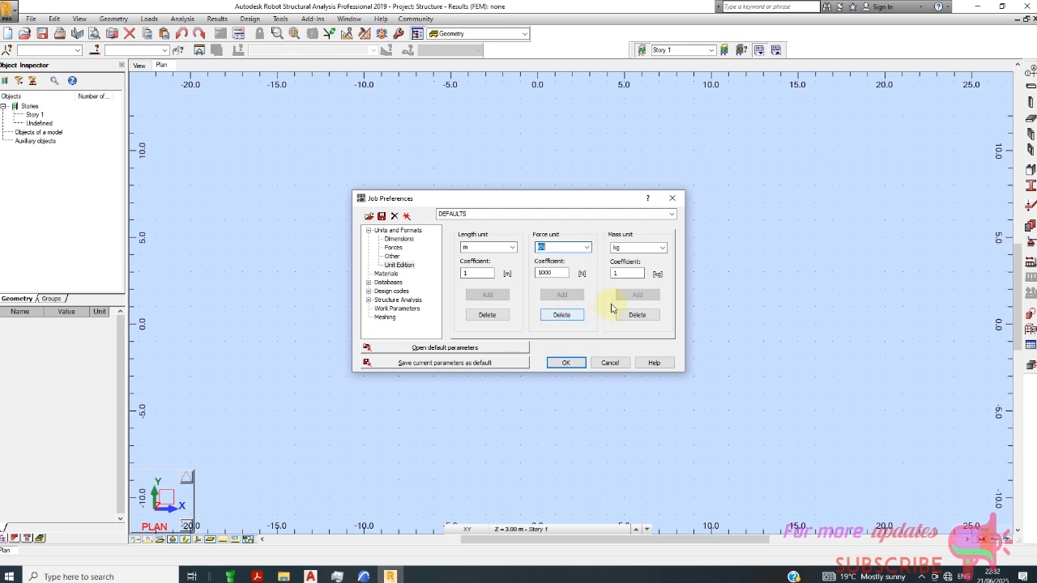
click(663, 248)
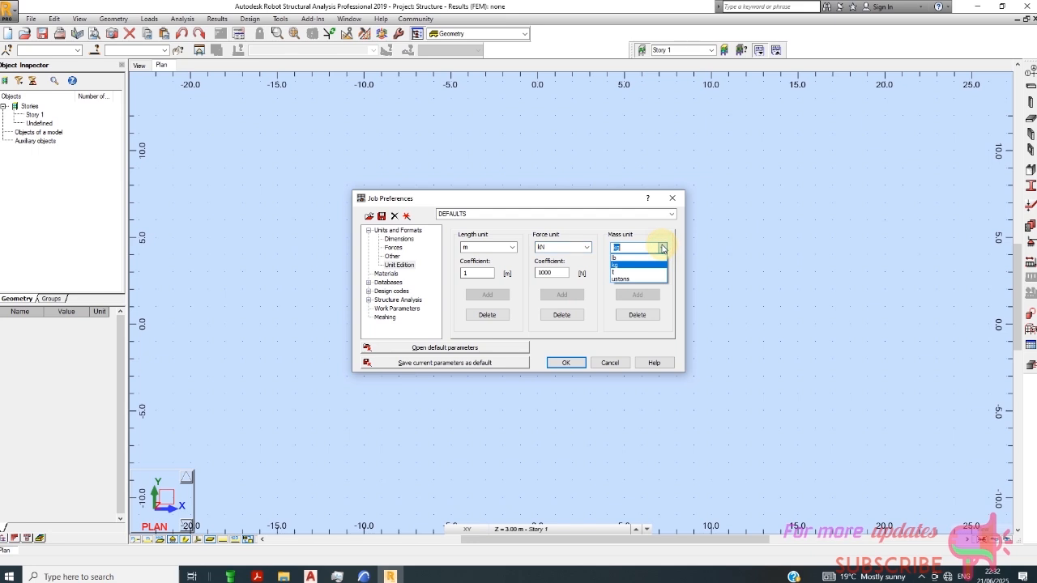
click(663, 247)
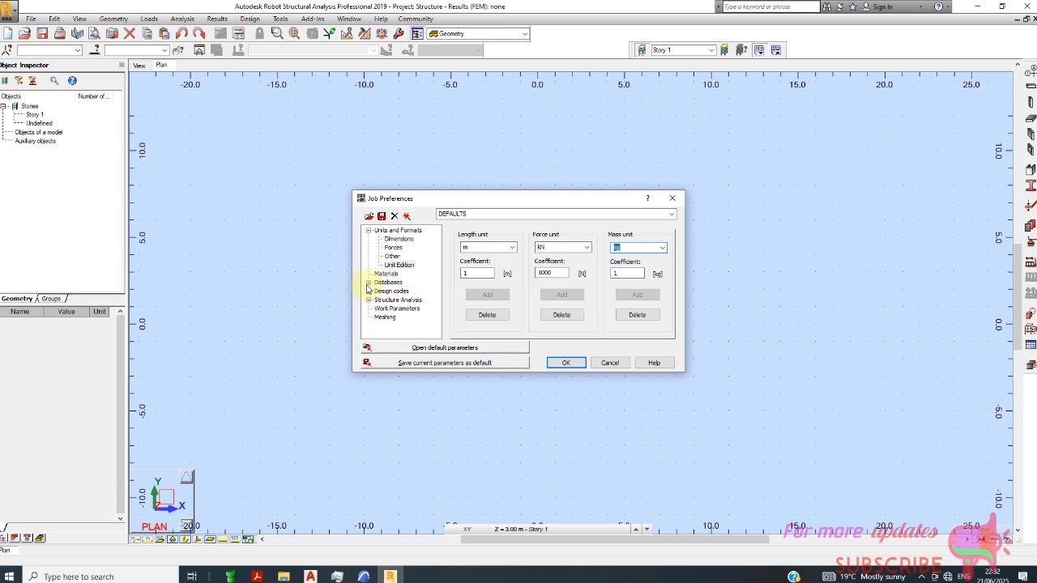
- Remove the AISC, AISI, ARBU and NDS databases from the steel and timber section databases
click(385, 274)
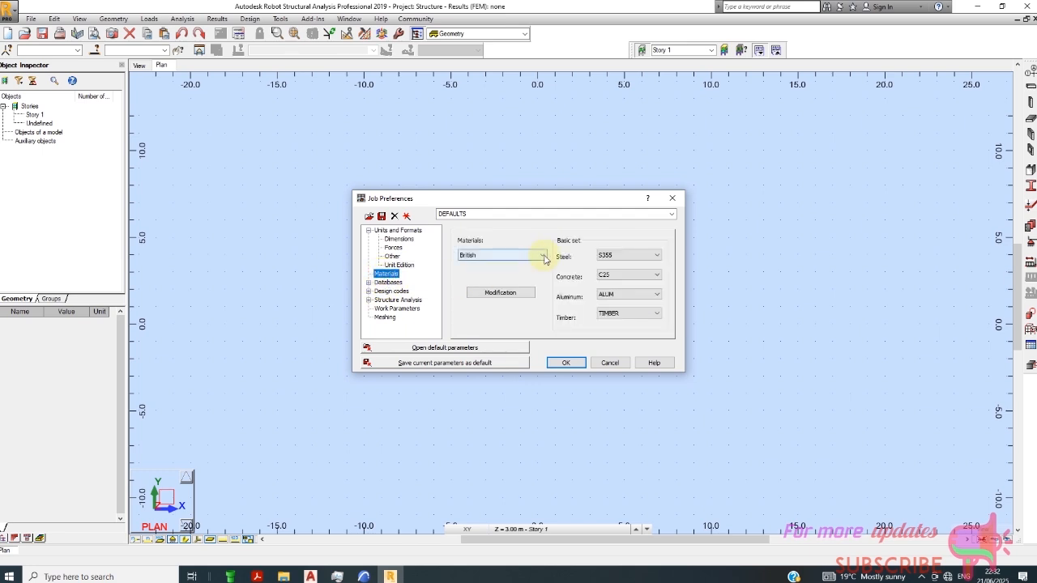
click(369, 282)
click(400, 256)
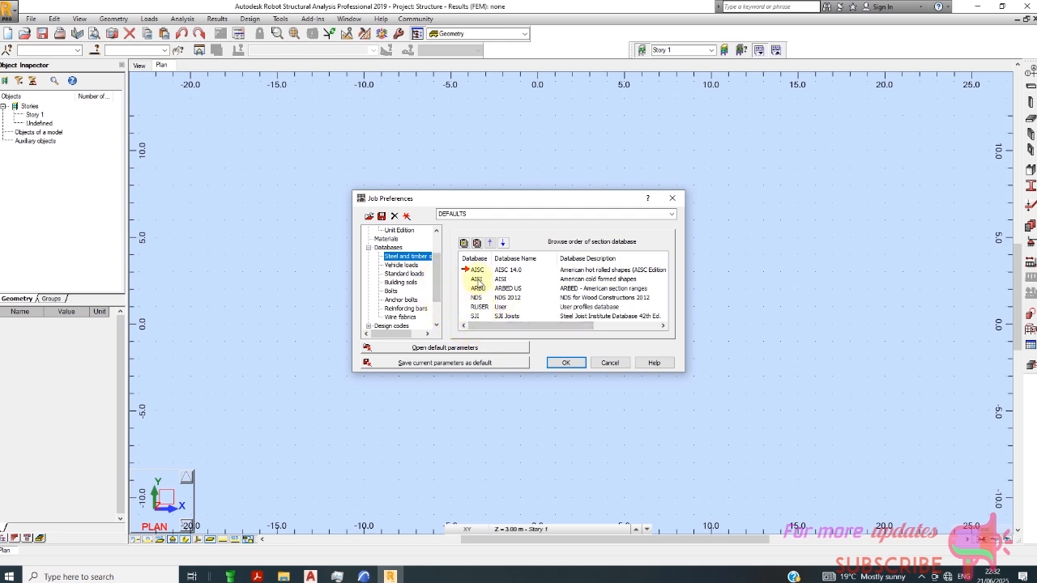
click(478, 244)
click(477, 244)
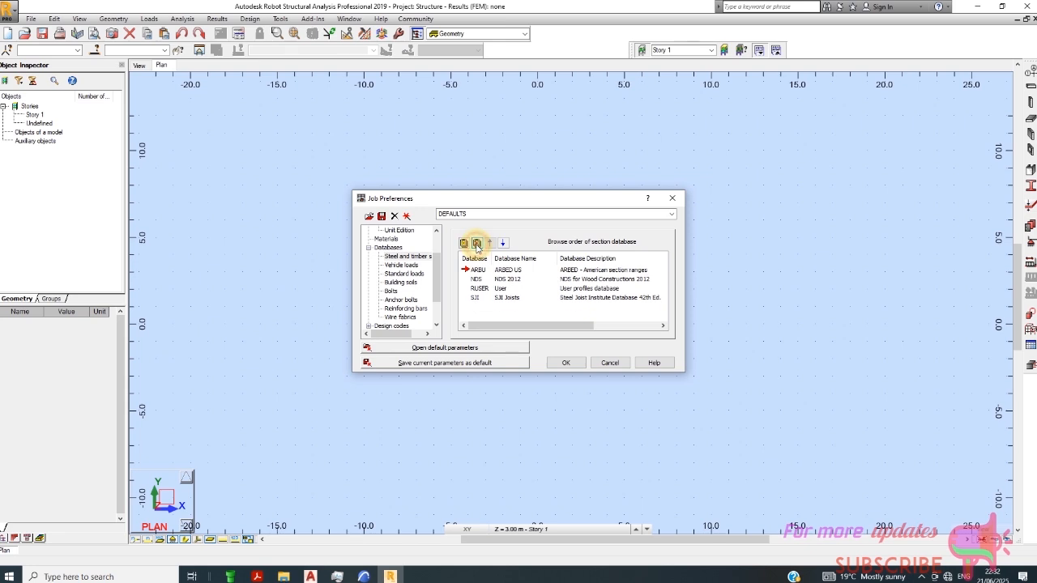
click(477, 244)
click(478, 244)
- Try to remove the RUSER and SJI databases from the steel and timber section databases
click(478, 272)
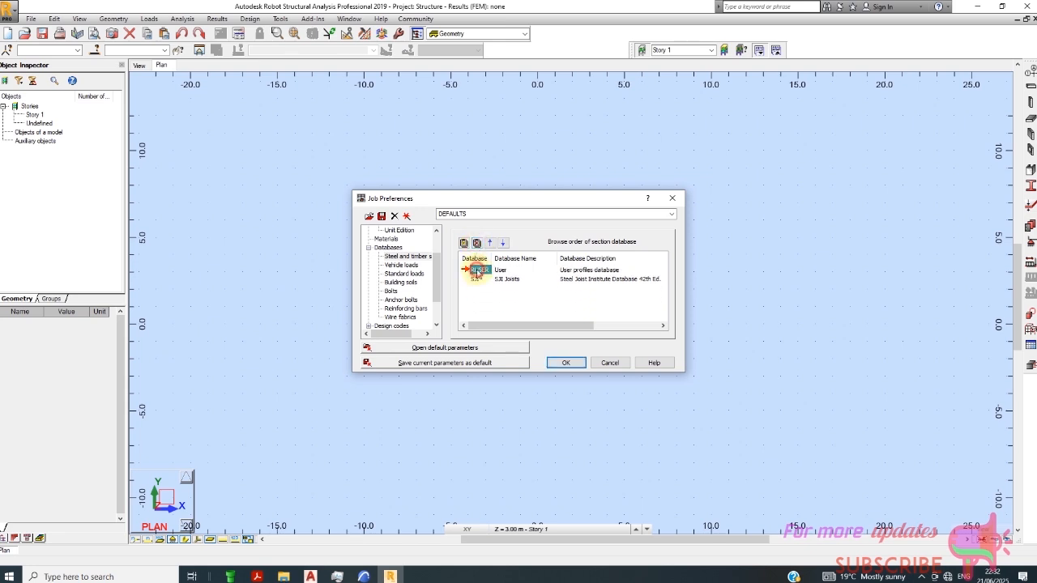
click(478, 245)
click(476, 279)
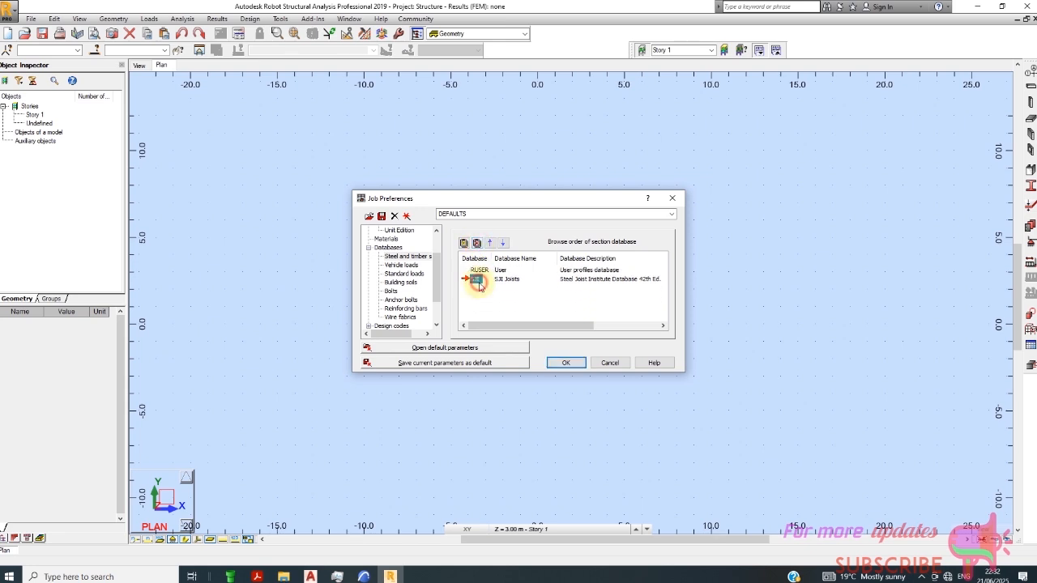
click(476, 243)
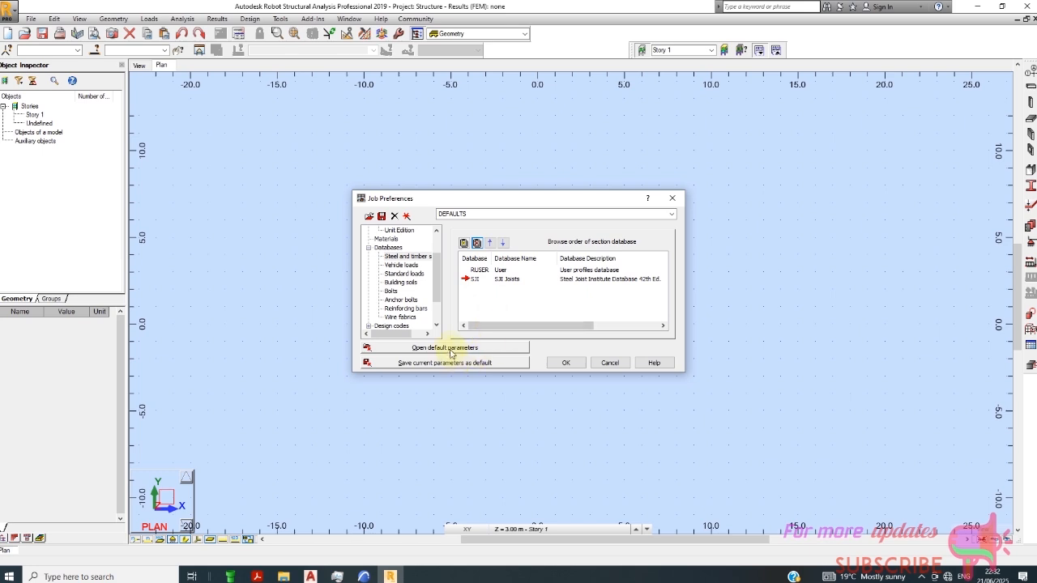
- Add the EURO section database and move it to the first place in the browse order
click(464, 243)
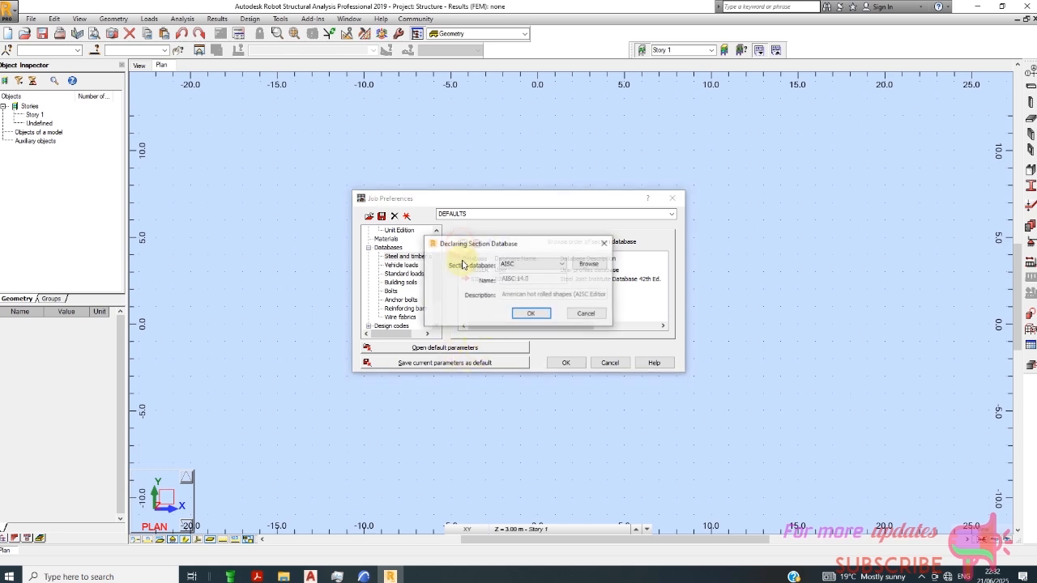
click(534, 267)
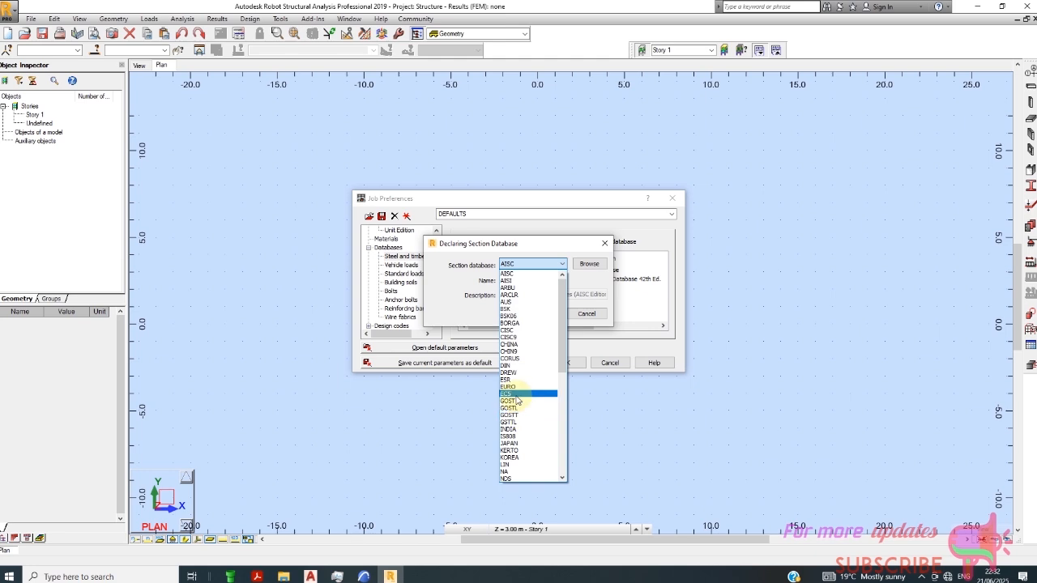
click(517, 387)
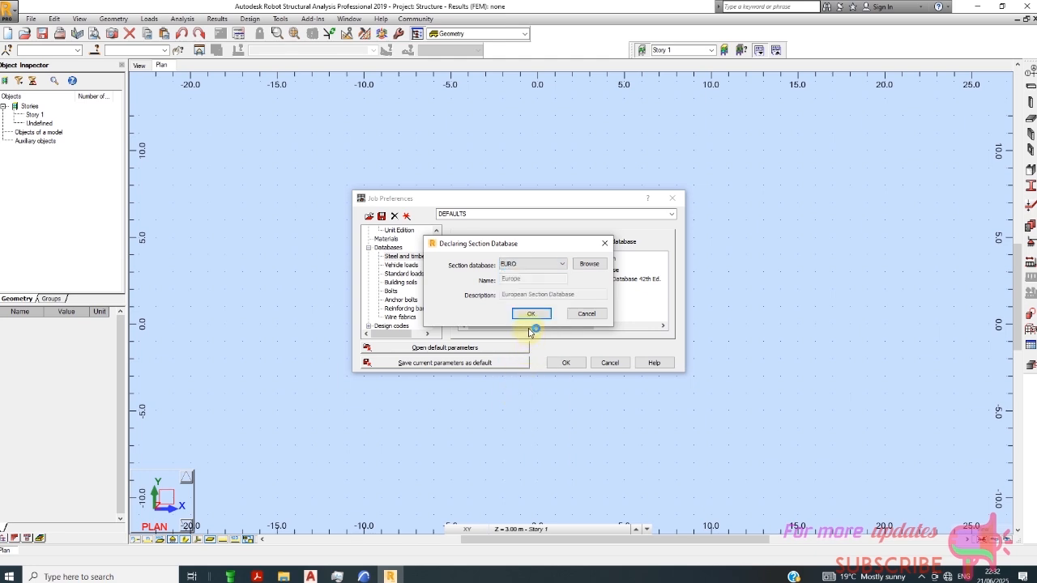
click(530, 315)
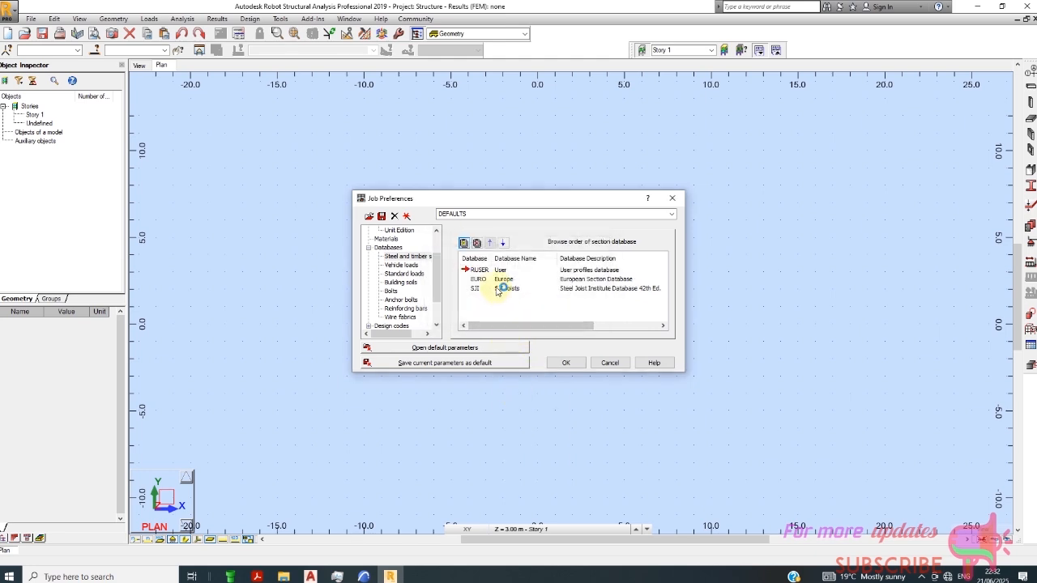
click(485, 278)
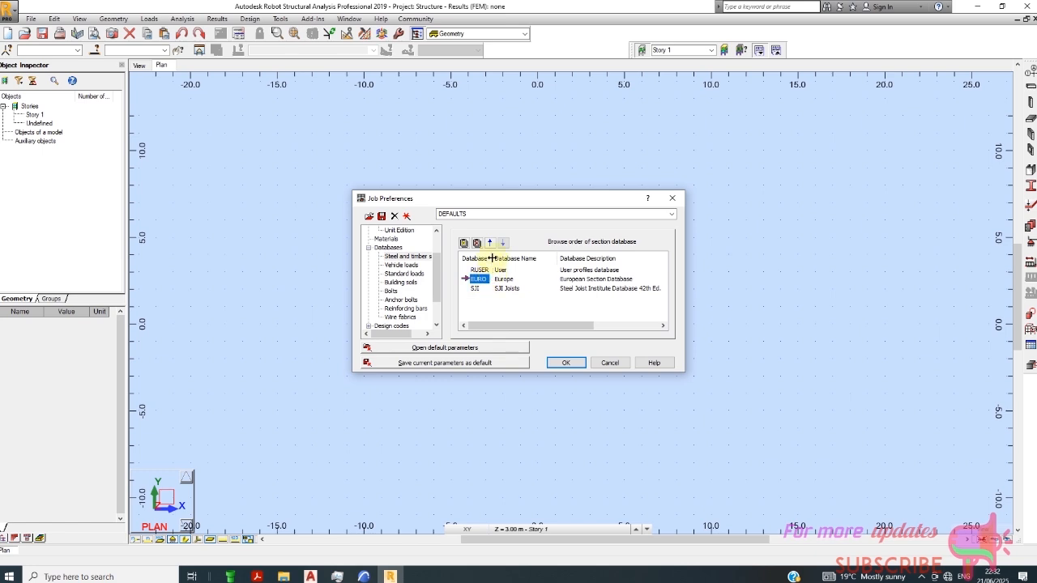
click(490, 244)
- Remove the RUSER user profiles database from the steel and timber section databases
click(478, 278)
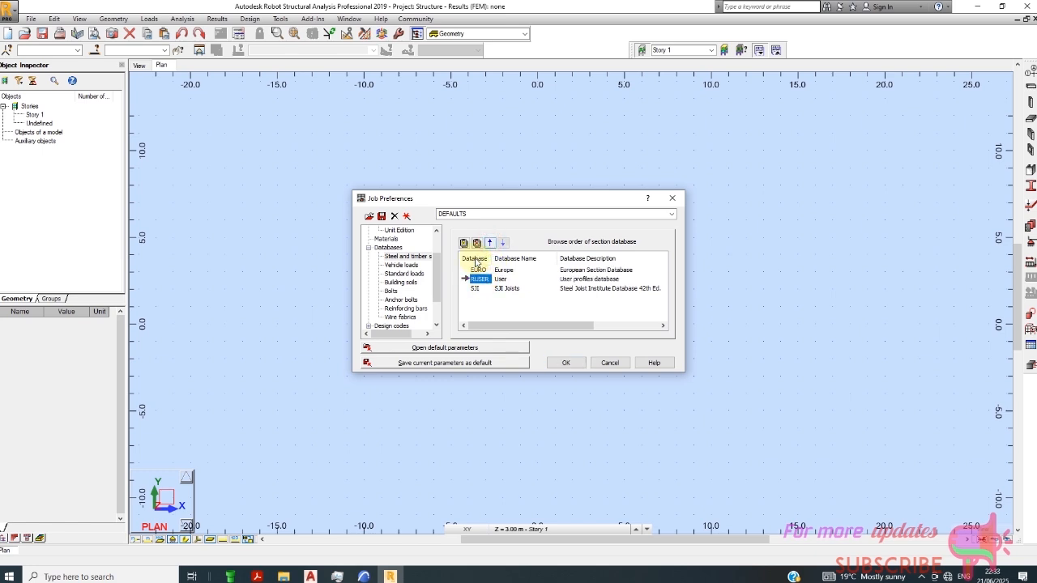
click(476, 243)
click(475, 279)
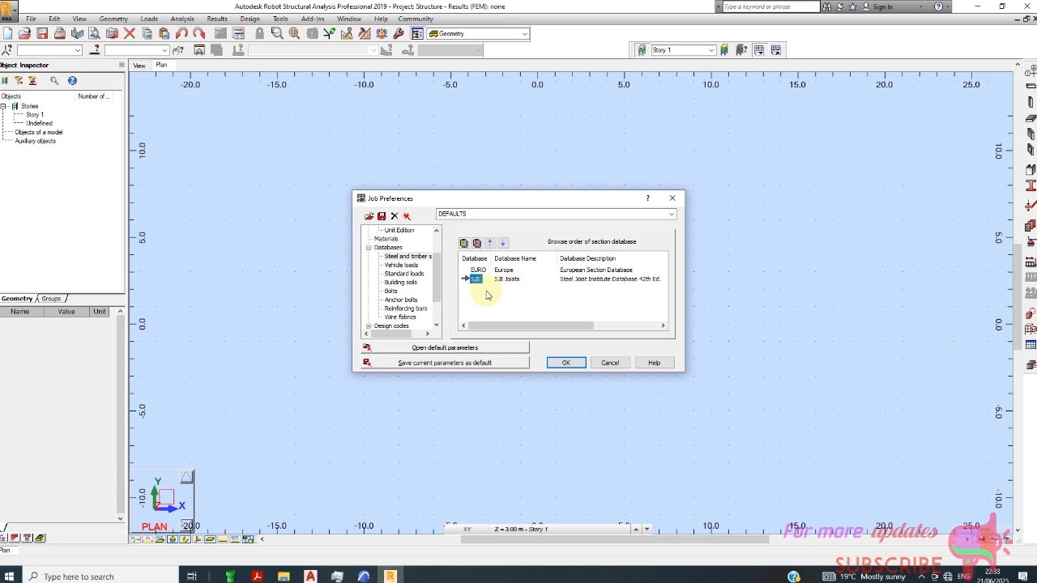
- Remove the non-metric SOIL 001 database from the building soils databases
click(403, 274)
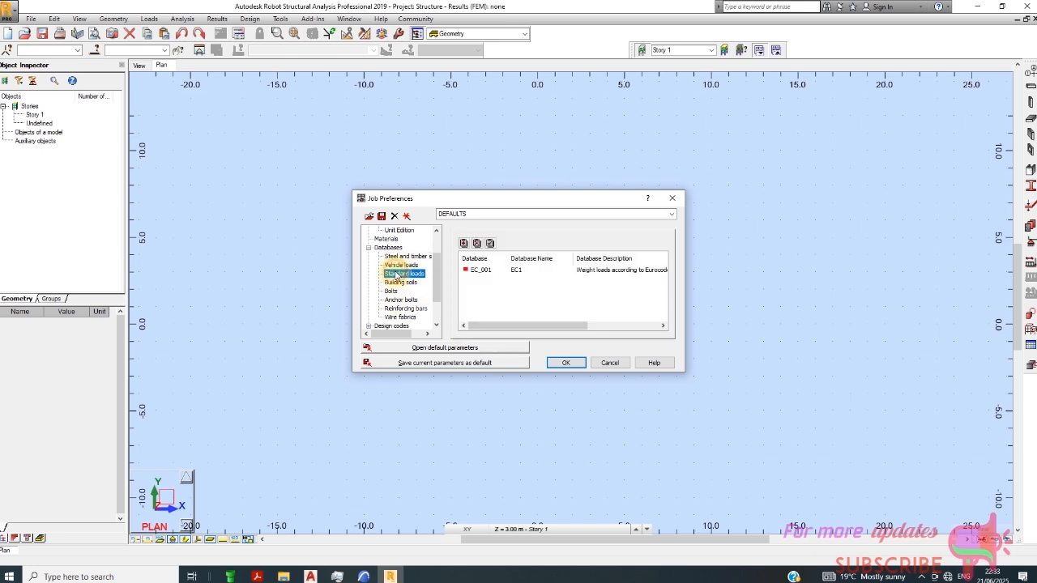
click(401, 282)
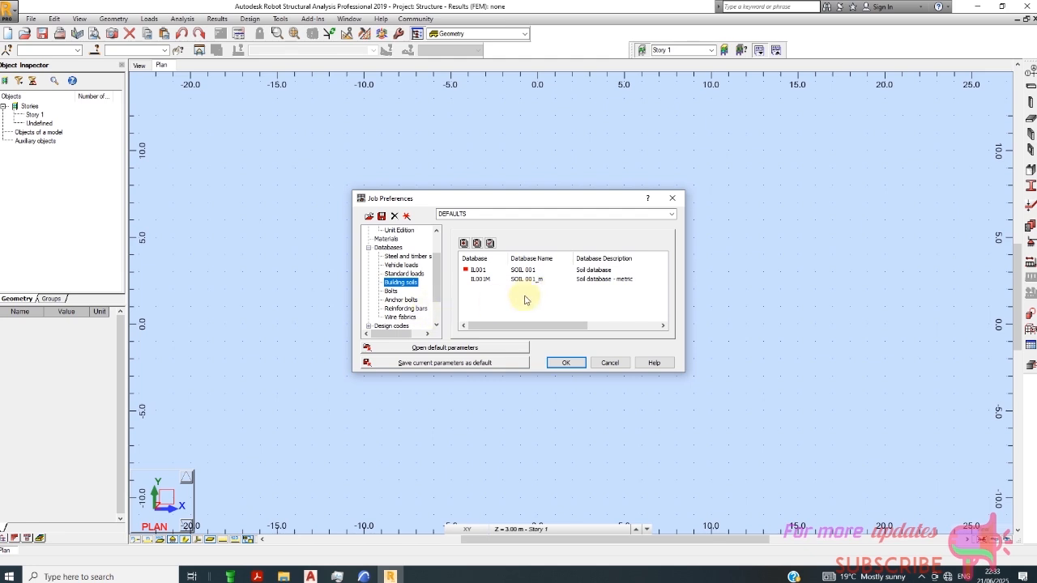
click(481, 280)
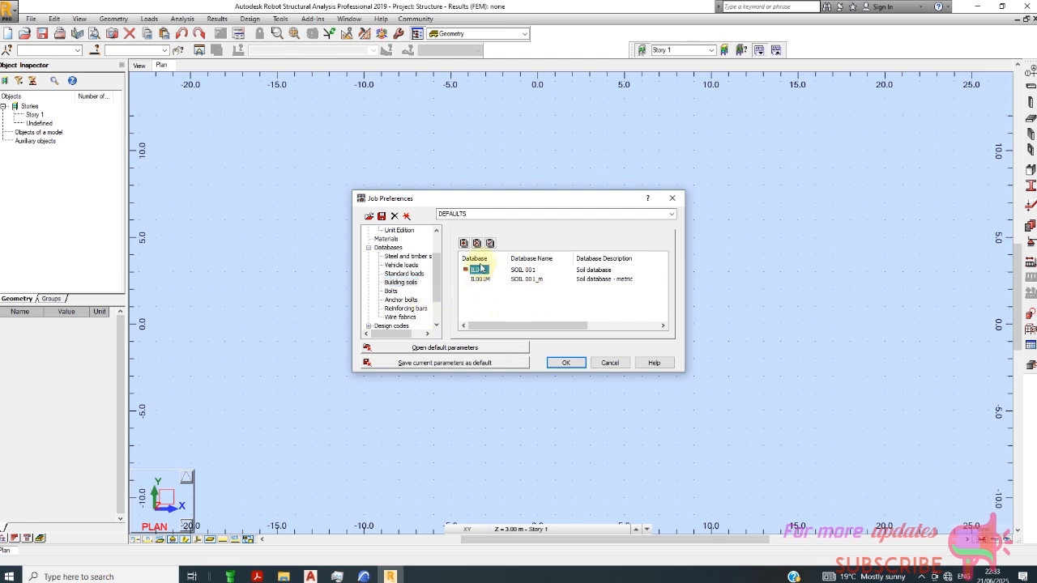
click(477, 243)
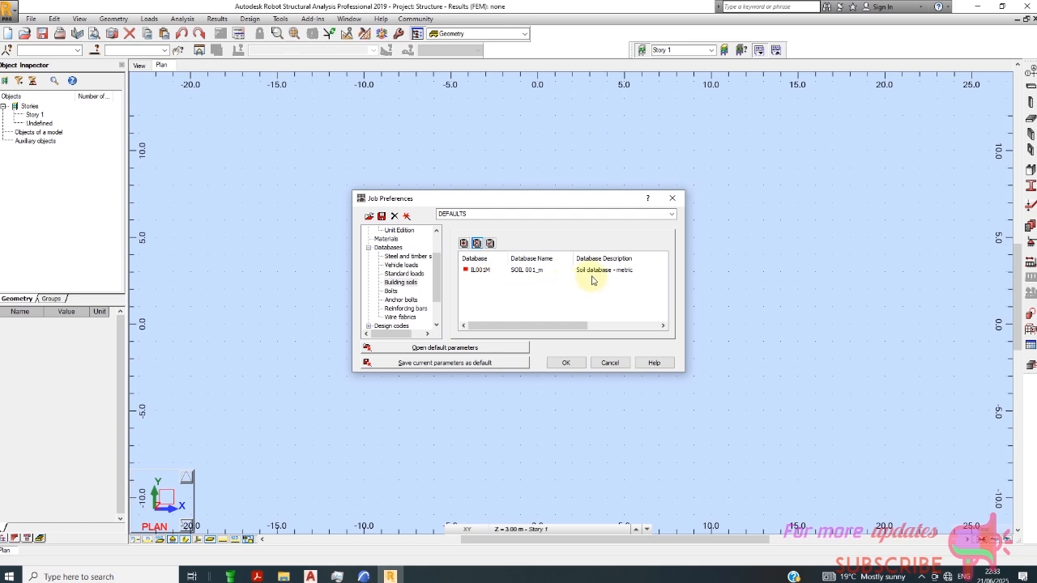
- Examine the bolt, anchor bolt and reinforcing bar databases, including the reinforcement databases available to add
click(396, 292)
click(400, 299)
click(401, 309)
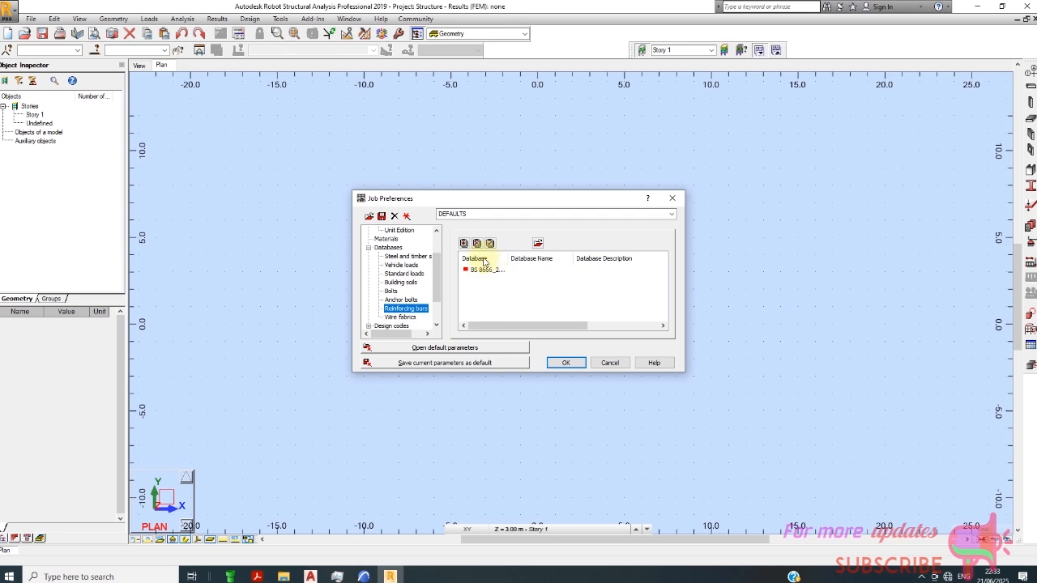
click(482, 271)
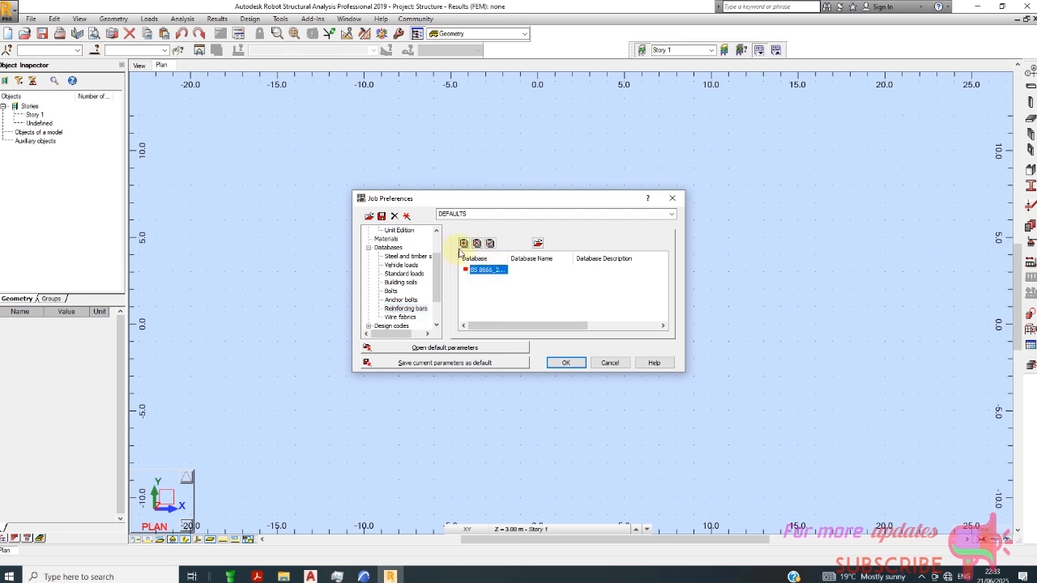
click(463, 243)
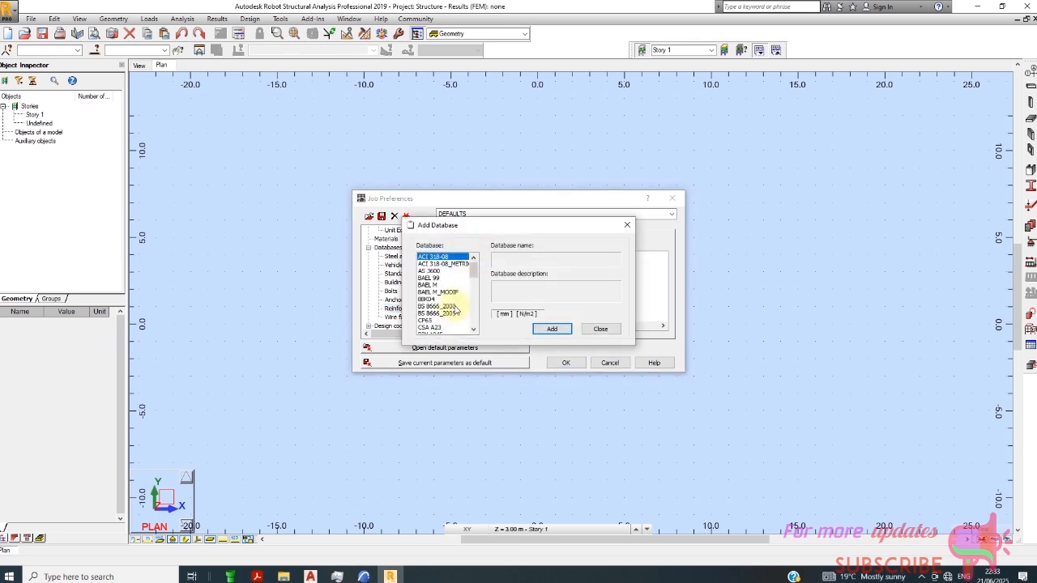
scroll(469, 294, down, 3)
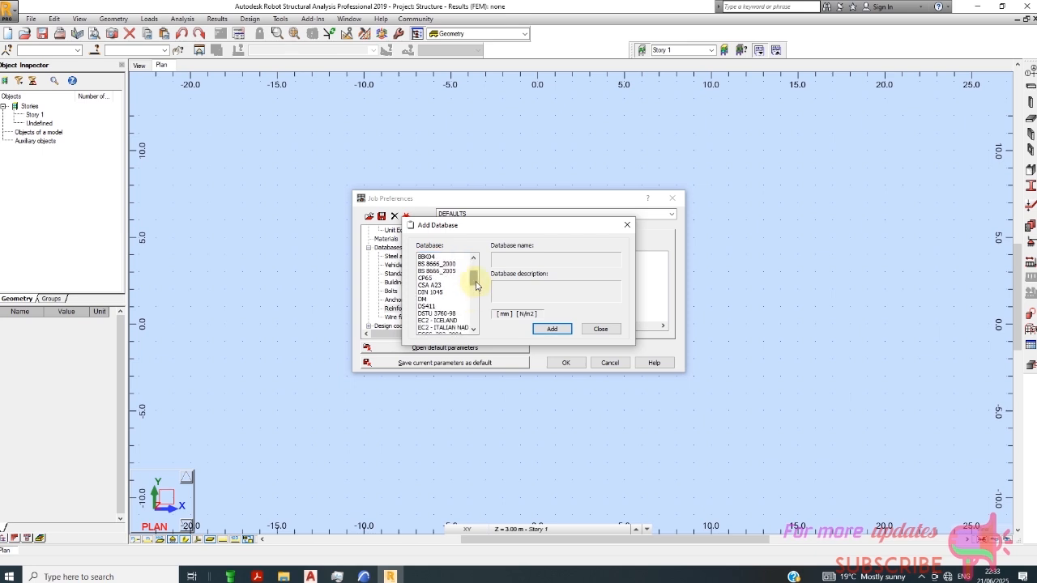
mouse_move(476, 285)
mouse_down()
mouse_move(475, 297)
mouse_move(479, 274)
mouse_move(483, 294)
mouse_up()
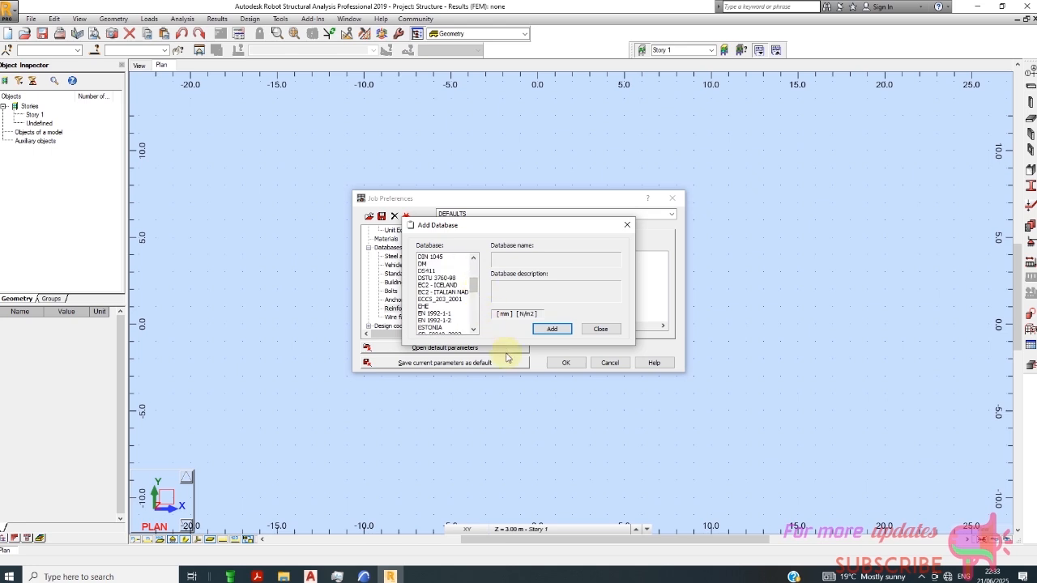
click(599, 330)
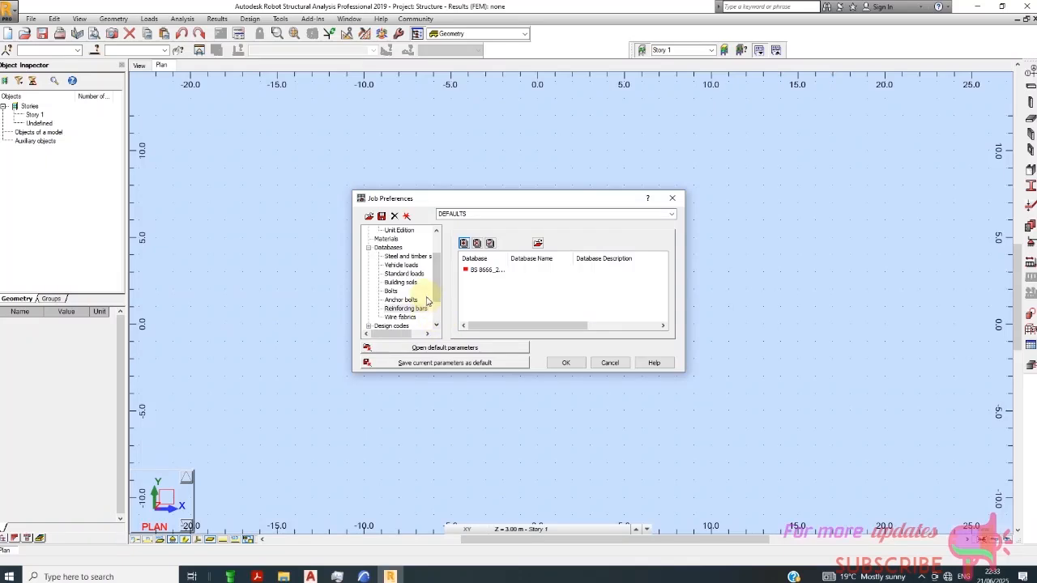
- Open the load settings of the design codes to check the combination, snow/wind and seismic codes
scroll(417, 301, down, 2)
click(368, 292)
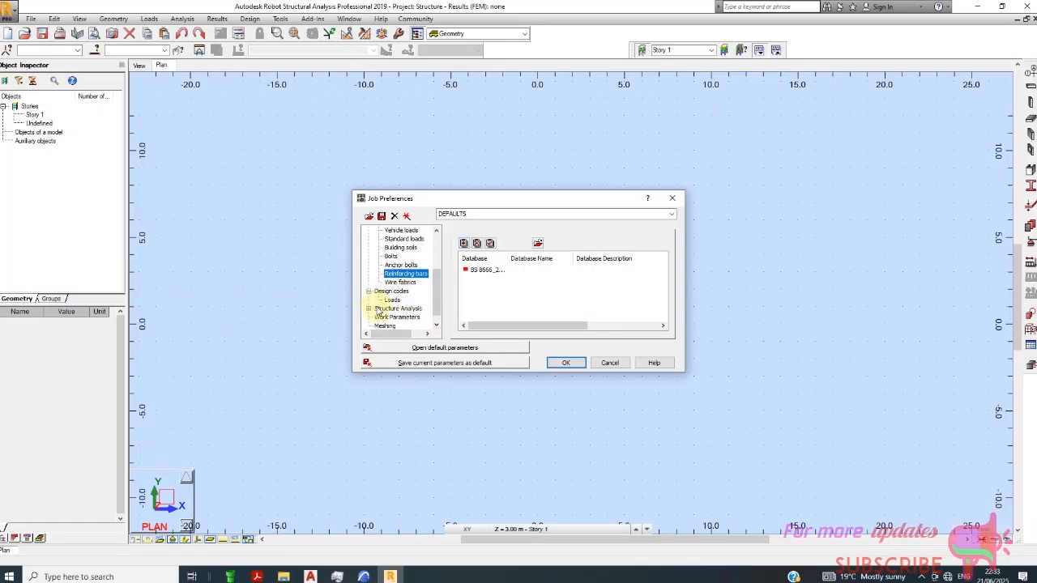
click(393, 301)
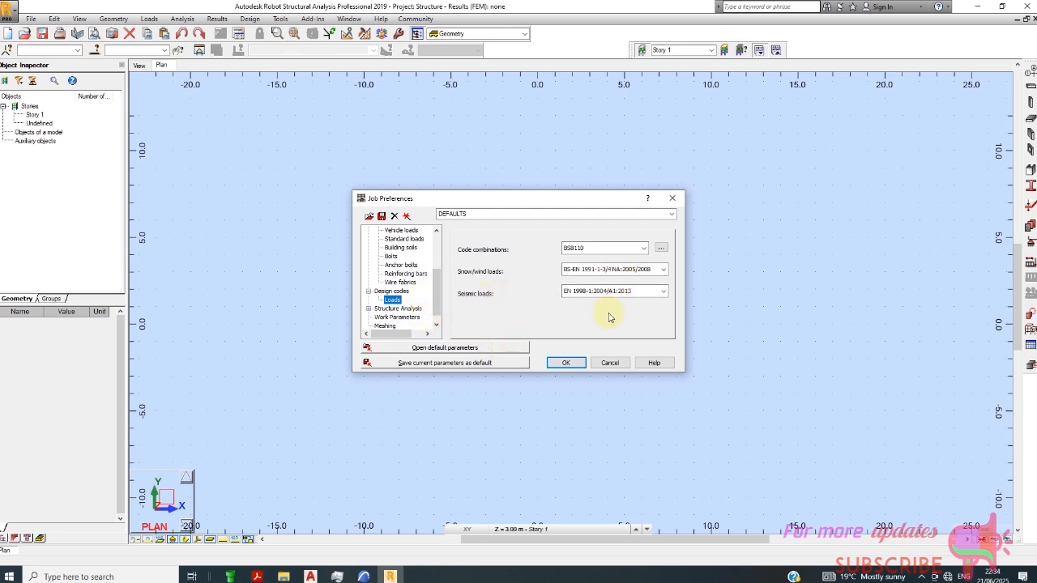
- Check the work parameters and meshing settings, and accept the job preferences
scroll(392, 312, down, 1)
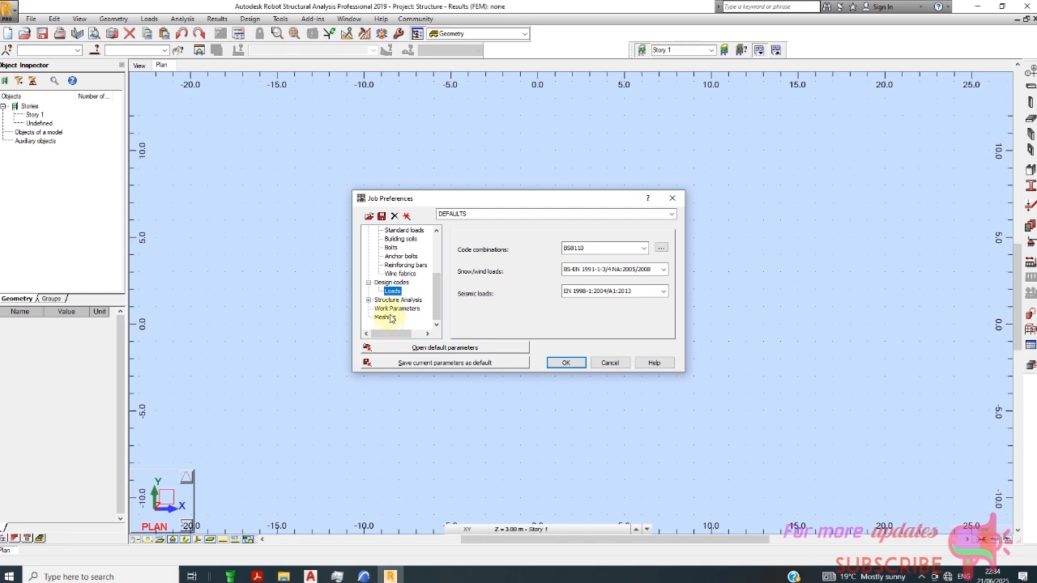
click(391, 309)
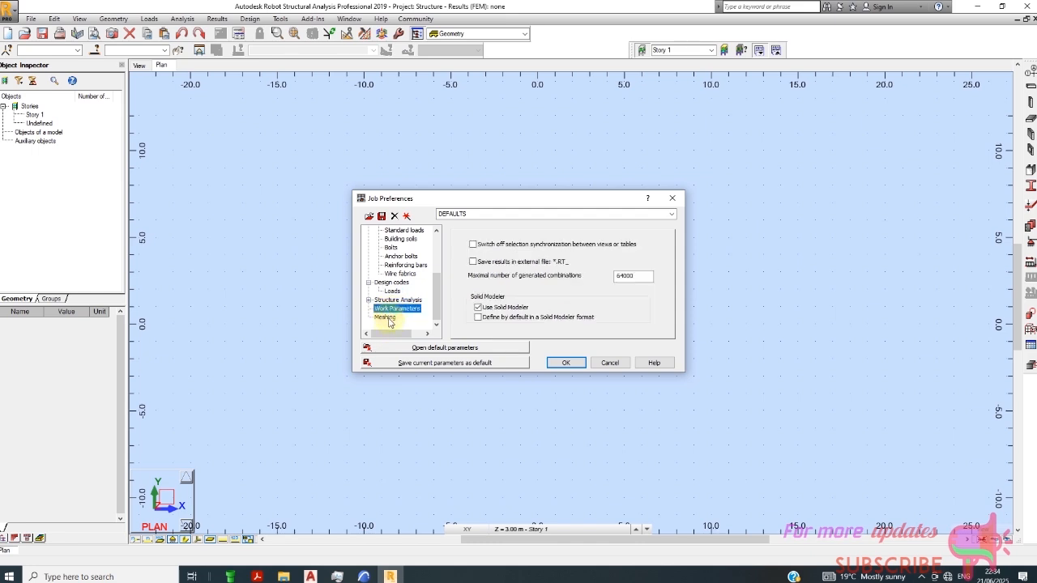
click(386, 318)
click(567, 364)
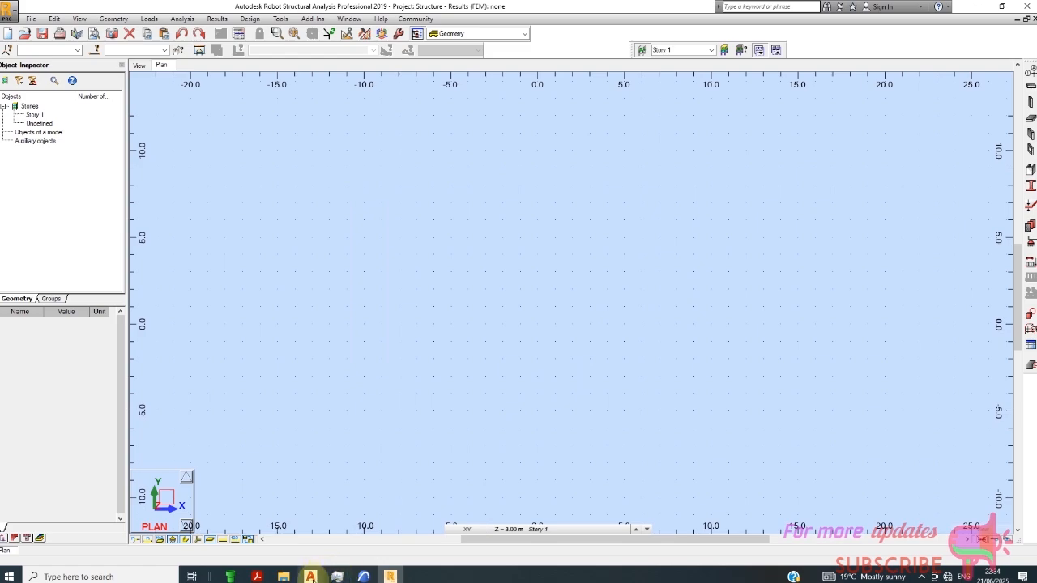
- Switch to AutoCAD and examine the architectural sheet in Drawing1.dwg, especially the building elevations and their roof, floor and grid details
click(309, 577)
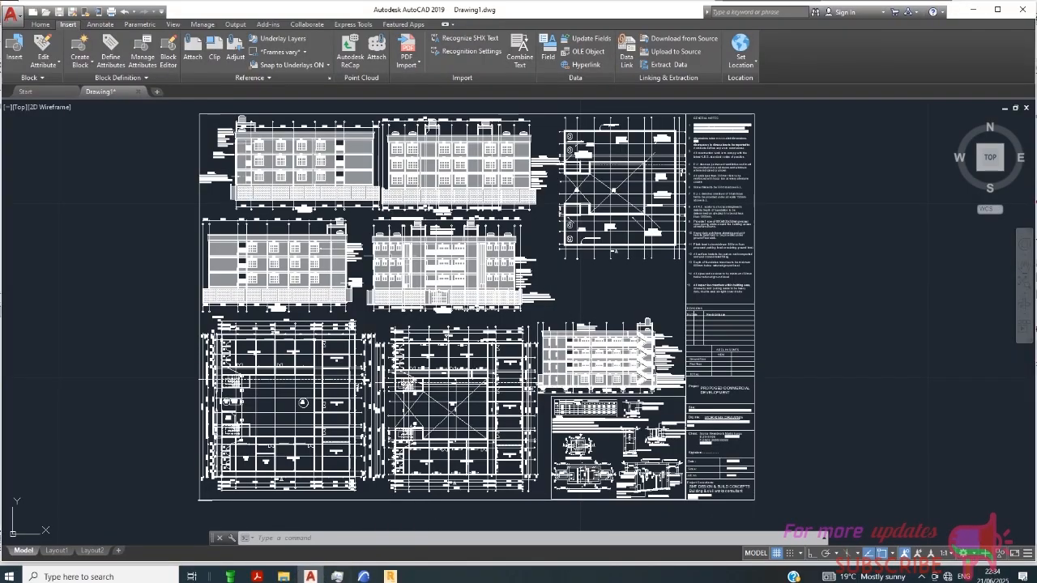
middle_drag(530, 189, 504, 259)
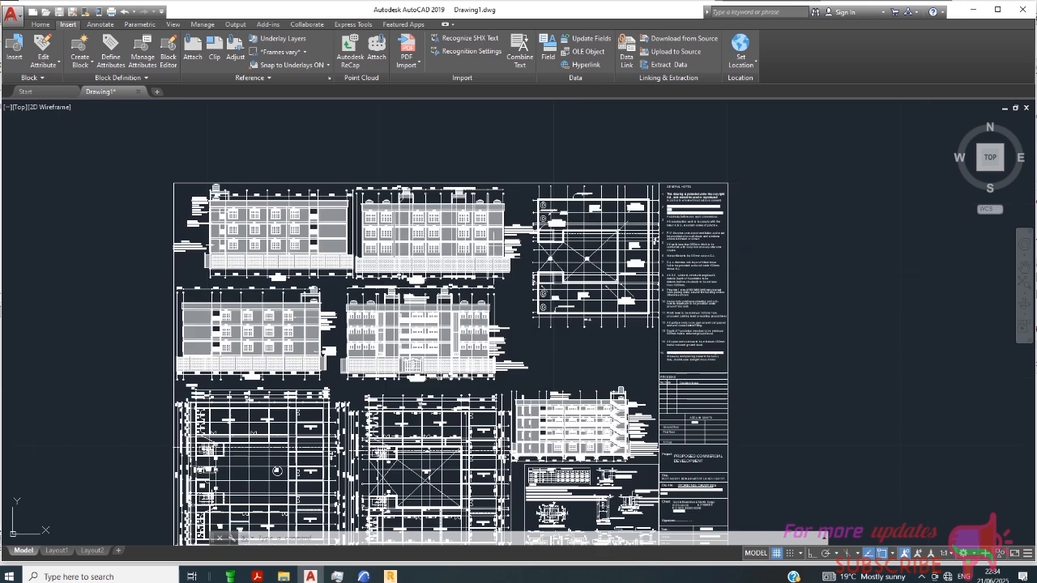
scroll(440, 183, down, 1)
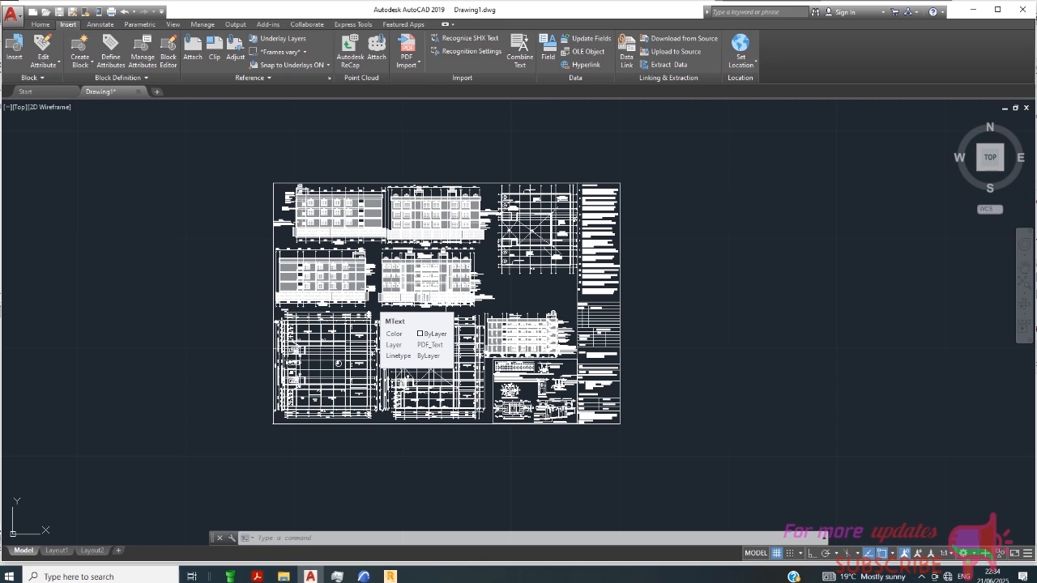
scroll(377, 313, up, 2)
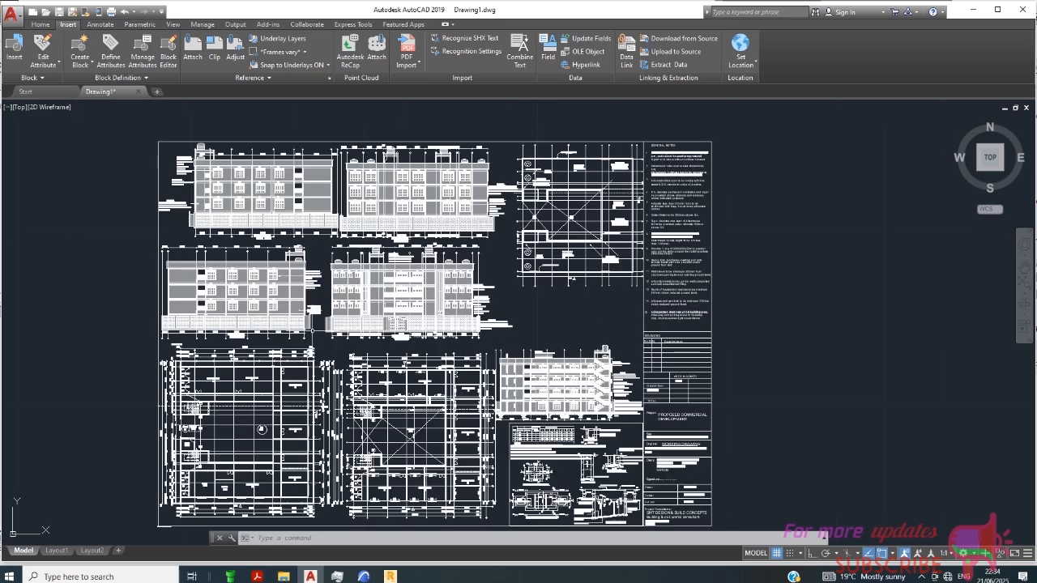
scroll(324, 324, up, 2)
scroll(324, 324, up, 4)
scroll(405, 320, down, 2)
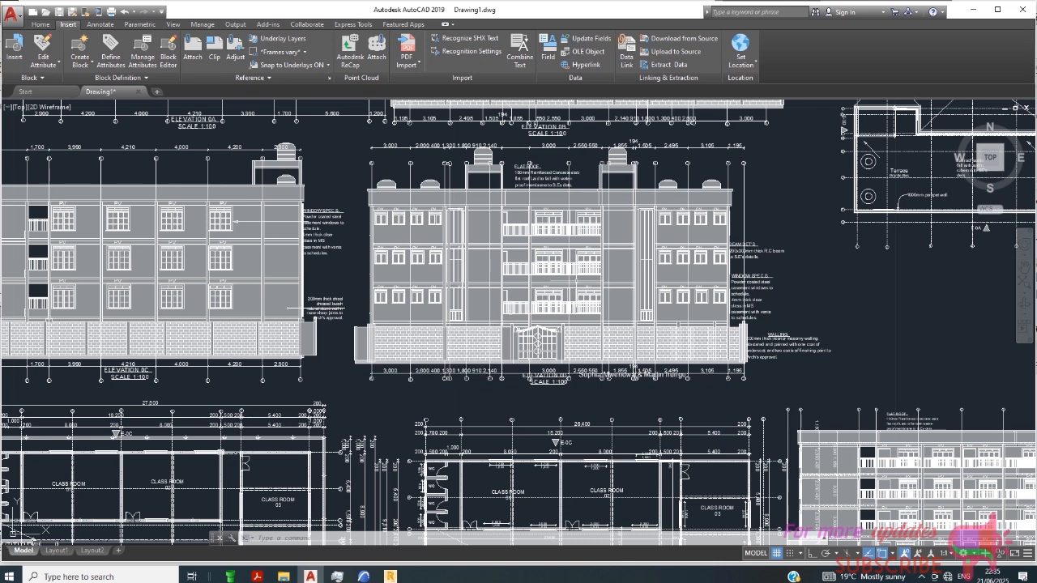
scroll(523, 204, up, 2)
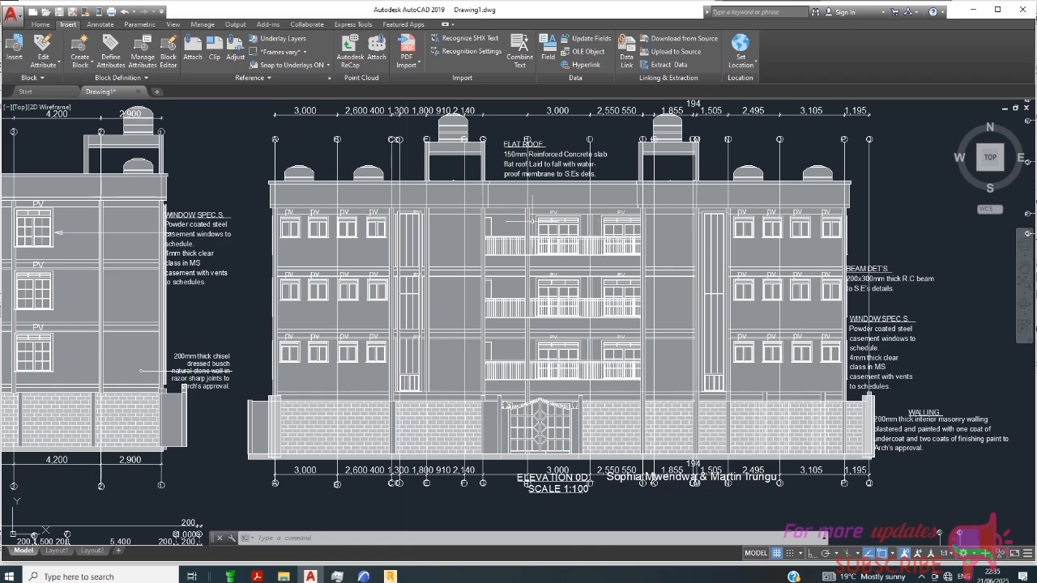
scroll(518, 348, down, 2)
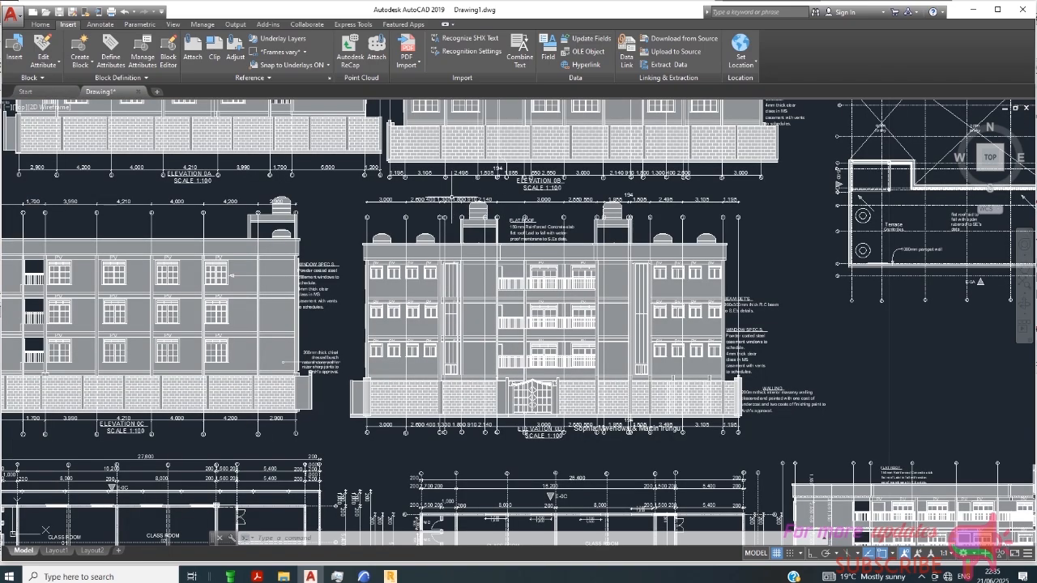
scroll(495, 225, up, 2)
scroll(495, 226, up, 2)
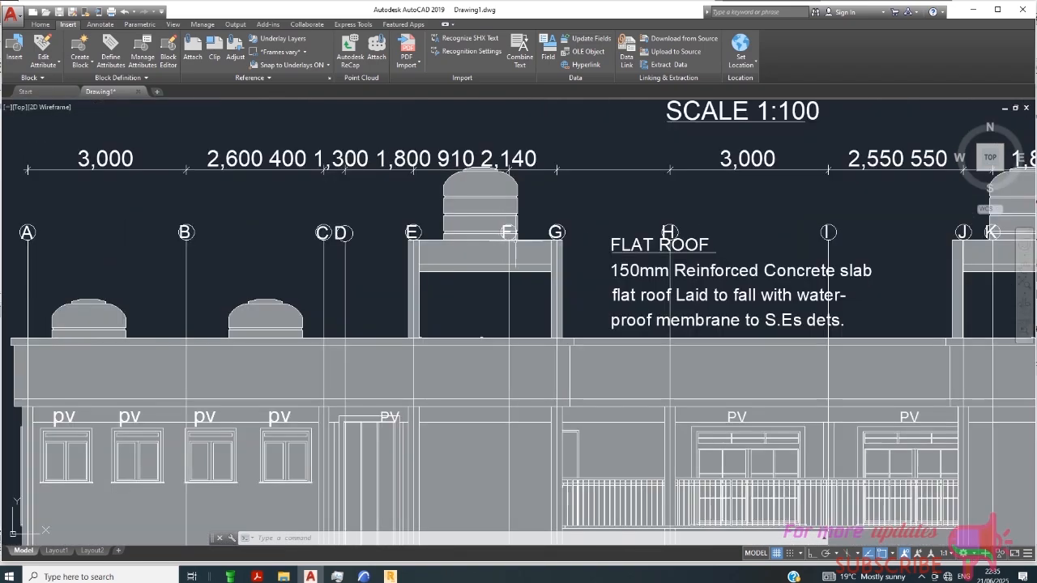
scroll(503, 235, down, 6)
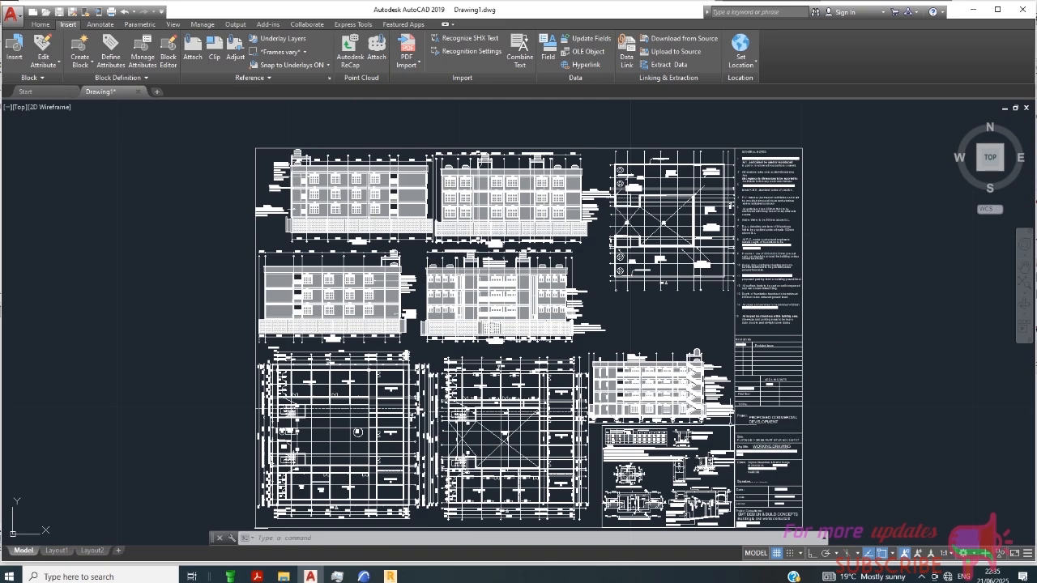
- Examine the two floor plans on the sheet, including the classroom layout, grid lines and overall dimensions along their lower edges
scroll(713, 437, up, 4)
scroll(730, 502, down, 2)
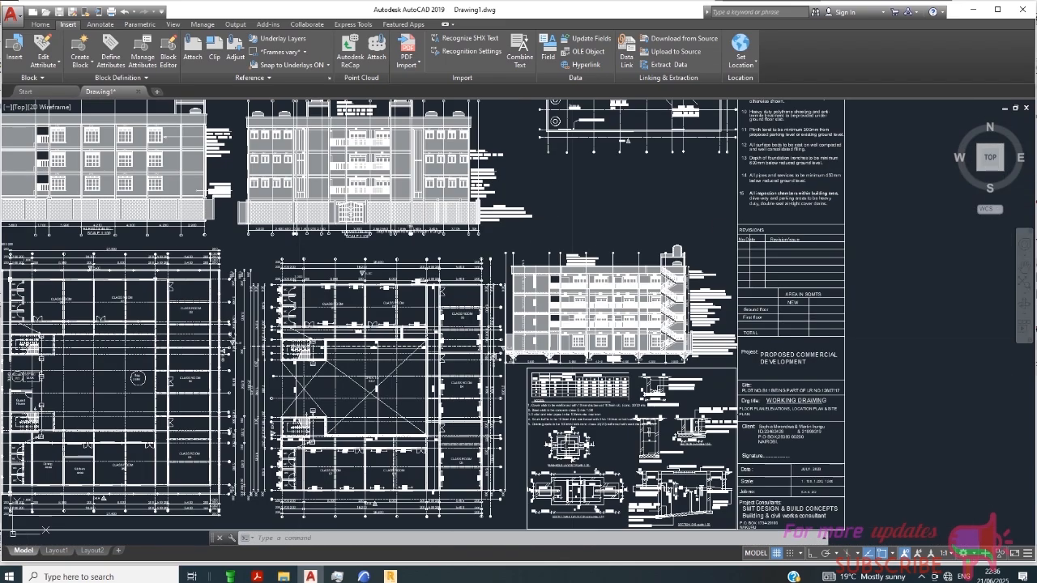
scroll(643, 364, up, 2)
scroll(641, 297, down, 3)
scroll(308, 436, down, 4)
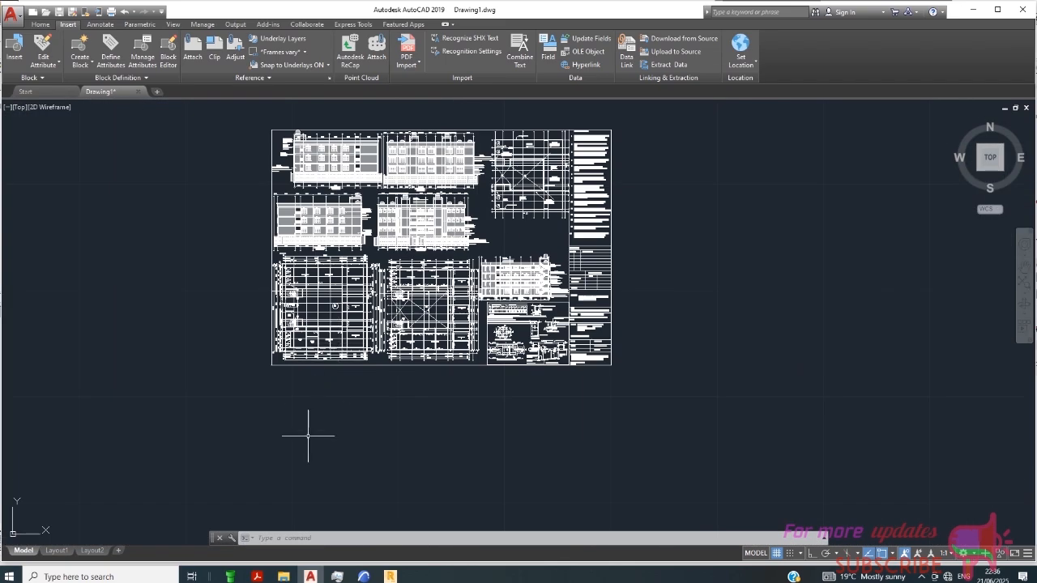
scroll(308, 329, up, 8)
scroll(216, 381, down, 3)
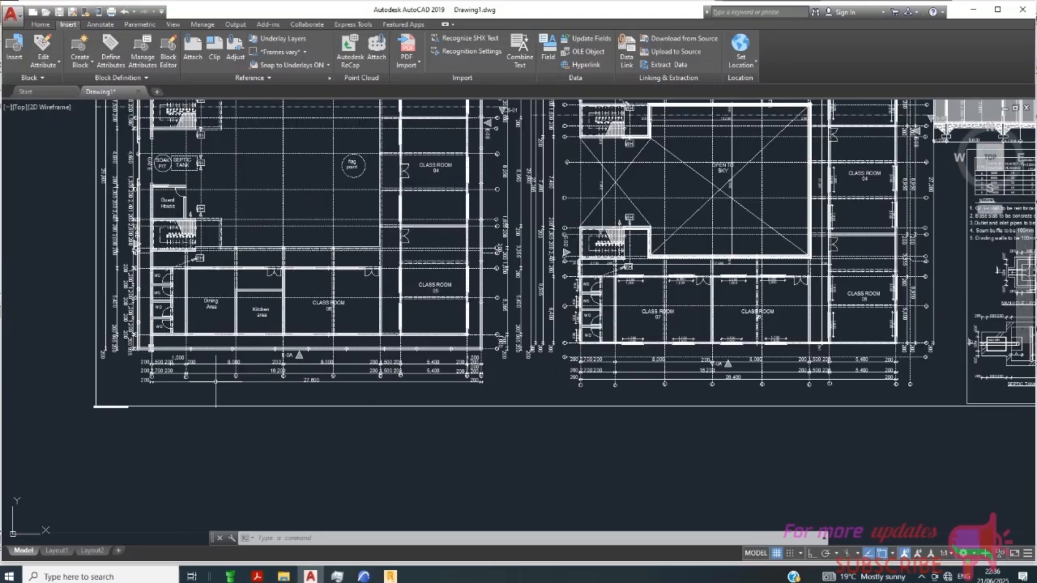
scroll(305, 398, down, 3)
scroll(570, 354, up, 4)
scroll(238, 449, up, 3)
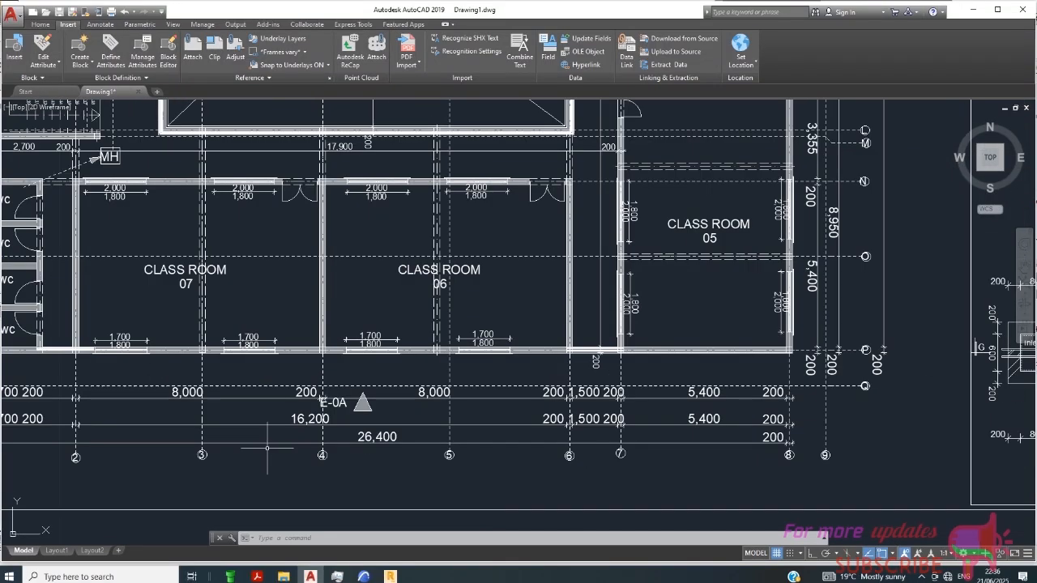
scroll(508, 409, down, 2)
scroll(455, 419, down, 2)
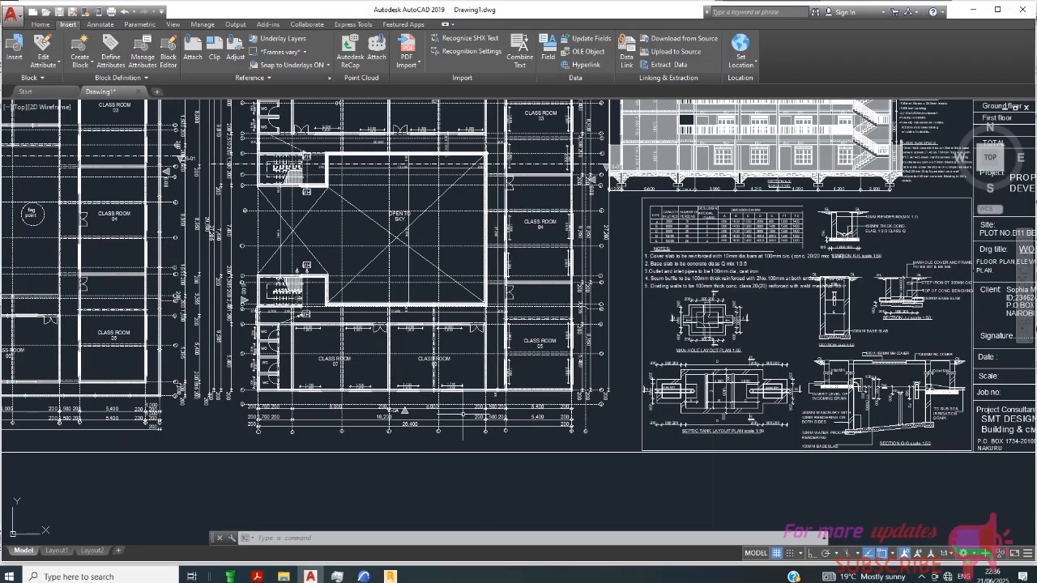
scroll(442, 347, up, 3)
scroll(478, 369, down, 4)
scroll(364, 181, up, 4)
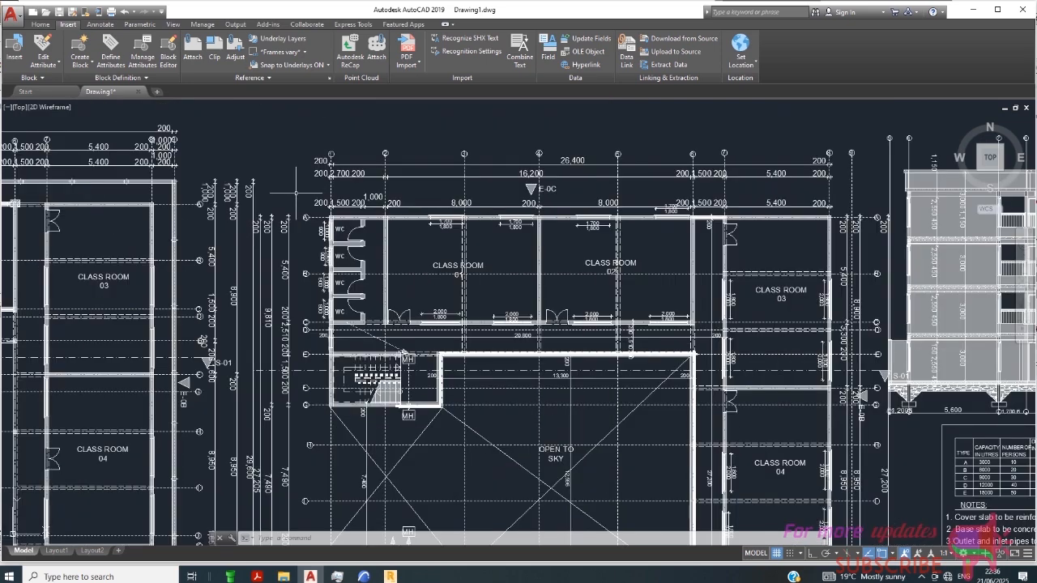
- Inspect the upper part of the open-to-sky floor plan, covering its grid lines, dimensions, washrooms, staircase and classrooms 01 to 04
scroll(296, 193, down, 3)
scroll(300, 194, up, 3)
scroll(284, 195, down, 4)
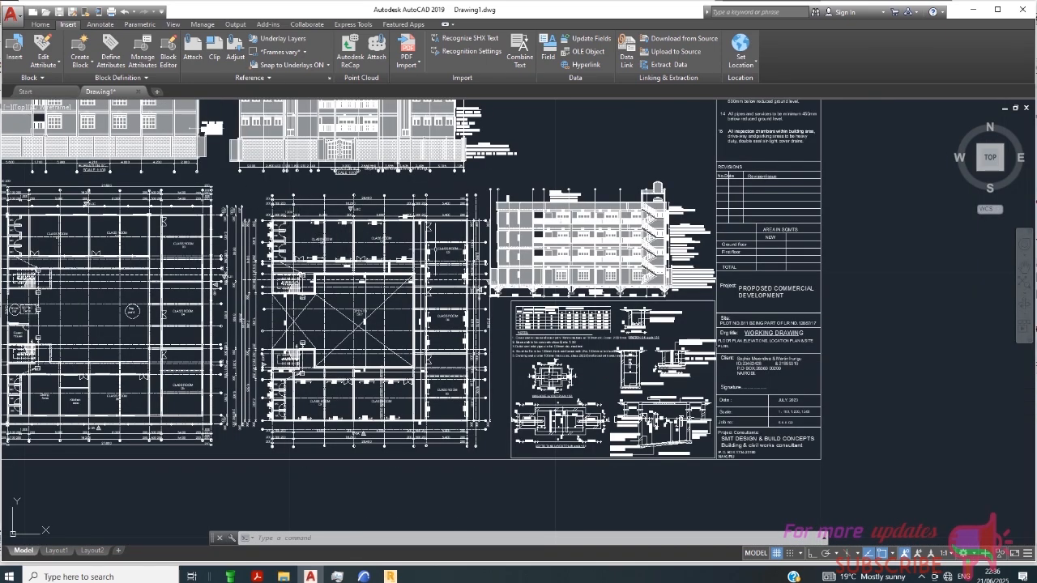
scroll(276, 199, up, 3)
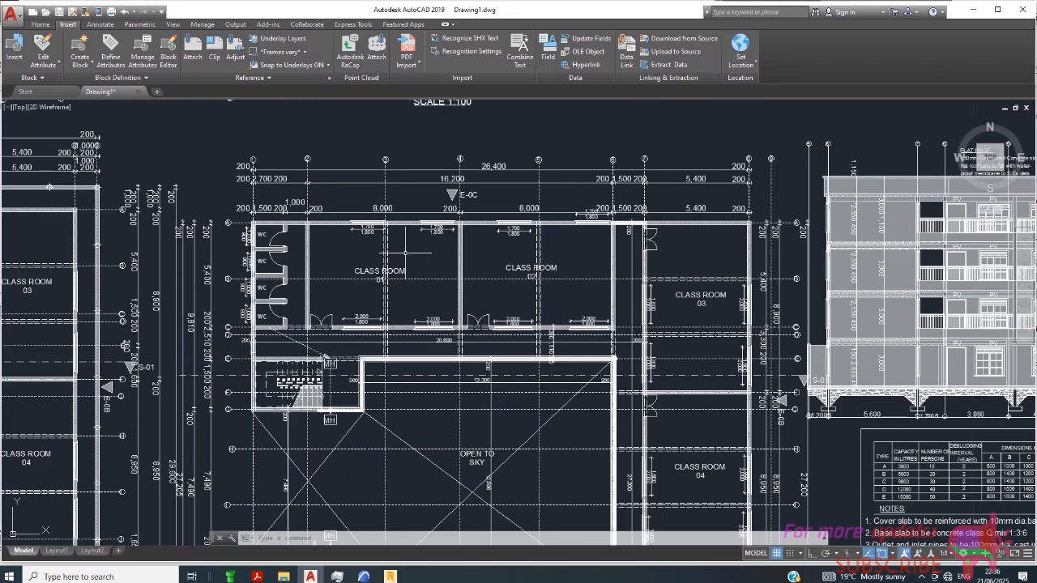
scroll(275, 198, down, 3)
scroll(316, 243, up, 3)
scroll(260, 215, down, 4)
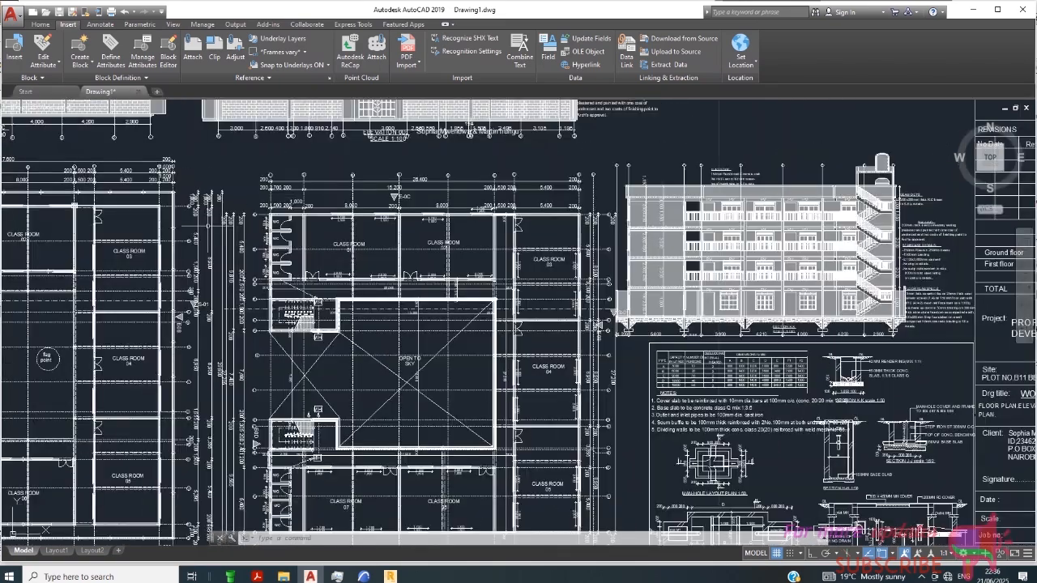
scroll(217, 229, up, 3)
scroll(261, 230, up, 3)
scroll(259, 230, down, 5)
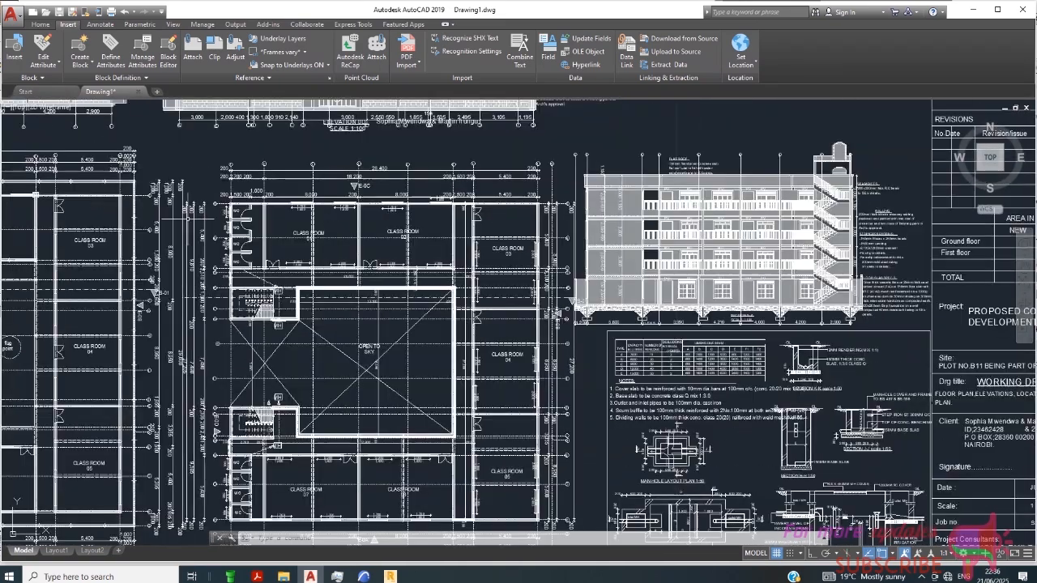
scroll(258, 232, down, 1)
scroll(235, 213, up, 5)
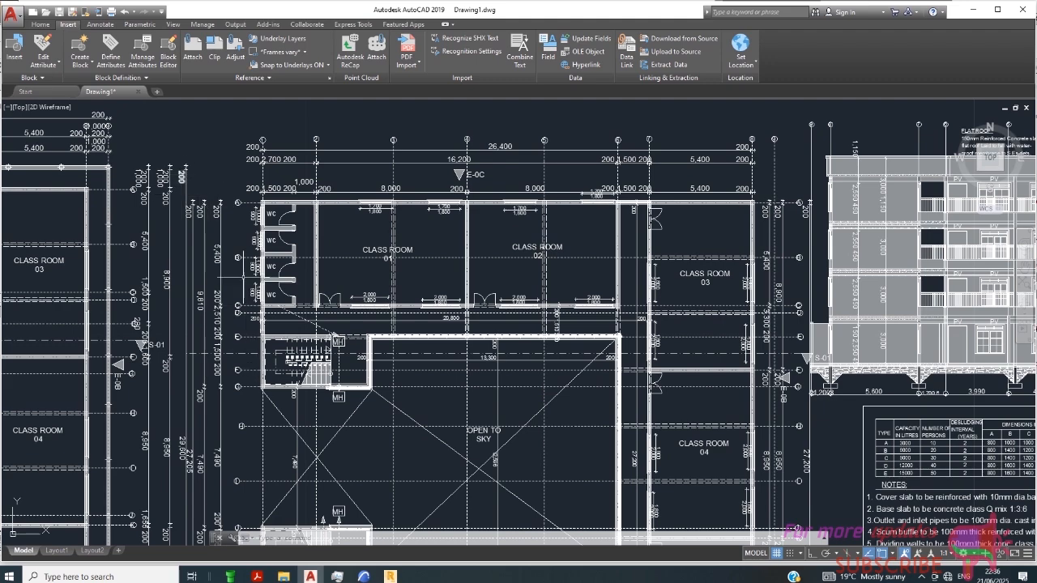
scroll(188, 190, down, 2)
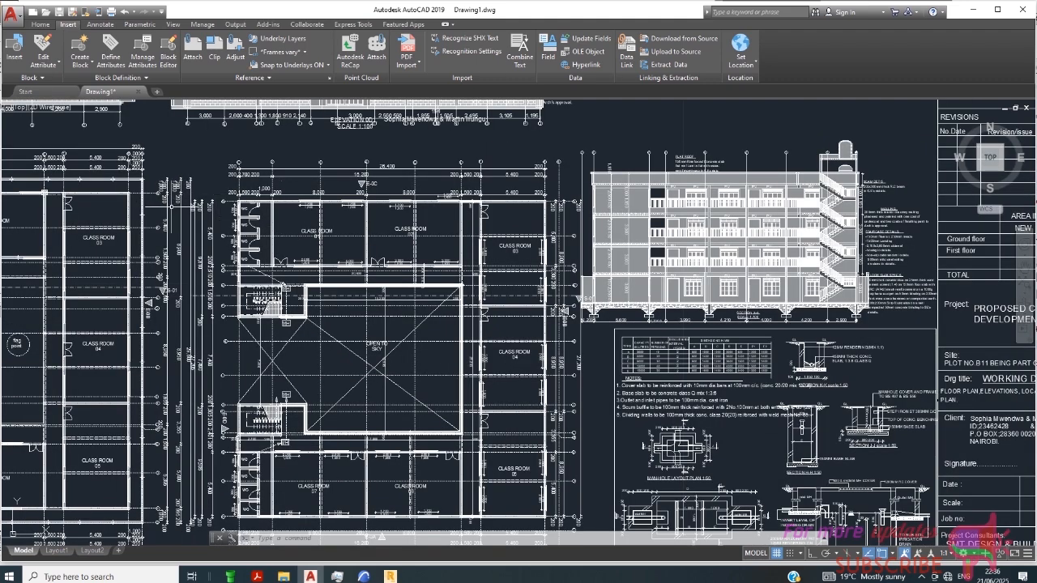
scroll(180, 210, up, 2)
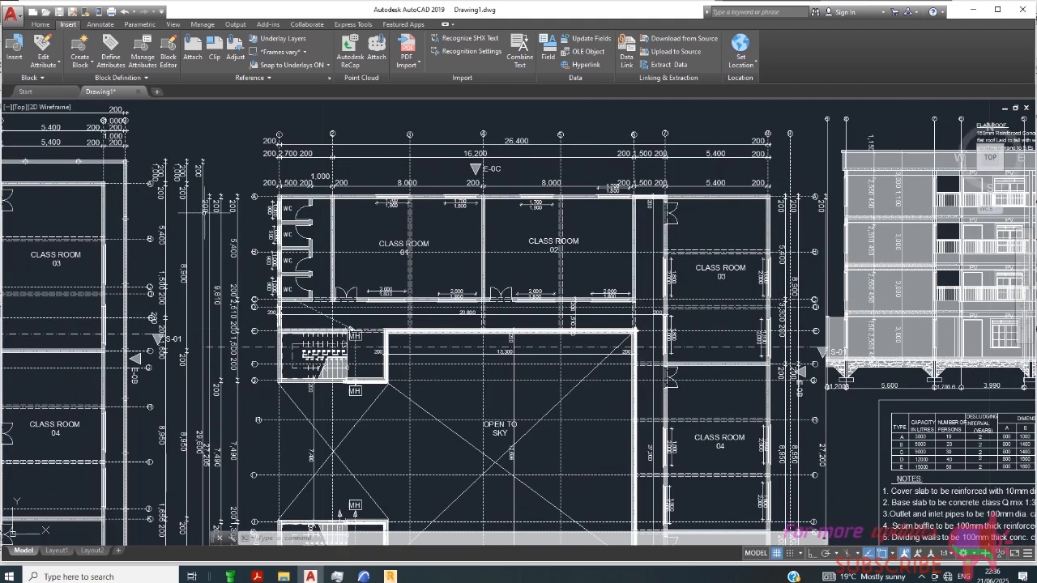
- Copy the complete floor plan with the open-to-sky courtyard, including its grids and dimensions, to the empty area below the sheet
click(189, 108)
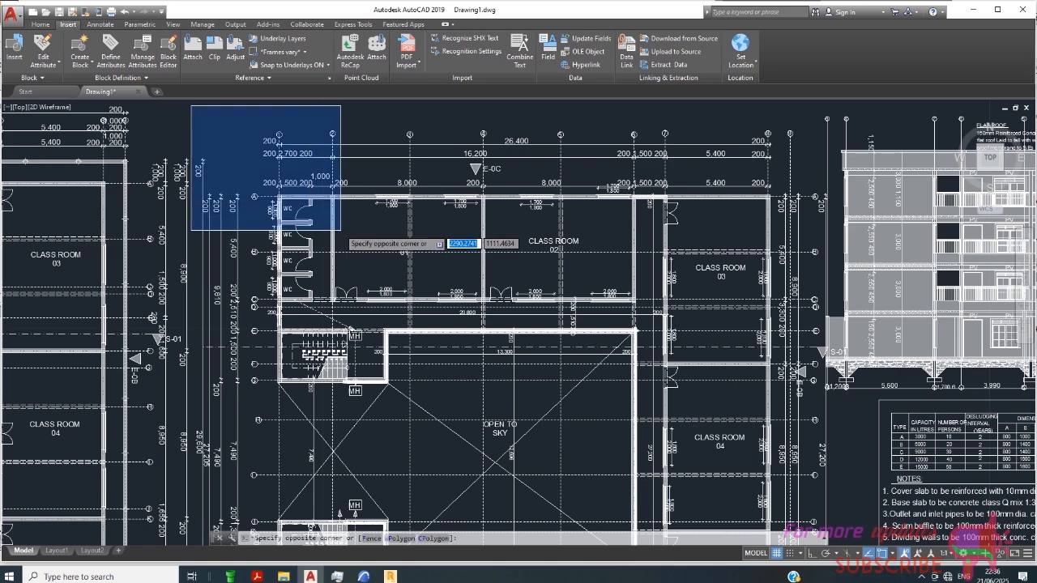
scroll(337, 232, down, 2)
scroll(545, 451, up, 3)
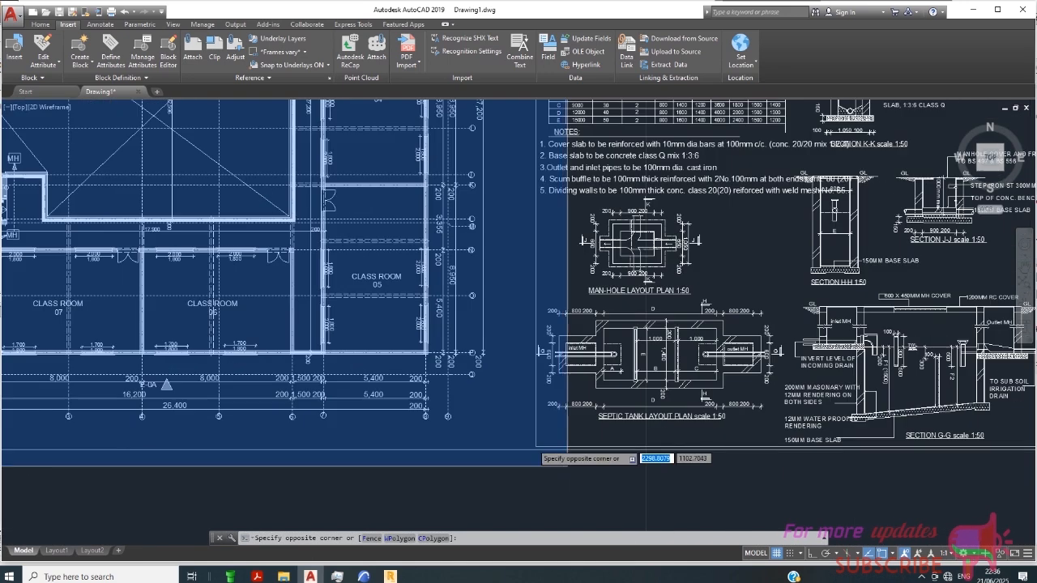
click(493, 424)
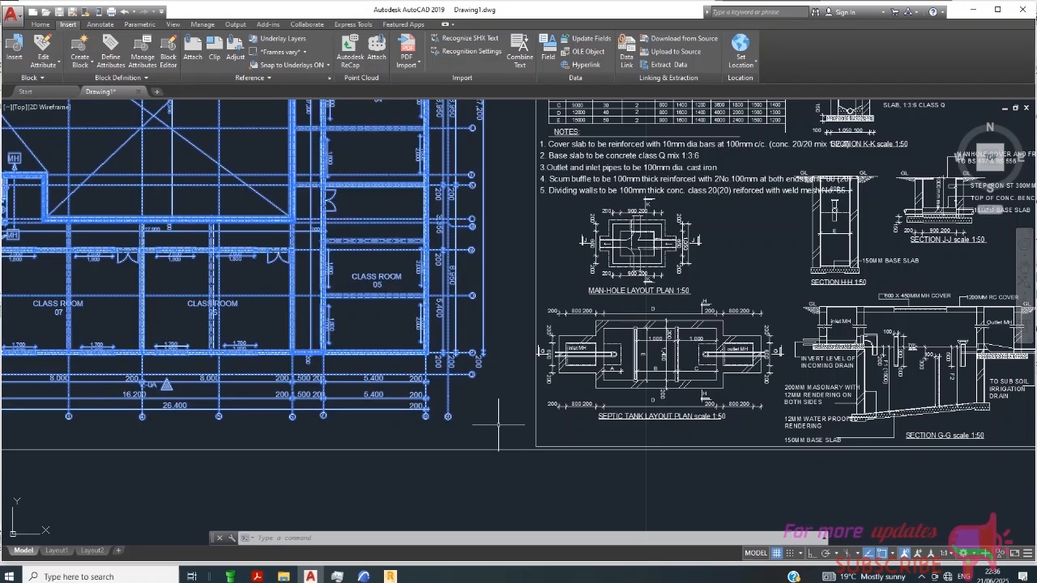
click(39, 24)
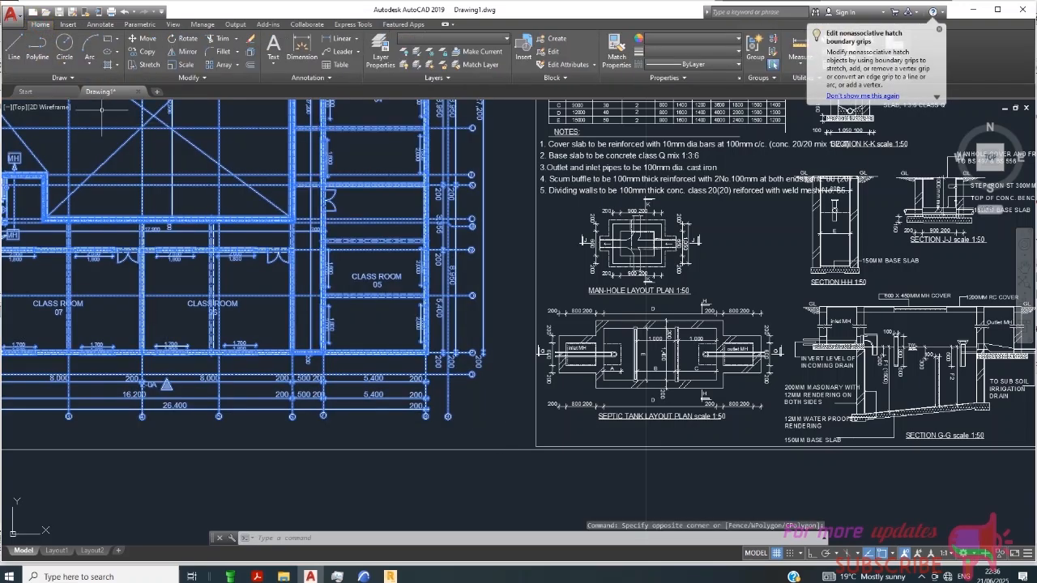
click(146, 51)
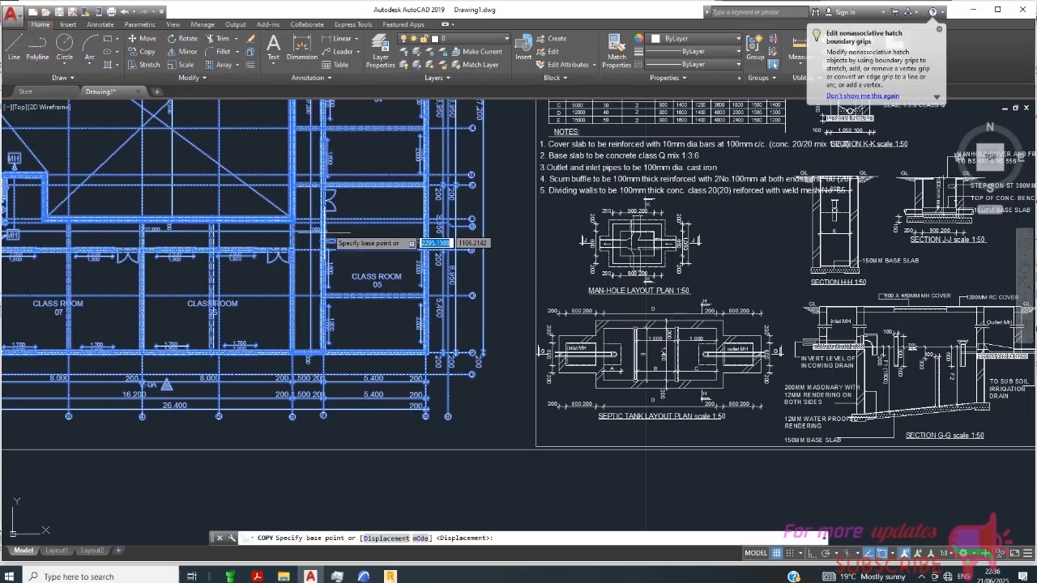
scroll(277, 109, down, 2)
click(281, 119)
scroll(277, 132, down, 4)
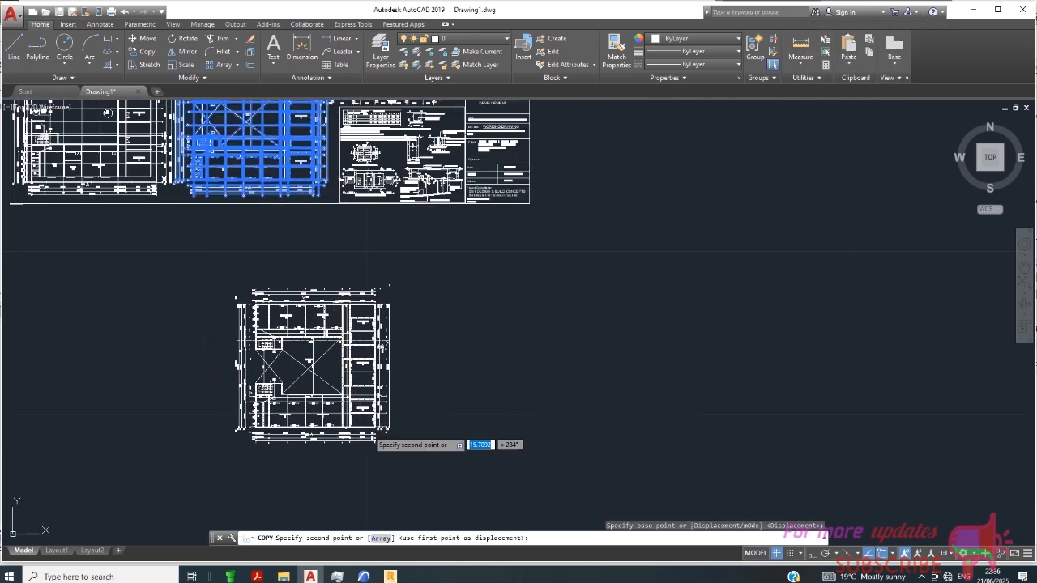
click(375, 425)
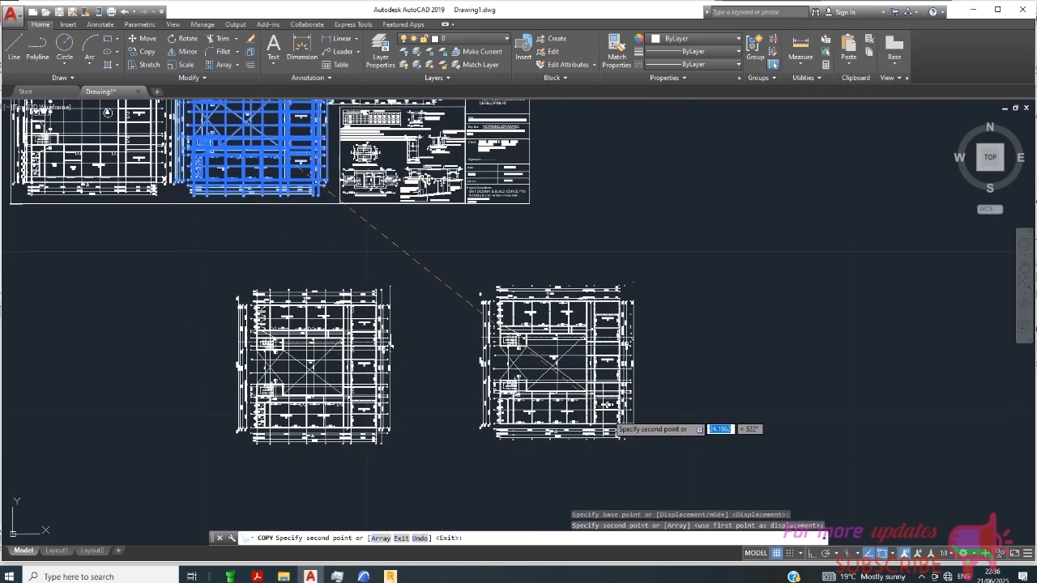
key(Escape)
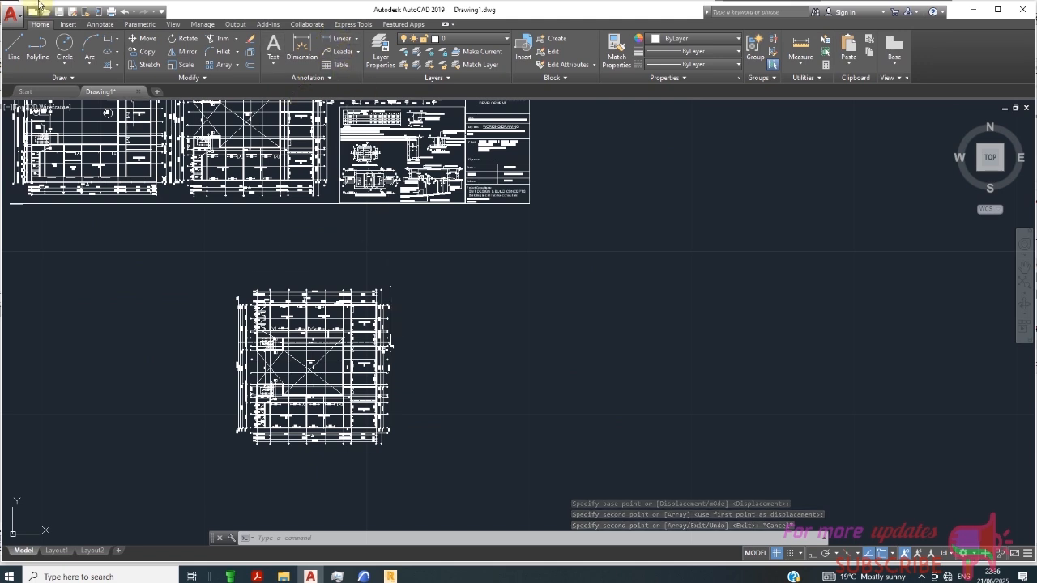
- Try to import the PDF sofia pre-school (1) from the Desktop at scale 1, with vector geometry, solid fills and TrueType text
click(68, 24)
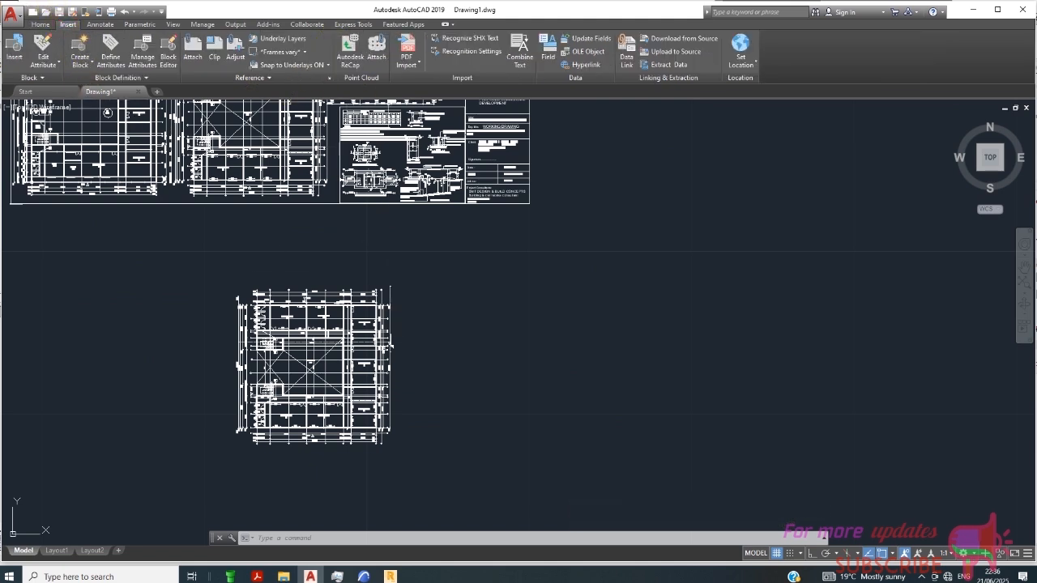
click(406, 61)
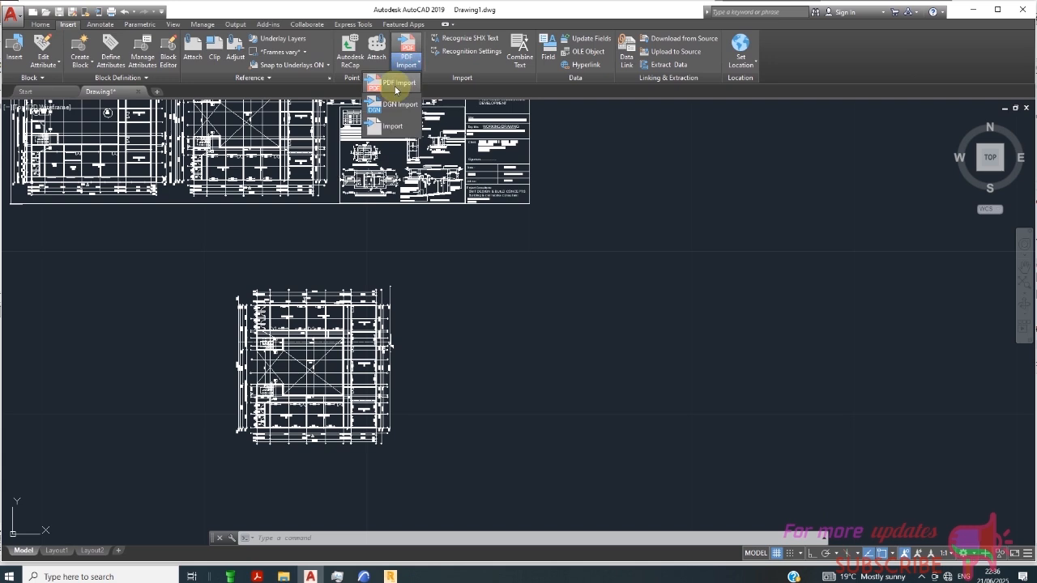
click(396, 84)
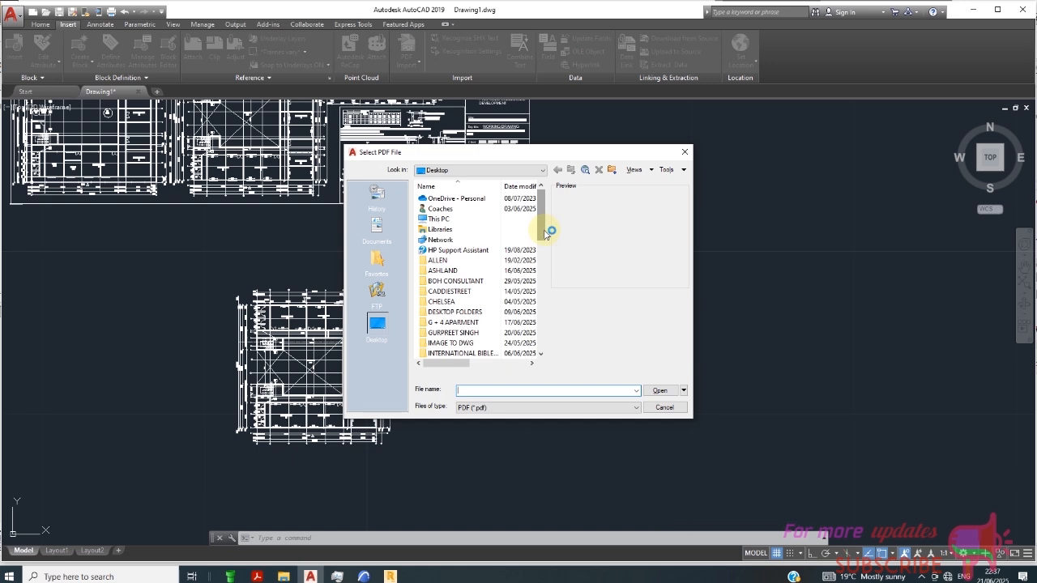
drag(542, 234, 558, 343)
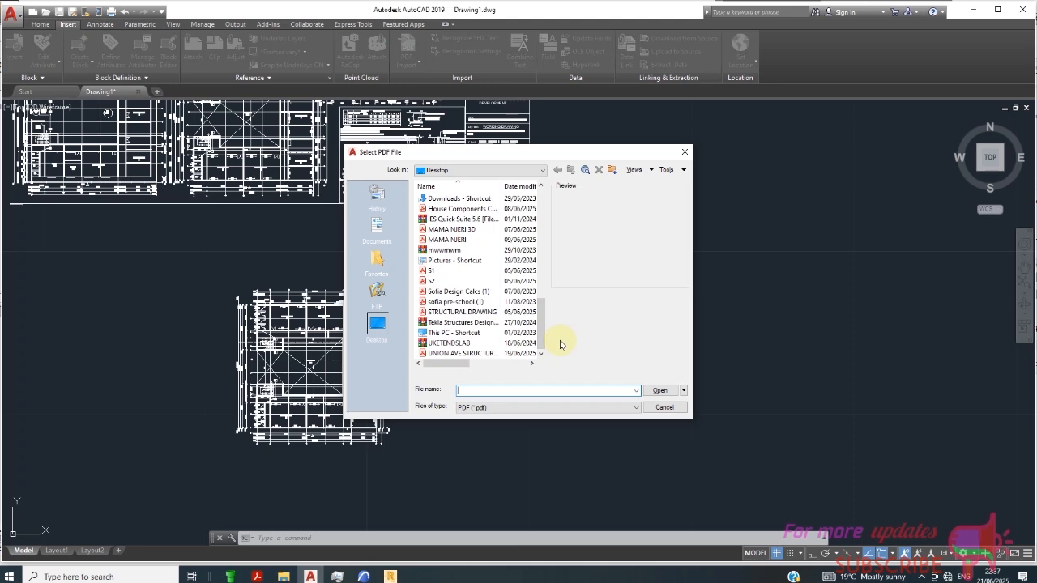
click(464, 306)
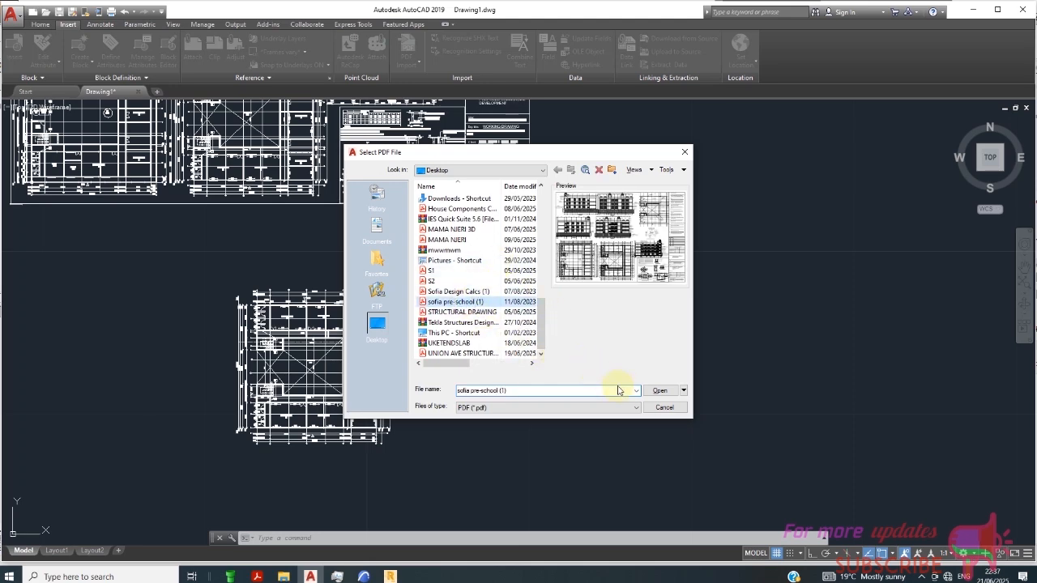
click(659, 393)
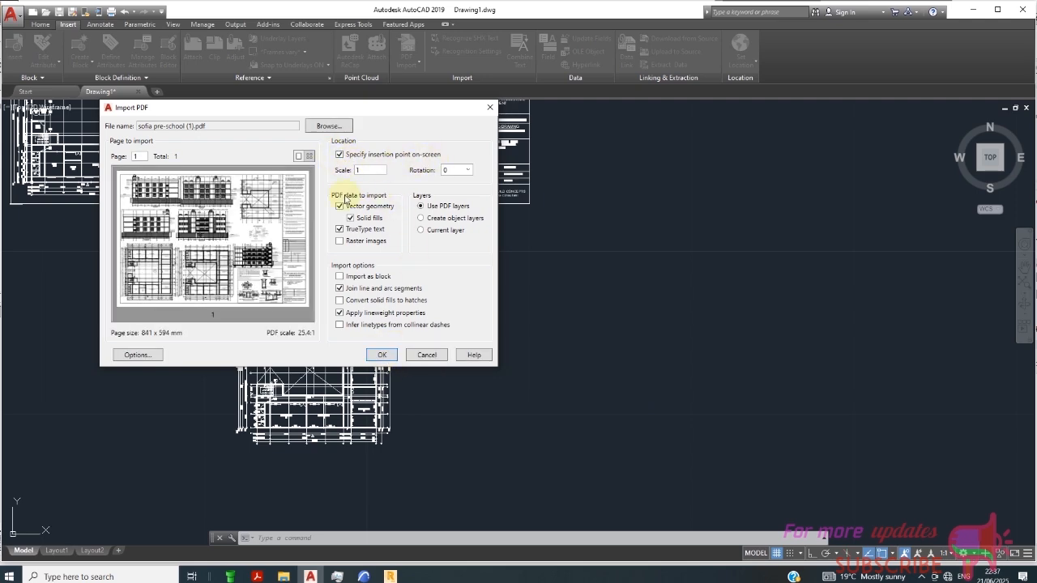
click(384, 354)
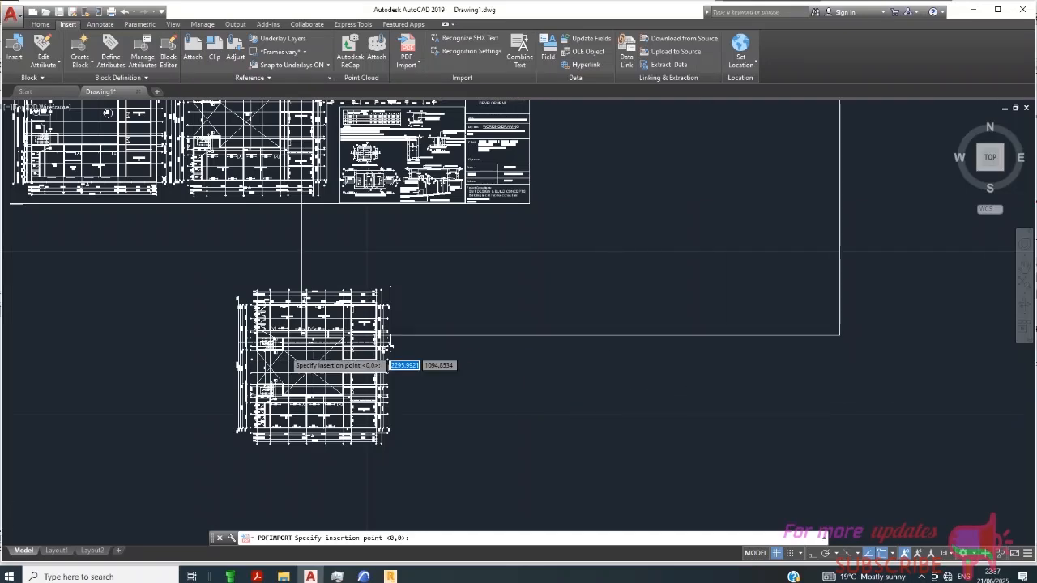
scroll(296, 349, down, 3)
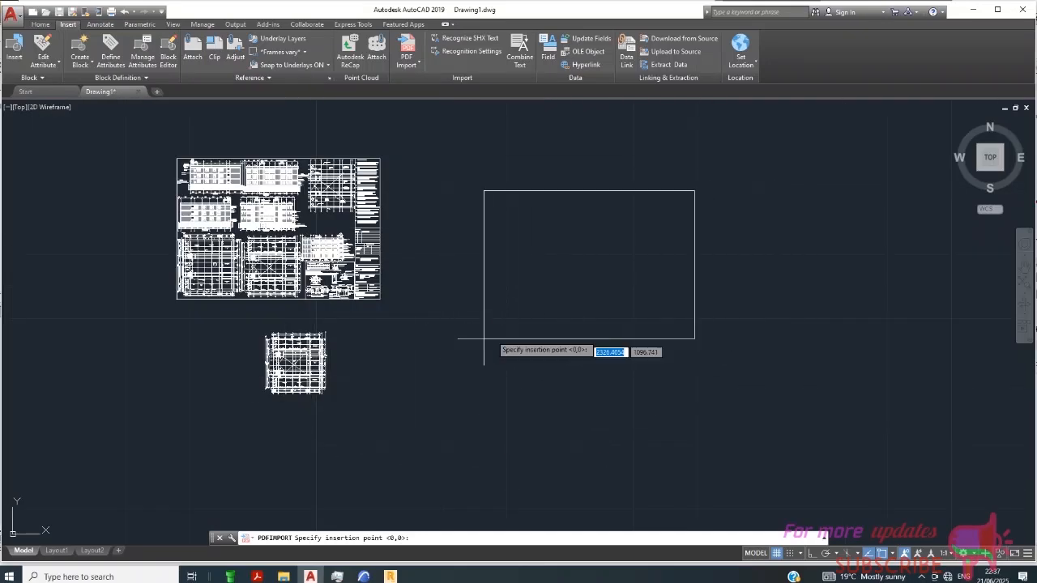
key(Escape)
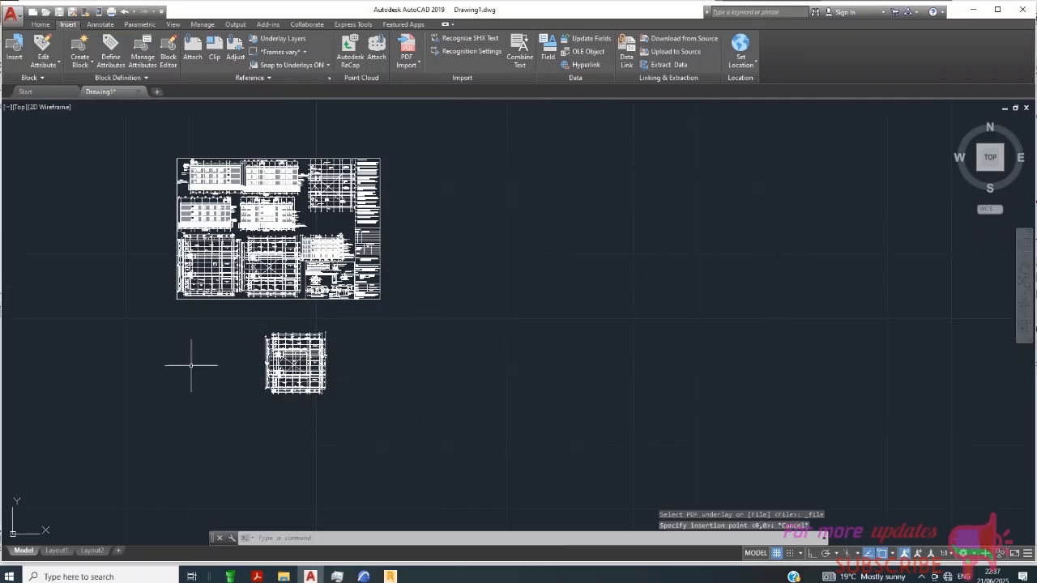
scroll(193, 372, up, 2)
scroll(314, 332, up, 4)
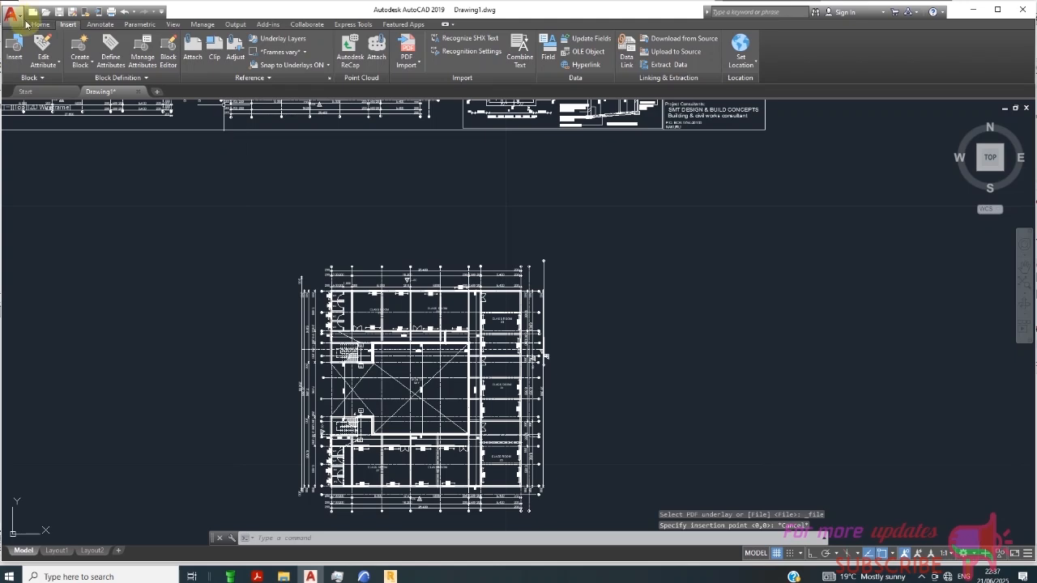
click(42, 26)
click(336, 38)
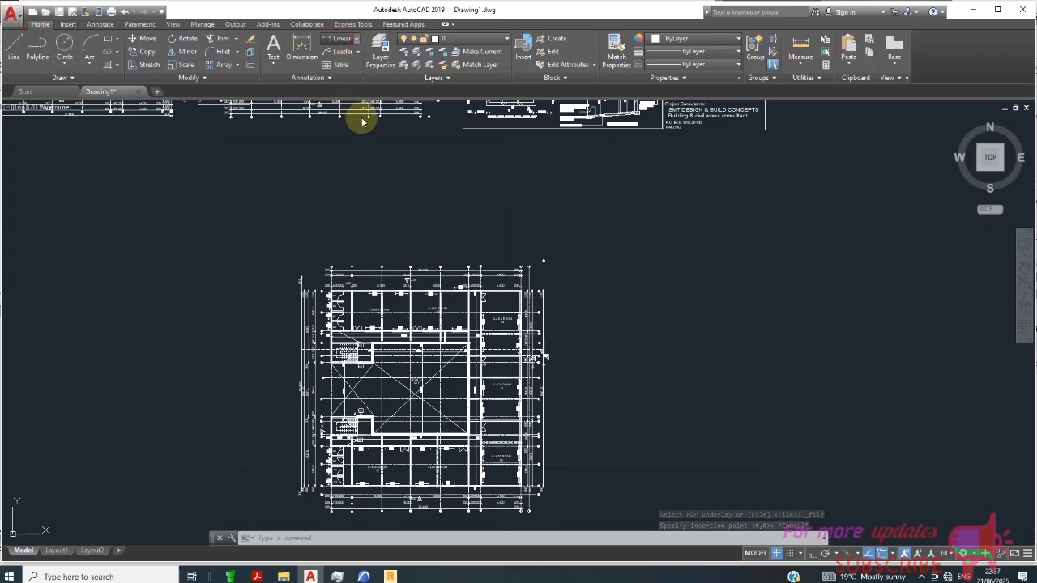
key(Escape)
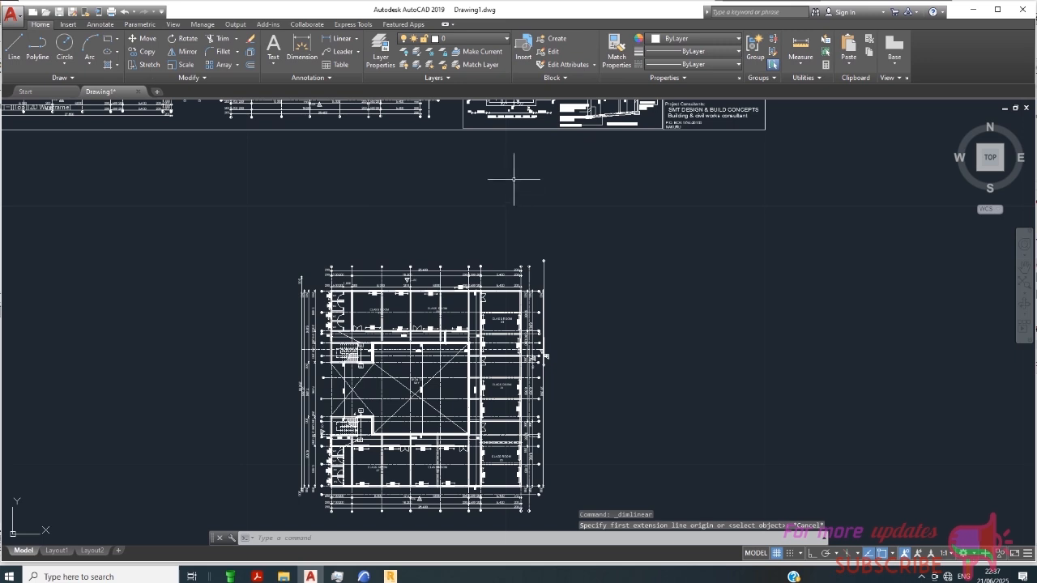
- Check the drawing's length unit with the -DWGUNITS command and its list of unit options, leaving the setting as it is
scroll(405, 328, up, 2)
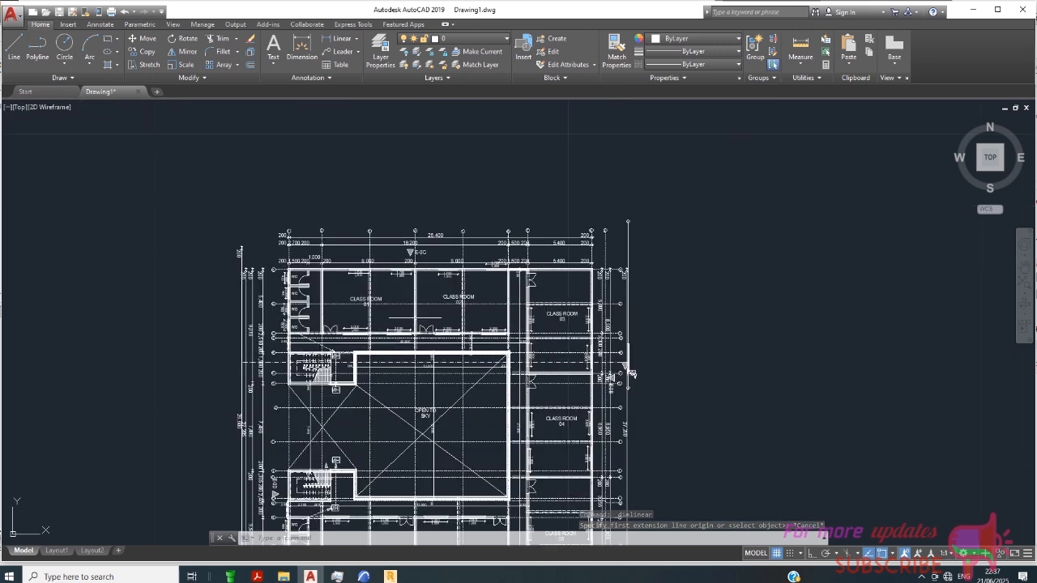
click(580, 209)
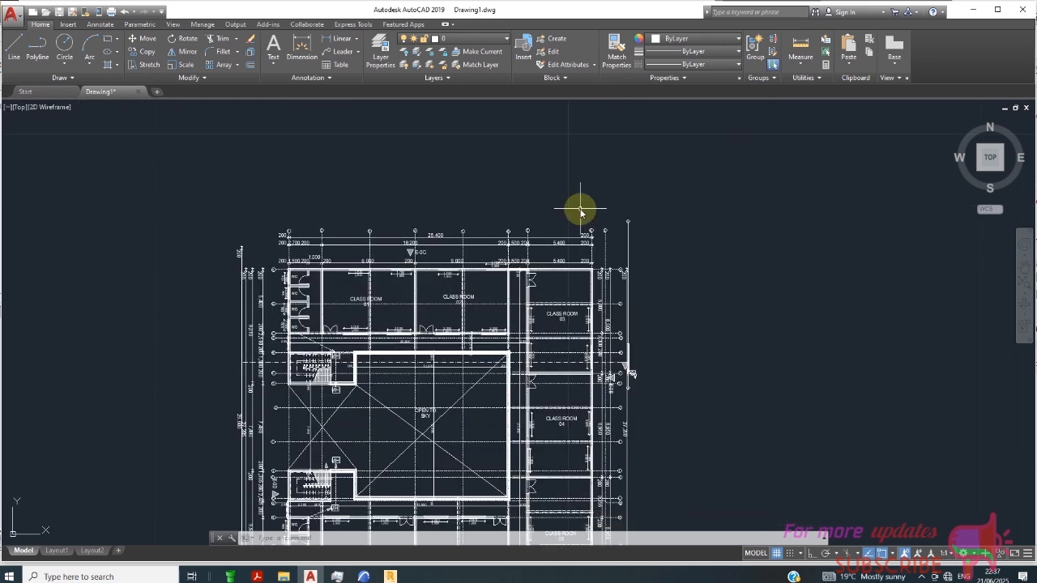
text(props)
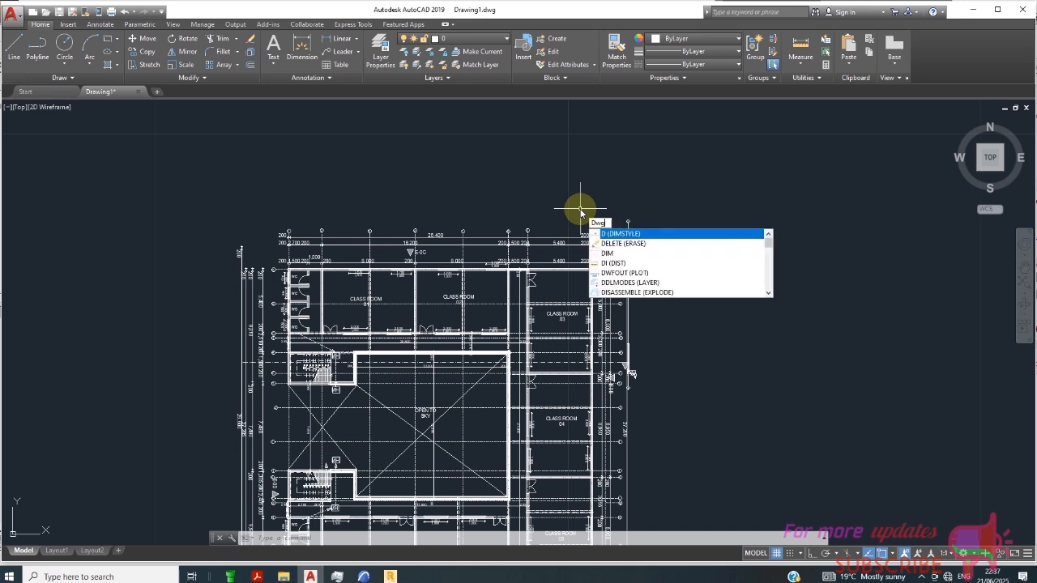
key(BackSpace)
key(BackSpace)
key(BackSpace)
key(BackSpace)
key(BackSpace)
text(DWGunits)
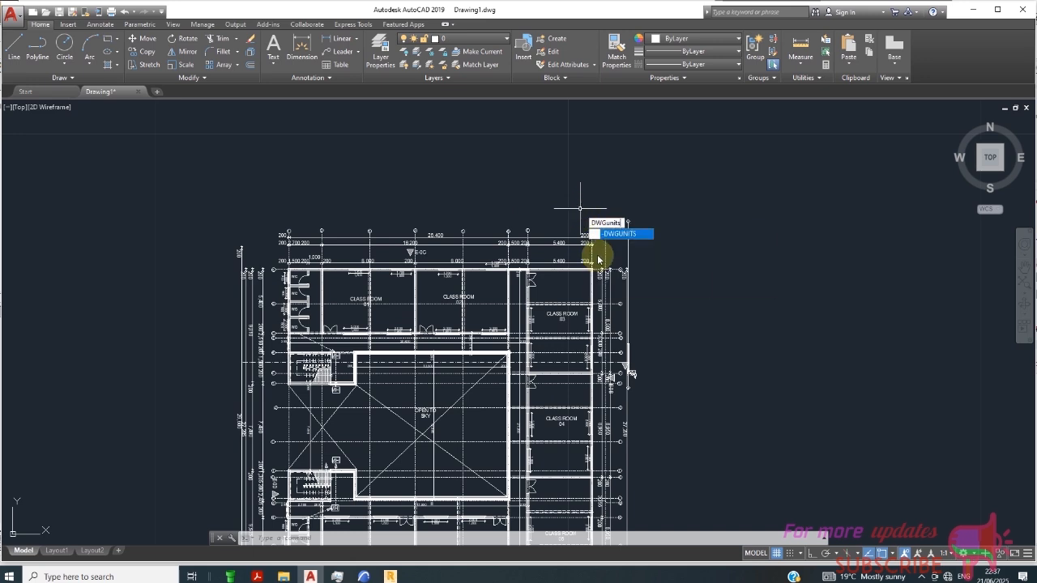
click(621, 235)
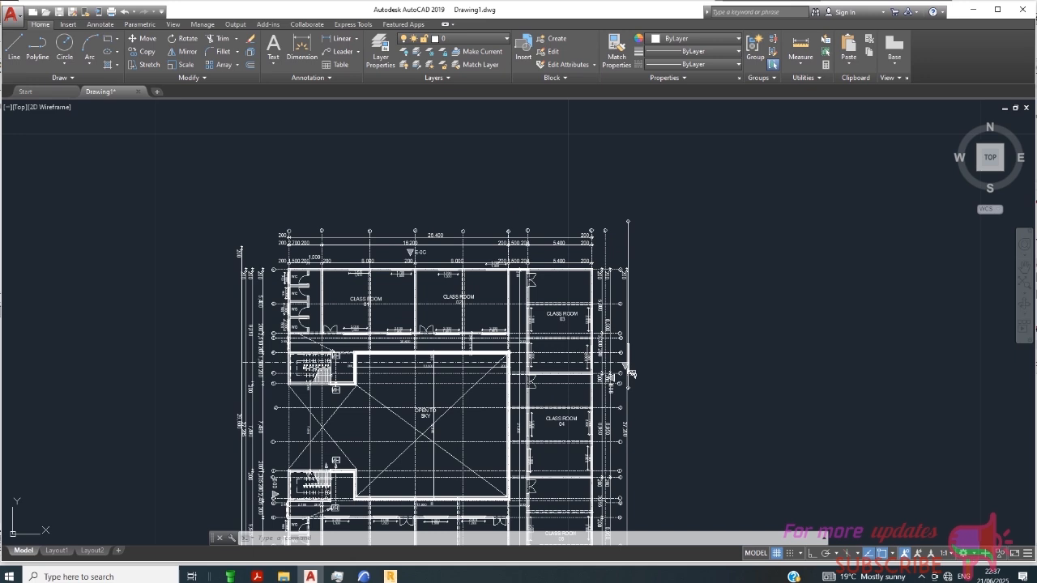
scroll(585, 302, down, 2)
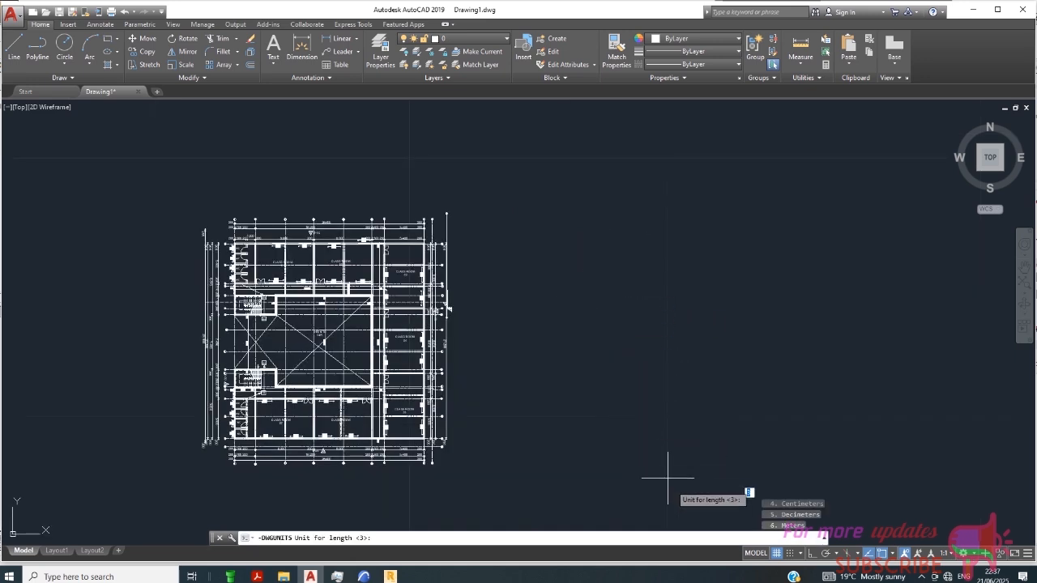
click(825, 538)
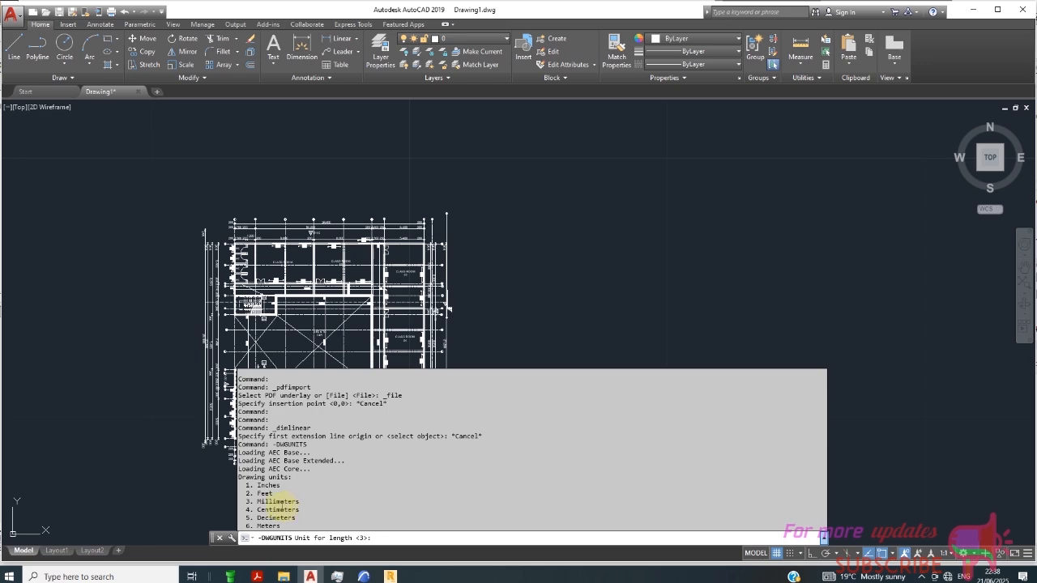
scroll(472, 300, up, 5)
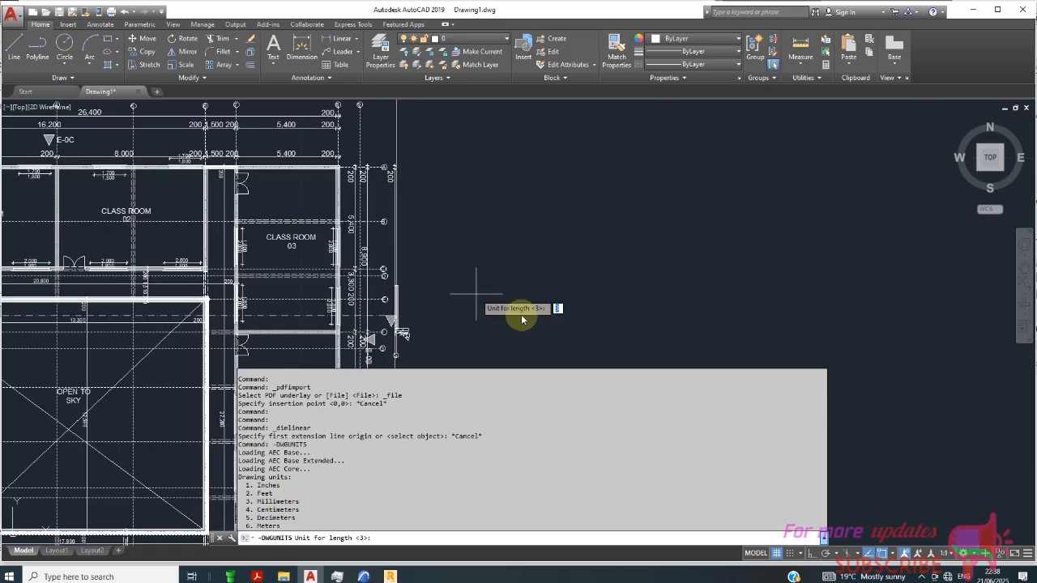
key(Escape)
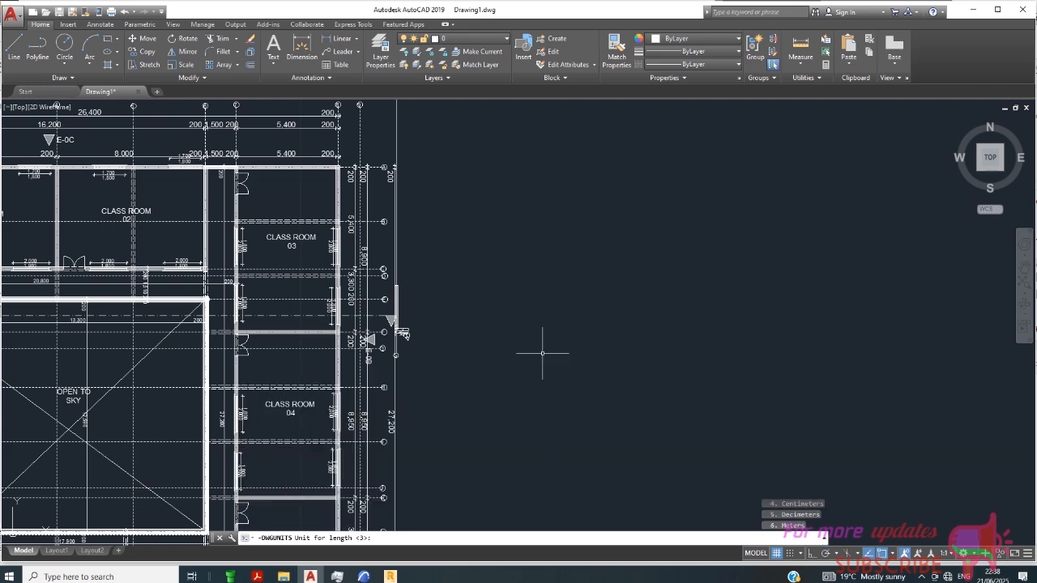
- Add a linear dimension across the 200 wall-thickness ticks at grid 1 of the copied plan, placing it above the plan
scroll(614, 263, down, 4)
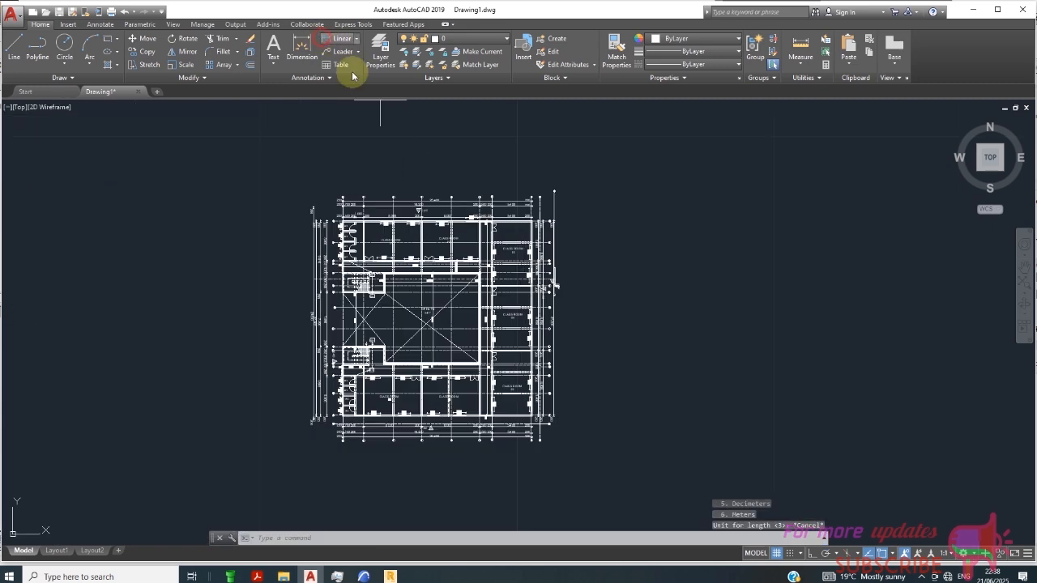
click(341, 38)
scroll(375, 219, up, 5)
scroll(361, 197, up, 2)
scroll(474, 291, down, 3)
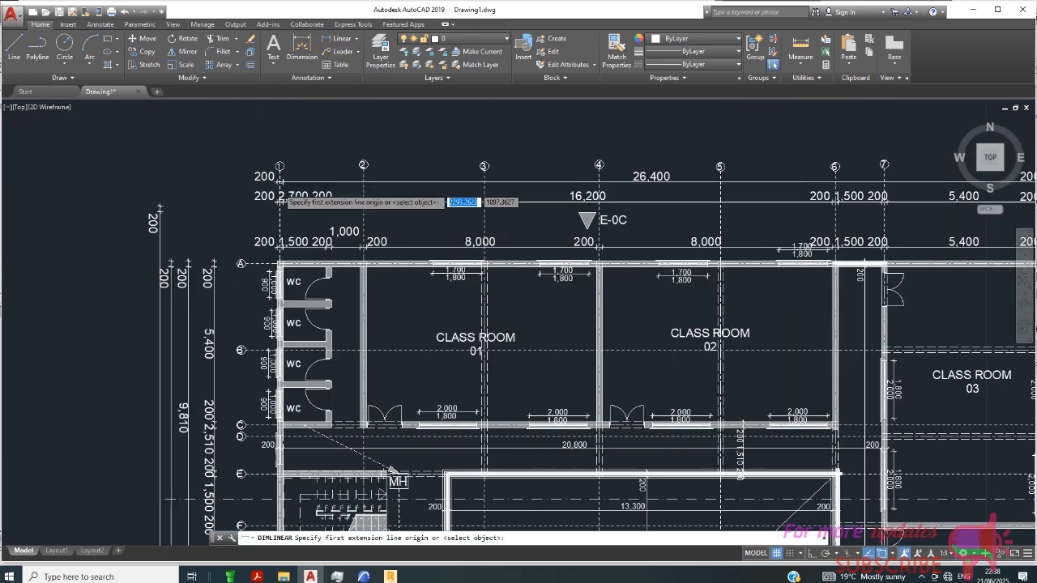
scroll(264, 186, up, 7)
scroll(305, 201, up, 2)
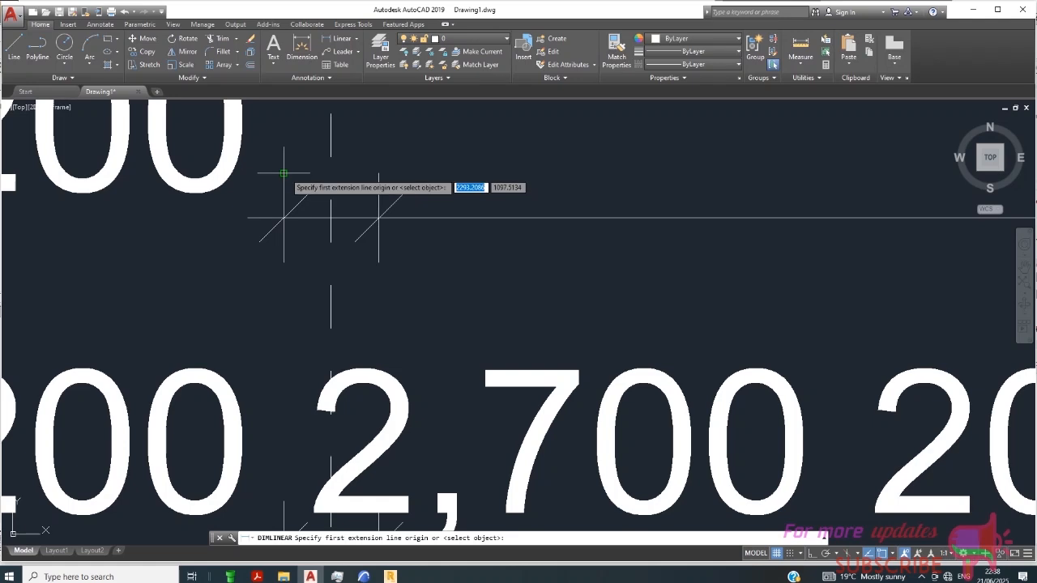
click(284, 172)
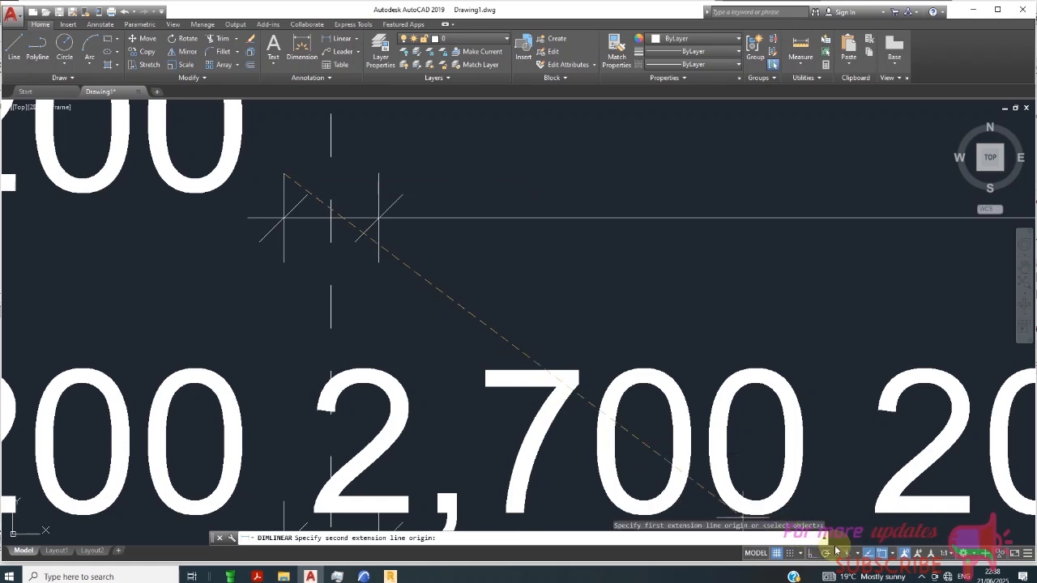
click(892, 554)
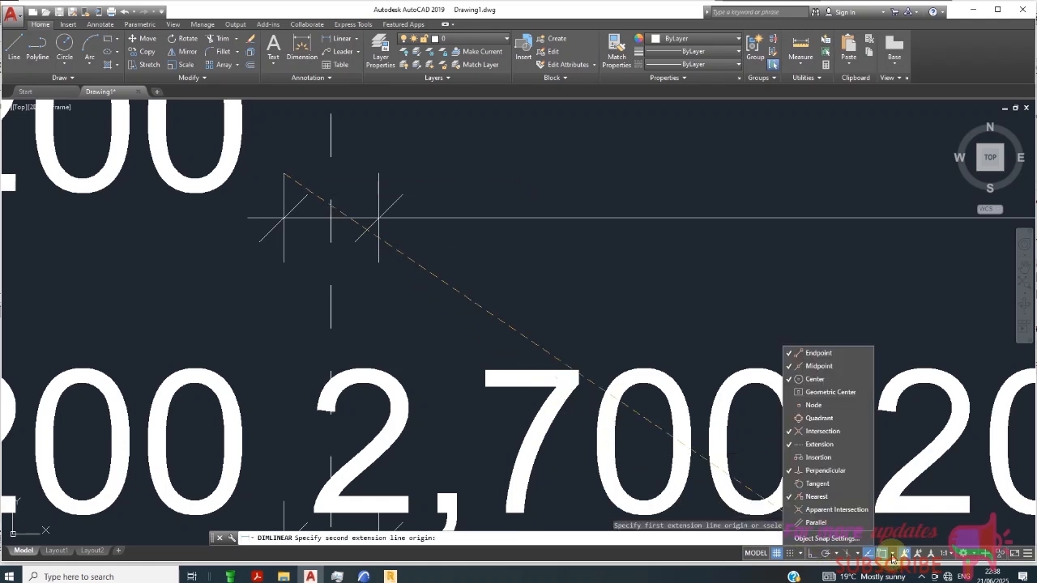
click(776, 306)
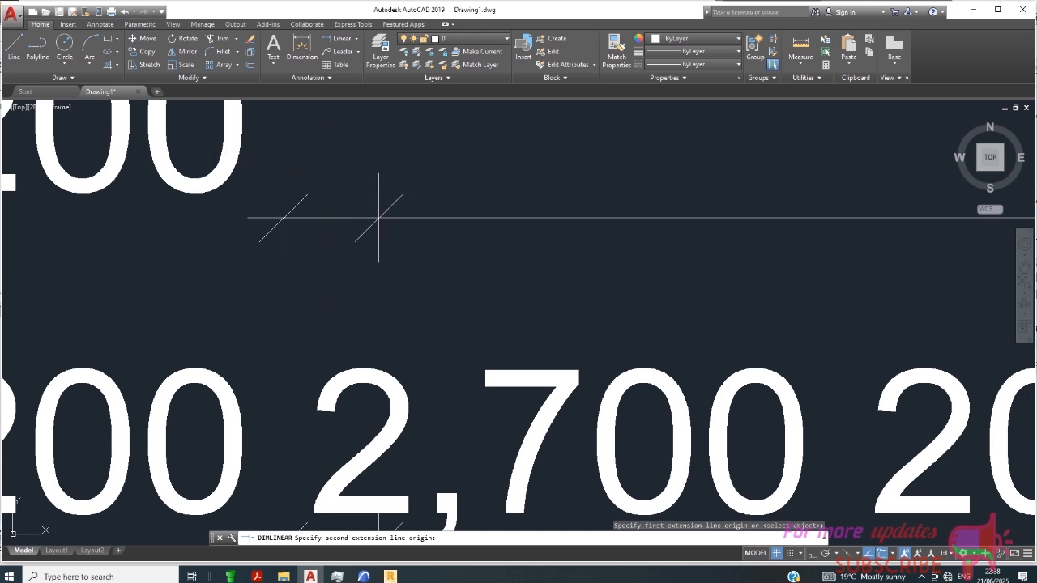
click(379, 218)
scroll(360, 354, down, 11)
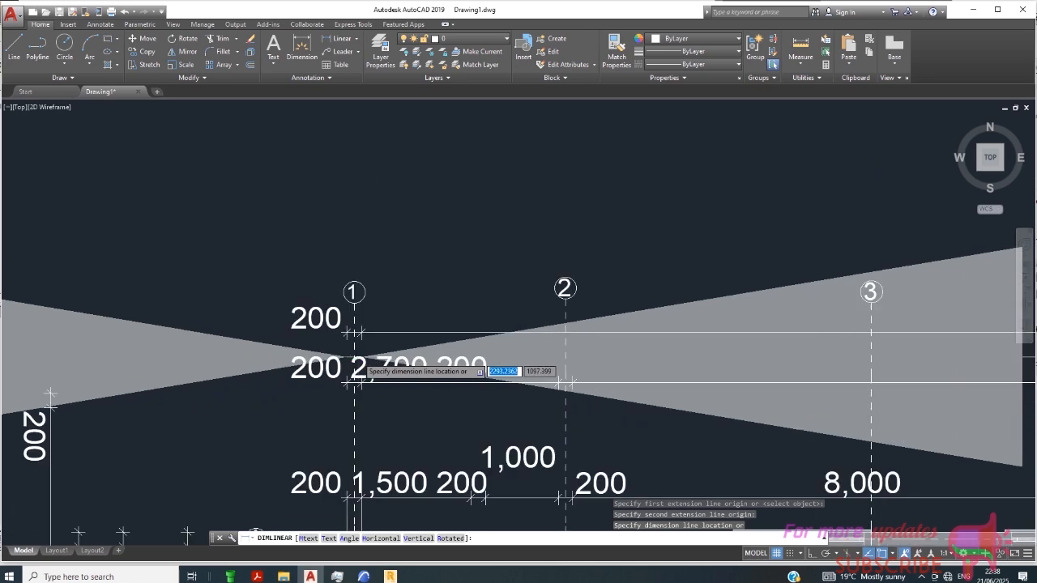
scroll(356, 259, down, 5)
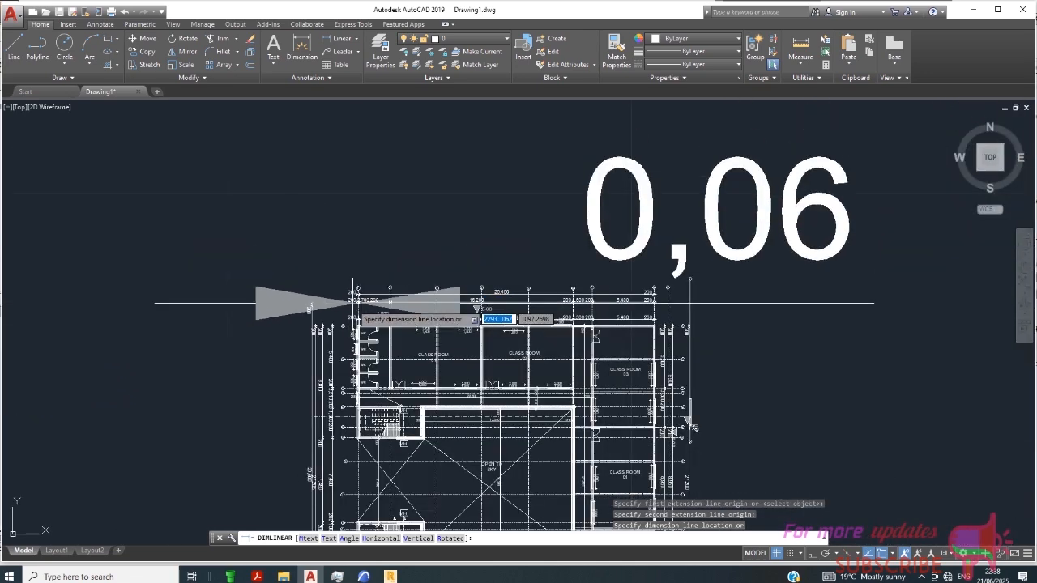
click(357, 258)
scroll(353, 258, down, 10)
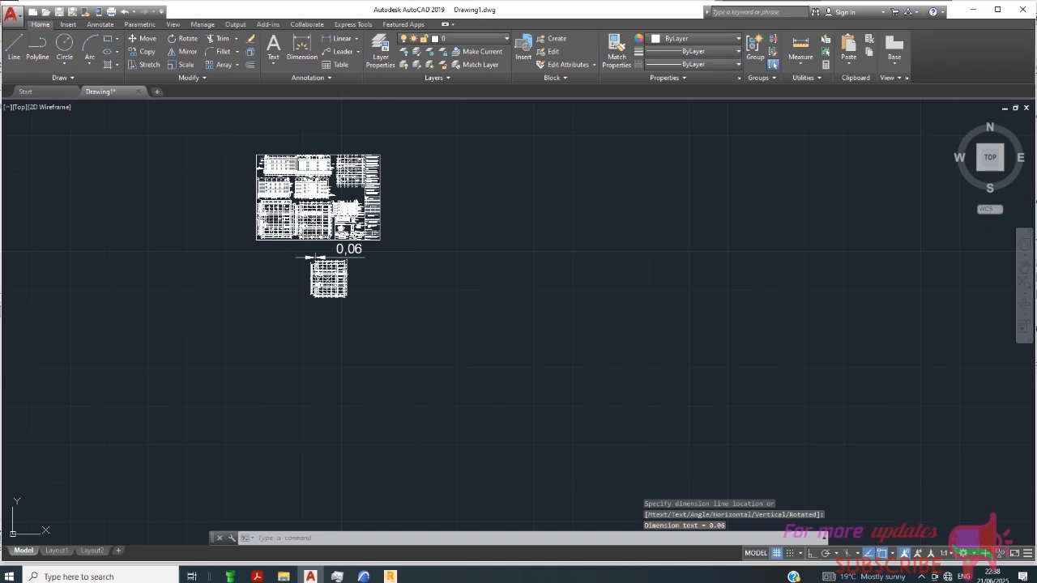
- Scale the whole drawing by reference from the 200 wall-thickness tick at grid 1, using the tick-to-tick distance as reference and 200 as new length
click(223, 127)
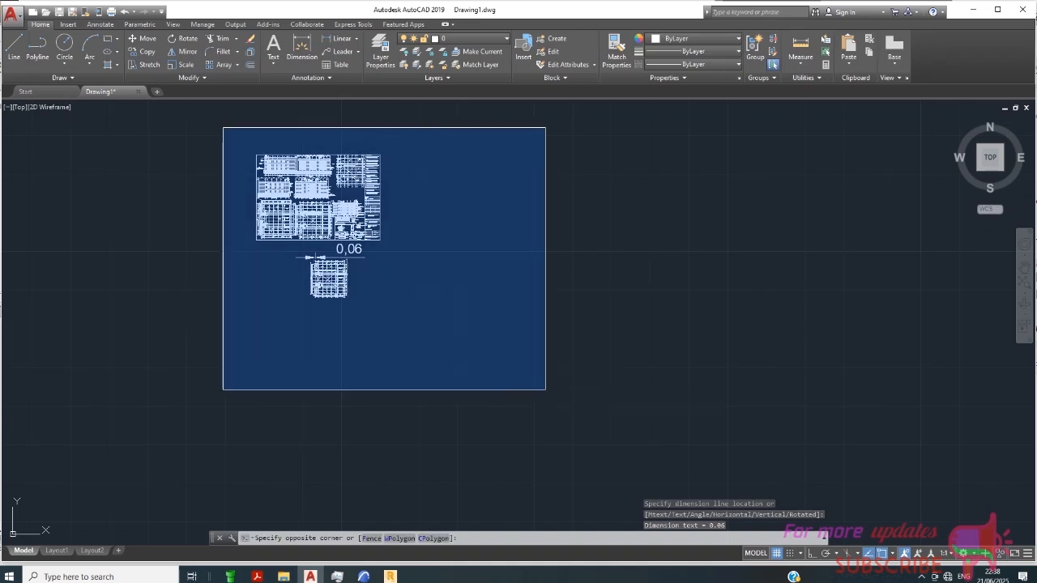
click(546, 390)
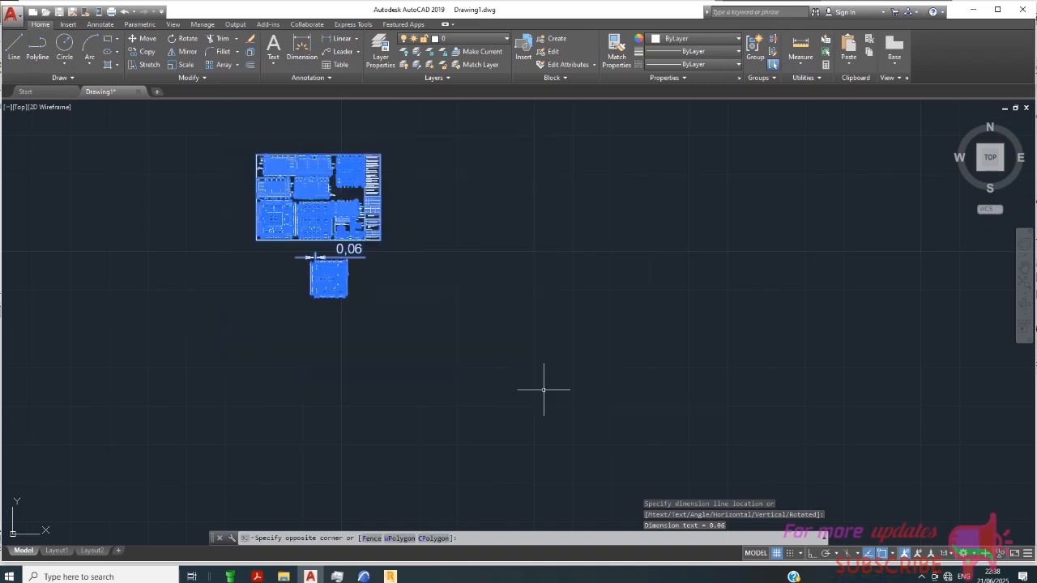
click(185, 65)
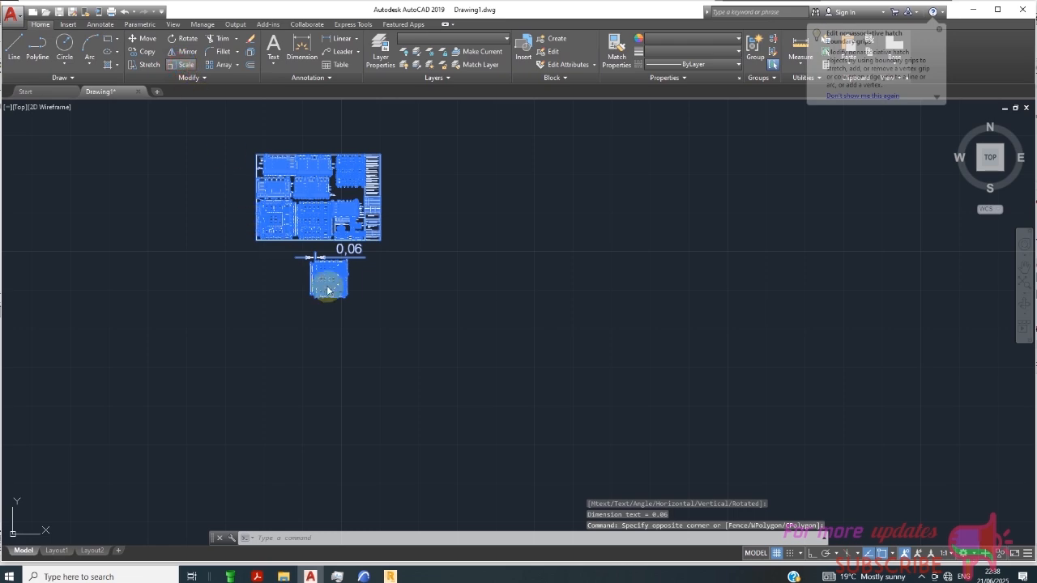
scroll(314, 265, up, 2)
scroll(315, 259, up, 6)
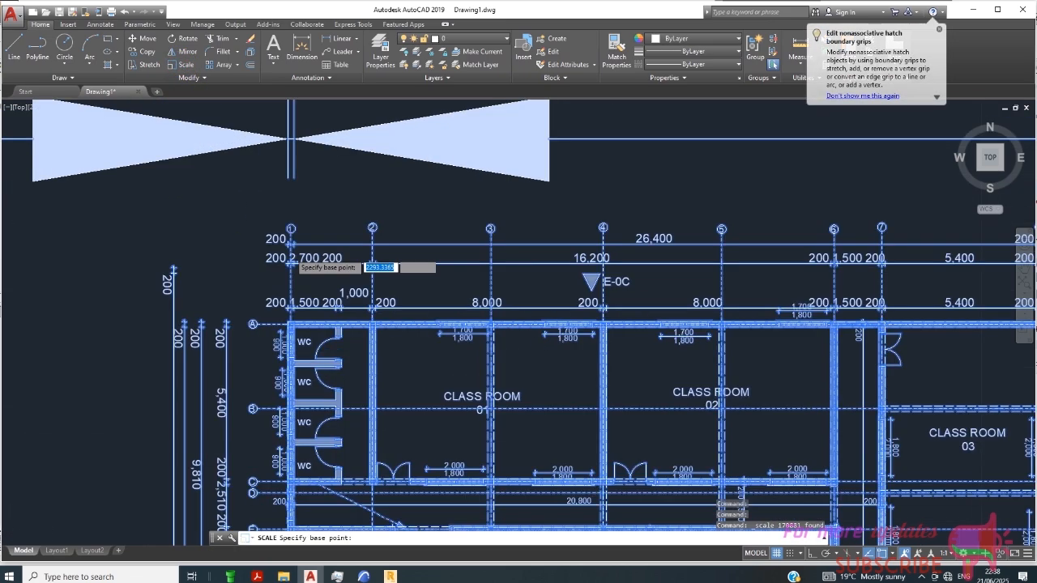
scroll(300, 263, up, 8)
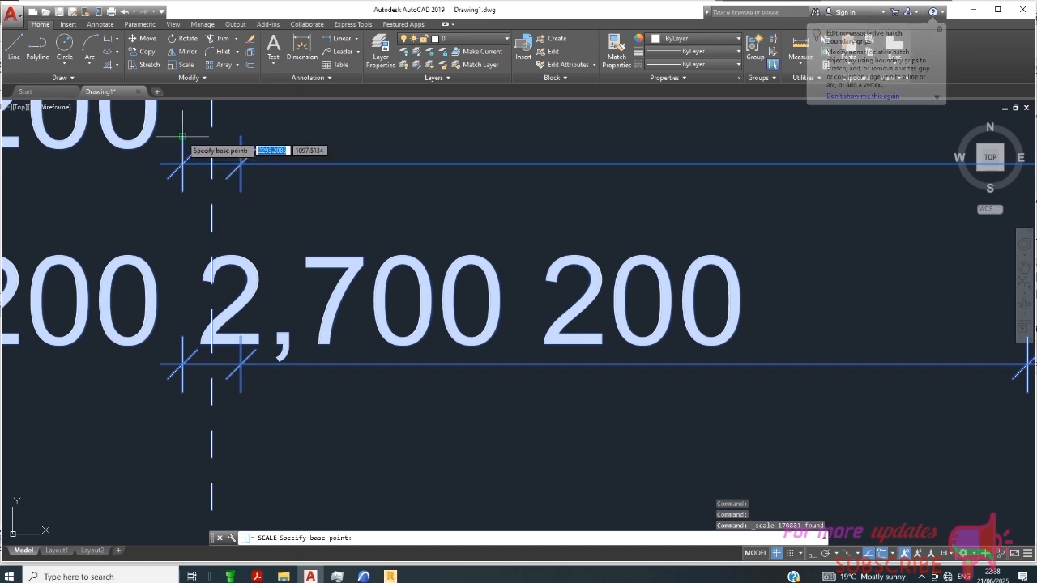
click(183, 138)
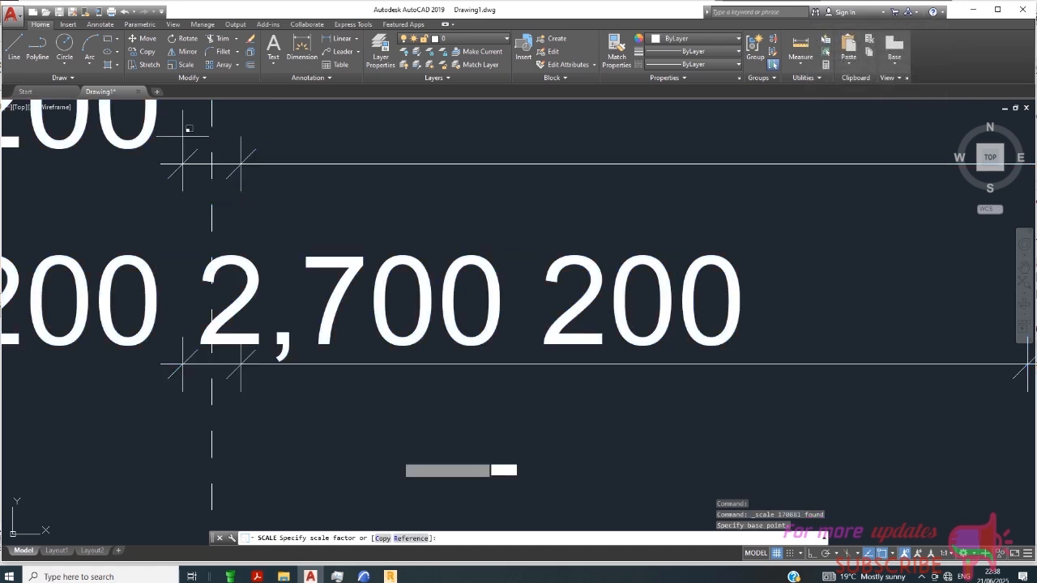
click(407, 538)
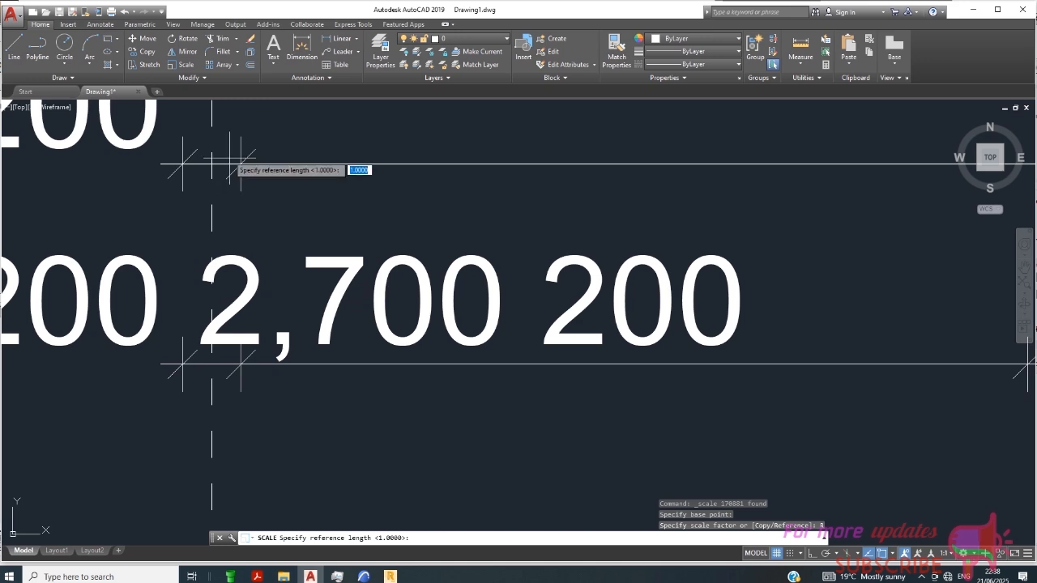
click(183, 138)
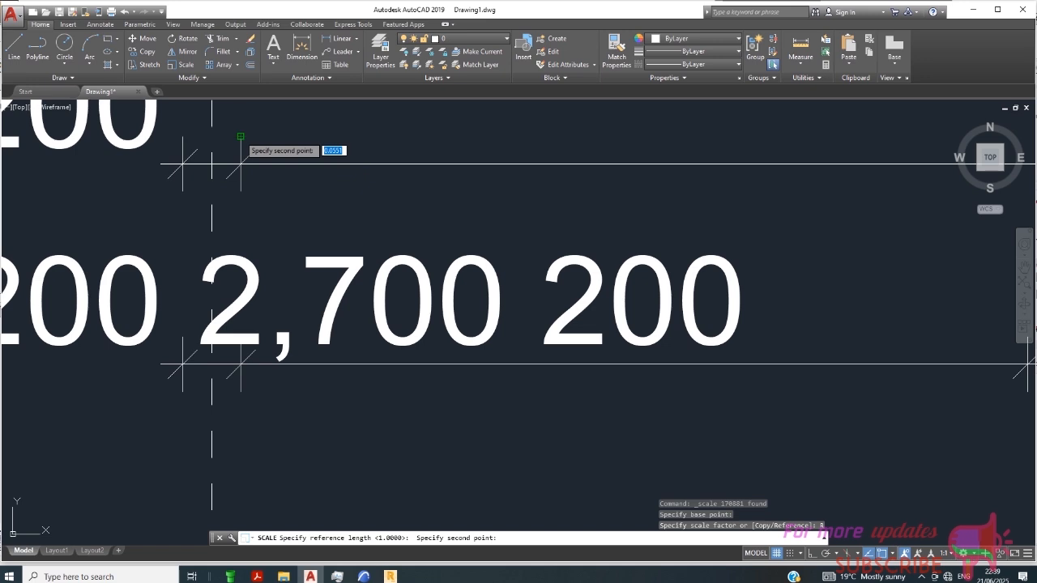
click(240, 136)
text(200)
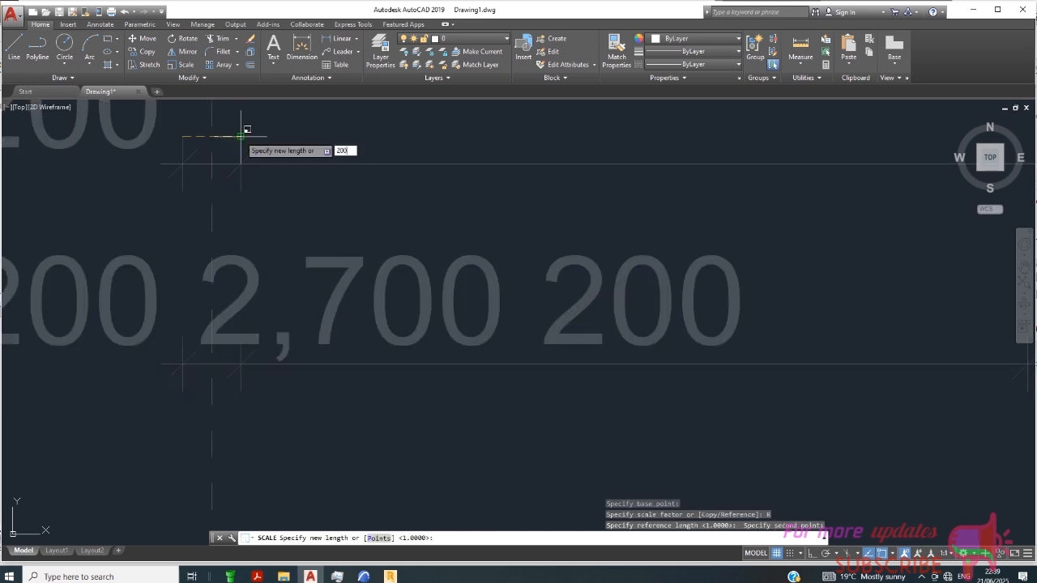
key(Return)
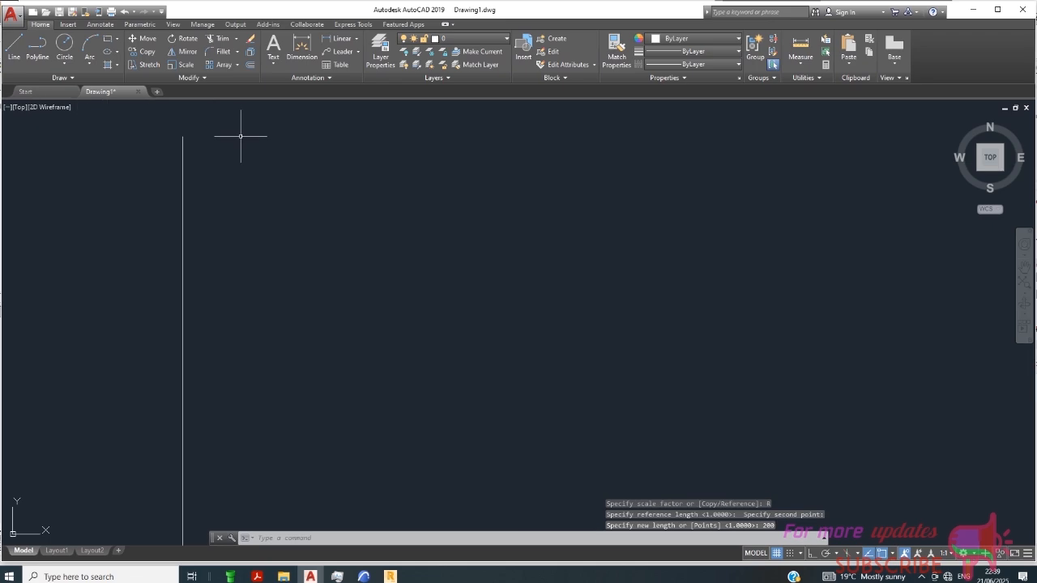
- Examine the linear dimension above grid 1 and its text size against the rescaled plan's own dimensions
scroll(241, 137, down, 18)
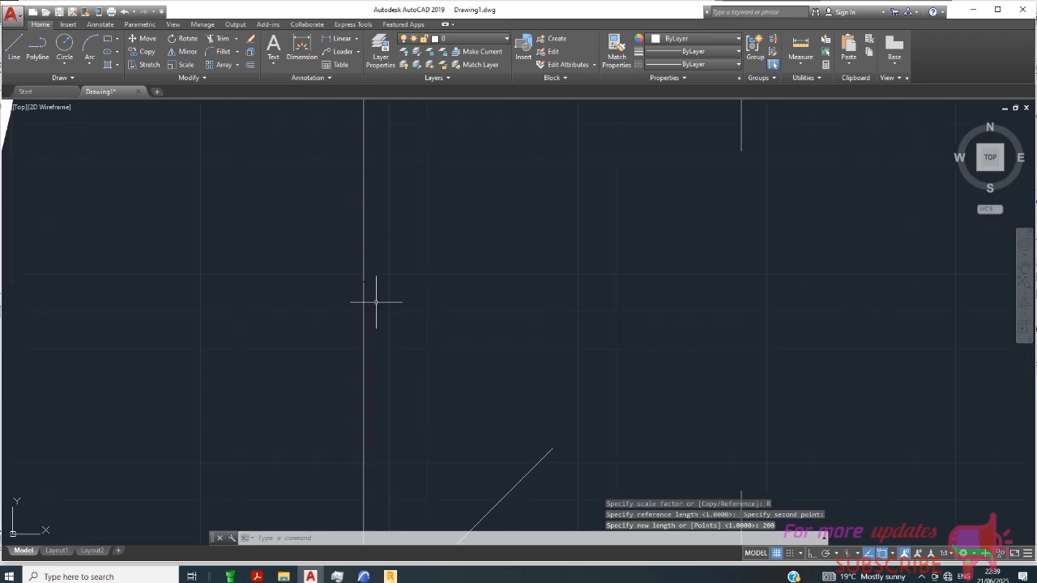
scroll(386, 325, down, 10)
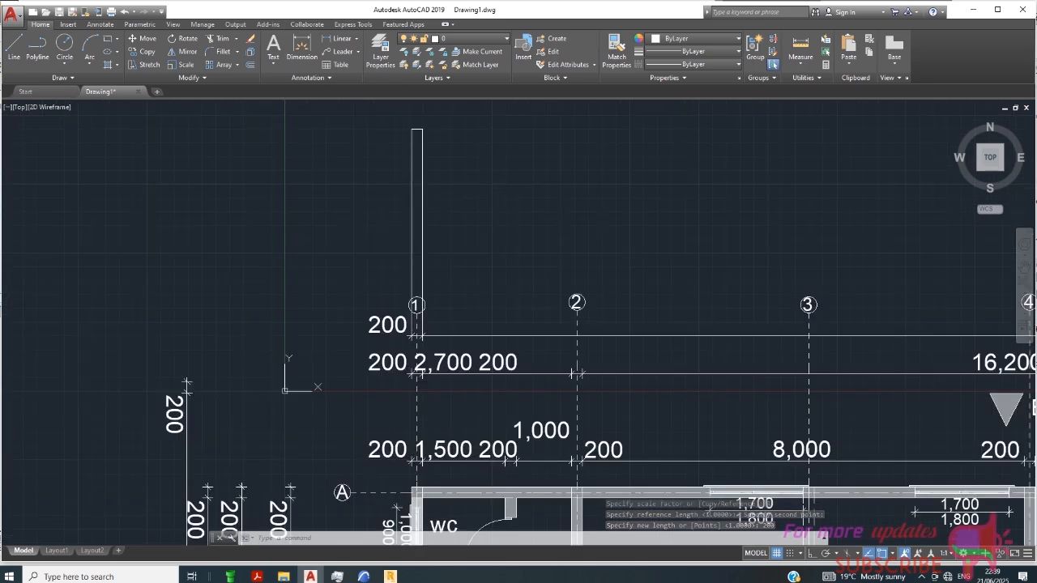
scroll(396, 252, up, 15)
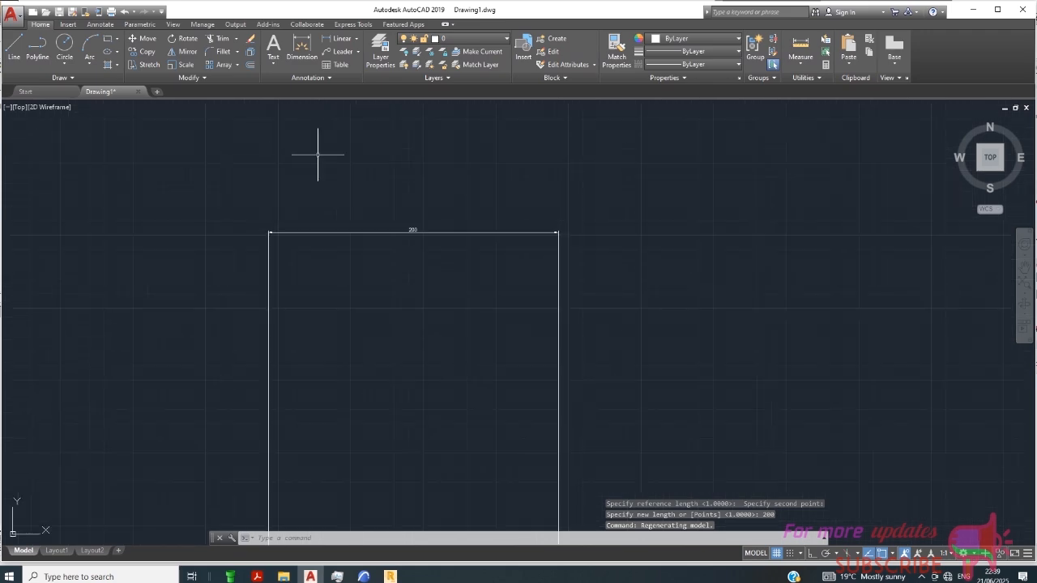
scroll(526, 259, down, 5)
scroll(502, 324, up, 8)
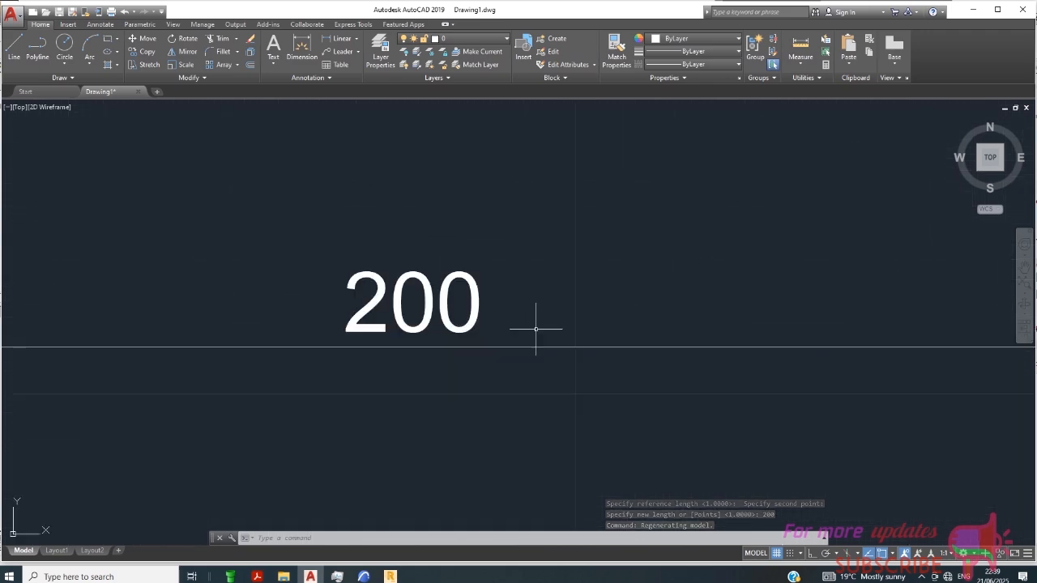
scroll(429, 316, down, 6)
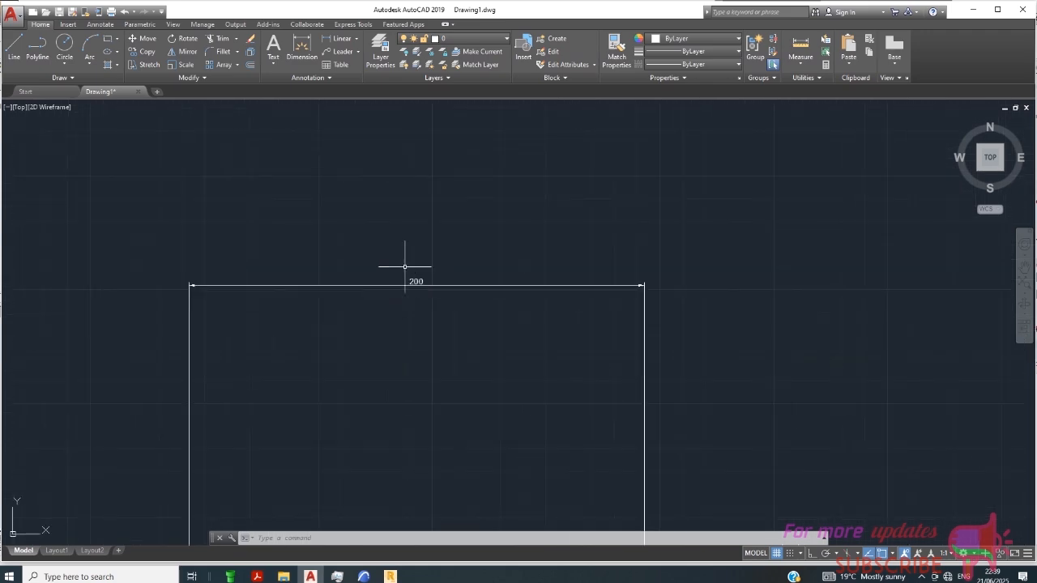
scroll(493, 311, up, 7)
scroll(494, 311, down, 8)
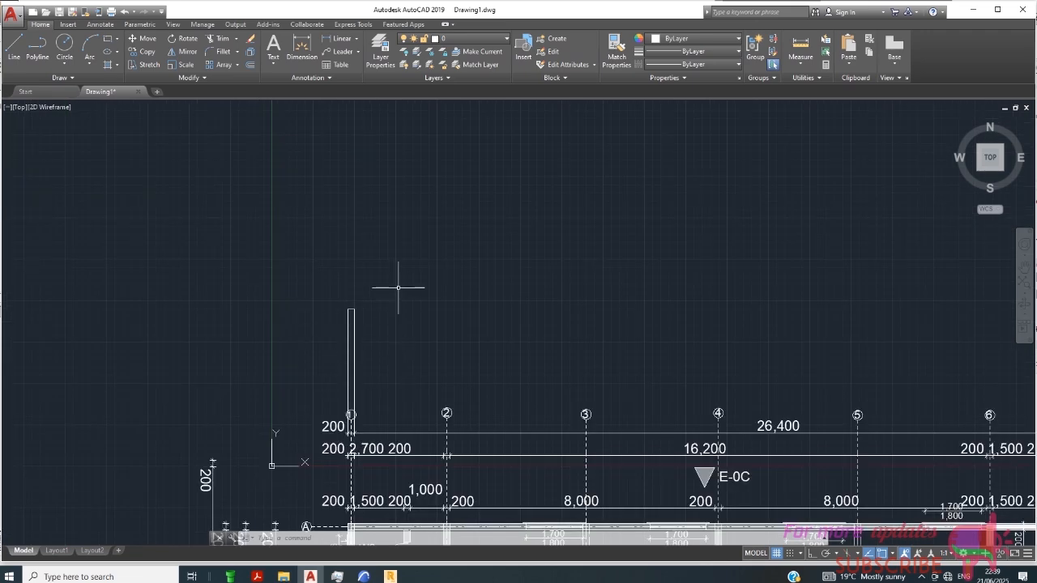
- Modify the ISO-25 dimension style so linear dimensions use a precision of 0
text(DIMSTY)
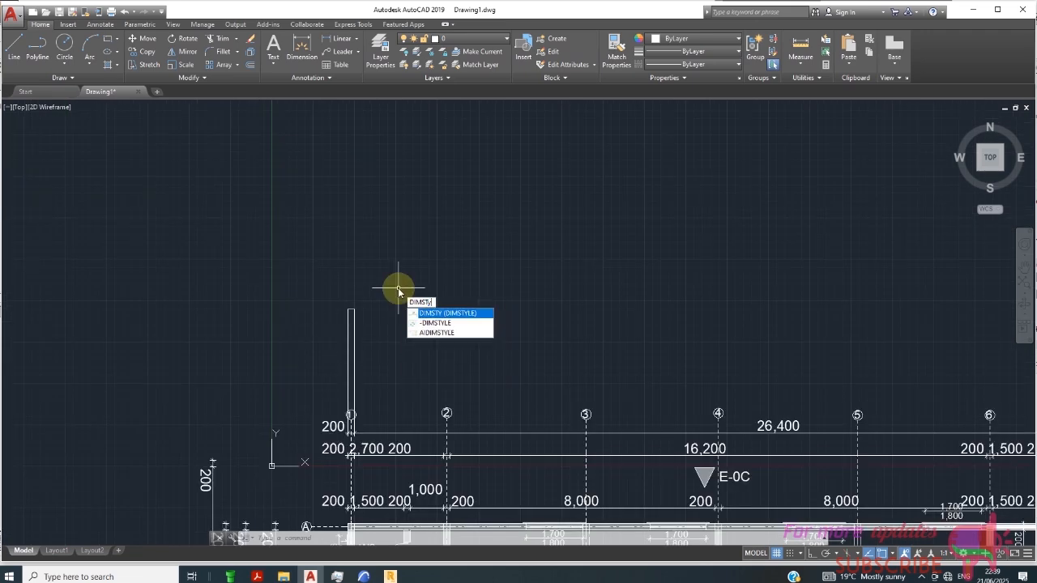
click(453, 314)
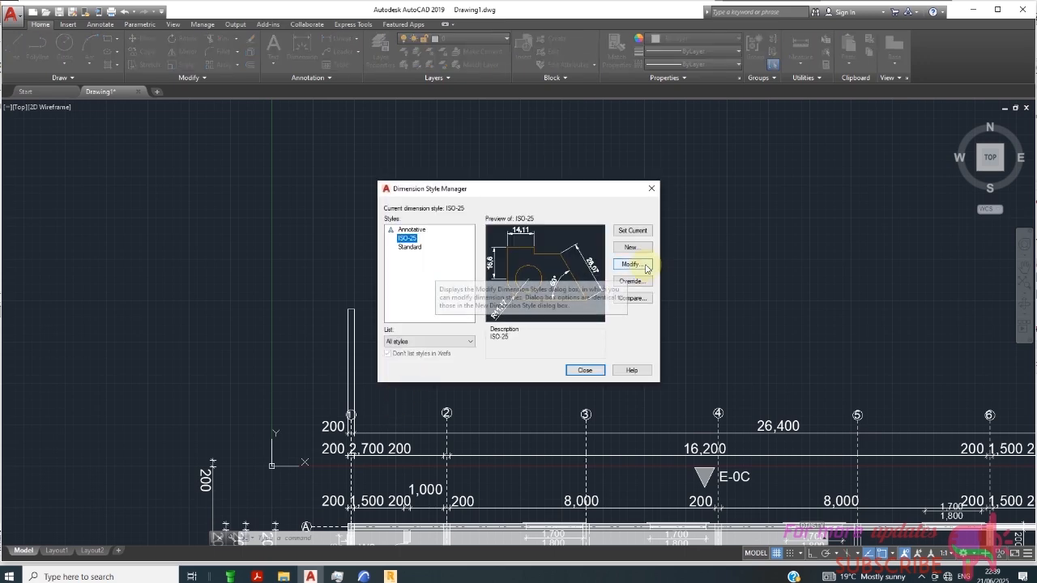
key(Return)
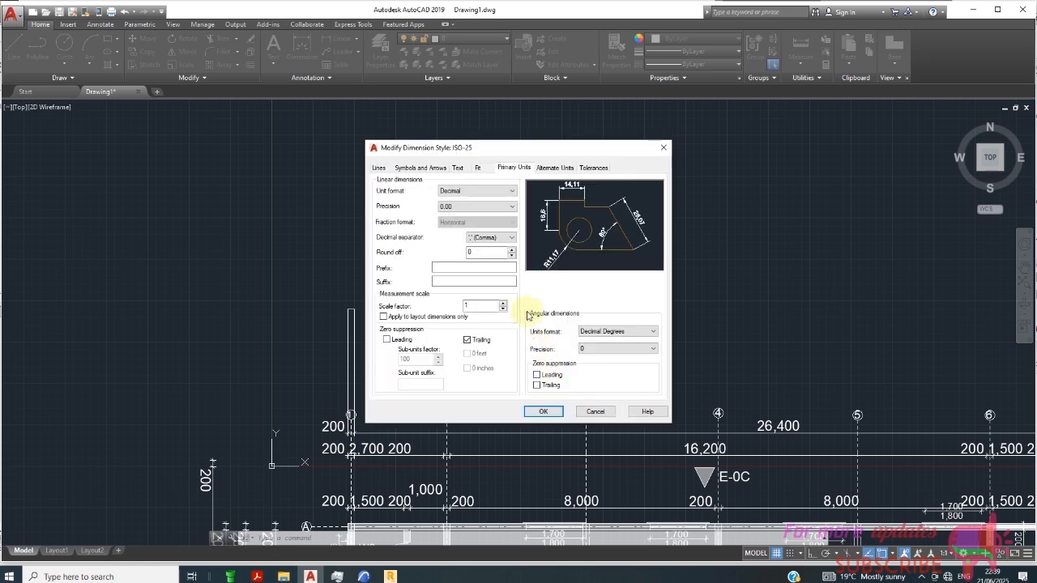
click(461, 207)
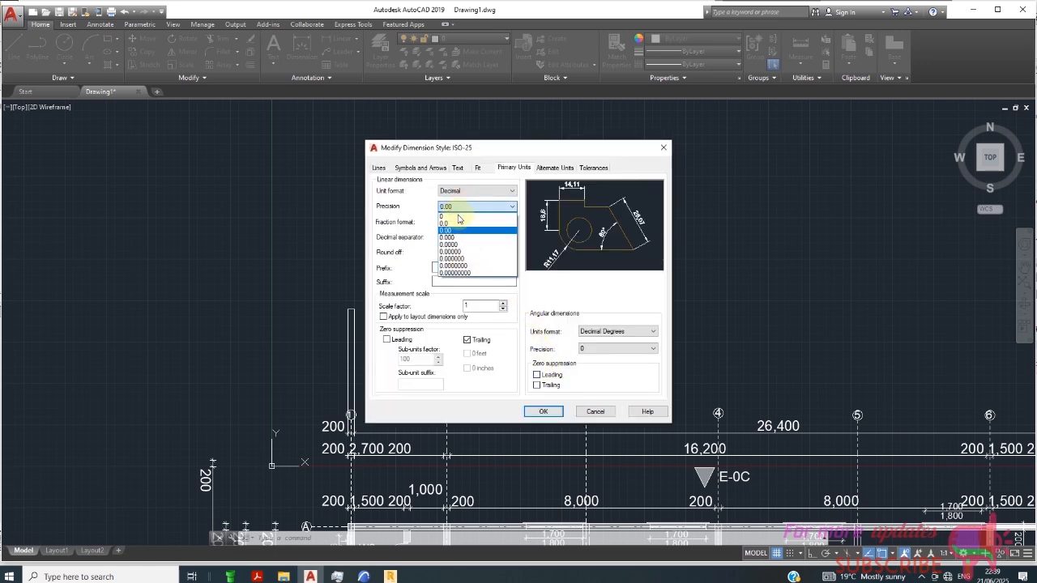
click(459, 215)
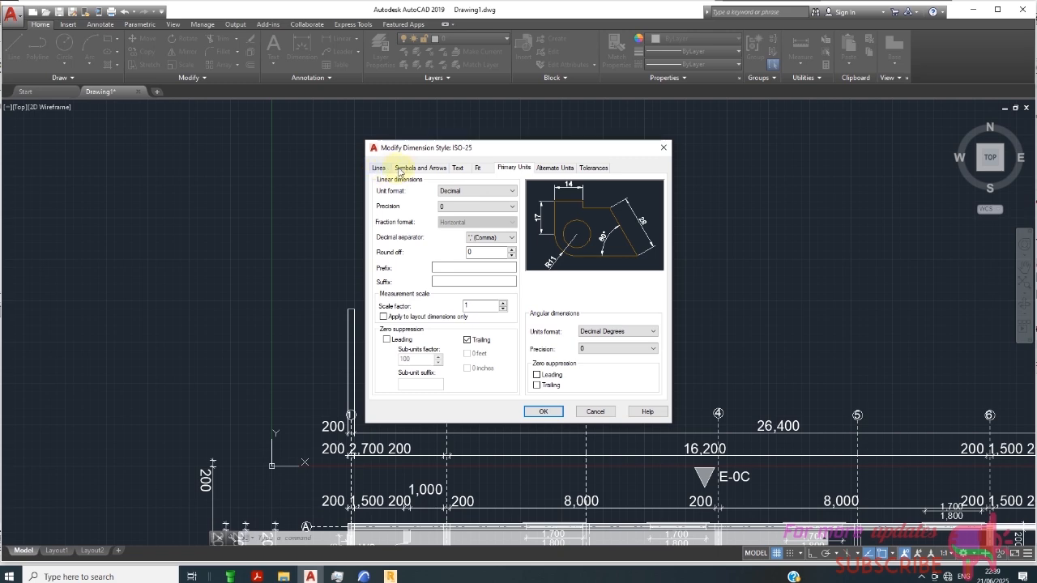
- Set the ISO-25 style's first and second arrowheads to Oblique with an arrow size of 150
click(400, 168)
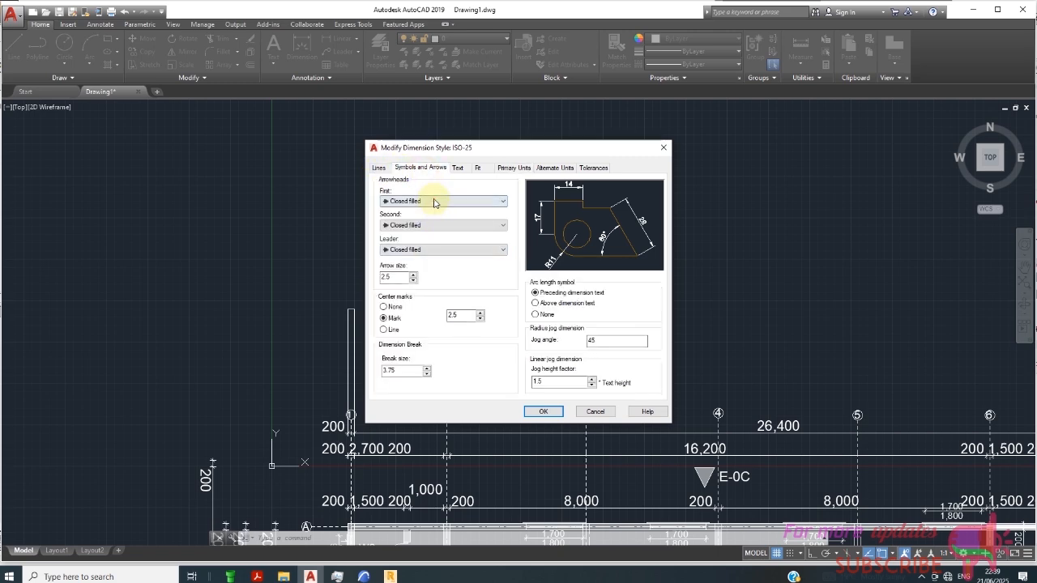
click(435, 203)
click(431, 251)
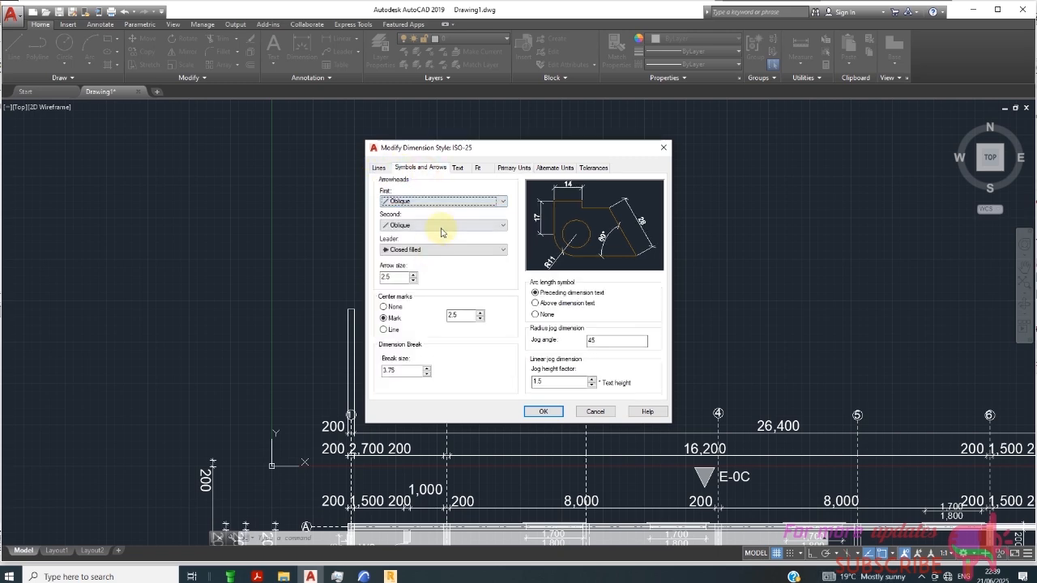
click(440, 229)
click(450, 233)
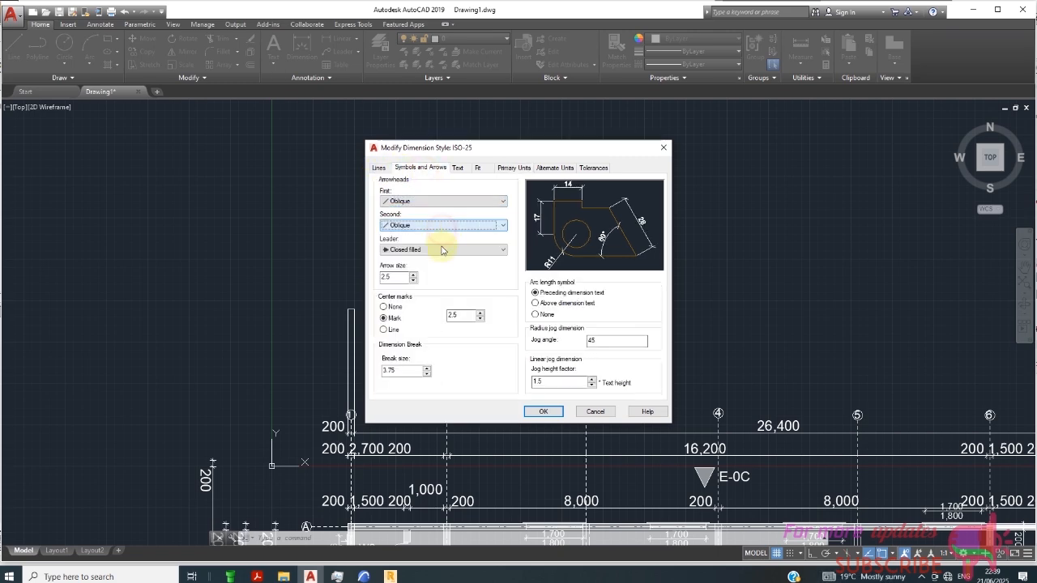
double_click(394, 277)
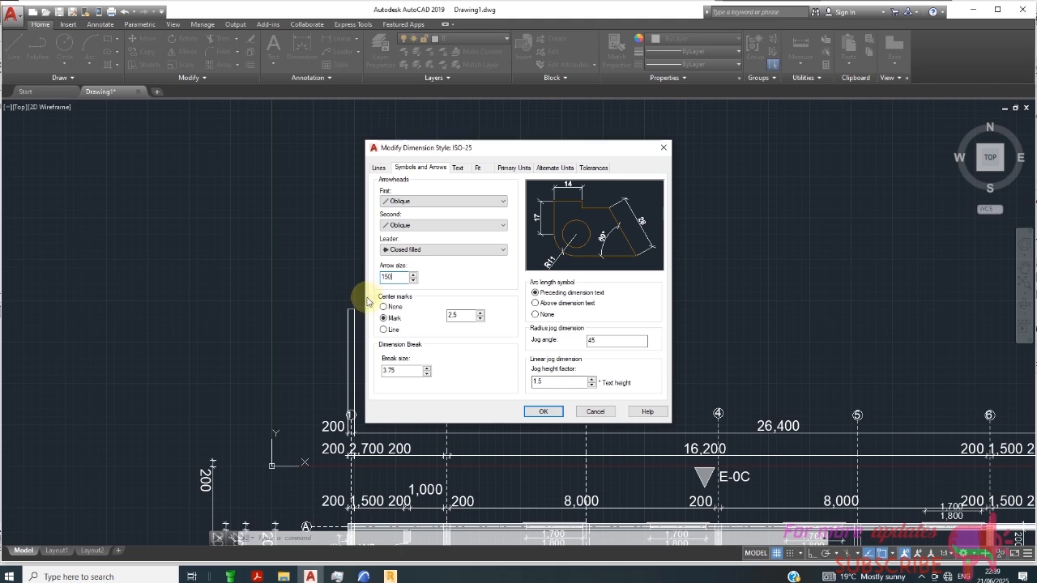
- Set the ISO-25 dimension text height to 150 and apply the style changes
click(459, 168)
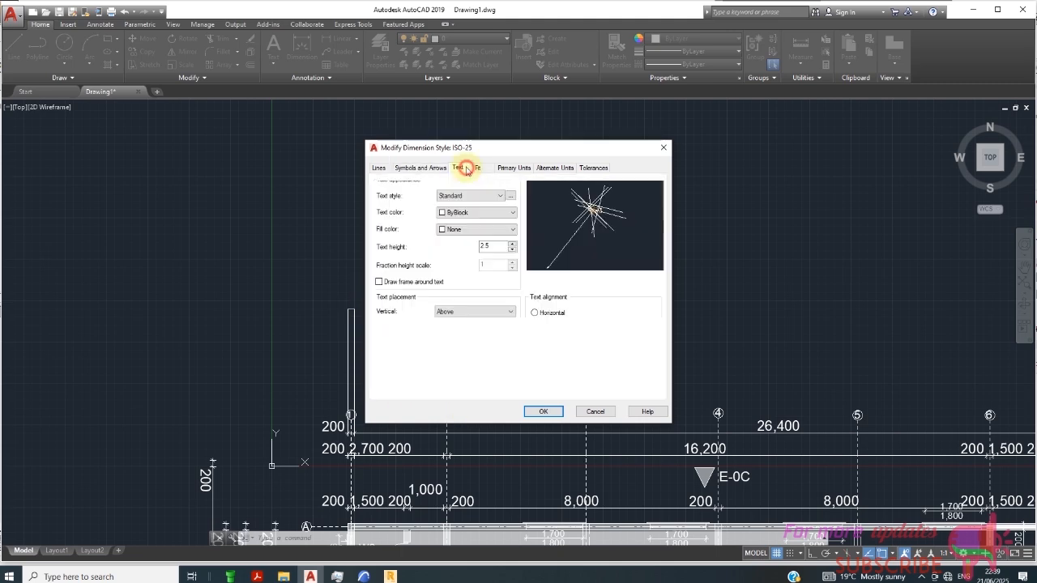
double_click(499, 247)
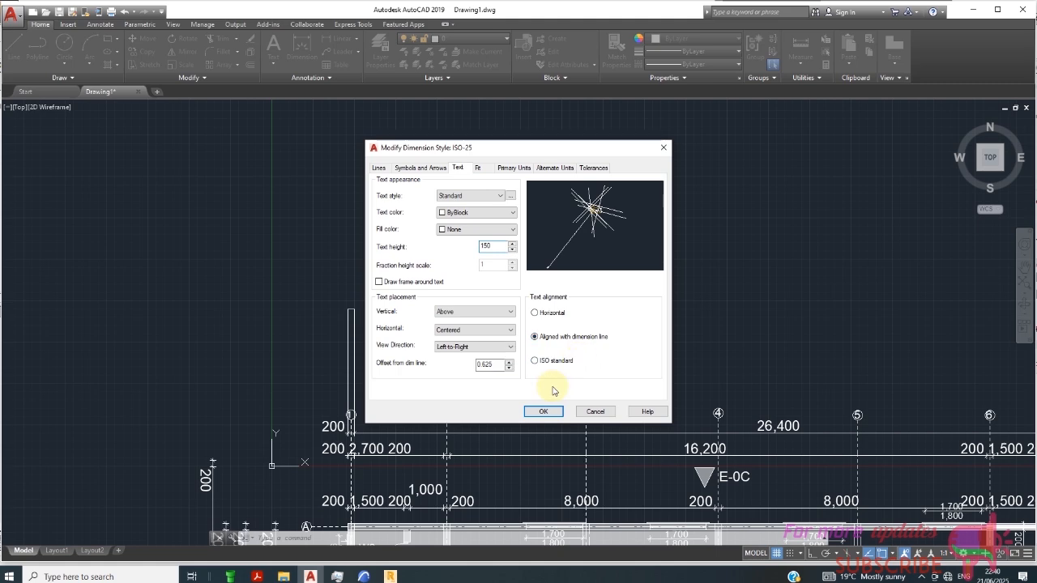
click(542, 412)
click(585, 370)
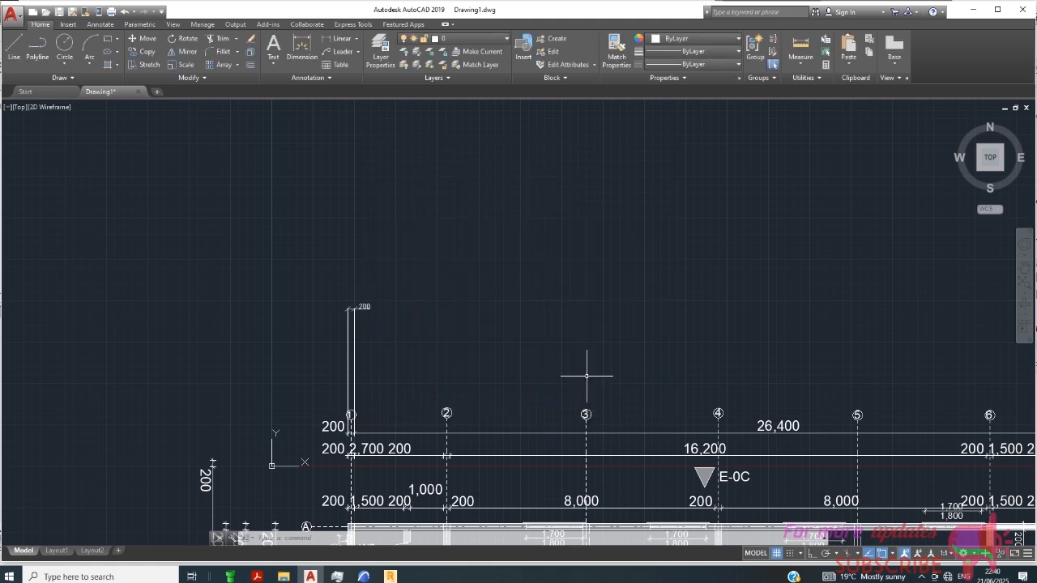
- Compare the restyled dimension above grid 1 with the plan's original dimension text and ticks
scroll(330, 332, up, 2)
scroll(382, 301, up, 2)
scroll(385, 295, down, 2)
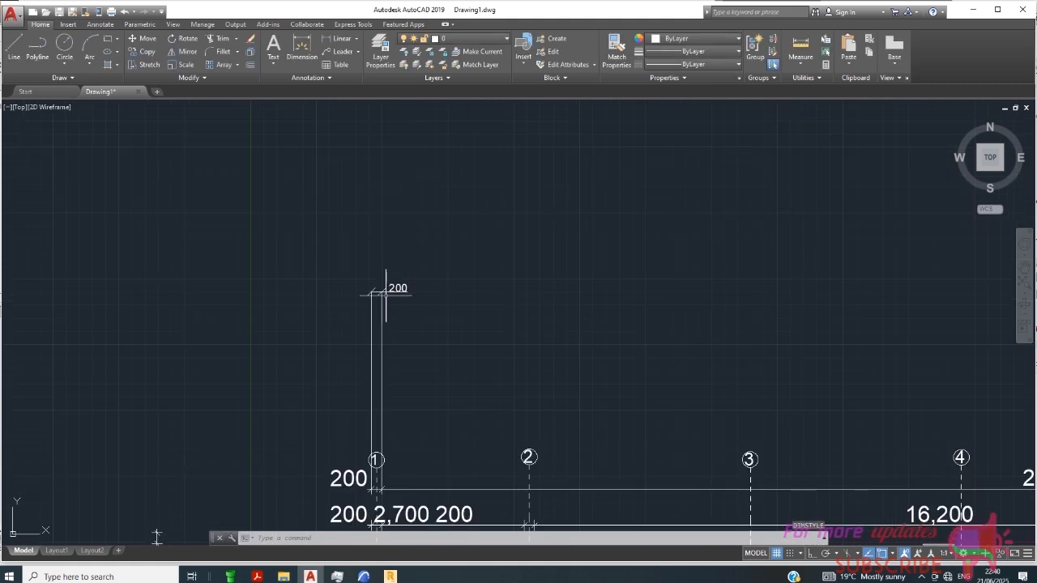
scroll(429, 278, up, 2)
scroll(370, 305, down, 2)
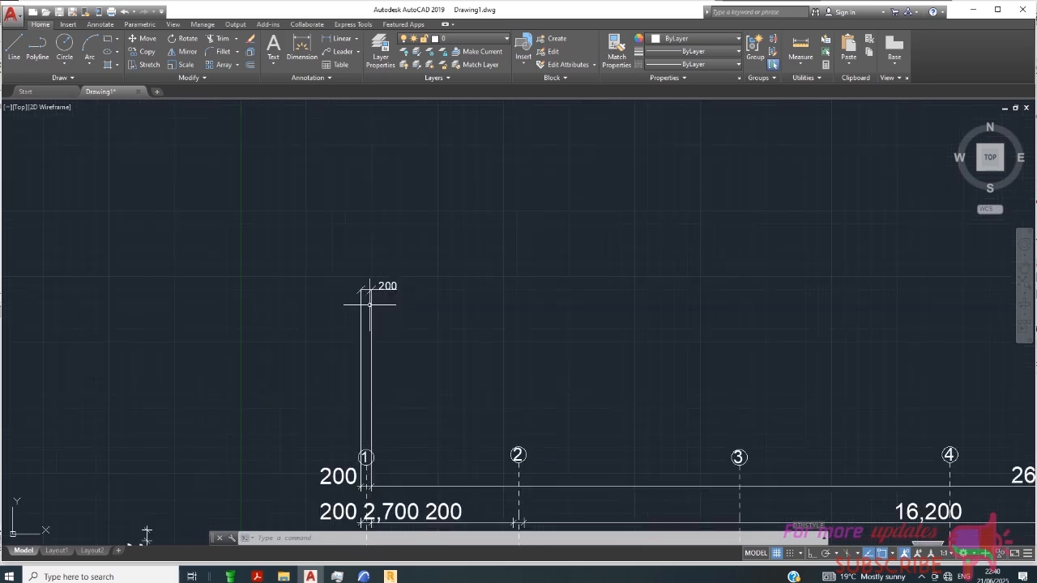
scroll(391, 198, down, 2)
scroll(415, 413, up, 2)
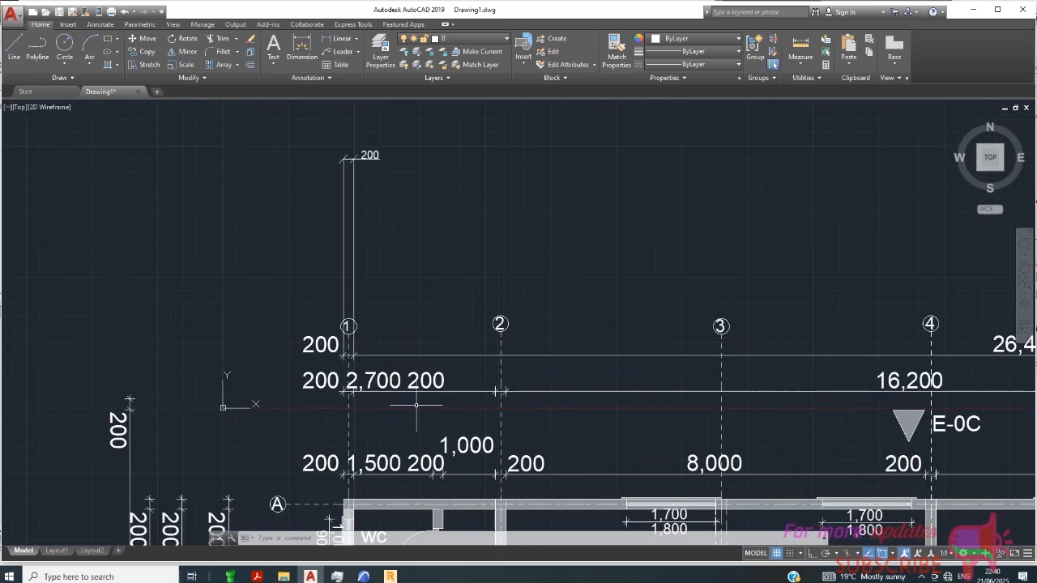
scroll(333, 194, down, 2)
scroll(374, 364, up, 2)
scroll(405, 350, down, 2)
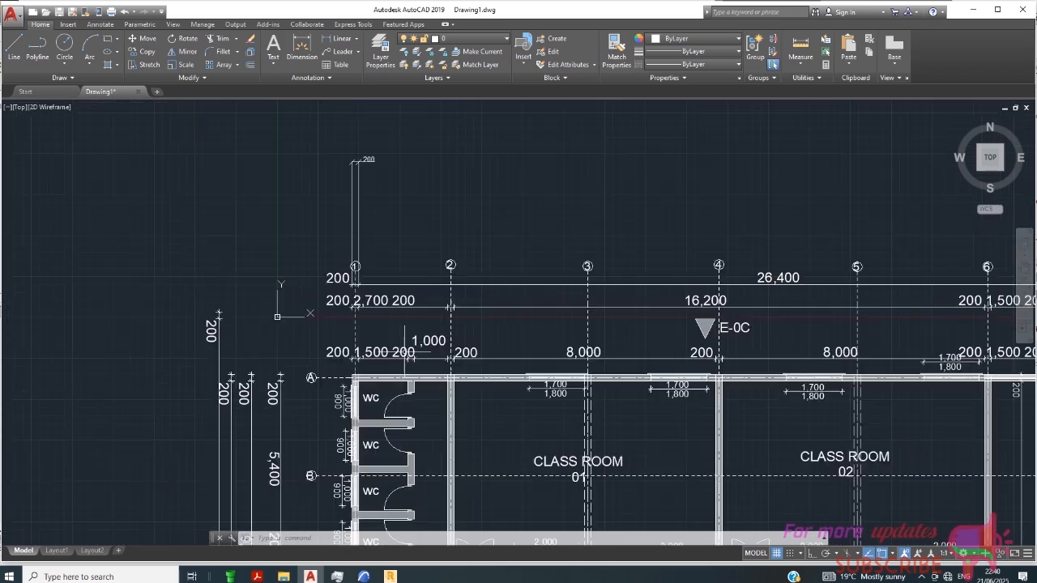
scroll(379, 148, up, 2)
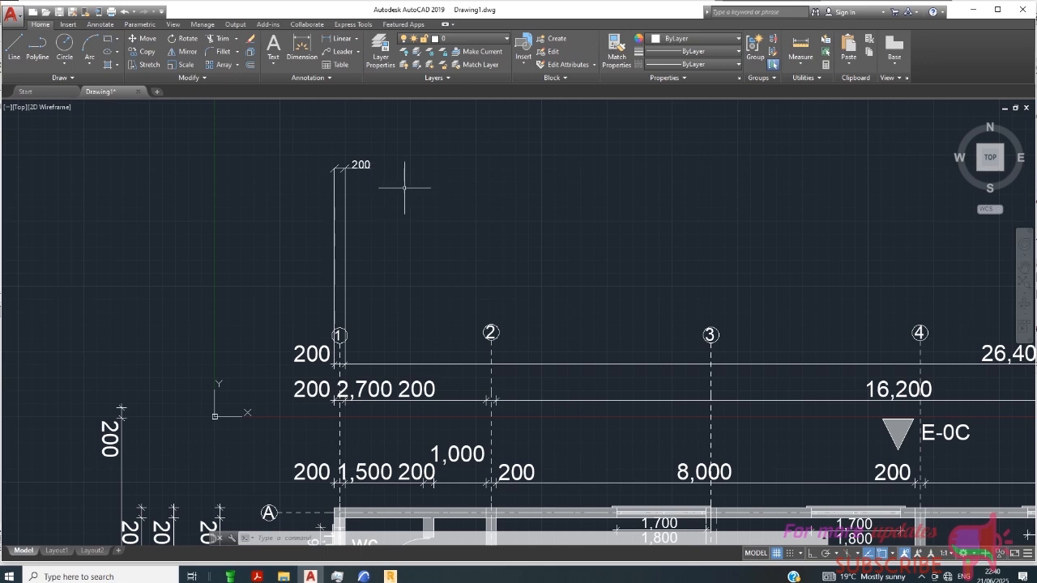
- Modify the ISO-25 dimension style with a larger text height and an arrow size of 100
scroll(380, 180, up, 2)
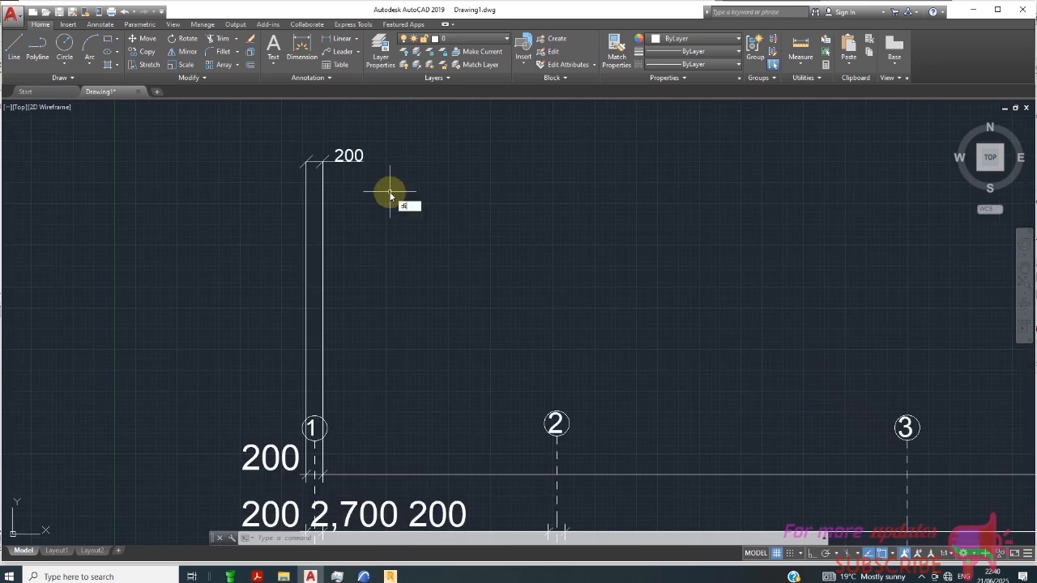
text(i)
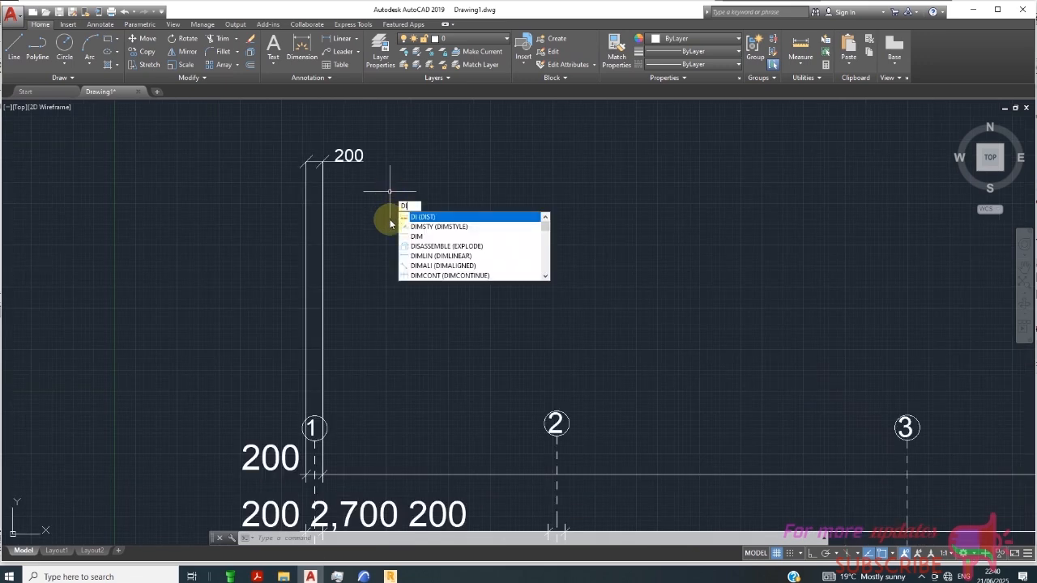
key(Down)
key(Return)
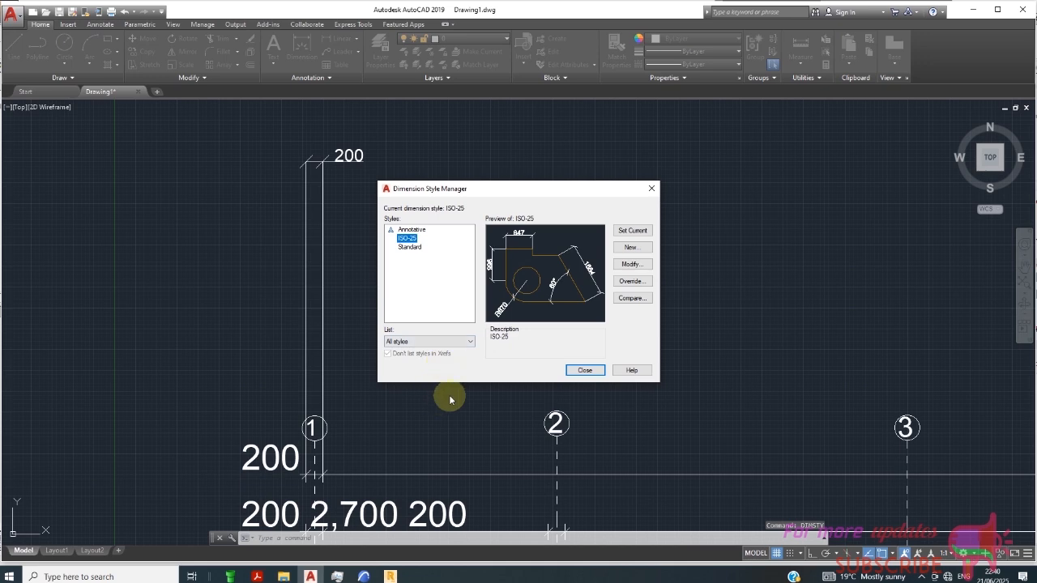
click(632, 264)
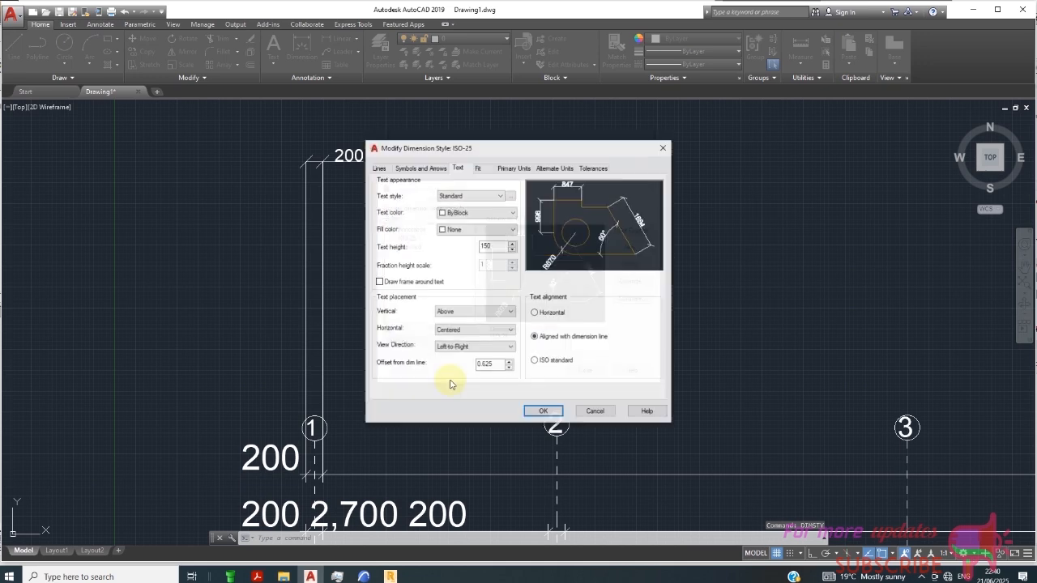
double_click(496, 245)
text(150)
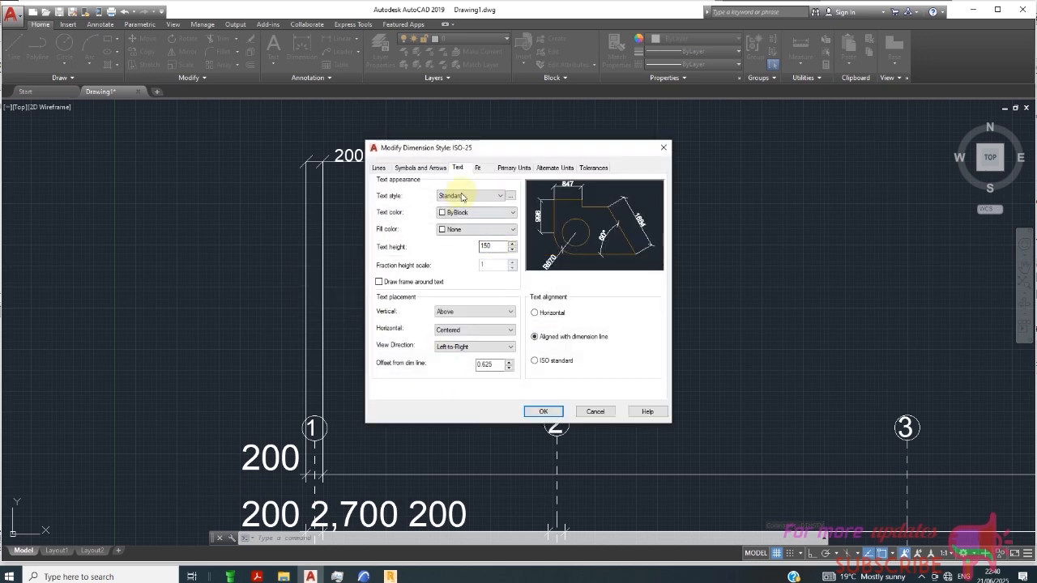
double_click(503, 246)
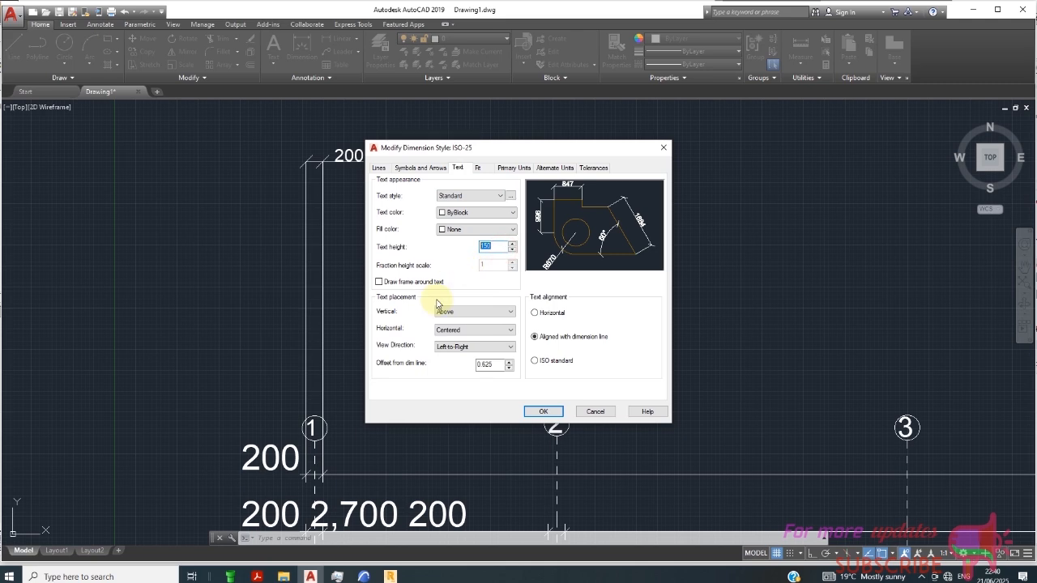
click(420, 168)
double_click(388, 277)
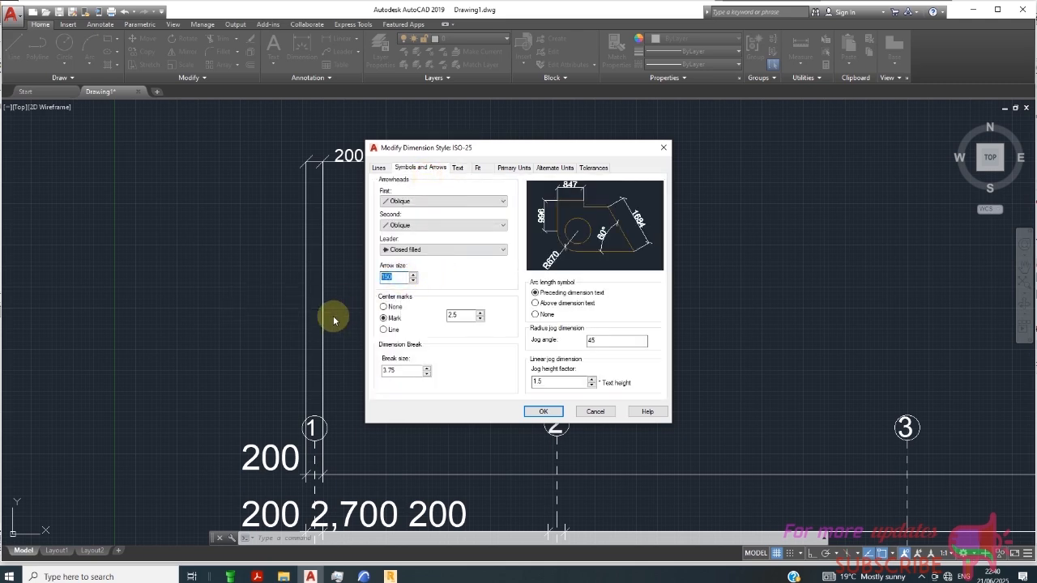
text(100)
click(555, 411)
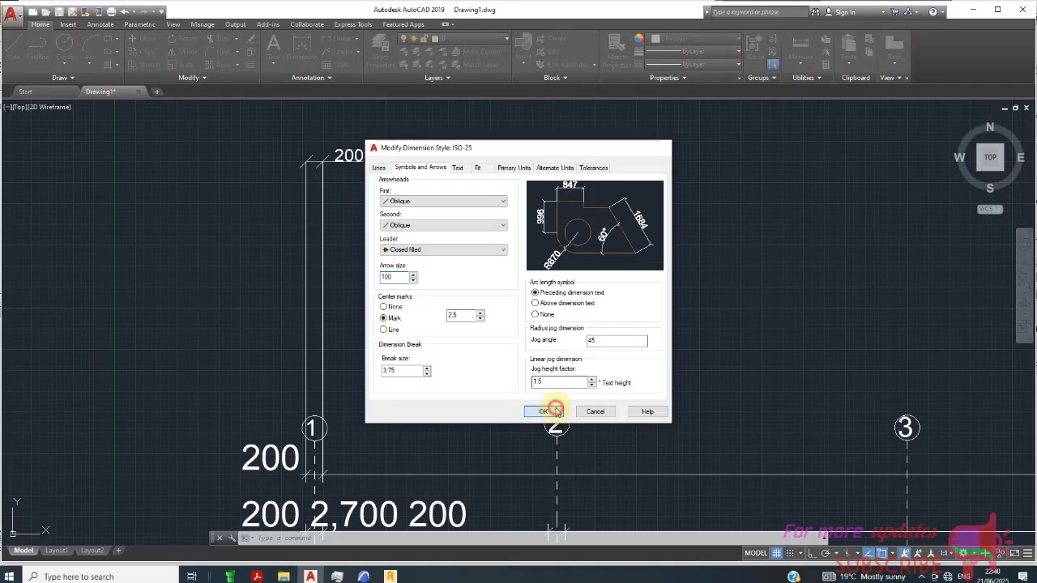
click(581, 371)
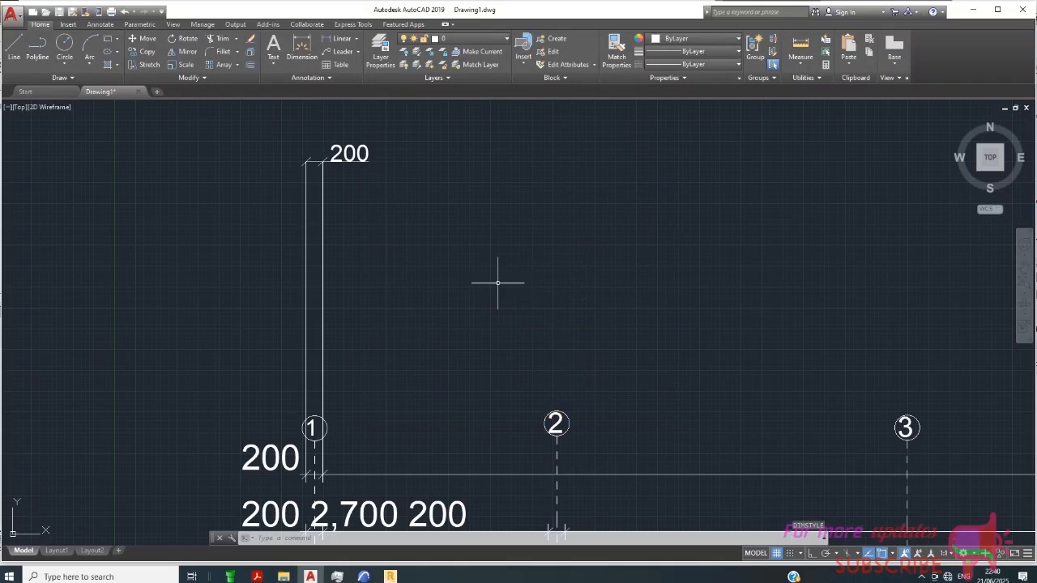
- Delete the test dimension drawn above grid 1
scroll(497, 283, down, 4)
scroll(432, 216, up, 2)
scroll(390, 194, down, 4)
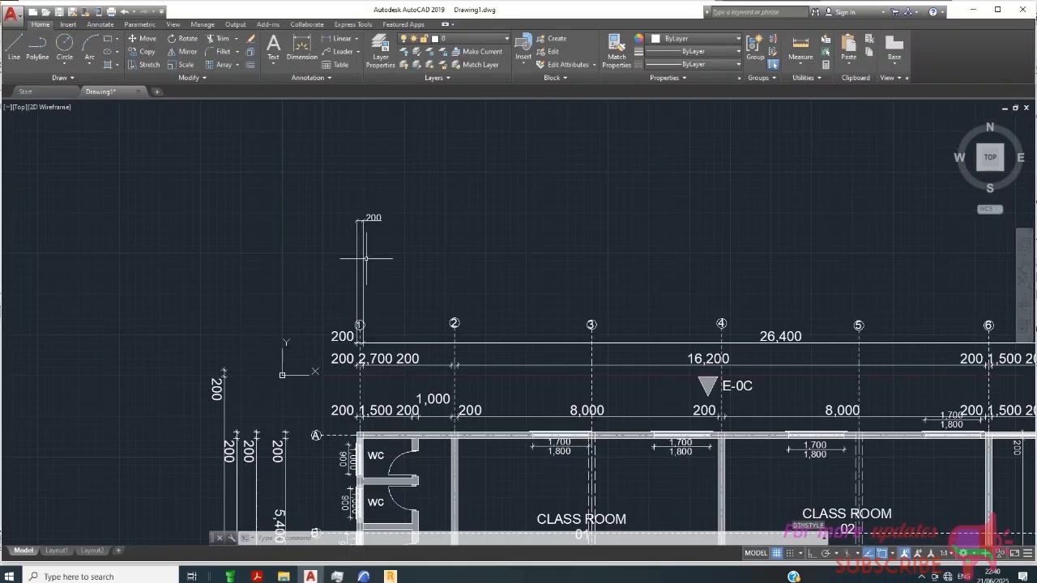
scroll(328, 276, down, 2)
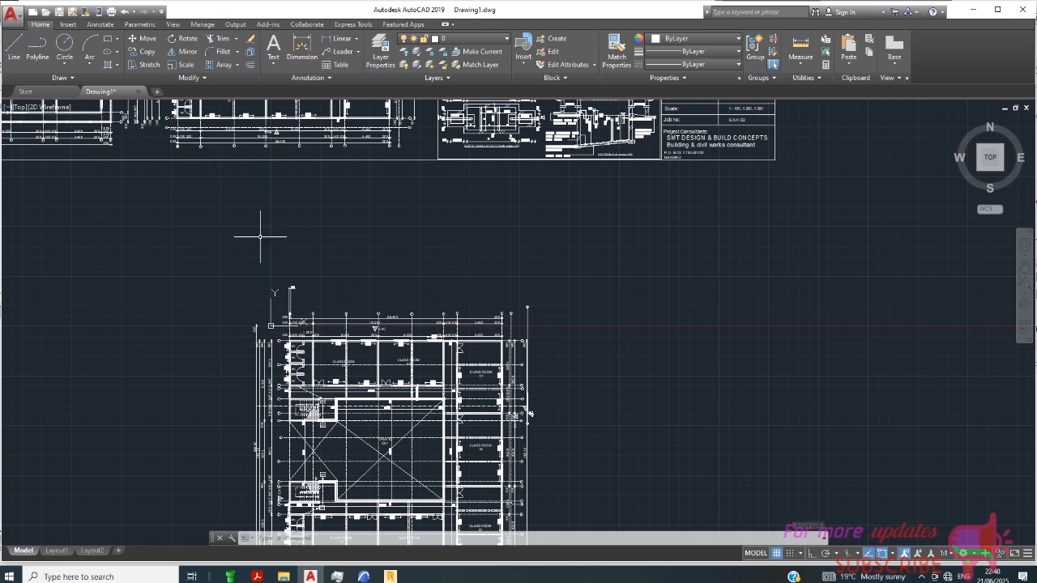
scroll(285, 297, up, 6)
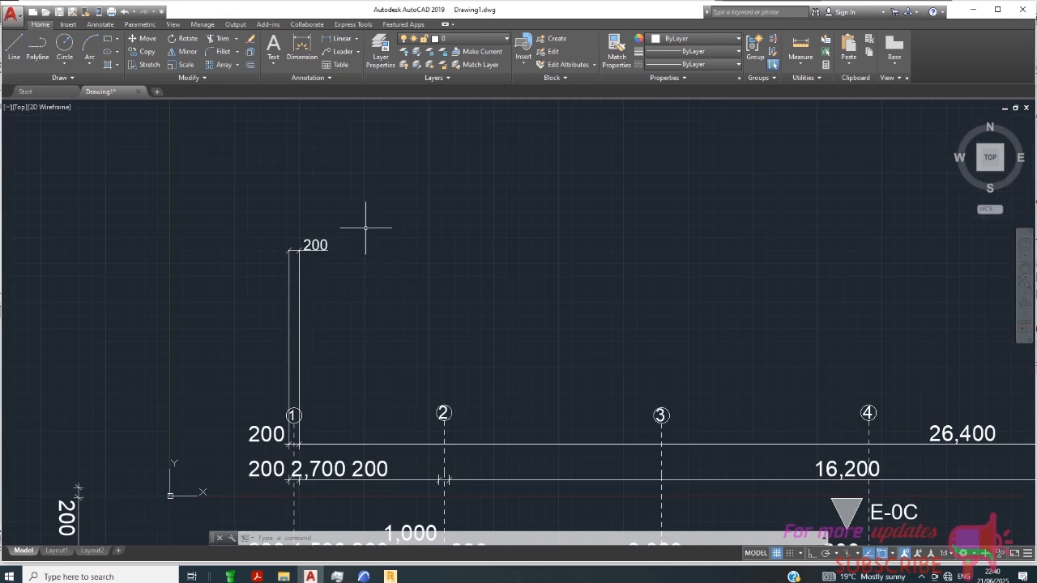
click(366, 228)
click(244, 322)
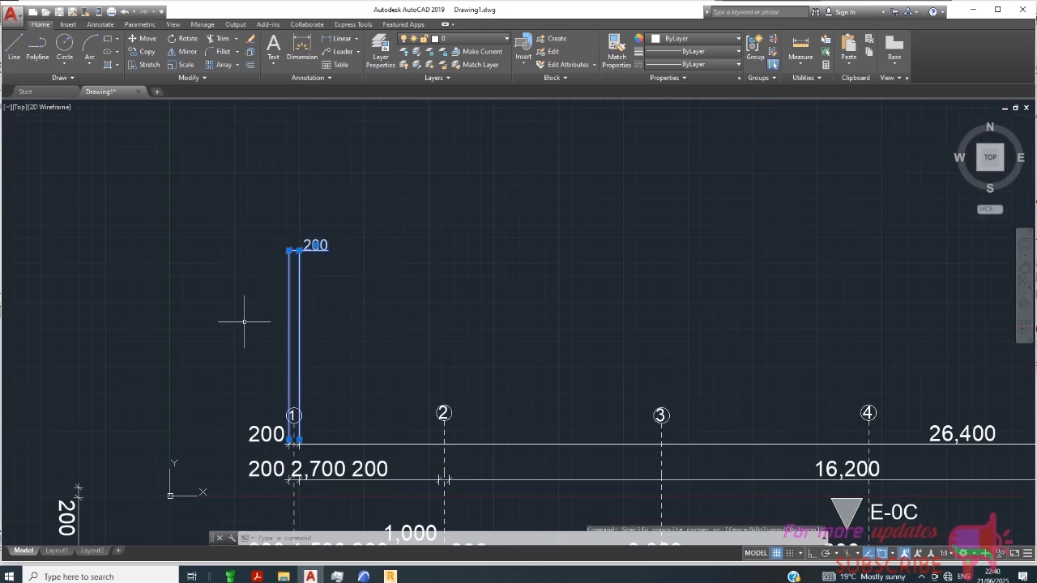
key(Delete)
- Examine how the plan's walls relate to the grid lines around the WCs and classrooms, especially along grid A
scroll(396, 241, down, 2)
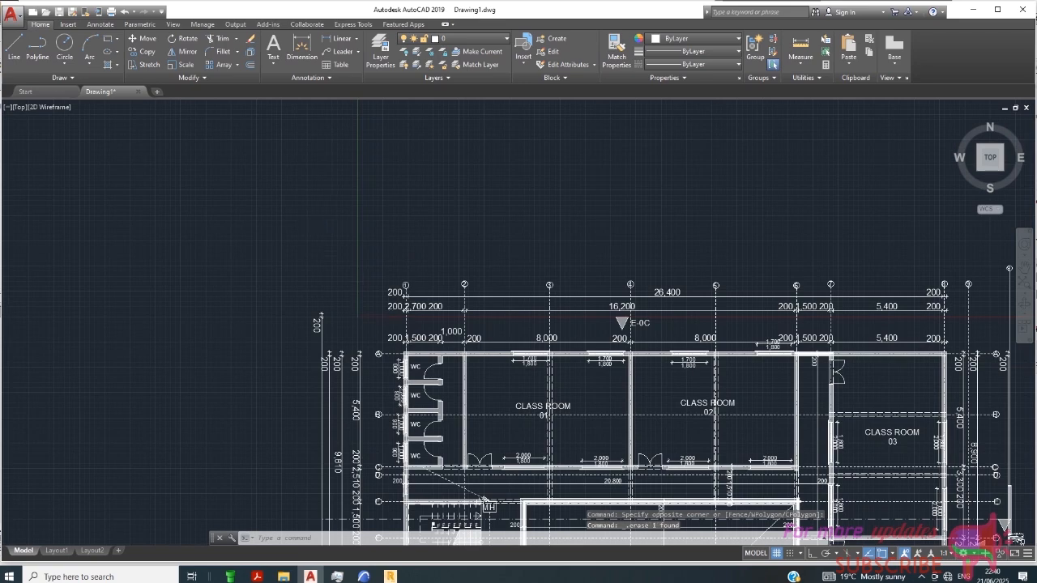
scroll(304, 235, down, 4)
scroll(586, 265, up, 6)
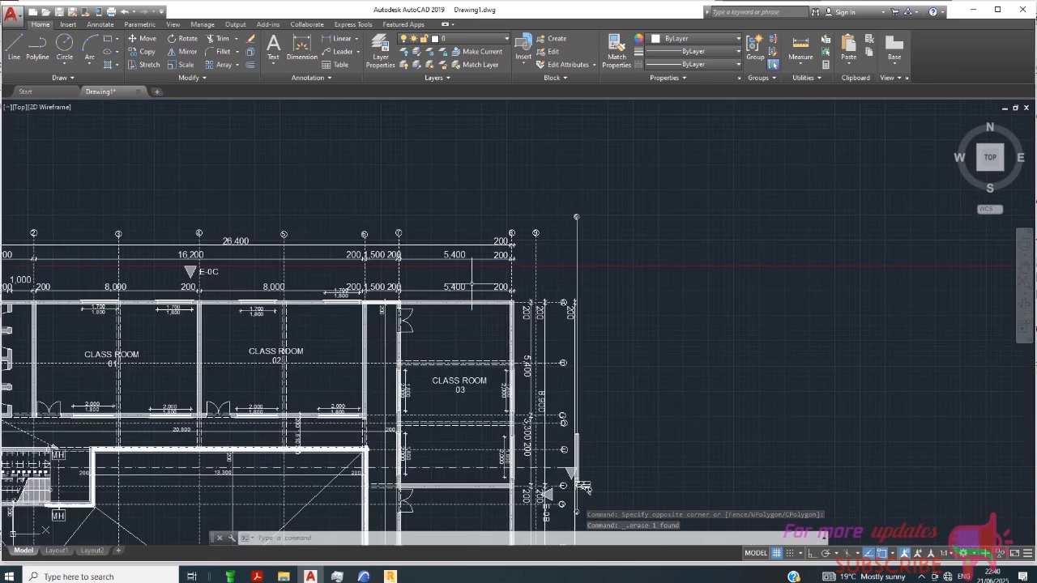
scroll(527, 247, down, 3)
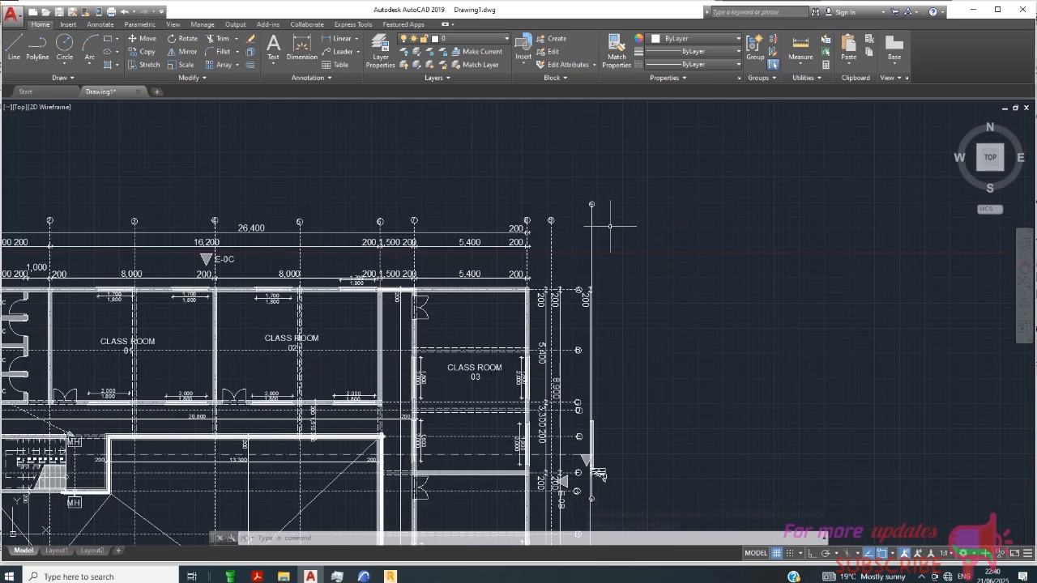
scroll(584, 235, down, 2)
scroll(184, 290, up, 2)
scroll(251, 257, up, 4)
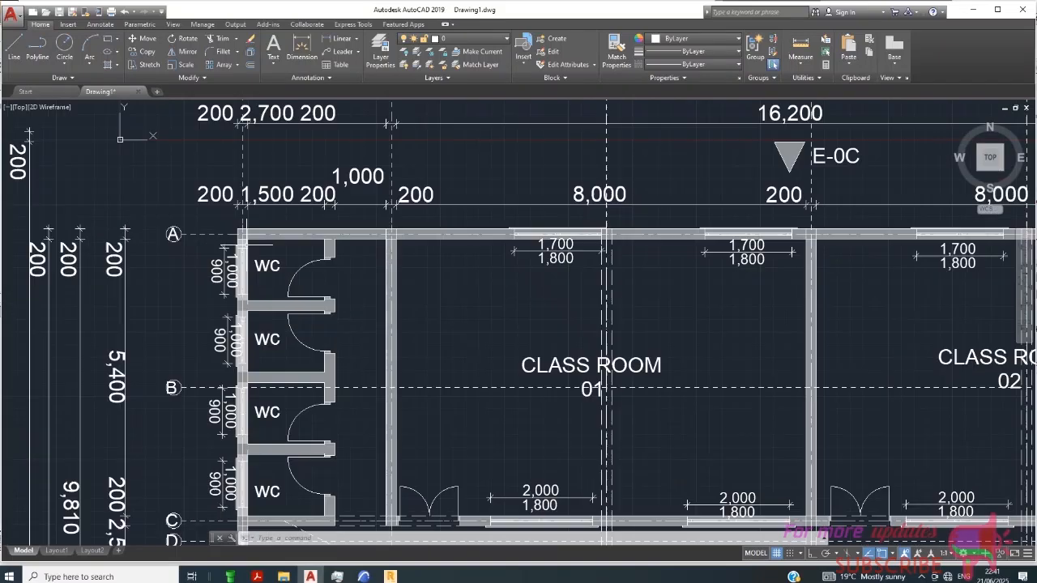
scroll(369, 243, down, 5)
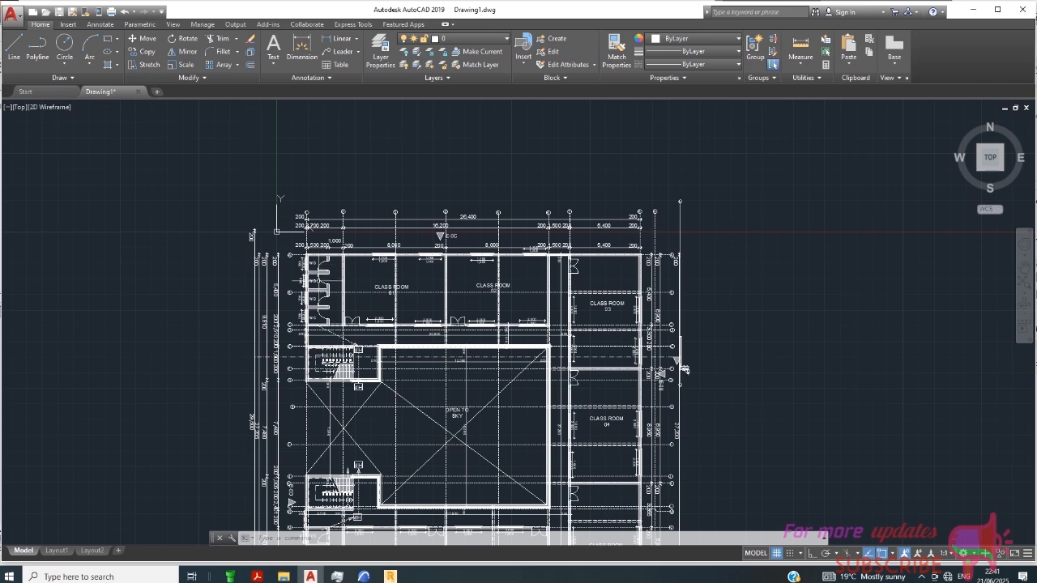
scroll(312, 289, up, 2)
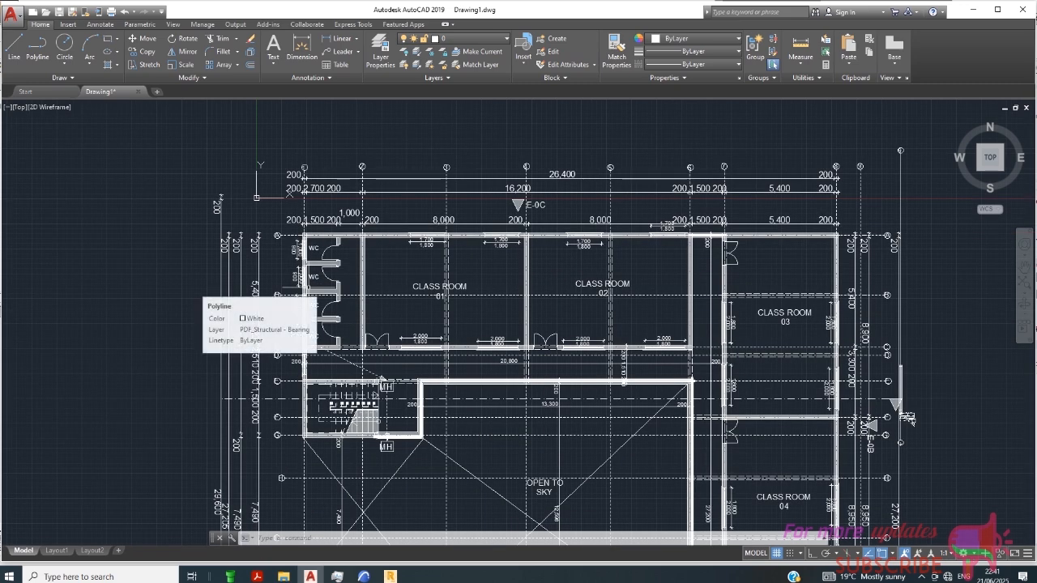
scroll(308, 285, up, 2)
scroll(306, 207, up, 5)
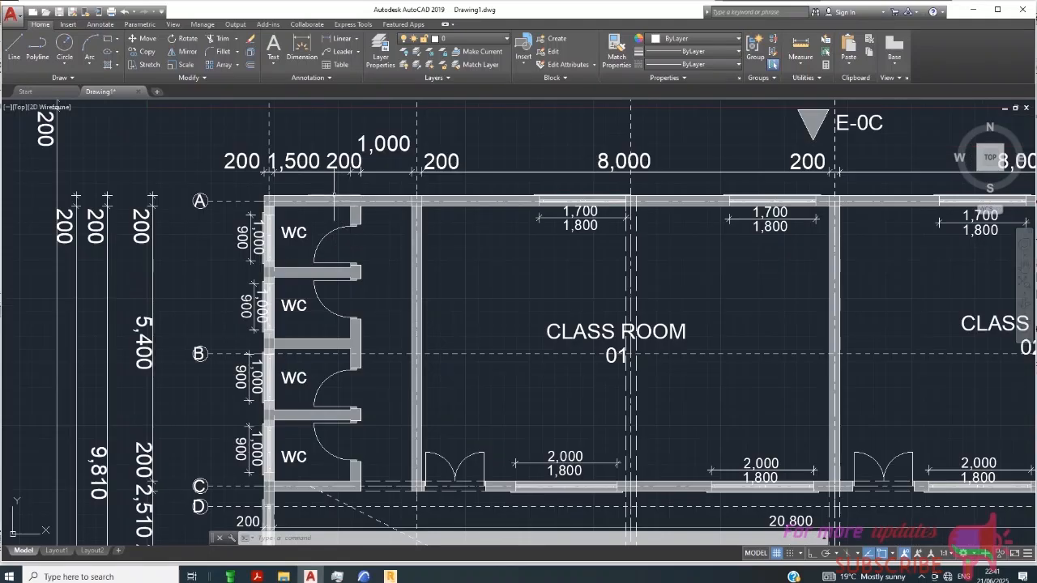
scroll(280, 210, down, 1)
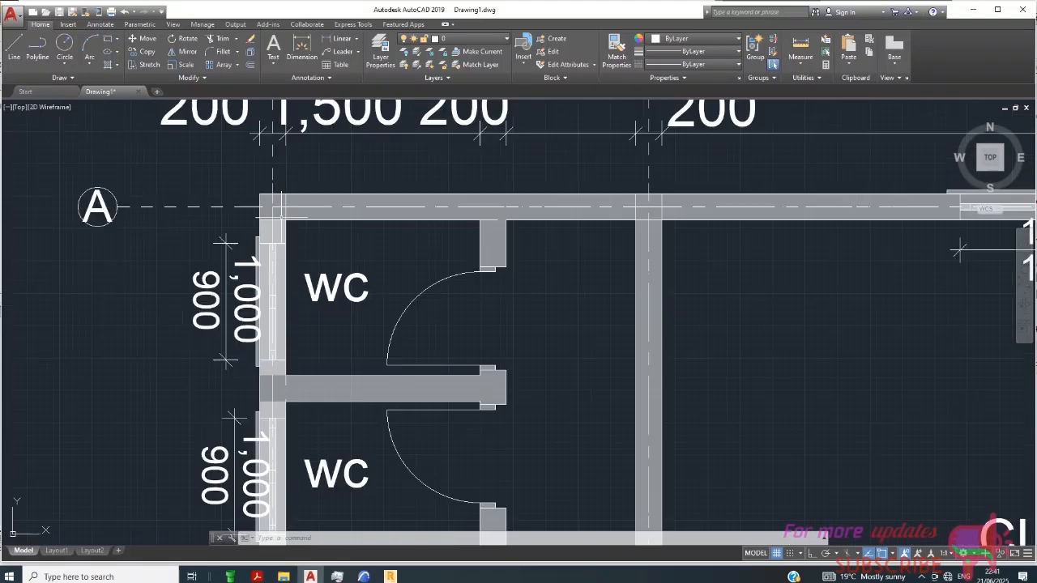
scroll(320, 206, down, 3)
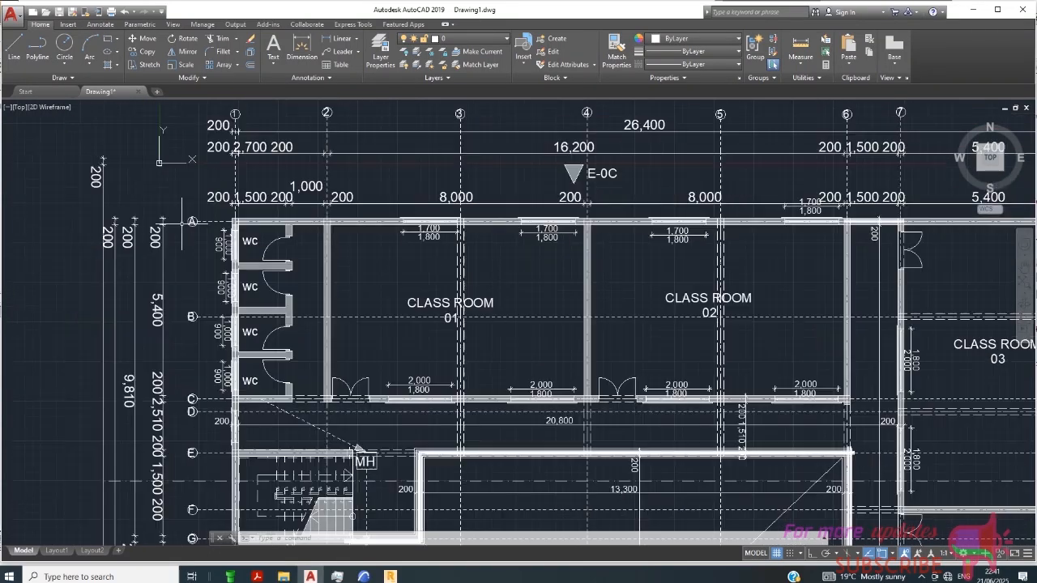
scroll(322, 217, up, 3)
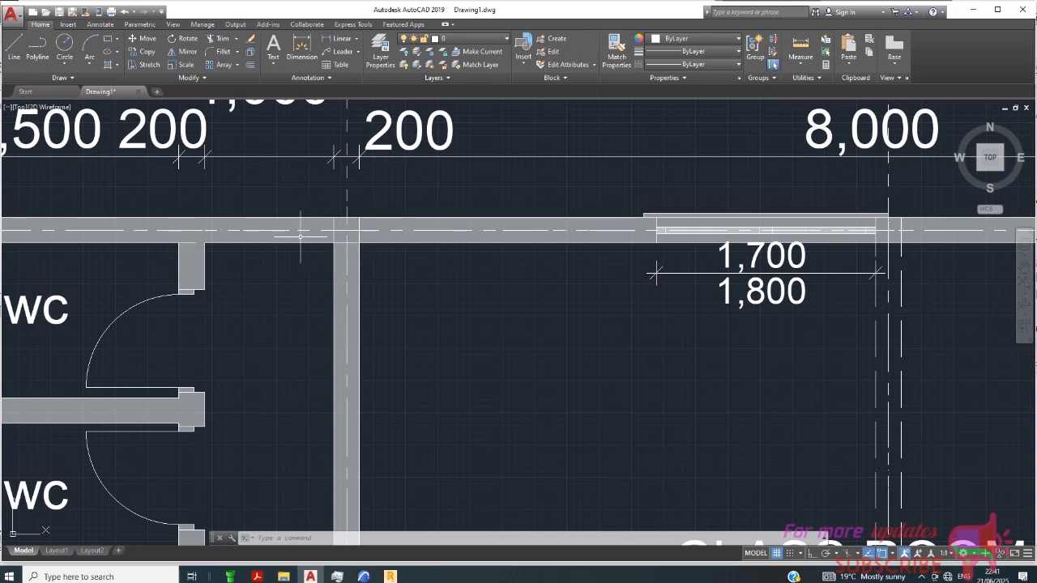
scroll(300, 236, down, 4)
scroll(150, 160, up, 2)
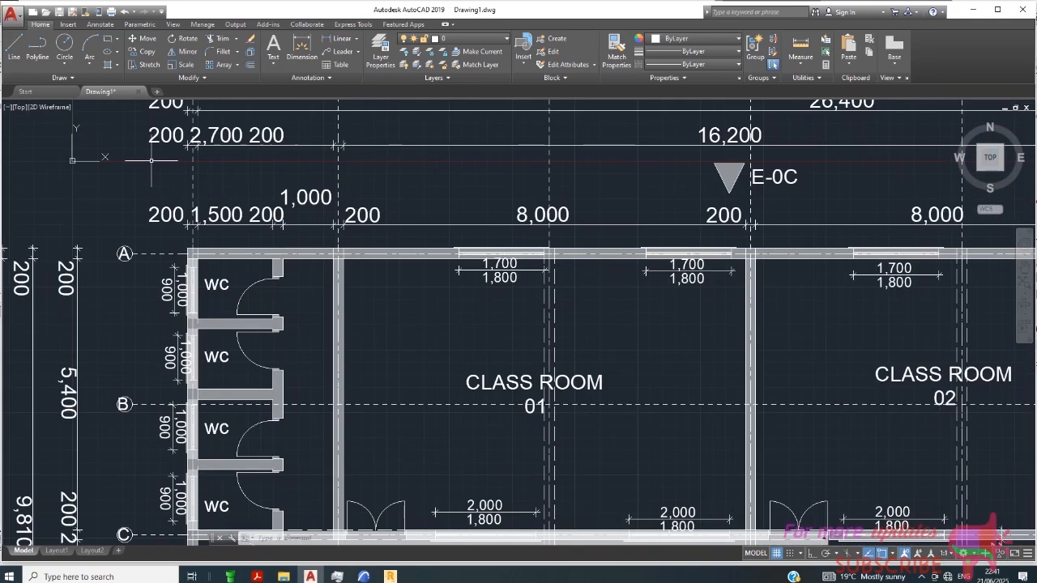
- Draw a line about 200 long straight across the grid A wall, from its inner to its outer face, between the WCs and grid 2
click(13, 47)
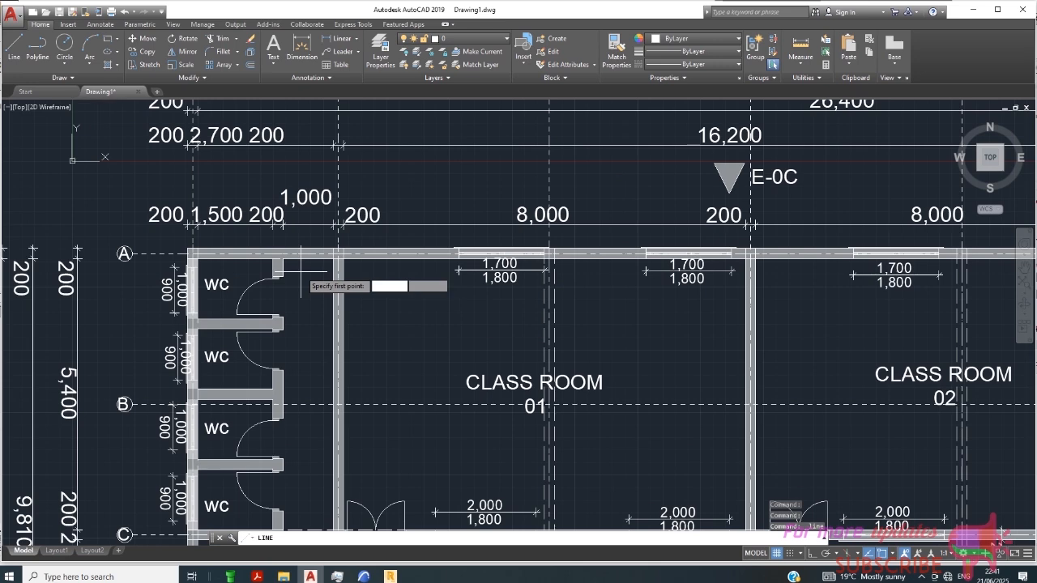
scroll(301, 273, up, 5)
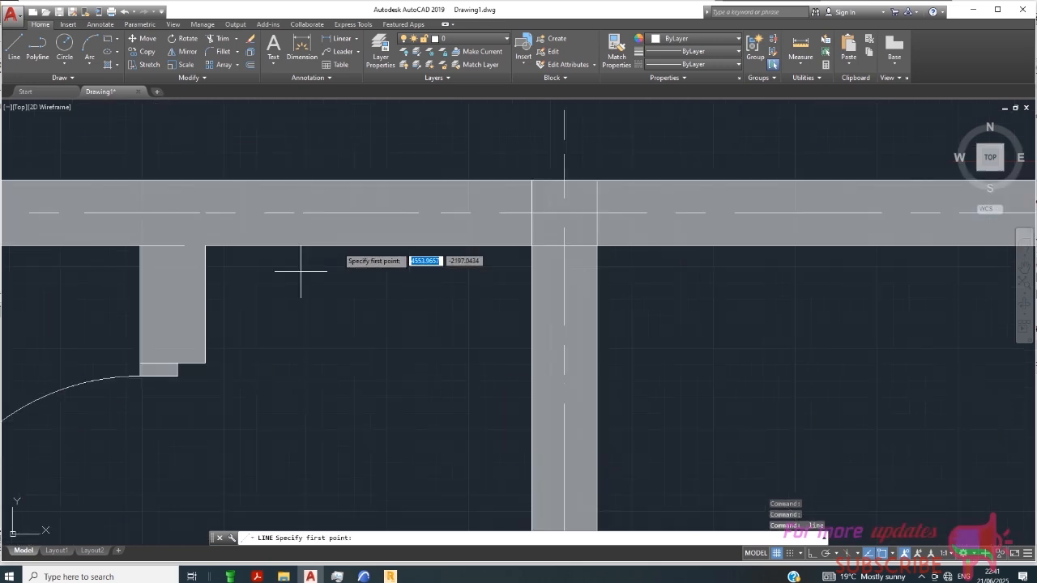
click(369, 246)
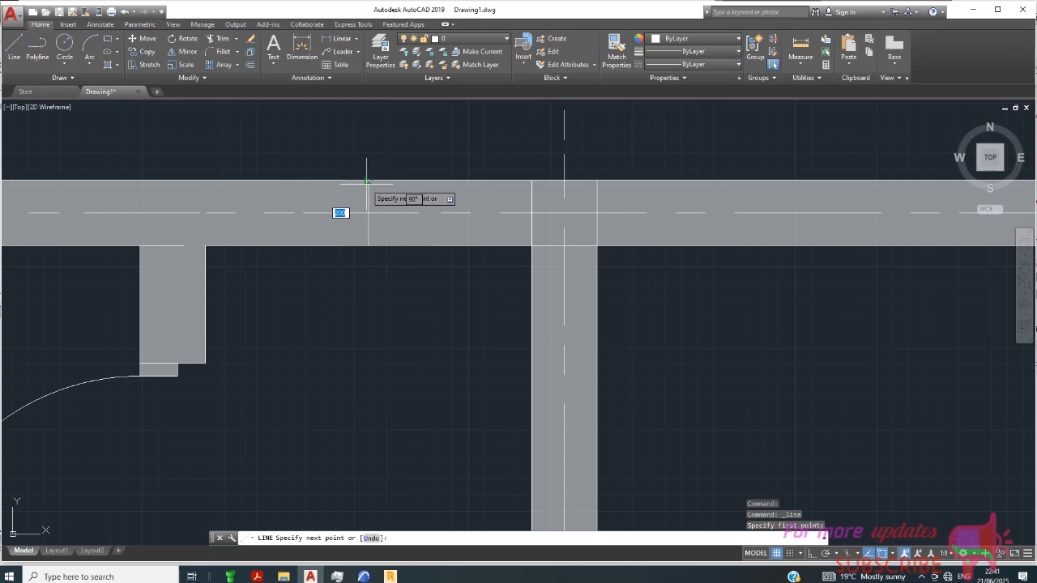
click(894, 553)
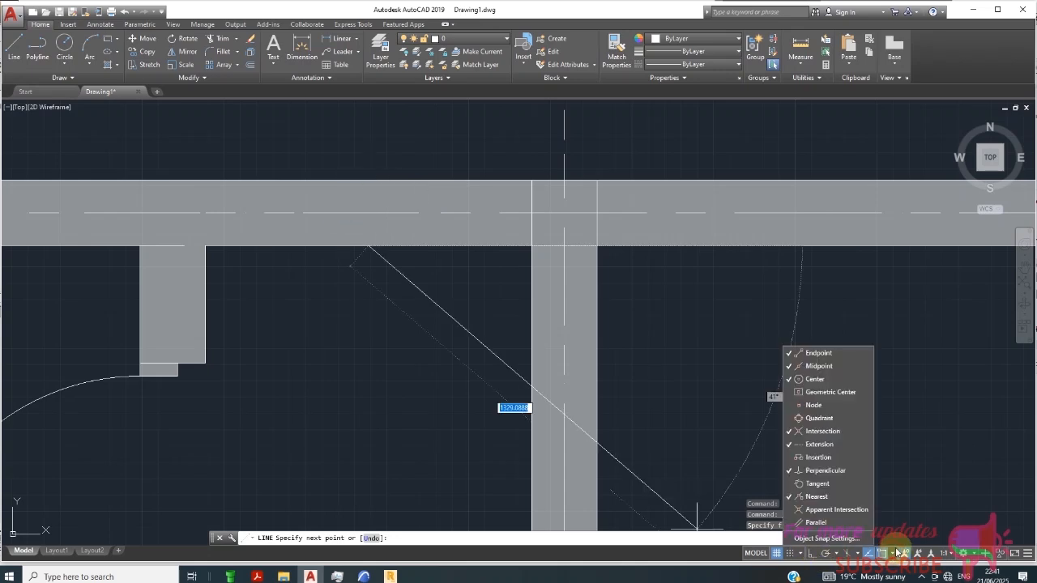
click(824, 483)
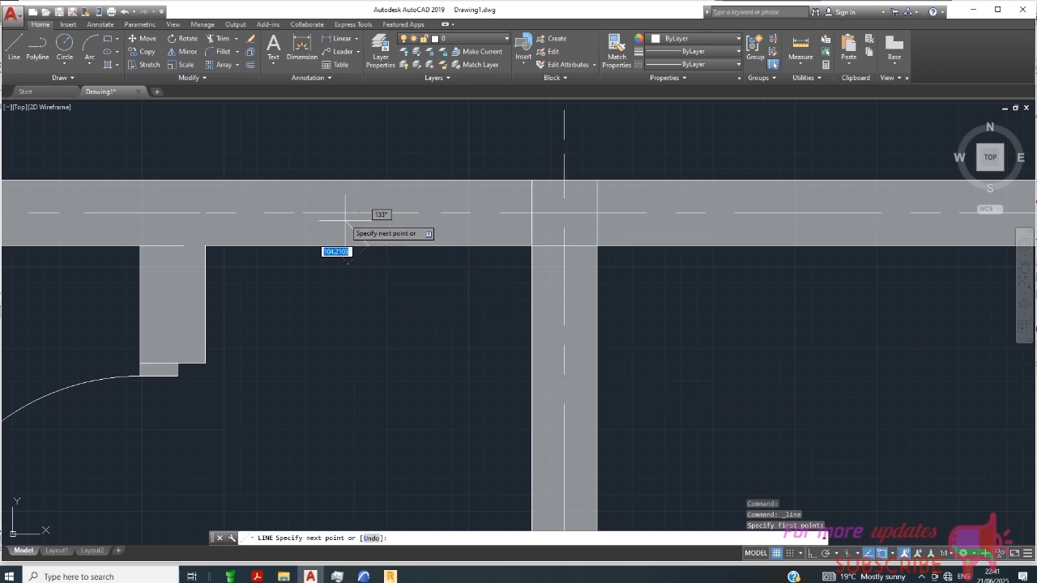
click(369, 182)
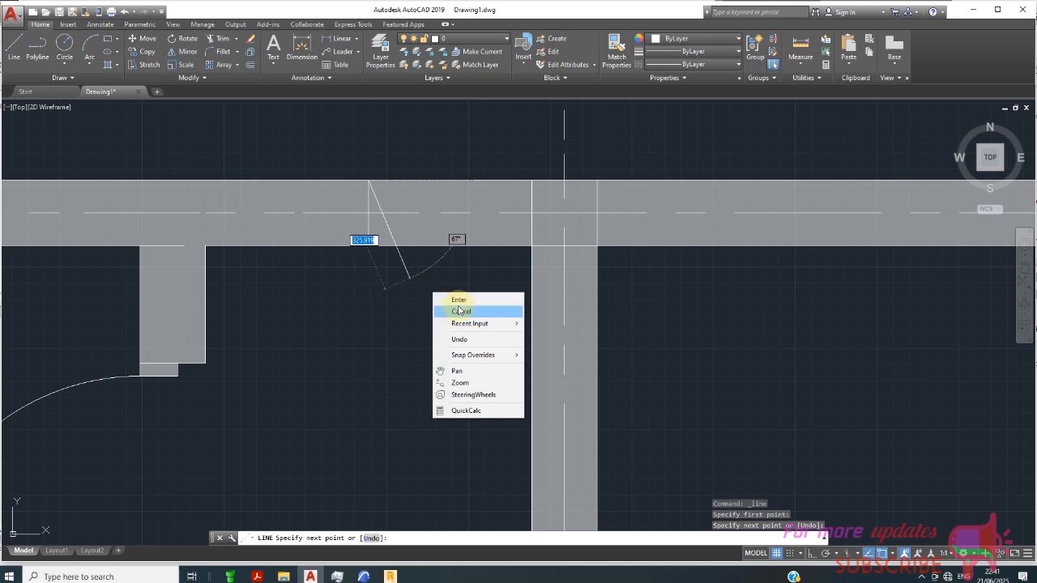
click(460, 311)
- Try to place a horizontal construction line through the midpoint of the short line drawn across the grid A wall
text(xline)
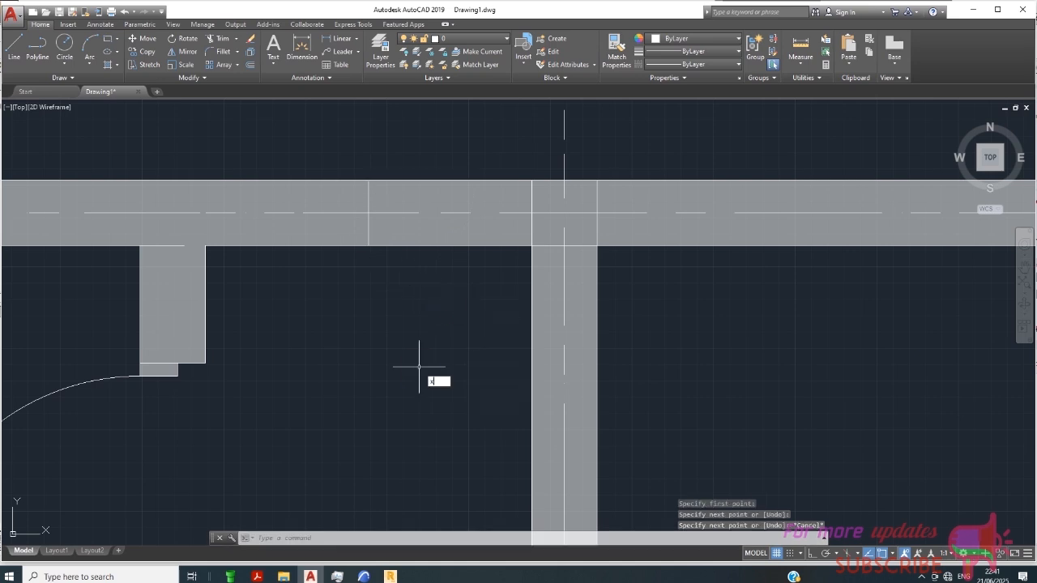
key(Return)
text(h)
key(Return)
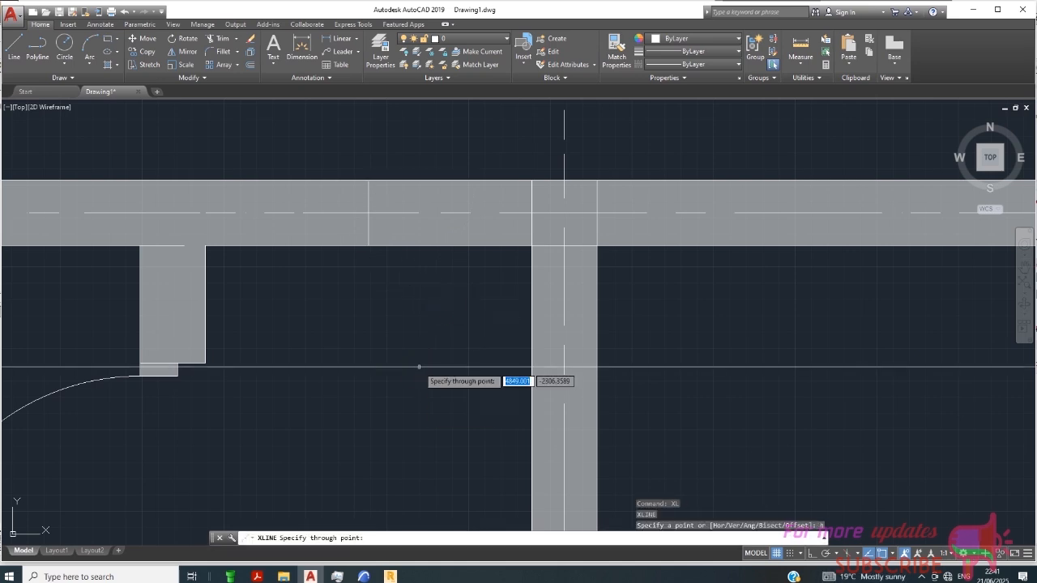
scroll(380, 232, up, 4)
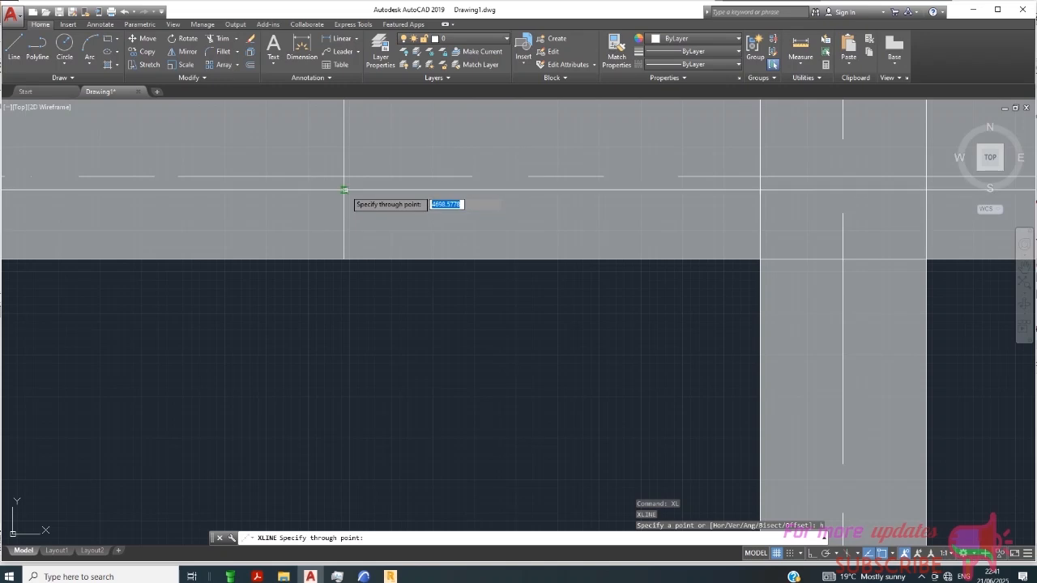
click(343, 176)
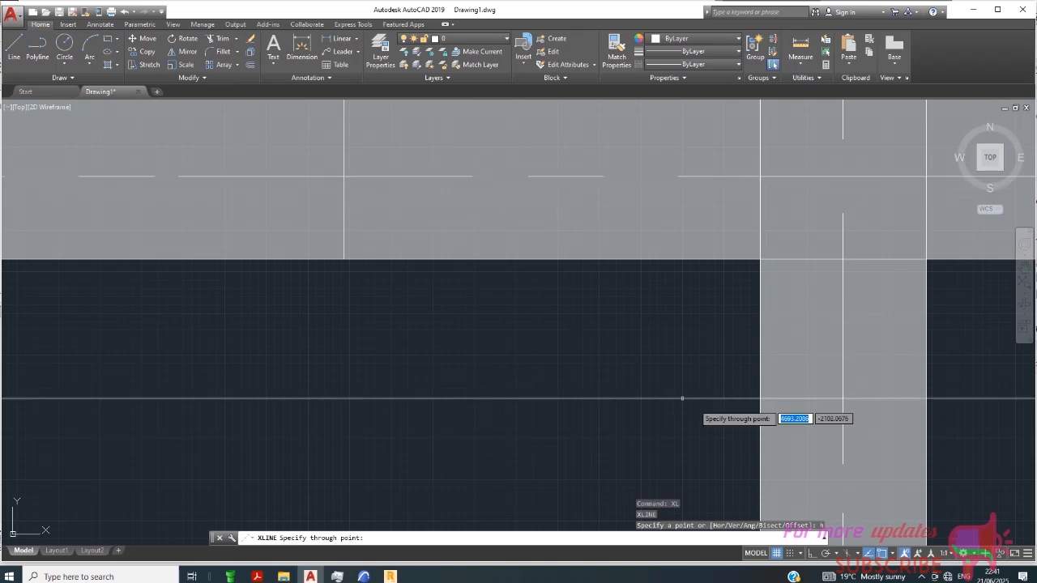
click(892, 556)
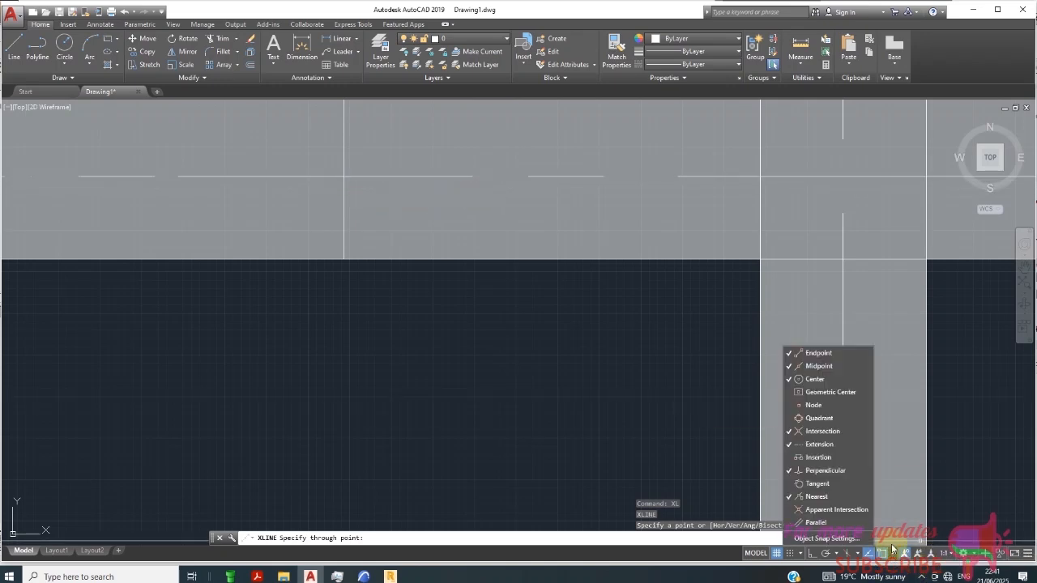
click(357, 222)
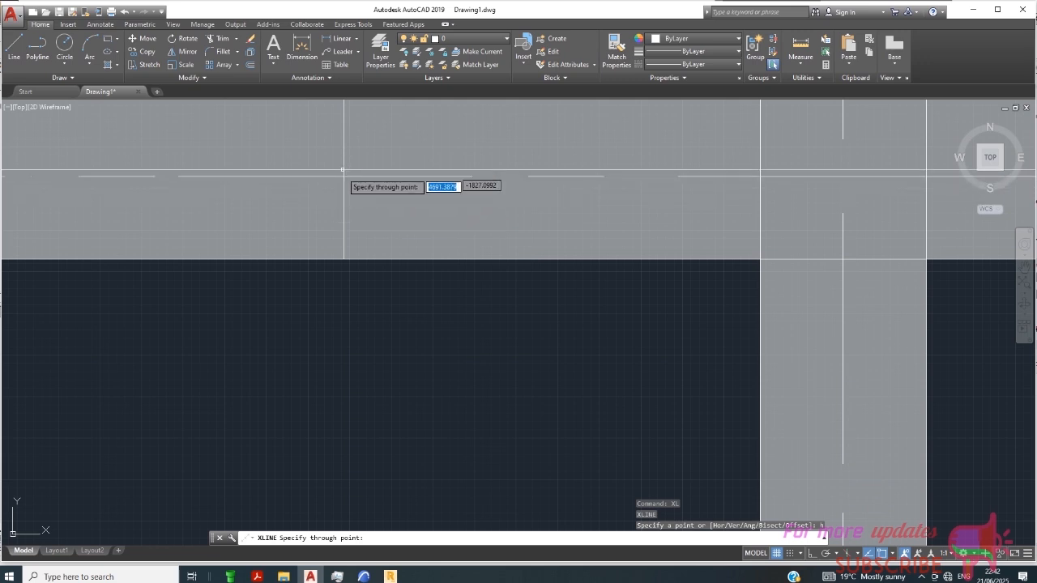
click(344, 176)
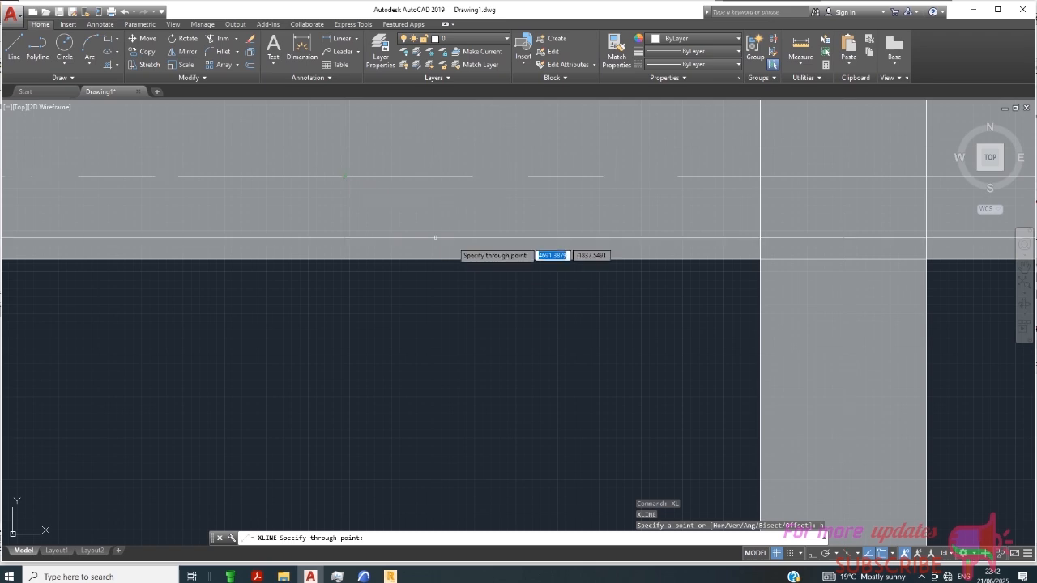
scroll(454, 243, down, 5)
scroll(827, 284, down, 2)
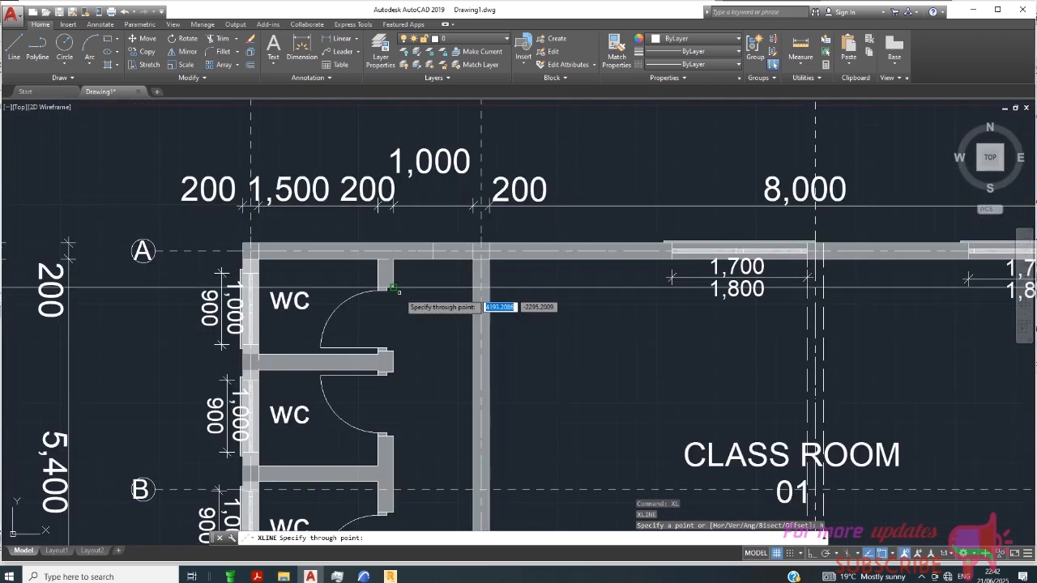
key(Escape)
- Examine the grid lines and existing dimension rows around the WCs and classrooms 01 and 02, especially the spacing between grids 1 to 4
scroll(409, 279, down, 4)
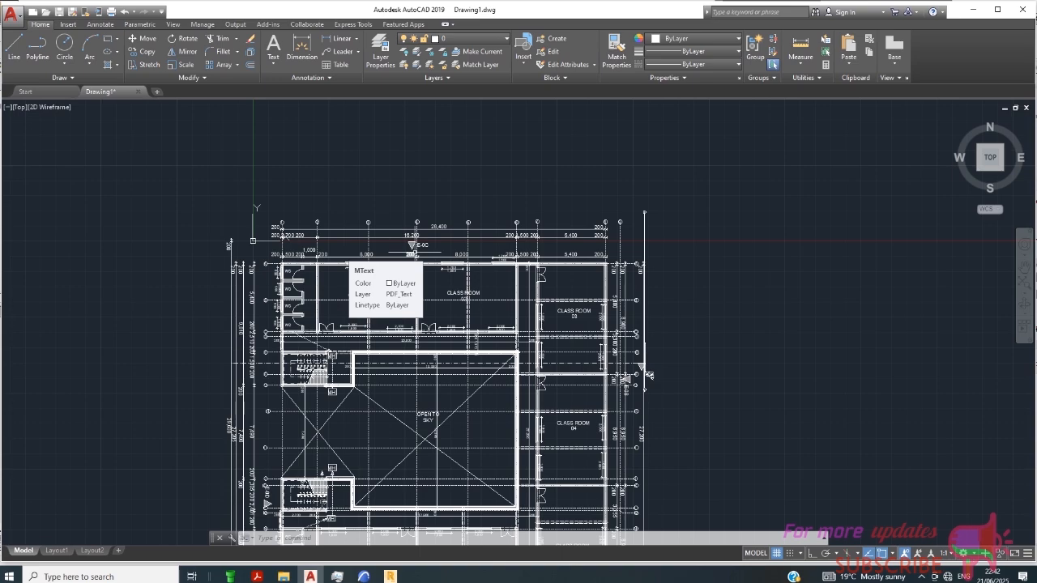
scroll(318, 249, up, 5)
scroll(283, 256, down, 3)
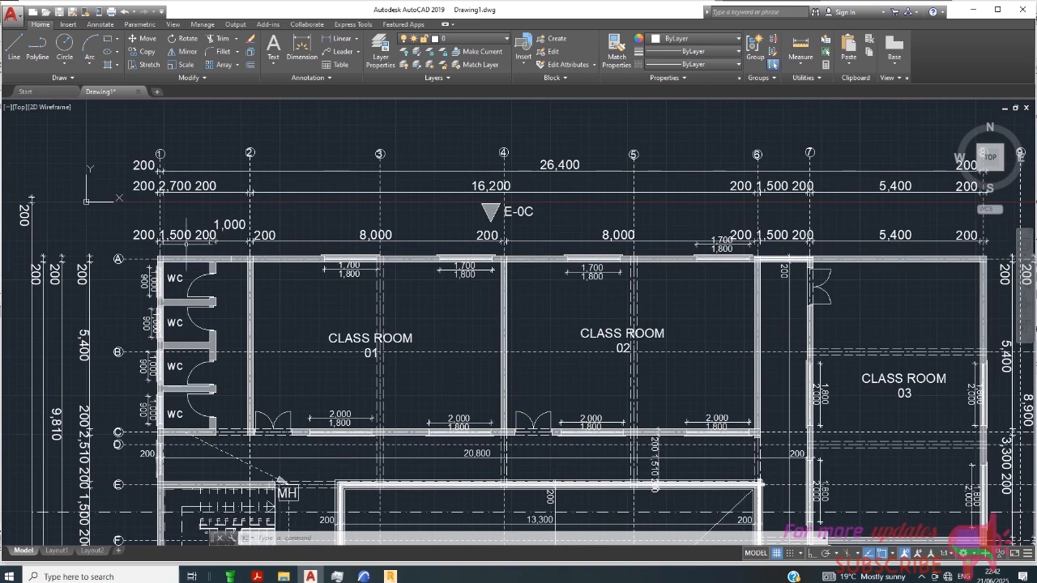
scroll(226, 241, up, 3)
scroll(226, 212, down, 2)
scroll(233, 209, up, 4)
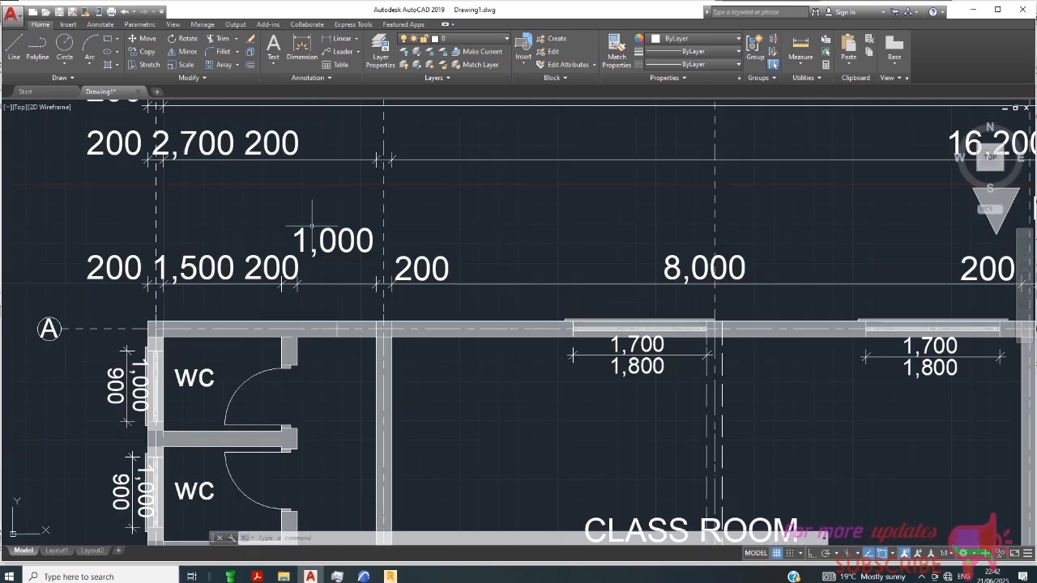
scroll(333, 202, down, 2)
scroll(365, 242, down, 2)
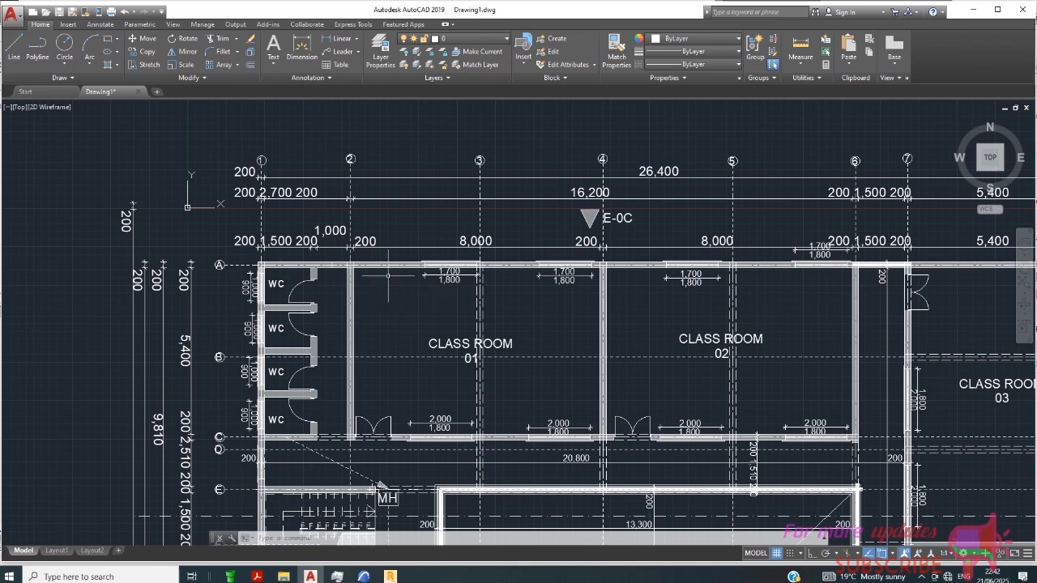
scroll(378, 267, up, 3)
scroll(452, 218, down, 1)
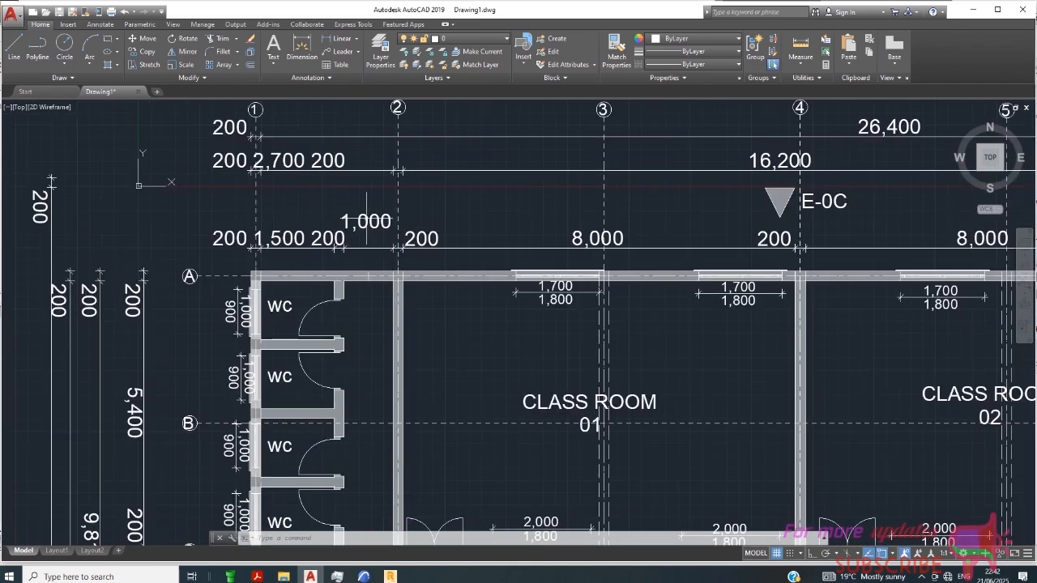
scroll(275, 208, up, 3)
scroll(486, 190, down, 2)
scroll(389, 231, down, 3)
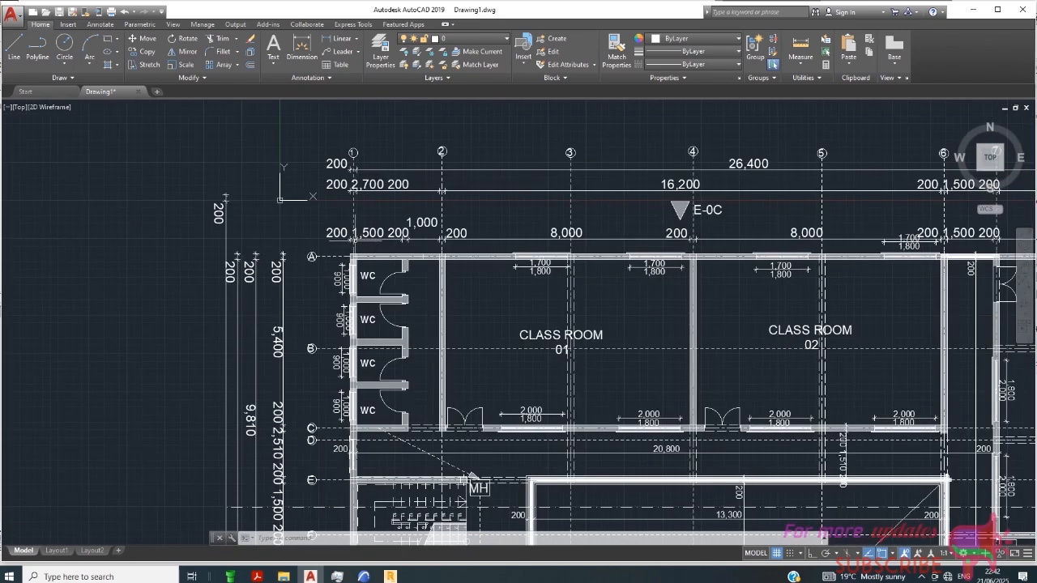
scroll(404, 204, up, 2)
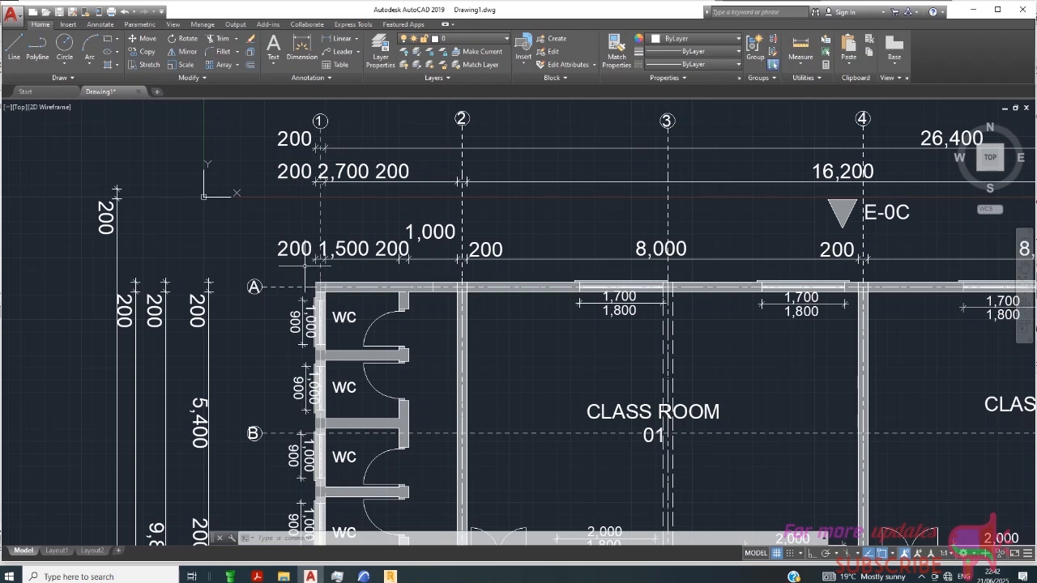
scroll(300, 260, up, 2)
scroll(206, 252, down, 2)
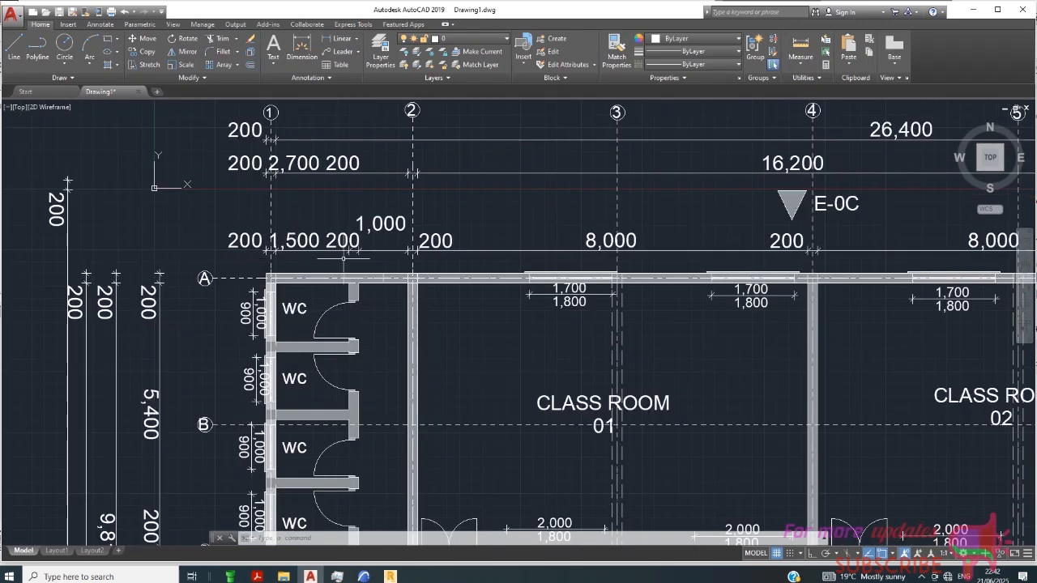
scroll(308, 253, up, 2)
scroll(304, 252, down, 2)
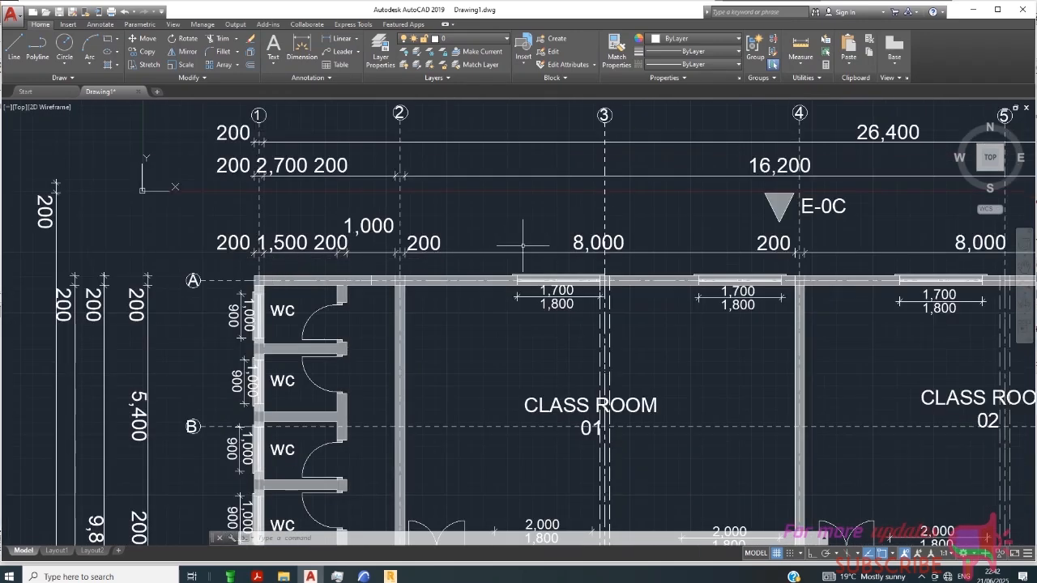
scroll(307, 268, down, 3)
scroll(308, 300, up, 3)
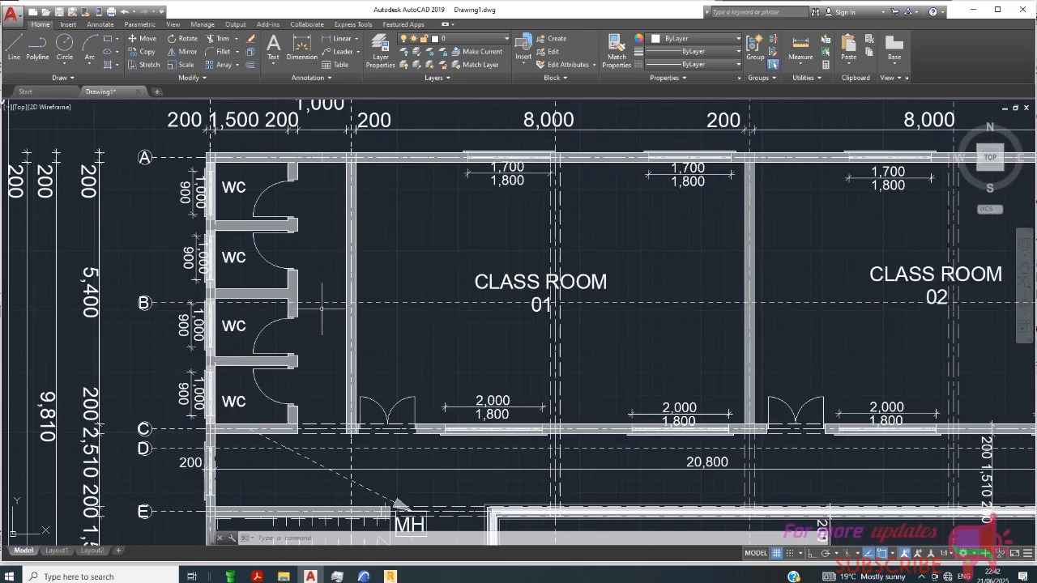
scroll(231, 288, down, 2)
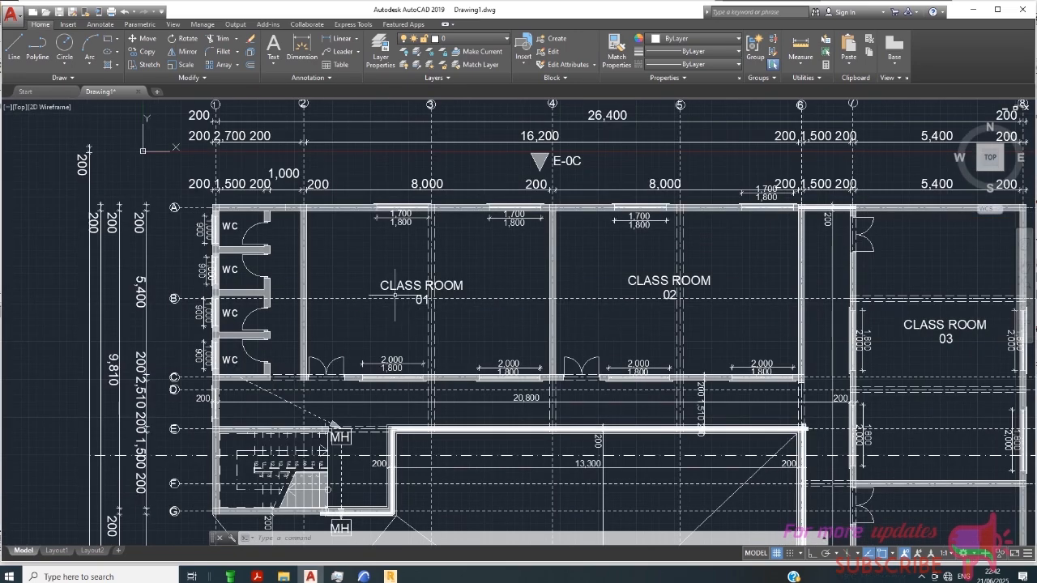
scroll(452, 241, up, 3)
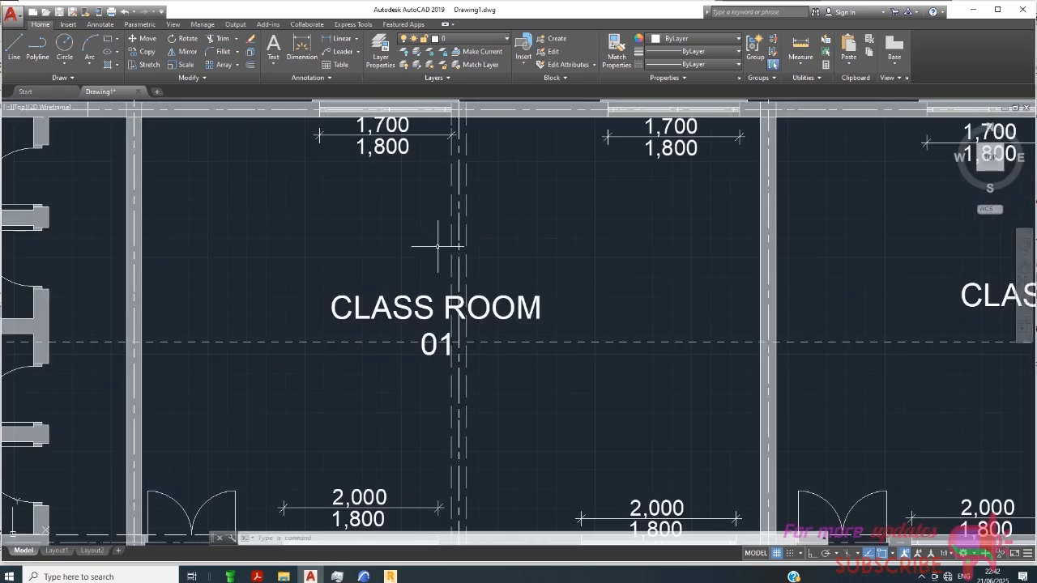
scroll(438, 246, down, 3)
scroll(423, 248, up, 2)
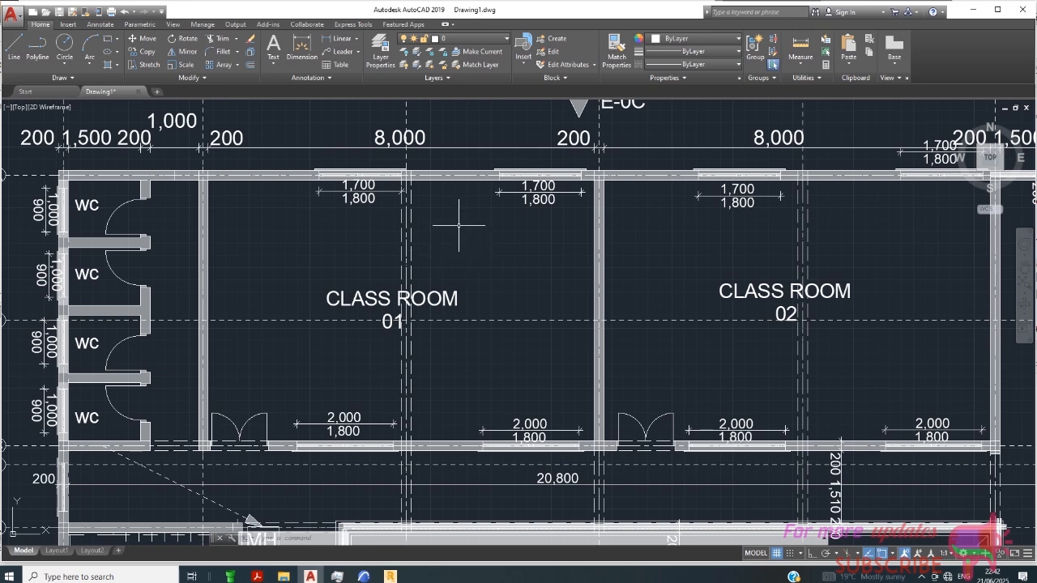
scroll(450, 191, down, 3)
scroll(405, 170, up, 2)
scroll(412, 177, down, 2)
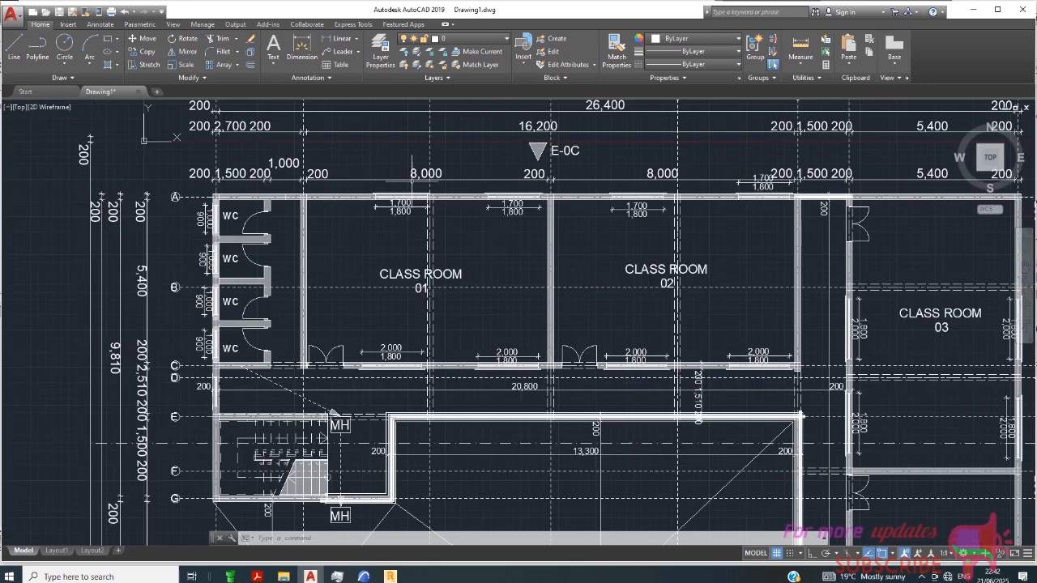
scroll(308, 187, up, 2)
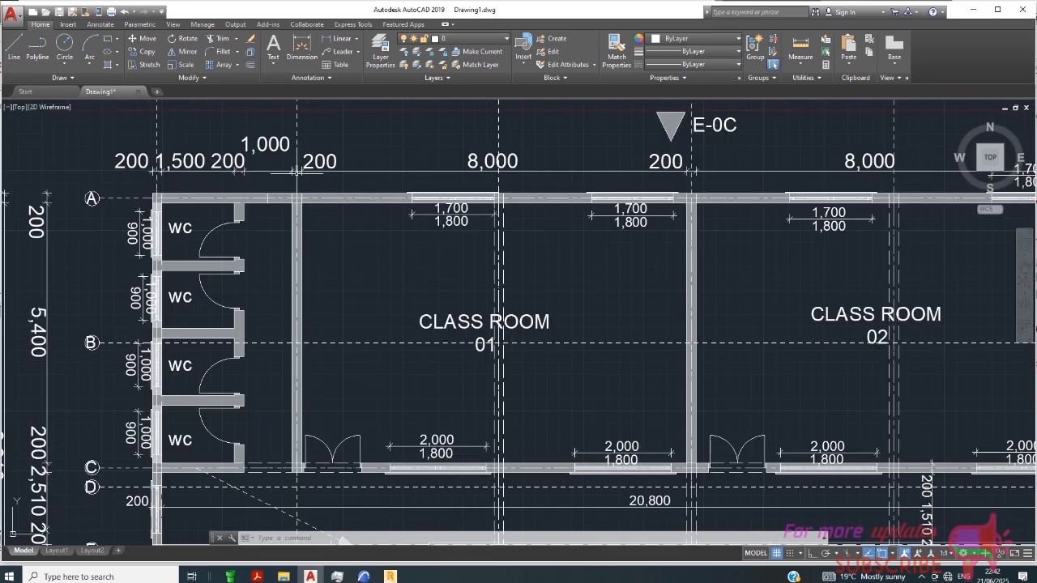
scroll(297, 172, down, 2)
scroll(732, 173, up, 2)
scroll(524, 231, down, 5)
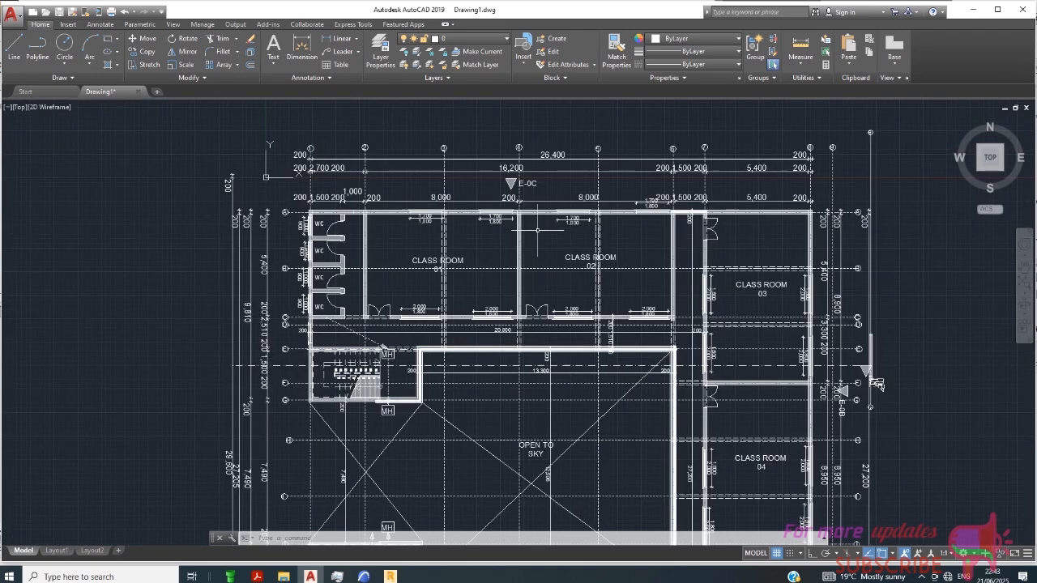
scroll(482, 207, up, 5)
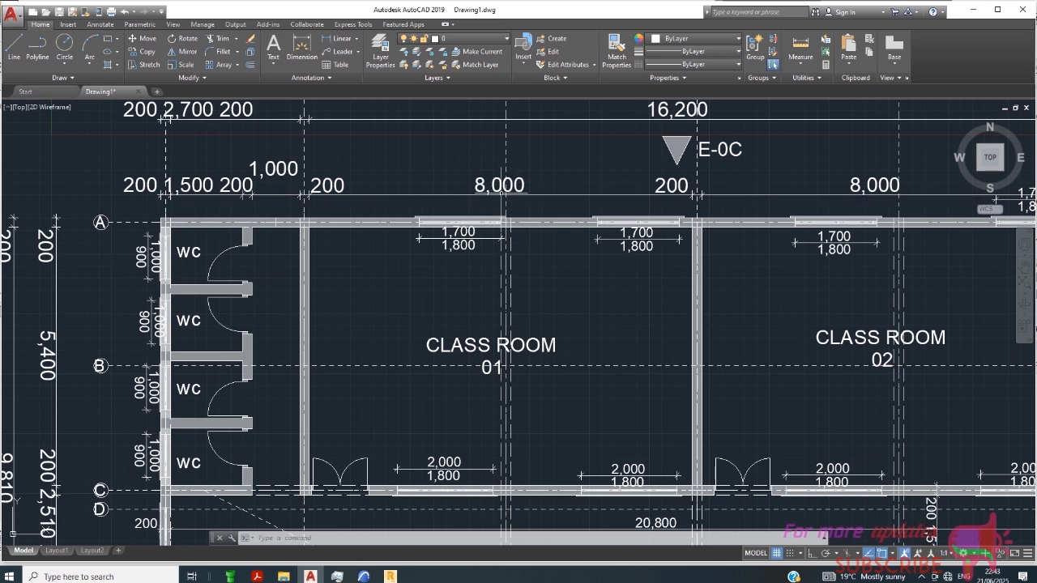
scroll(304, 197, up, 2)
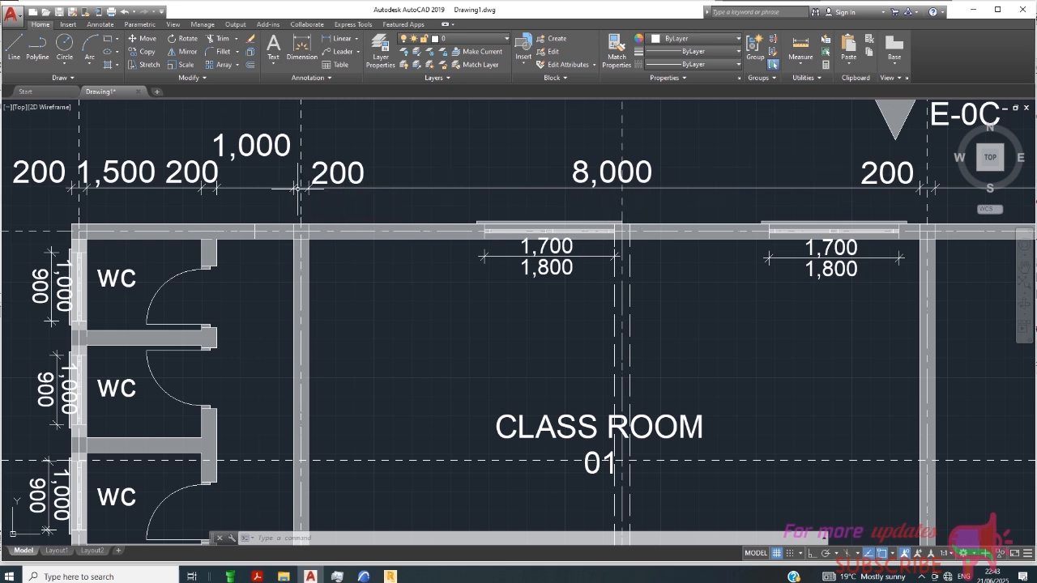
scroll(299, 188, up, 2)
scroll(283, 241, down, 2)
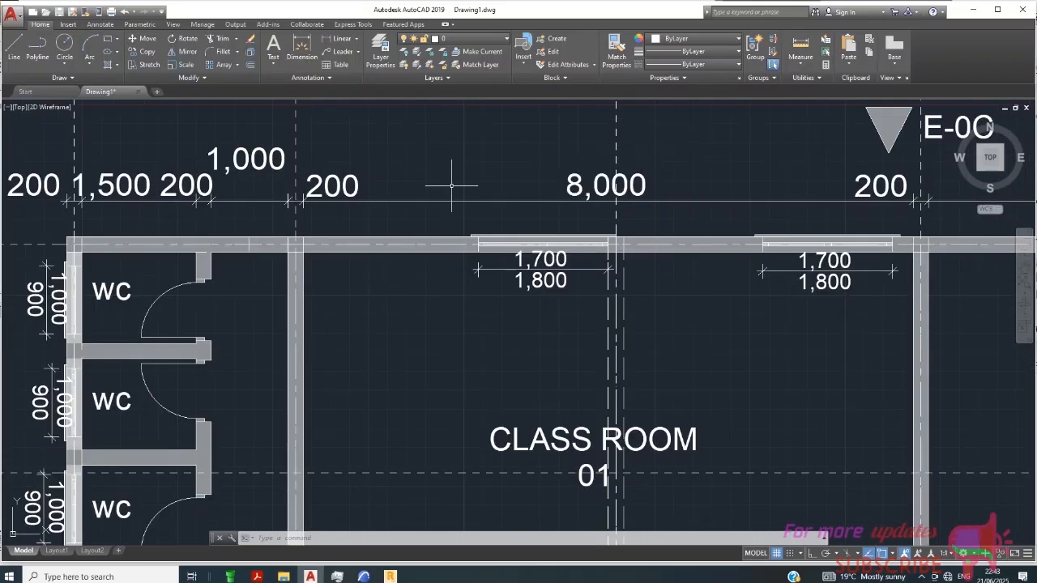
scroll(453, 192, down, 3)
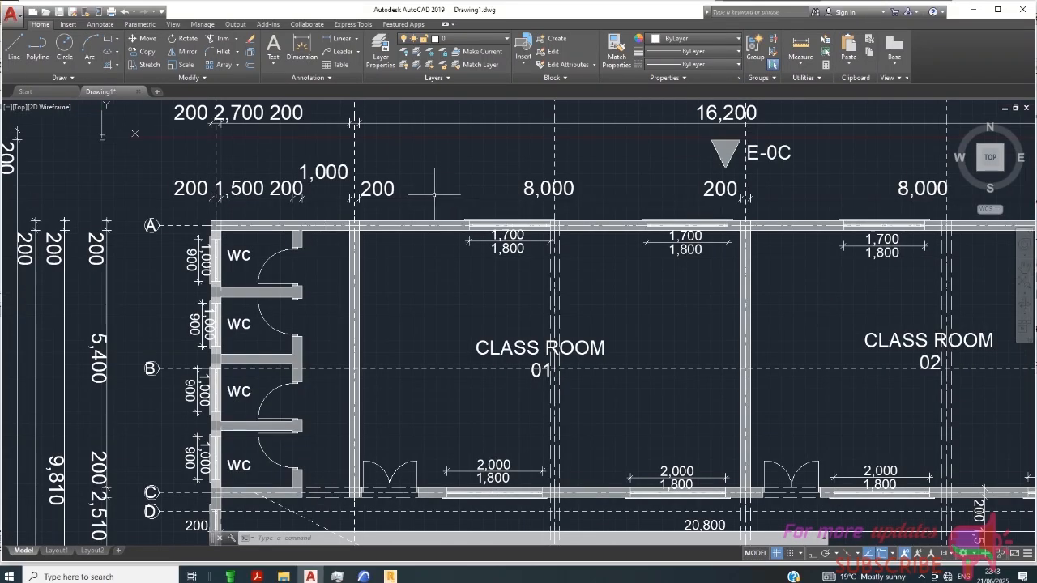
scroll(417, 193, up, 3)
scroll(408, 185, down, 2)
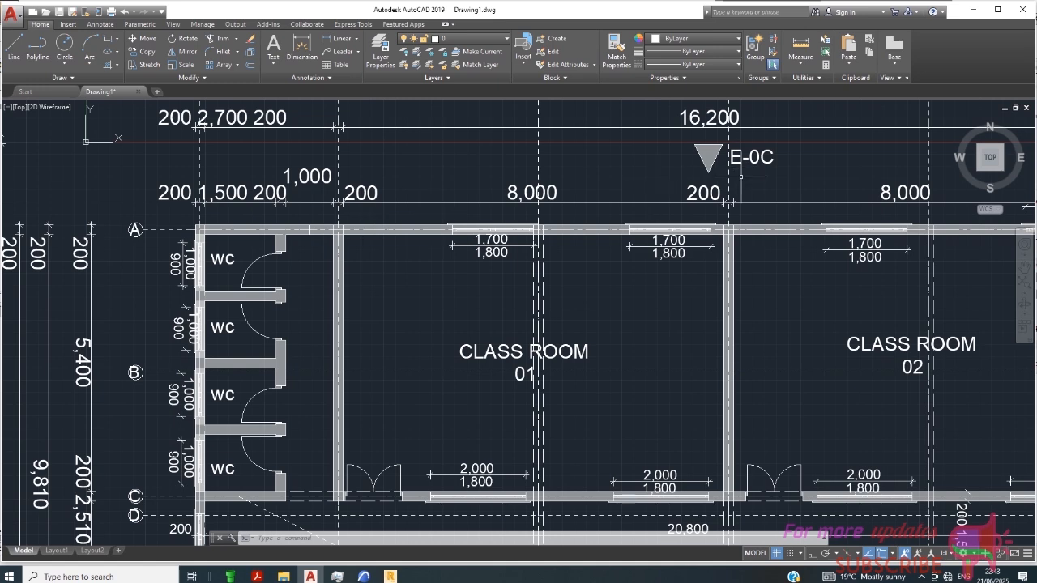
scroll(530, 218, down, 2)
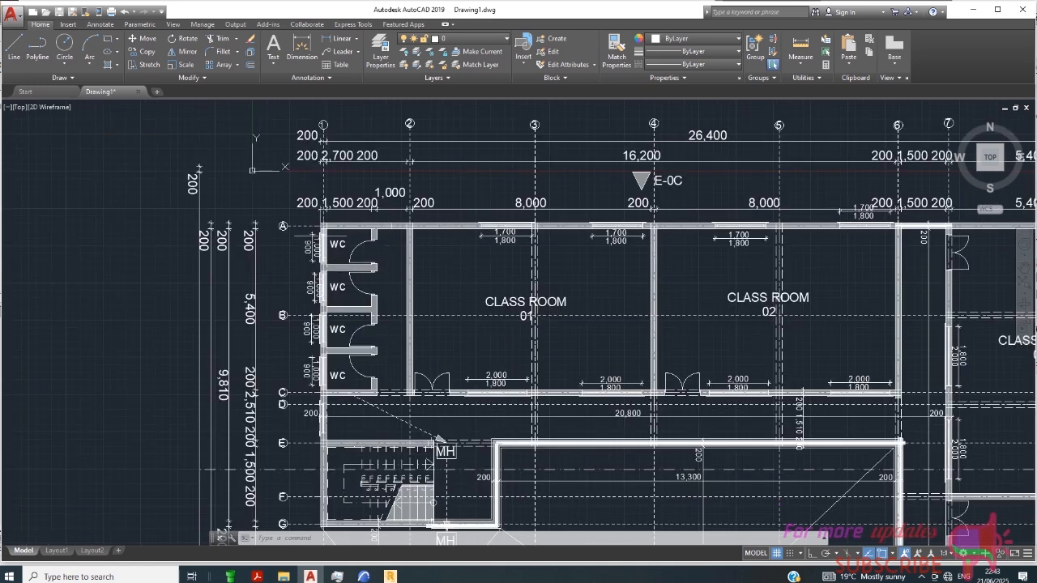
- Add a horizontal linear dimension from grid line 1 to grid line 2 with Ortho on, placed just below the 2,700 dimension row
click(336, 38)
scroll(344, 172, up, 2)
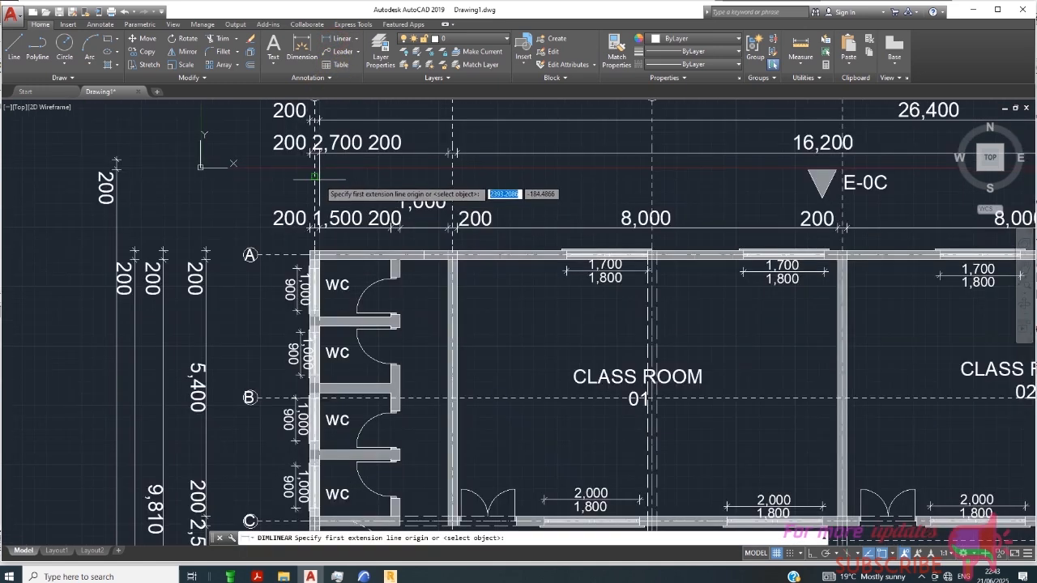
click(315, 174)
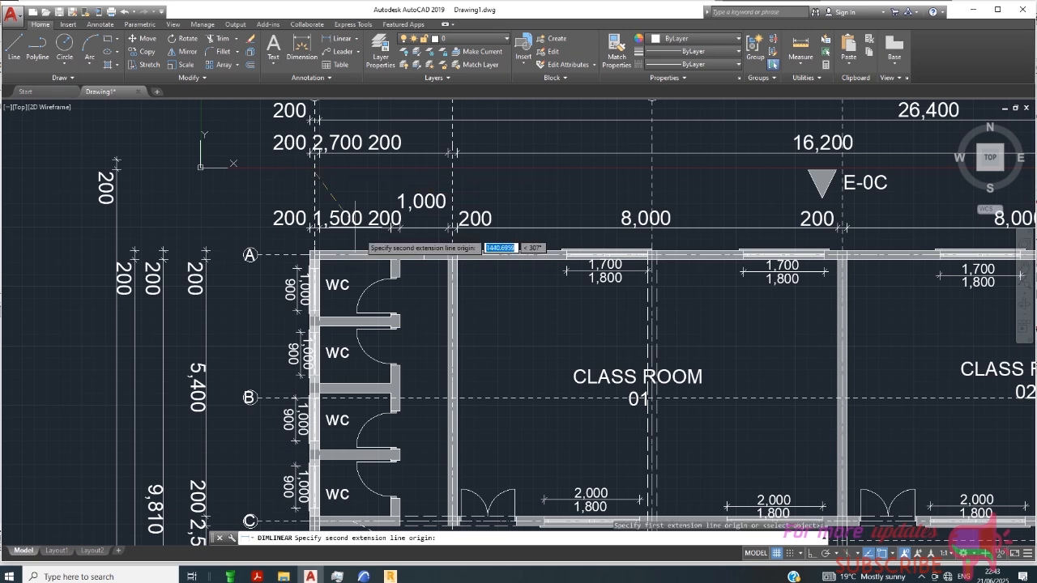
click(812, 554)
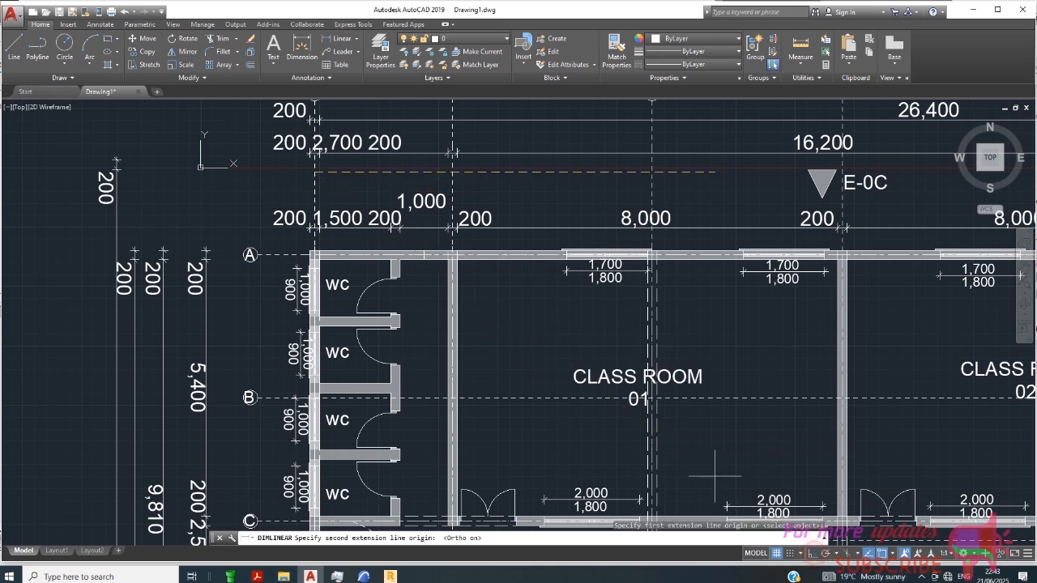
click(451, 173)
scroll(452, 173, up, 2)
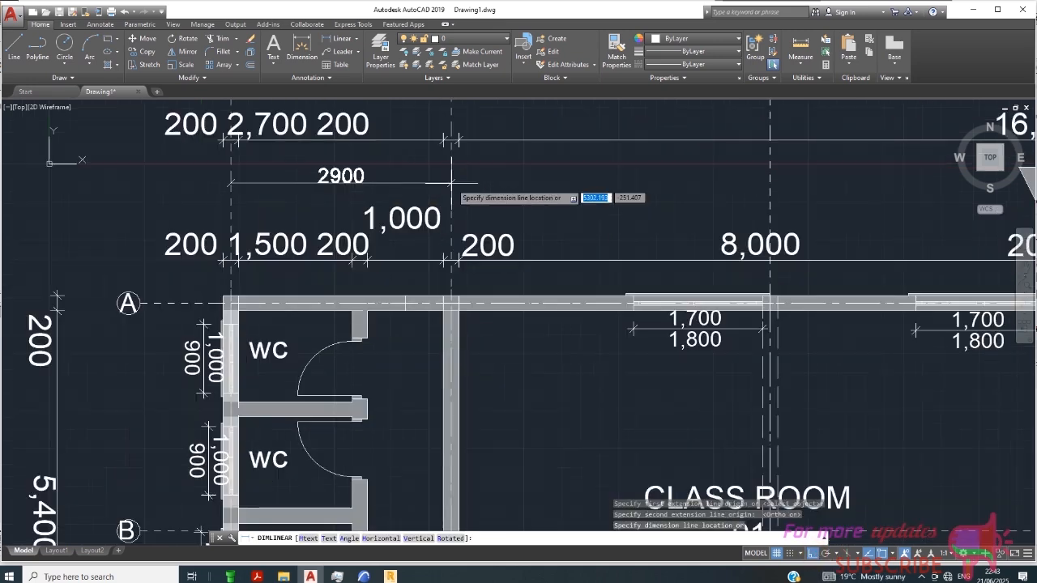
click(452, 185)
scroll(193, 217, down, 2)
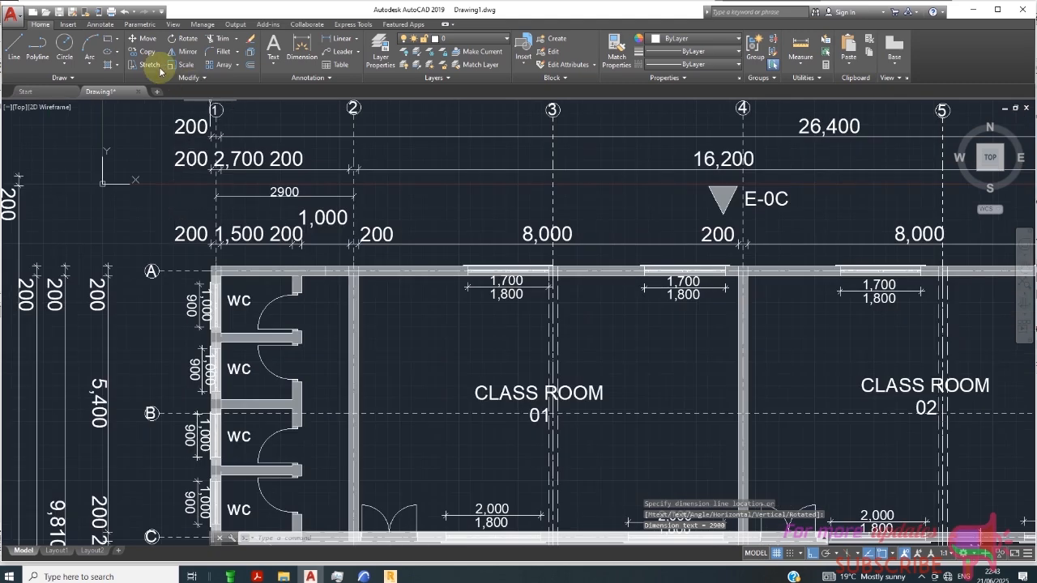
- Continue the horizontal dimension chain from grid line 2 to grid lines 3, 4 and 5 using Continue dimension
click(101, 24)
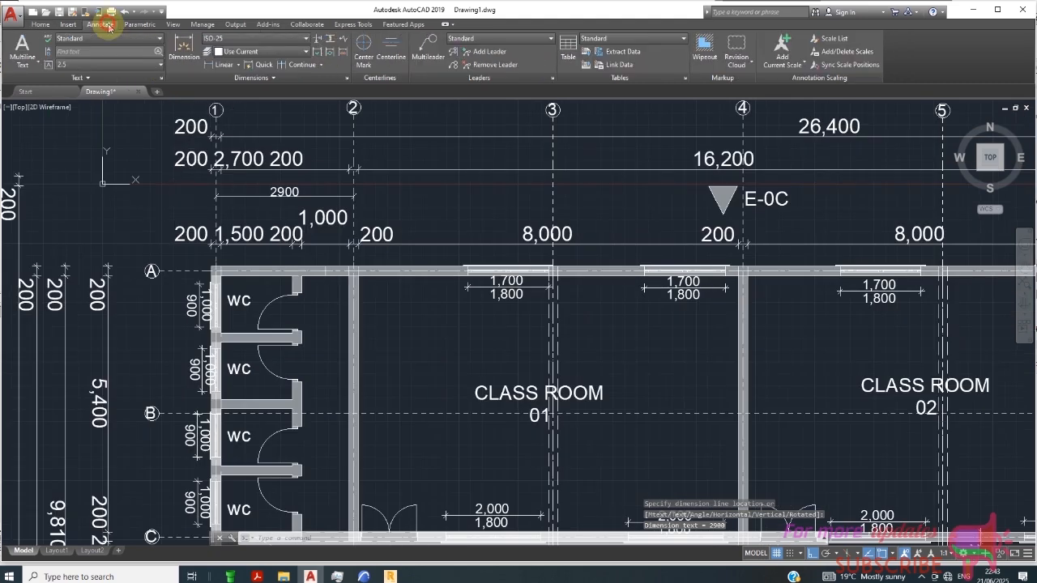
click(301, 64)
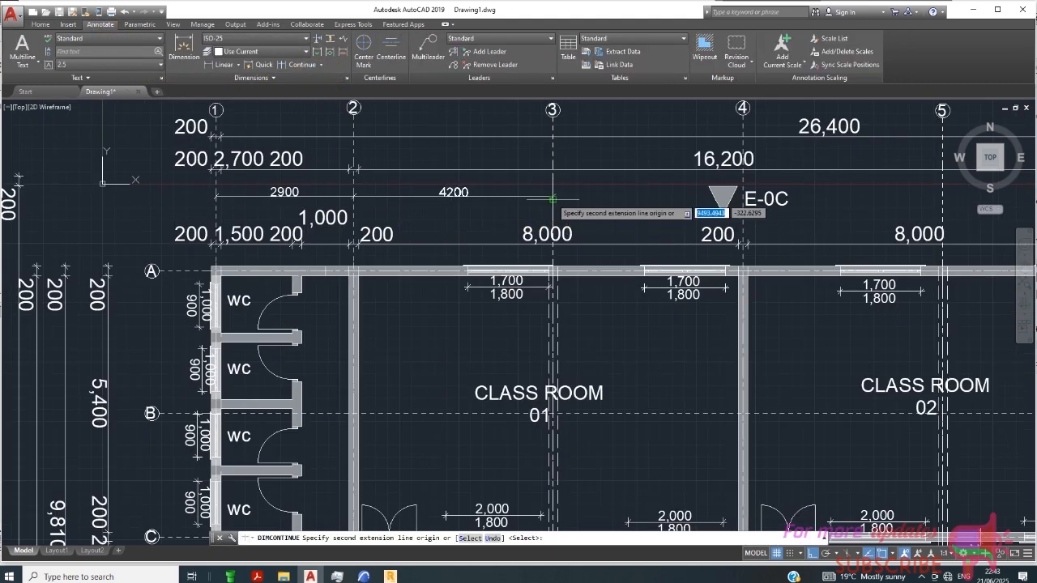
click(553, 203)
scroll(322, 254, down, 4)
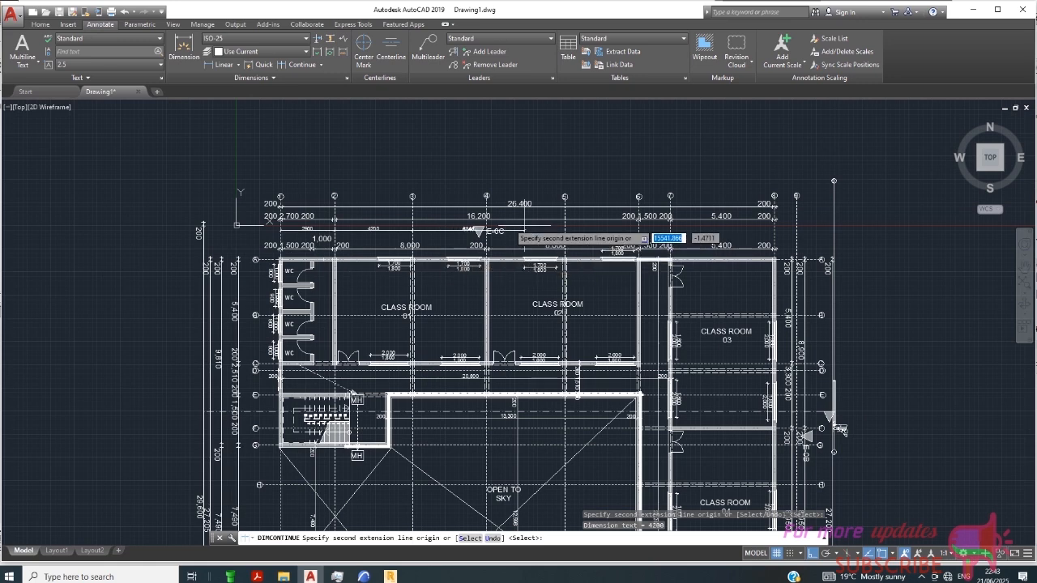
scroll(501, 233, up, 5)
click(437, 243)
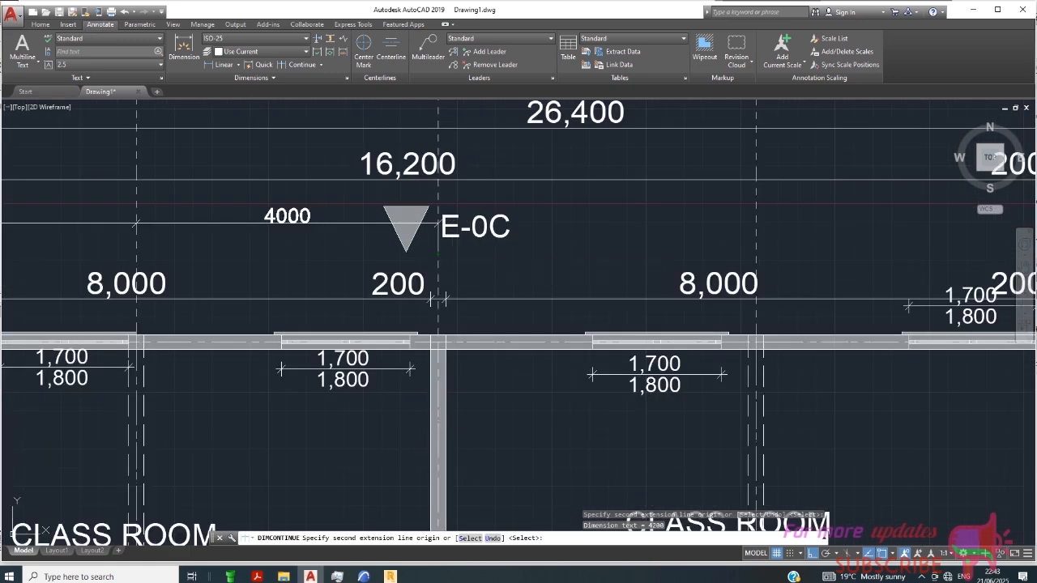
click(756, 235)
- Extend the continued dimension chain to grid lines 6, 7 and 8, and end the command there
scroll(357, 276, down, 3)
scroll(777, 250, up, 2)
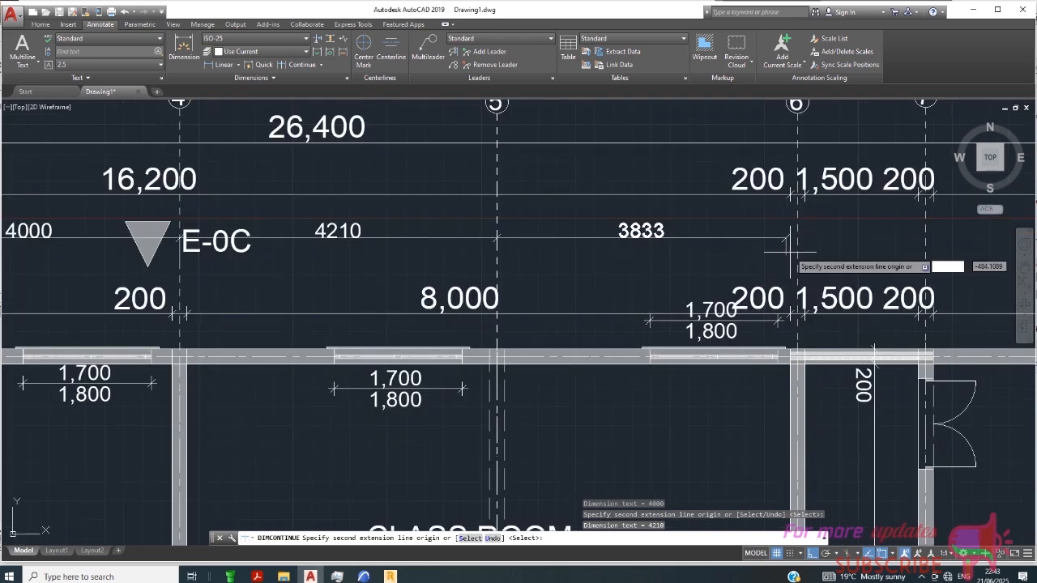
click(798, 238)
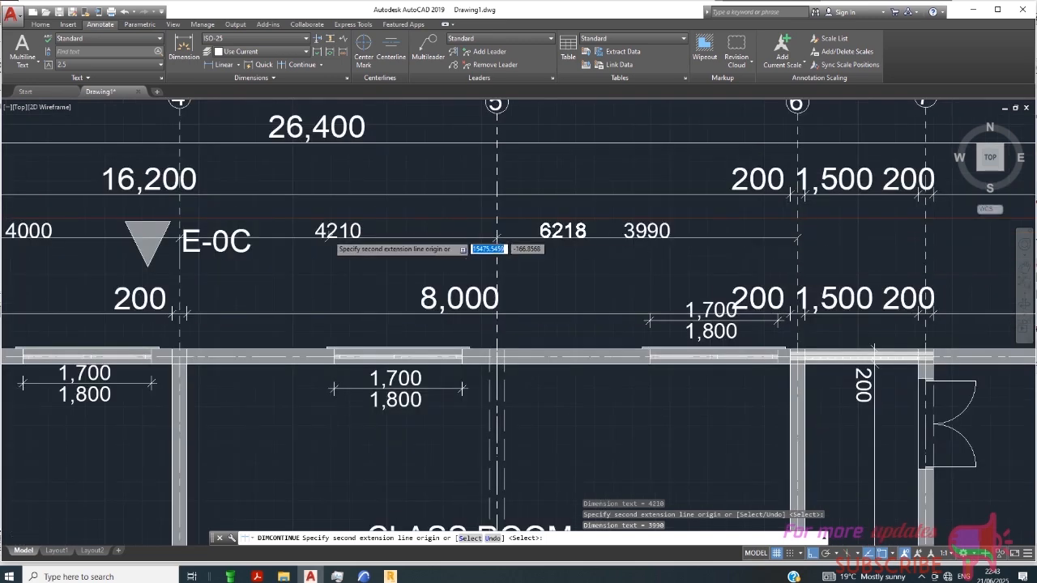
scroll(339, 235, down, 2)
scroll(708, 241, up, 2)
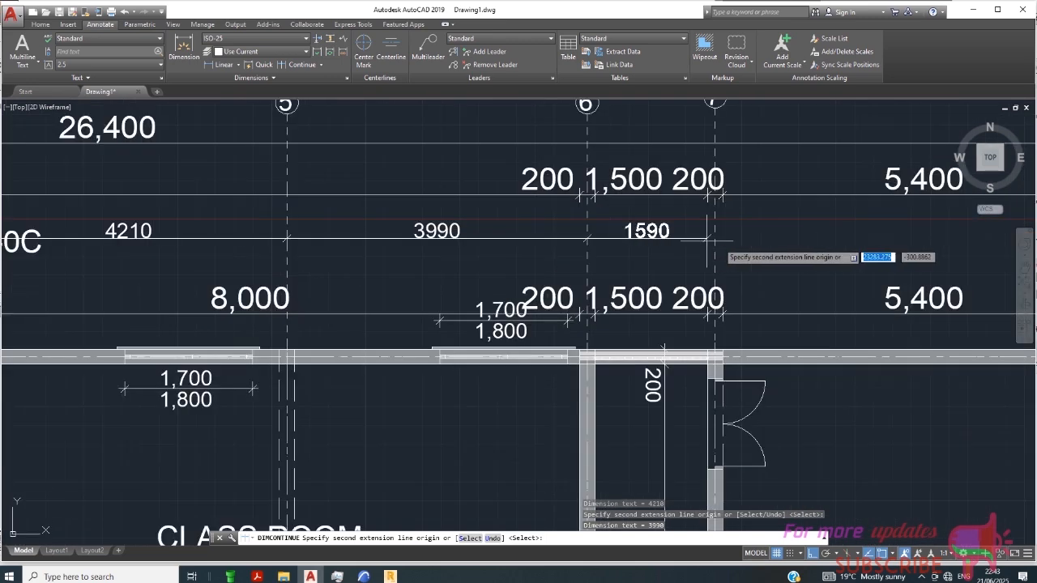
click(715, 241)
scroll(715, 241, down, 3)
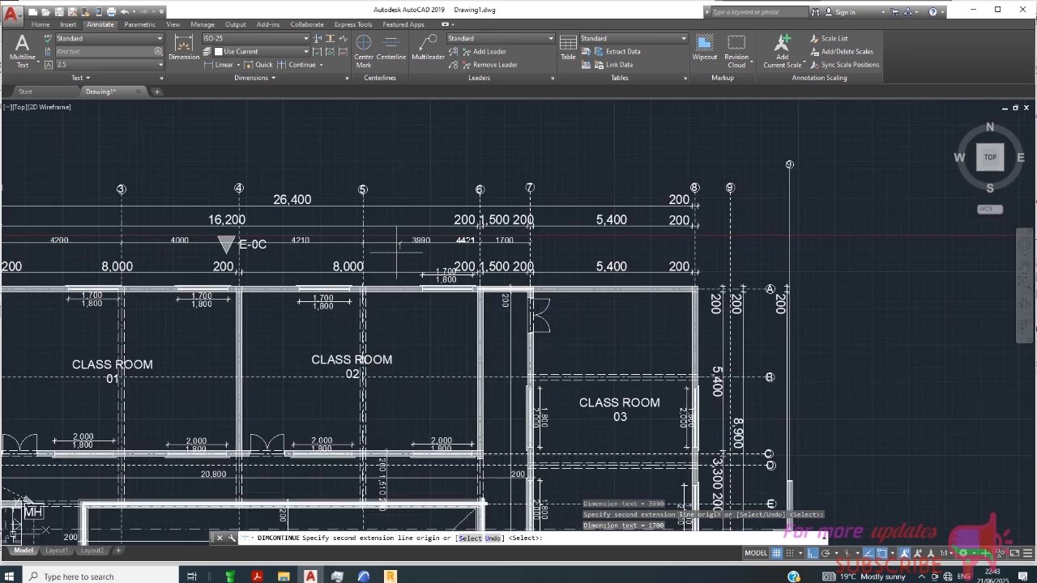
scroll(696, 245, up, 1)
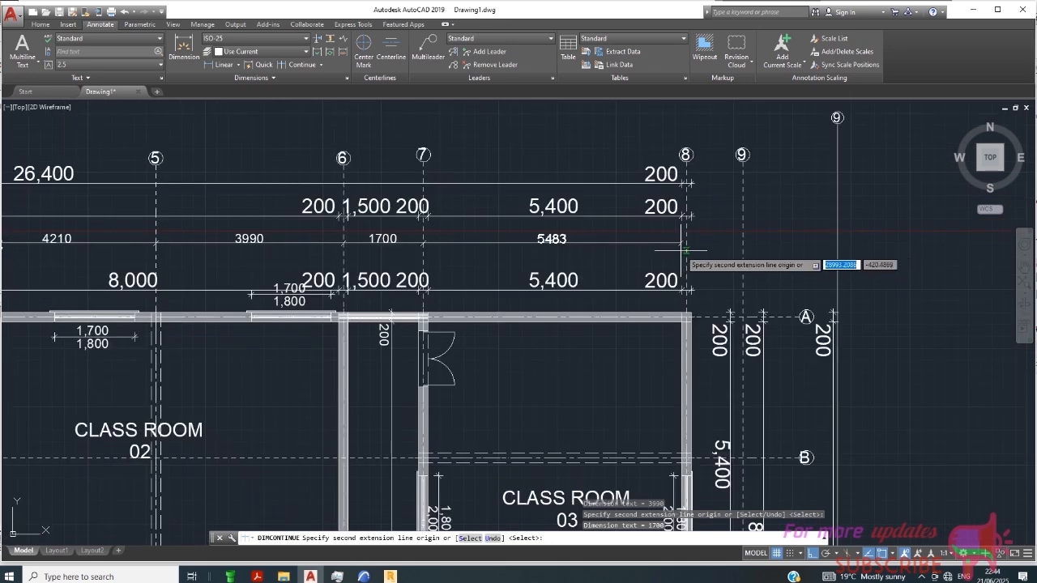
click(685, 251)
right_click(720, 270)
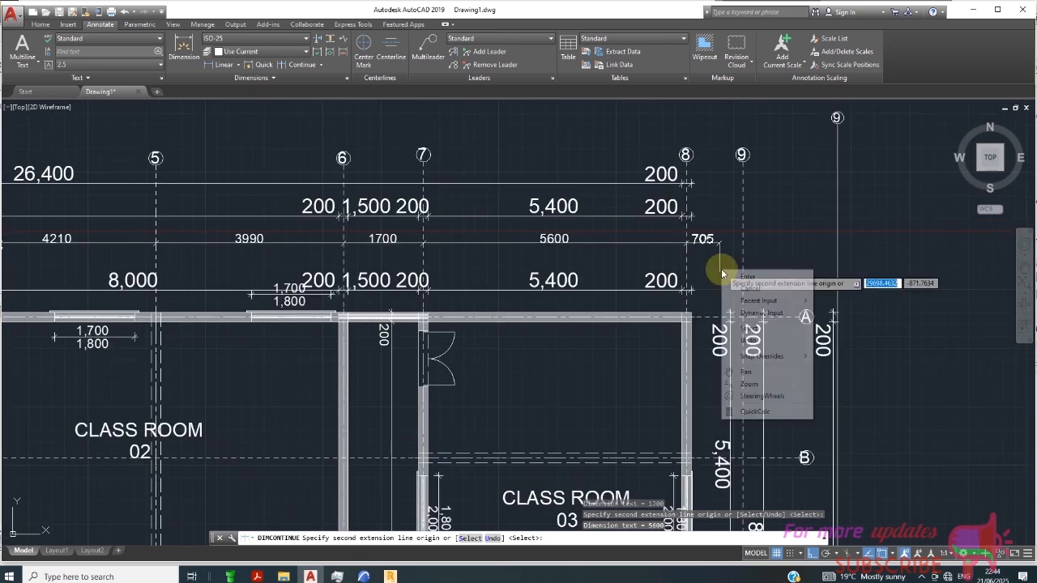
click(759, 290)
- Examine the new grid dimension row against the existing wall dimension rows, from grid 8 back to grid 1, and the overall plan
scroll(446, 312, up, 4)
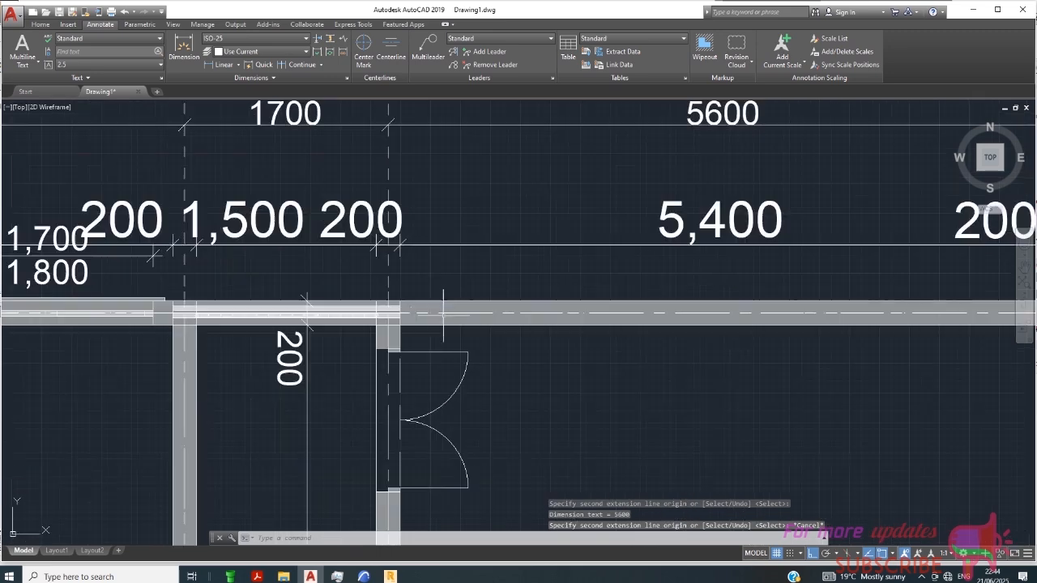
scroll(416, 301, down, 2)
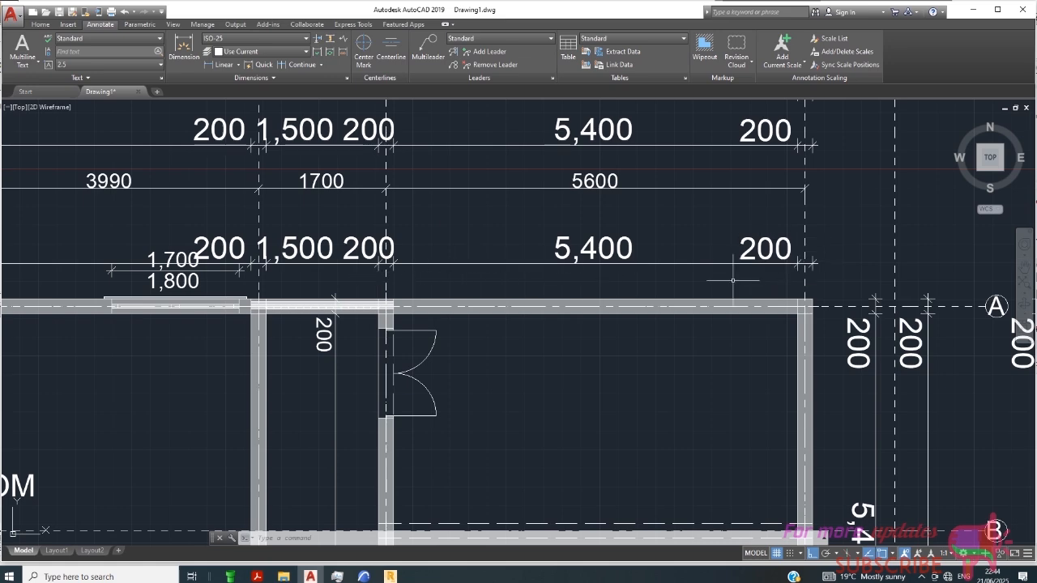
scroll(783, 273, up, 4)
scroll(794, 316, down, 4)
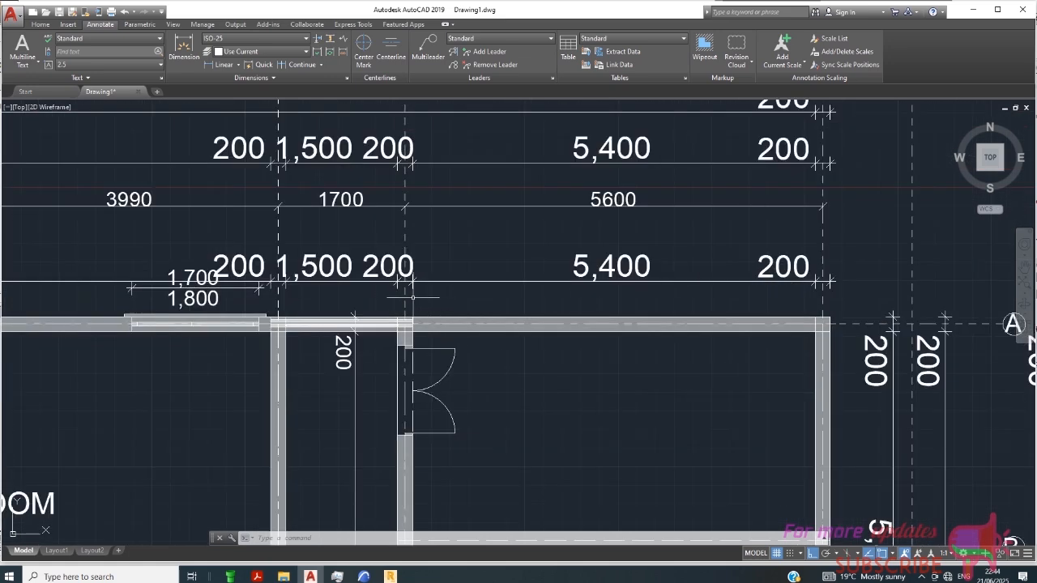
scroll(413, 297, up, 2)
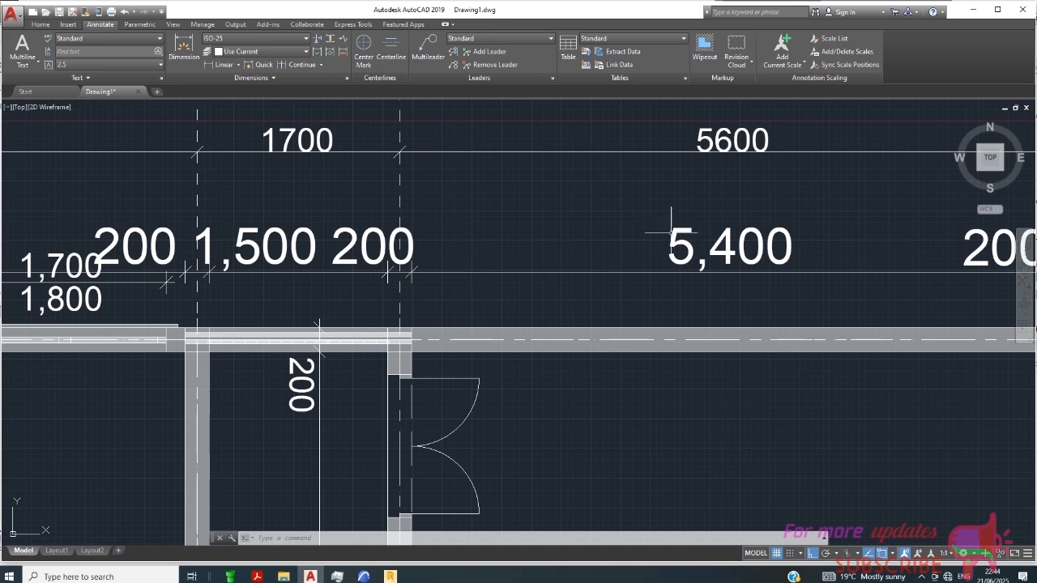
scroll(486, 258, down, 2)
scroll(729, 211, down, 2)
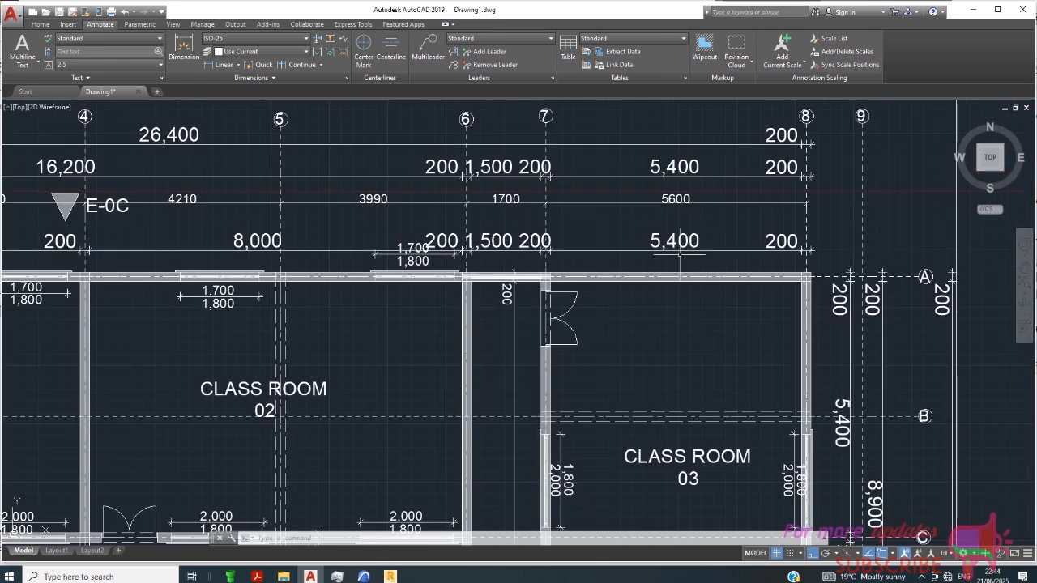
scroll(729, 231, down, 3)
scroll(527, 231, up, 3)
scroll(507, 202, up, 3)
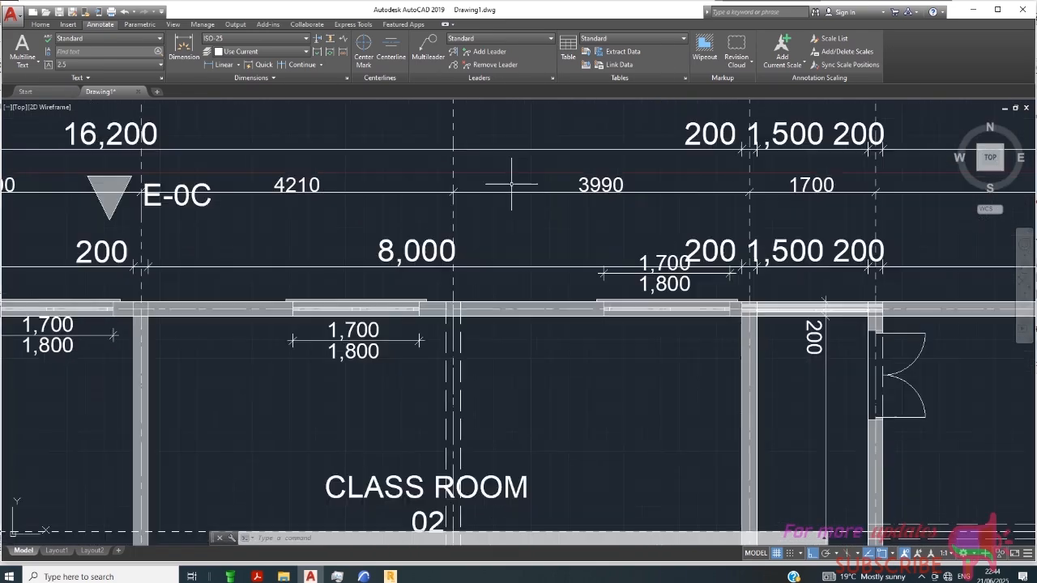
scroll(600, 199, down, 3)
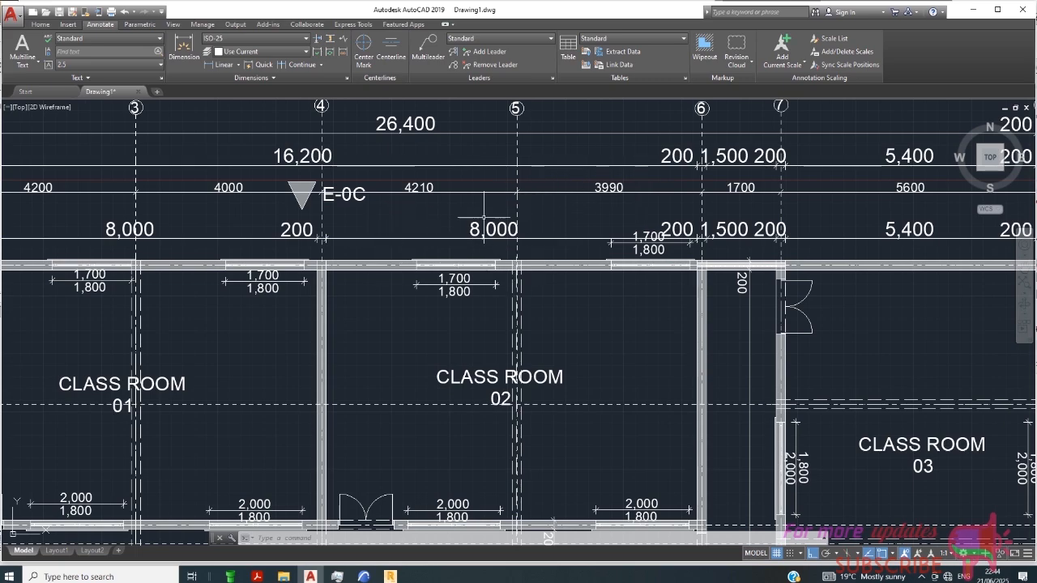
scroll(653, 218, down, 2)
scroll(291, 229, up, 2)
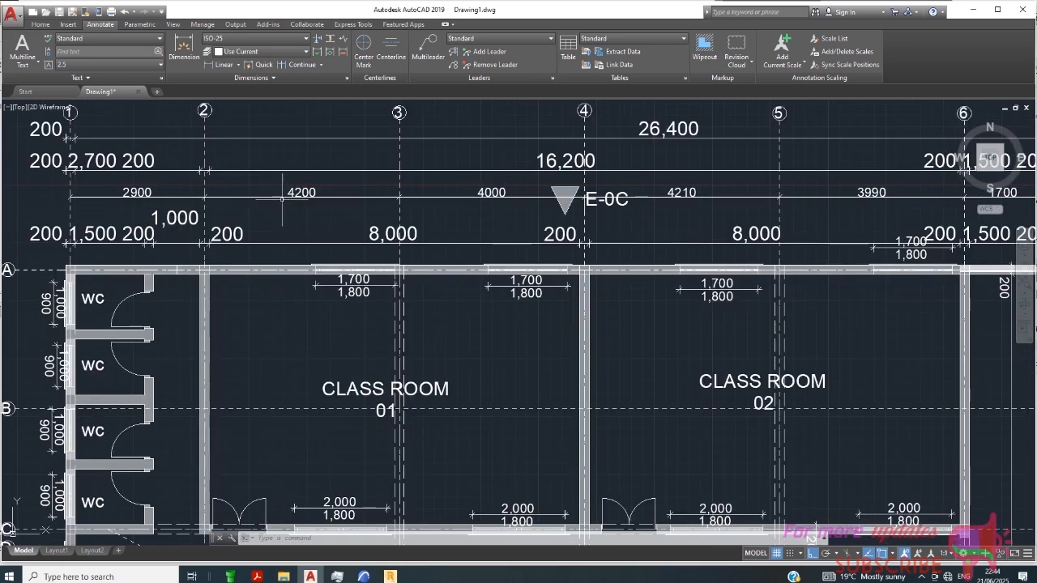
scroll(334, 212, down, 4)
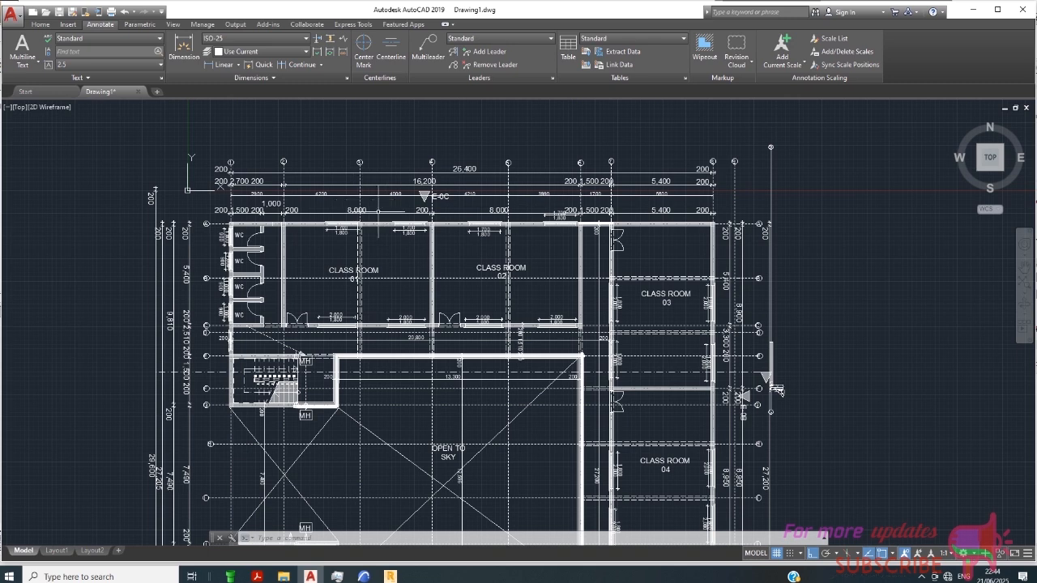
scroll(377, 210, up, 4)
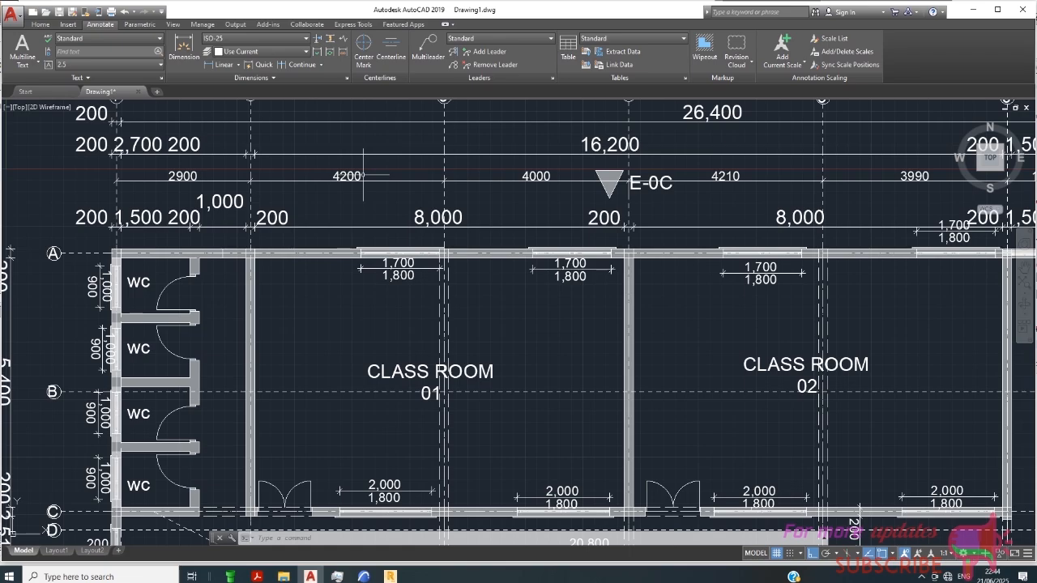
scroll(251, 204, down, 4)
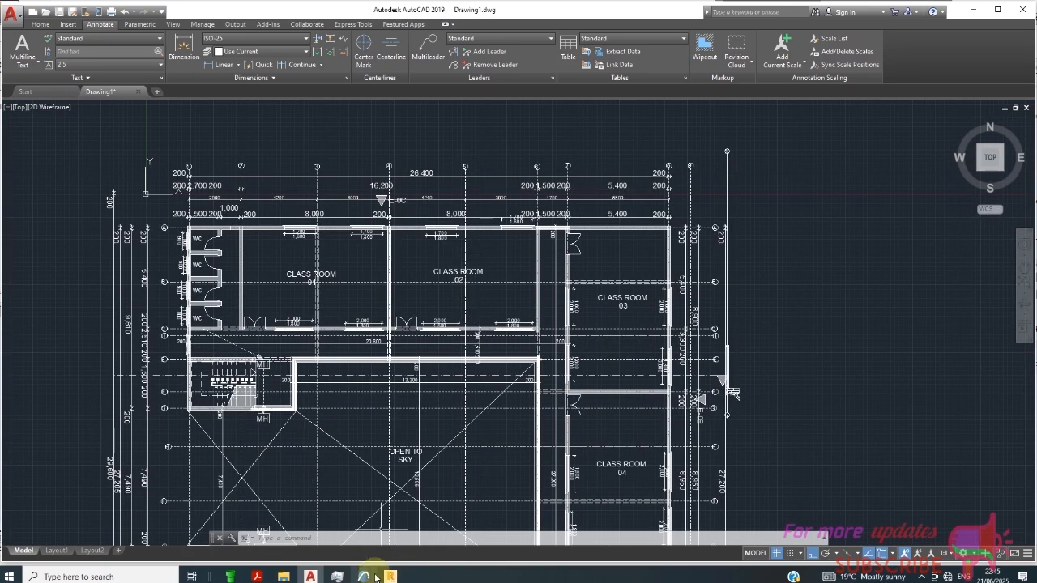
- Switch to ARCHICAD and browse the Desktop folder in a smaller File Explorer window for the drawing file
click(375, 577)
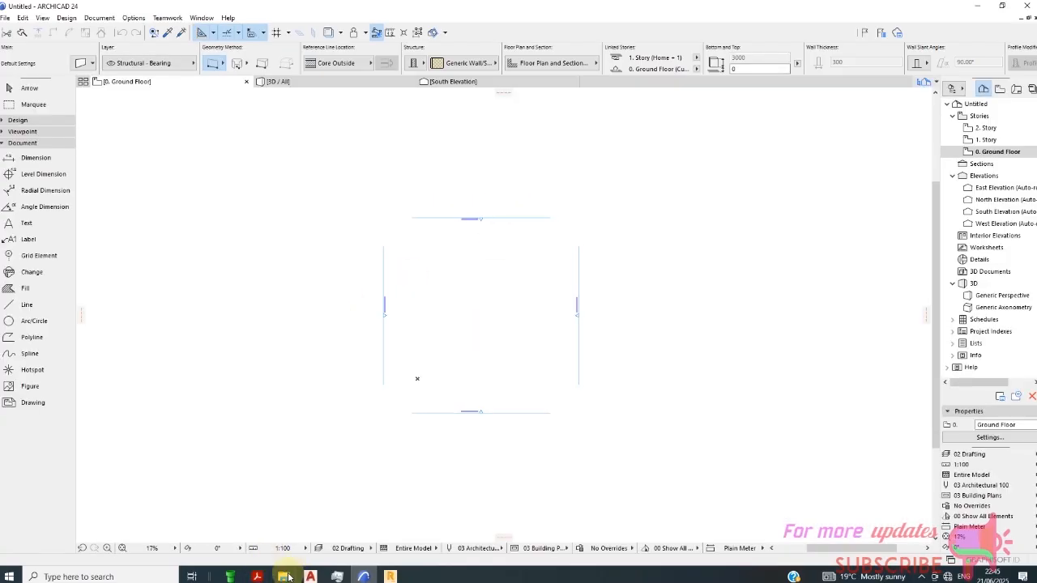
click(283, 577)
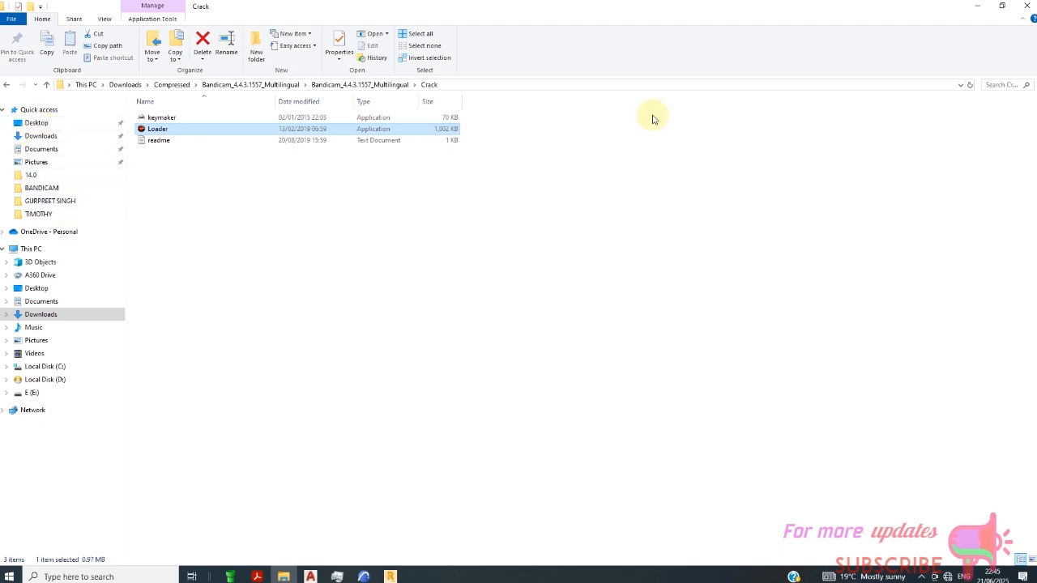
click(1003, 7)
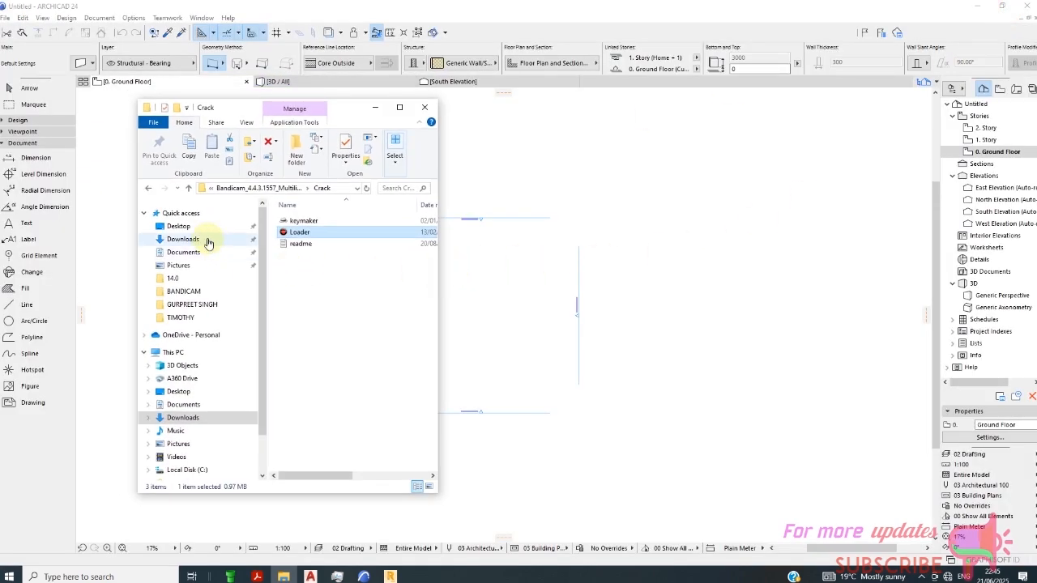
click(176, 227)
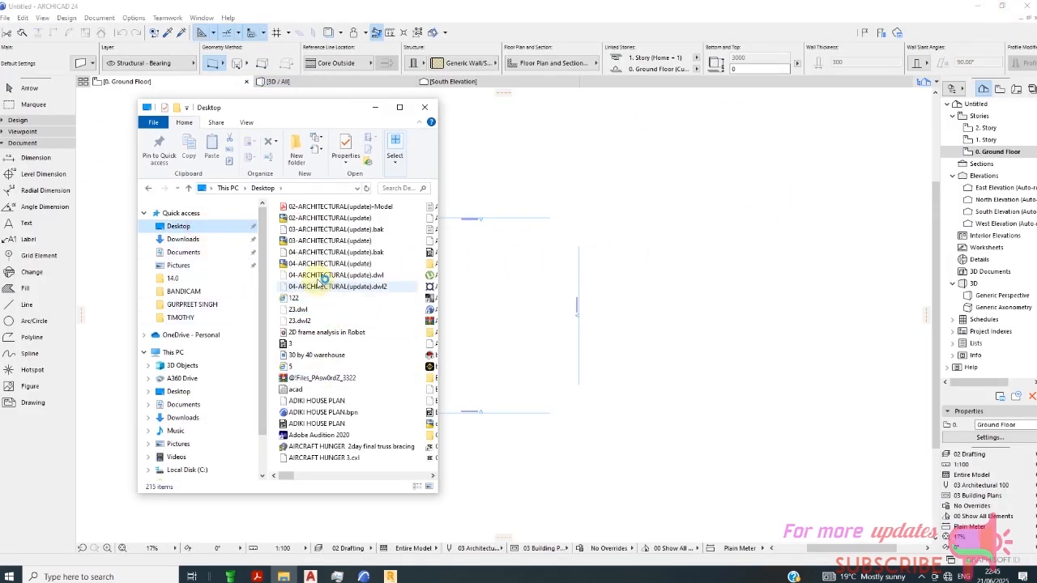
scroll(320, 281, down, 10)
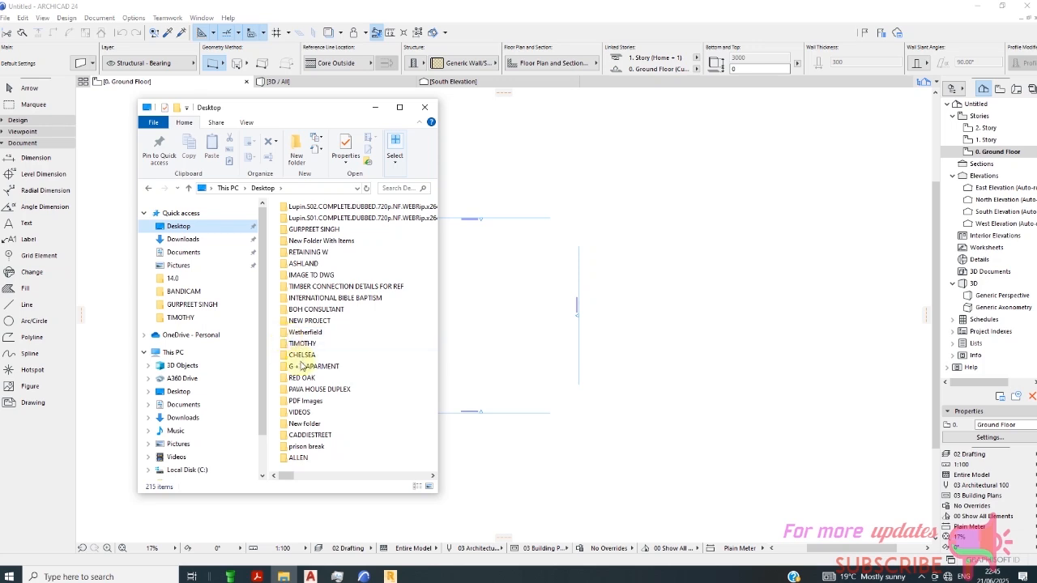
scroll(302, 365, down, 5)
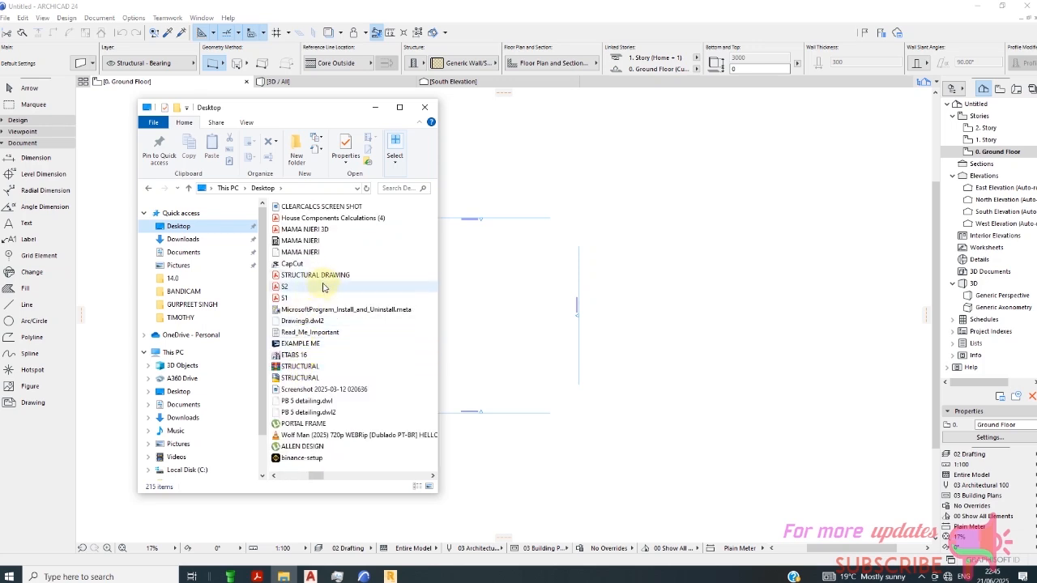
scroll(323, 288, up, 1)
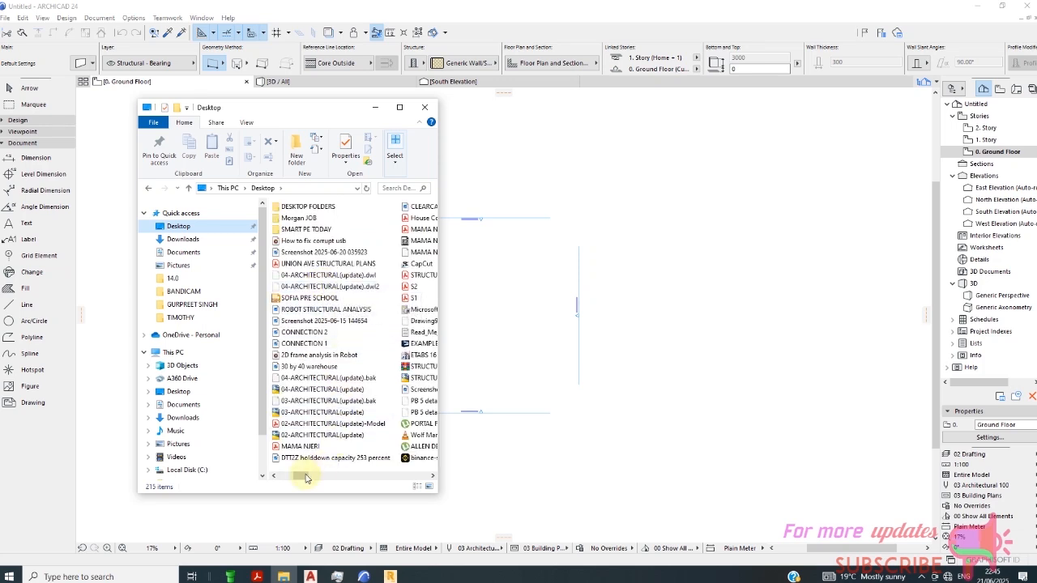
drag(302, 476, 252, 463)
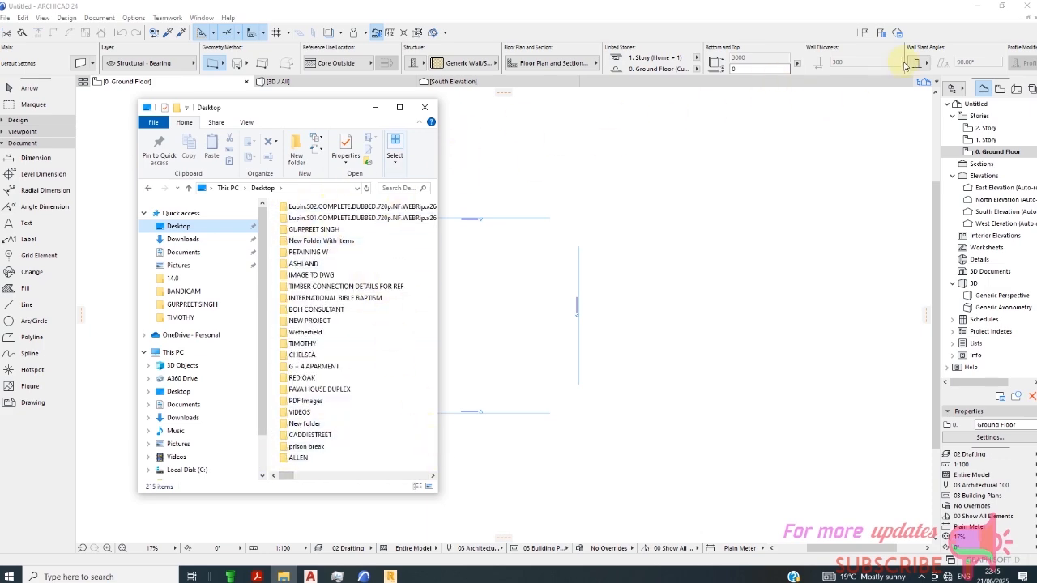
- Minimize the AutoCAD, ARCHICAD and File Explorer windows to expose the desktop files
click(978, 10)
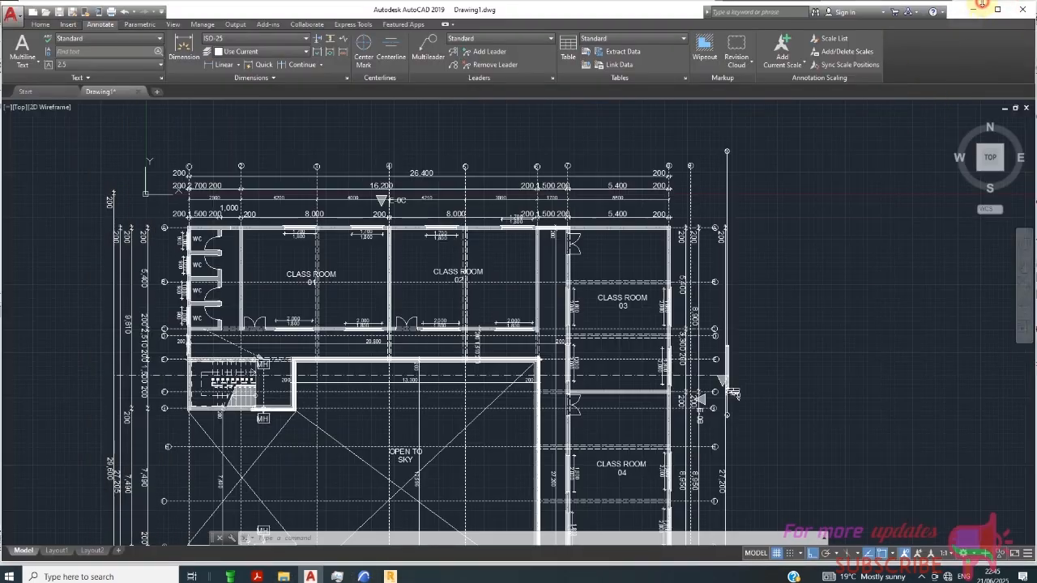
click(980, 6)
click(977, 8)
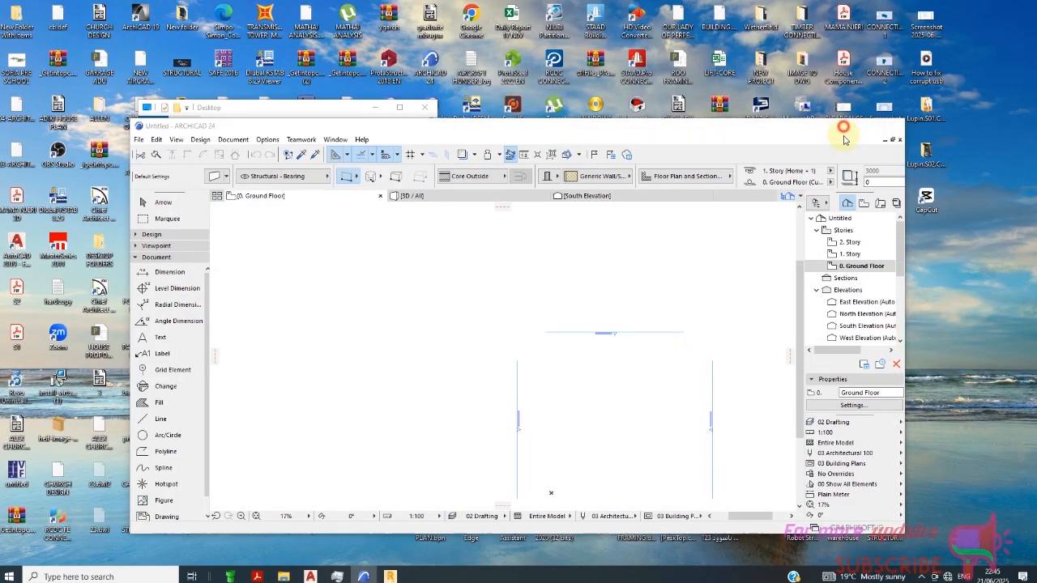
click(844, 127)
click(376, 108)
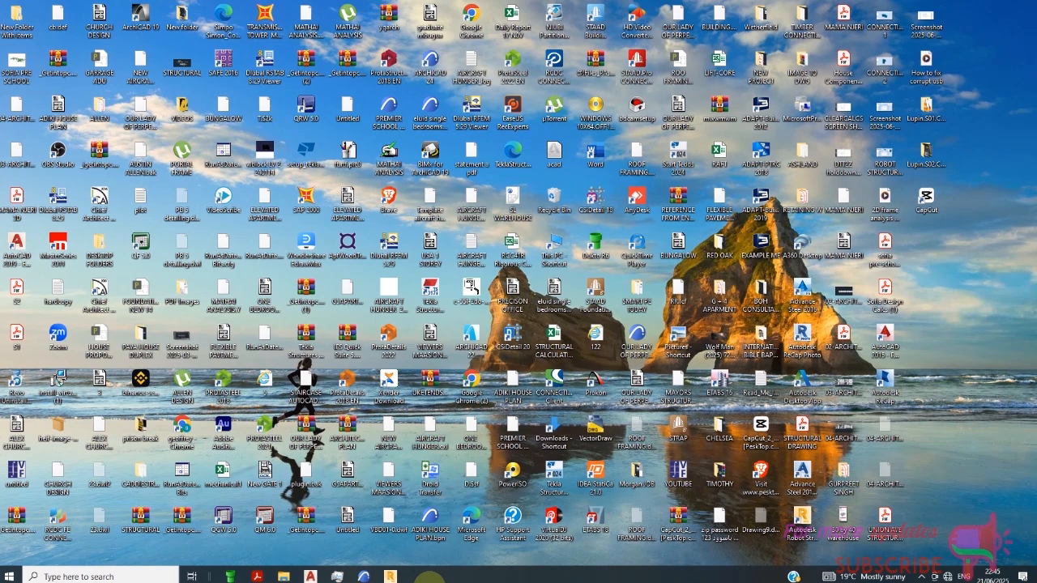
- Switch to ARCHICAD, place the sofia pre-school (1) PDF from the desktop on the ground floor plan, and maximize the window
click(364, 577)
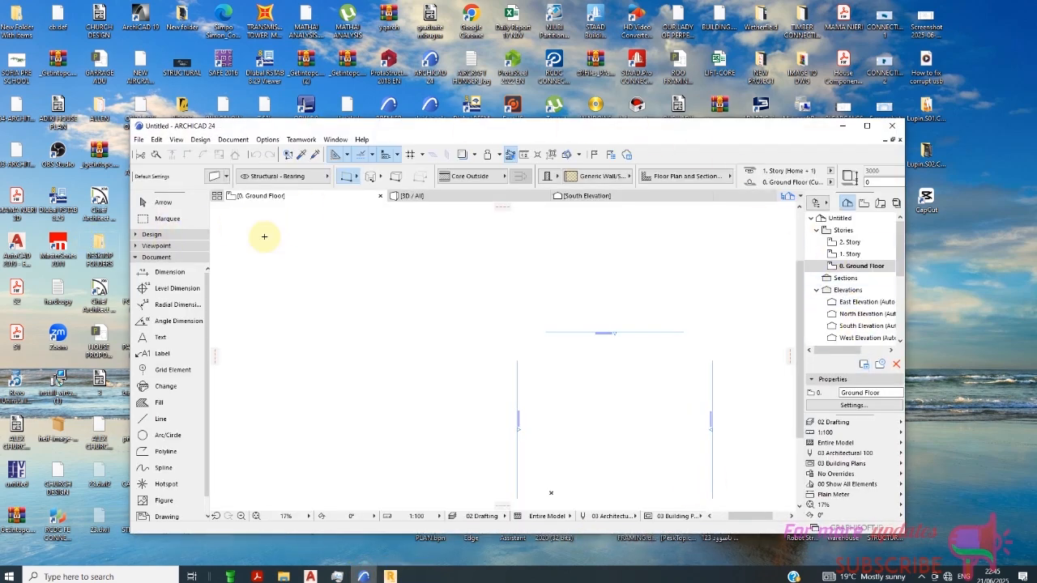
drag(677, 130, 545, 196)
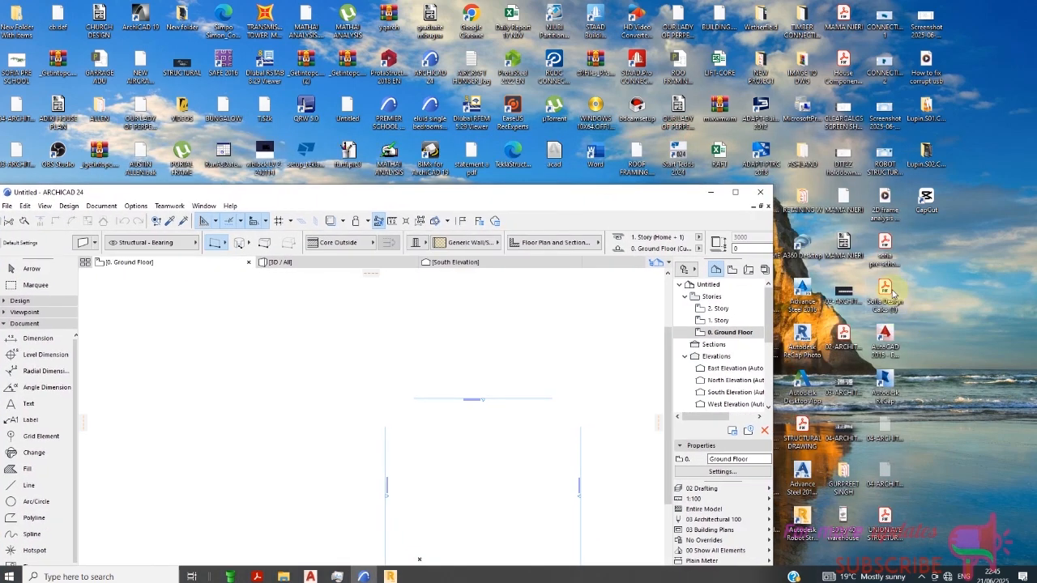
drag(885, 258, 230, 360)
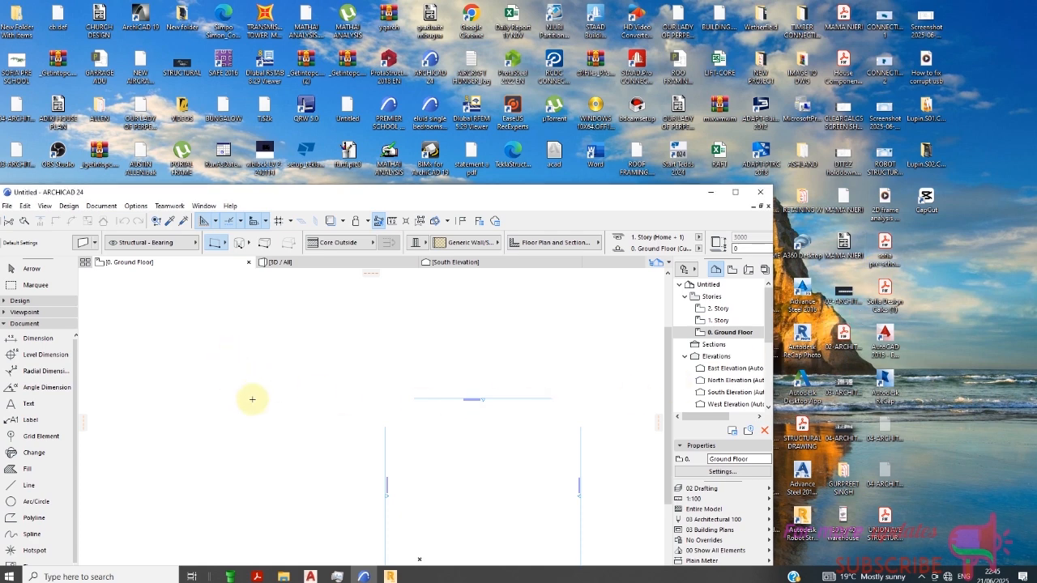
click(735, 193)
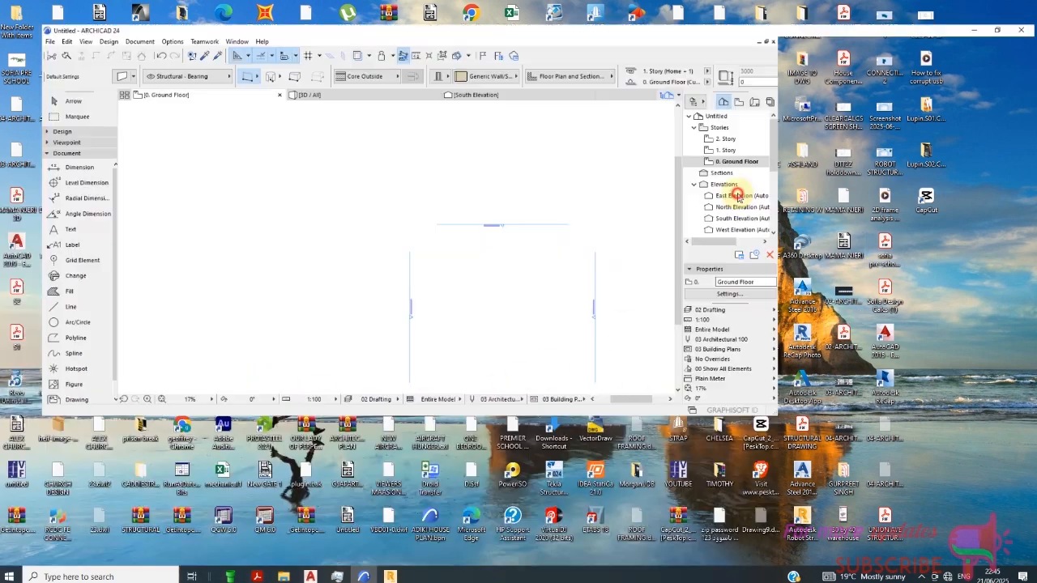
scroll(801, 313, down, 5)
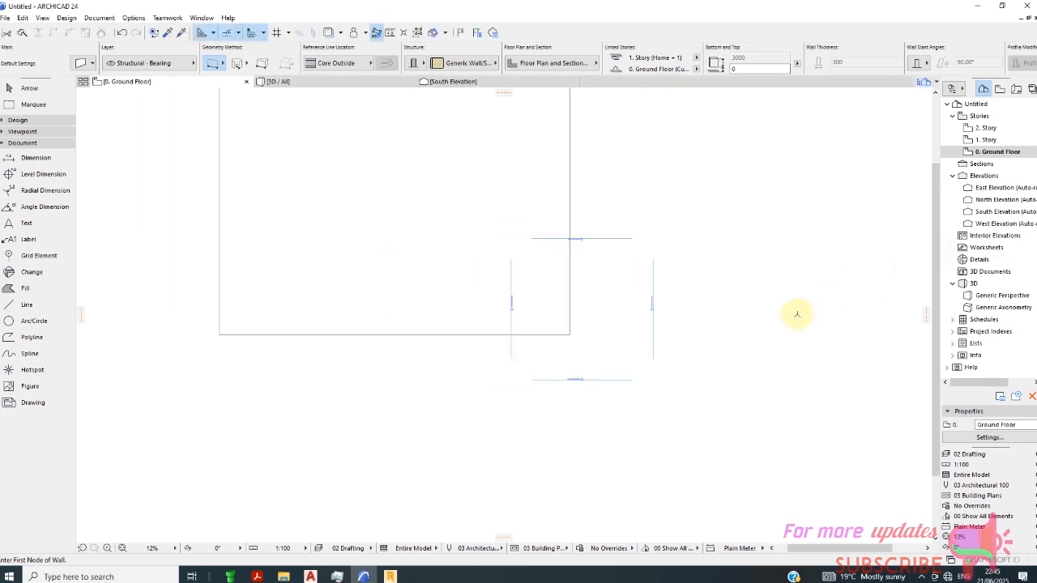
scroll(561, 253, up, 1)
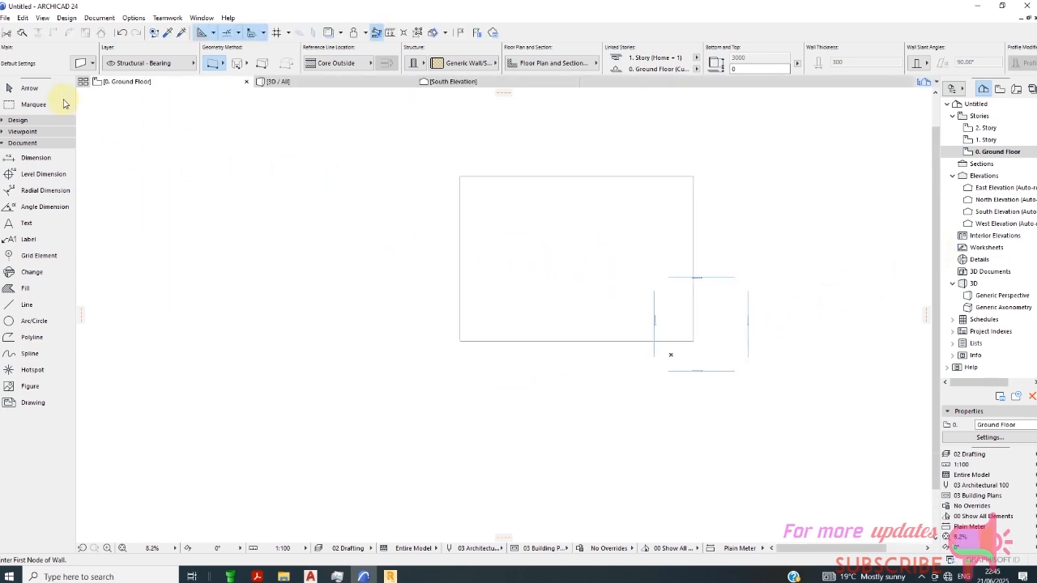
- Select the placed PDF drawing with the Arrow tool and move it left, clear of the elevation markers
click(40, 88)
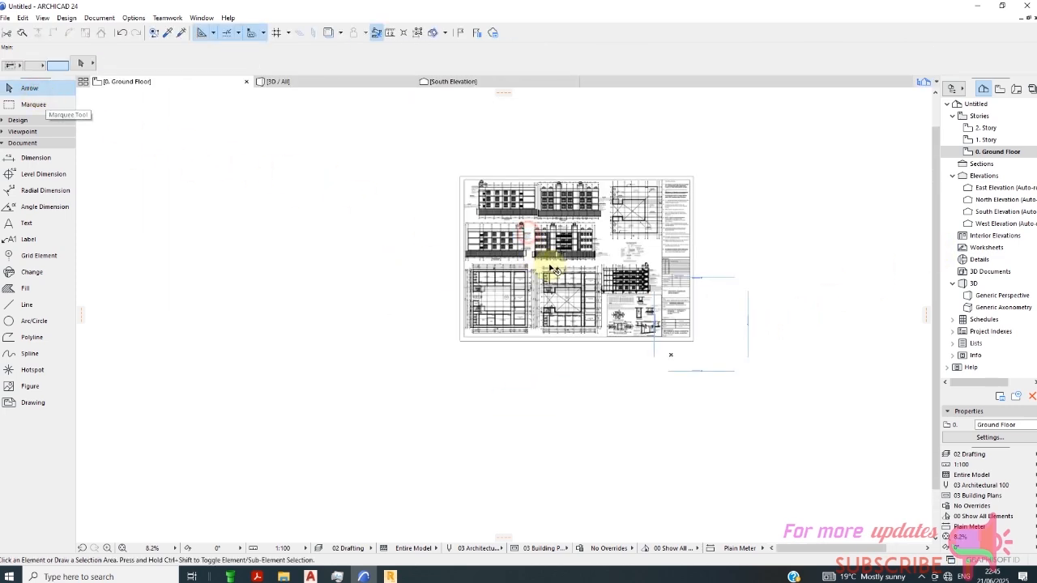
click(580, 267)
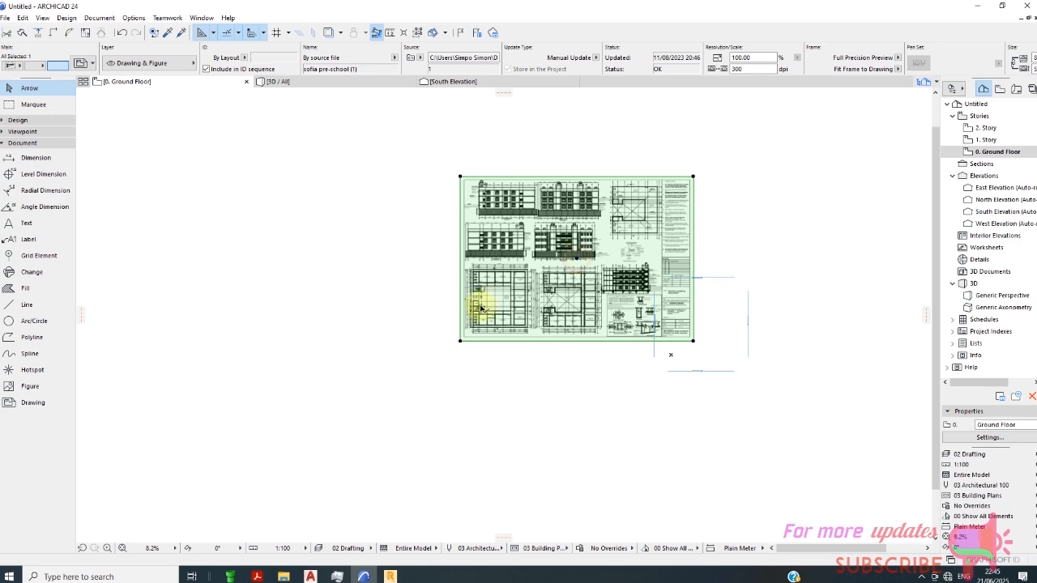
click(382, 262)
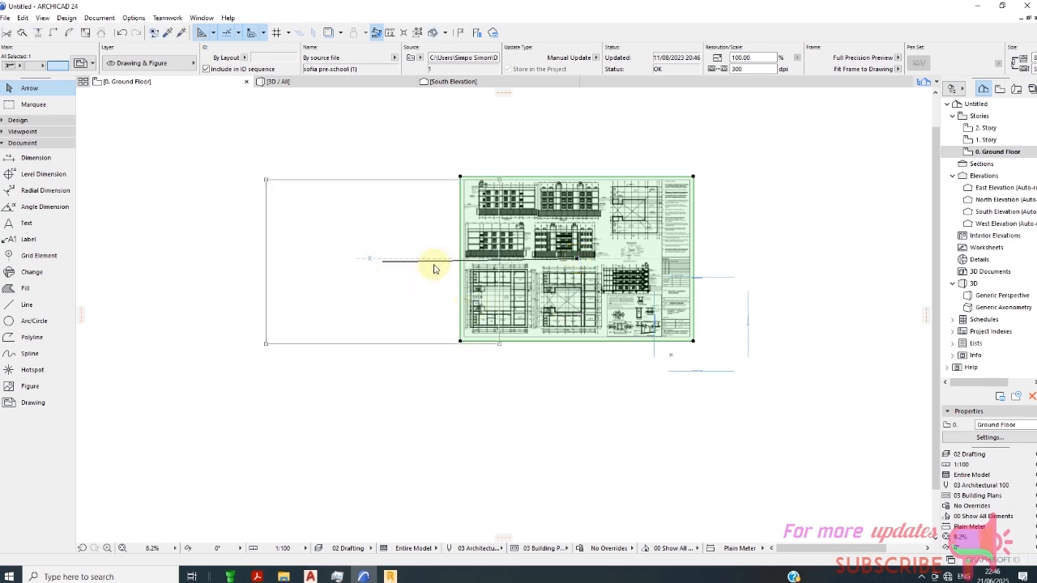
scroll(472, 249, up, 3)
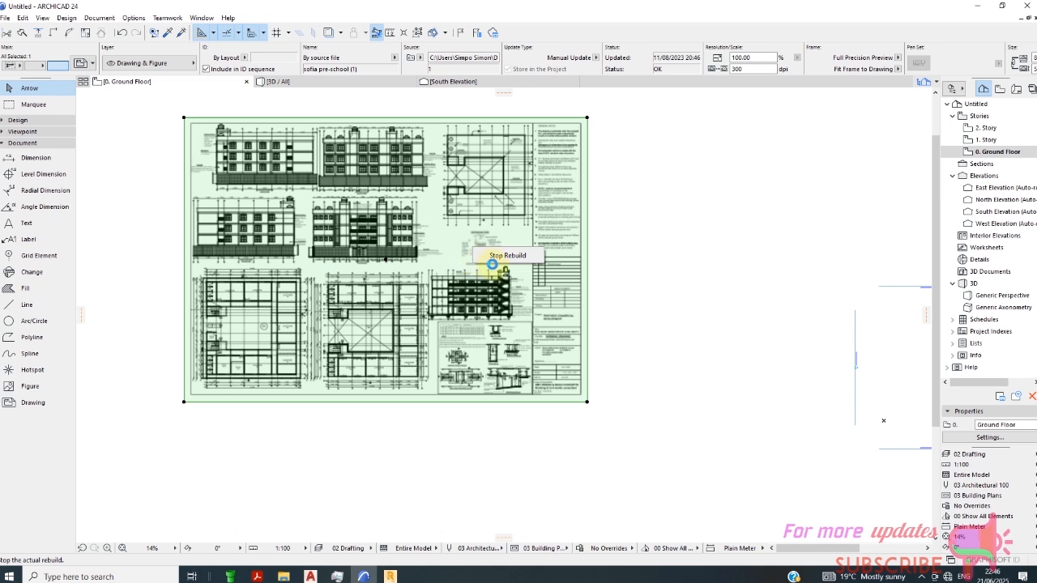
click(492, 262)
- Explode the selected PDF drawing into the current view
right_click(541, 270)
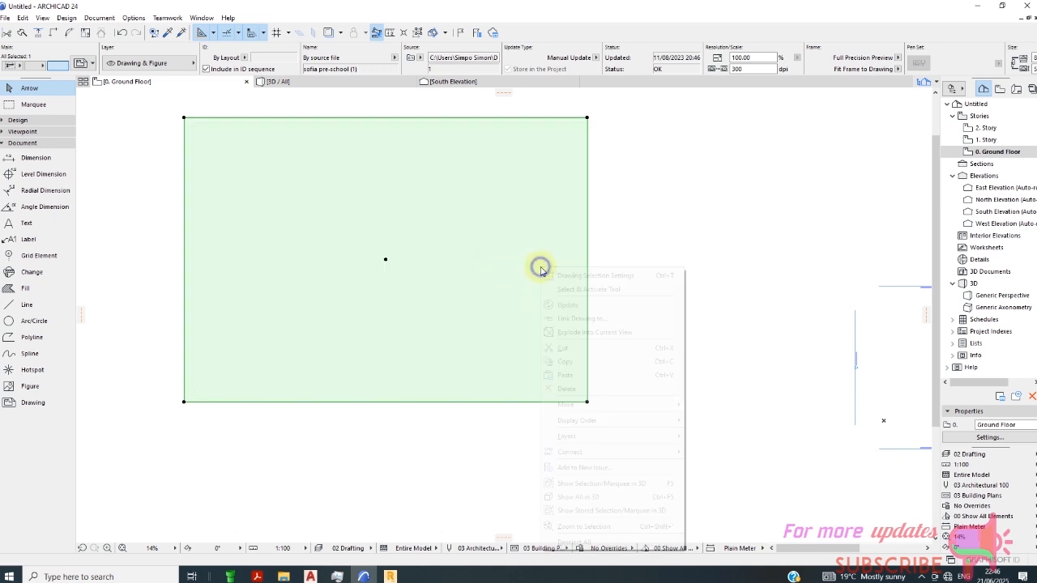
click(604, 333)
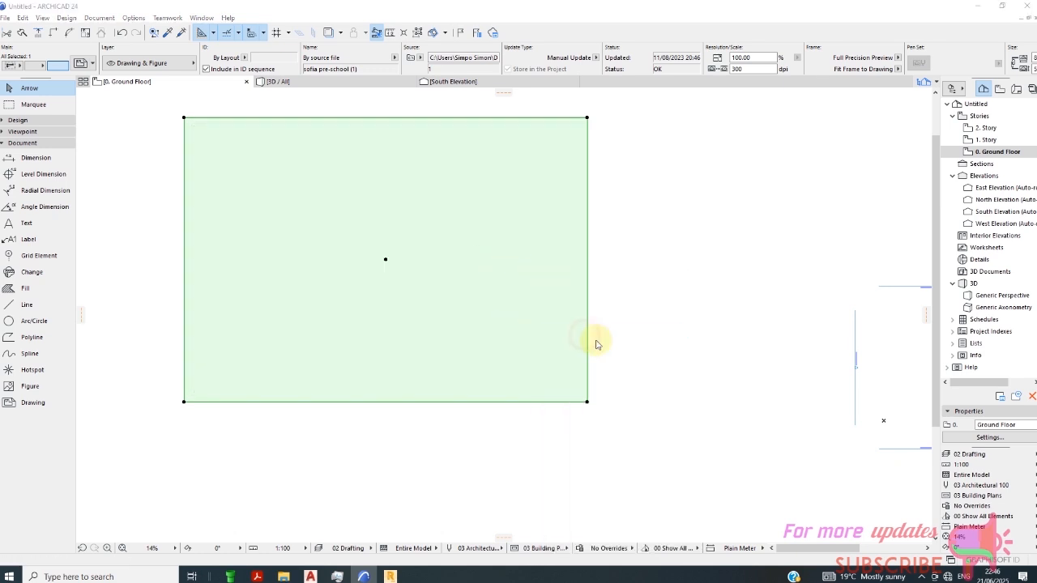
click(604, 314)
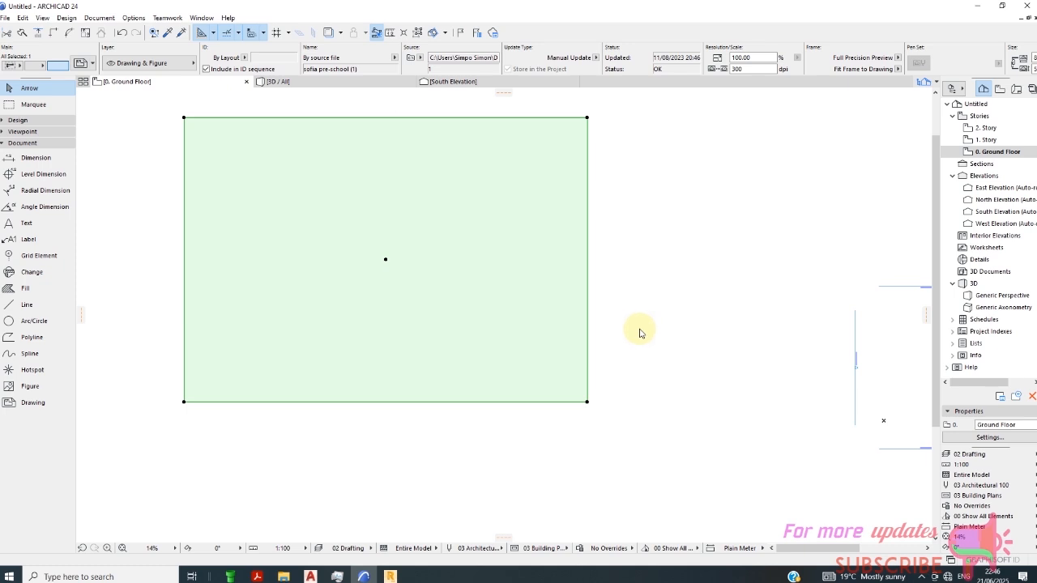
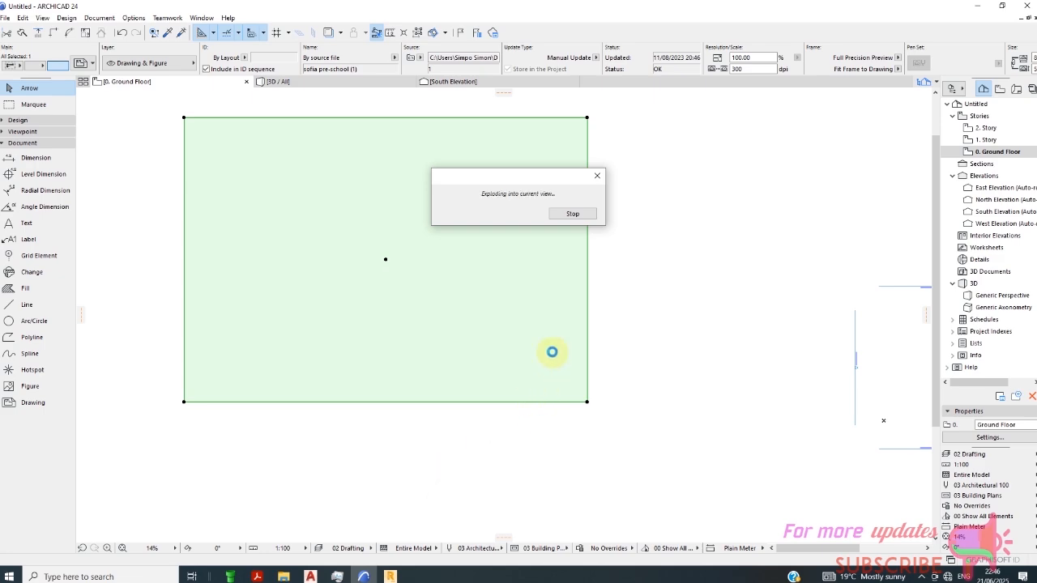
- Switch to AutoCAD and turn on lineweight display for the floor plan, keeping millimetres and the ByLayer lineweight
click(310, 576)
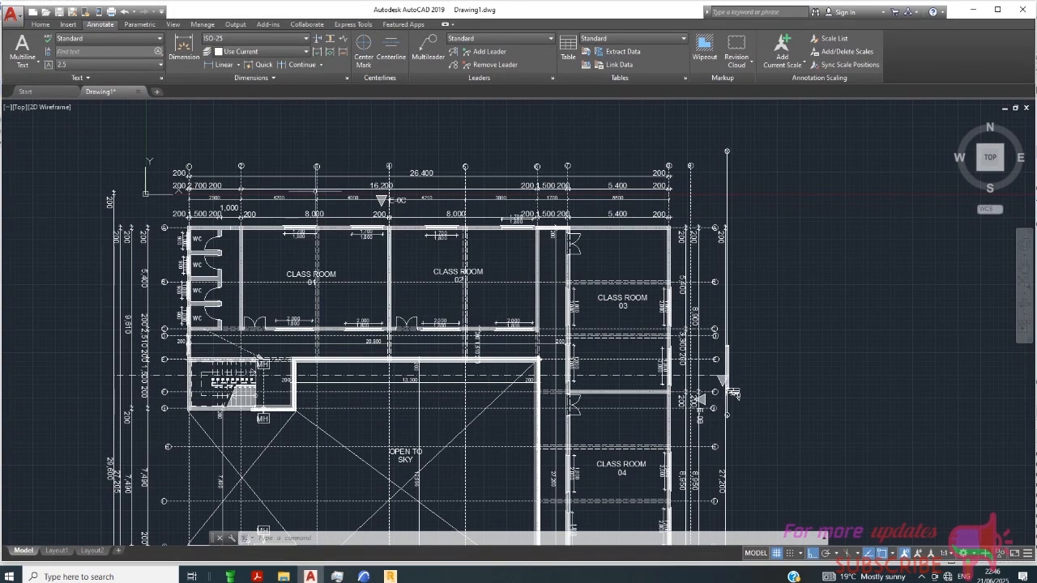
scroll(733, 394, down, 5)
scroll(458, 262, up, 5)
scroll(600, 290, down, 2)
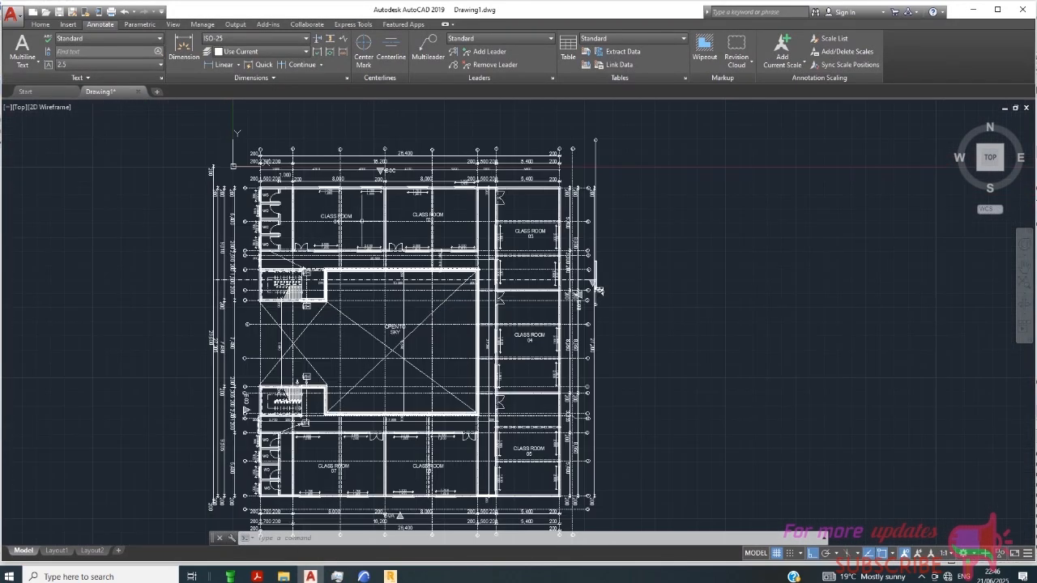
scroll(600, 290, up, 2)
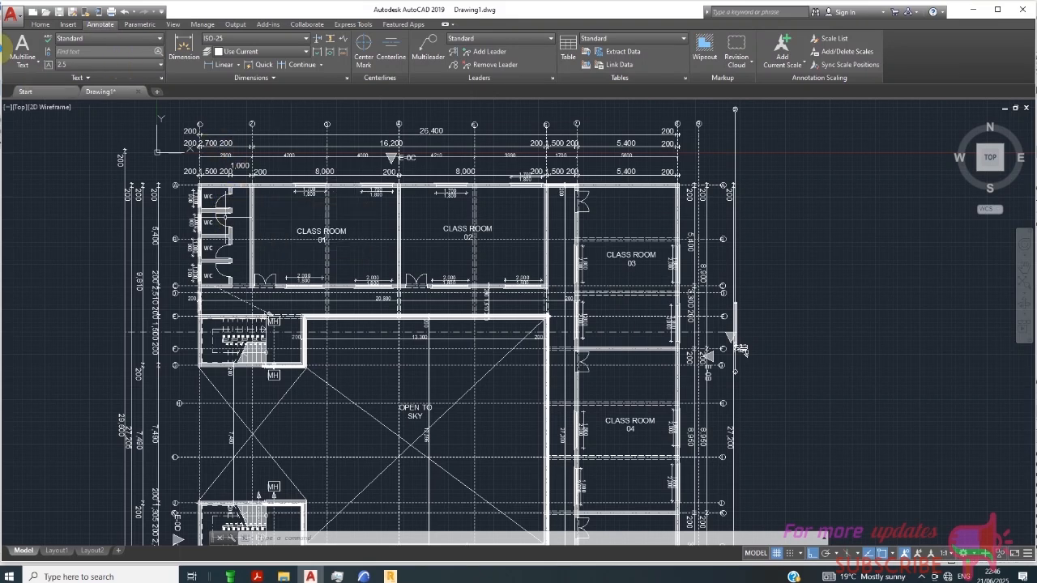
click(41, 24)
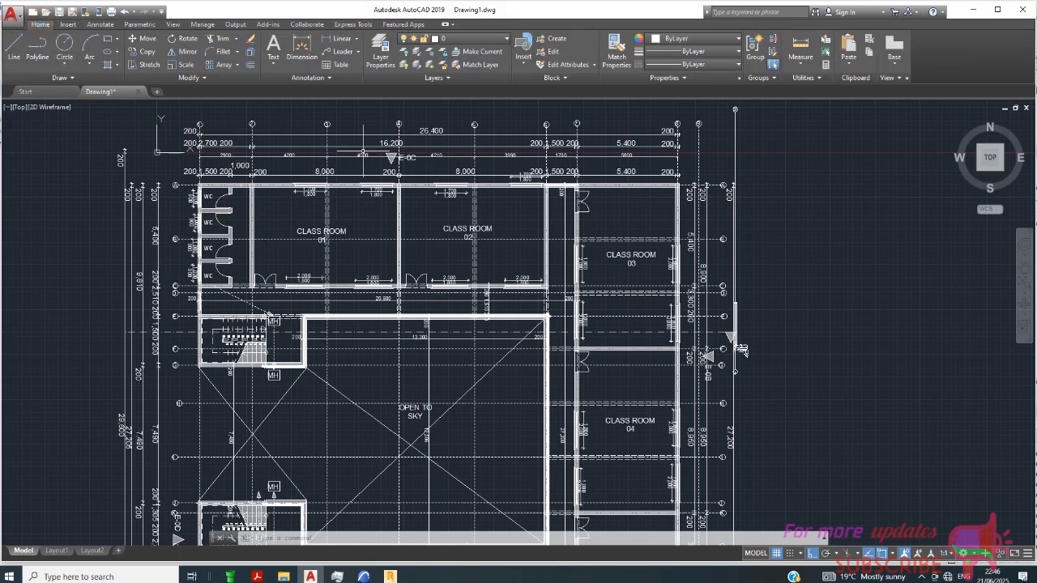
click(717, 65)
click(704, 57)
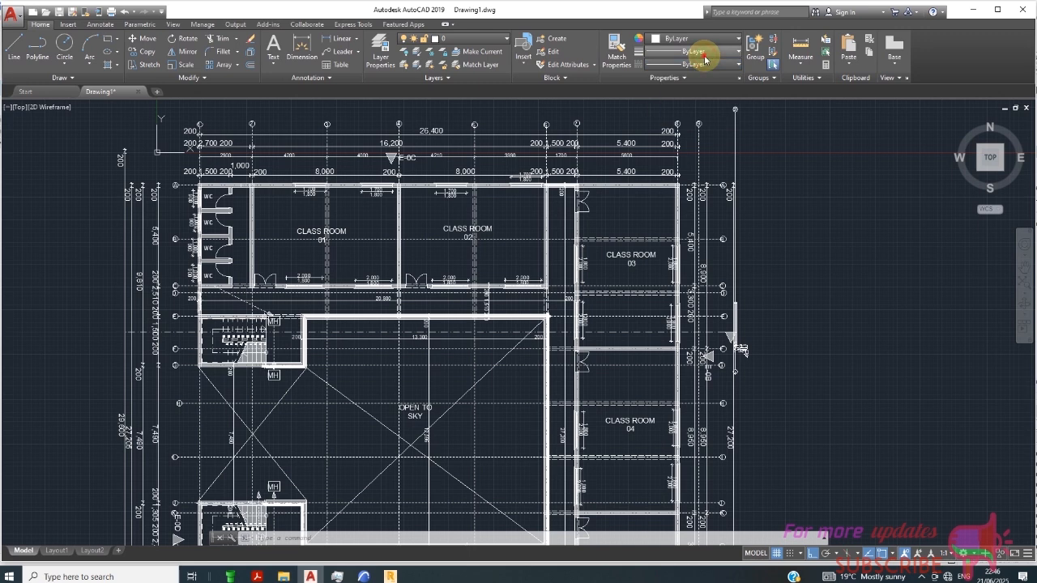
click(704, 53)
click(721, 247)
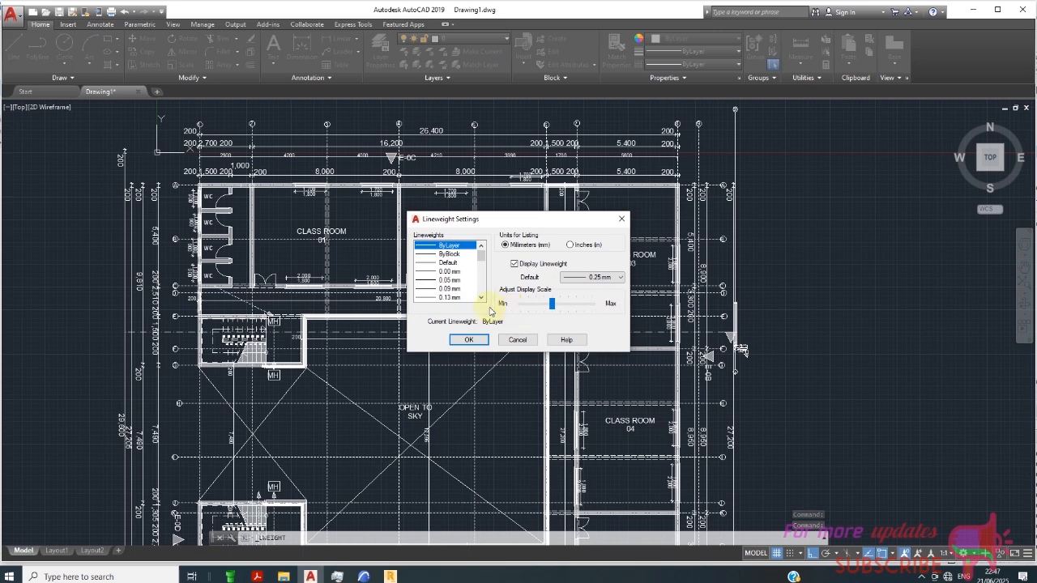
click(470, 340)
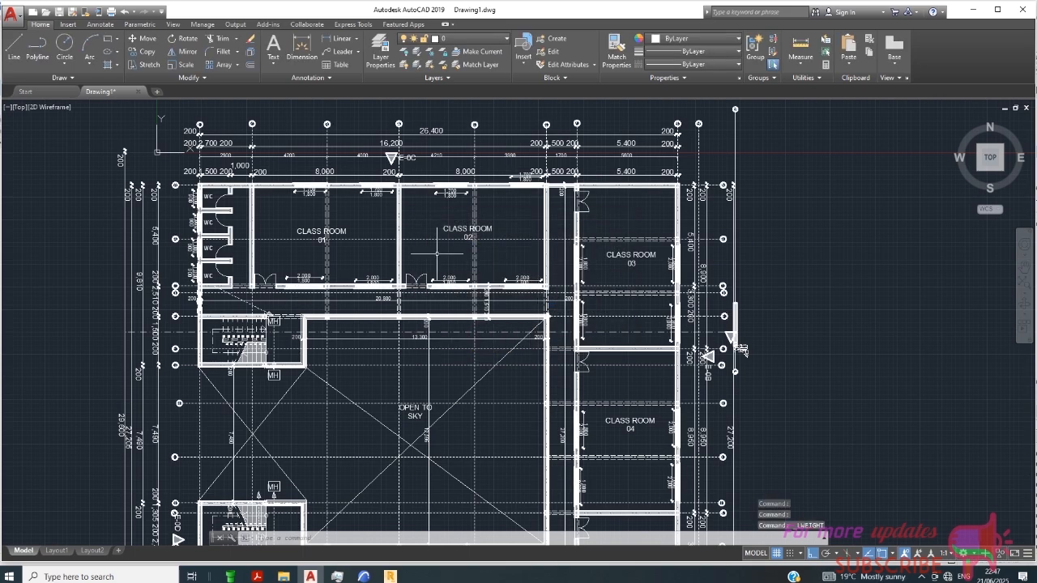
scroll(271, 184, up, 6)
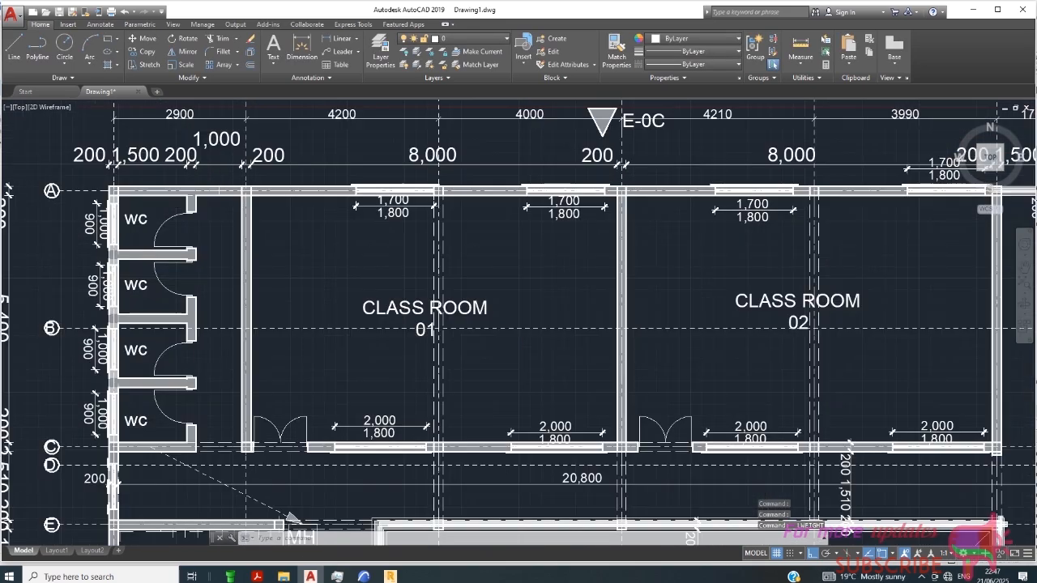
scroll(333, 212, down, 6)
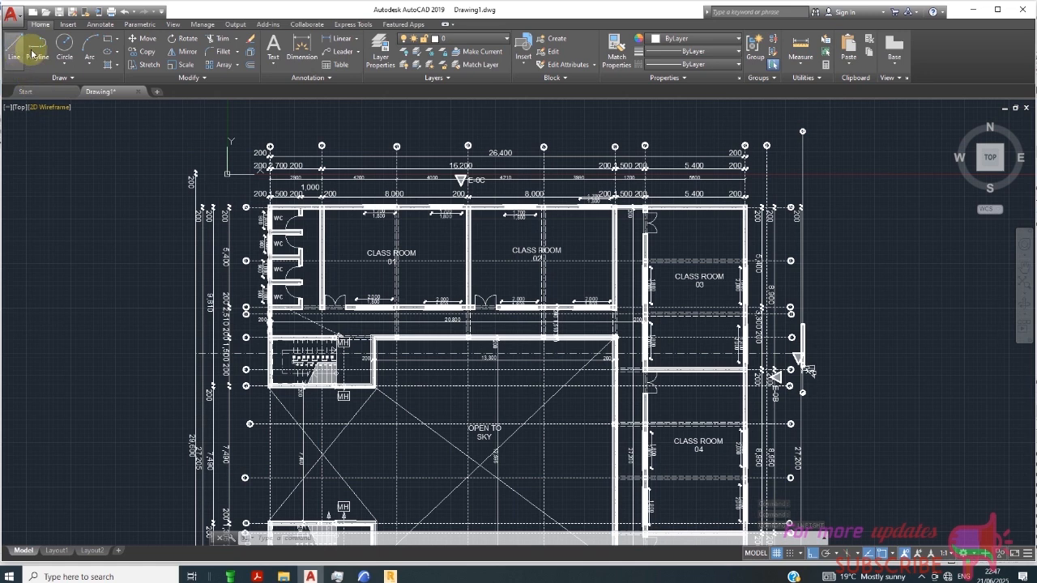
- Start a polyline and set the current object color to orange 205,105,40
click(37, 50)
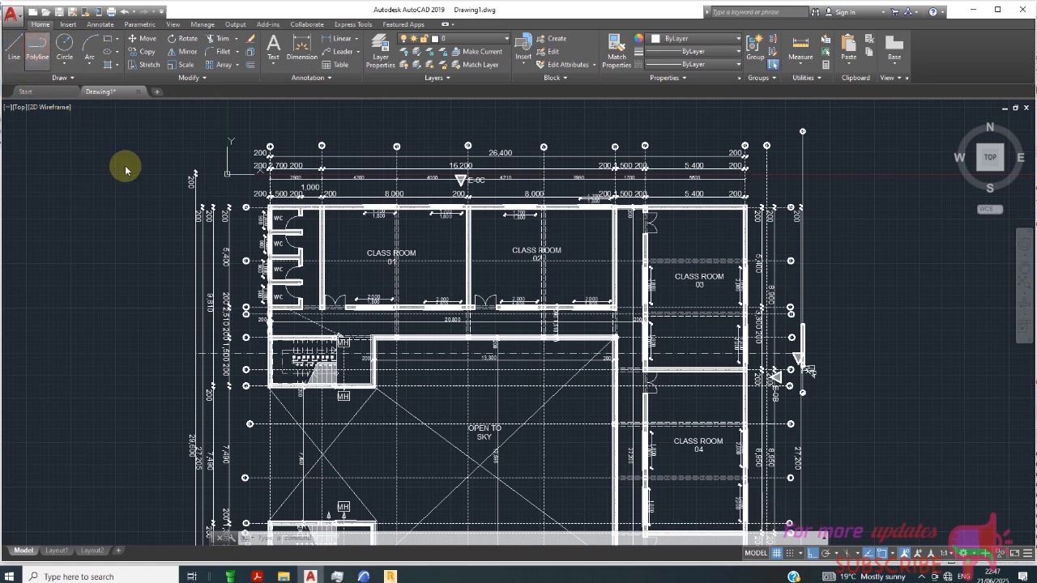
click(685, 40)
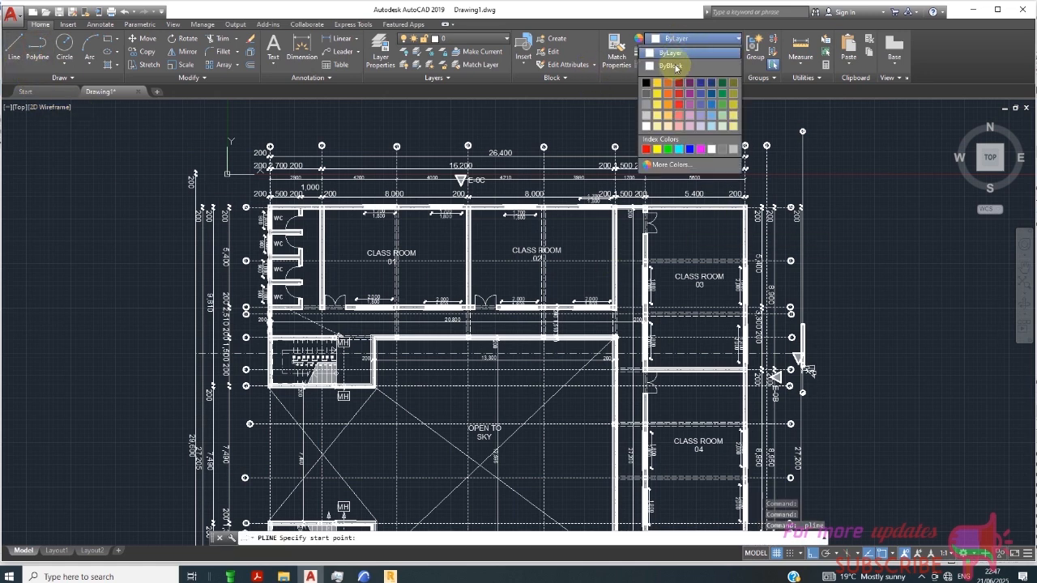
click(672, 83)
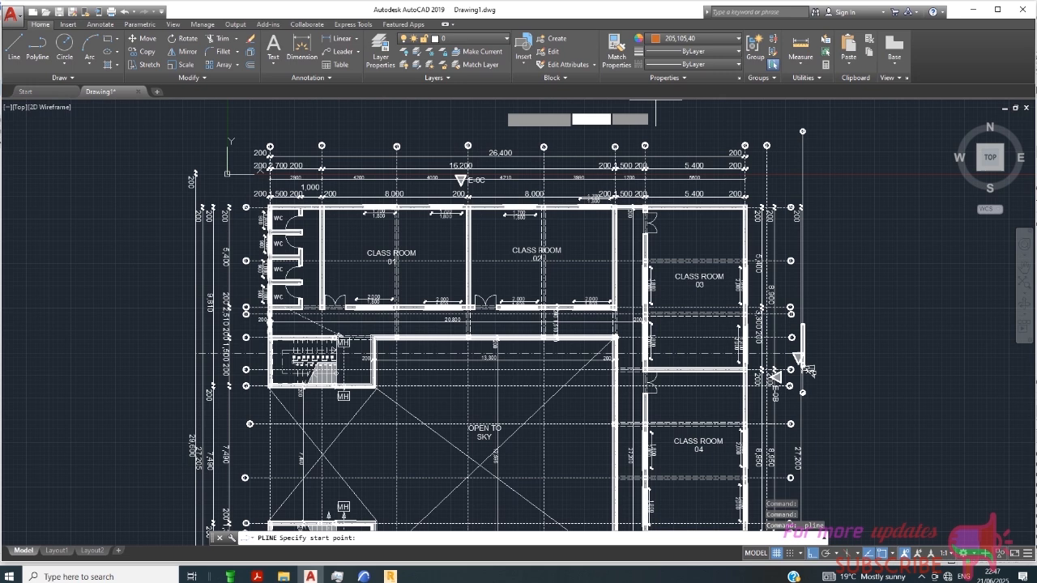
- Cancel the pending polyline and create a new layer named APOLYLINE in the layer properties
right_click(390, 55)
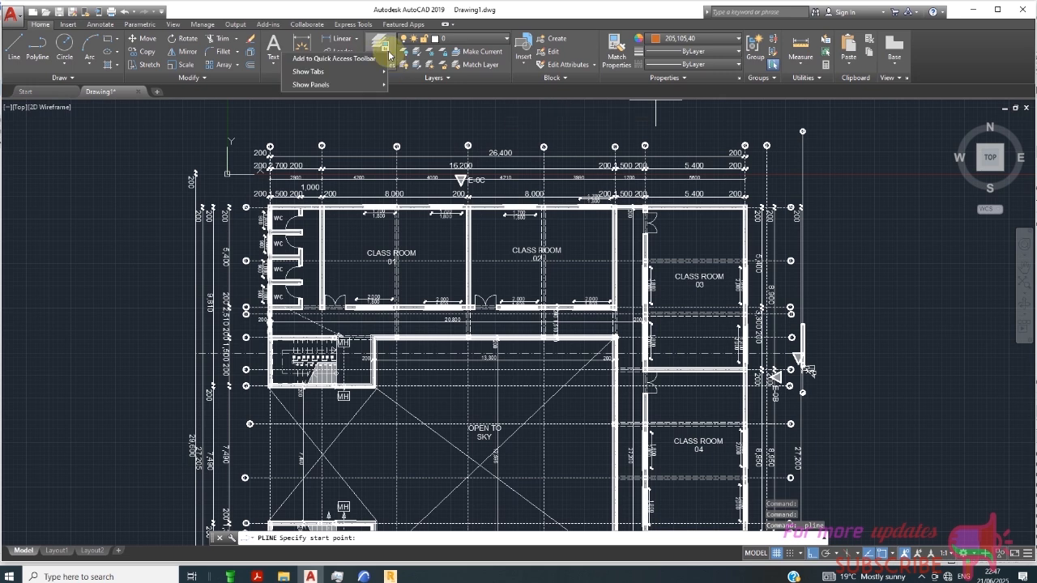
click(384, 45)
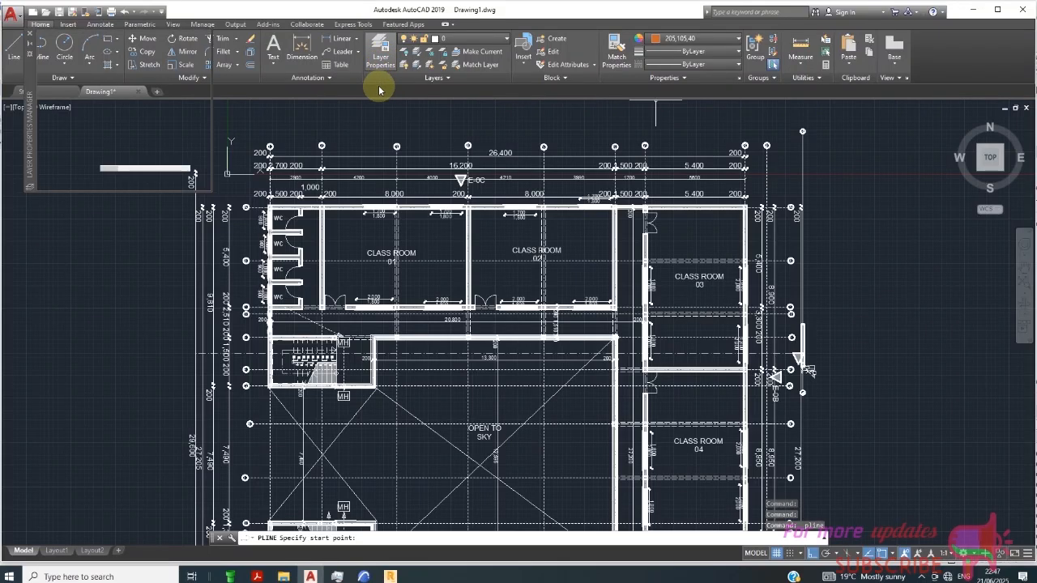
key(Escape)
click(382, 50)
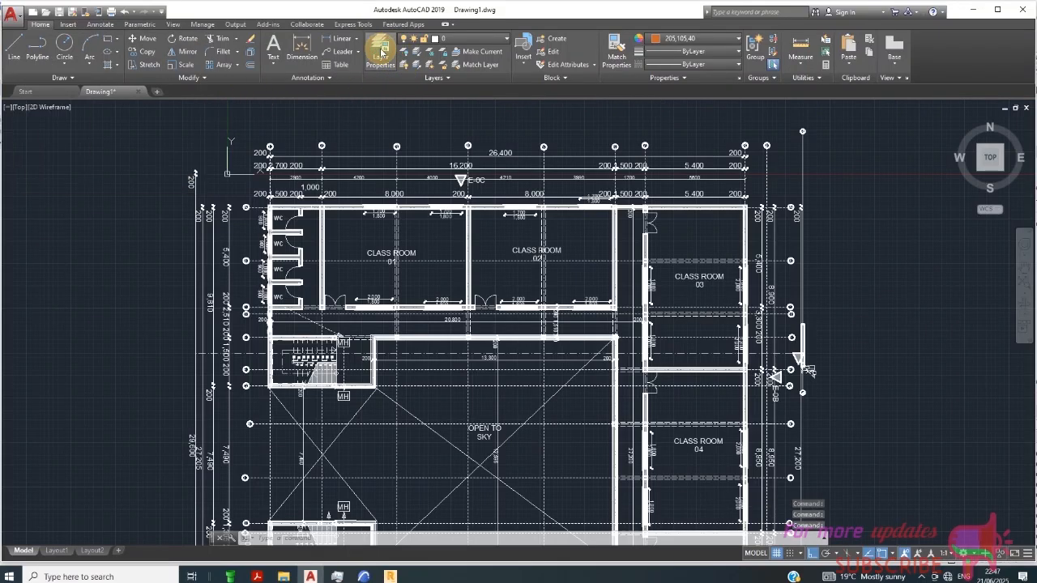
right_click(109, 85)
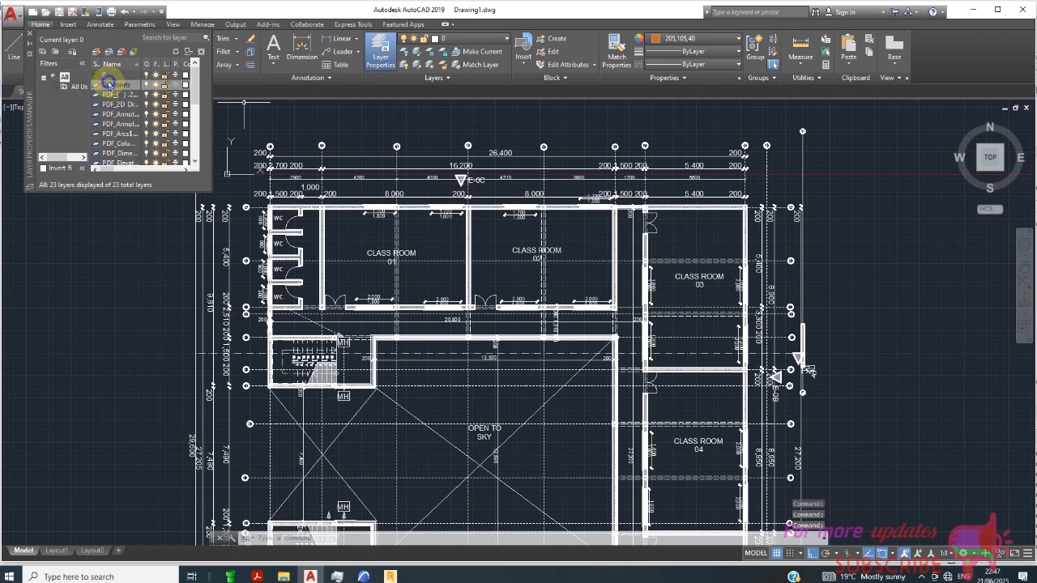
click(129, 128)
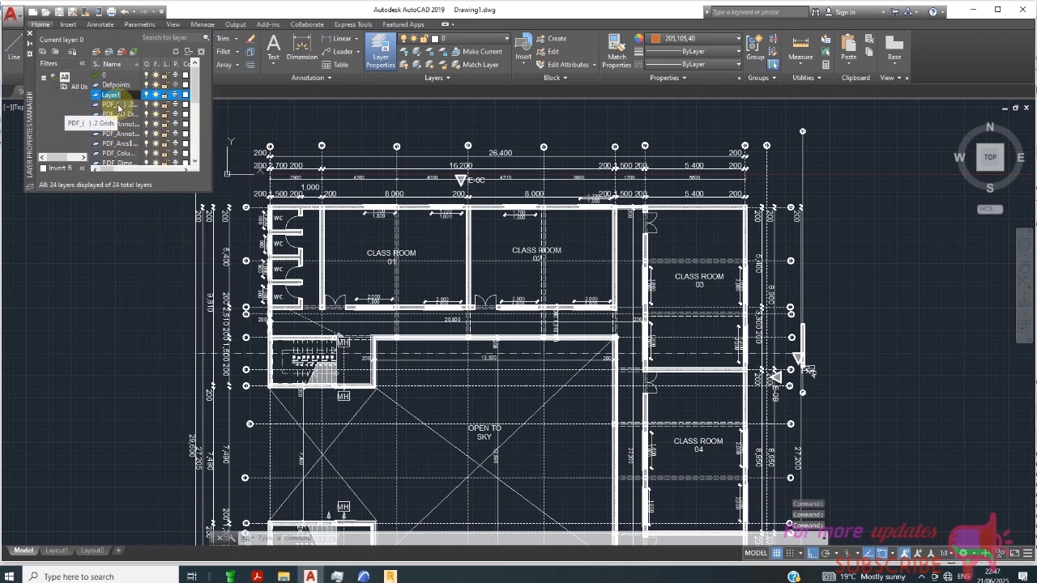
text(POLYLINE)
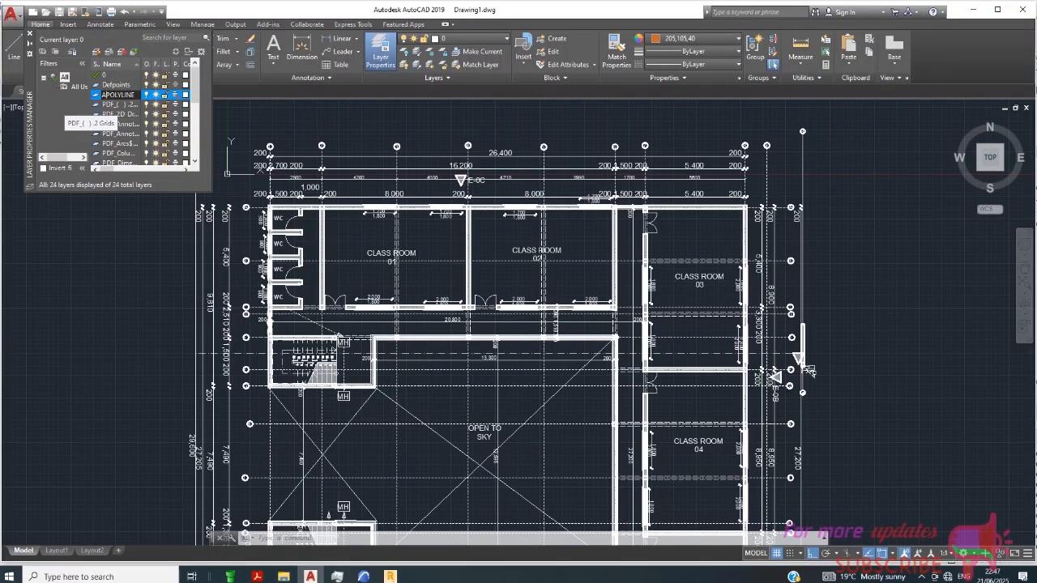
click(276, 126)
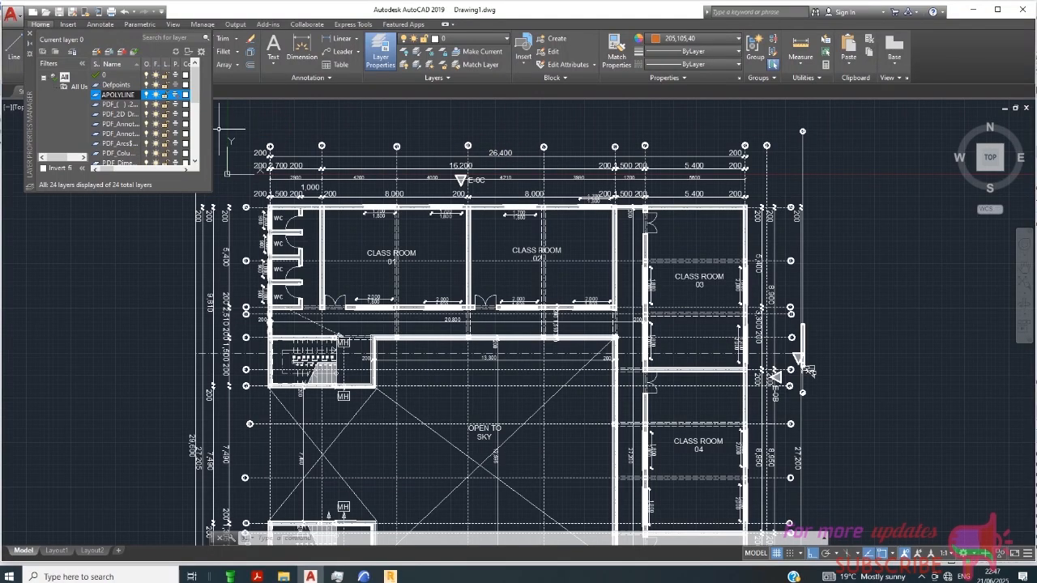
- Set the APOLYLINE layer's color to red and close the layer properties
click(185, 97)
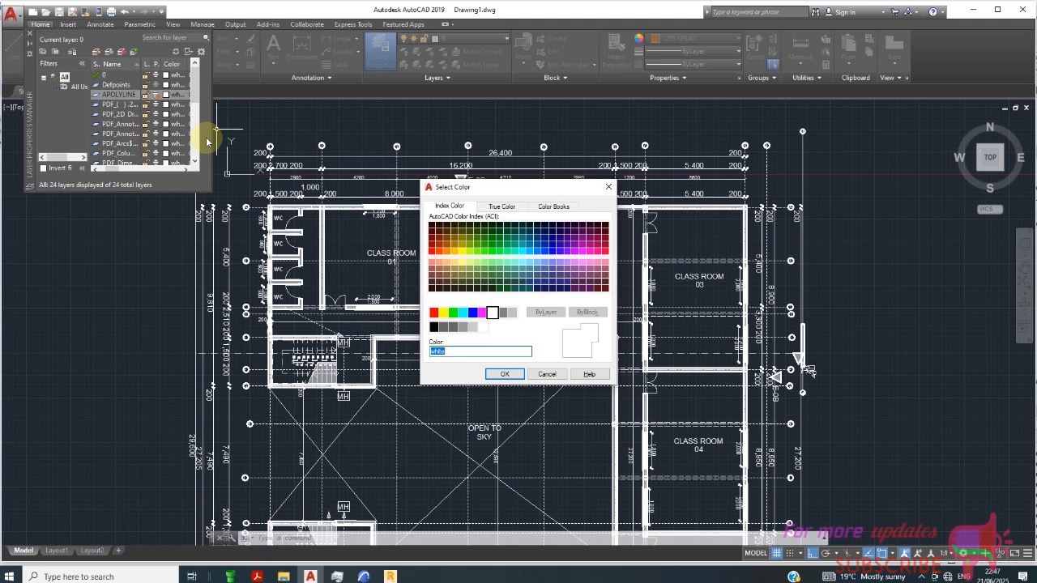
click(433, 312)
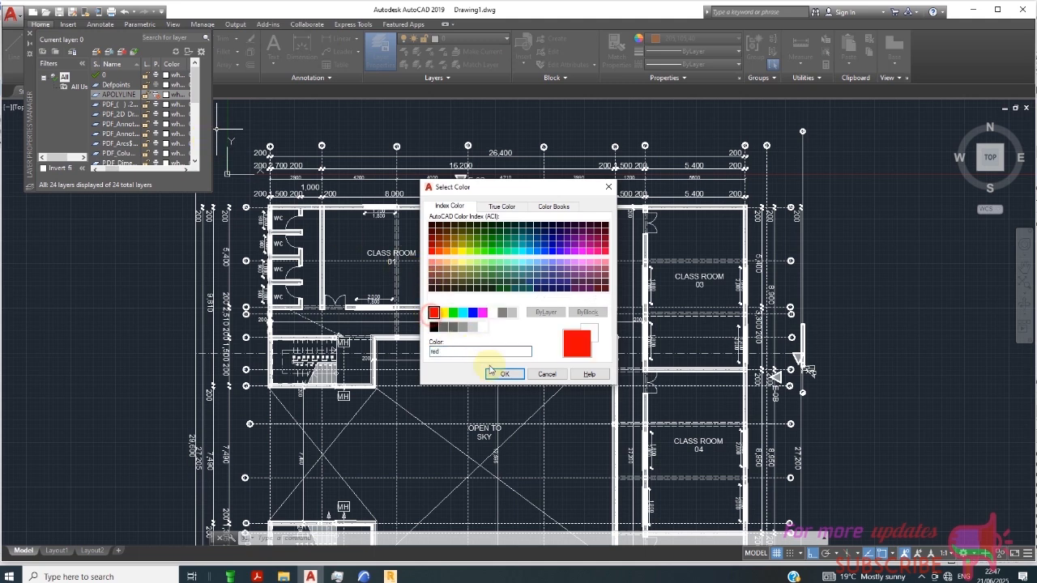
click(505, 374)
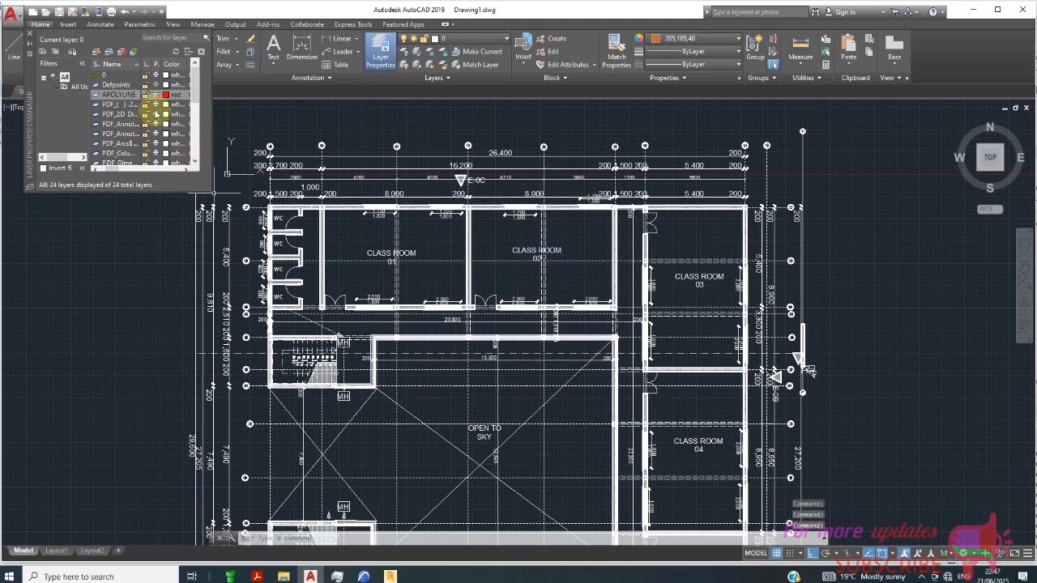
click(30, 34)
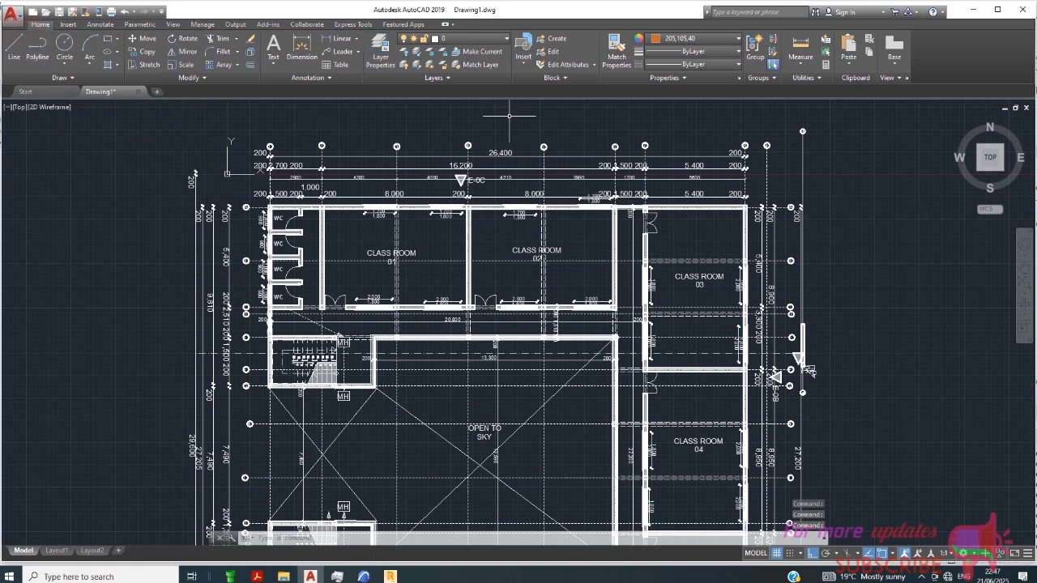
- Set the current object color to ByLayer and make APOLYLINE the current layer
click(697, 38)
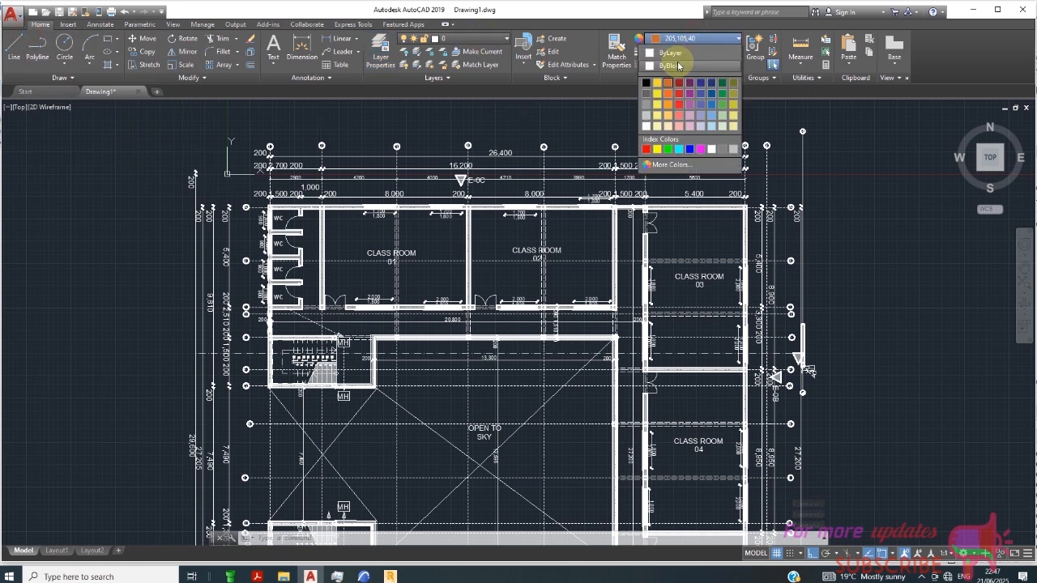
click(677, 53)
click(491, 38)
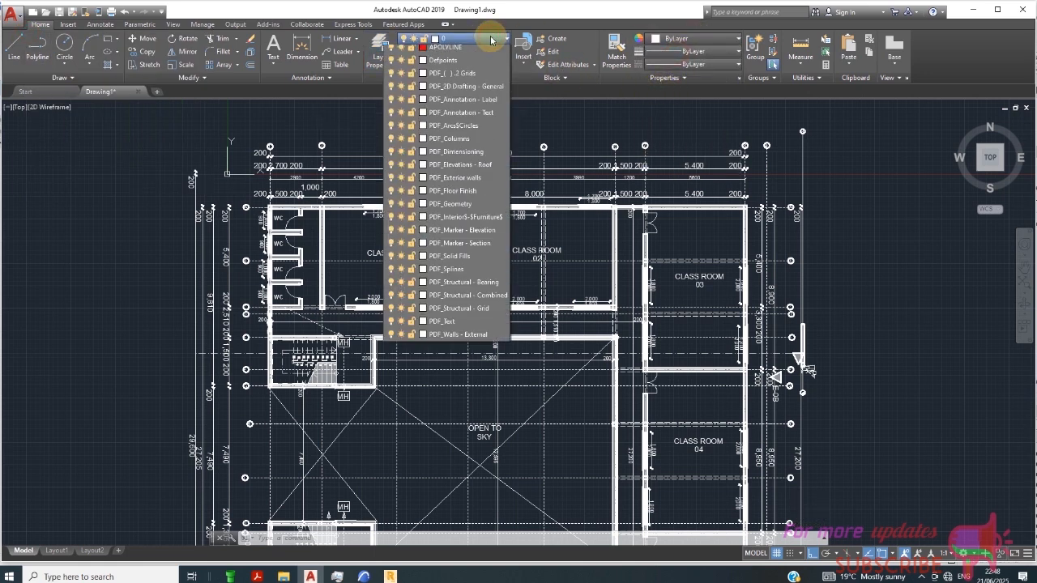
click(480, 64)
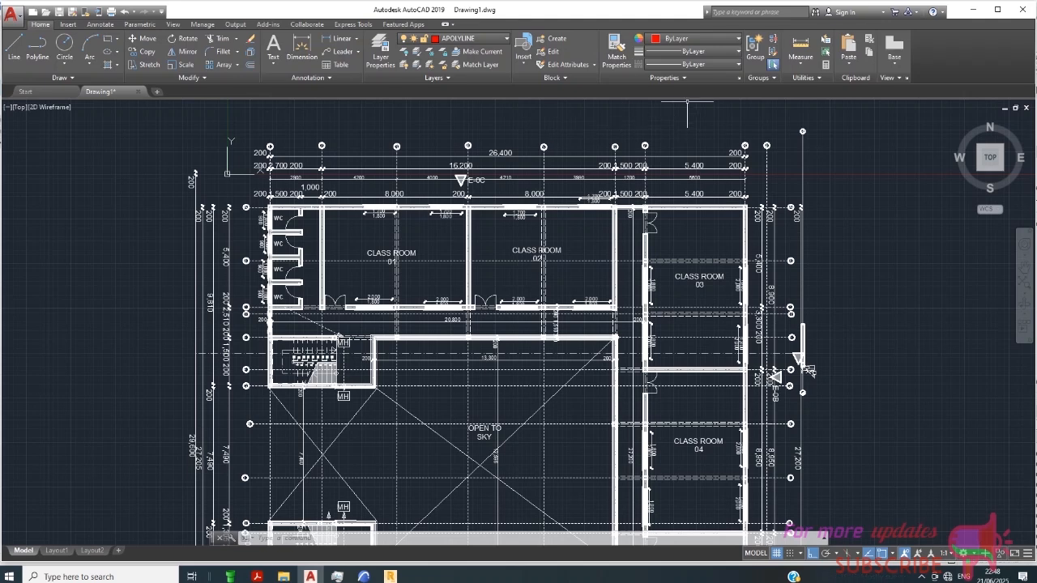
- Set the current object lineweight to 1.06 mm
click(689, 51)
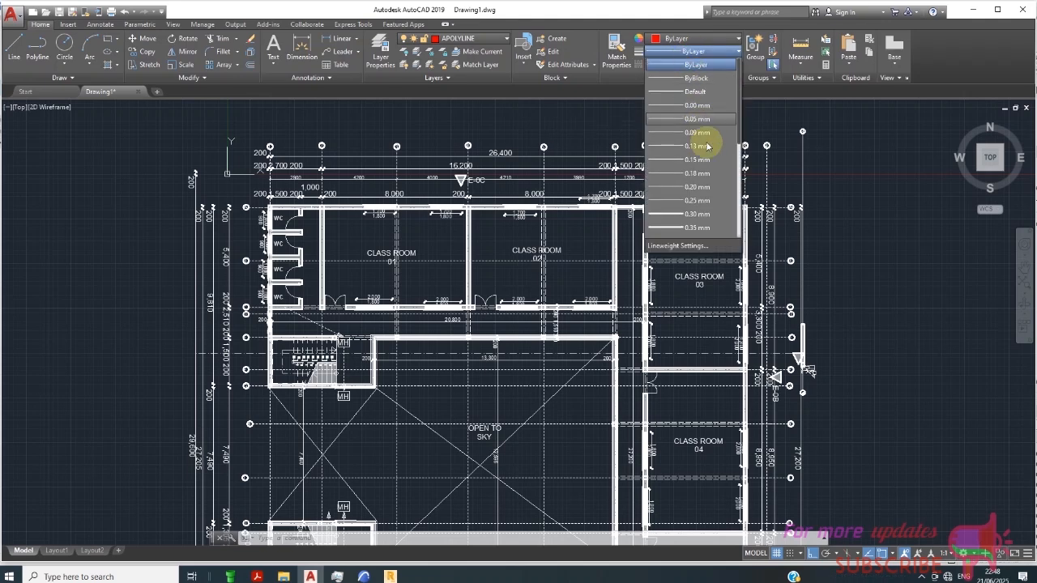
scroll(701, 183, down, 3)
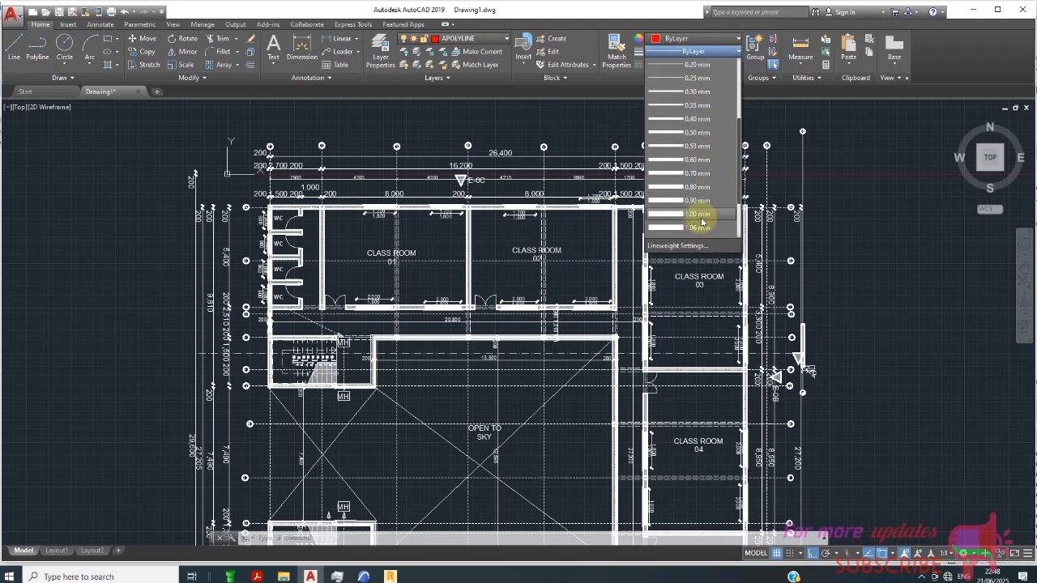
scroll(698, 231, down, 2)
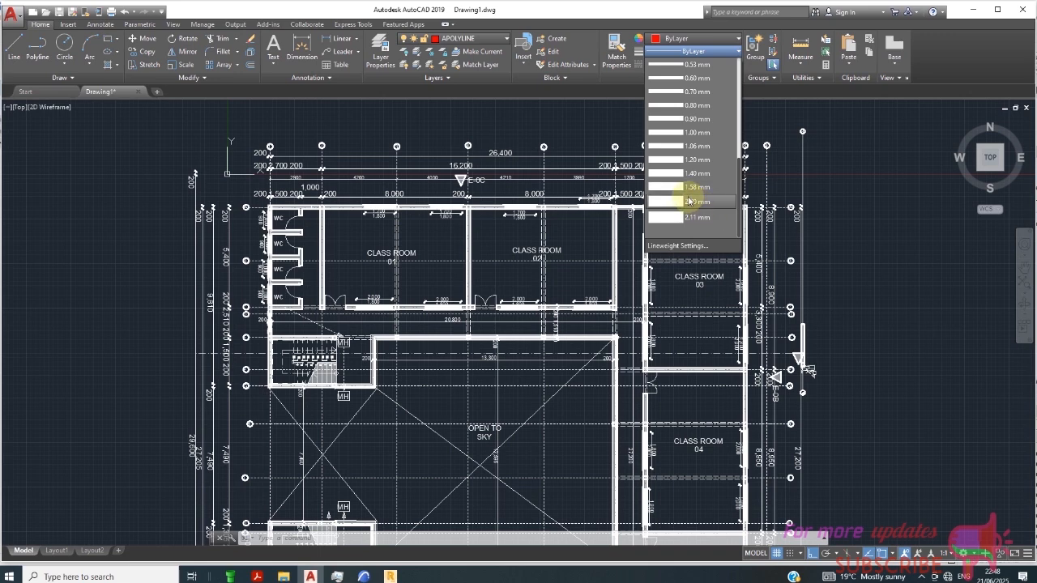
click(689, 202)
click(695, 52)
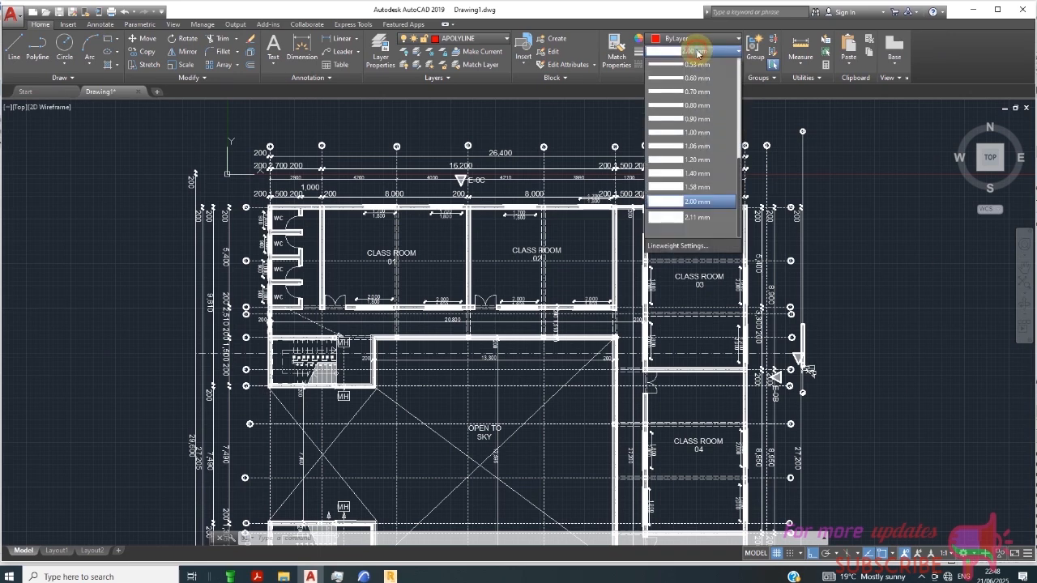
click(695, 145)
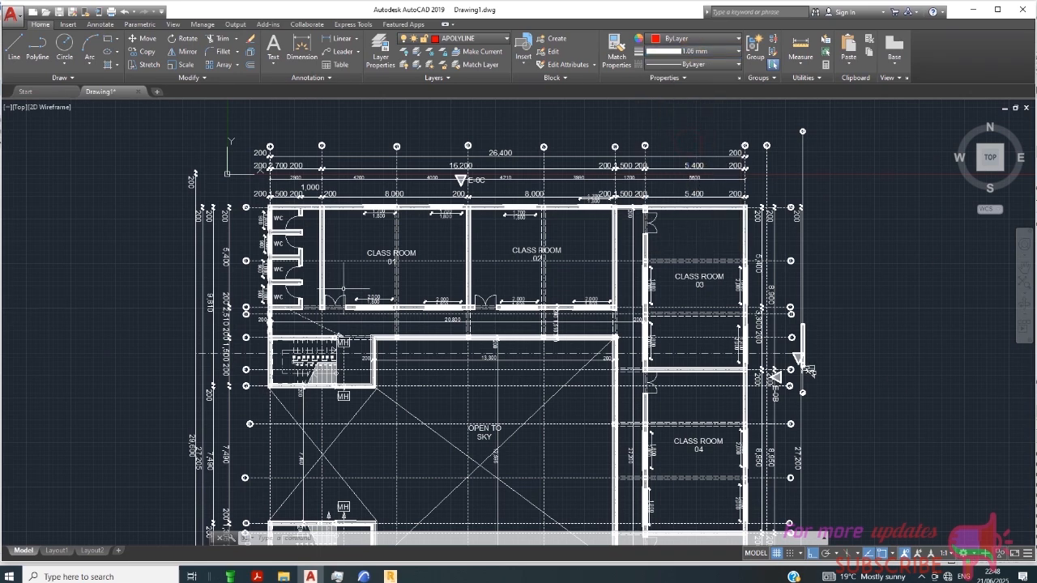
- Start a polyline at the upper stair block's lower-left outer corner and run it horizontally along grid G to the block's lower-right corner
scroll(267, 235, up, 4)
scroll(259, 235, down, 2)
scroll(242, 233, down, 2)
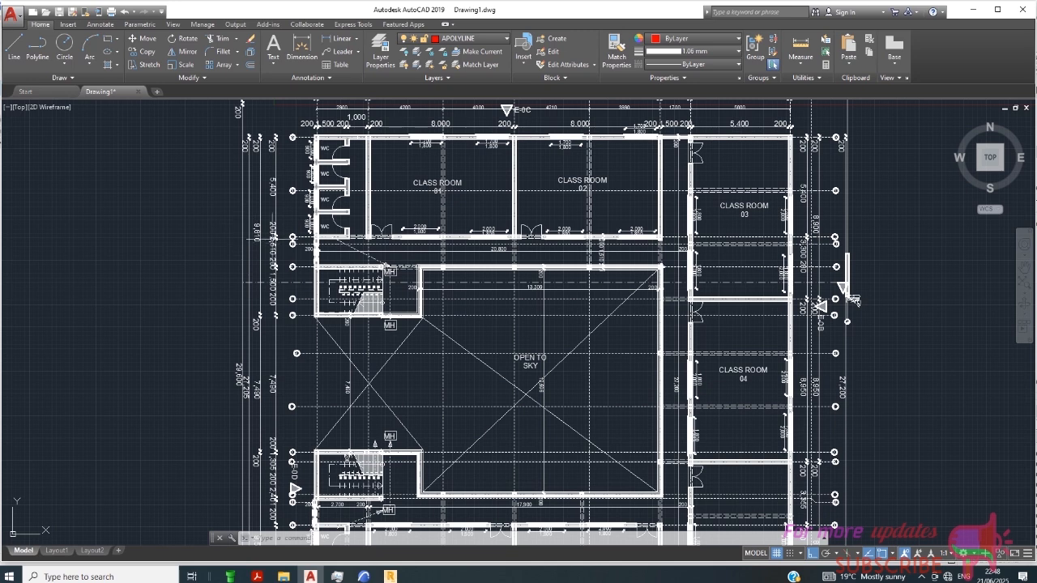
click(37, 47)
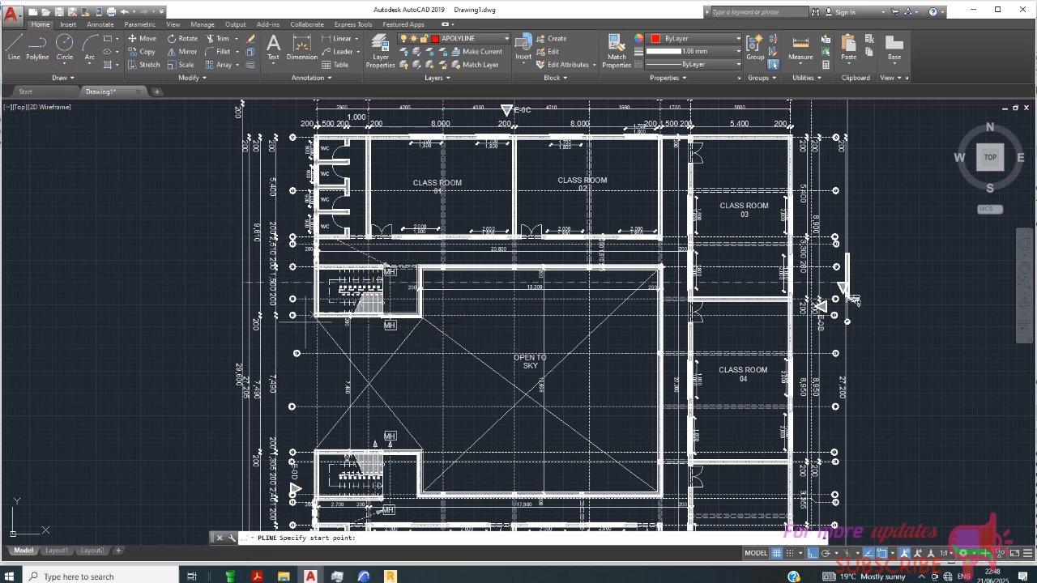
scroll(345, 301, up, 2)
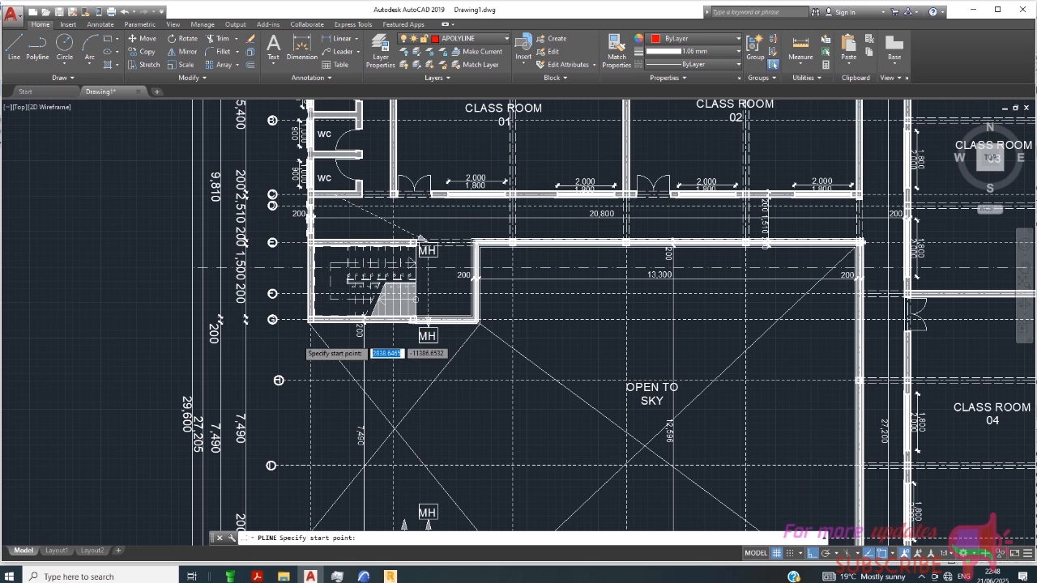
scroll(283, 345, up, 5)
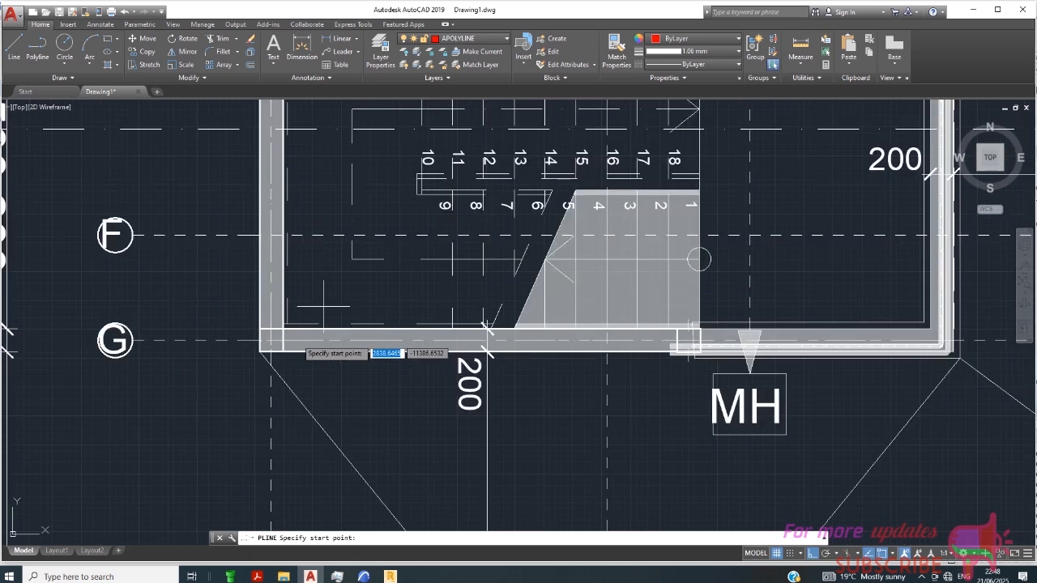
click(259, 352)
scroll(186, 310, down, 5)
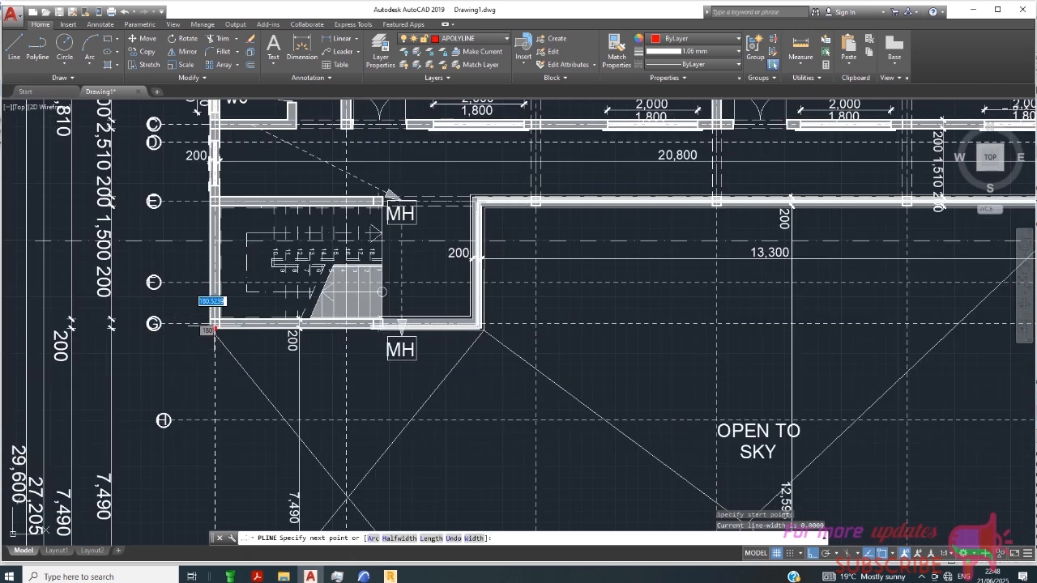
scroll(523, 329, up, 5)
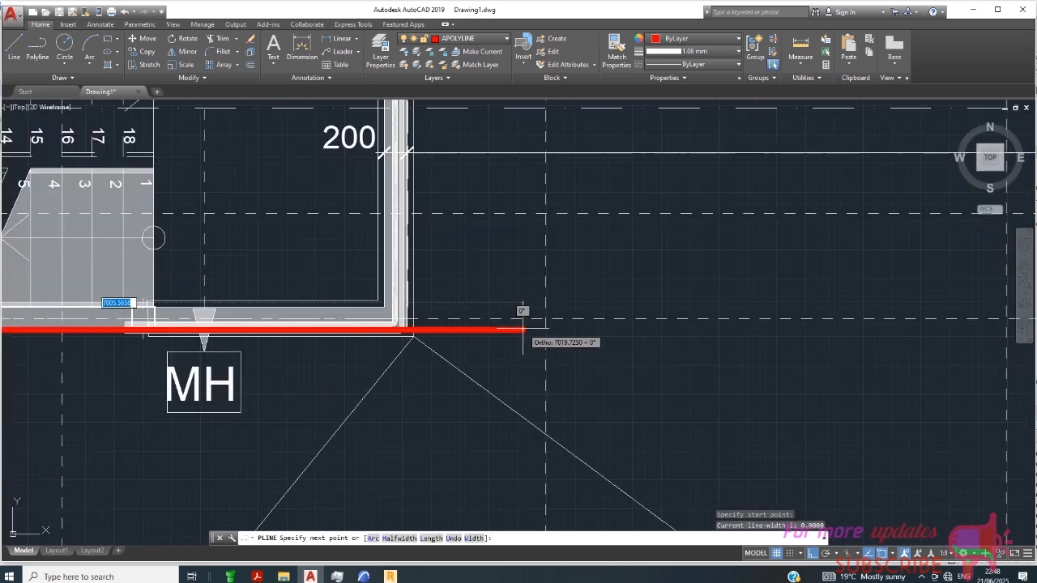
click(413, 330)
- Continue the polyline up the stair block's right wall and along the upper edge of the OPEN TO SKY area to its right corner
scroll(414, 256, down, 4)
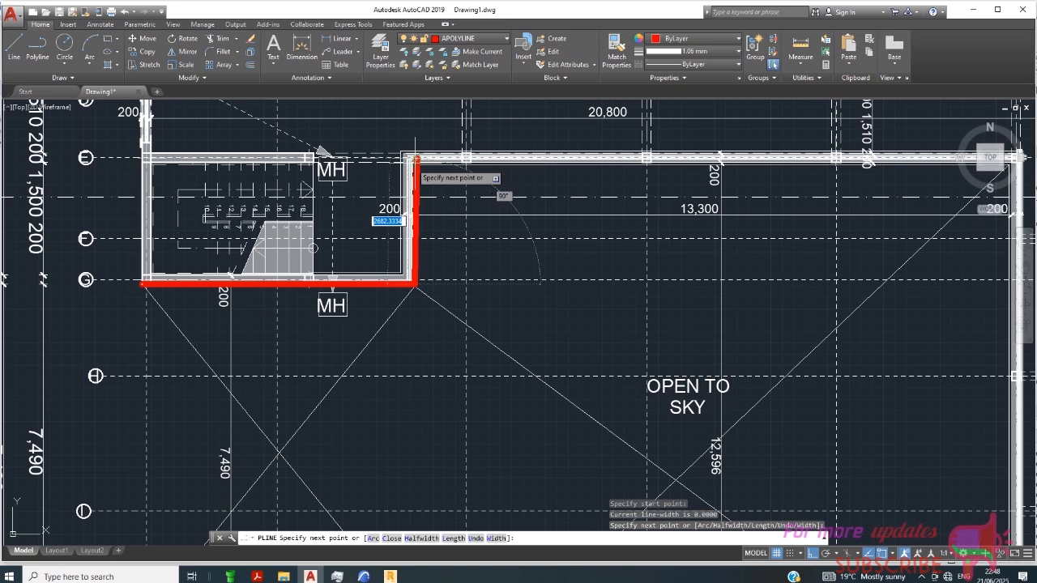
scroll(416, 160, up, 2)
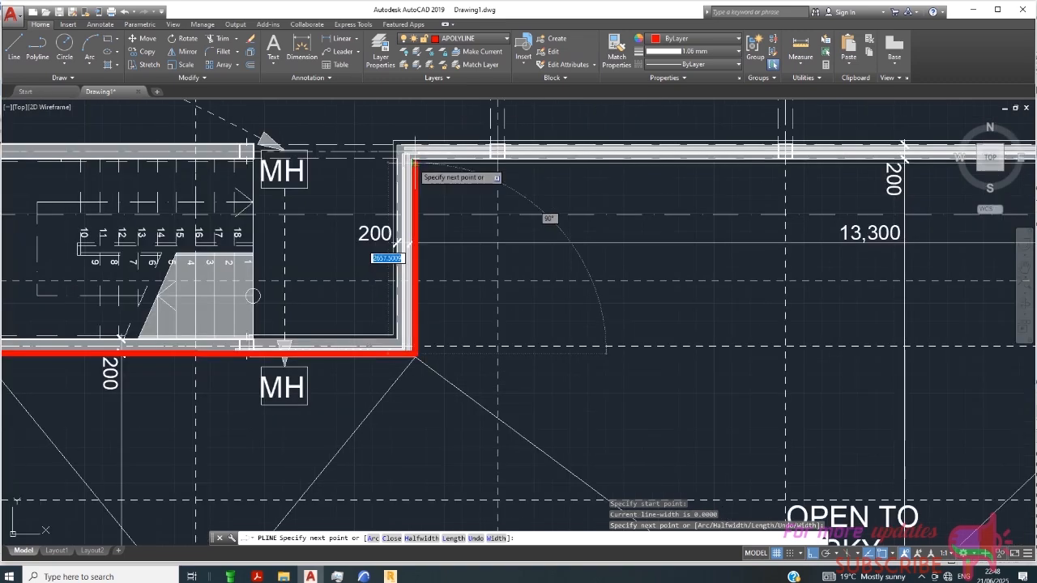
click(414, 162)
scroll(282, 267, down, 4)
scroll(279, 242, down, 4)
scroll(556, 276, up, 5)
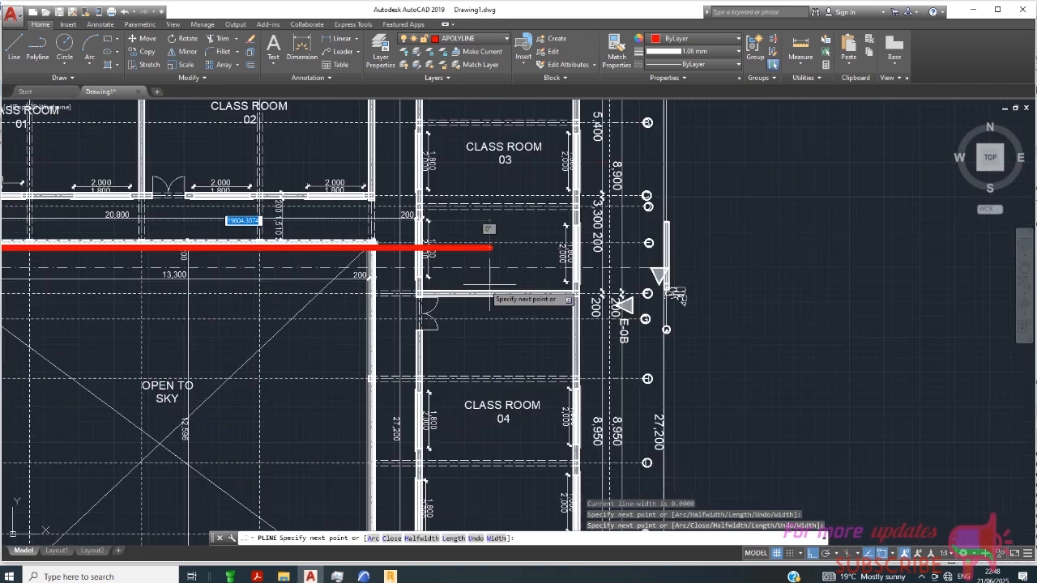
scroll(267, 242, up, 3)
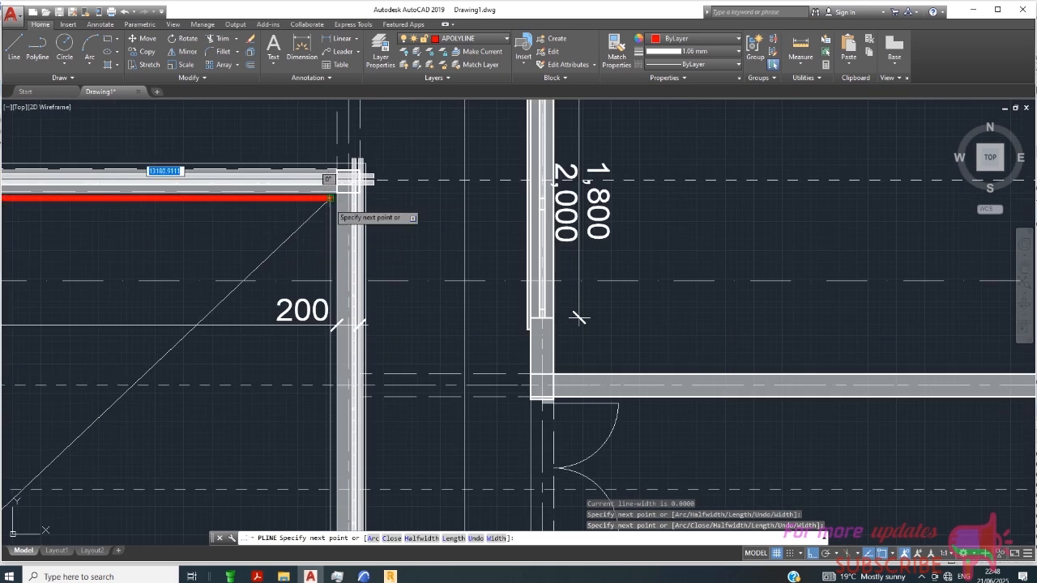
click(330, 198)
- Run the polyline down to the wall between Class Rooms 03 and 04, and along that wall's centerline to the outer wall face
scroll(340, 215, down, 3)
scroll(333, 316, up, 2)
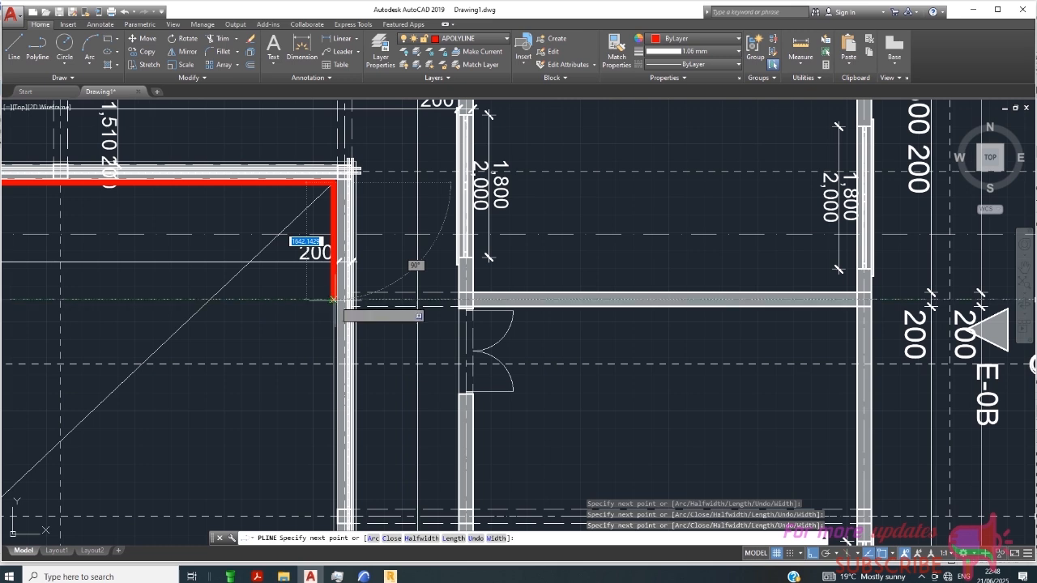
click(337, 302)
scroll(900, 295, up, 5)
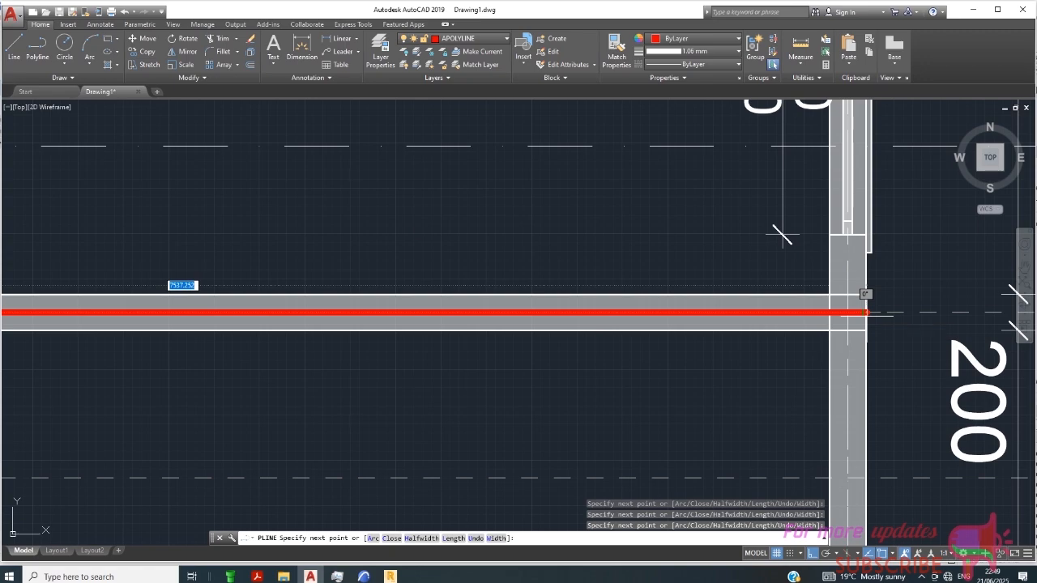
click(864, 311)
- Continue the polyline up the outer wall to the building's top-right corner and along the top wall to the outer corner at the WCs
scroll(867, 320, down, 6)
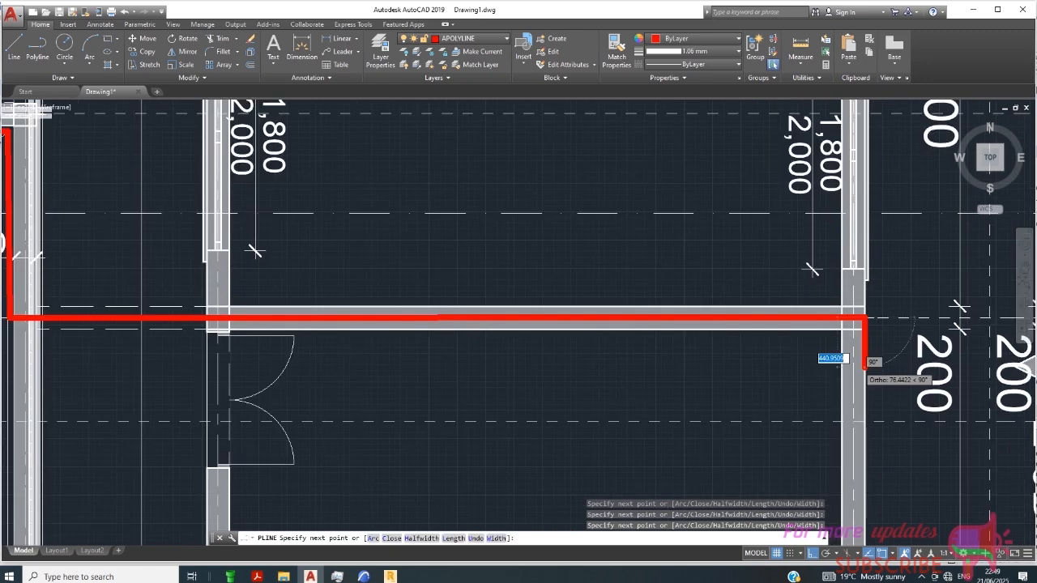
scroll(875, 379, down, 2)
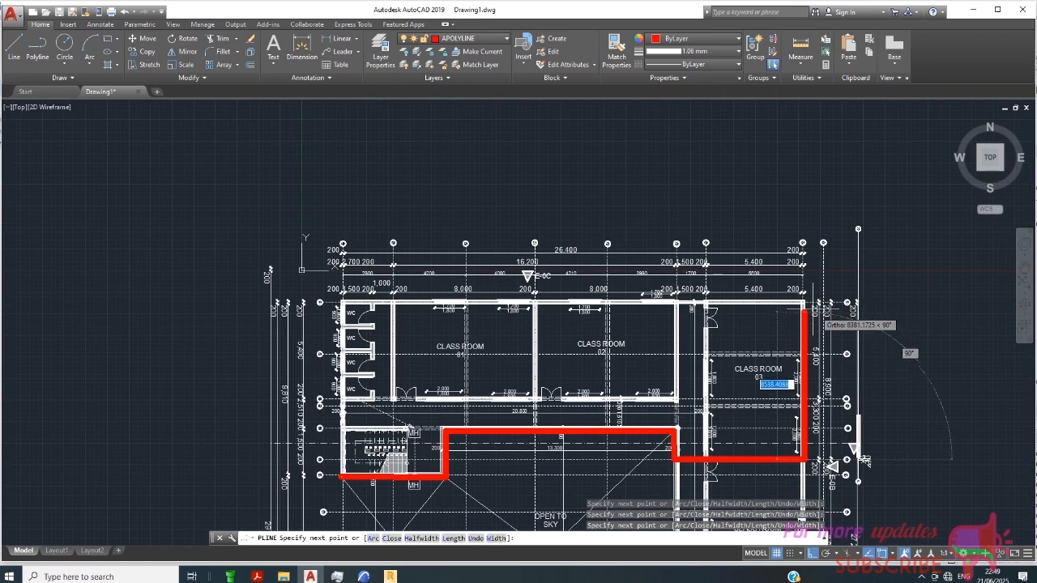
scroll(810, 308, up, 5)
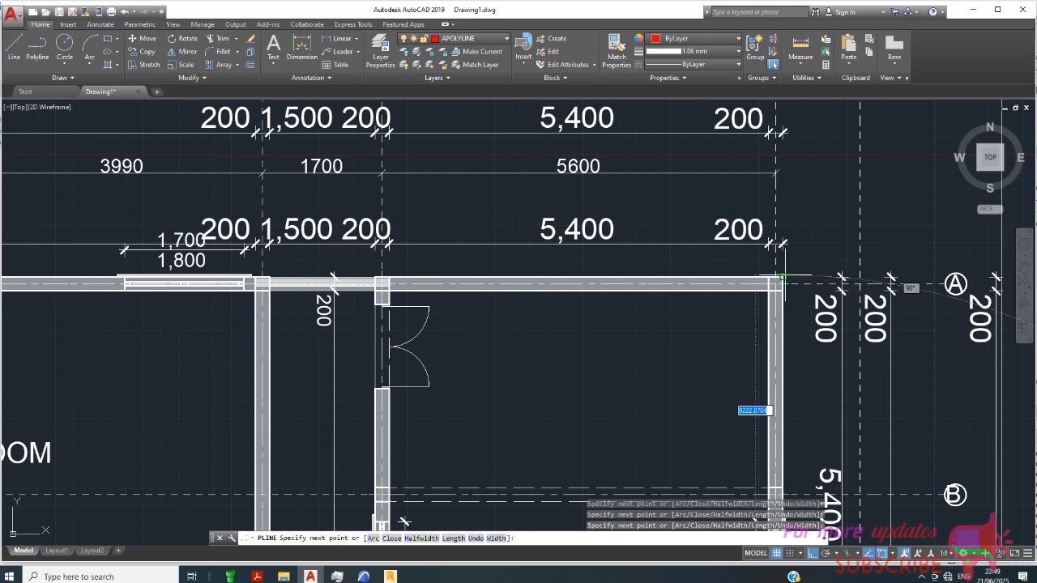
scroll(944, 284, down, 4)
scroll(871, 291, down, 2)
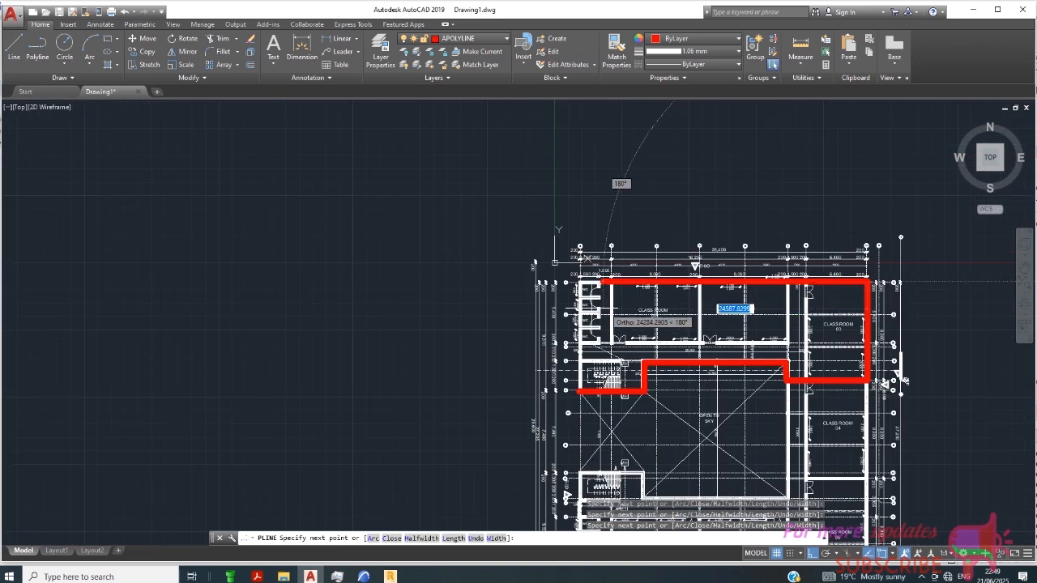
scroll(591, 267, up, 4)
scroll(603, 243, up, 2)
scroll(607, 227, up, 2)
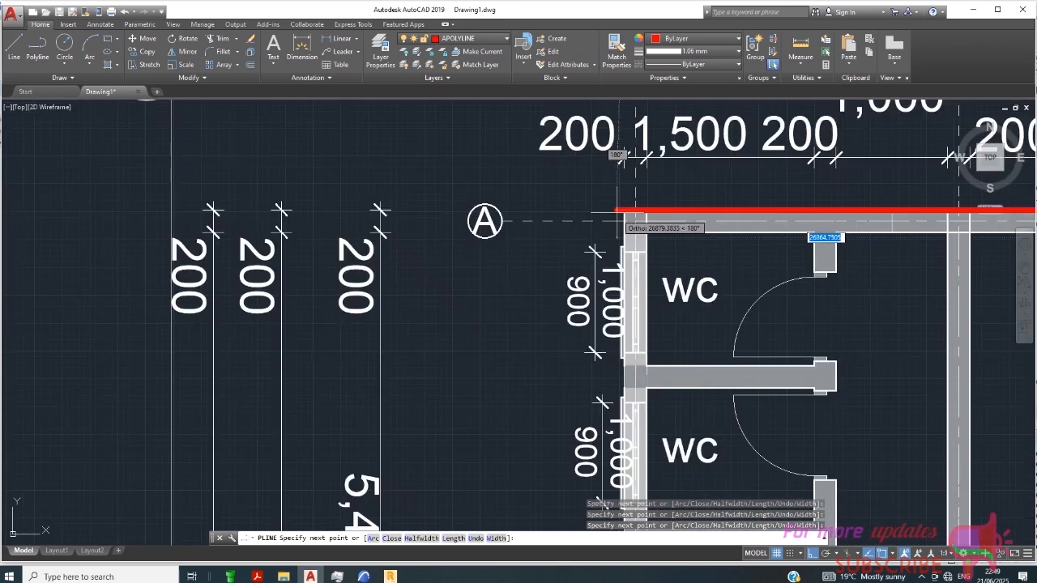
click(624, 213)
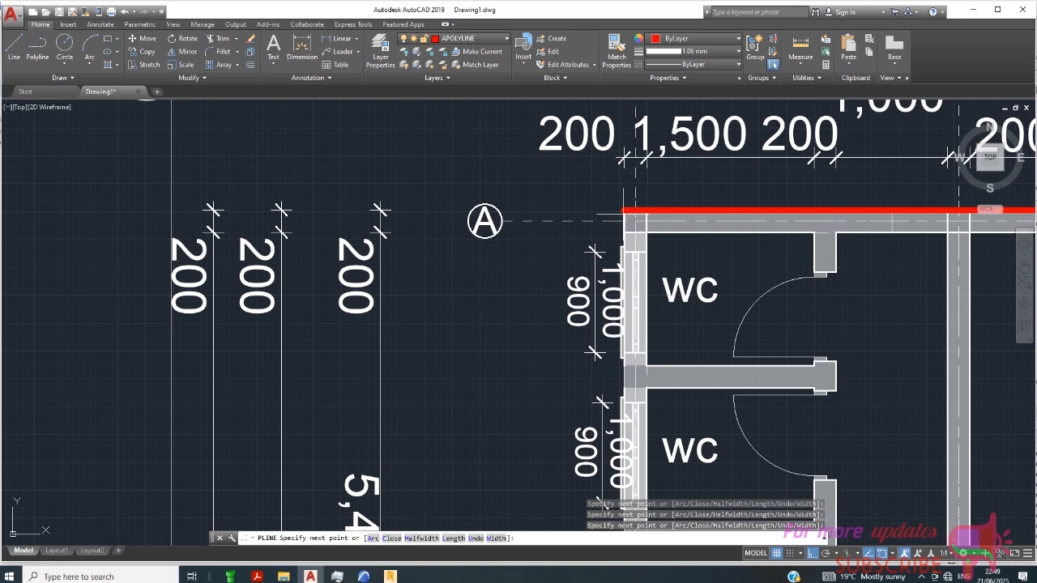
- Bring the polyline down the left outer wall to its start point at the stair block and finish it
scroll(626, 243, down, 6)
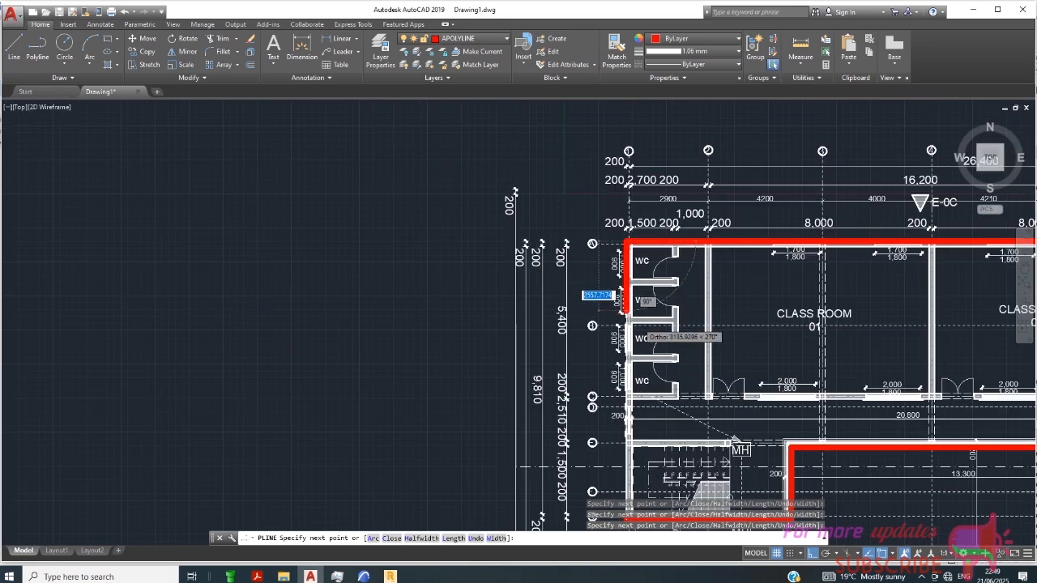
scroll(624, 316, down, 6)
scroll(587, 357, up, 6)
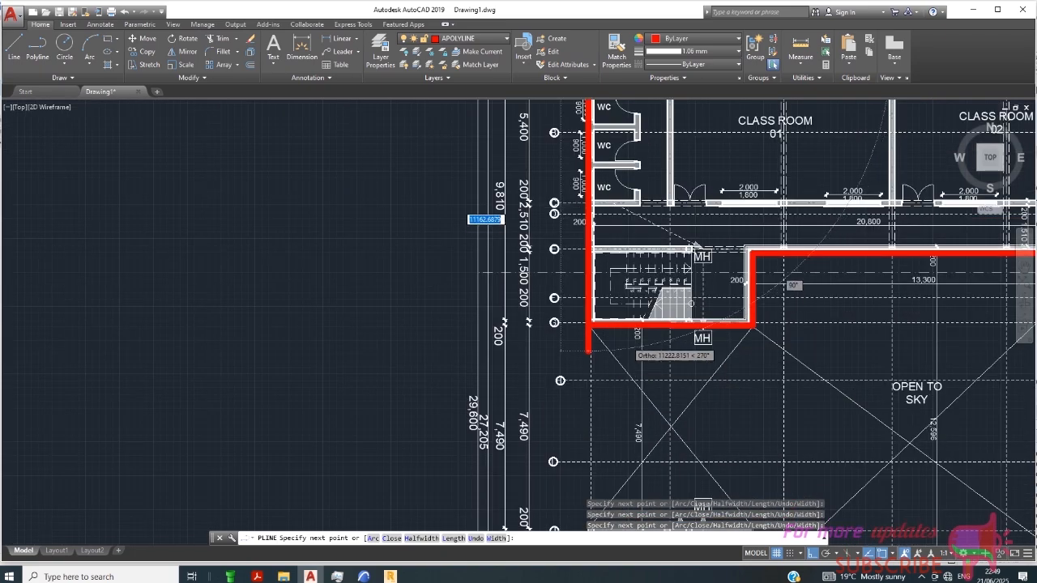
scroll(636, 352, up, 4)
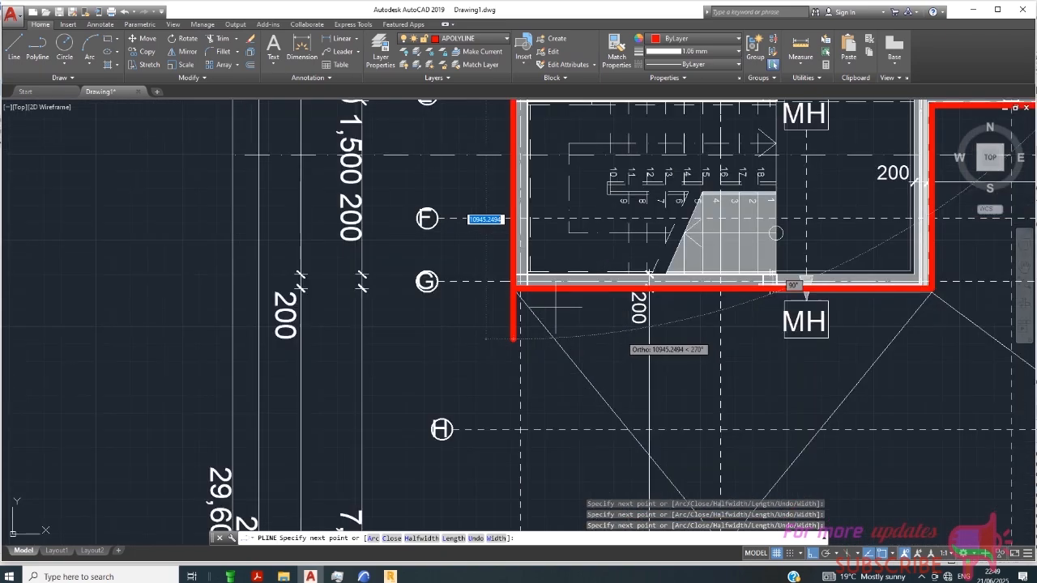
click(520, 293)
right_click(520, 328)
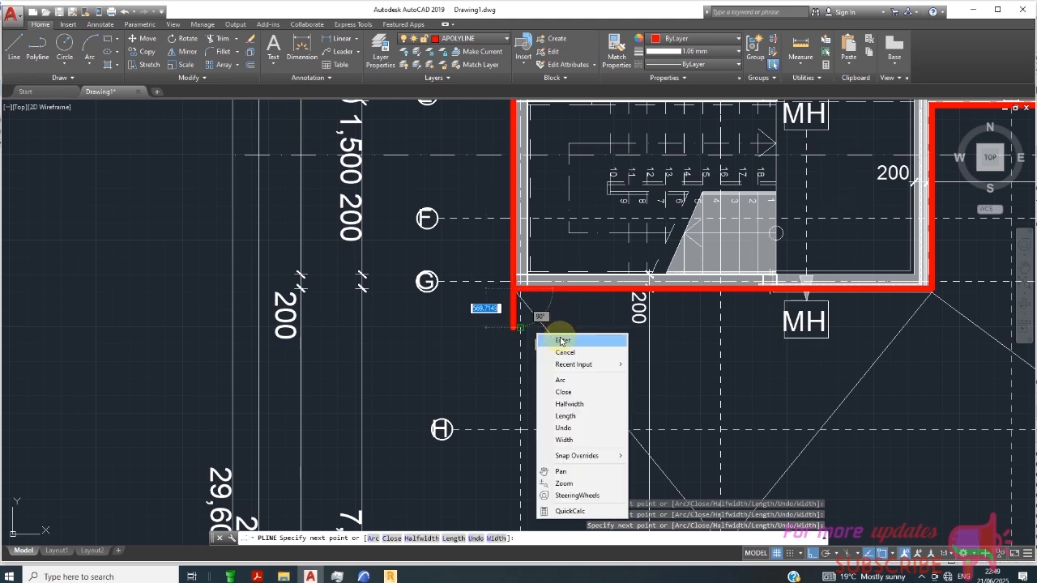
click(541, 336)
scroll(278, 227, down, 6)
scroll(278, 227, down, 4)
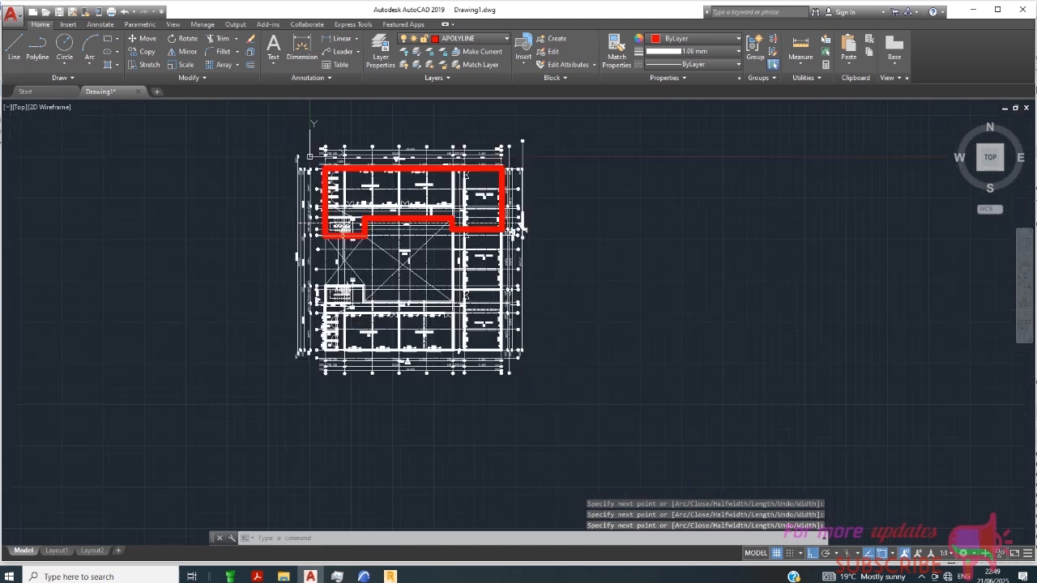
scroll(457, 197, up, 4)
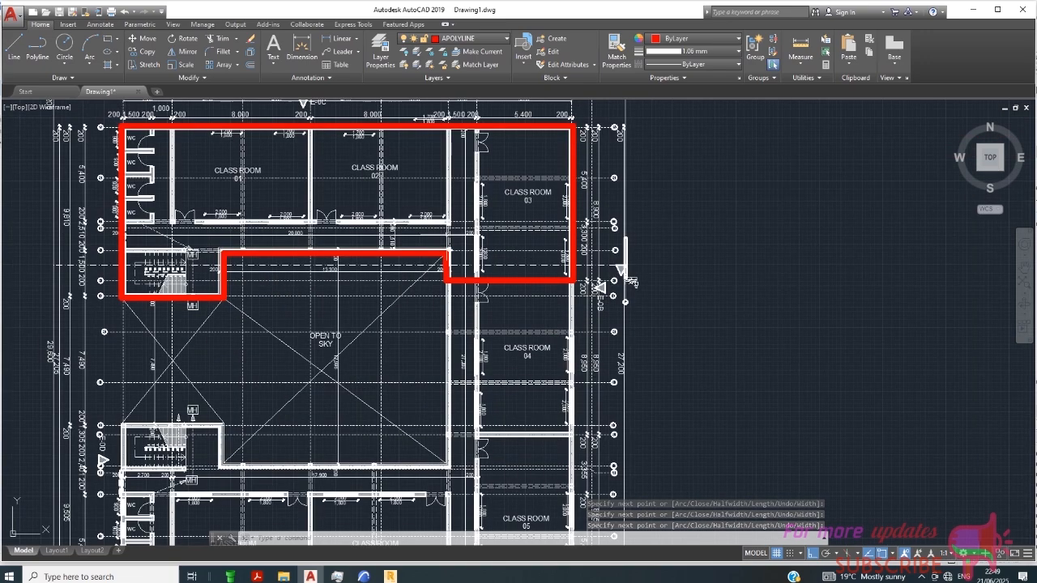
scroll(608, 264, down, 2)
scroll(584, 244, up, 2)
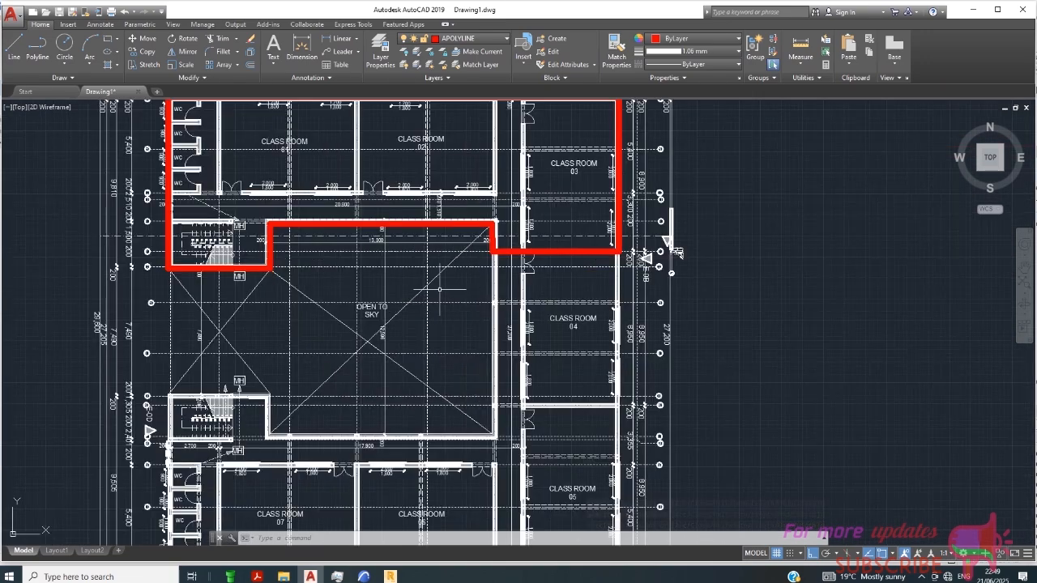
scroll(551, 233, down, 2)
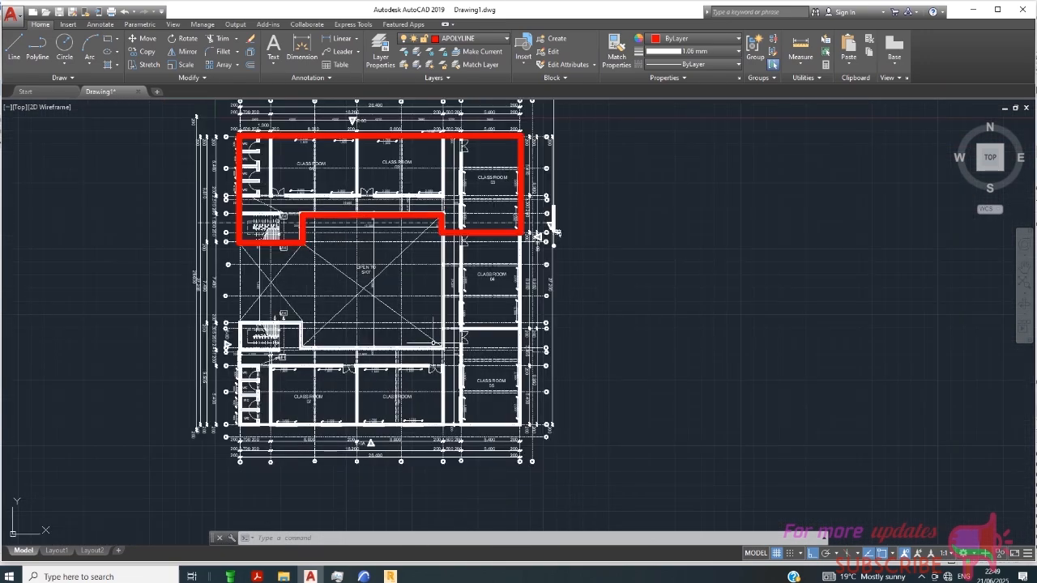
click(36, 58)
scroll(286, 279, up, 2)
scroll(476, 297, down, 2)
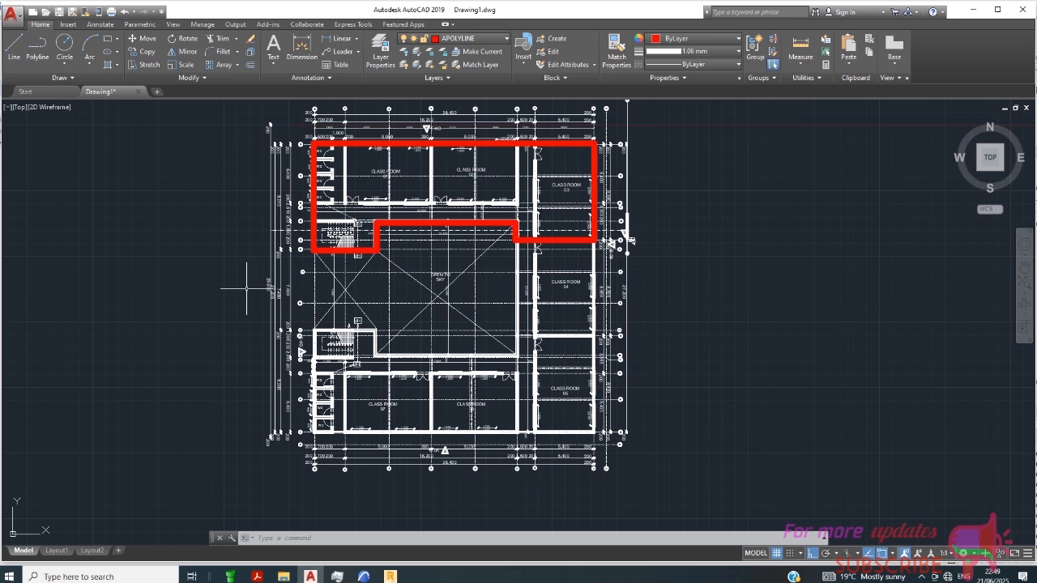
middle_drag(246, 282, 247, 274)
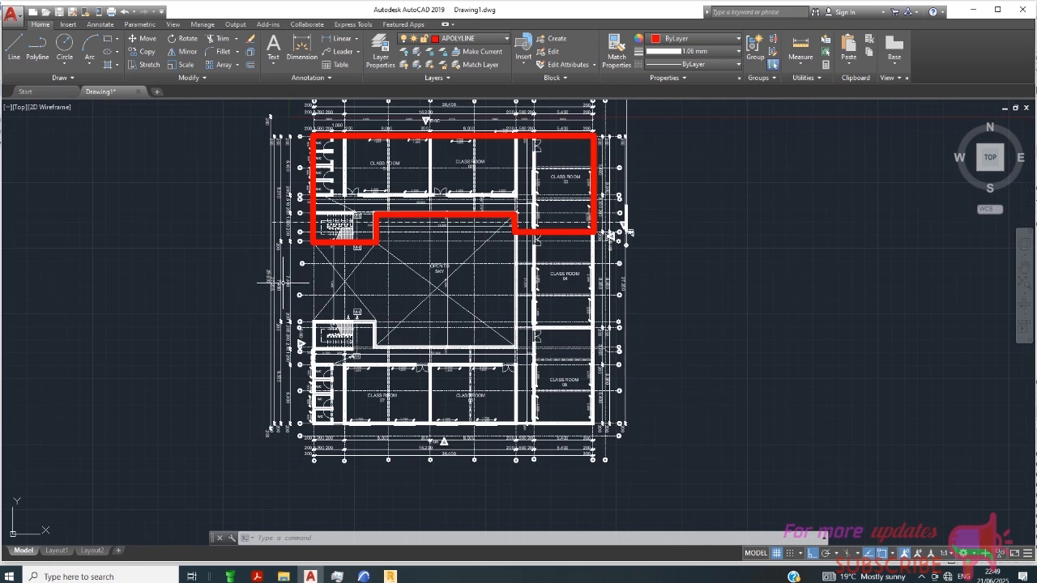
scroll(272, 280, up, 2)
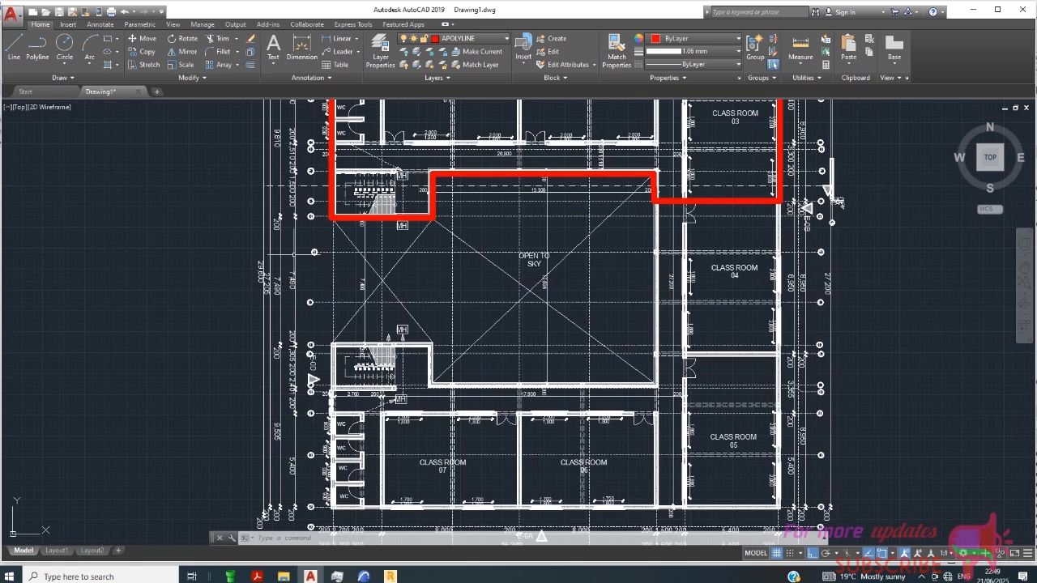
click(295, 272)
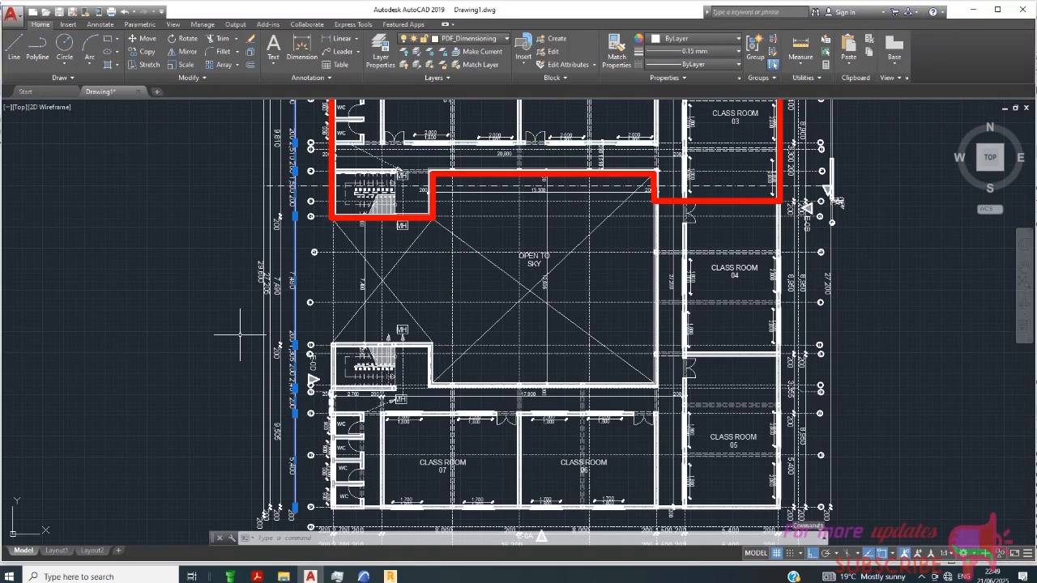
scroll(241, 335, down, 2)
scroll(344, 202, up, 2)
scroll(247, 170, up, 5)
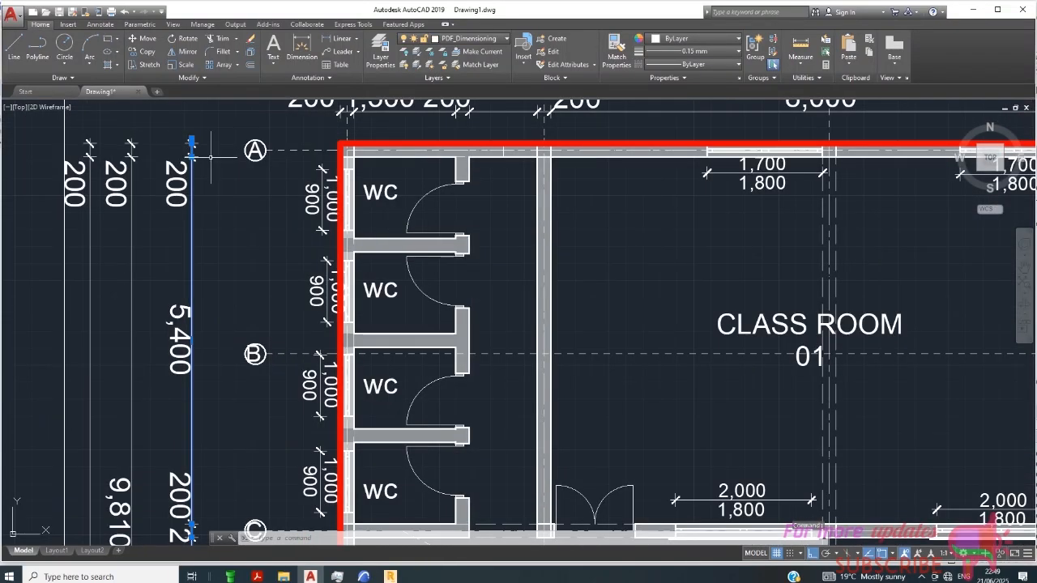
scroll(248, 174, down, 5)
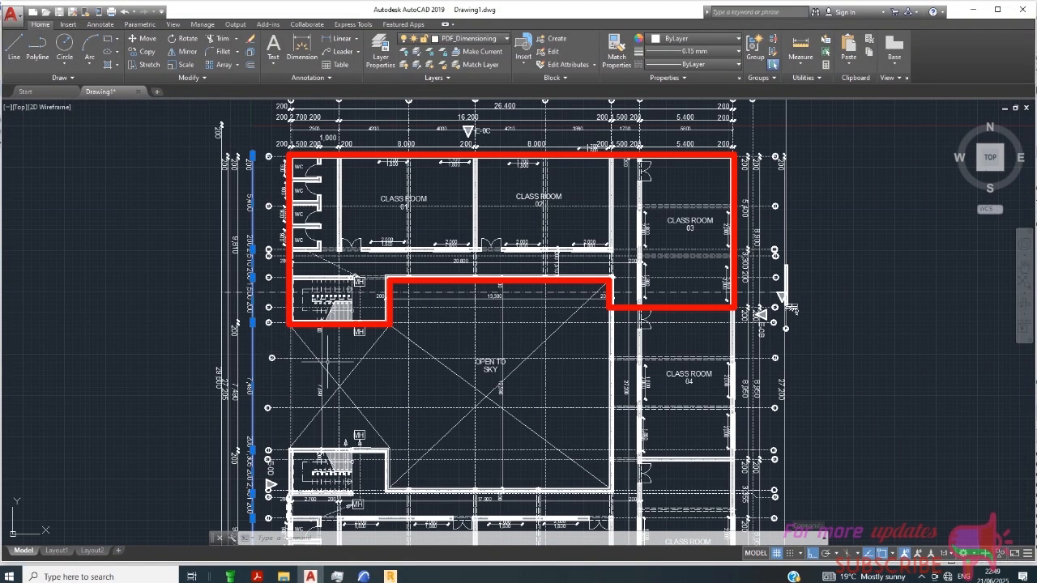
key(Escape)
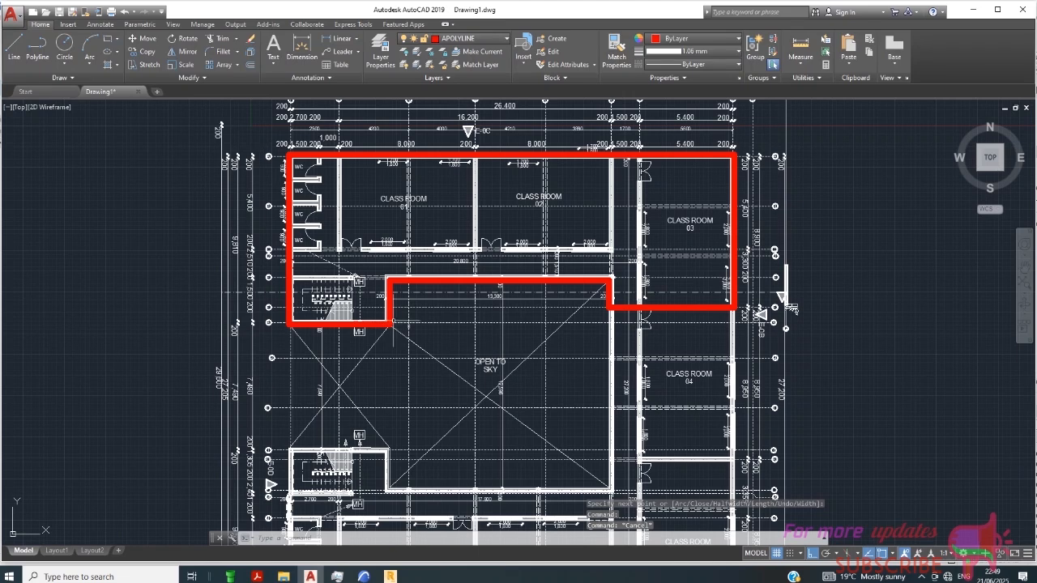
- Mirror the upper block's red outline about a horizontal line through the midpoint of the 7,490 dimension, keeping the source object
click(389, 318)
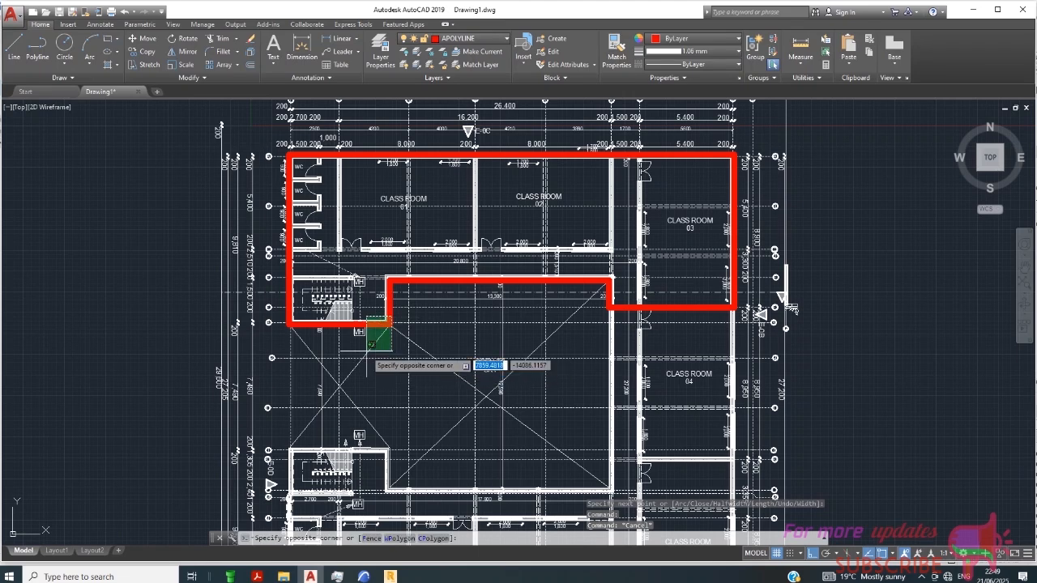
scroll(389, 321, up, 4)
key(Escape)
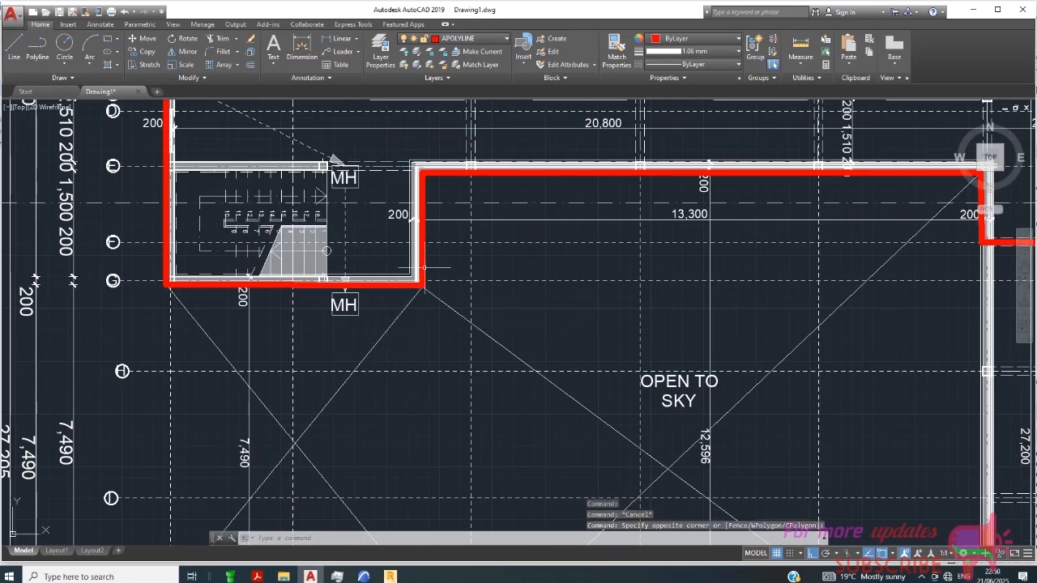
click(422, 284)
scroll(251, 245, down, 4)
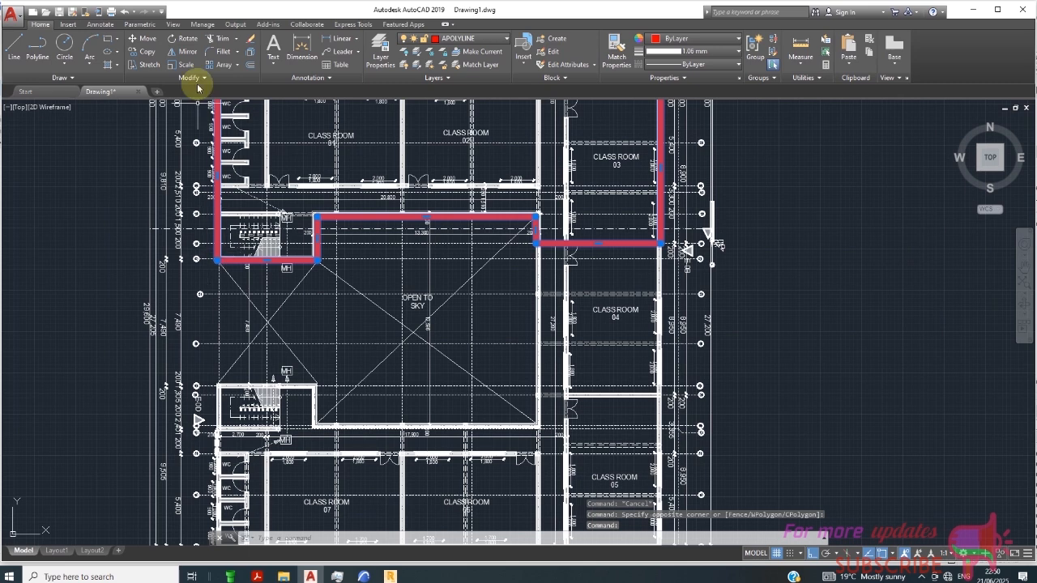
click(188, 52)
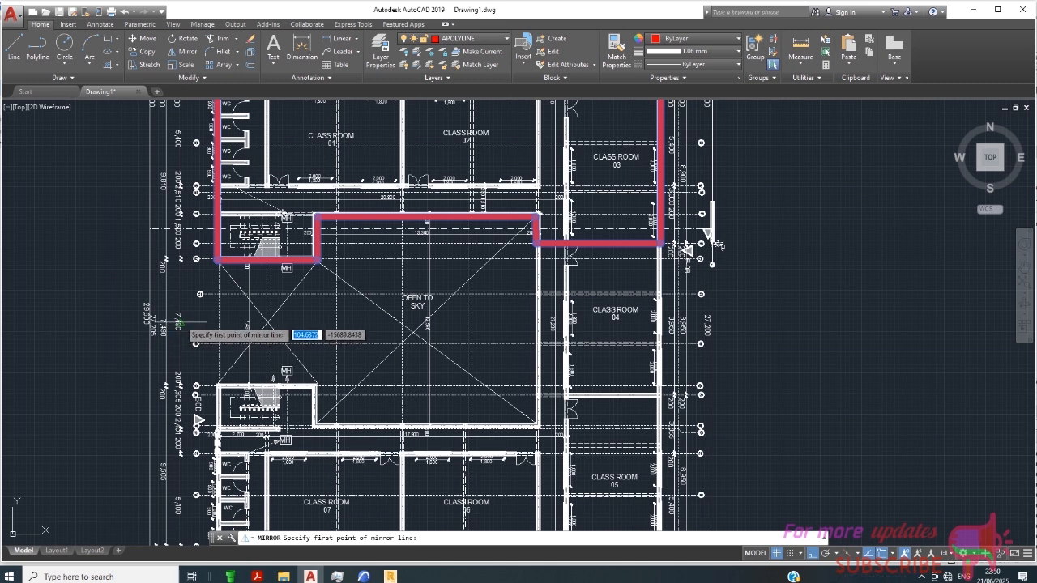
click(180, 322)
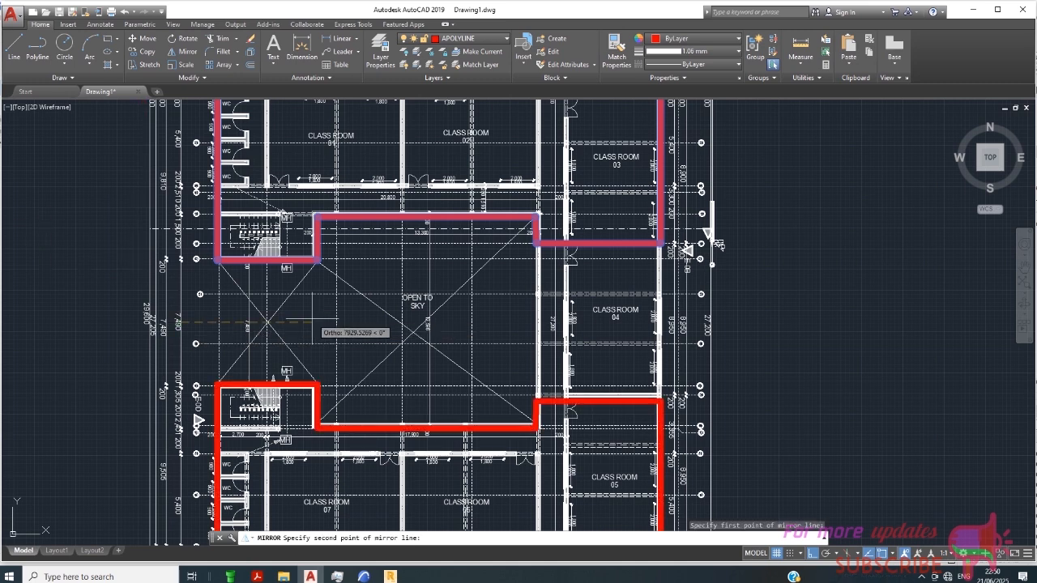
click(316, 322)
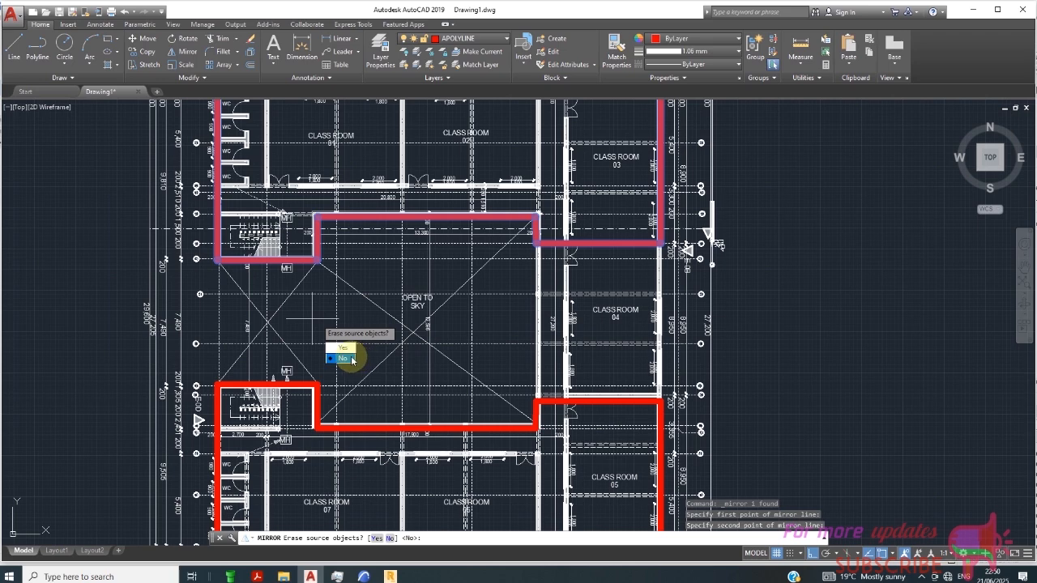
click(342, 358)
- Examine the two red outlines and the middle block between them at Class Room 04
scroll(322, 322, down, 4)
scroll(488, 304, up, 5)
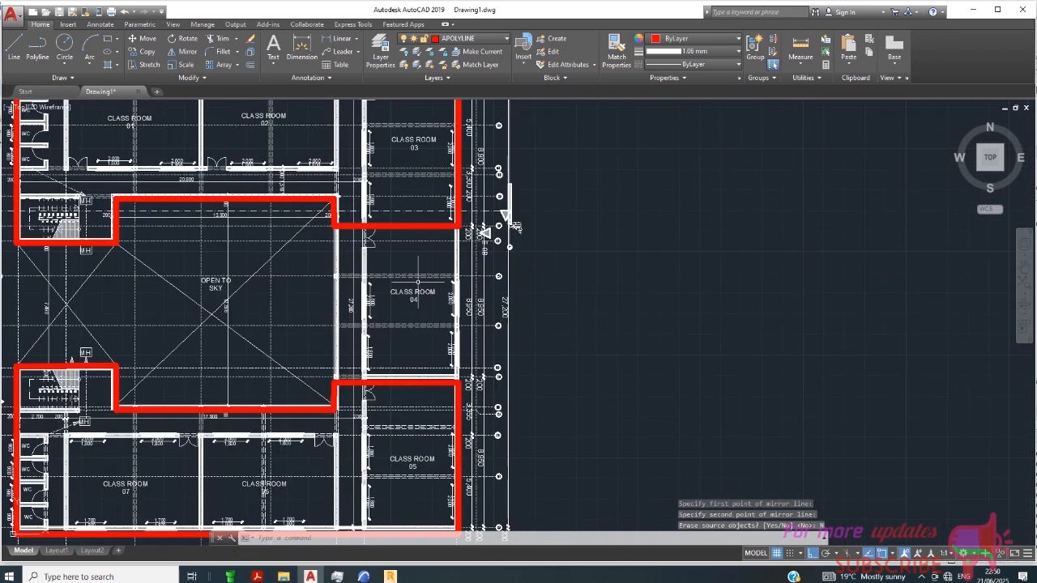
scroll(465, 244, down, 2)
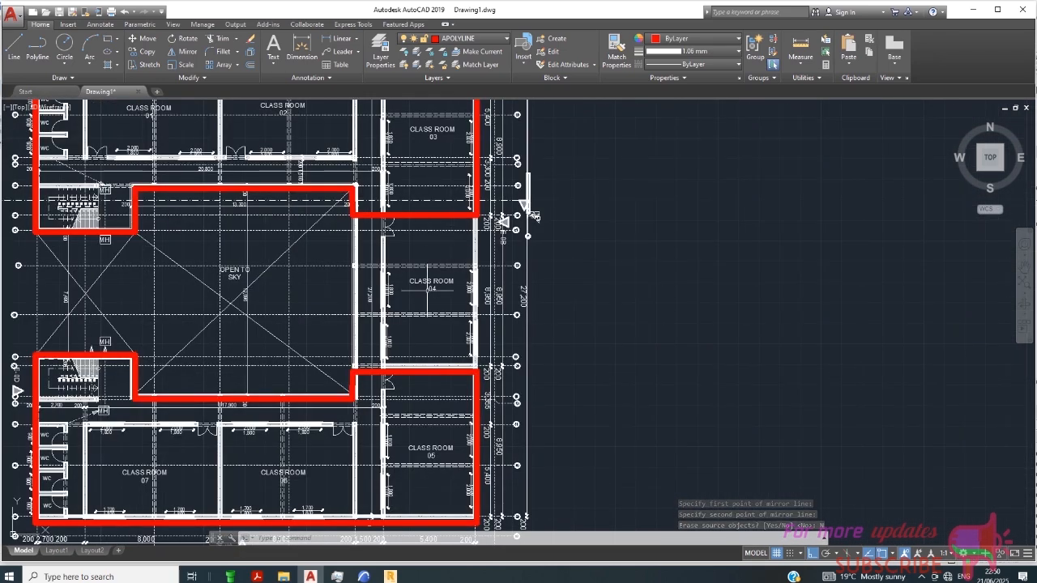
scroll(474, 255, down, 2)
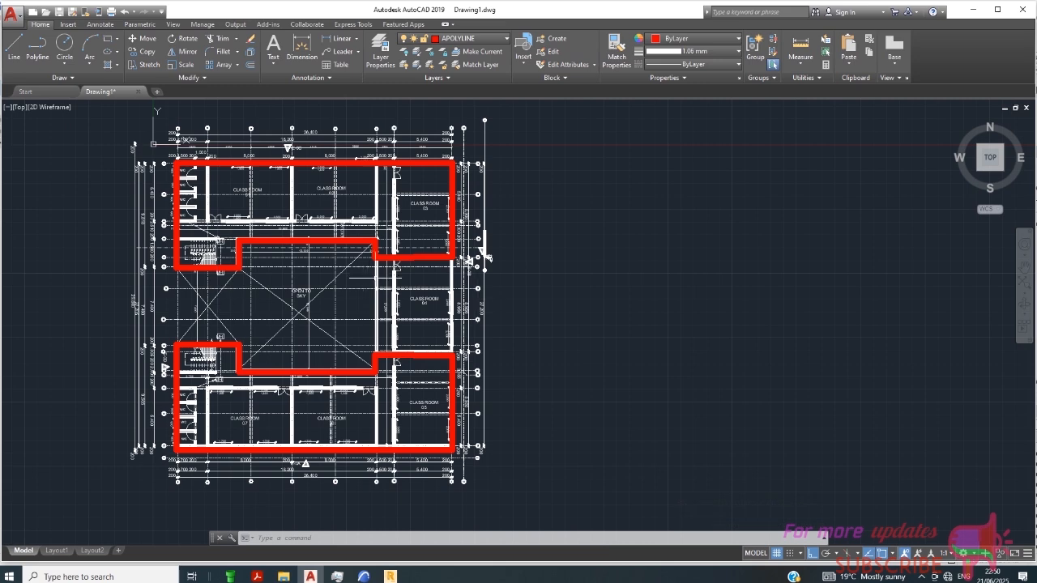
scroll(470, 259, up, 3)
scroll(484, 255, down, 2)
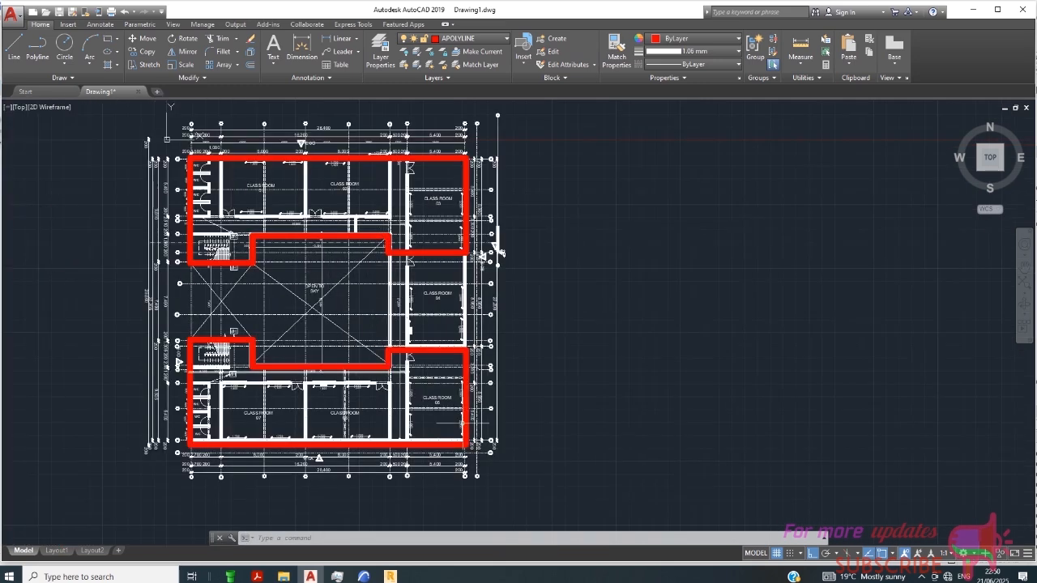
scroll(498, 253, up, 2)
scroll(500, 247, down, 2)
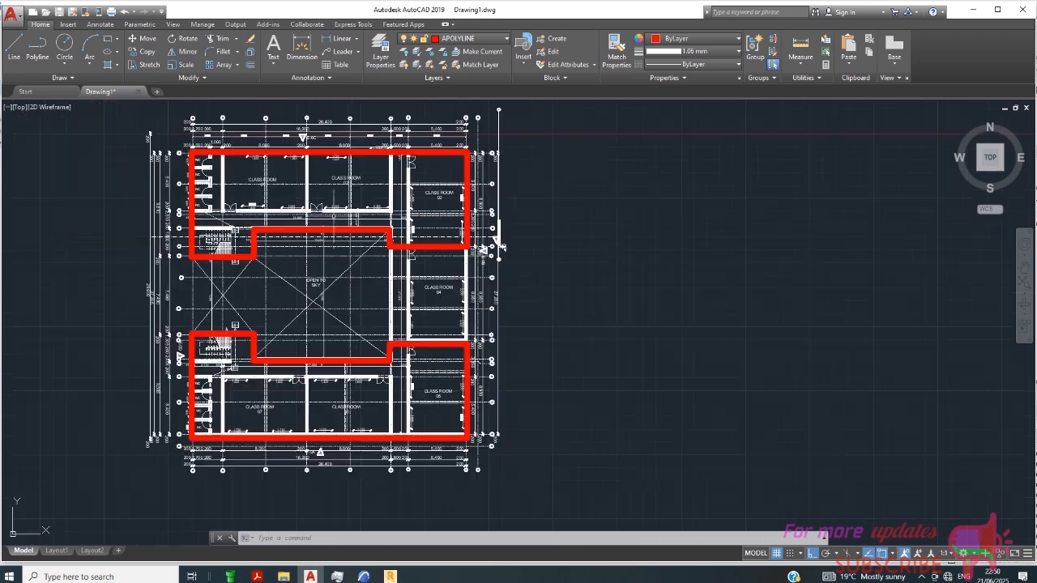
scroll(500, 247, up, 2)
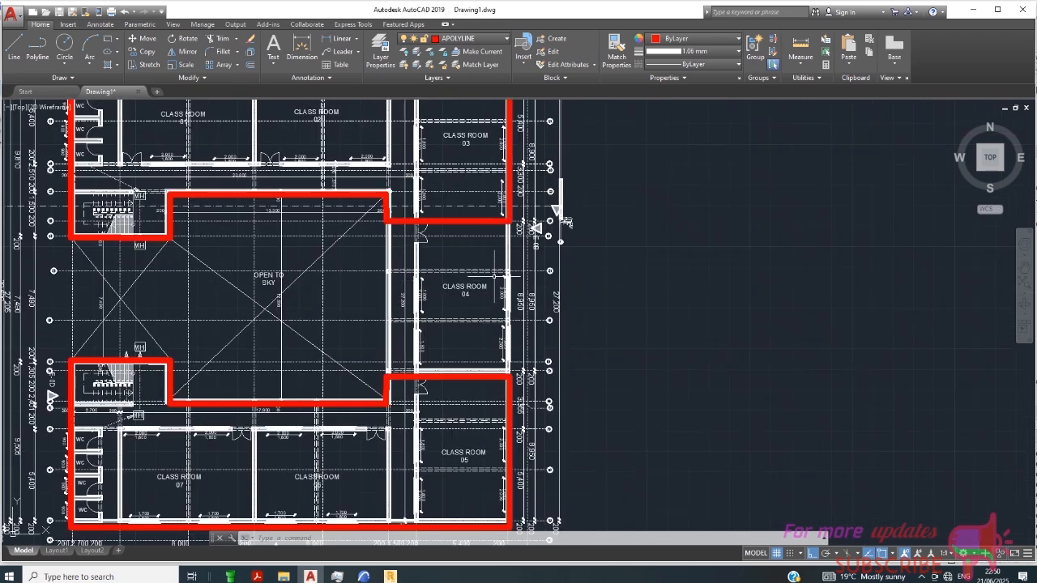
scroll(445, 247, down, 2)
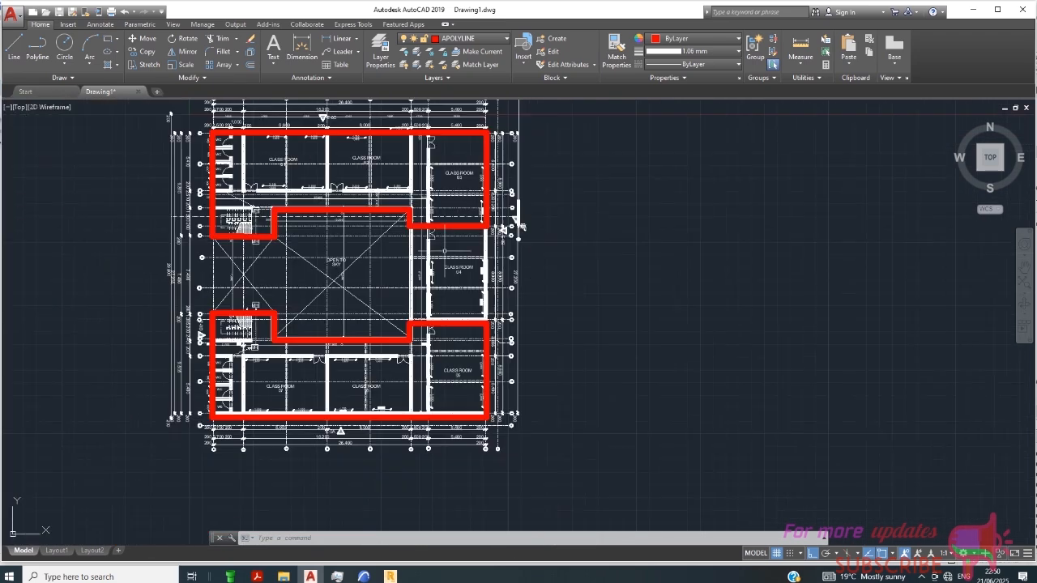
- Draw a rectangle around the Class Room 04 block, from the upper outline's inner corner to the outer wall at gridline K
click(109, 40)
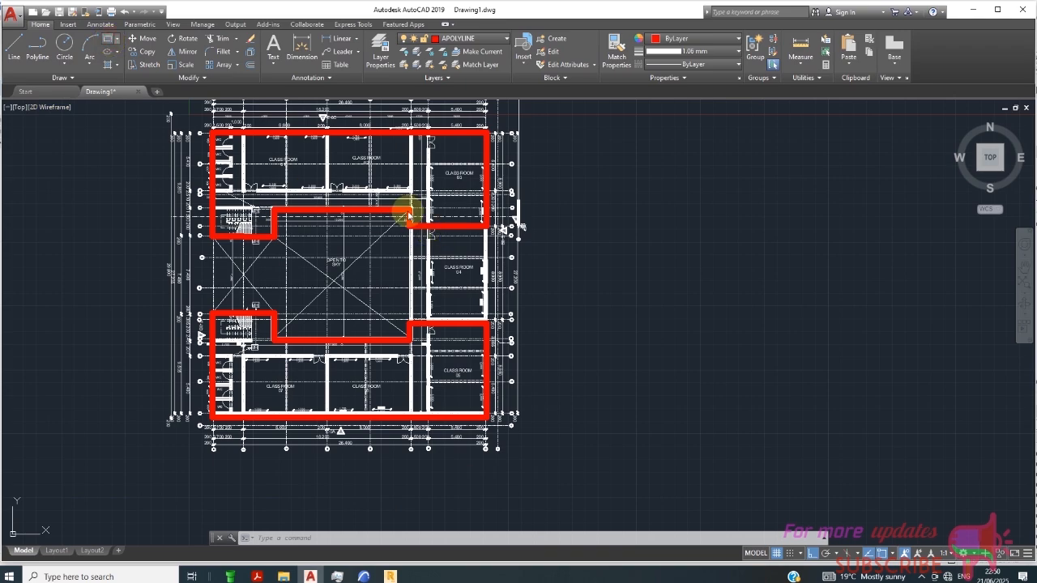
scroll(409, 221, up, 8)
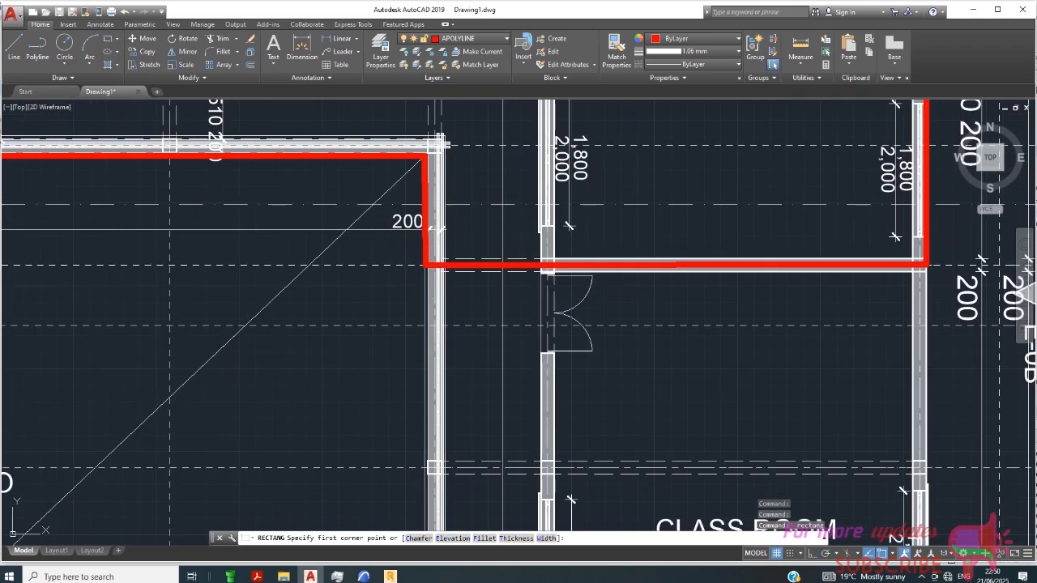
click(424, 267)
scroll(424, 267, down, 5)
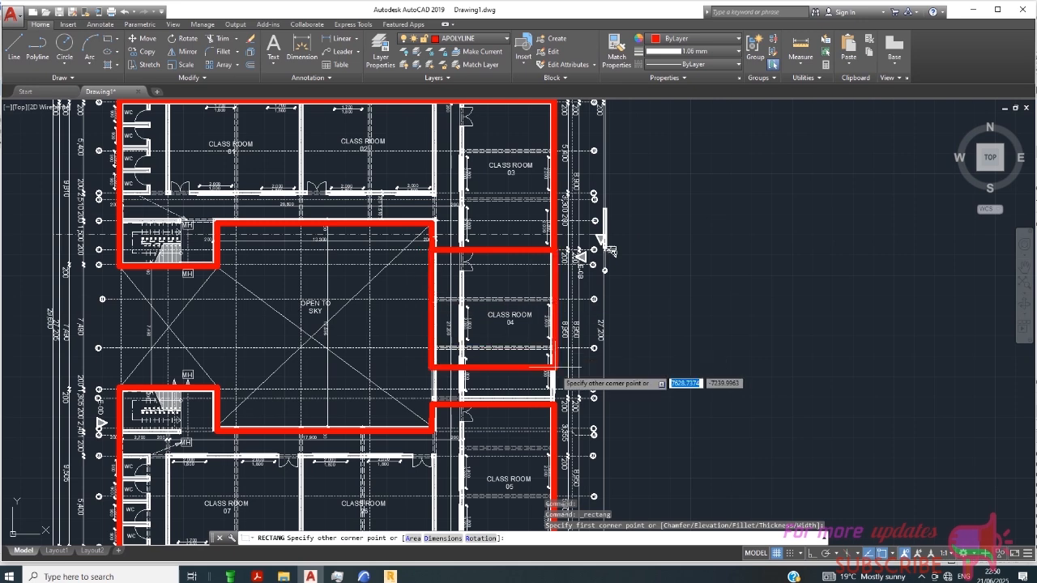
scroll(566, 405, up, 4)
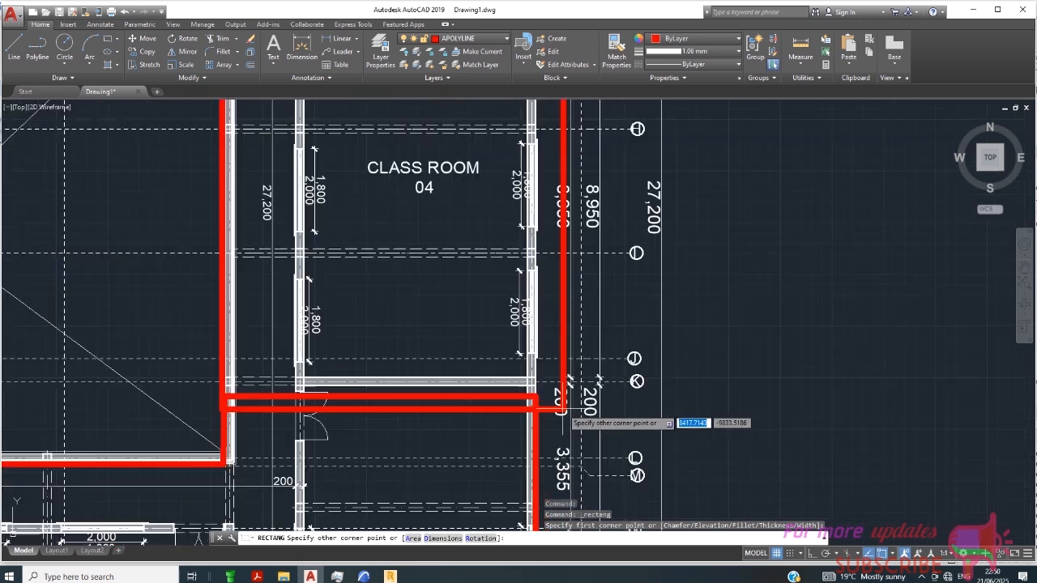
click(534, 379)
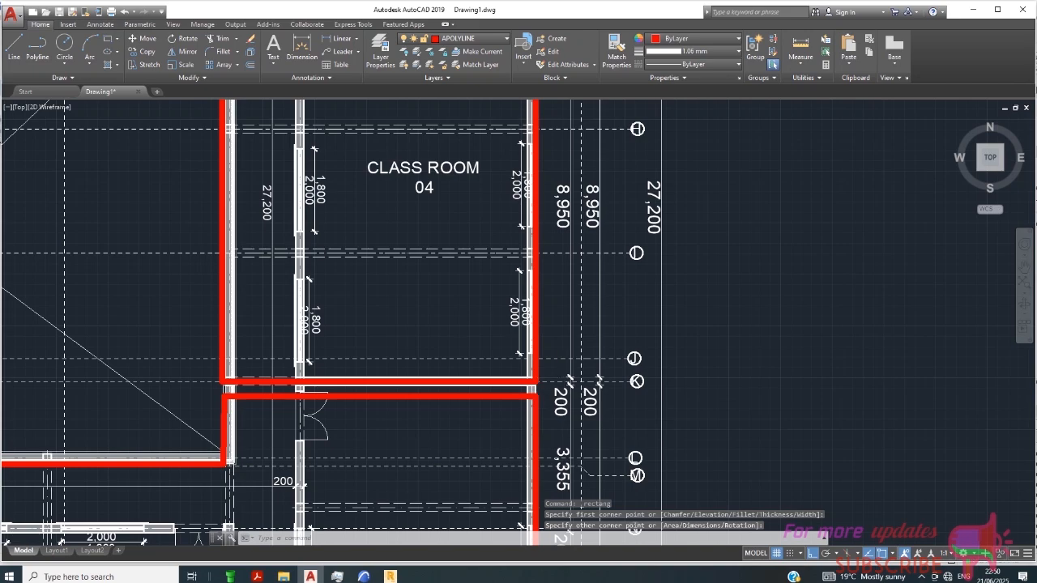
scroll(486, 340, down, 5)
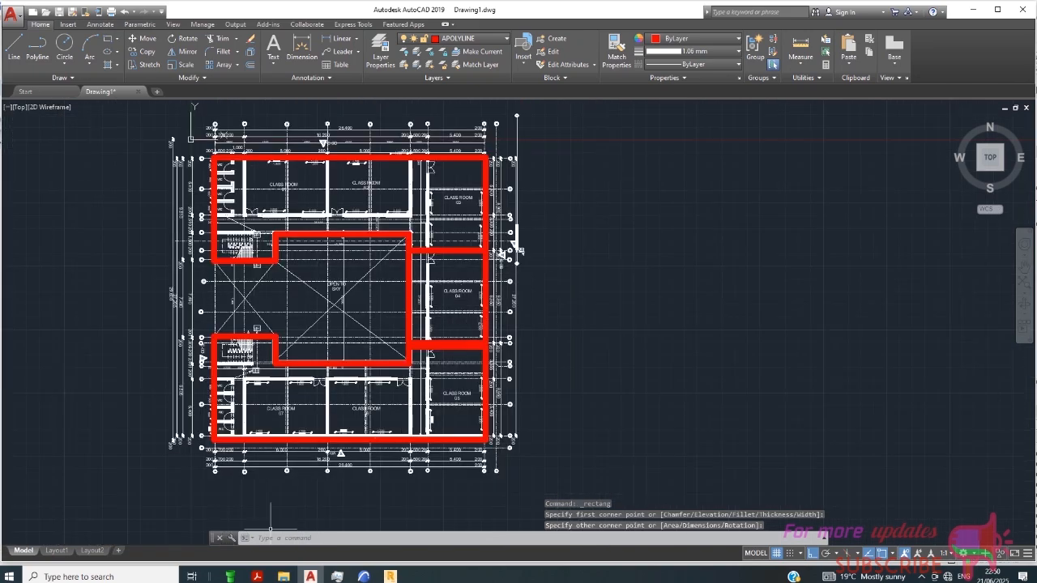
- Review the halfway-the-blocks sample model in the Sofia Design Calcs PDF in Acrobat, and switch to ARCHICAD
mouse_move(257, 577)
click(324, 529)
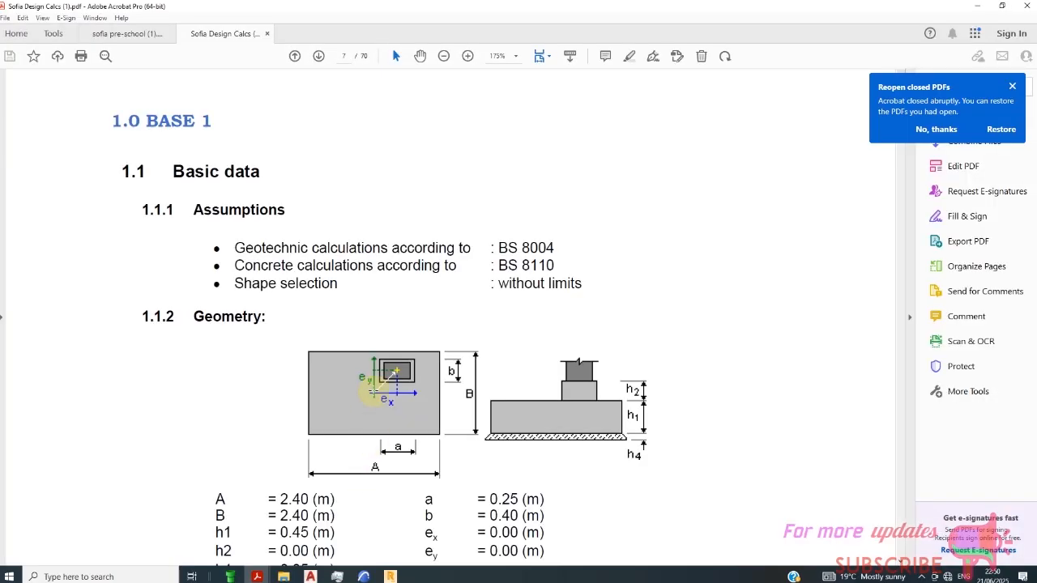
scroll(713, 301, down, 1)
scroll(797, 185, up, 5)
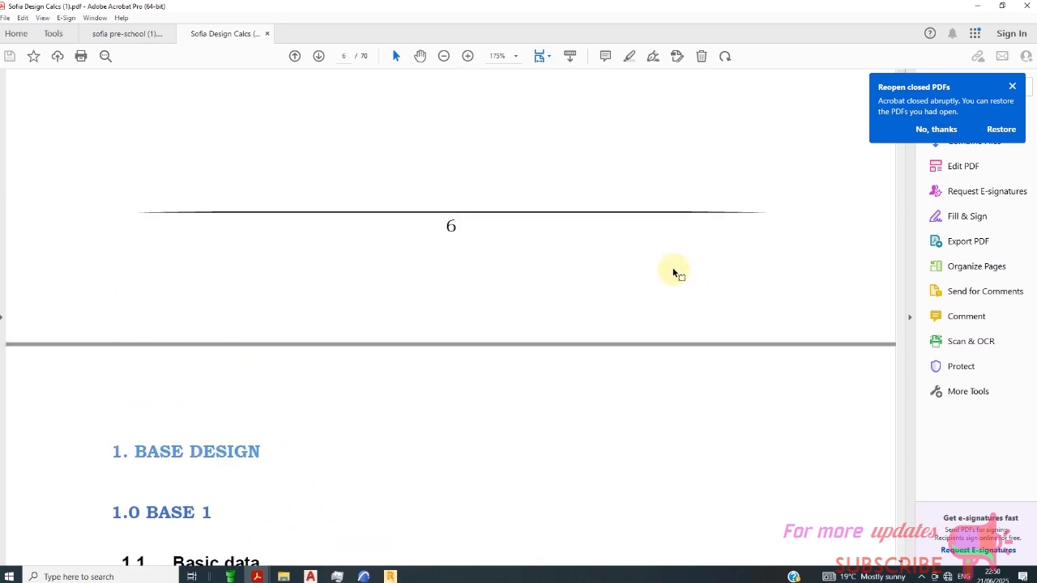
scroll(674, 273, up, 6)
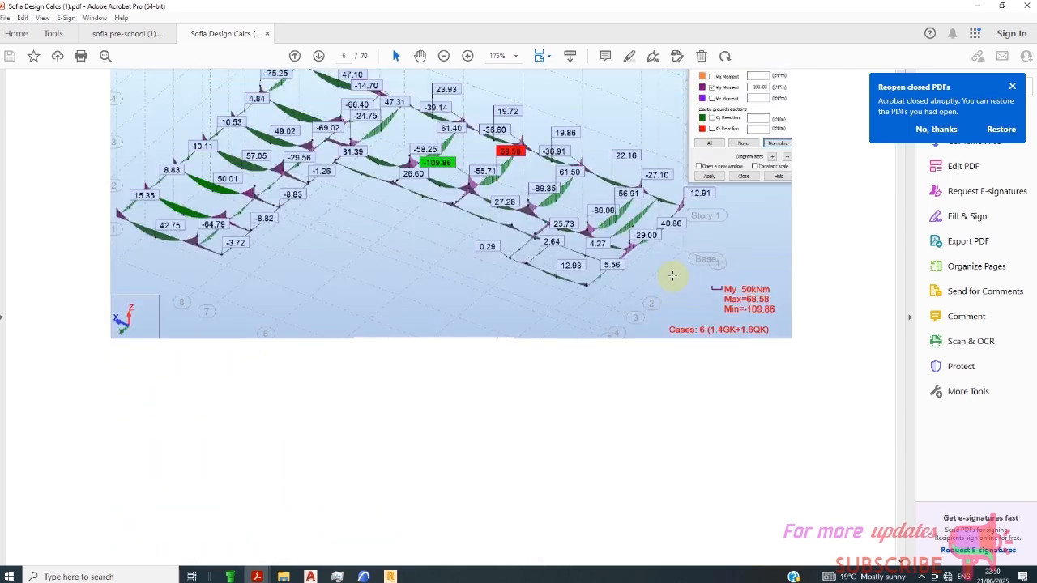
scroll(672, 276, up, 8)
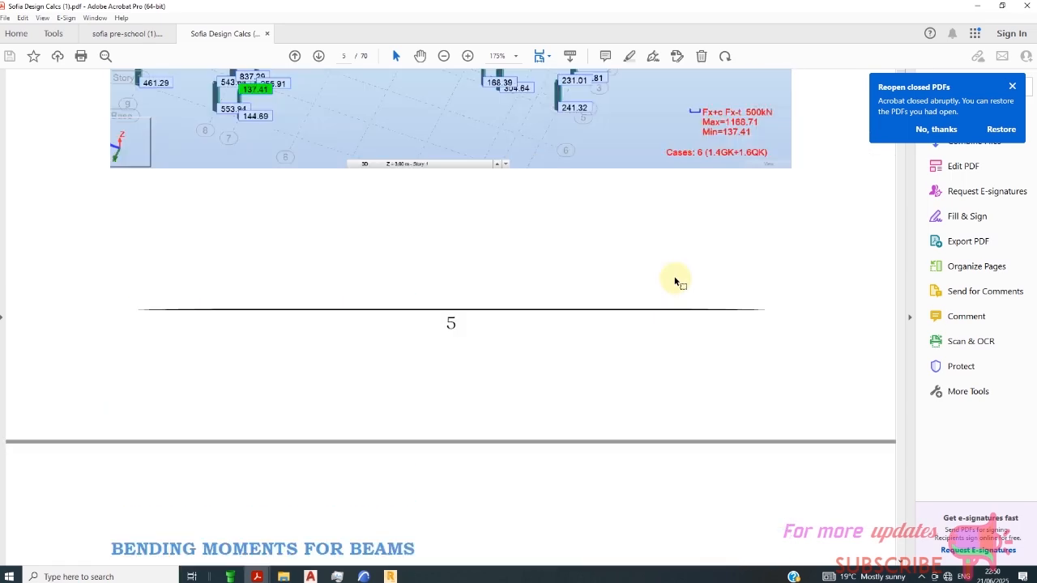
scroll(672, 277, up, 10)
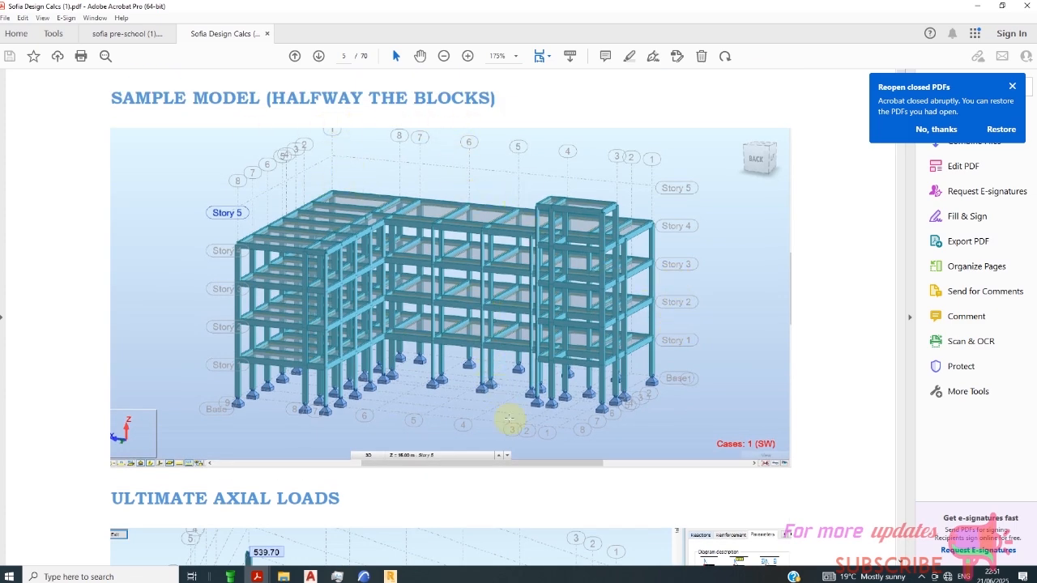
click(395, 576)
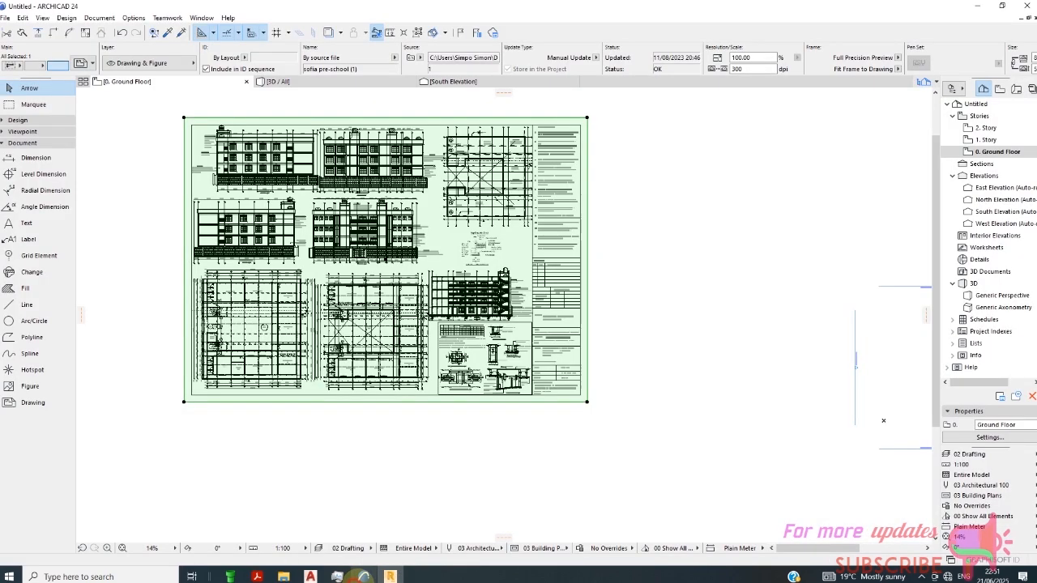
- Select all elements of the sofia pre-school sheet on the ground floor in ARCHICAD and suspend their groups
click(363, 576)
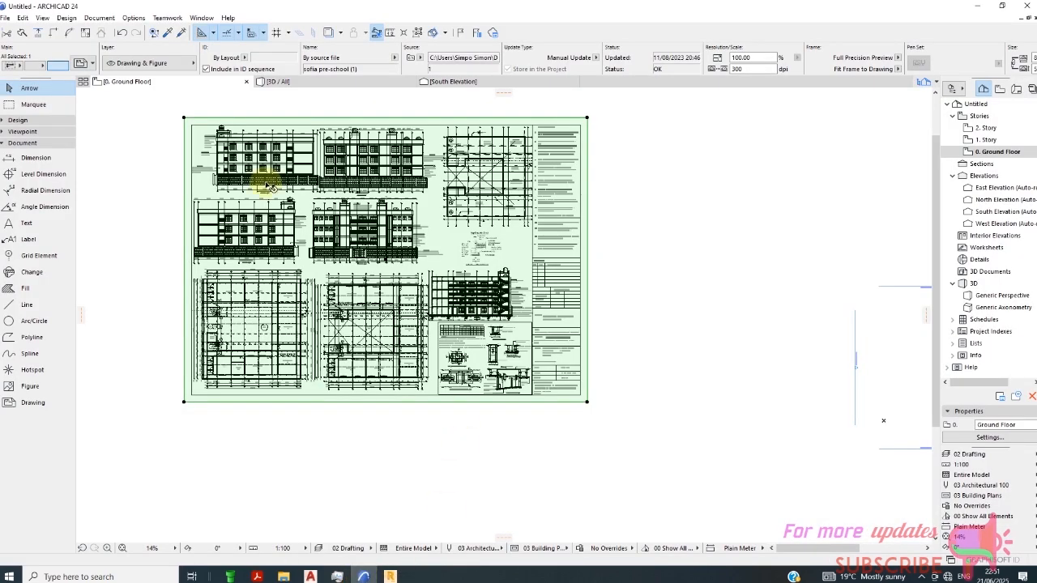
click(606, 282)
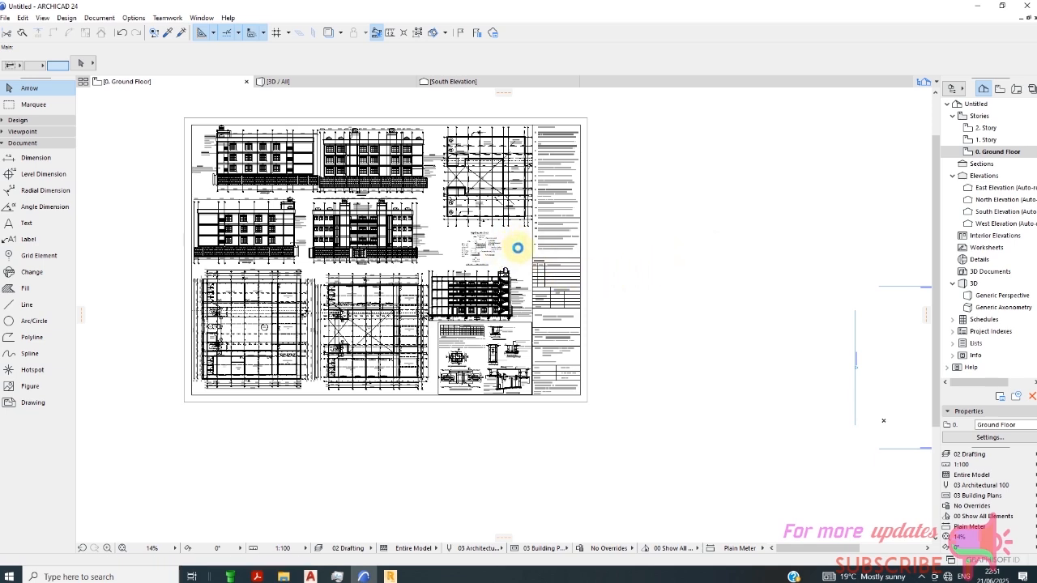
key(ctrl+a)
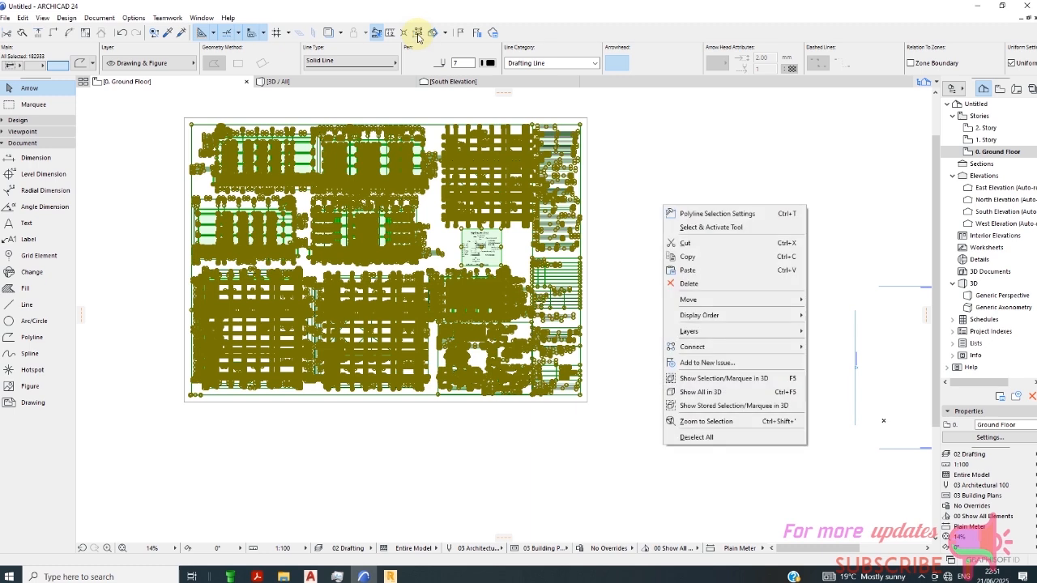
click(417, 33)
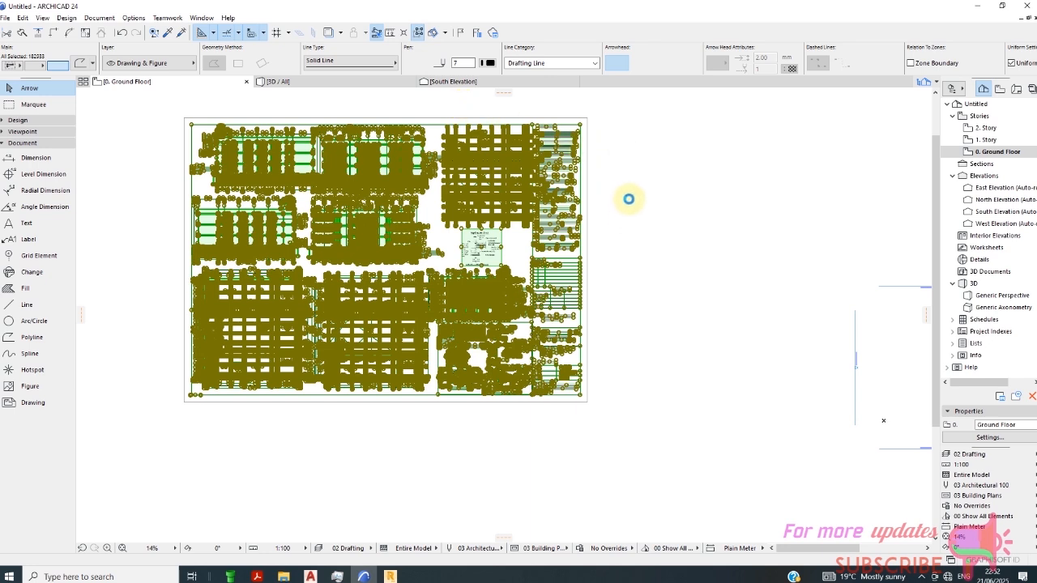
- Switch to AutoCAD and examine the red block outlines, gridlines and dimensions around Class Rooms 01 to 04
click(311, 577)
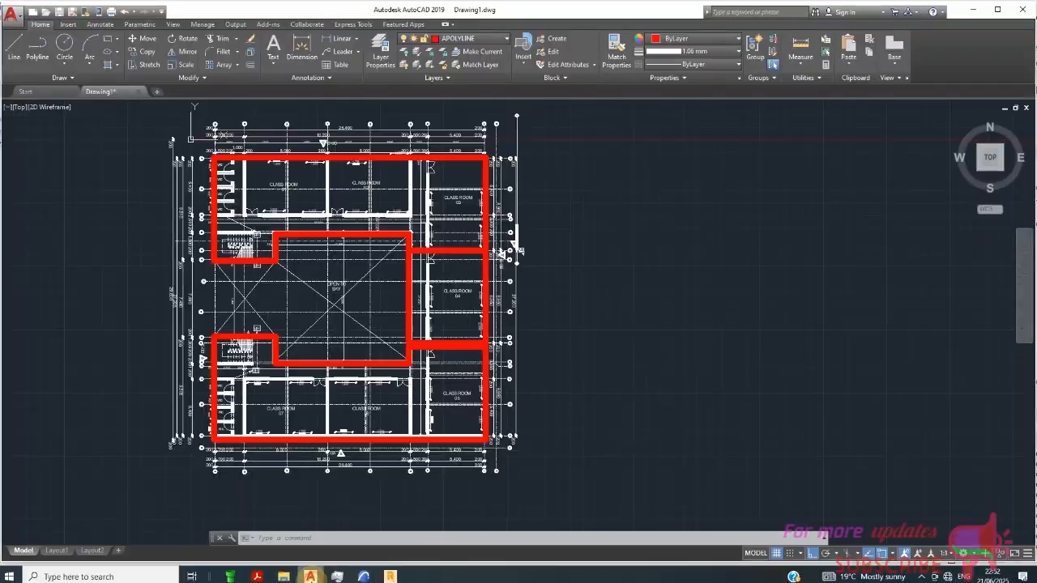
scroll(389, 243, up, 3)
scroll(454, 283, down, 2)
scroll(456, 309, up, 2)
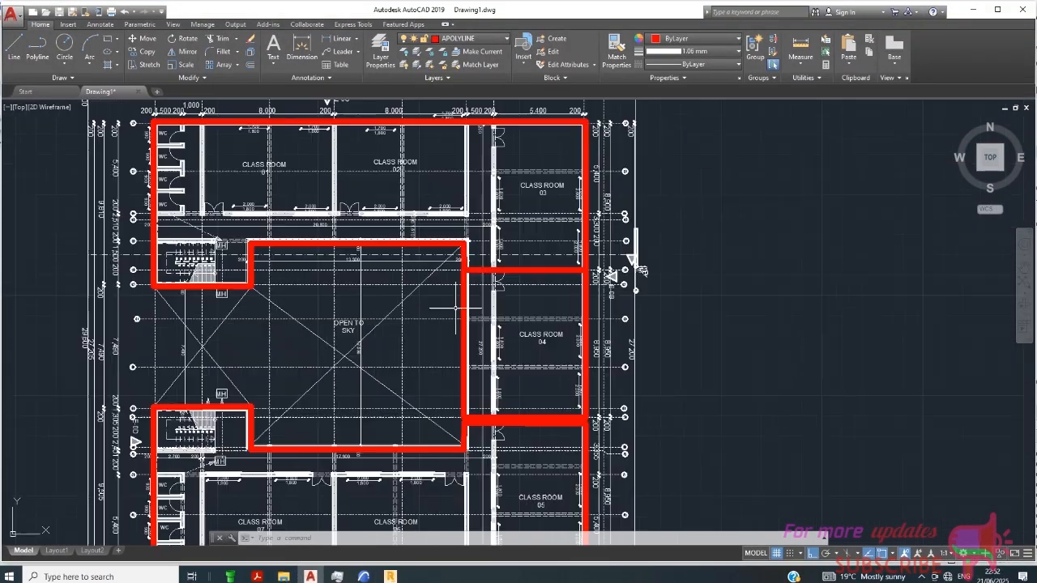
scroll(400, 280, down, 2)
scroll(309, 138, up, 4)
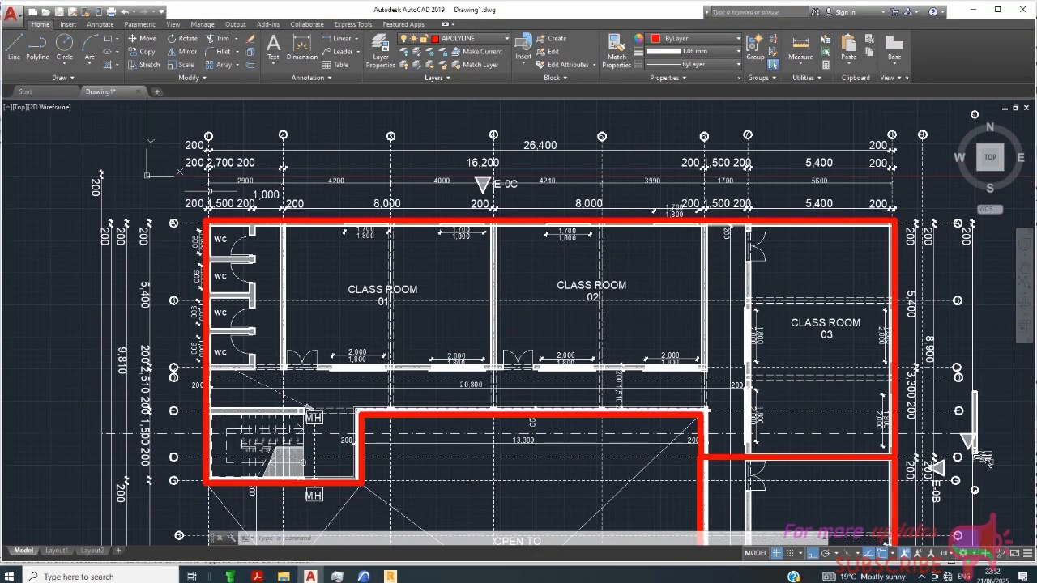
scroll(308, 180, up, 2)
scroll(276, 190, down, 2)
scroll(235, 195, up, 4)
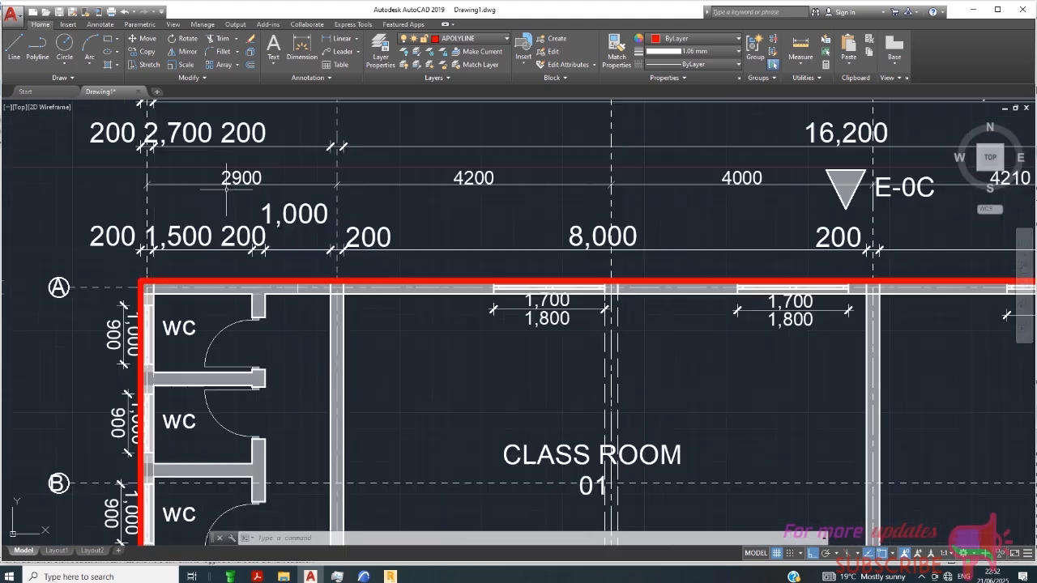
scroll(160, 209, down, 2)
scroll(243, 223, down, 2)
scroll(365, 195, up, 3)
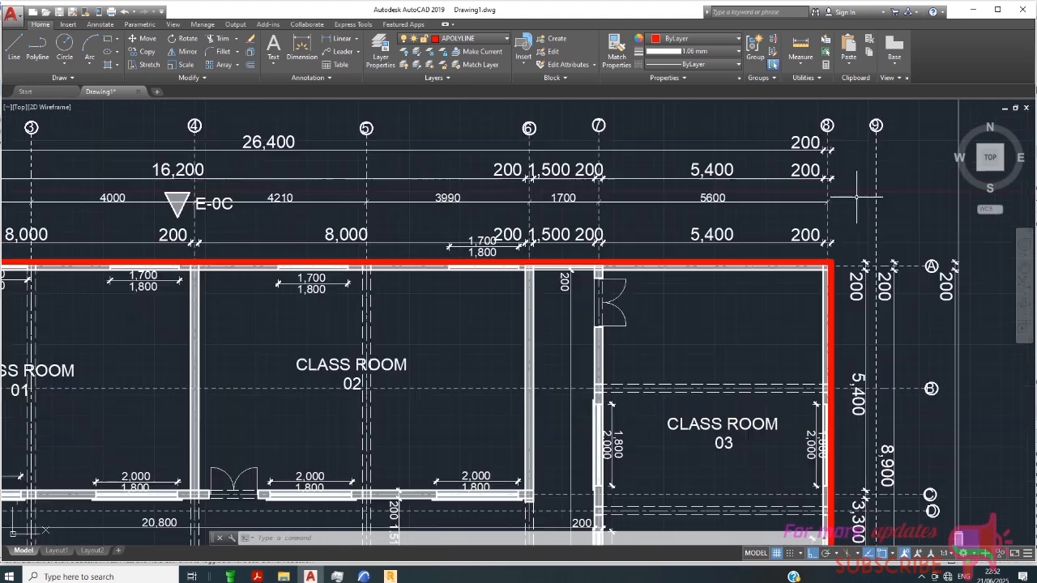
scroll(361, 170, down, 2)
scroll(710, 248, up, 4)
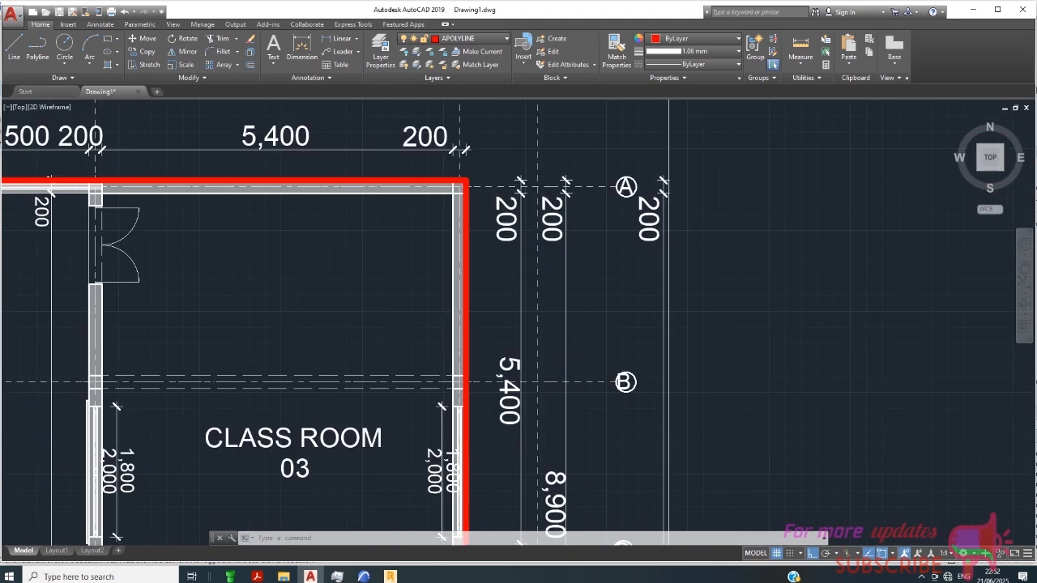
scroll(454, 195, down, 2)
scroll(502, 187, up, 2)
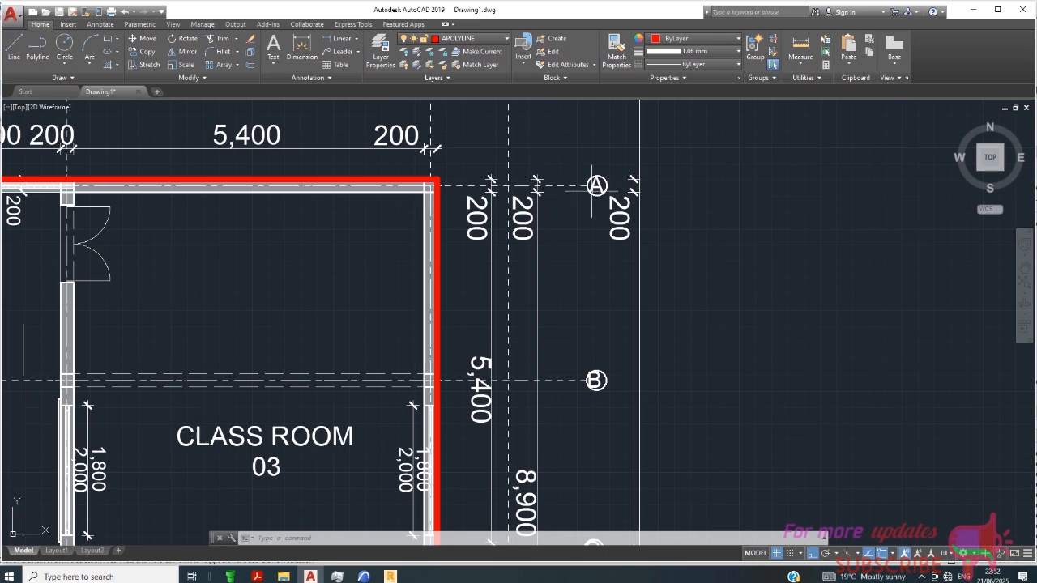
scroll(604, 226, down, 5)
scroll(230, 225, up, 2)
scroll(397, 241, down, 4)
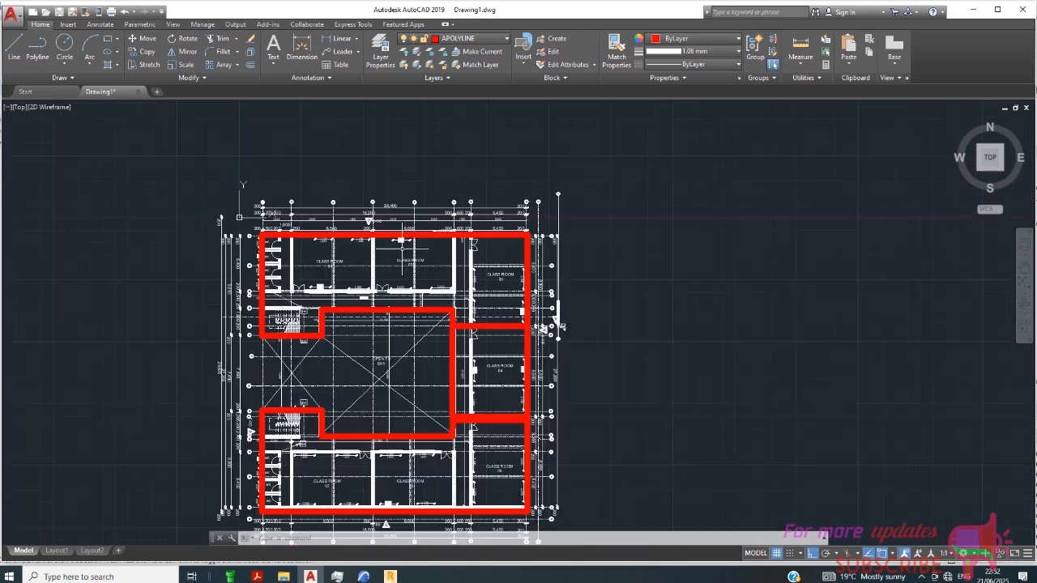
scroll(568, 456, up, 6)
scroll(510, 339, down, 4)
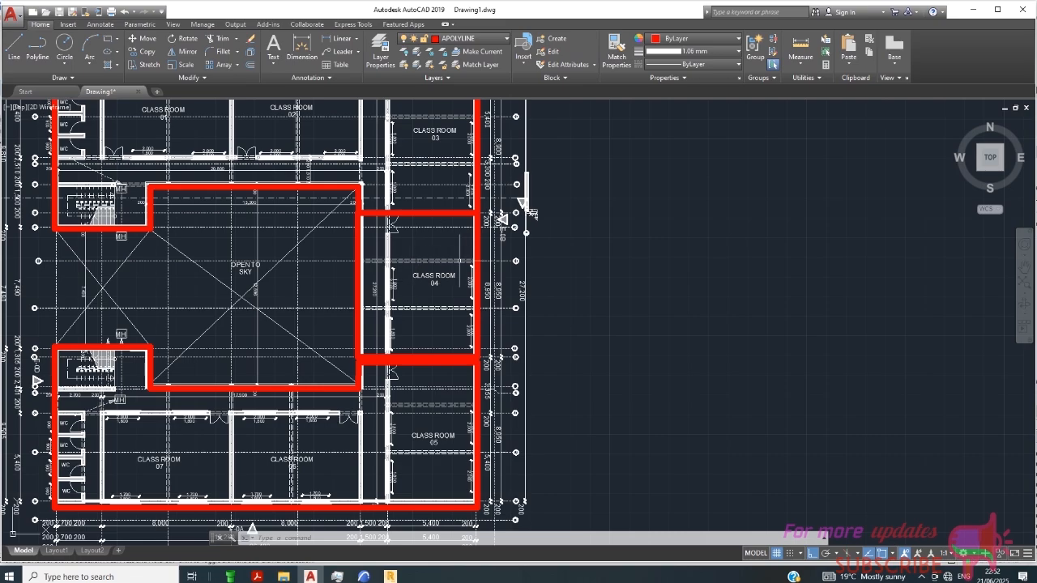
- Switch to ARCHICAD and delete the original sofia pre-school drawing object framing the separate sheet linework
click(390, 576)
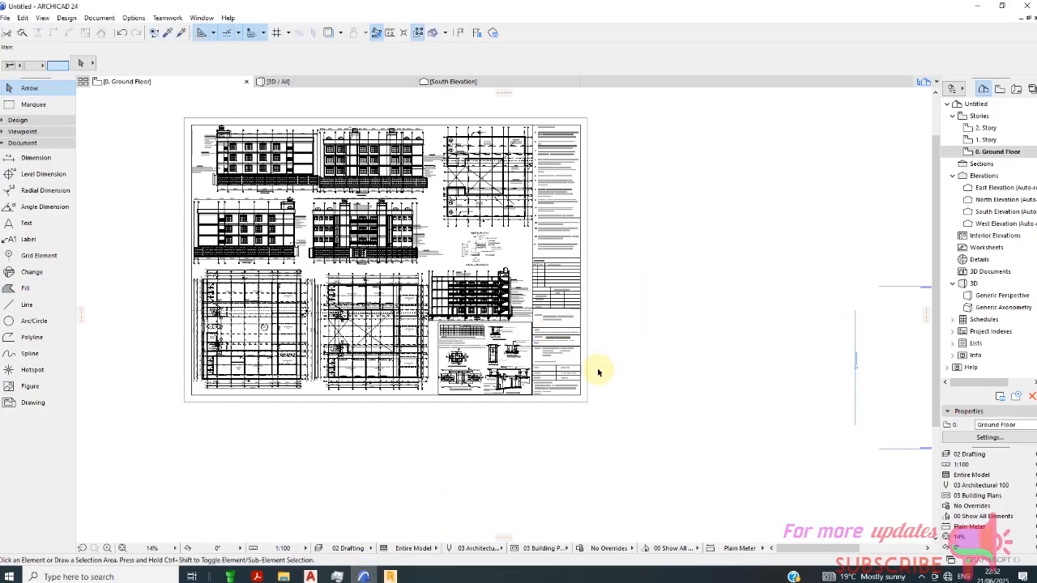
scroll(587, 393, up, 3)
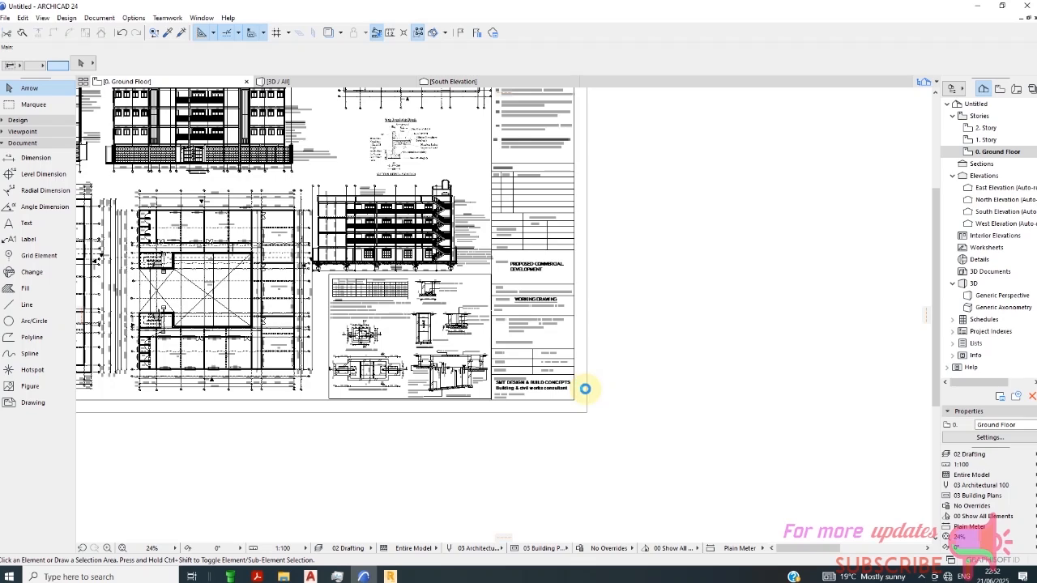
click(585, 391)
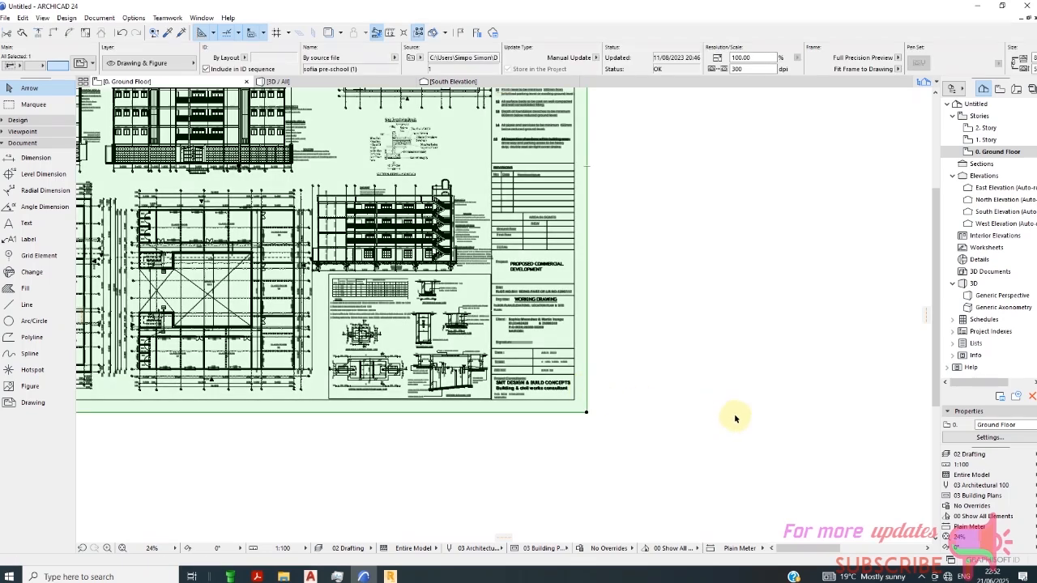
click(778, 396)
scroll(653, 348, down, 2)
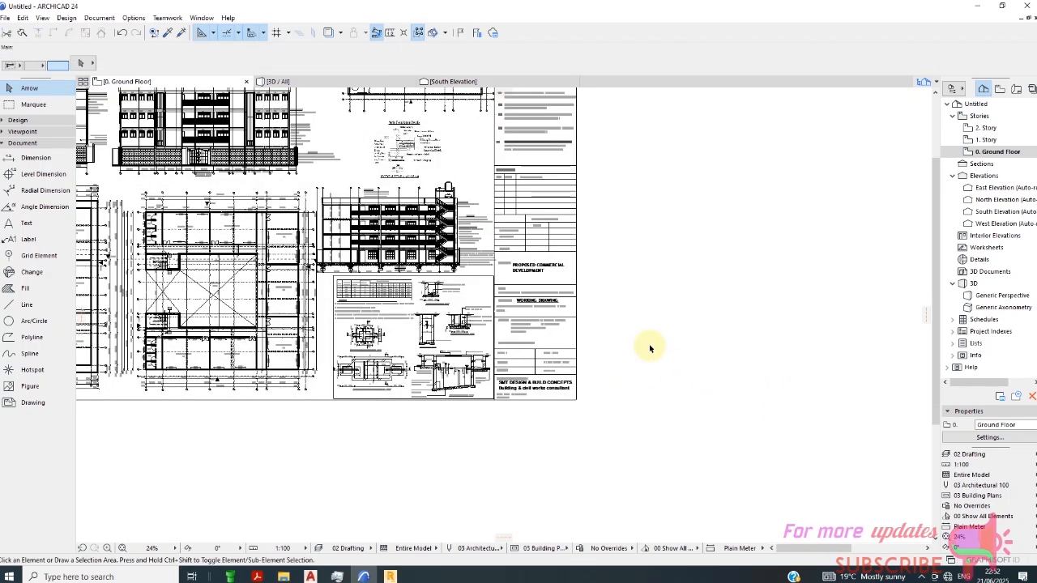
- Enclose the complete floor plan containing the open-to-sky court in a selection rectangle and drag a copy straight down into the empty area below the sheet
scroll(310, 238, up, 8)
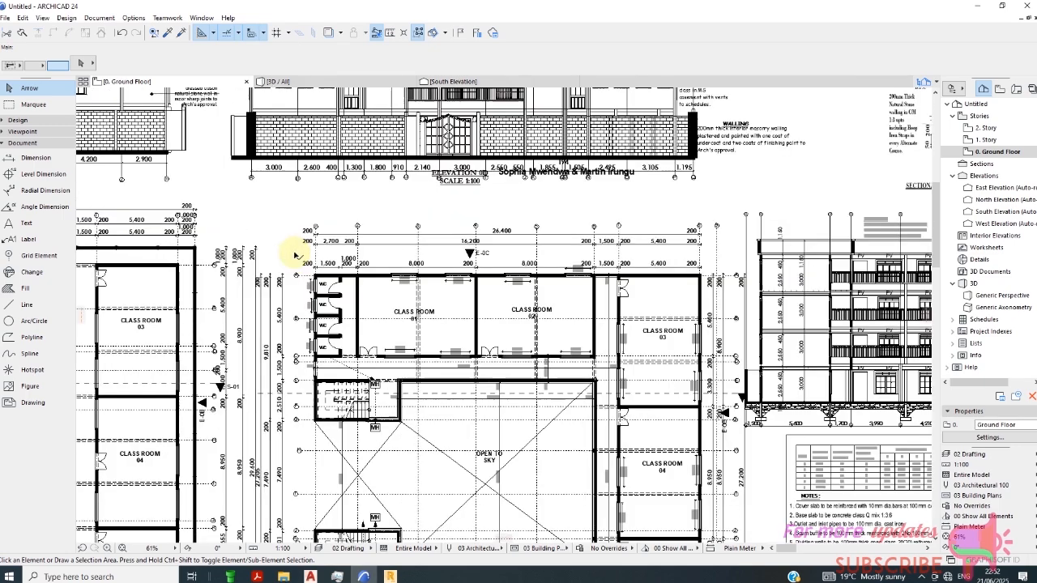
click(227, 185)
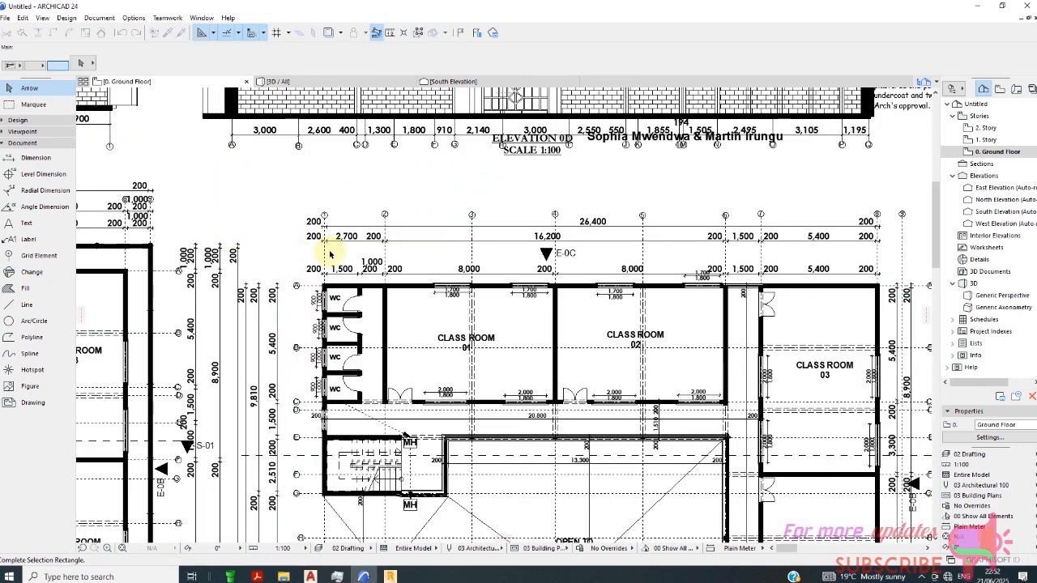
scroll(329, 254, down, 3)
scroll(348, 284, down, 2)
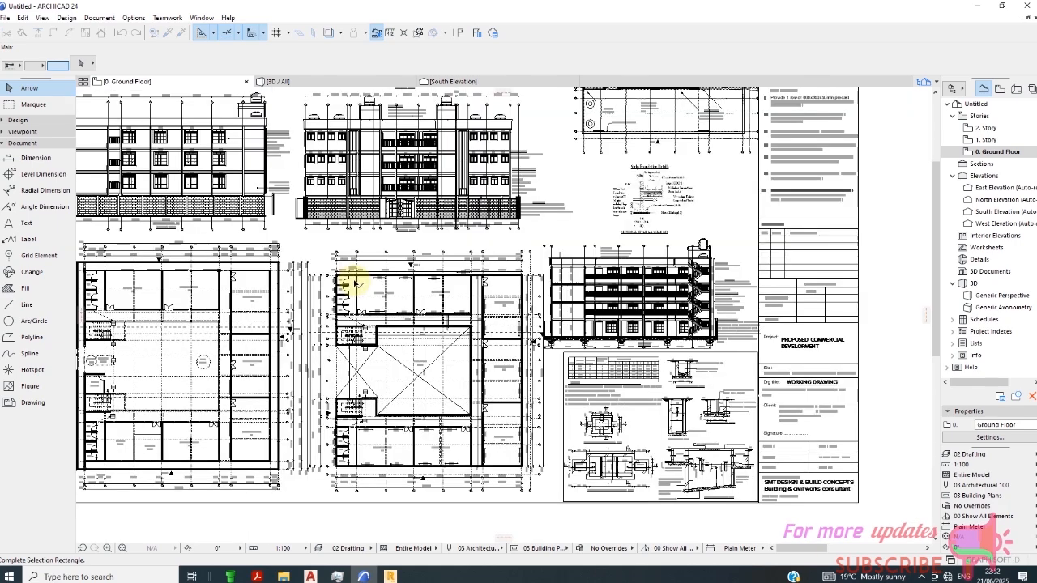
scroll(527, 486, down, 1)
scroll(543, 504, down, 2)
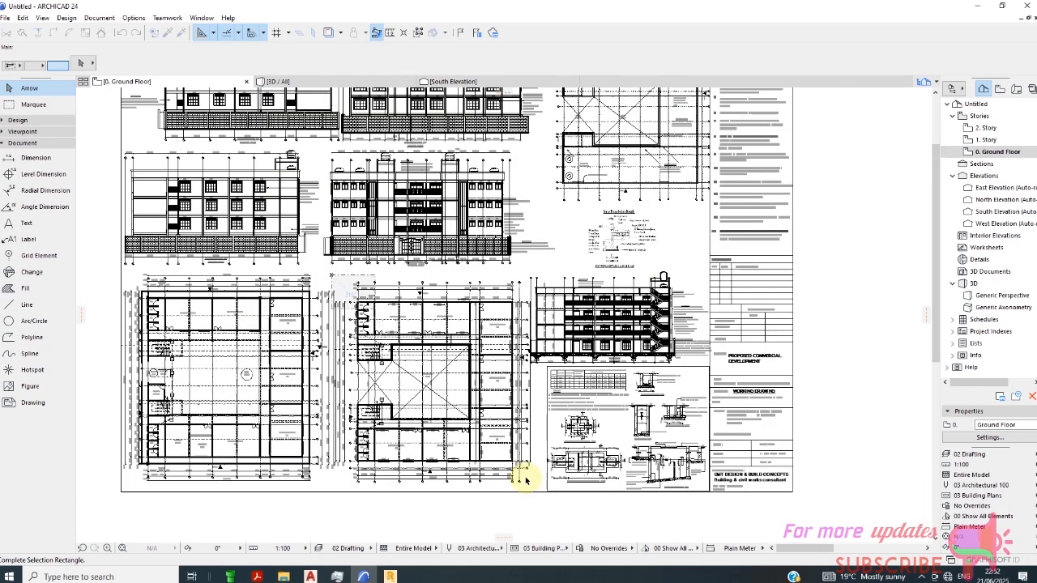
scroll(535, 498, up, 2)
scroll(533, 496, up, 2)
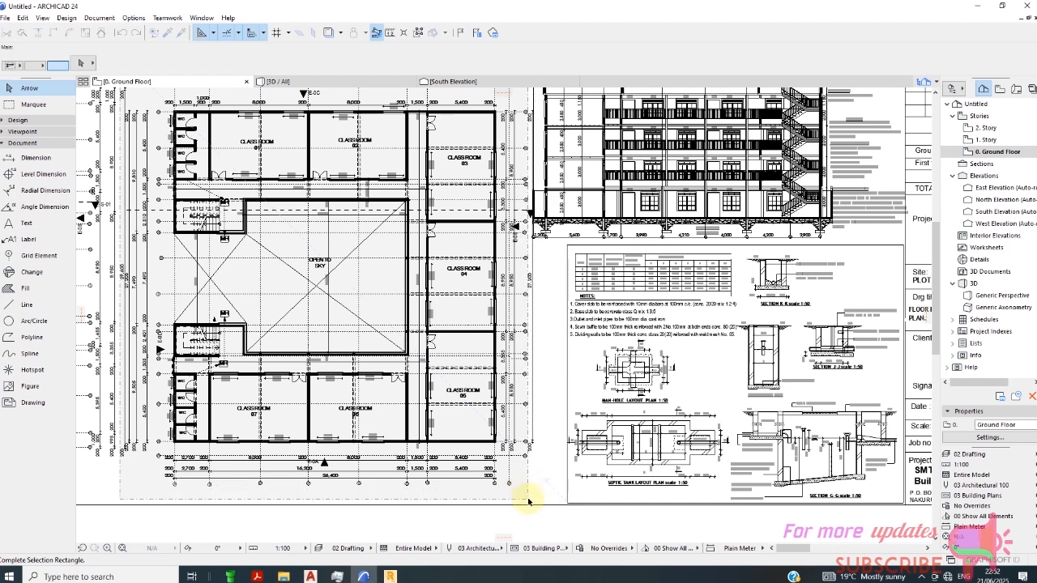
click(528, 498)
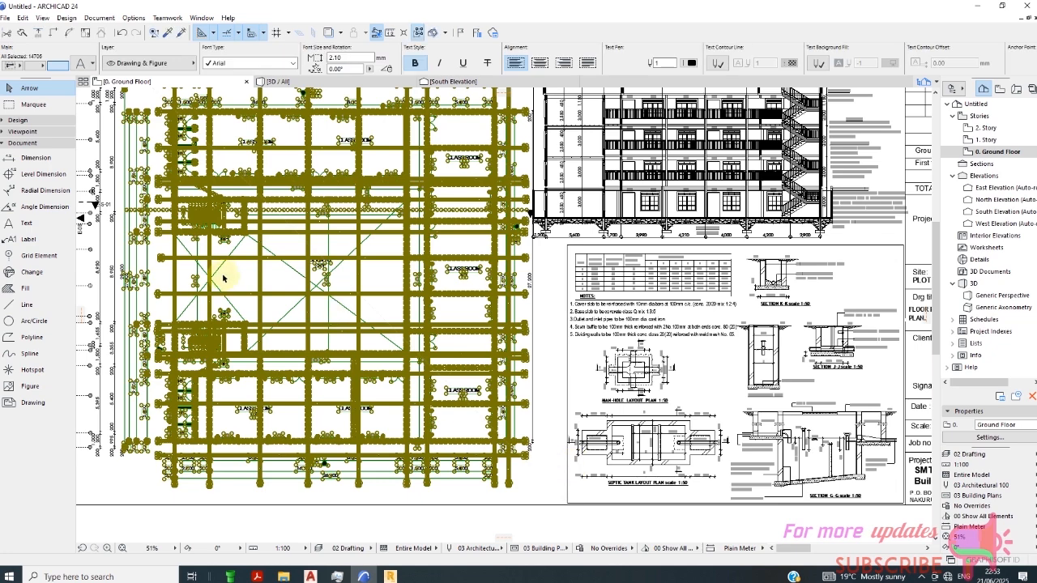
scroll(230, 269, down, 1)
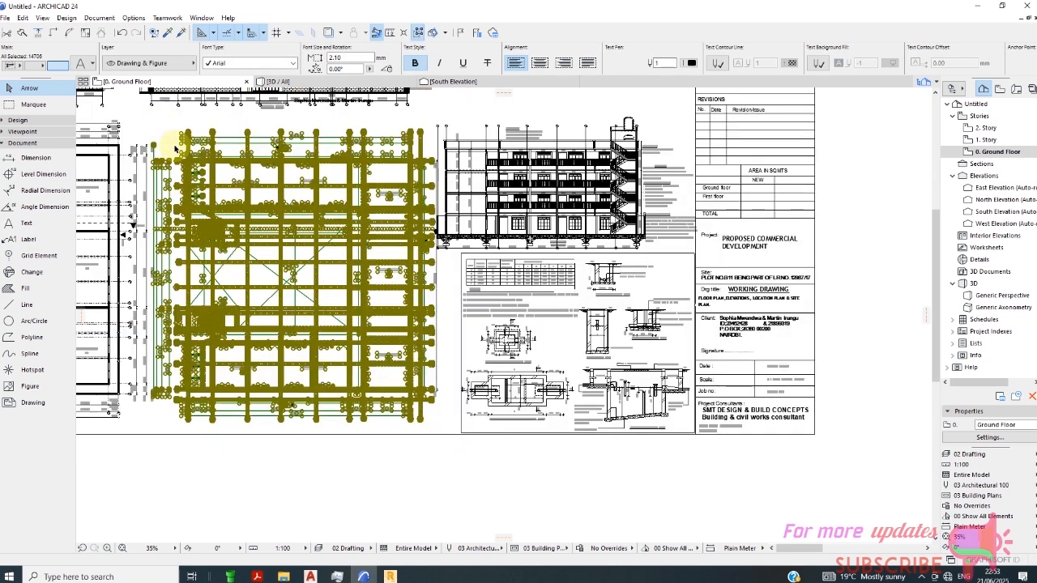
right_click(377, 123)
mouse_move(403, 210)
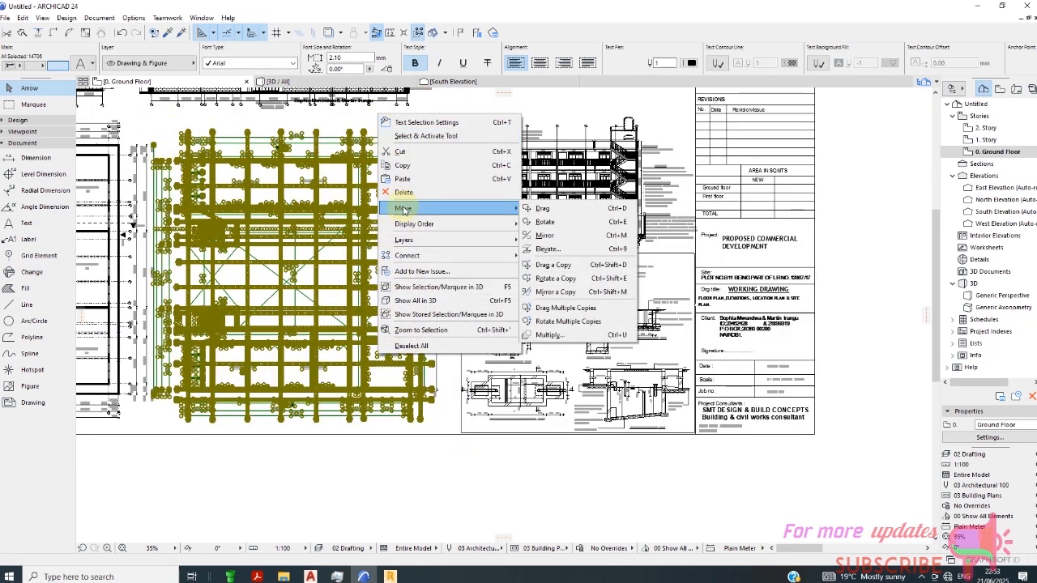
click(553, 265)
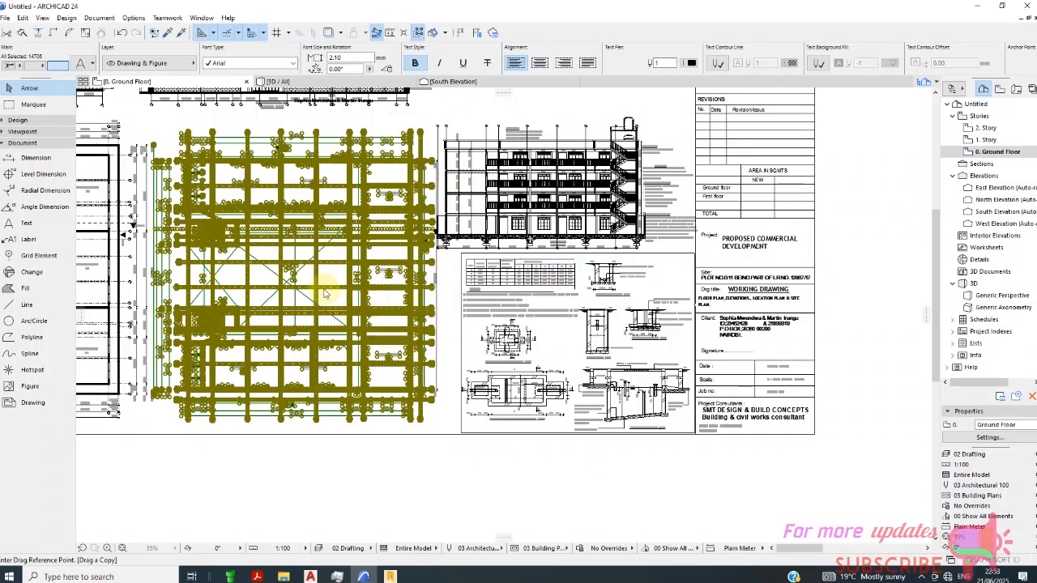
scroll(306, 180, down, 6)
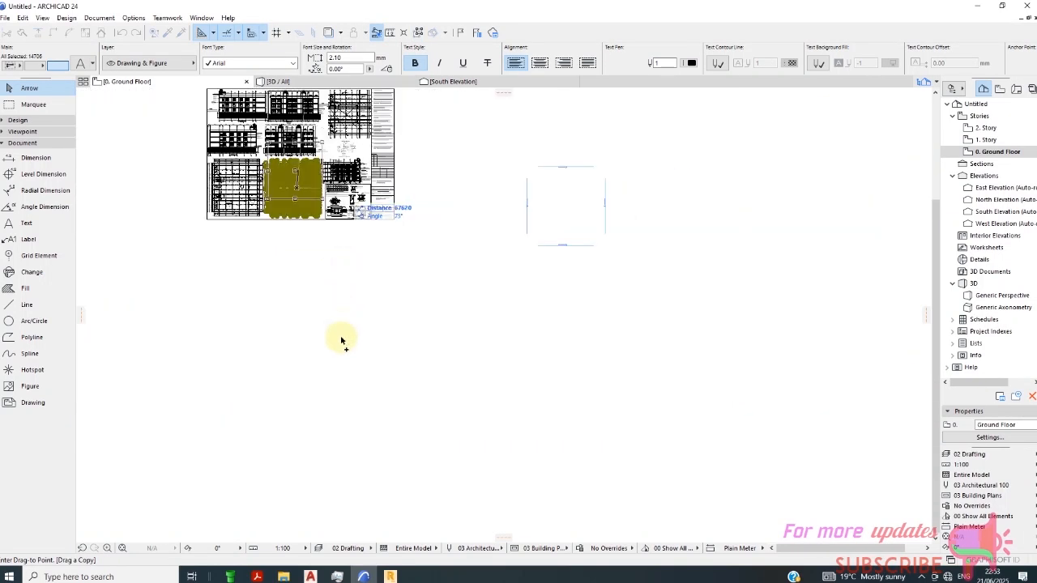
click(296, 188)
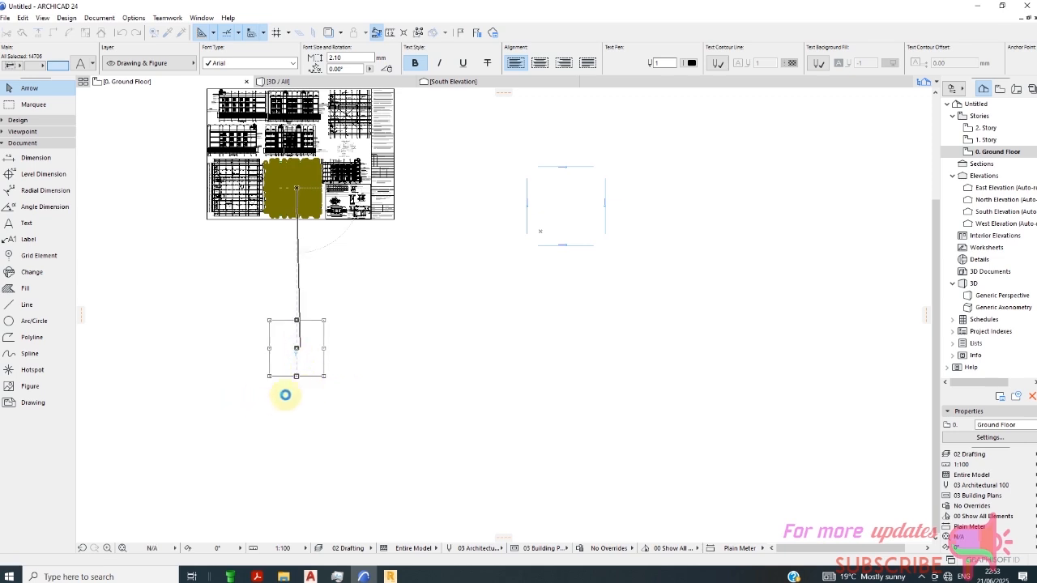
key(Escape)
key(Escape)
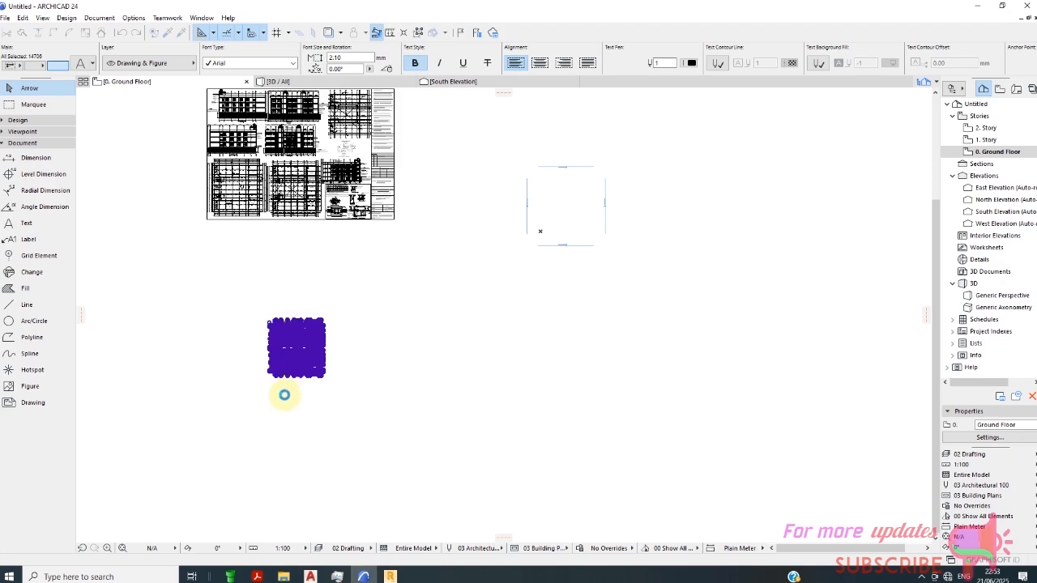
scroll(260, 365, up, 4)
scroll(261, 370, up, 1)
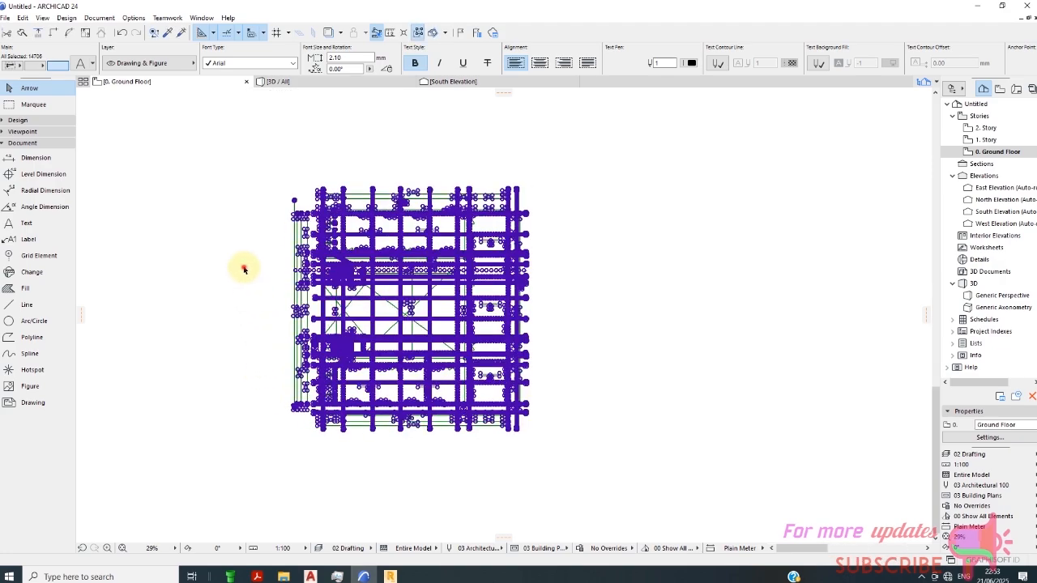
key(Escape)
- Dimension the interval marked 200 across gridline 1, placing the dimension line just below the 2,700 dimension string
scroll(398, 202, up, 5)
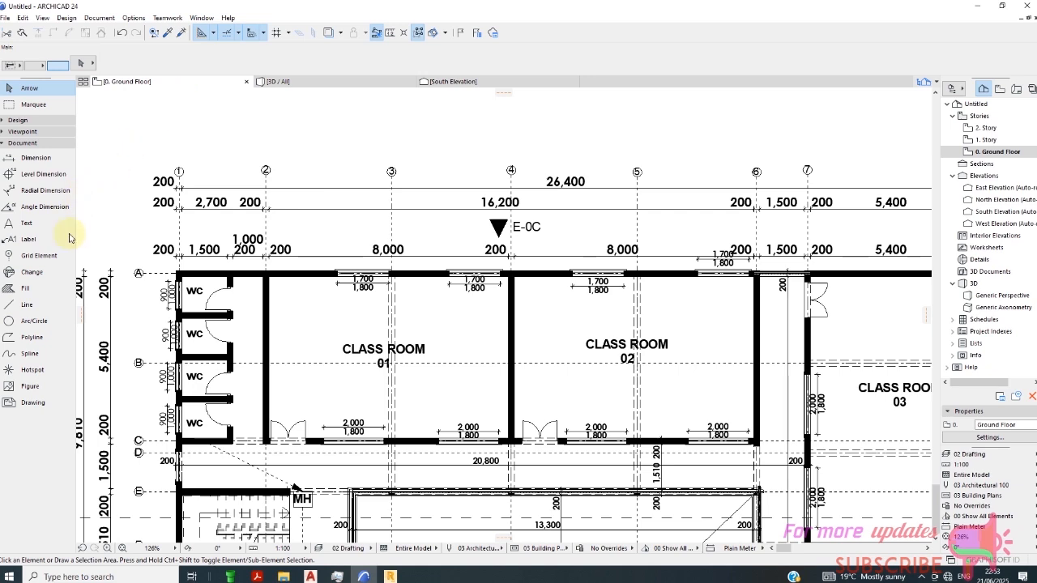
click(29, 158)
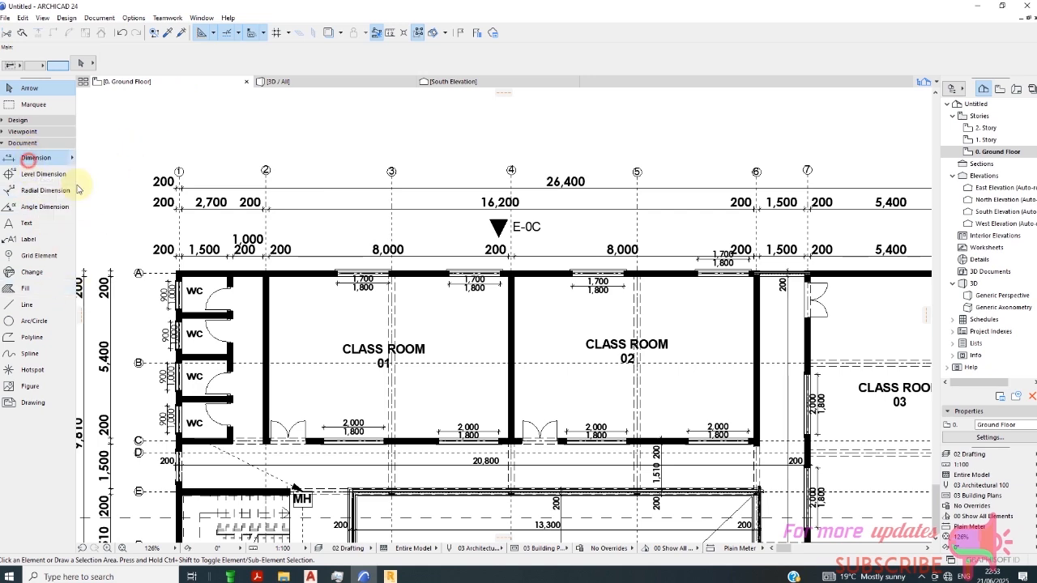
scroll(164, 225, up, 7)
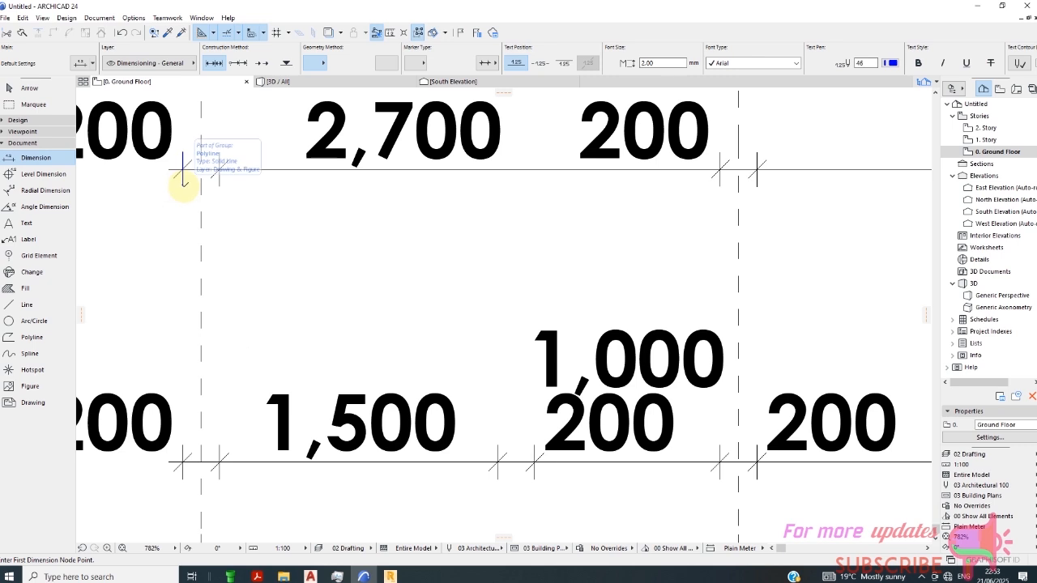
click(186, 184)
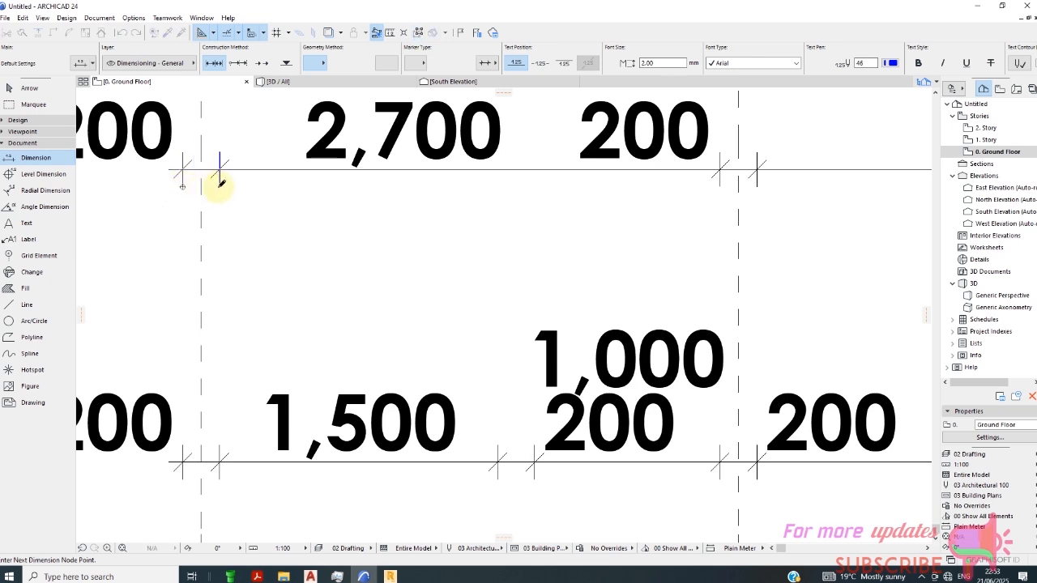
right_click(234, 197)
click(258, 261)
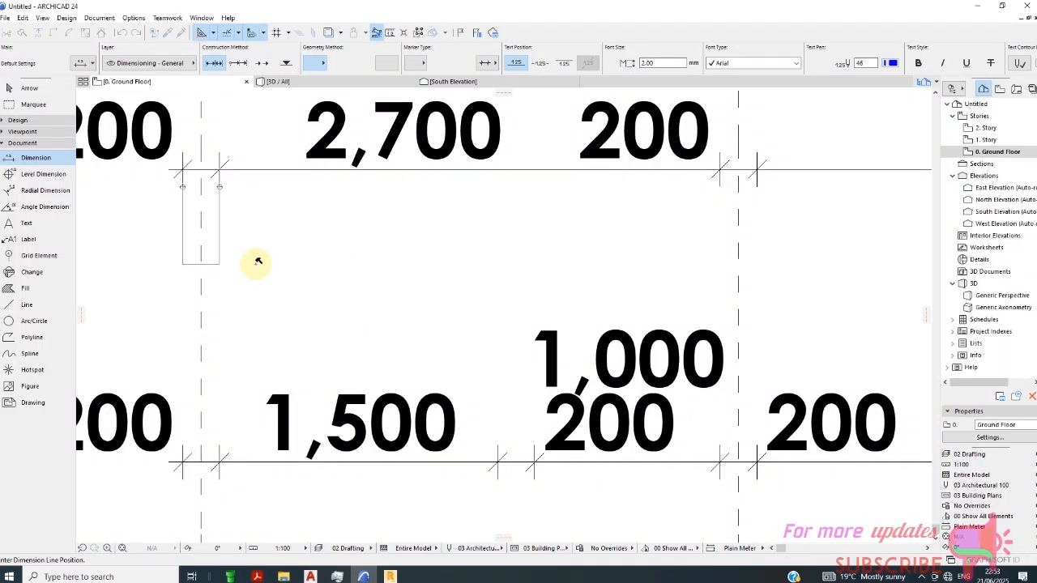
click(331, 262)
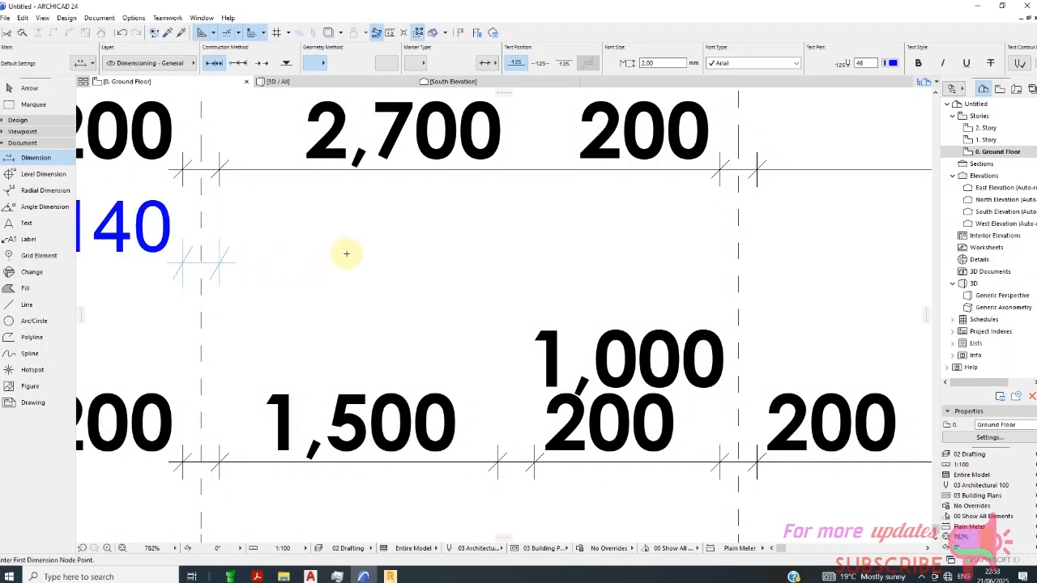
- Enclose the complete floor plan, including the new check dimension, in a selection rectangle
scroll(275, 232, down, 2)
scroll(274, 232, down, 5)
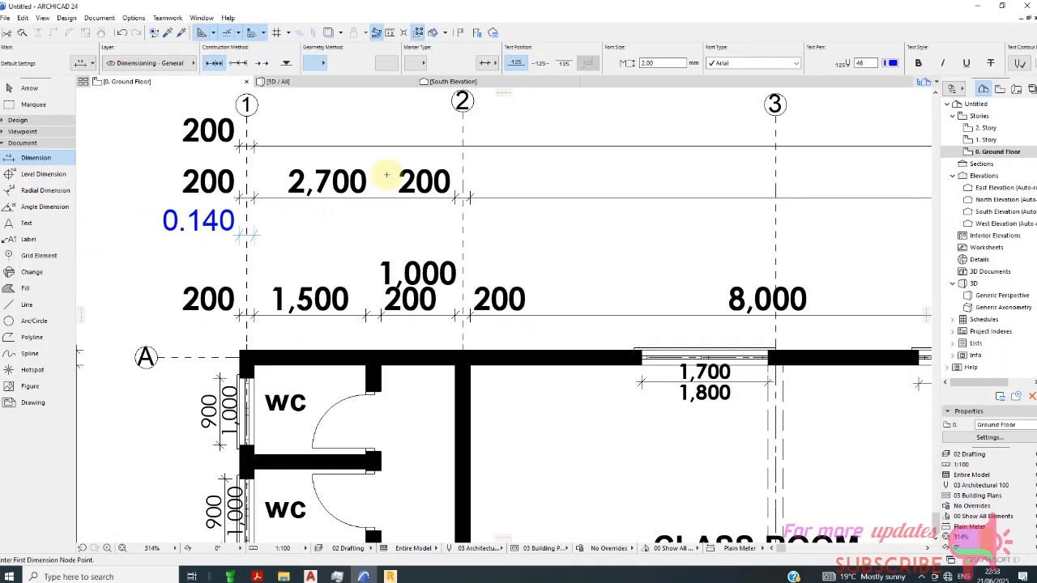
scroll(396, 180, down, 4)
scroll(357, 182, up, 3)
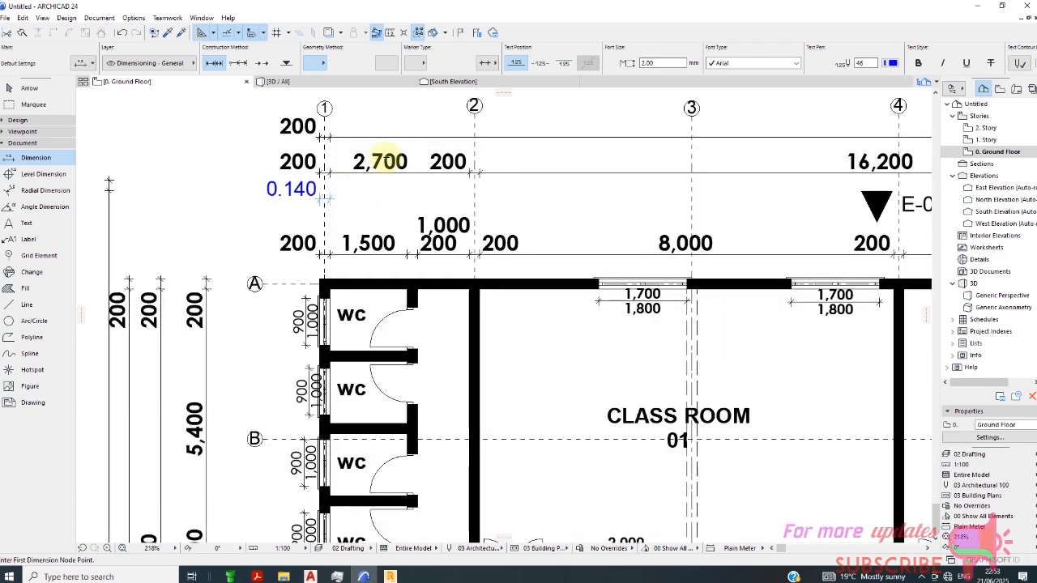
scroll(324, 195, down, 2)
scroll(287, 213, down, 6)
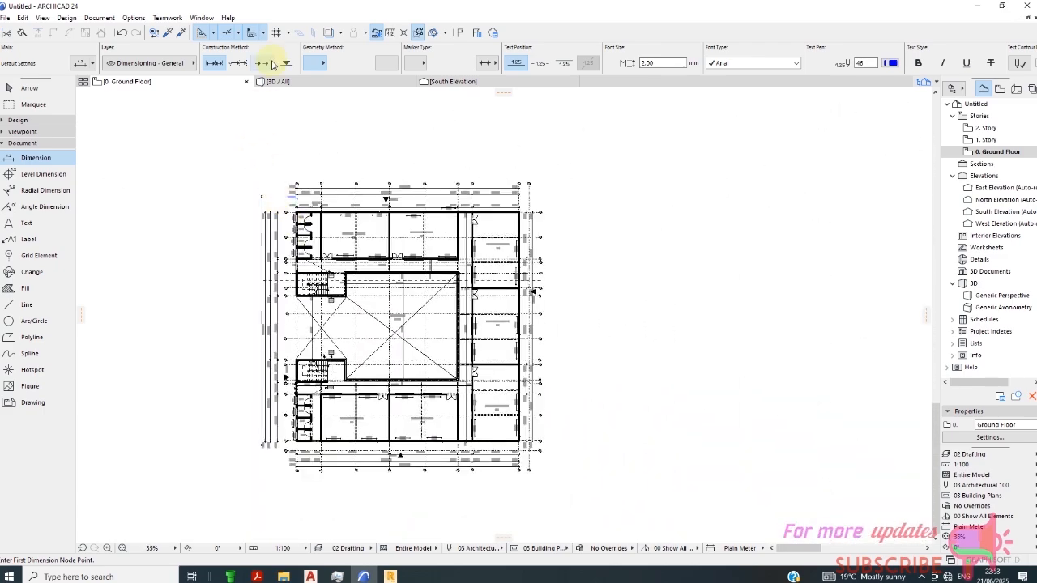
click(17, 88)
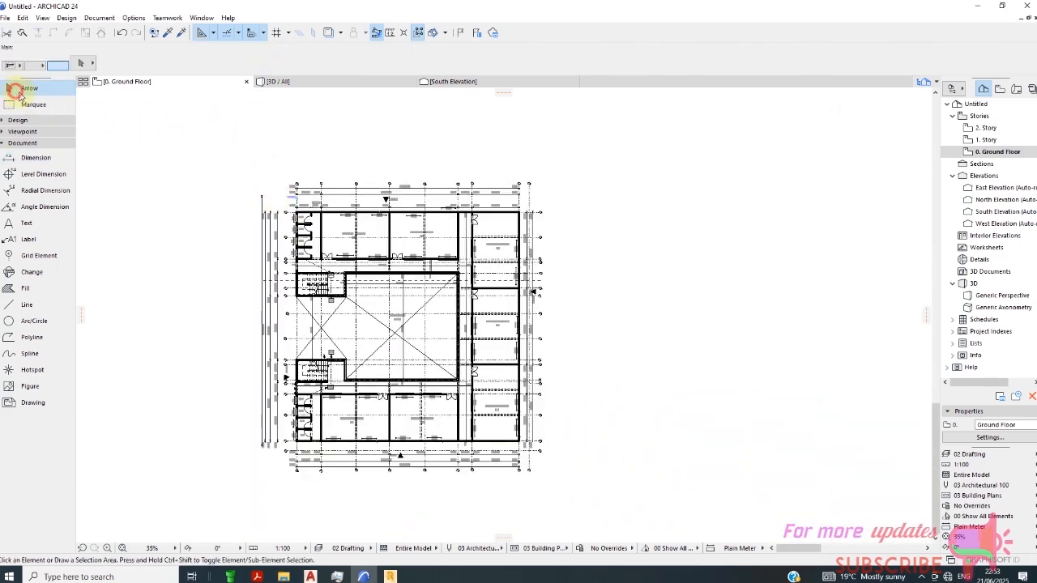
click(220, 146)
scroll(469, 319, down, 2)
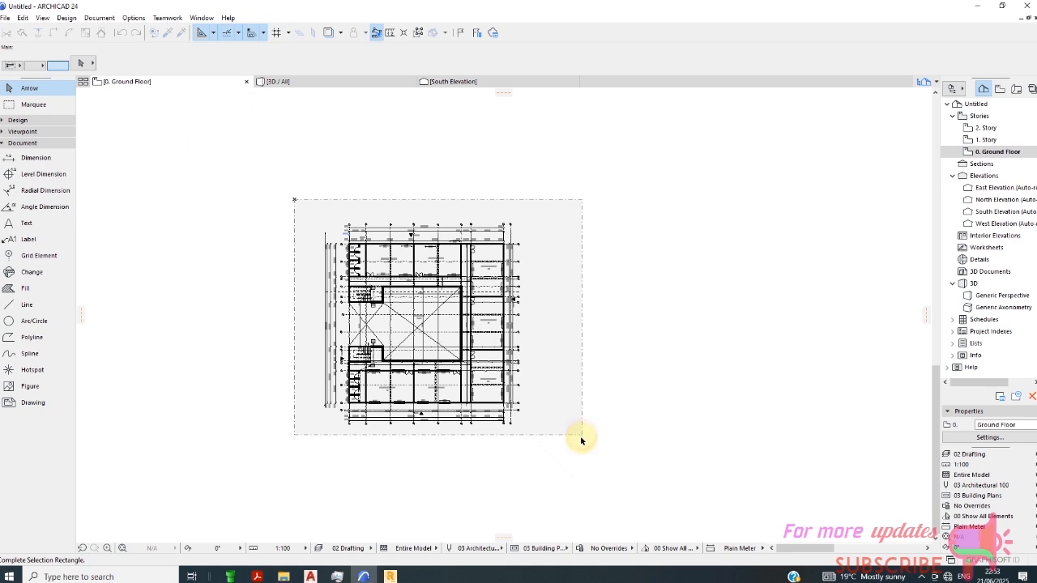
click(582, 440)
scroll(170, 146, up, 1)
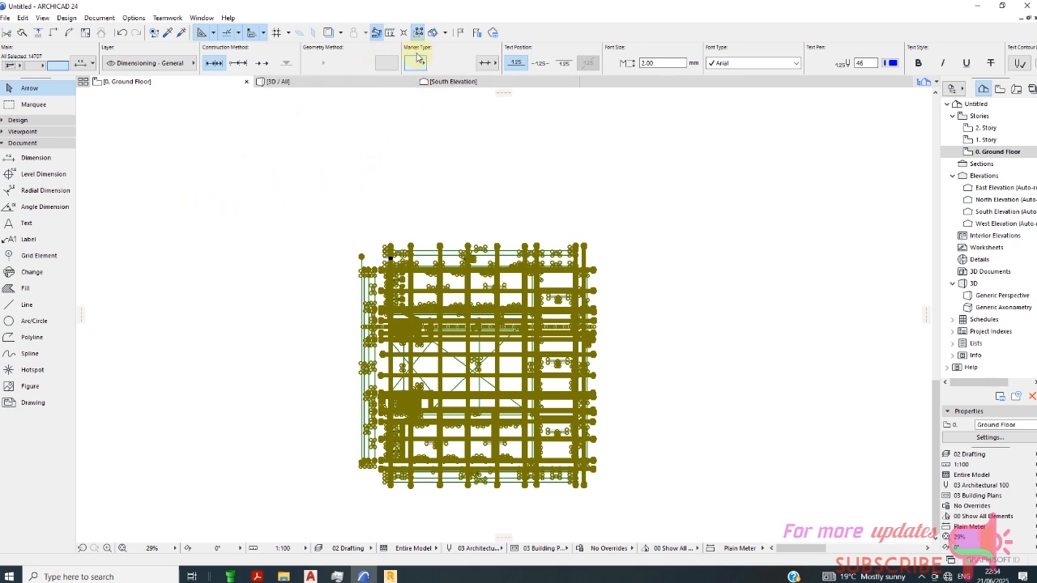
- Start a graphically defined Resize of the selected plan that also affects wall thickness, library parts, all text entities, arrows and markers
click(418, 36)
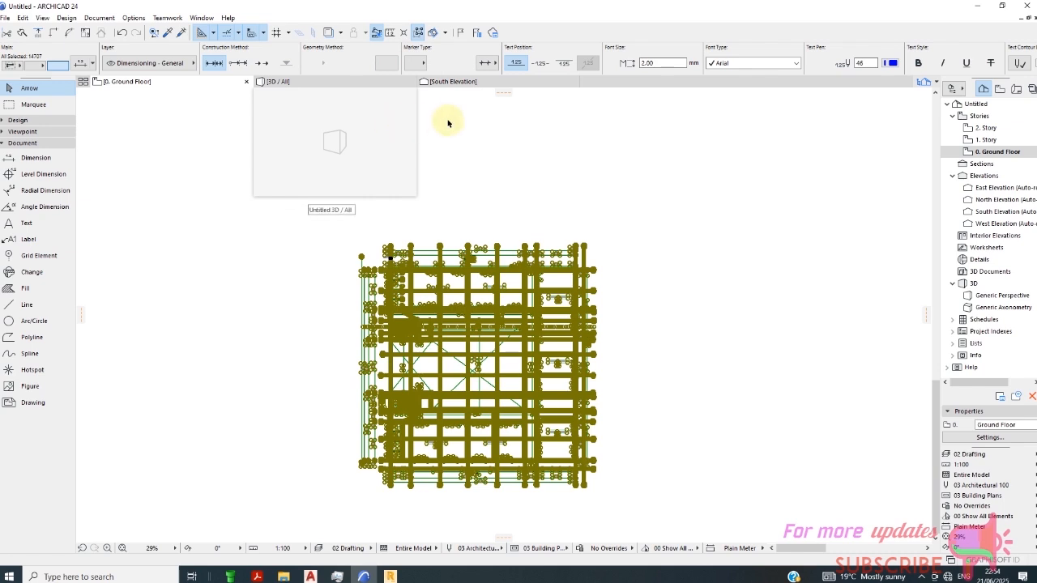
right_click(477, 141)
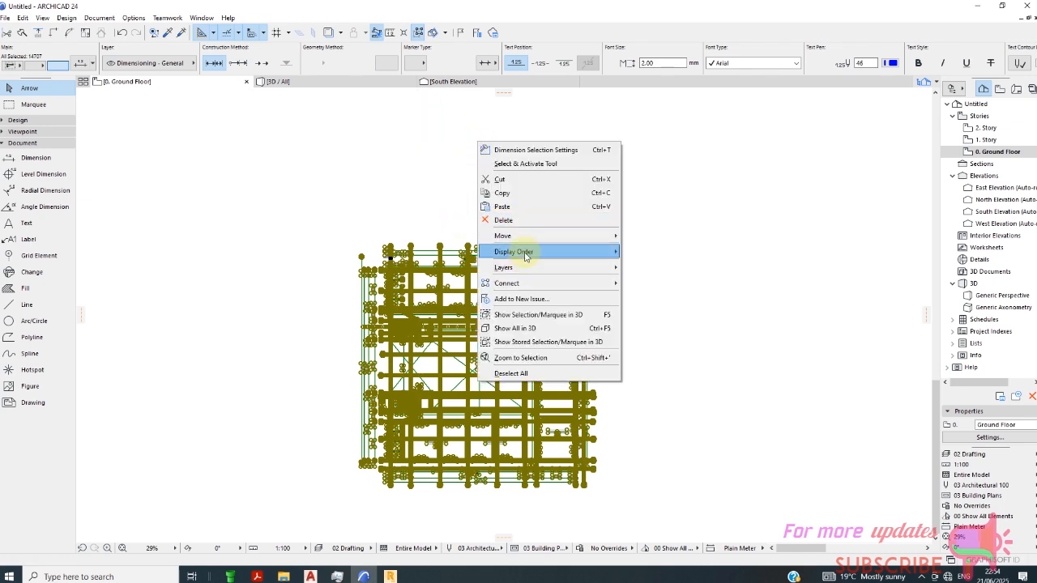
mouse_move(526, 253)
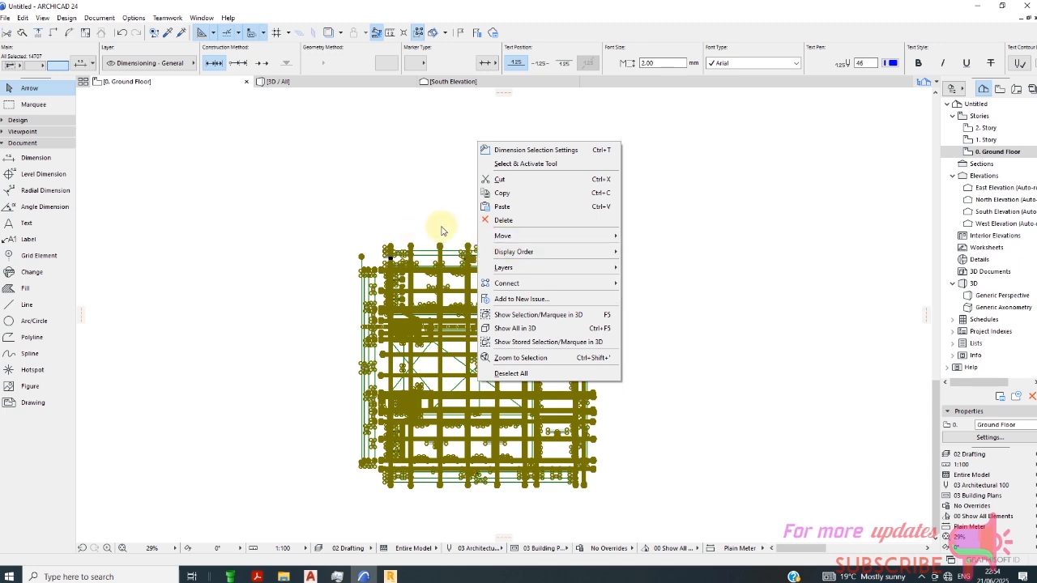
click(25, 18)
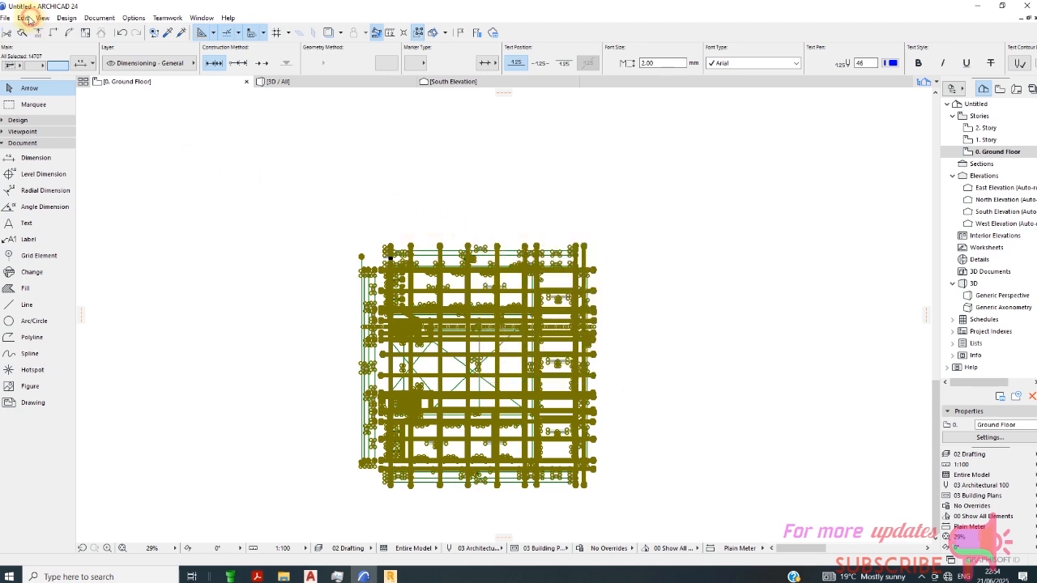
click(23, 18)
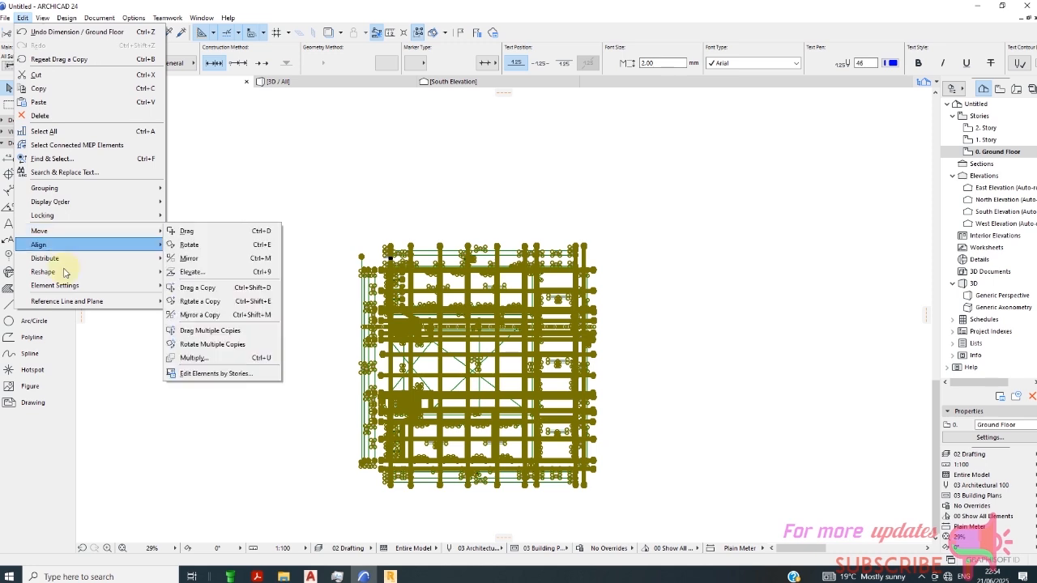
mouse_move(65, 273)
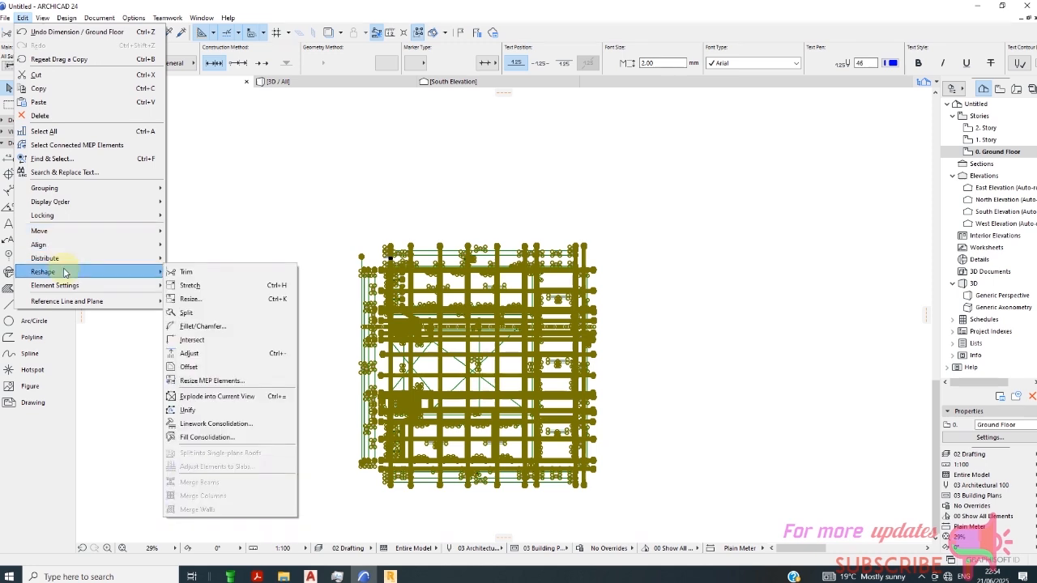
click(187, 300)
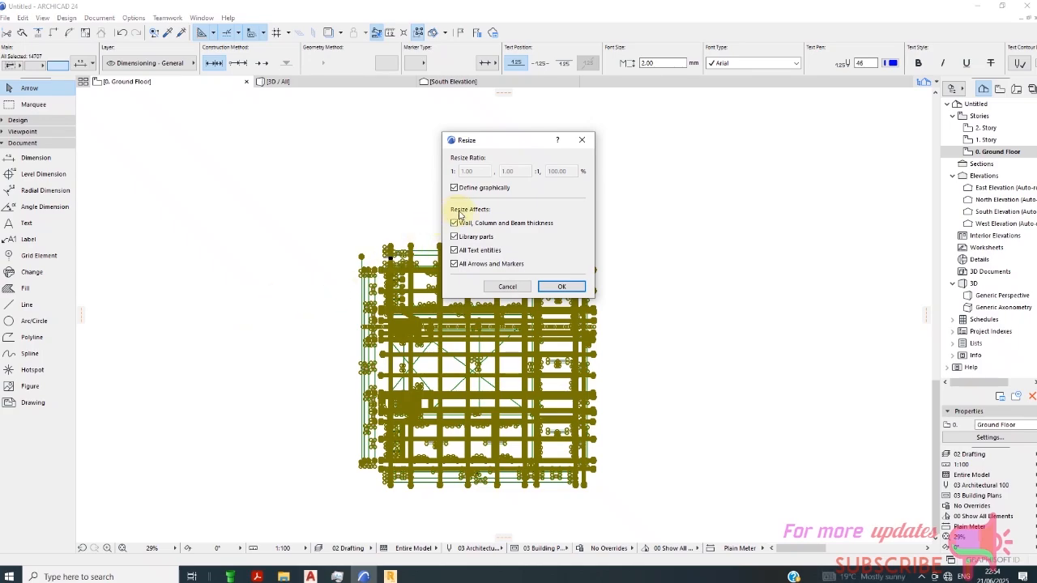
click(551, 288)
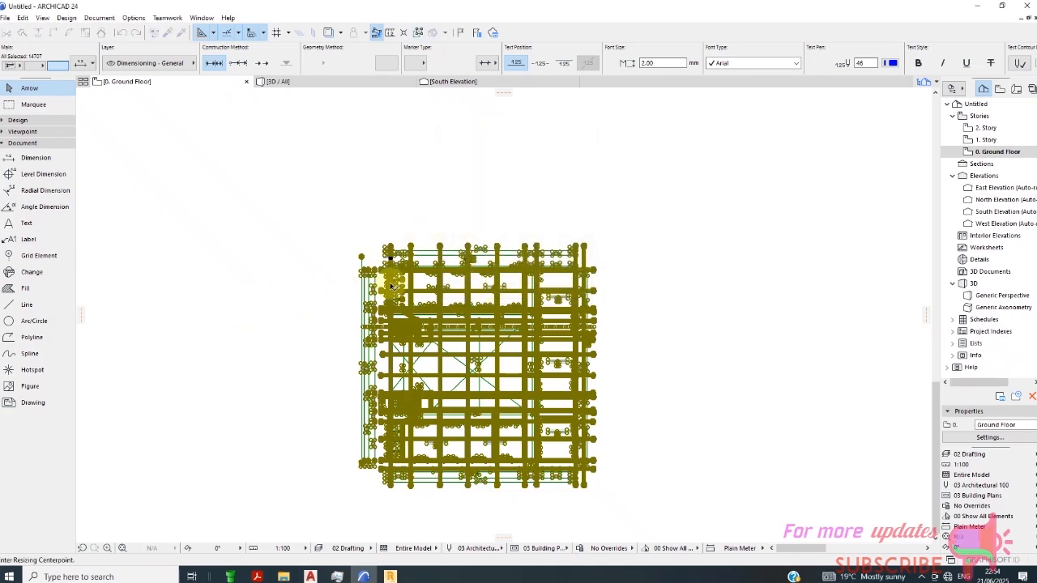
- Resize the plan from the first tick of the interval marked 200 at gridline 1, scaling that interval to 200 mm
scroll(383, 257, up, 5)
scroll(382, 257, up, 8)
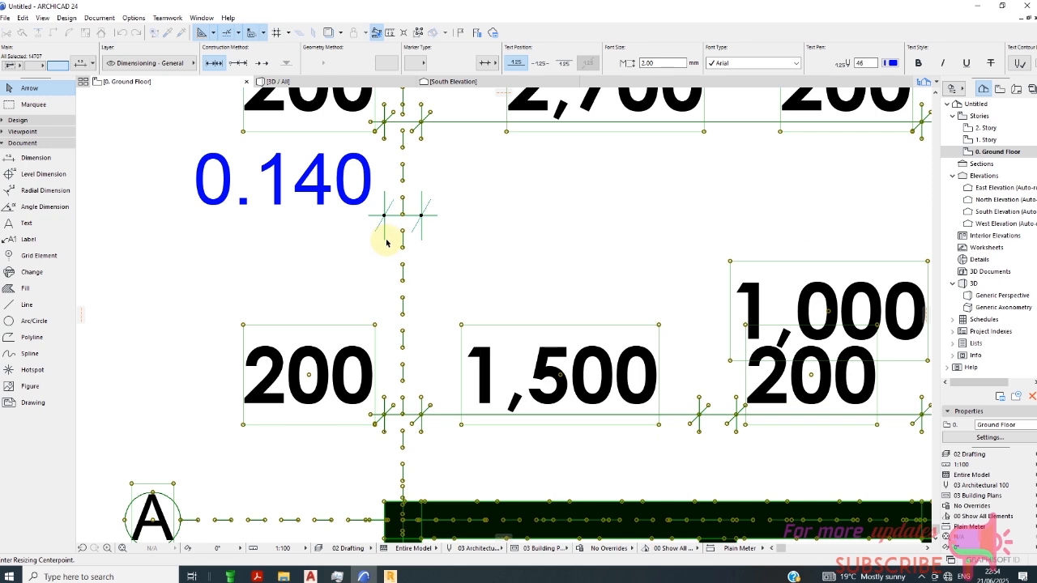
click(384, 139)
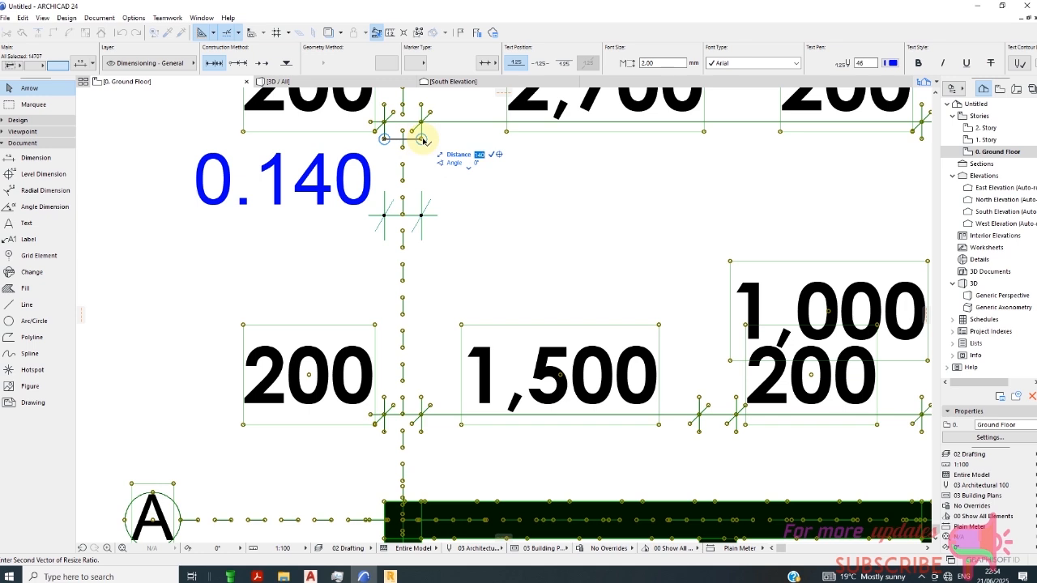
click(437, 140)
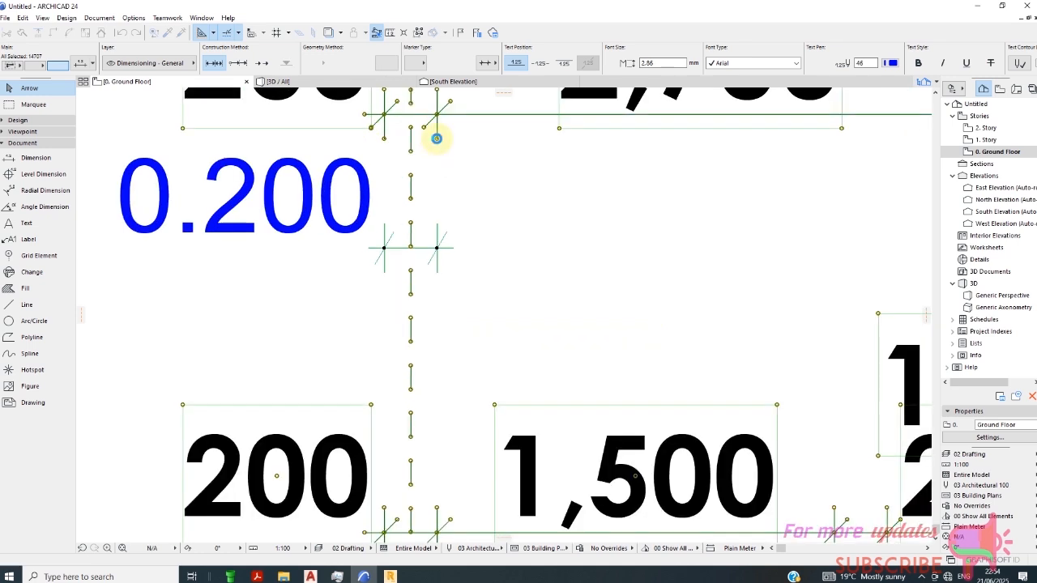
- Open the project preferences for dimensions
scroll(424, 170, down, 8)
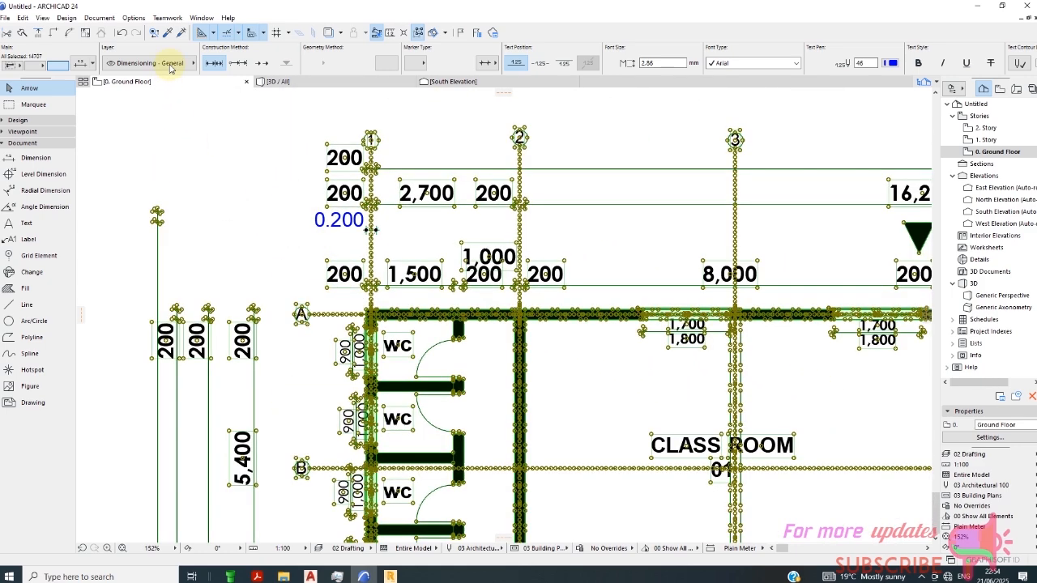
click(137, 18)
mouse_move(168, 121)
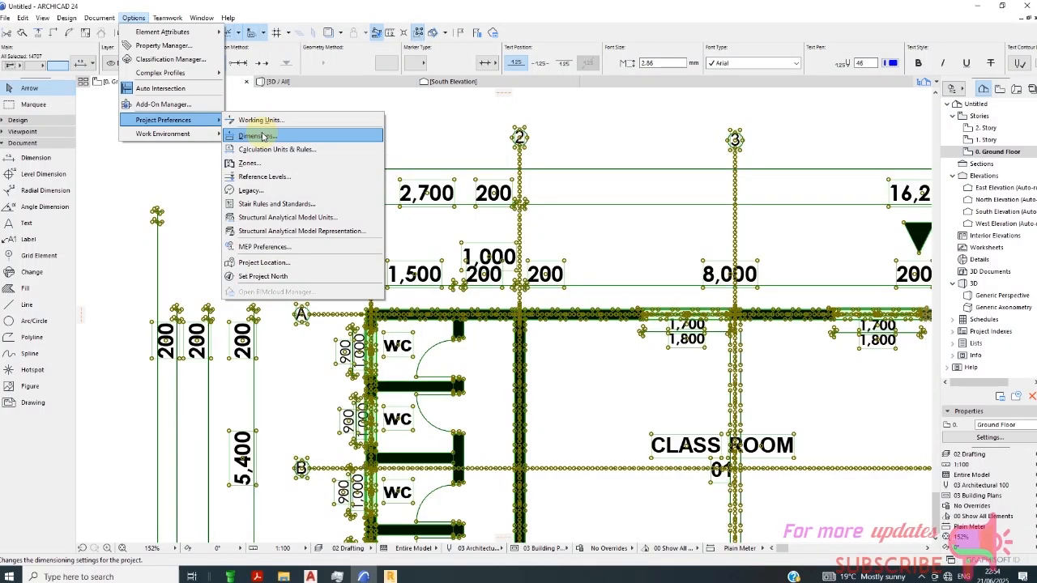
- Set the project's dimension standard to Plain Millimeter and select the 200 dimension text near grid line 1 to check it
click(264, 136)
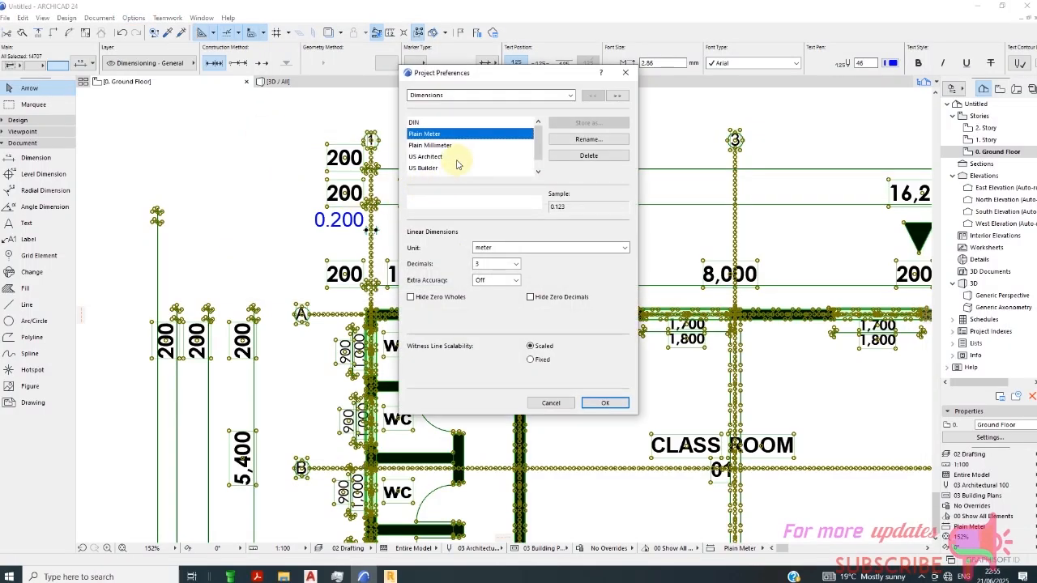
click(438, 145)
click(605, 403)
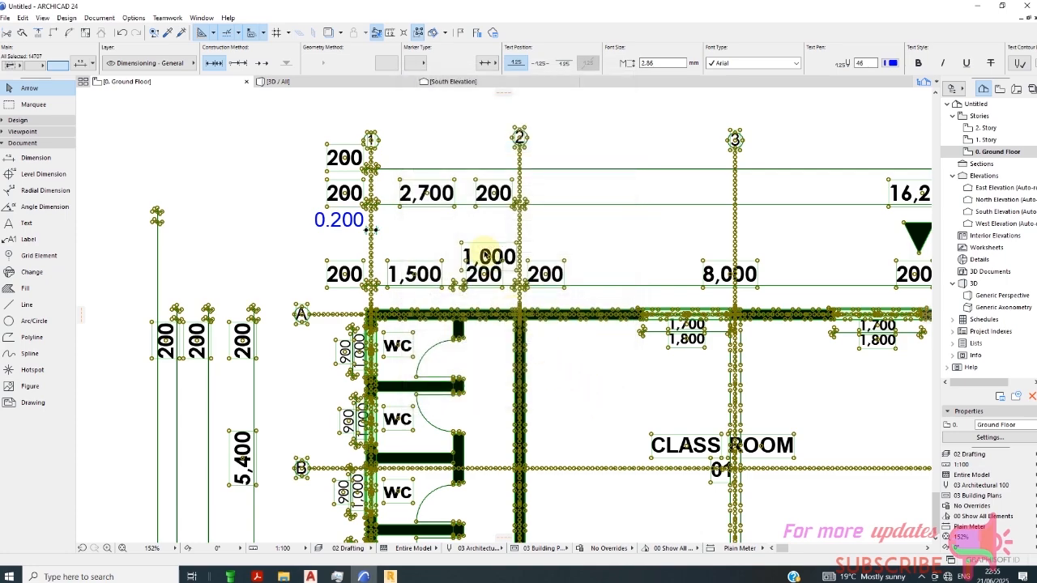
click(334, 228)
scroll(308, 199, up, 2)
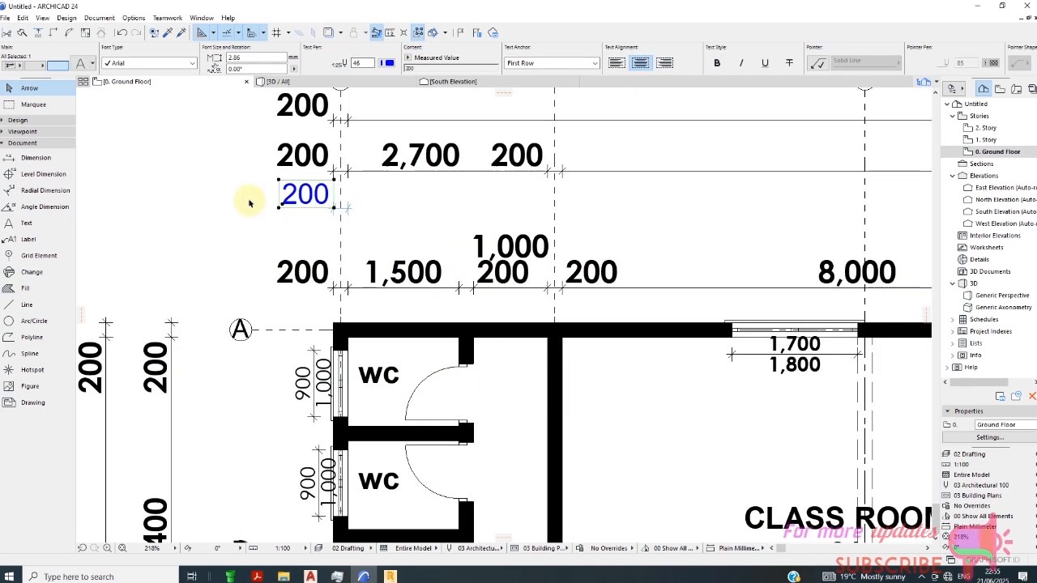
- Start a linear dimension chain with its first node on grid line 1, just below the grid bubble
scroll(272, 240, down, 2)
scroll(272, 240, down, 5)
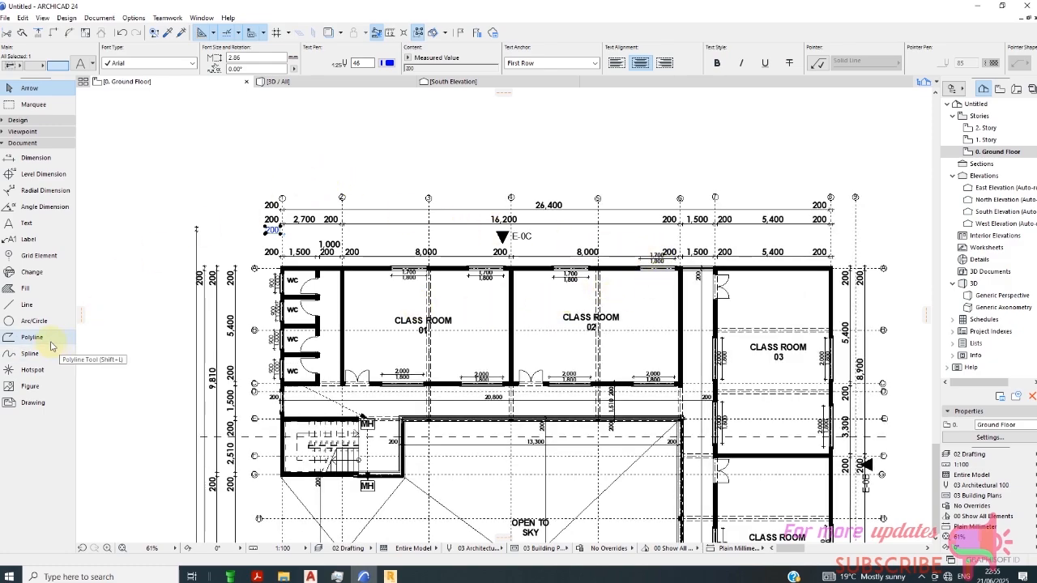
click(34, 158)
scroll(275, 280, up, 5)
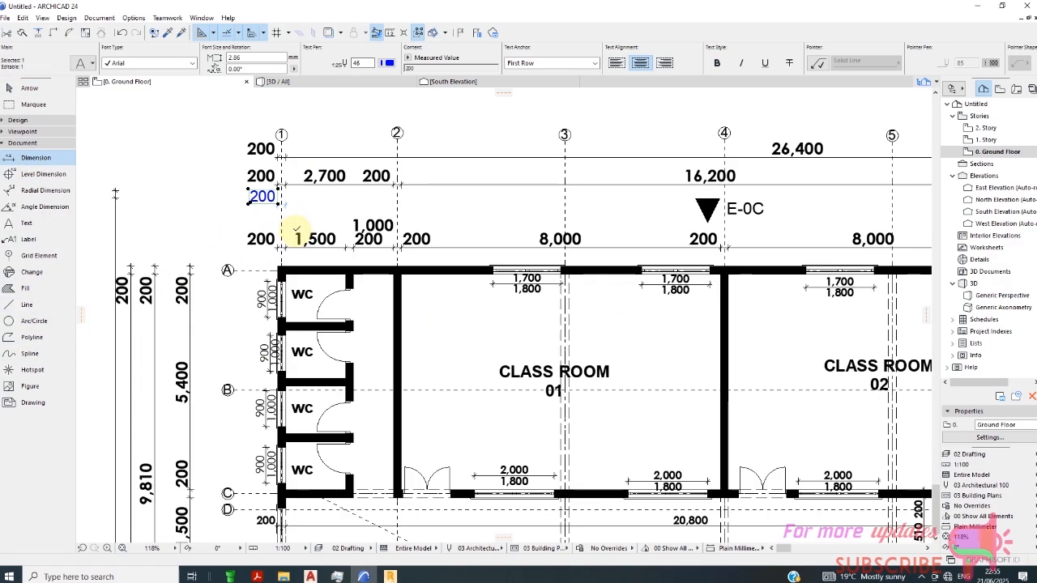
scroll(281, 261, down, 1)
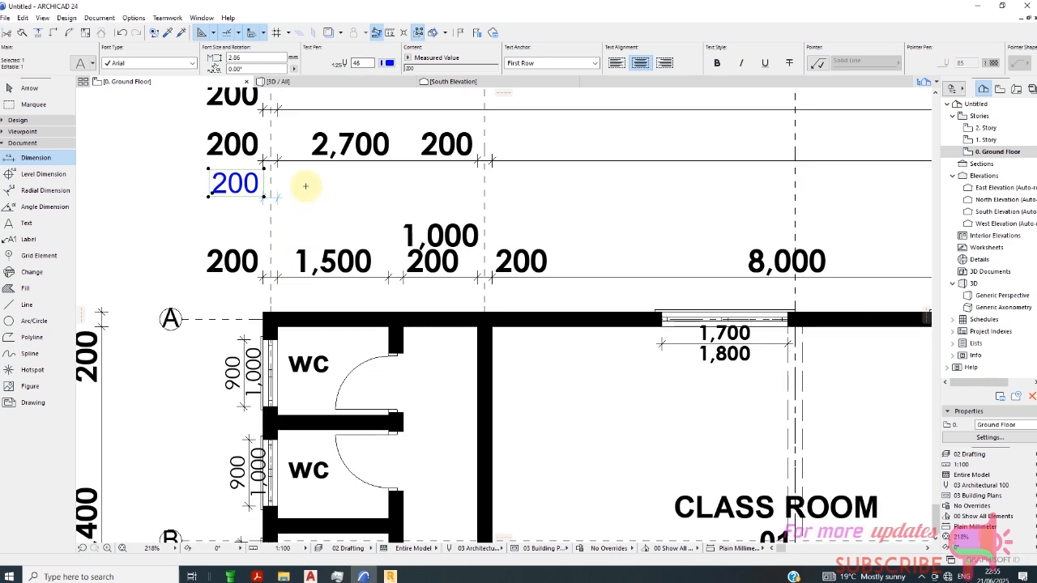
scroll(271, 139, up, 2)
scroll(331, 352, down, 1)
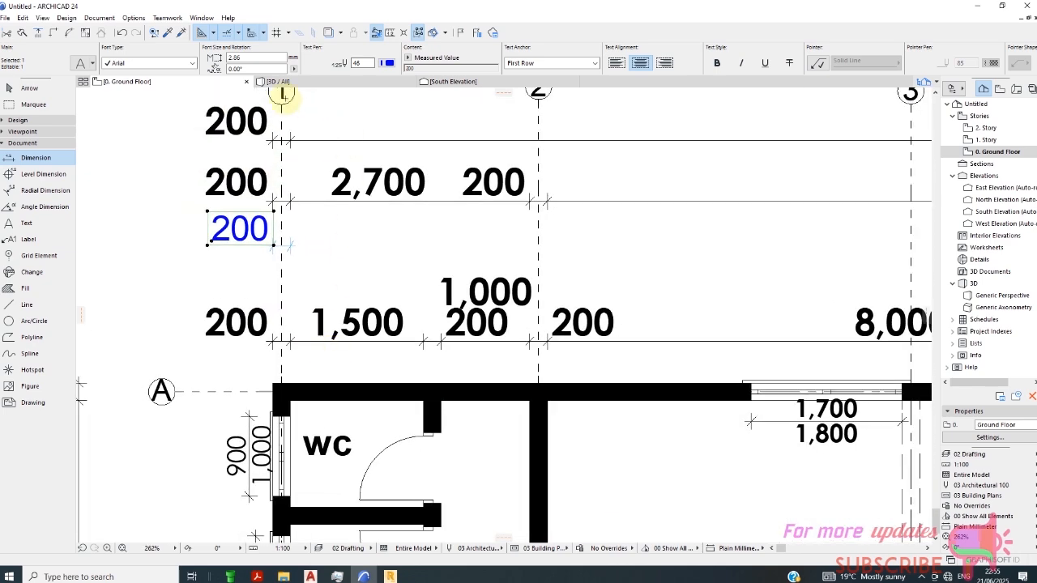
scroll(282, 92, up, 4)
scroll(243, 225, down, 2)
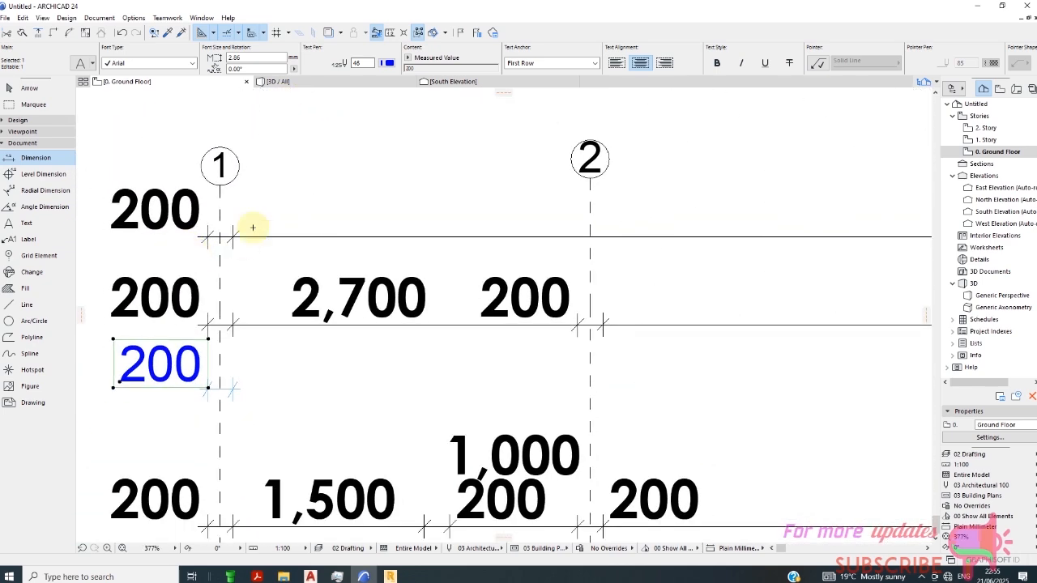
scroll(224, 204, up, 5)
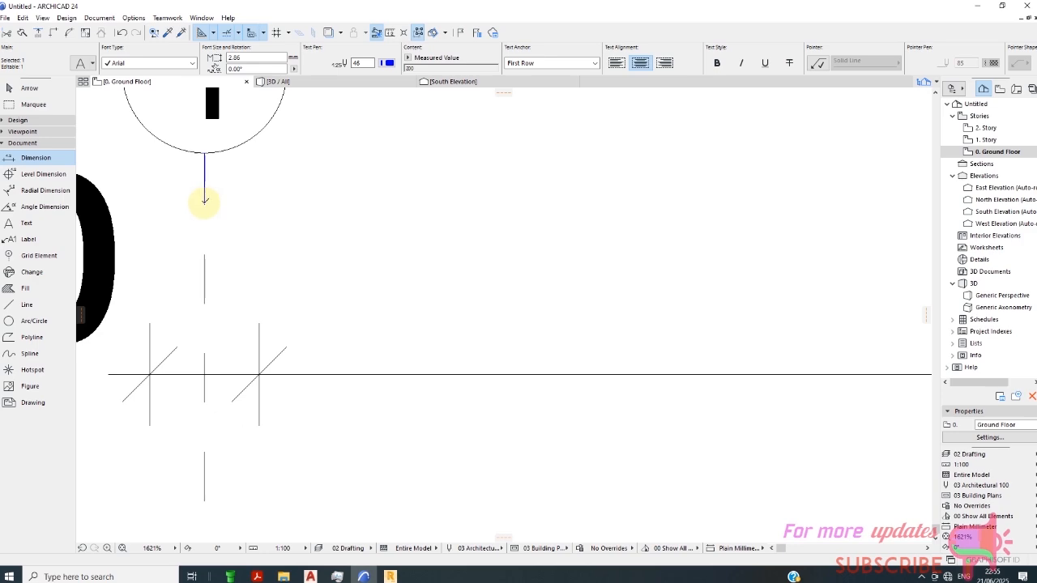
key(Escape)
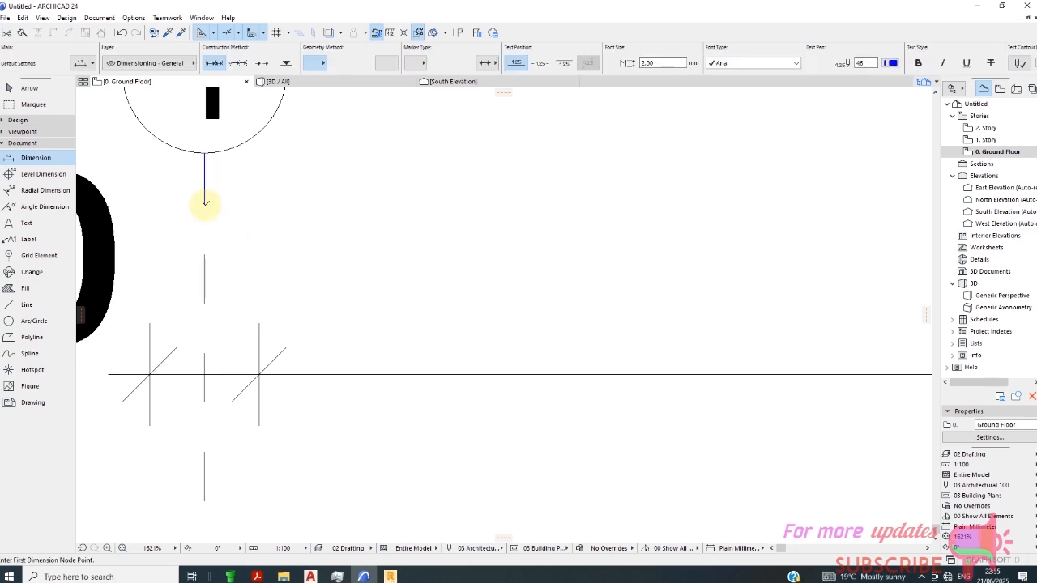
- Add dimension nodes on grid lines 2 and 3, just below their bubbles
scroll(203, 239, down, 5)
scroll(551, 243, up, 2)
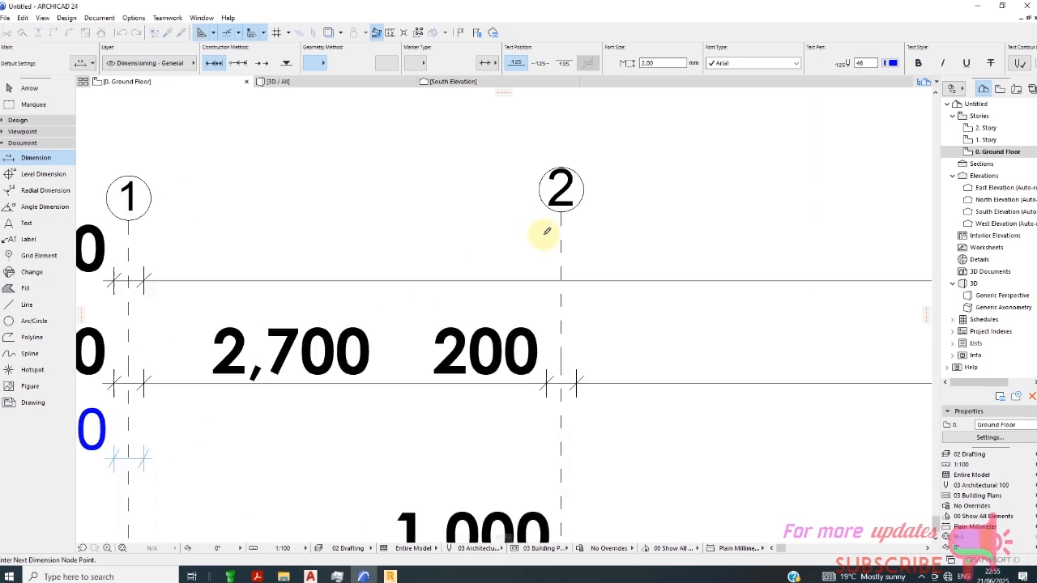
scroll(551, 226, up, 3)
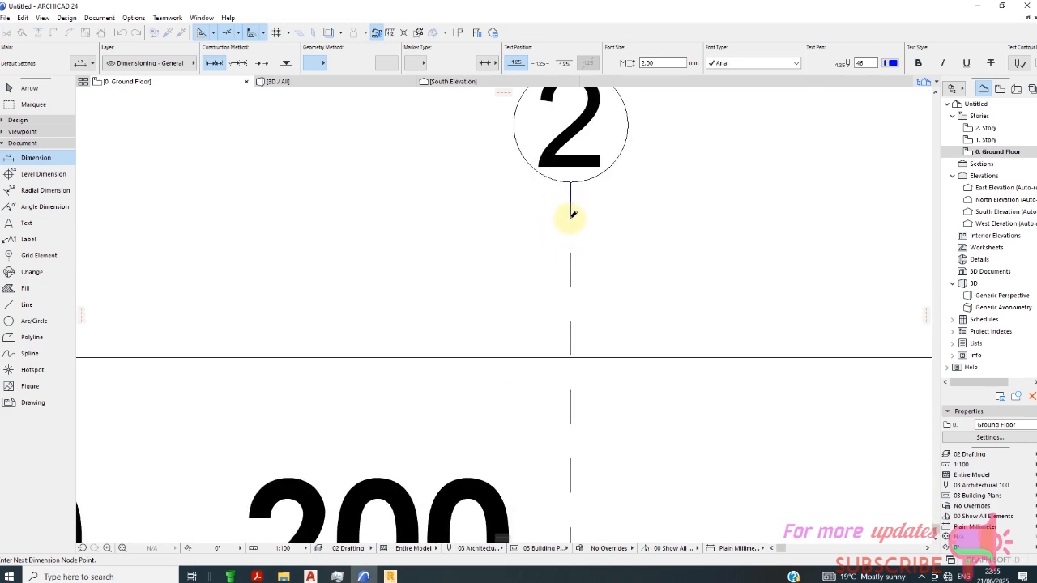
scroll(416, 262, down, 5)
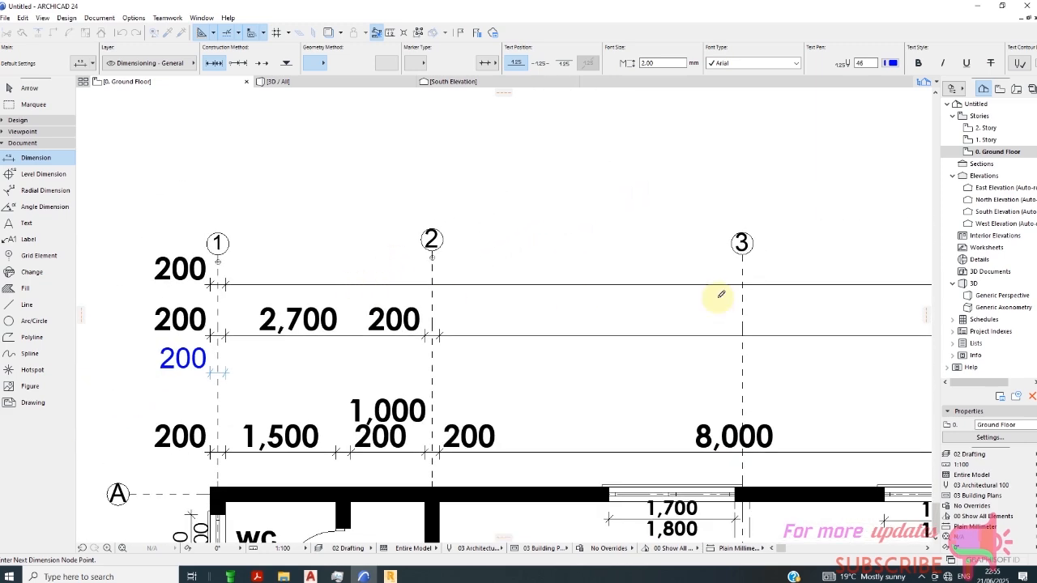
scroll(720, 294, up, 7)
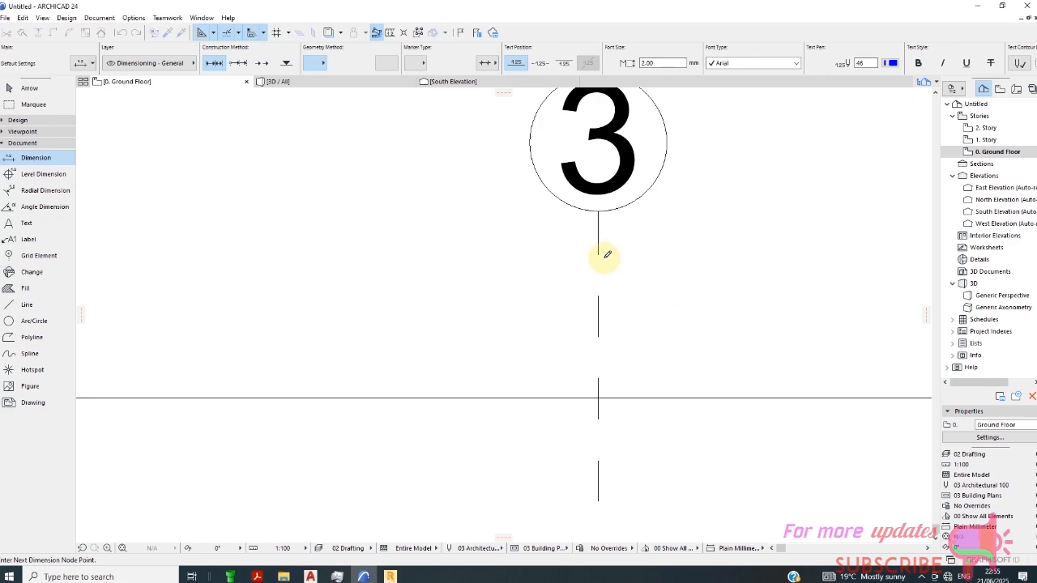
- Continue the dimension chain with nodes on grid lines 4 and 5
scroll(503, 250, down, 6)
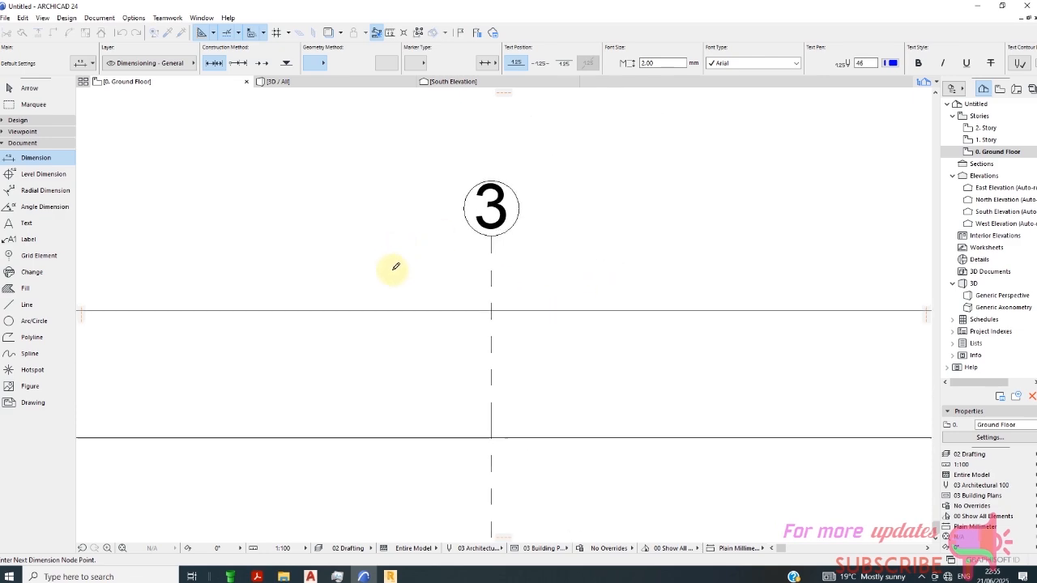
scroll(630, 273, up, 6)
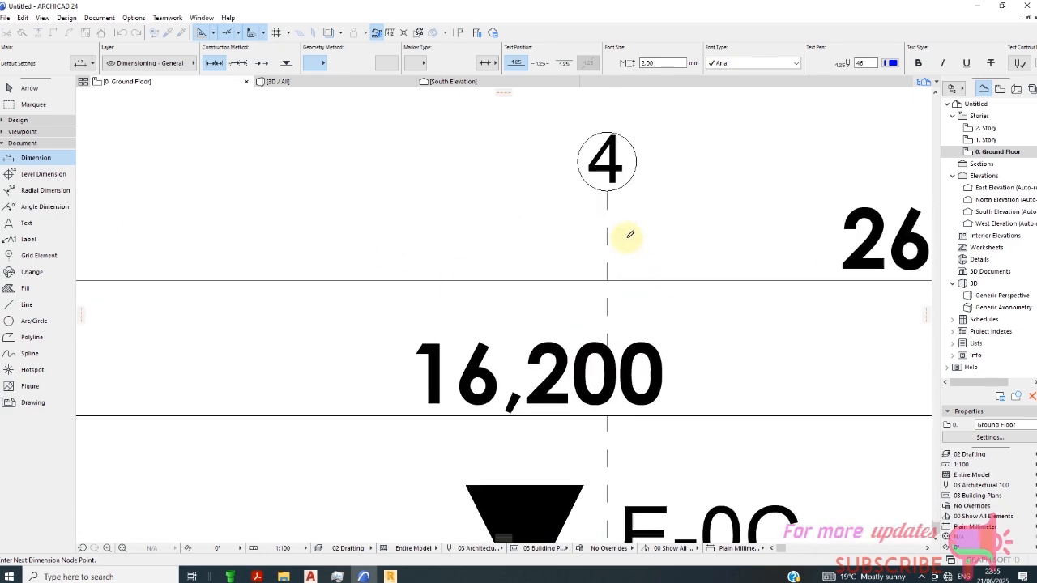
scroll(354, 297, down, 5)
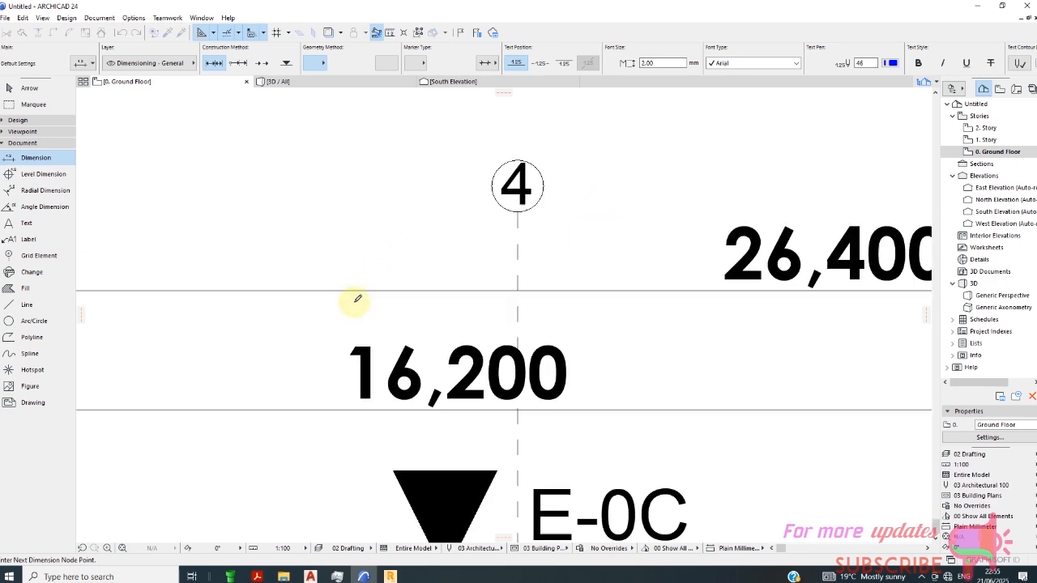
scroll(591, 301, up, 4)
scroll(469, 313, up, 3)
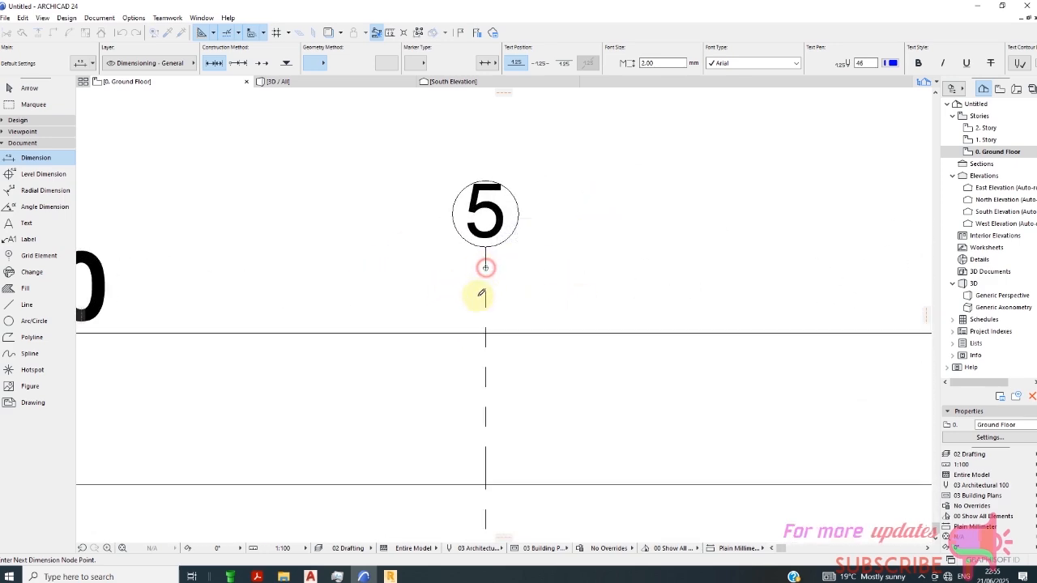
- Extend the dimension chain with nodes on grid lines 6 and 7
scroll(482, 295, down, 5)
scroll(438, 308, up, 4)
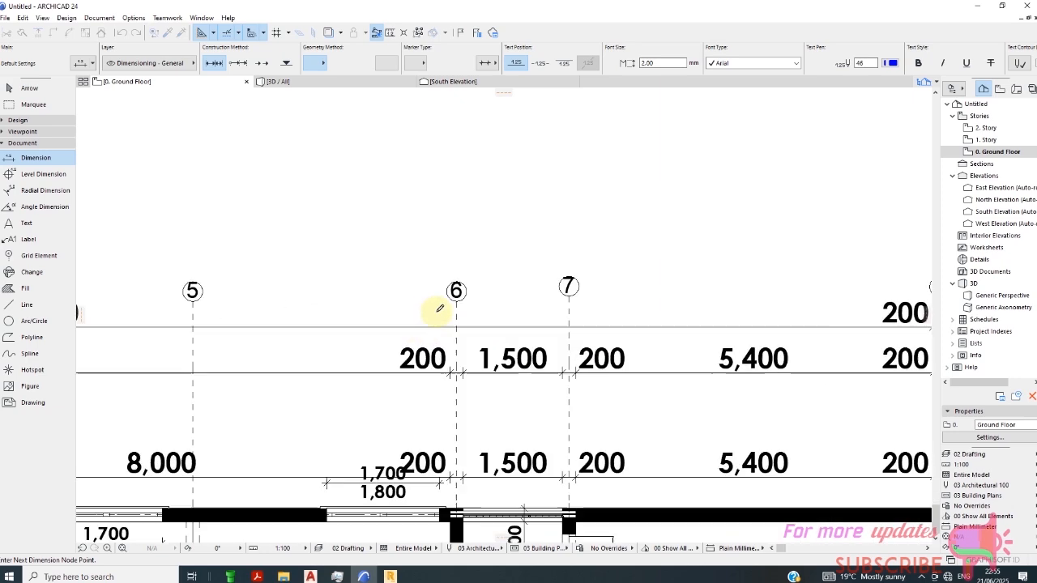
scroll(439, 307, up, 5)
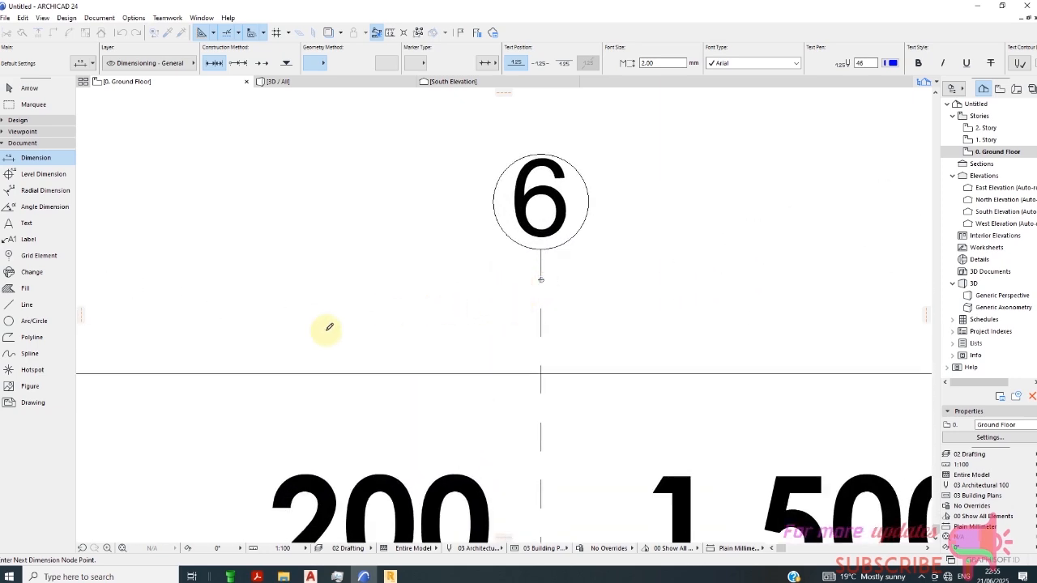
scroll(316, 325, down, 4)
scroll(640, 316, up, 4)
scroll(588, 284, up, 1)
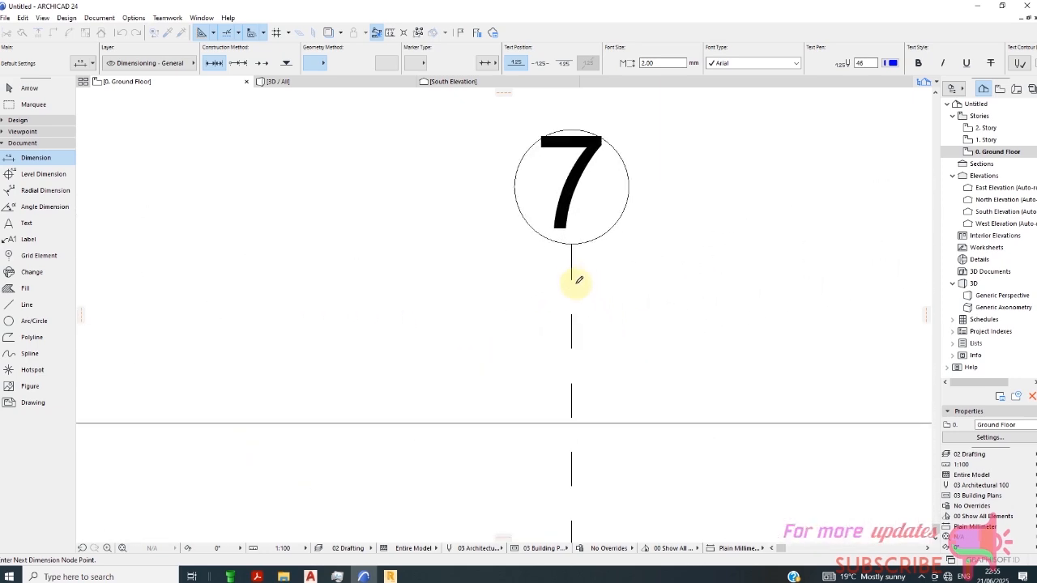
- Add the last dimension node on grid line 8 and finish picking nodes for the chain
scroll(524, 325, down, 5)
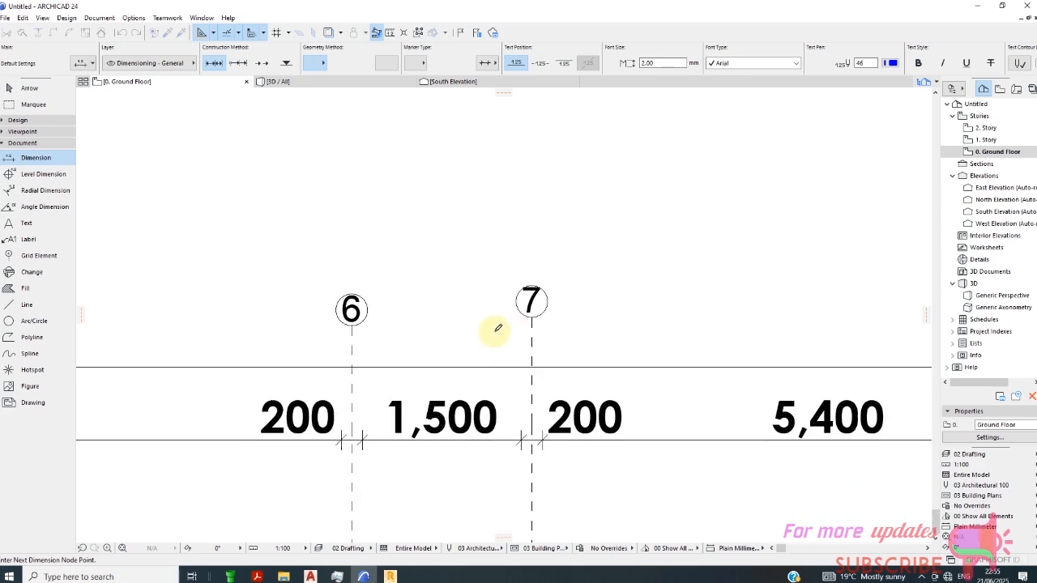
scroll(427, 311, down, 2)
scroll(717, 280, up, 6)
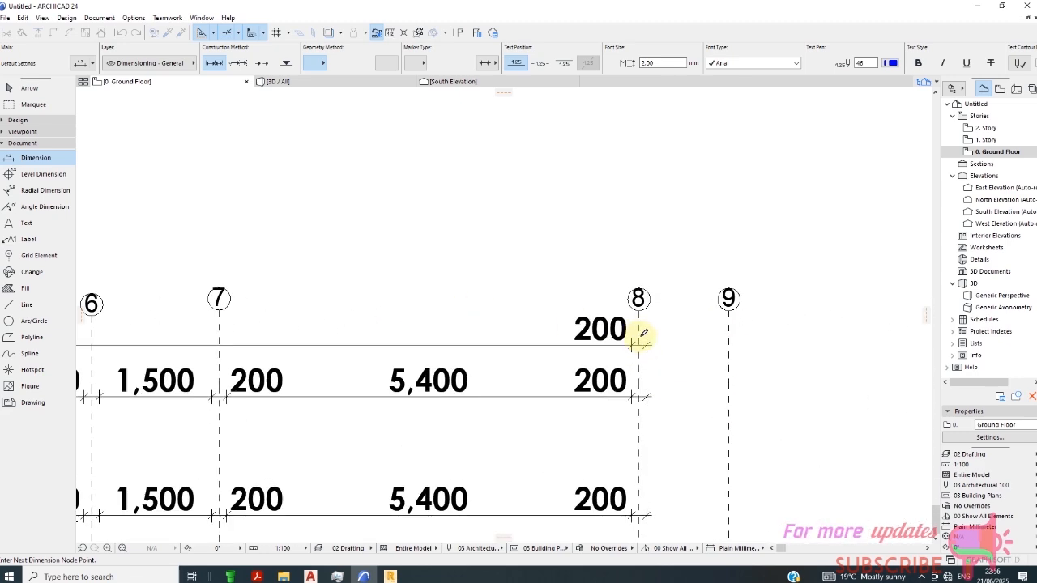
scroll(641, 304, up, 1)
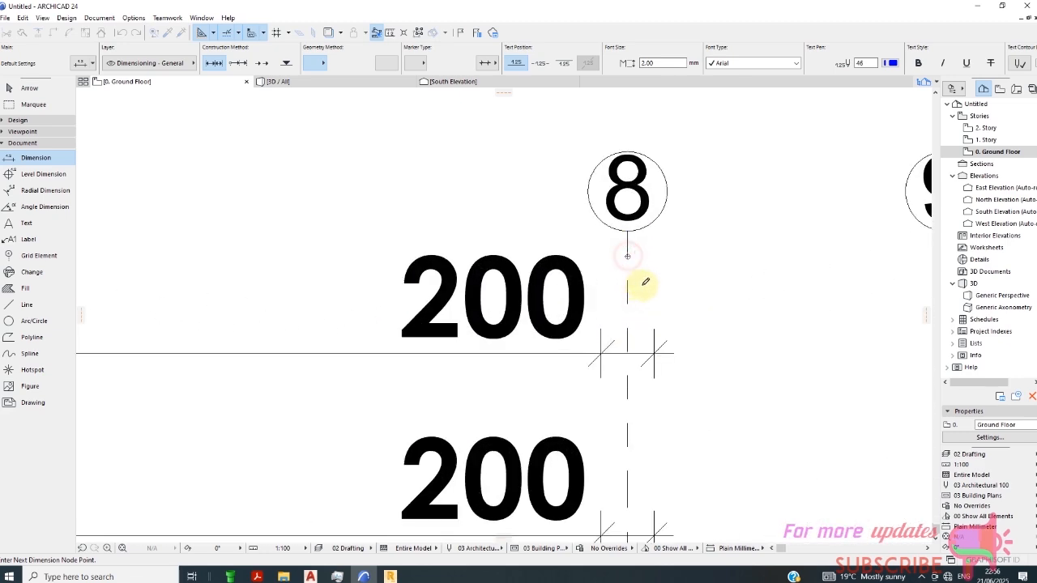
right_click(645, 282)
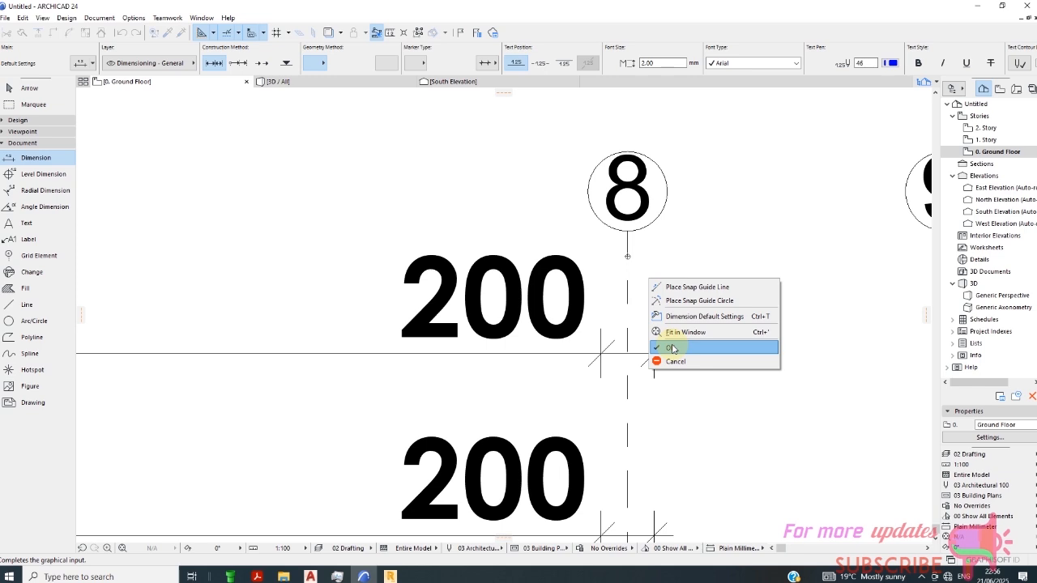
click(672, 348)
- Place the grid-to-grid dimension line above the grid bubbles, over the existing overall dimensions
scroll(625, 266, down, 3)
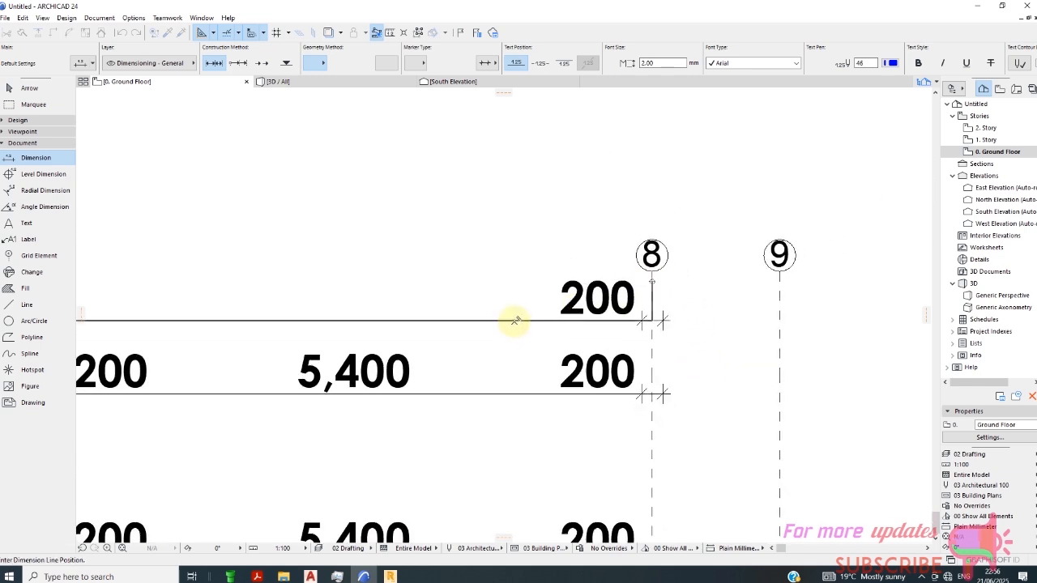
scroll(539, 308, down, 1)
scroll(544, 308, down, 3)
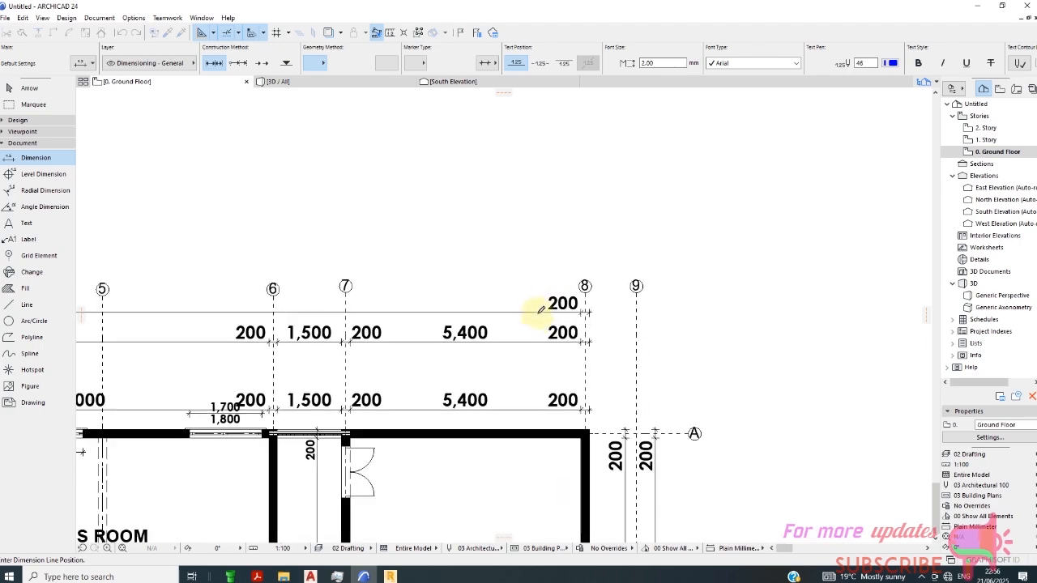
scroll(596, 304, down, 2)
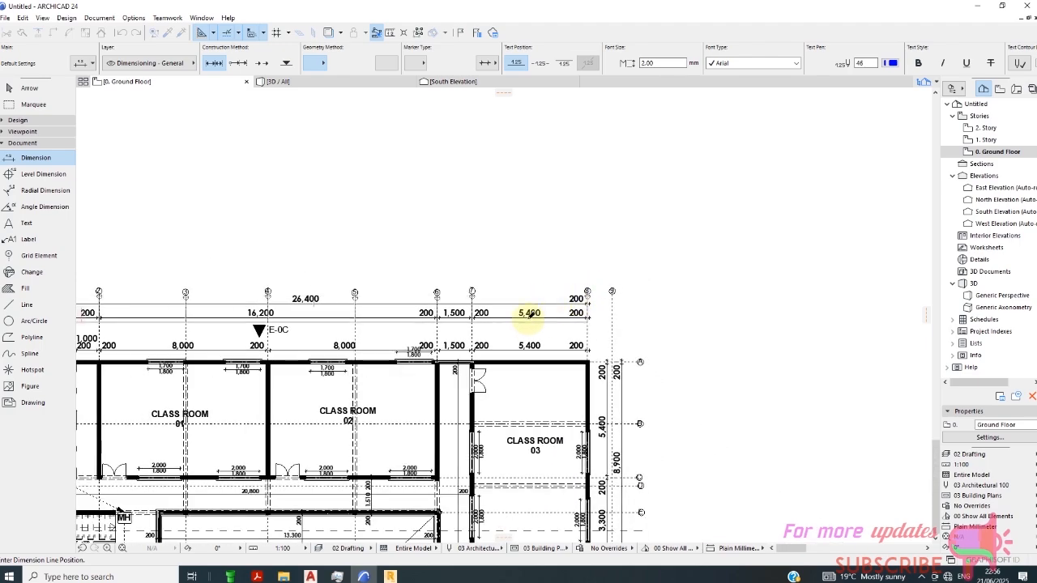
scroll(599, 284, down, 2)
scroll(618, 283, up, 2)
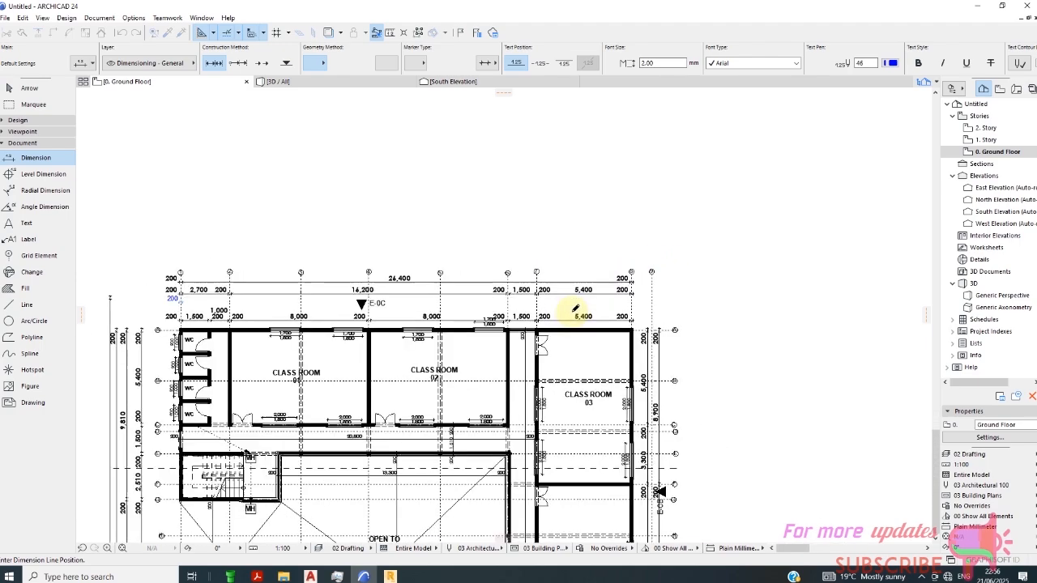
click(600, 246)
- Examine the new dimension chain above grid lines 1 to 8, checking the spacing between neighbouring grids
scroll(248, 229, up, 1)
scroll(247, 229, up, 2)
scroll(656, 232, down, 3)
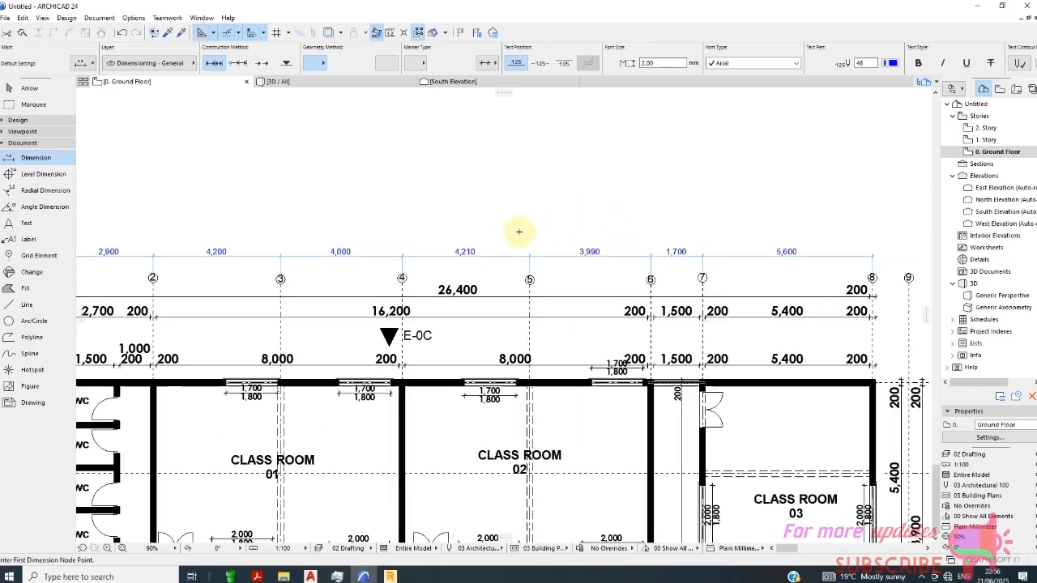
scroll(479, 237, up, 3)
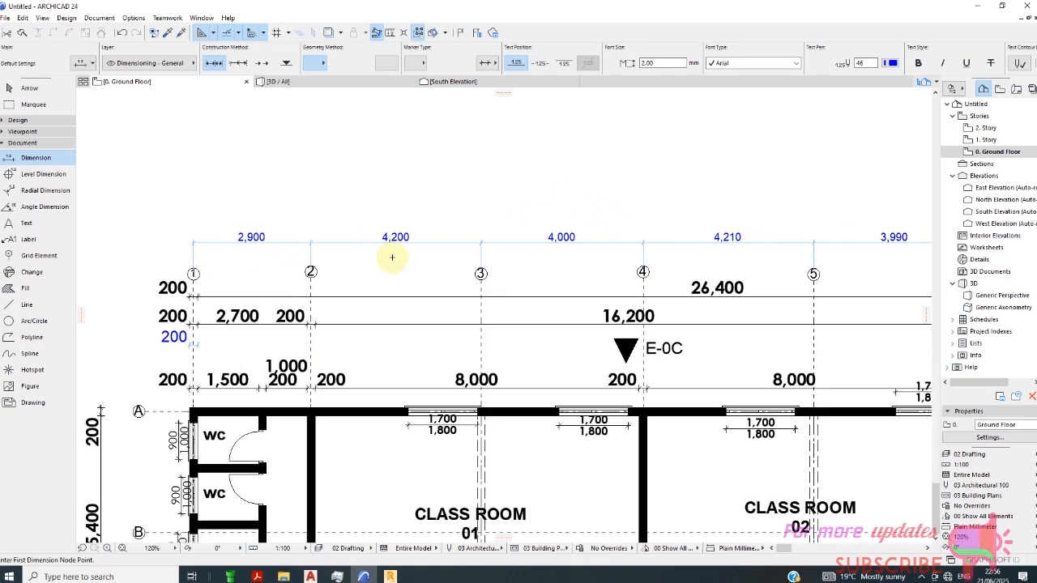
scroll(450, 266, down, 3)
scroll(620, 259, up, 6)
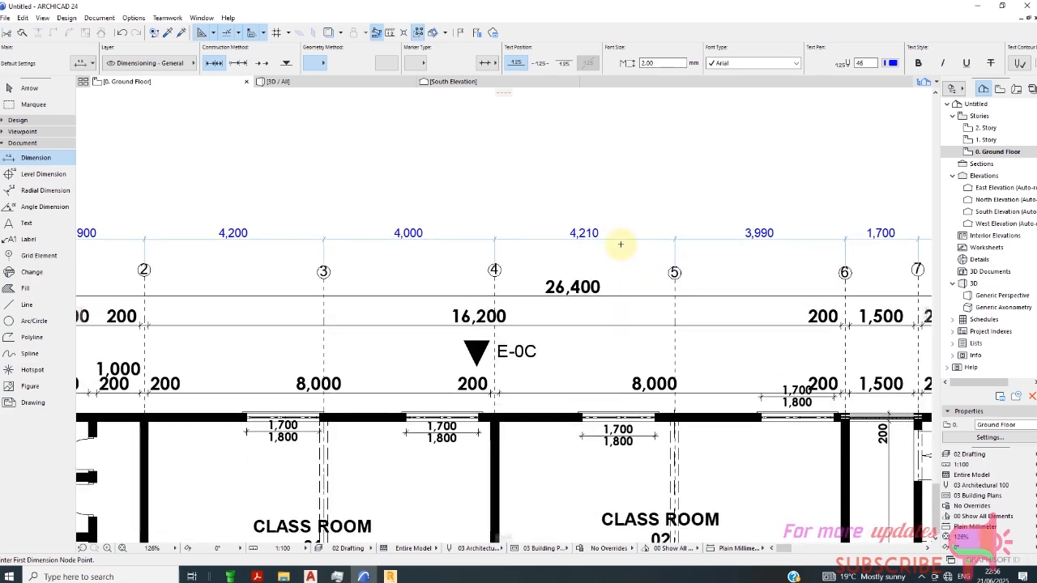
scroll(461, 240, down, 5)
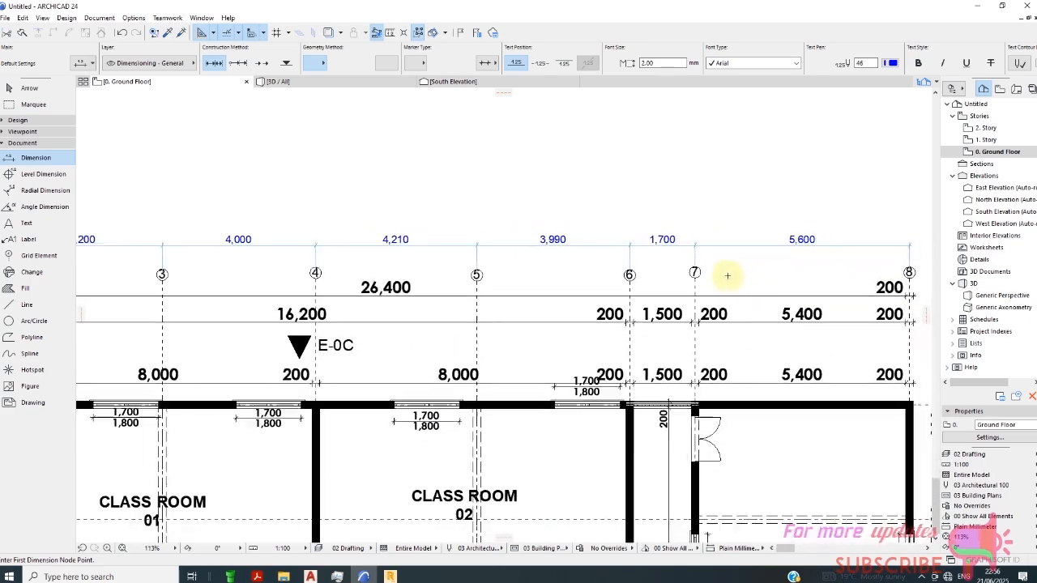
scroll(405, 260, down, 3)
scroll(401, 264, up, 3)
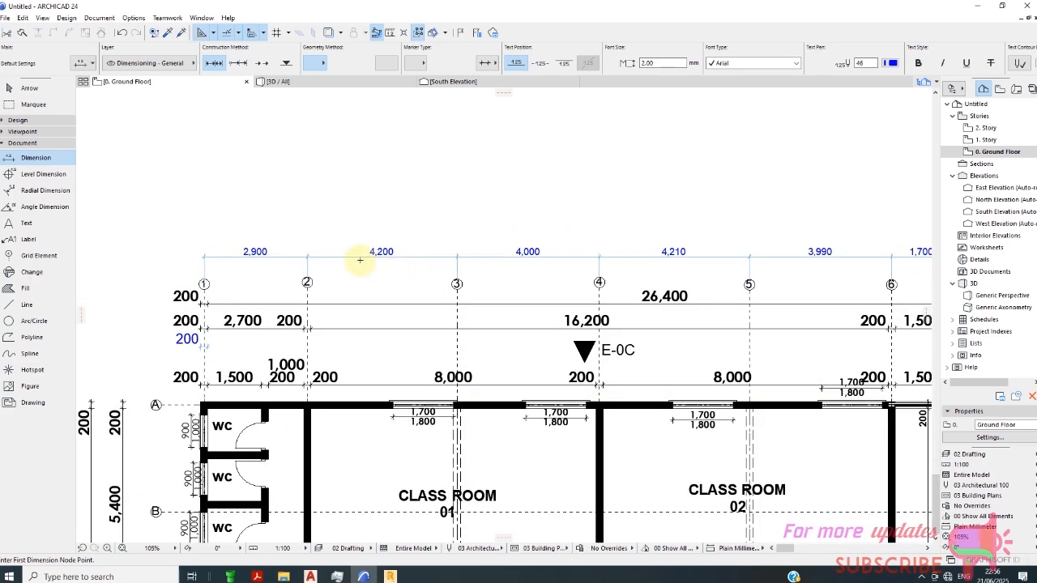
scroll(405, 272, down, 5)
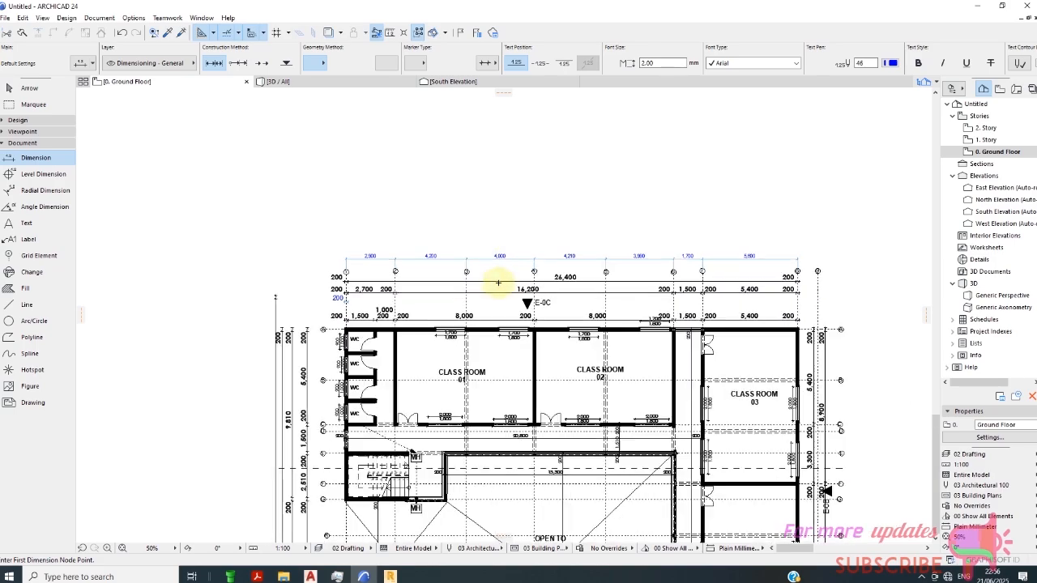
- Switch to the AutoCAD drawing and delete the red outline around the lower wing with classrooms 05 to 07
scroll(499, 282, down, 4)
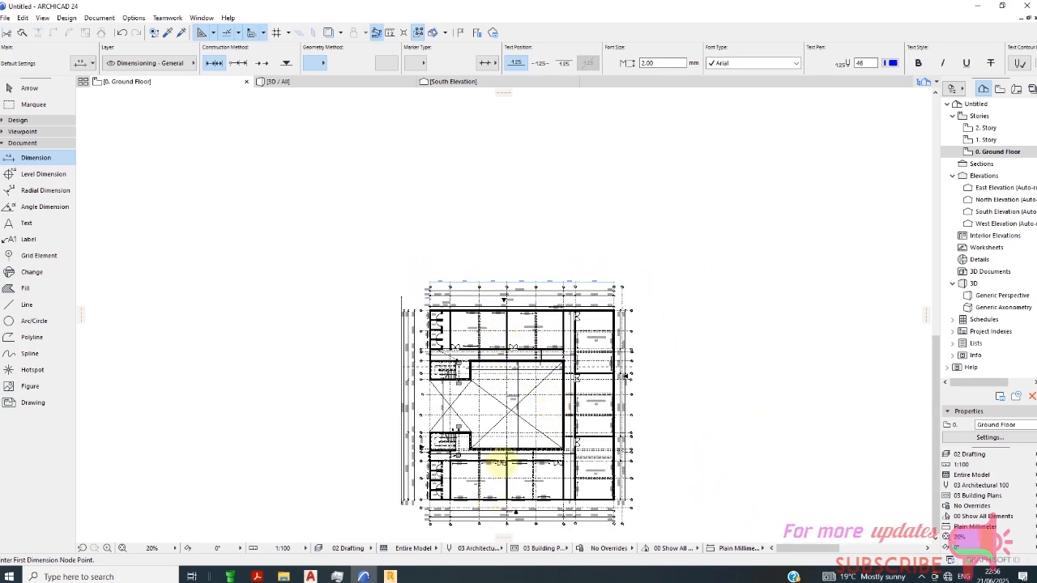
scroll(486, 389, up, 4)
click(313, 576)
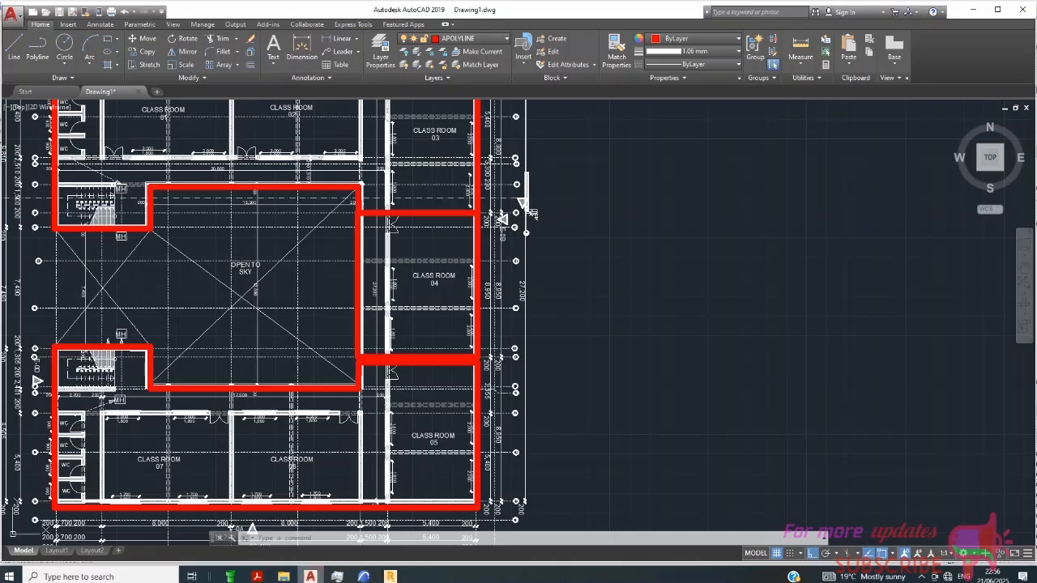
scroll(306, 350, down, 4)
scroll(272, 354, up, 4)
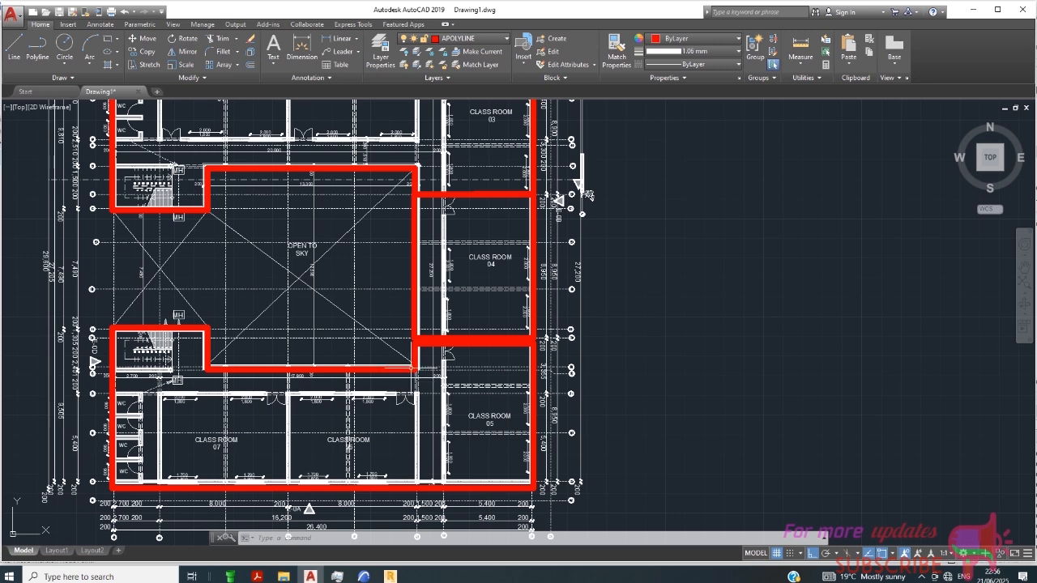
scroll(421, 359, up, 8)
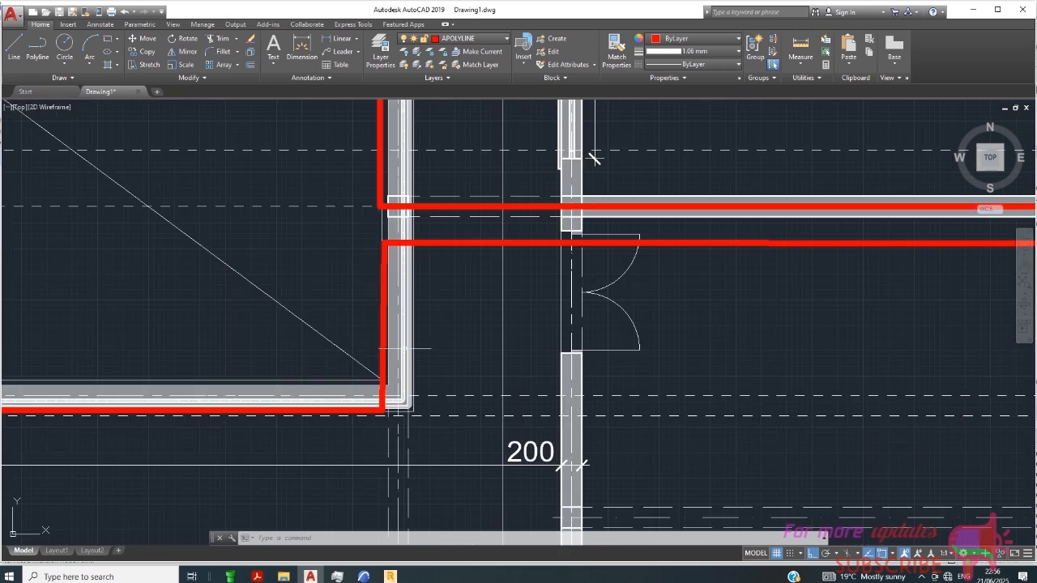
click(455, 243)
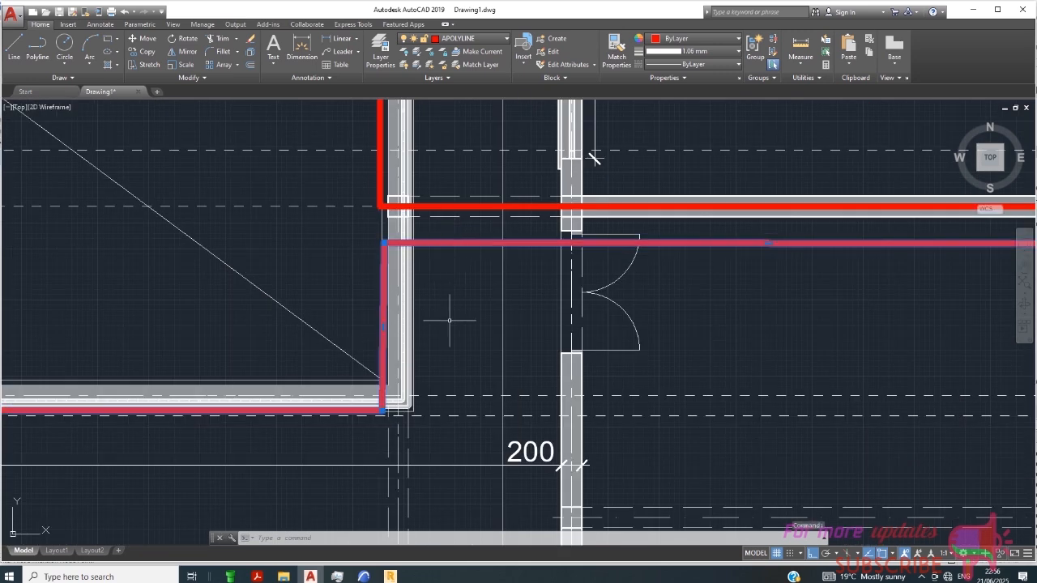
scroll(434, 162, down, 8)
key(Delete)
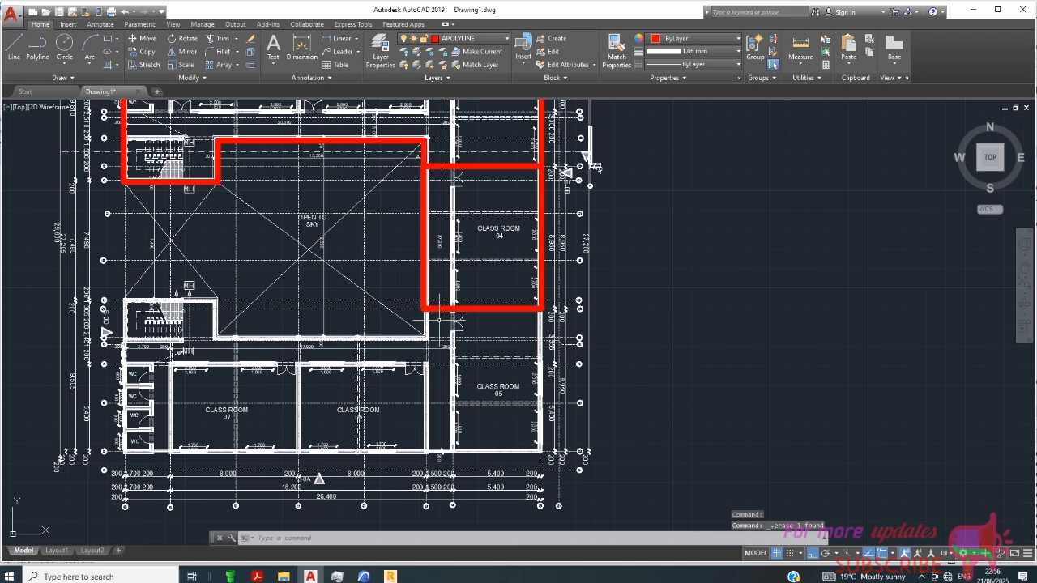
- Select the red outline around Class Room 04 with the short beam line below it, and stretch its lower edge below the wall
scroll(567, 243, up, 3)
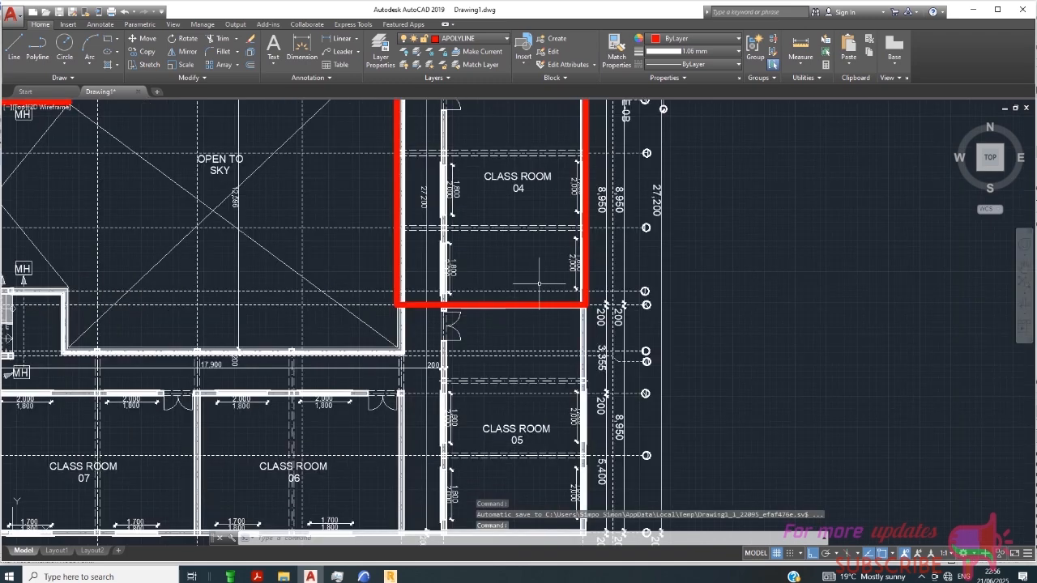
scroll(540, 283, down, 5)
scroll(616, 243, up, 4)
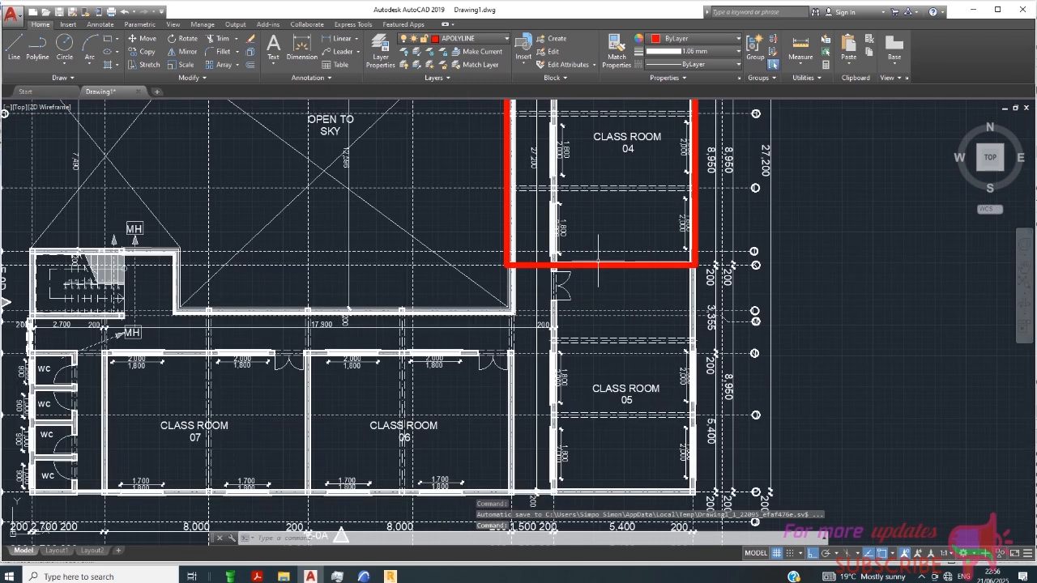
scroll(589, 261, up, 4)
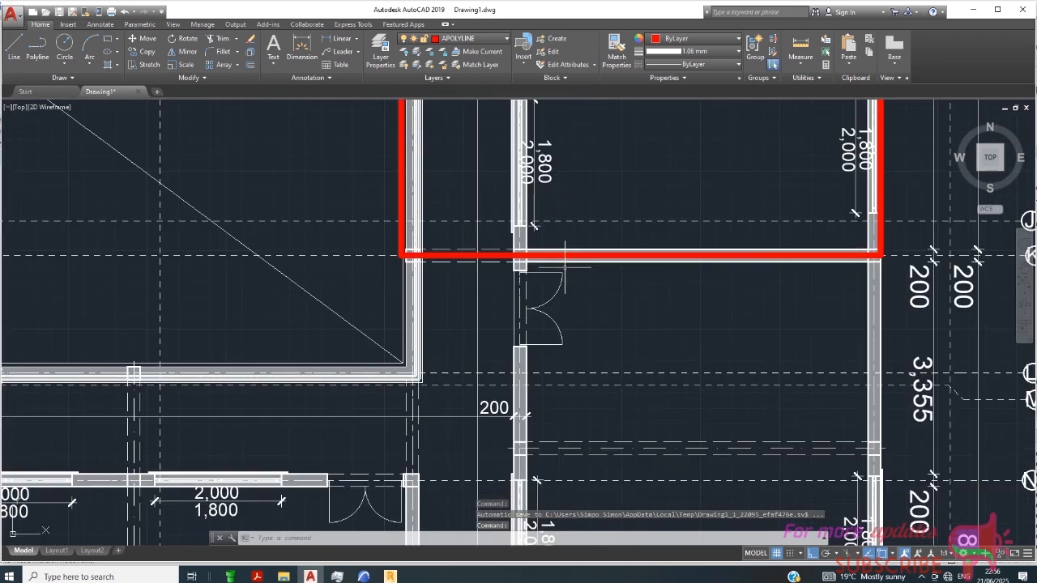
click(467, 258)
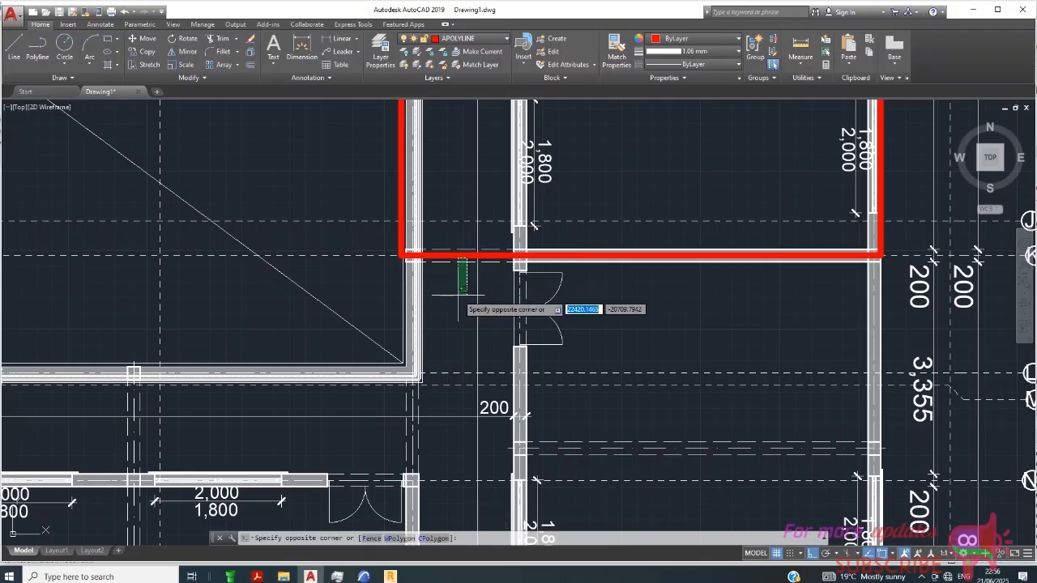
click(460, 260)
scroll(461, 257, up, 4)
click(458, 263)
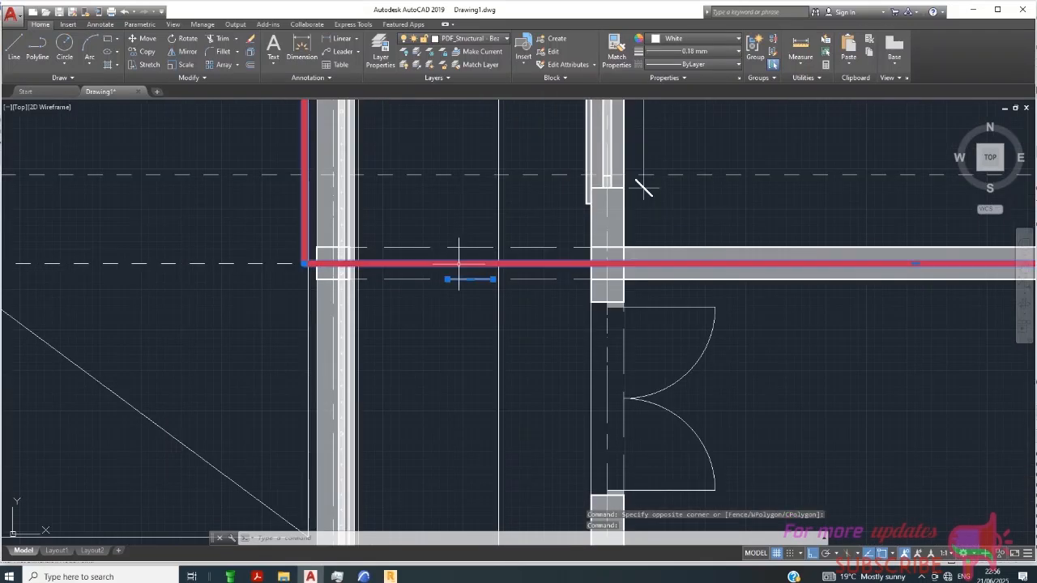
scroll(306, 226, down, 2)
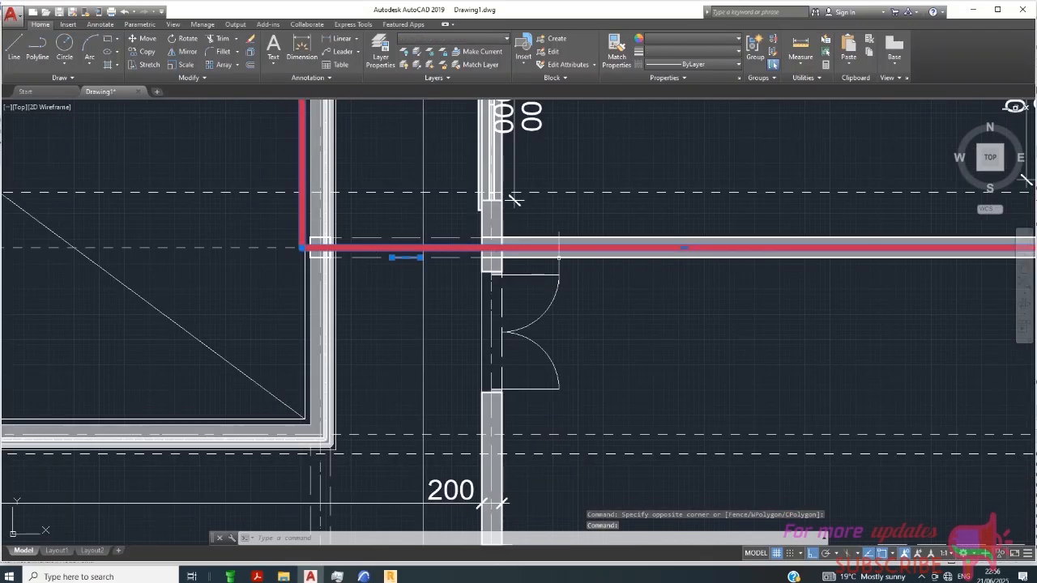
click(689, 250)
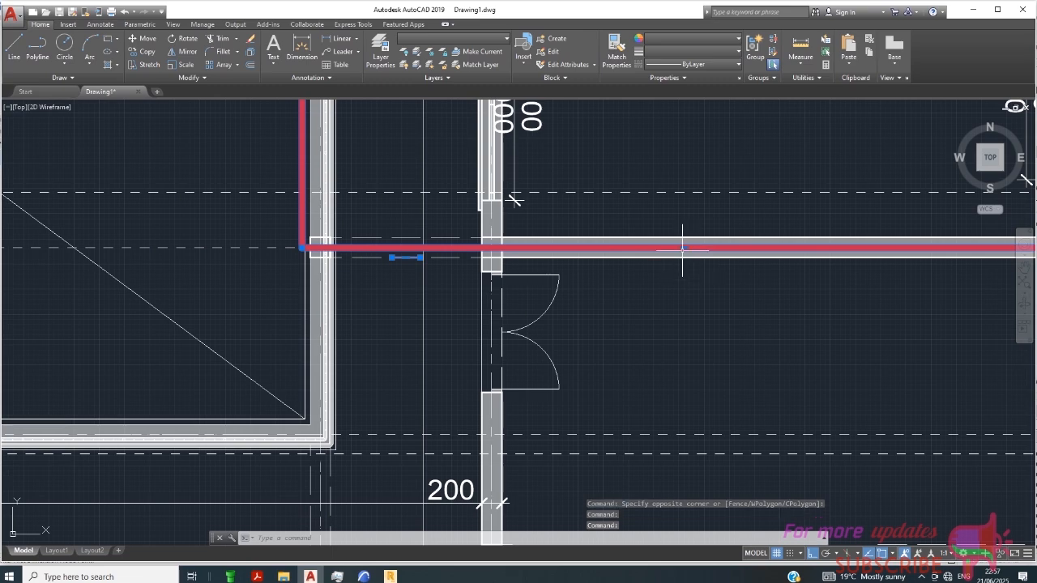
click(685, 247)
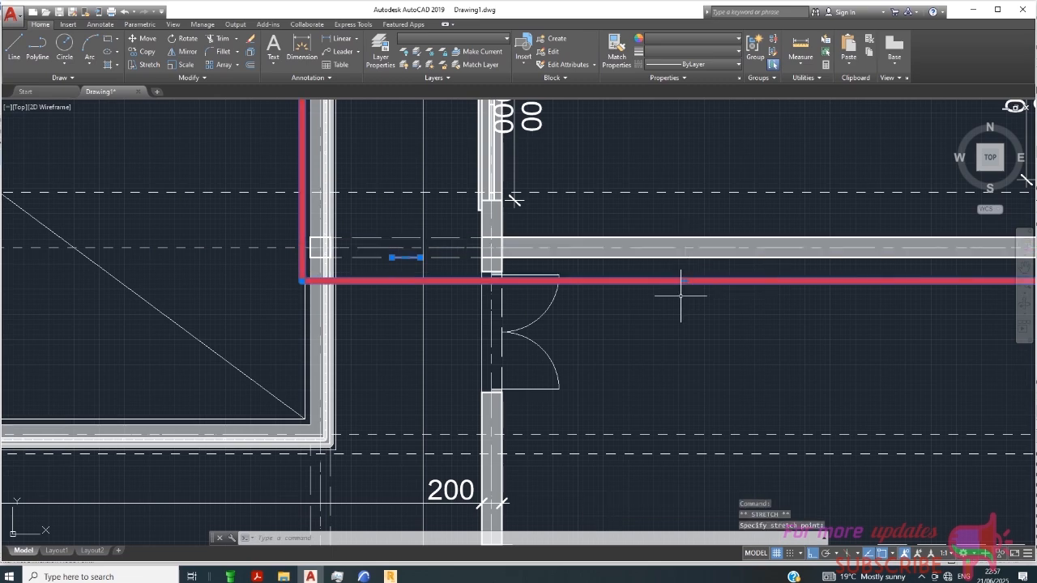
- Stretch the lower edge of the Class Room 04 outline back up onto the lower face of the wall
scroll(486, 231, down, 4)
scroll(531, 257, up, 2)
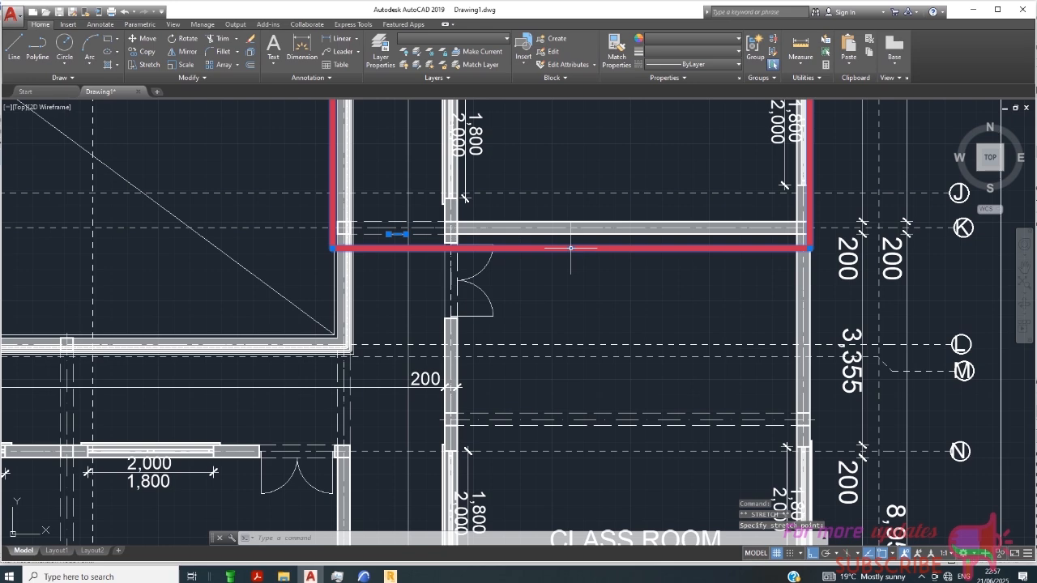
scroll(570, 248, up, 4)
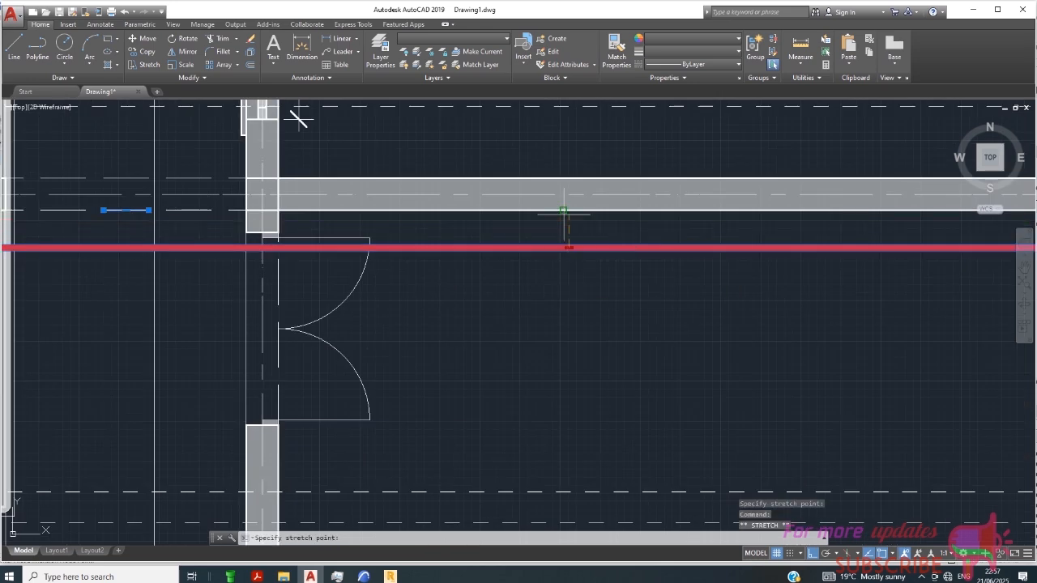
click(565, 211)
scroll(556, 260, down, 5)
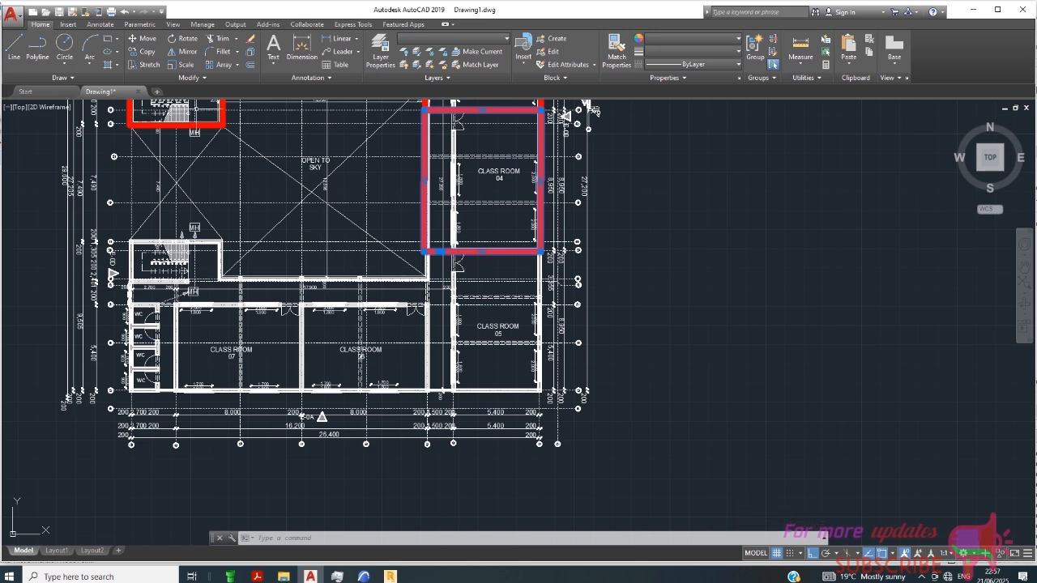
- Trim the lines across classrooms 05 and 06 with crossing selections, using the red outline and short beam line as cutting edges
text(tr)
key(Return)
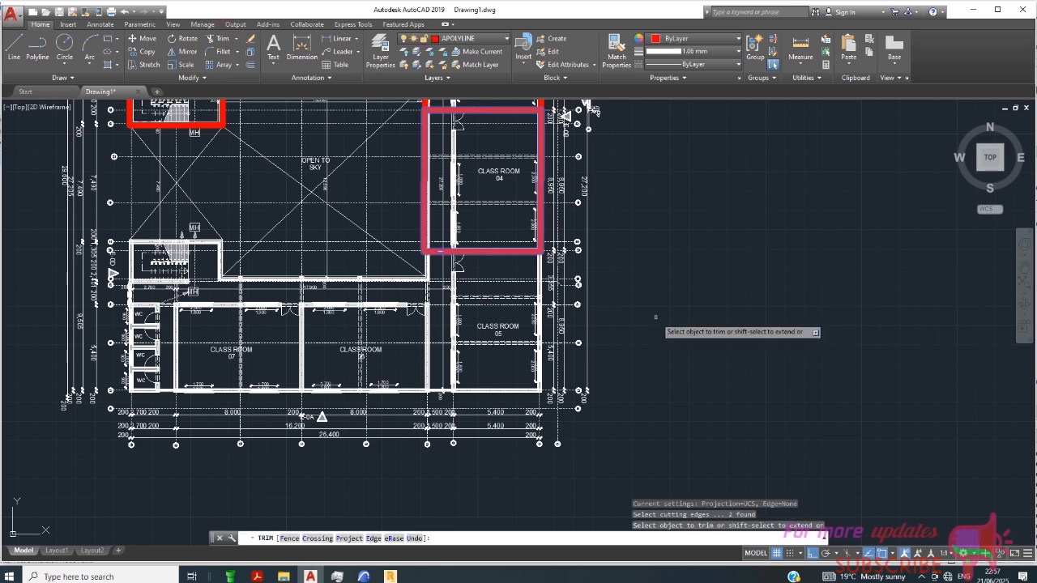
click(650, 281)
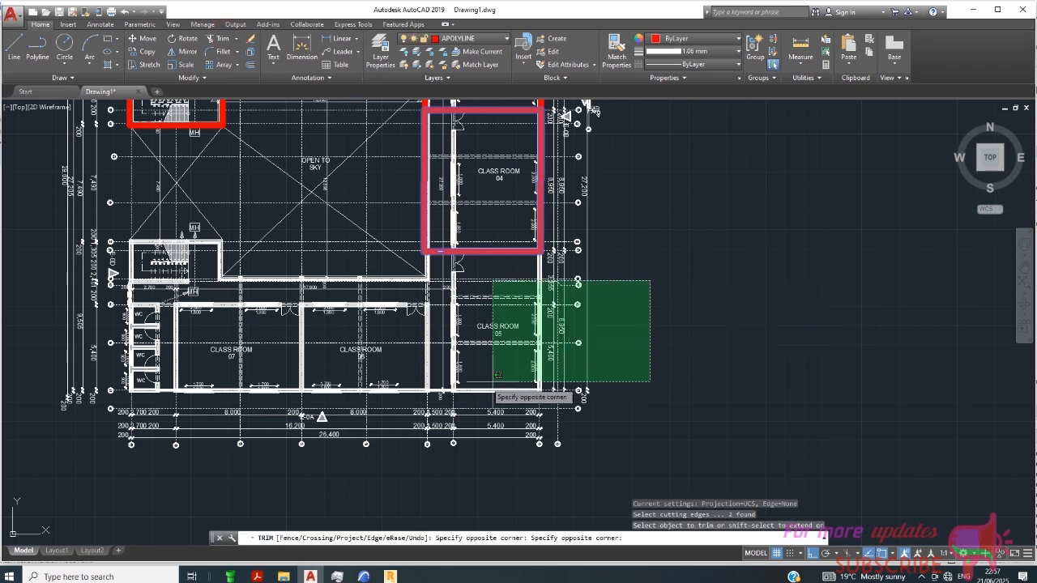
click(342, 404)
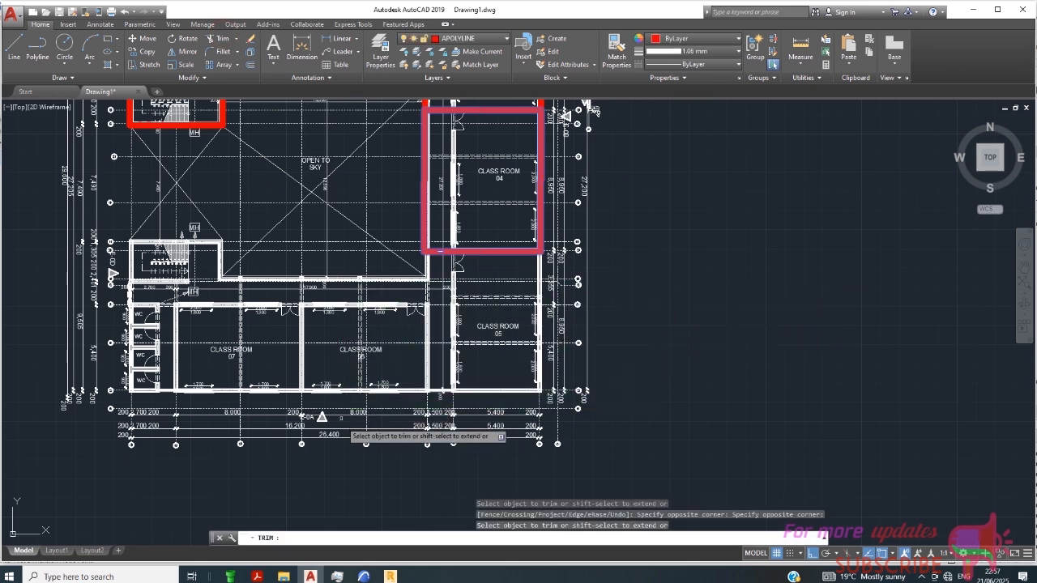
click(617, 265)
click(382, 324)
- Trim the wall line across the Class Room 05 doorway just below the red outline
scroll(438, 270, up, 5)
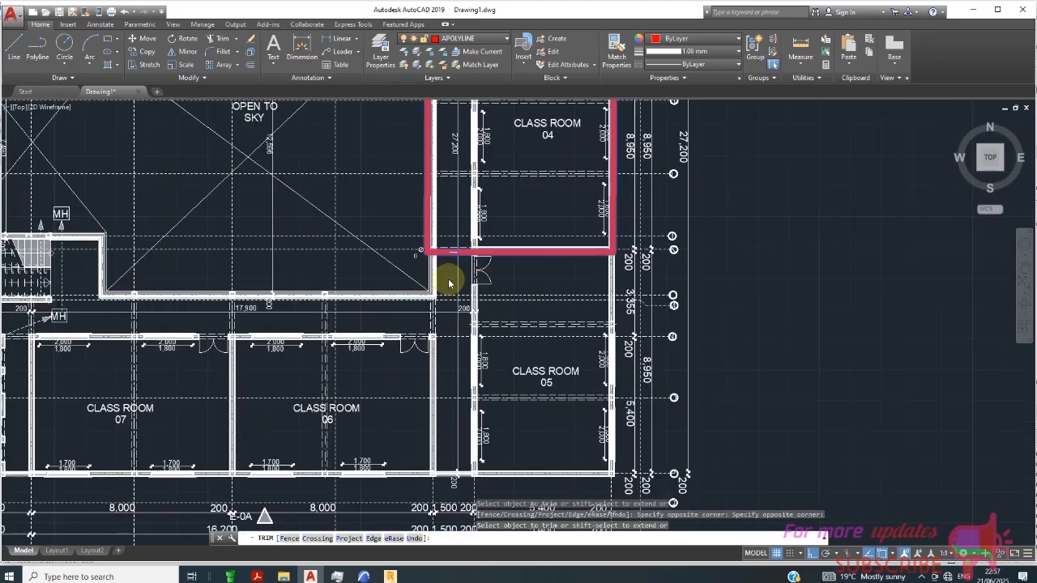
scroll(405, 269, up, 4)
scroll(391, 268, down, 2)
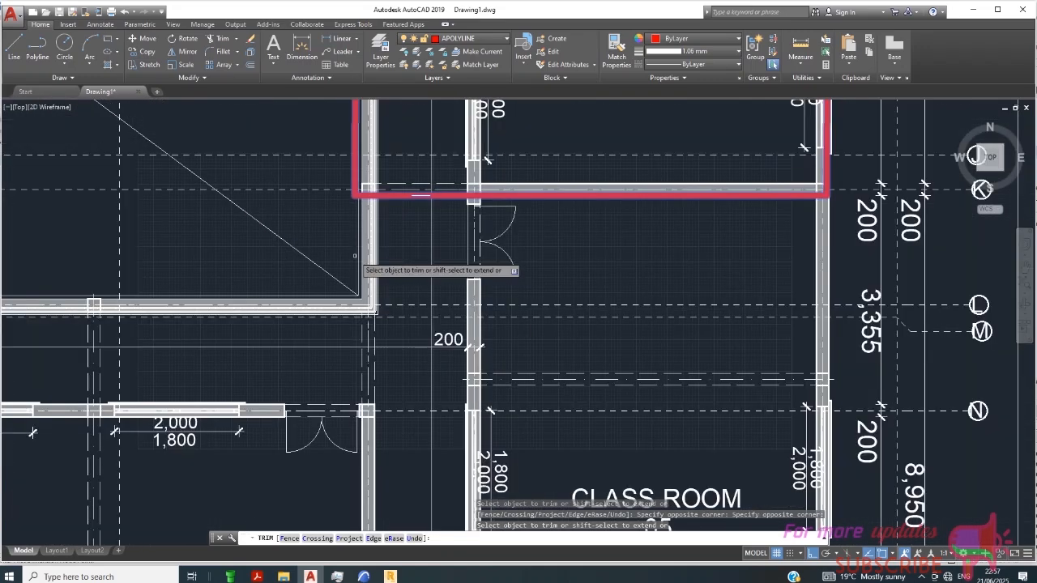
scroll(536, 290, down, 5)
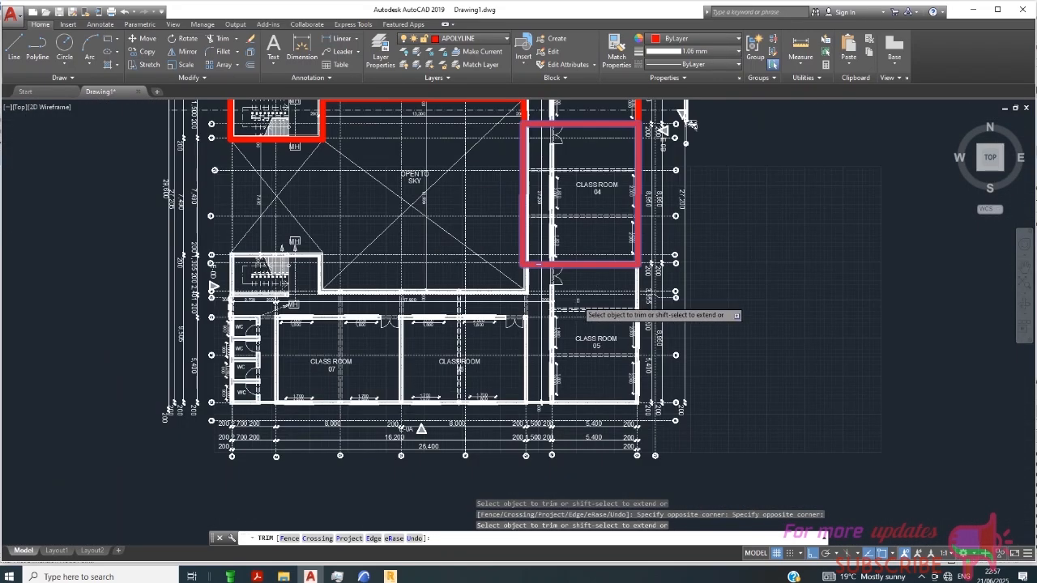
scroll(535, 290, up, 3)
scroll(536, 290, up, 5)
scroll(348, 239, down, 2)
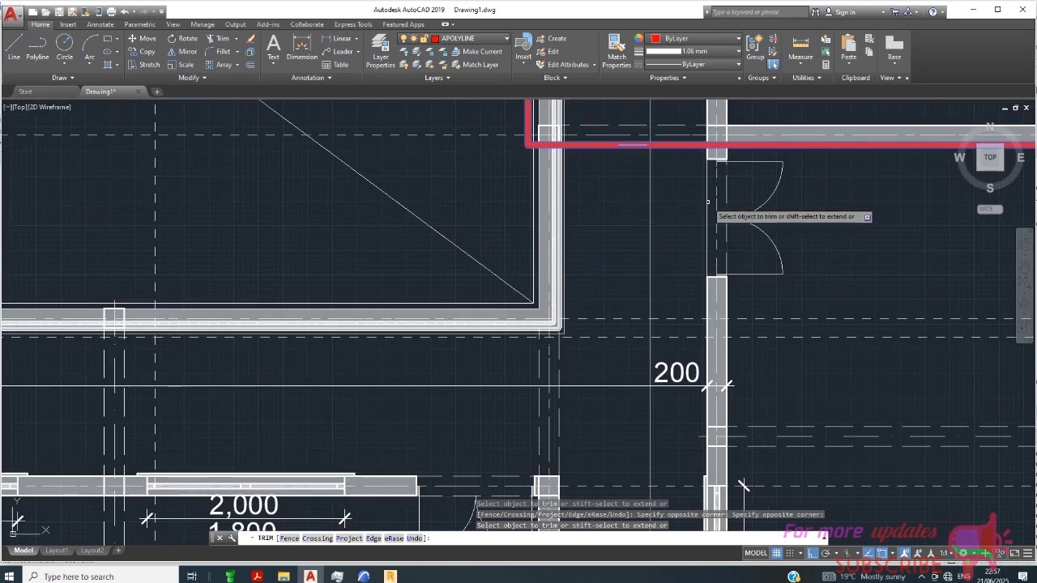
click(708, 201)
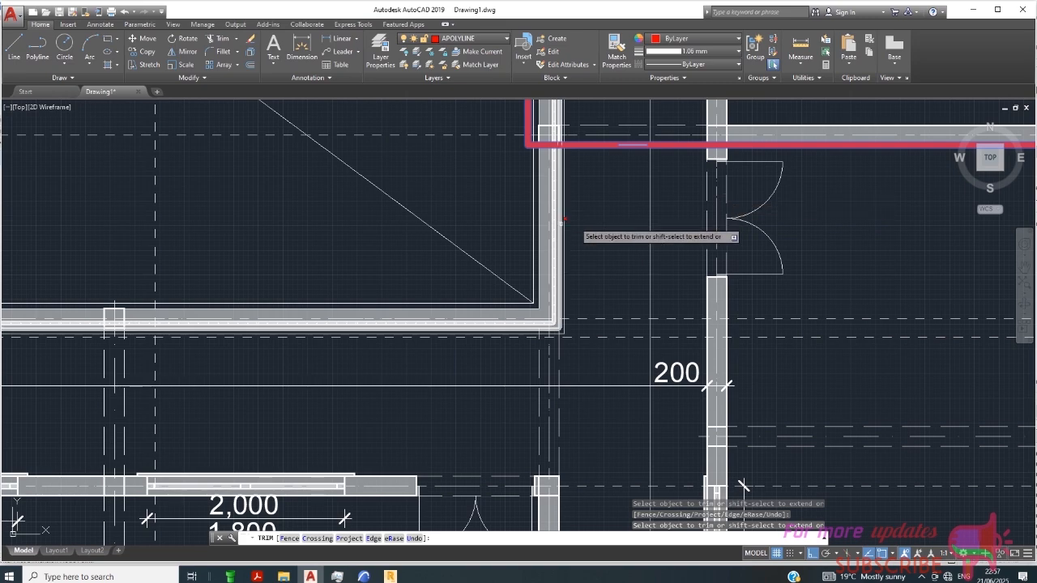
- Repeat the trim with two larger crossing selections over the whole lower wing below the red outline
scroll(324, 204, down, 6)
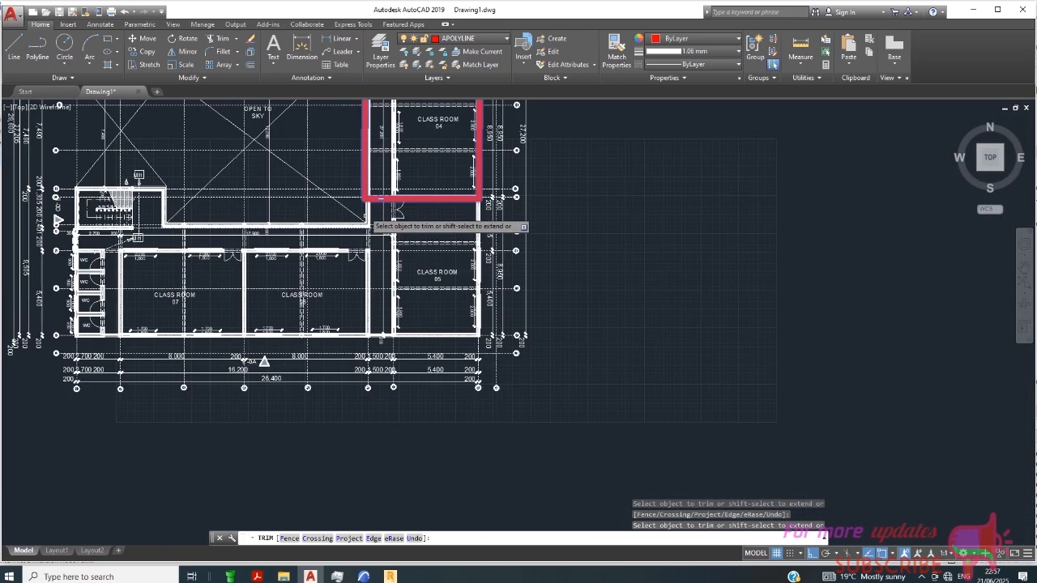
click(332, 203)
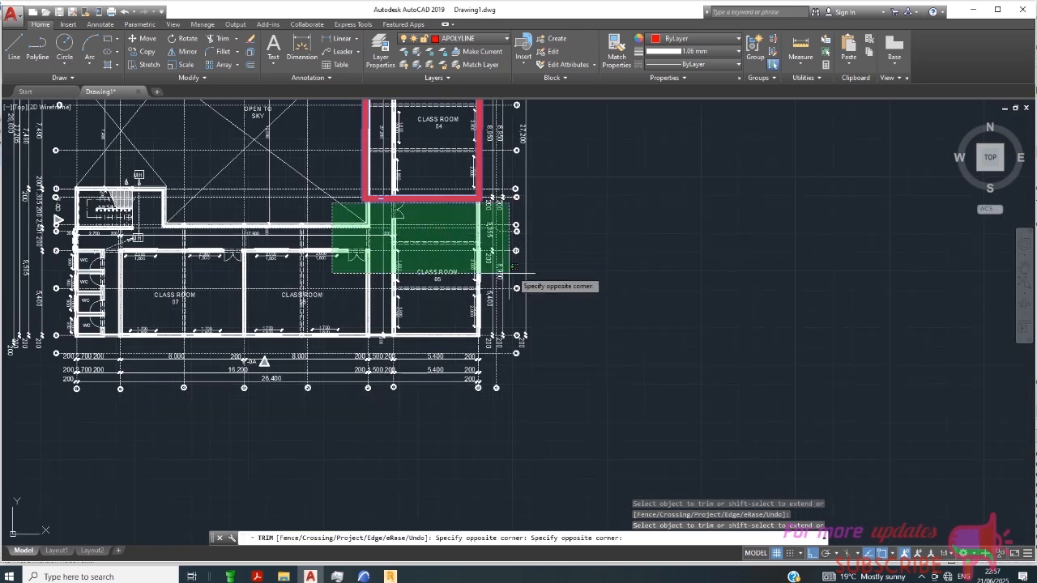
click(652, 377)
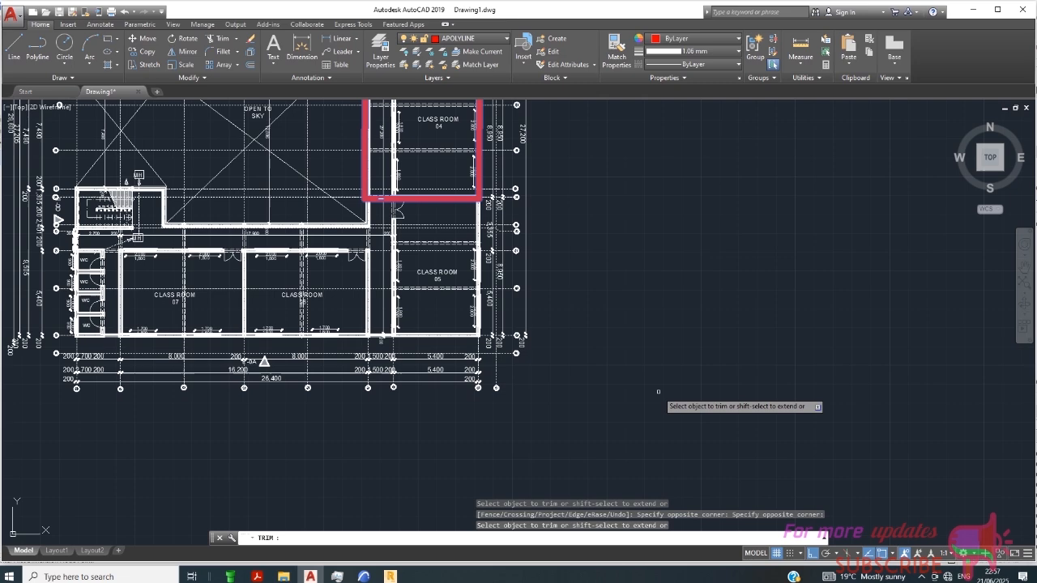
click(588, 211)
click(187, 430)
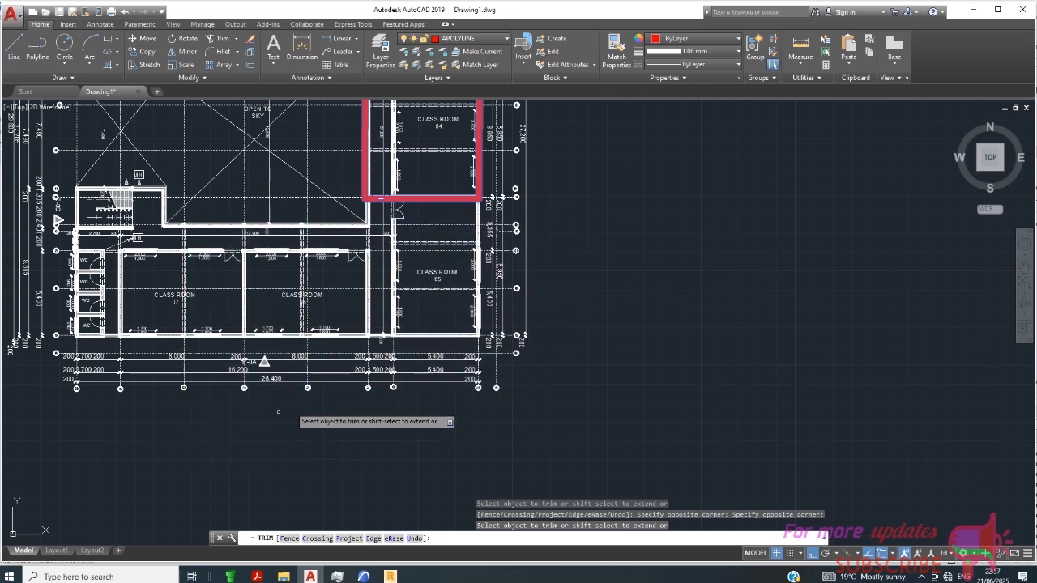
- Trim the courtyard's inner edge line and the corridor's long vertical dimension line below the red outline
scroll(350, 195, up, 2)
scroll(400, 203, up, 6)
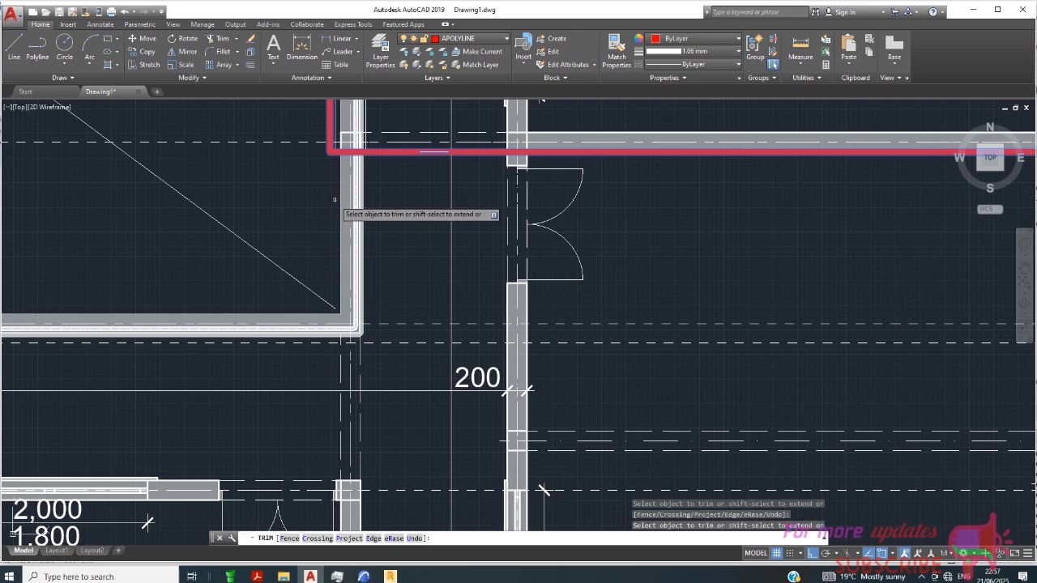
scroll(324, 225, down, 4)
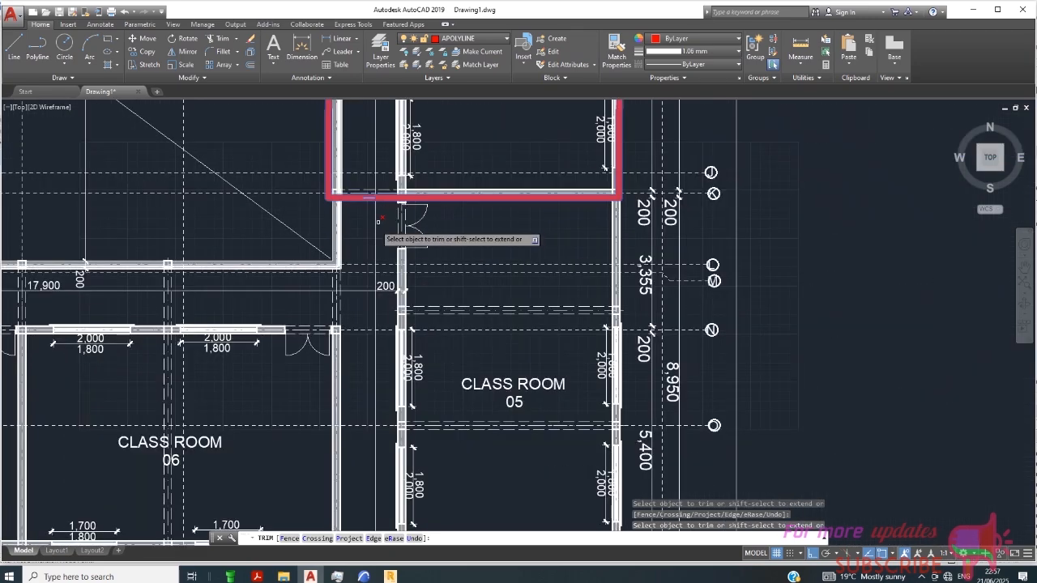
- Try to trim the outer wall line of Class Room 05 just below the red outline, and end the Trim command
scroll(658, 232, up, 5)
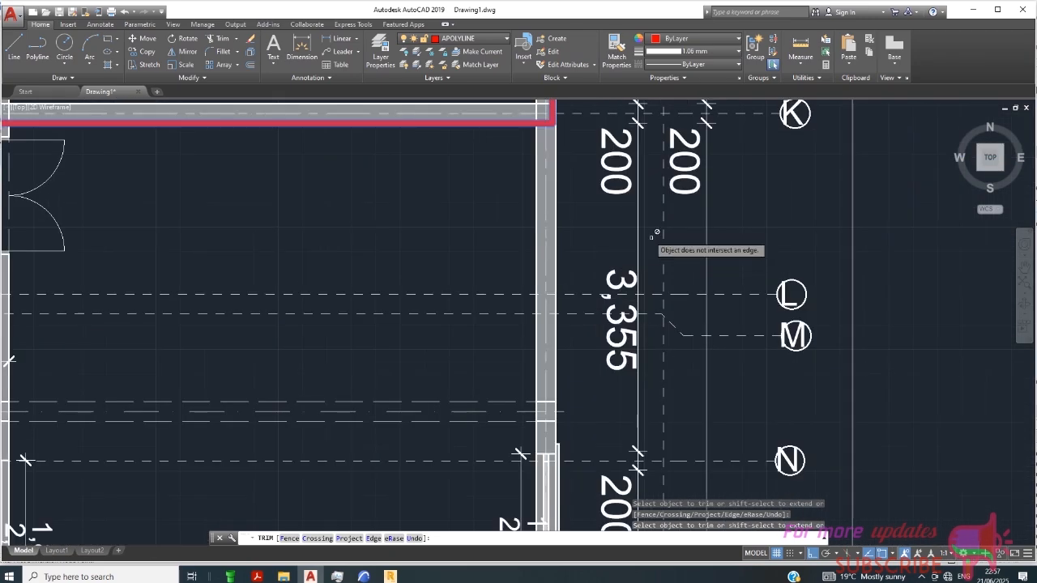
scroll(469, 244, down, 7)
scroll(525, 235, up, 2)
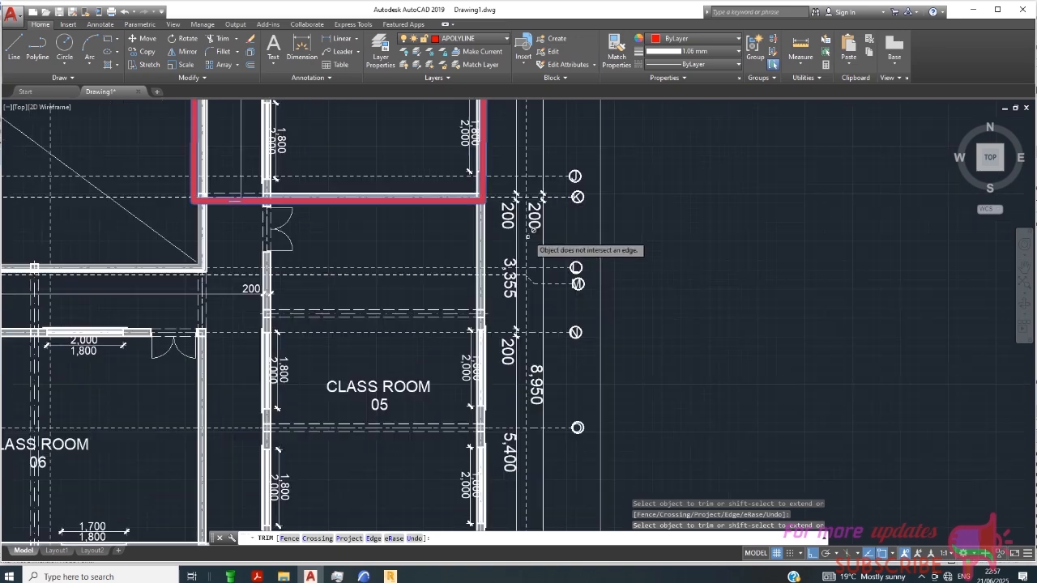
scroll(504, 265, down, 8)
scroll(523, 280, up, 12)
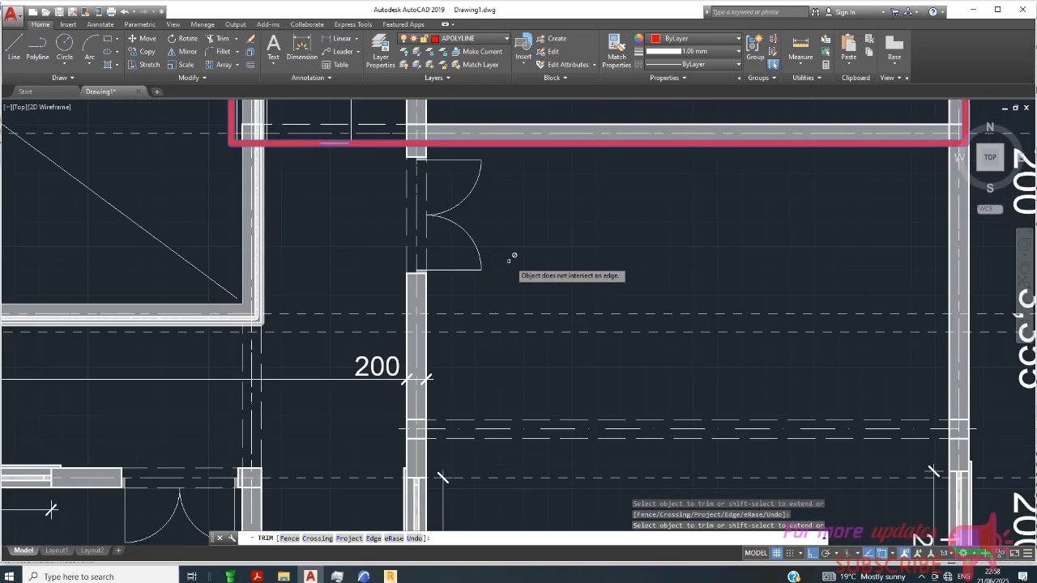
scroll(507, 257, down, 4)
scroll(551, 233, up, 4)
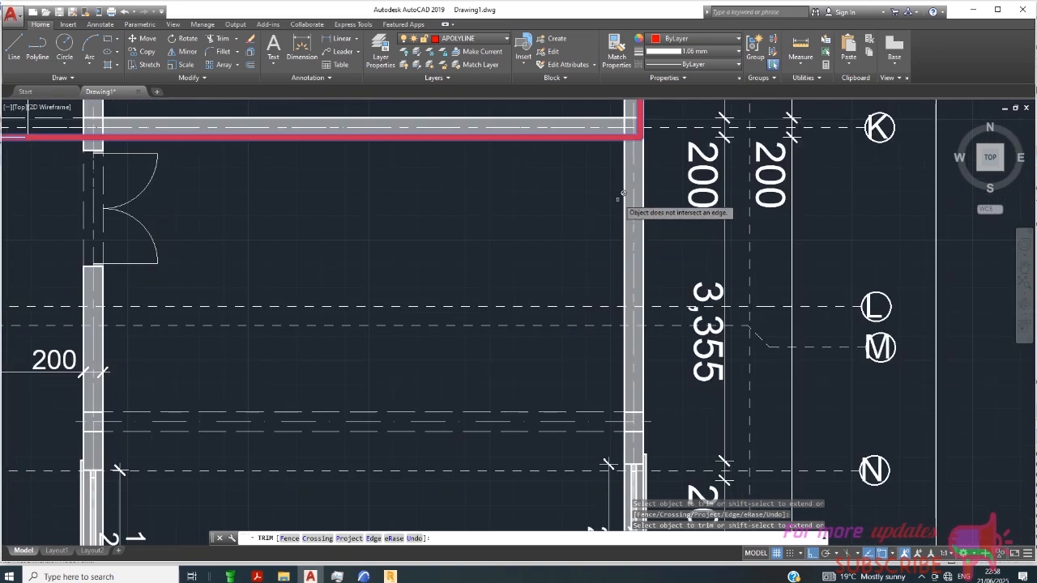
click(622, 192)
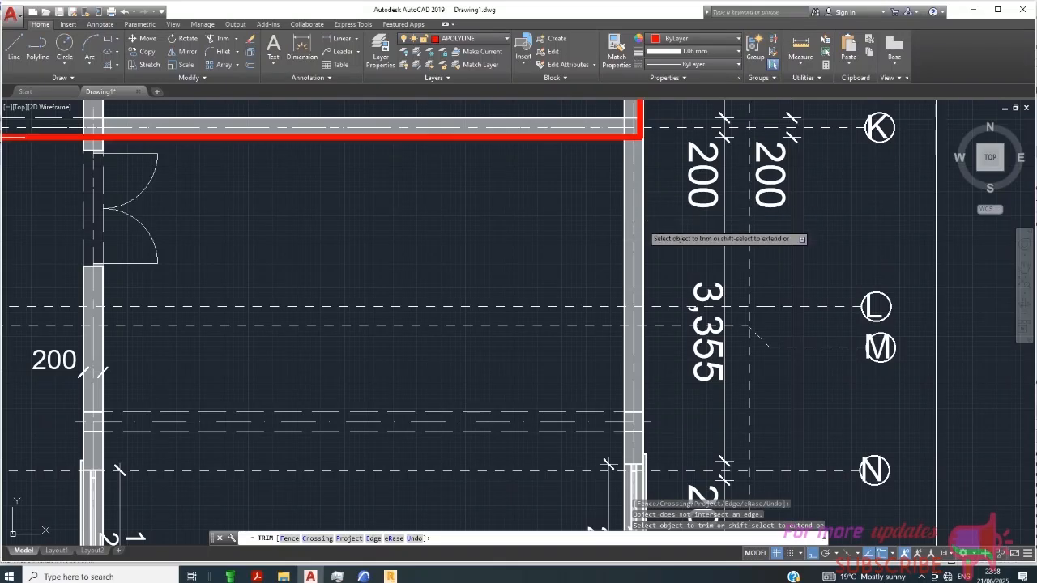
scroll(480, 225, down, 2)
scroll(478, 231, down, 1)
right_click(488, 231)
click(511, 246)
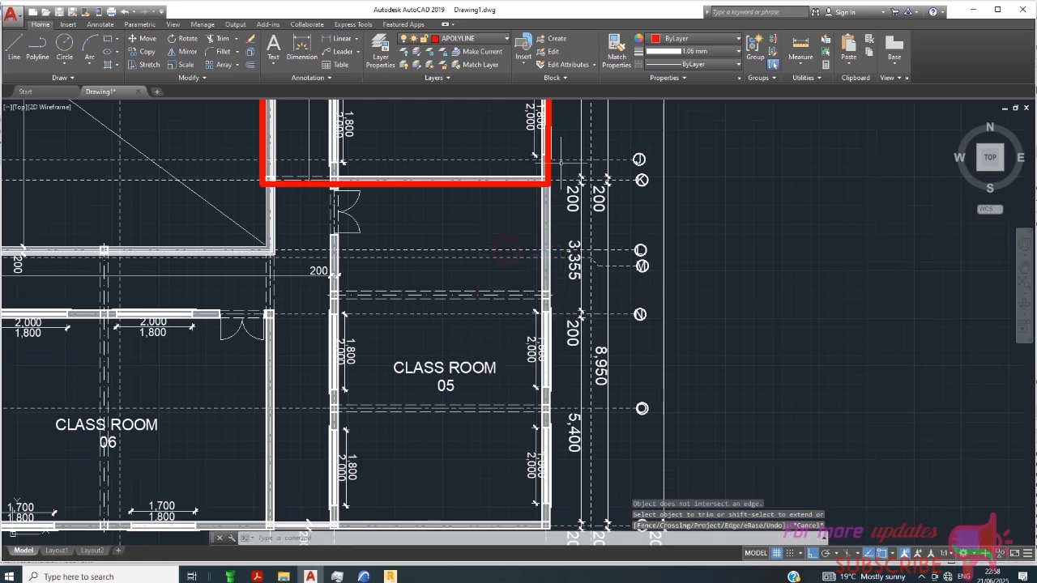
- Select the red outline around Class Room 04 to check its extent in the whole plan, and clear the selection
scroll(512, 144, down, 5)
scroll(512, 144, down, 3)
scroll(453, 300, up, 10)
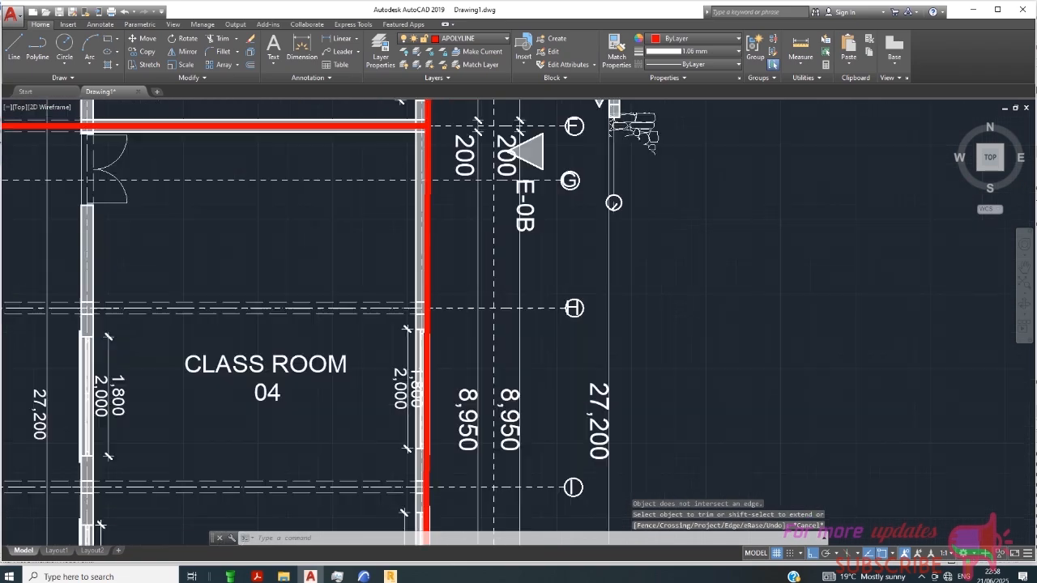
scroll(393, 243, down, 5)
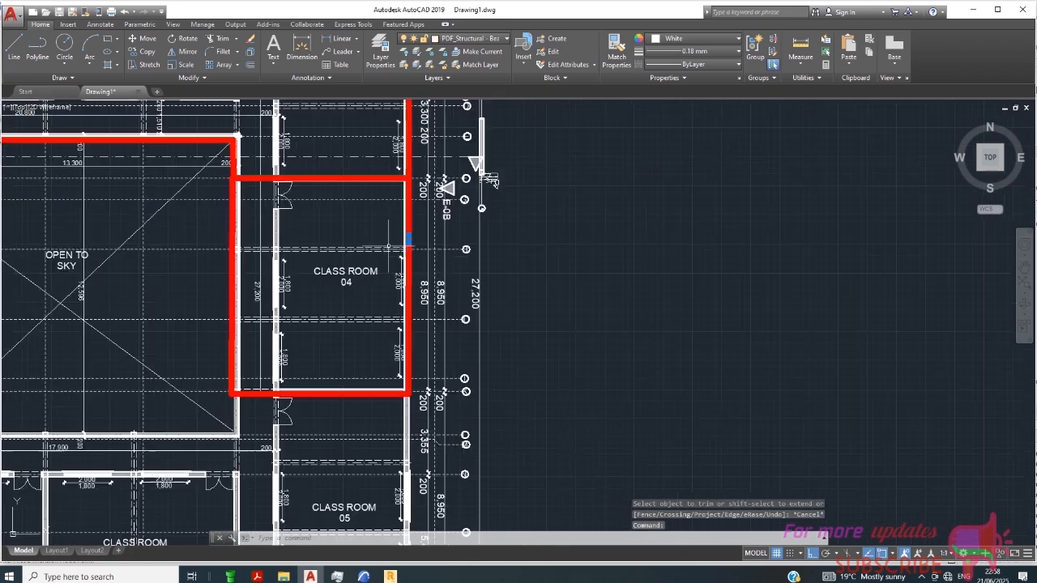
scroll(297, 401, up, 4)
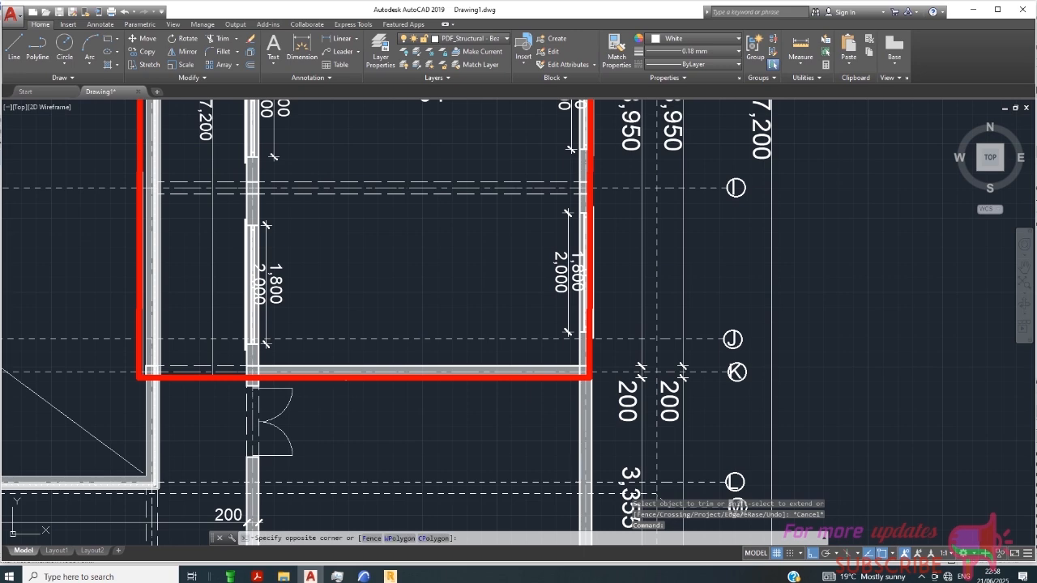
click(349, 381)
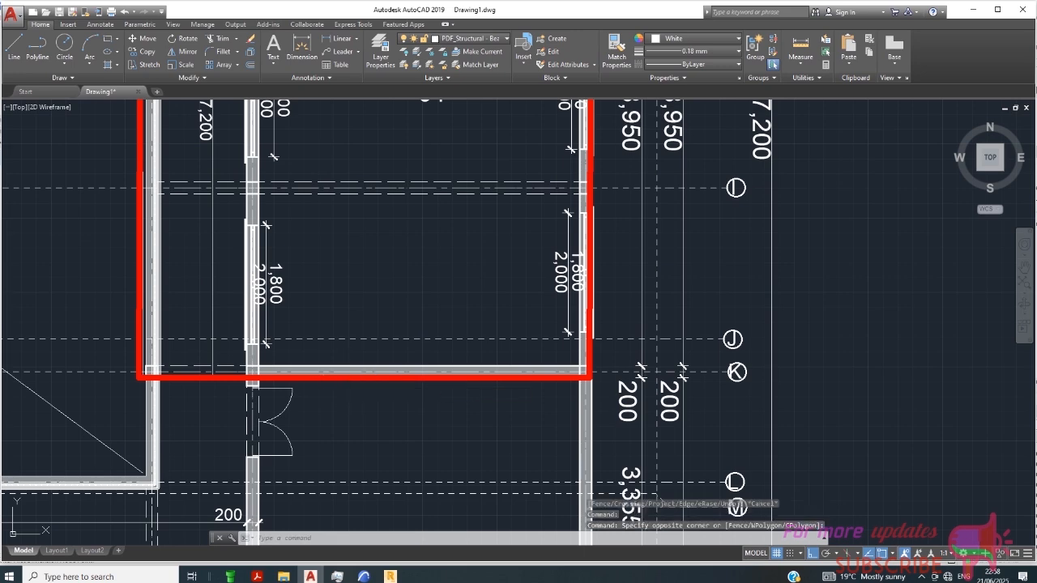
click(349, 381)
click(348, 384)
scroll(439, 376, down, 7)
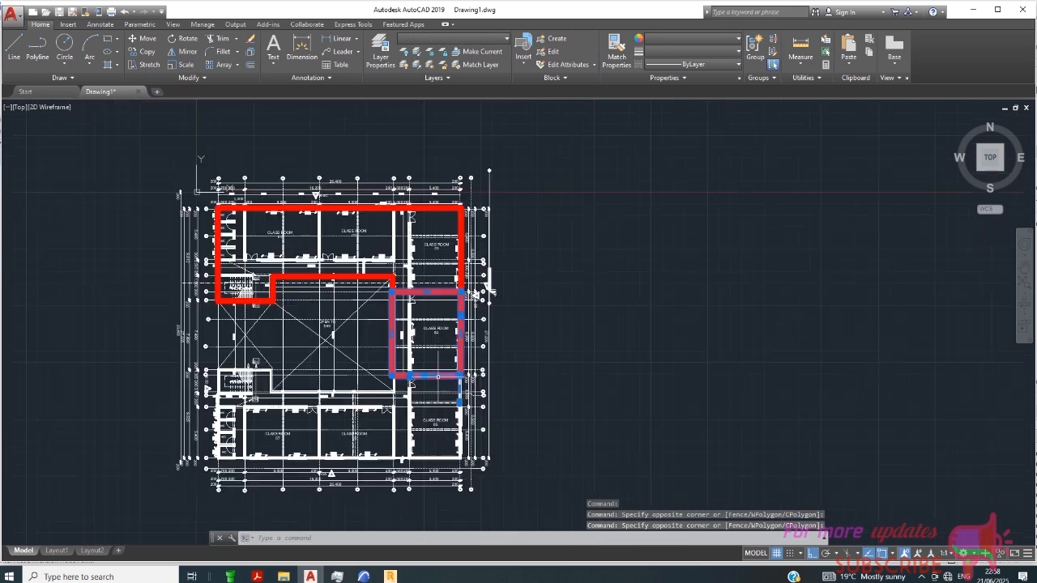
key(Escape)
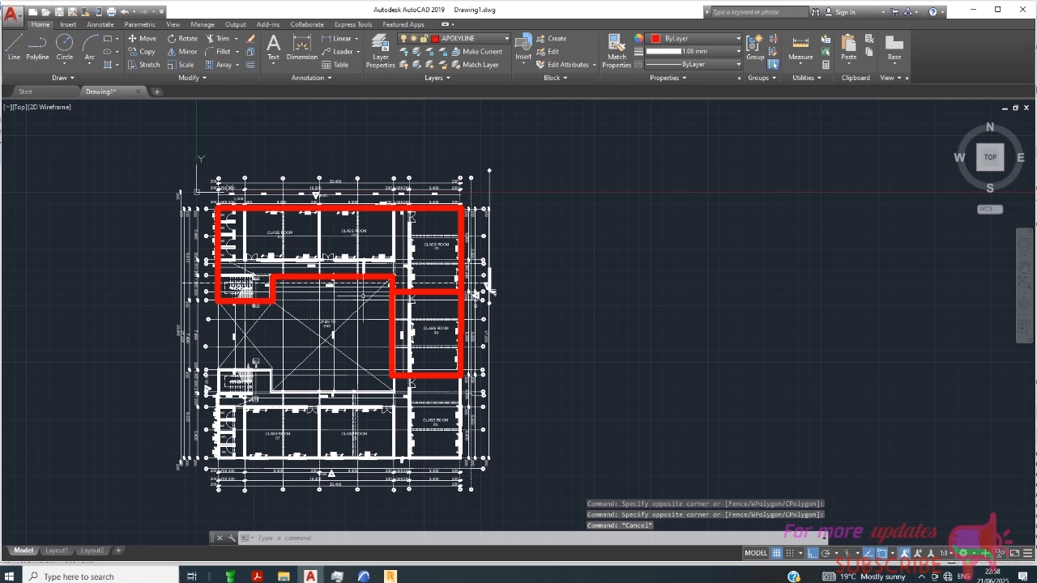
- Examine the red outline around classrooms 01 to 03 and the grid lines beside Class Room 03
scroll(218, 282, up, 2)
scroll(198, 248, up, 2)
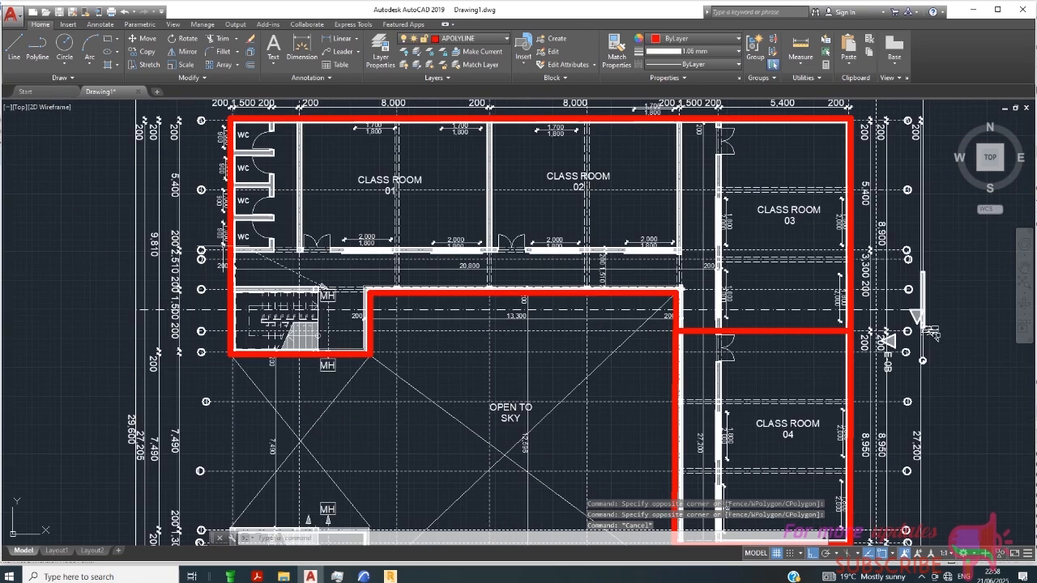
scroll(179, 259, down, 2)
scroll(326, 238, down, 2)
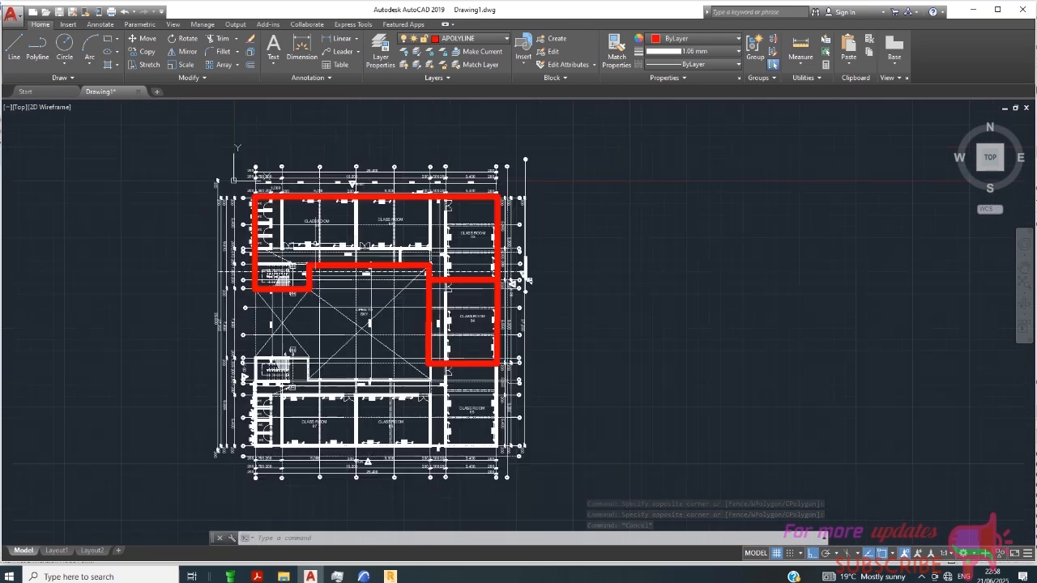
scroll(527, 281, up, 5)
scroll(503, 454, down, 2)
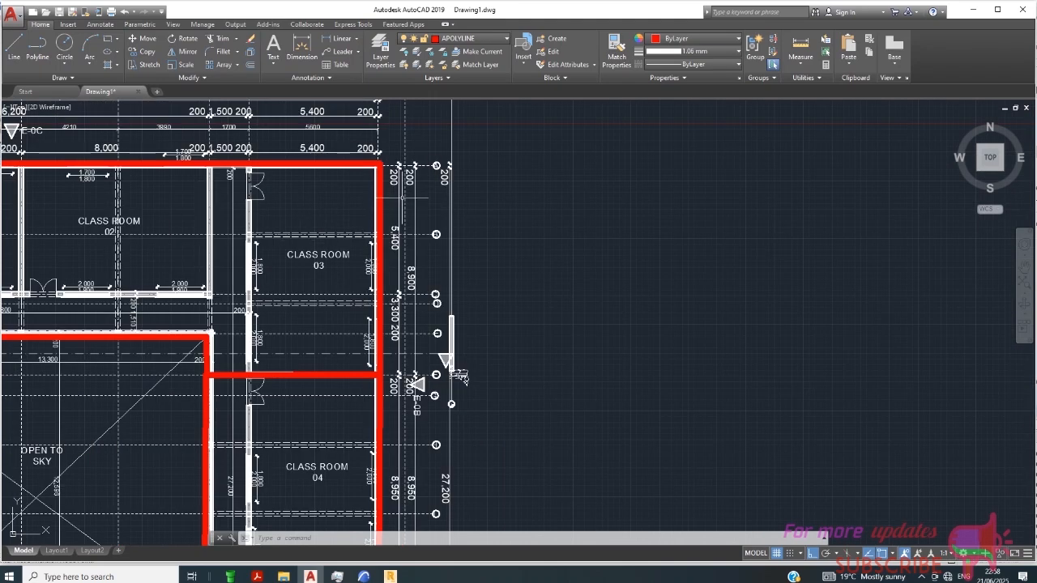
scroll(478, 500, up, 2)
scroll(434, 171, up, 4)
scroll(357, 163, down, 4)
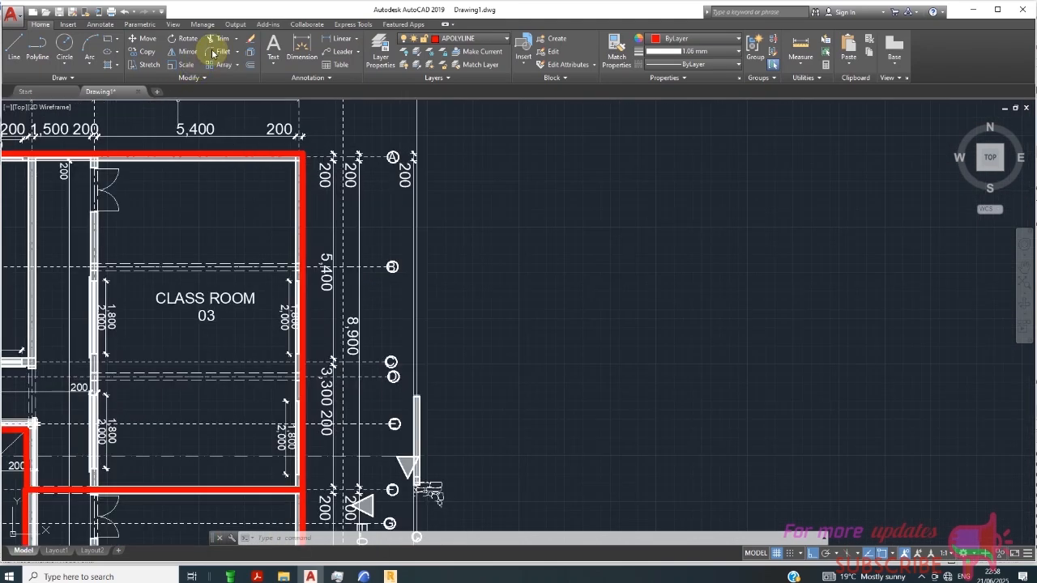
click(342, 40)
scroll(374, 149, up, 2)
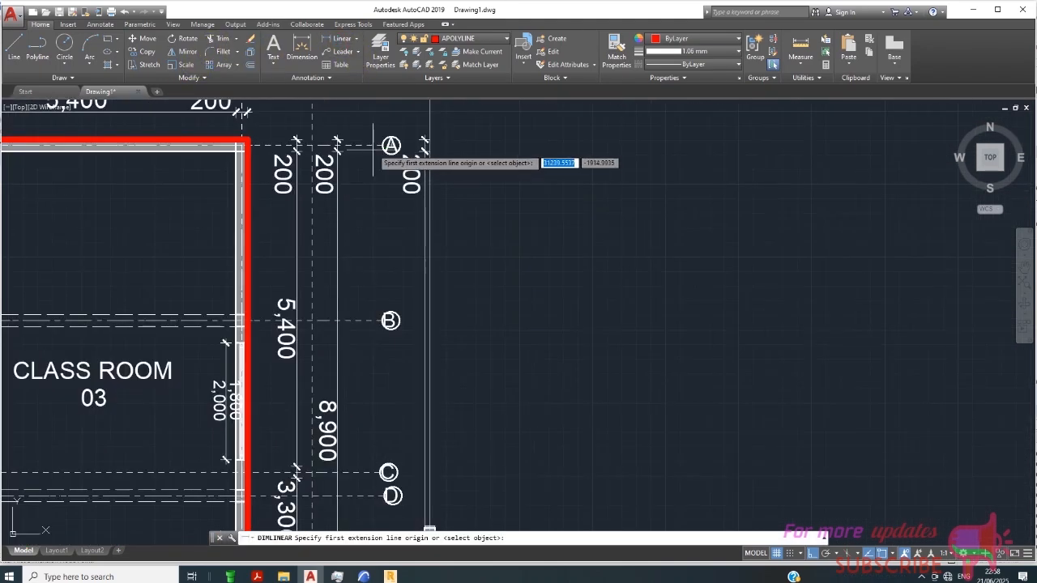
click(372, 145)
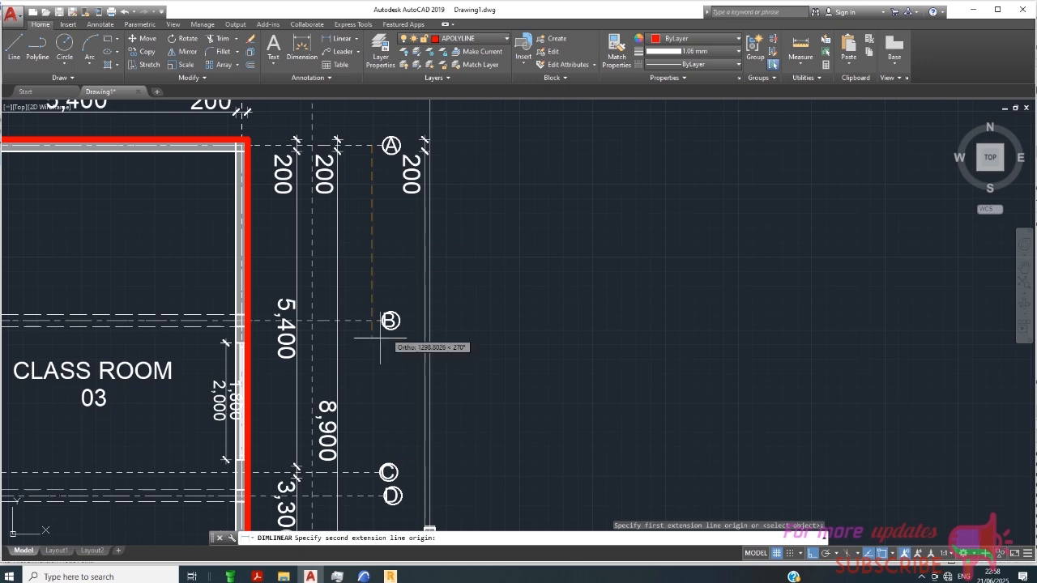
scroll(369, 332, up, 4)
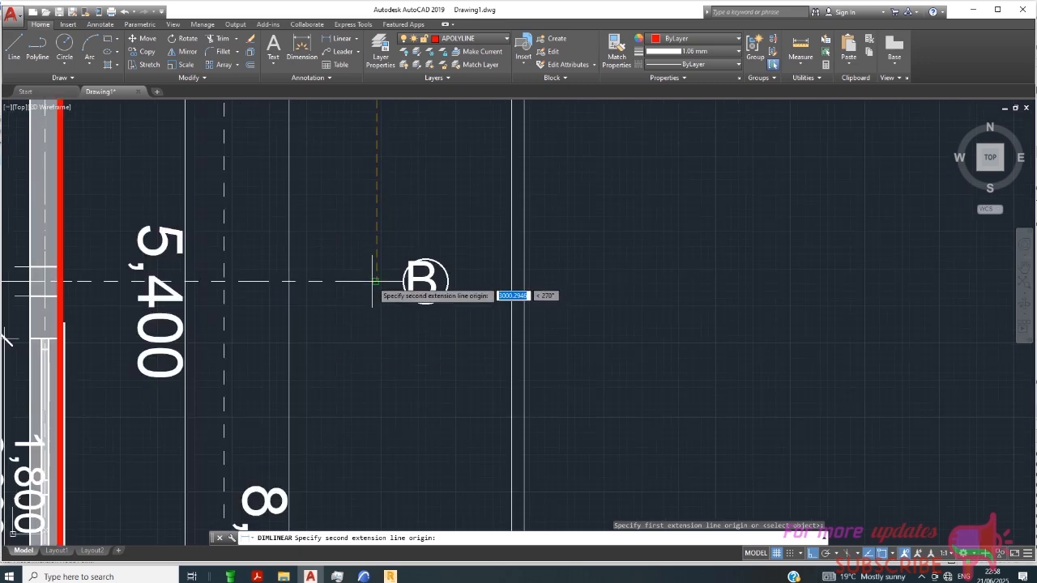
click(375, 281)
scroll(377, 284, down, 4)
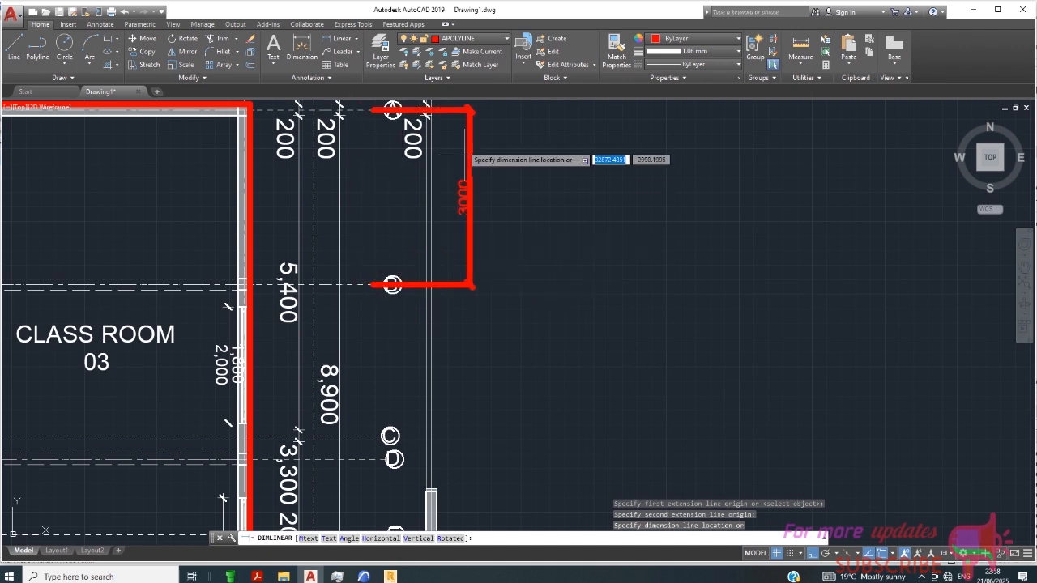
key(Escape)
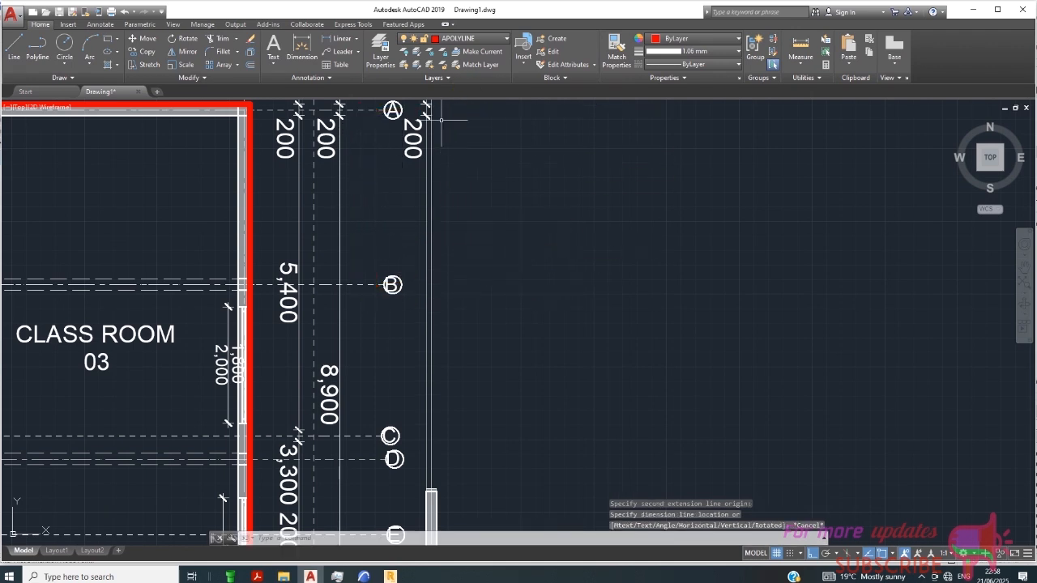
- Make layer 0 current and set the current lineweight to Default
click(471, 40)
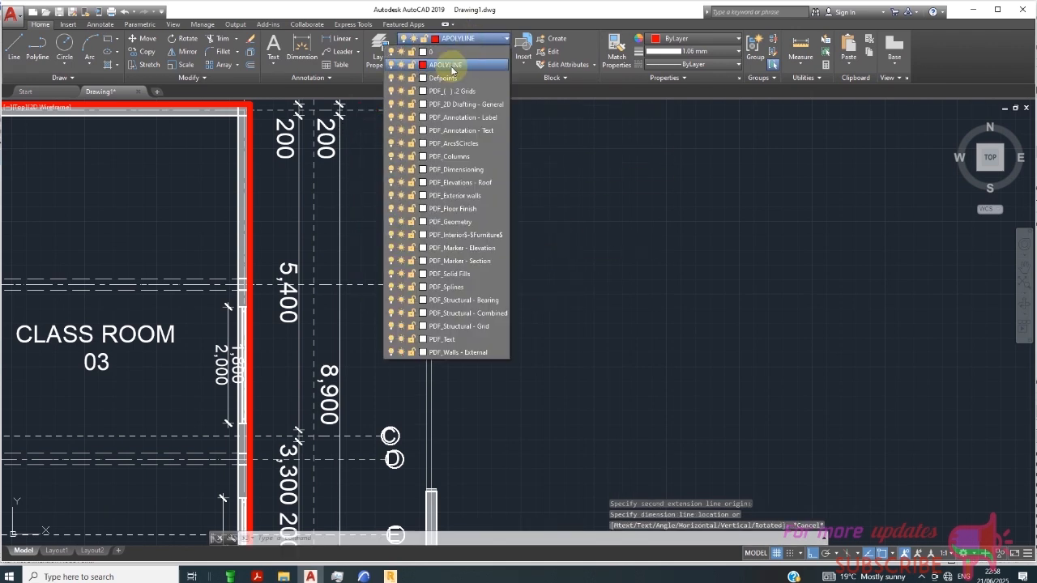
click(445, 51)
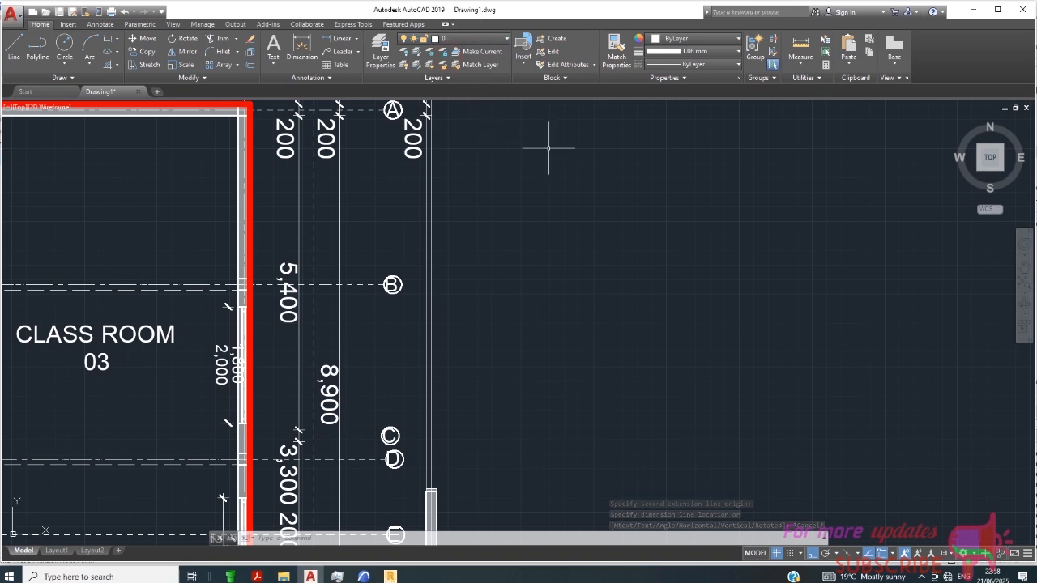
click(694, 50)
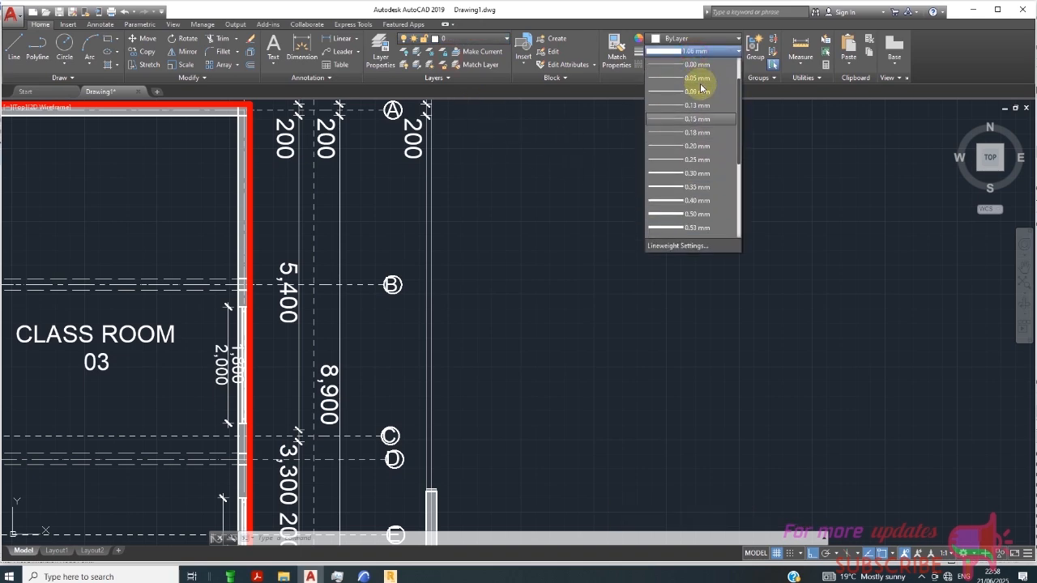
click(700, 94)
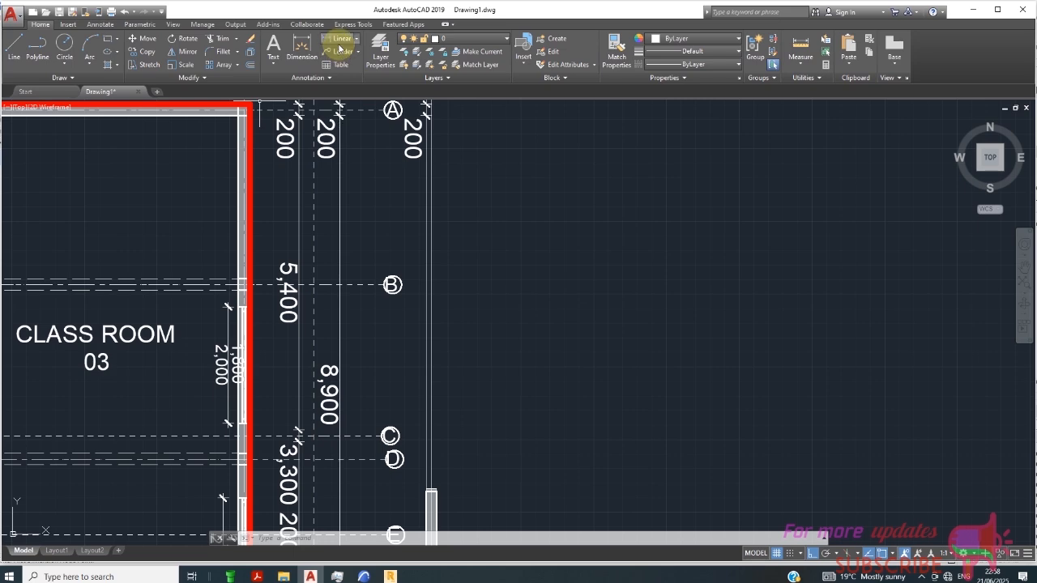
- Place a vertical linear dimension between grid lines A and B, just inside their grid bubbles beside Class Room 03
scroll(462, 235, down, 4)
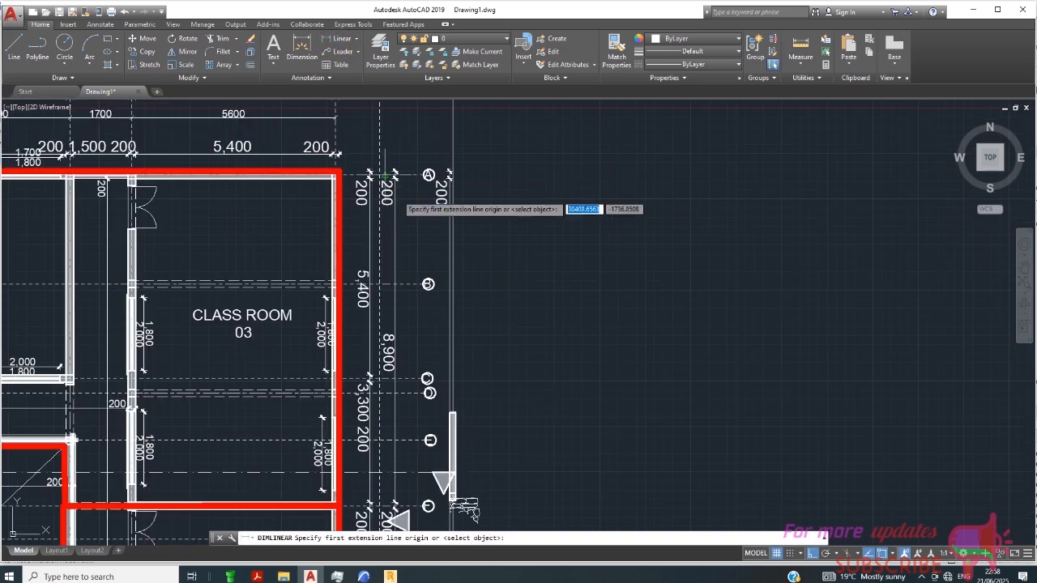
scroll(402, 190, up, 4)
scroll(411, 171, up, 2)
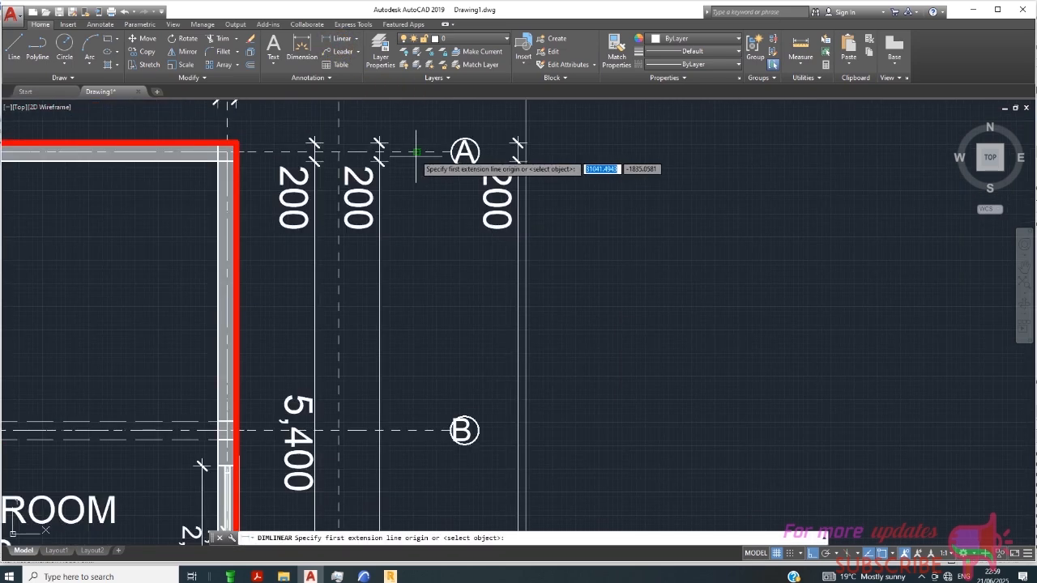
click(416, 152)
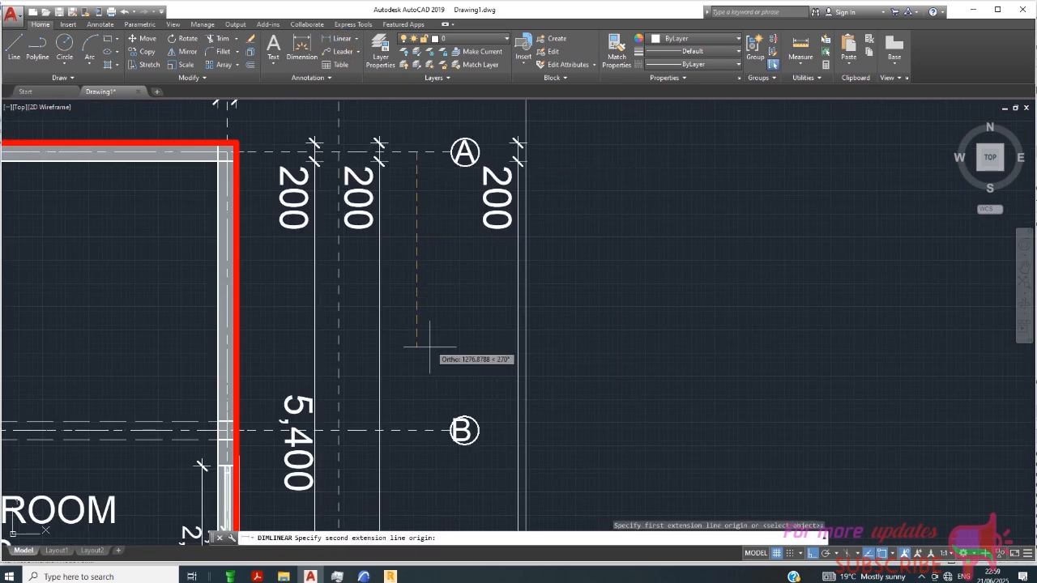
click(417, 430)
click(427, 430)
scroll(311, 196, down, 4)
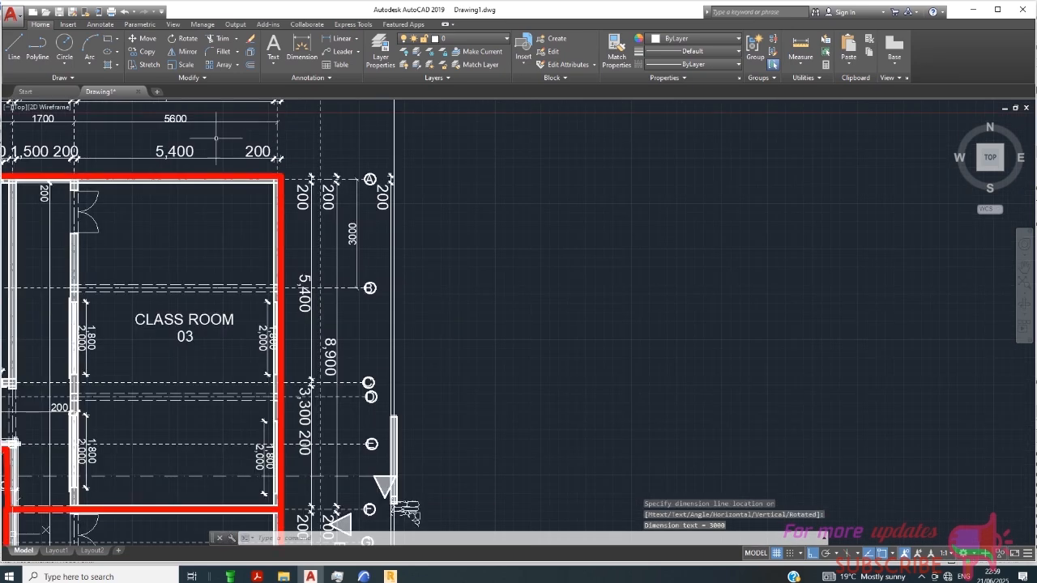
- Continue the vertical dimension from grid line B to grid line D beside Class Room 03
click(101, 24)
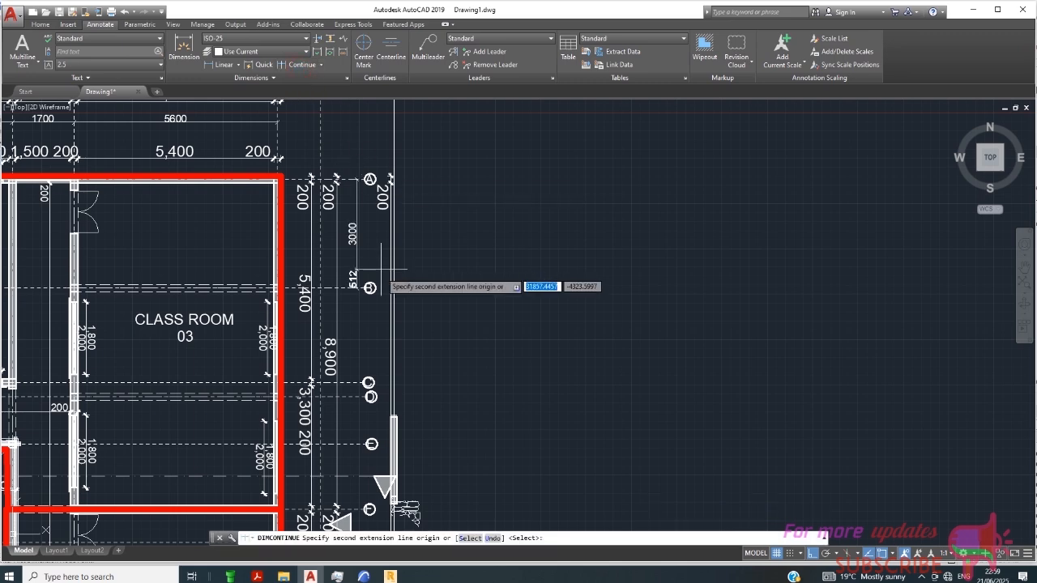
scroll(381, 289, down, 3)
scroll(382, 336, up, 3)
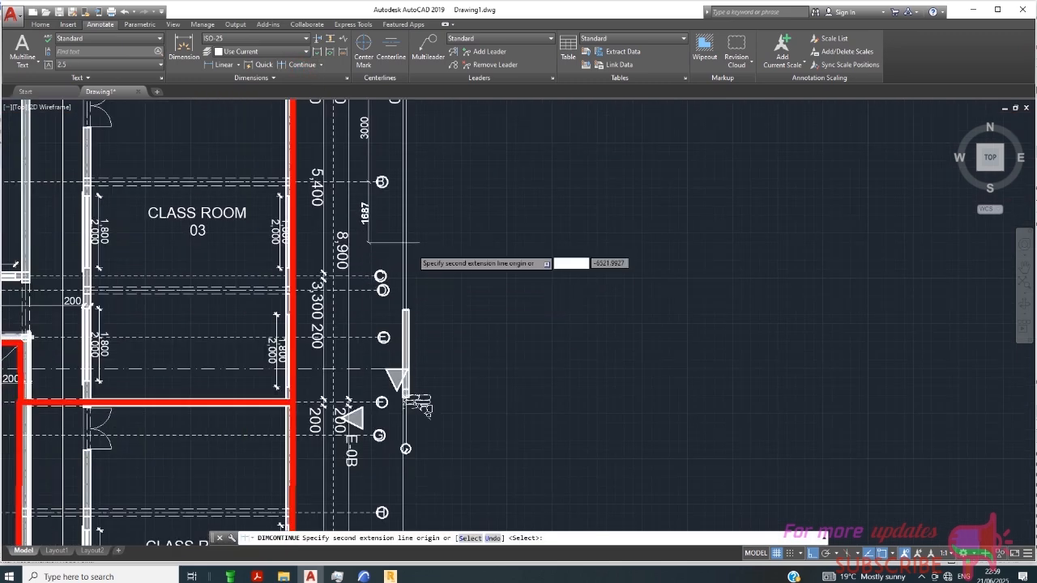
scroll(415, 261, down, 2)
scroll(283, 213, up, 4)
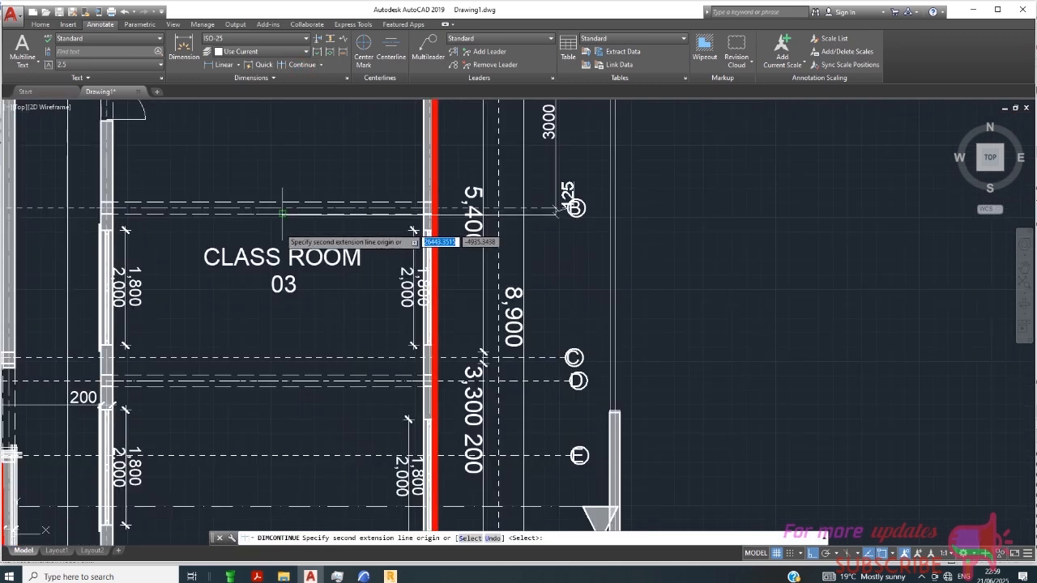
scroll(355, 259, down, 2)
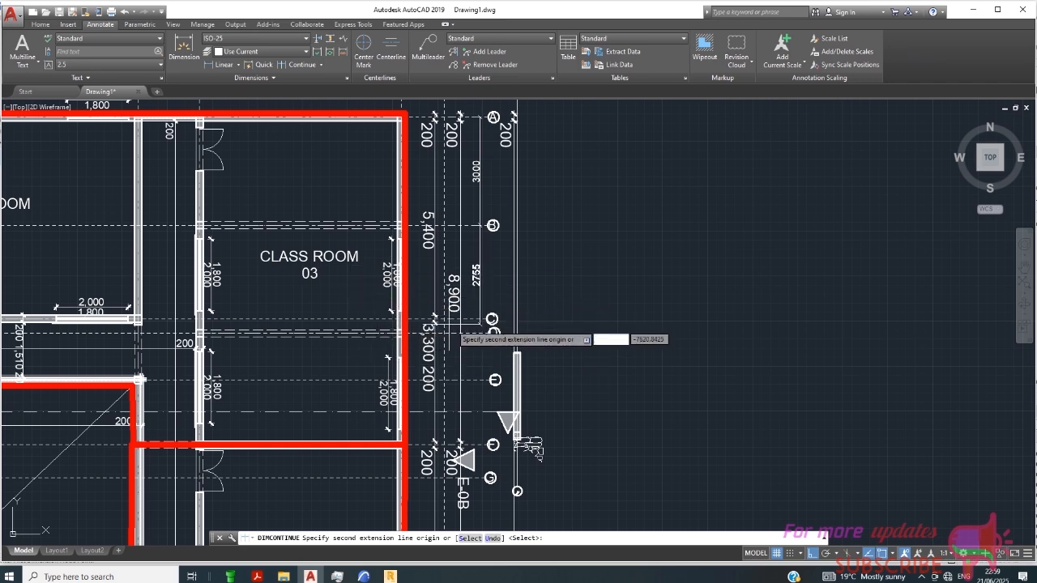
scroll(381, 360, up, 2)
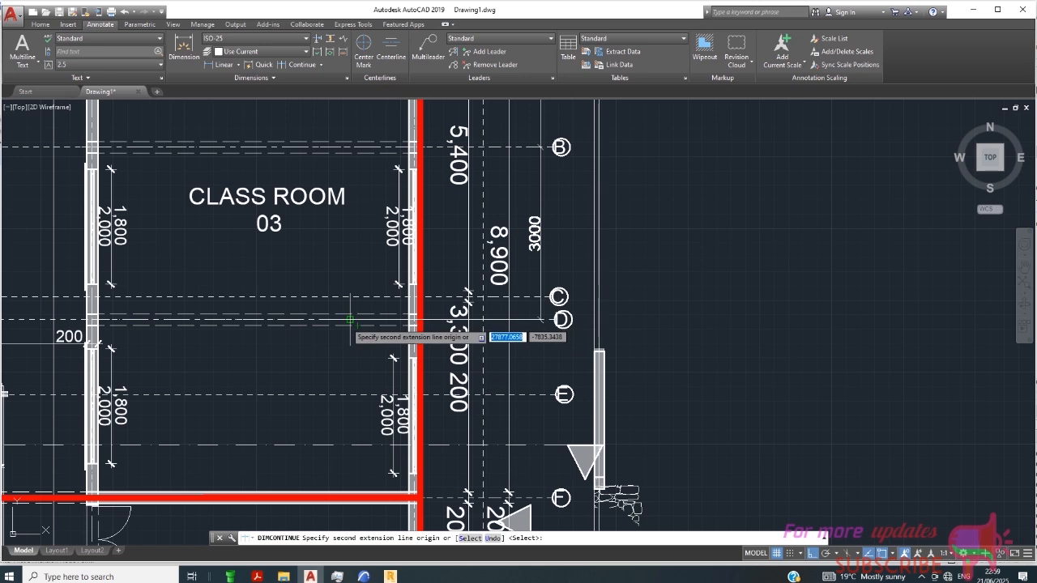
scroll(515, 328, up, 4)
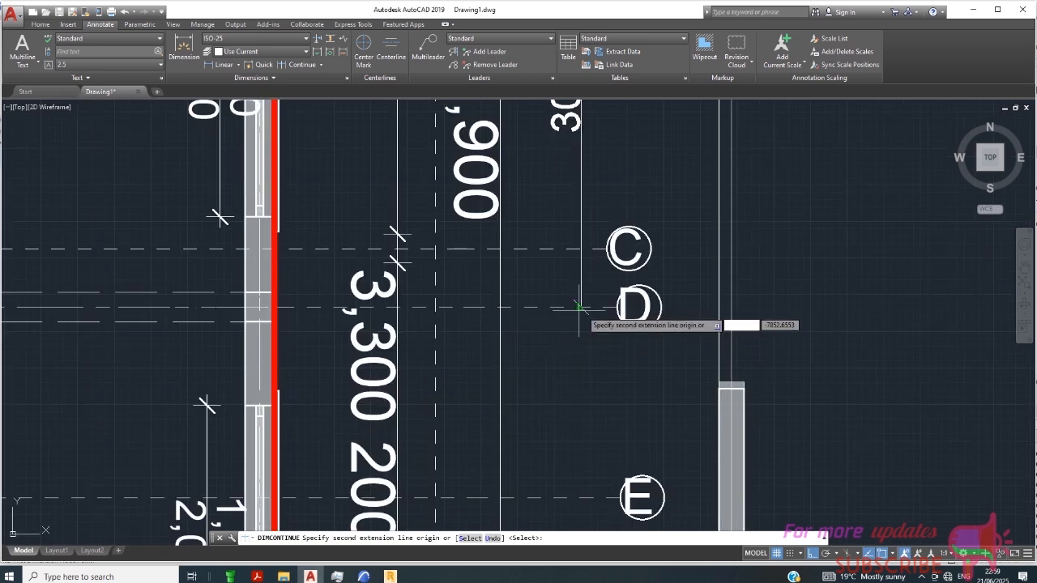
scroll(582, 306, down, 4)
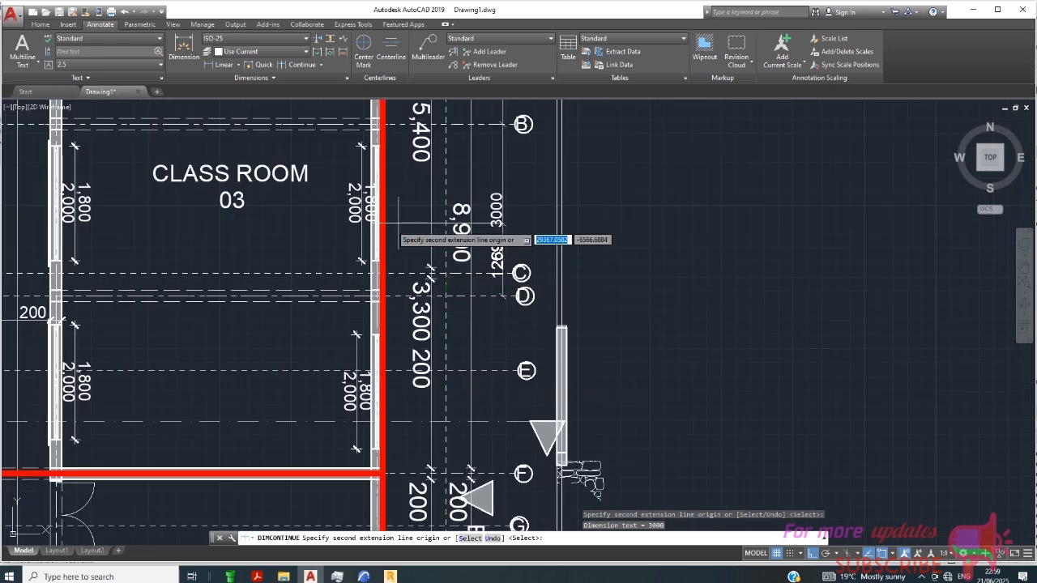
- Extend the continued dimension chain from grid line D to grid line F, below Class Room 03
scroll(318, 193, down, 3)
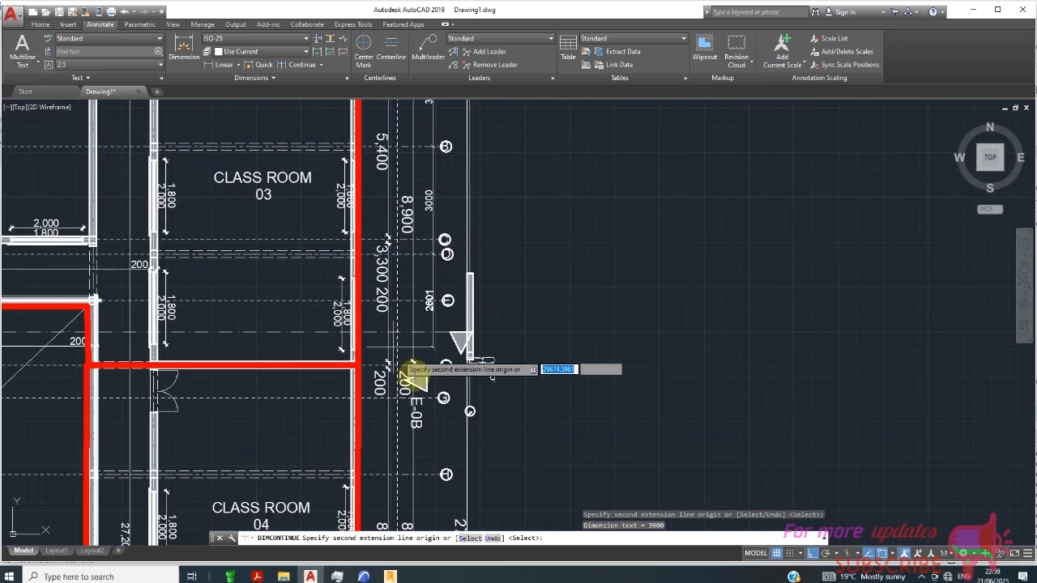
scroll(417, 374, up, 3)
scroll(421, 376, up, 5)
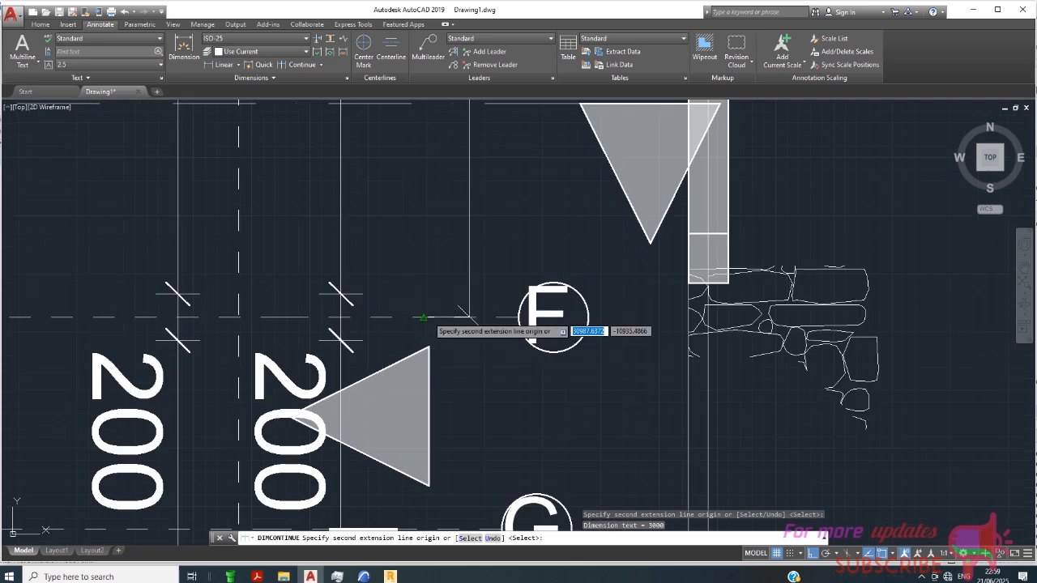
click(423, 318)
scroll(418, 320, down, 4)
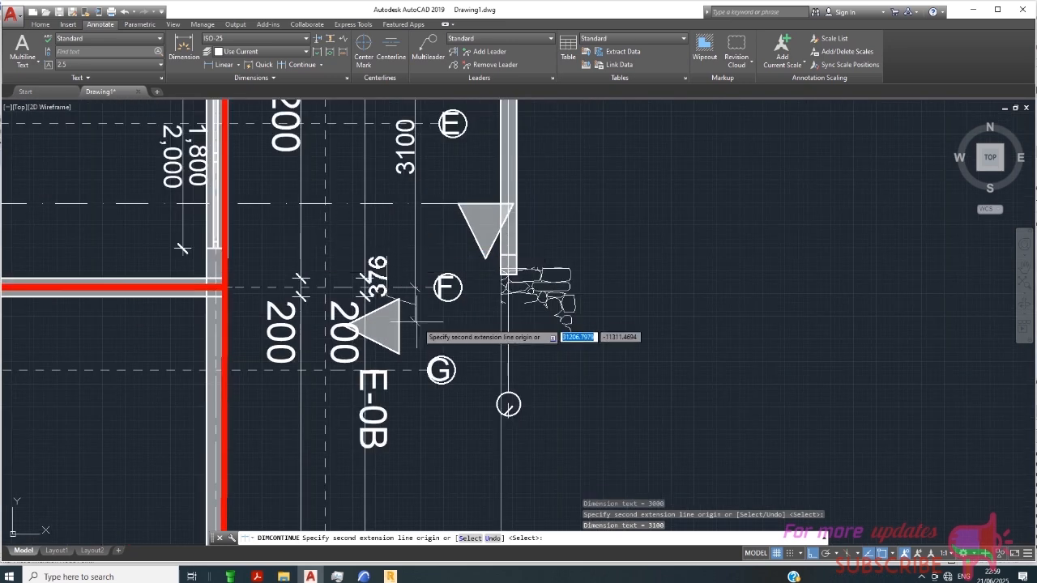
- Add the next continued dimension from grid line F to grid line H beside Class Room 04
scroll(410, 212, down, 4)
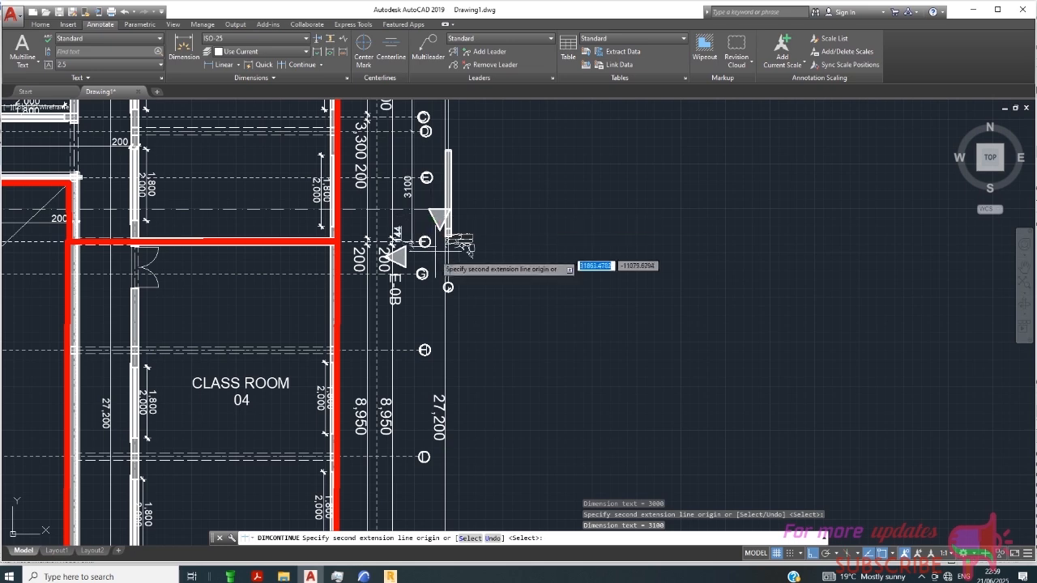
scroll(409, 336, up, 6)
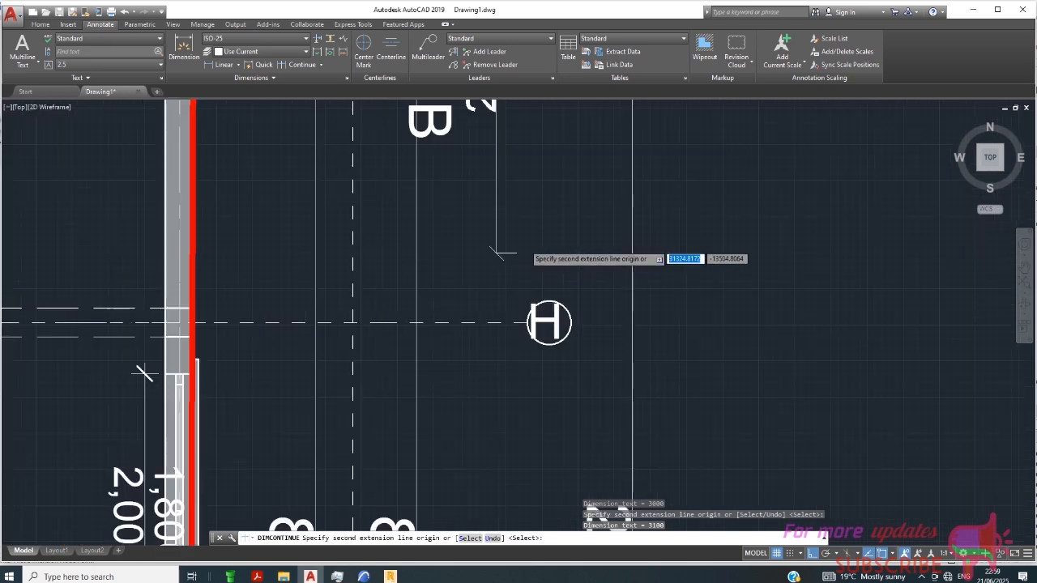
scroll(496, 267, down, 5)
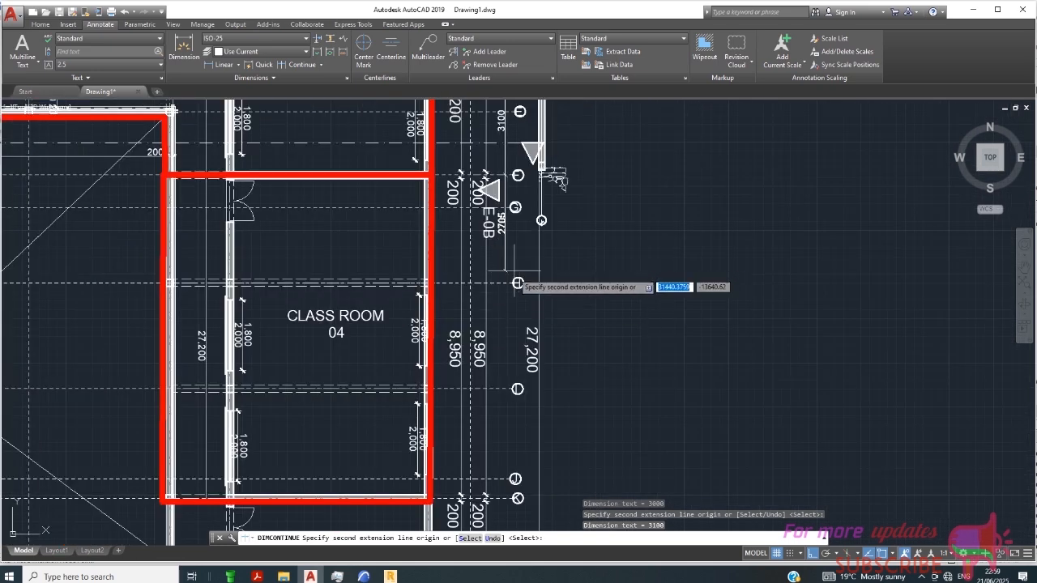
scroll(507, 292, up, 6)
scroll(482, 284, down, 2)
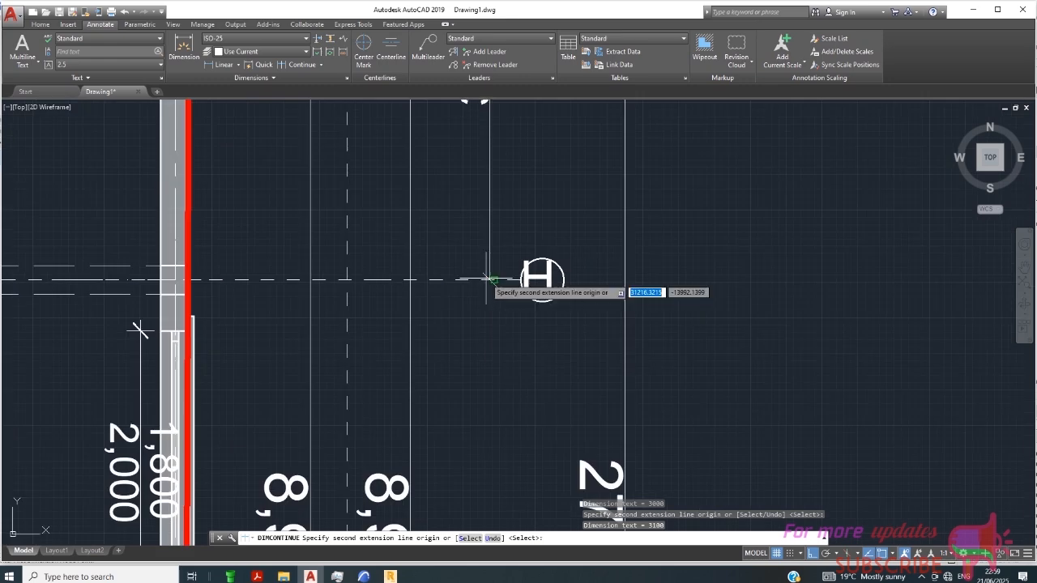
click(488, 280)
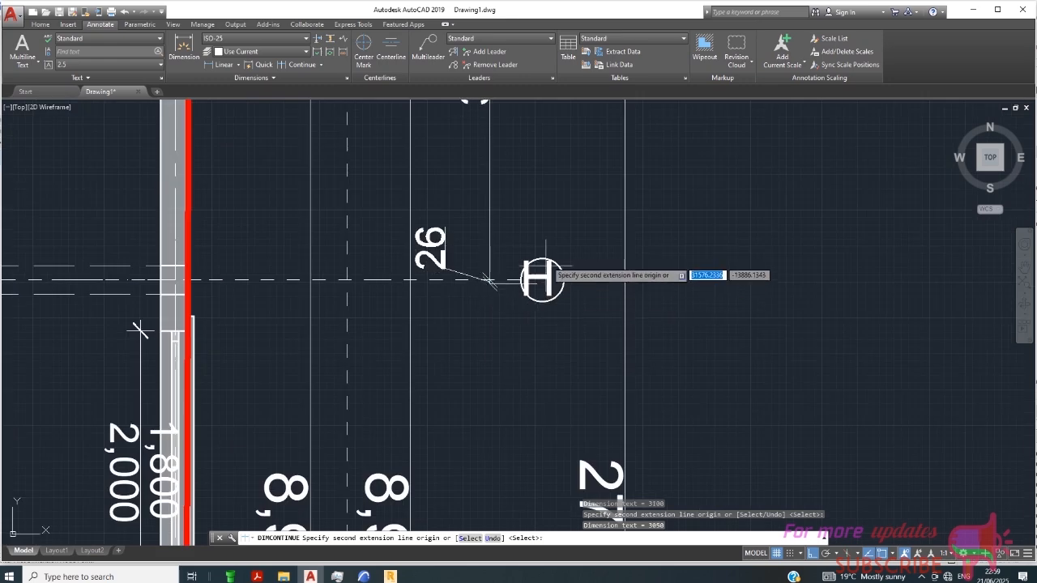
- Continue the dimension chain to grid lines I and K beside Class Room 04, and end the command
scroll(474, 223, down, 4)
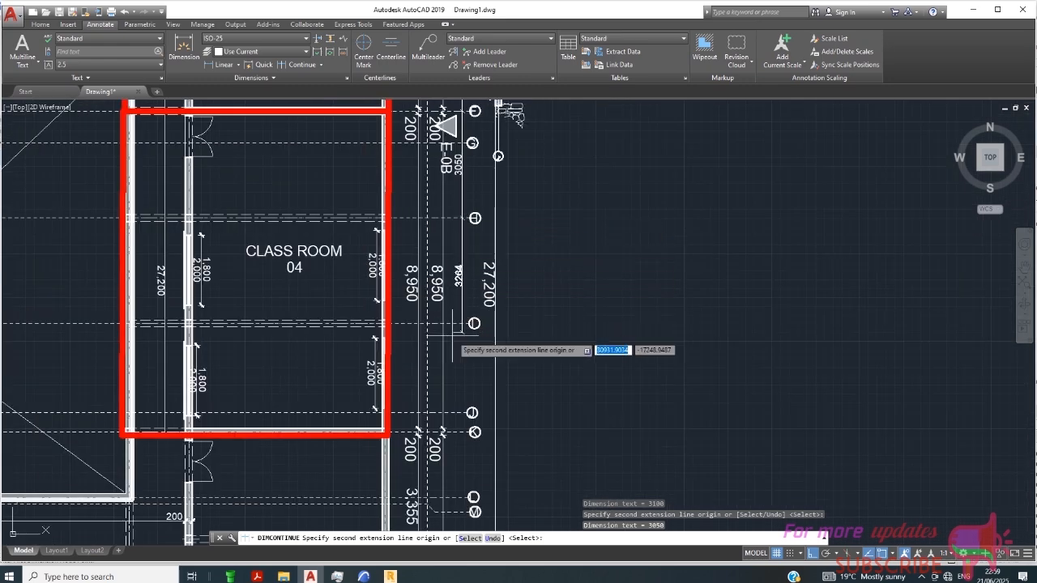
scroll(468, 322, up, 4)
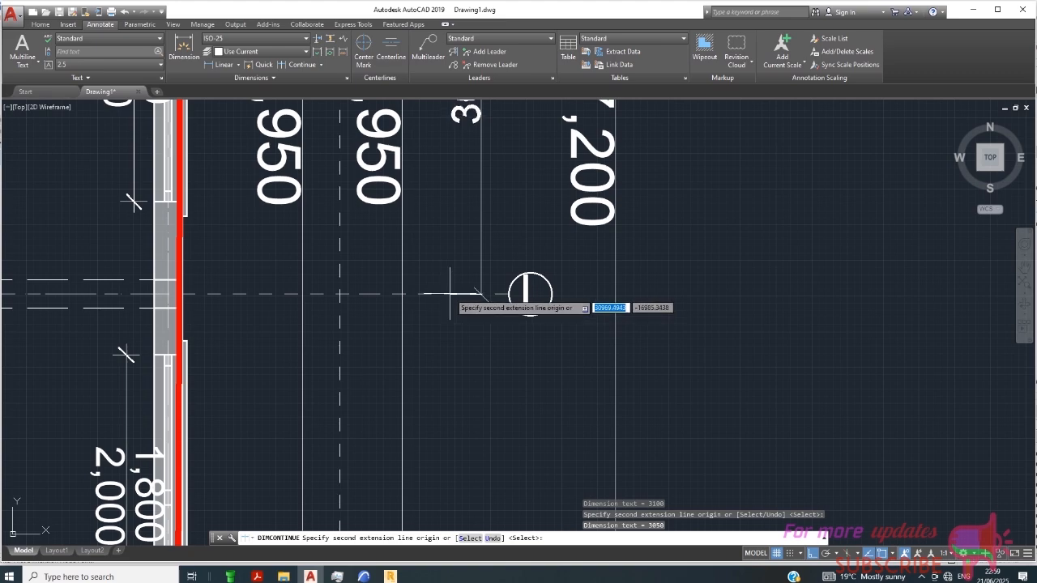
click(481, 291)
scroll(481, 287, down, 3)
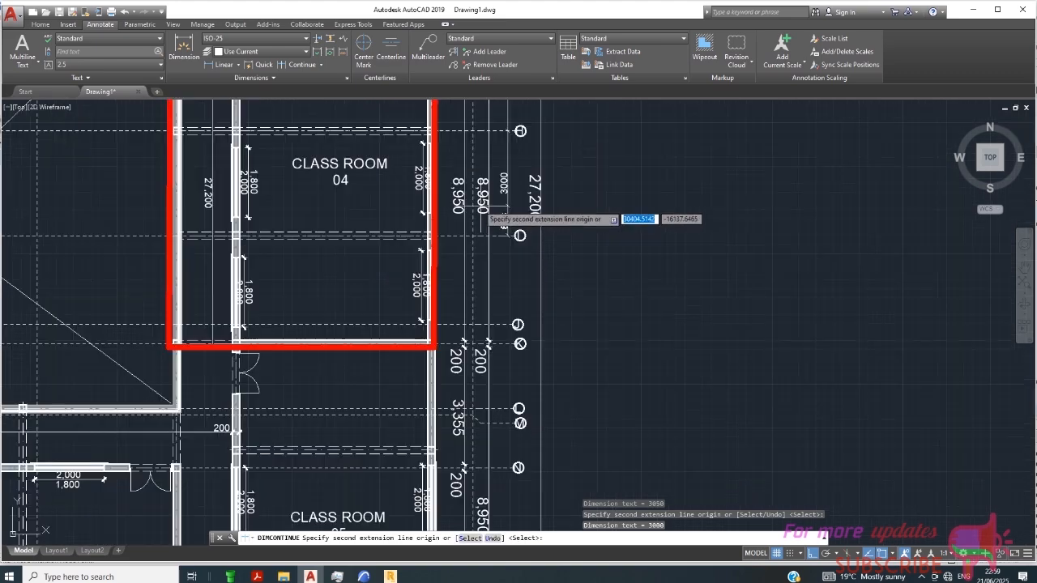
scroll(478, 280, up, 6)
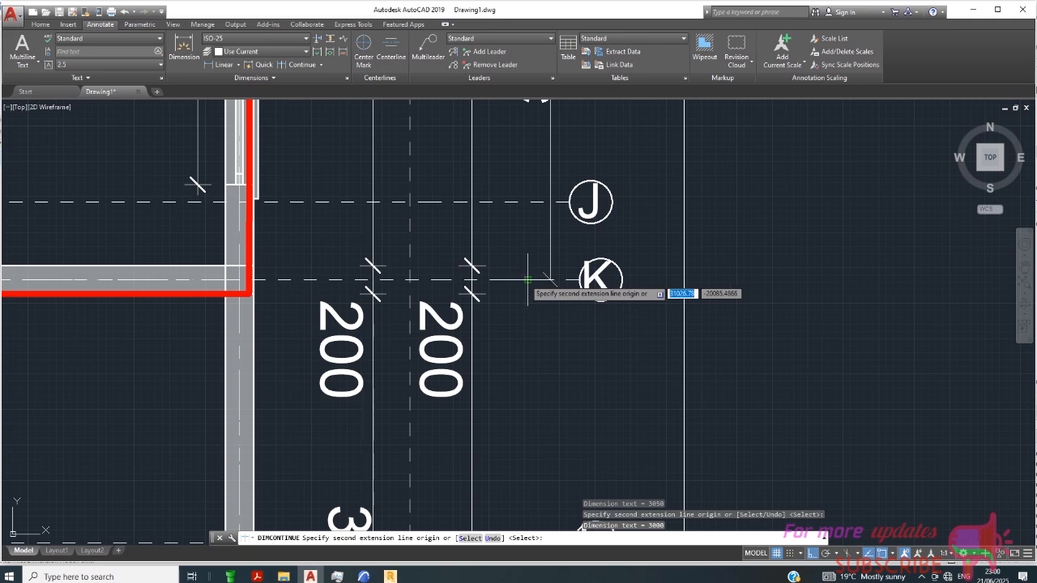
click(482, 281)
scroll(486, 312, down, 5)
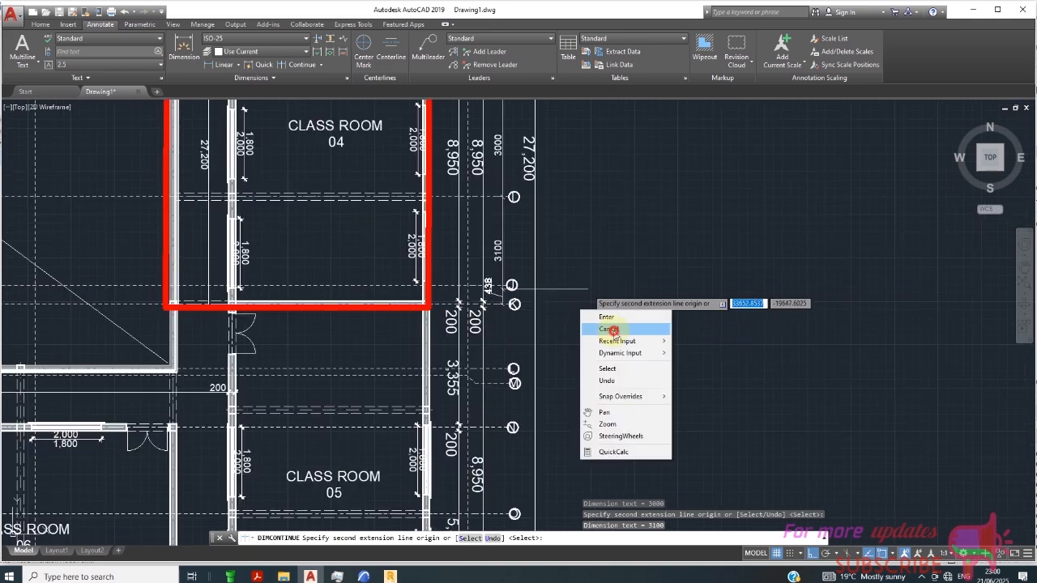
click(613, 331)
- Examine the dimension chain beside Class Rooms 03 and 04 and the grid spacing dimensions above Class Rooms 01 and 02
scroll(556, 284, down, 4)
scroll(607, 248, up, 4)
scroll(554, 223, down, 4)
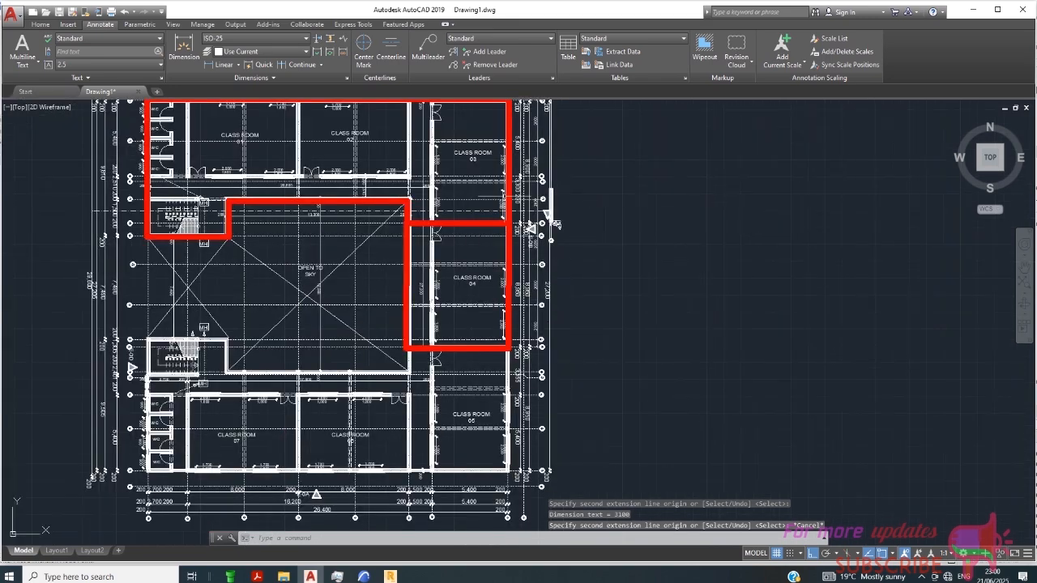
scroll(618, 235, down, 3)
scroll(599, 209, up, 8)
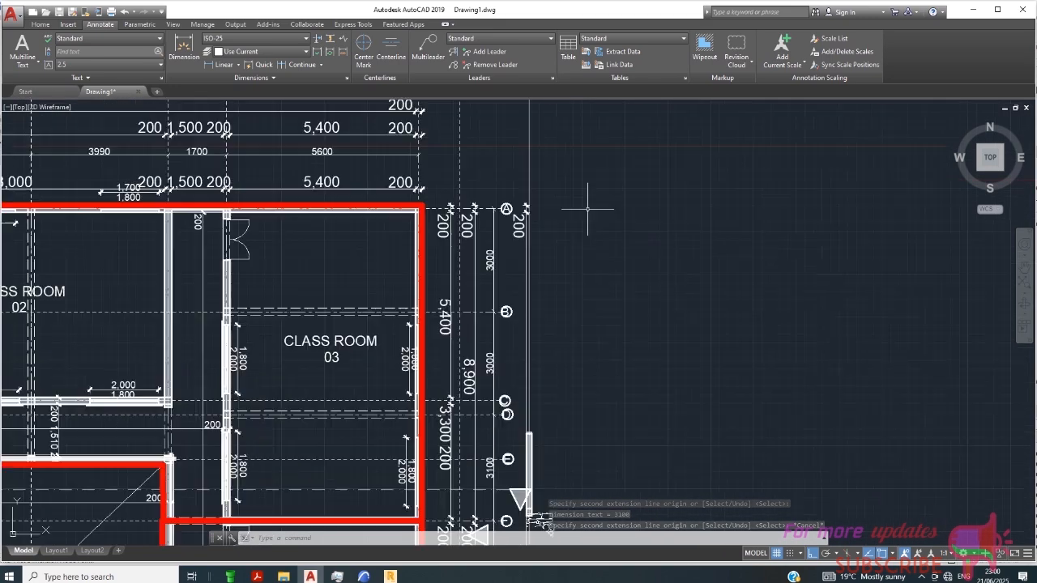
scroll(442, 138, down, 3)
scroll(457, 200, up, 3)
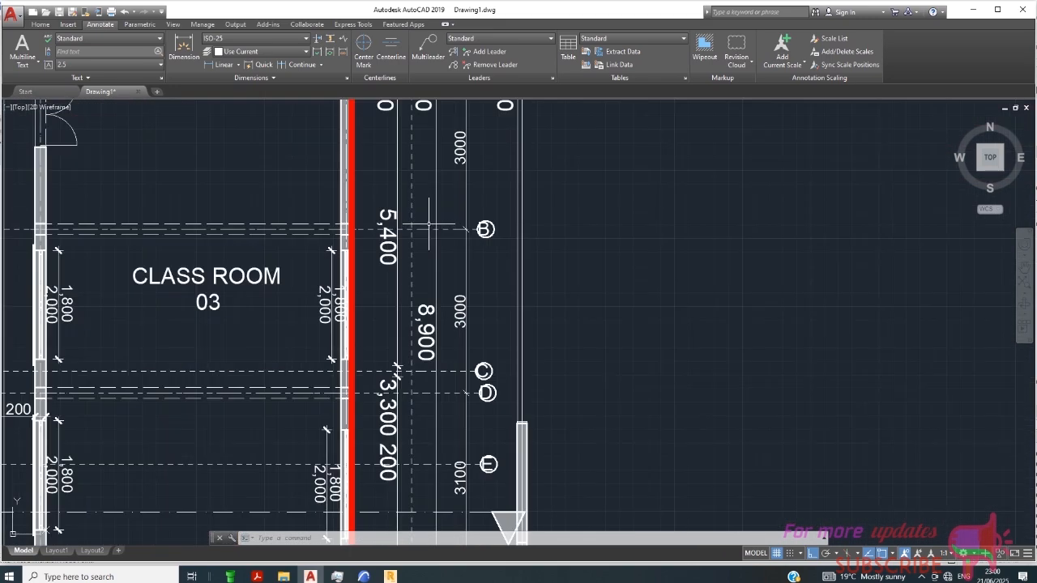
scroll(474, 263, down, 2)
scroll(577, 255, down, 3)
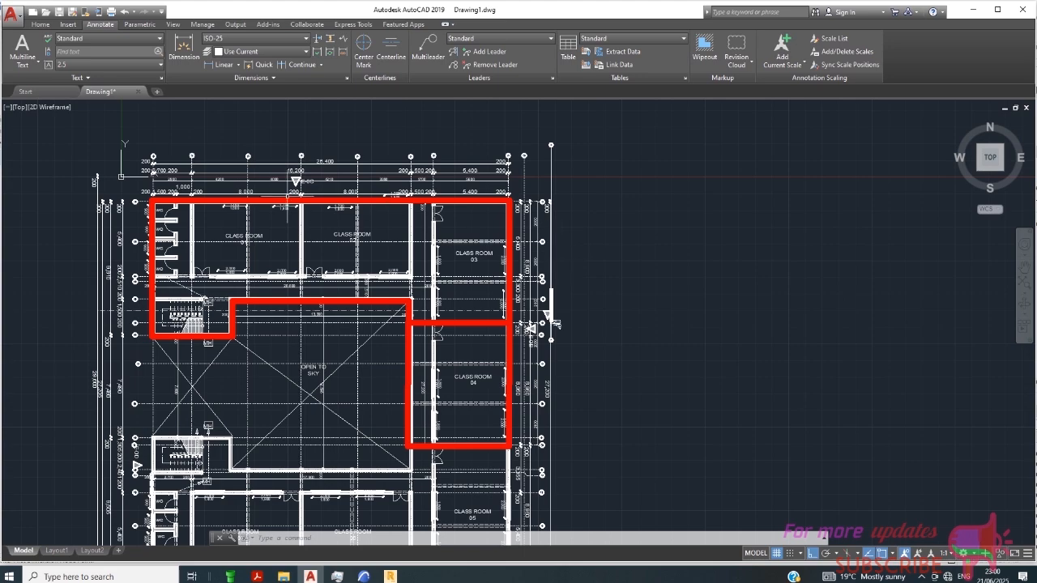
scroll(251, 199, up, 4)
scroll(470, 222, down, 2)
scroll(203, 210, up, 3)
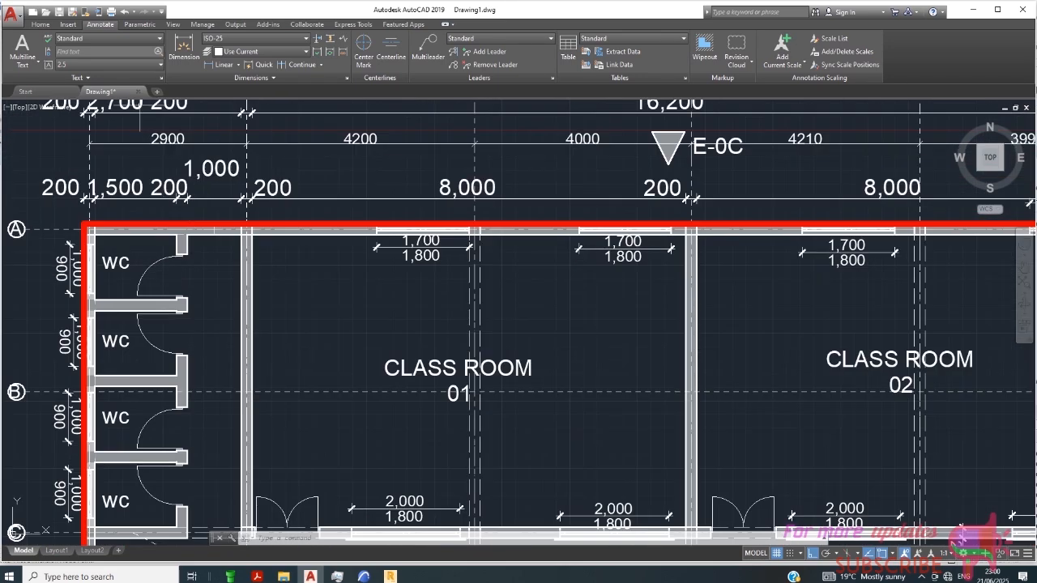
- Turn off the PDF_Text layer by picking one of the plan's original text labels, and end the Layer Off command
click(68, 25)
click(40, 25)
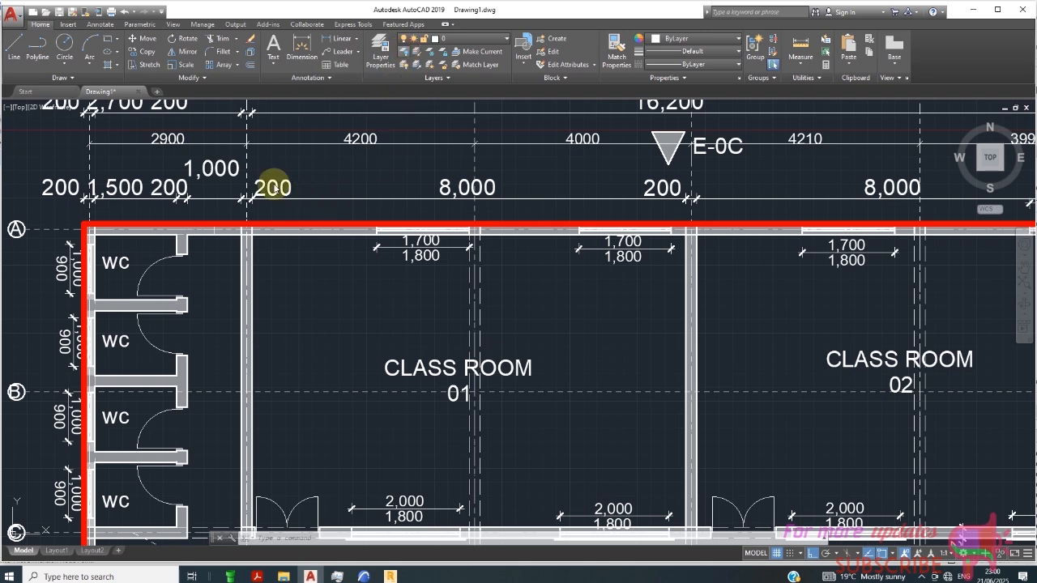
click(240, 183)
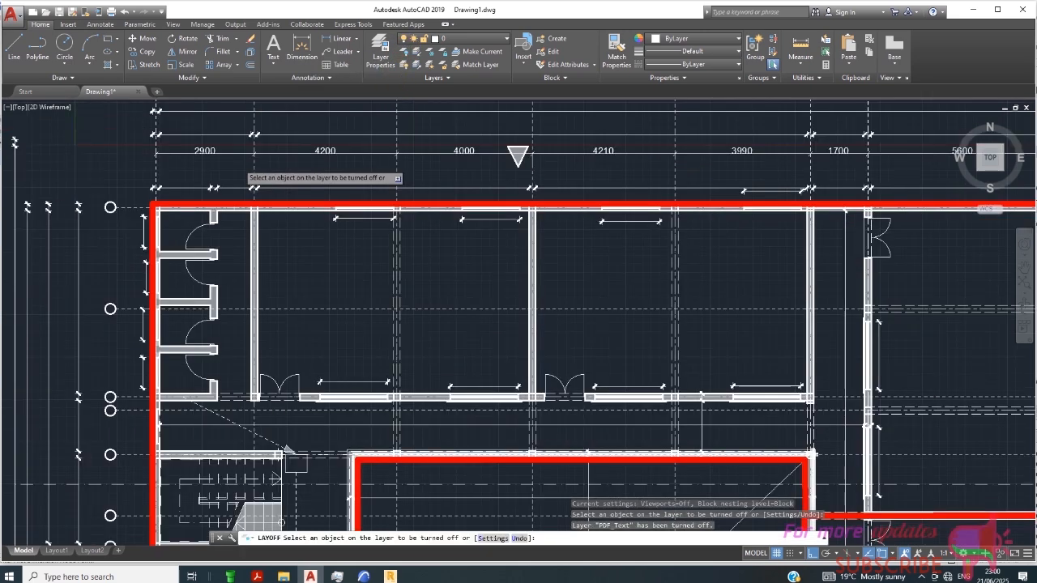
scroll(260, 166, down, 4)
scroll(311, 154, up, 2)
middle_drag(264, 184, 244, 193)
scroll(244, 194, down, 2)
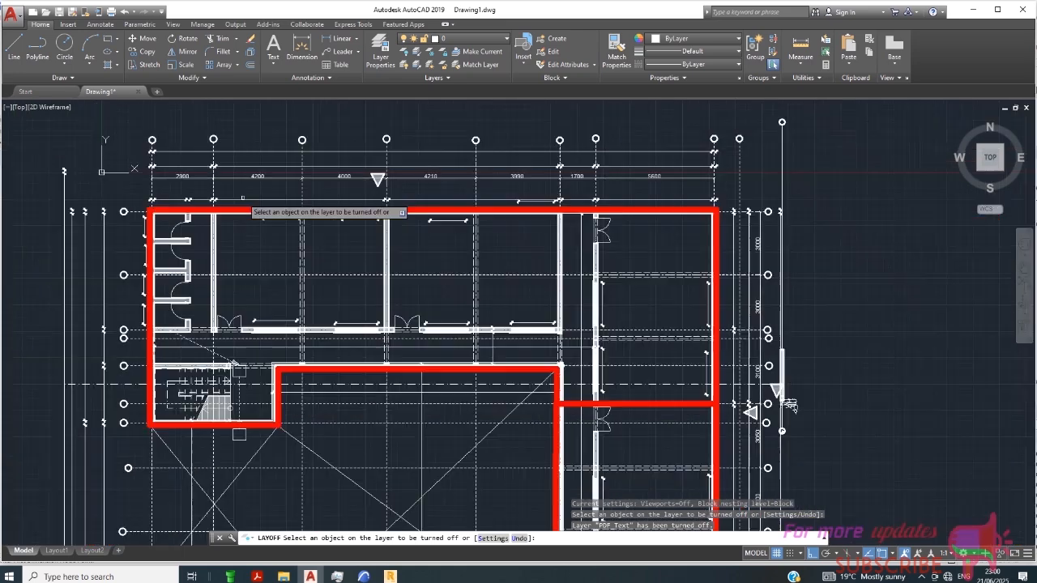
scroll(322, 176, down, 2)
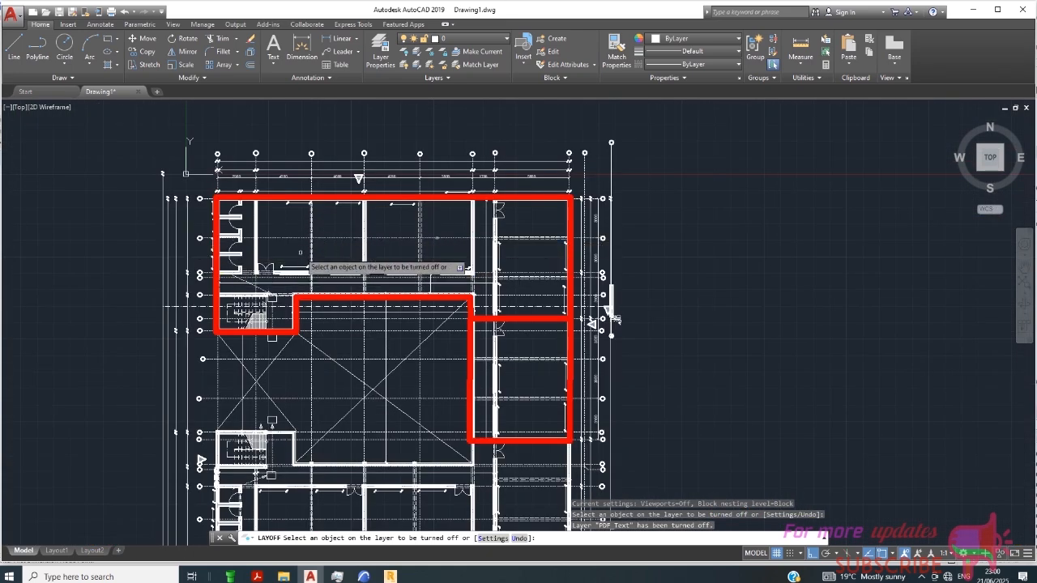
scroll(324, 239, up, 3)
right_click(289, 221)
click(301, 236)
scroll(333, 227, down, 4)
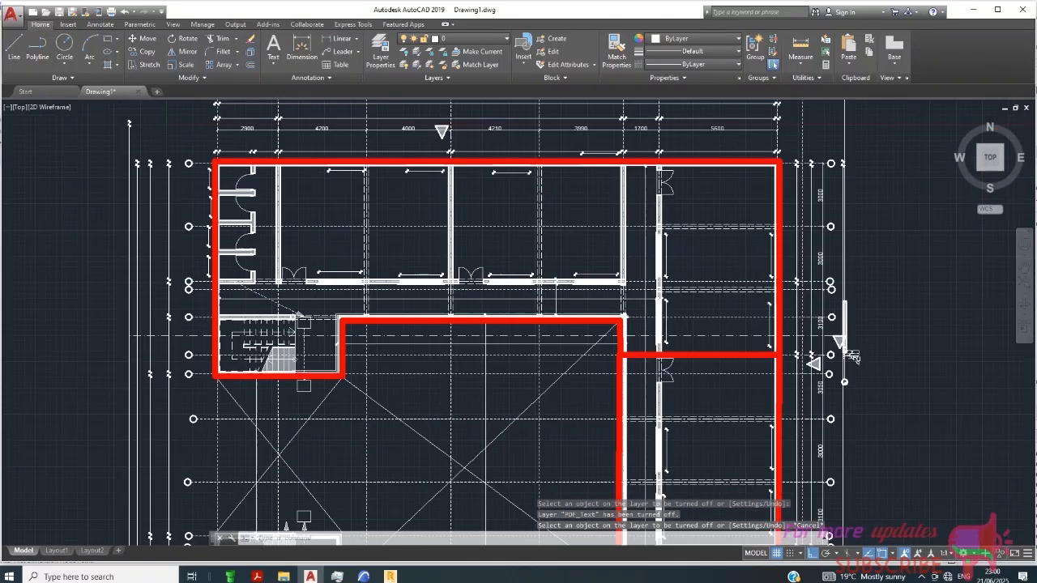
- Add a vertical linear dimension beside the toilets, from the uppermost horizontal grid line to the grid line through the toilets' lower wall
scroll(663, 305, up, 8)
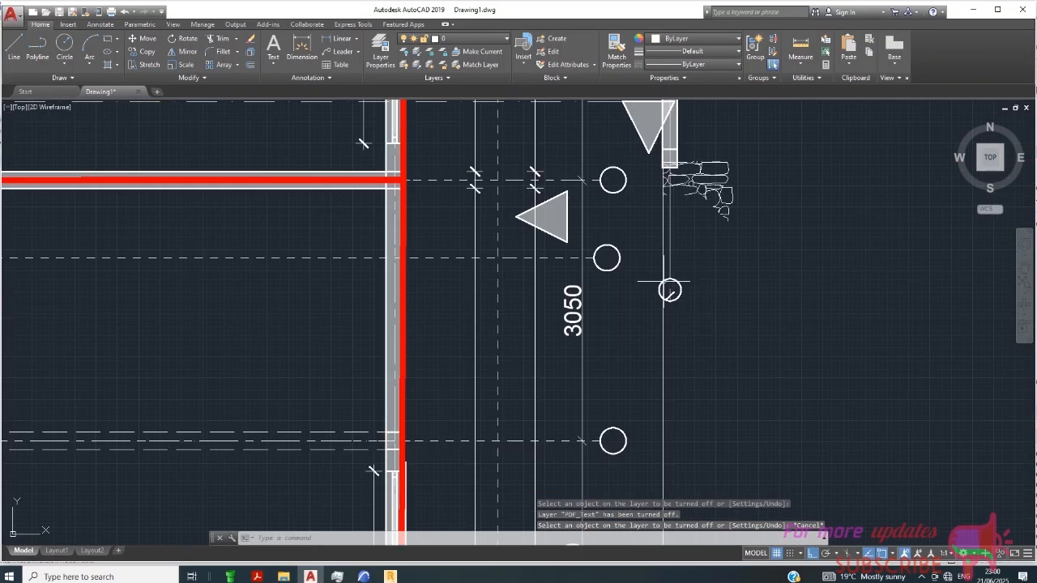
scroll(640, 246, down, 6)
scroll(735, 312, down, 4)
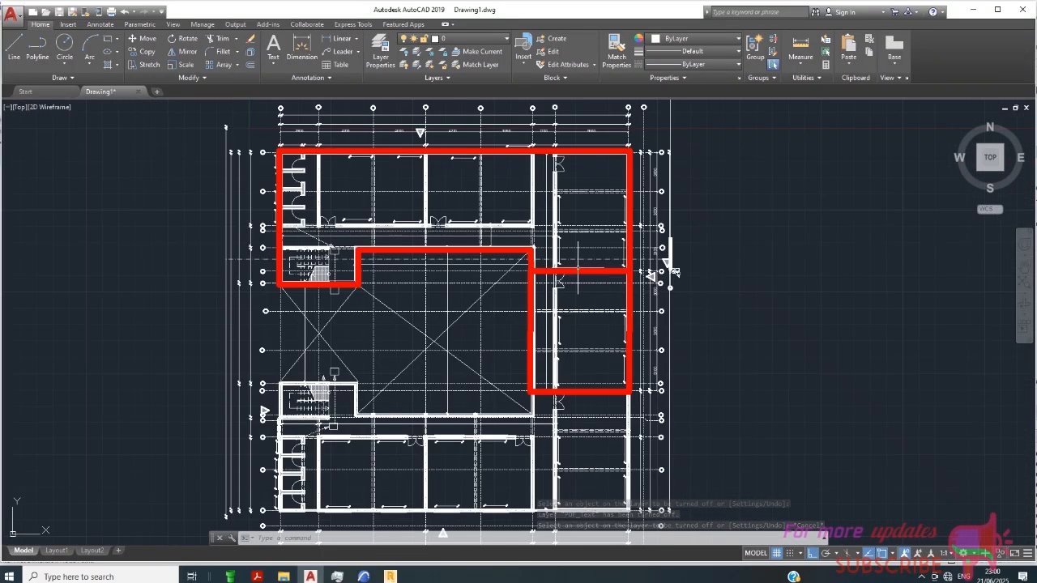
scroll(277, 193, up, 5)
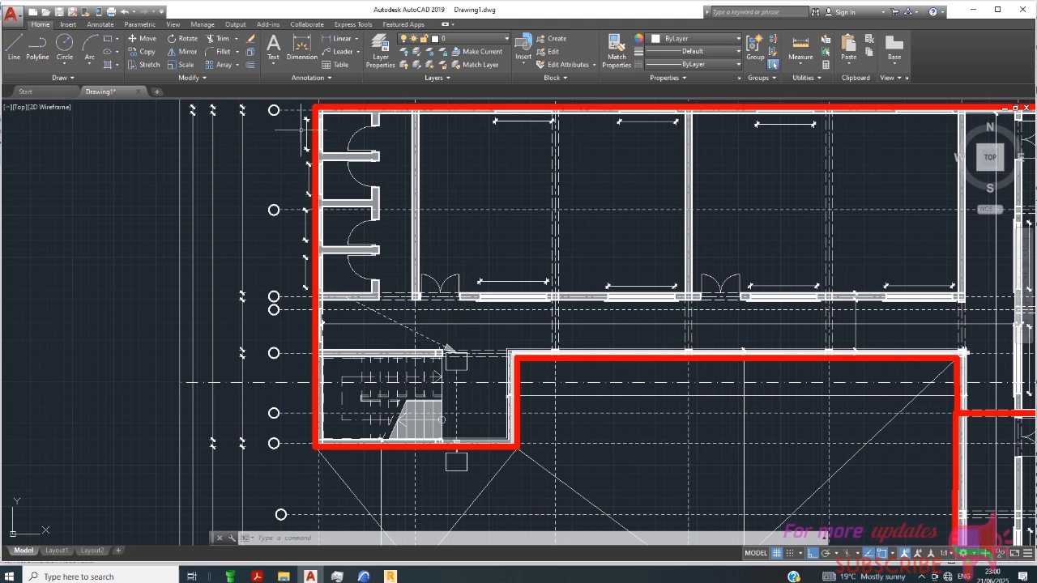
click(325, 45)
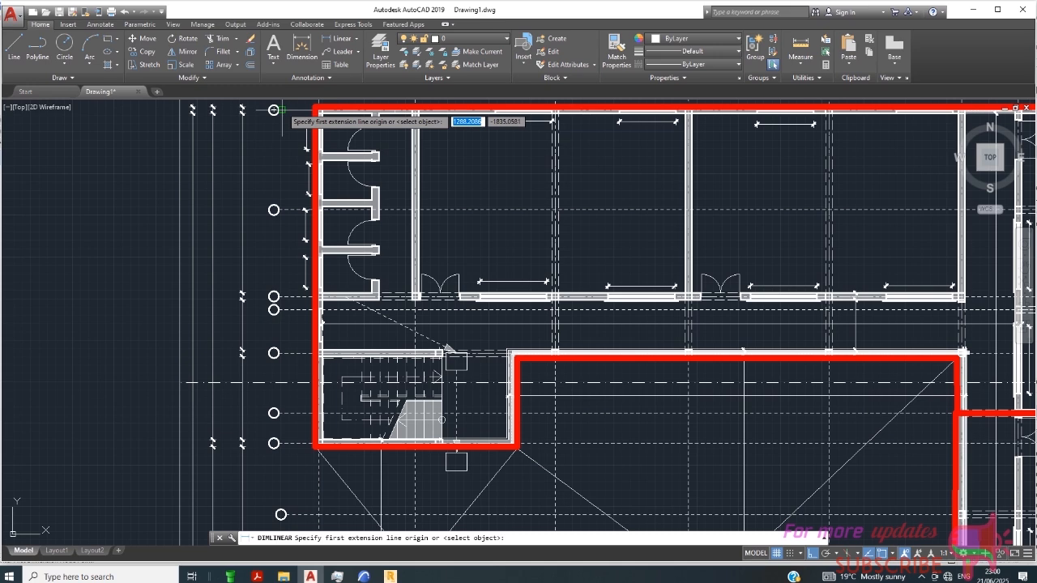
scroll(282, 109, up, 2)
click(286, 111)
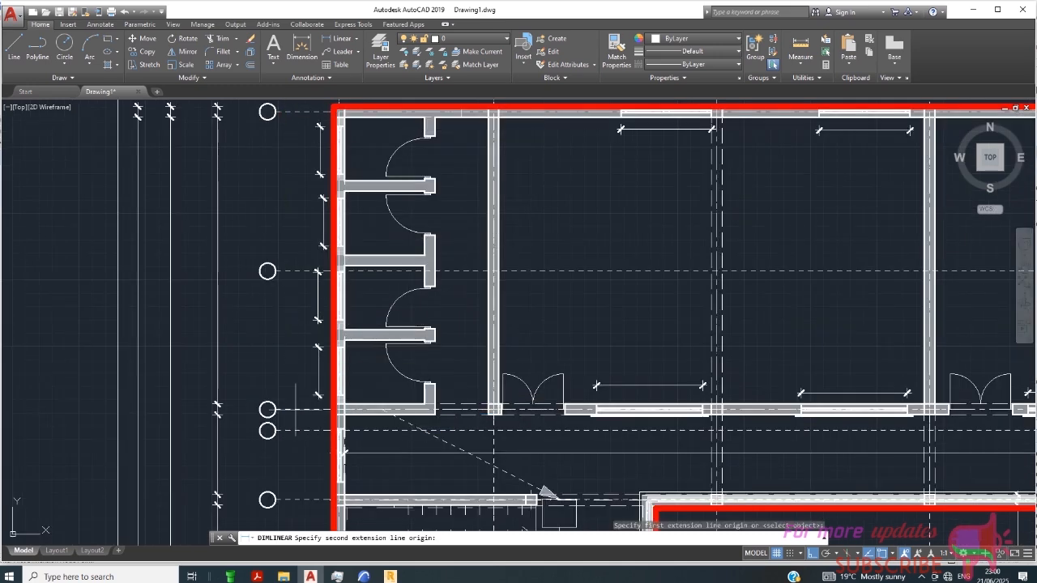
click(290, 409)
click(233, 409)
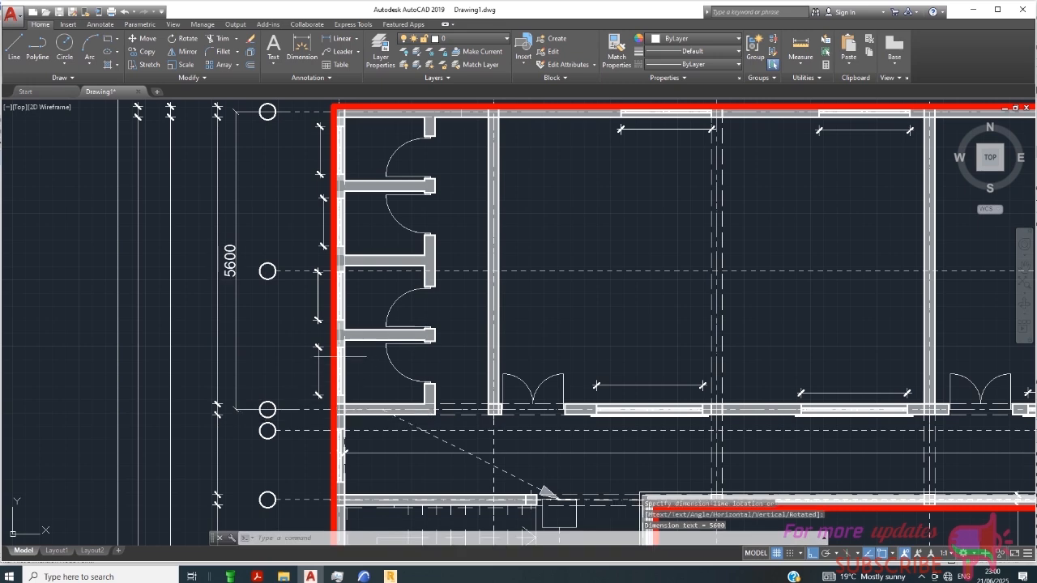
- Continue the dimension from the toilets' lower wall grid line to the grid line through the staircase's upper wall
scroll(257, 157, down, 2)
click(94, 26)
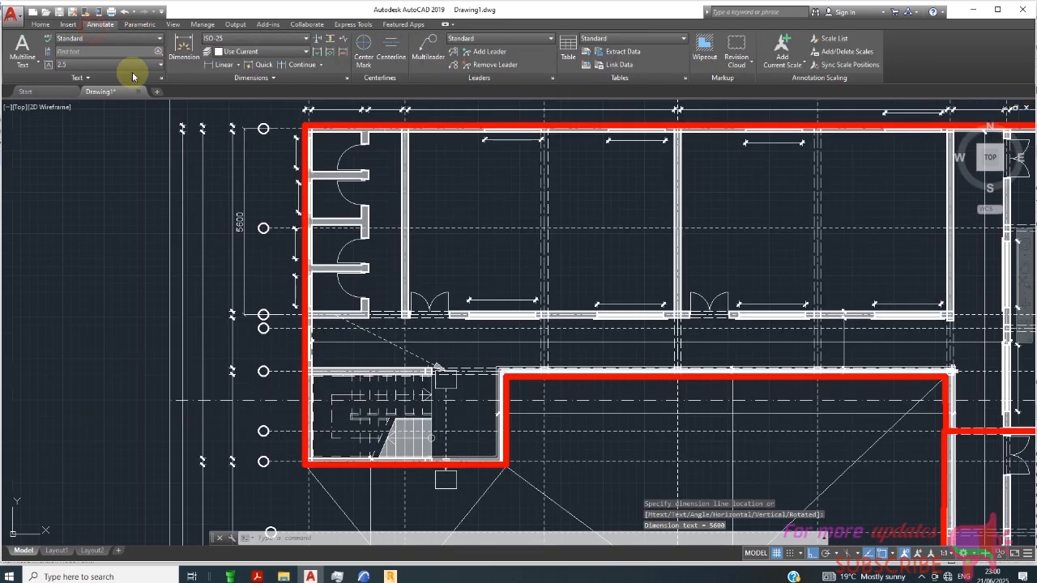
click(306, 71)
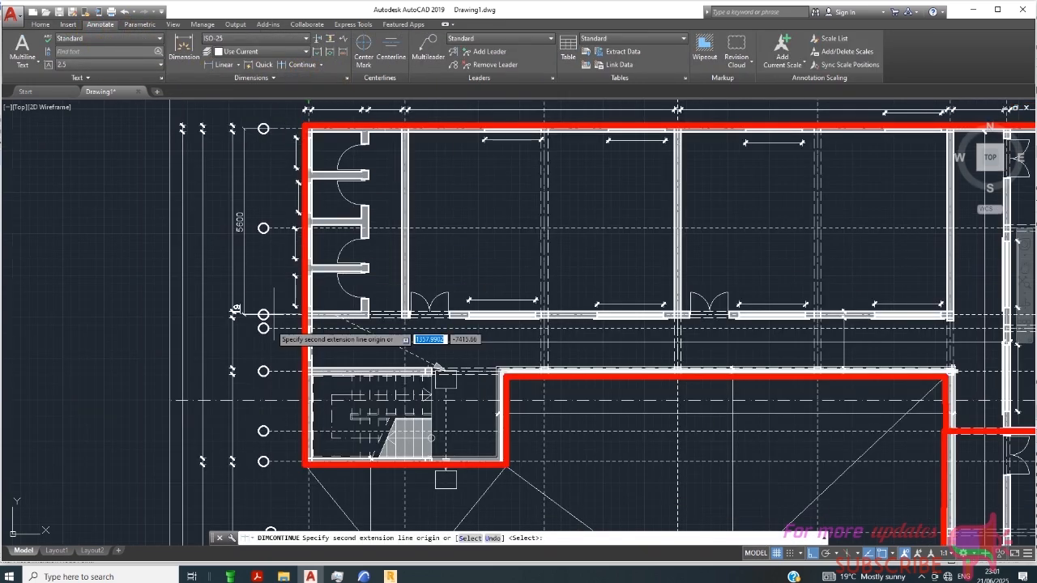
scroll(328, 381, up, 3)
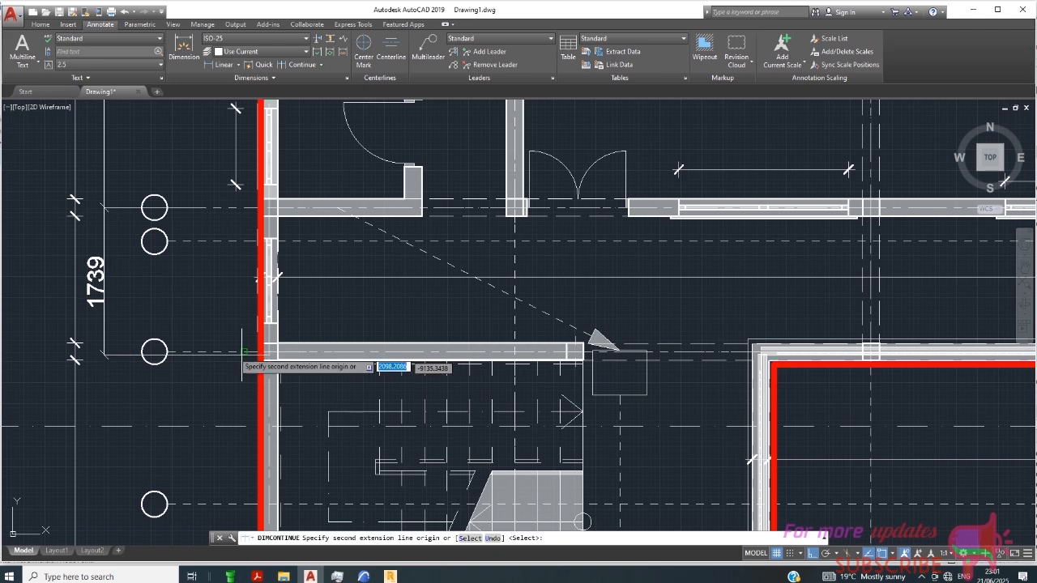
click(247, 351)
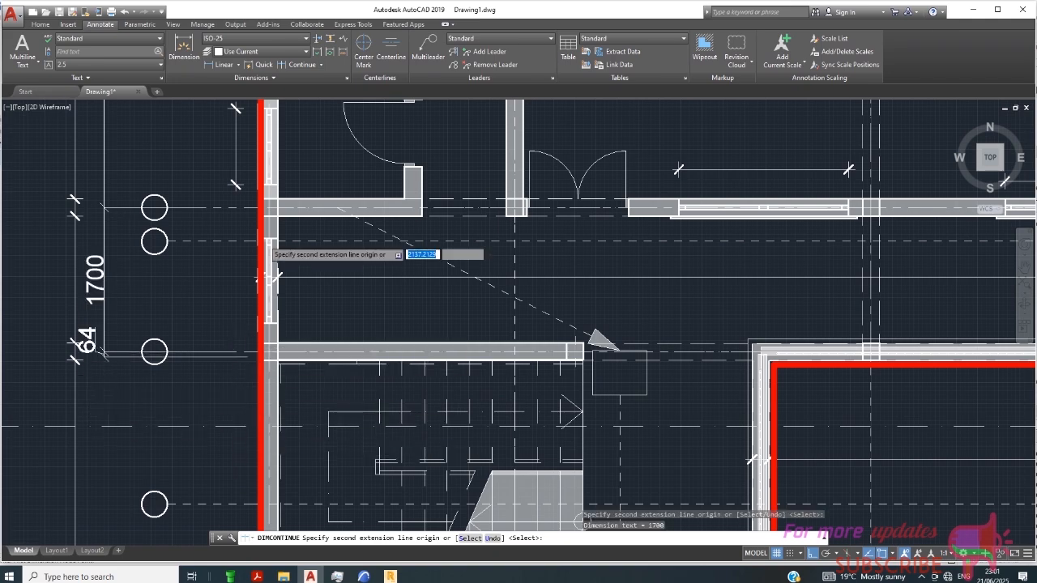
- Continue the dimension chain to the grid line through the staircase's lower wall, and end the command
scroll(240, 350, down, 3)
scroll(242, 398, up, 5)
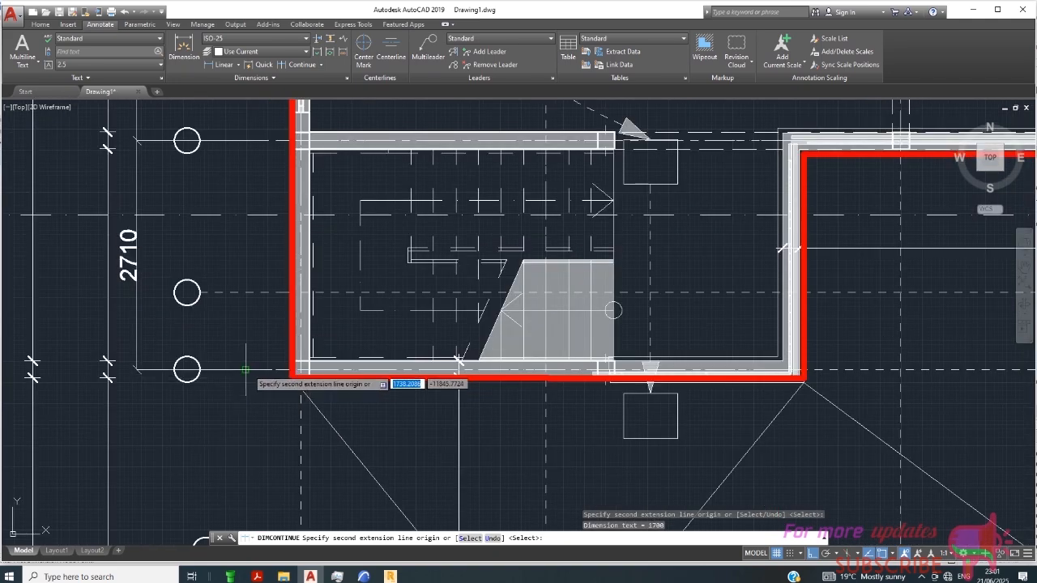
click(243, 364)
right_click(260, 381)
click(284, 399)
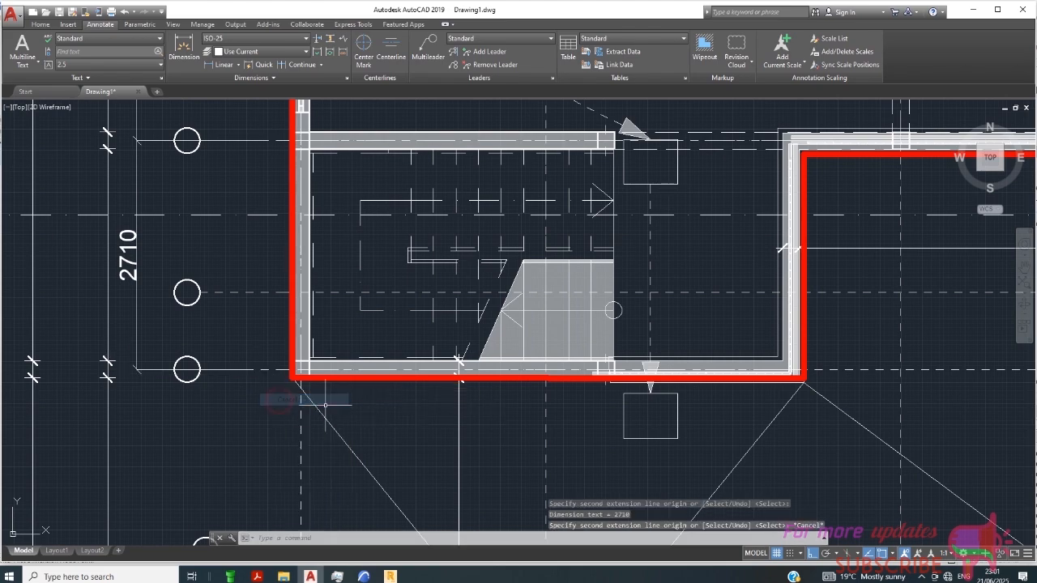
- Examine the wall between the staircase and the courtyard, including its lower and upper corners
scroll(172, 232, down, 2)
scroll(575, 278, up, 5)
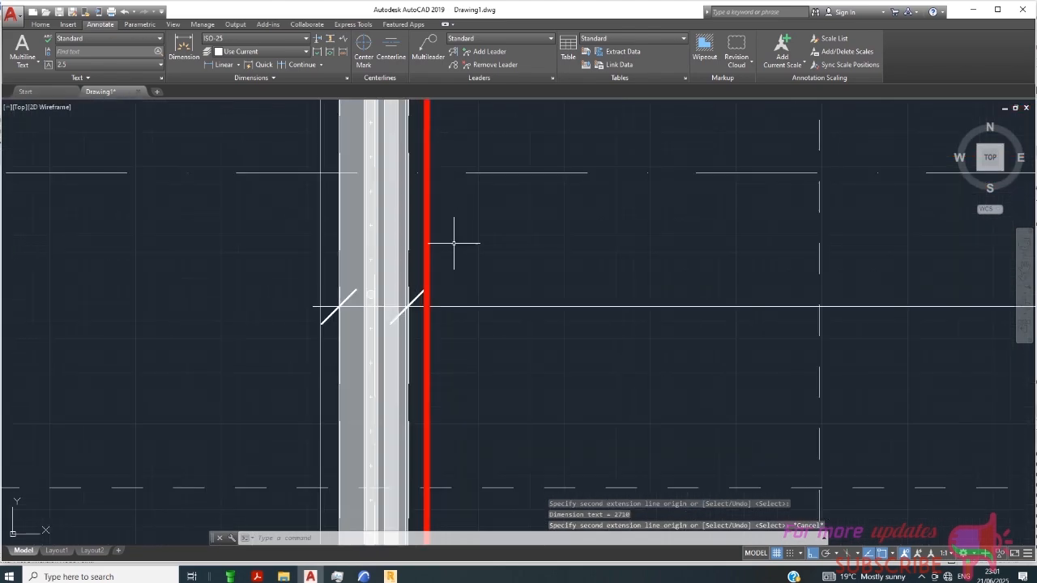
scroll(457, 234, down, 3)
scroll(389, 325, up, 3)
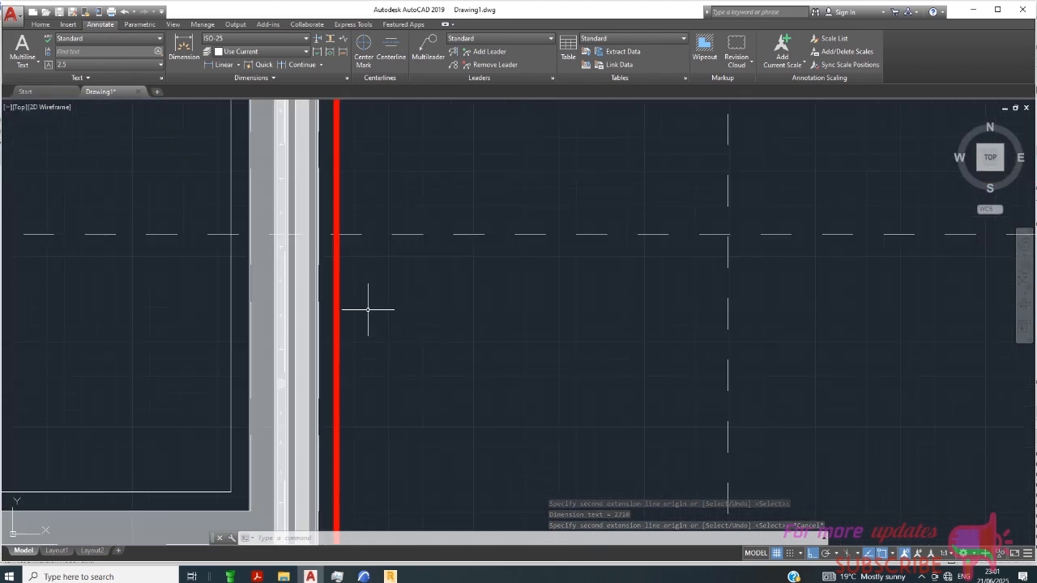
scroll(237, 362, up, 3)
scroll(371, 323, down, 4)
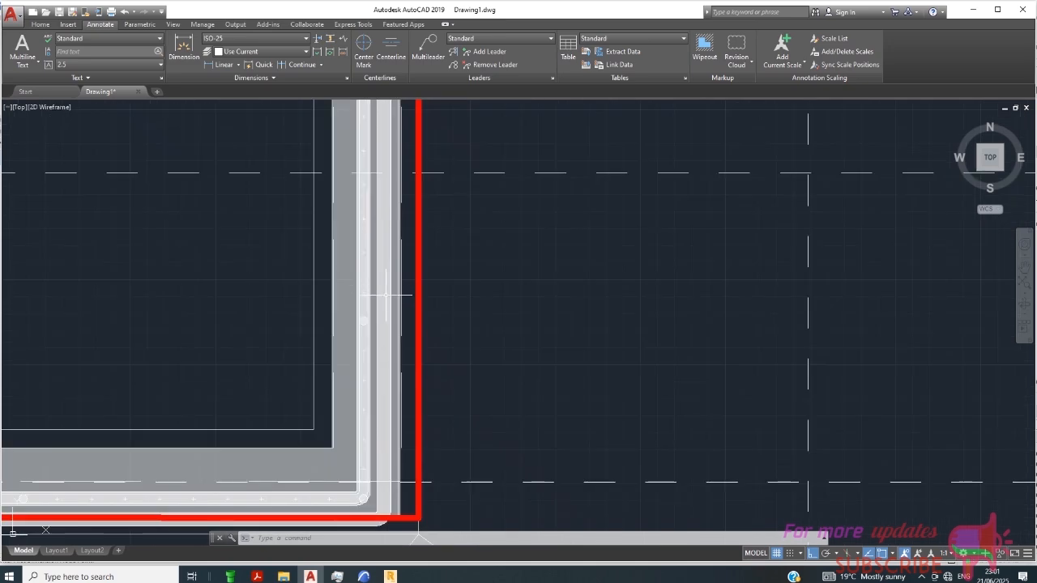
scroll(373, 162, up, 6)
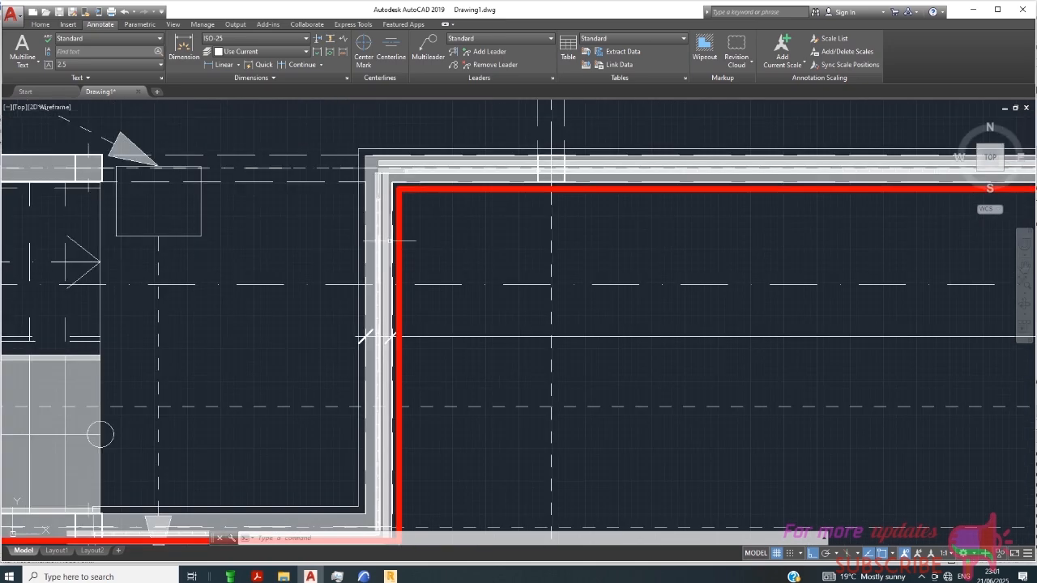
scroll(349, 260, down, 2)
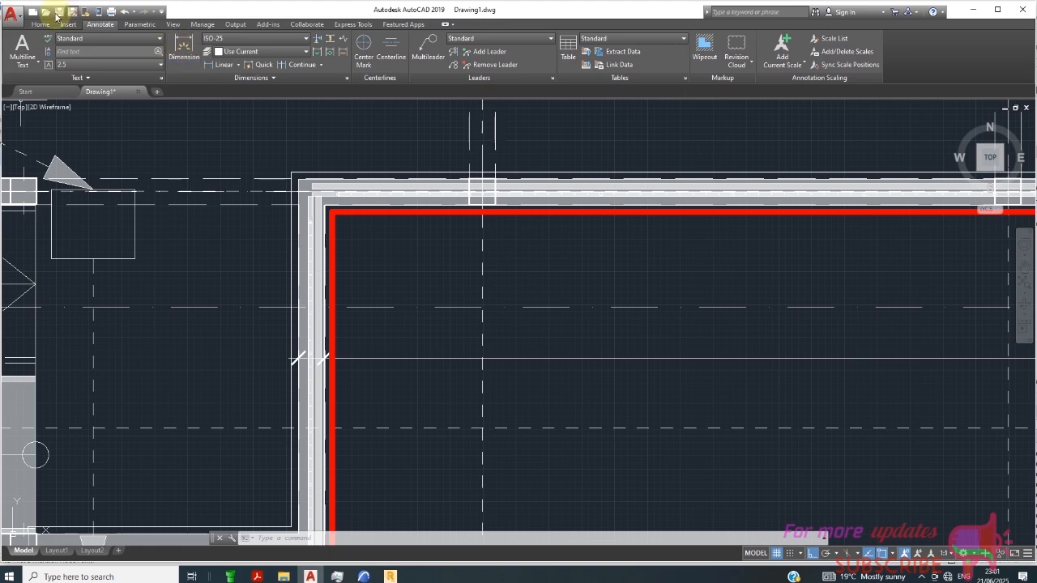
scroll(284, 237, down, 3)
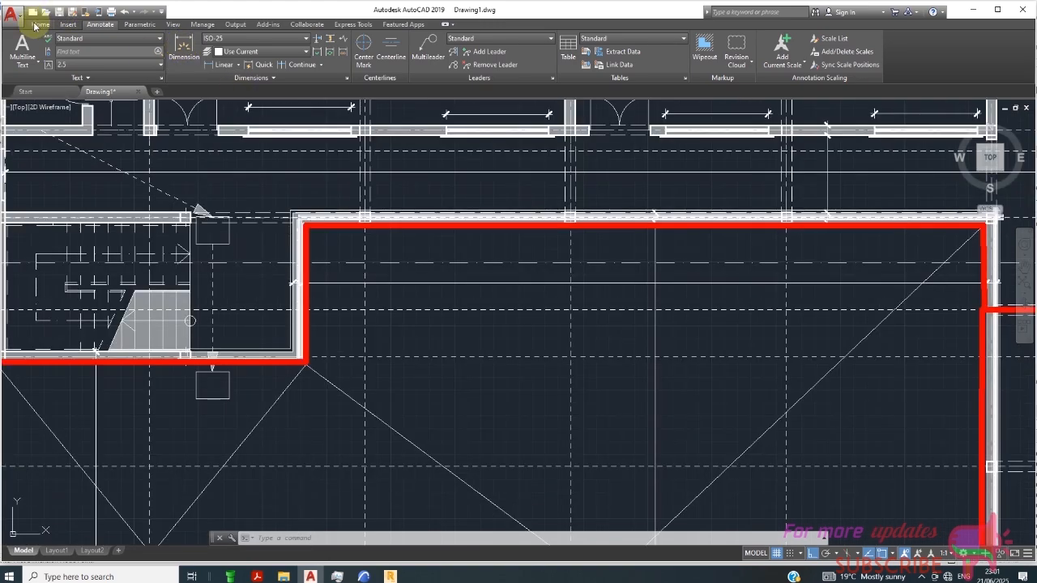
- Draw a horizontal line across the thickness of the wall between the staircase and the courtyard, and end the Line command
click(41, 25)
click(14, 48)
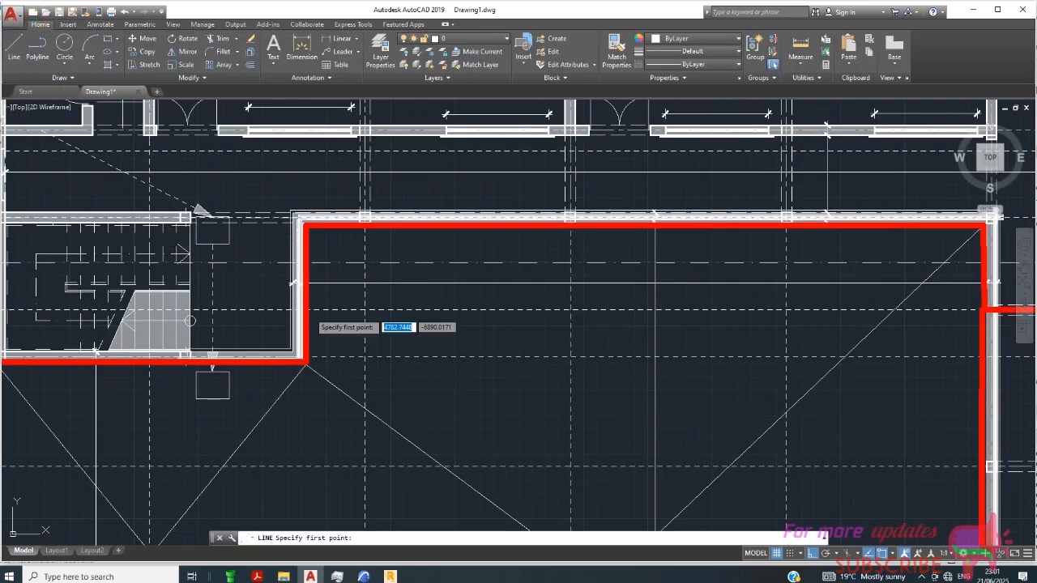
scroll(300, 310, up, 2)
scroll(290, 308, up, 6)
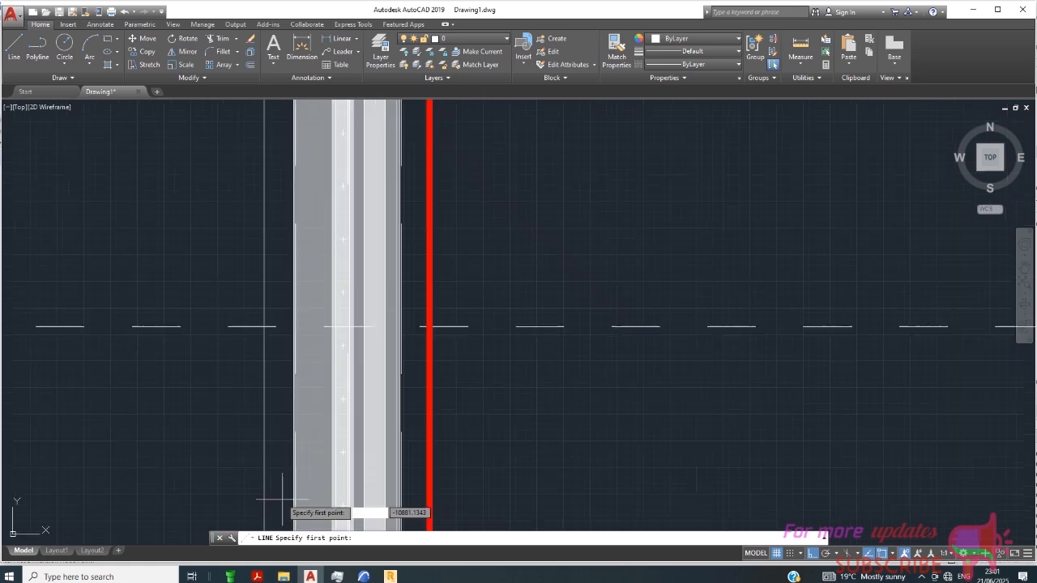
scroll(276, 437, up, 2)
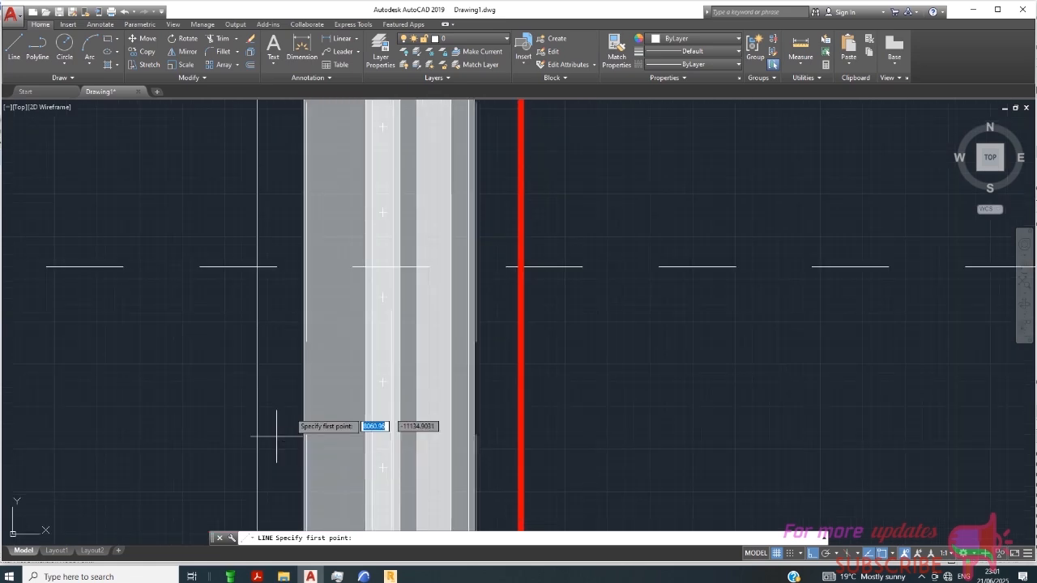
click(303, 396)
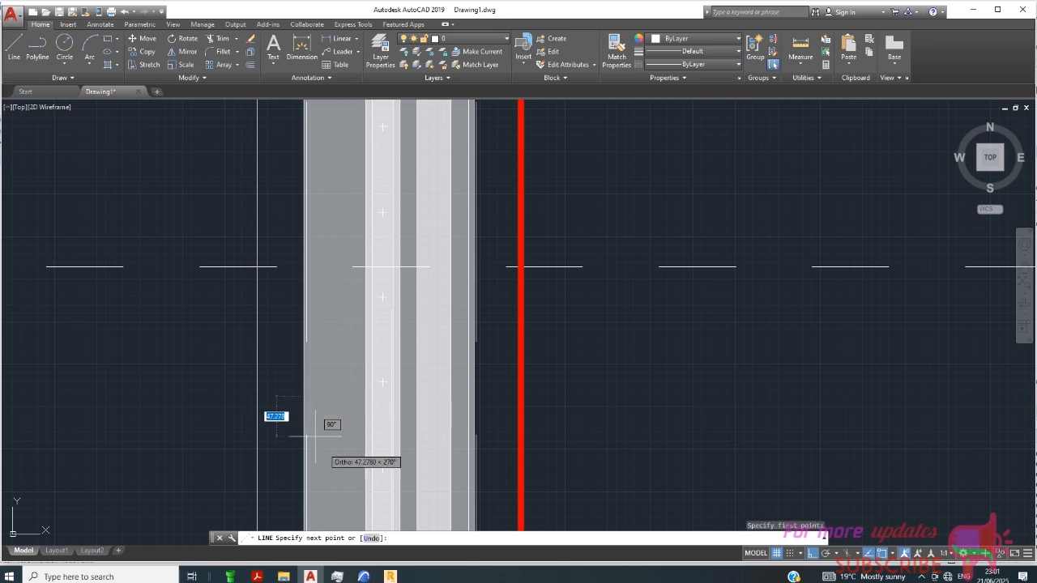
click(892, 558)
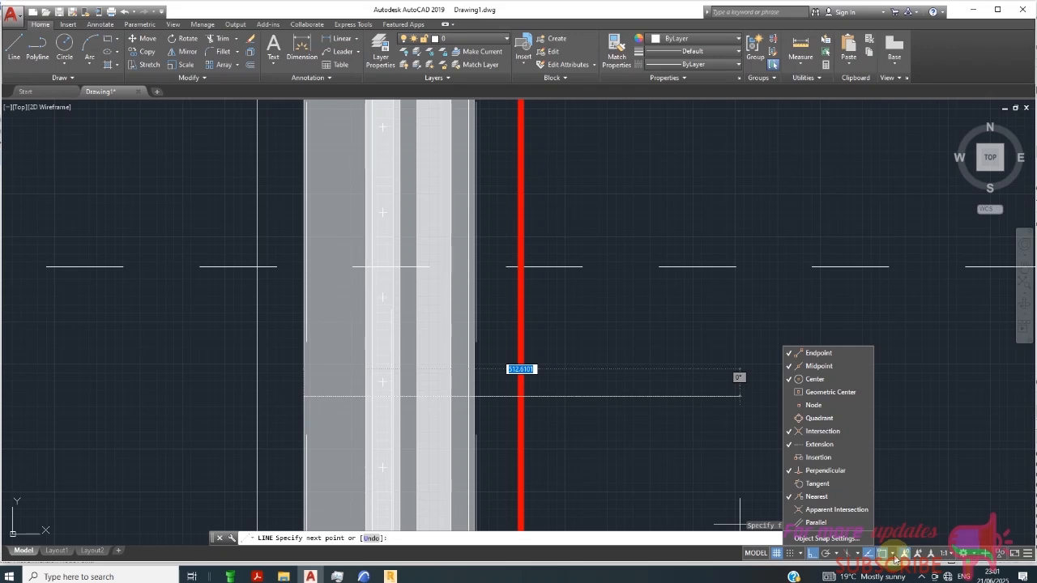
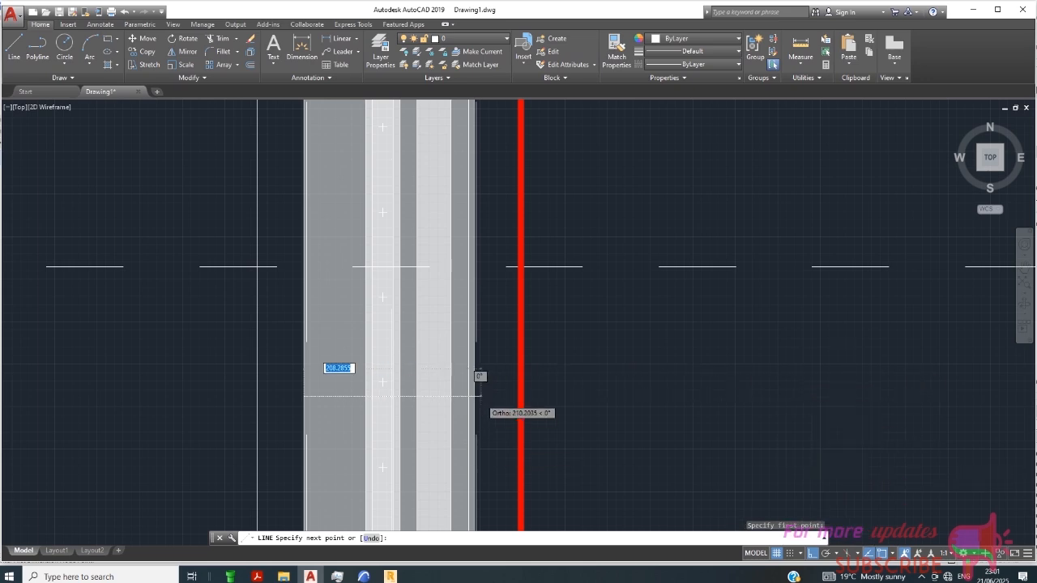
scroll(479, 397, up, 2)
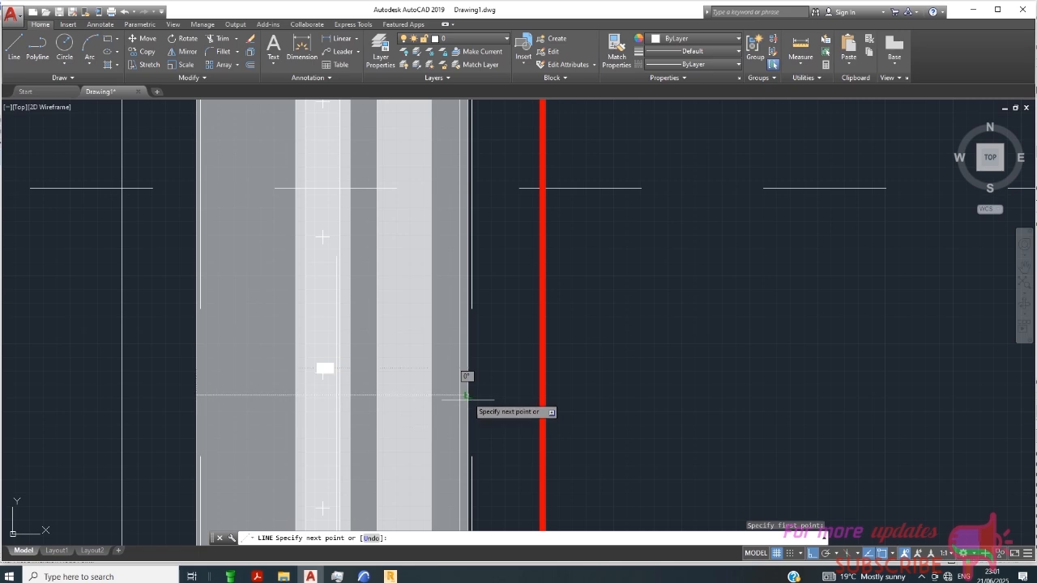
right_click(491, 413)
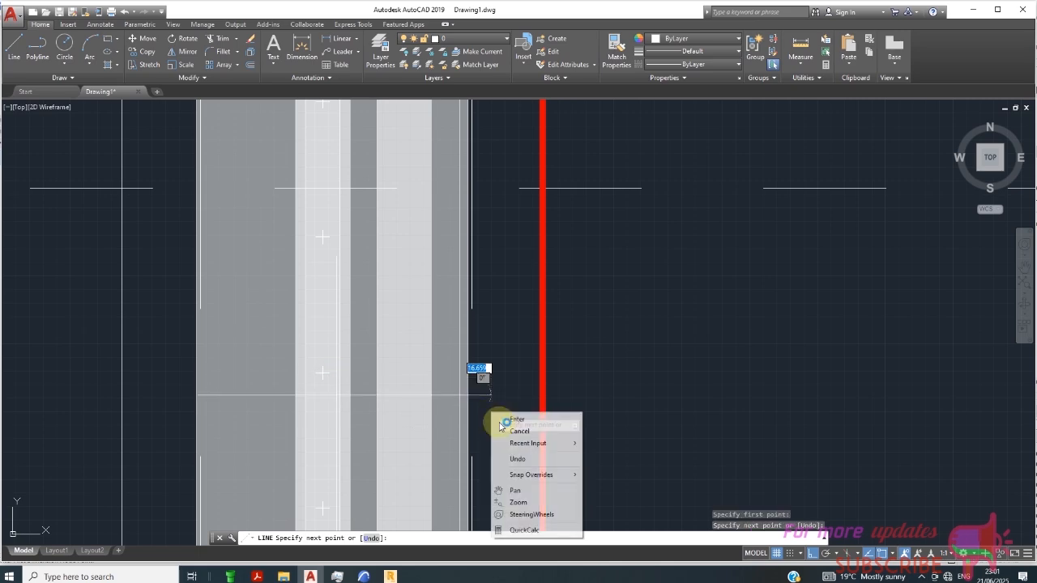
click(518, 431)
- Load the ACAD_ISO02W100 (ISO dash) linetype into the drawing through the Linetype Manager
scroll(403, 371, down, 2)
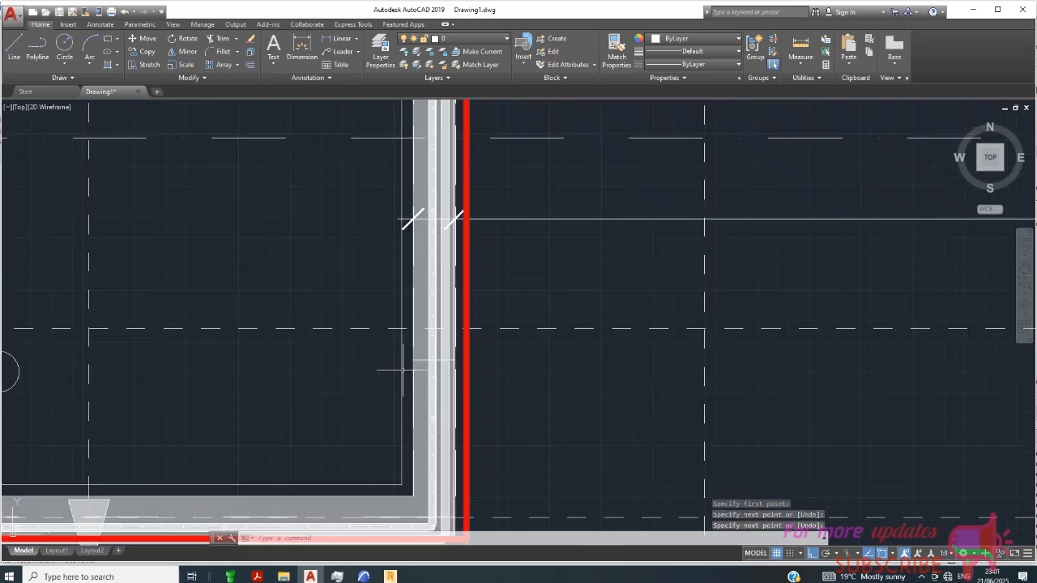
scroll(328, 399, down, 2)
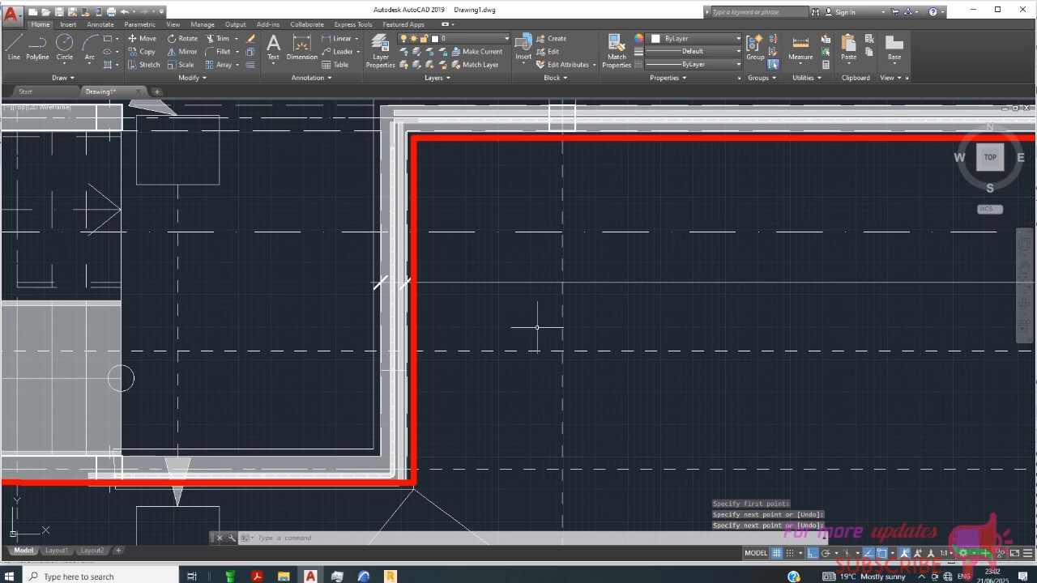
scroll(435, 355, down, 2)
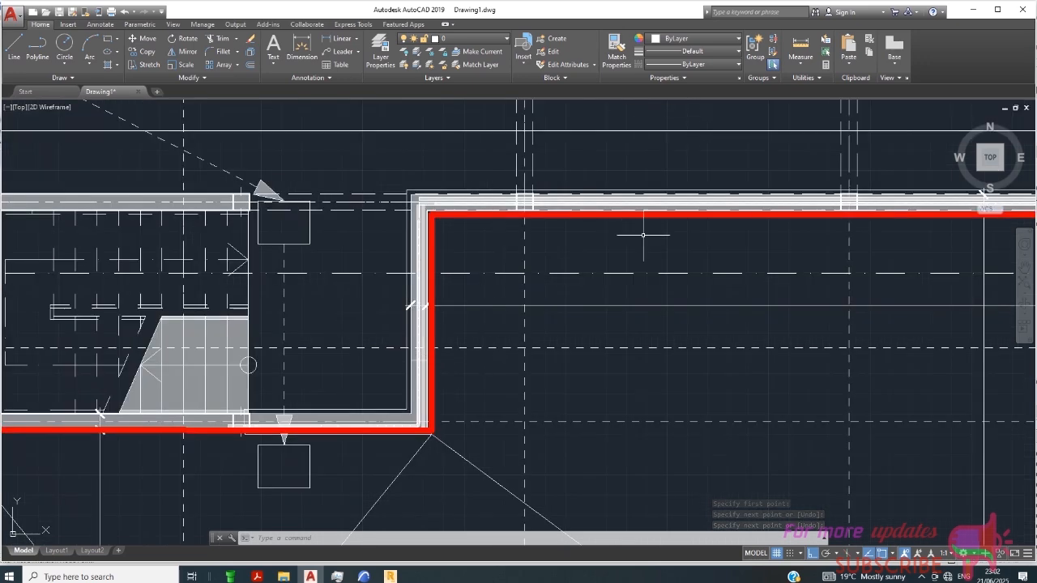
click(704, 58)
click(704, 53)
click(693, 65)
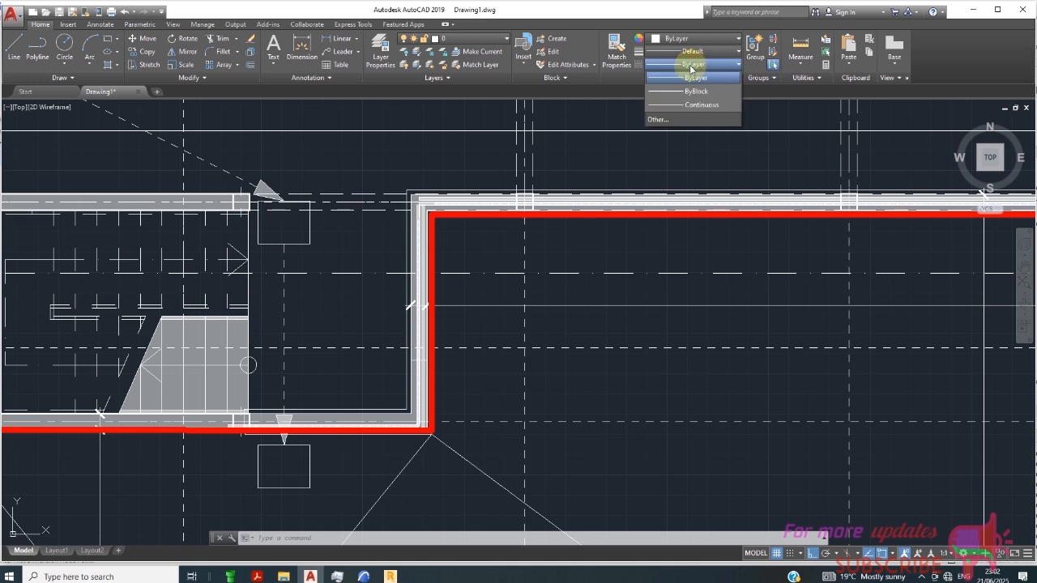
click(671, 119)
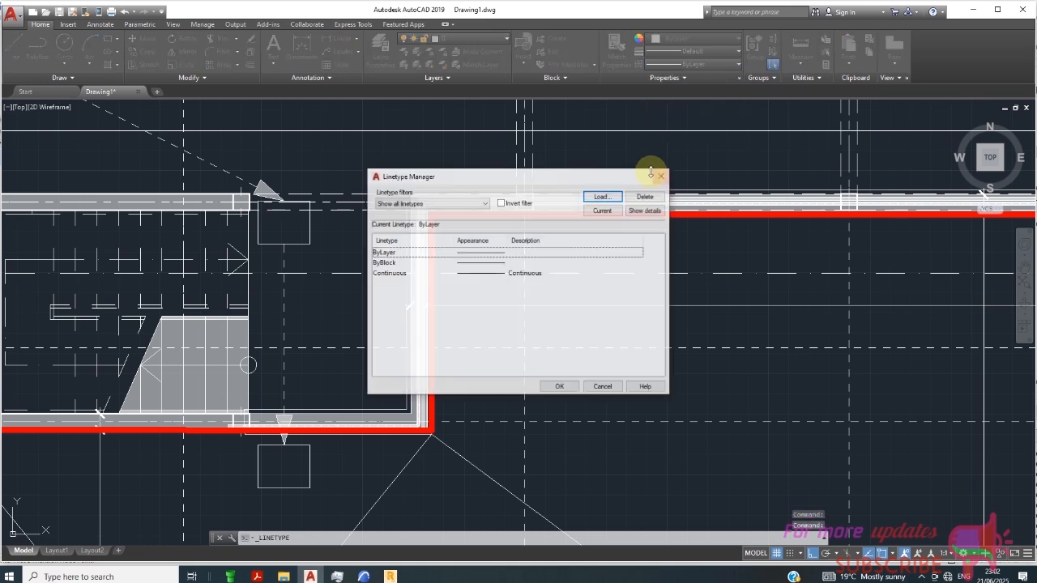
click(602, 199)
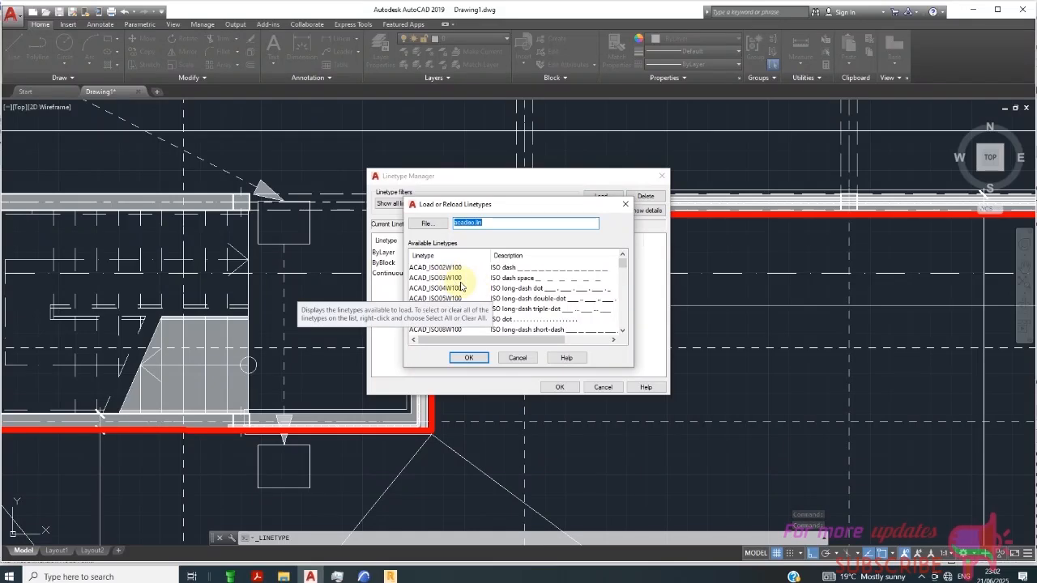
scroll(478, 295, down, 1)
scroll(494, 292, down, 1)
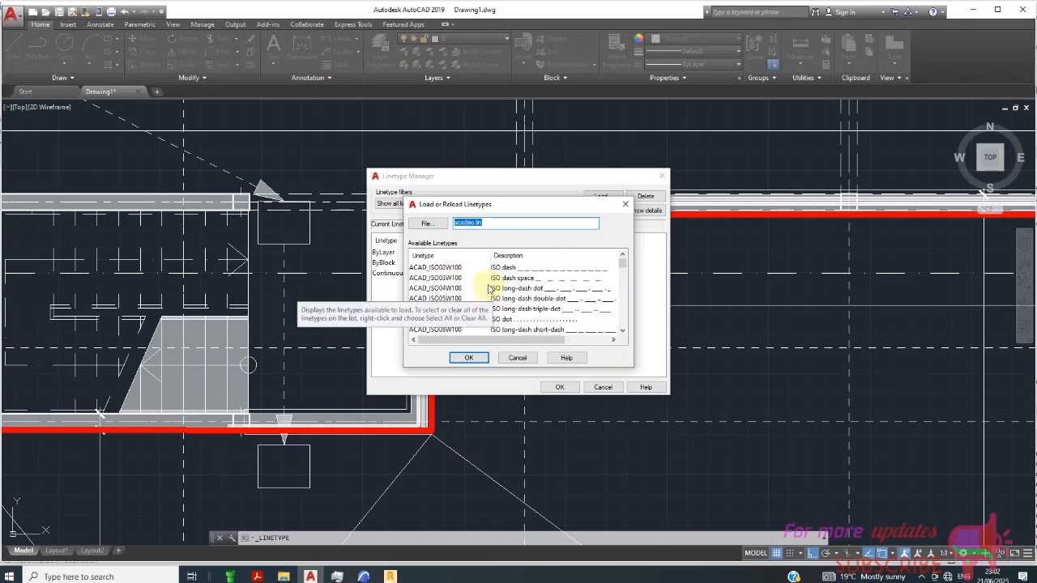
scroll(491, 285, up, 2)
click(455, 268)
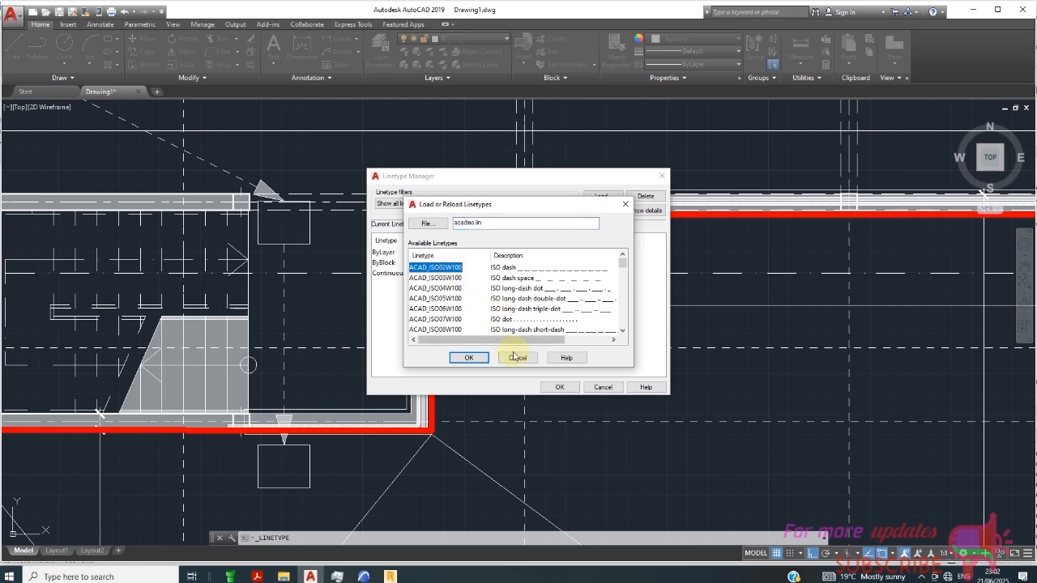
click(468, 358)
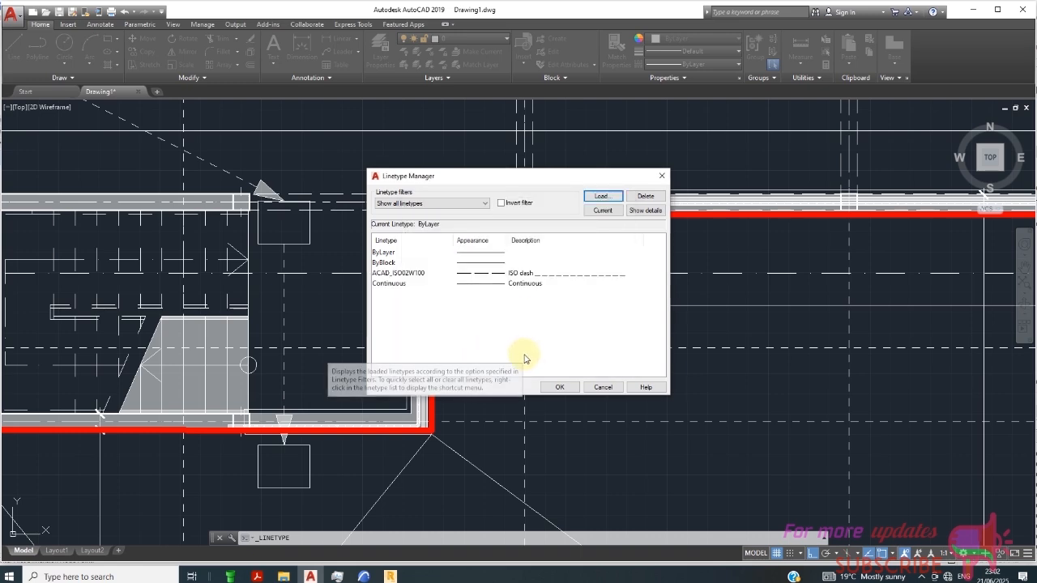
- Accept the loaded linetype and make ACAD_ISO02W100 the current linetype for new objects
click(424, 273)
click(559, 387)
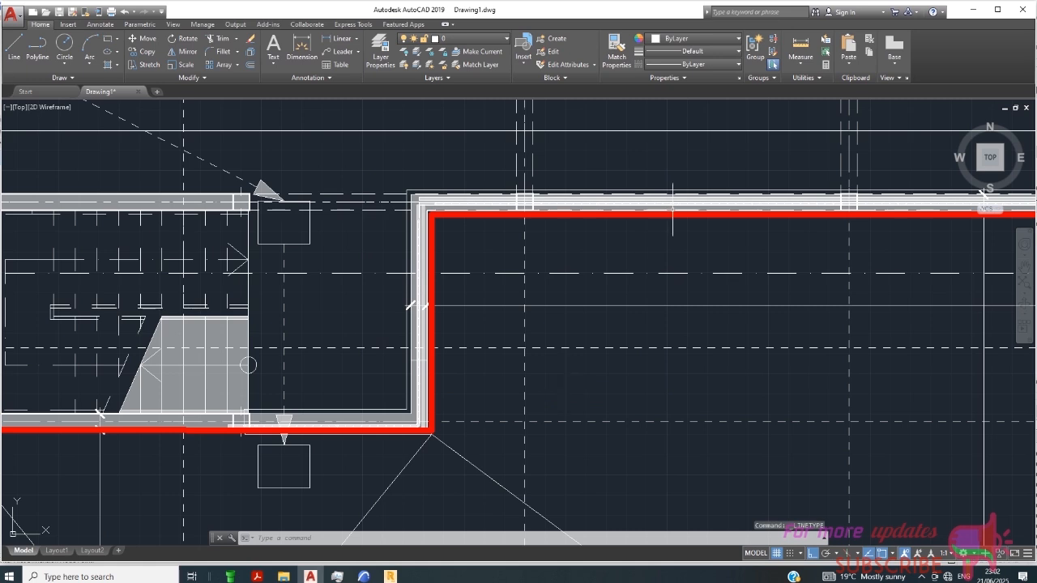
click(696, 65)
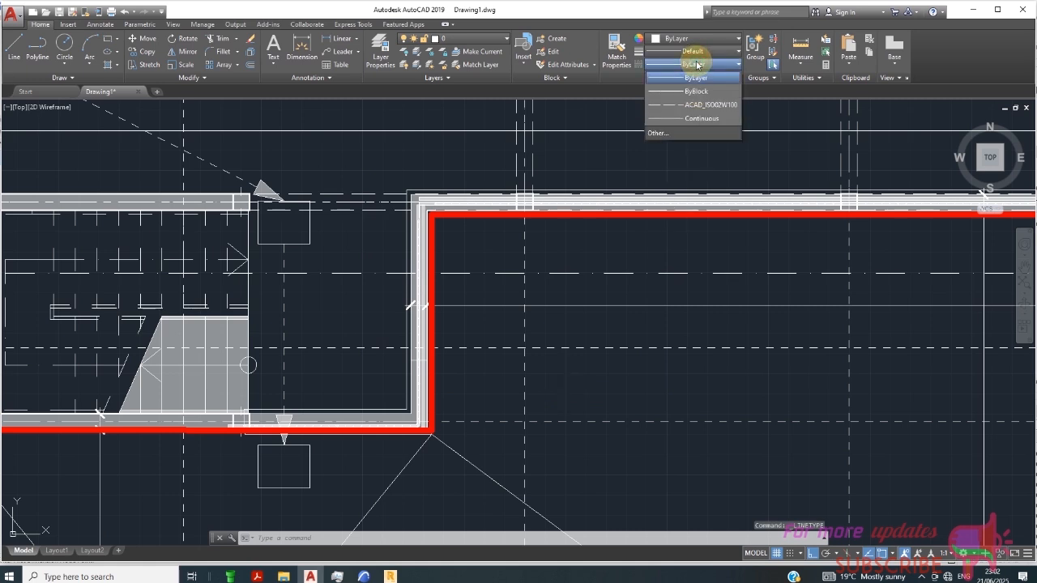
click(692, 104)
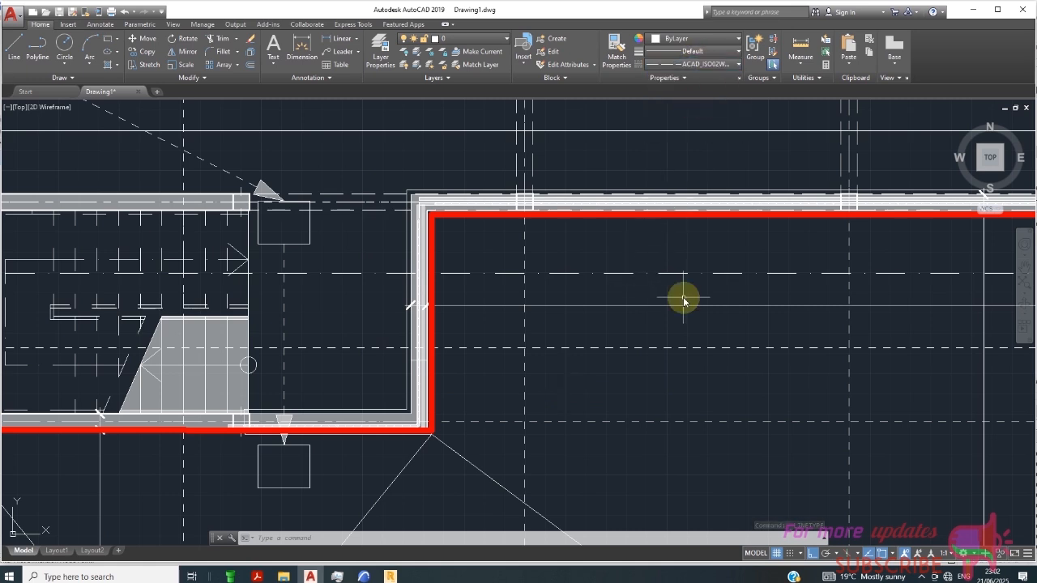
- Draw a vertical construction line through the midpoint of the short line across the wall between the staircase and courtyard
text(xl)
key(Return)
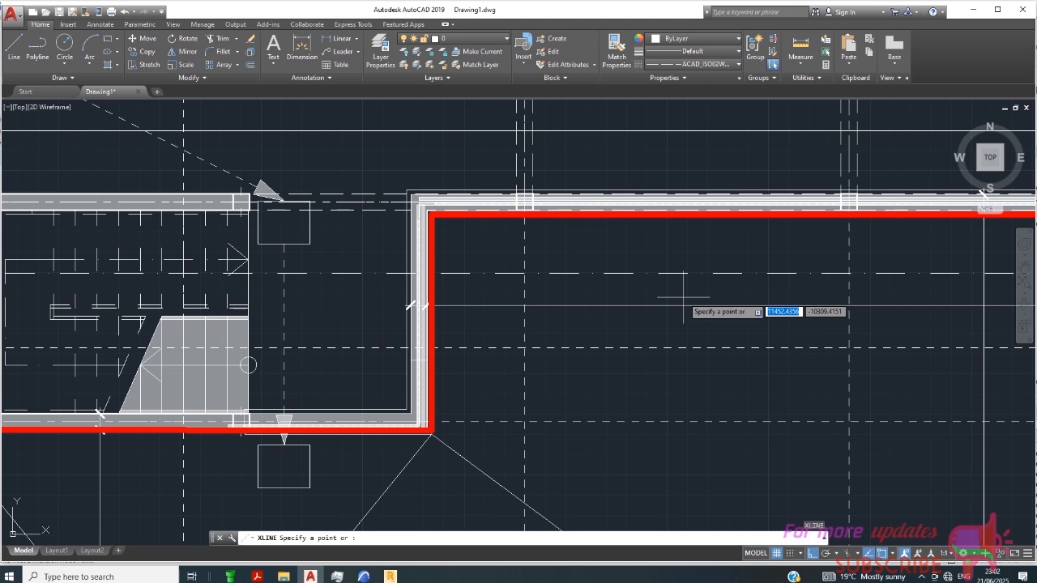
text(v)
key(Return)
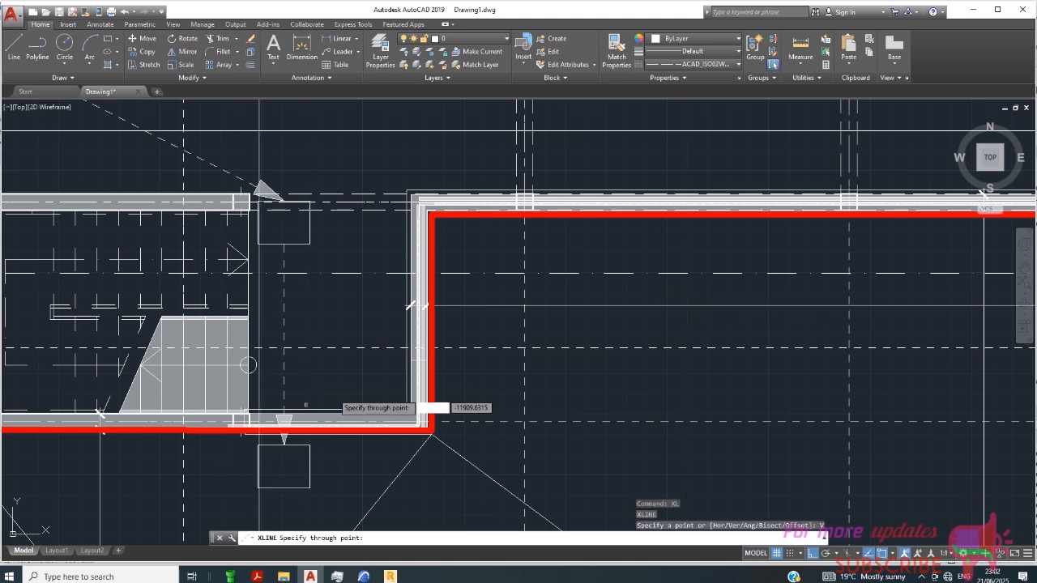
scroll(410, 380, up, 6)
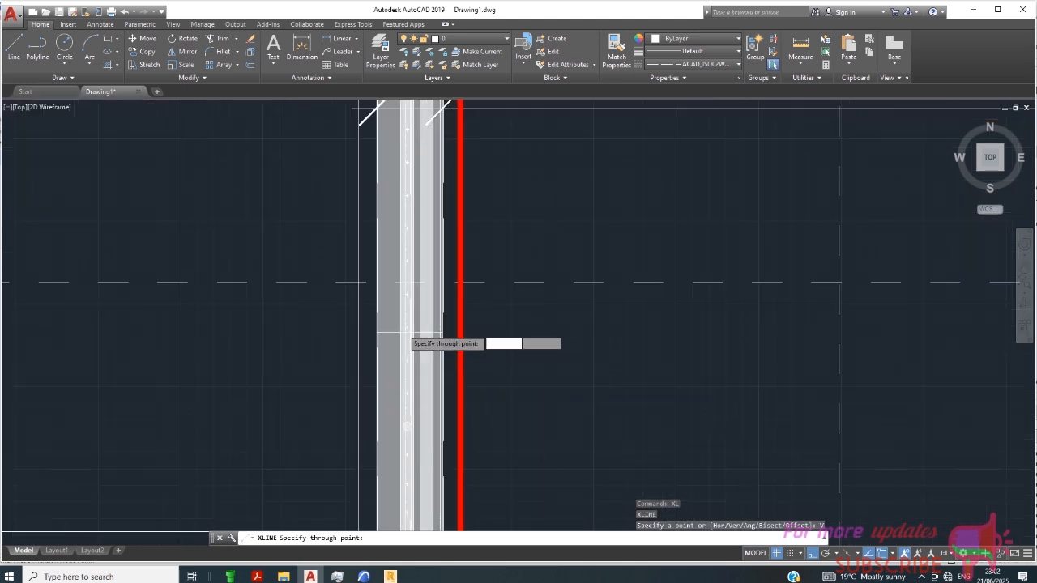
scroll(409, 332, up, 3)
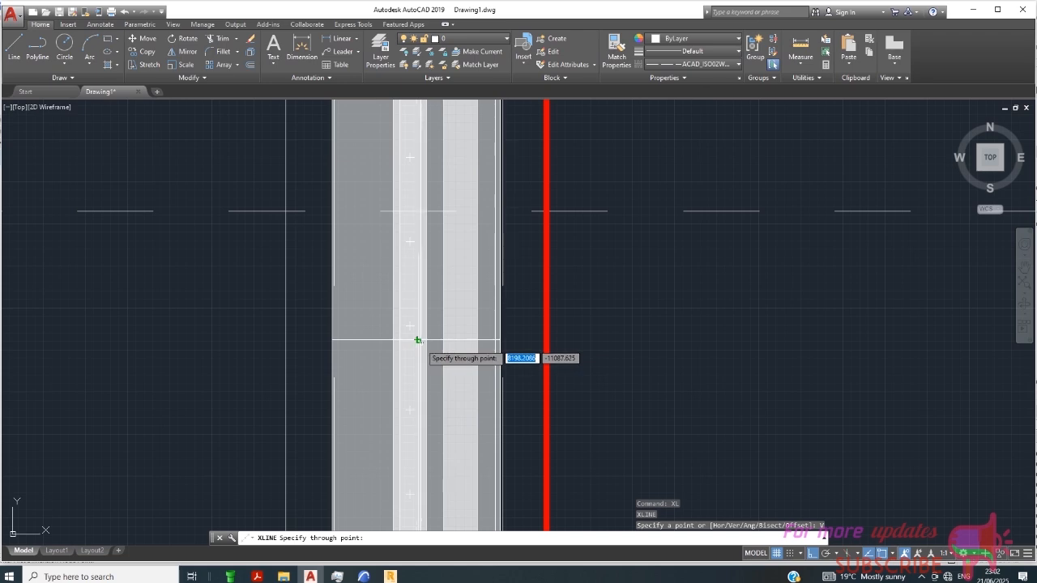
click(412, 340)
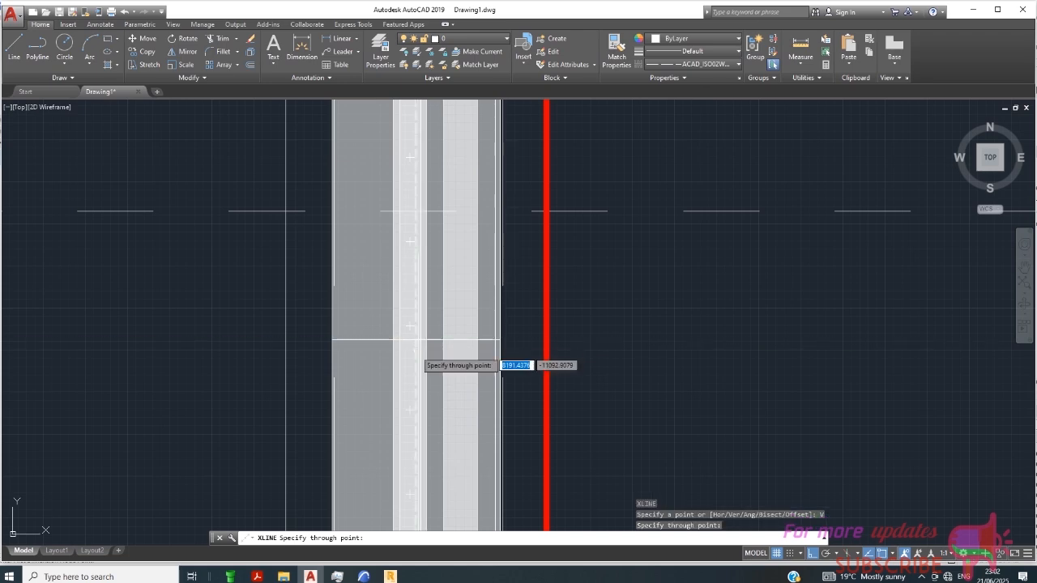
scroll(486, 300, down, 5)
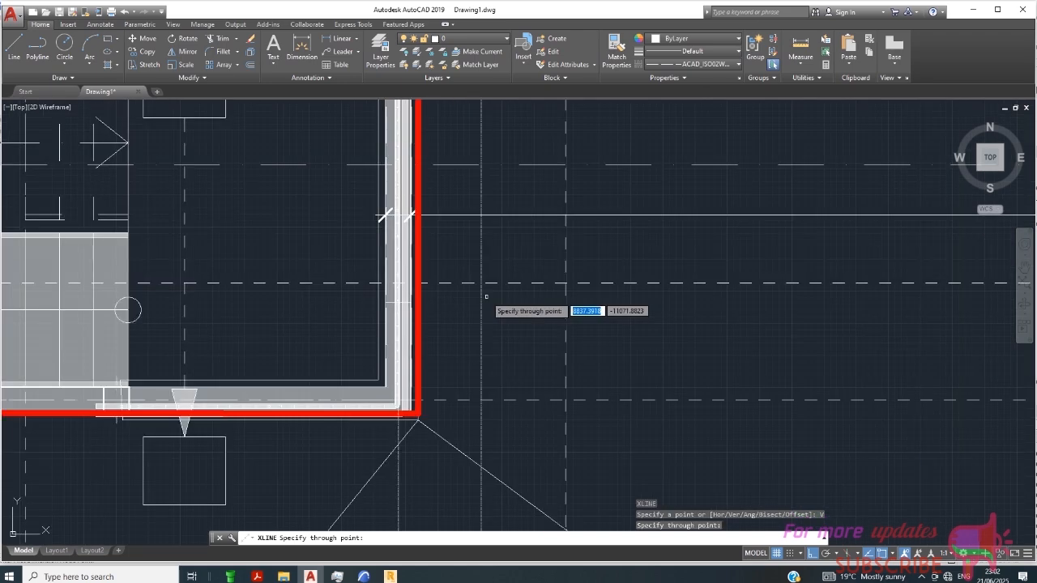
key(Escape)
- Add a horizontal linear dimension below the staircase, from its outer-wall grid line to the new vertical construction line
scroll(486, 296, down, 4)
scroll(582, 262, down, 2)
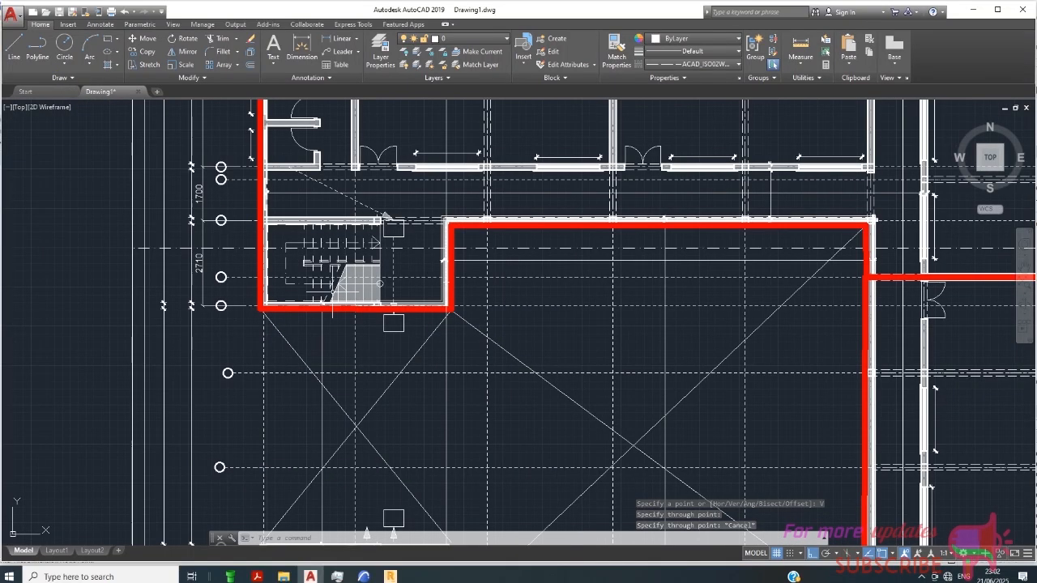
scroll(357, 260, down, 2)
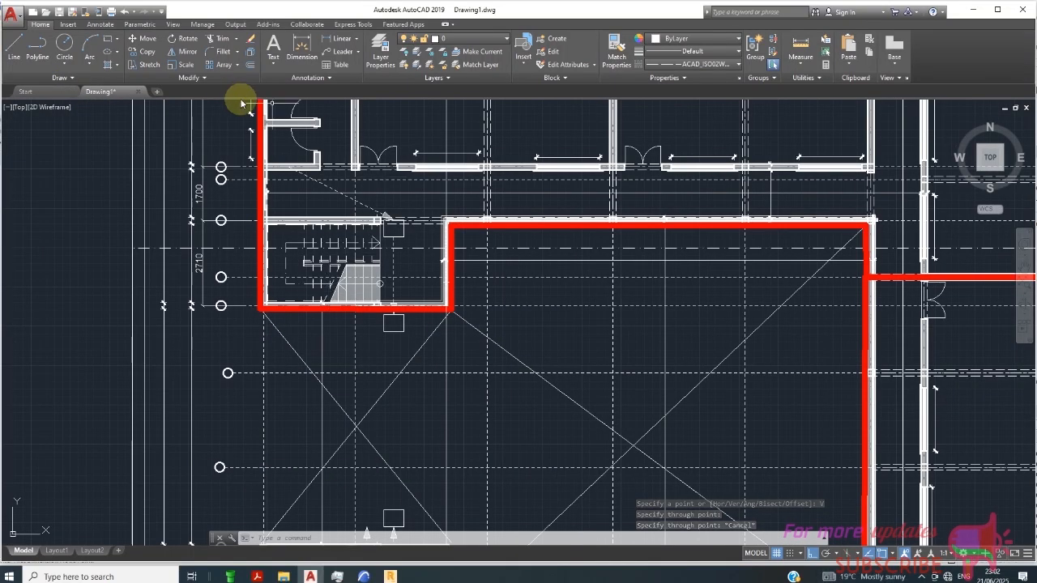
click(328, 42)
scroll(292, 381, up, 2)
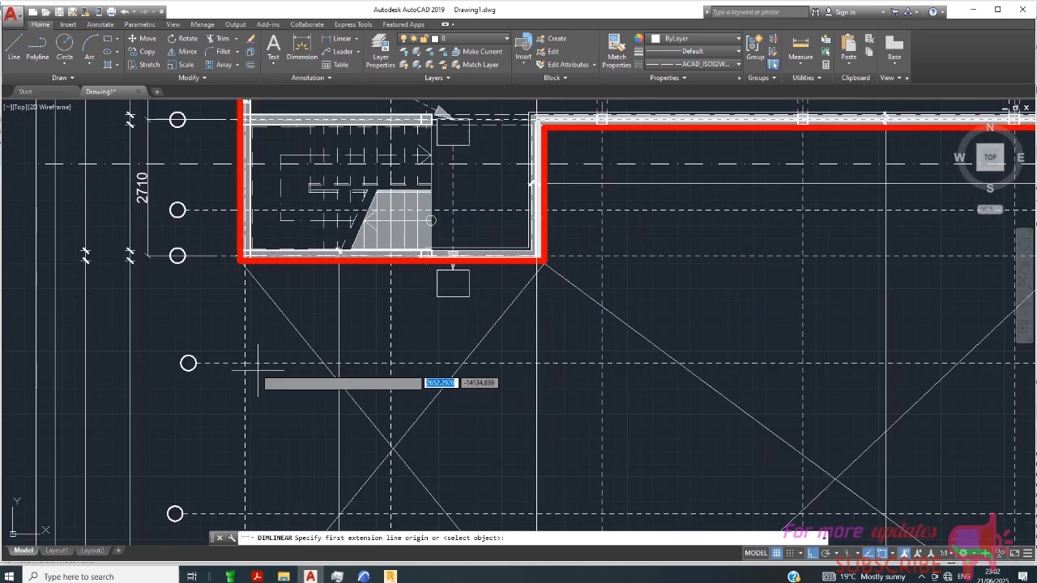
click(246, 340)
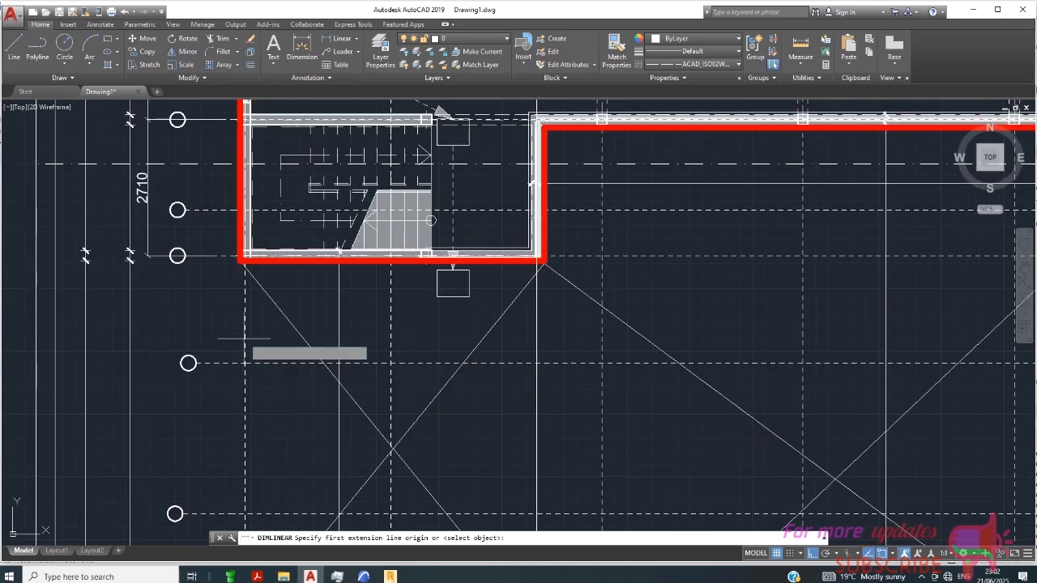
click(535, 334)
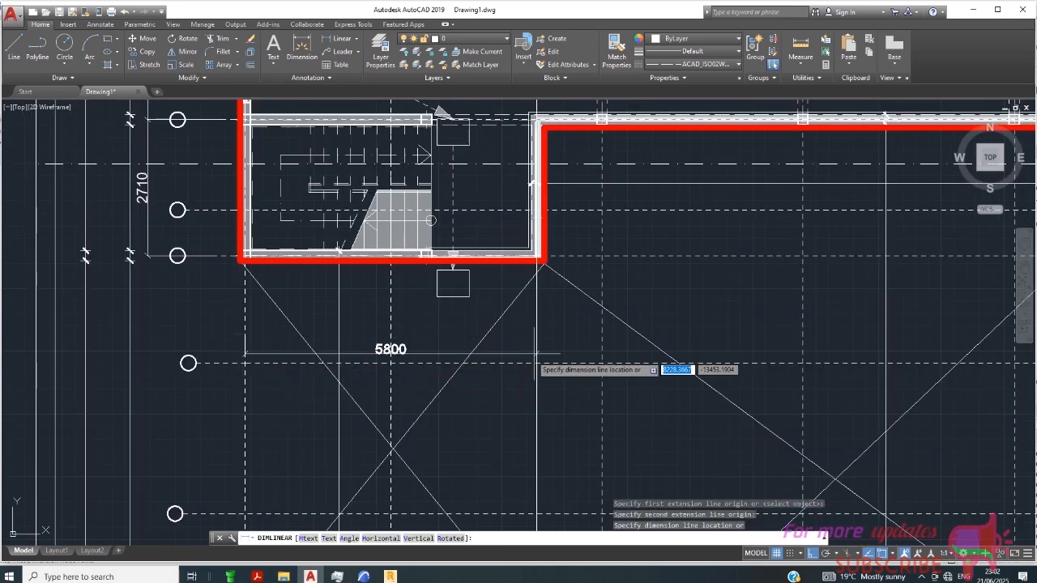
scroll(533, 337, down, 6)
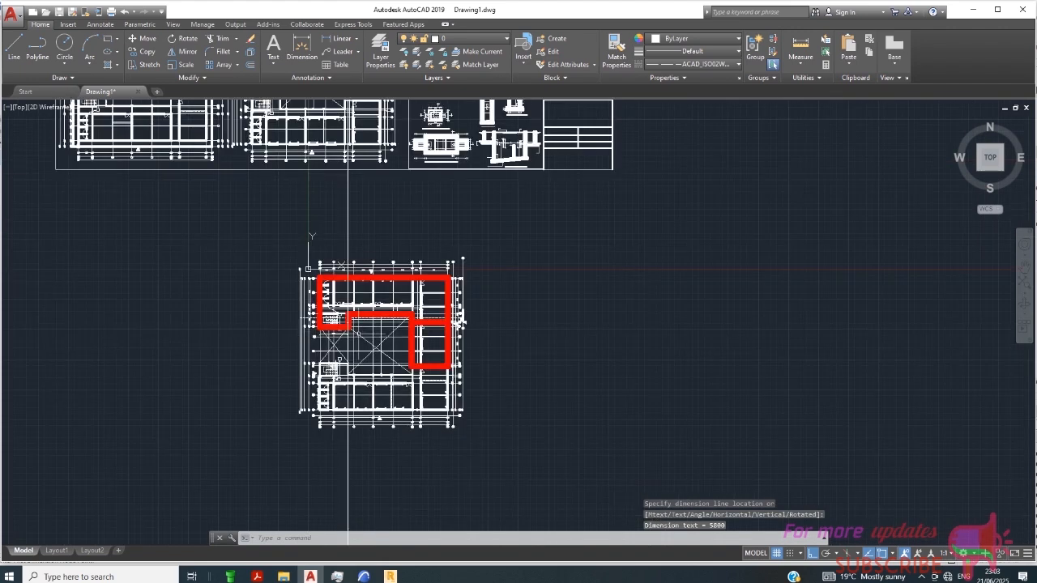
- Draw a small rectangle in the empty area beside the ground floor plan
scroll(527, 348, up, 3)
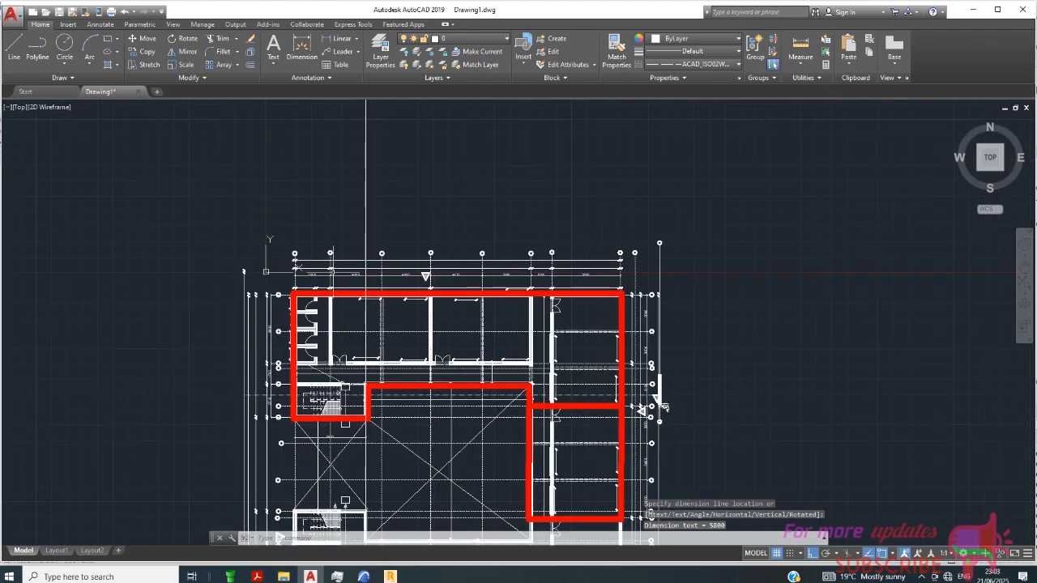
click(117, 38)
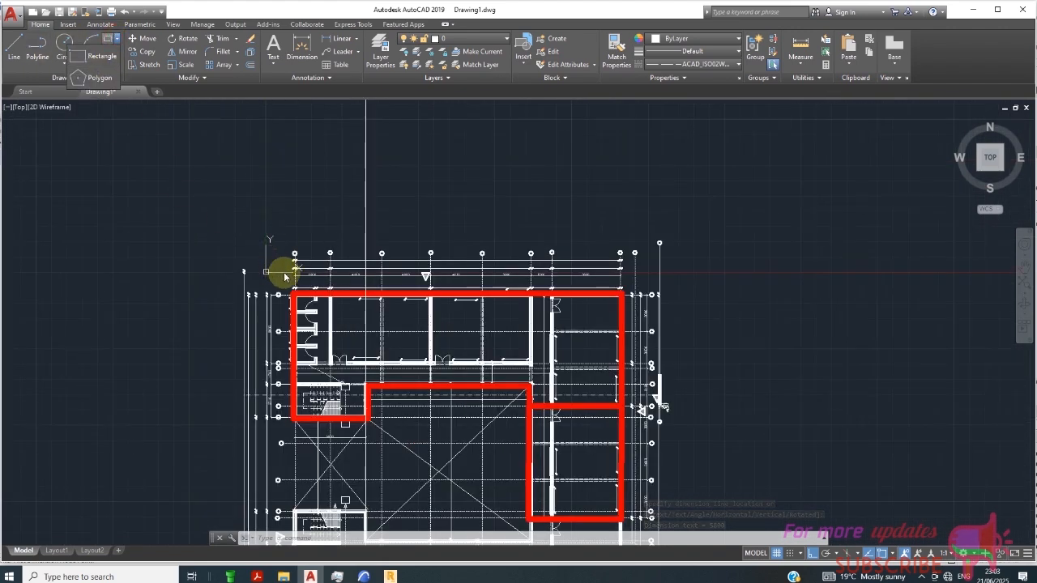
click(99, 55)
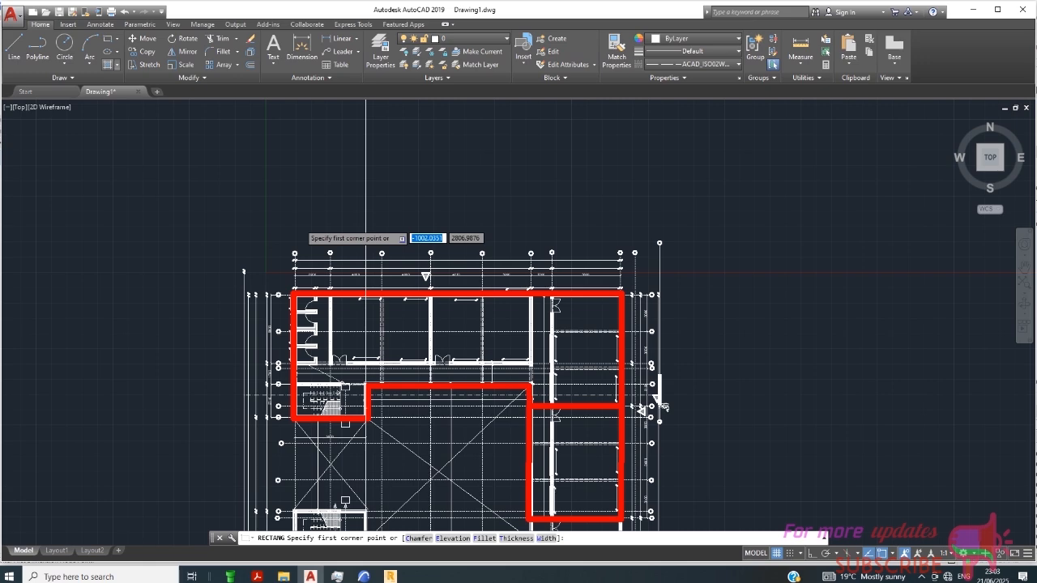
scroll(333, 270, down, 5)
click(249, 230)
right_click(284, 286)
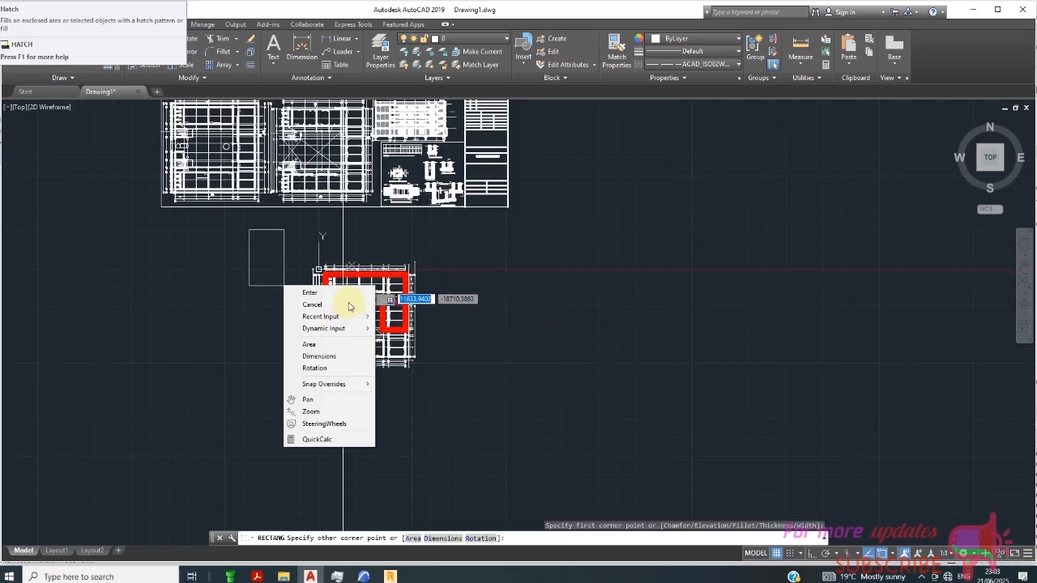
click(282, 267)
click(300, 249)
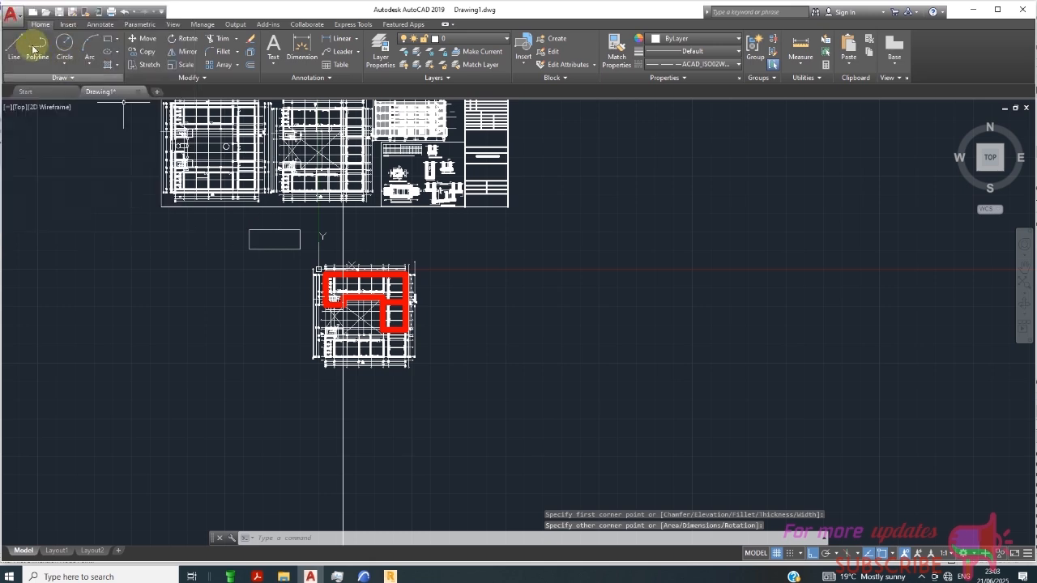
- Draw a rectangle around the ground floor plan as a trimming boundary
click(110, 39)
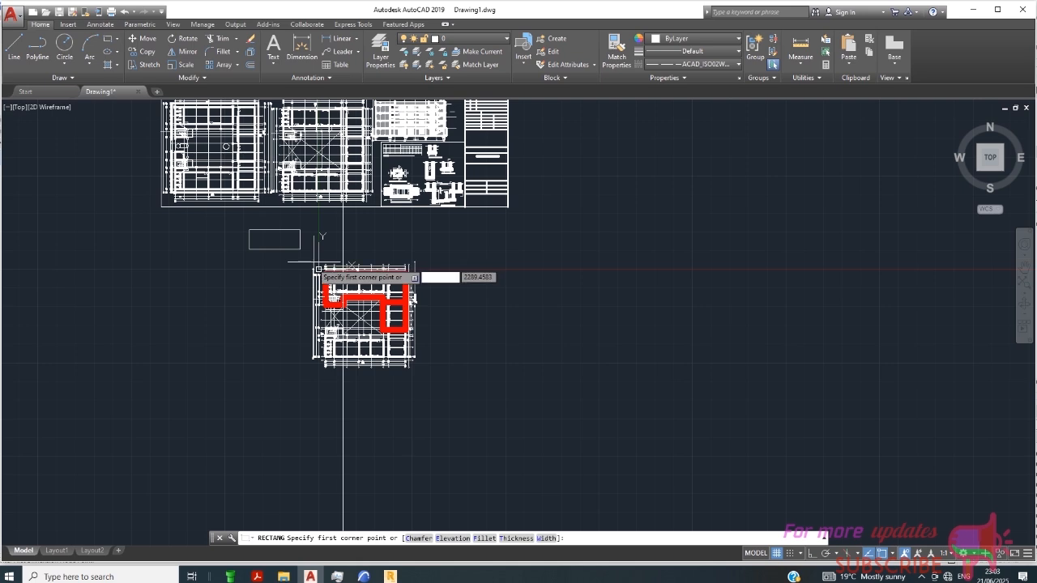
click(316, 269)
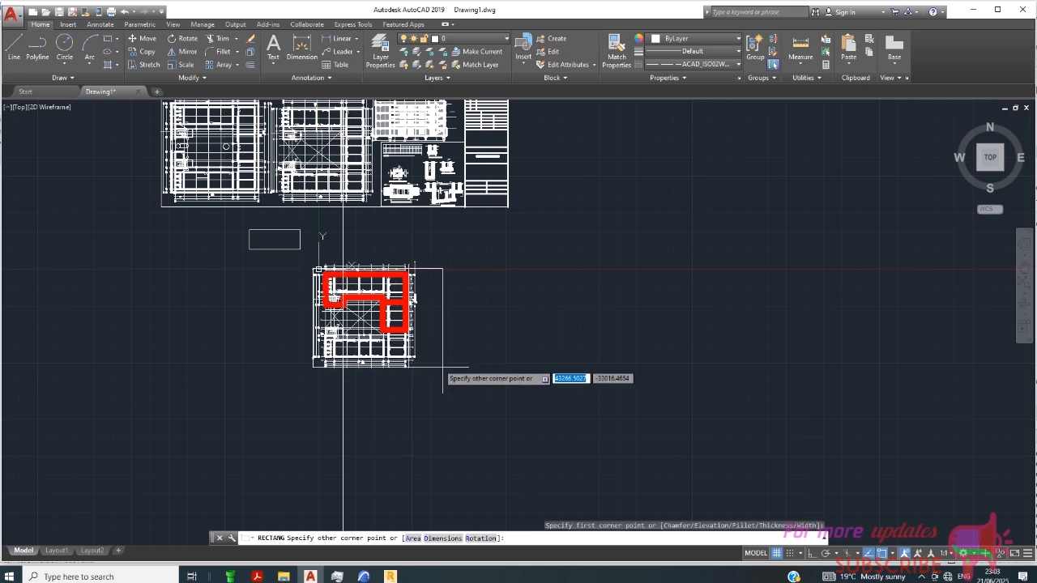
click(421, 361)
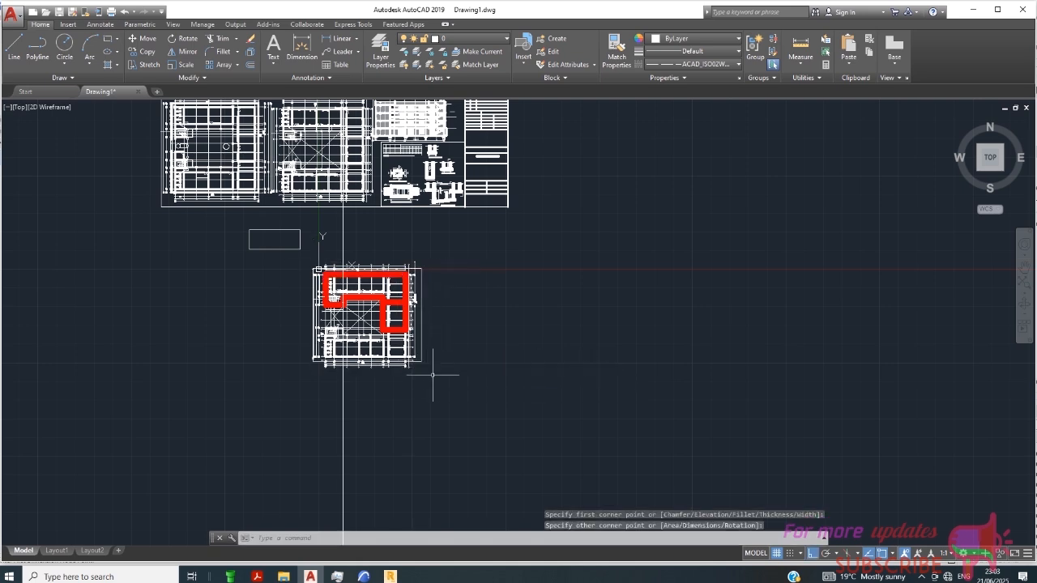
- Trim the vertical construction line above and below the plan, using the surrounding rectangle as the cutting edge
right_click(435, 362)
click(464, 328)
scroll(446, 326, up, 4)
click(382, 332)
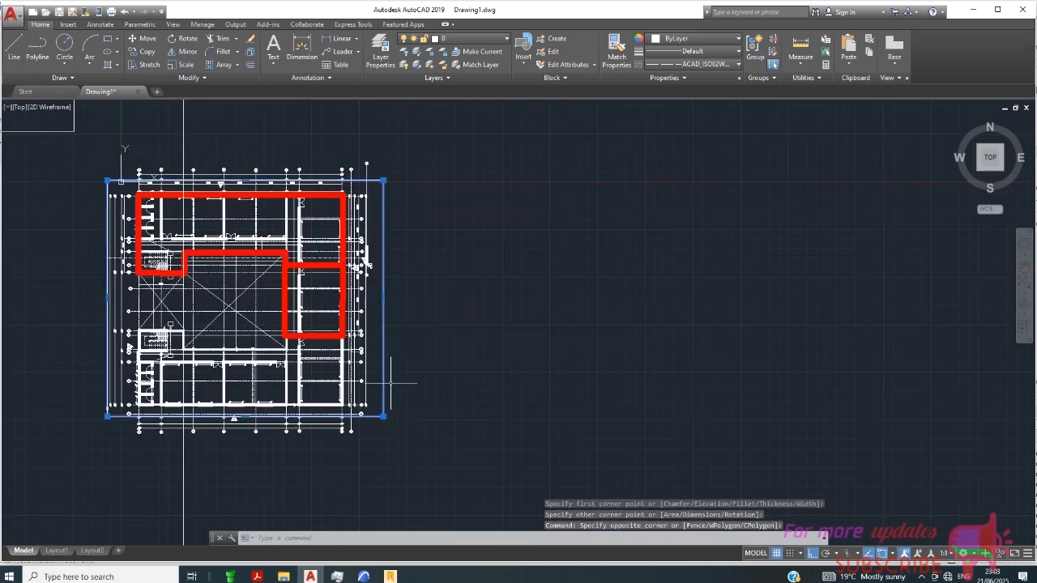
click(221, 38)
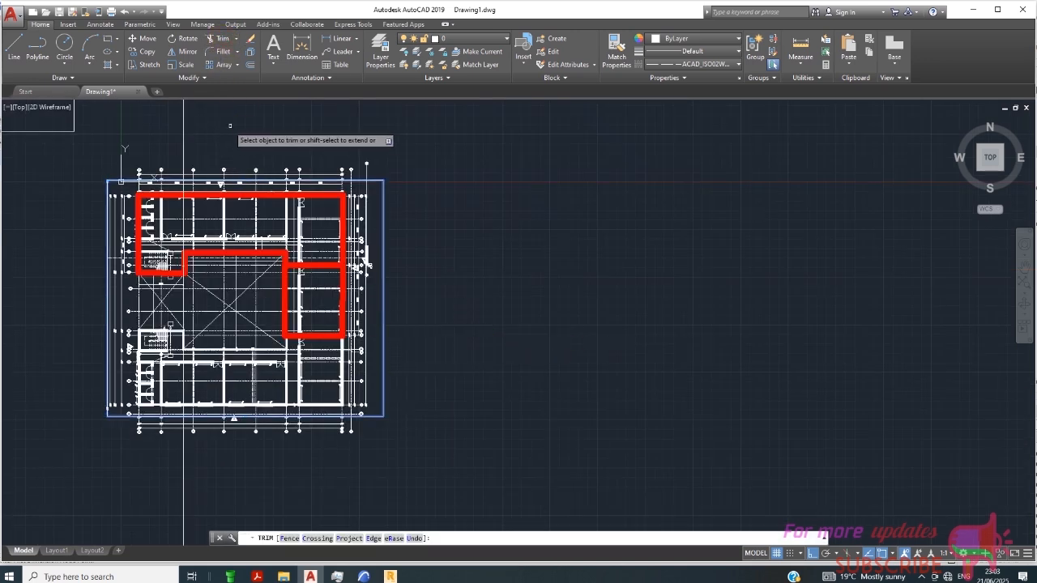
click(230, 127)
click(160, 148)
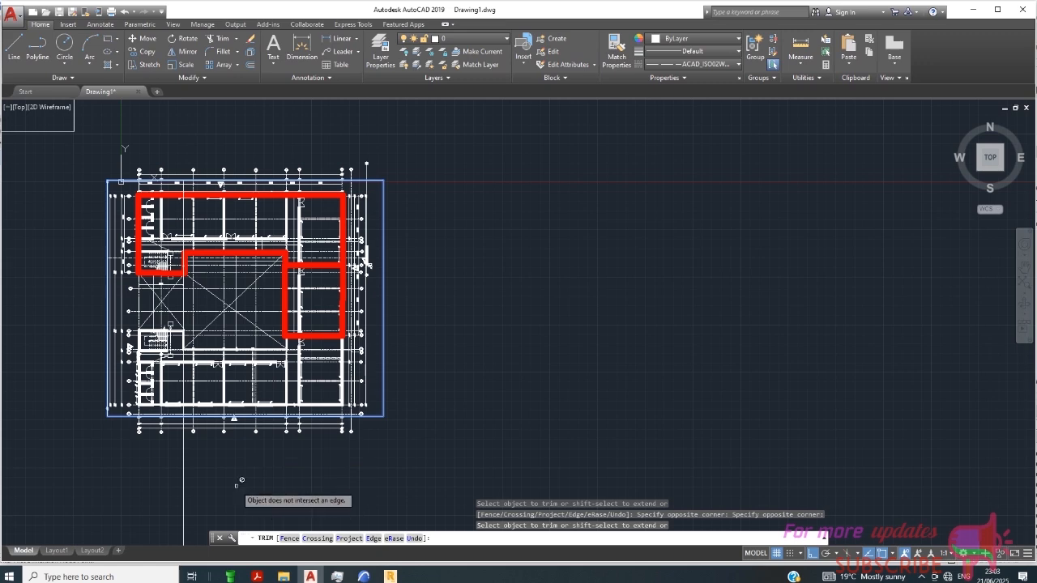
click(238, 477)
click(152, 475)
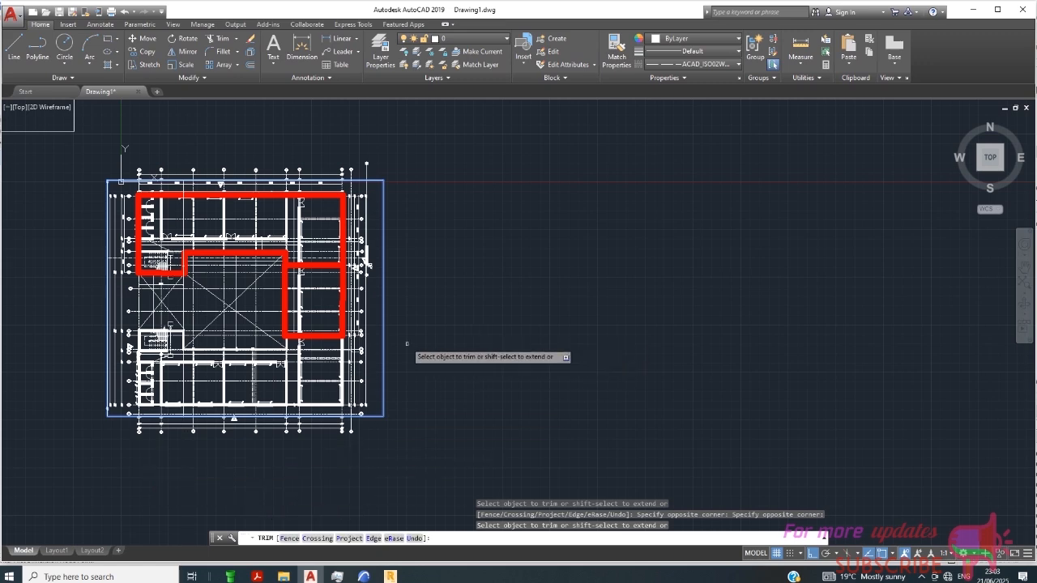
key(Escape)
- Delete the small stray rectangle in the empty area beside the ground floor plan
scroll(538, 288, down, 2)
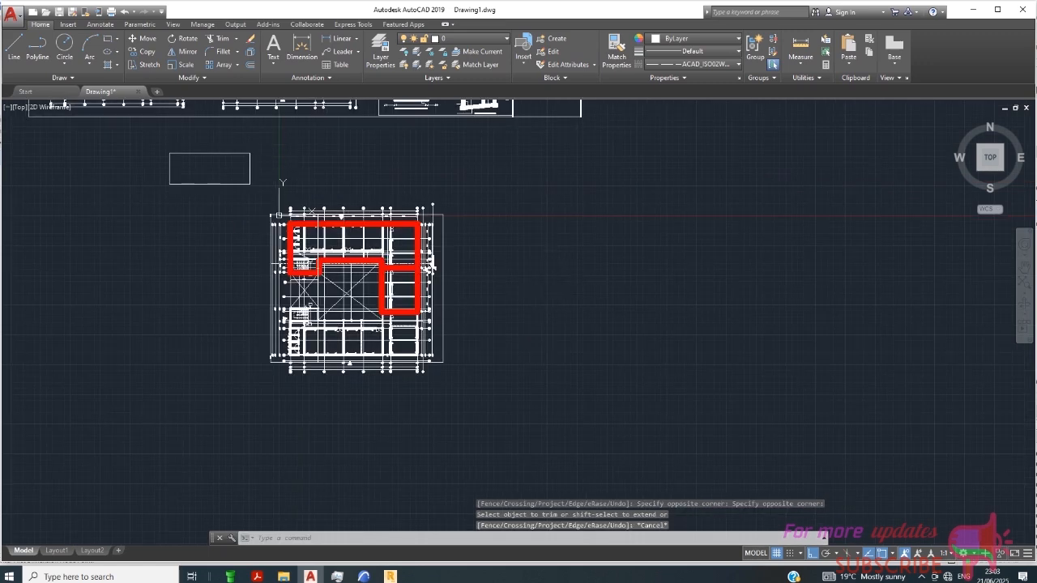
click(253, 142)
click(107, 253)
key(Delete)
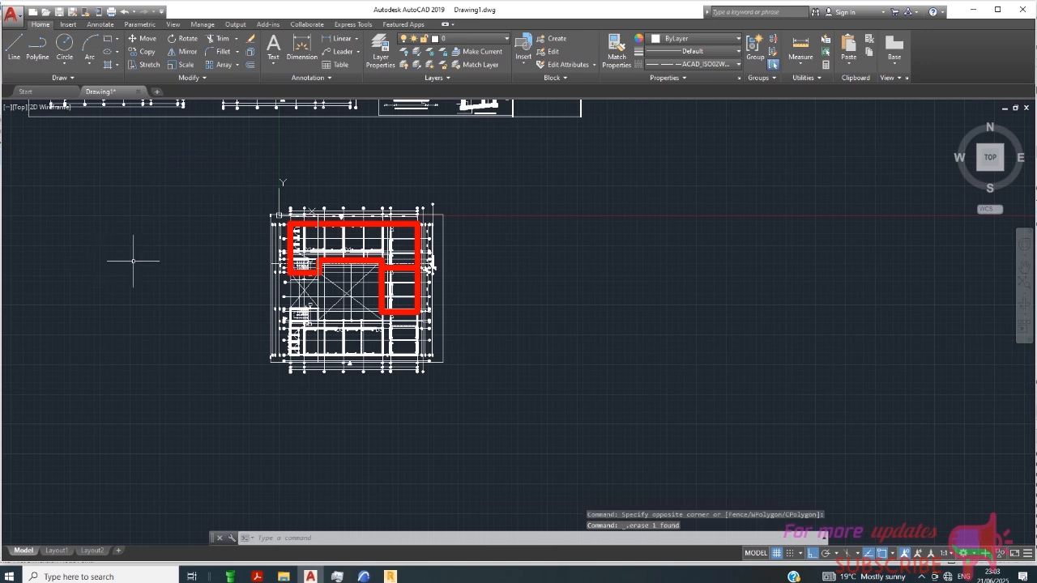
- Examine the ground floor plan's grid lines, dimensions and red-outlined divisions around the staircase, classrooms and courtyard
scroll(162, 275, up, 6)
scroll(92, 315, down, 6)
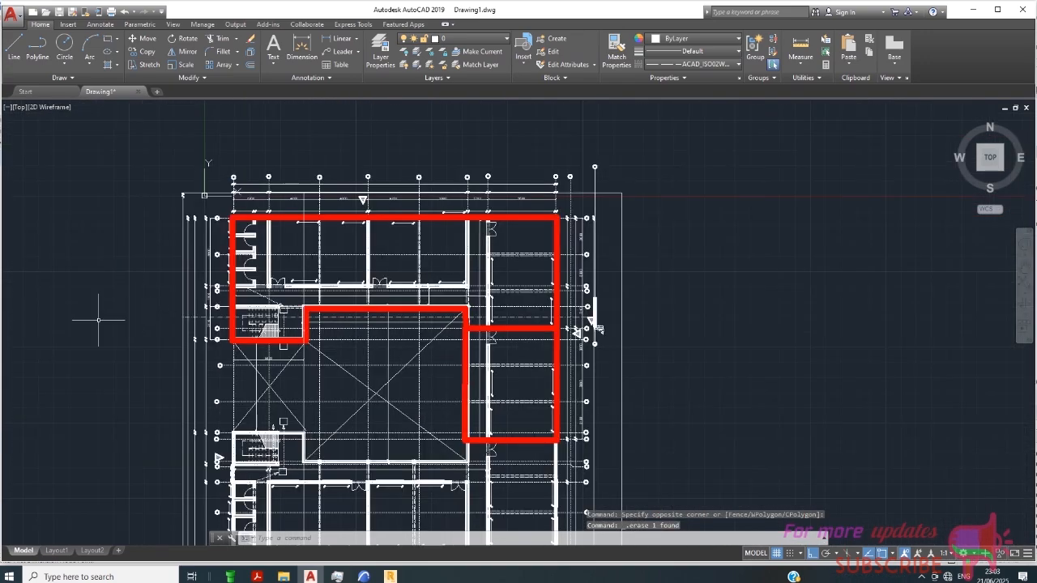
scroll(665, 478, up, 5)
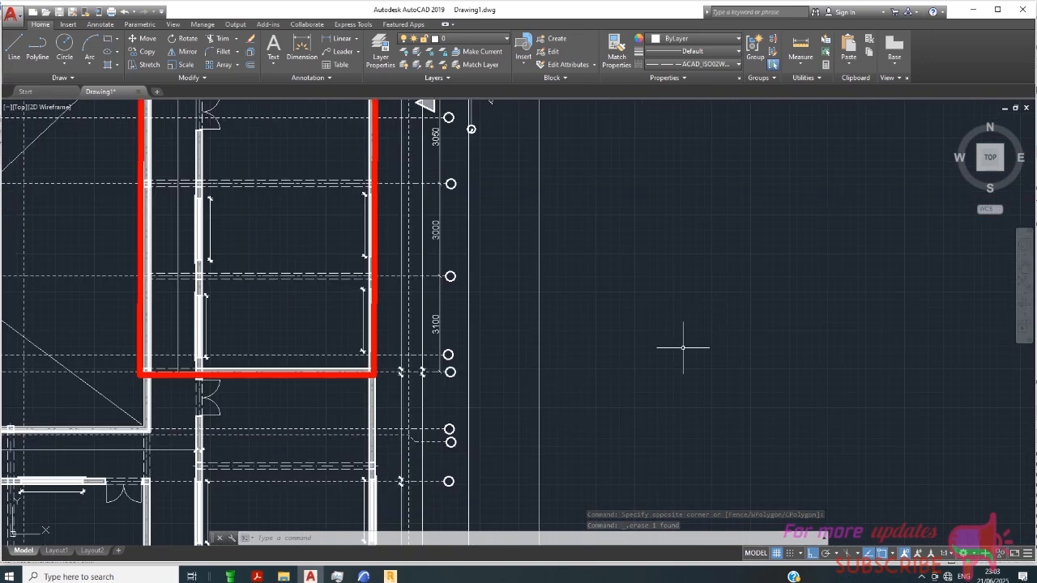
scroll(658, 342, down, 5)
scroll(739, 313, up, 3)
scroll(739, 313, up, 2)
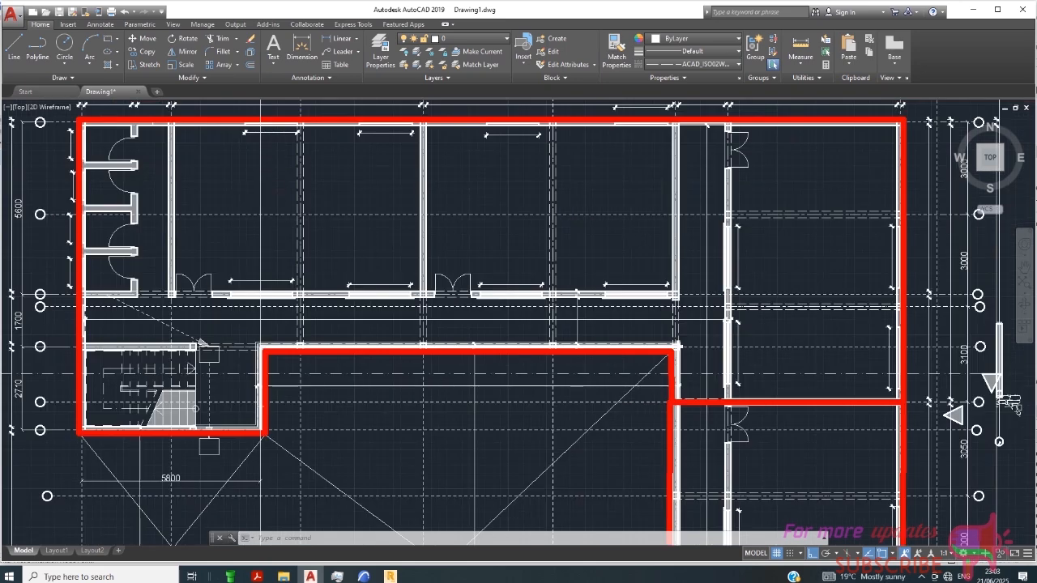
scroll(799, 412, down, 5)
scroll(828, 387, up, 3)
scroll(273, 227, up, 2)
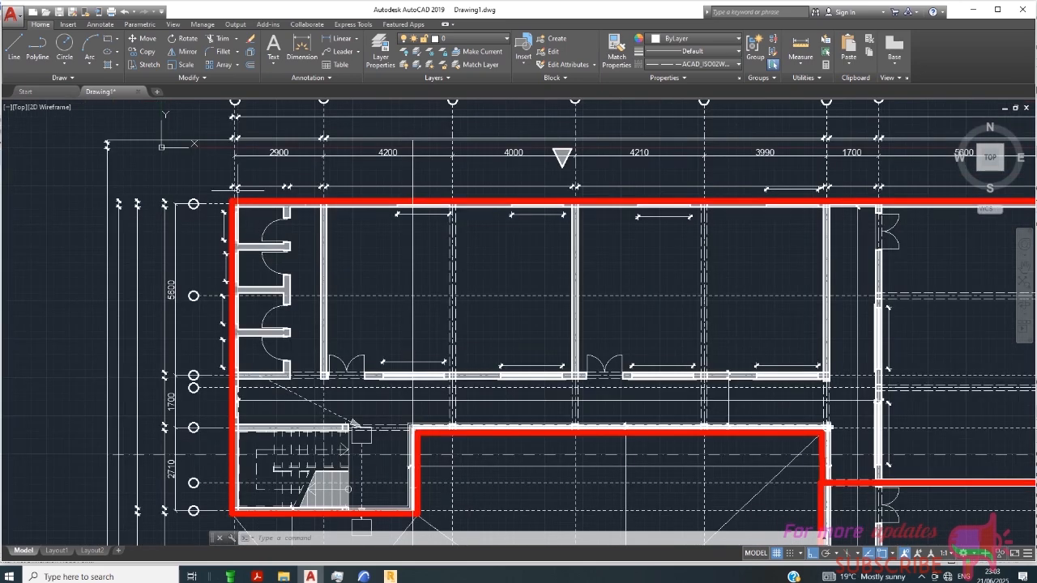
scroll(170, 182, down, 4)
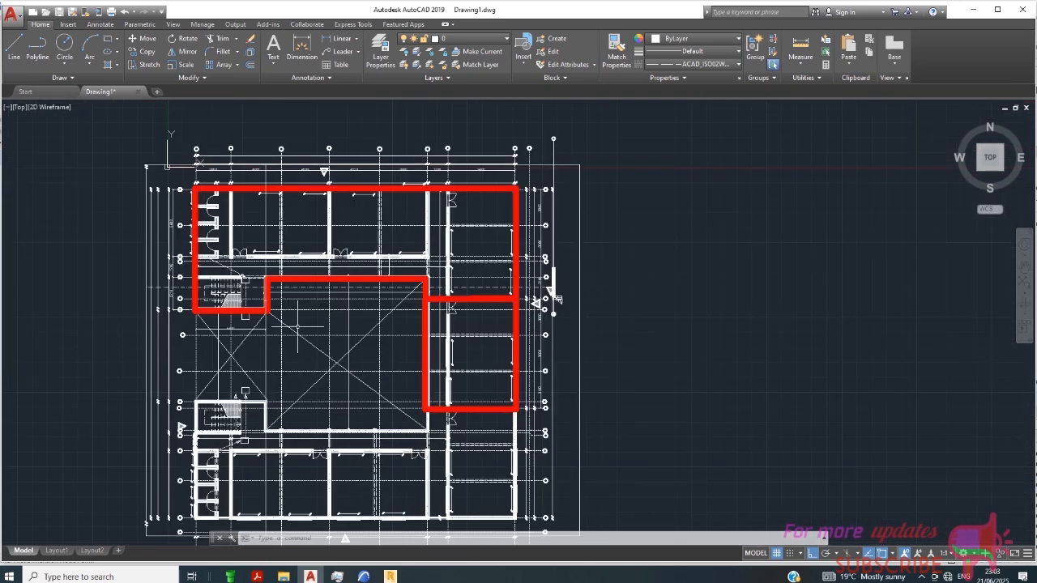
scroll(495, 347, up, 2)
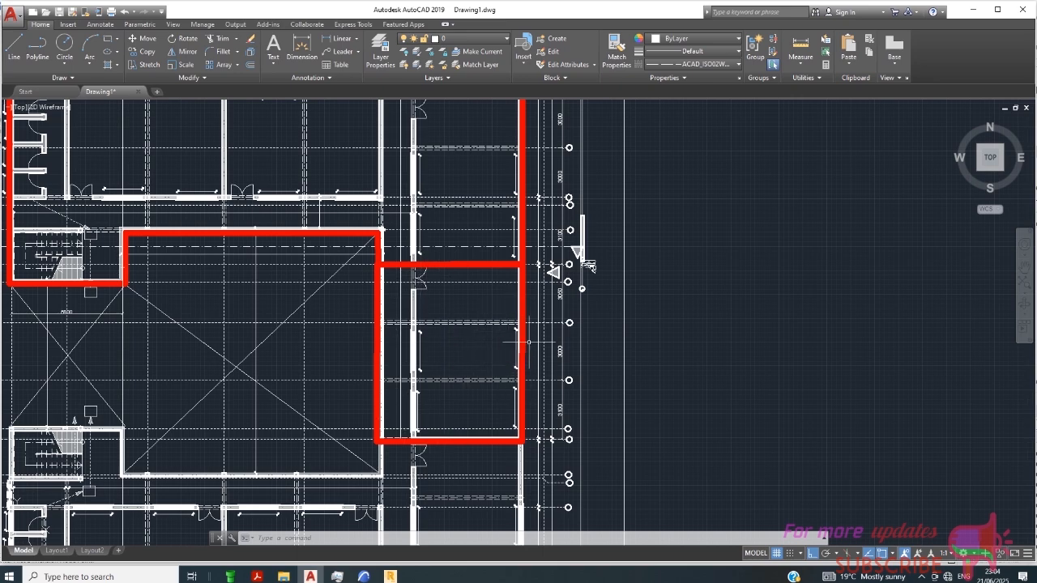
- Switch to Robot Structural Analysis and open the structural axis definition
scroll(476, 318, down, 4)
scroll(277, 233, up, 2)
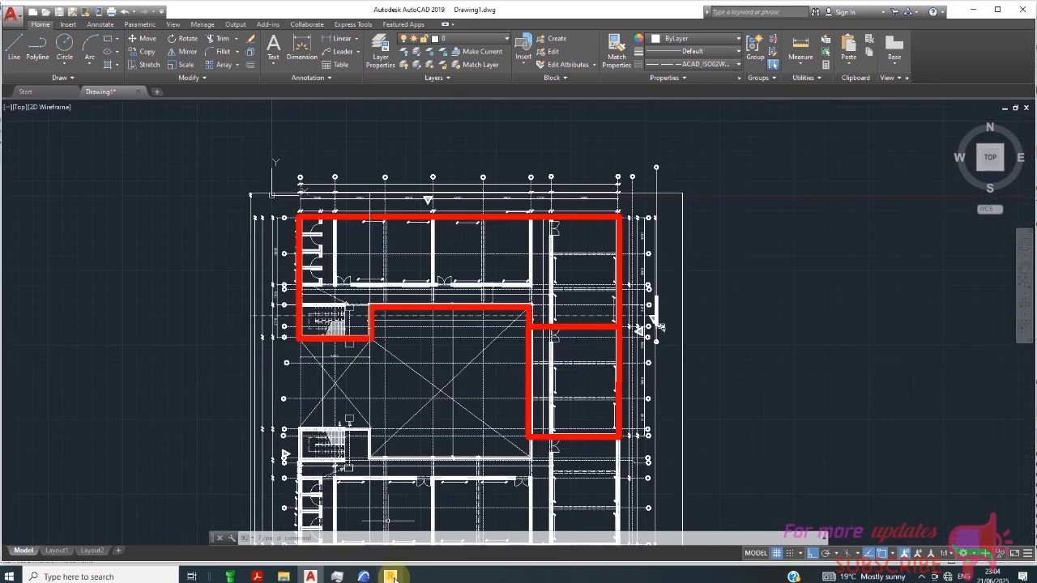
click(393, 577)
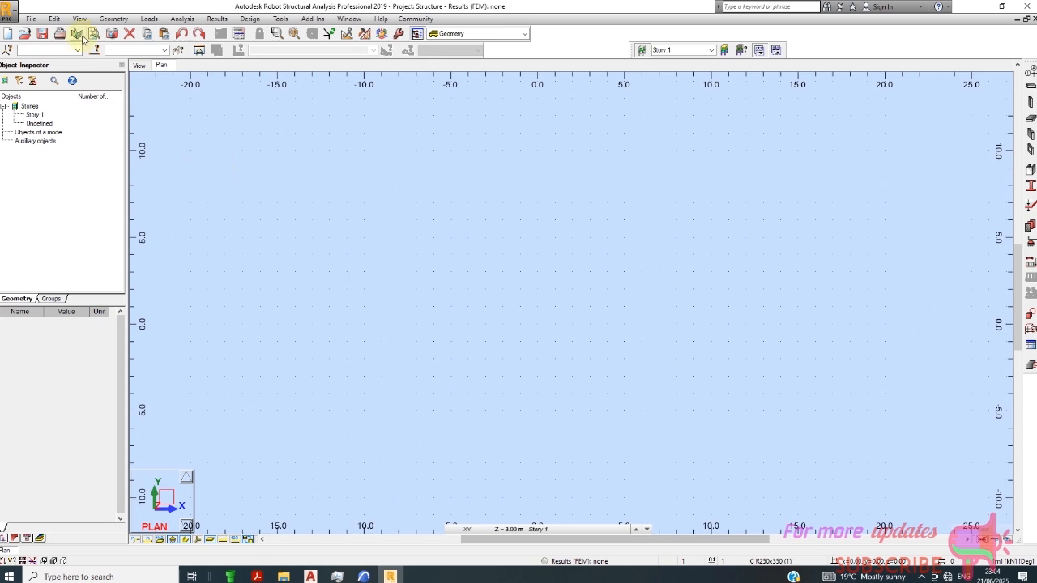
click(111, 21)
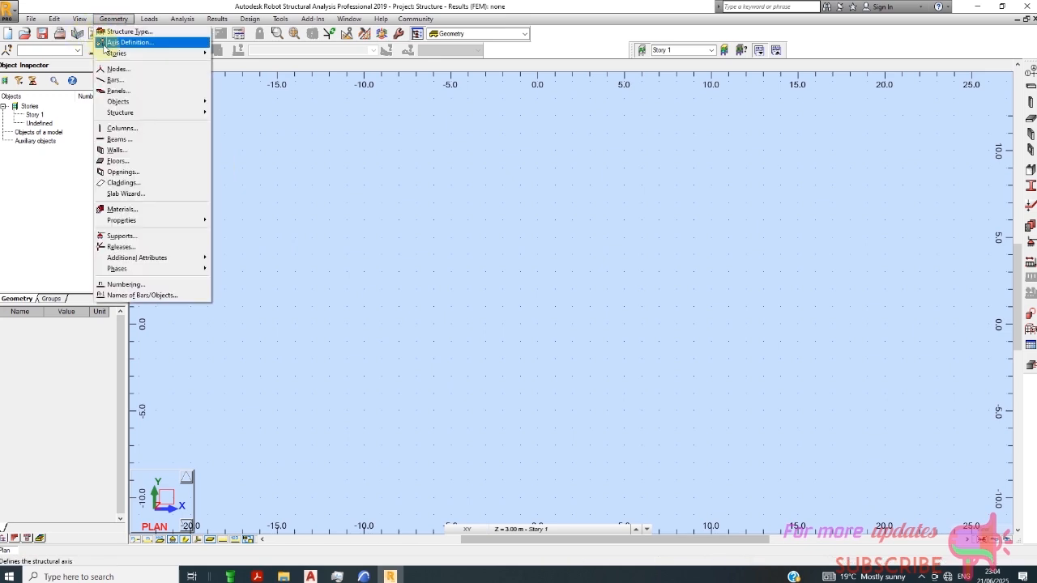
click(105, 43)
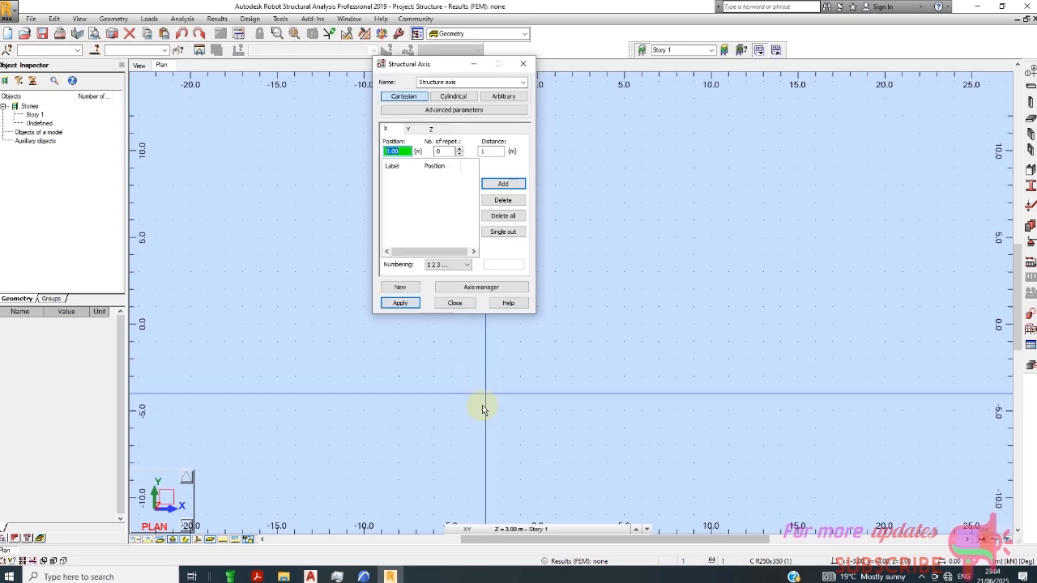
- Check the grid spacings along the plan's upper edge in AutoCAD and add an X axis at position 0.00 m in Robot
click(309, 577)
scroll(324, 172, up, 6)
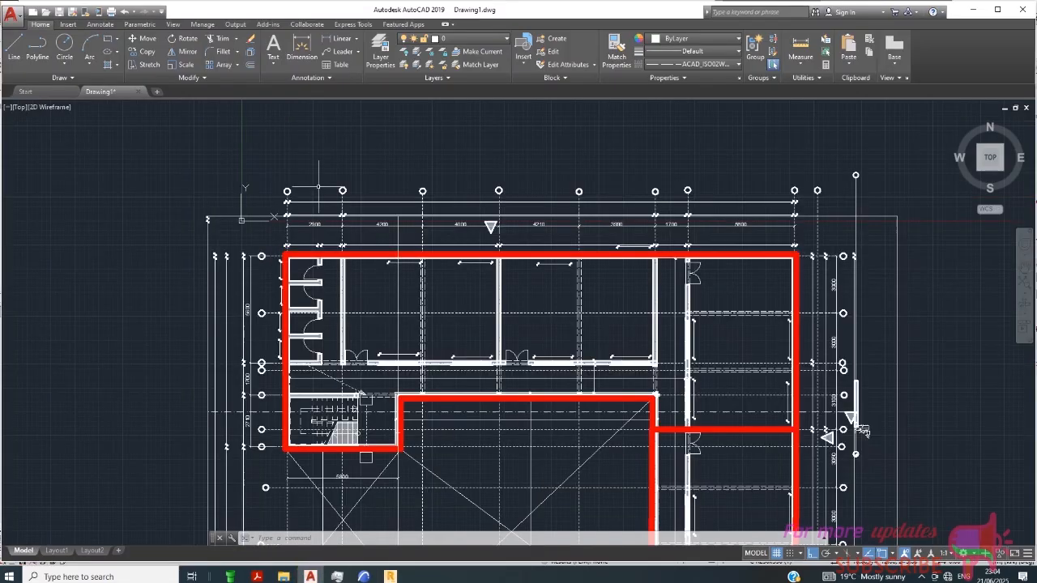
scroll(324, 324, down, 6)
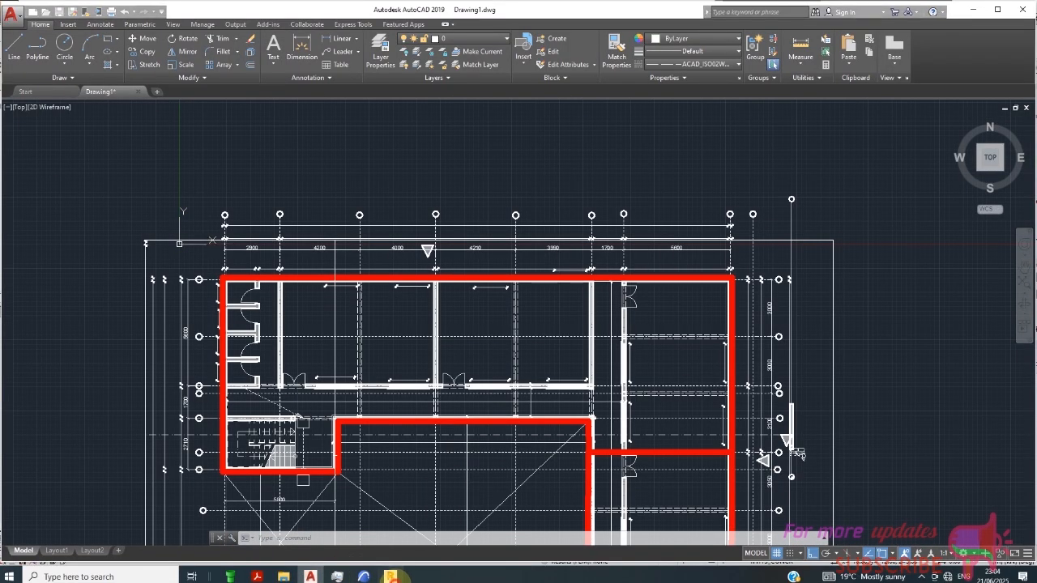
click(390, 576)
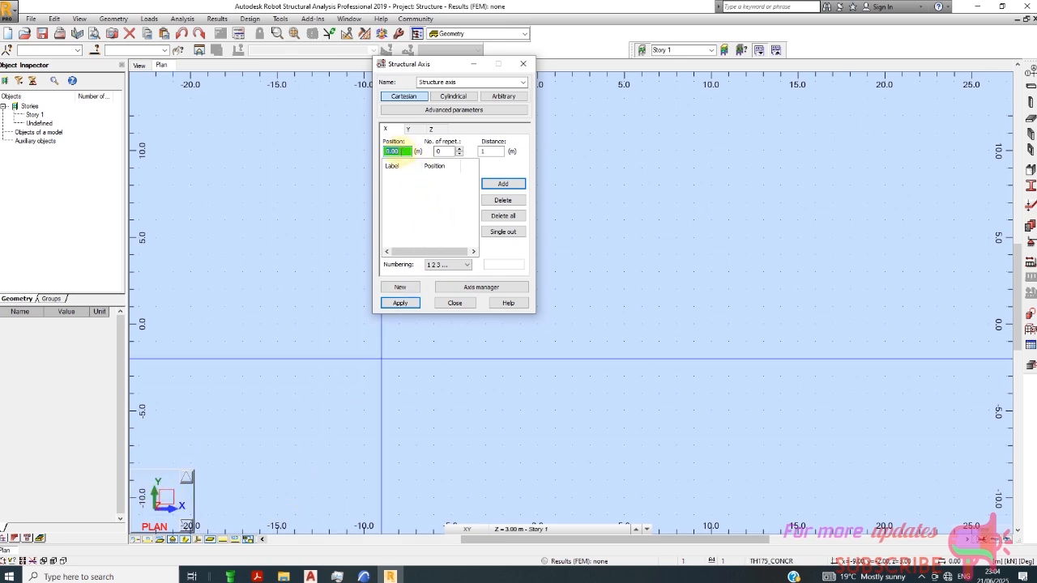
click(310, 576)
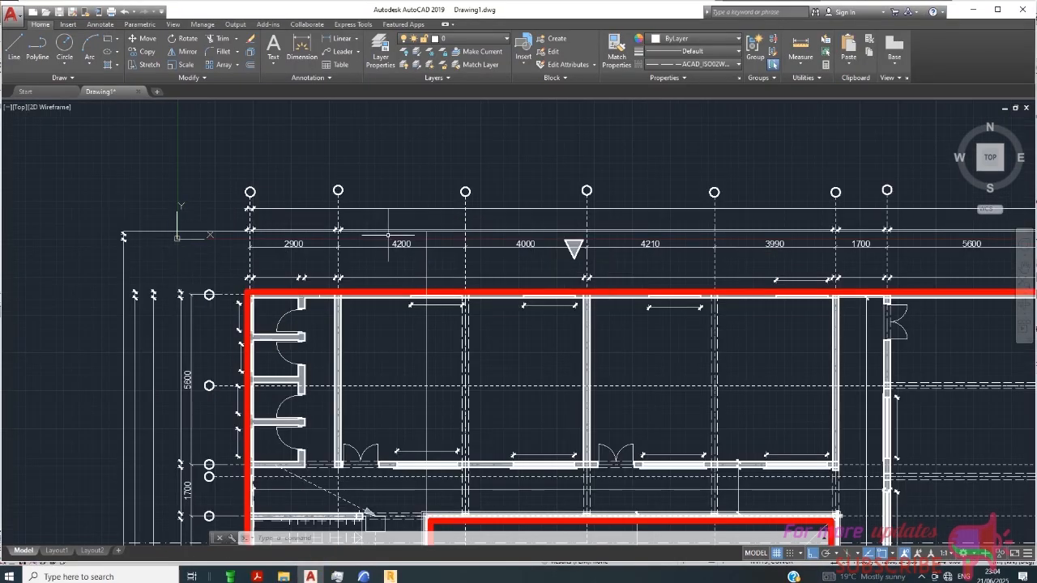
scroll(188, 247, down, 2)
scroll(234, 255, up, 2)
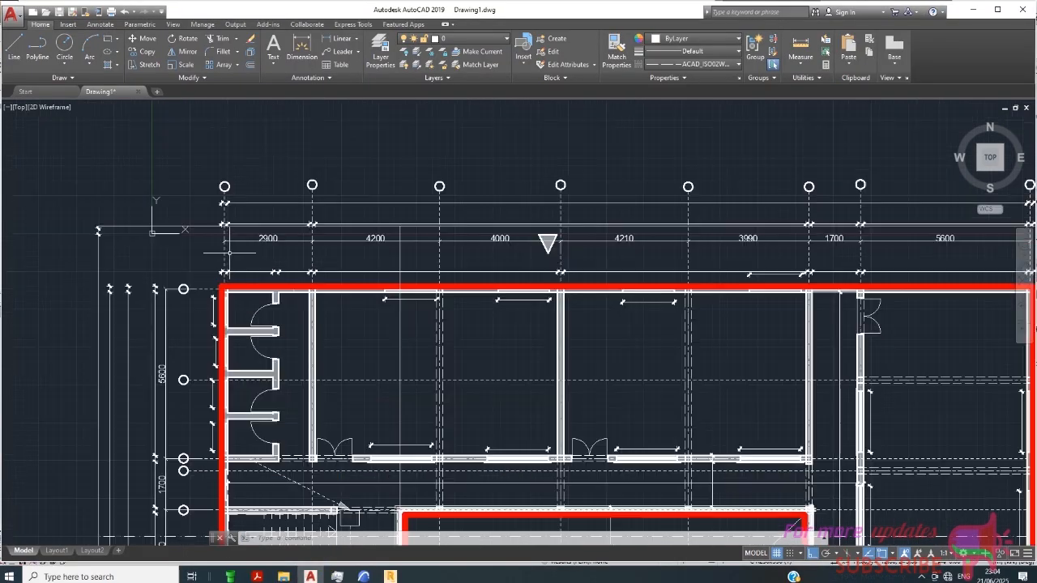
click(391, 577)
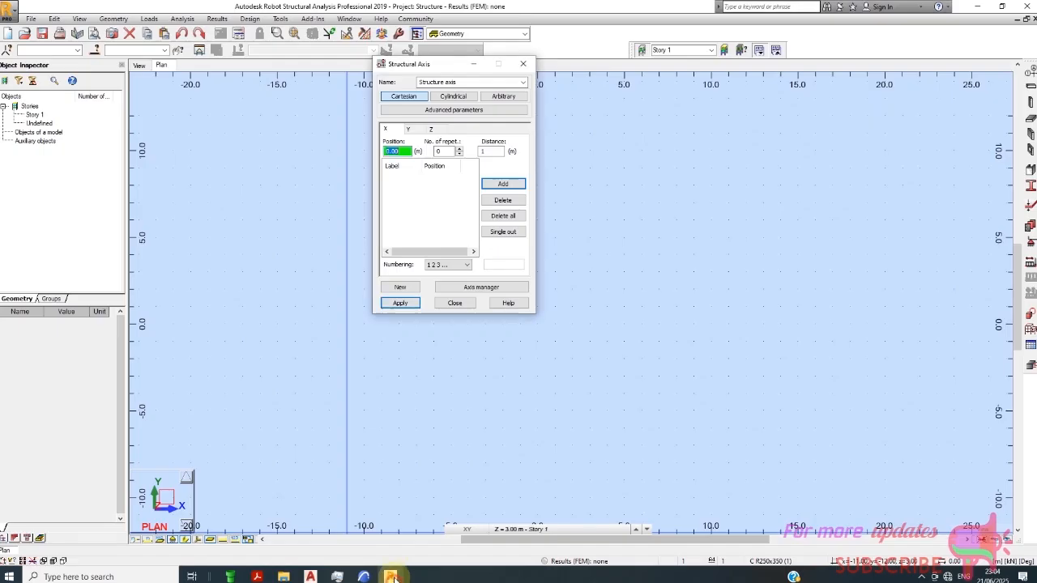
click(504, 184)
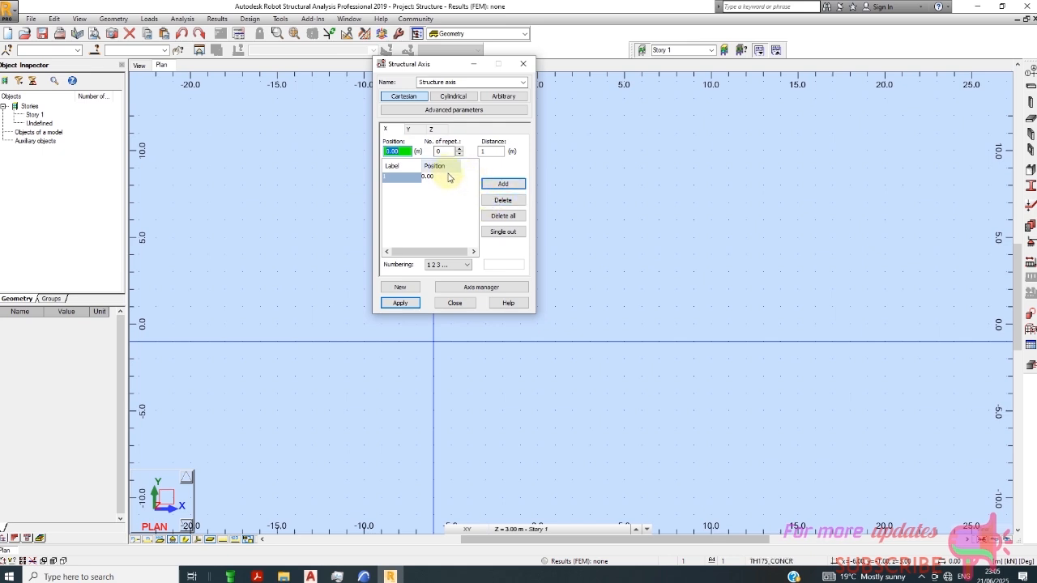
- Try to add a further X axis at a distance of 2.9 m with zero repetitions, and clear the distance
click(483, 152)
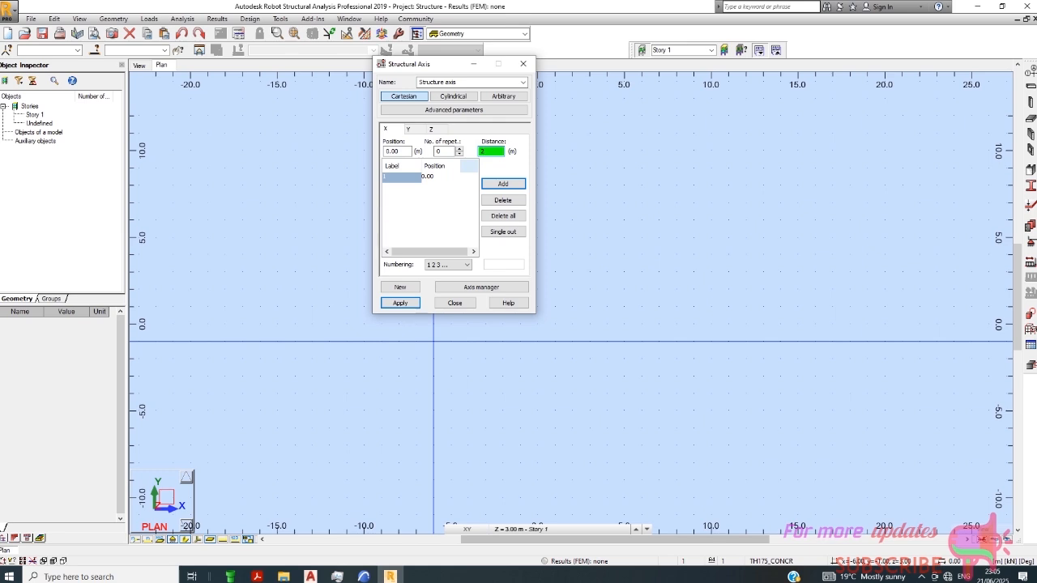
click(502, 186)
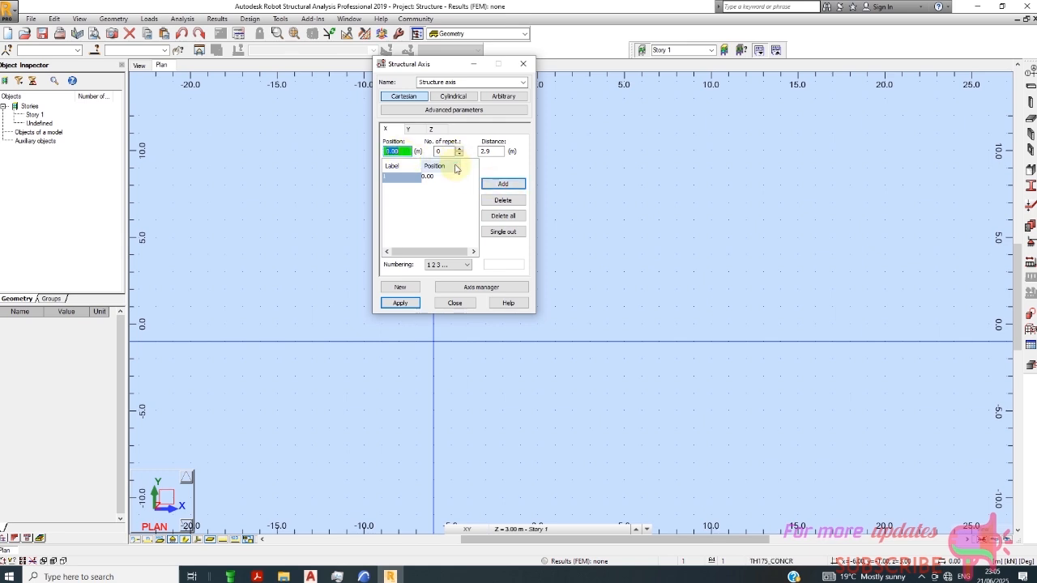
click(487, 153)
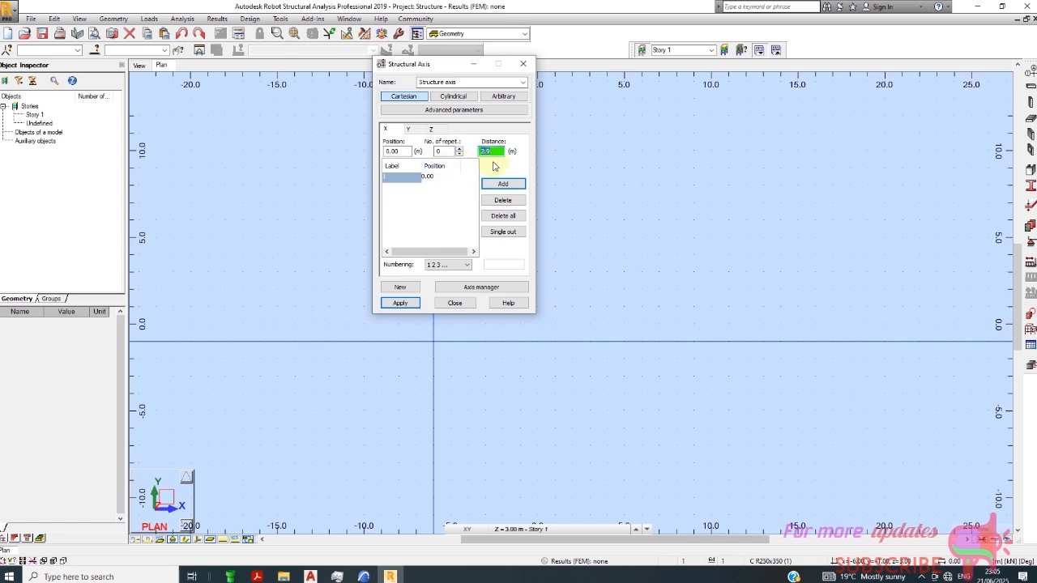
click(393, 151)
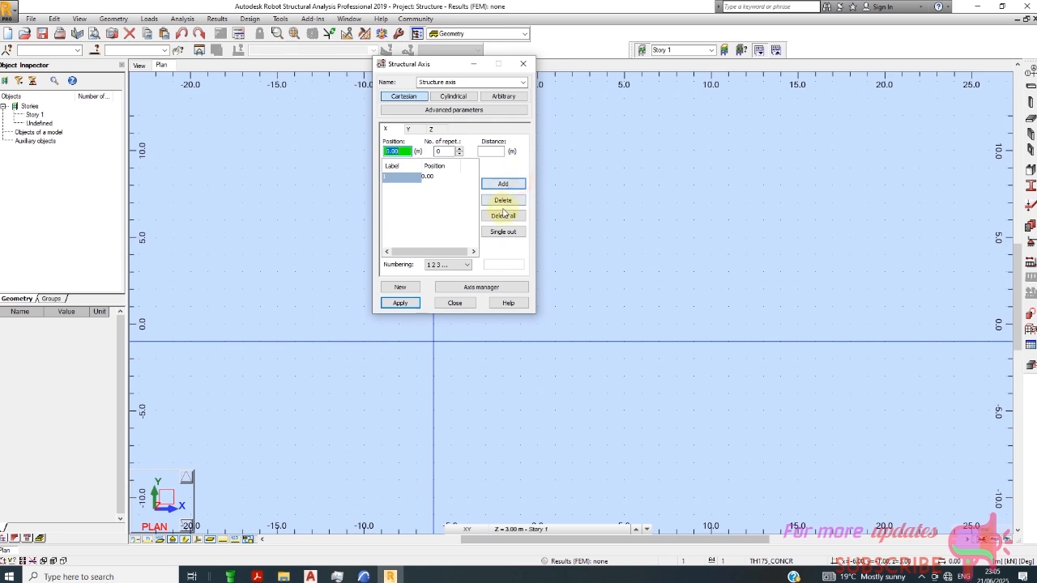
click(487, 153)
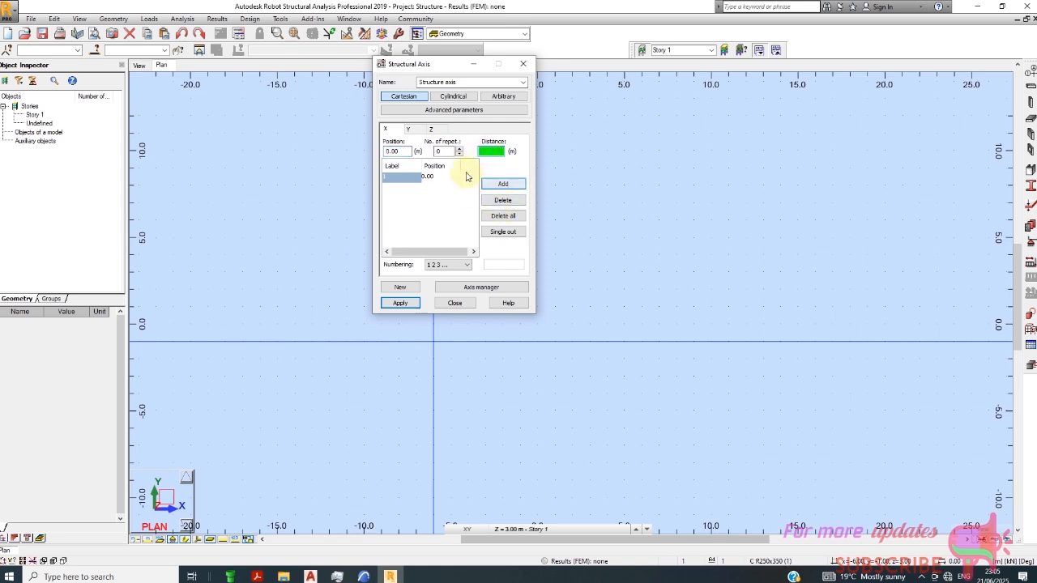
click(429, 179)
click(388, 178)
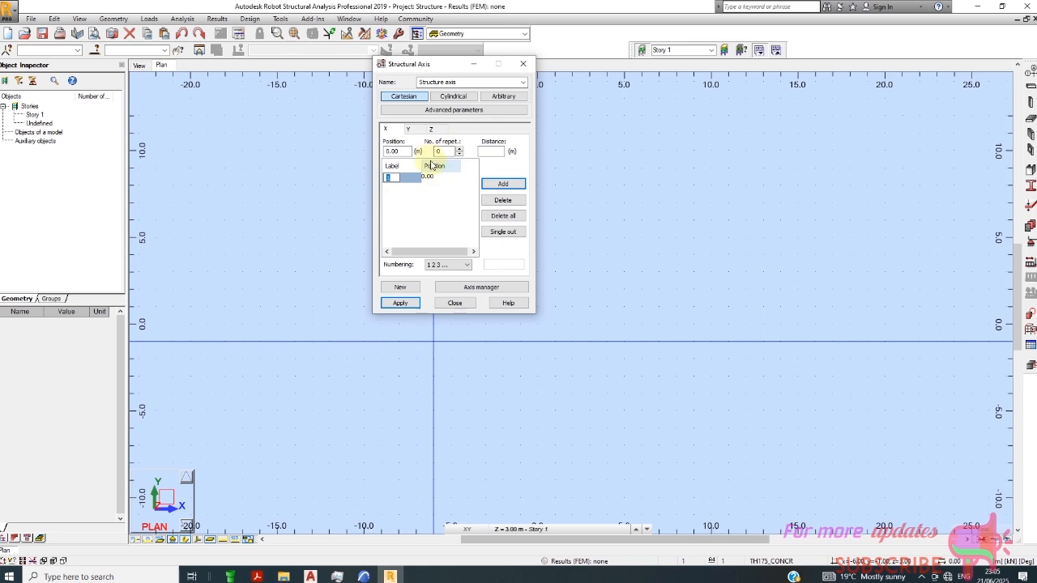
- Add a second X axis using a distance of 2.9 m and one repetition
click(491, 151)
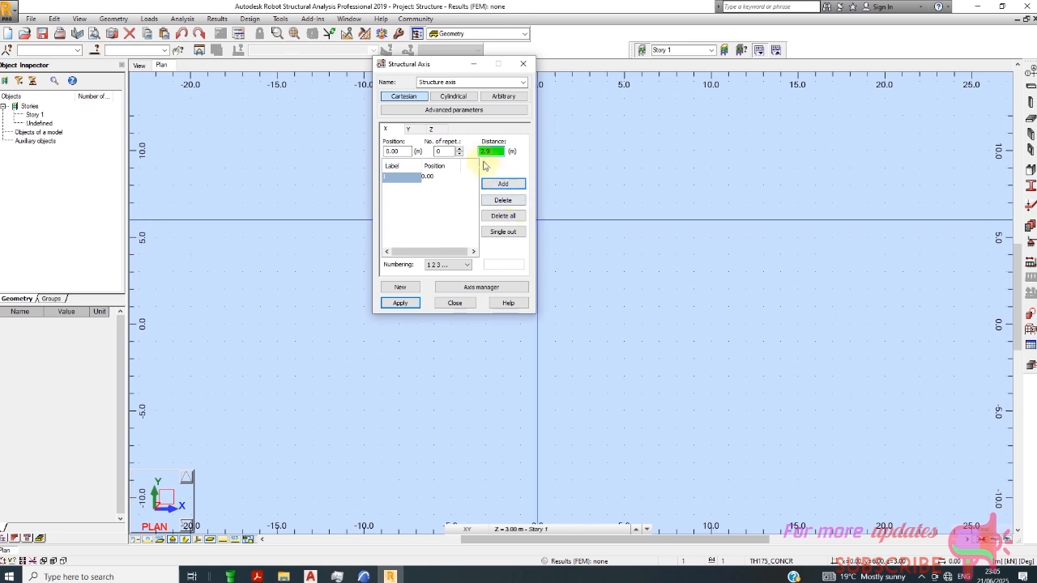
click(444, 152)
click(499, 183)
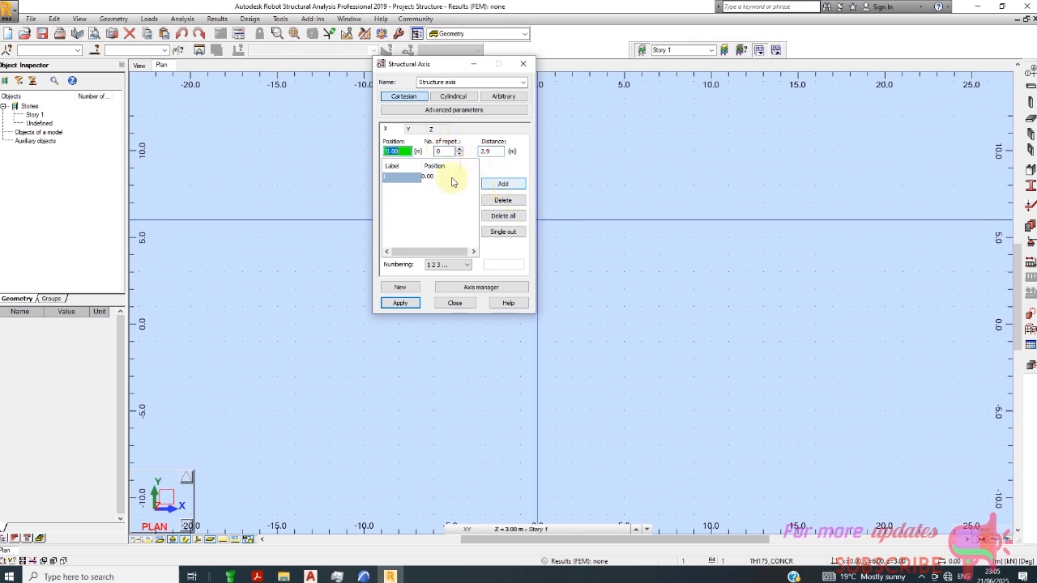
click(443, 153)
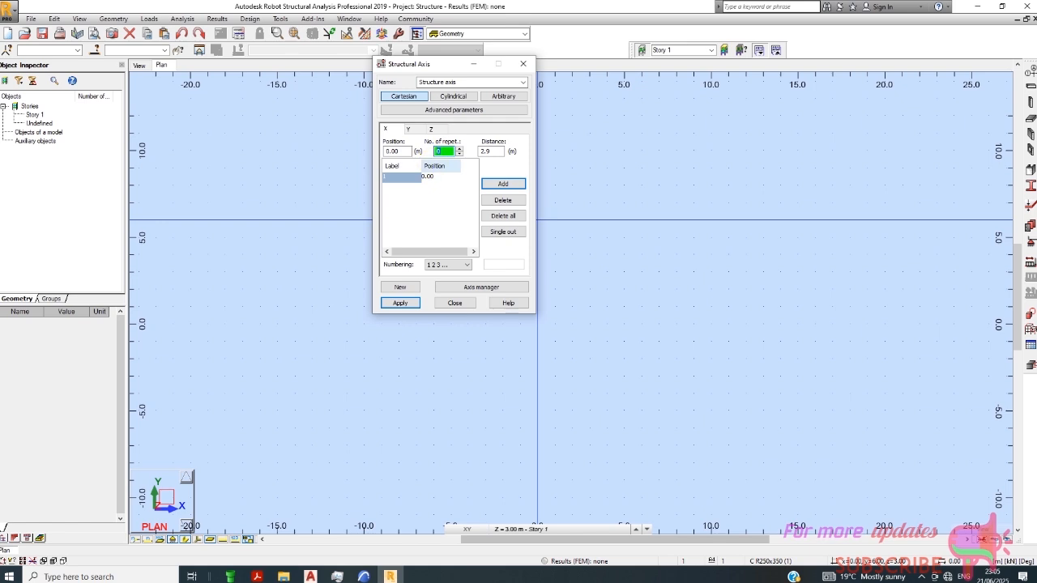
click(503, 184)
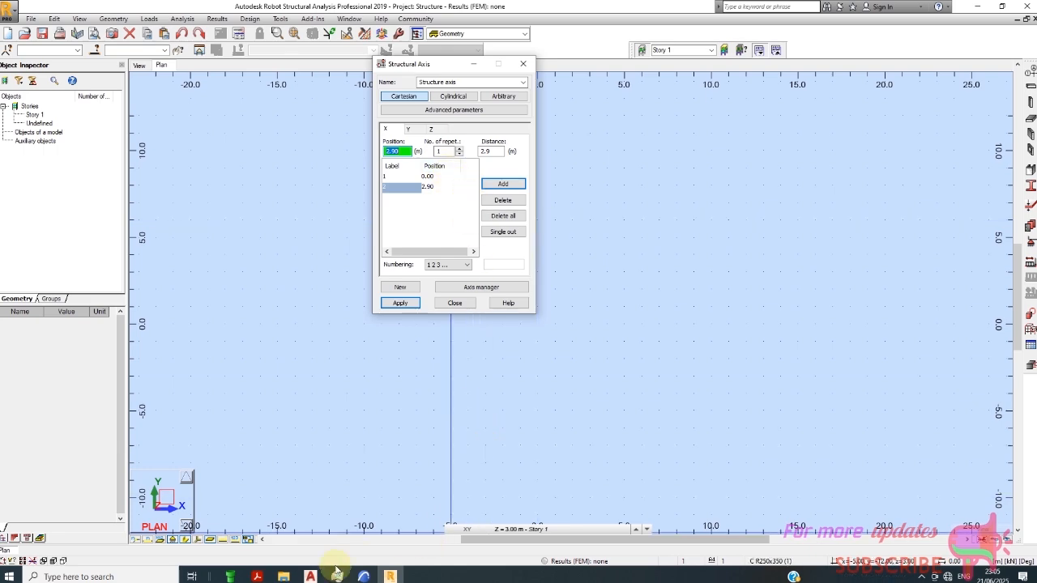
- Check the grid spacings beyond the plan's first bay in AutoCAD and return to the axis definition in Robot
click(311, 576)
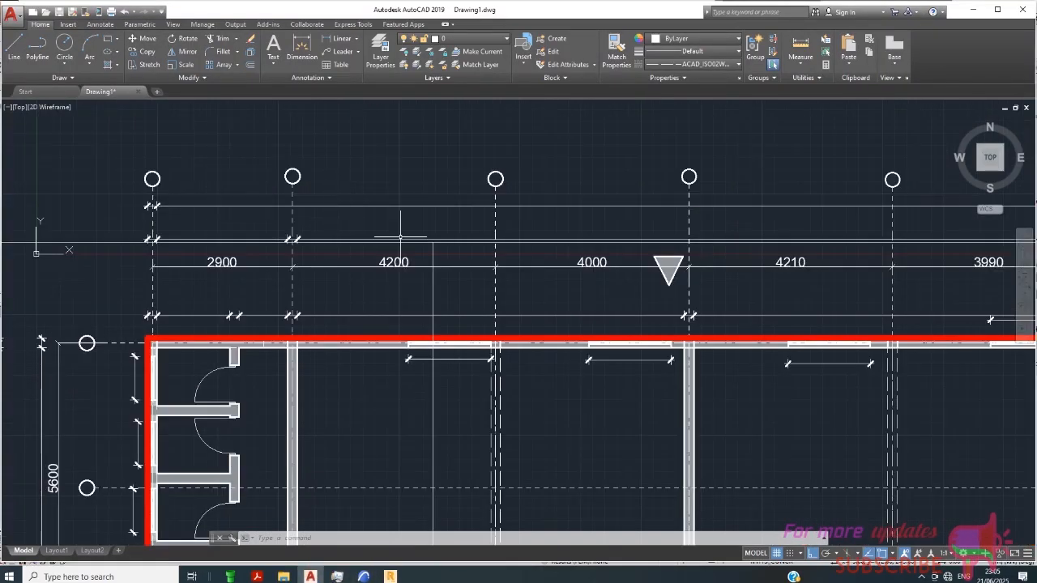
scroll(300, 290, down, 2)
scroll(337, 292, up, 2)
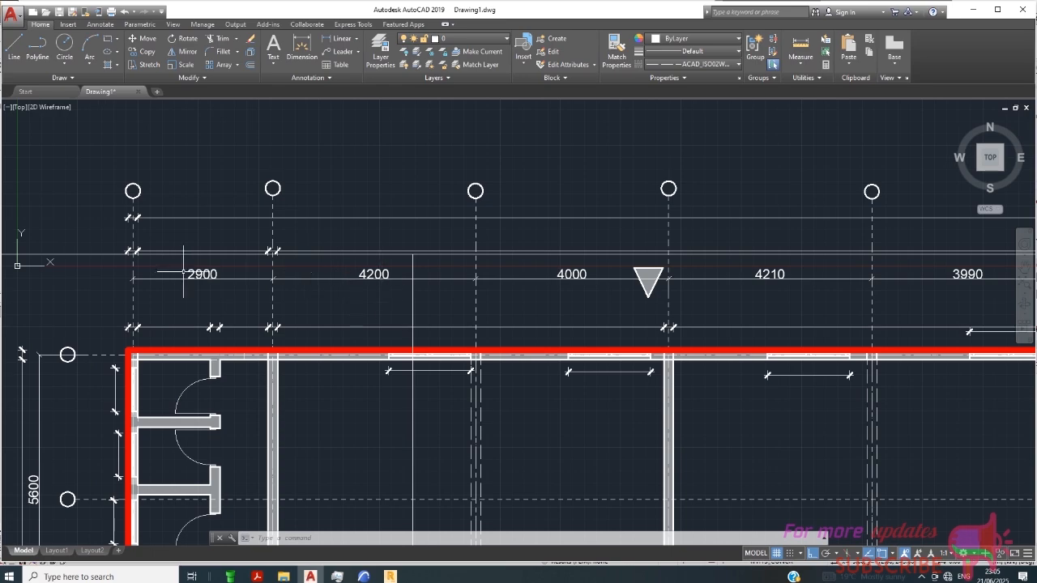
scroll(184, 274, down, 1)
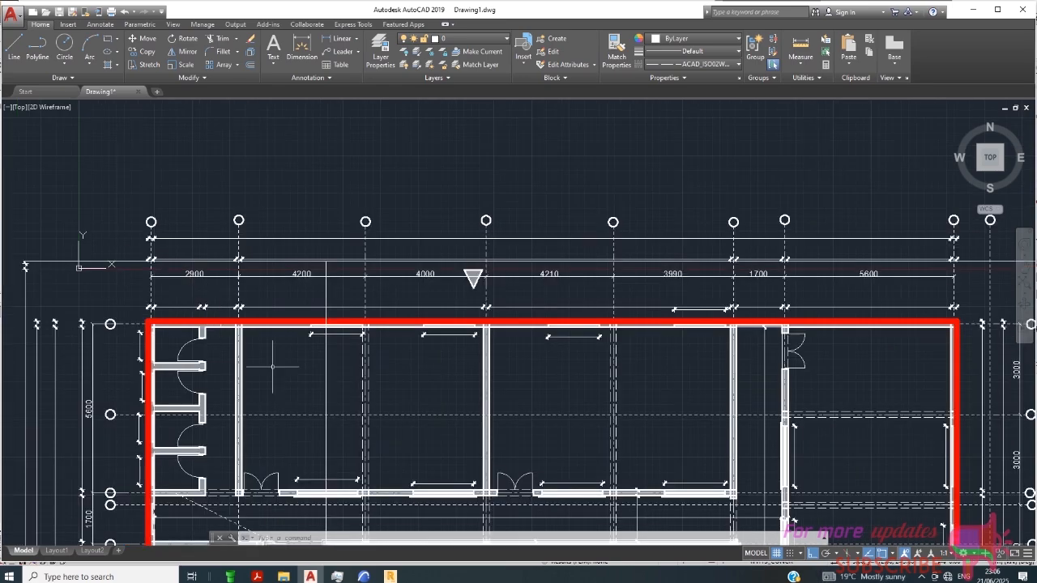
click(390, 576)
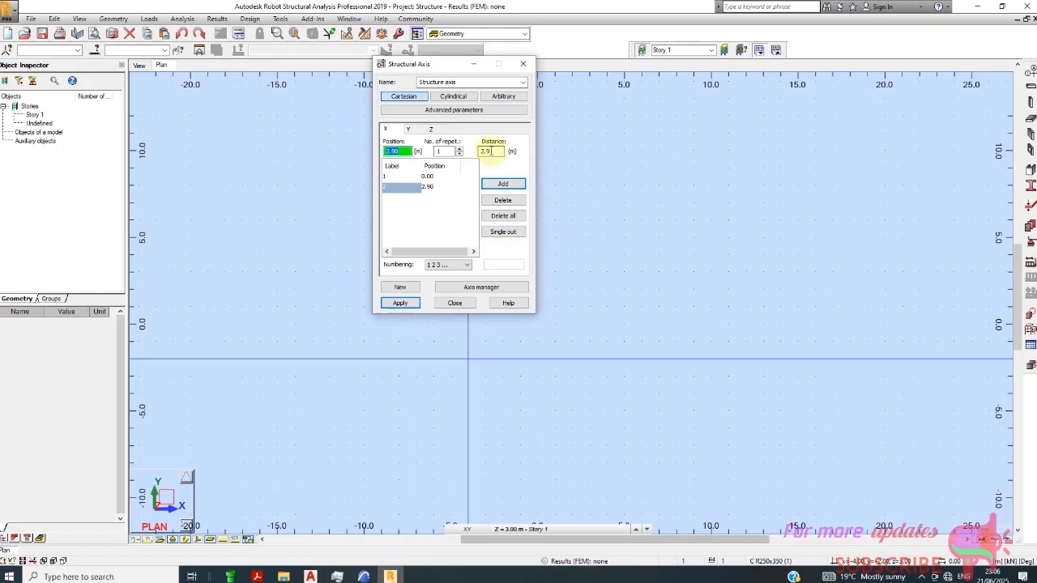
- Try to enter the X-axis distance as the sum 2.9+4.2, keeping one repetition
double_click(490, 152)
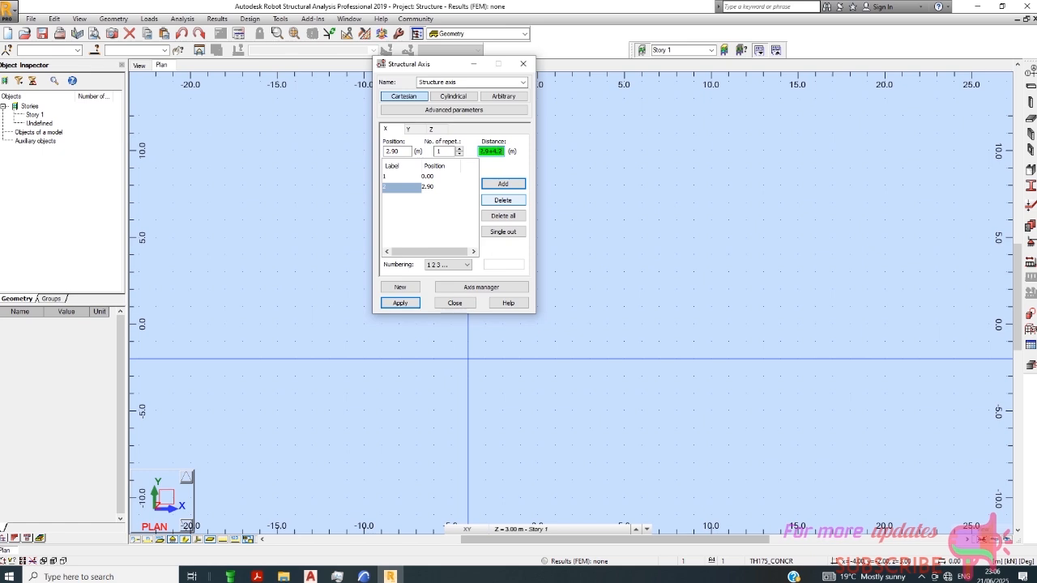
double_click(444, 151)
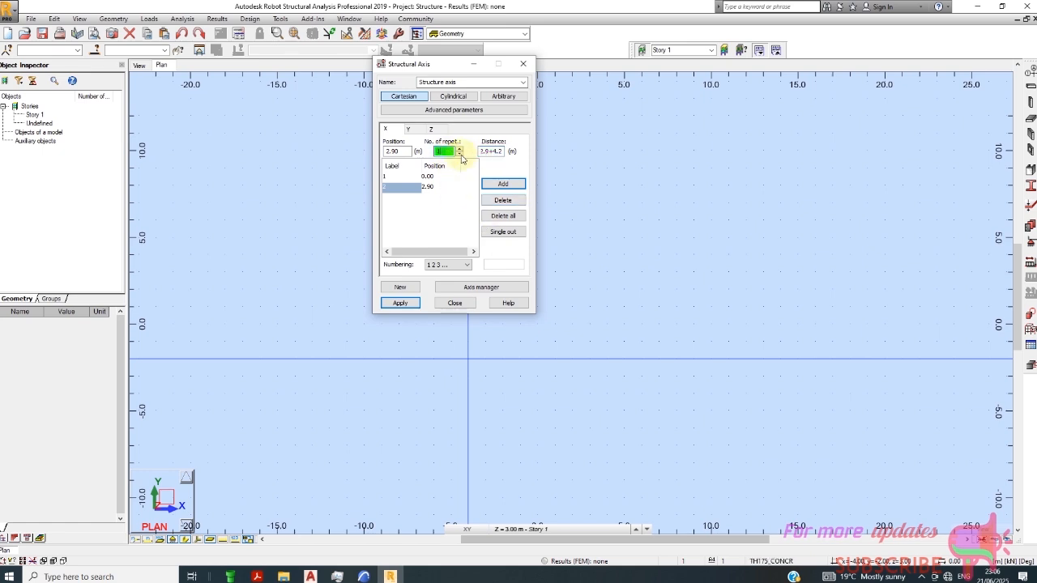
double_click(490, 151)
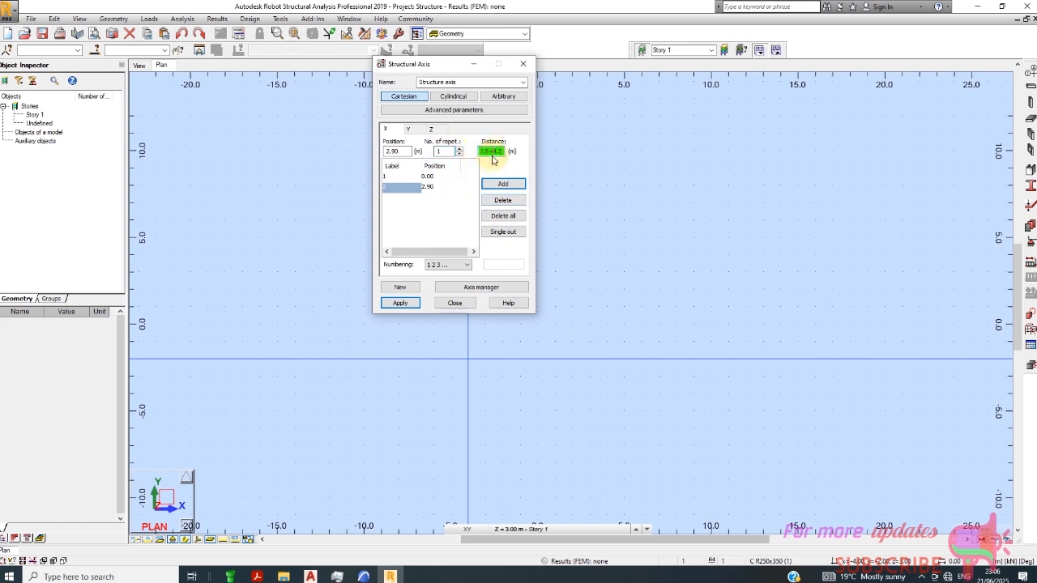
double_click(491, 152)
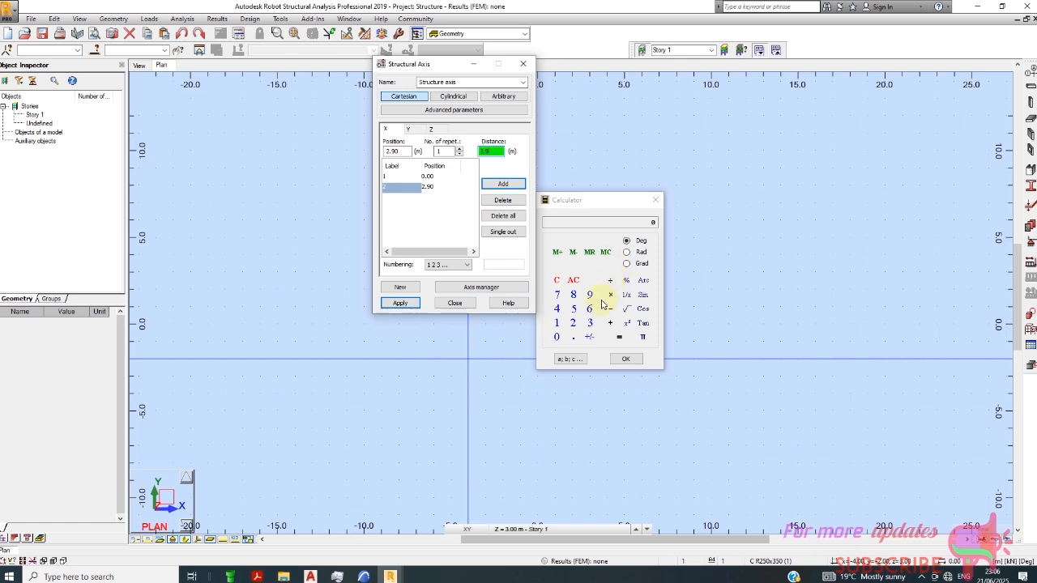
drag(576, 200, 593, 202)
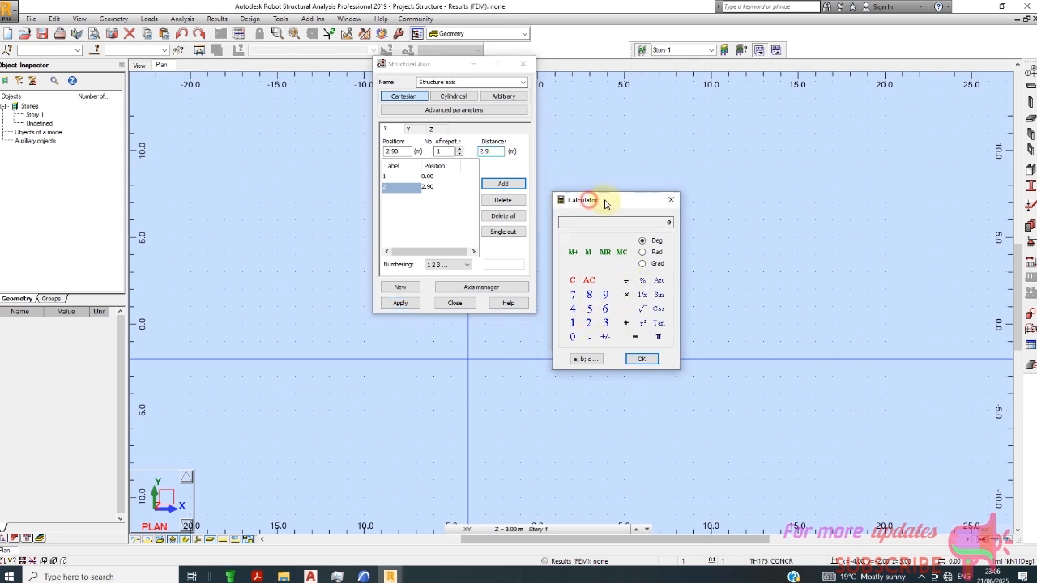
click(589, 323)
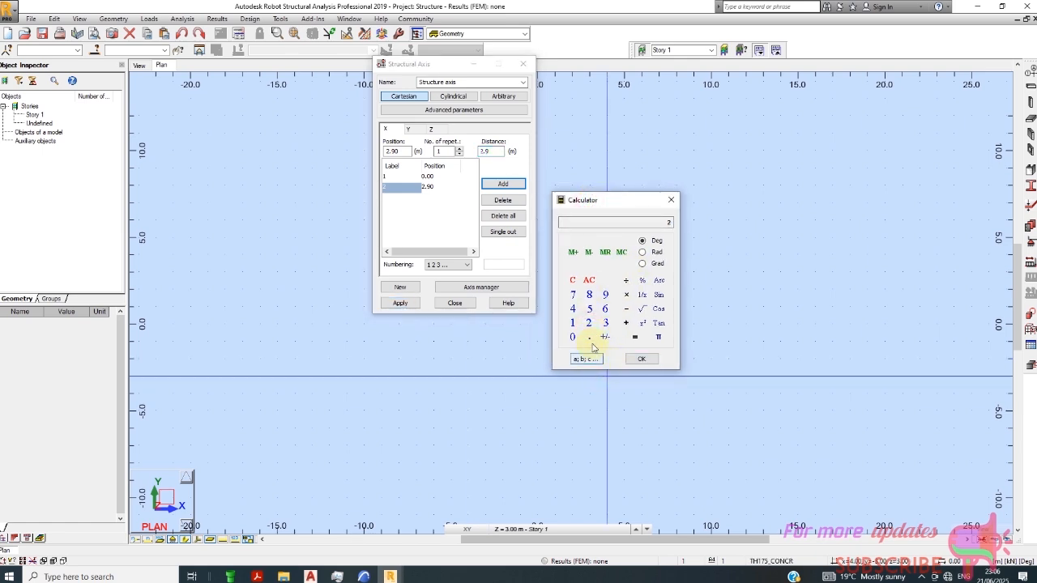
click(590, 337)
click(589, 322)
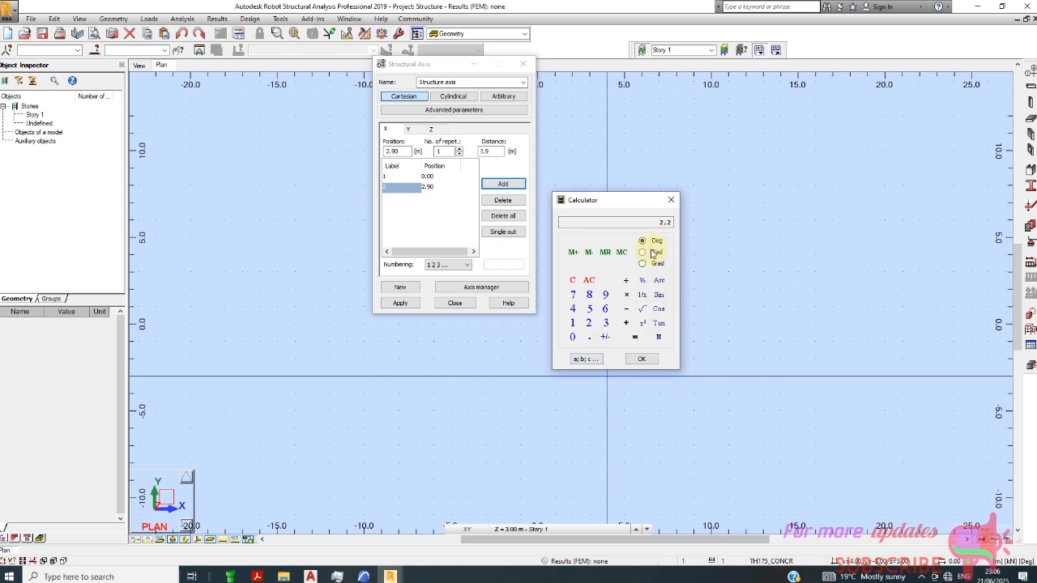
click(621, 253)
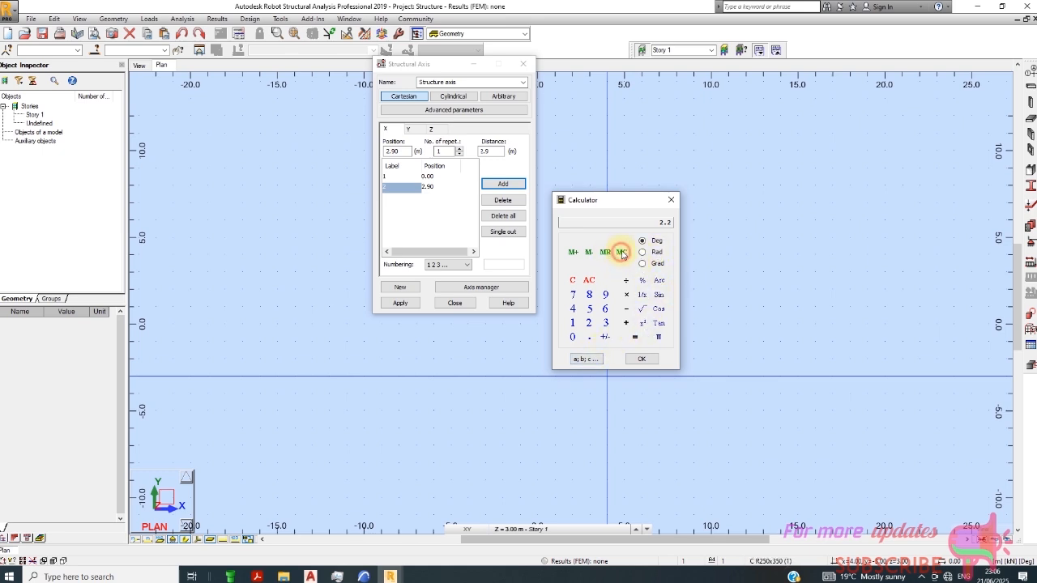
click(596, 253)
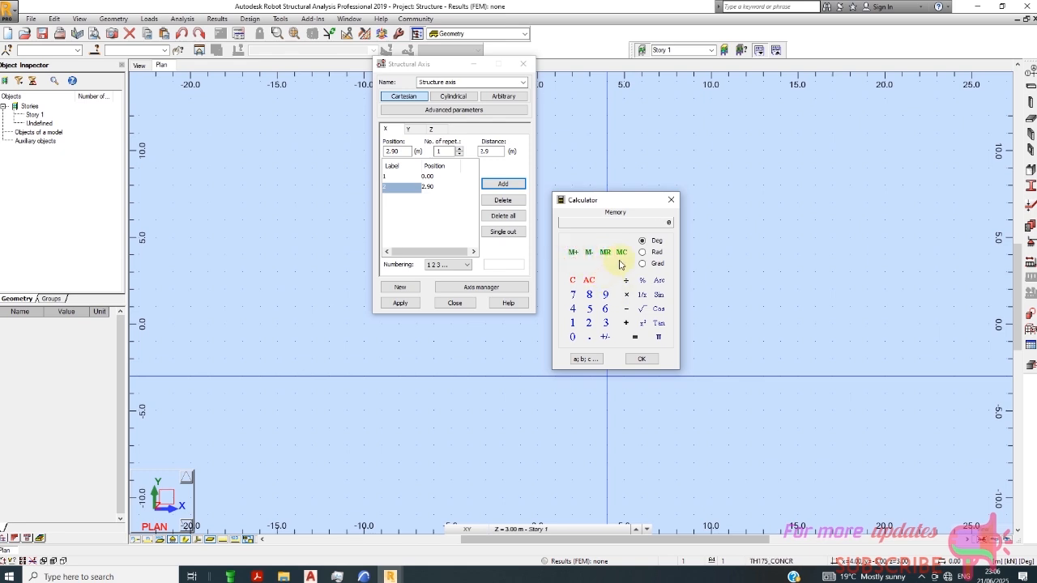
click(622, 253)
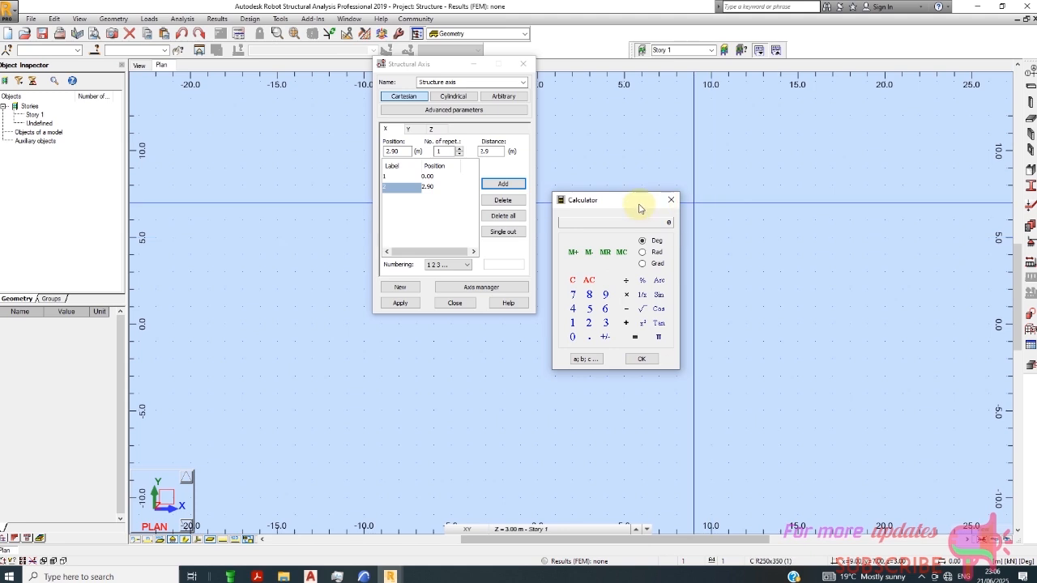
- Try to add an X axis at a distance of 7.1 m, calculated as 2.9+4.2 in the calculator, and delete that axis
click(589, 323)
click(590, 337)
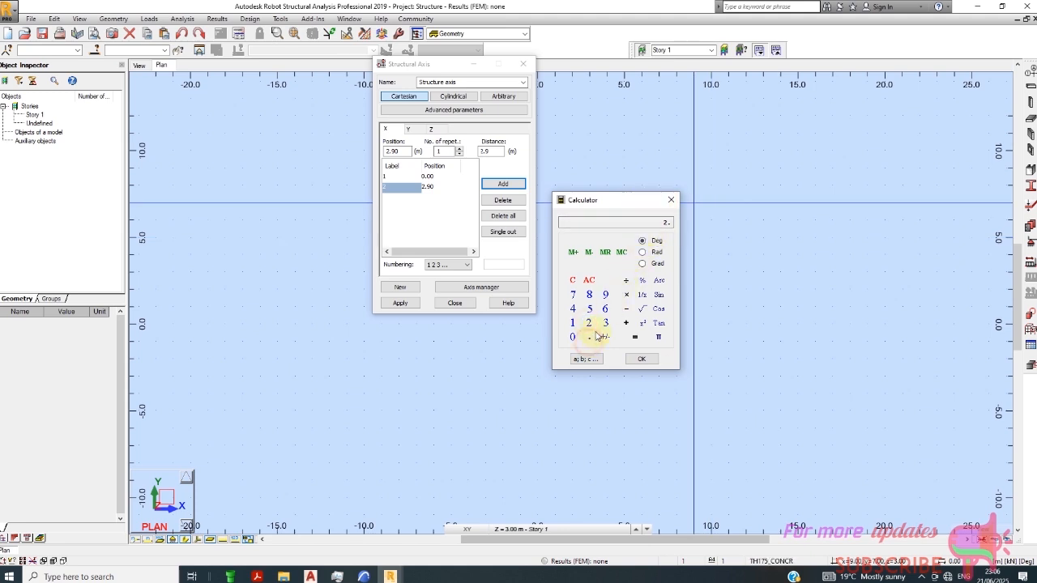
click(606, 295)
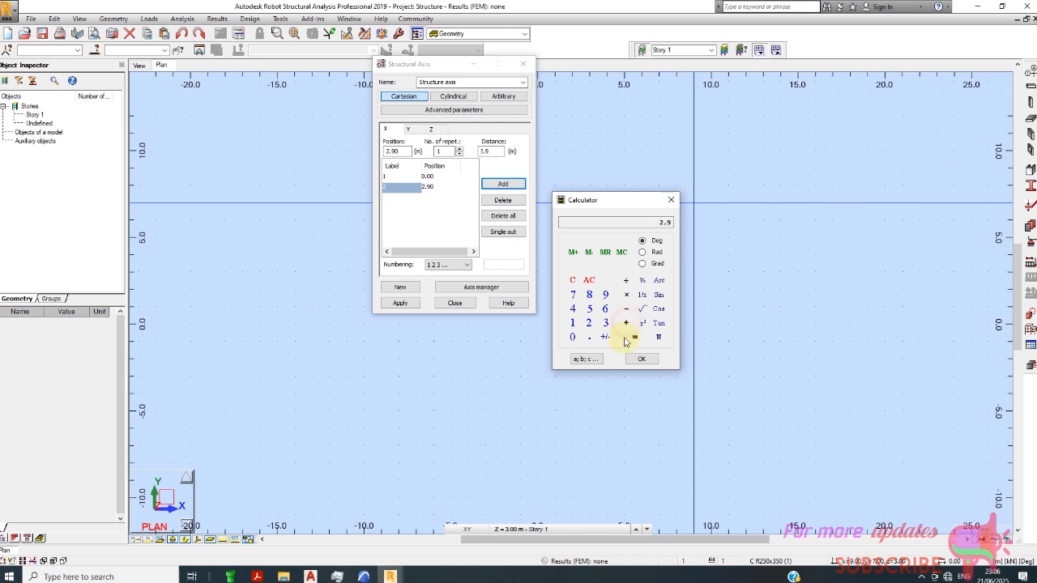
click(573, 309)
click(589, 337)
click(589, 323)
click(635, 337)
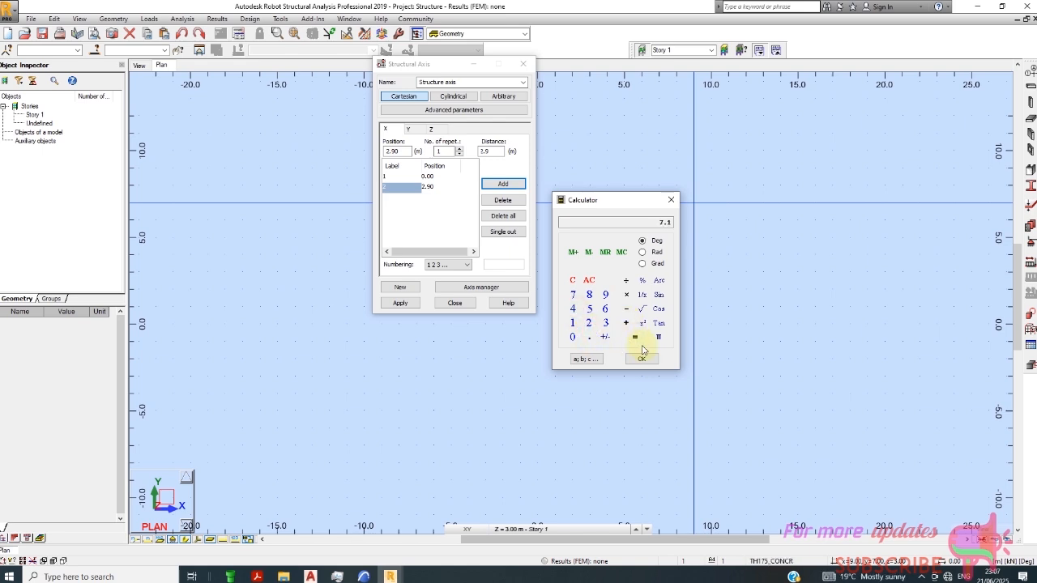
click(641, 359)
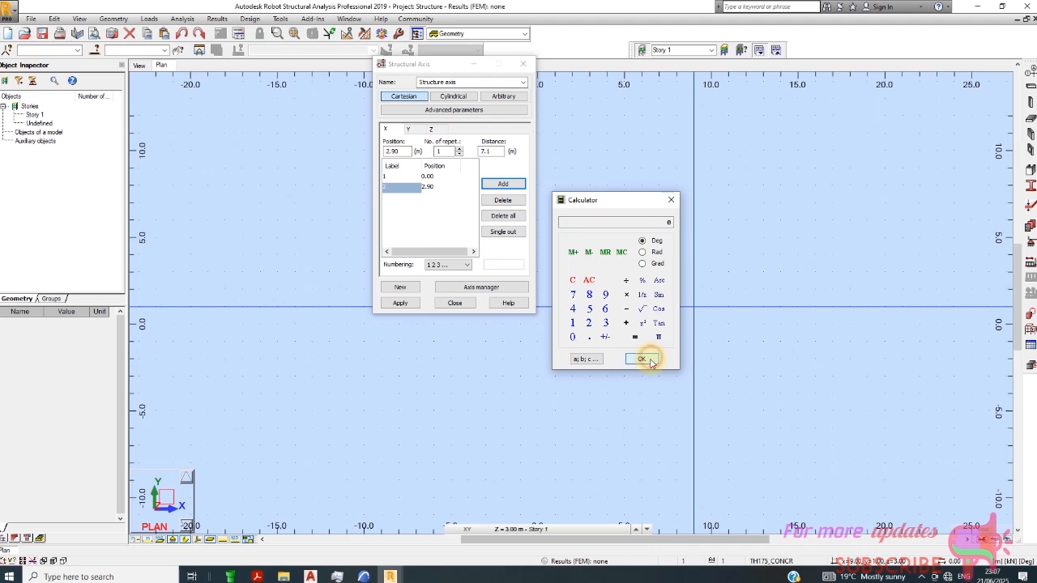
click(504, 185)
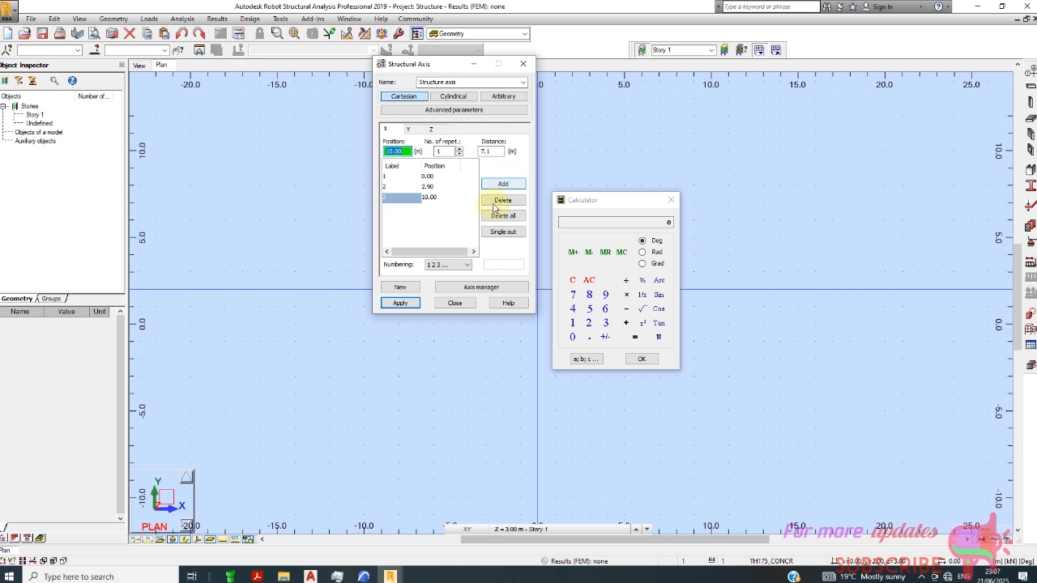
click(501, 202)
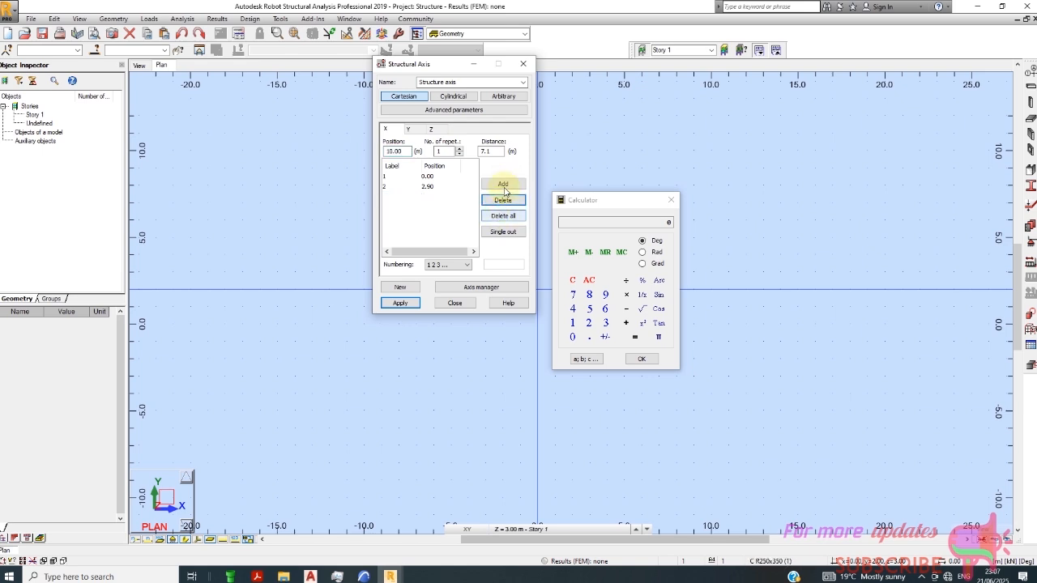
- Add the third X axis from position 2.9 m with a distance of 4.2 m and one repetition
double_click(395, 151)
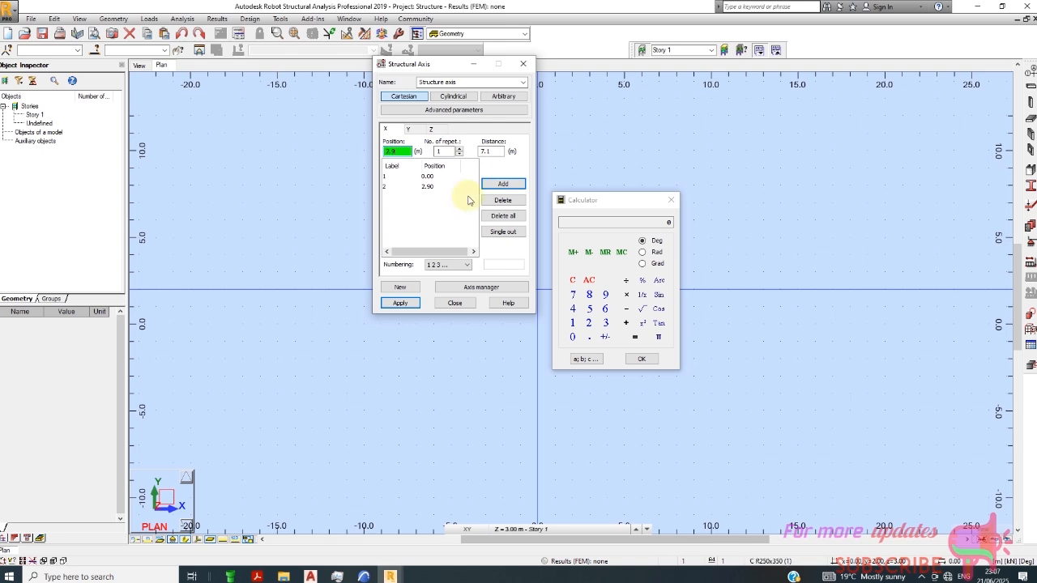
double_click(483, 153)
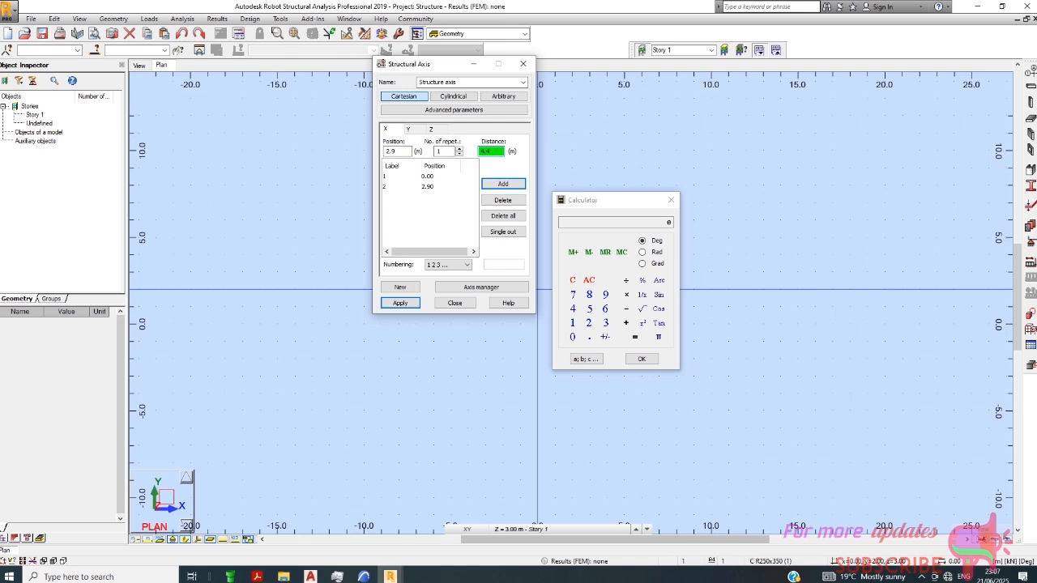
click(489, 185)
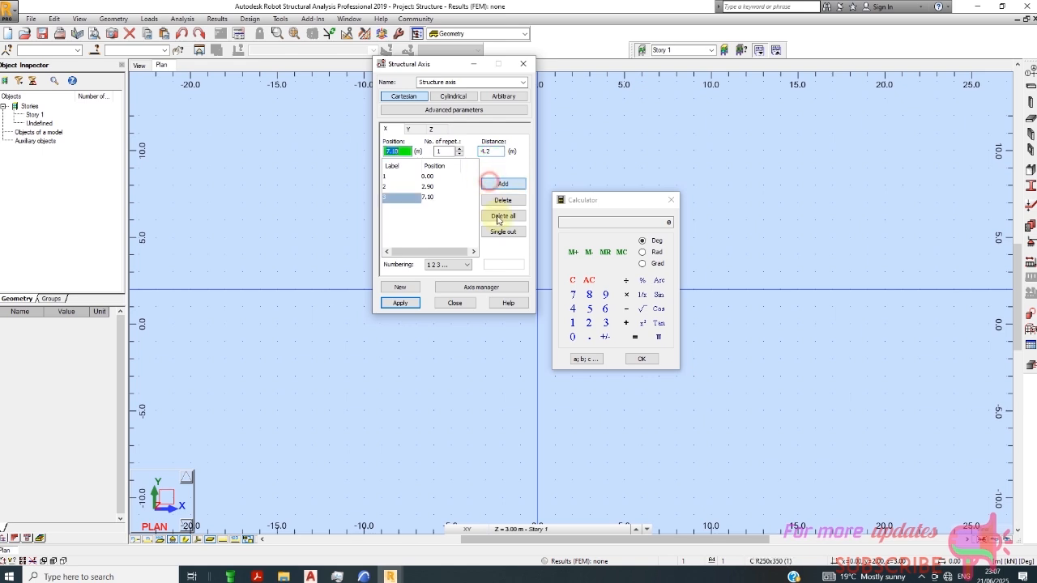
- Check the third bay's spacing in AutoCAD and add the fourth X axis in Robot at a distance of 4 m
click(312, 577)
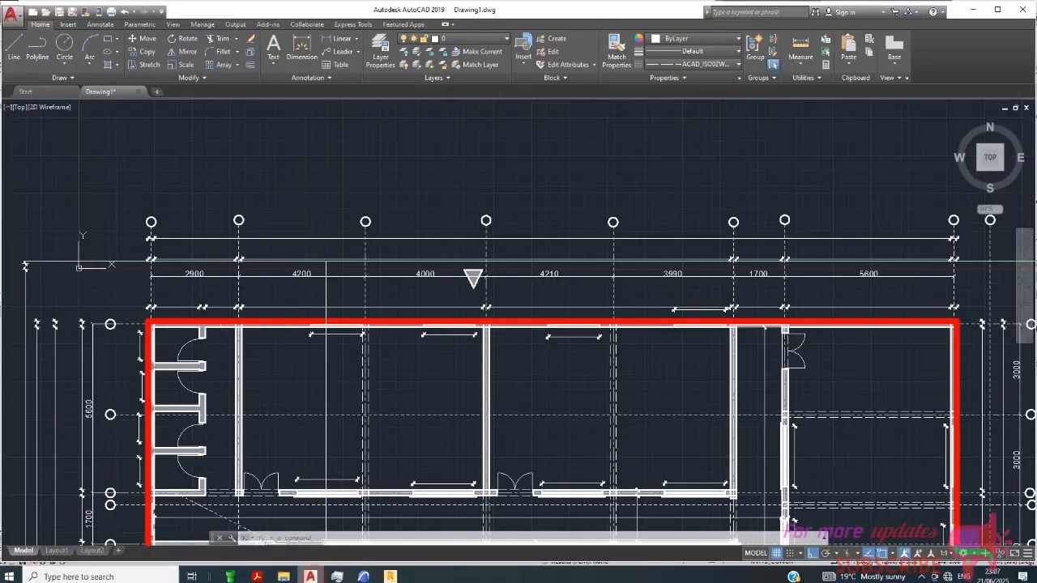
scroll(389, 299, up, 2)
scroll(319, 256, down, 2)
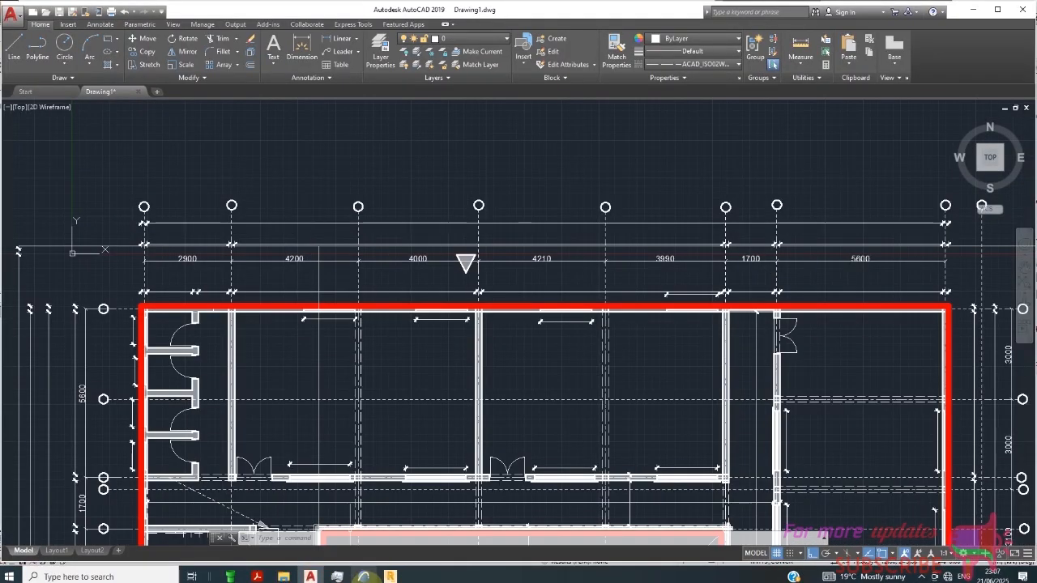
mouse_move(390, 576)
click(404, 545)
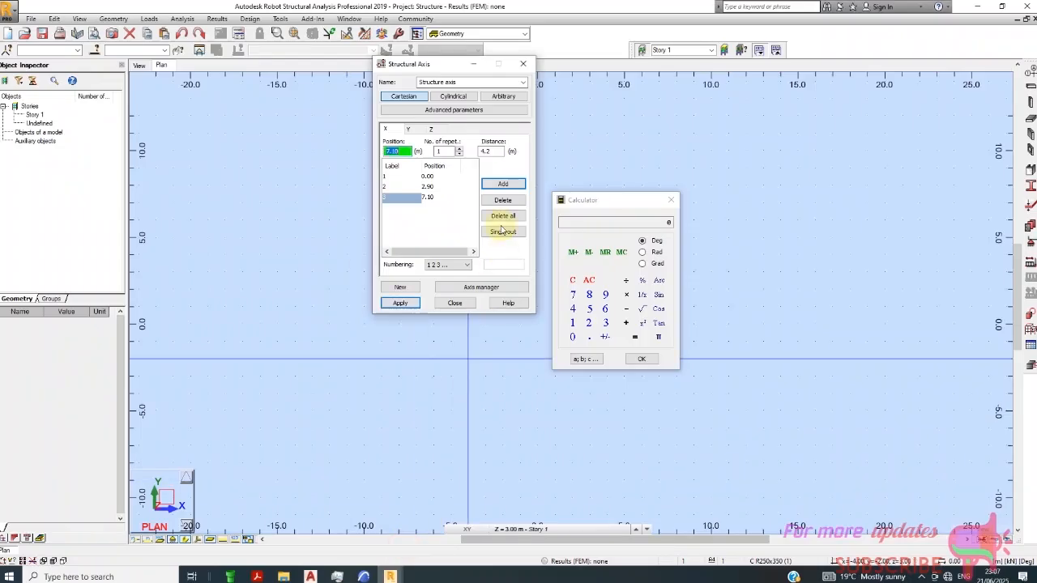
click(494, 152)
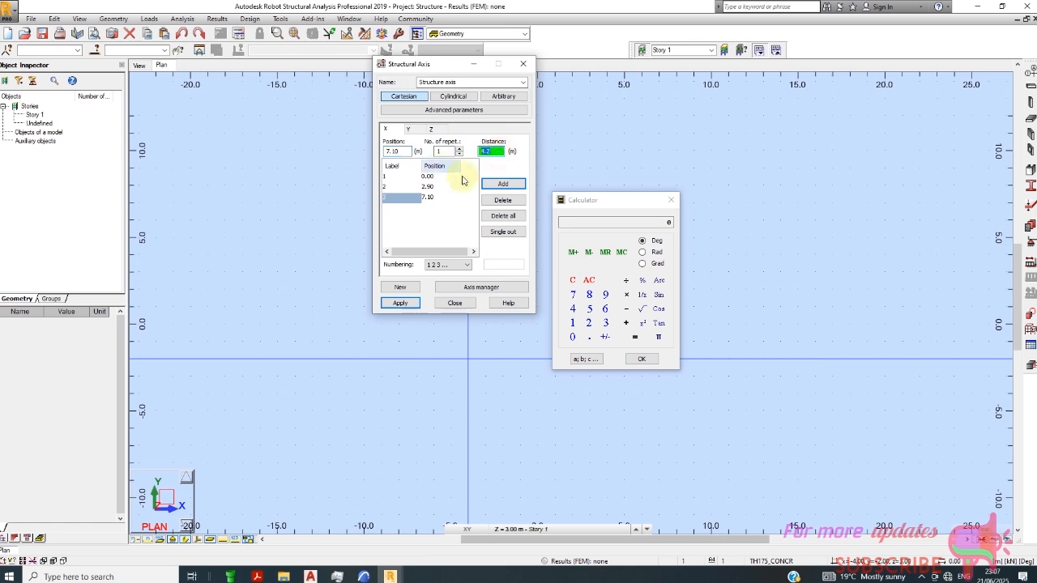
text(4)
click(502, 184)
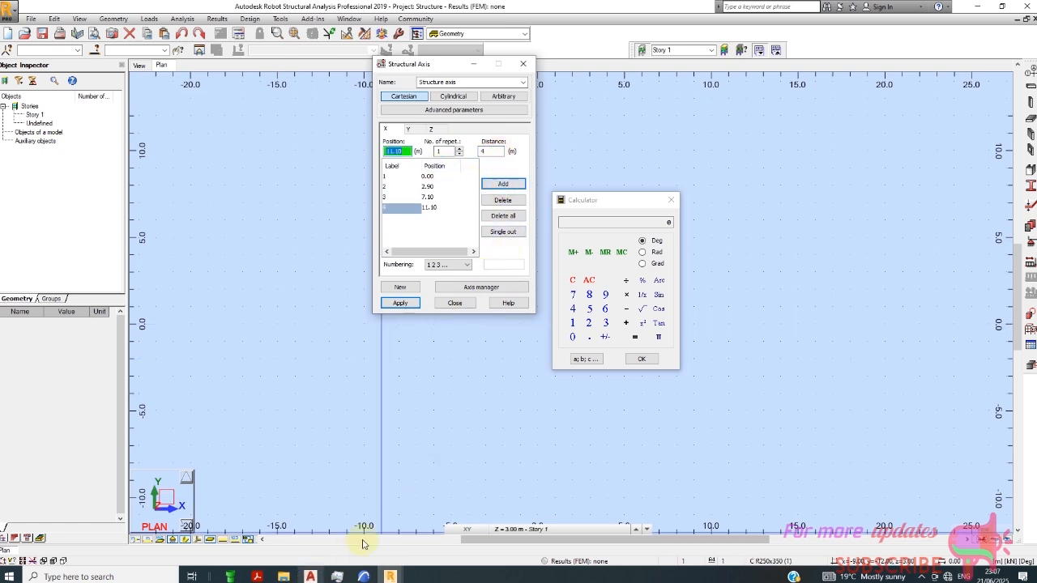
- Look up the fourth bay's spacing in AutoCAD and add the fifth X axis in Robot at a distance of 4.21 m
click(319, 577)
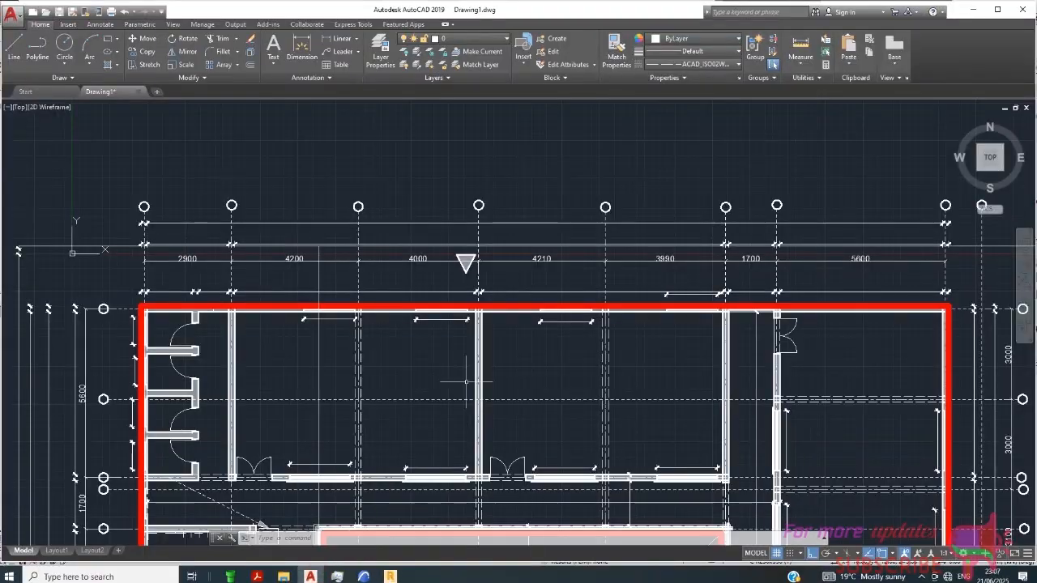
mouse_move(394, 577)
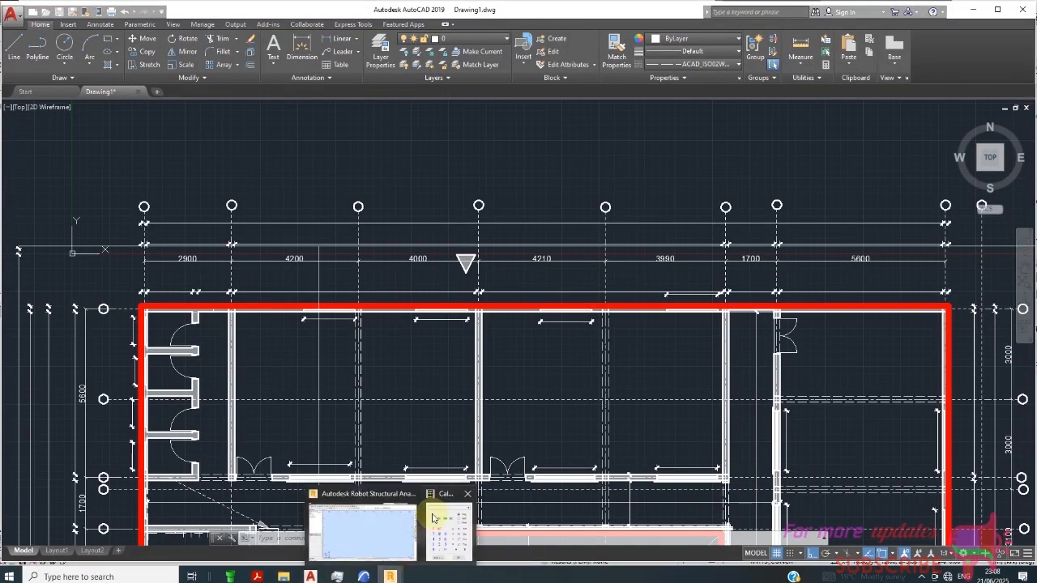
click(394, 519)
click(491, 150)
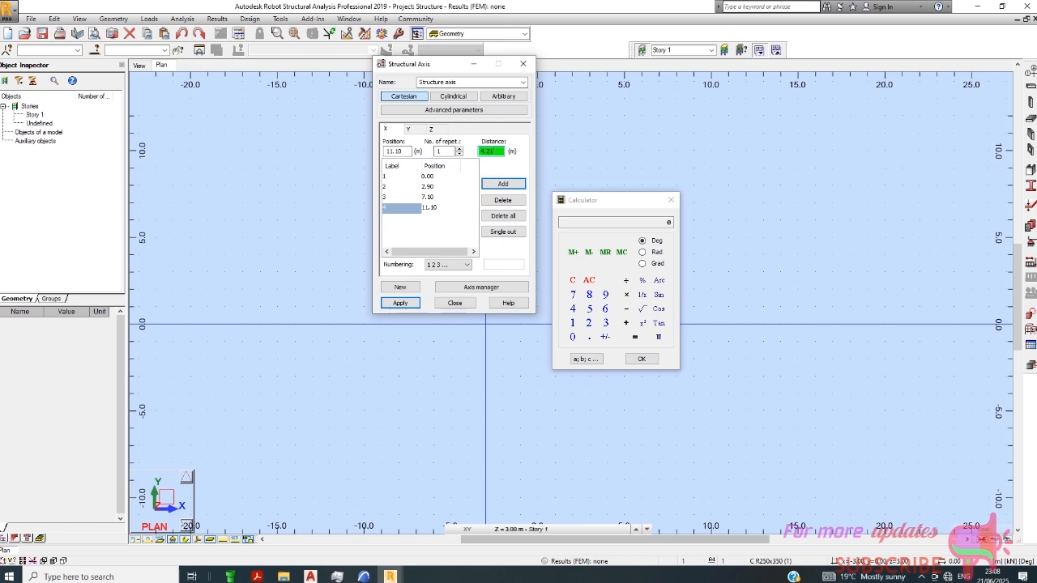
click(499, 185)
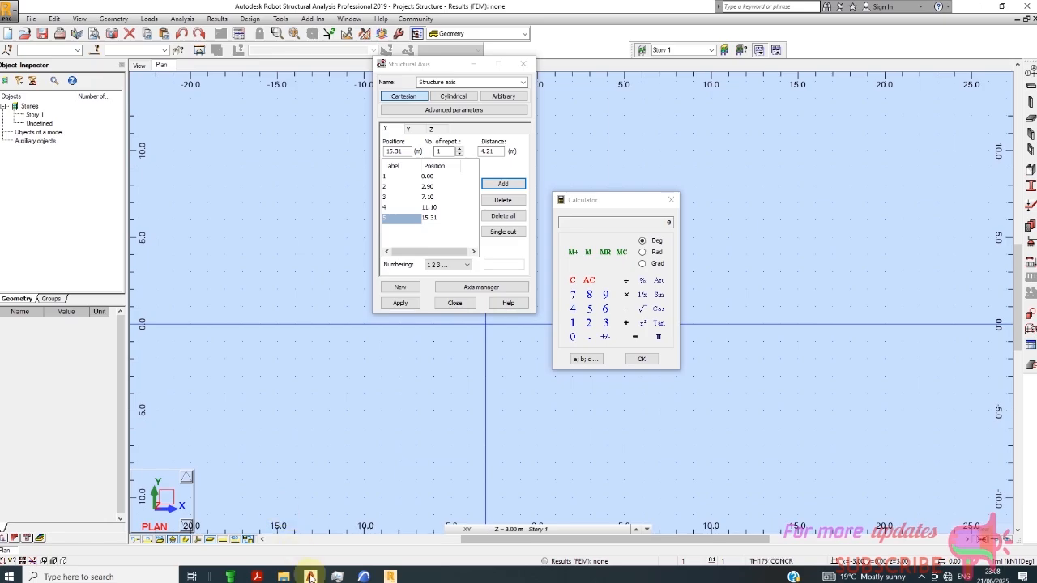
- Read the fifth bay's dimension in AutoCAD and add the sixth X axis in Robot at a distance of 3.99 m
click(310, 576)
scroll(253, 266, down, 2)
scroll(513, 274, up, 4)
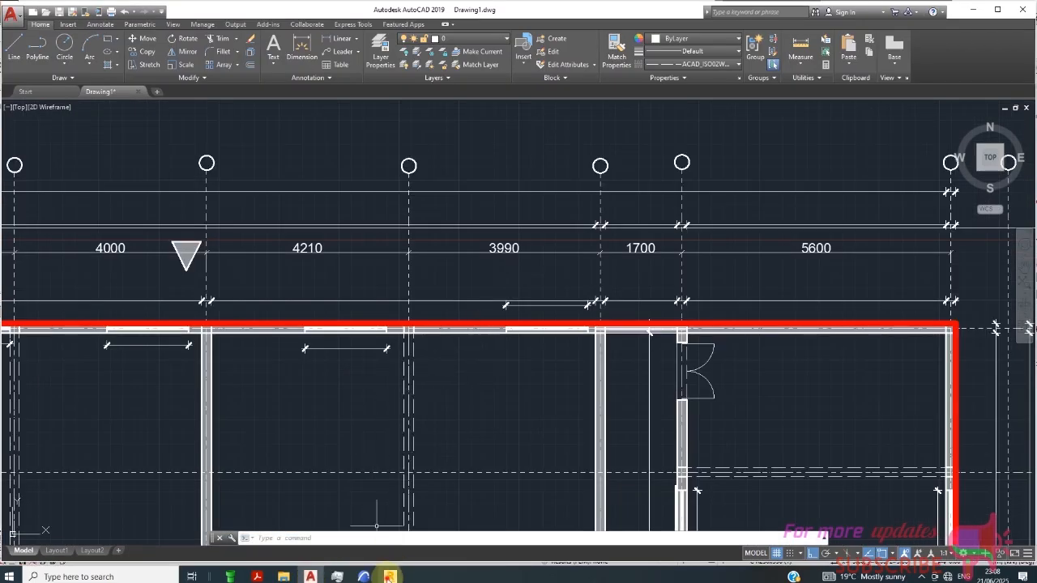
mouse_move(390, 576)
click(394, 539)
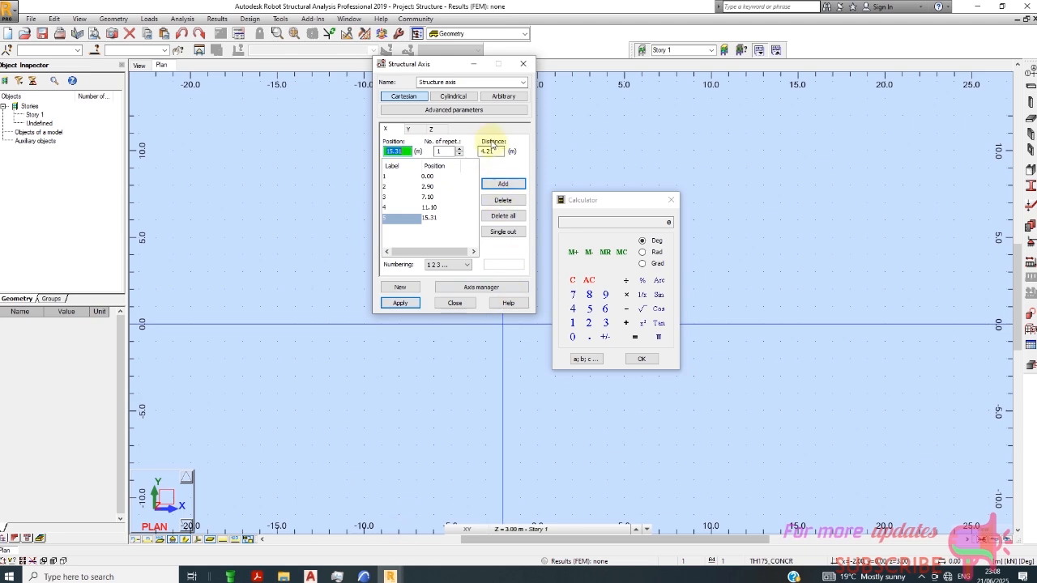
double_click(492, 152)
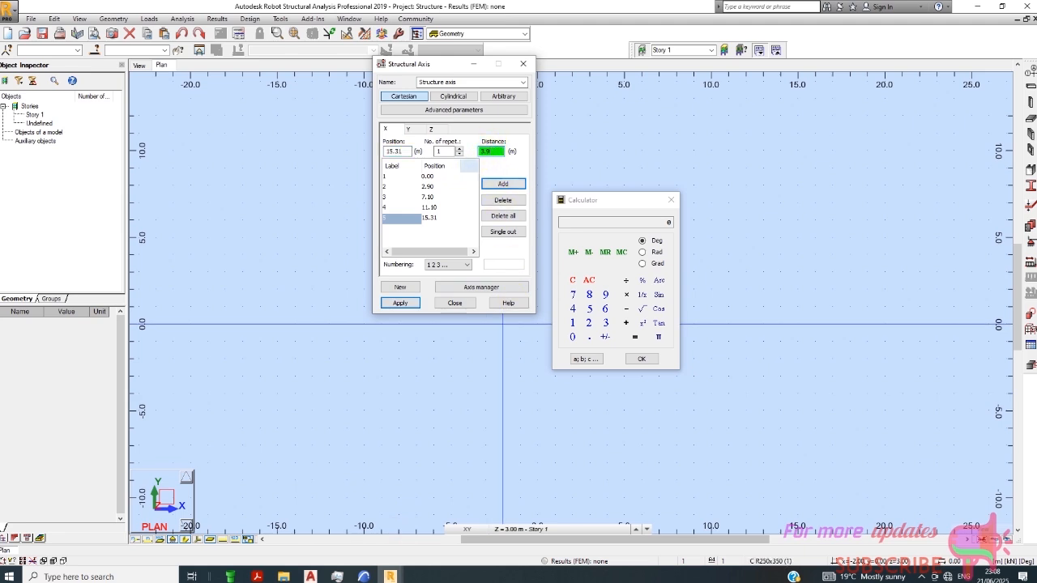
click(503, 184)
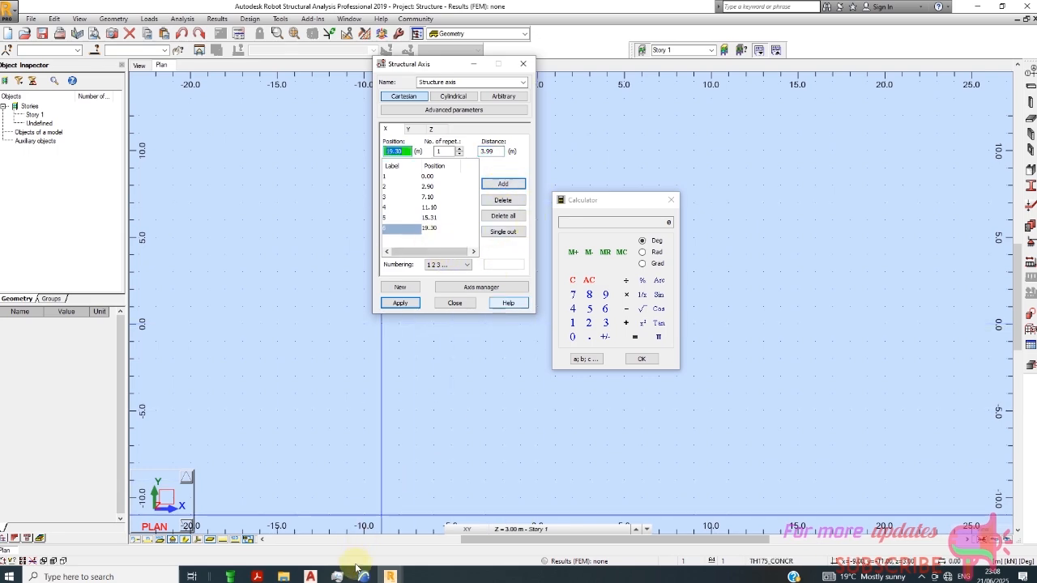
- Check the narrow sixth bay in AutoCAD and add the seventh X axis in Robot at a distance of 1.7 m
click(304, 575)
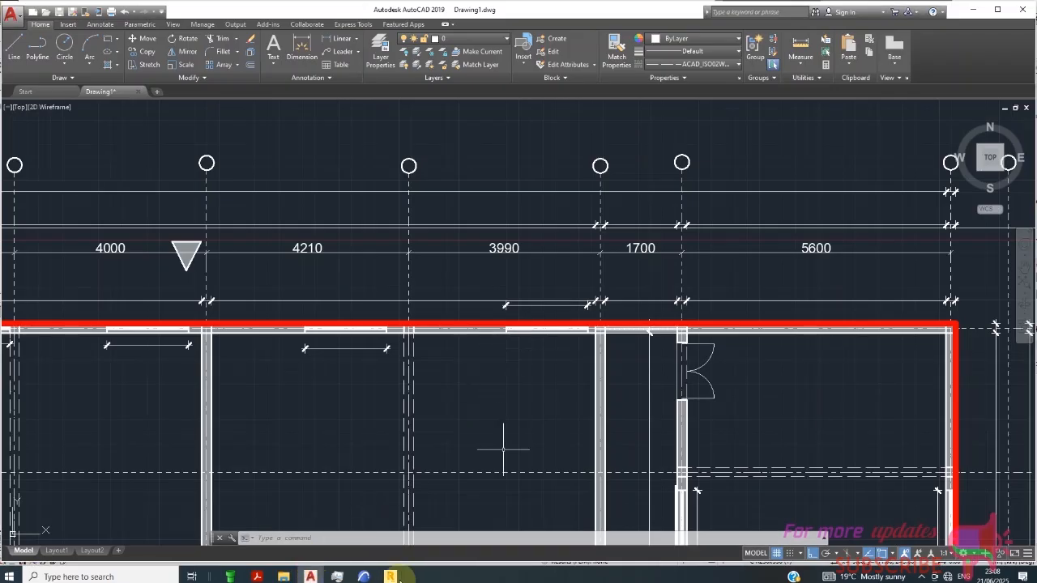
mouse_move(391, 576)
click(393, 530)
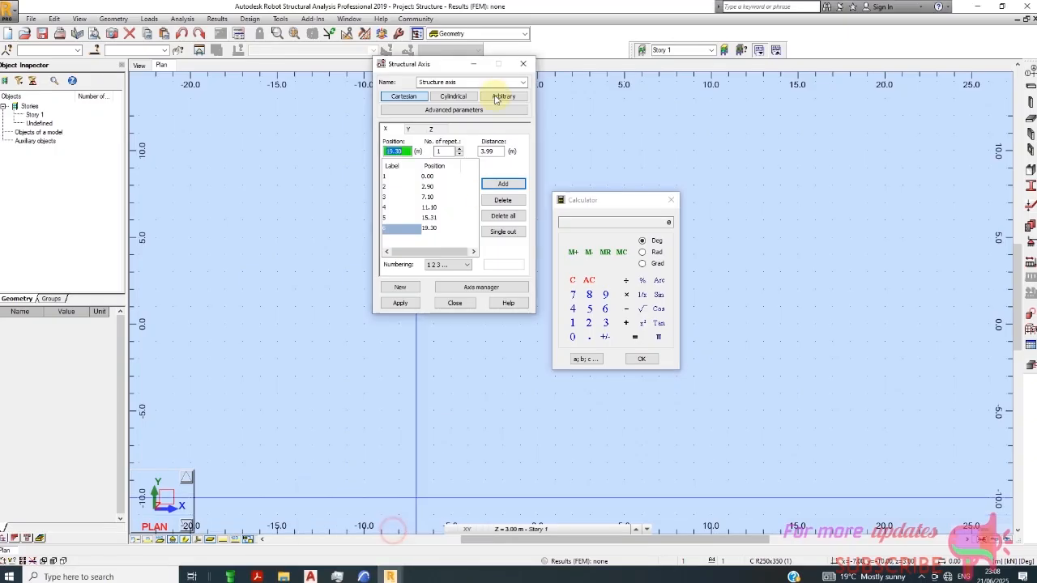
double_click(501, 153)
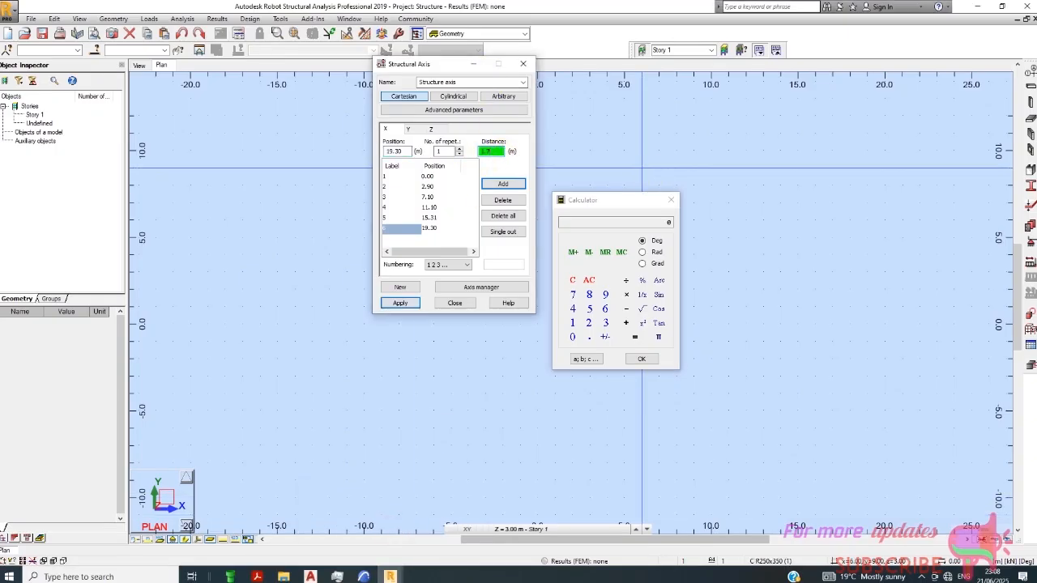
click(503, 184)
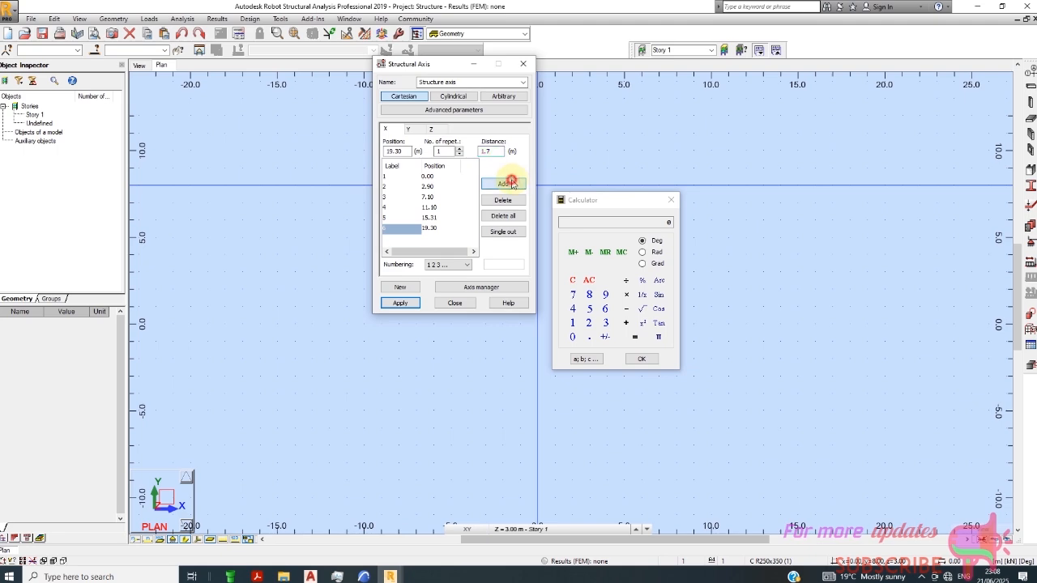
- Check the seventh bay's spacing in AutoCAD and add the eighth X axis in Robot at a distance of 5.6 m
click(311, 576)
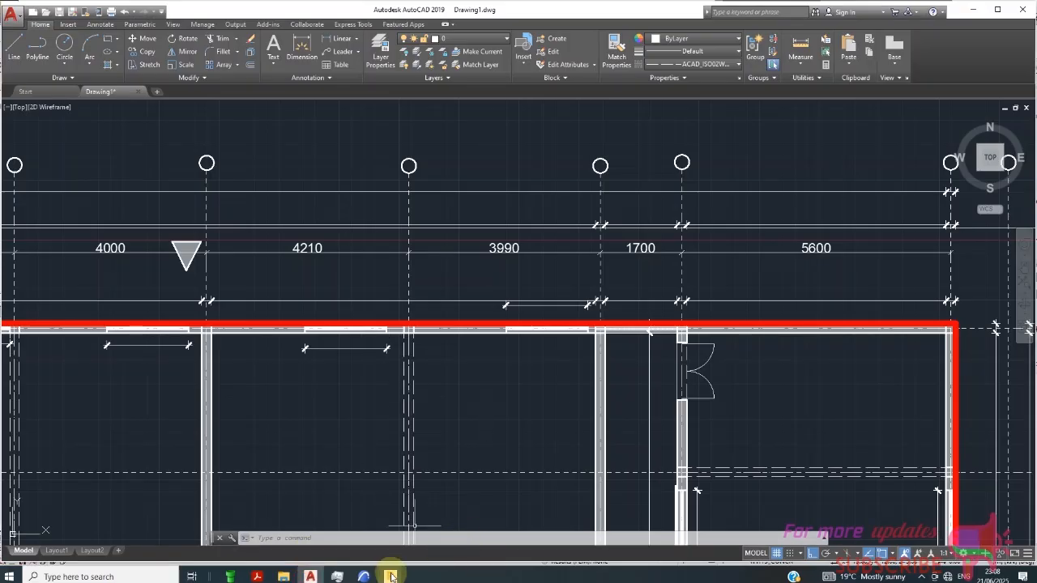
mouse_move(390, 576)
click(391, 531)
double_click(489, 152)
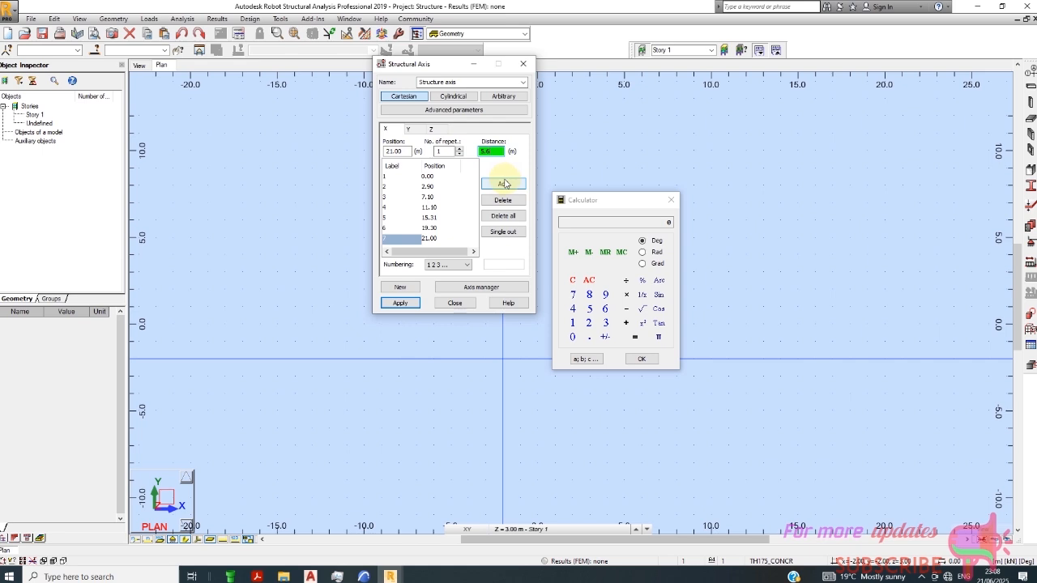
click(504, 184)
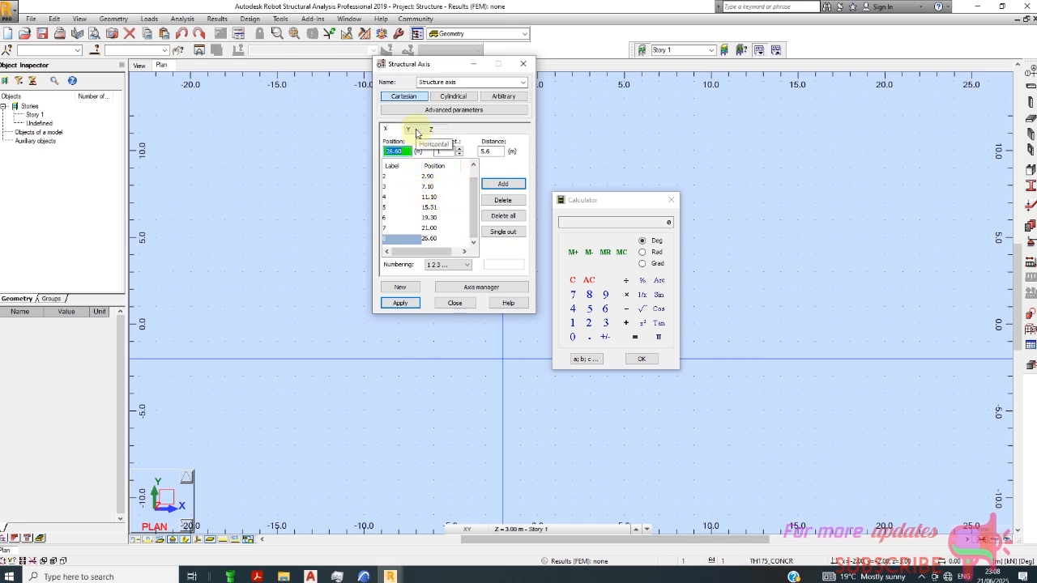
- Switch Robot's axis definition to the Y direction and examine the vertical spacing of the outlined block's lowest bay in AutoCAD
click(416, 130)
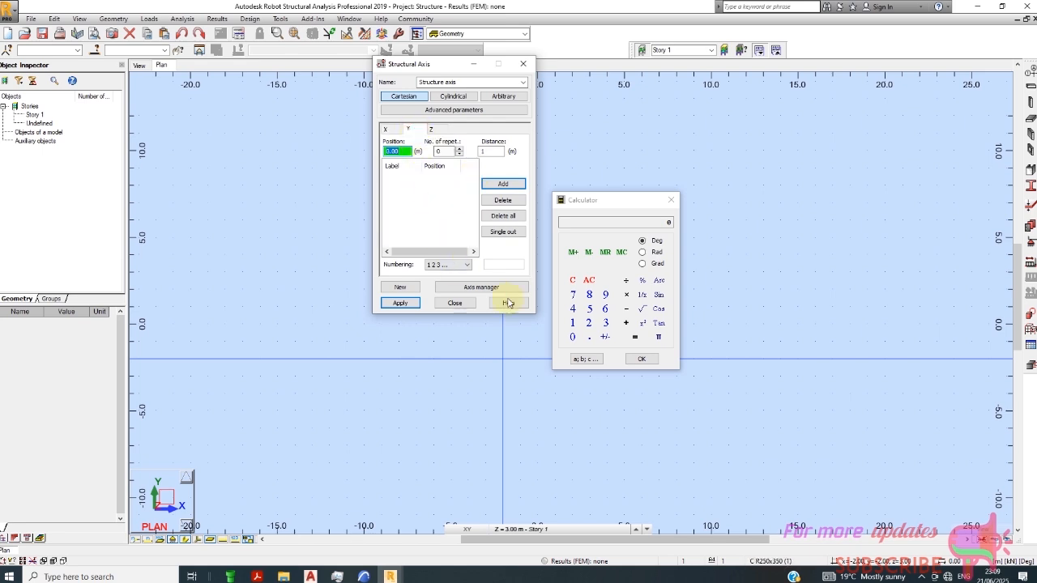
click(309, 576)
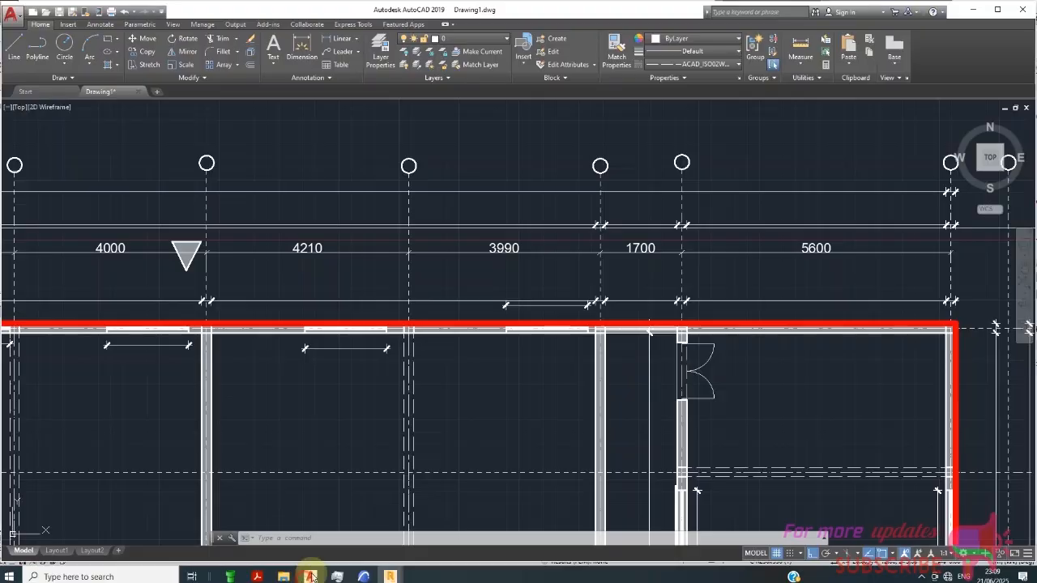
scroll(388, 123, down, 5)
scroll(523, 312, up, 6)
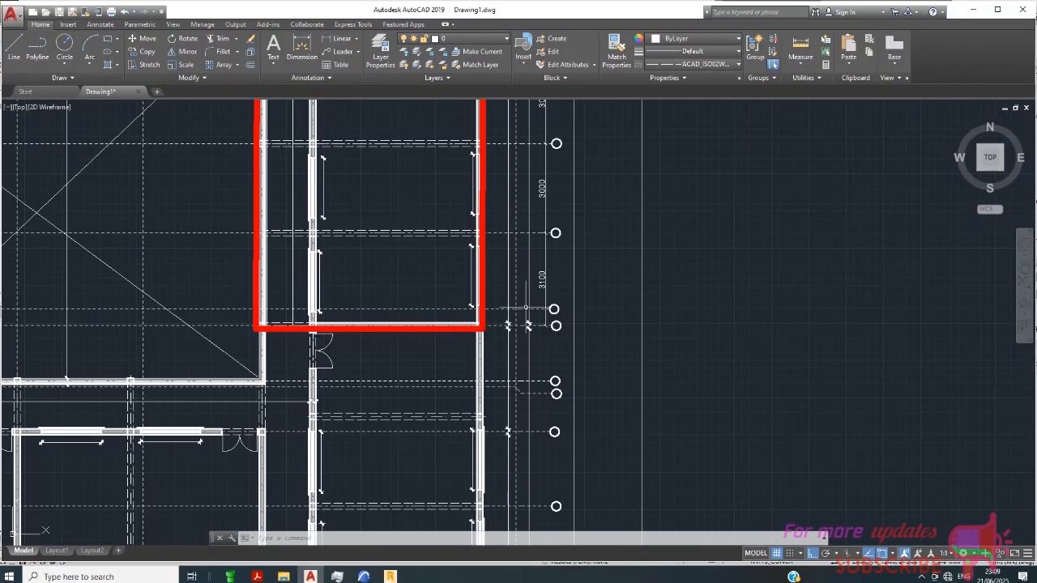
scroll(522, 311, up, 4)
scroll(705, 340, down, 4)
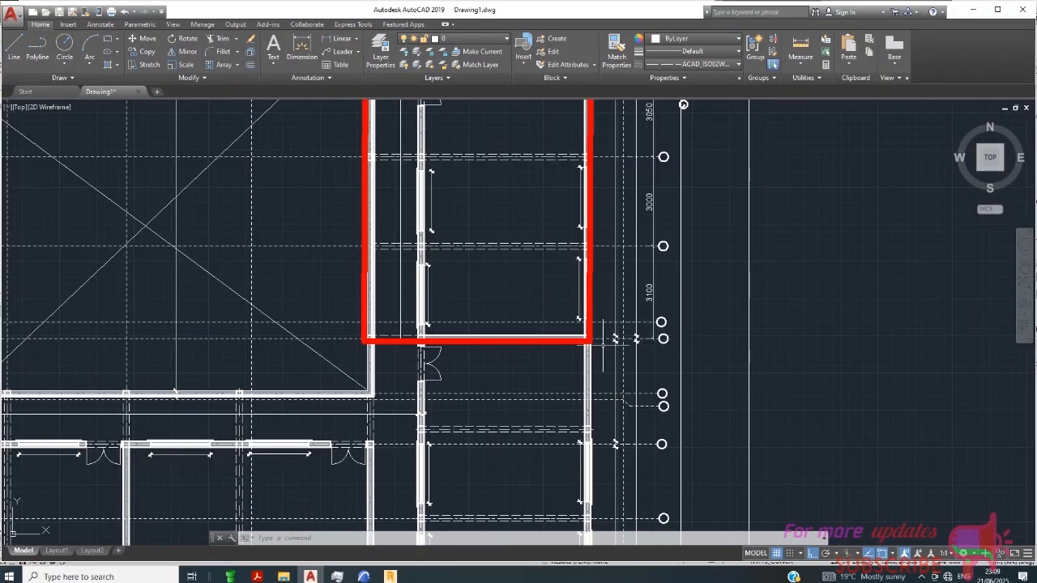
scroll(620, 341, up, 2)
scroll(695, 347, down, 2)
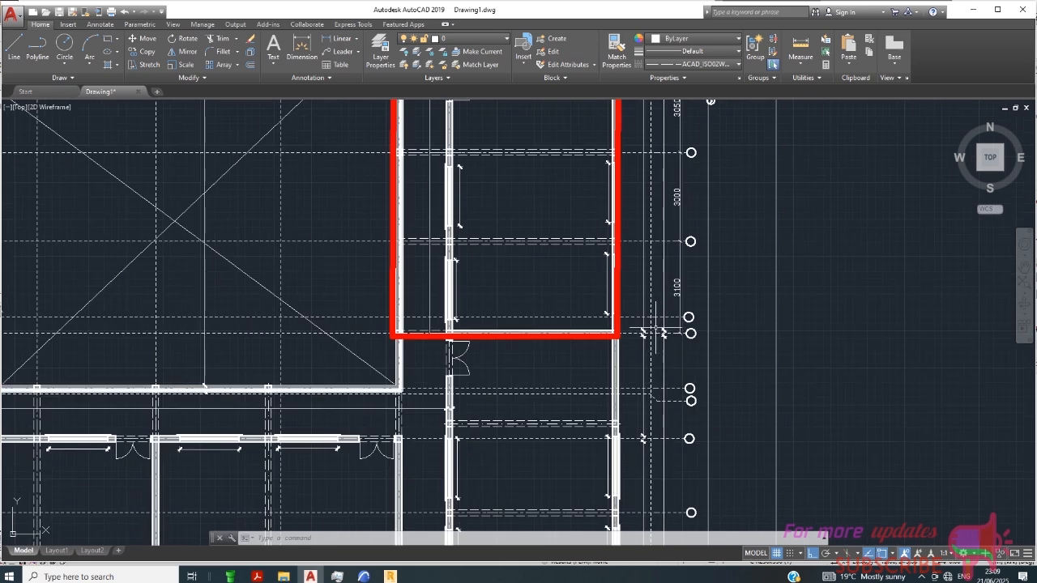
scroll(666, 324, up, 5)
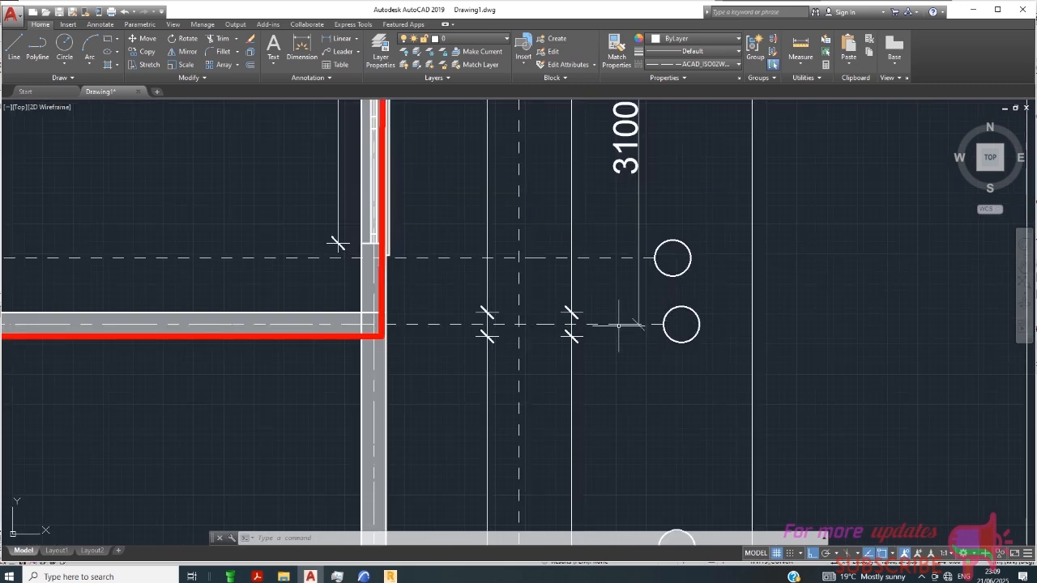
scroll(618, 325, down, 2)
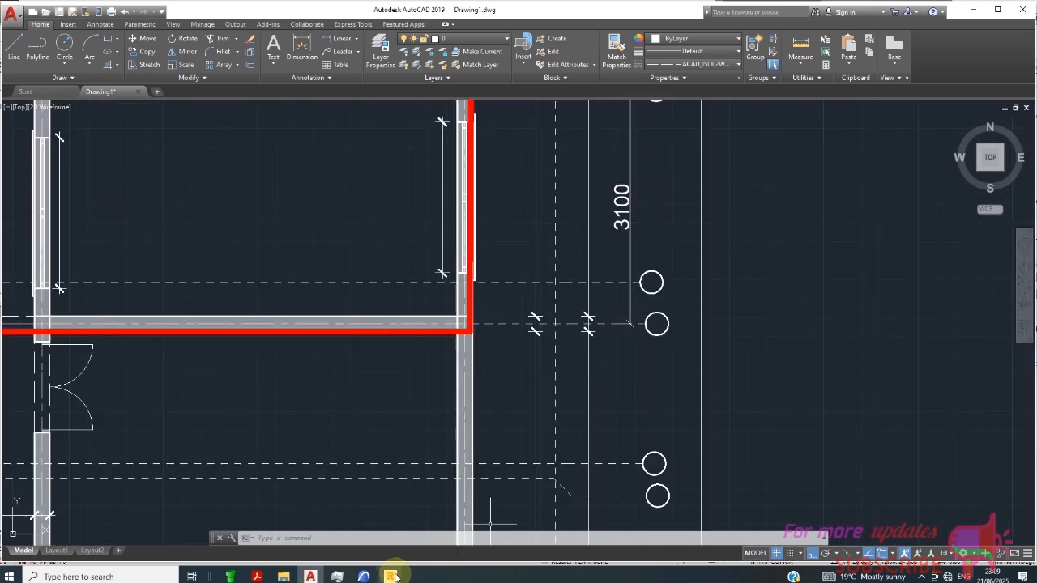
- In Robot, add the first Y axis at 0 m with one repetition, and the second Y axis at a distance of 3.1 m
mouse_move(389, 576)
click(434, 494)
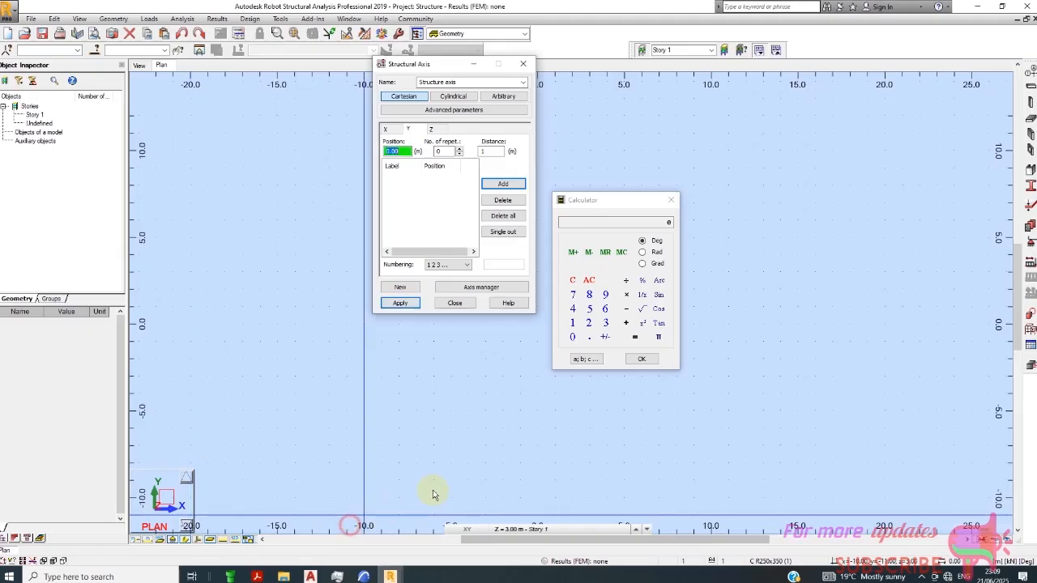
click(442, 151)
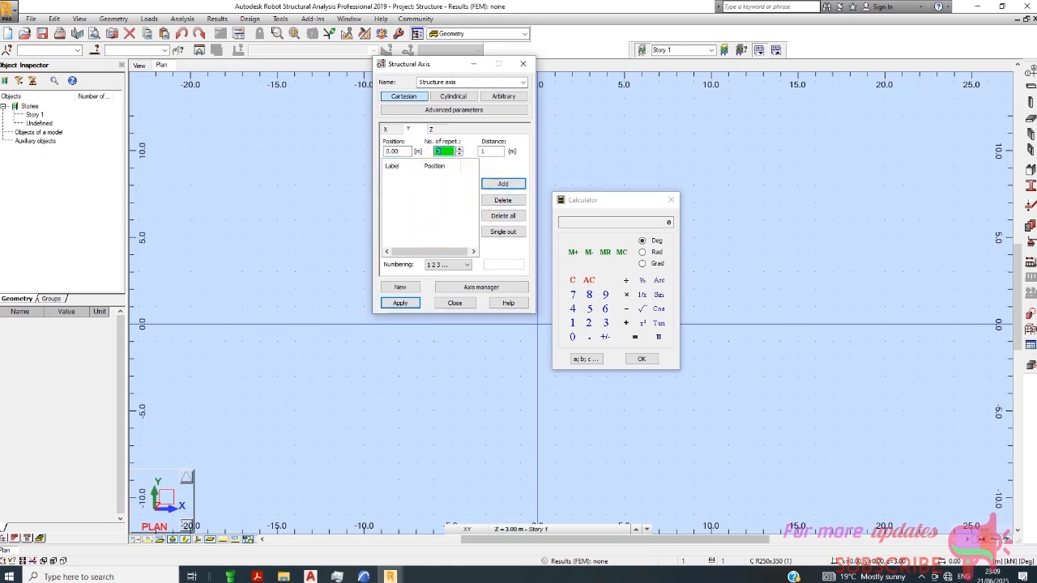
click(491, 153)
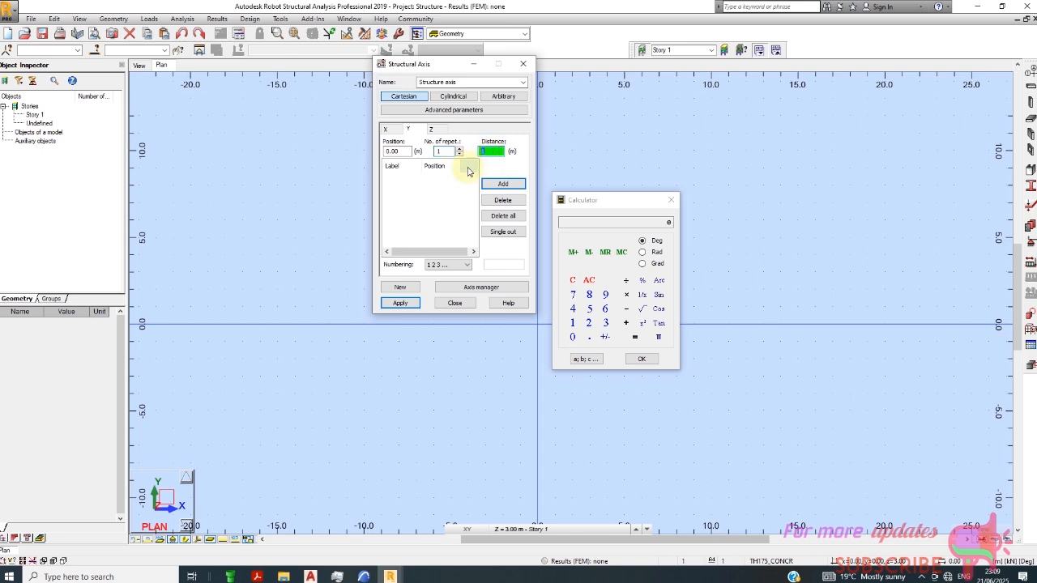
click(504, 184)
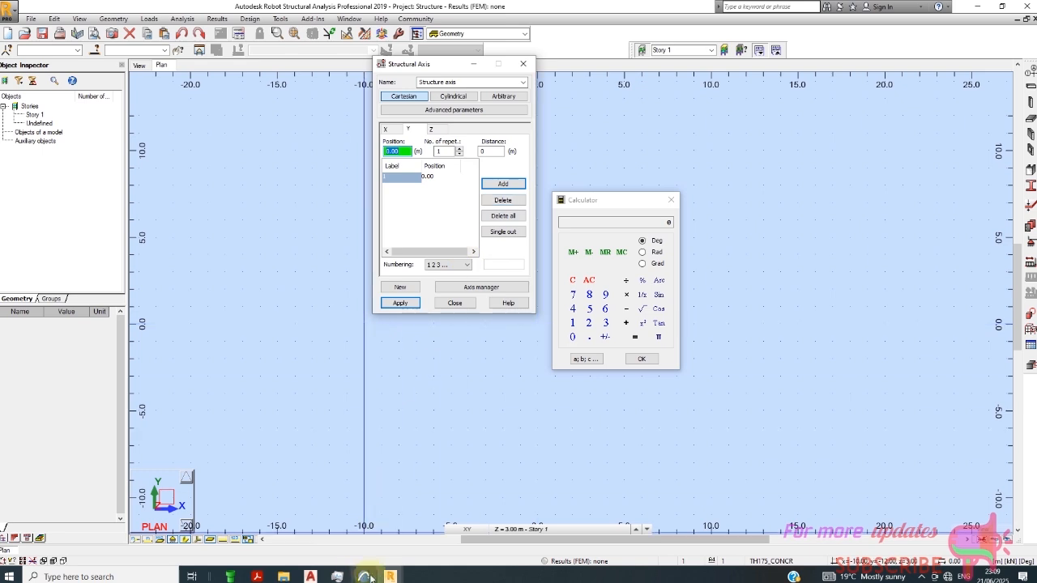
double_click(488, 152)
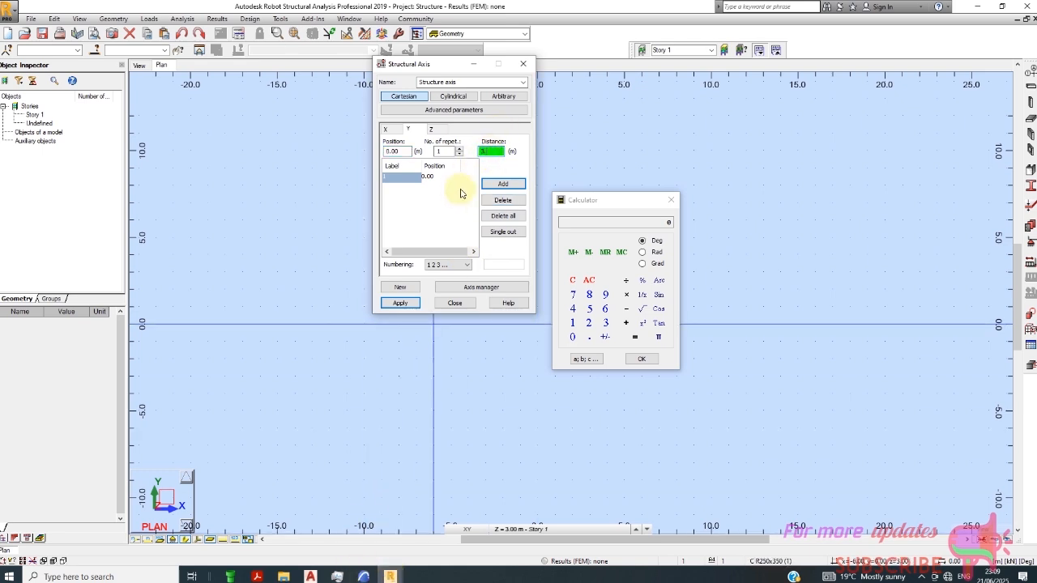
click(498, 184)
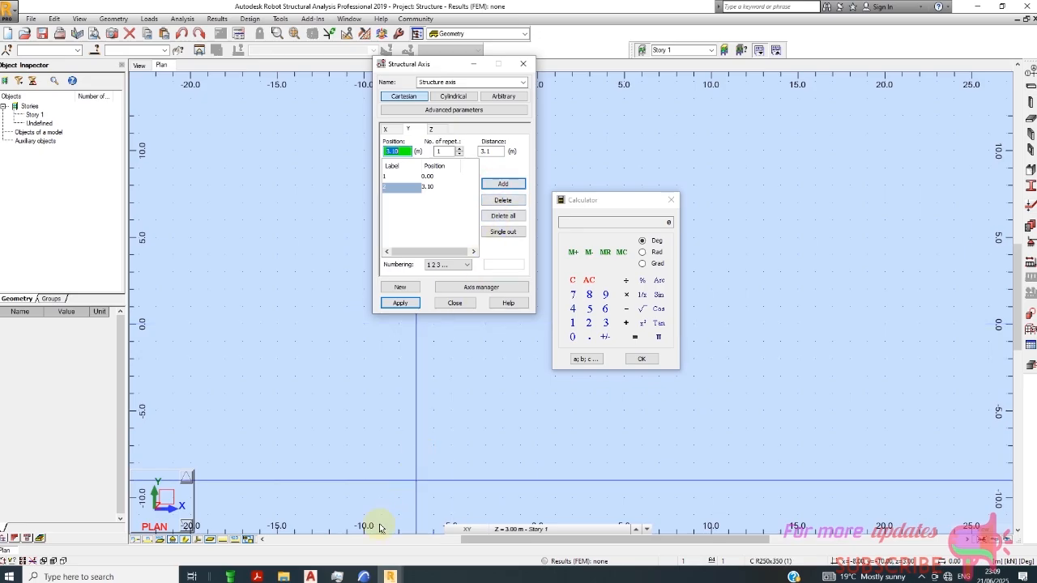
- Look up the second vertical bay's spacing in AutoCAD and add the third Y axis in Robot at a distance of 3 m
click(312, 576)
scroll(542, 379, down, 4)
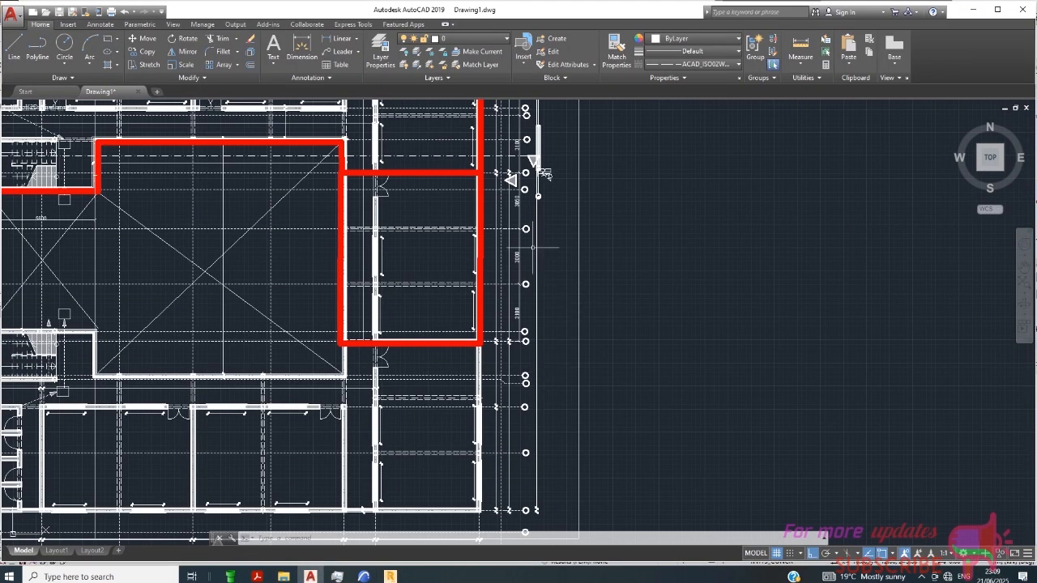
scroll(555, 178, up, 2)
scroll(551, 194, down, 2)
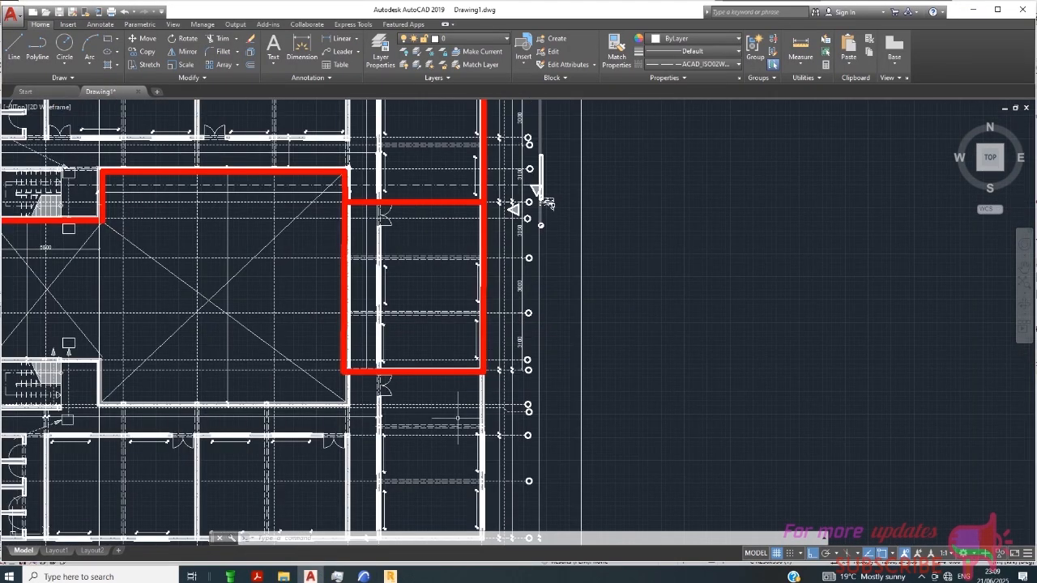
click(392, 577)
click(412, 536)
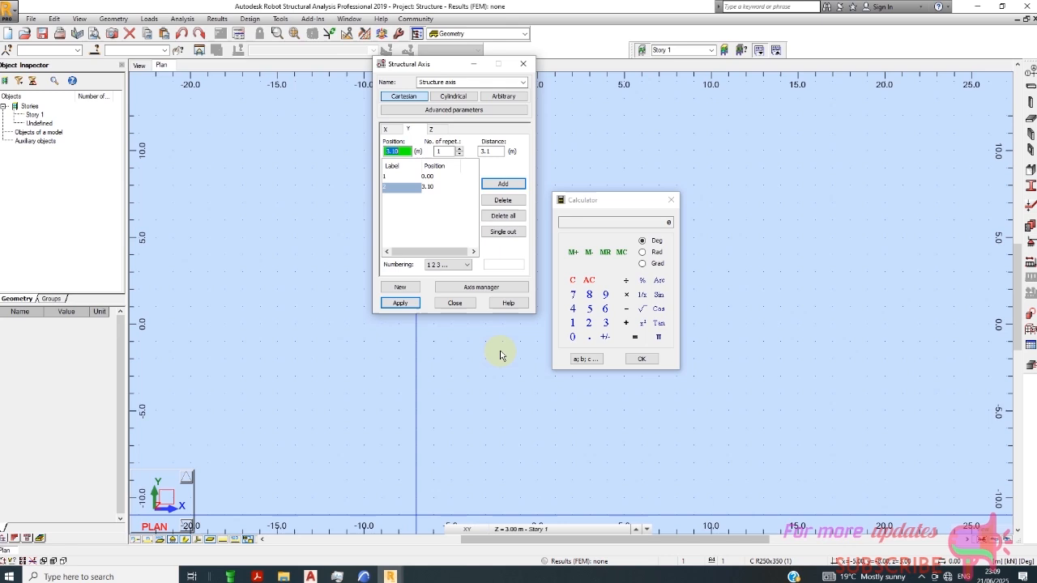
double_click(493, 153)
text(3)
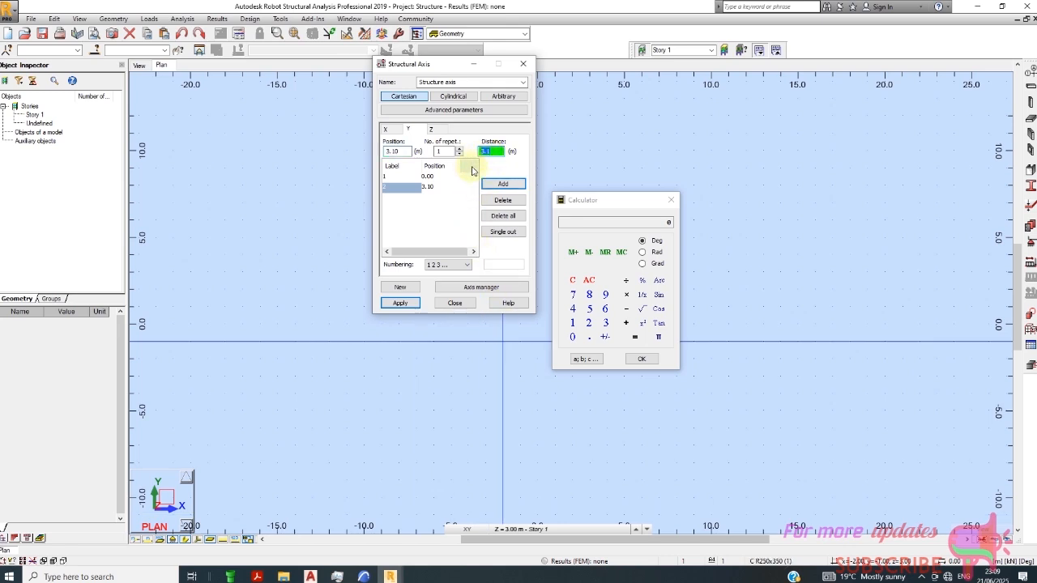
click(503, 185)
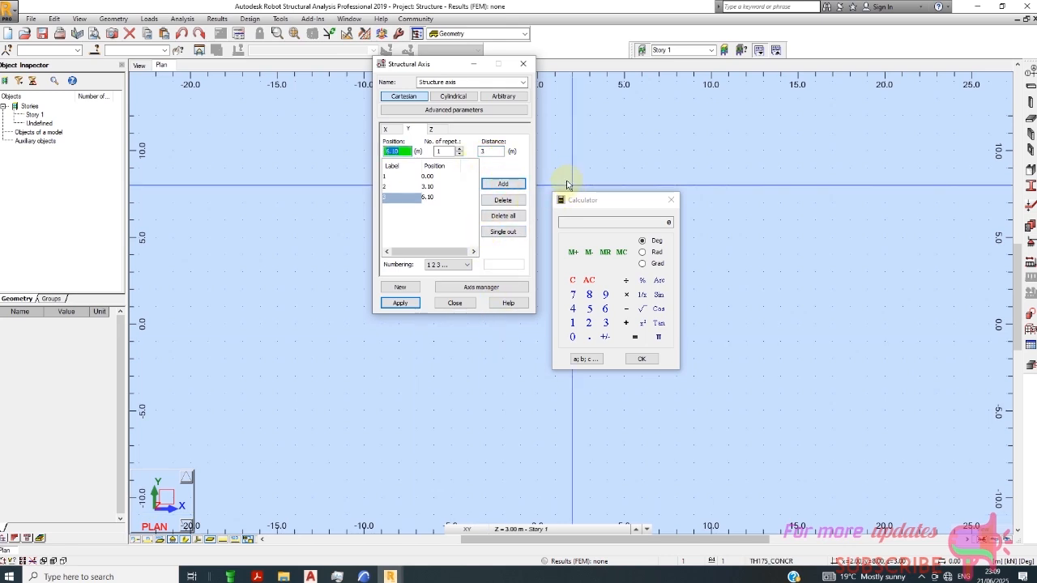
- Read the third vertical bay's dimension in AutoCAD and add the fourth Y axis in Robot at a distance of 3.05 m
click(310, 577)
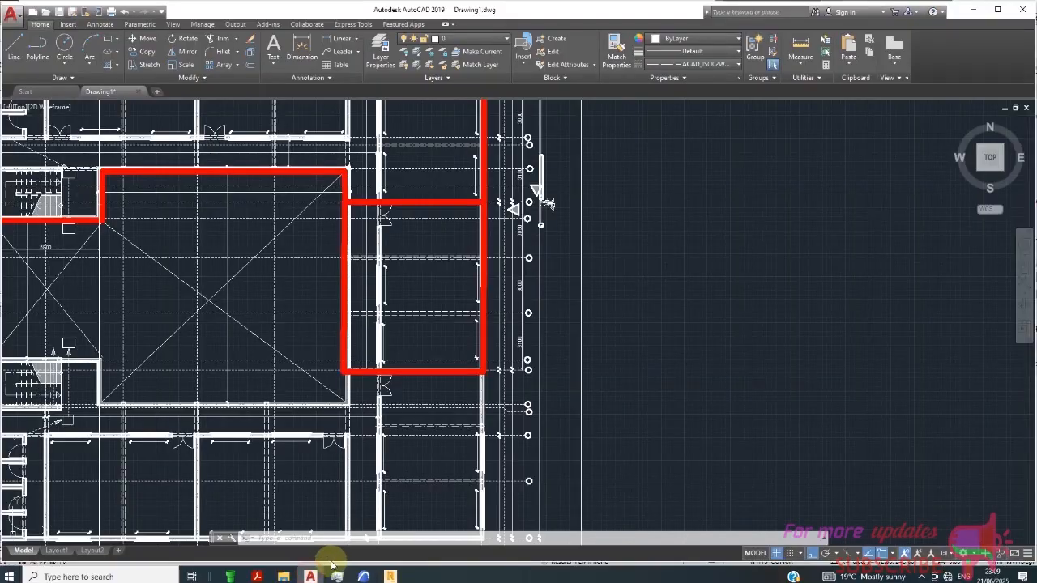
scroll(534, 333, down, 5)
scroll(500, 379, up, 5)
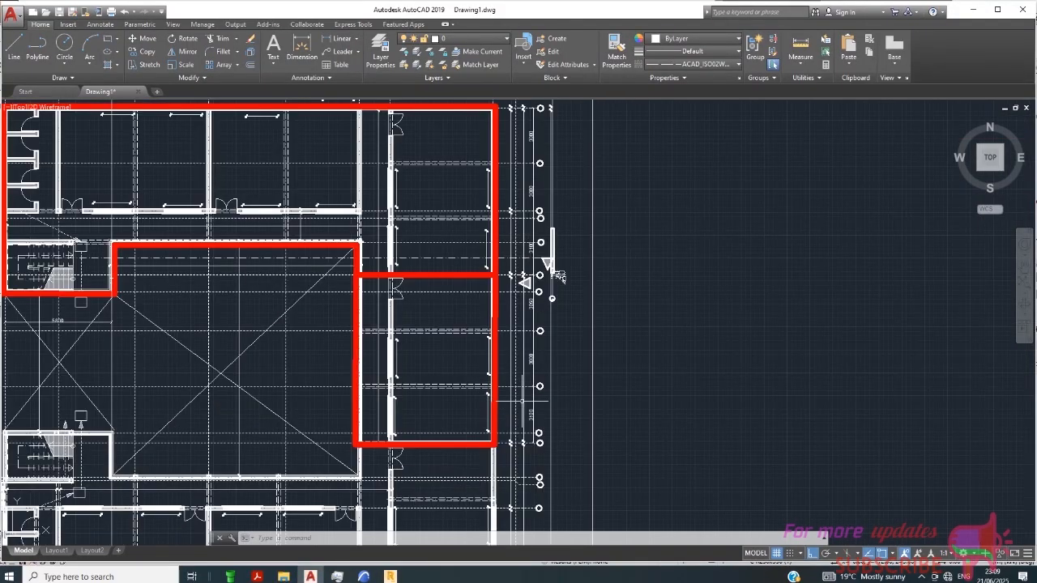
scroll(528, 404, up, 2)
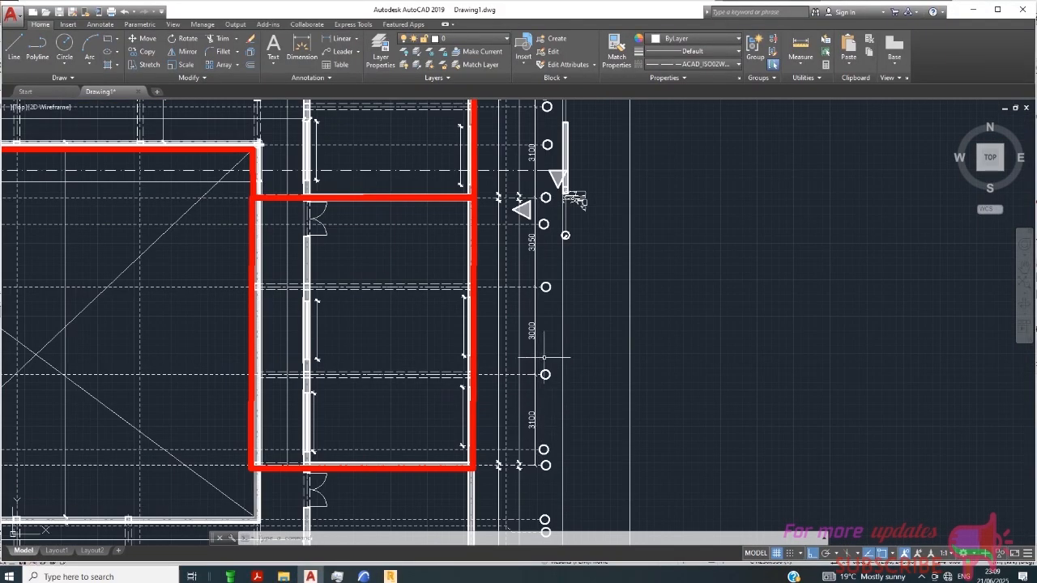
scroll(524, 287, up, 2)
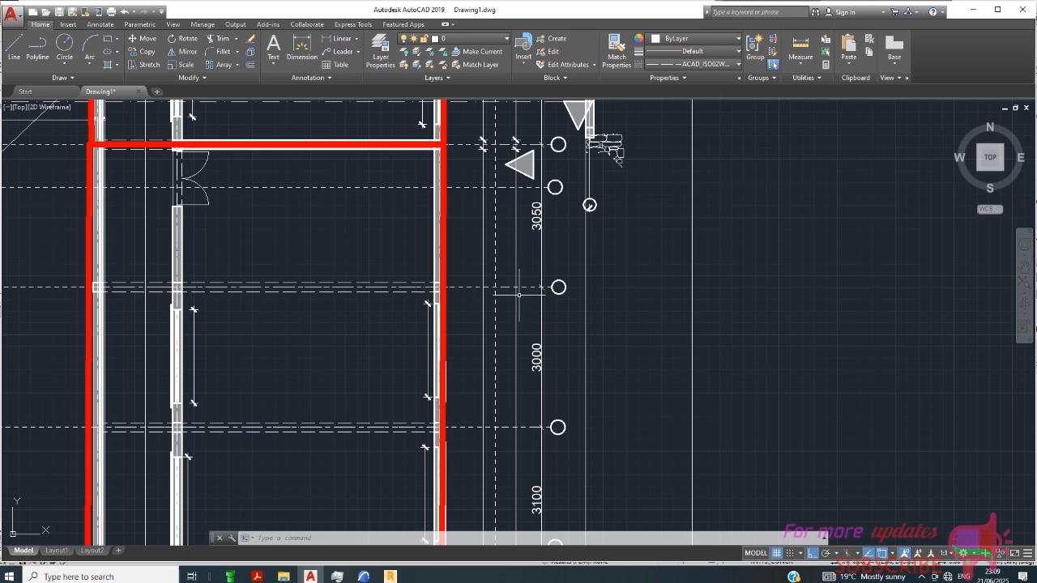
mouse_move(389, 572)
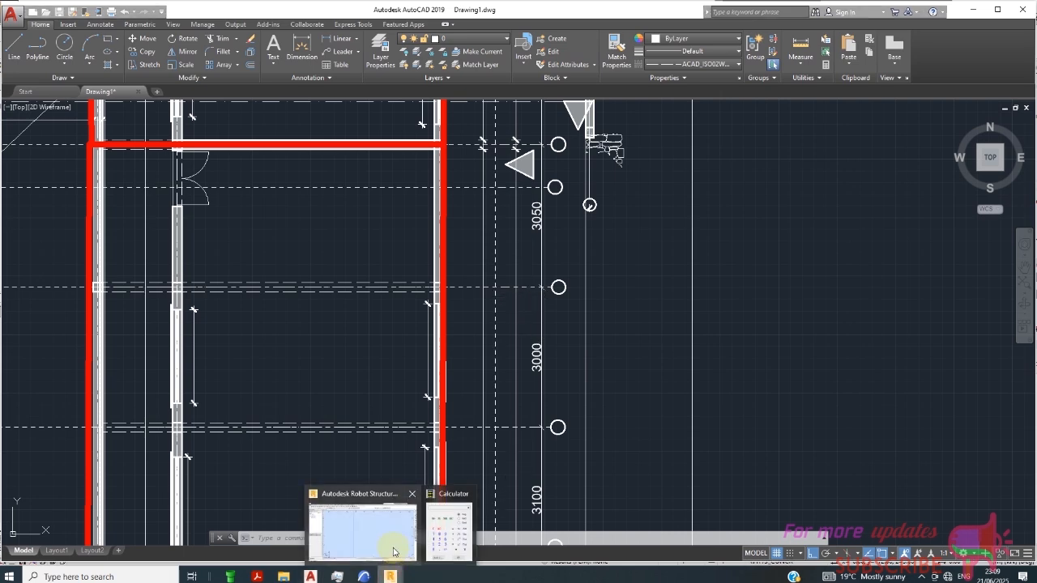
click(365, 526)
click(491, 151)
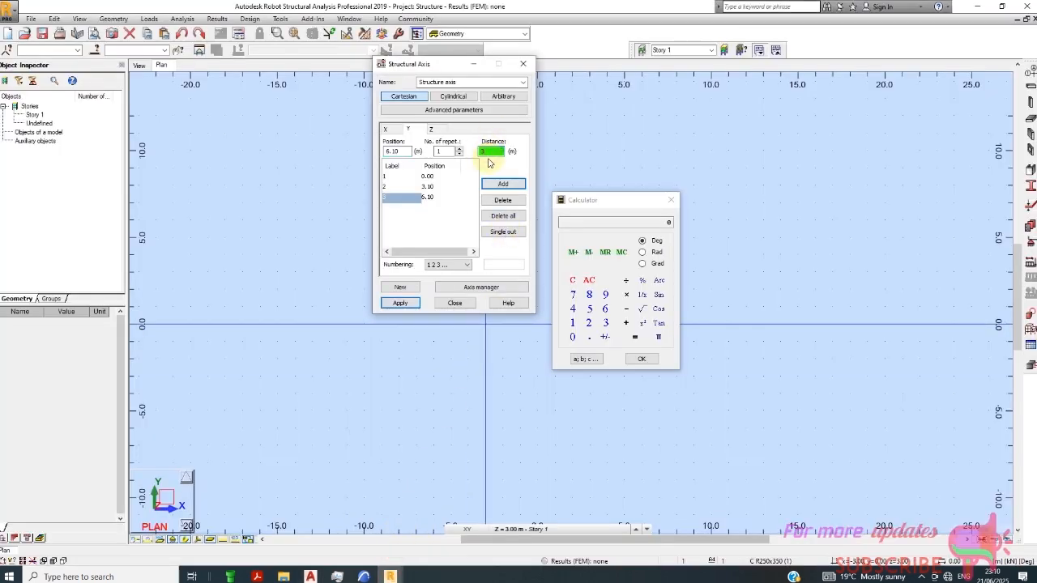
text(3.05)
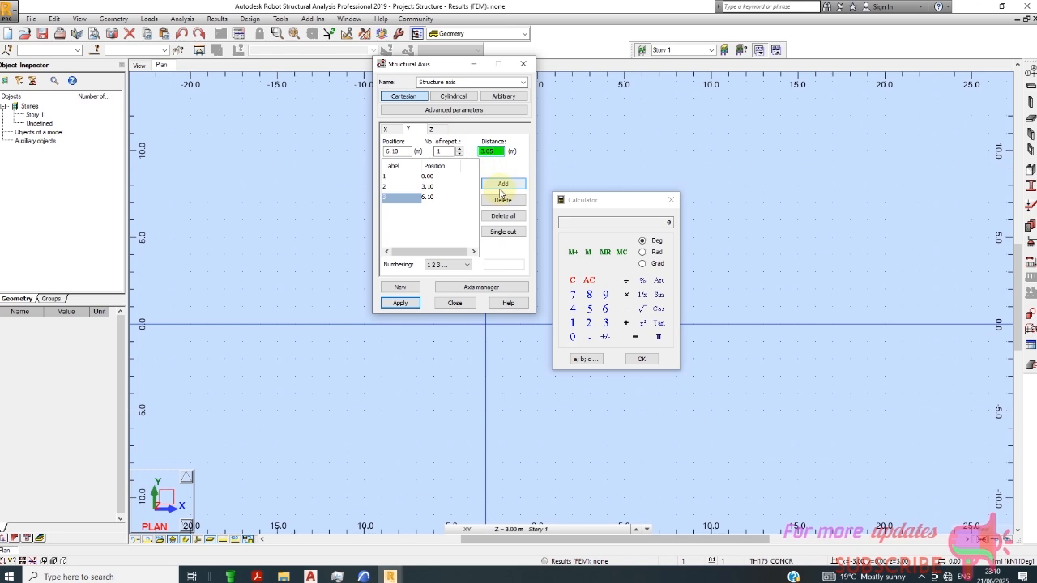
click(503, 188)
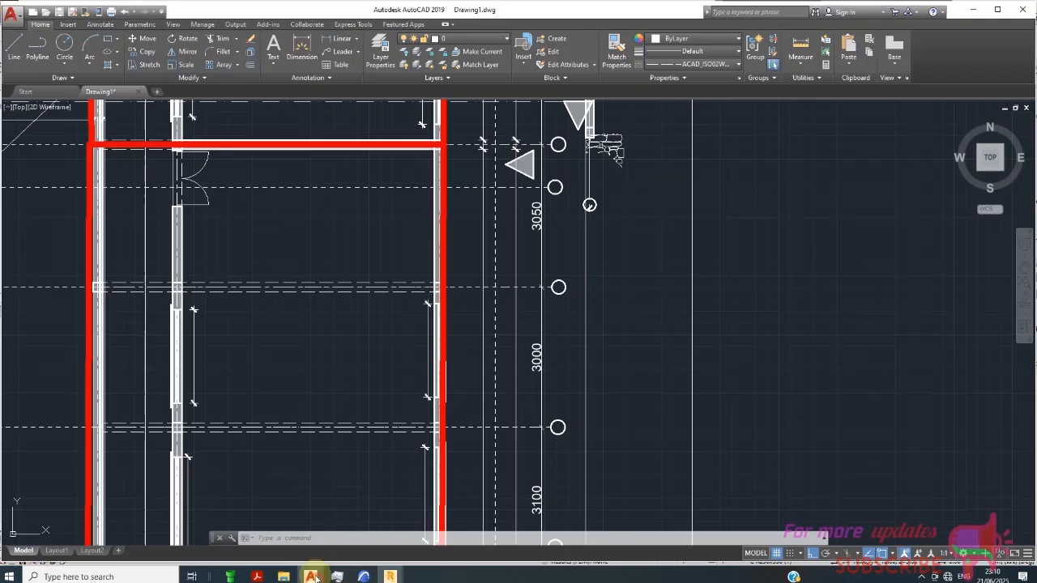
- Check the fourth vertical bay's spacing in AutoCAD and add the fifth Y axis in Robot at a distance of 3.1 m
click(310, 576)
scroll(555, 377, down, 2)
scroll(554, 149, up, 2)
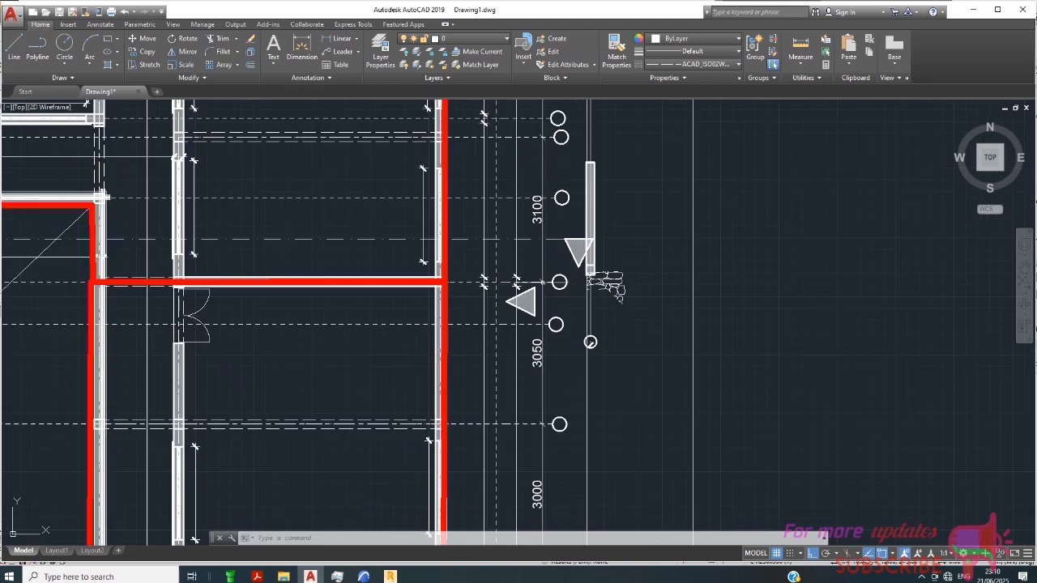
scroll(537, 341, down, 2)
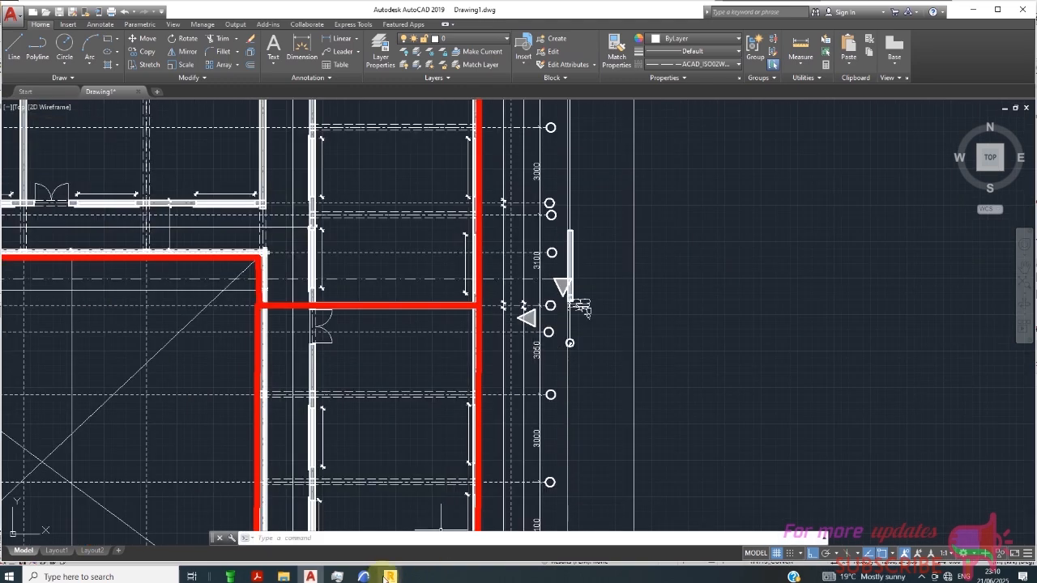
mouse_move(390, 576)
click(359, 527)
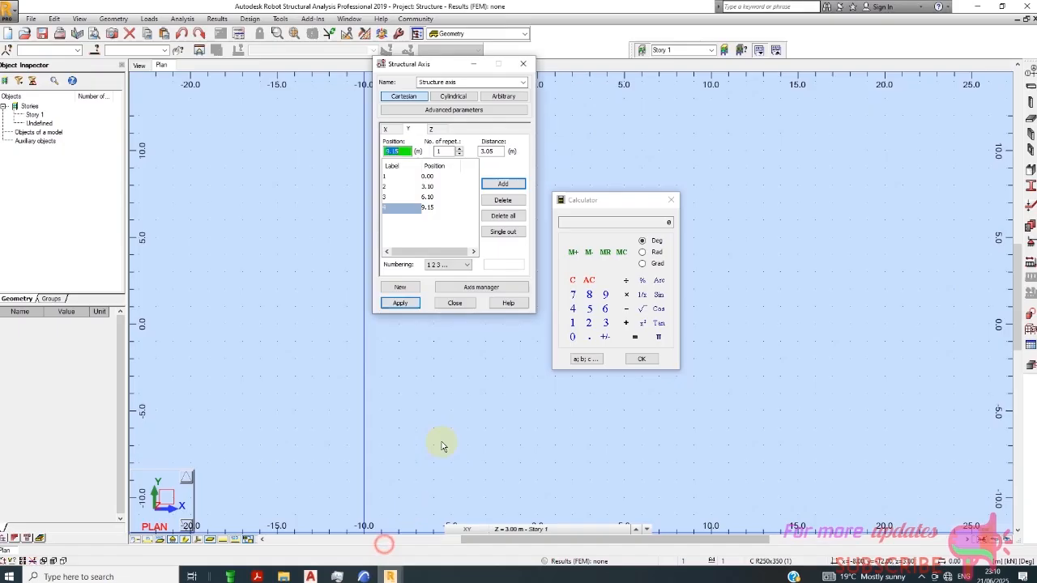
double_click(492, 151)
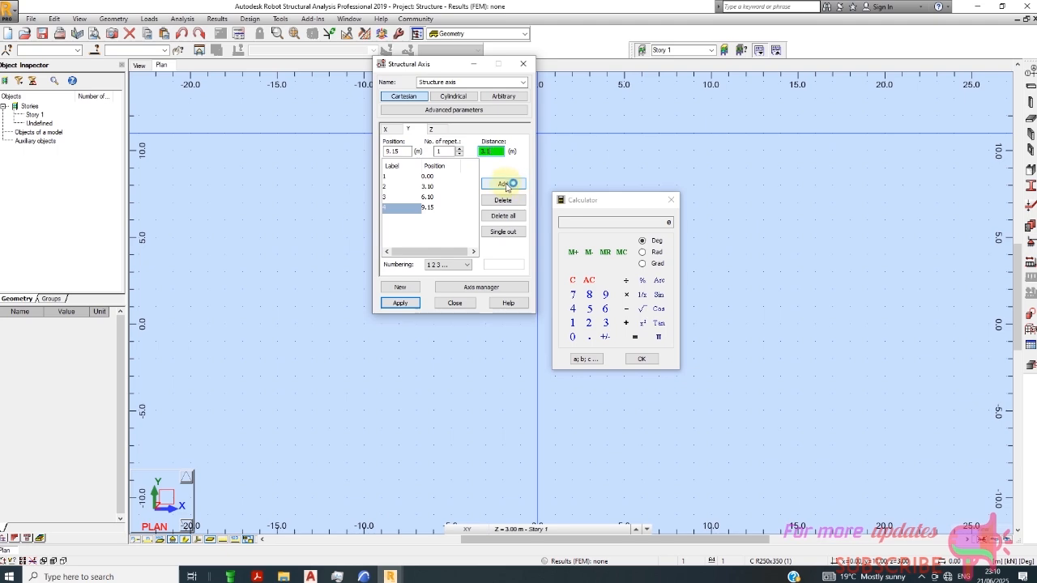
click(504, 184)
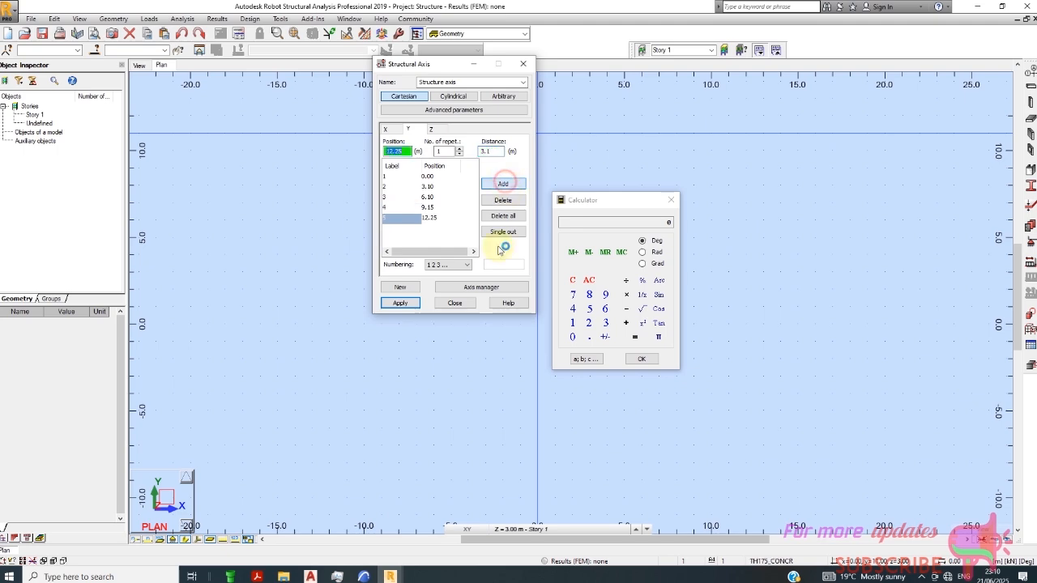
- Check the remaining vertical bay spacings in AutoCAD and add the sixth and seventh Y axes in Robot, each at a distance of 3 m
click(310, 576)
scroll(560, 340, down, 2)
scroll(565, 344, up, 2)
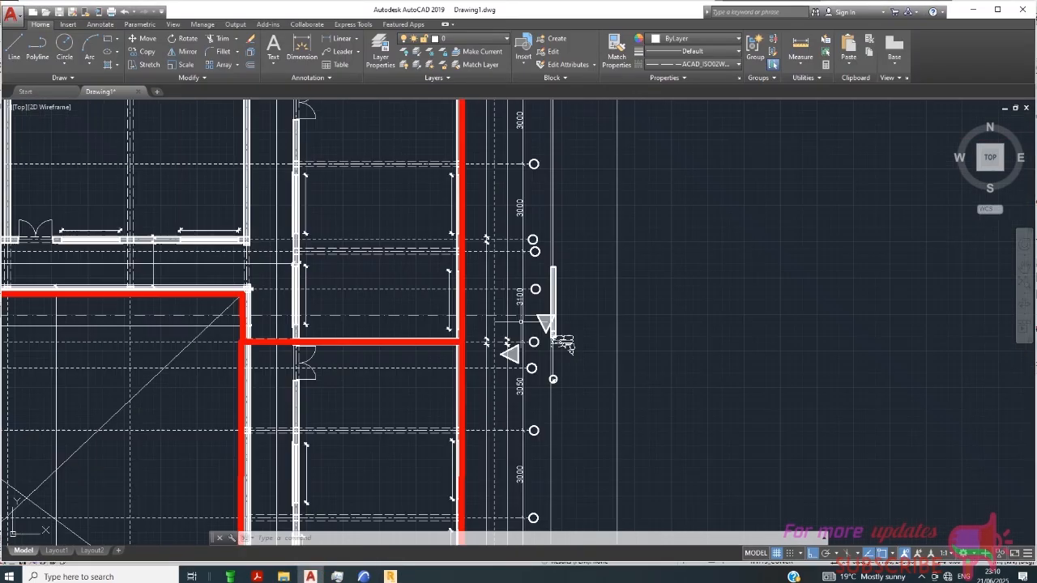
scroll(523, 170, up, 3)
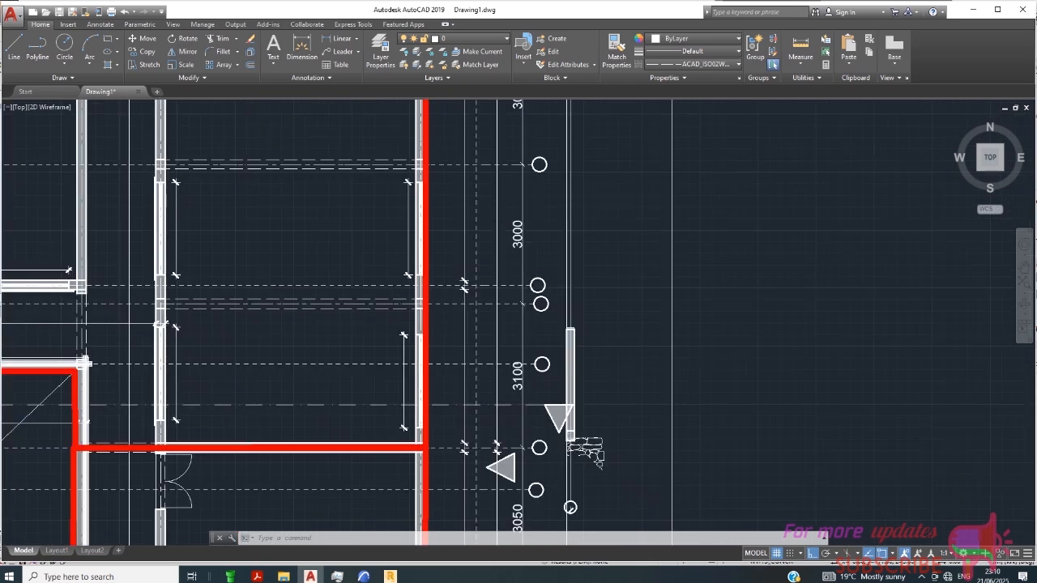
scroll(526, 277, down, 2)
mouse_move(389, 576)
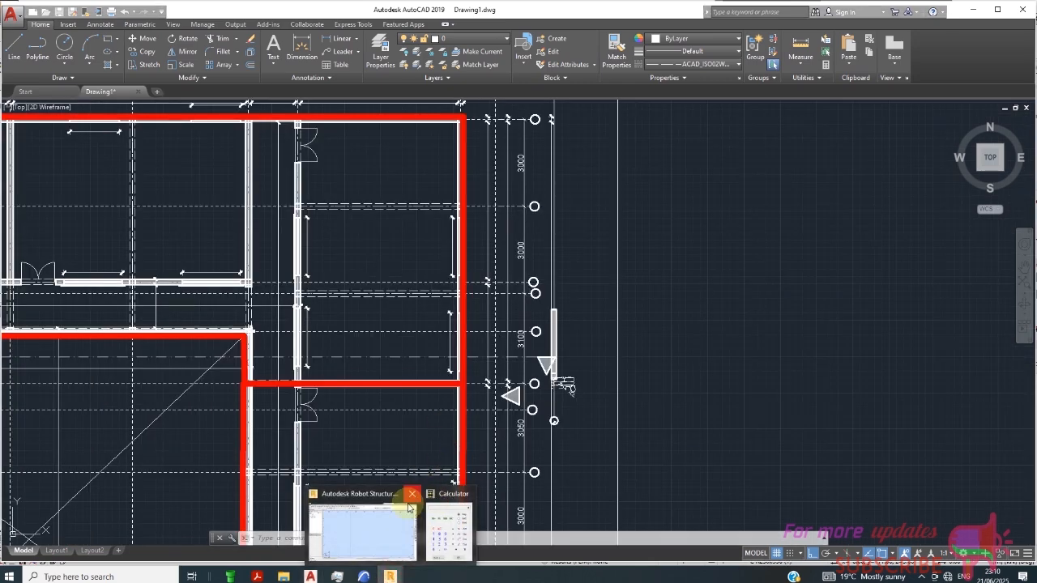
click(410, 508)
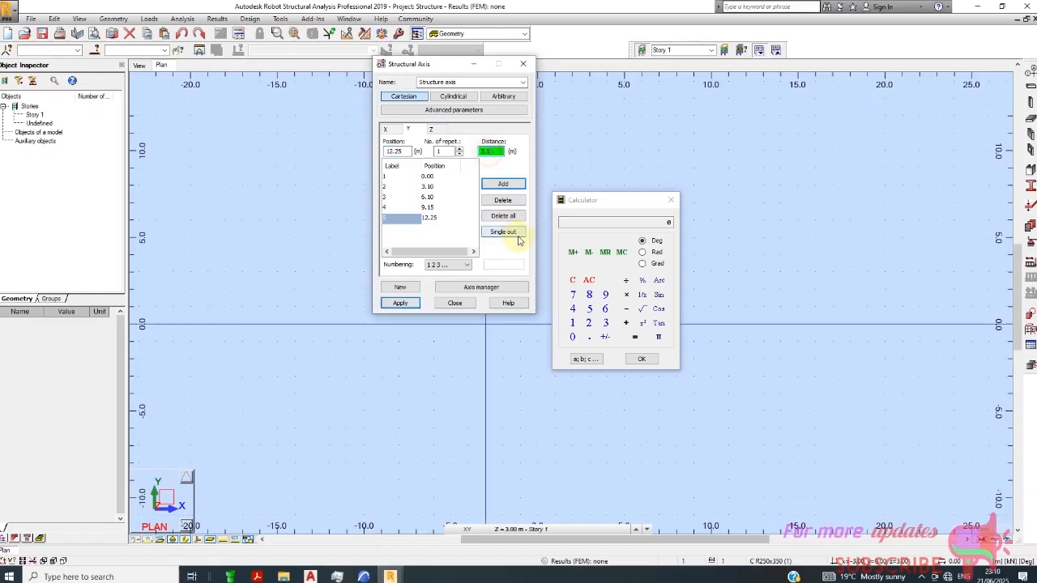
click(502, 186)
click(502, 187)
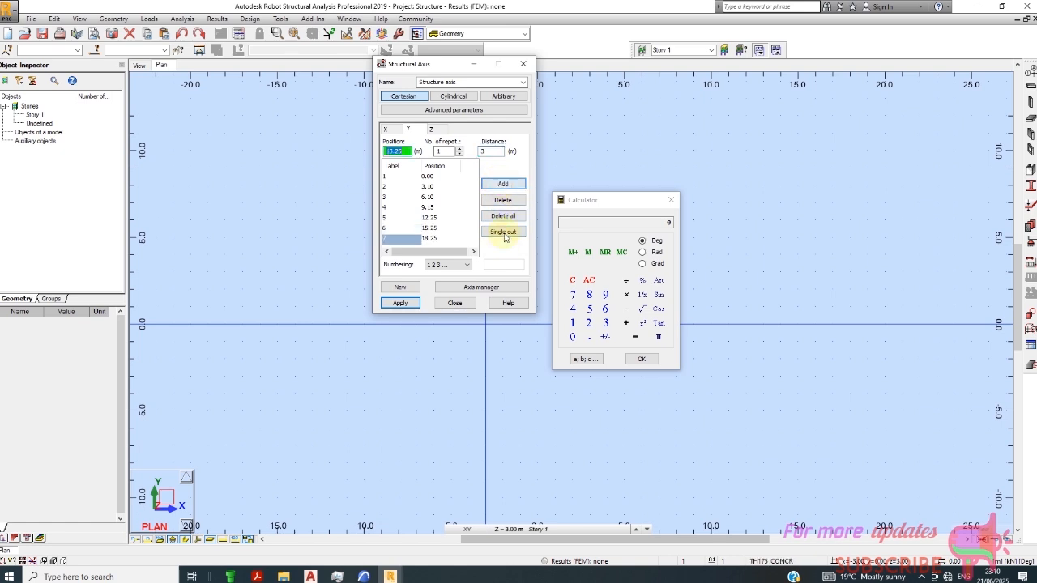
- Apply the structural axes to the plan, then close the axis definition and the calculator
click(400, 304)
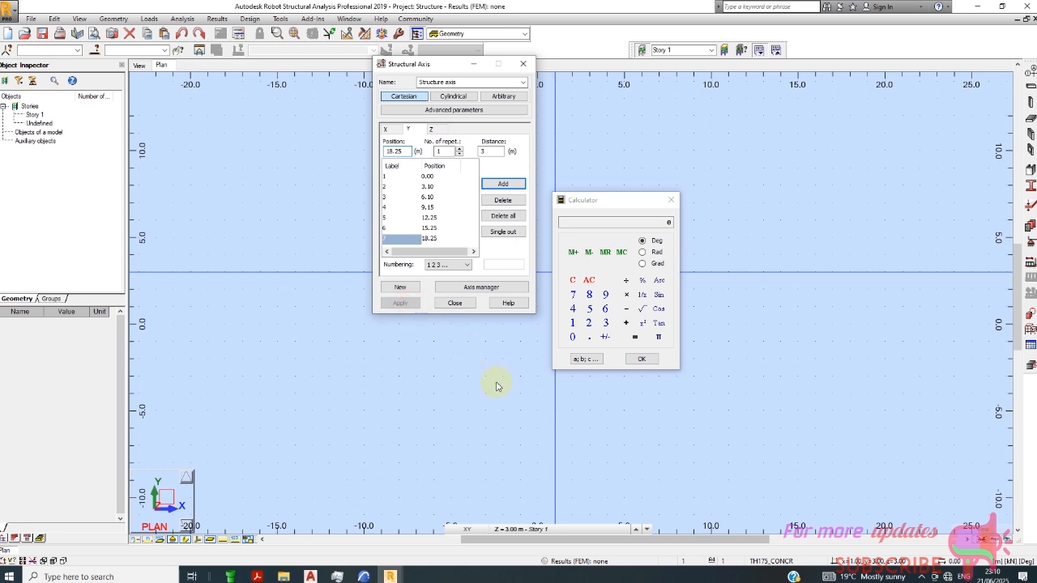
click(454, 303)
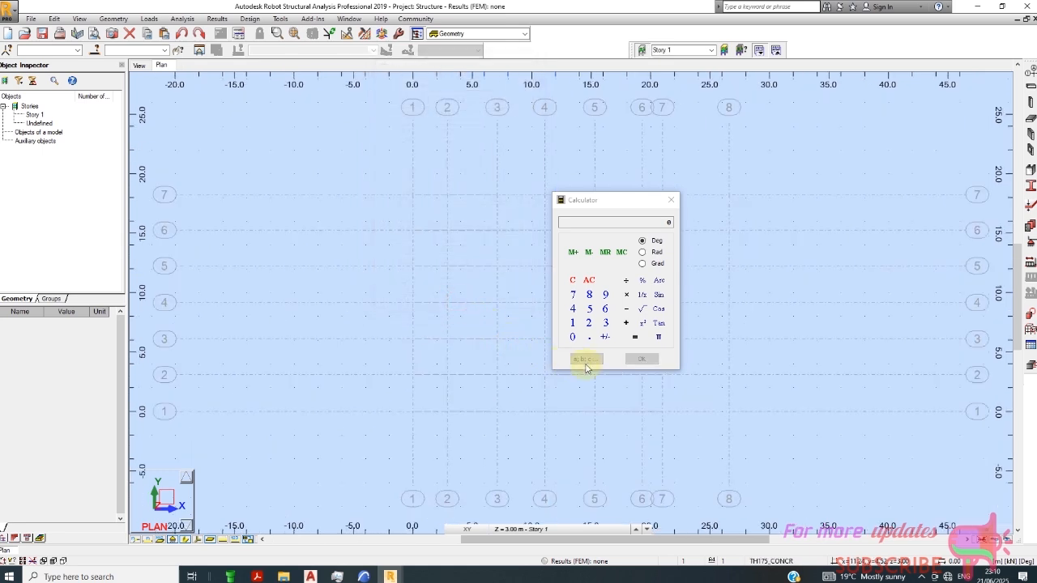
click(671, 201)
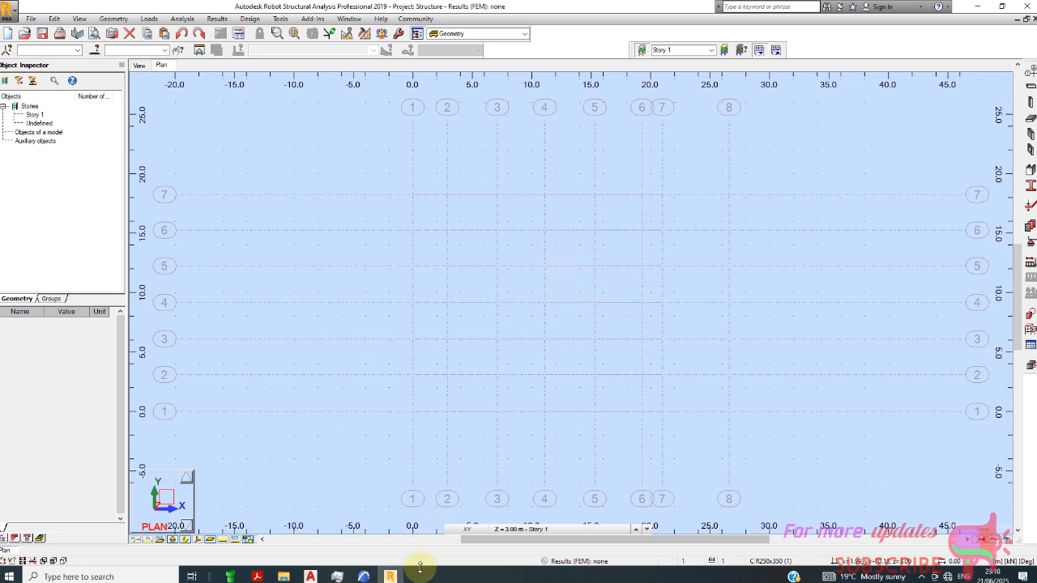
scroll(555, 265, up, 2)
scroll(335, 313, down, 3)
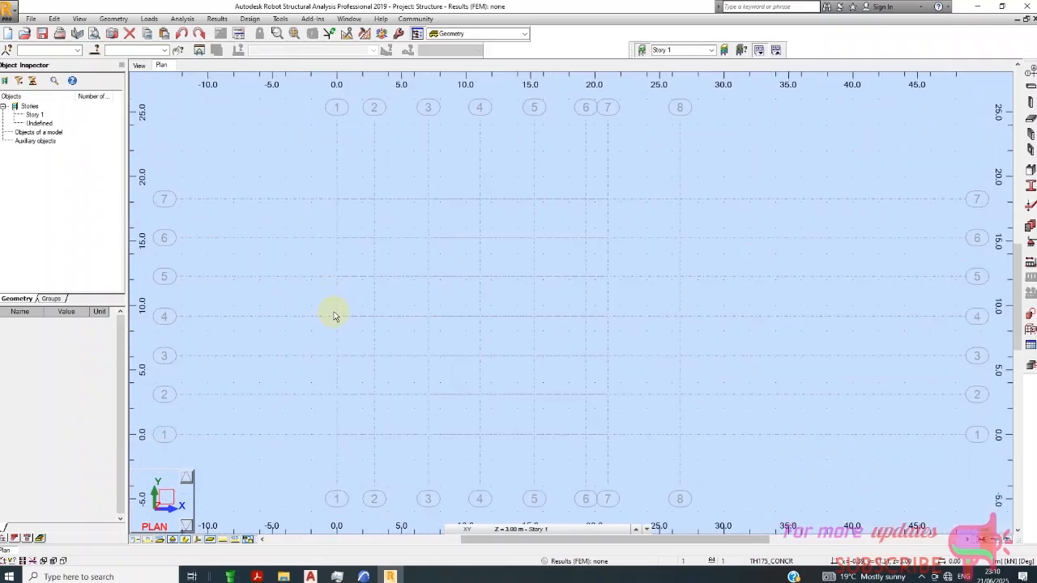
- Examine the red-outlined part of the ground floor plan in AutoCAD, covering the upper-left rooms, the corridor and the staircase bay
click(315, 569)
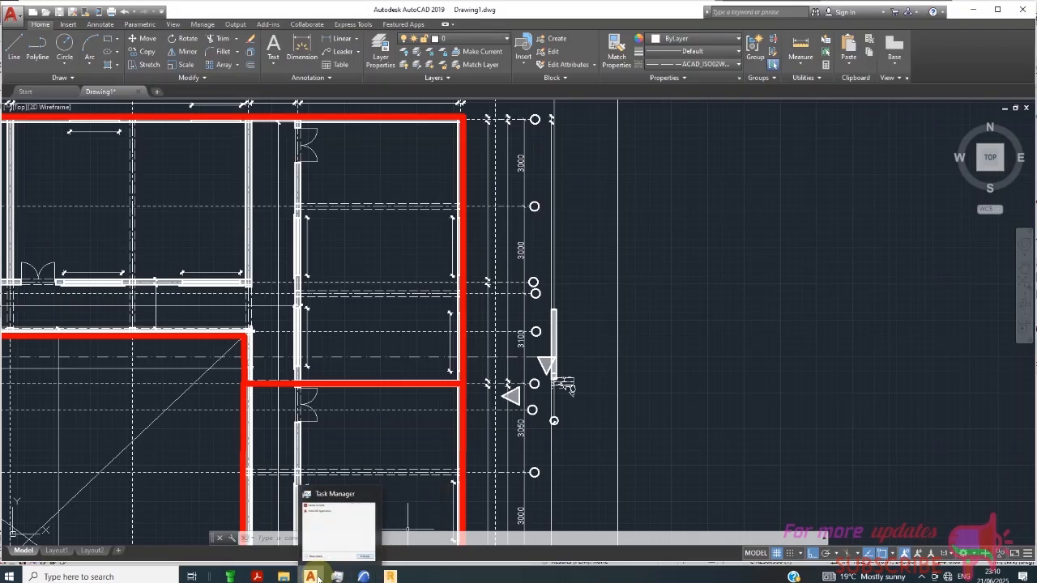
scroll(573, 325, down, 5)
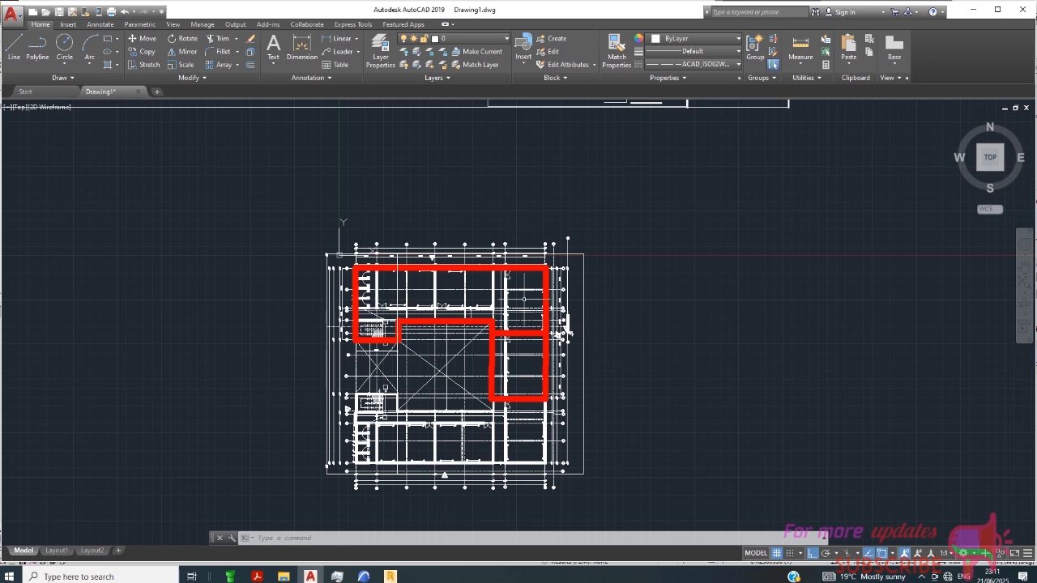
scroll(562, 328, up, 10)
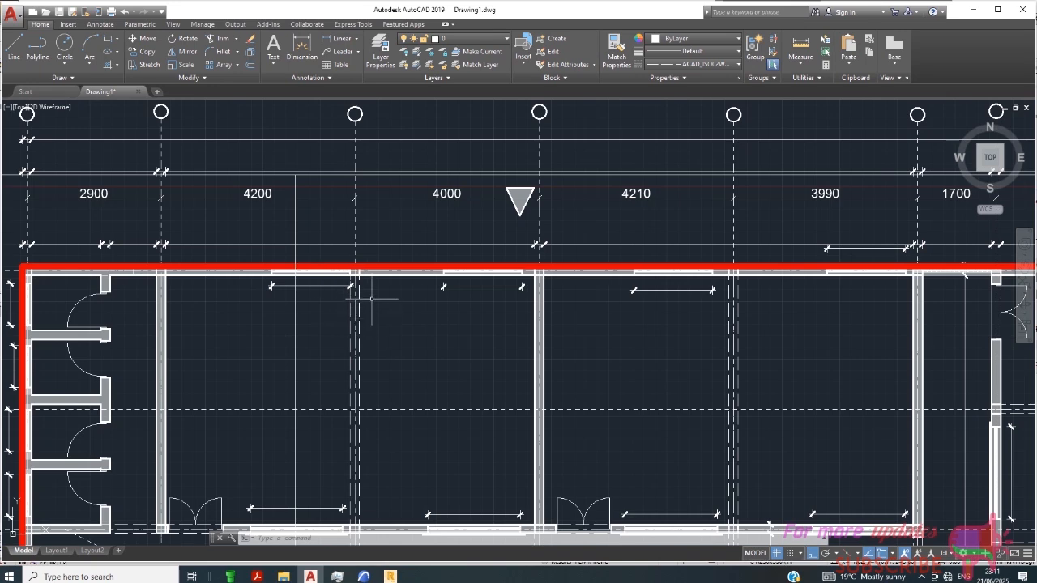
scroll(312, 219, down, 5)
scroll(121, 227, up, 8)
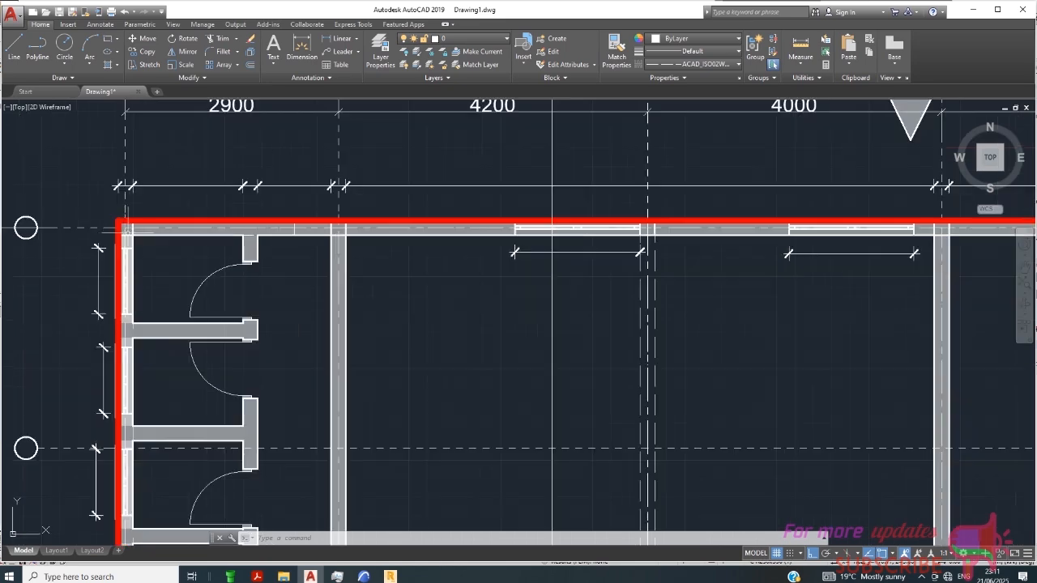
scroll(122, 228, down, 6)
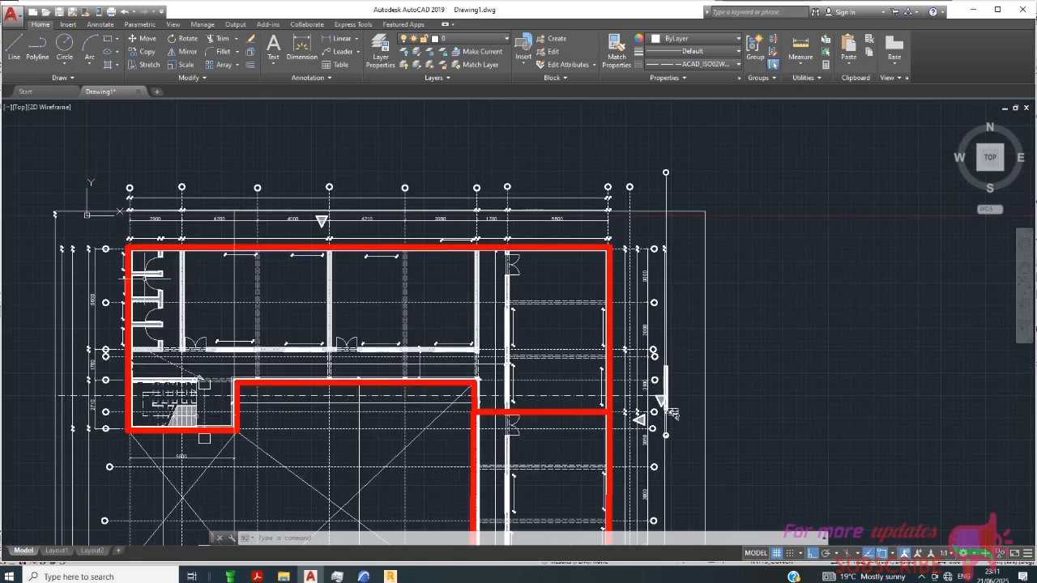
scroll(178, 454, up, 6)
scroll(489, 326, down, 4)
scroll(299, 278, up, 4)
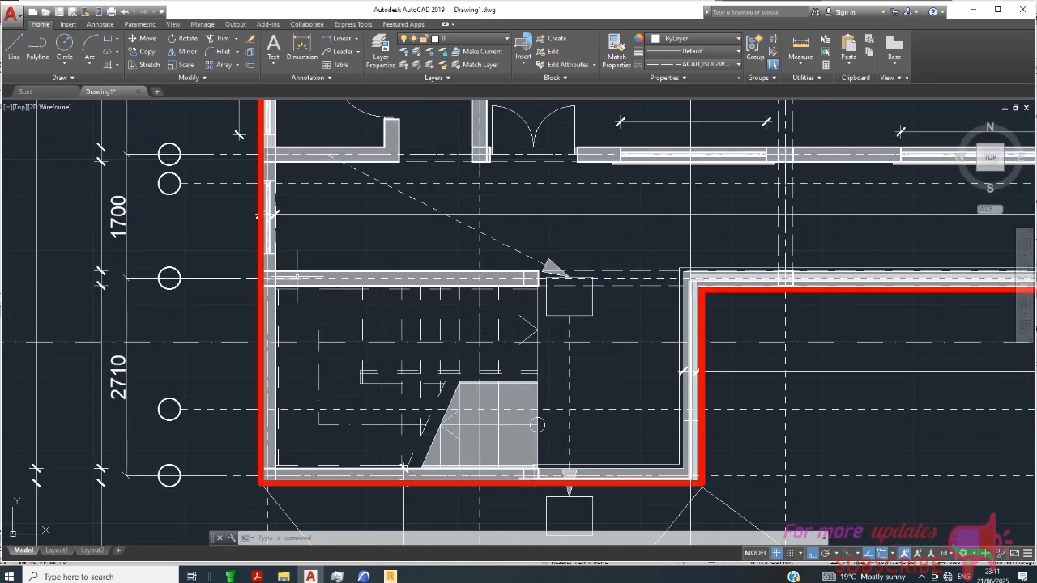
scroll(298, 277, up, 2)
scroll(225, 302, down, 2)
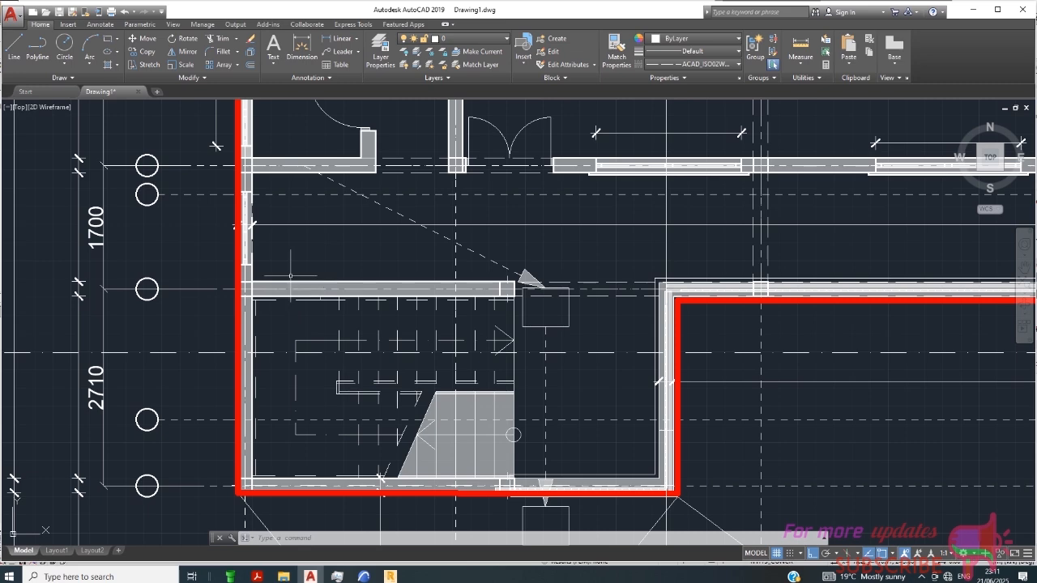
scroll(289, 276, down, 2)
mouse_move(259, 285)
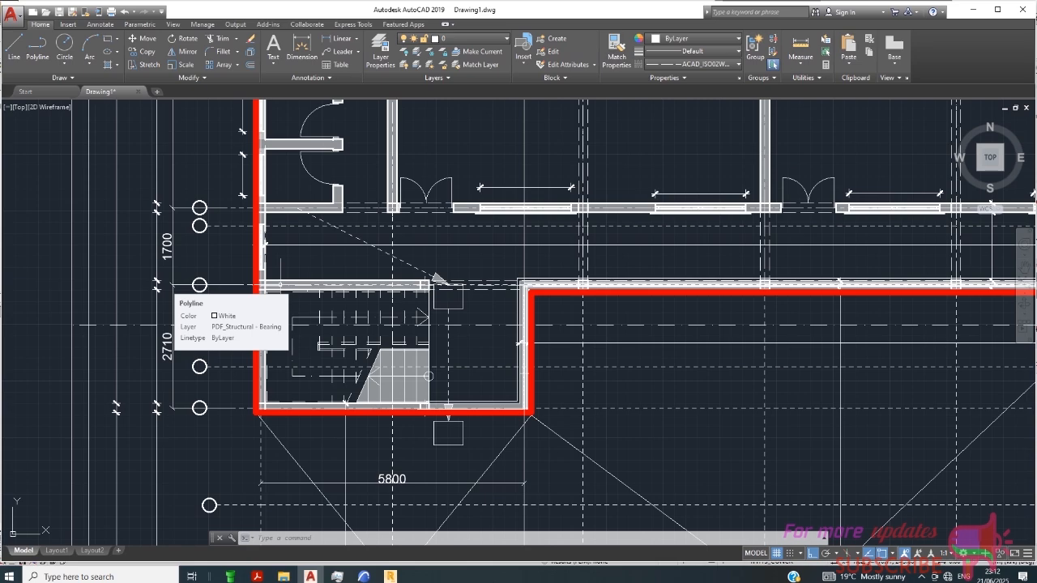
- Examine the building's cross-section and the neighbouring foundation details on the full AutoCAD drawing sheet
scroll(280, 284, down, 4)
scroll(369, 336, down, 8)
scroll(434, 120, up, 2)
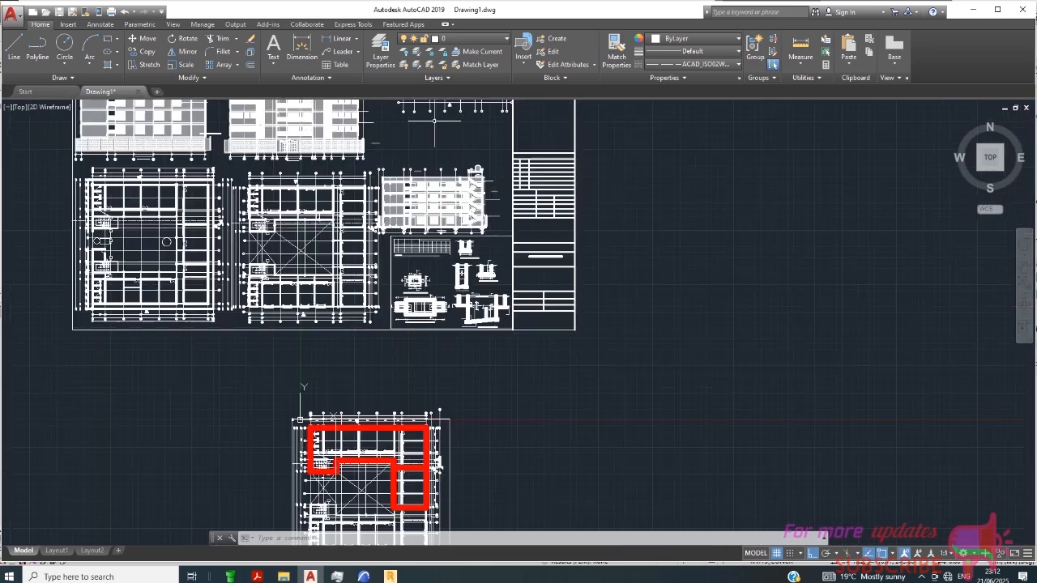
scroll(454, 133, up, 5)
scroll(504, 244, down, 2)
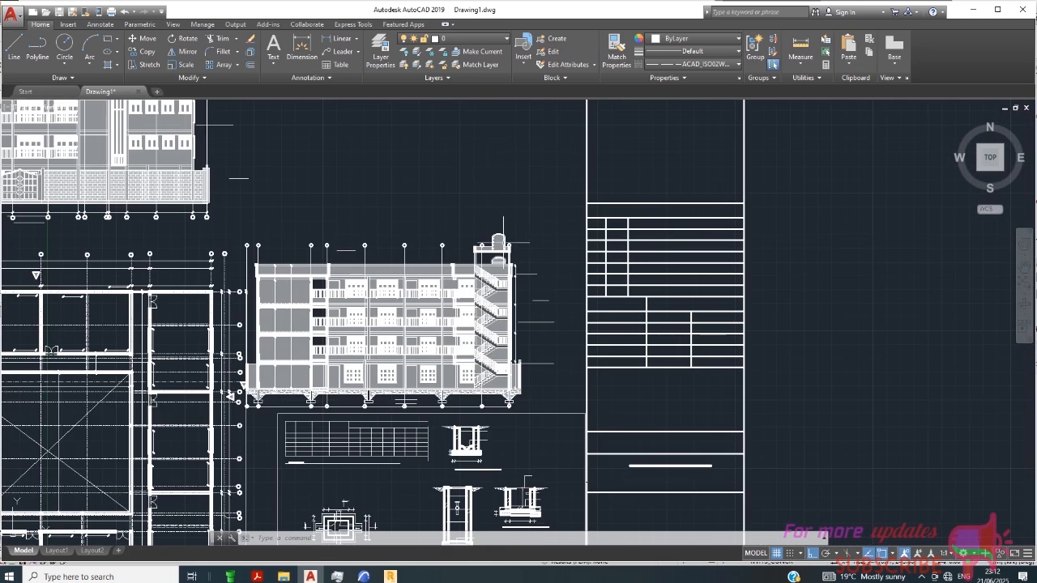
scroll(503, 235, up, 2)
scroll(462, 243, down, 4)
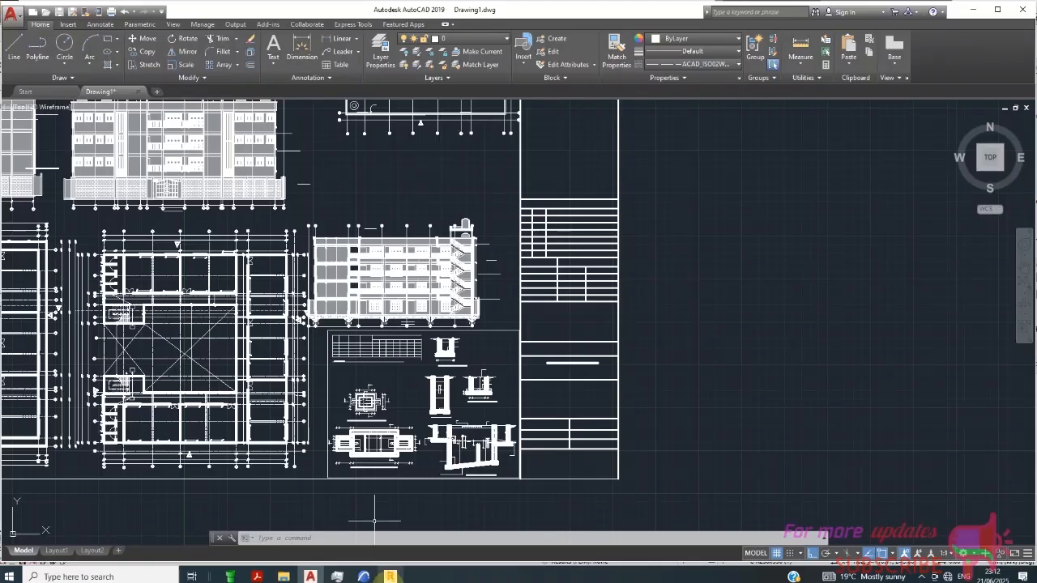
- Return to Robot and set up a column with the RC column section type and section C R250x350 (1)
click(389, 576)
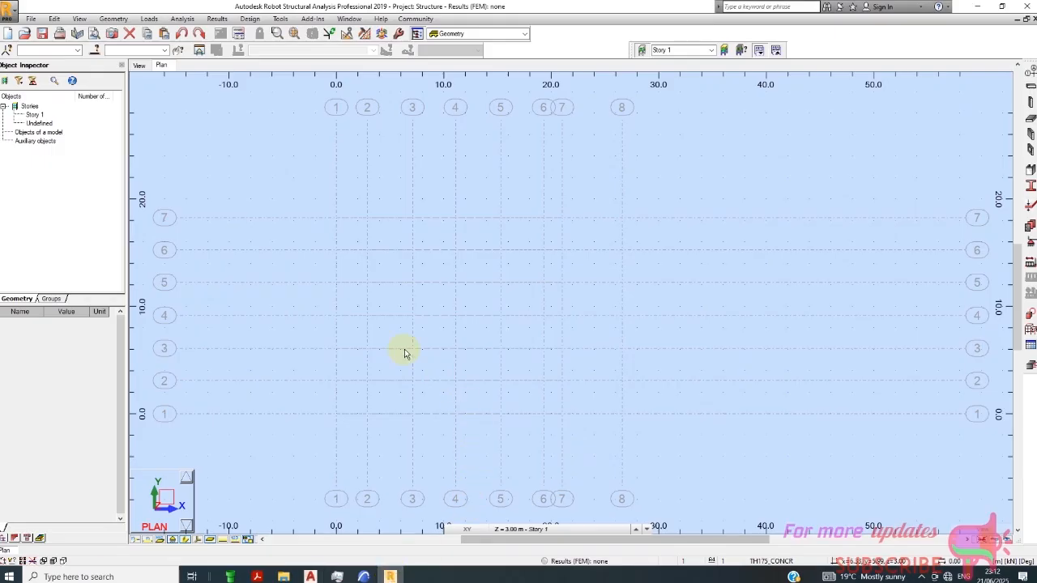
click(1031, 101)
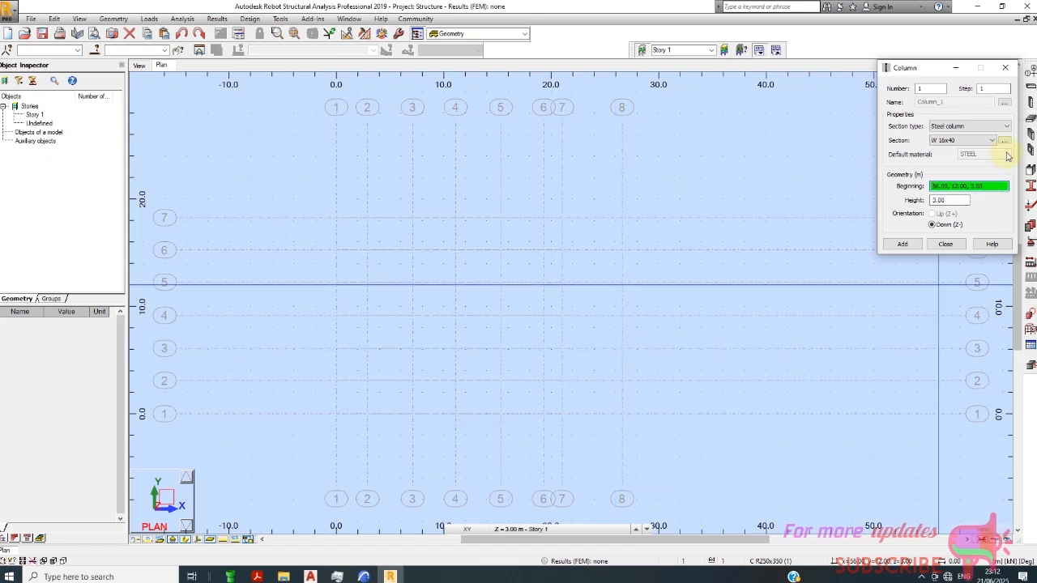
click(986, 126)
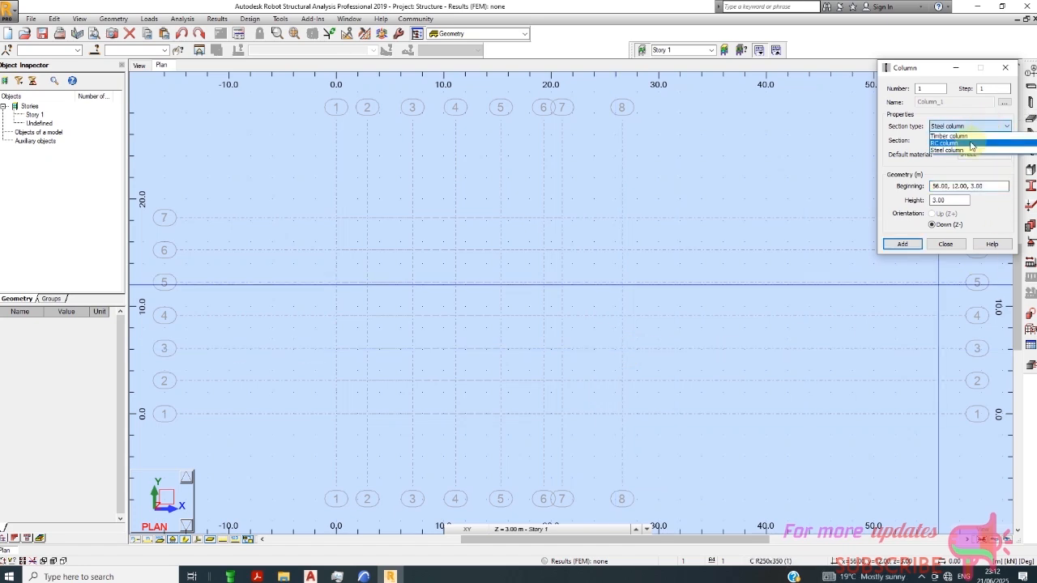
click(969, 144)
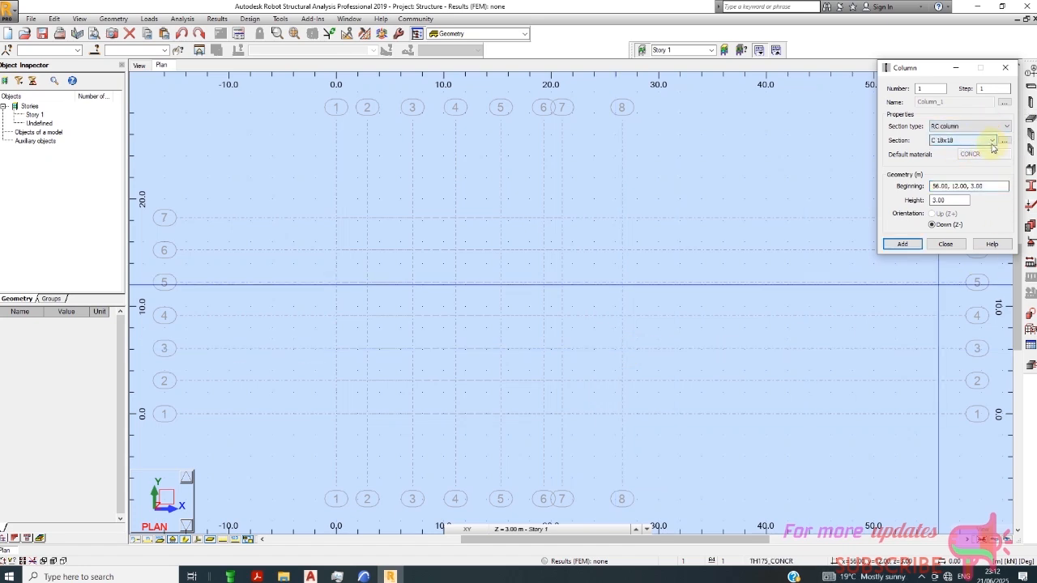
click(994, 140)
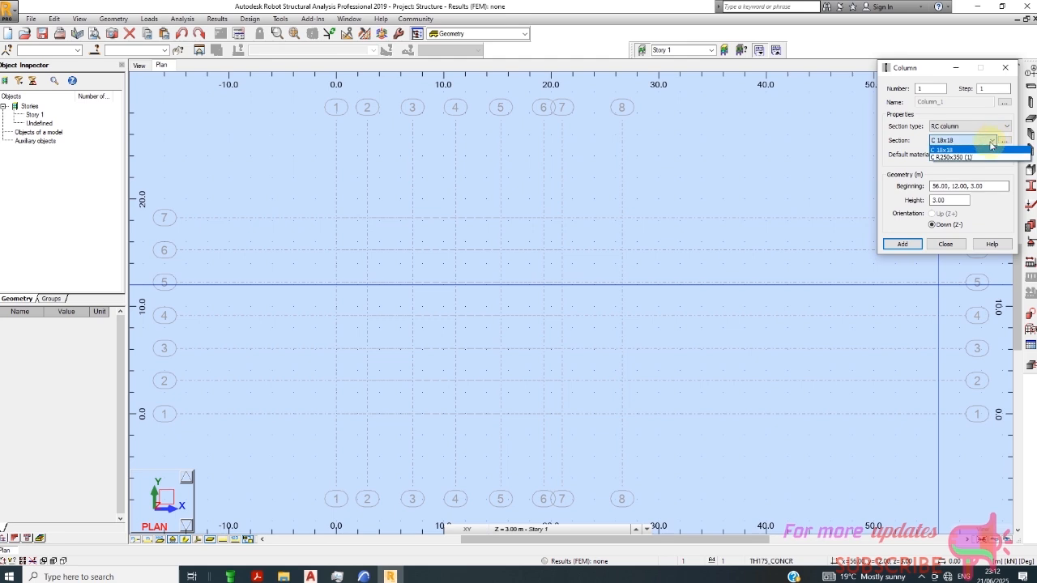
click(970, 156)
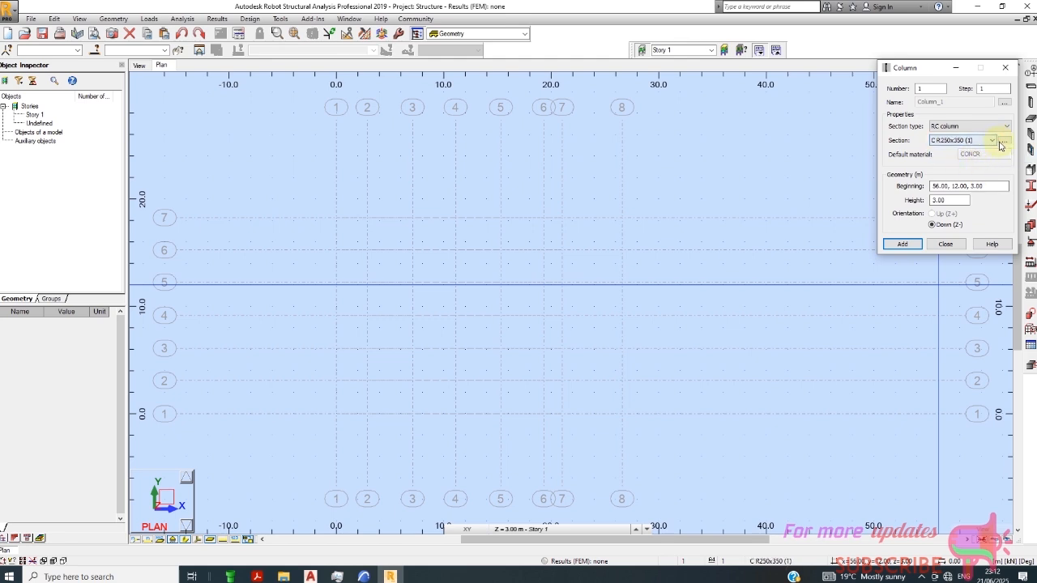
click(990, 141)
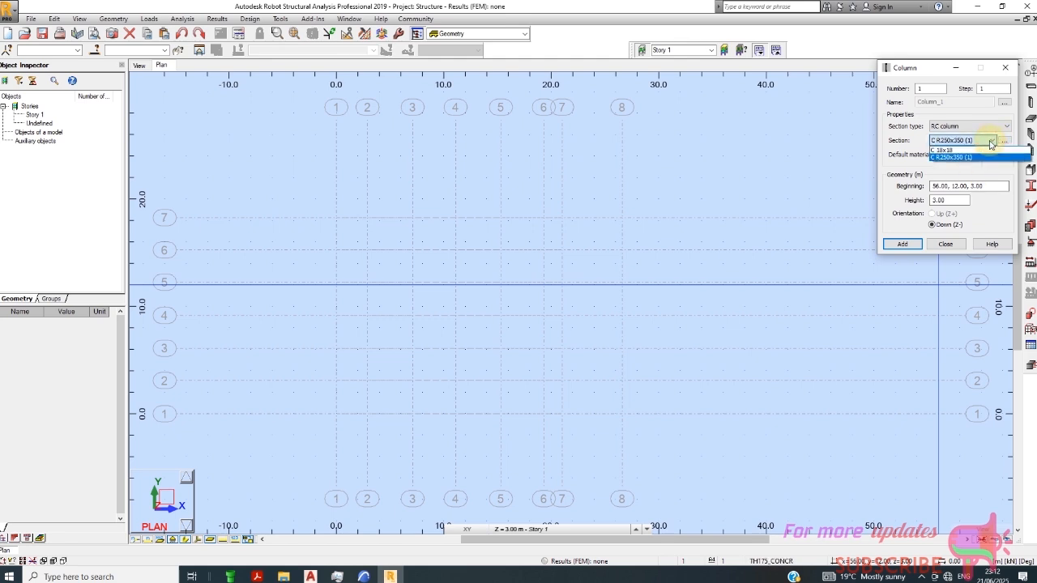
click(990, 143)
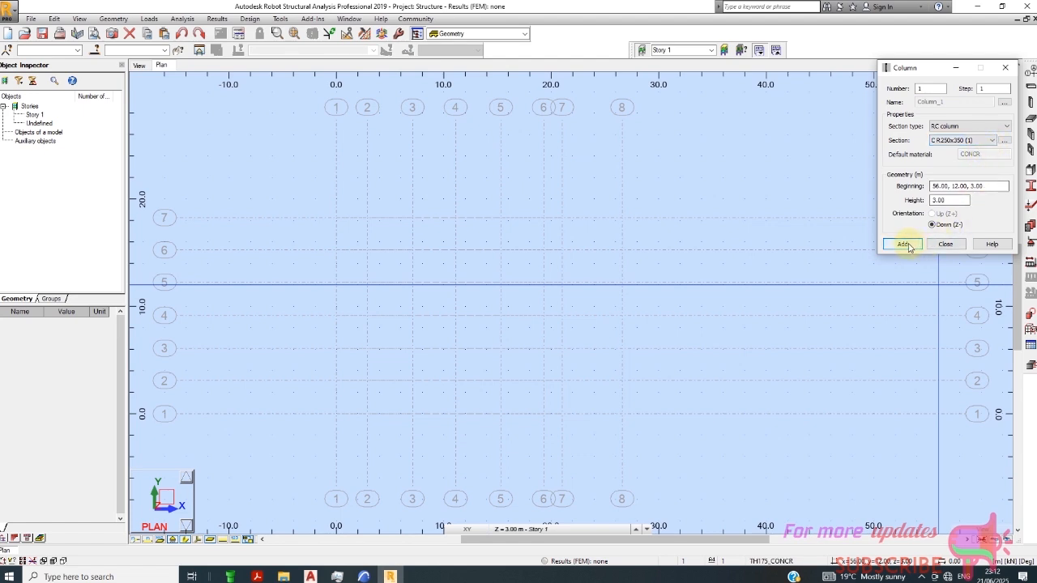
- Dismiss the new section definition and add a downward column 3.00 m high beginning at 56.00, 12.00, 3.00
click(1005, 141)
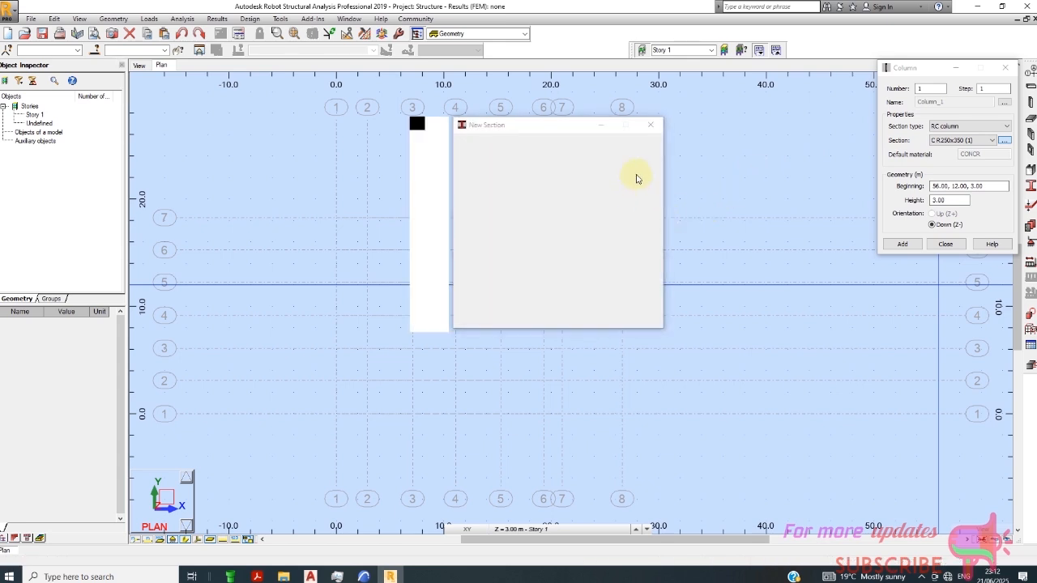
click(649, 125)
click(904, 243)
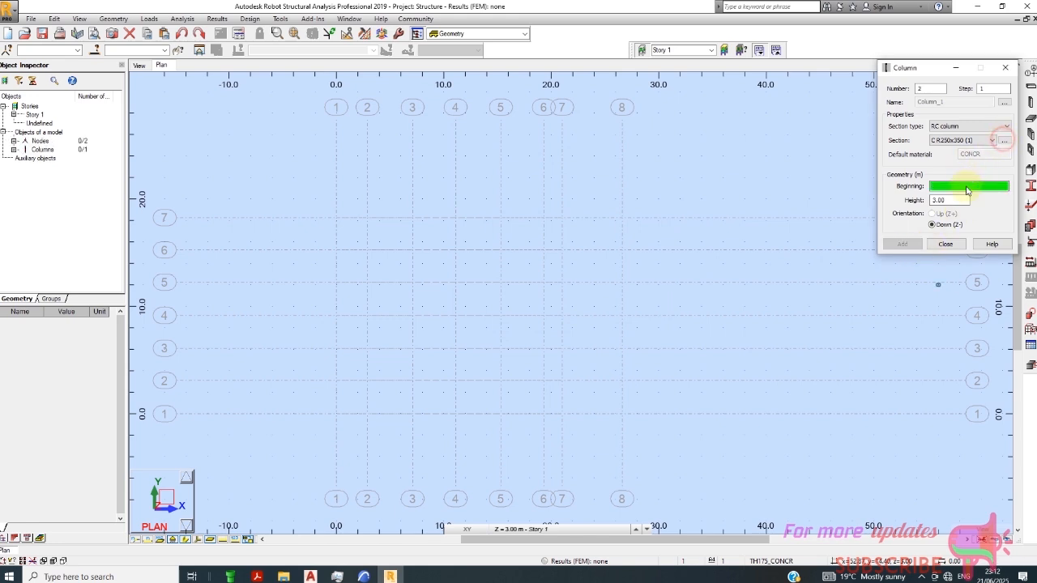
- Define and add a rectangular RC column section in C25 concrete with b 0.35 m and h 0.25 m
click(562, 212)
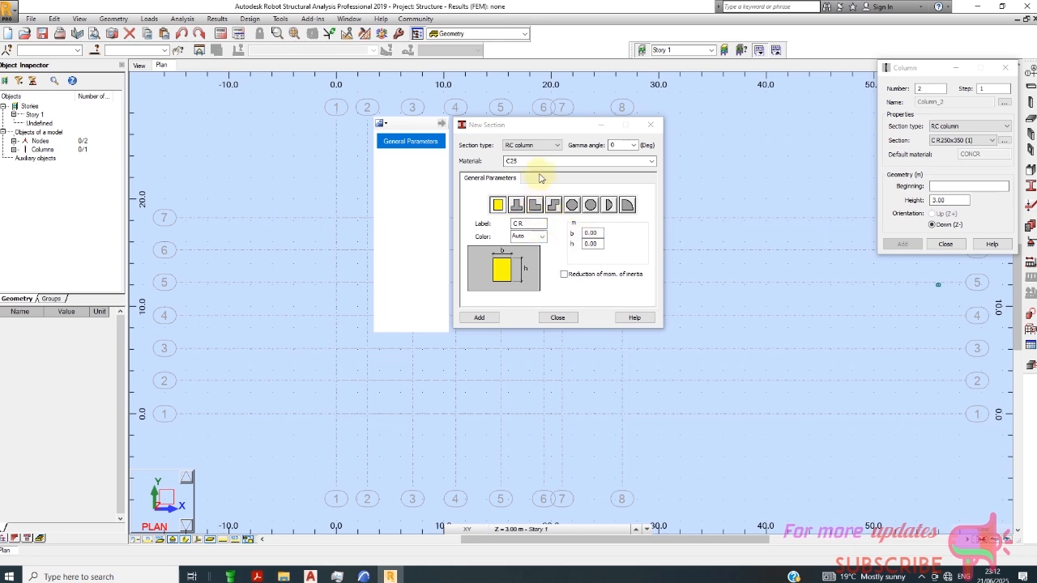
click(562, 160)
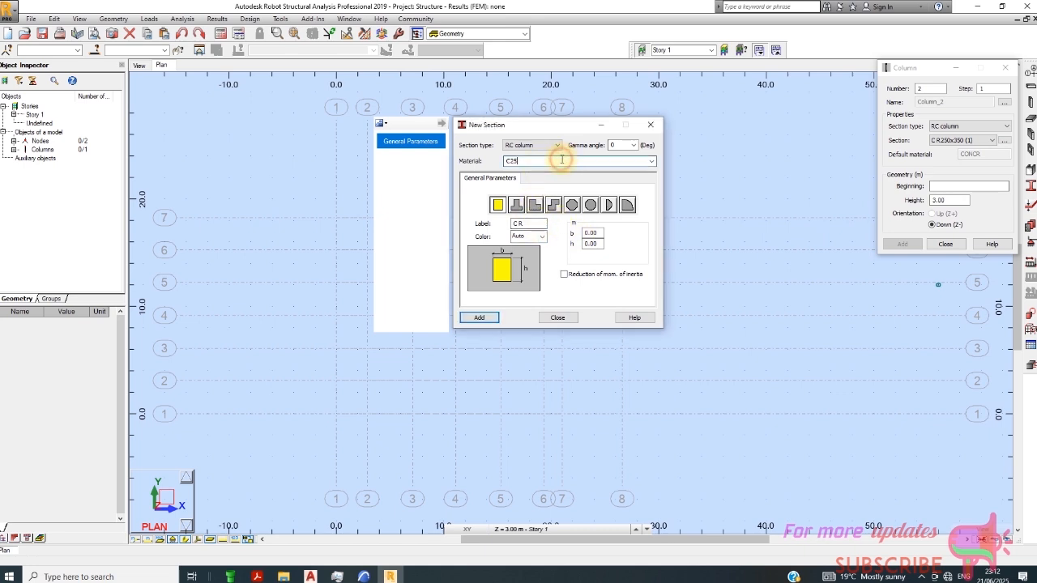
click(651, 161)
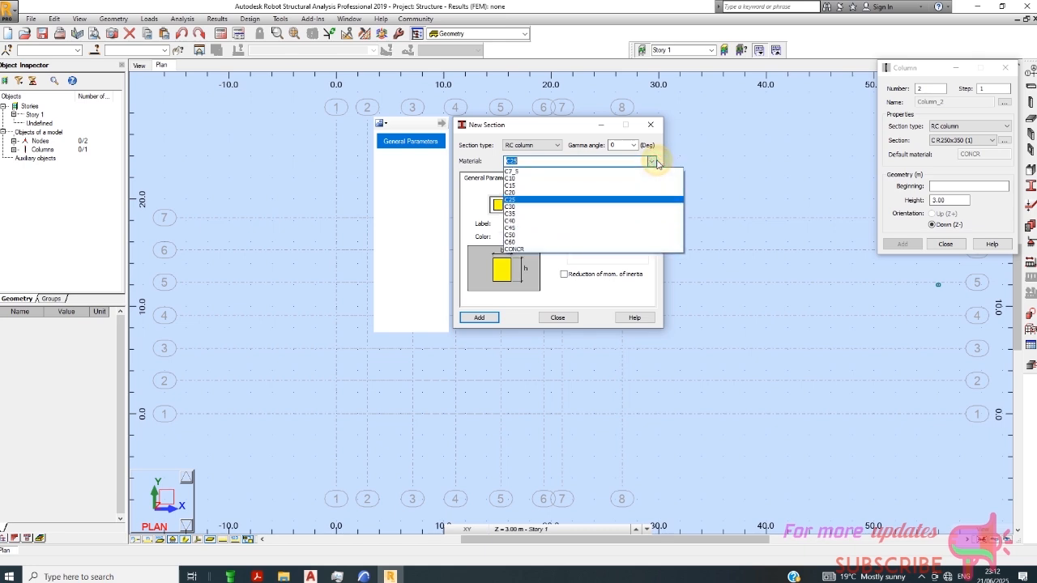
click(652, 161)
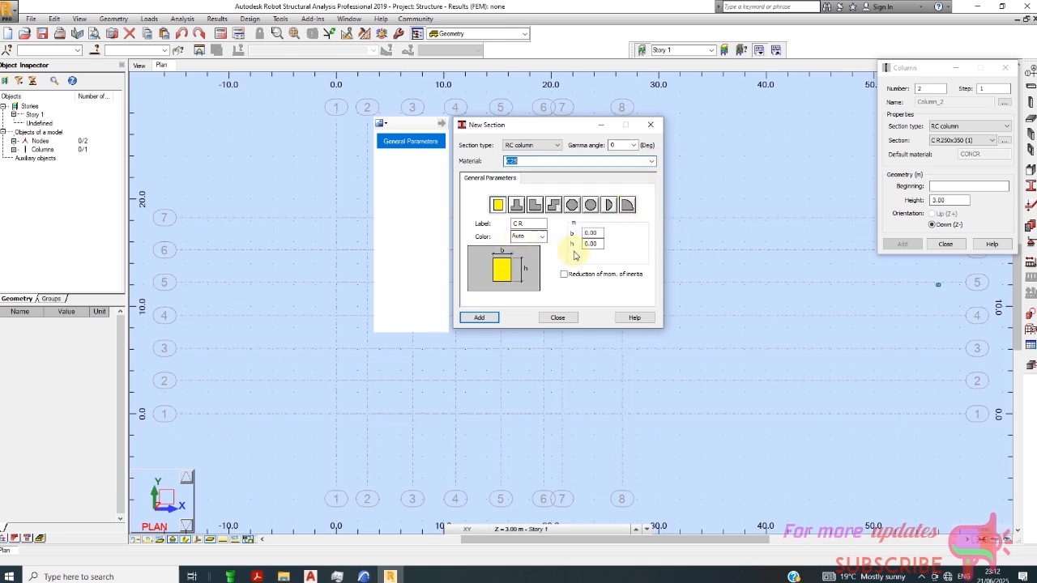
click(598, 243)
double_click(595, 234)
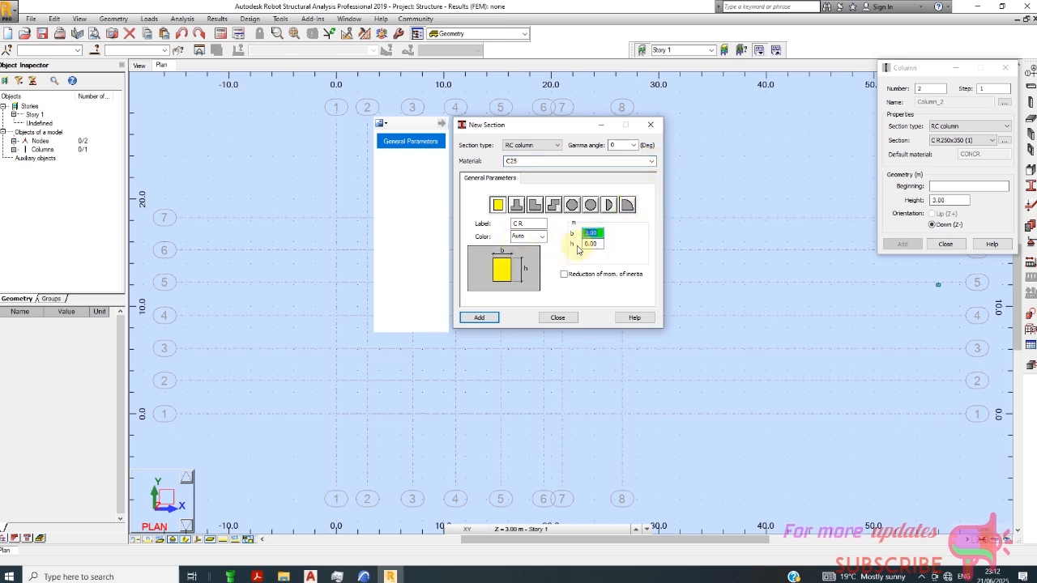
text(3)
text(35)
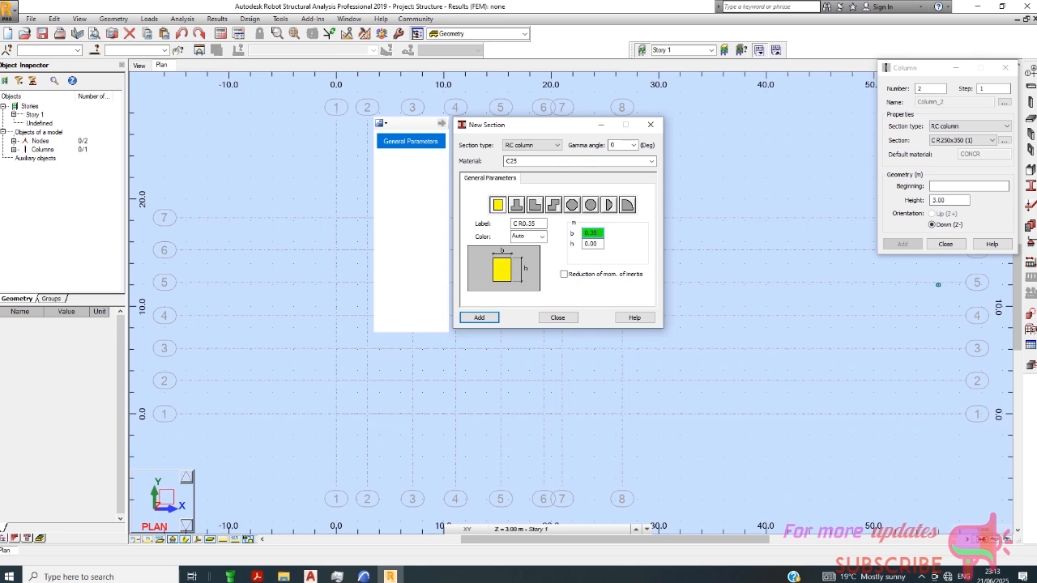
click(594, 244)
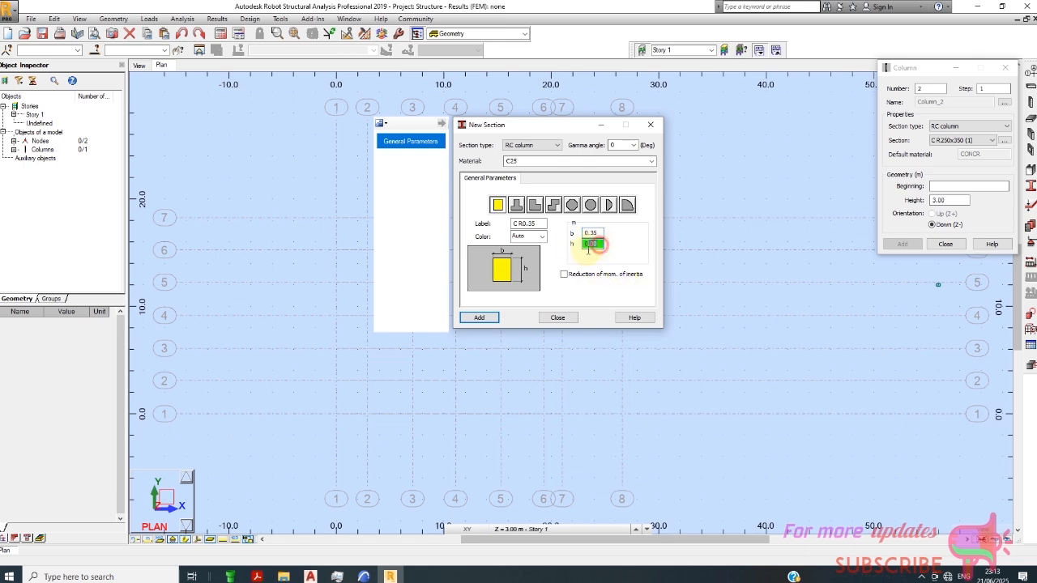
text(0)
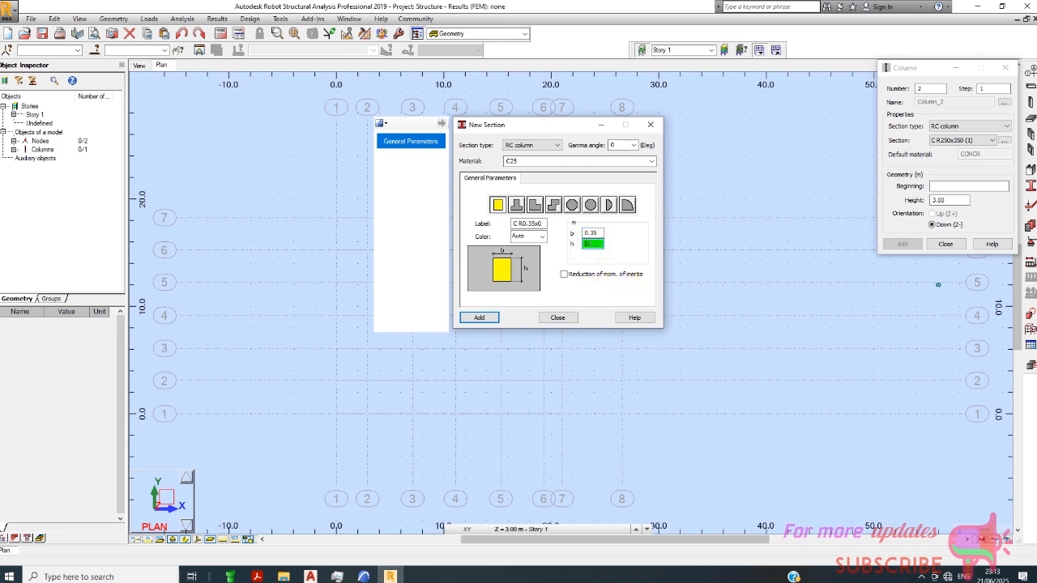
text(.25)
click(485, 318)
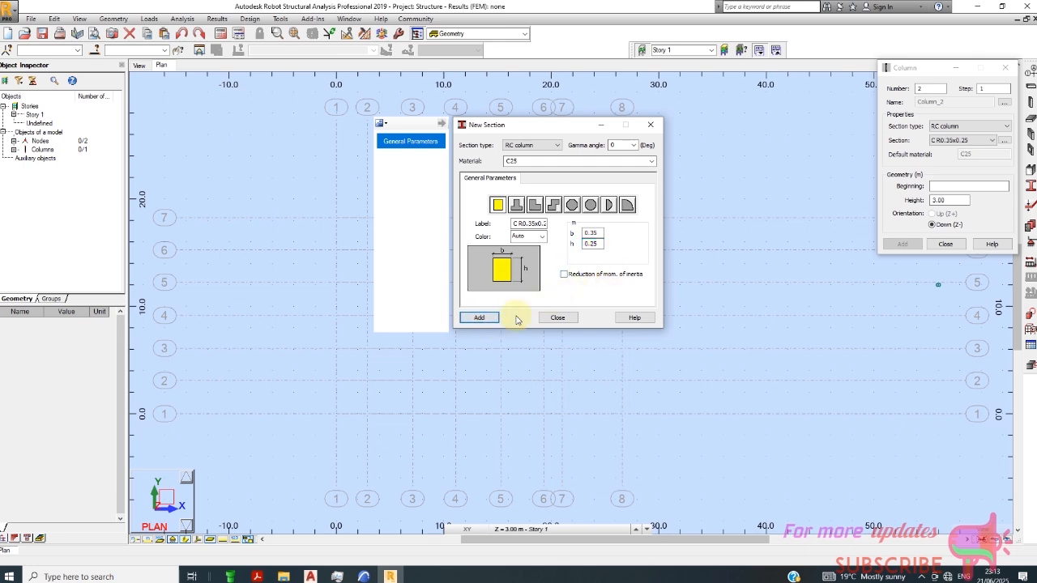
- Add two more C25 rectangular column sections: one with b 0.25 and h 0.35 m, the other with b 0.25 and h 0.30 m
double_click(592, 234)
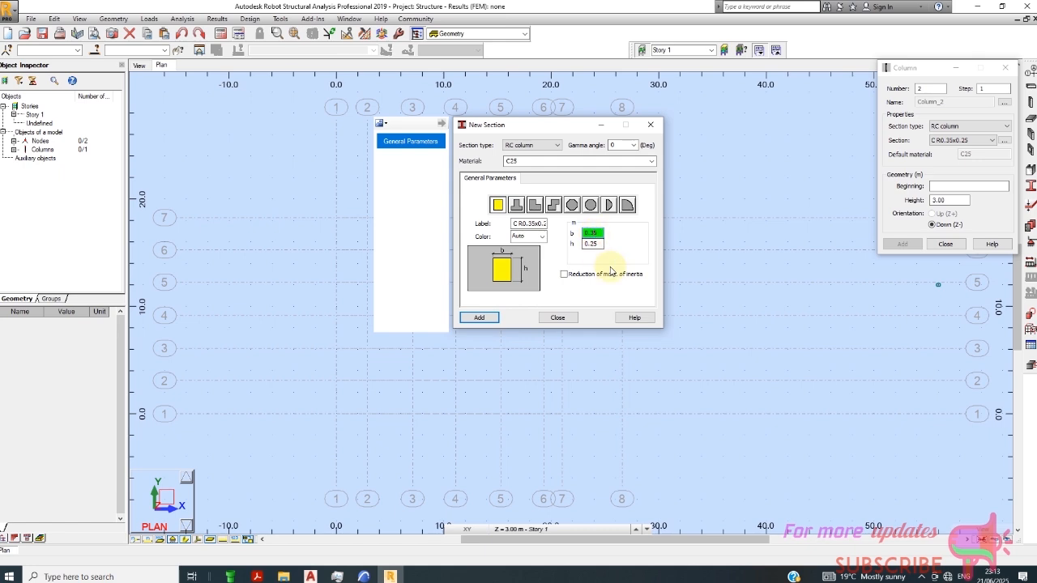
text(0.5)
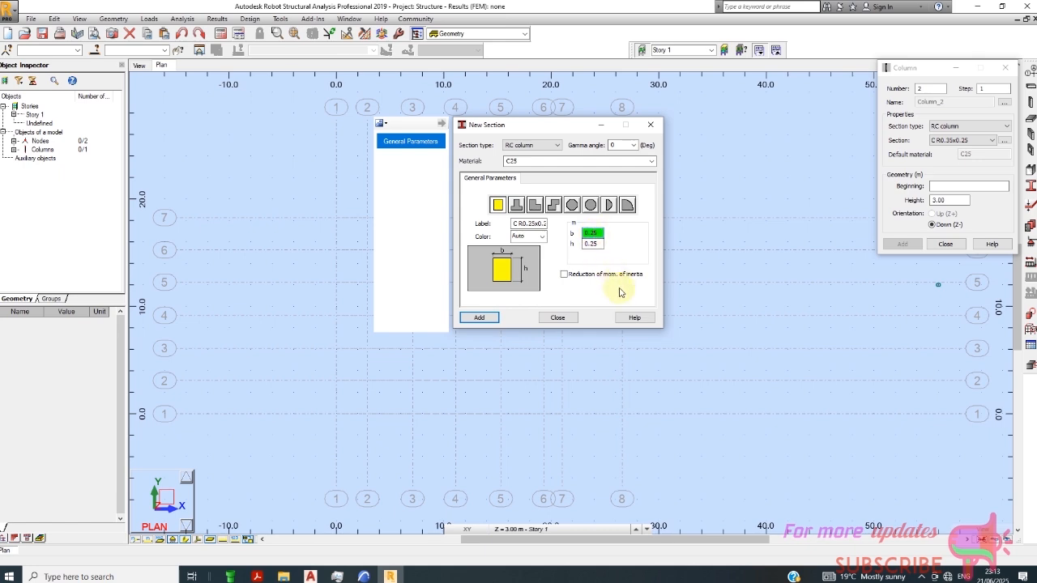
double_click(594, 244)
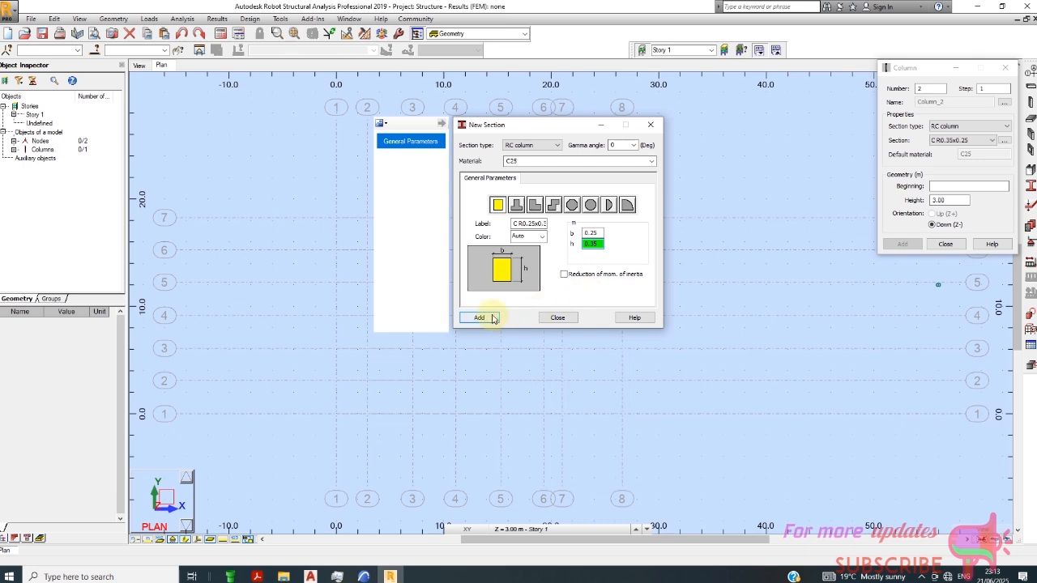
text(0.35)
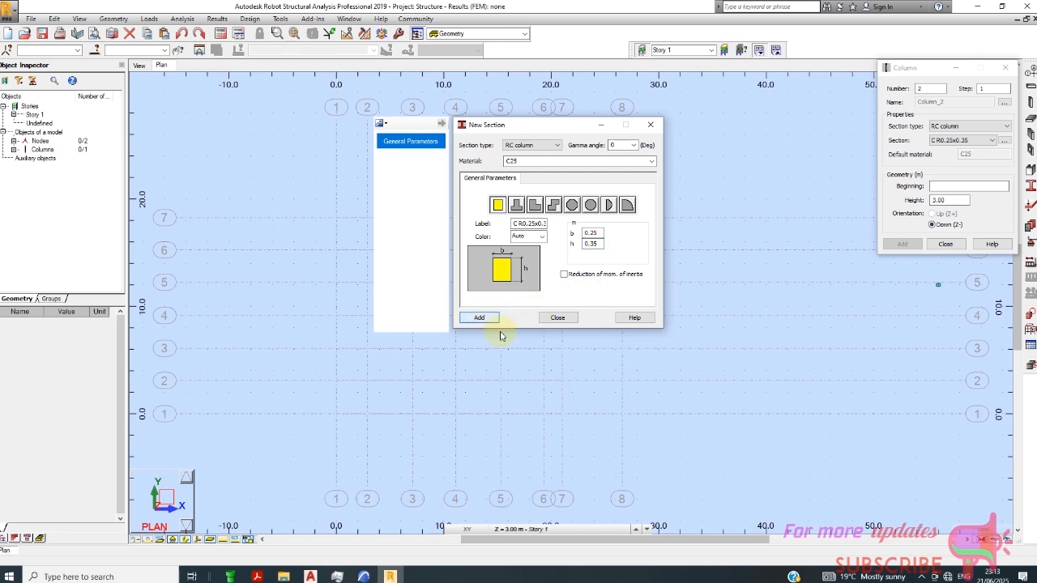
double_click(596, 244)
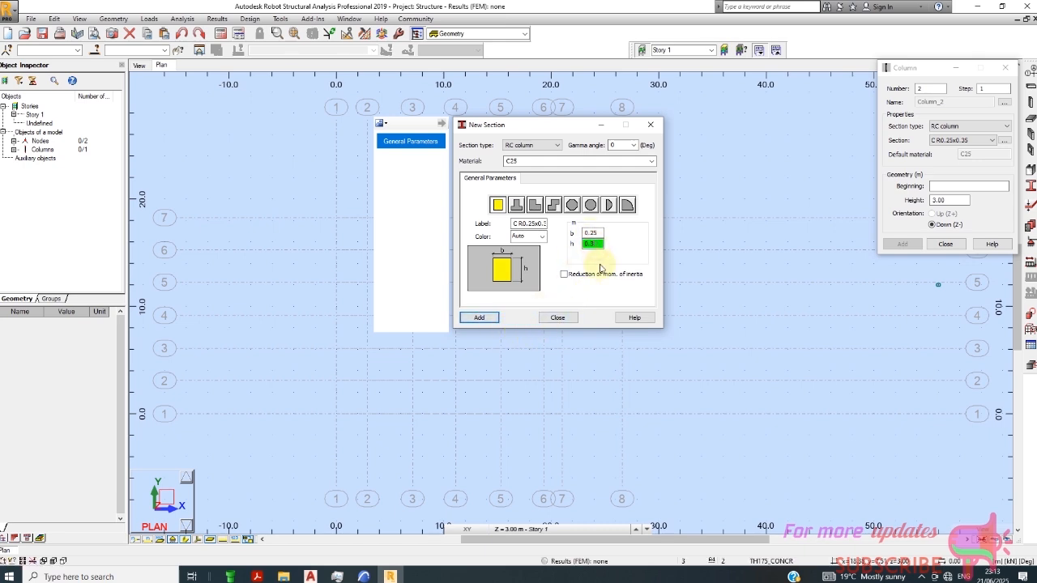
text(0.3)
click(479, 318)
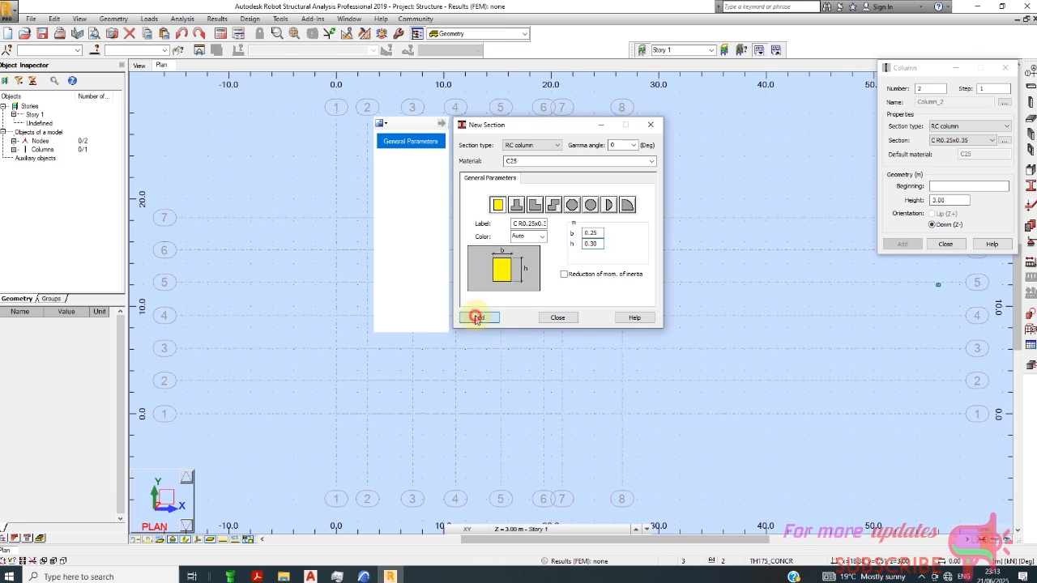
- Add a C25 rectangular column section with b 0.3 m and h 0.25 m
double_click(592, 233)
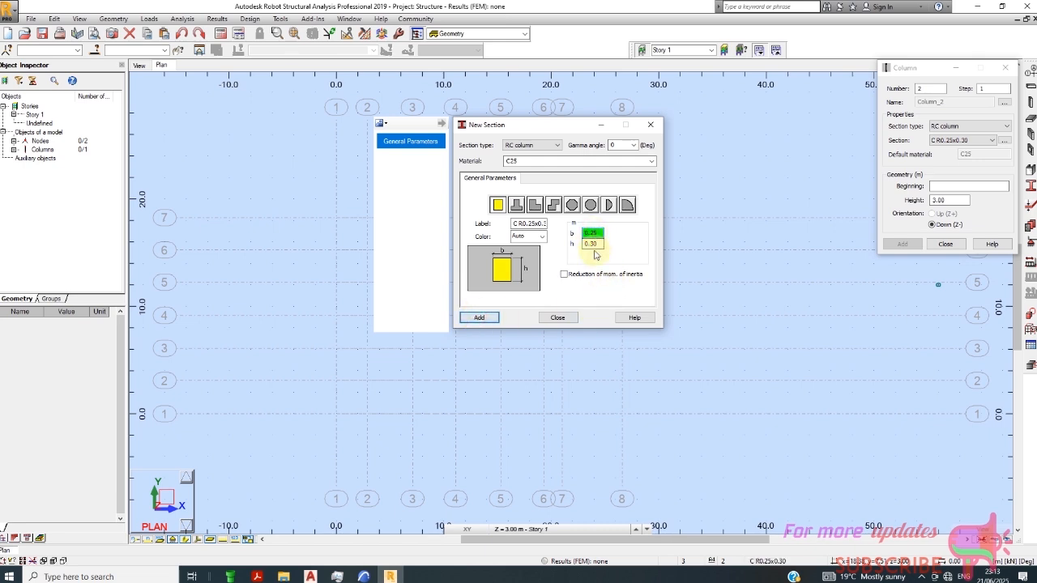
text(0.5)
key(BackSpace)
double_click(601, 245)
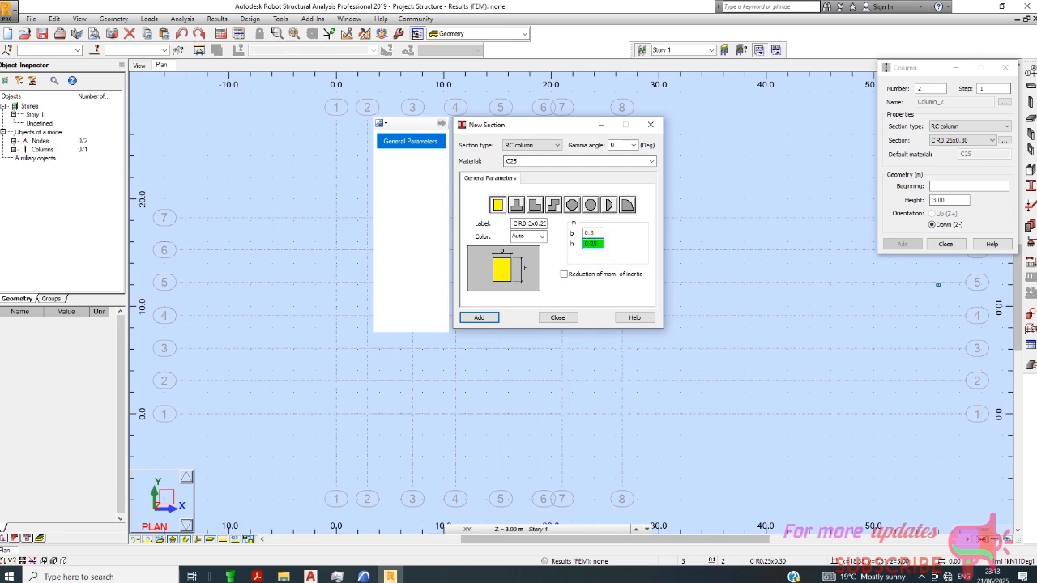
click(483, 318)
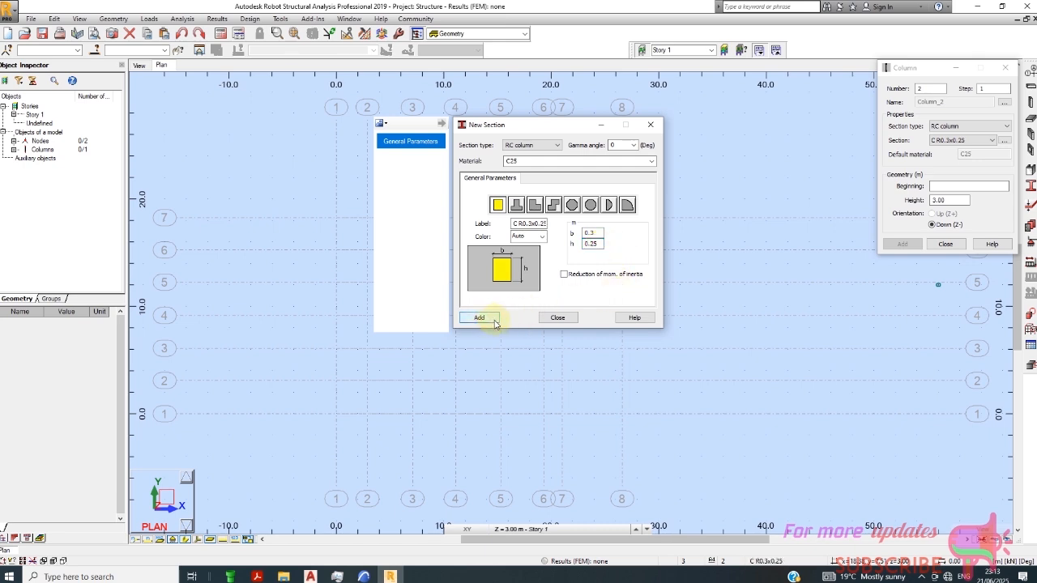
- Add a C25 rectangular column section with b 0.4 m and h 0.2 m
double_click(592, 233)
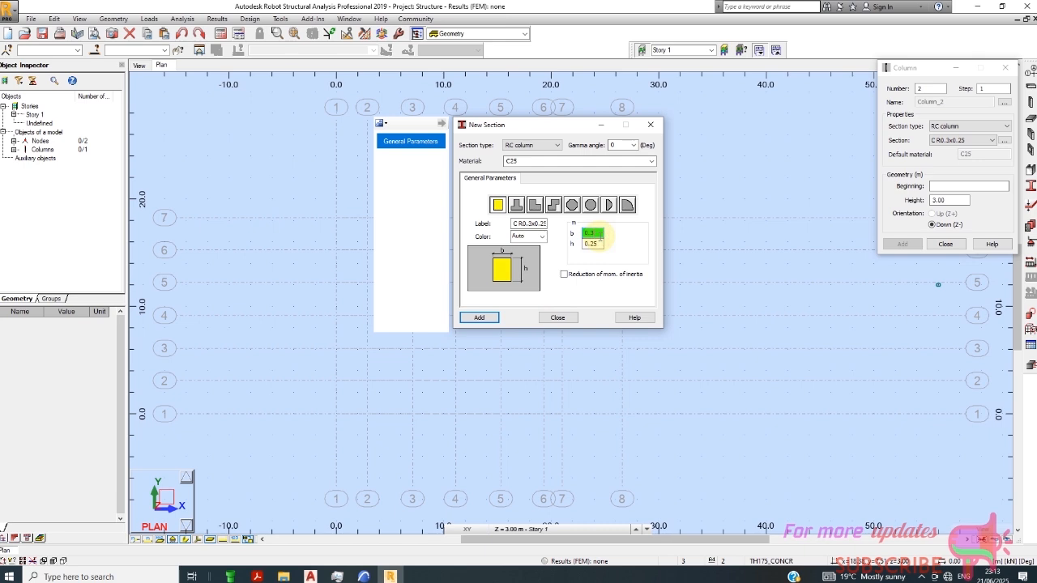
text(0.)
double_click(594, 244)
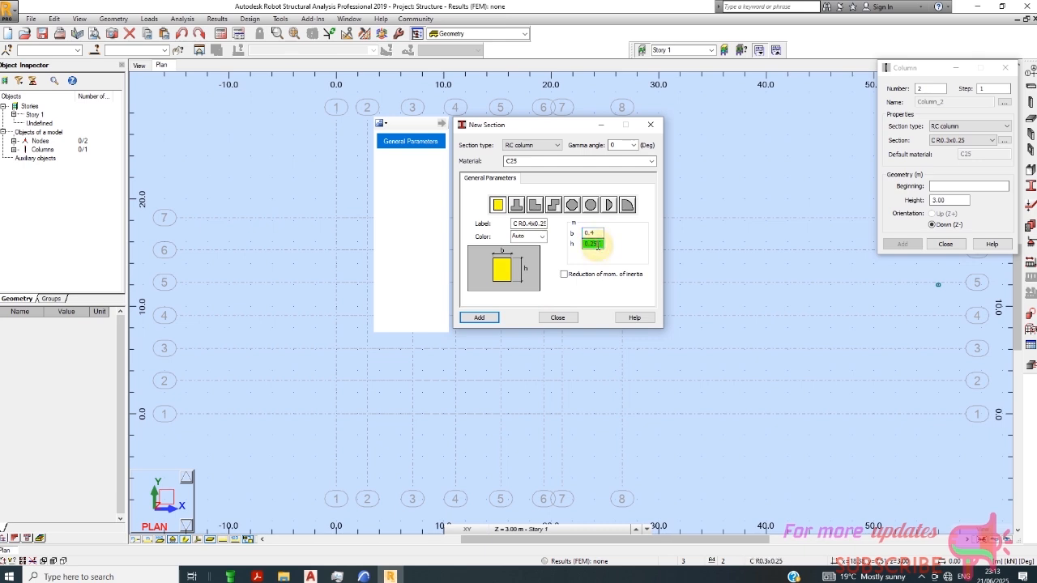
click(479, 318)
- Add a C25 rectangular column section with b 0.2 m and h 0.4 m, and finish defining sections
double_click(593, 233)
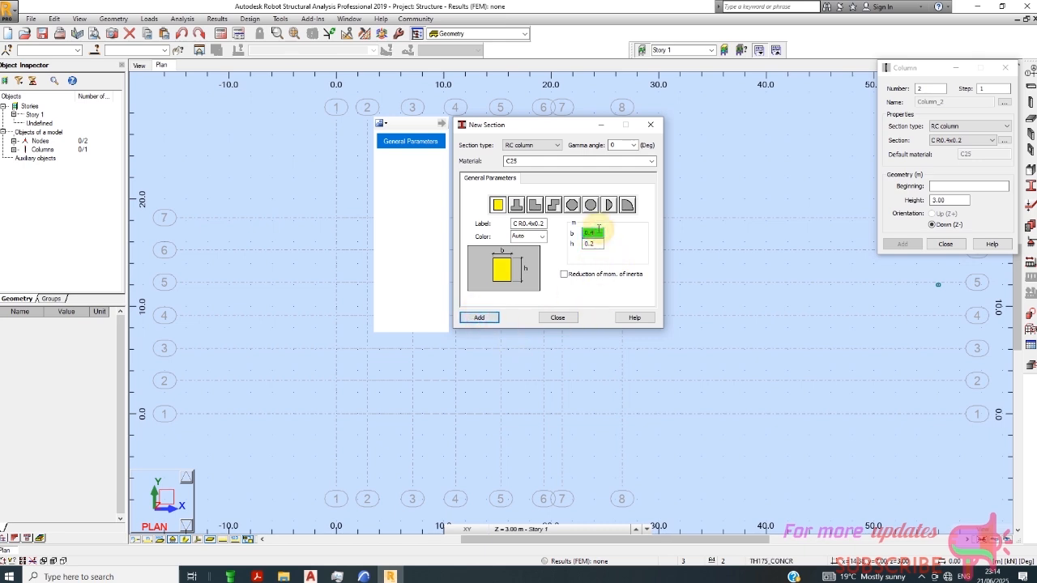
text(0.)
double_click(593, 244)
text(0.)
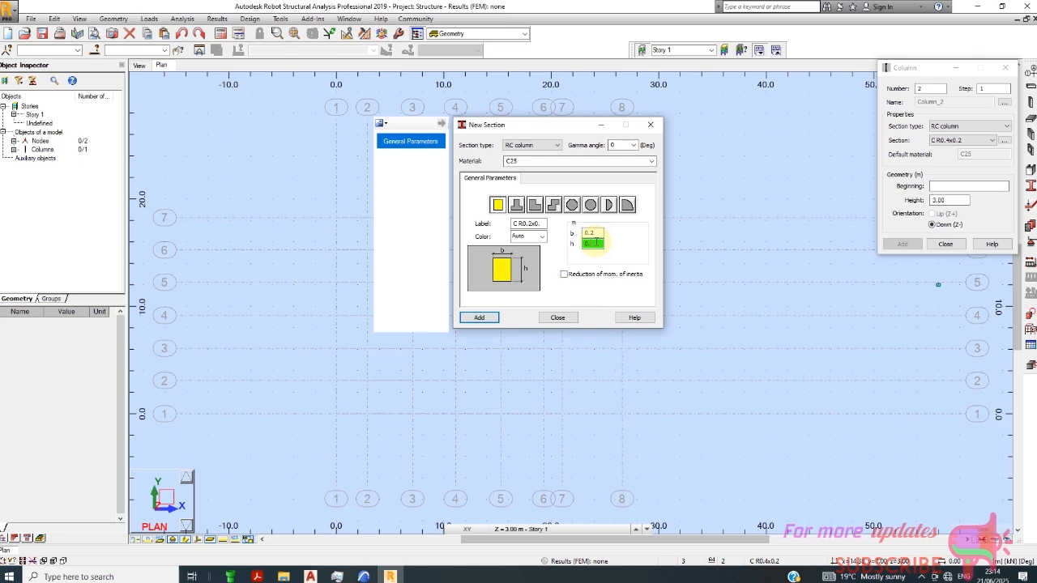
text(4)
click(477, 318)
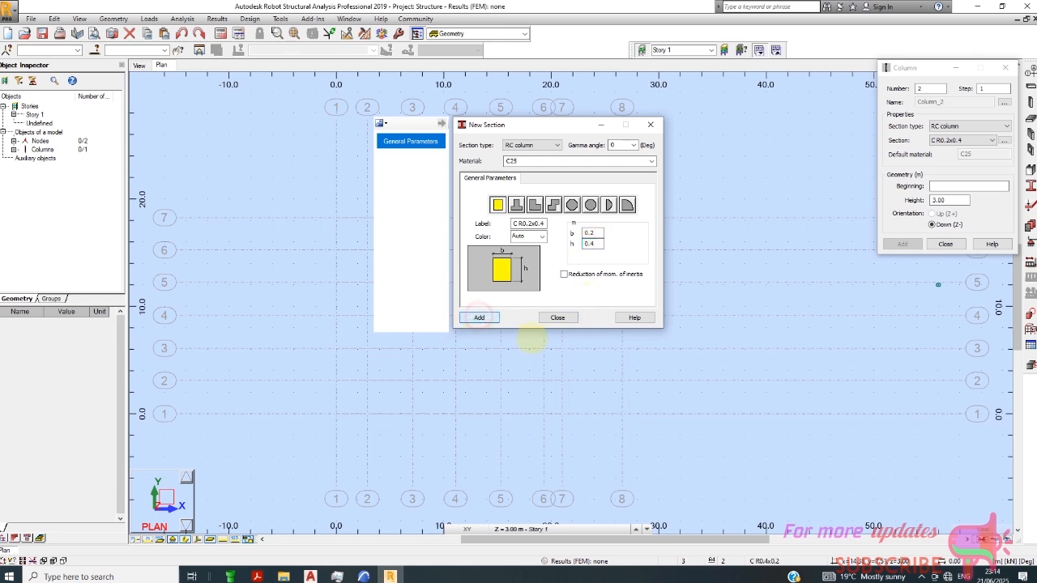
click(555, 318)
- Try a column with section C R0.25x0.30 at the intersection of vertical axis 1 and horizontal axis 7, and undo it
click(971, 142)
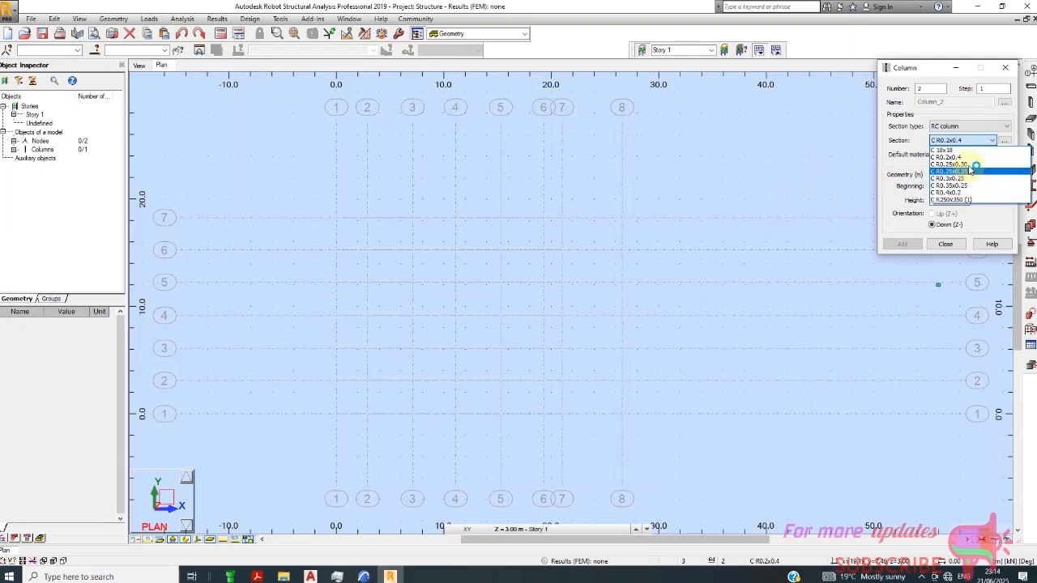
click(972, 170)
scroll(316, 215, up, 5)
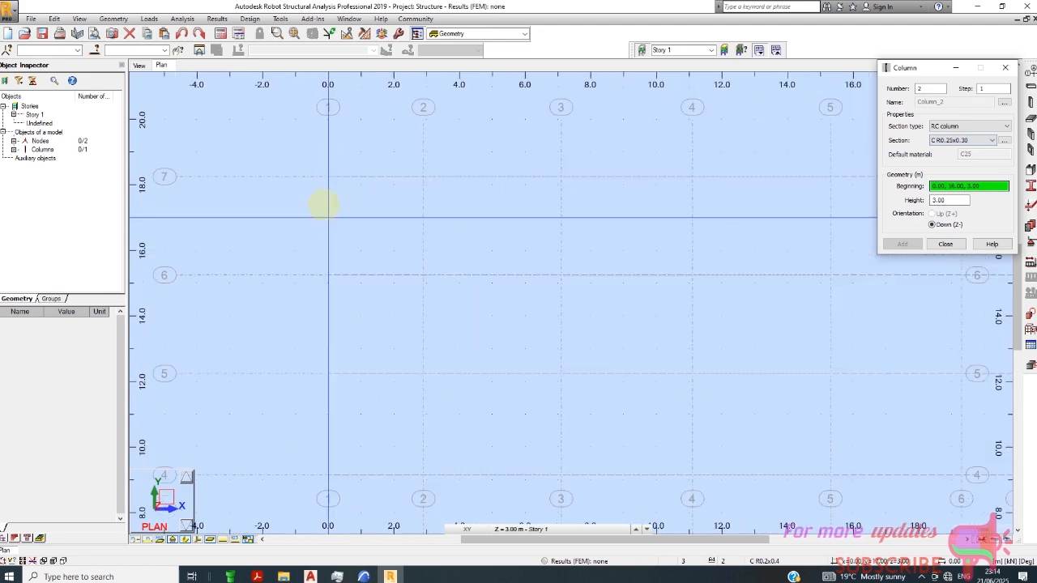
click(328, 175)
scroll(337, 188, up, 1)
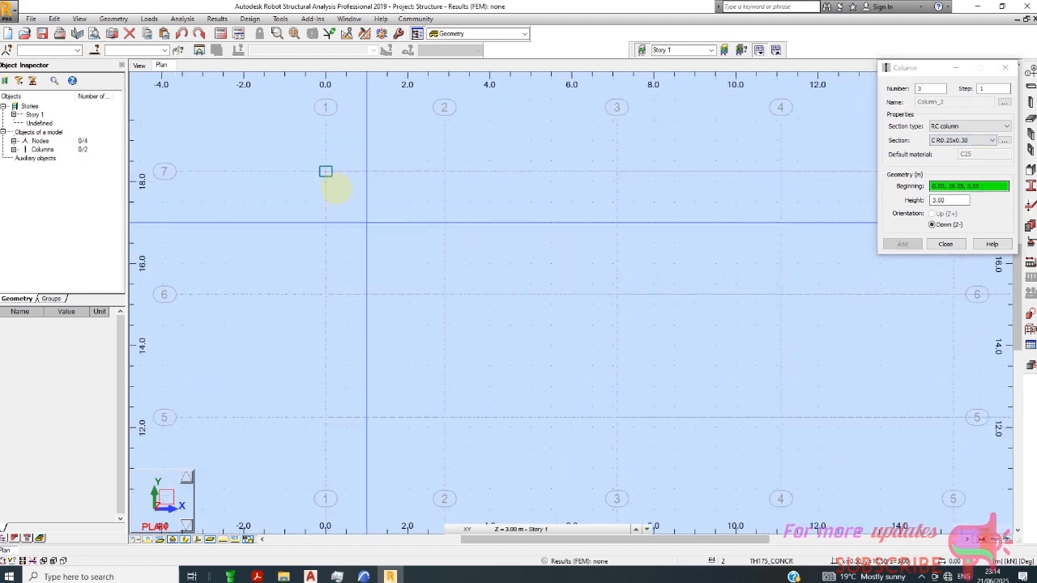
scroll(332, 174, up, 3)
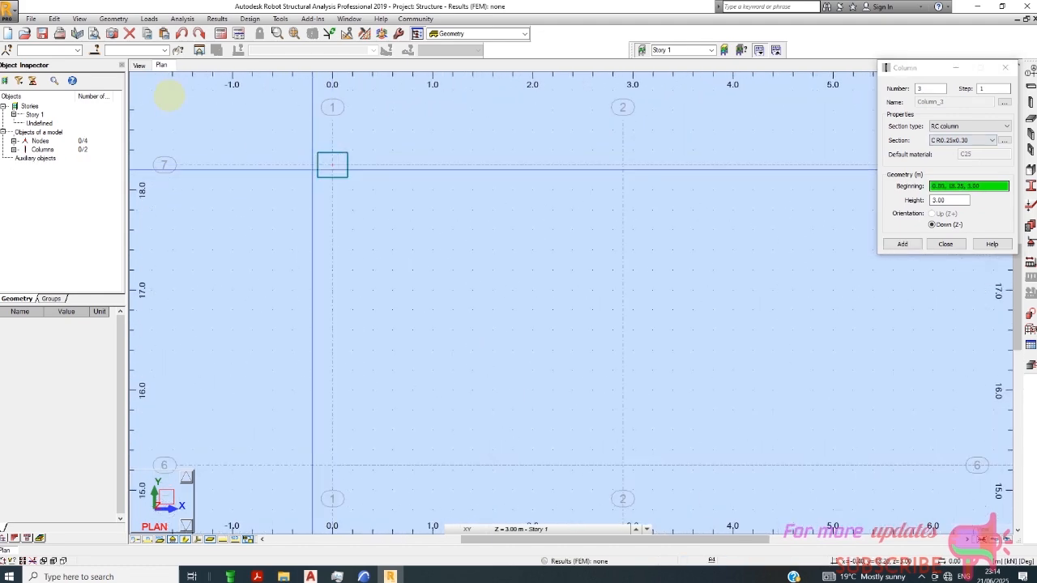
click(181, 33)
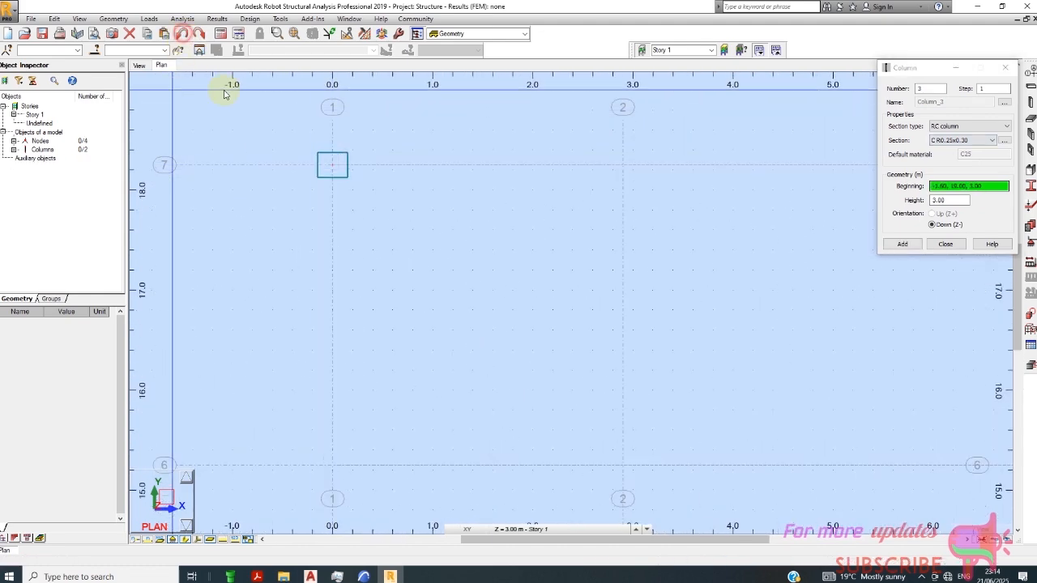
- Place a 3.00 m column with section C R0.3x0.25 where vertical axis 1 crosses horizontal axis 7
click(963, 142)
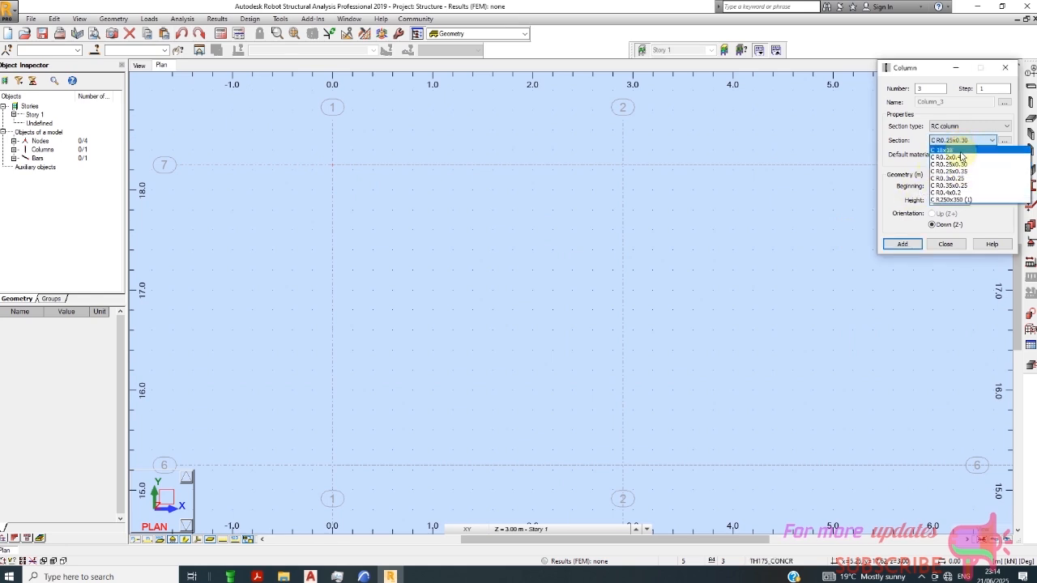
click(952, 178)
scroll(422, 215, down, 5)
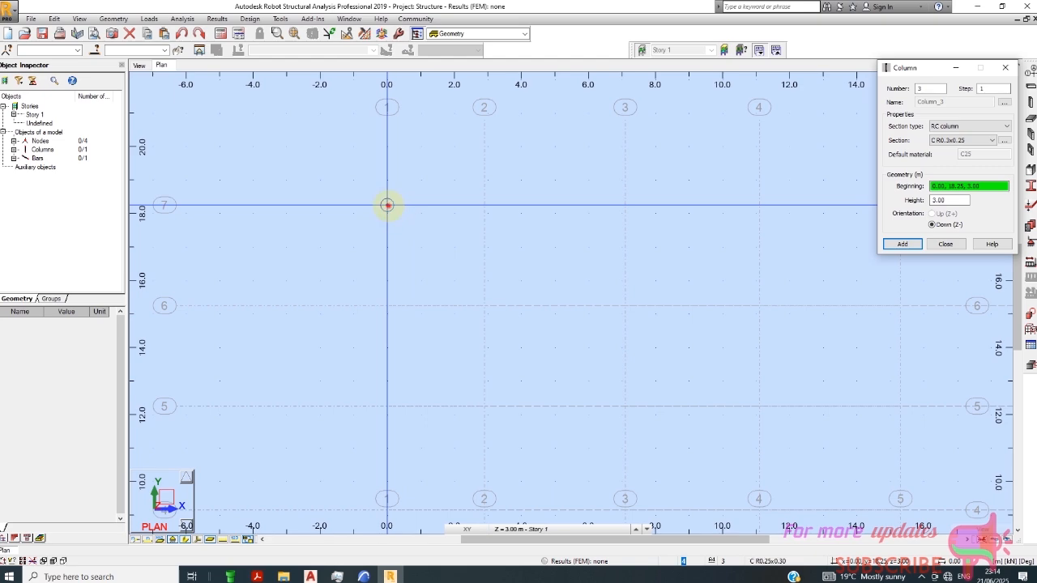
click(387, 206)
- Place 3.00 m columns with section C R0.35x0.25 where vertical axes 2 to 6 cross horizontal axis 7
scroll(388, 207, down, 3)
scroll(337, 203, down, 3)
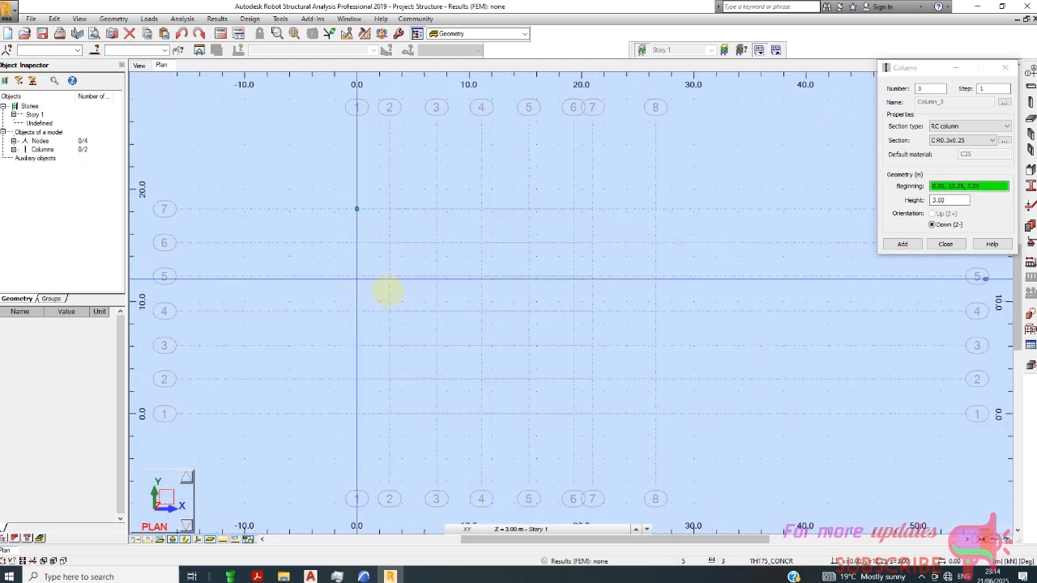
scroll(466, 299, down, 1)
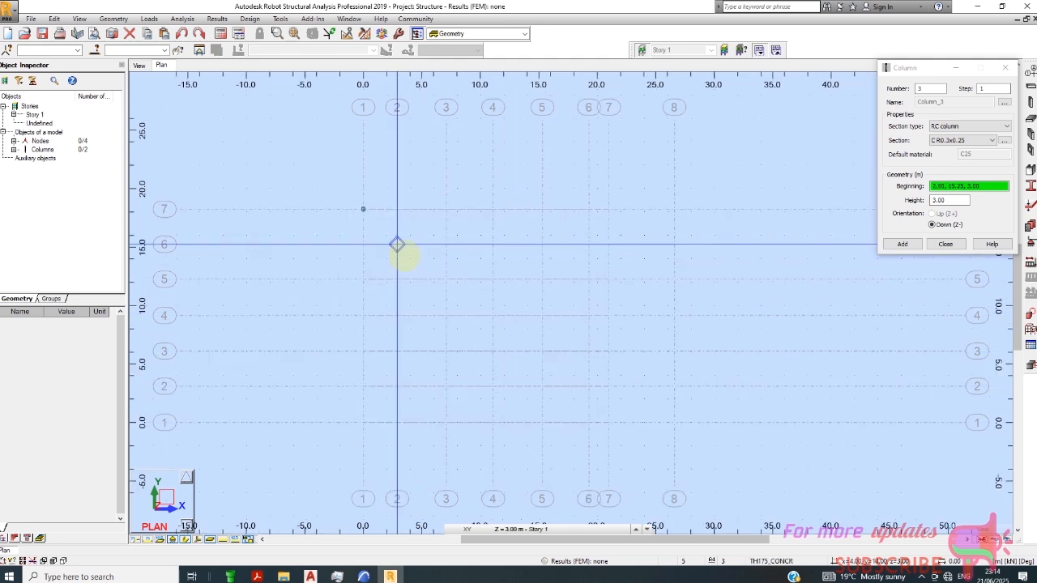
scroll(397, 276, up, 2)
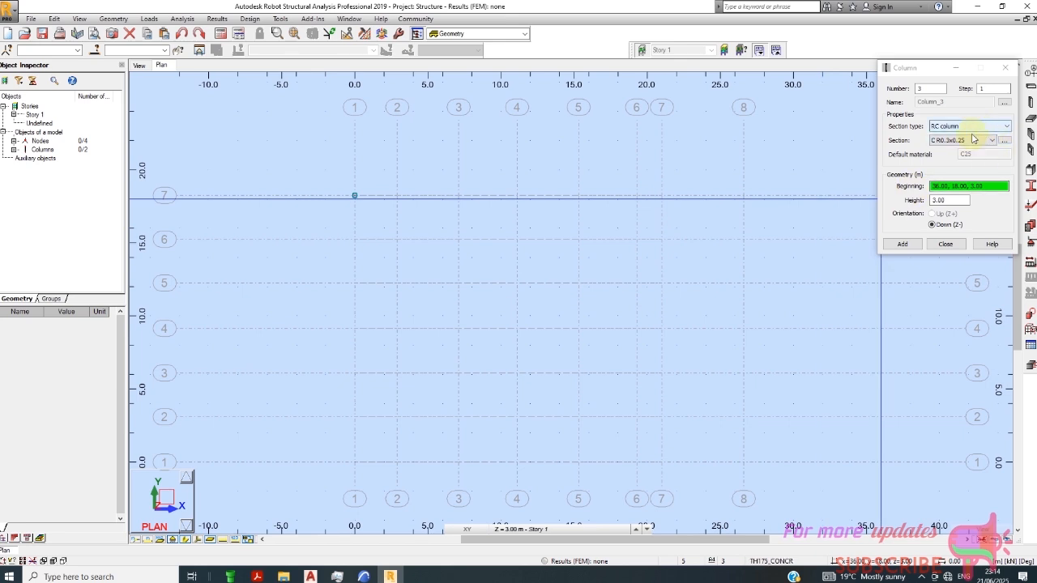
click(972, 140)
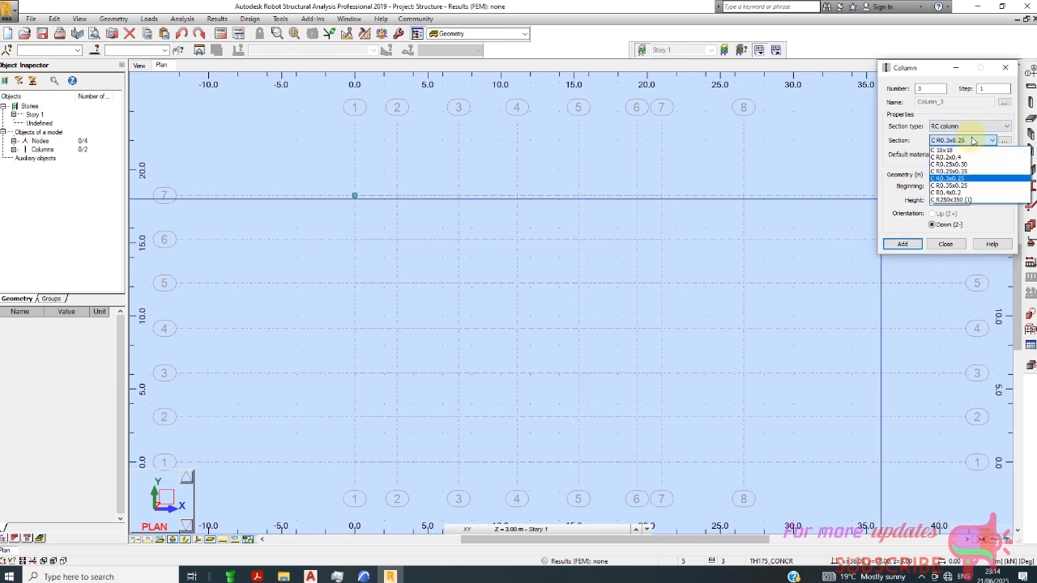
click(963, 186)
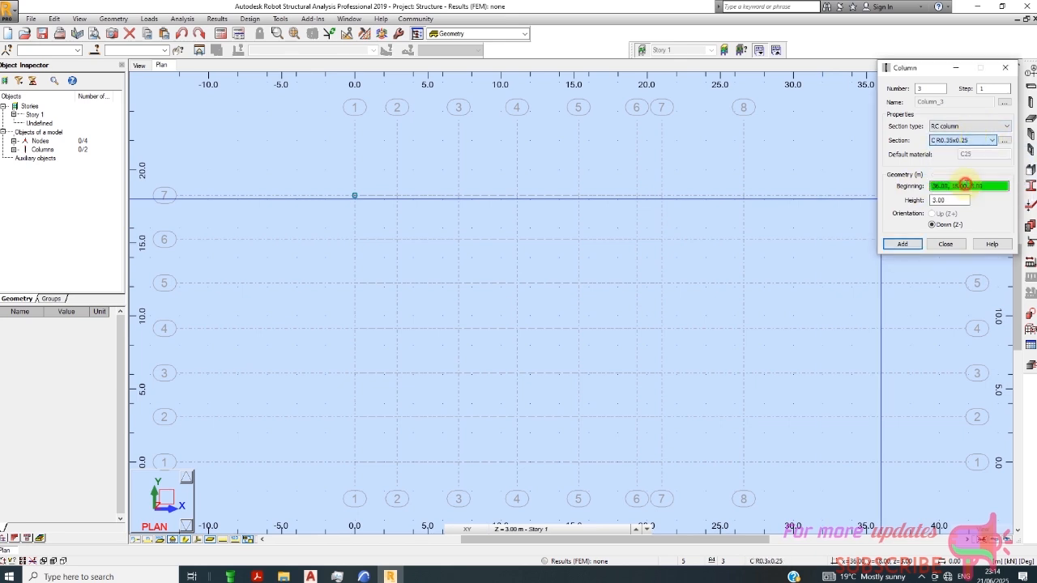
click(395, 196)
scroll(421, 212, up, 1)
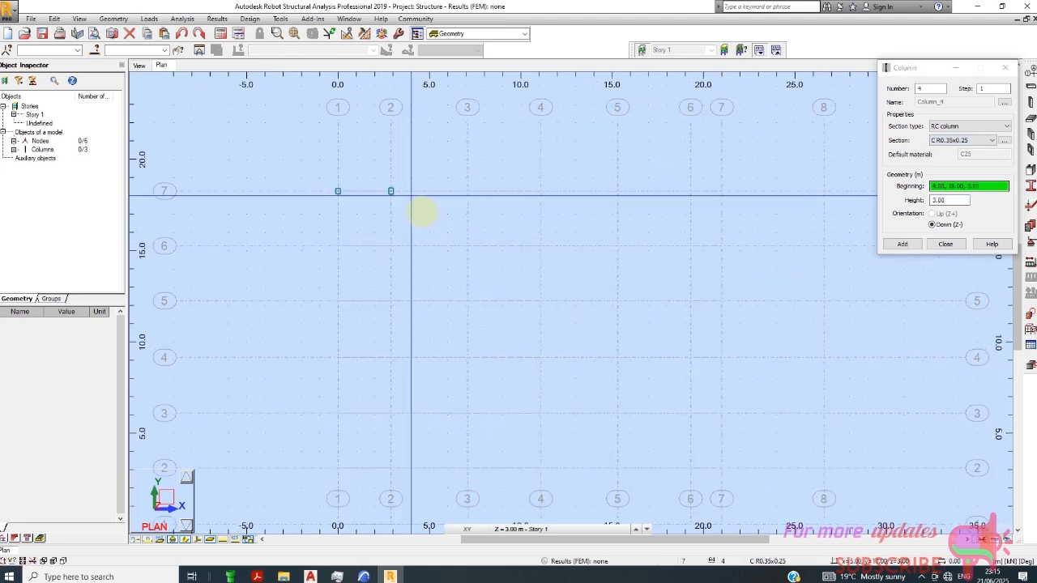
click(467, 191)
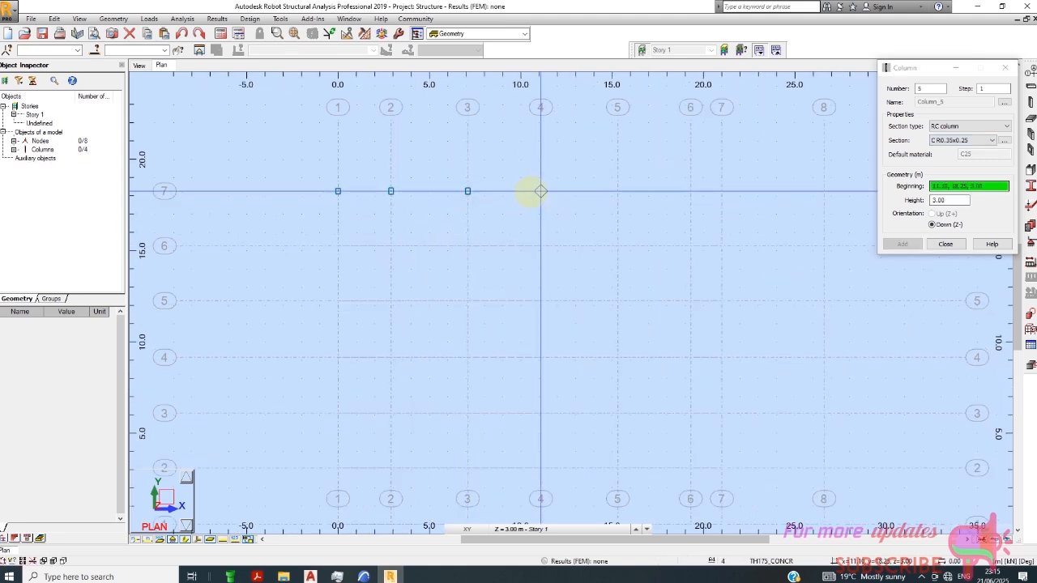
click(540, 192)
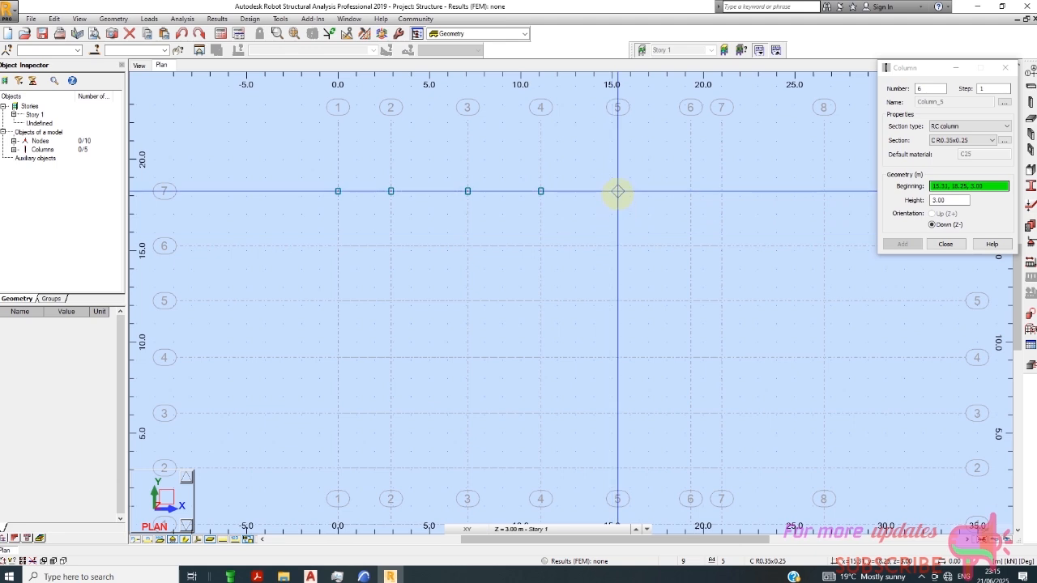
click(618, 191)
click(690, 191)
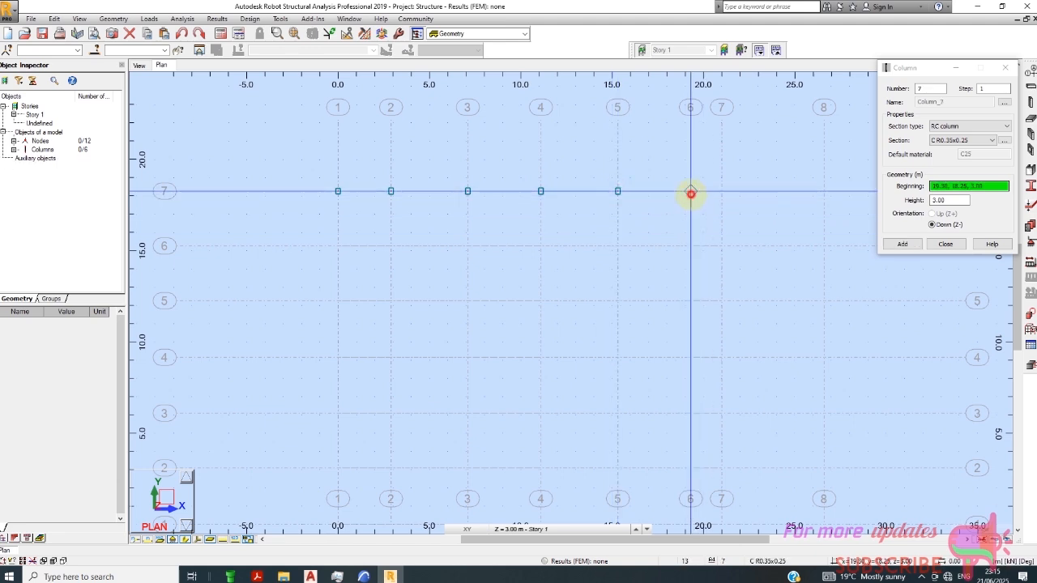
- Try a column with section C R0.35x0.25 where vertical axis 7 crosses horizontal axis 7, and undo it
click(726, 195)
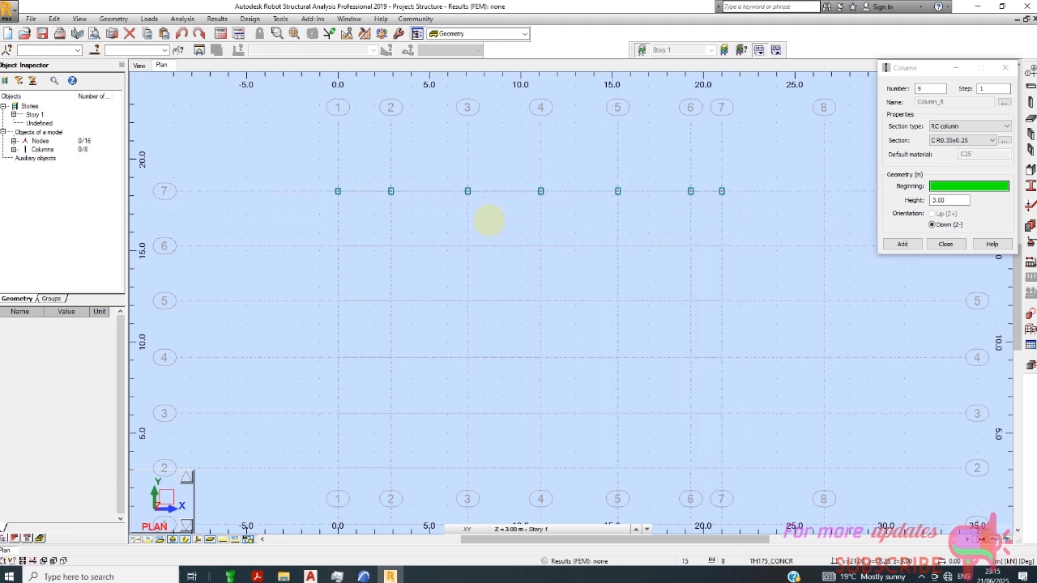
scroll(486, 220, down, 1)
click(188, 34)
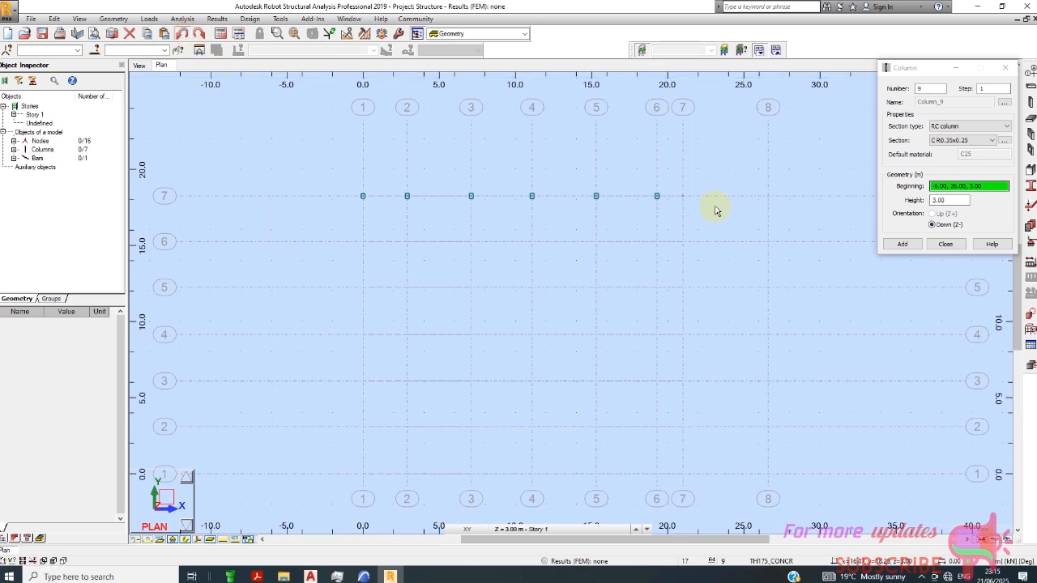
- Place 3.00 m columns with section C R0.25x0.35 where vertical axes 7 and 8 cross horizontal axes 7, 6, 5 and 4
click(982, 142)
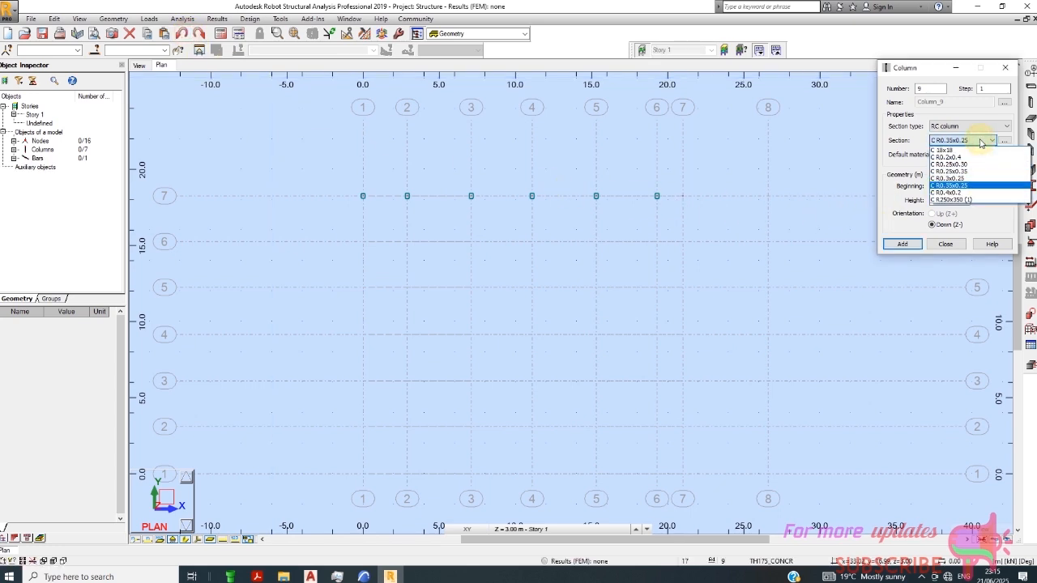
click(975, 171)
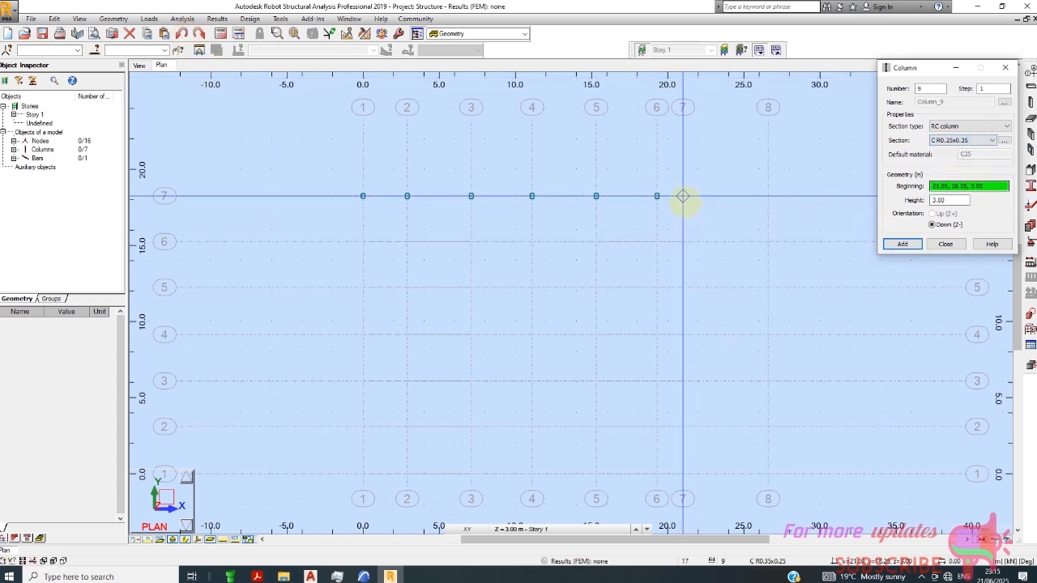
click(684, 196)
click(768, 196)
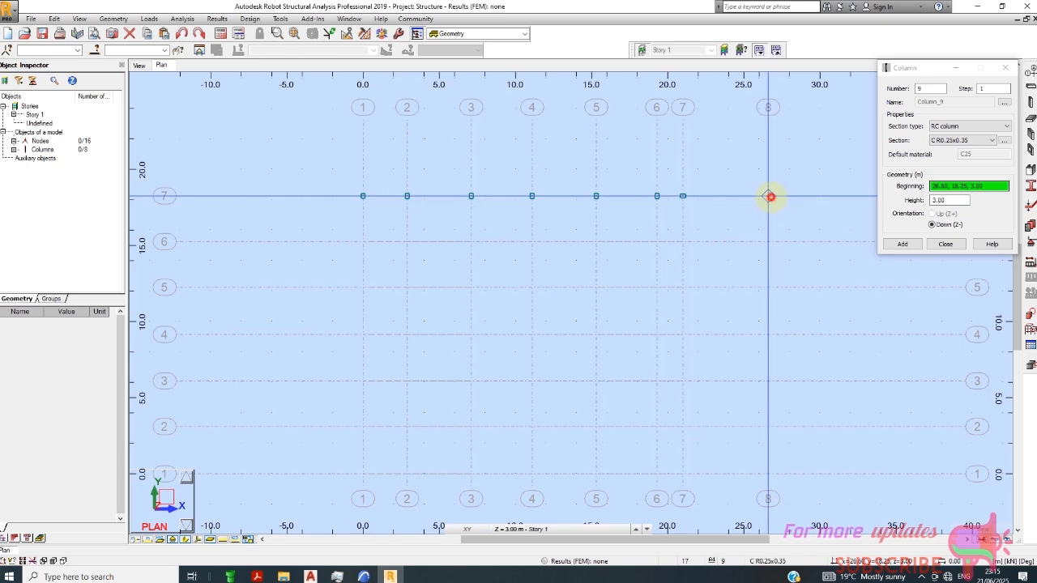
click(683, 241)
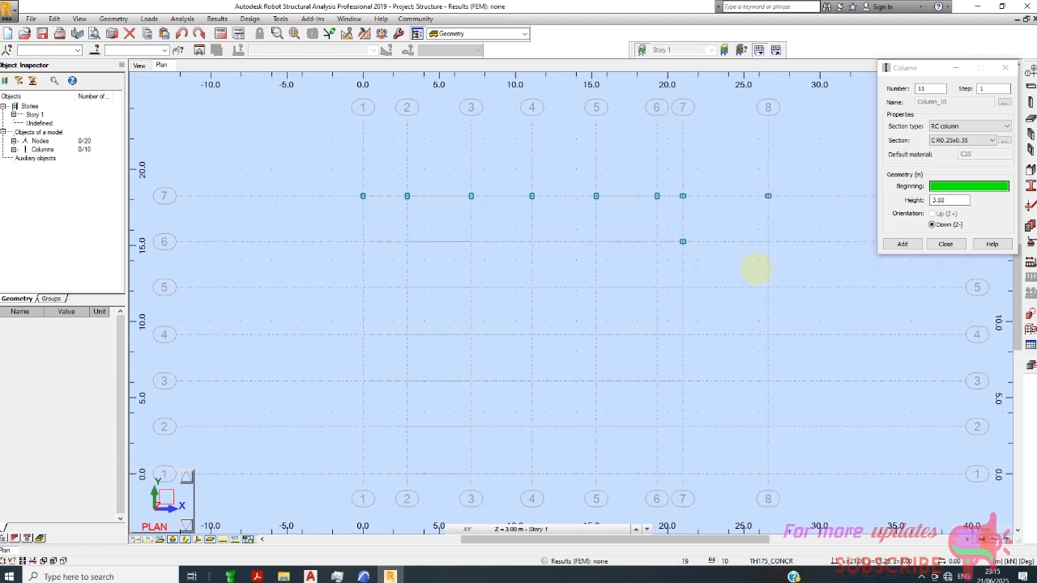
click(769, 241)
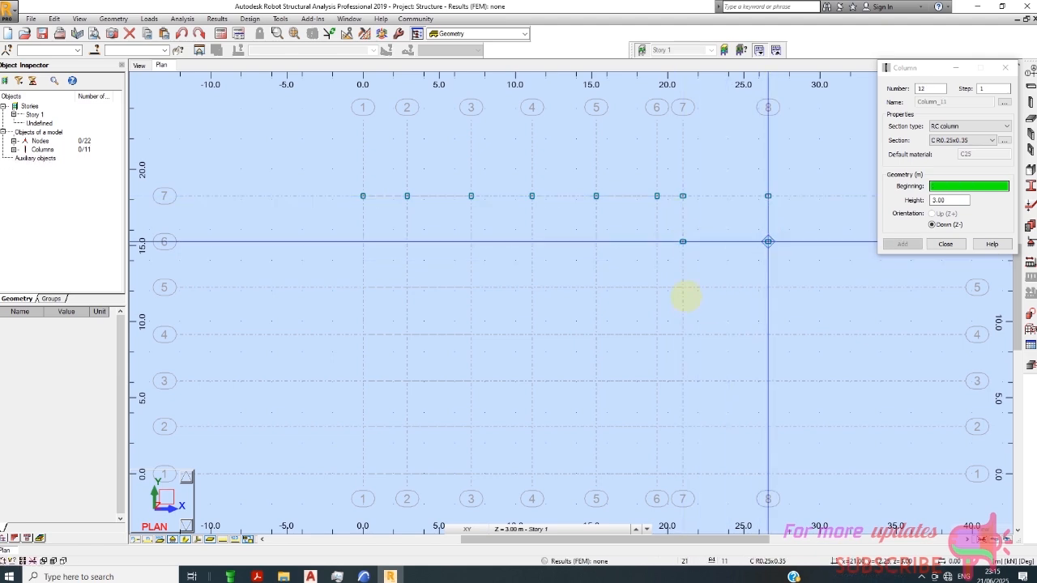
click(683, 287)
click(768, 289)
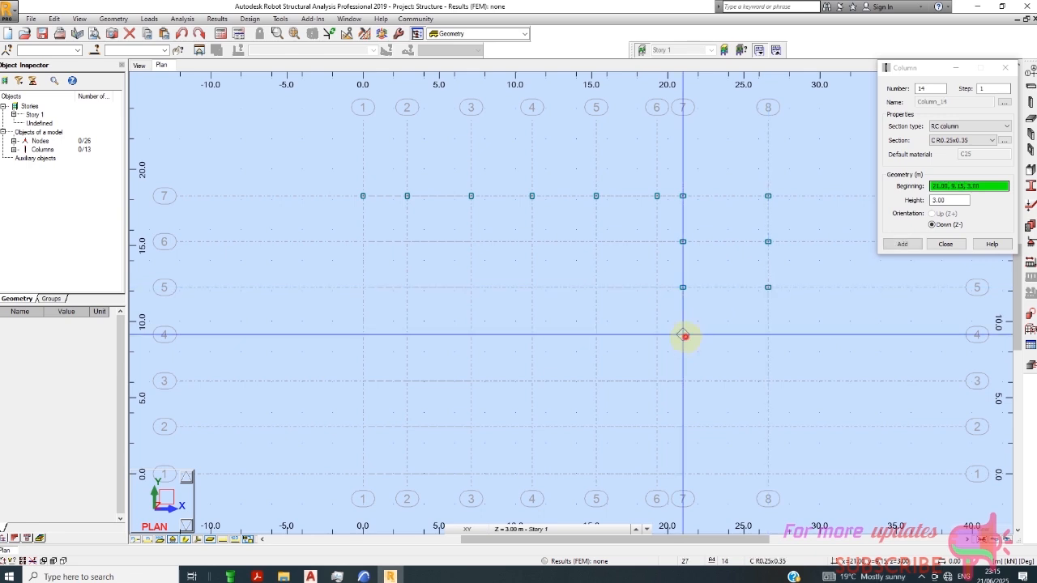
click(768, 335)
- Place C R0.25x0.35 columns where vertical axes 7 and 8 cross horizontal axes 3, 2 and 1
scroll(624, 235, down, 2)
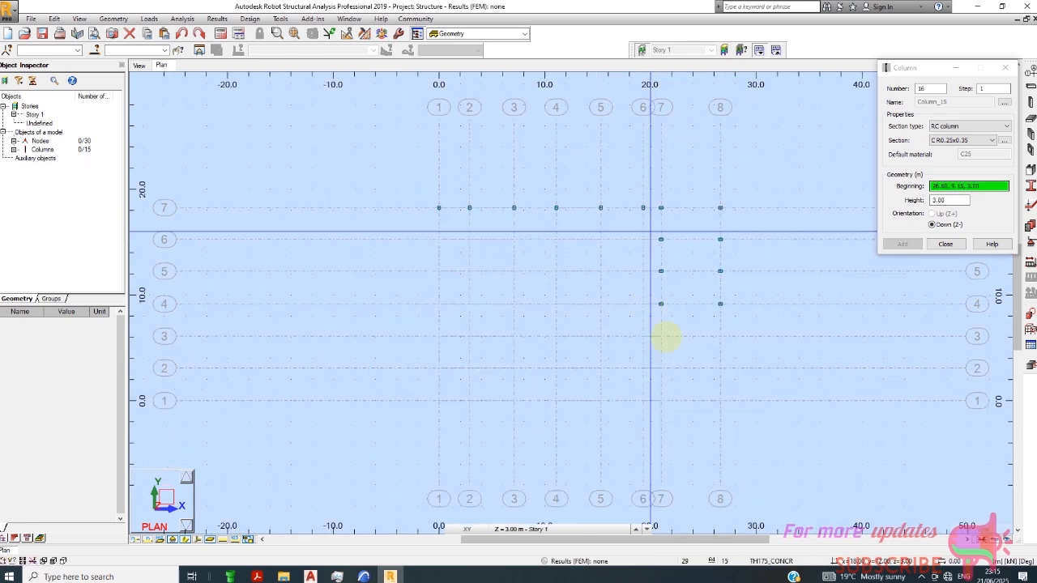
scroll(669, 344, up, 1)
click(658, 332)
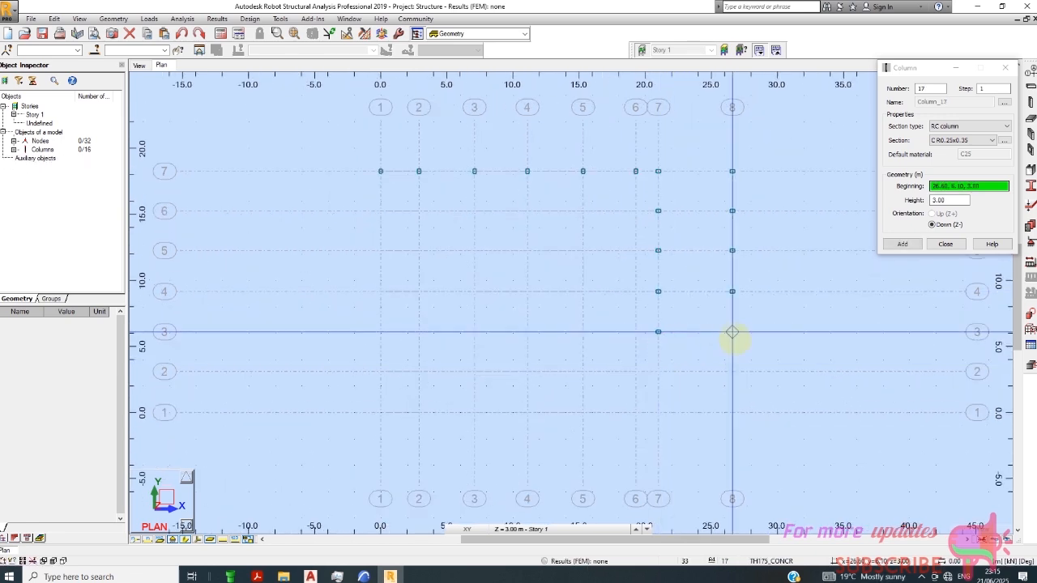
click(732, 331)
click(658, 372)
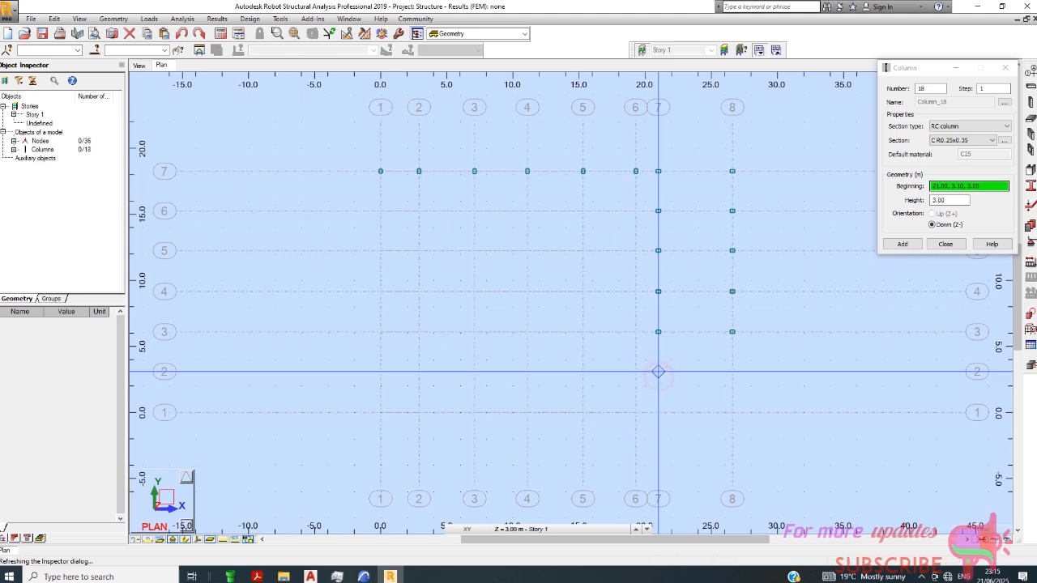
click(732, 372)
click(658, 413)
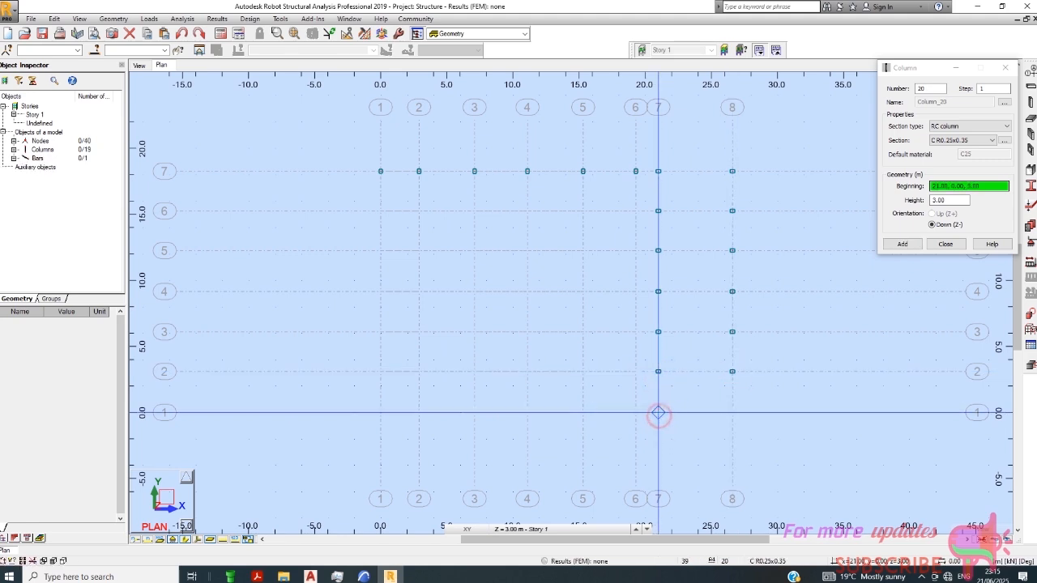
click(732, 413)
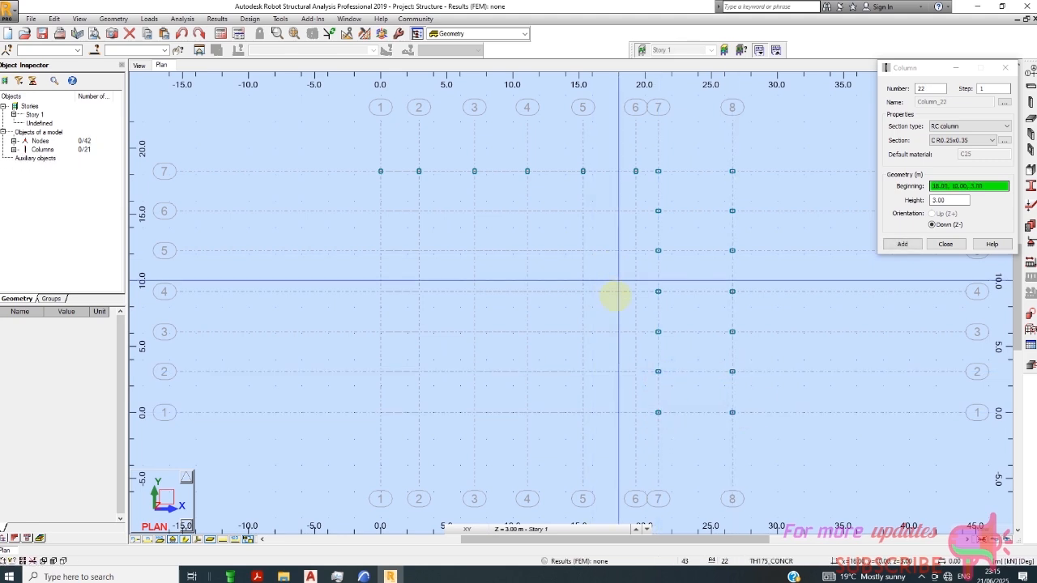
- Switch to AutoCAD and examine the axis spacings along the classroom block and staircase on the red-outlined plan
click(312, 578)
scroll(600, 244, down, 4)
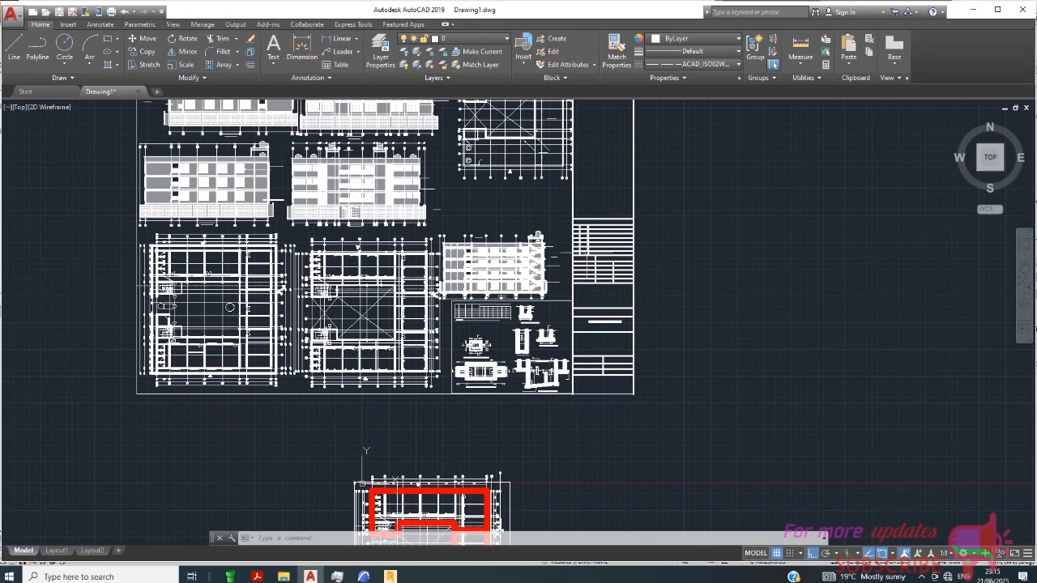
scroll(454, 444, up, 4)
scroll(432, 431, up, 2)
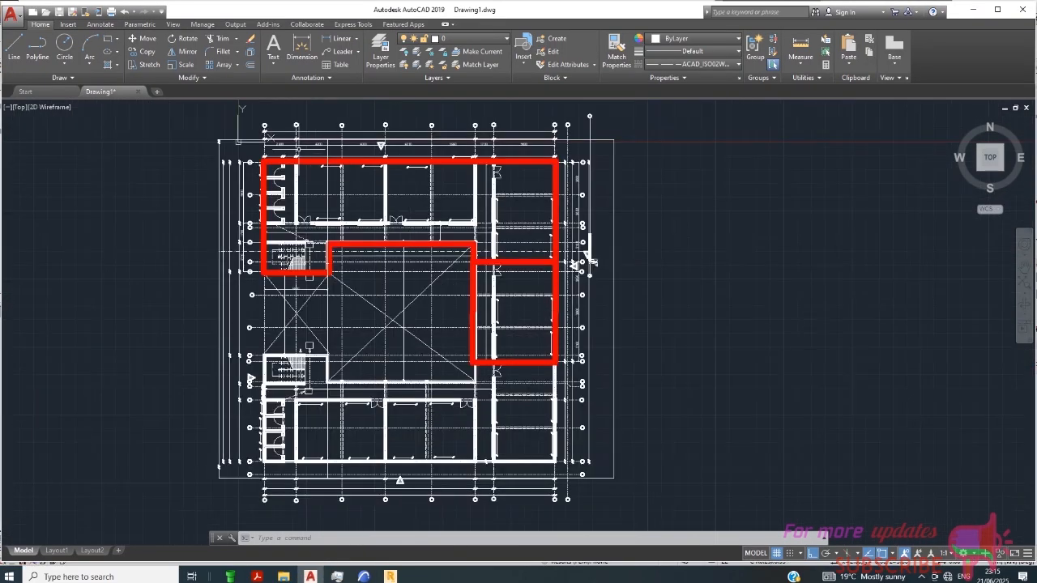
scroll(559, 144, up, 2)
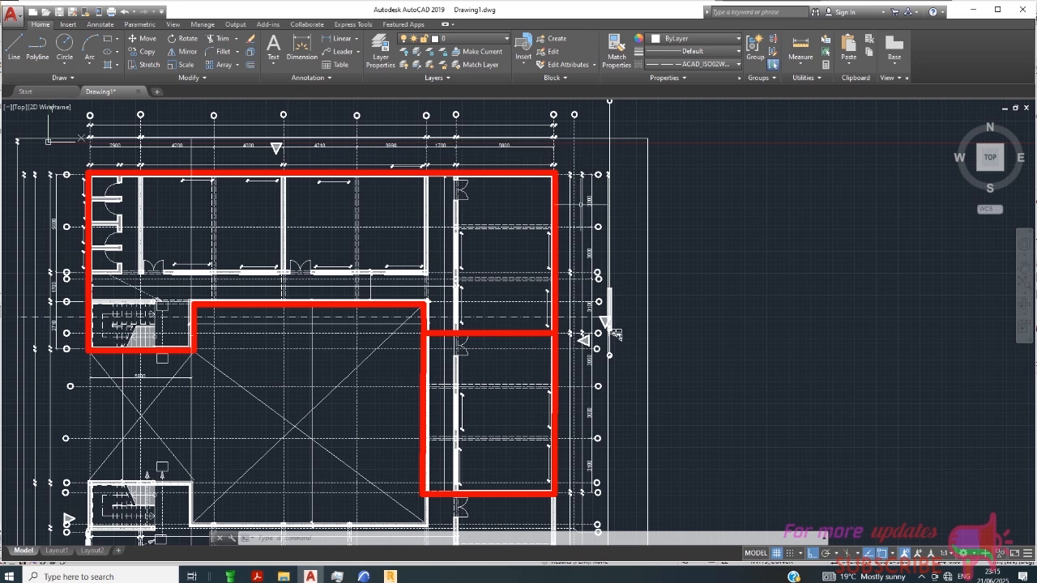
scroll(606, 255, down, 2)
scroll(307, 267, up, 2)
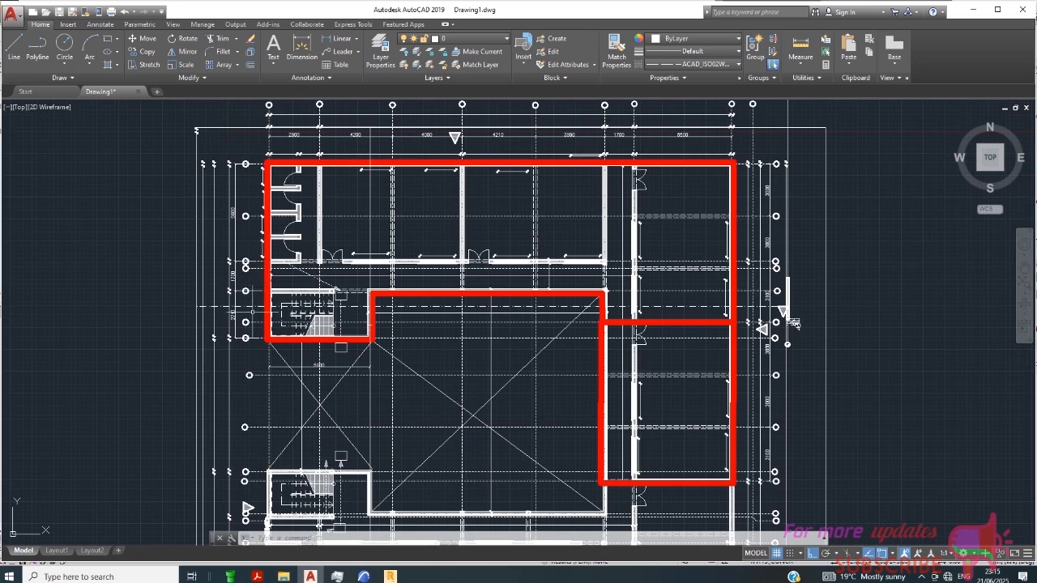
scroll(294, 302, up, 2)
scroll(214, 168, down, 3)
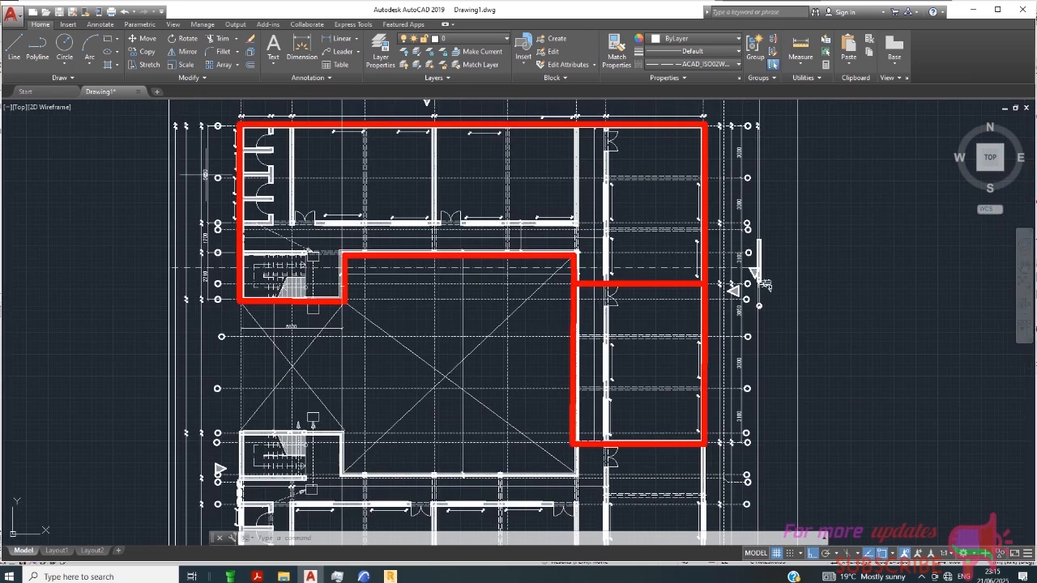
scroll(205, 196, up, 3)
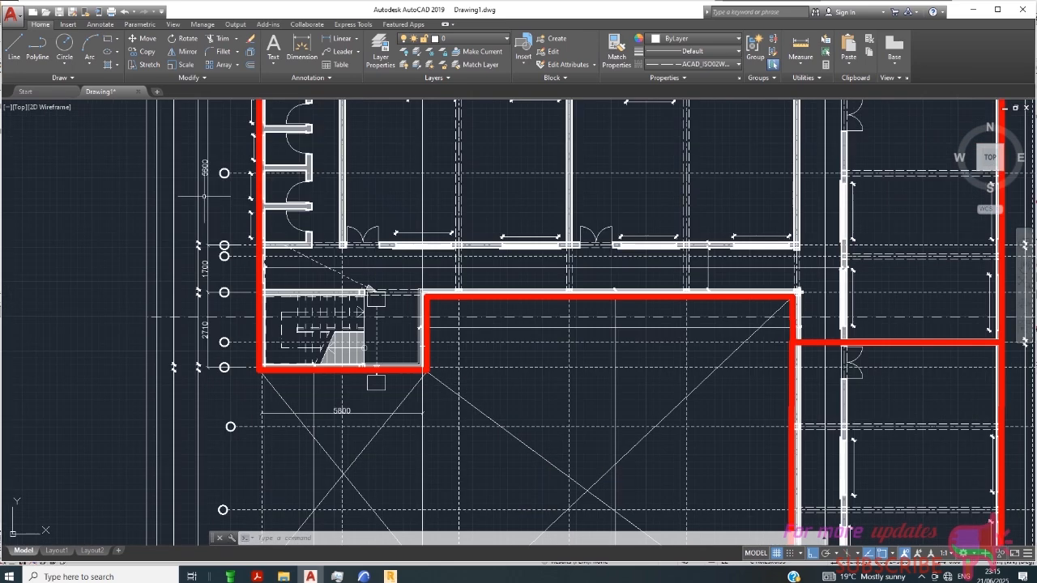
- Switch back to Robot and copy the six columns on horizontal axis 7, vertical axes 1 to 6, once by the translation vector 0,-5.6,0
click(390, 577)
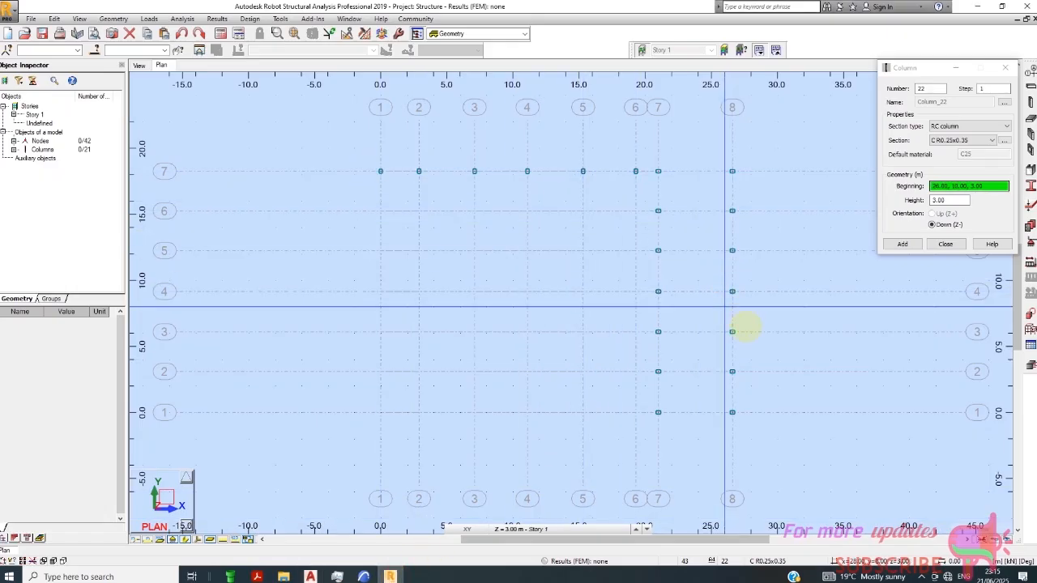
scroll(482, 308, down, 1)
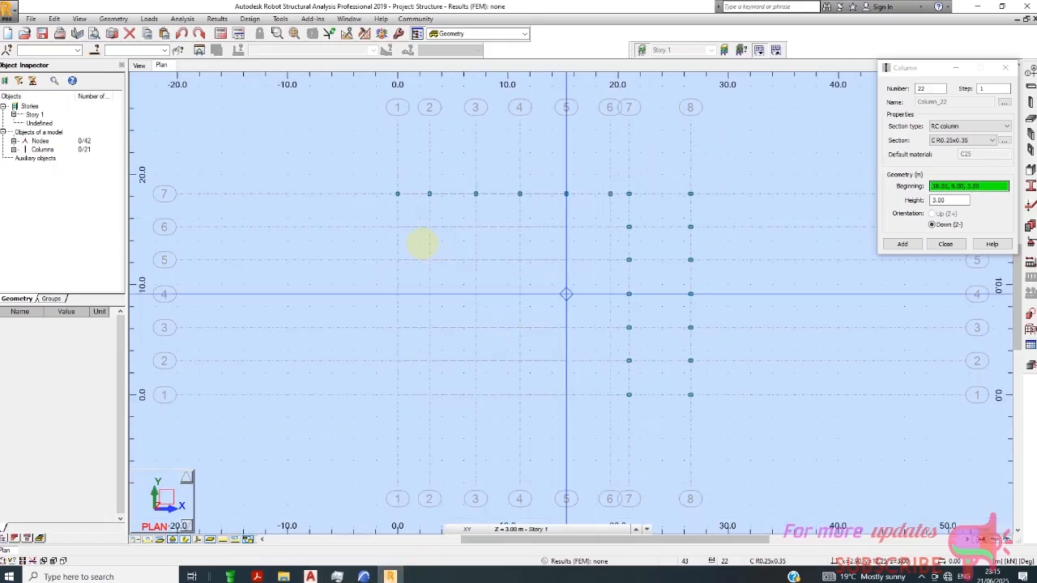
click(945, 243)
drag(379, 180, 617, 211)
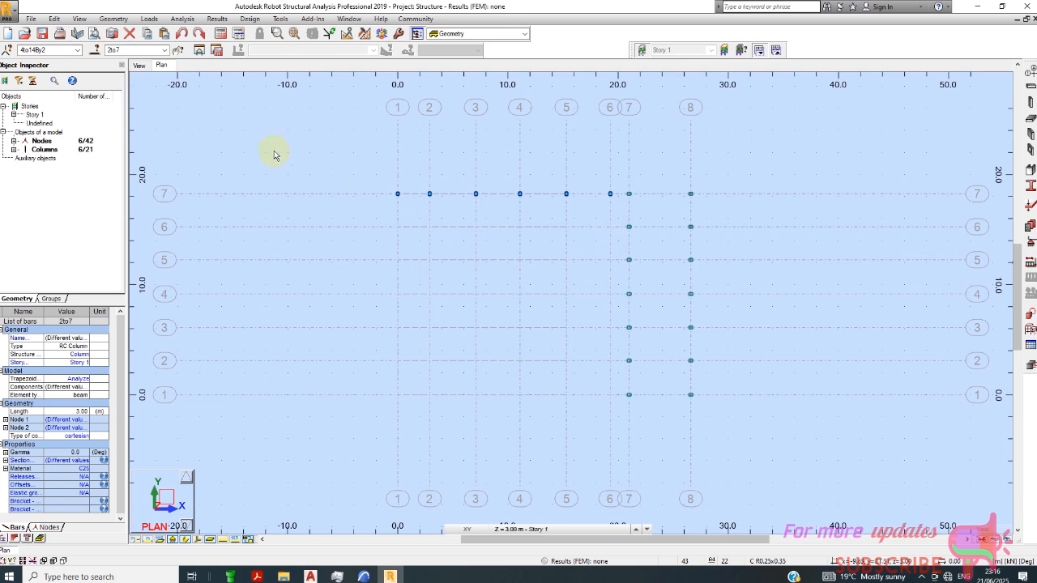
click(52, 19)
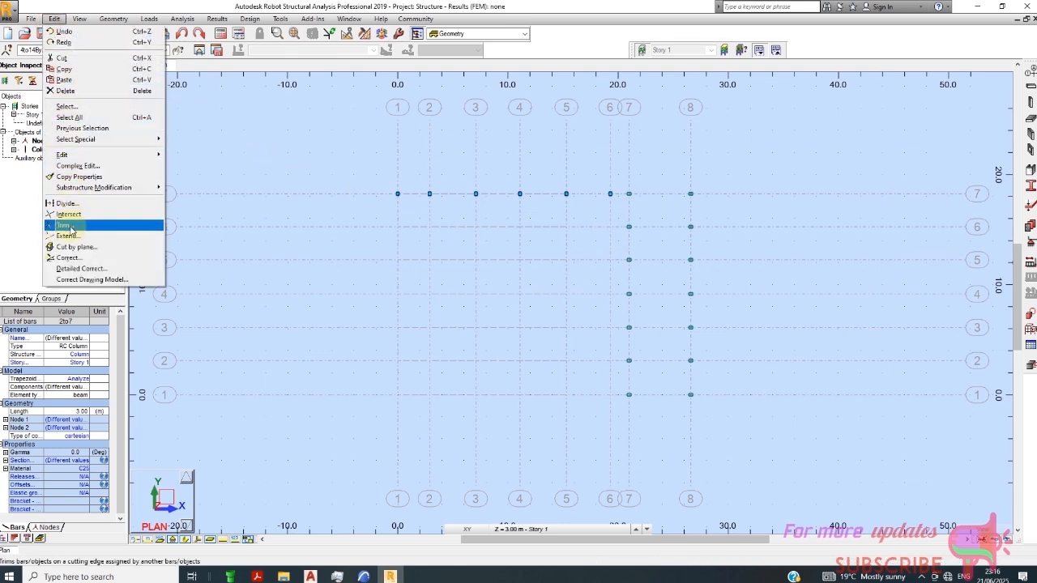
mouse_move(68, 154)
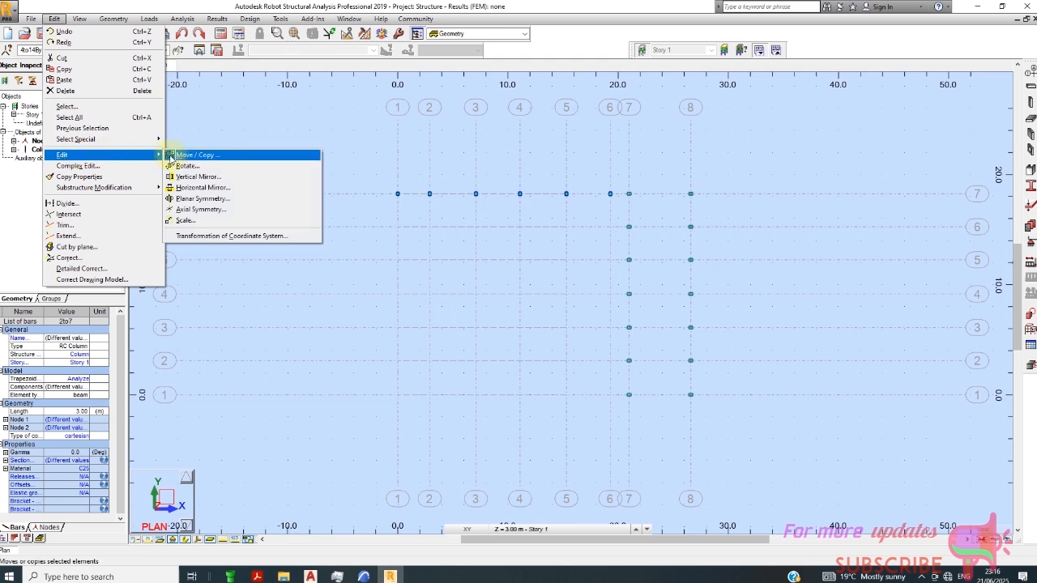
click(171, 154)
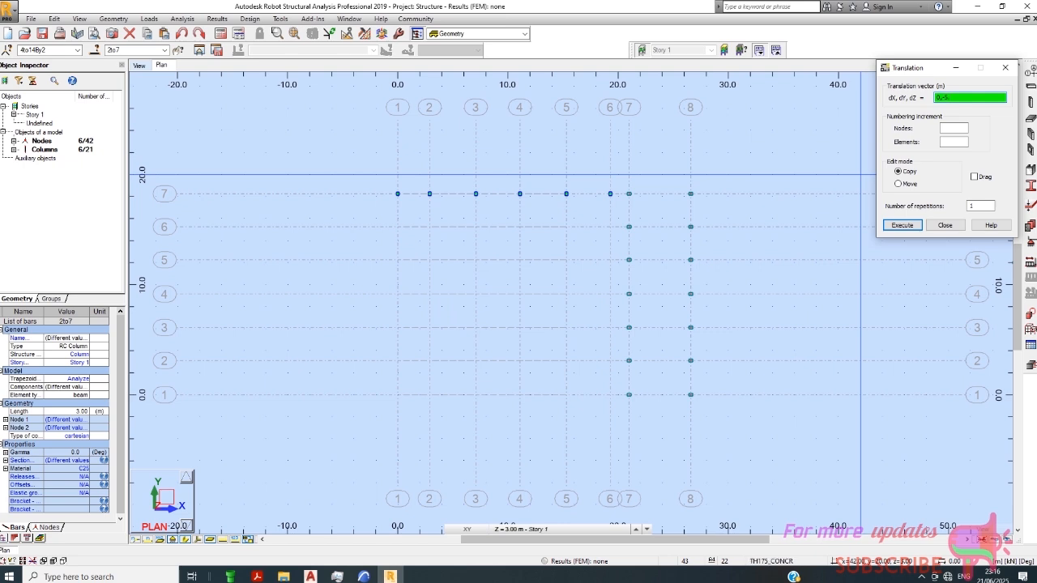
text(,0)
click(904, 224)
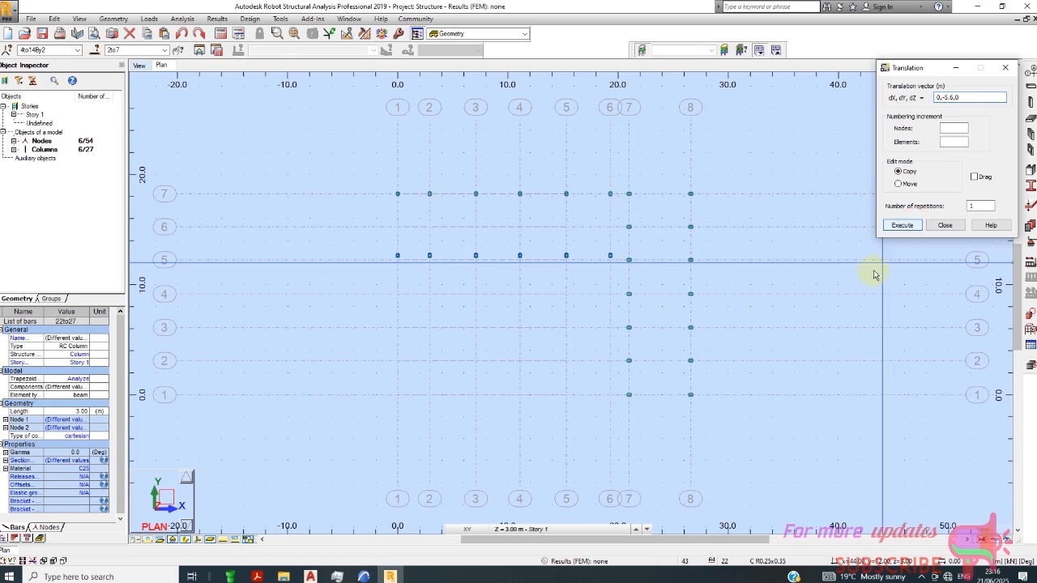
scroll(408, 289, up, 1)
scroll(409, 288, up, 3)
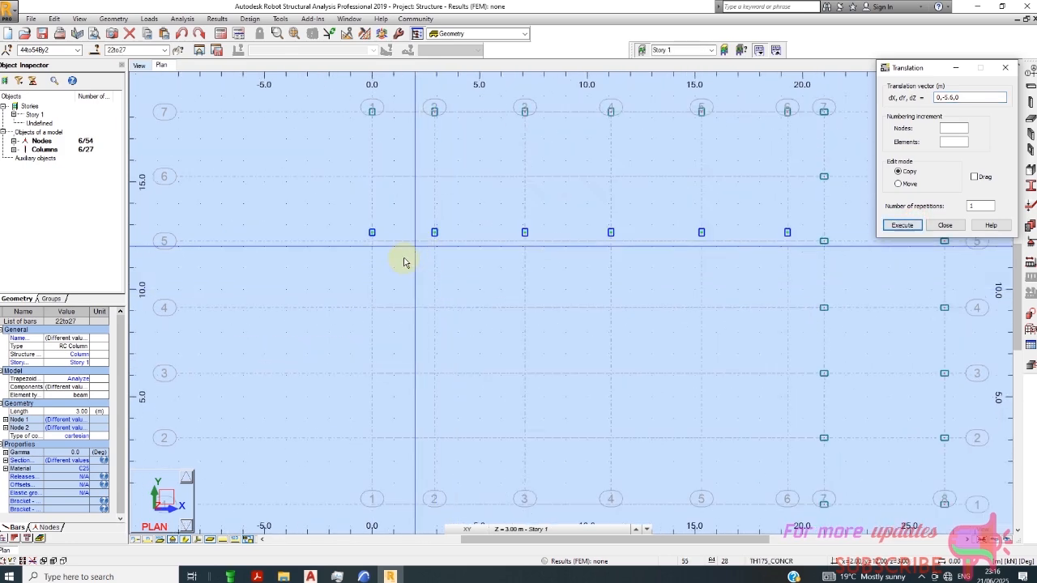
- Switch to AutoCAD and examine the corridor and staircase spacings below the classroom block on the plan
click(310, 577)
scroll(419, 305, up, 2)
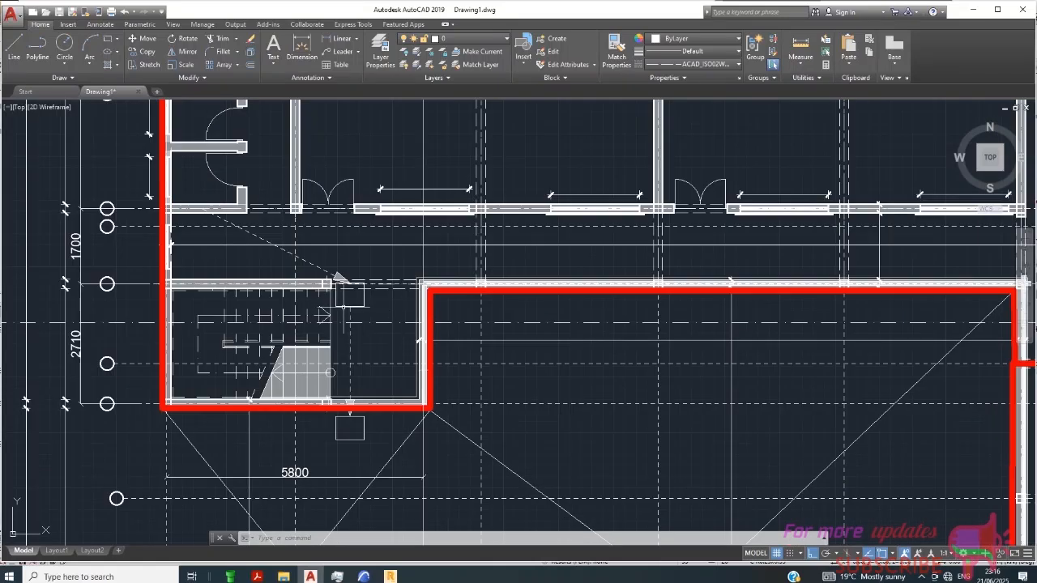
- Examine the floor plan around the staircase for the column positions and the spacings between the grid lines
scroll(164, 300, up, 2)
scroll(182, 282, down, 2)
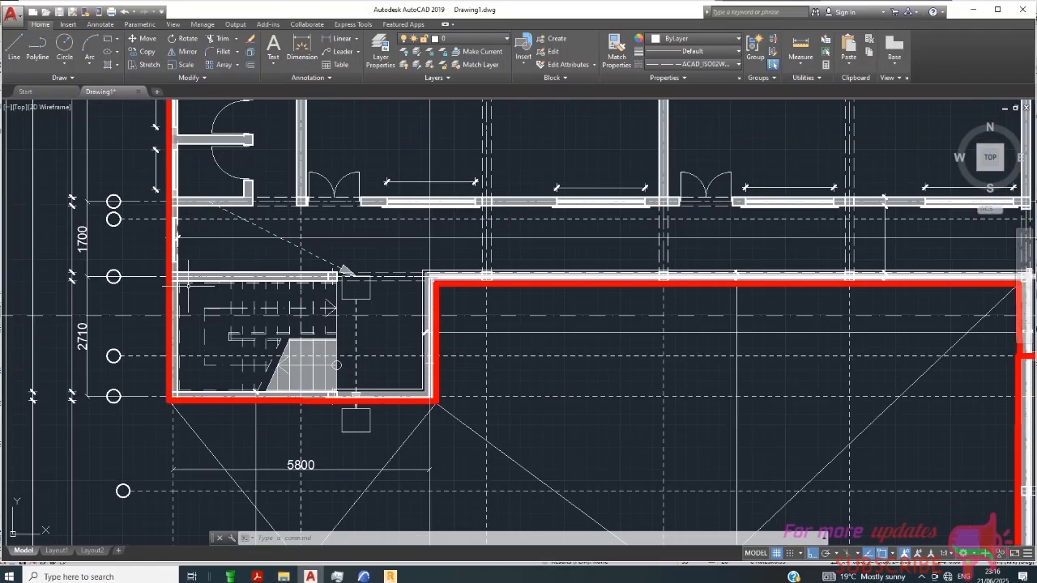
scroll(207, 275, down, 2)
scroll(142, 292, up, 4)
scroll(243, 261, down, 2)
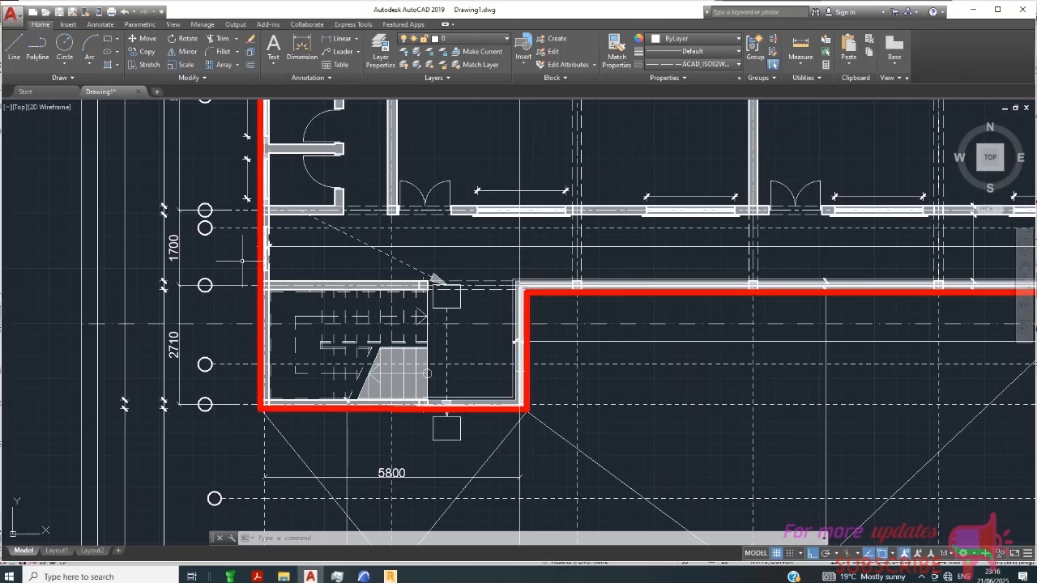
scroll(172, 263, up, 2)
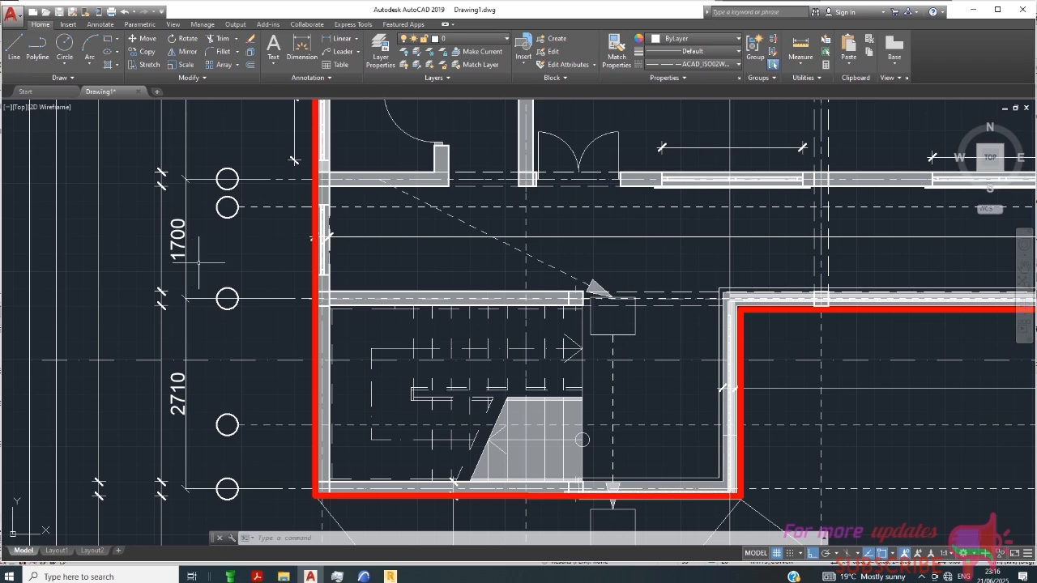
scroll(199, 262, down, 2)
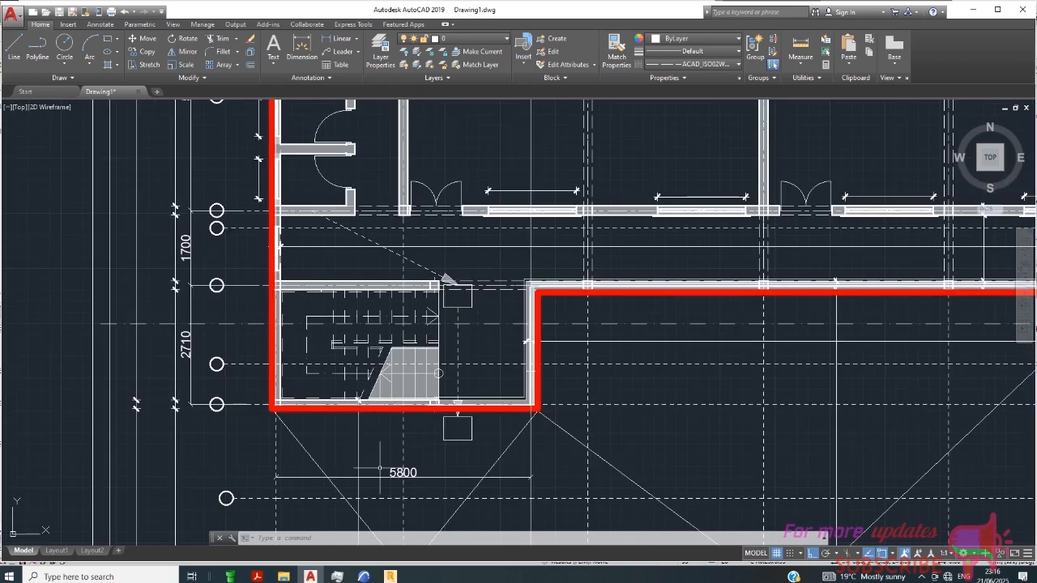
- In Robot Structural Analysis, copy the column on grid line 1 just above grid line 5 by the translation vector 0,-1.7,0
click(390, 577)
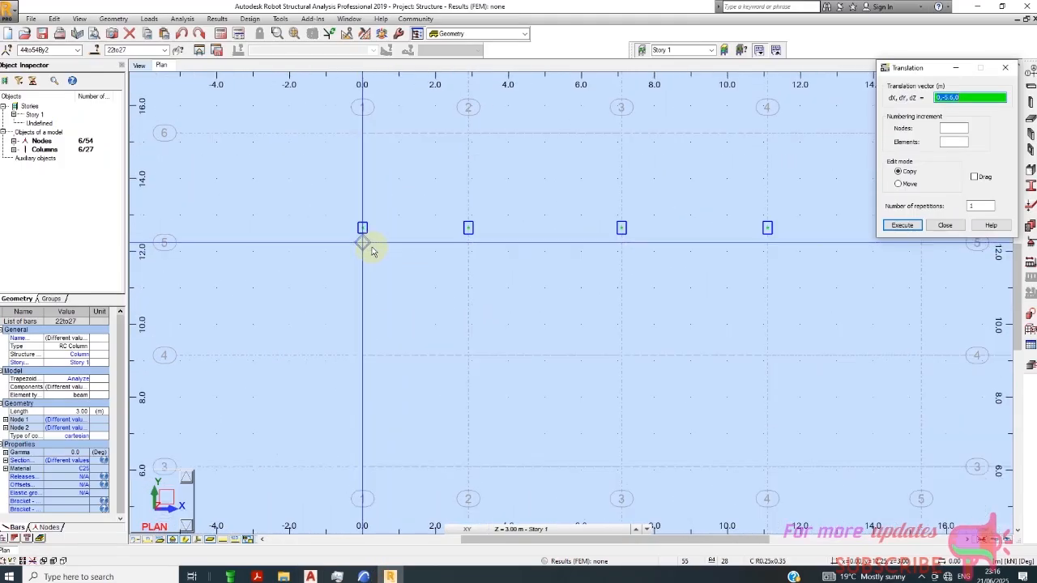
scroll(372, 252, up, 1)
right_click(261, 205)
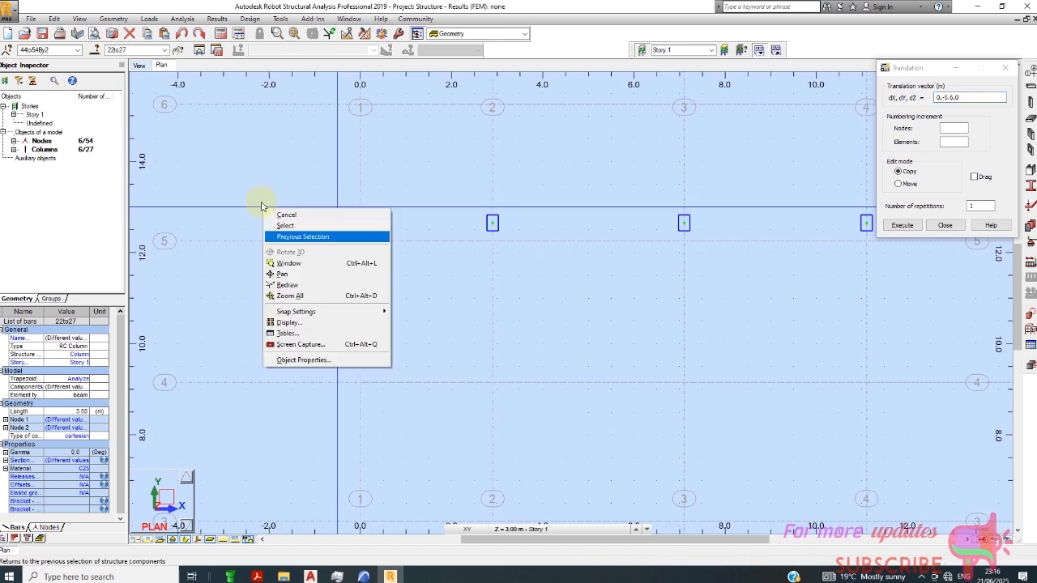
click(317, 225)
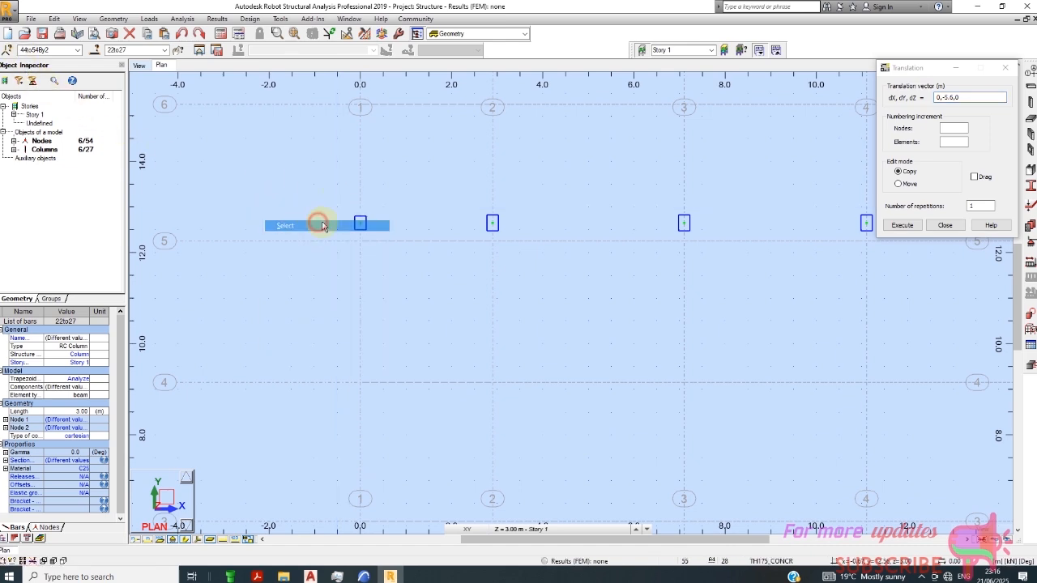
drag(306, 196, 408, 274)
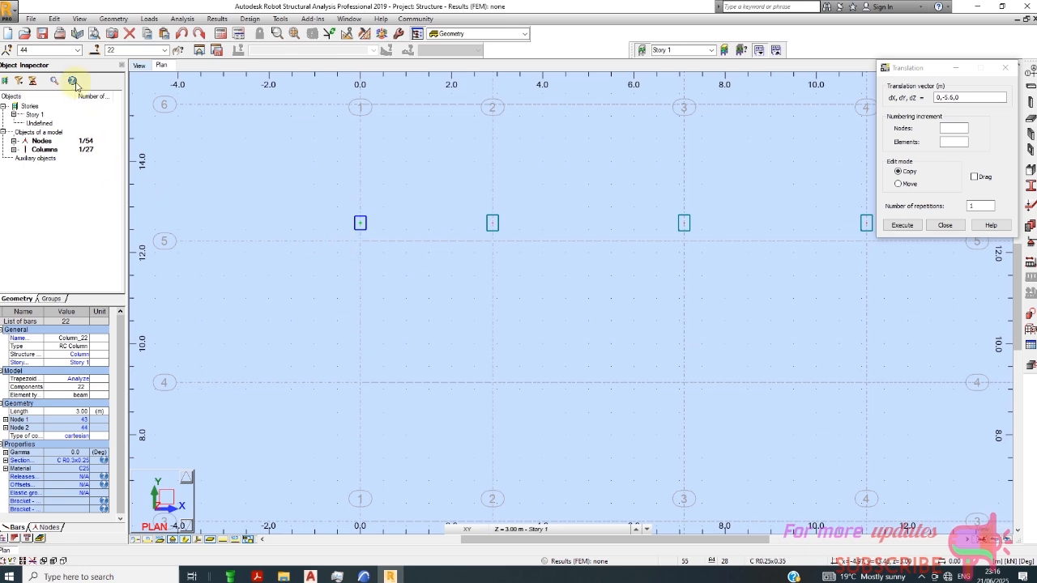
click(52, 19)
mouse_move(97, 155)
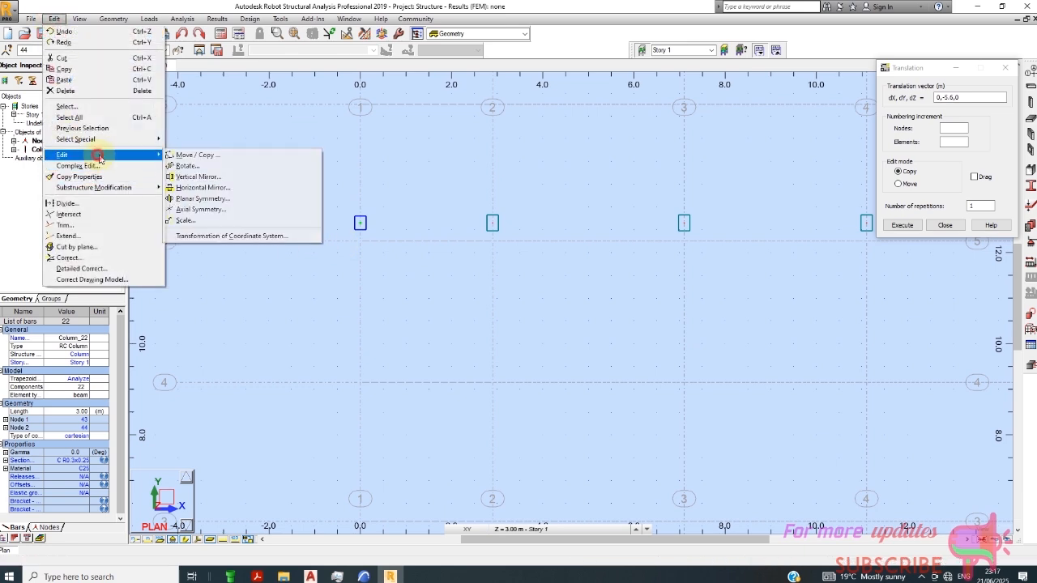
click(188, 154)
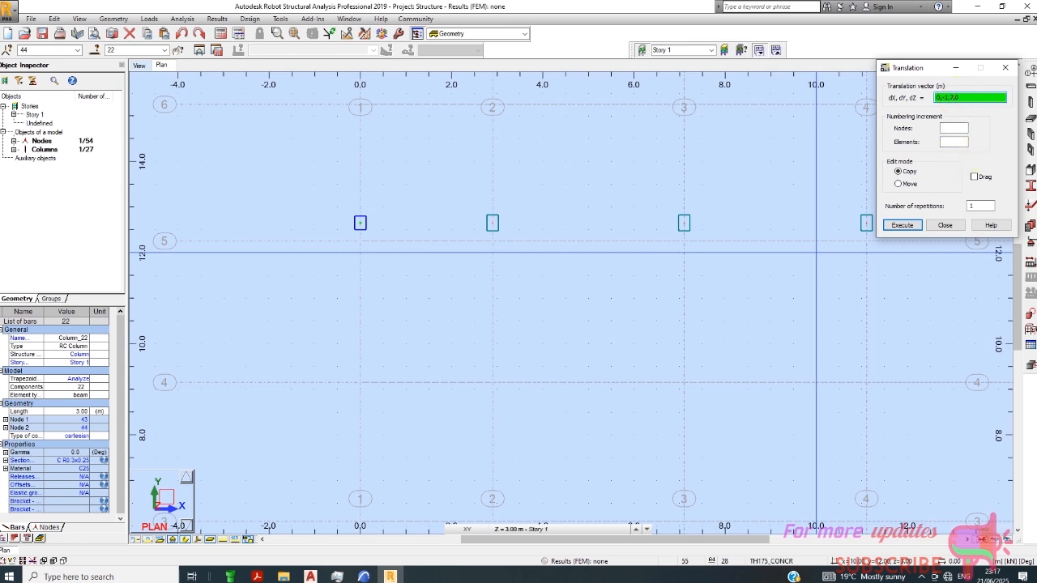
click(902, 224)
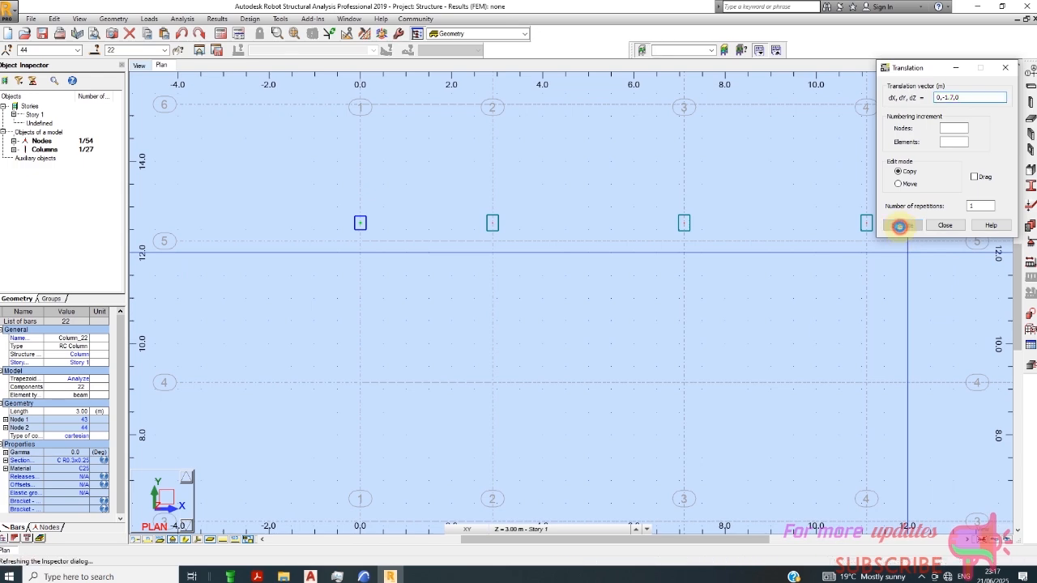
scroll(400, 340, up, 1)
scroll(393, 187, down, 3)
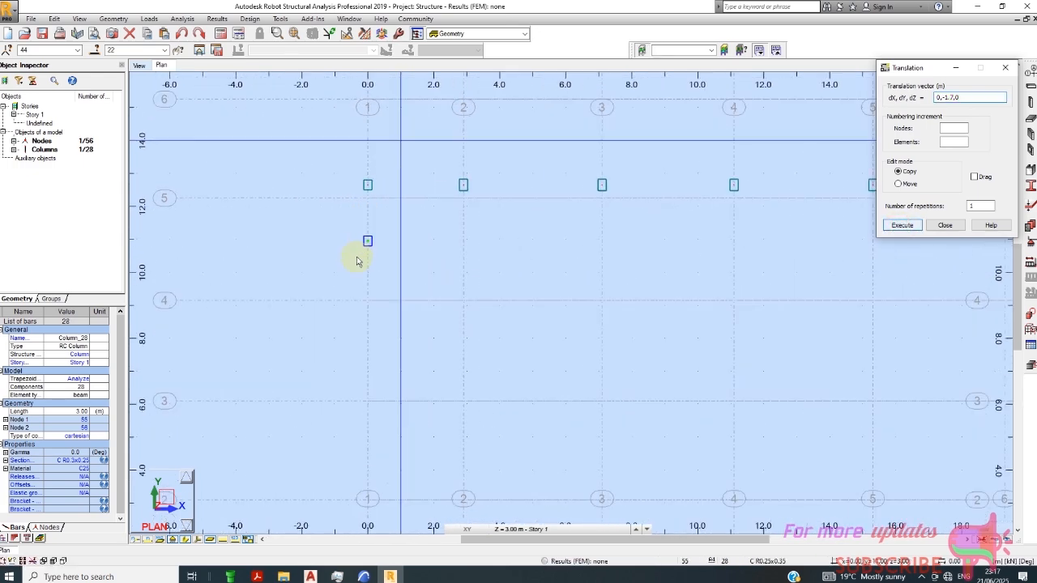
scroll(359, 259, up, 2)
click(945, 224)
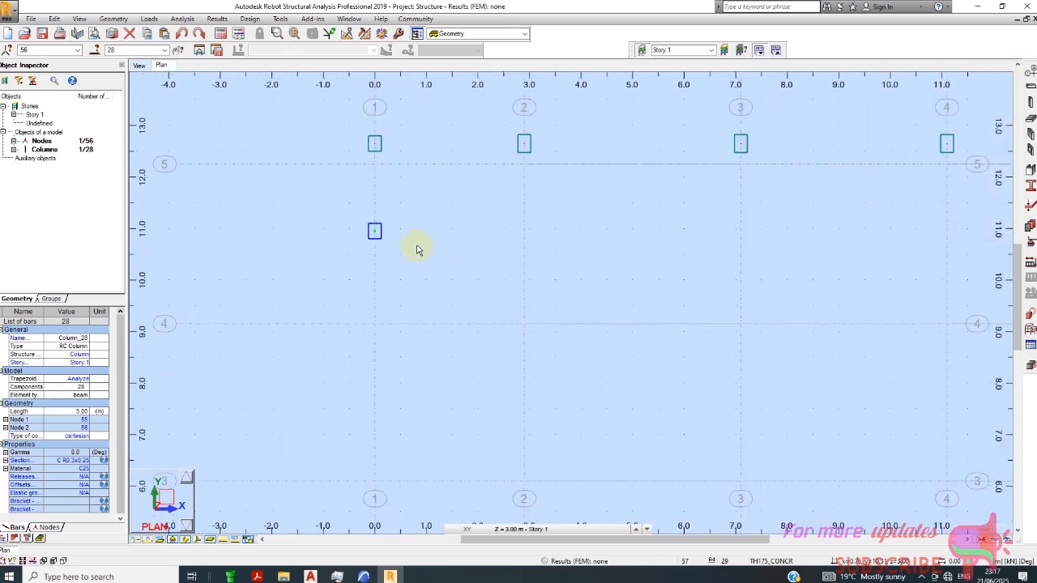
- Assign section C R0.2x0.4 to the copied column on grid line 1 between grid lines 5 and 4
right_click(423, 248)
click(416, 256)
click(338, 211)
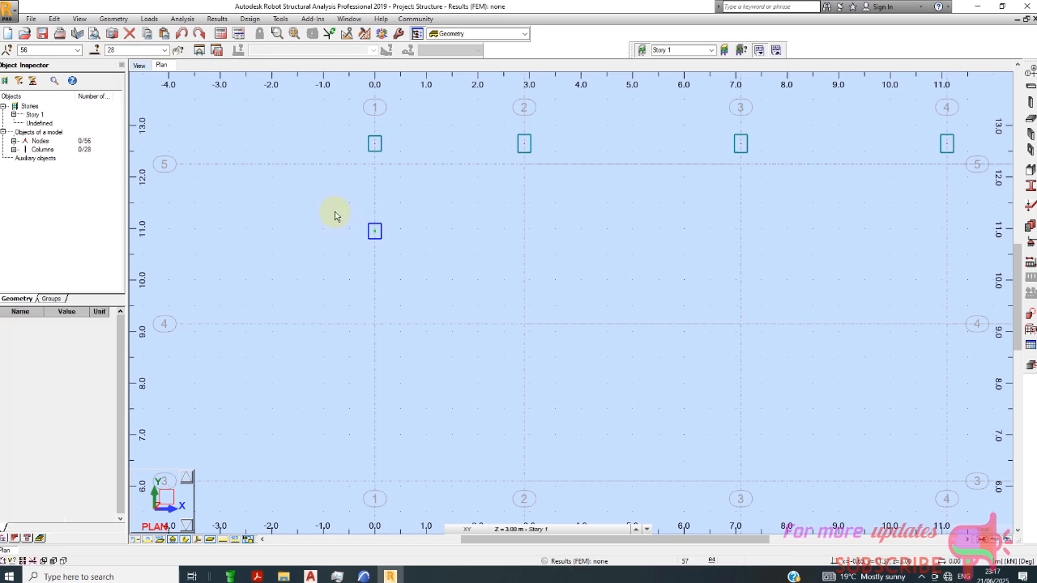
drag(337, 212, 399, 261)
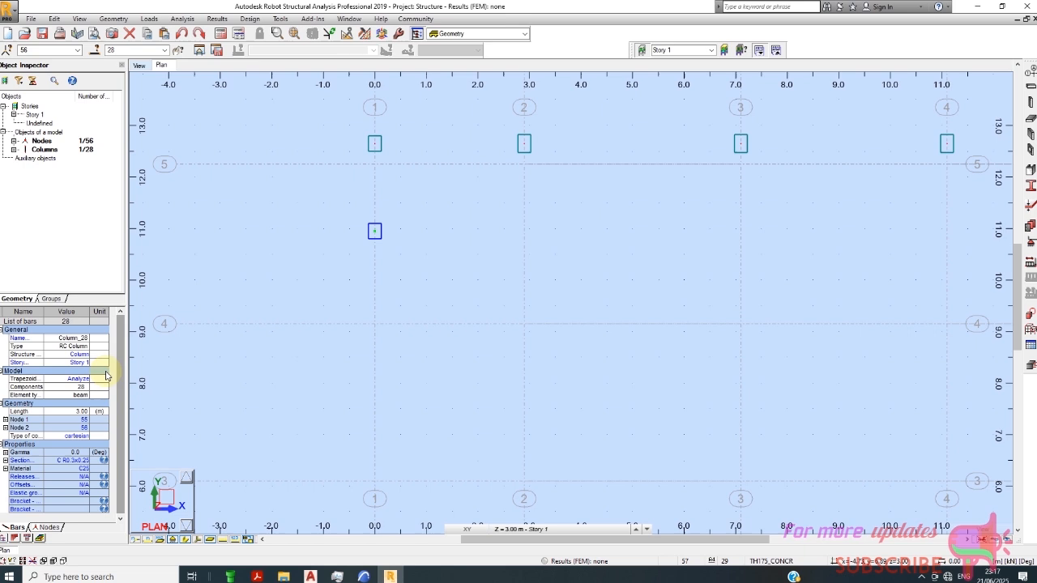
click(82, 462)
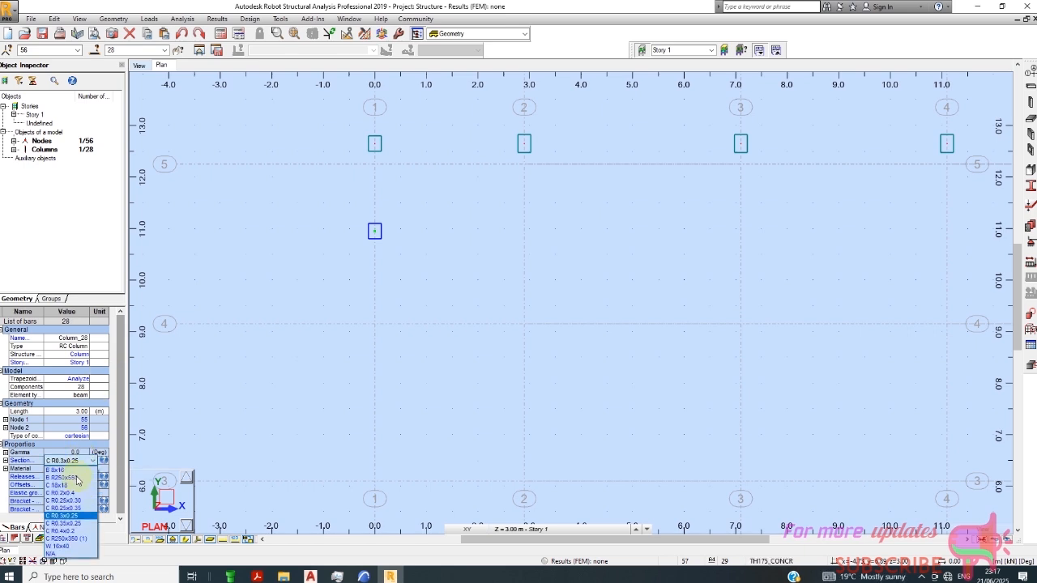
click(70, 532)
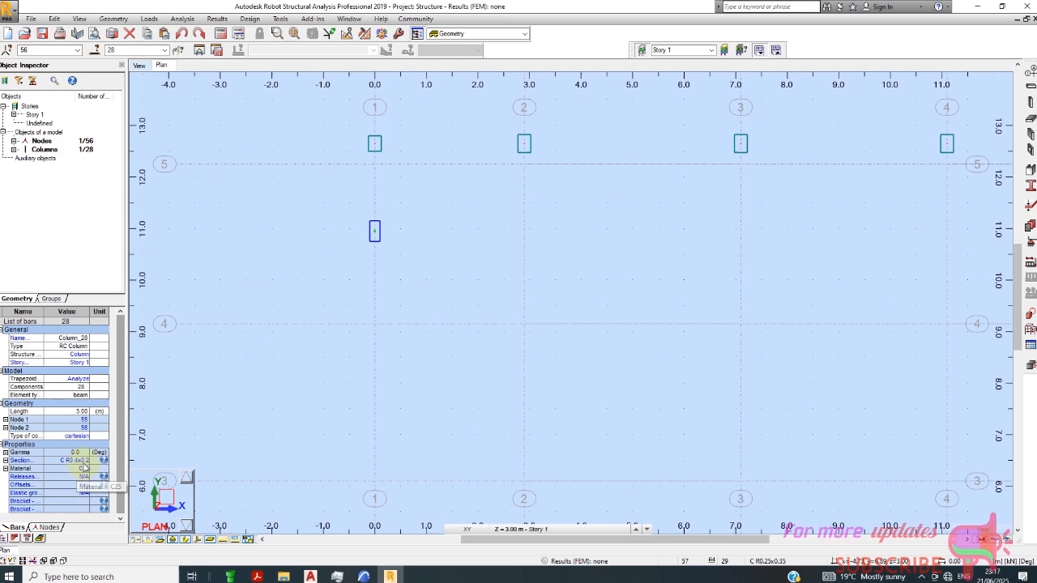
click(84, 462)
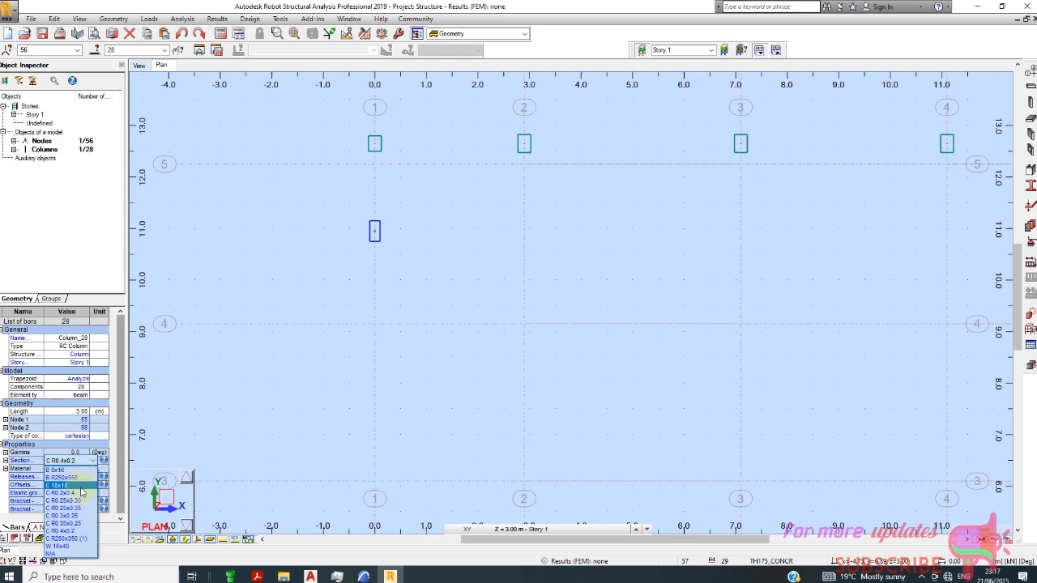
click(65, 492)
- Copy the C R0.2x0.4 column on grid line 1 by the translation vector 0,-2.71,0
scroll(271, 259, down, 5)
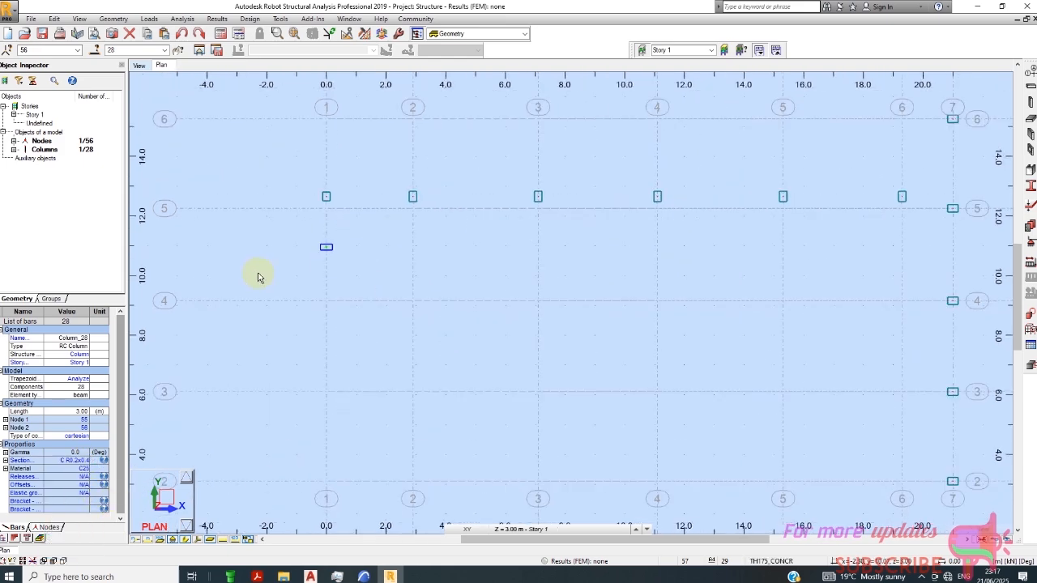
scroll(336, 261, up, 2)
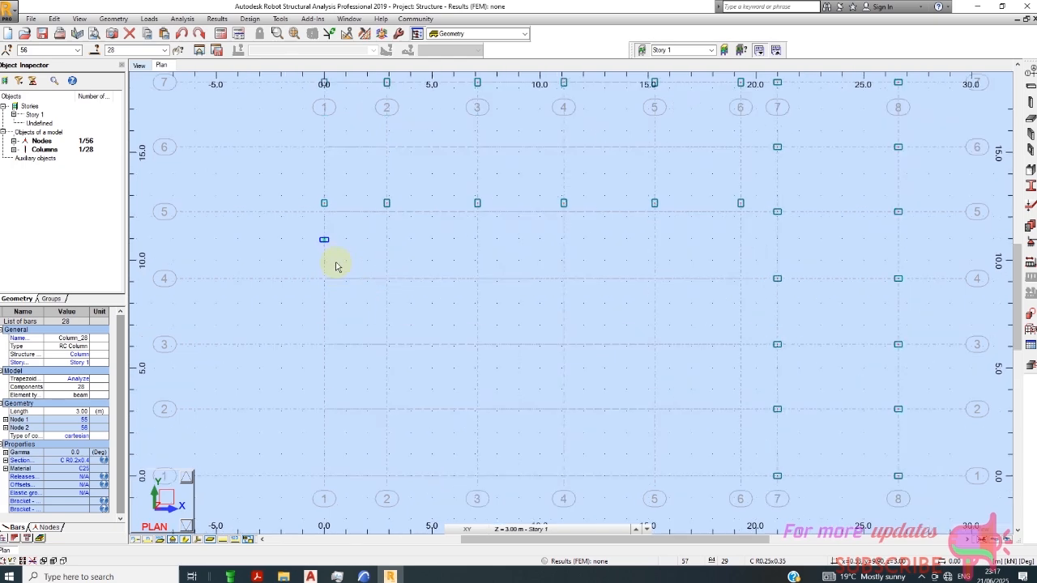
drag(283, 221, 339, 245)
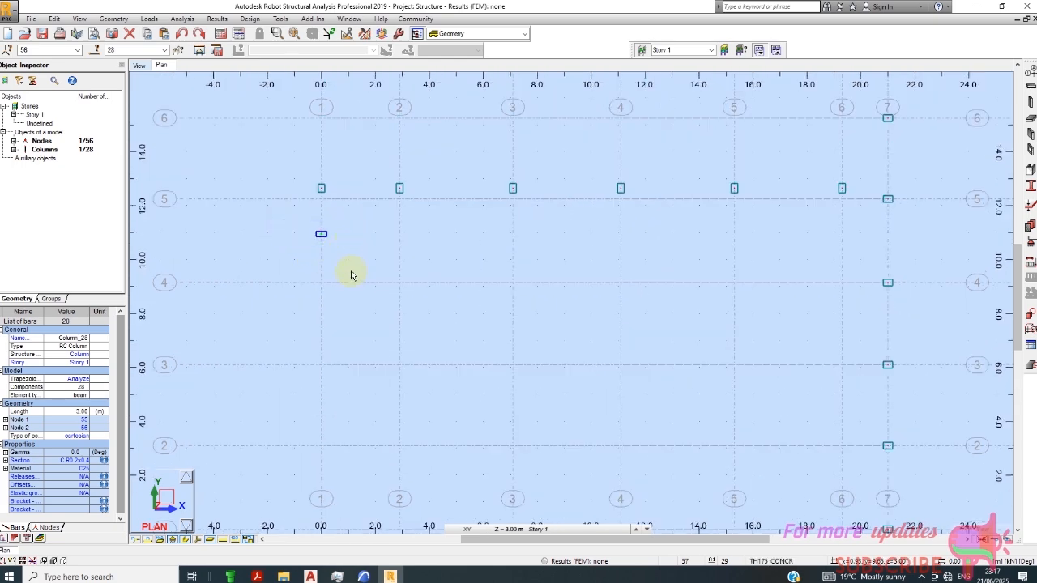
scroll(315, 276, down, 2)
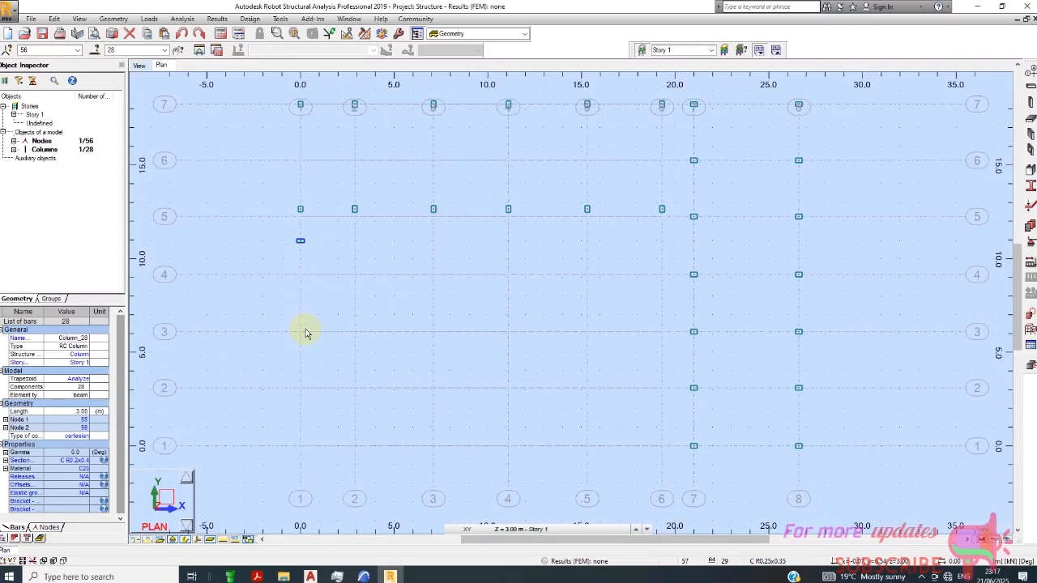
click(54, 17)
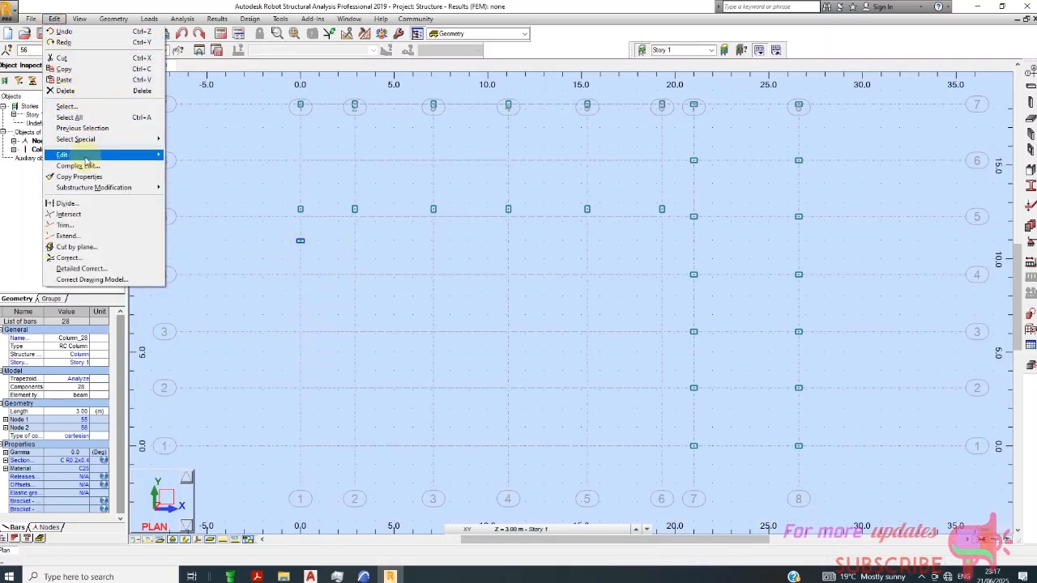
mouse_move(85, 157)
click(192, 154)
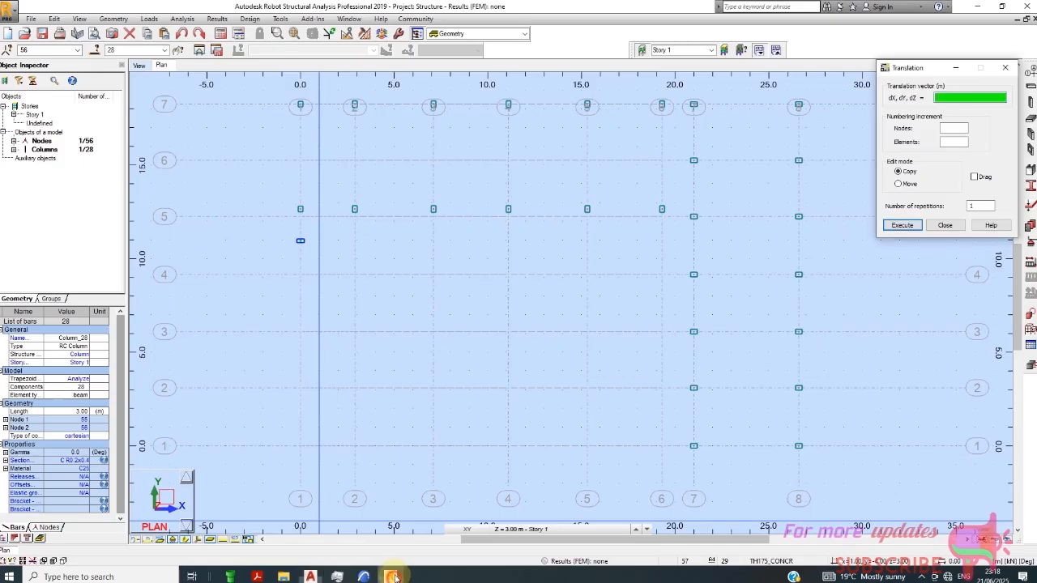
click(390, 576)
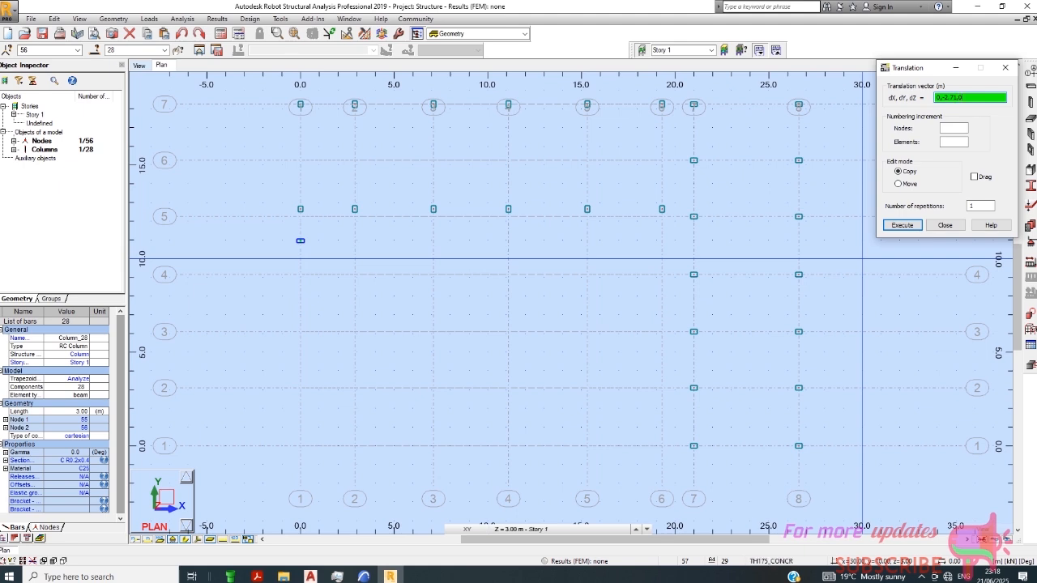
click(902, 225)
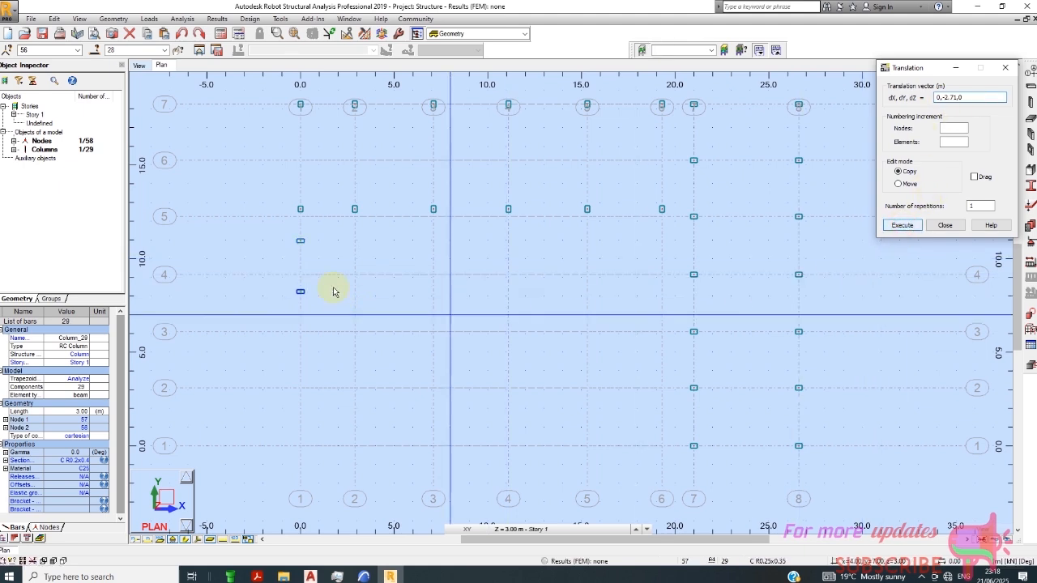
- Check the staircase bay width in the AutoCAD plan and copy the two staircase columns on grid line 1 in Robot by 5.8,0,0
click(284, 237)
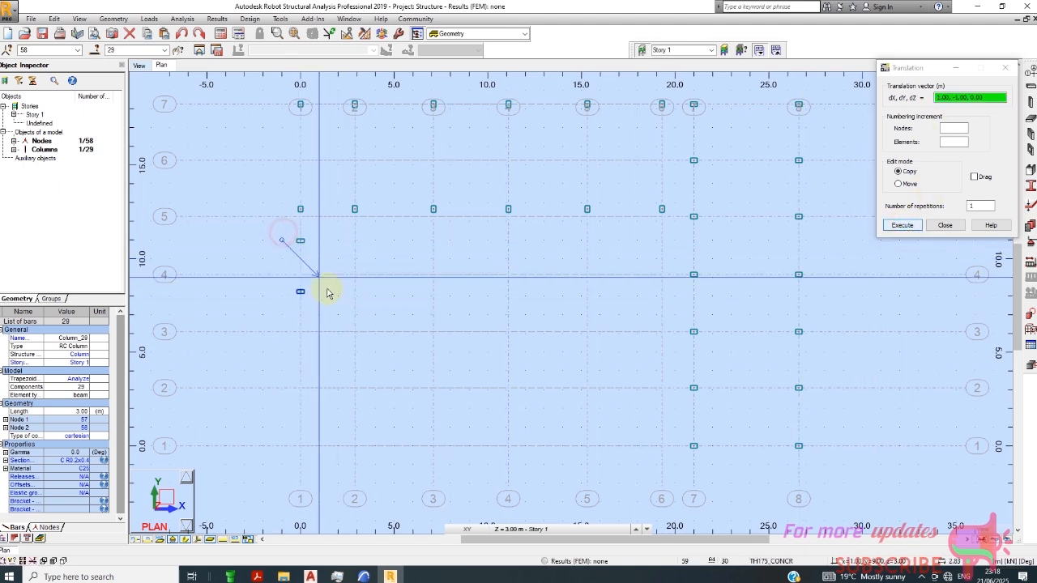
click(268, 241)
right_click(268, 240)
click(279, 255)
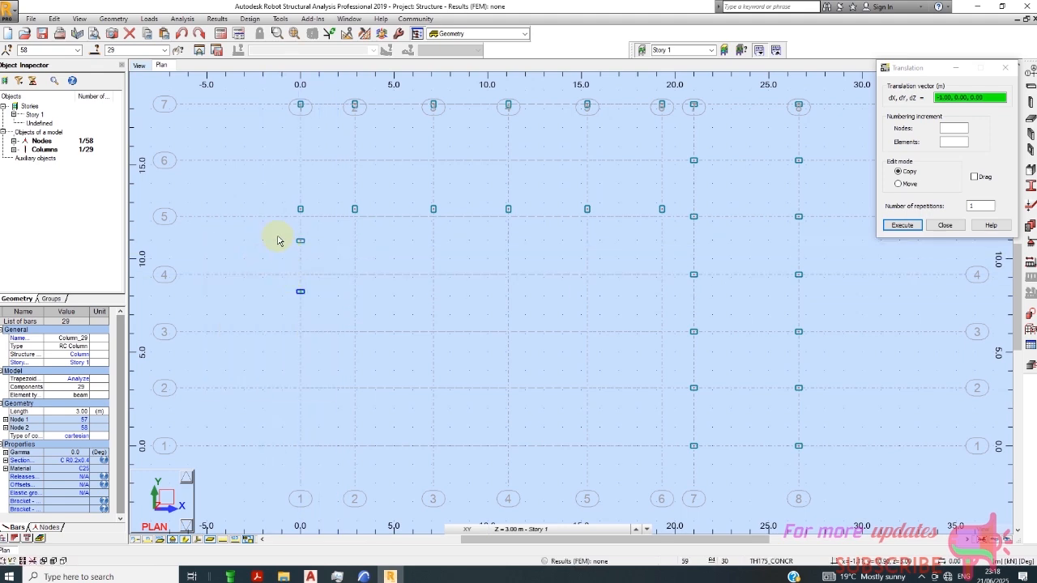
drag(277, 235, 321, 302)
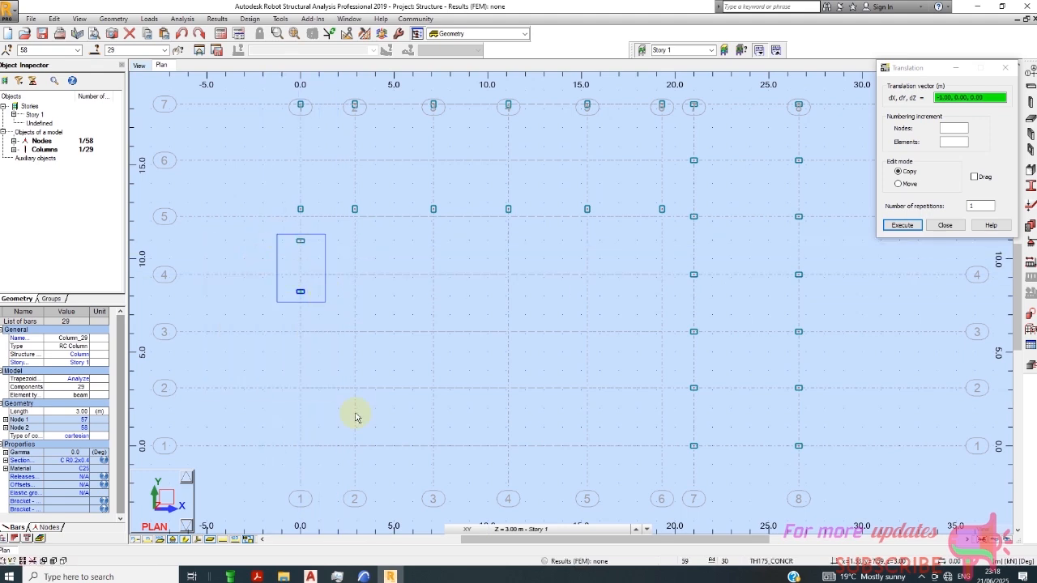
click(311, 577)
scroll(410, 387, down, 2)
scroll(409, 387, up, 4)
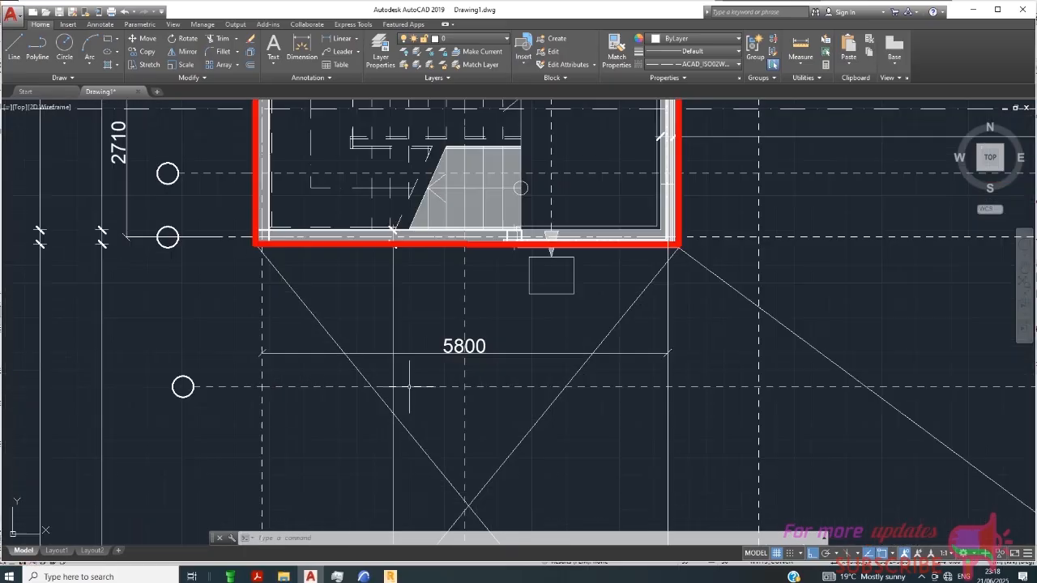
click(391, 575)
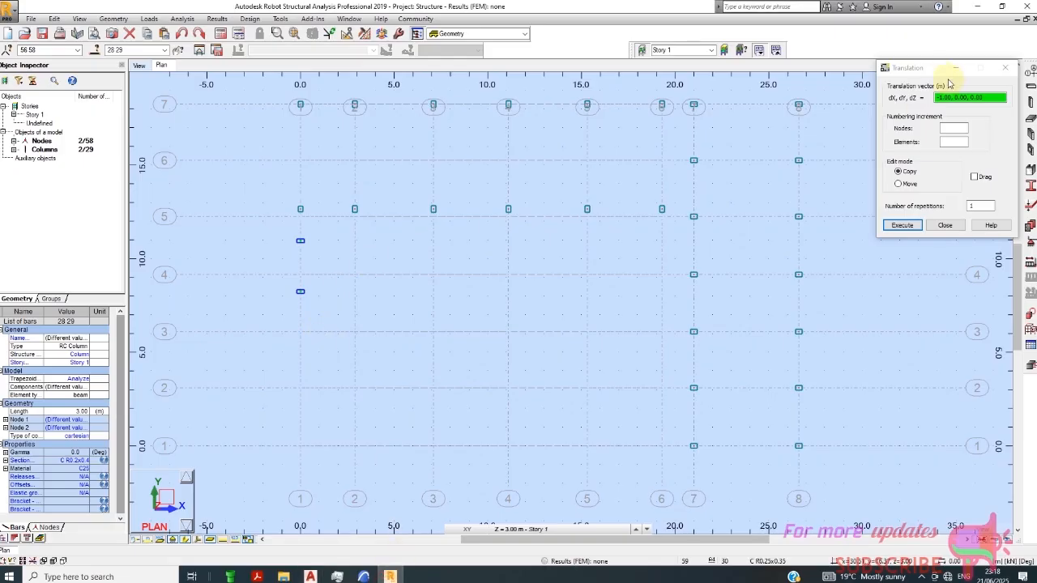
drag(984, 97, 910, 117)
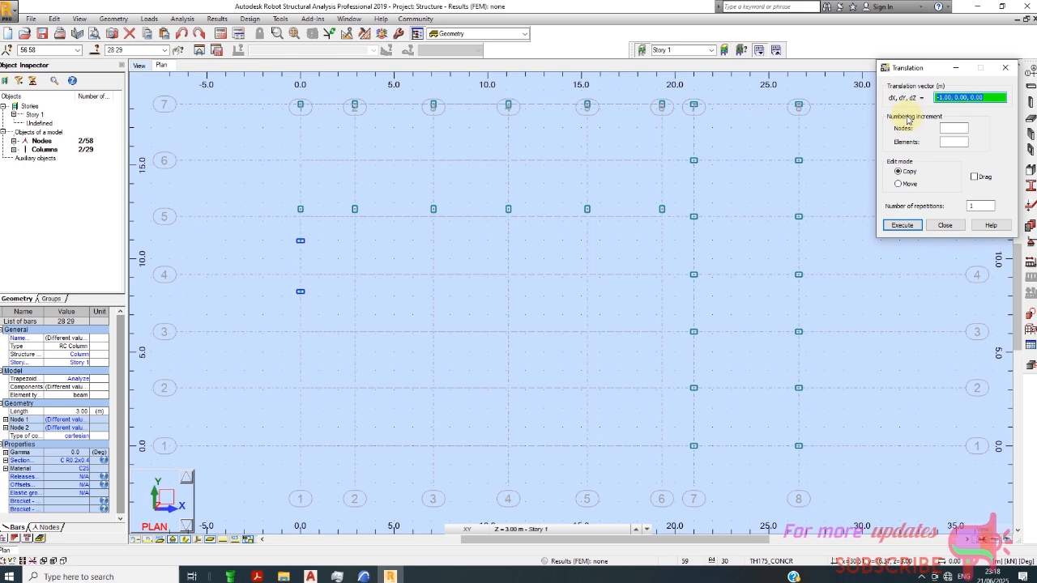
text(5.8,0,0)
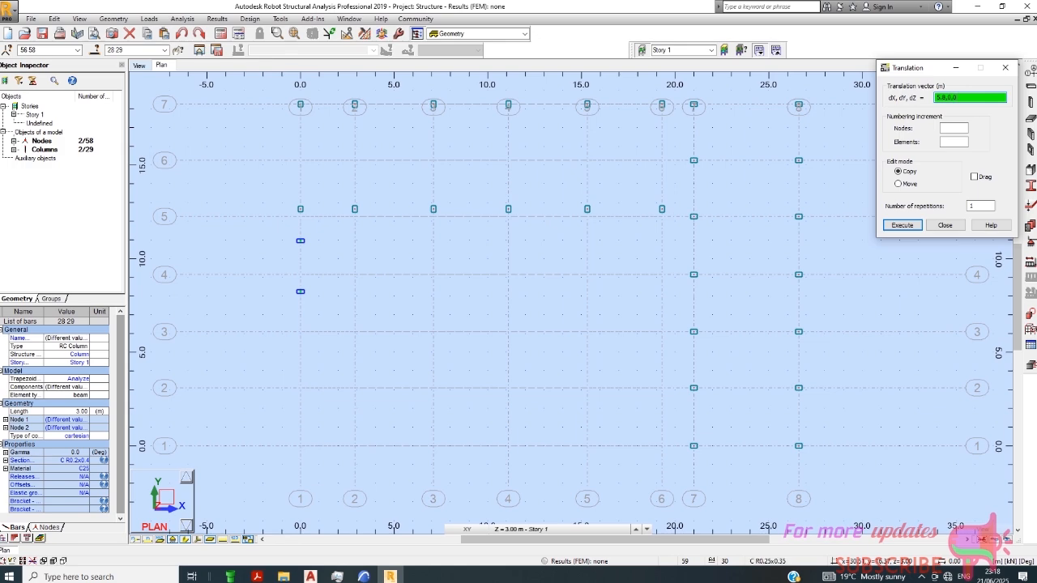
click(902, 224)
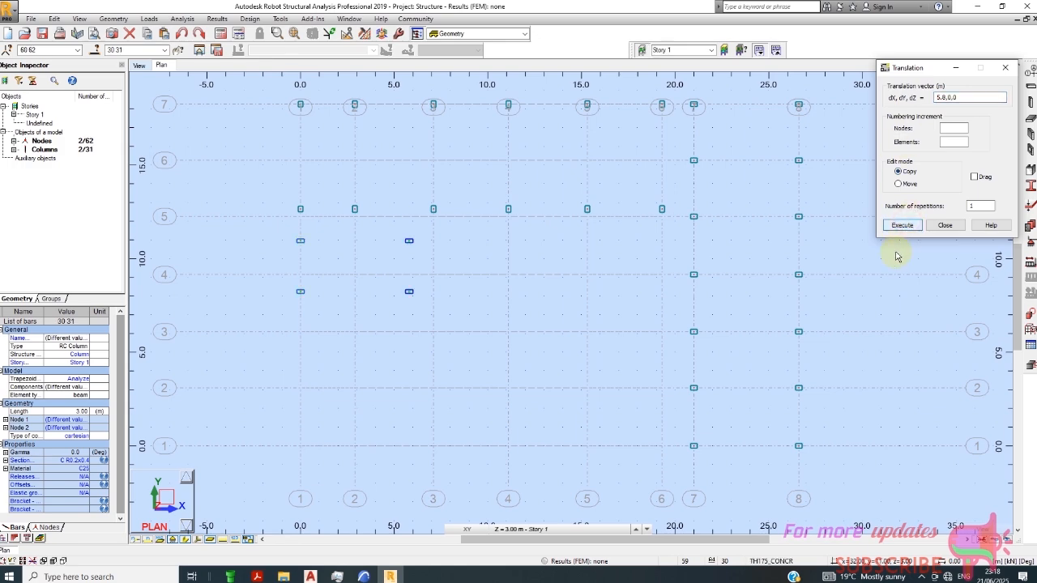
scroll(412, 243, up, 2)
scroll(413, 243, down, 4)
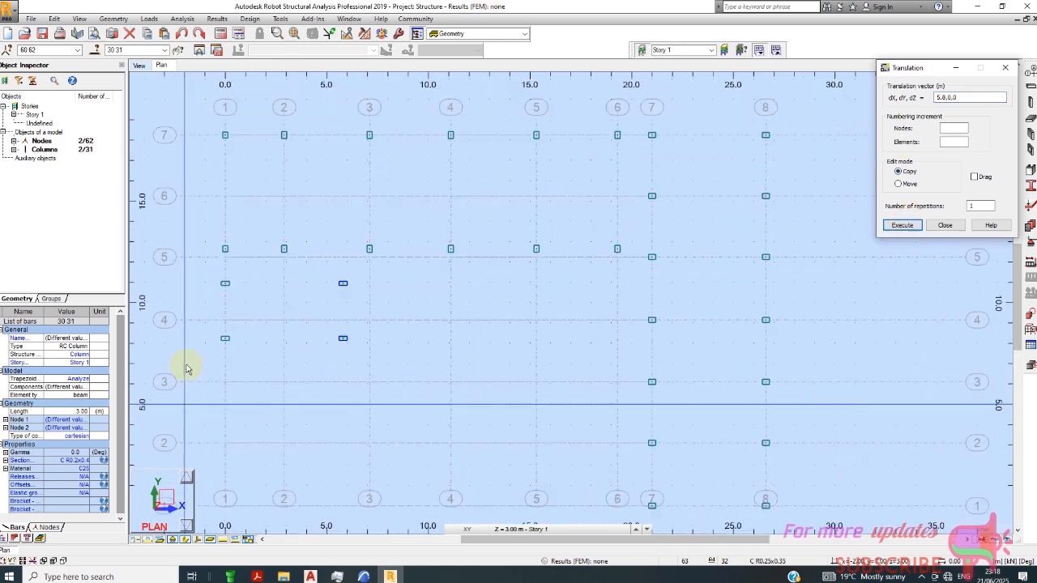
- Switch to the AutoCAD floor plan and examine the column positions along the corridor edge beside the upper staircase
click(310, 577)
scroll(228, 282, down, 3)
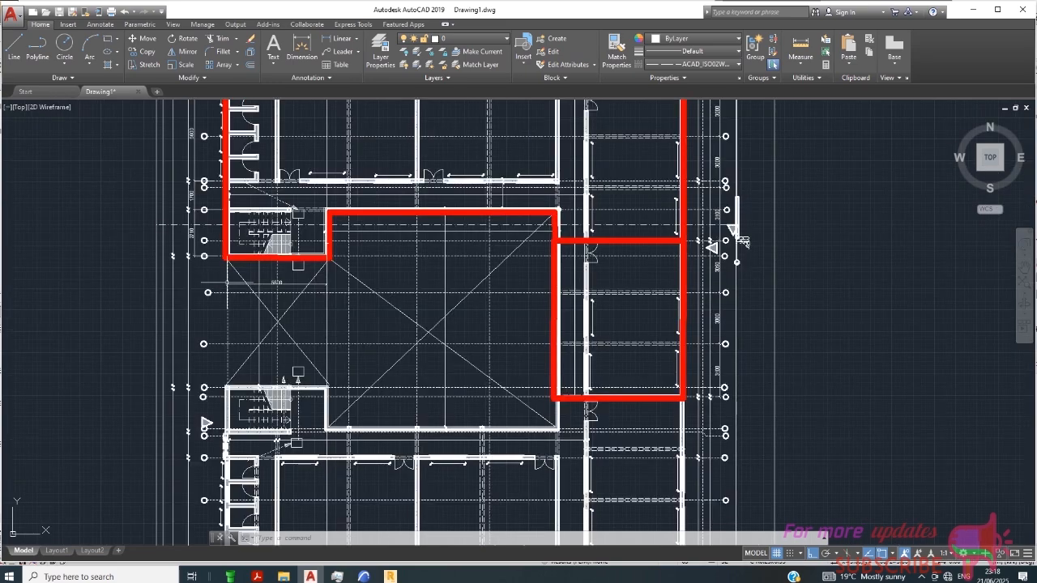
scroll(328, 188, up, 3)
scroll(362, 281, down, 3)
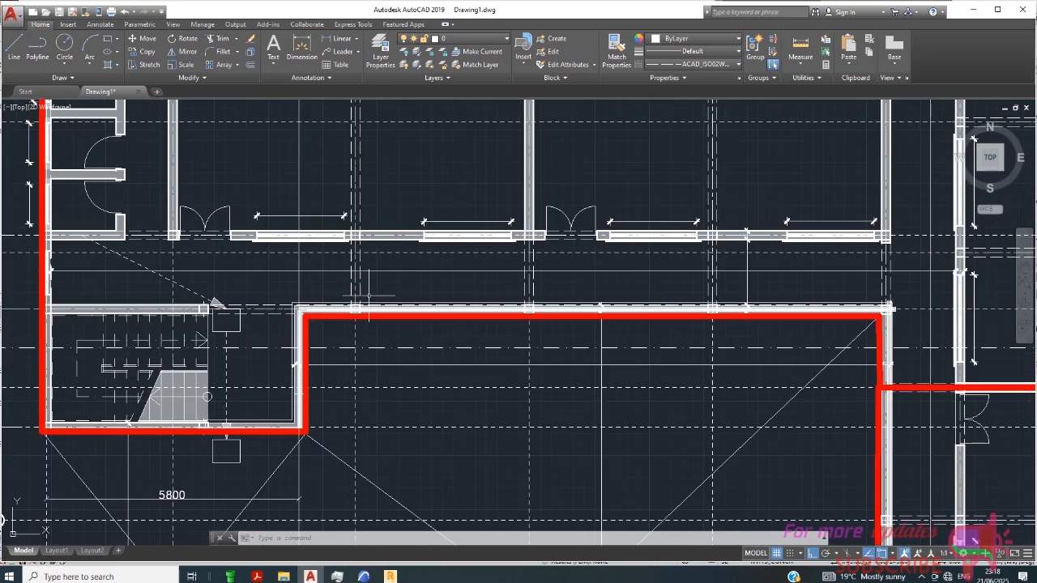
scroll(319, 324, up, 4)
scroll(389, 309, down, 1)
scroll(324, 284, down, 2)
scroll(316, 280, up, 2)
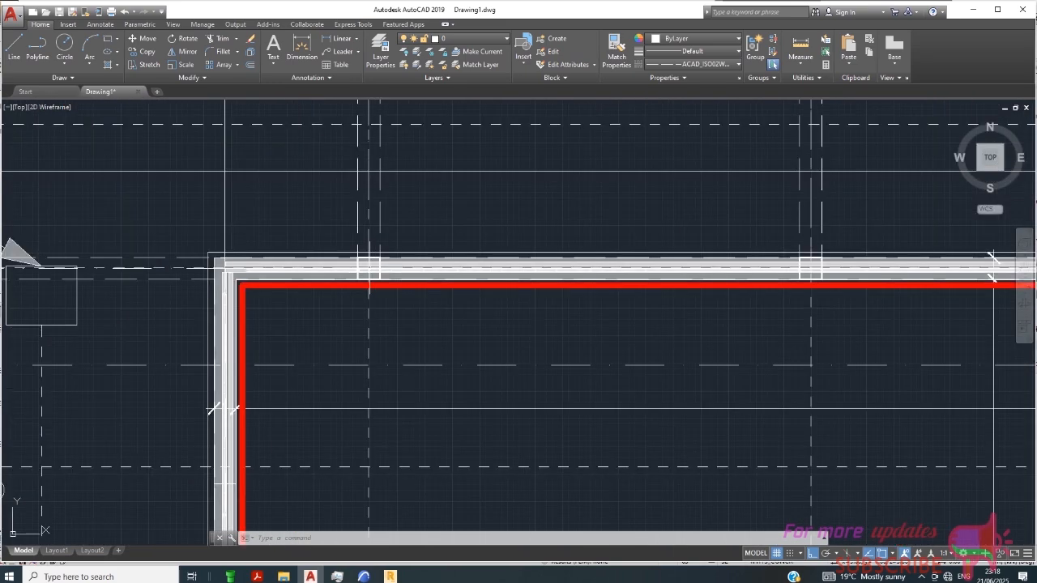
scroll(421, 267, down, 4)
scroll(354, 229, down, 2)
scroll(316, 232, up, 4)
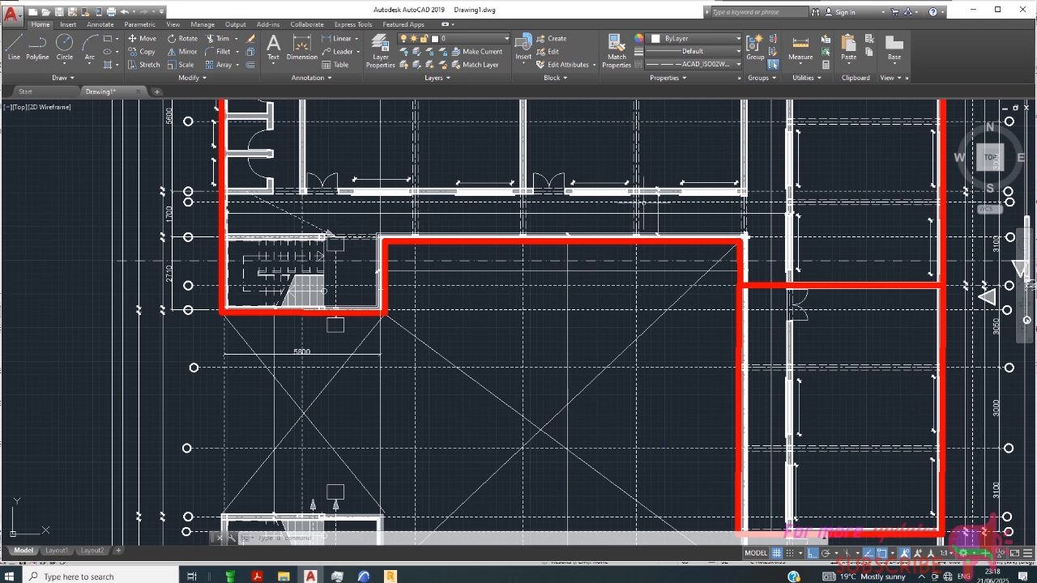
- Examine the overall plan layout, comparing the red-outlined building block with the rooms around the courtyard
scroll(574, 215, down, 2)
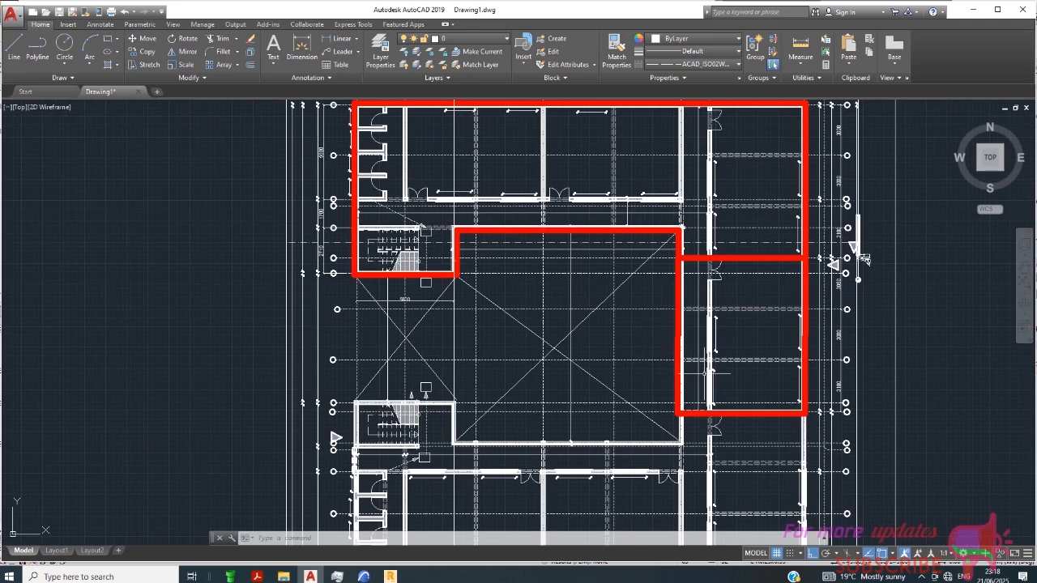
scroll(541, 215, up, 2)
scroll(360, 269, down, 2)
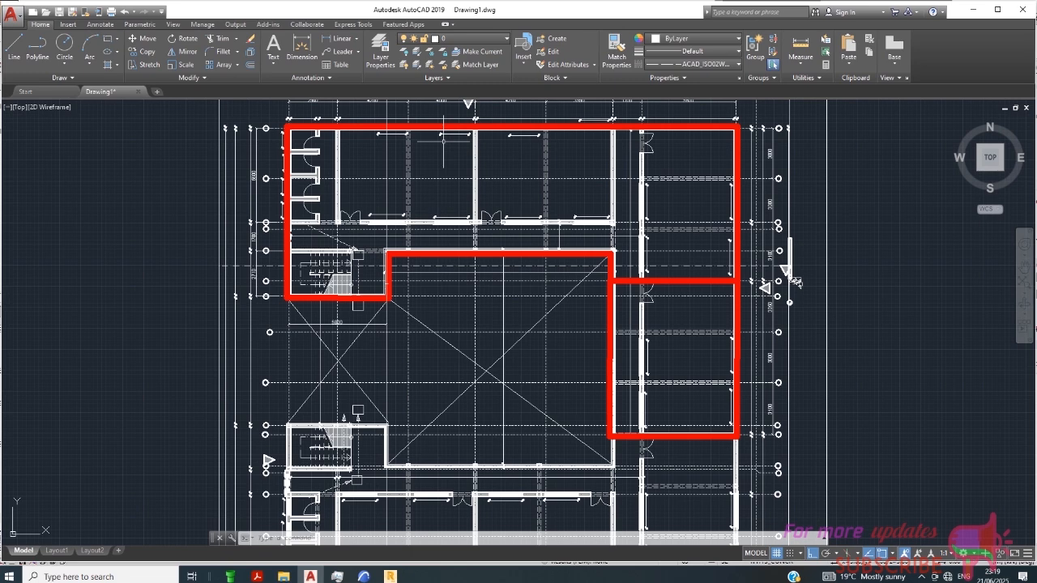
scroll(630, 281, up, 2)
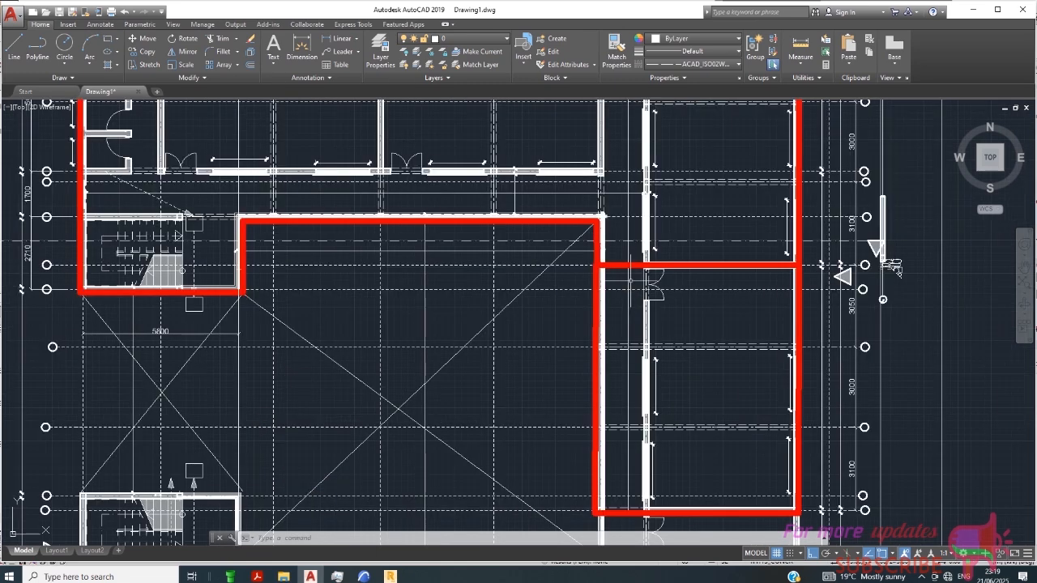
scroll(631, 281, down, 2)
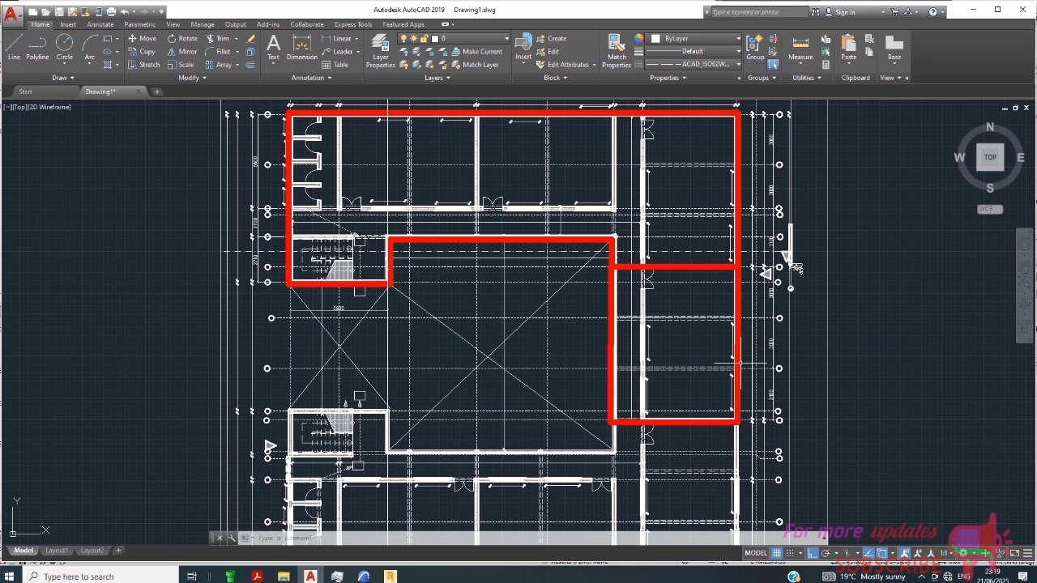
scroll(441, 240, up, 2)
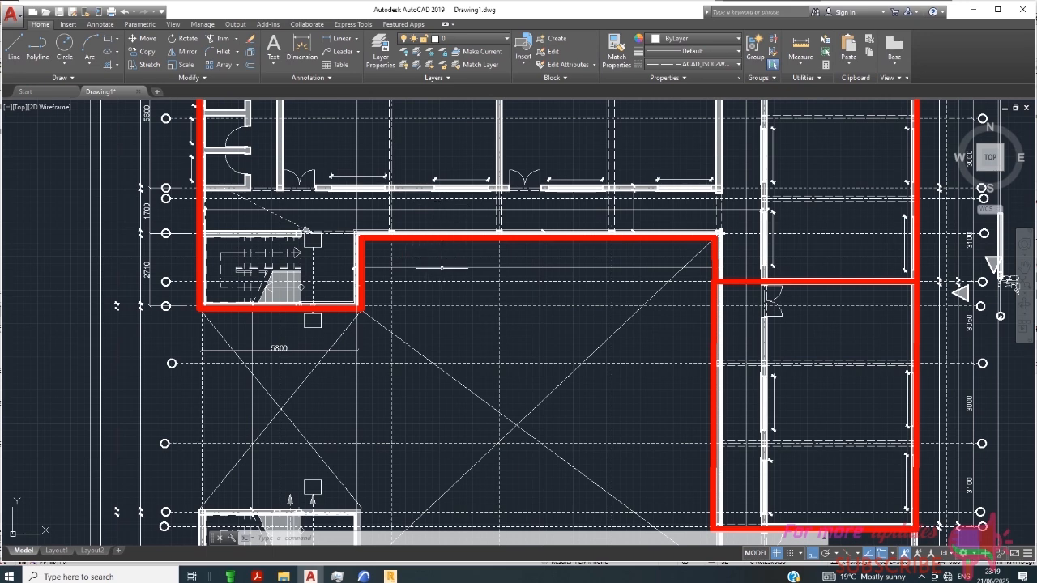
- Examine the corridor columns along the upper courtyard edge in the AutoCAD plan for their shape and alignment with the grid
scroll(454, 234, up, 3)
scroll(383, 262, down, 4)
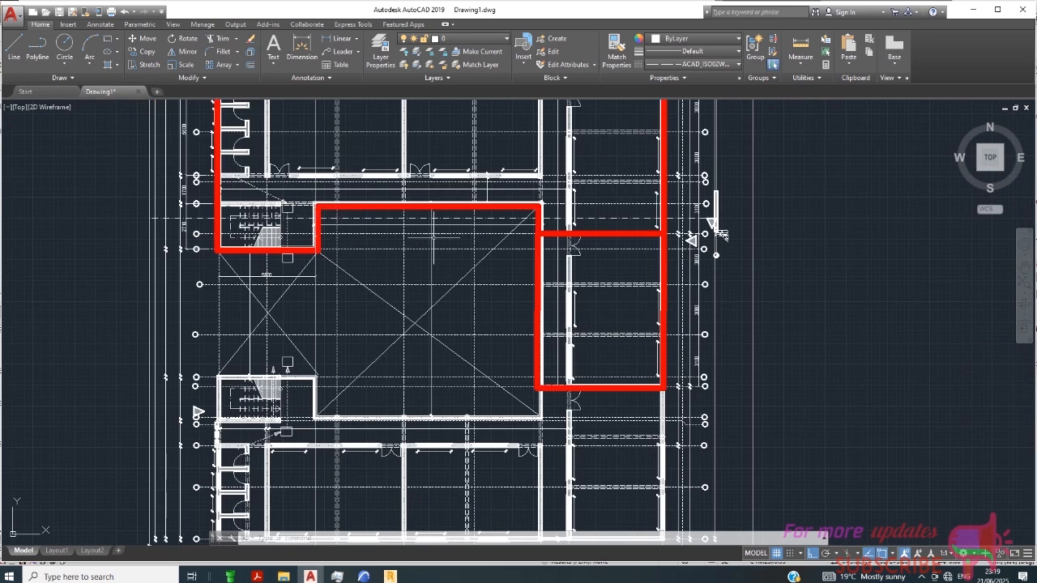
scroll(432, 238, up, 4)
scroll(391, 197, up, 5)
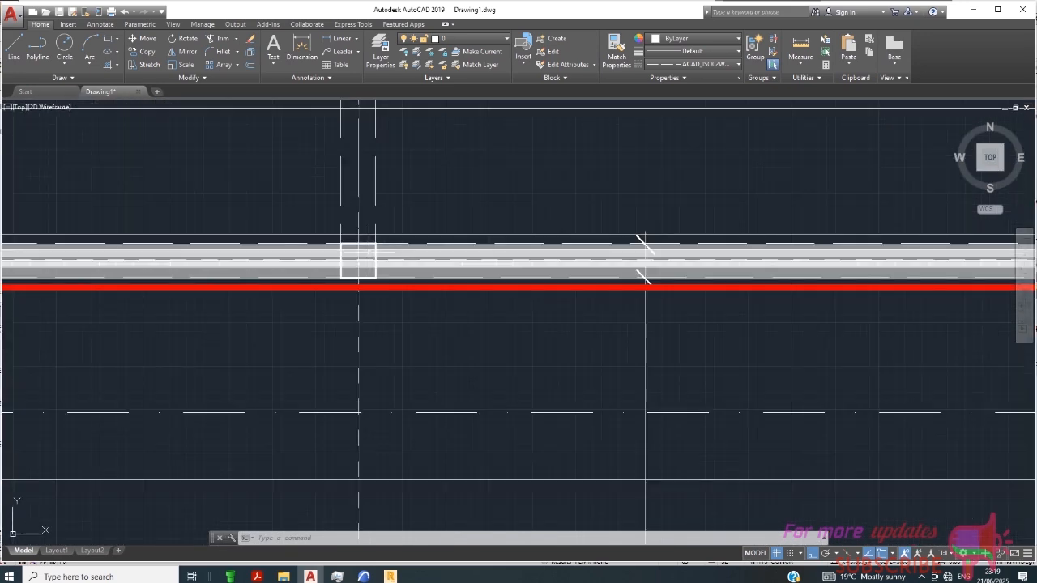
scroll(382, 260, down, 5)
scroll(382, 260, up, 2)
scroll(356, 260, down, 5)
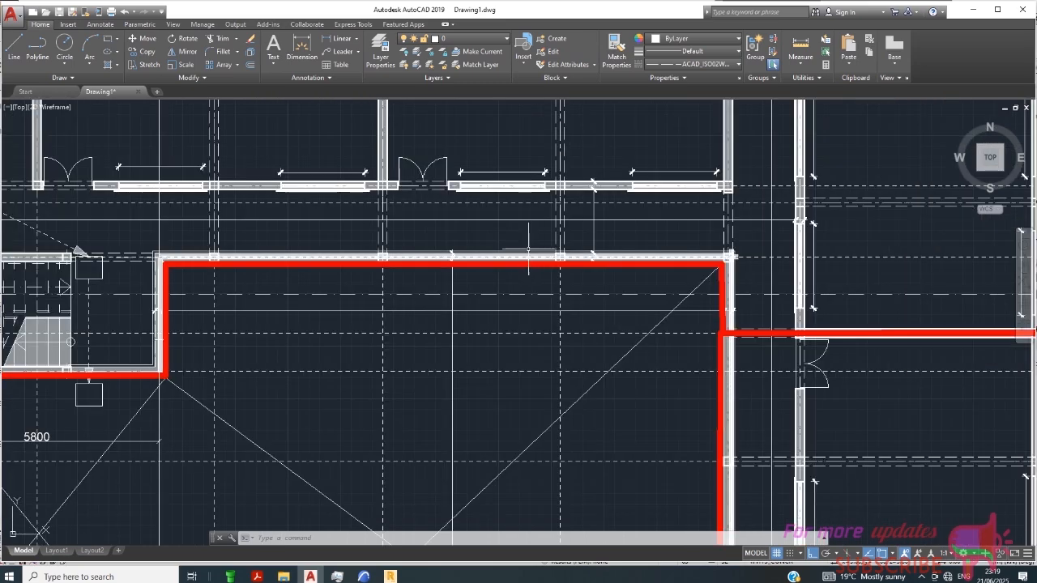
middle_drag(297, 260, 341, 272)
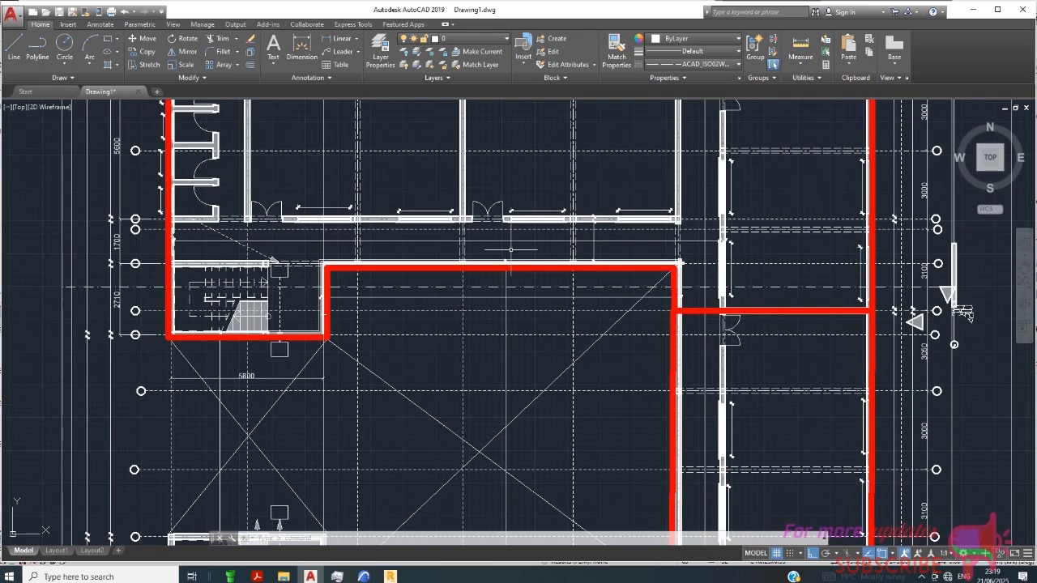
scroll(480, 242, up, 2)
scroll(437, 221, down, 4)
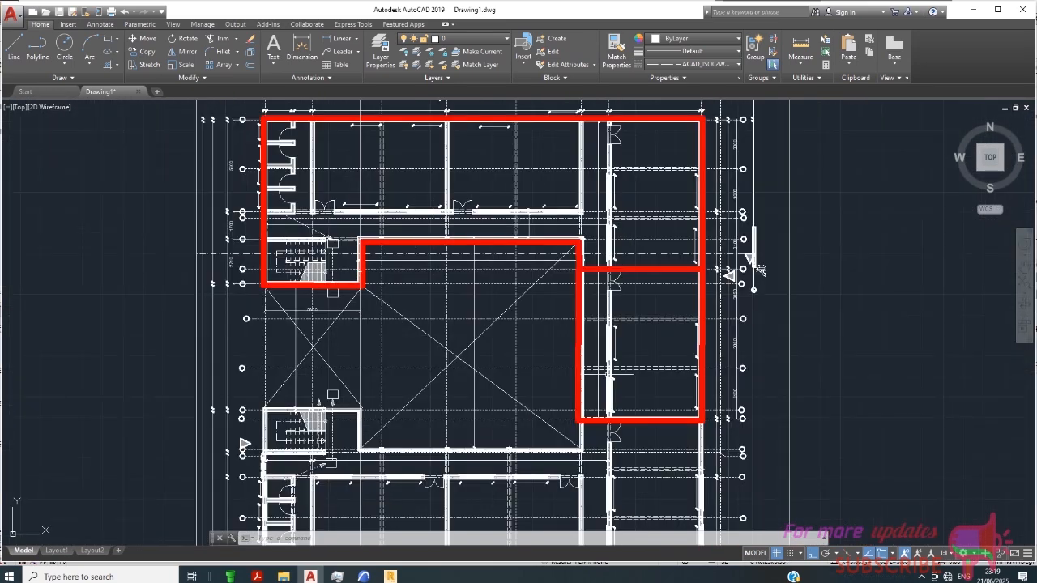
scroll(544, 225, up, 4)
scroll(538, 288, down, 2)
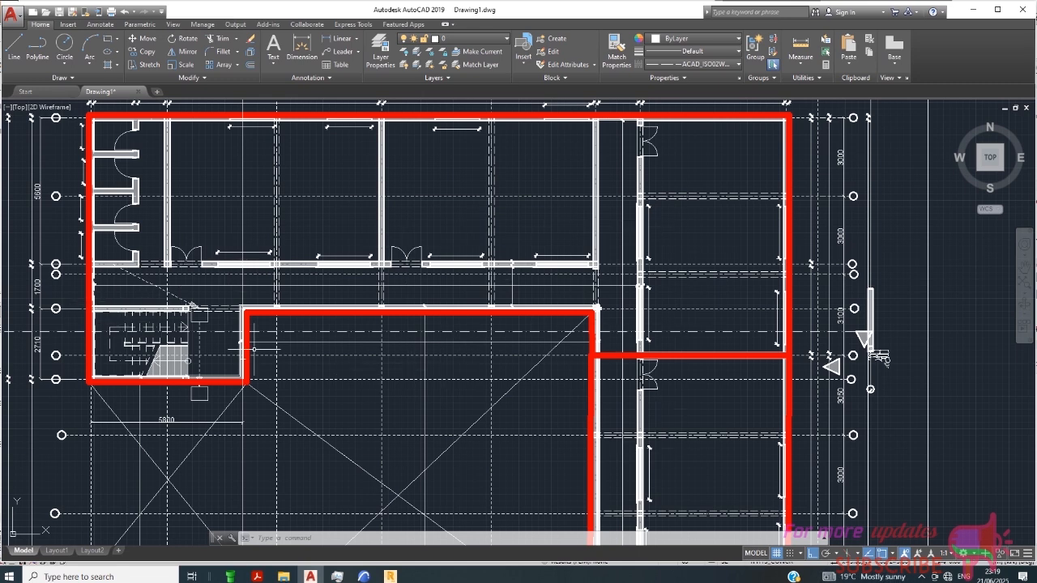
scroll(247, 344, up, 2)
scroll(308, 290, up, 3)
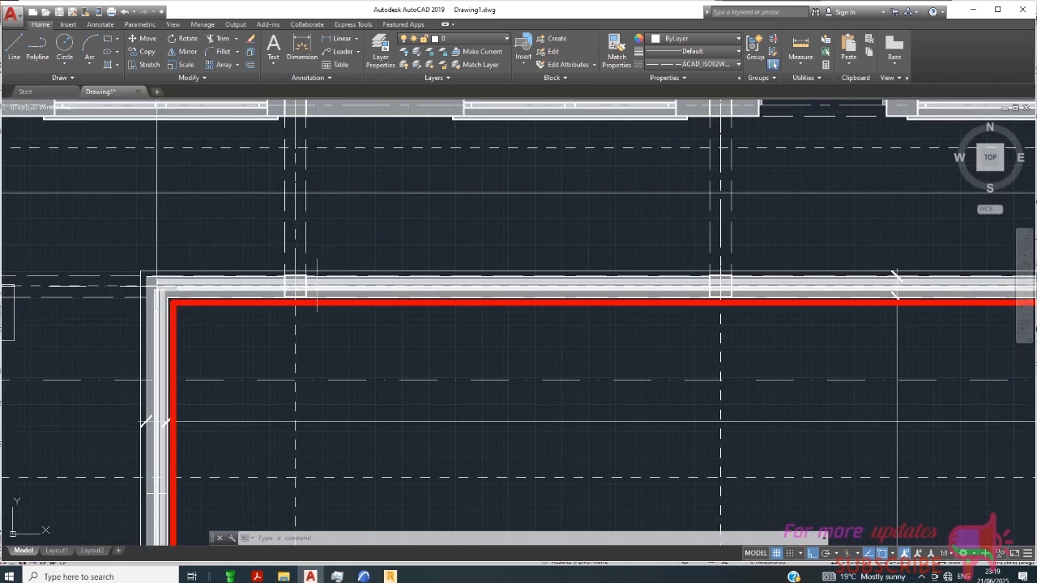
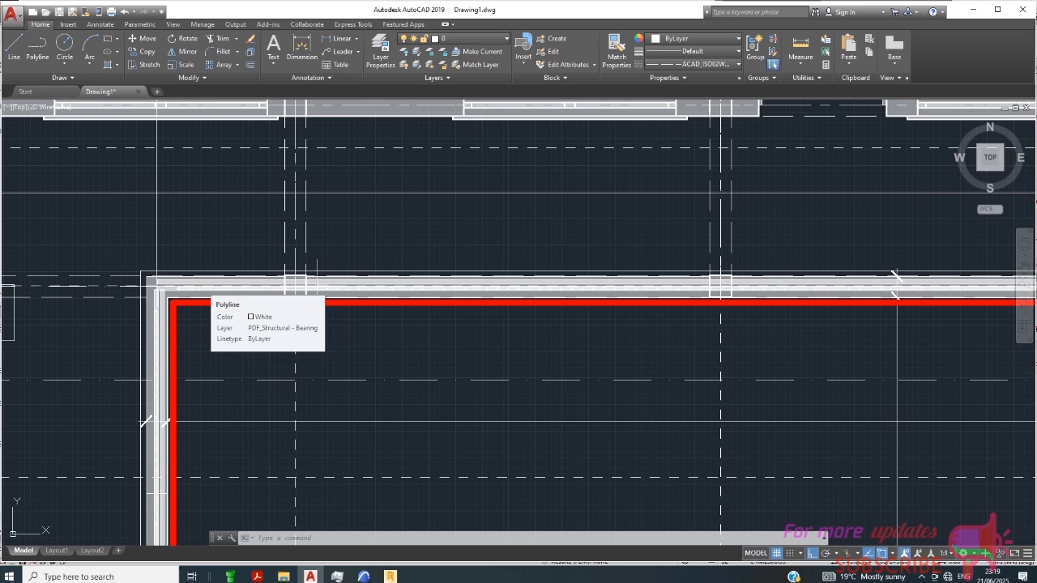
scroll(267, 300, down, 1)
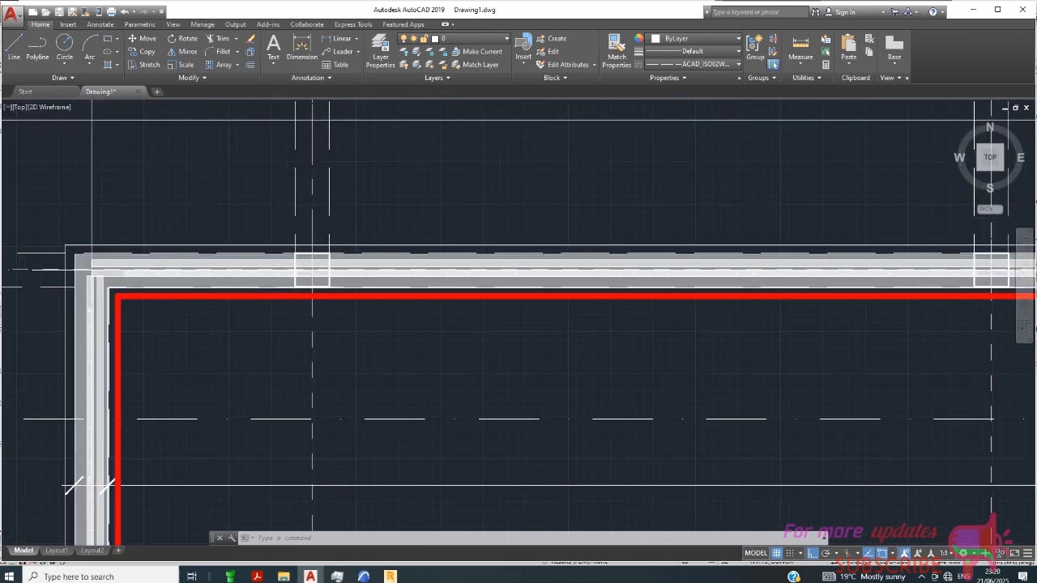
scroll(324, 209, down, 3)
- In Robot Structural Analysis, copy the four columns just above grid line 5 on grid lines 3 to 6 by 0,-1.7,0
click(390, 576)
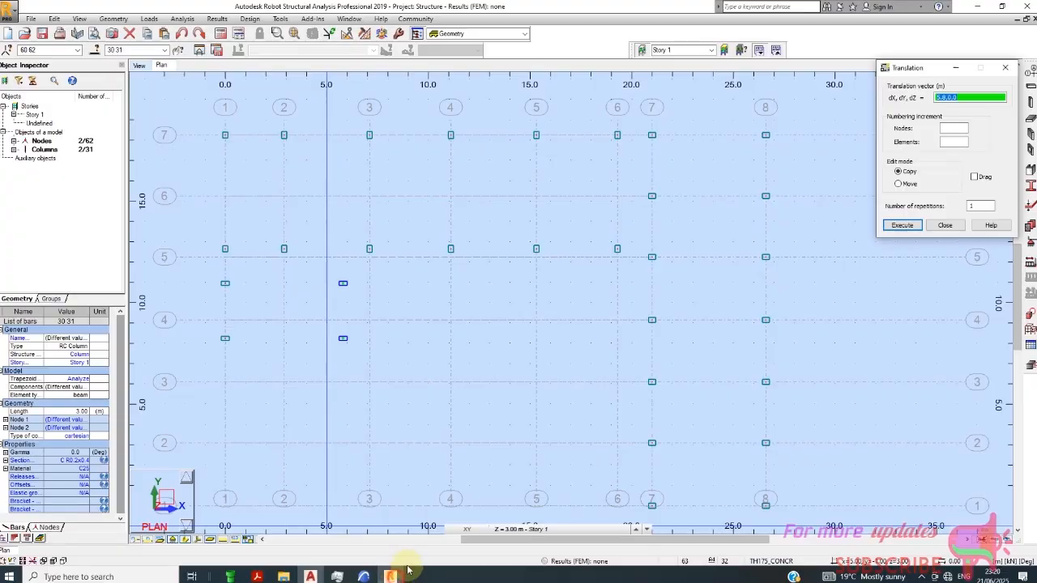
scroll(380, 260, up, 3)
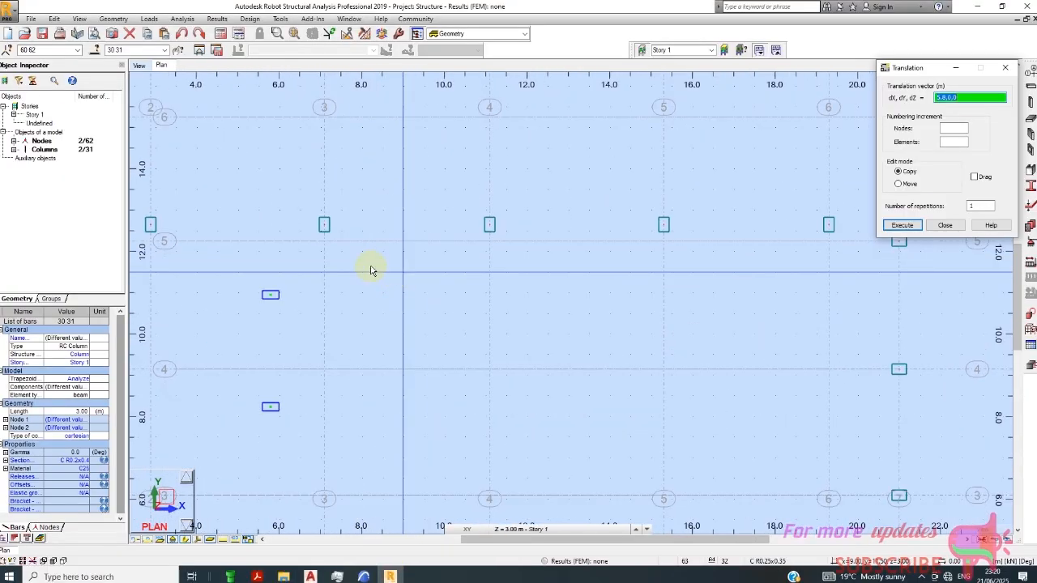
right_click(317, 228)
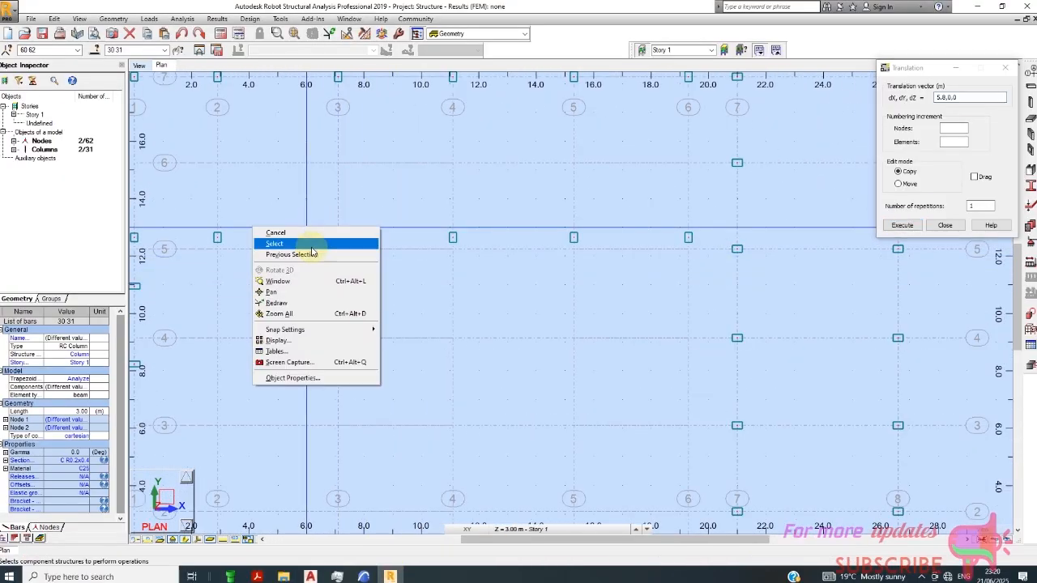
click(311, 244)
drag(320, 217, 691, 258)
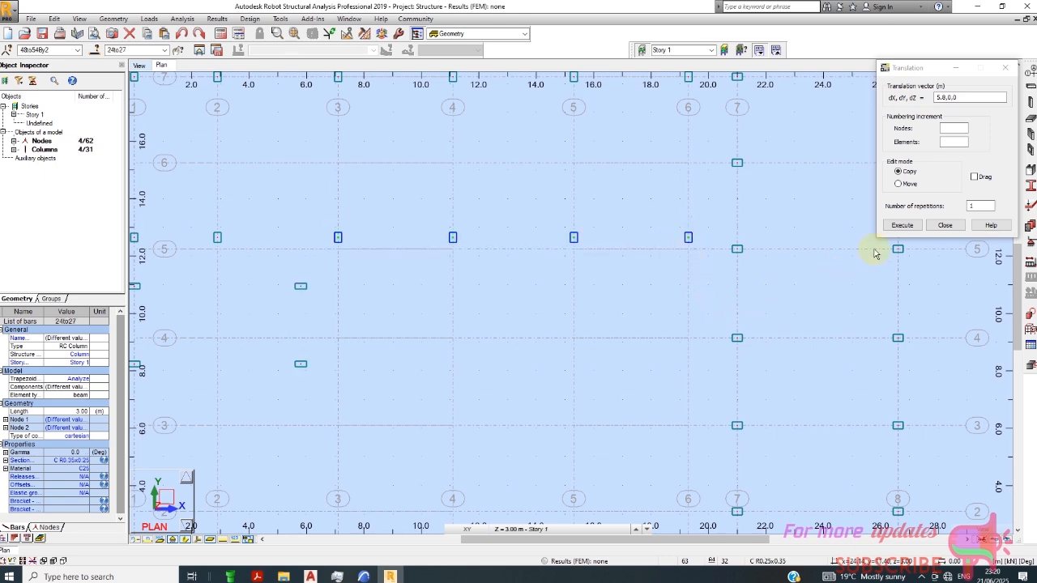
click(952, 98)
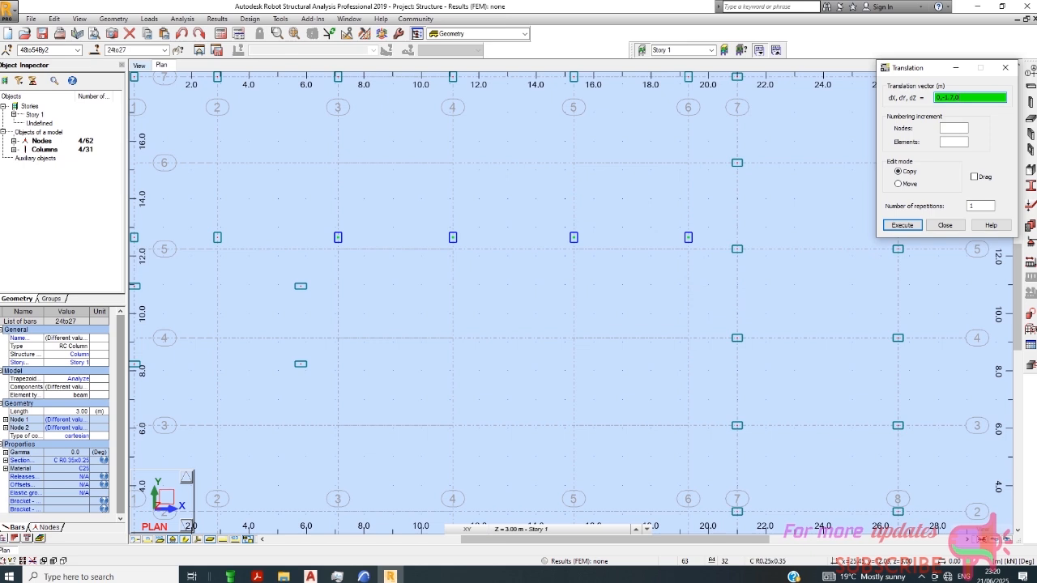
click(902, 226)
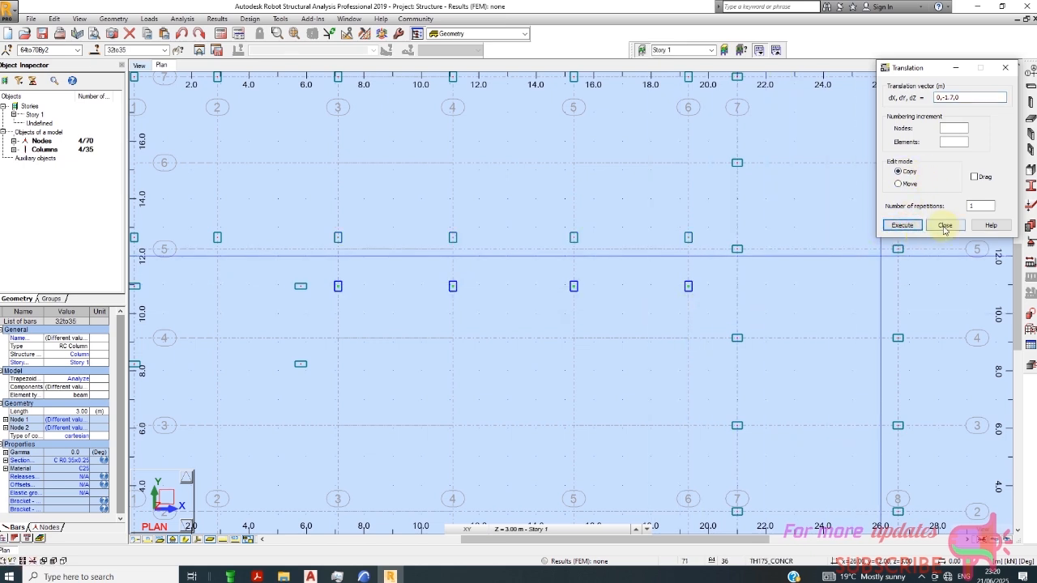
click(944, 226)
- Define a new circular RC column section with a diameter of 0.225 m
scroll(486, 232, down, 2)
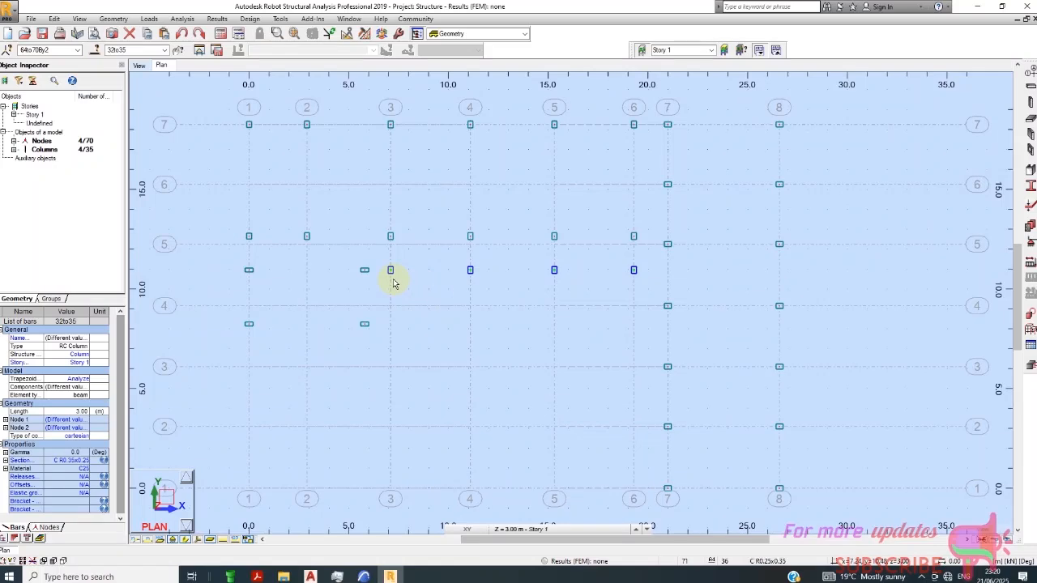
scroll(394, 282, up, 2)
scroll(228, 299, down, 2)
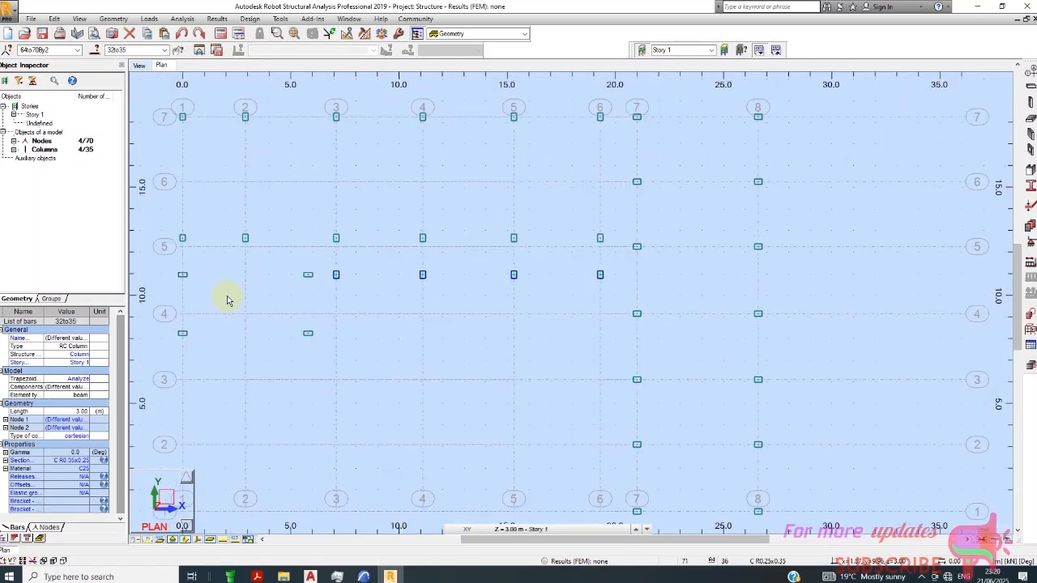
click(1031, 103)
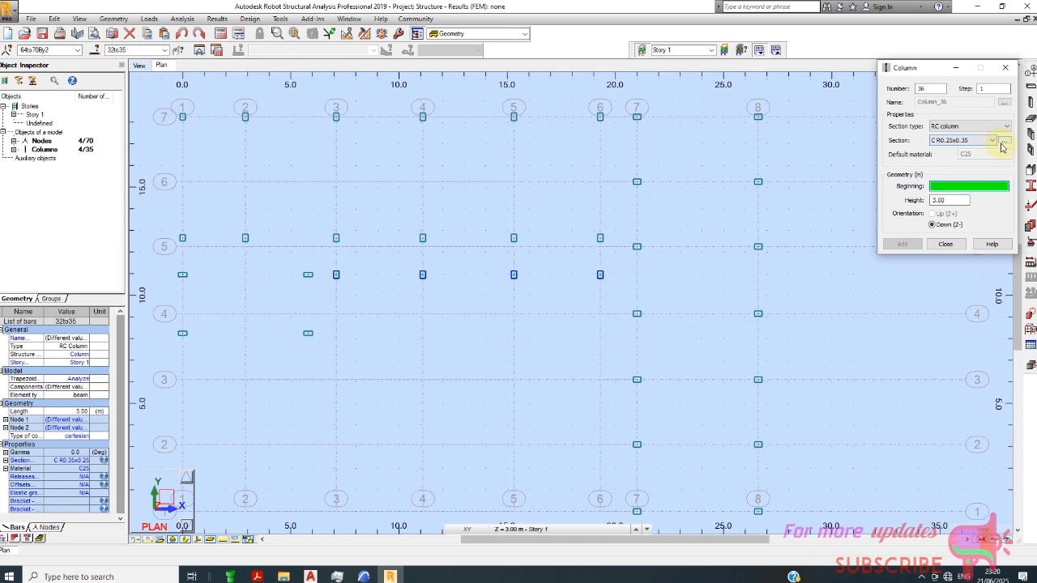
click(1003, 143)
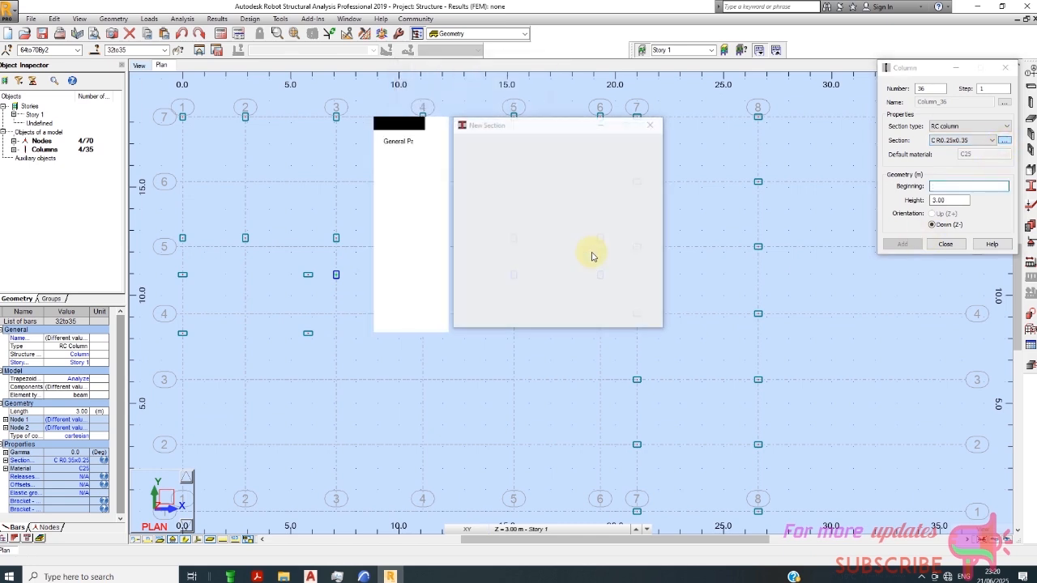
click(590, 205)
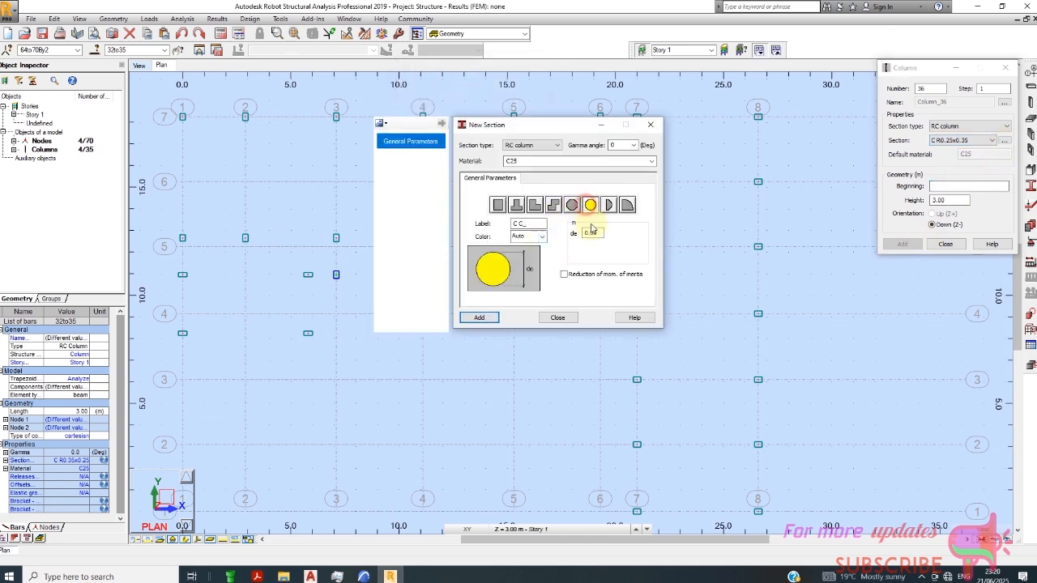
drag(600, 235, 583, 246)
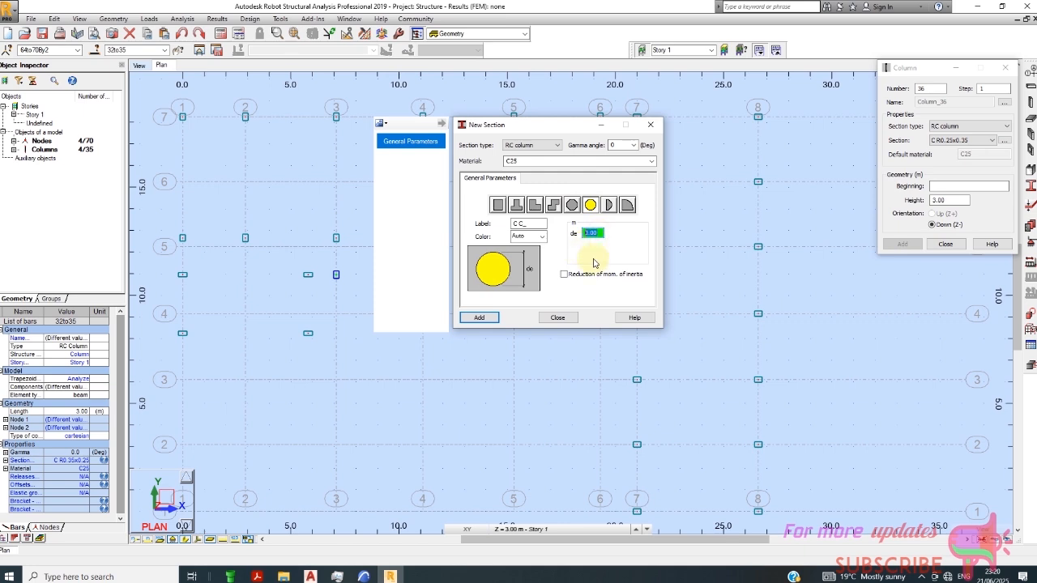
text(0.)
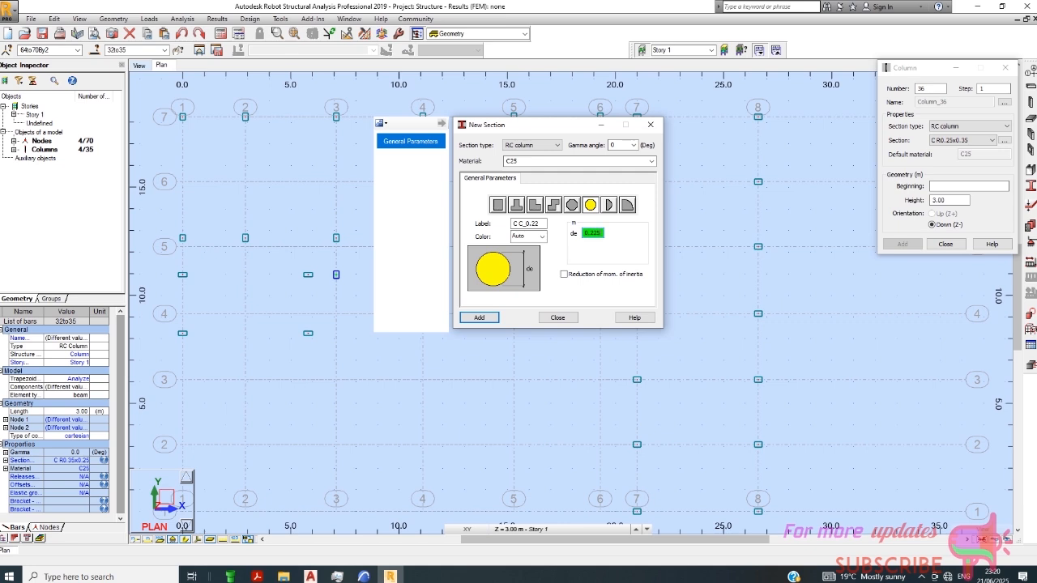
click(487, 318)
click(558, 318)
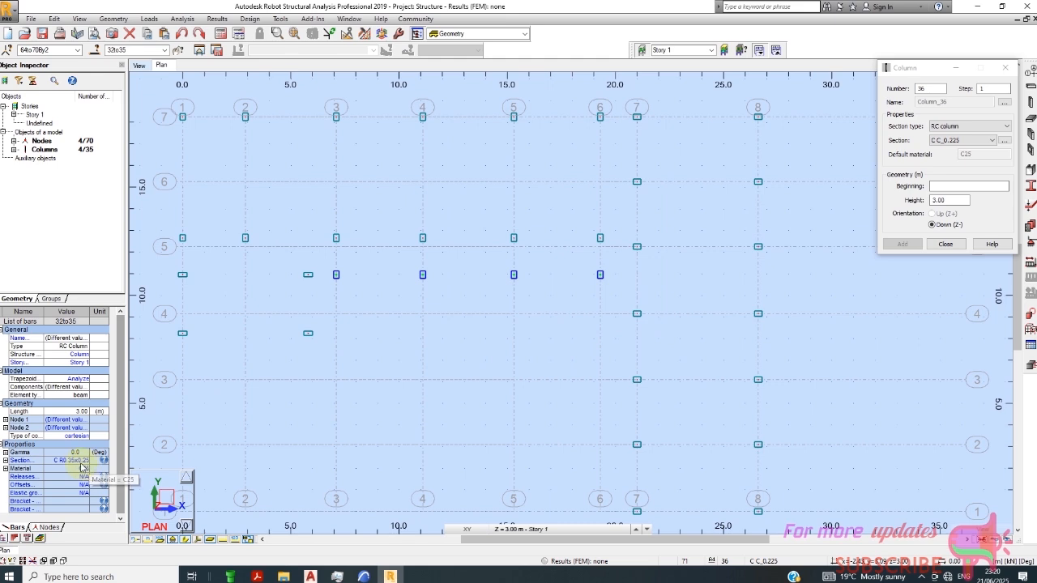
- Assign section C C_0.225 to the four copied columns between grid lines 5 and 4
click(81, 460)
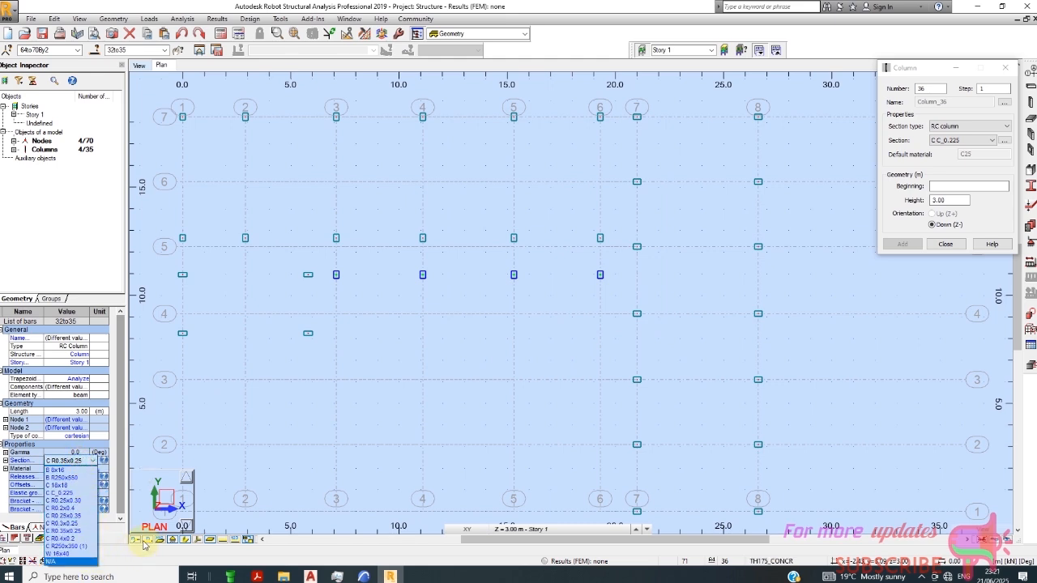
click(69, 493)
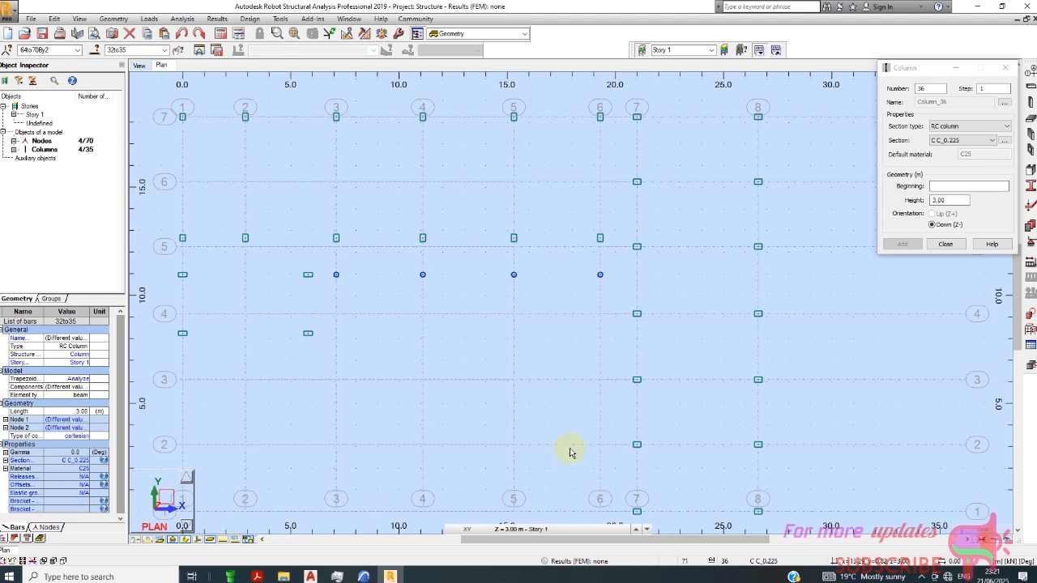
scroll(611, 281, up, 2)
scroll(542, 243, down, 2)
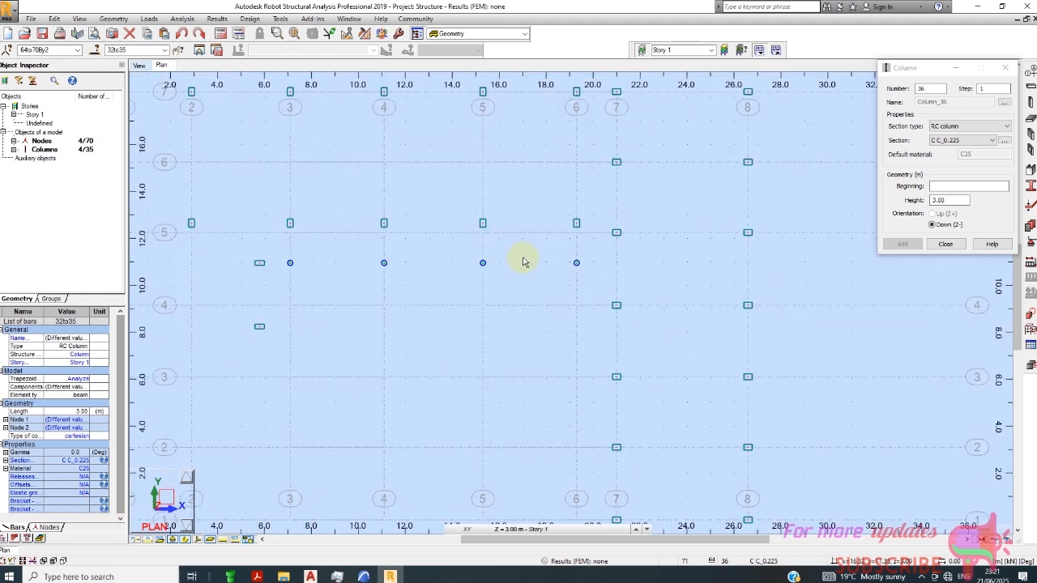
- Place C C_0.225 columns on grid line 6 at its intersections with grid lines 4, 3, 2 and 1
click(945, 244)
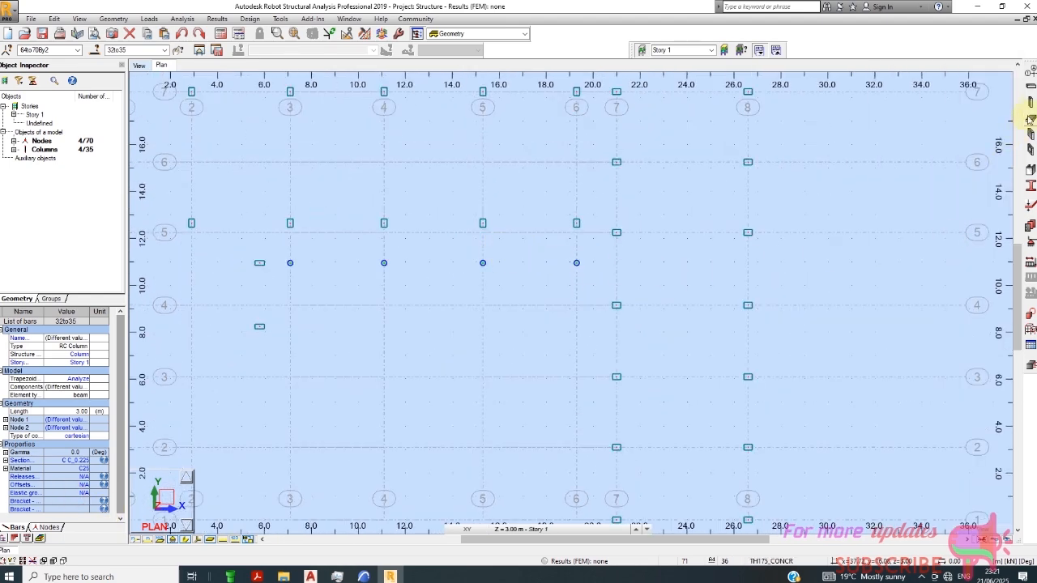
click(1032, 104)
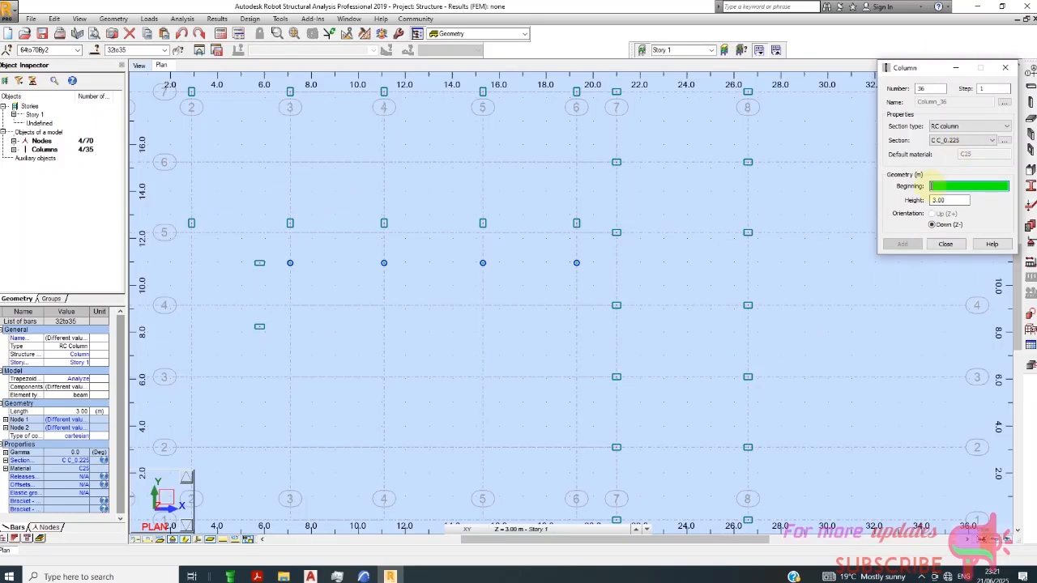
click(576, 305)
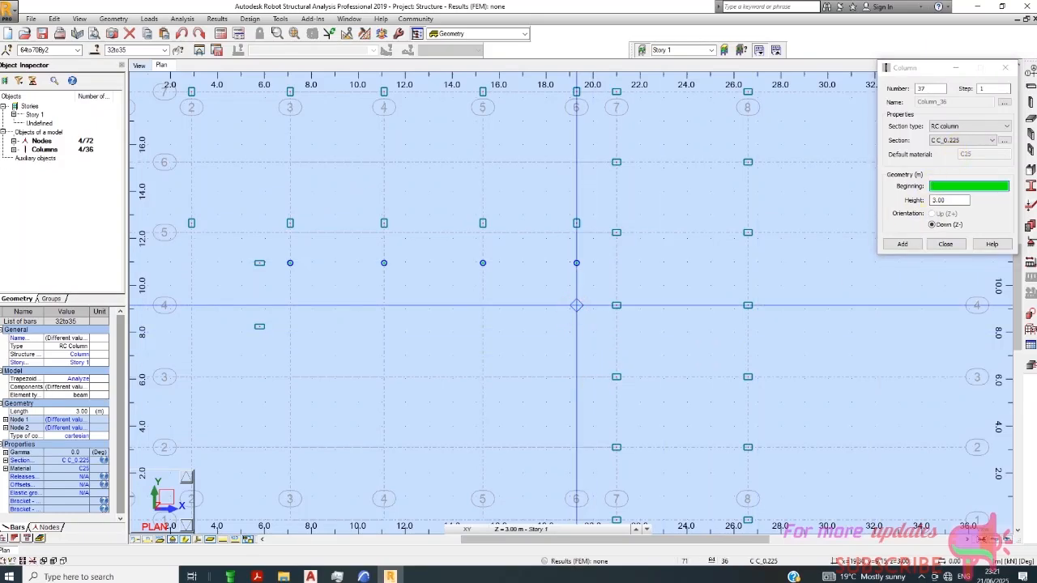
click(576, 377)
scroll(559, 270, down, 2)
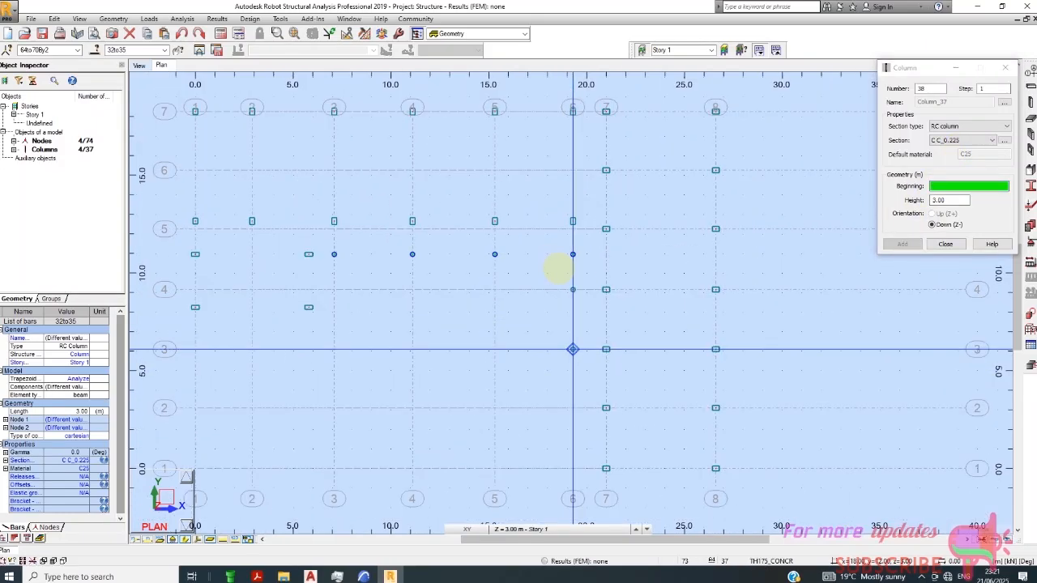
click(572, 409)
scroll(559, 446, down, 2)
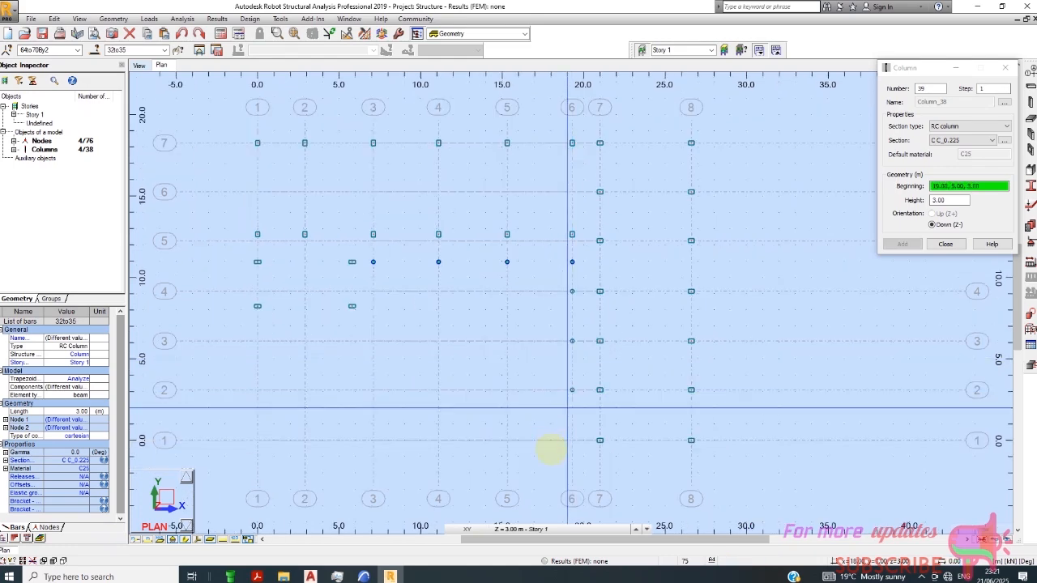
click(572, 441)
scroll(540, 273, down, 2)
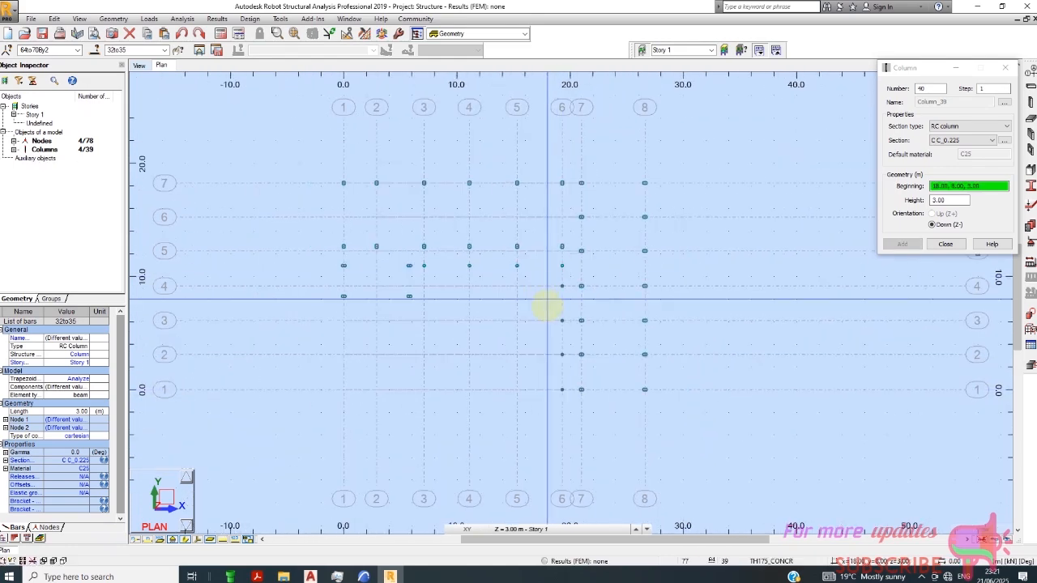
scroll(551, 397, up, 2)
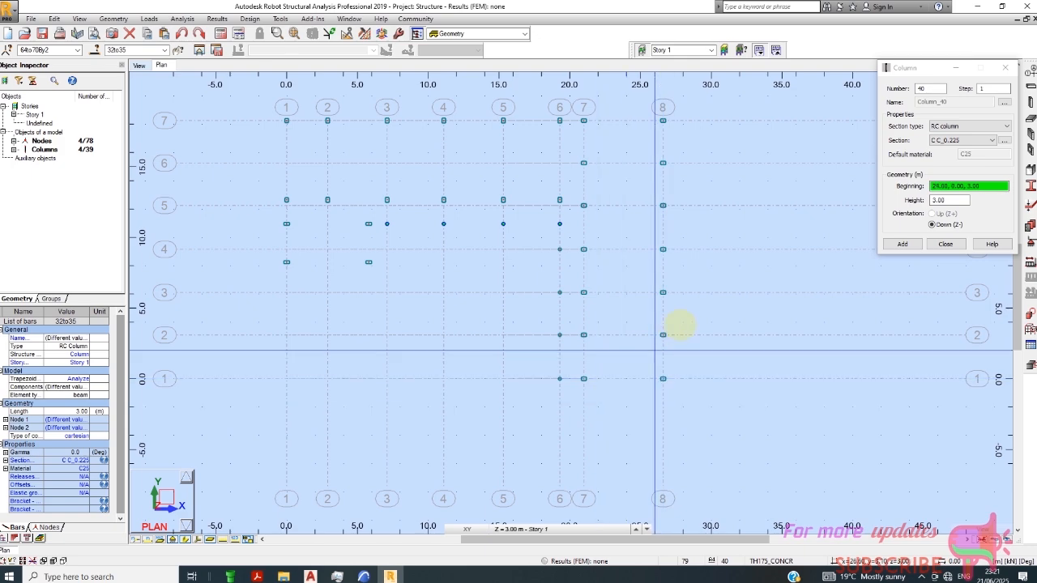
click(940, 243)
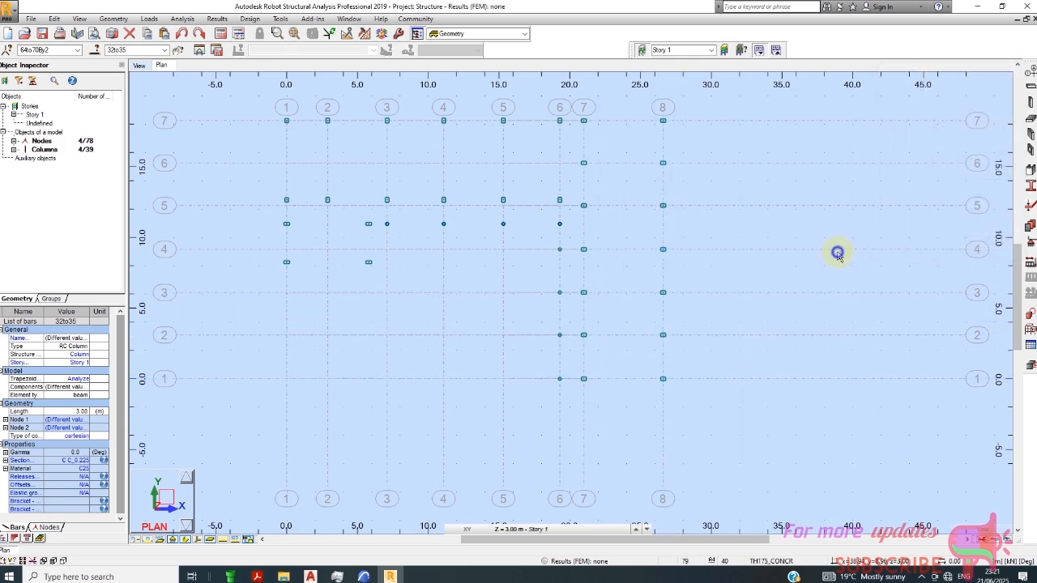
right_click(836, 254)
click(823, 271)
- Examine the column layout in plan, checking the corridor columns on grid line 6 and the corner column at grid lines 1 and 7
scroll(590, 378, up, 2)
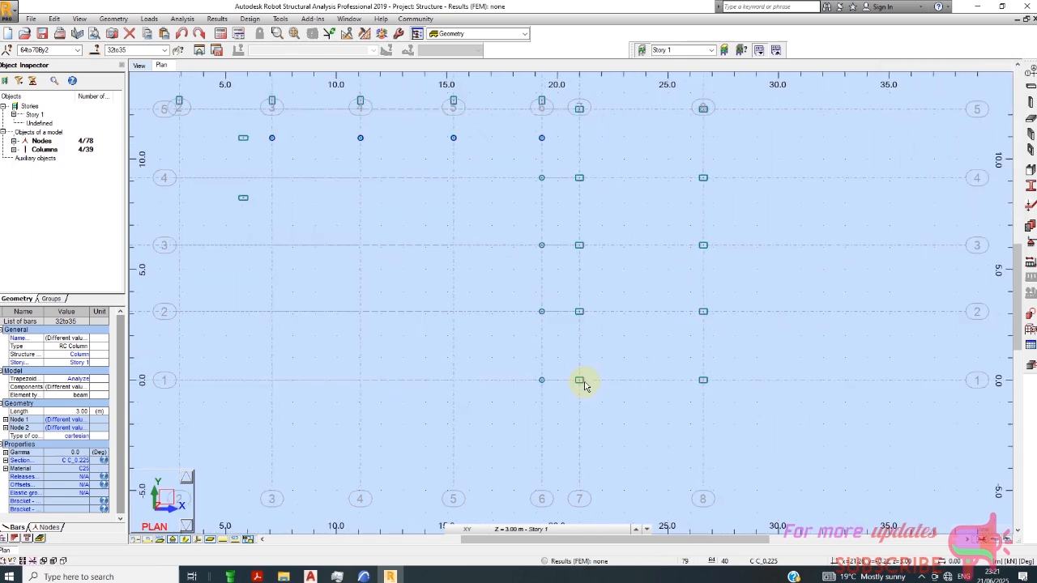
scroll(671, 411, up, 1)
scroll(579, 391, up, 1)
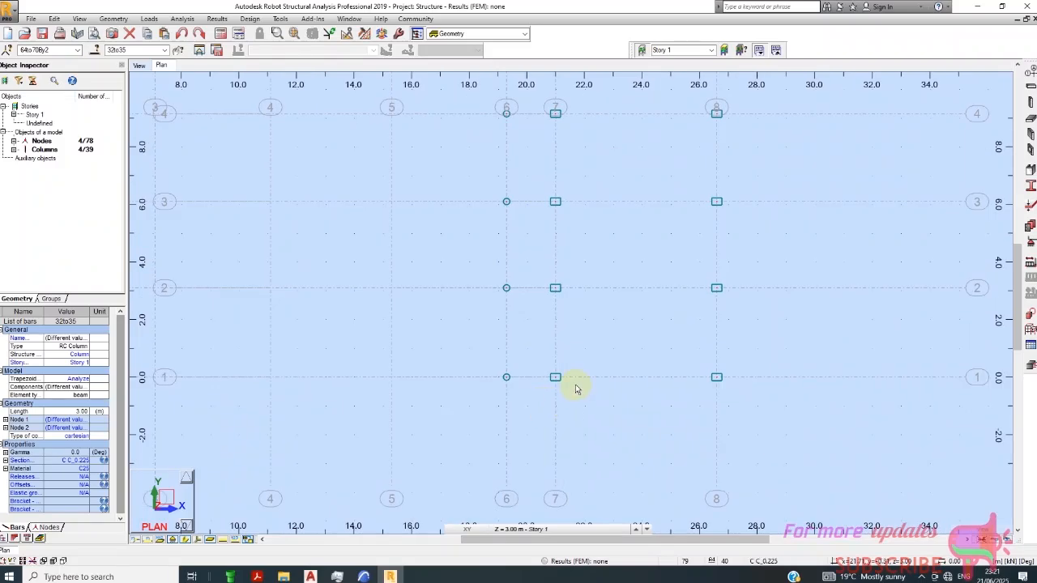
scroll(598, 423, up, 1)
scroll(598, 423, down, 3)
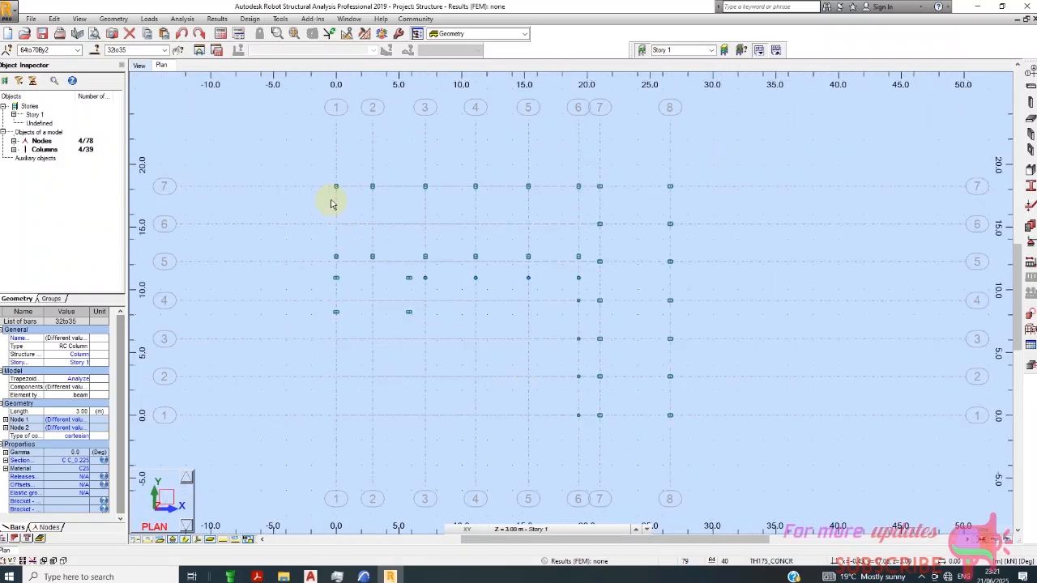
scroll(332, 191, up, 2)
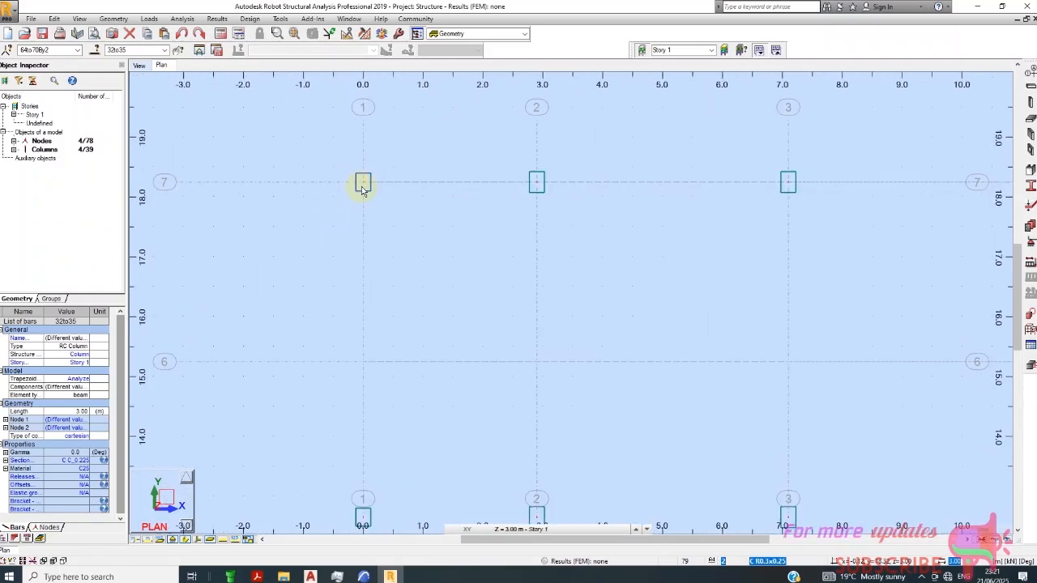
scroll(393, 202, down, 1)
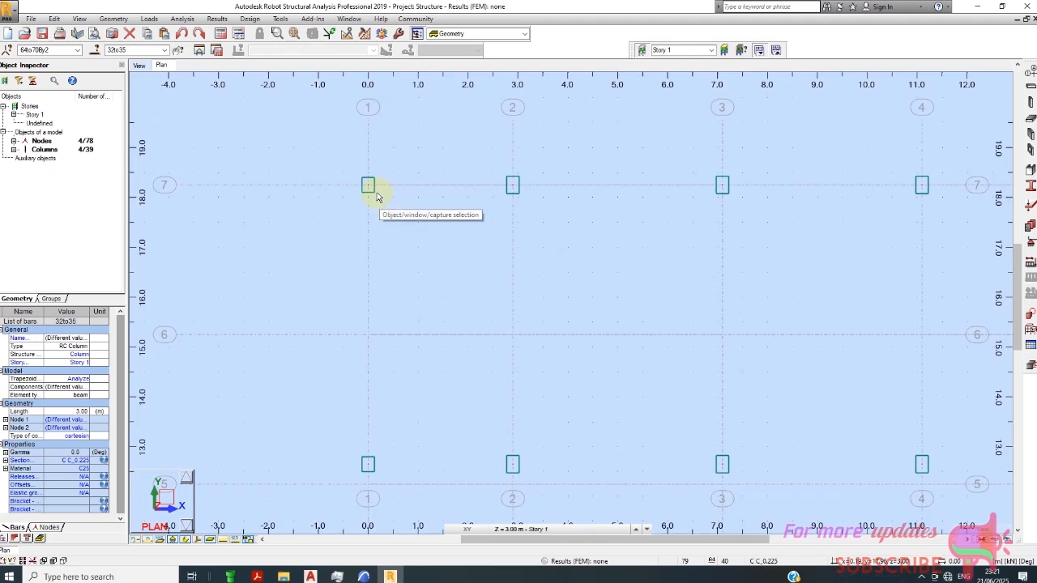
scroll(377, 197, down, 4)
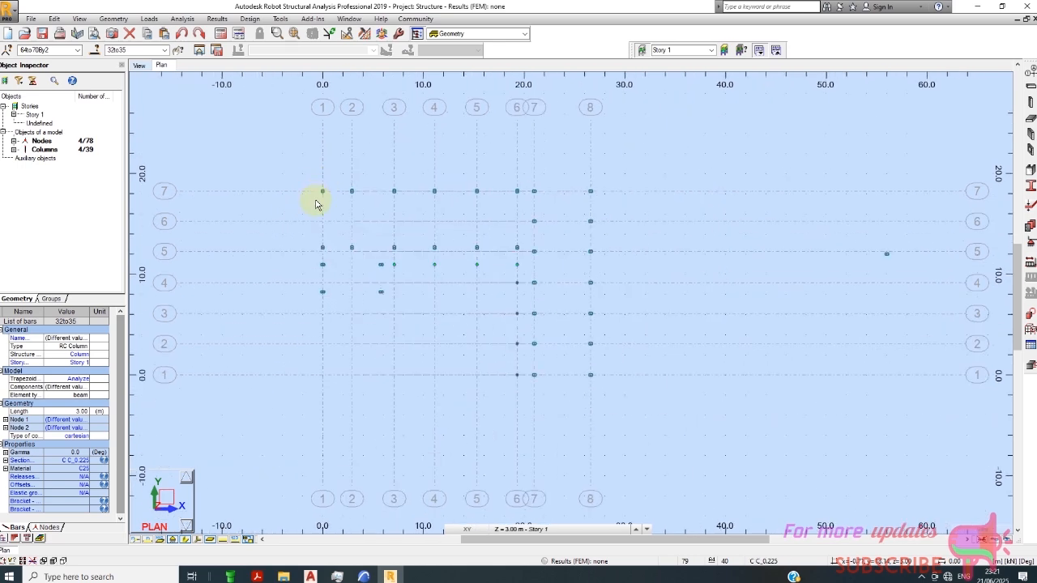
scroll(581, 376, up, 2)
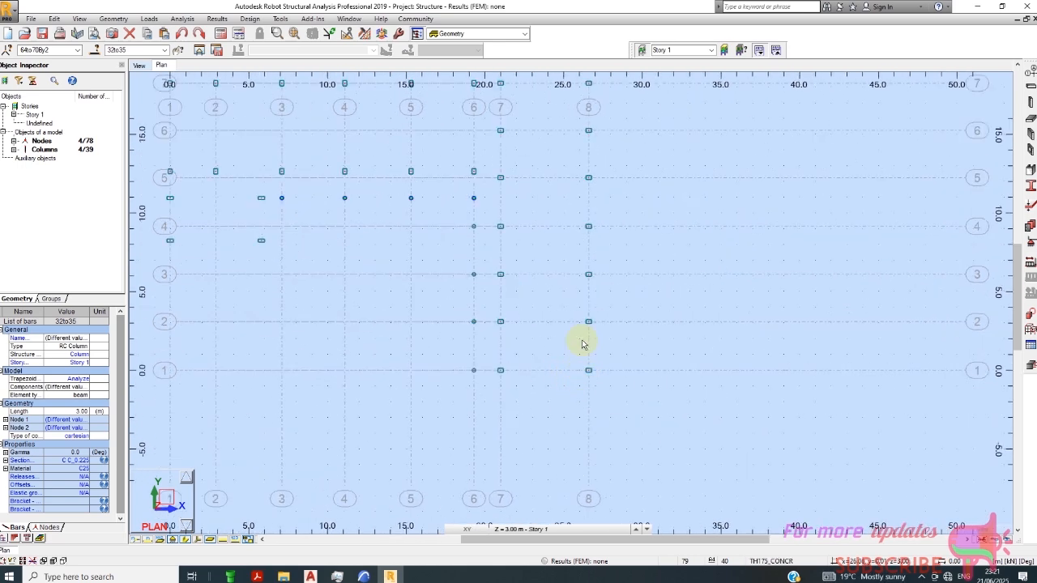
scroll(559, 243, down, 1)
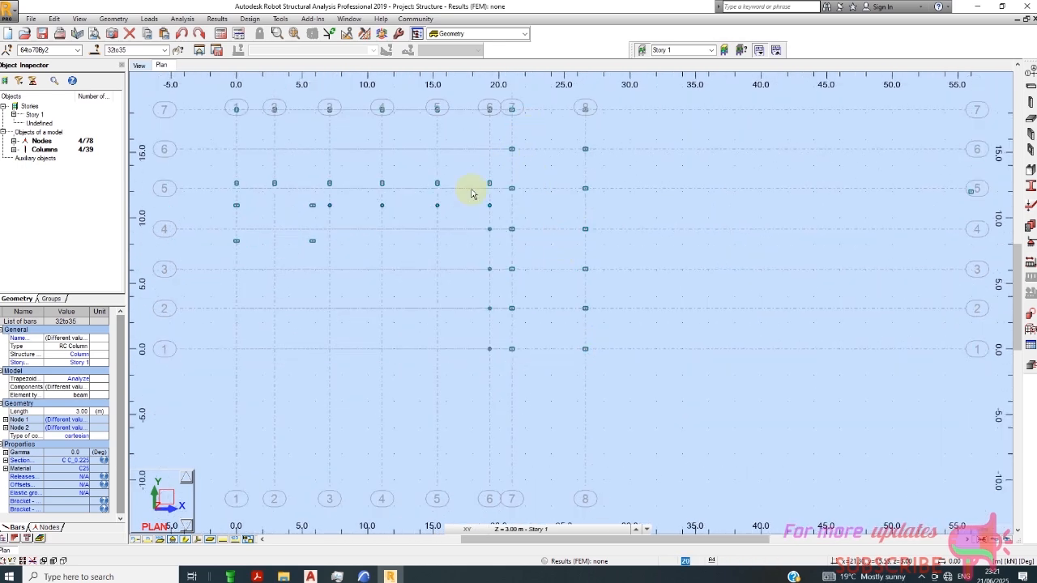
scroll(502, 199, down, 1)
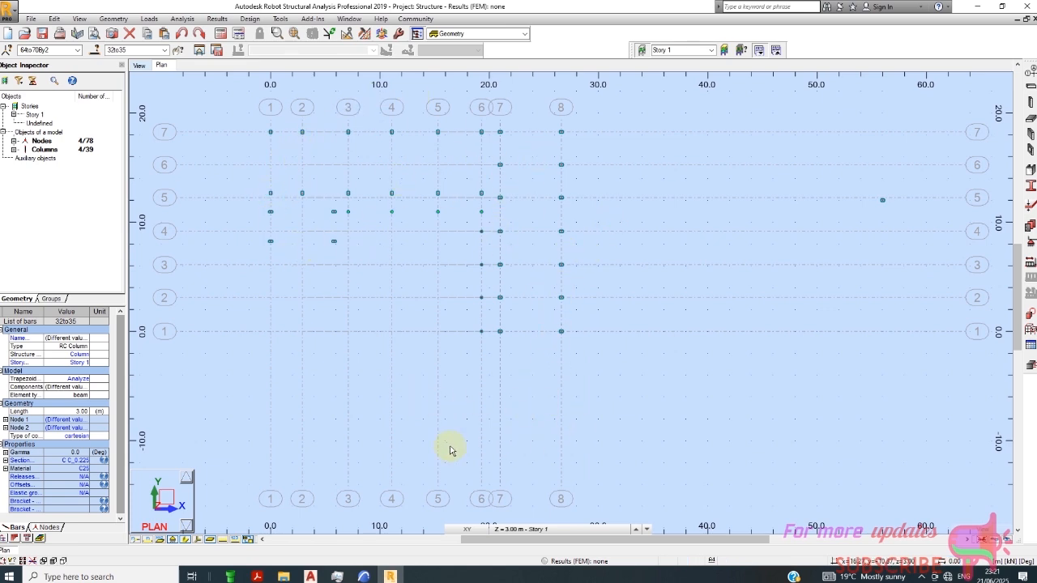
scroll(493, 352, up, 1)
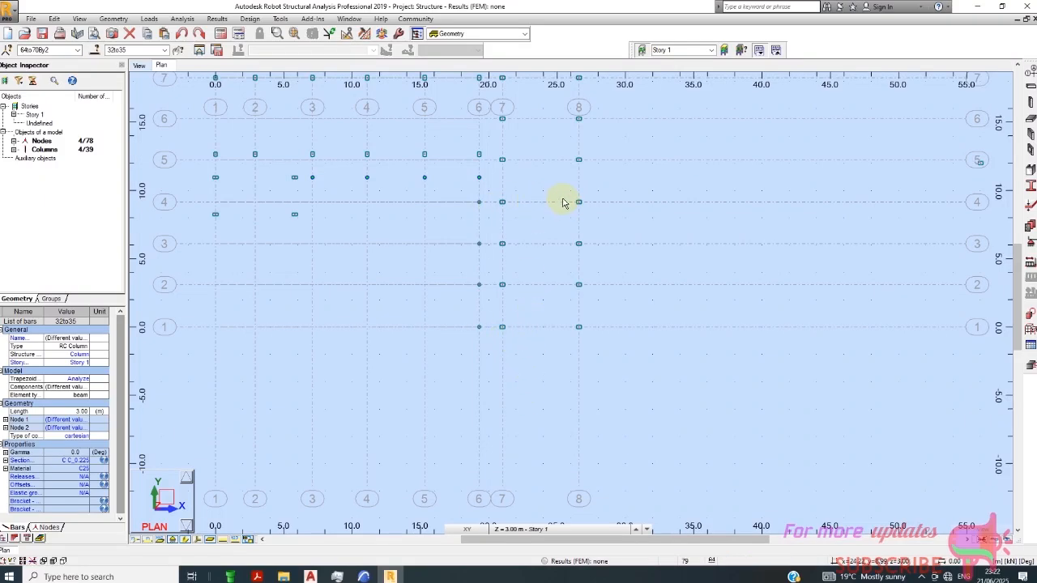
scroll(495, 212, up, 4)
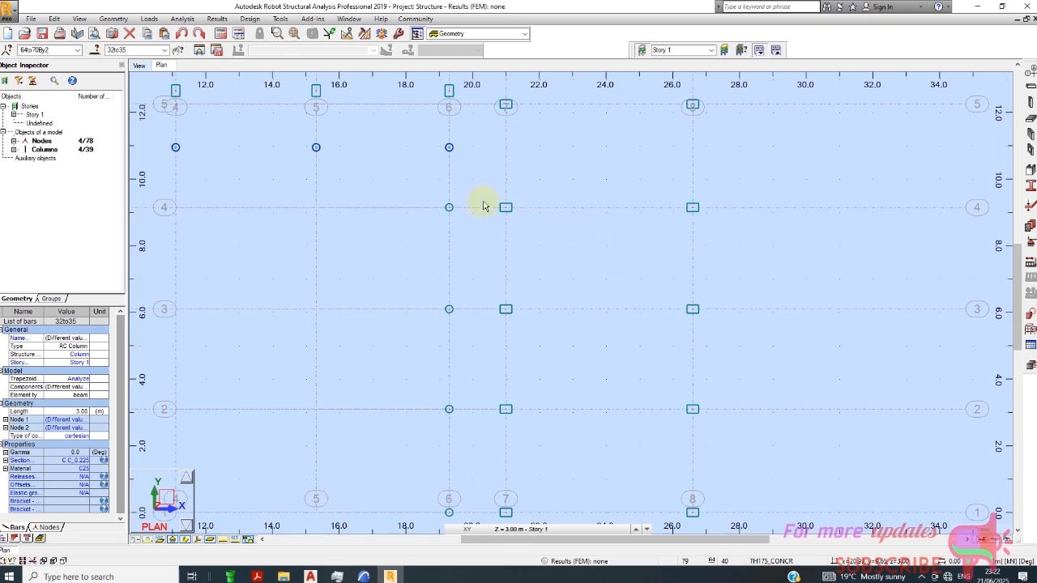
scroll(539, 284, down, 2)
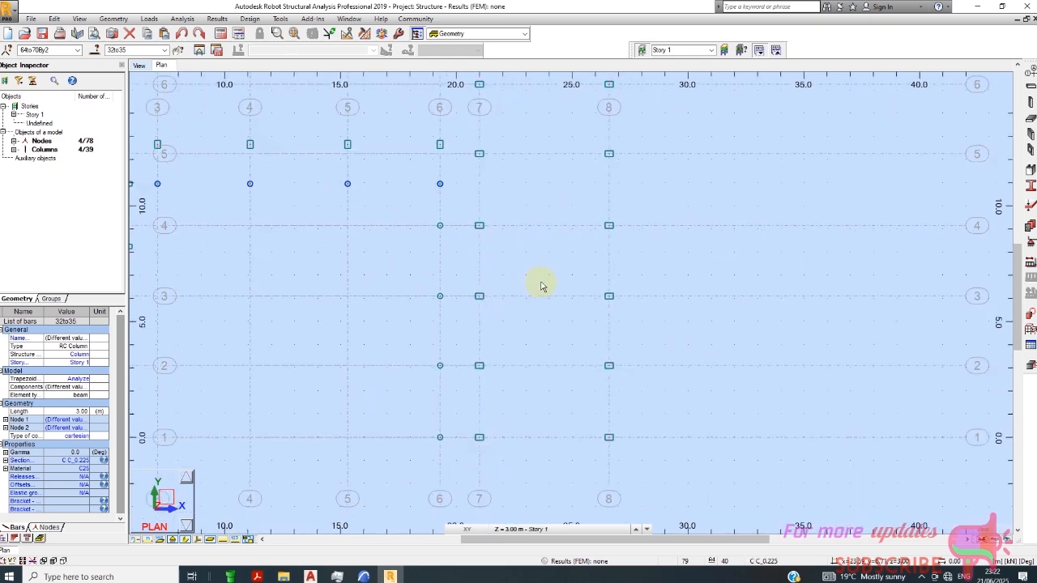
scroll(510, 301, down, 3)
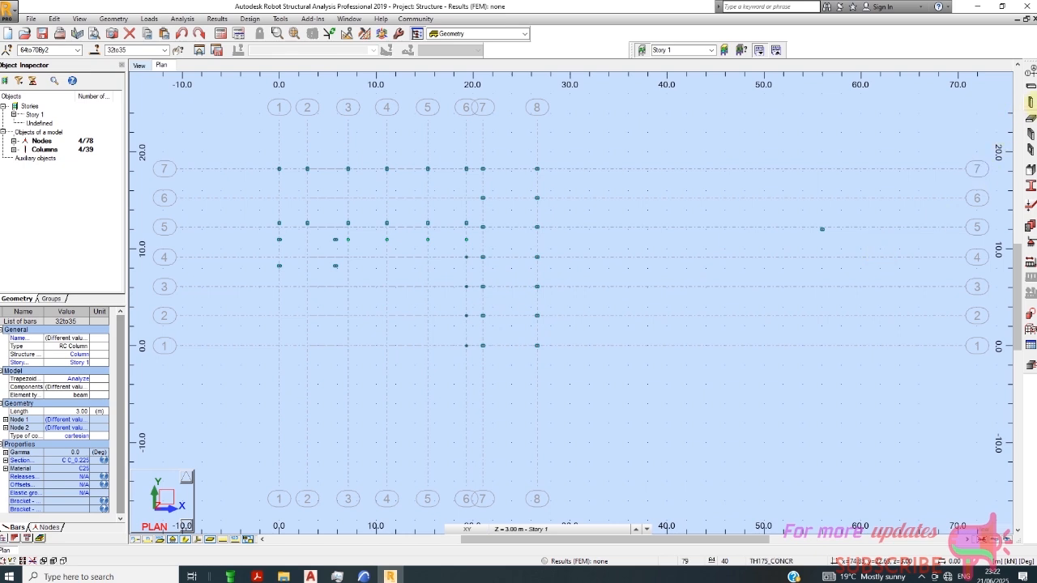
- Define two rectangular RC beam sections in C25 concrete, 0.2 x 0.45 m and 0.25 x 0.55 m
click(1031, 88)
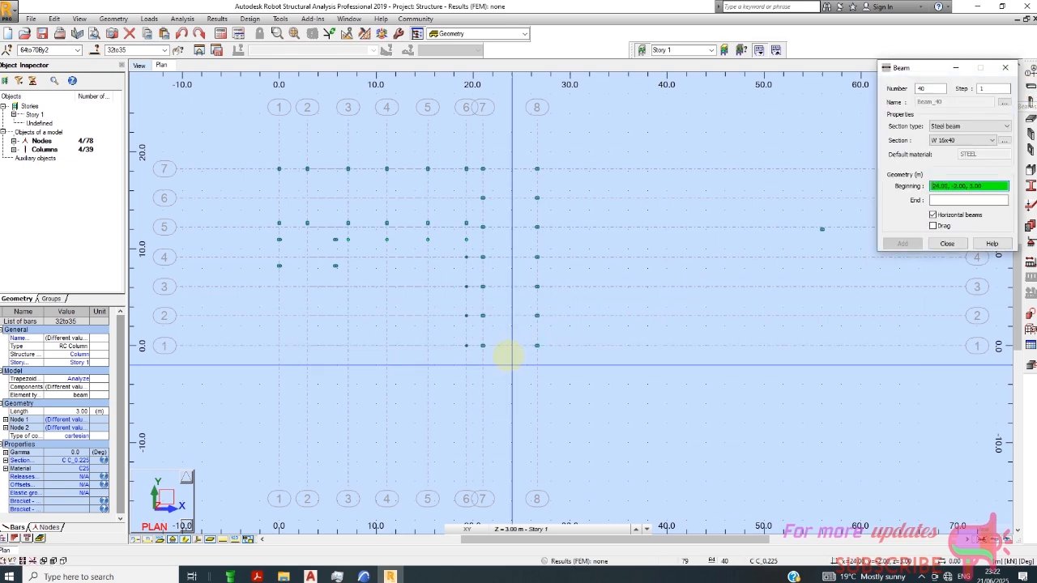
click(1004, 142)
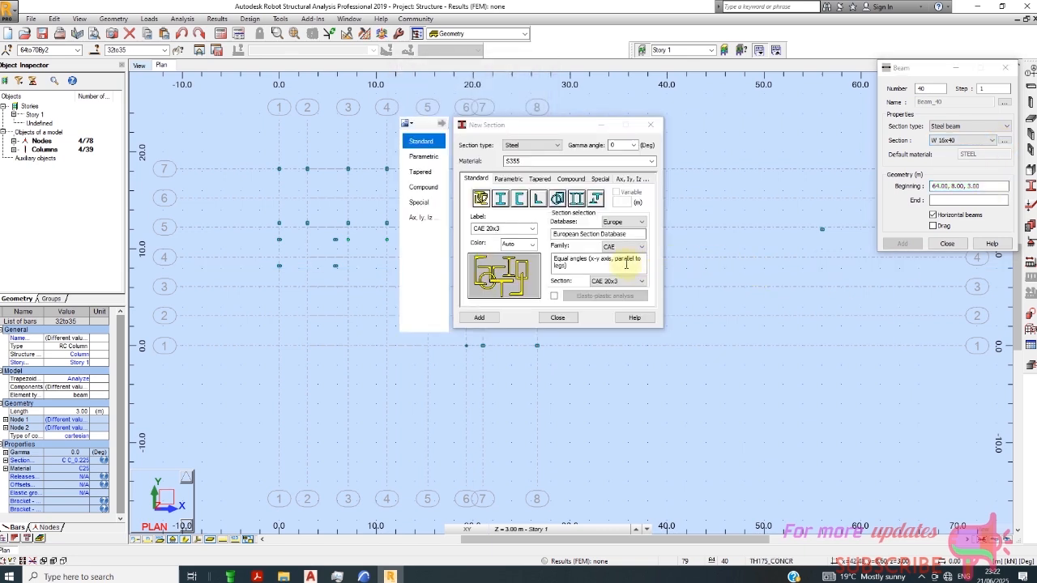
click(543, 145)
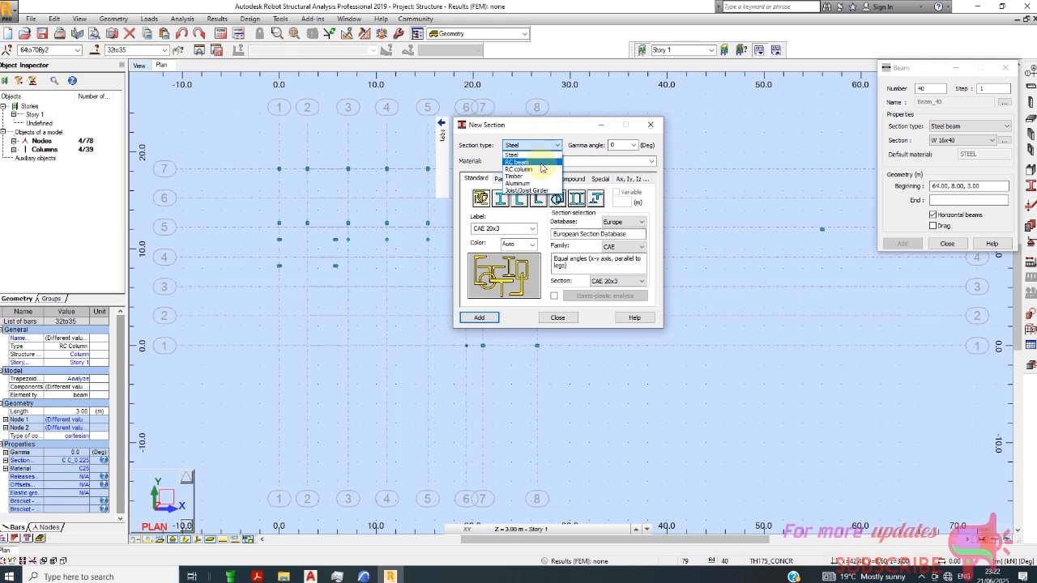
click(539, 163)
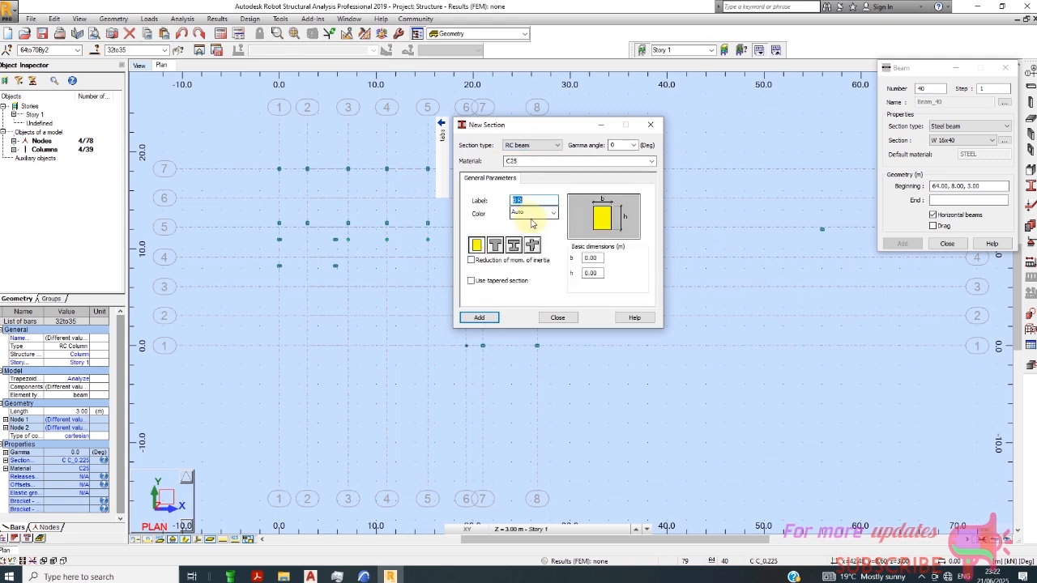
double_click(598, 257)
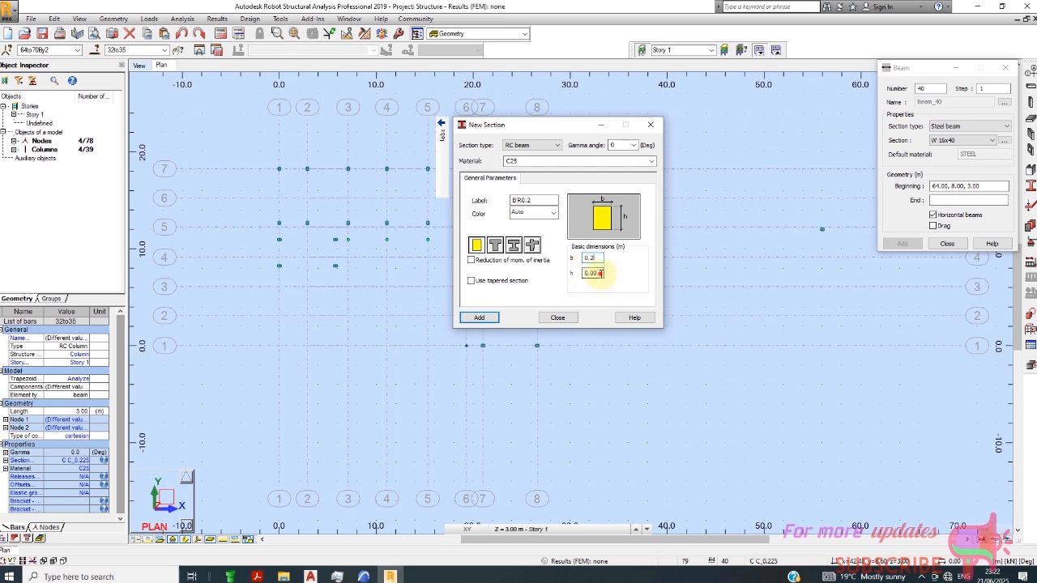
text(45)
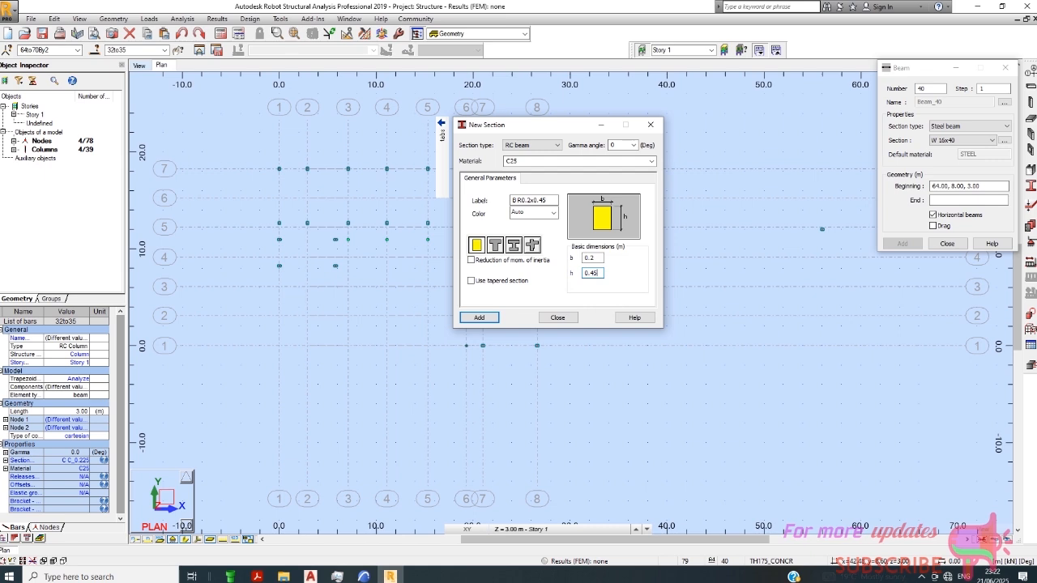
click(481, 318)
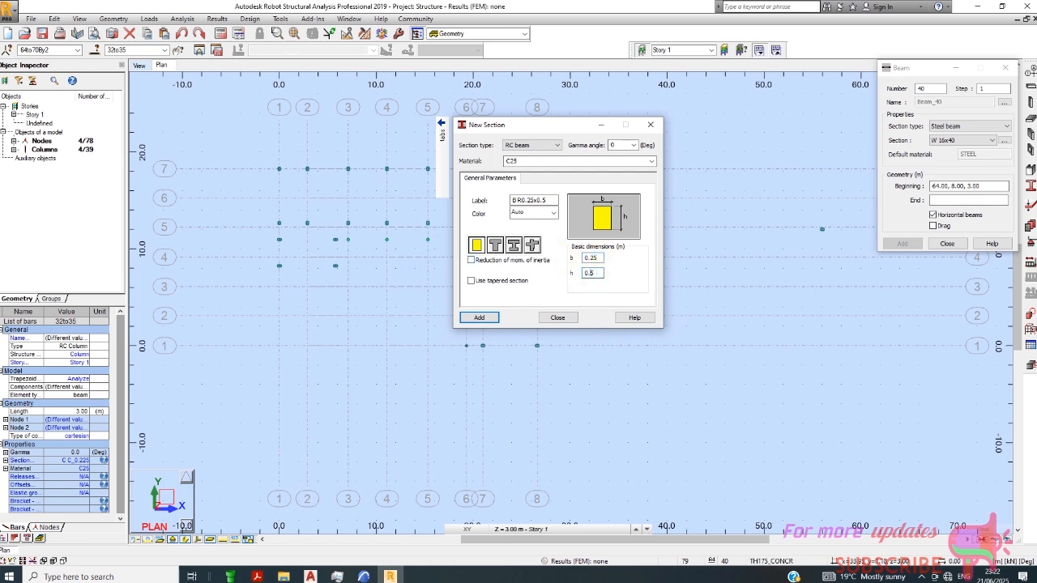
click(484, 318)
click(559, 318)
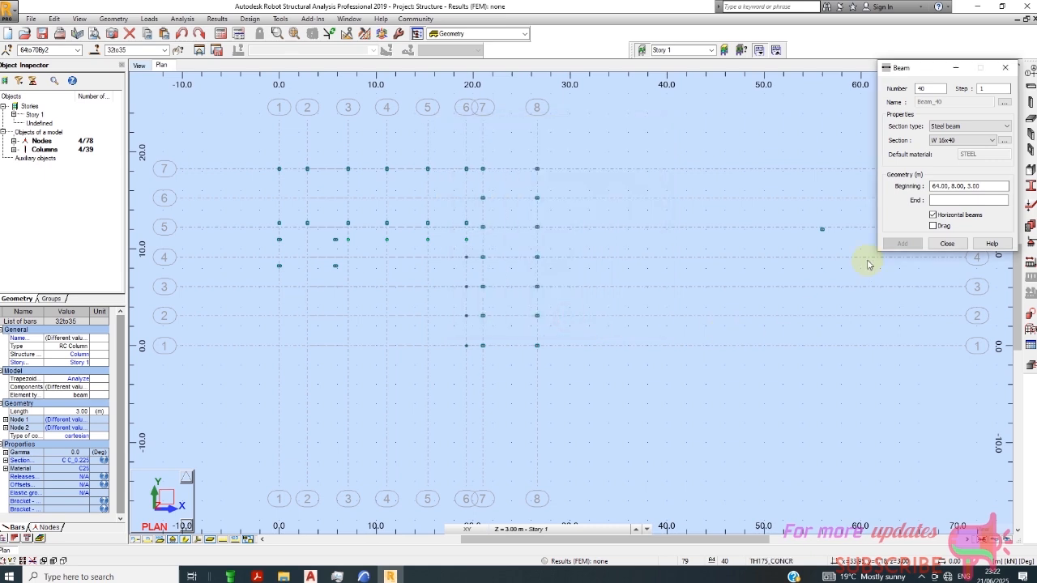
- Draw an RC beam with section B R0.2x0.45 on grid line 1, from the column just above grid line 5 to the column on grid line 7
click(992, 141)
click(986, 149)
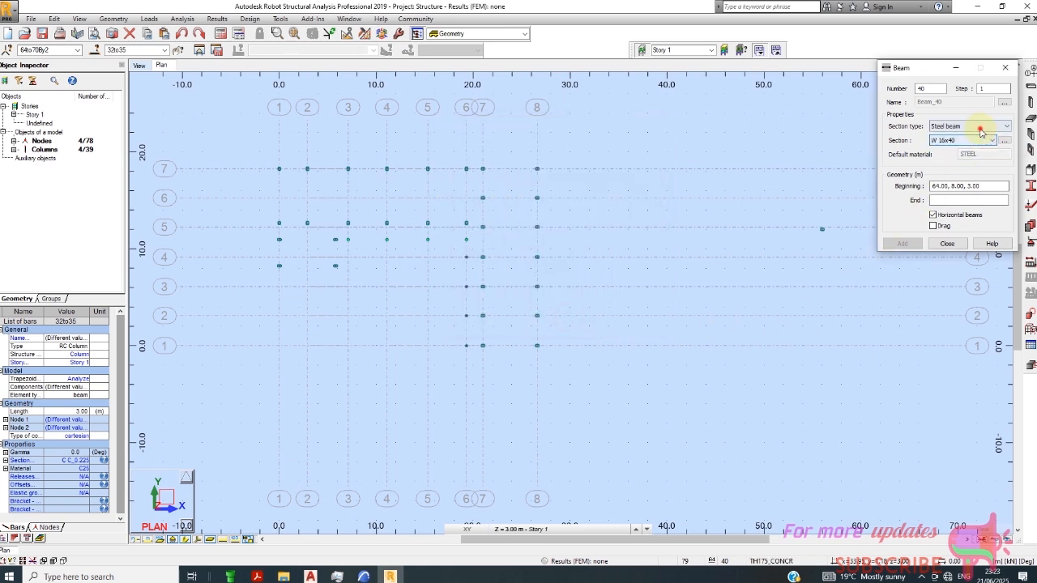
click(977, 127)
click(969, 141)
click(965, 143)
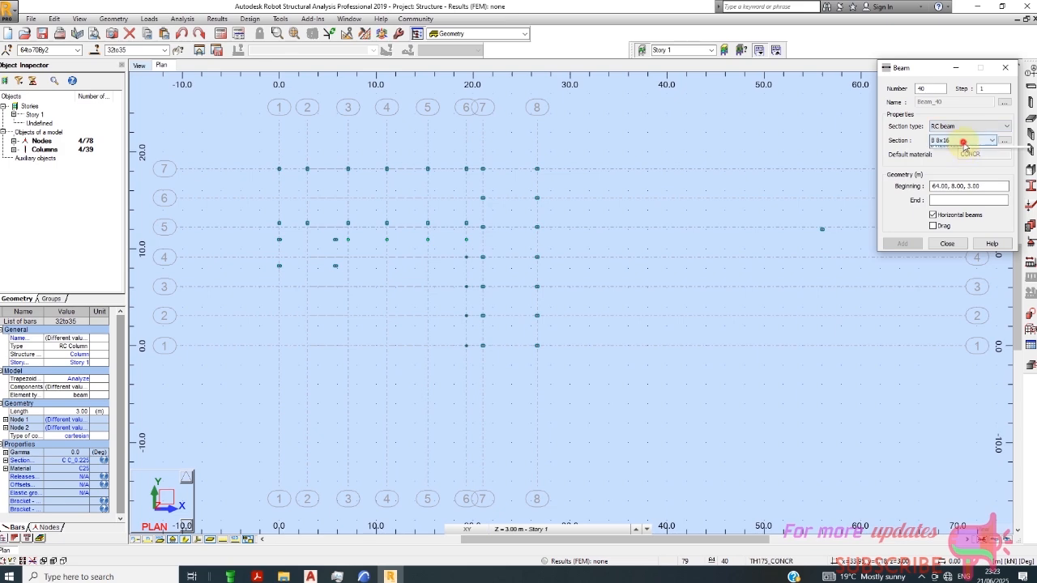
click(964, 158)
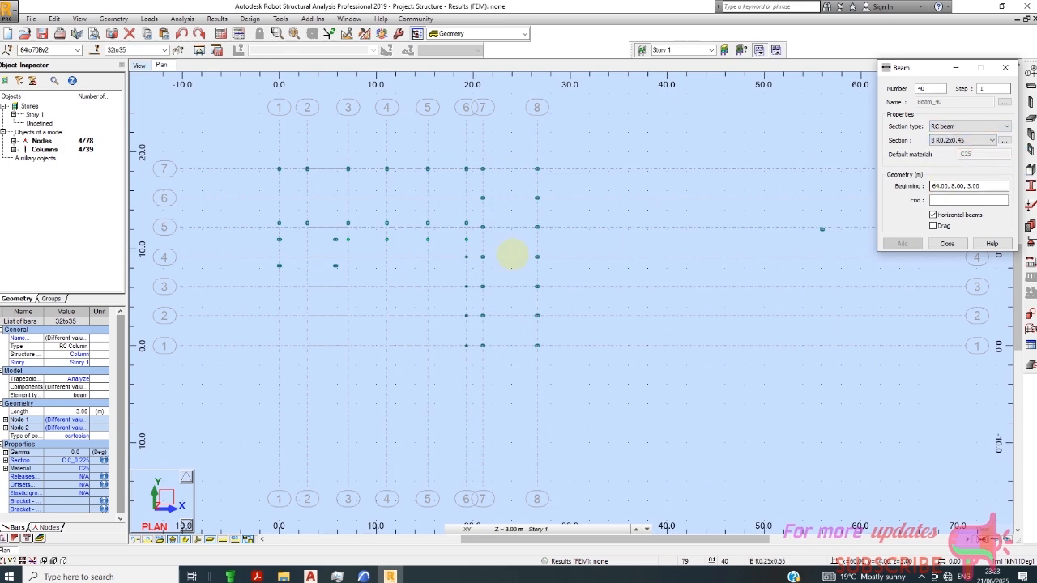
scroll(319, 260, up, 3)
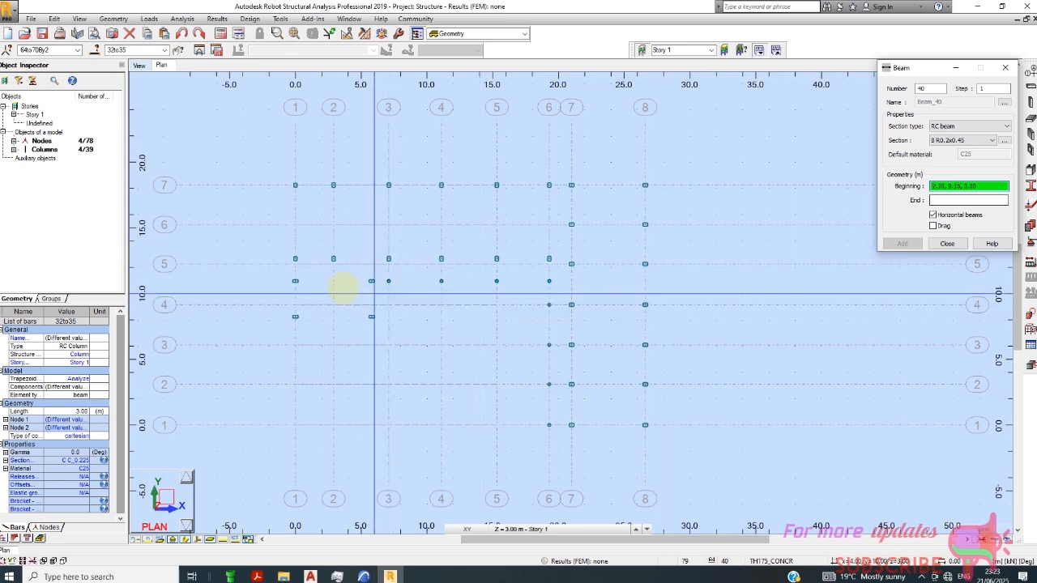
click(296, 261)
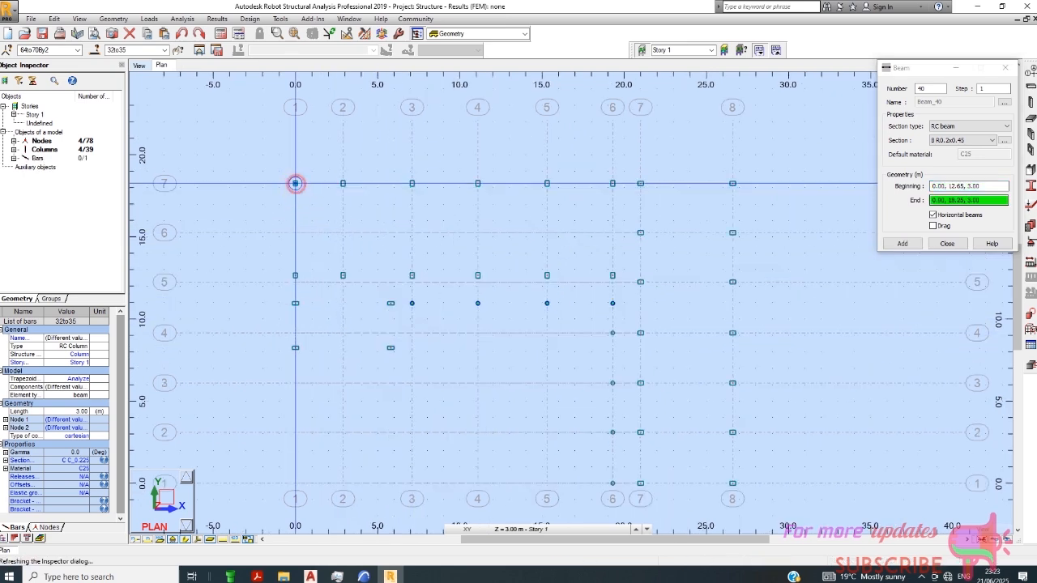
click(295, 186)
scroll(343, 184, up, 1)
click(296, 184)
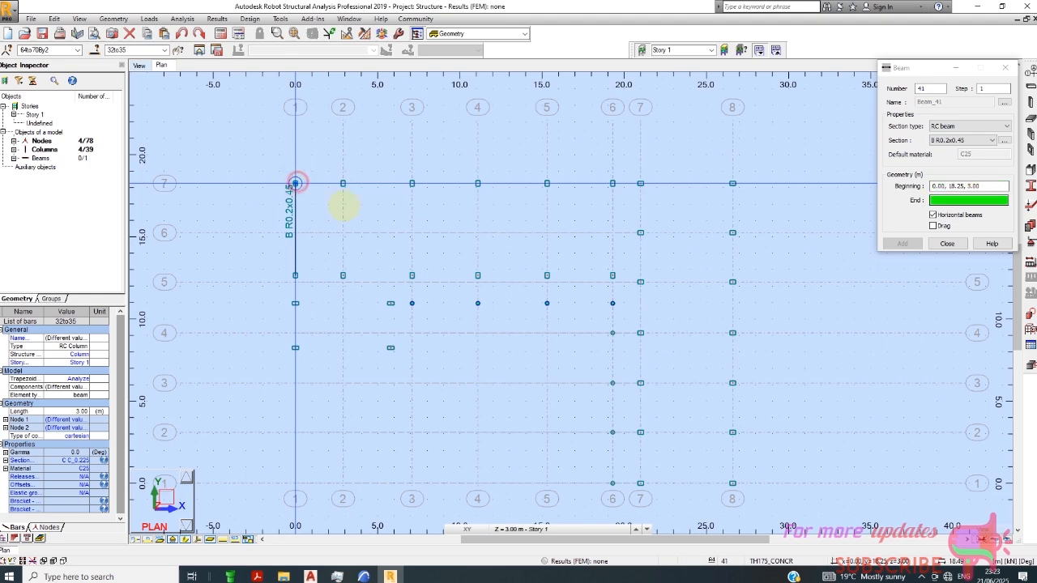
- Draw B R0.2x0.45 perimeter beams along horizontal grid line 7 to vertical line 8, down line 8, and along horizontal line 1 to vertical line 6
click(732, 184)
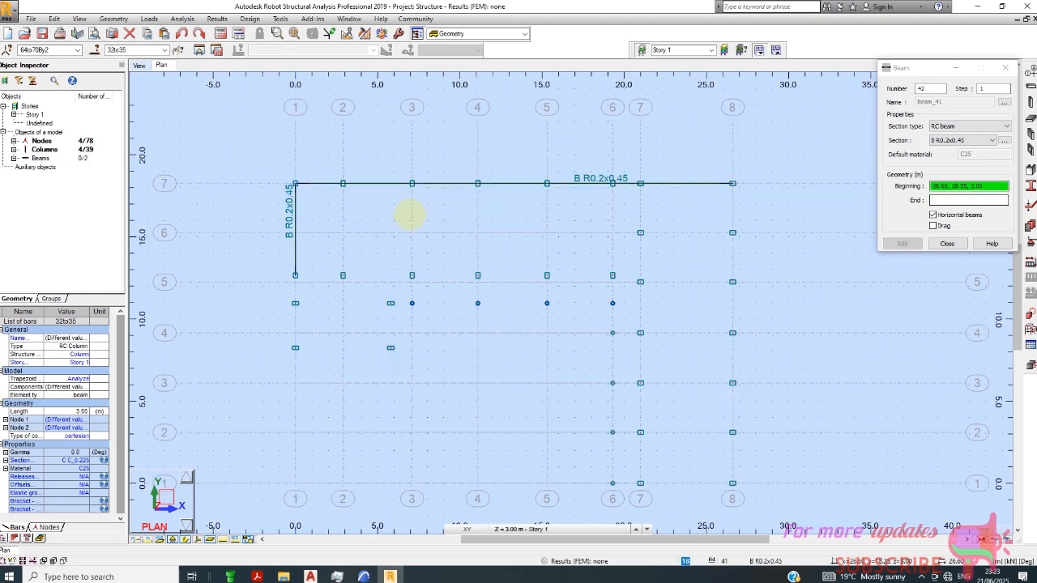
scroll(435, 241, down, 2)
click(571, 192)
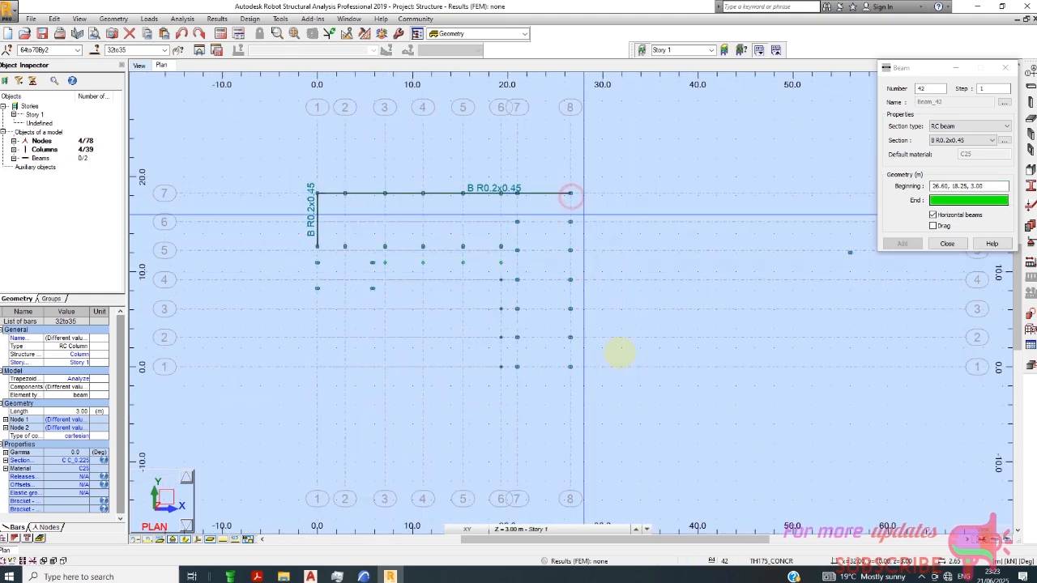
click(571, 367)
scroll(570, 367, up, 2)
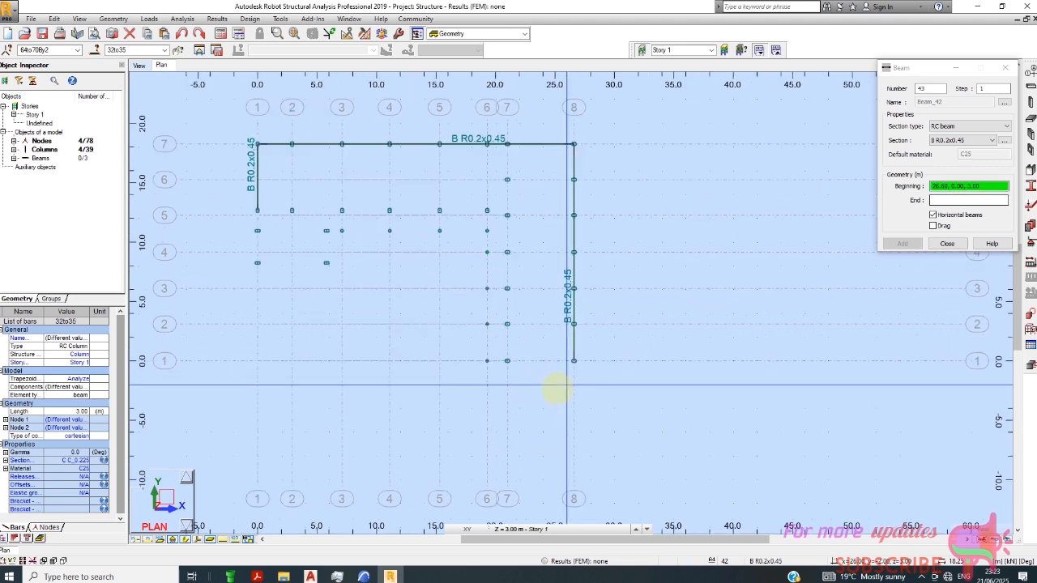
click(576, 355)
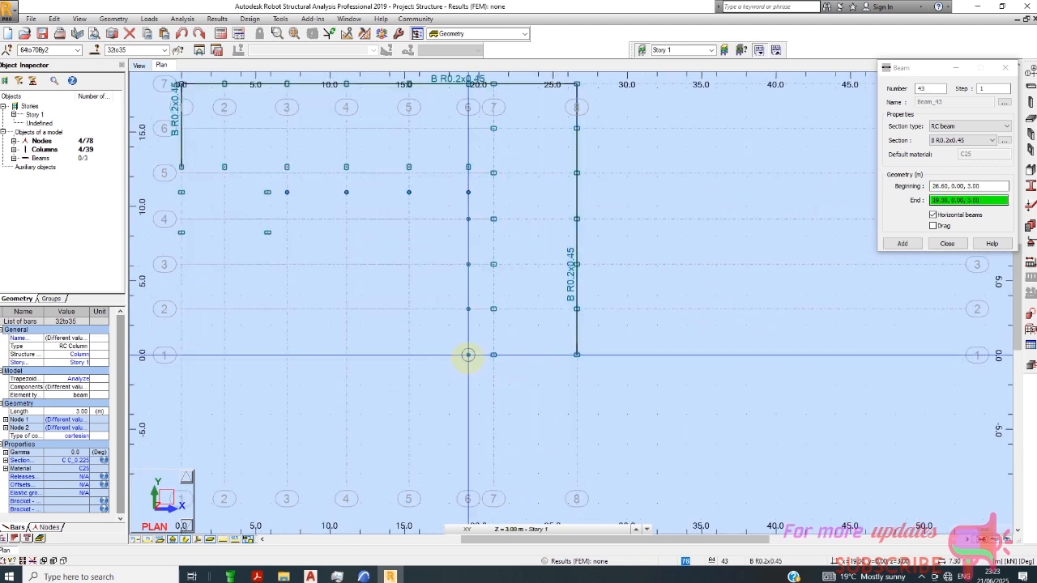
click(468, 355)
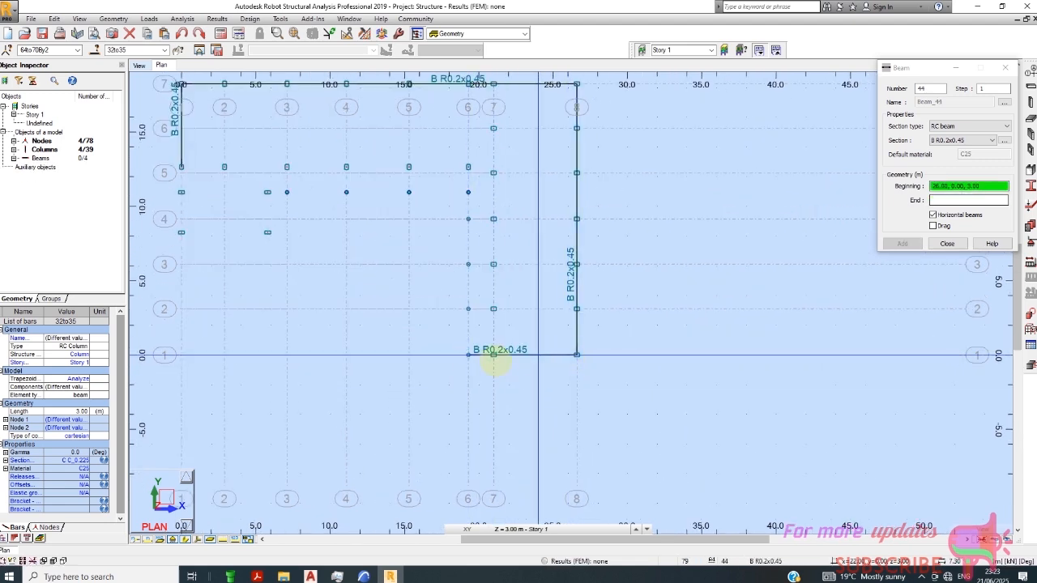
- Draw B R0.2x0.45 beams on vertical grid lines 7 and 6, each running from horizontal line 1 up to horizontal line 7
click(494, 355)
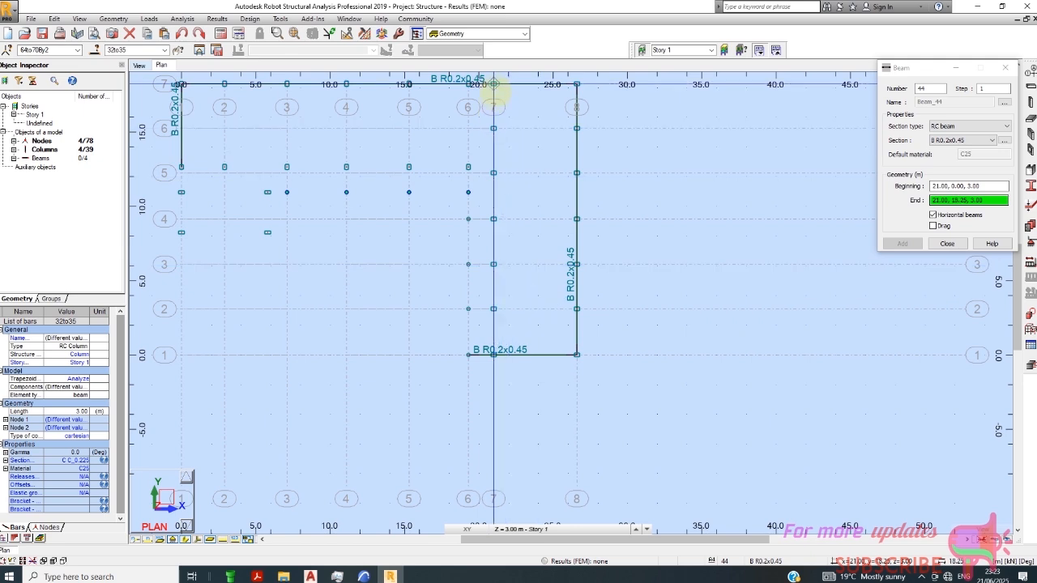
click(495, 86)
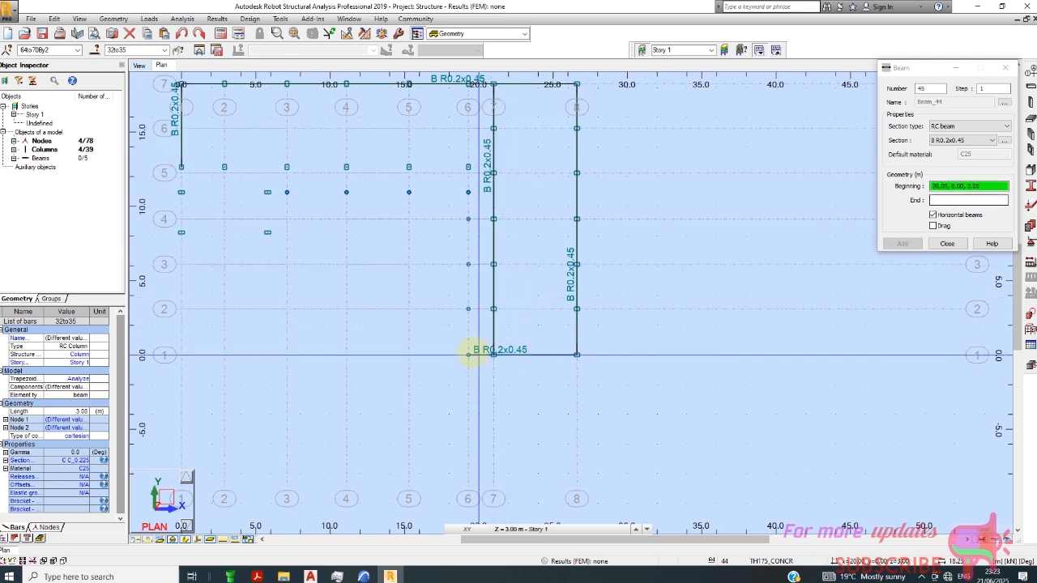
click(469, 355)
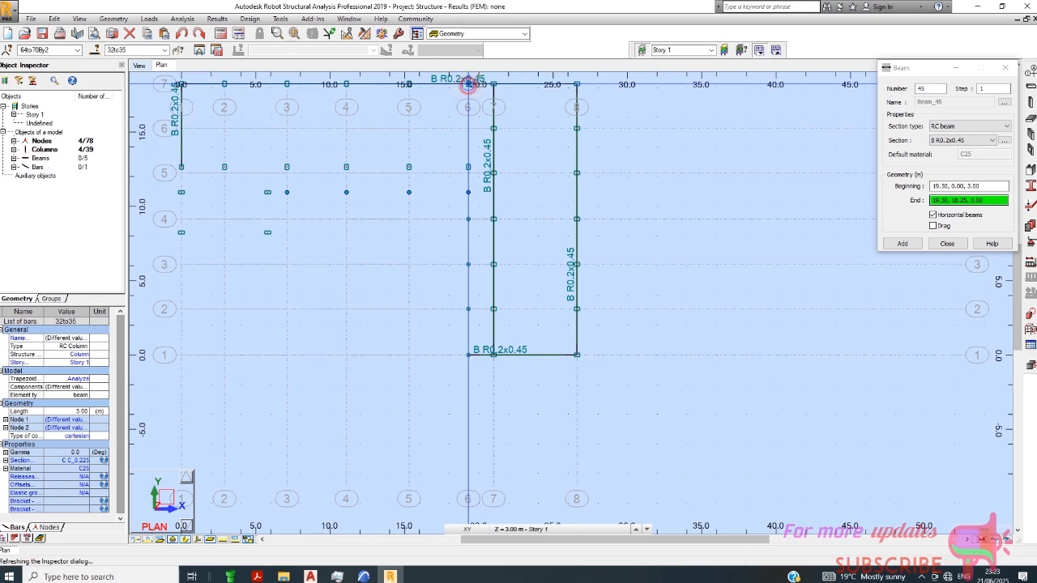
click(469, 85)
- Draw two horizontal corridor beams from vertical grid line 1 to line 6, at Y = 12.65 m and Y = 10.95 m
scroll(600, 342, down, 1)
scroll(600, 342, down, 1)
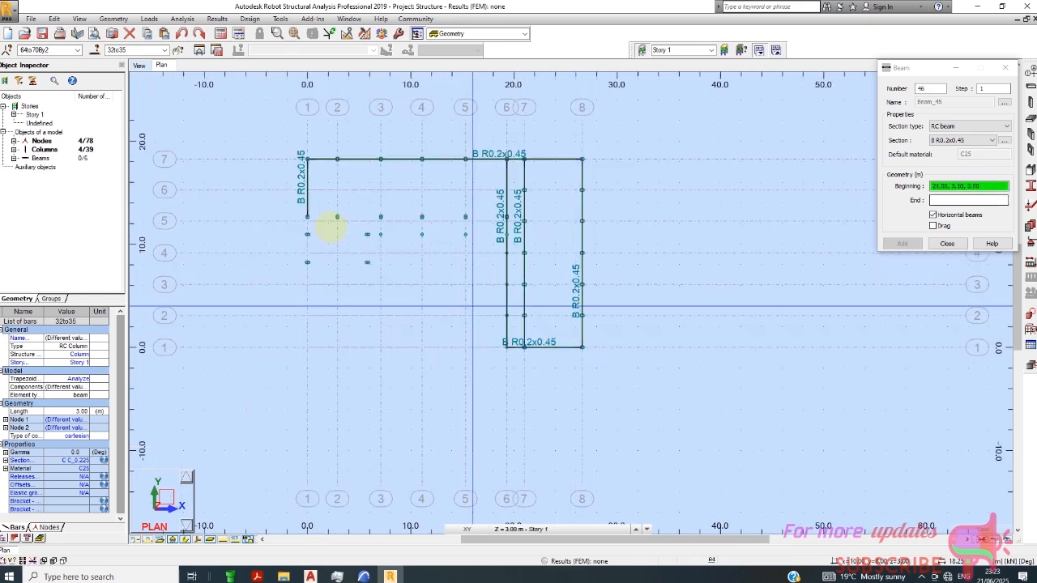
scroll(341, 231, up, 2)
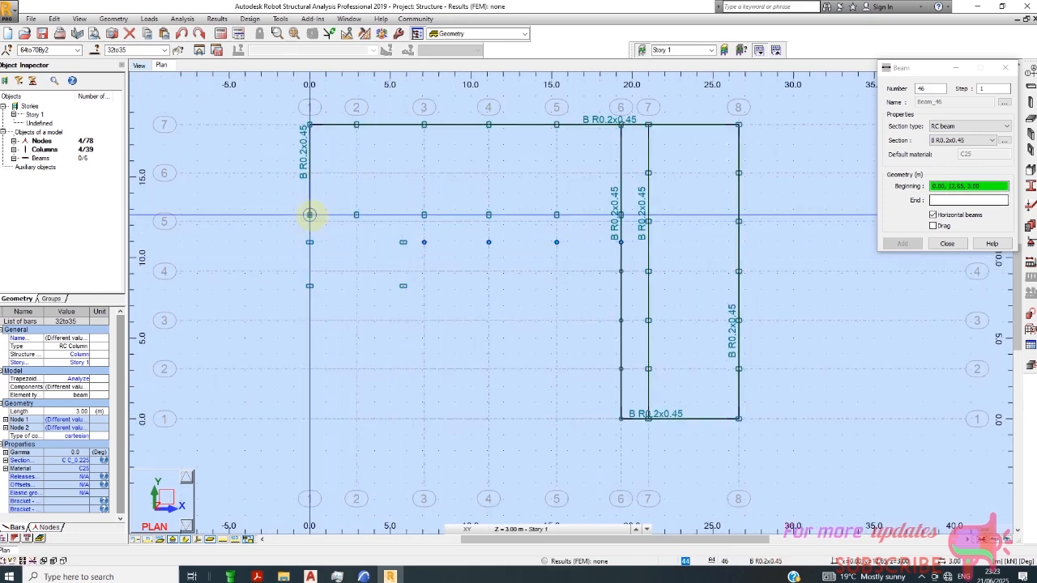
click(309, 215)
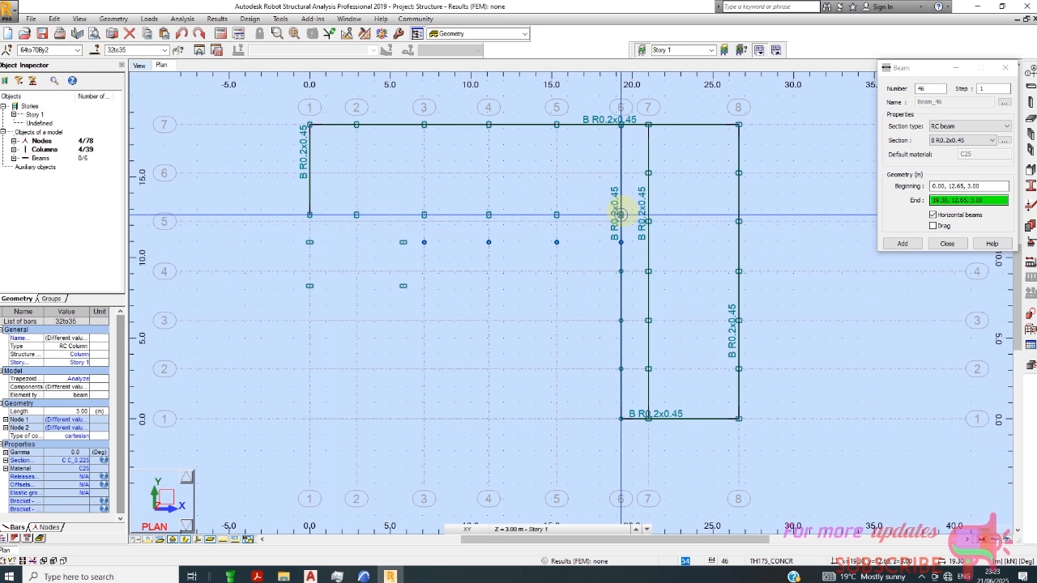
click(620, 214)
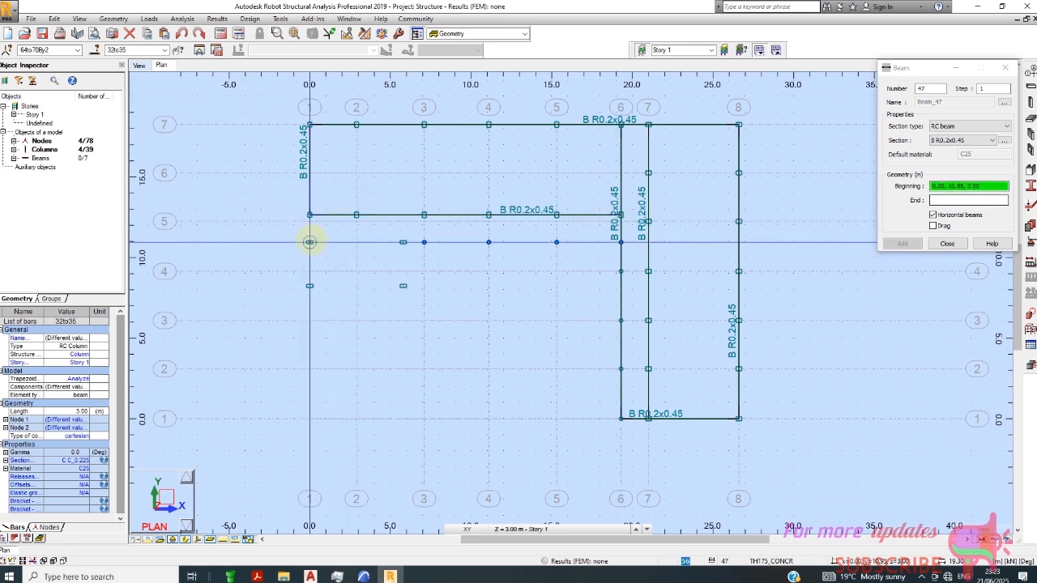
click(309, 241)
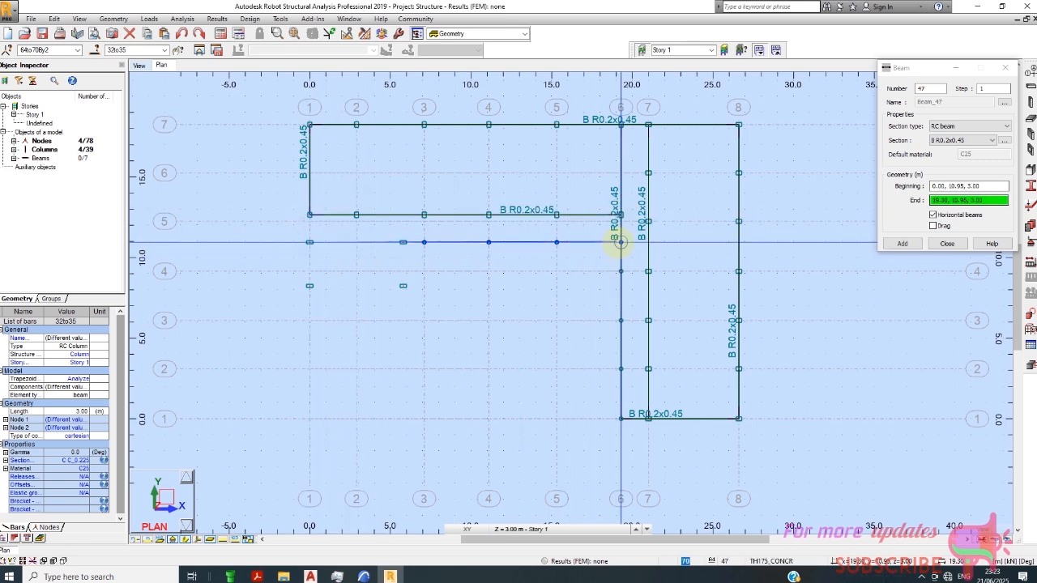
click(621, 242)
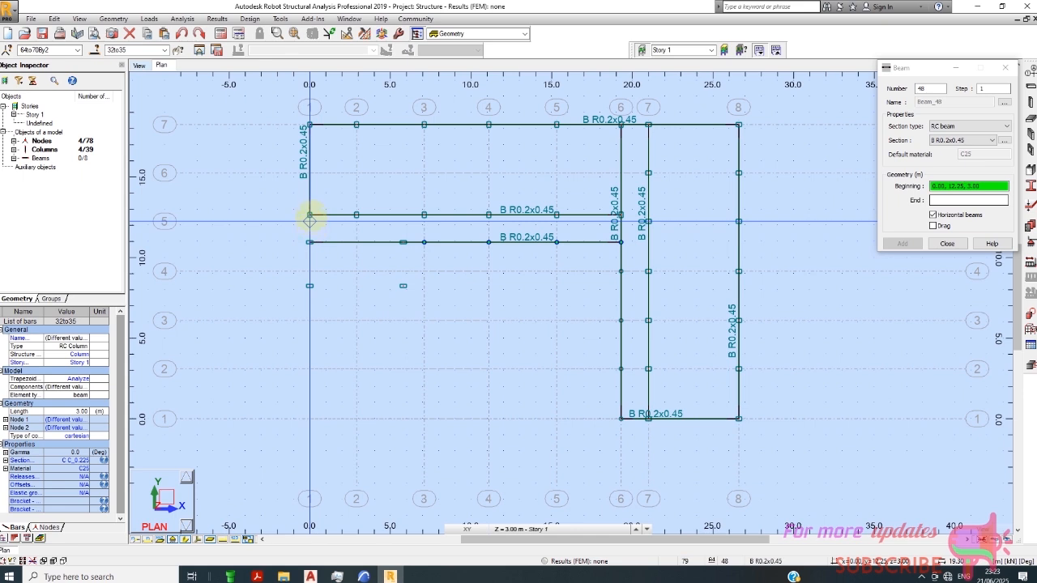
- Draw beams from (0.00, 12.65) down vertical grid line 1 to (0.00, 8.24), across to (5.80, 8.24), and up to (5.80, 10.95)
click(310, 215)
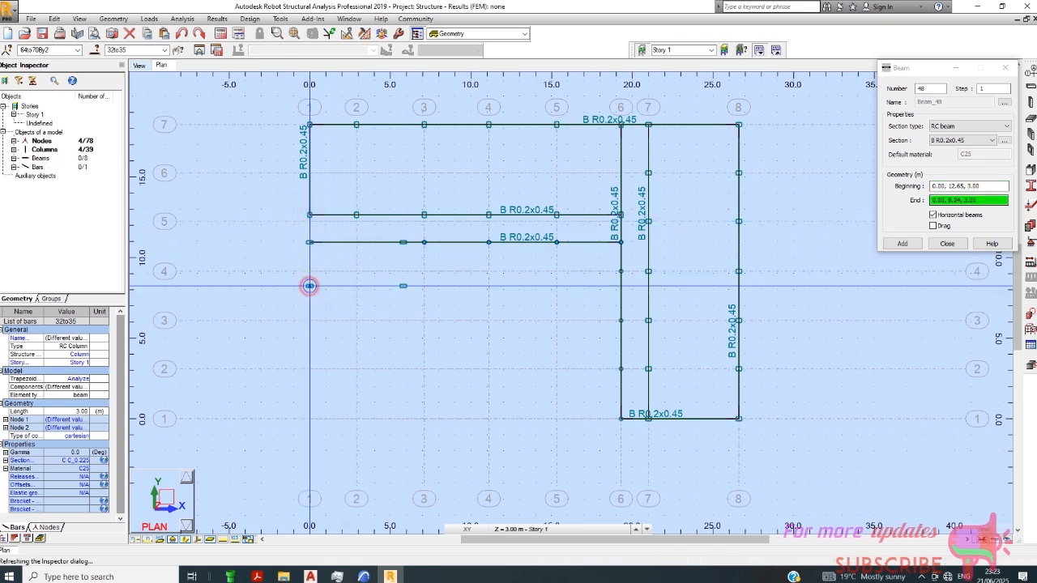
click(310, 286)
click(308, 285)
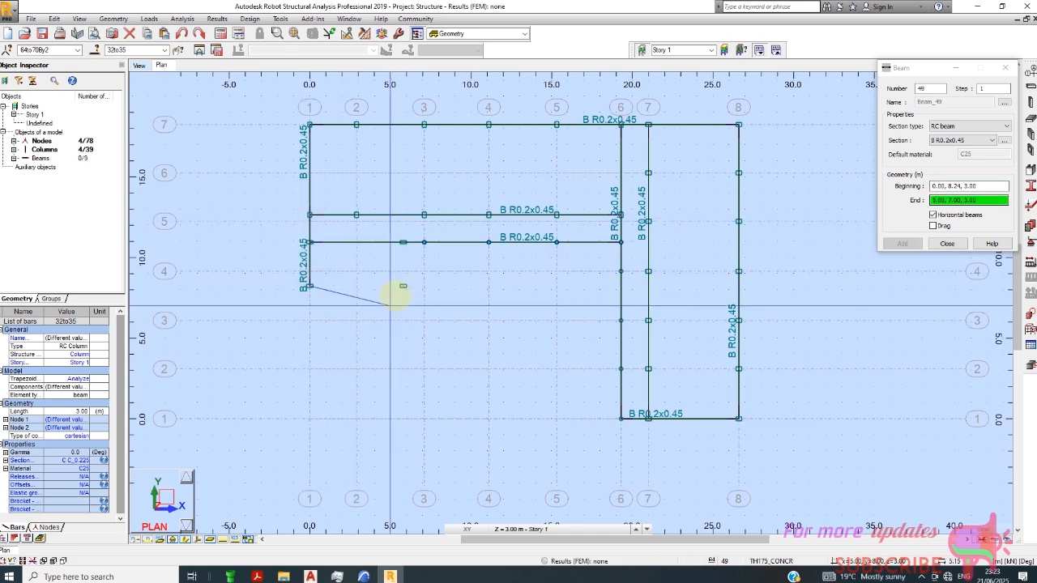
click(403, 286)
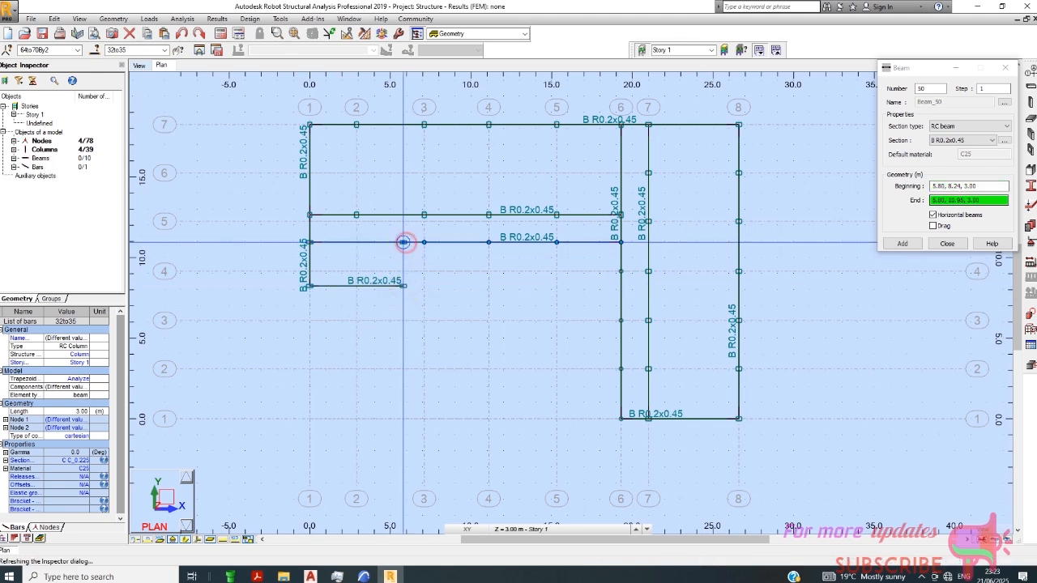
click(403, 241)
- Draw short cross beams between the two horizontal corridor beams on vertical grid lines 3, 4, 2 and 5
scroll(430, 241, up, 2)
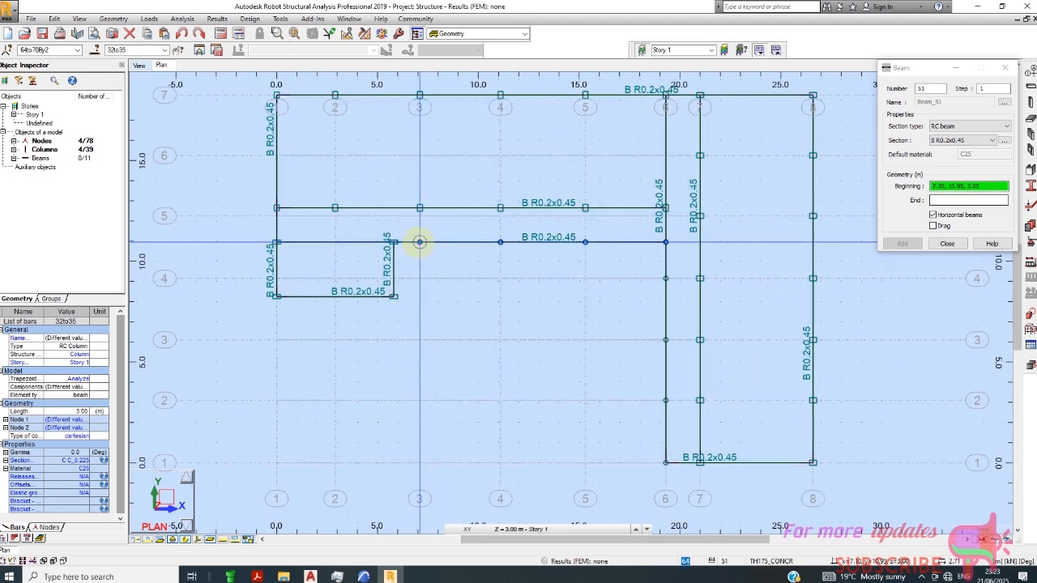
click(419, 209)
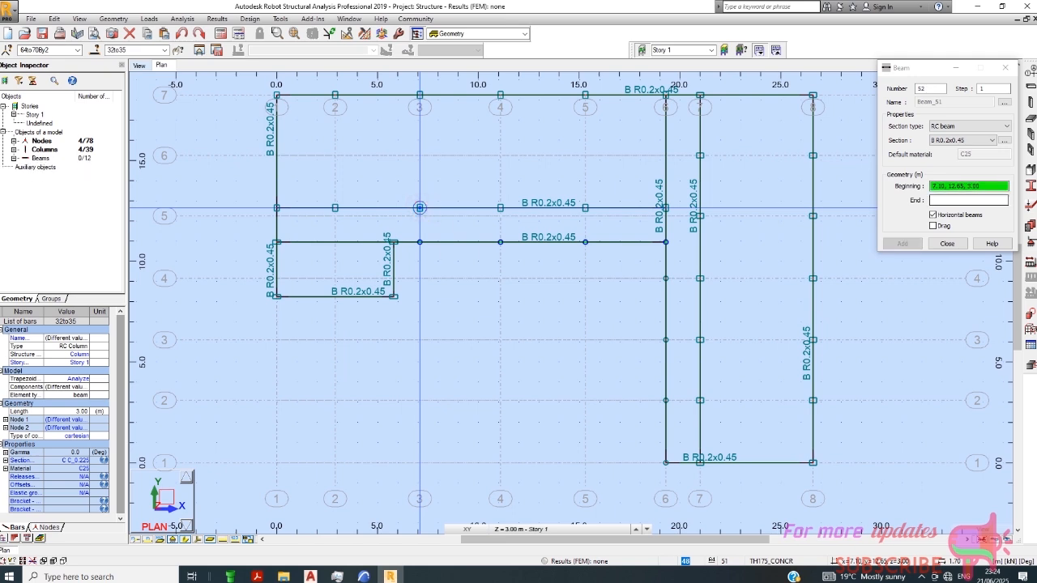
click(500, 242)
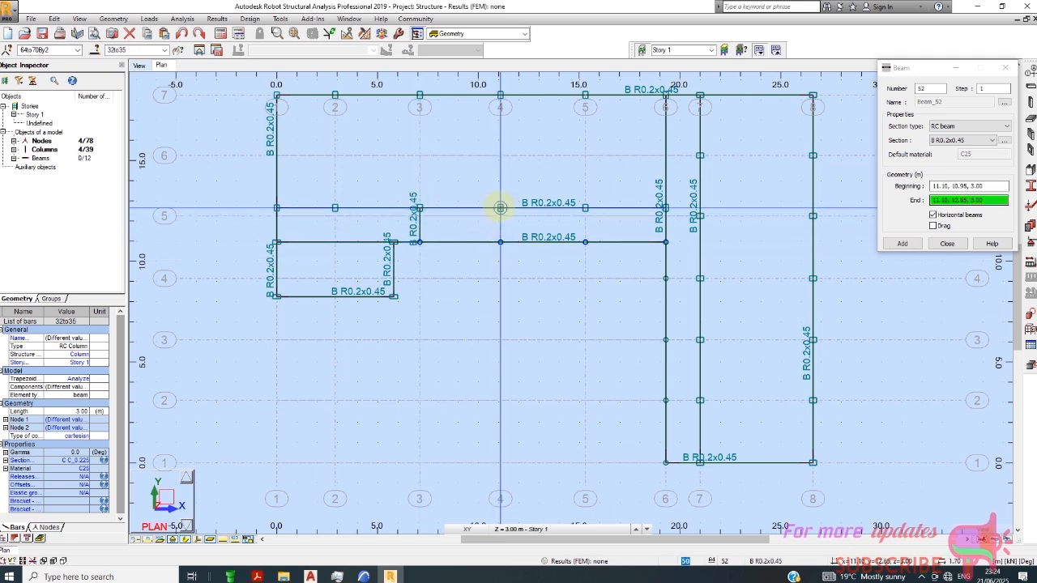
click(500, 208)
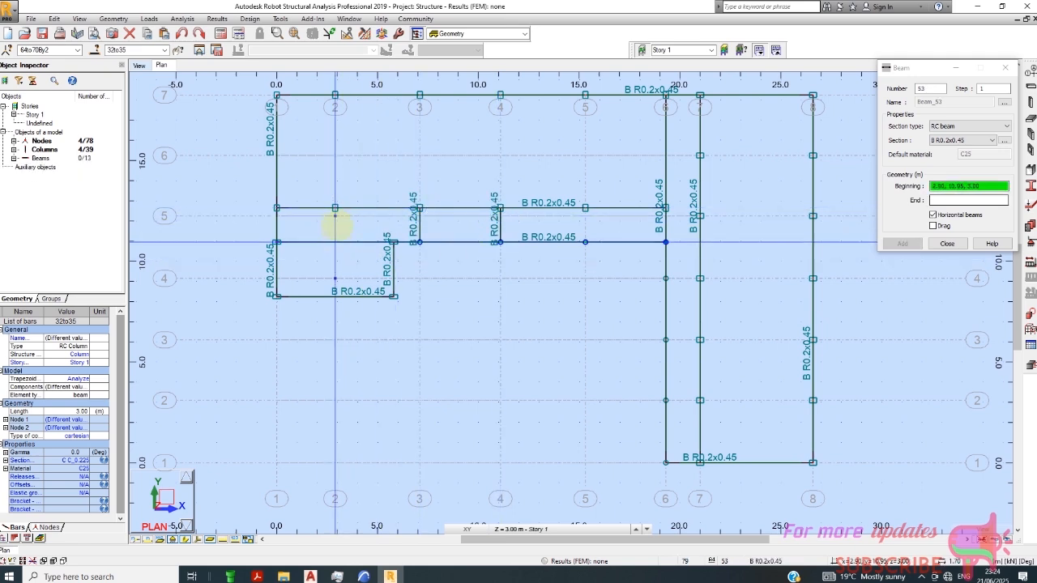
click(335, 209)
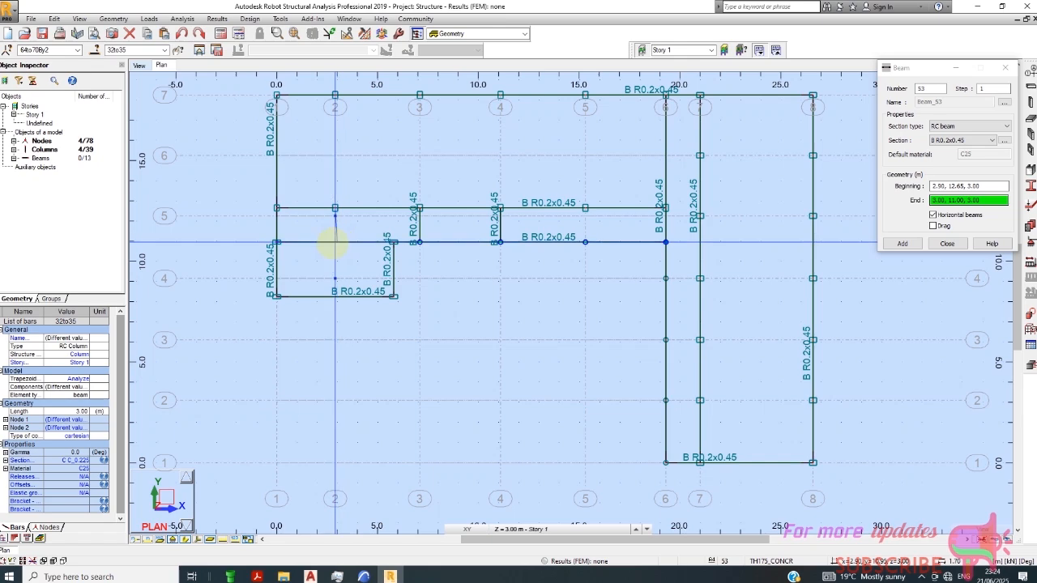
scroll(335, 242, up, 1)
scroll(334, 243, up, 2)
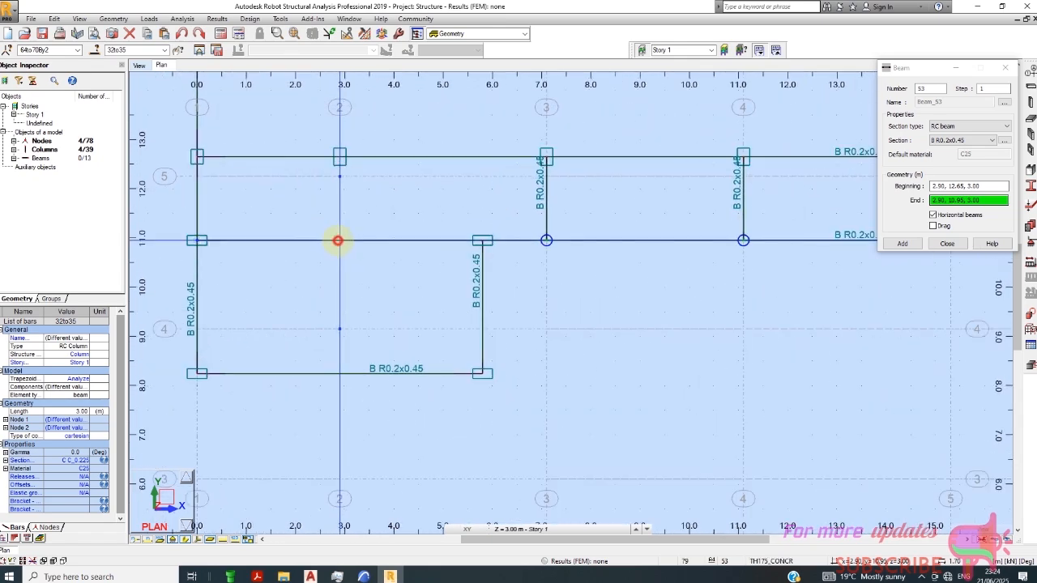
click(338, 241)
scroll(278, 255, down, 3)
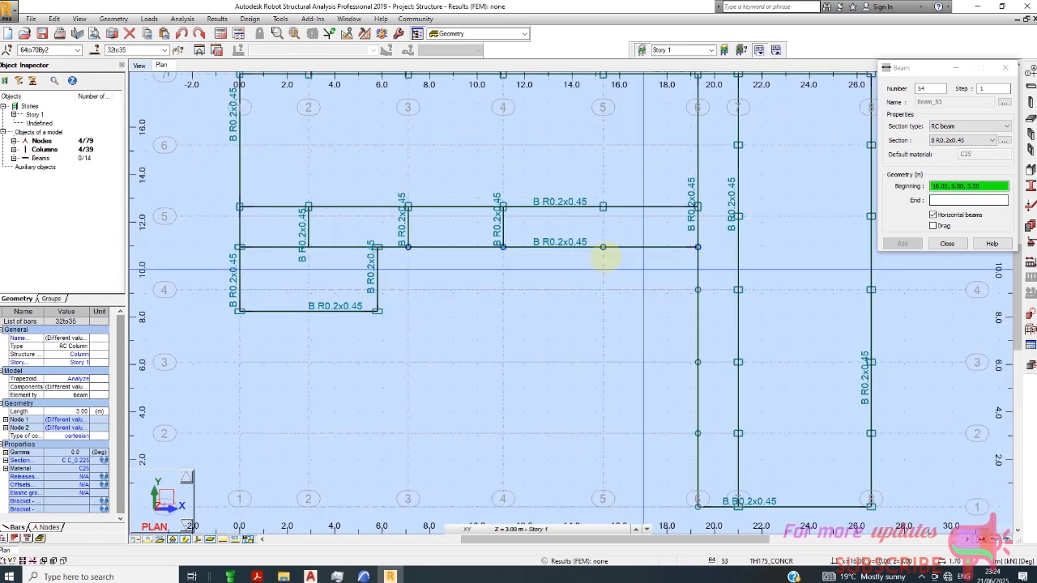
click(602, 246)
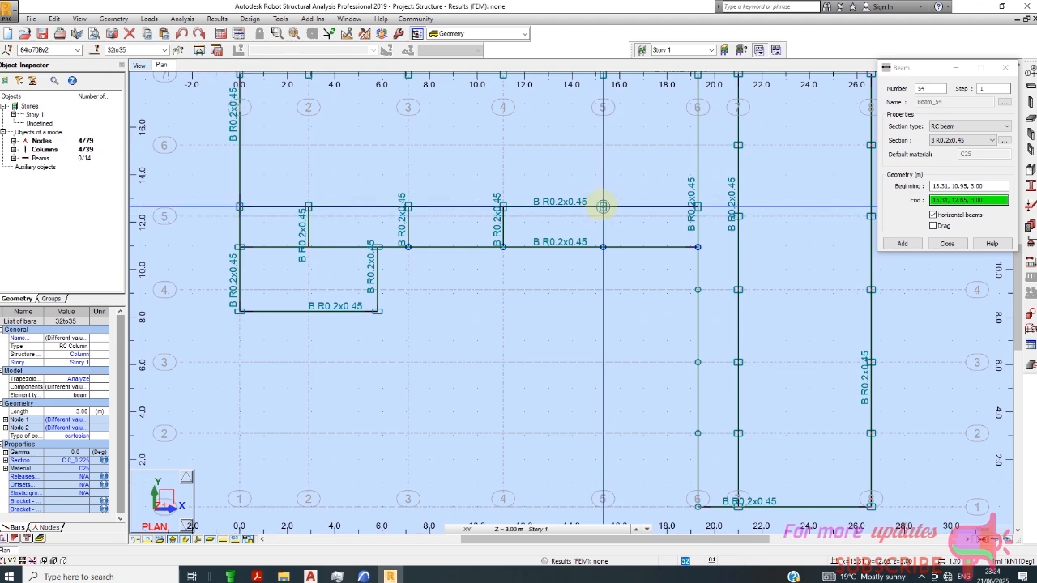
click(603, 206)
- Draw a B R0.2x0.45 cross beam on horizontal grid line 6 from the column on vertical line 7 to vertical line 6
scroll(349, 256, down, 2)
scroll(636, 202, up, 2)
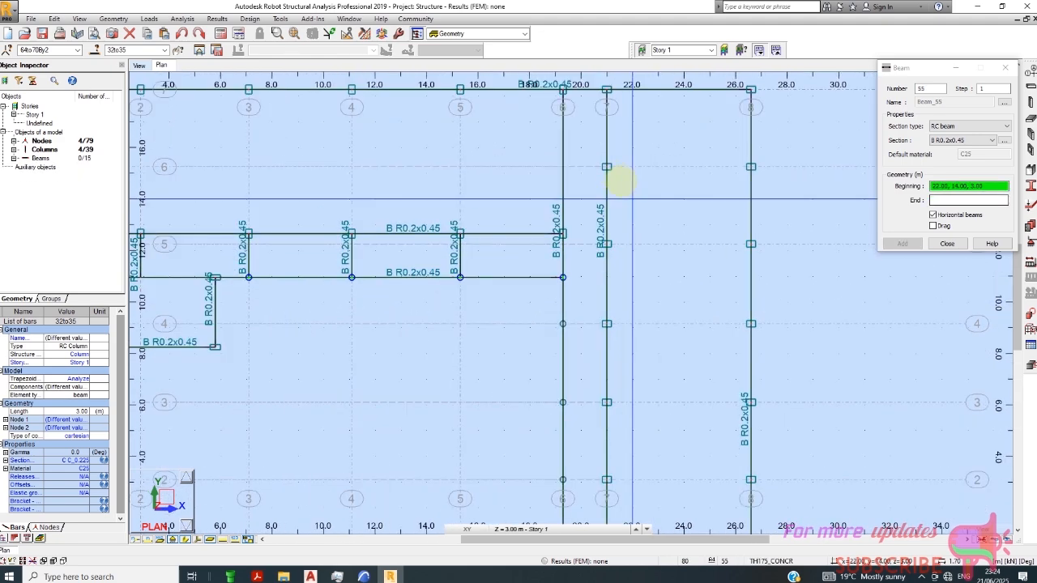
click(607, 167)
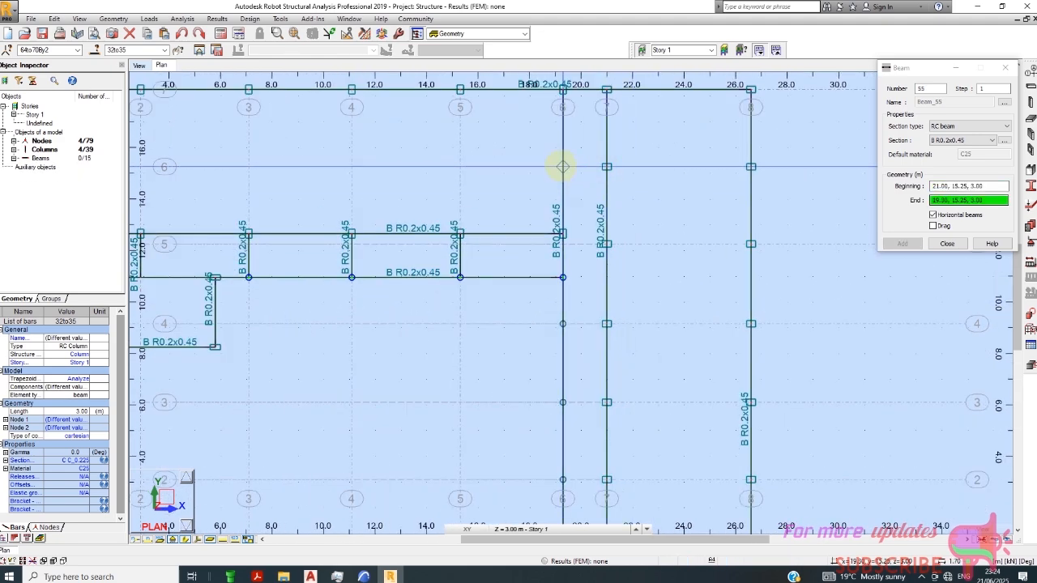
click(563, 167)
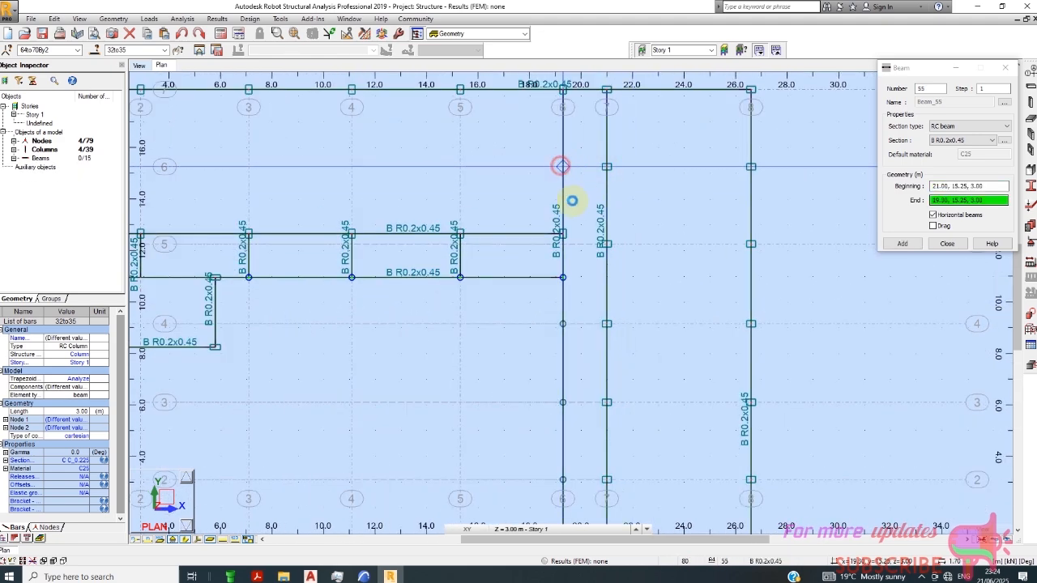
click(606, 243)
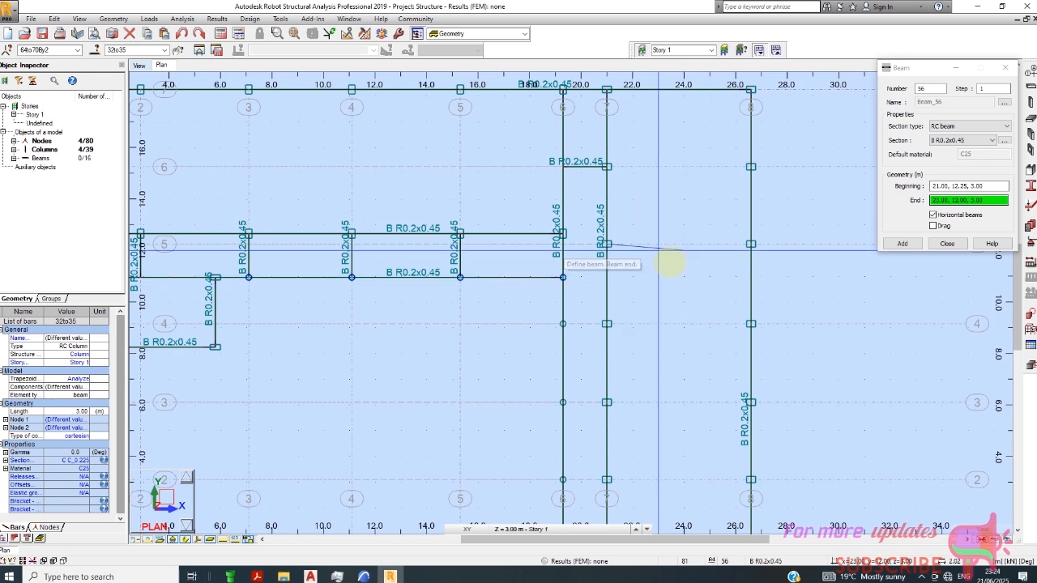
right_click(658, 271)
click(628, 276)
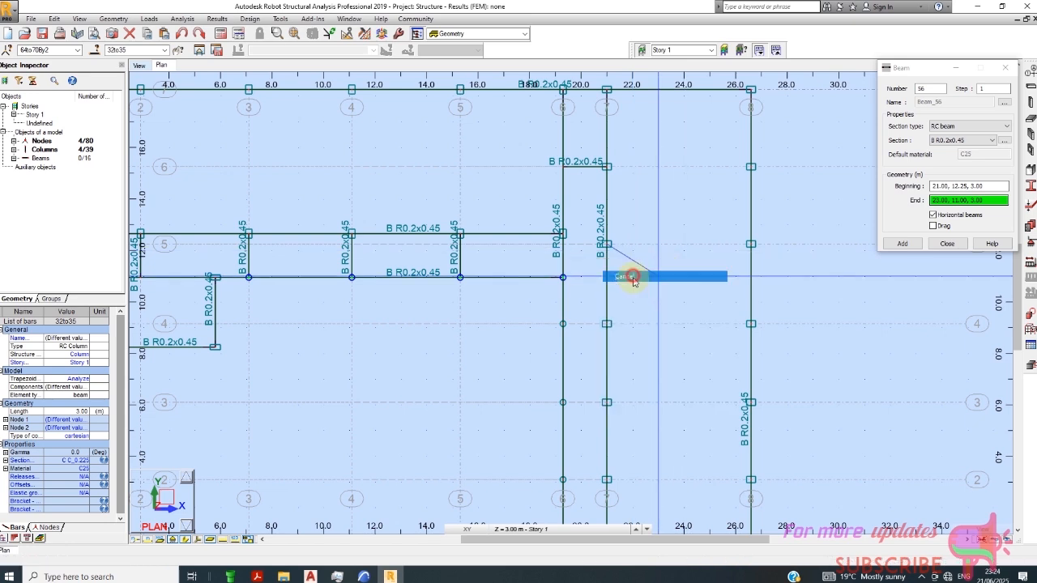
click(966, 185)
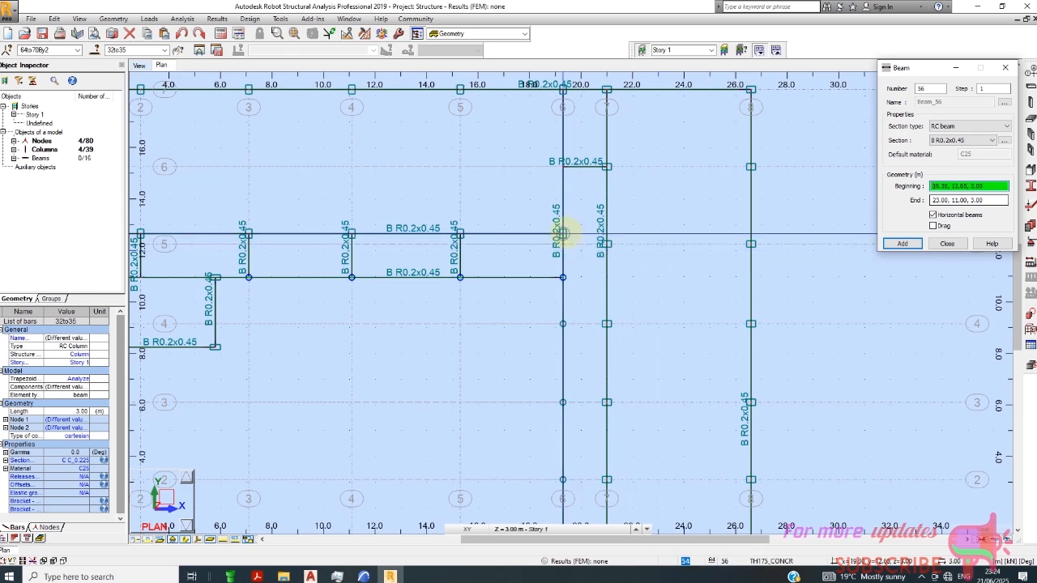
- Draw a B R0.2x0.45 beam from the column at (19.30, 12.65) across to (21.00, 12.65) on vertical grid line 7
click(562, 233)
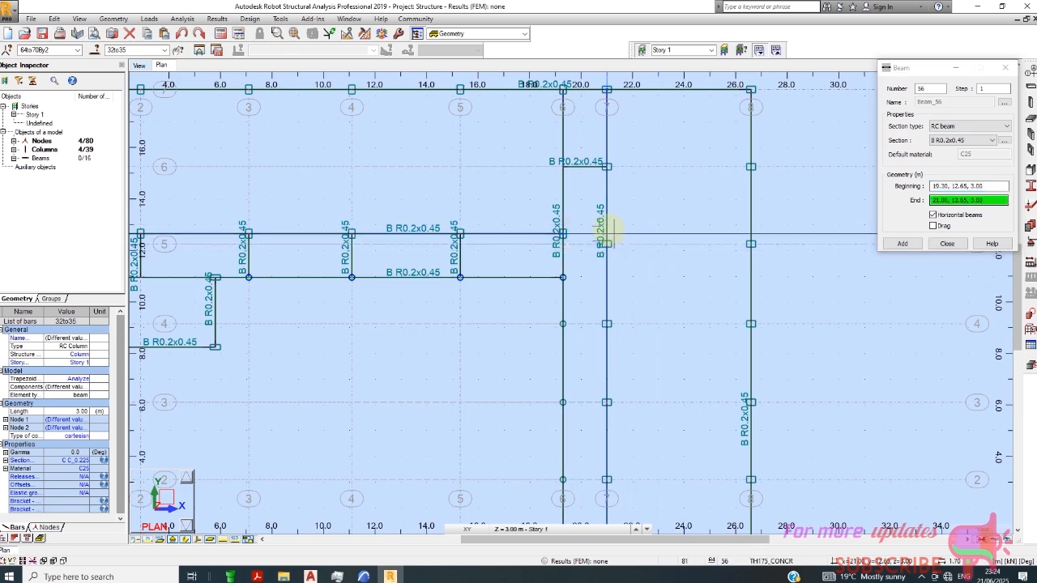
scroll(613, 232, up, 4)
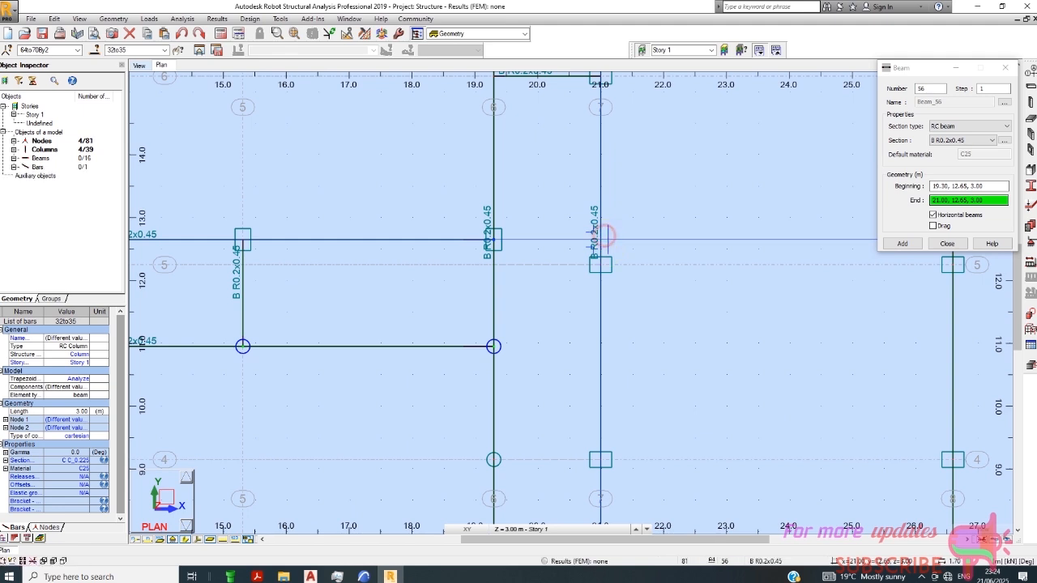
click(606, 235)
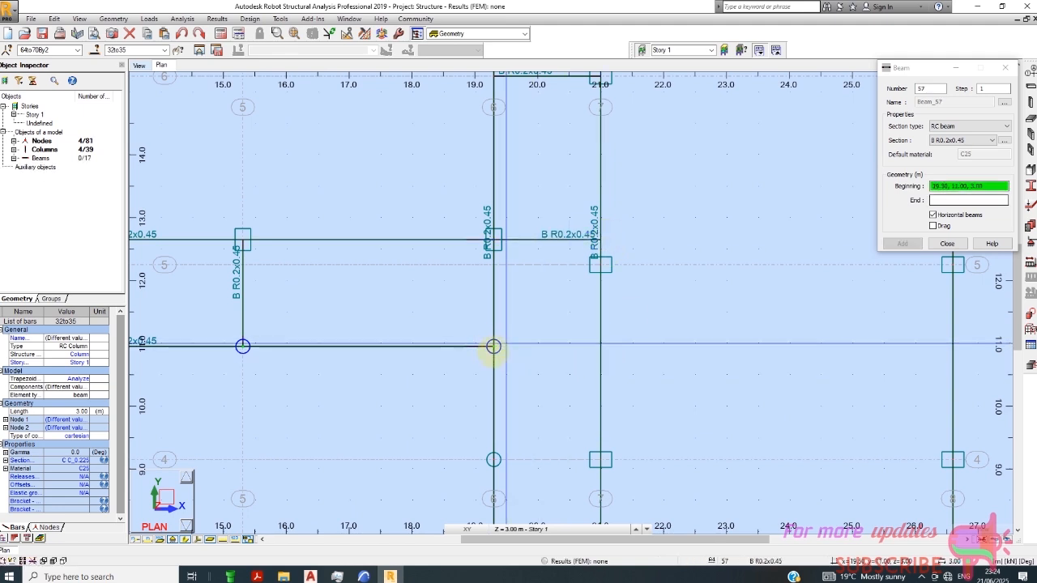
- Draw B R0.2x0.45 cross beams from vertical grid line 6 to line 7 at y = 10.95 and along horizontal grid line 4
click(494, 347)
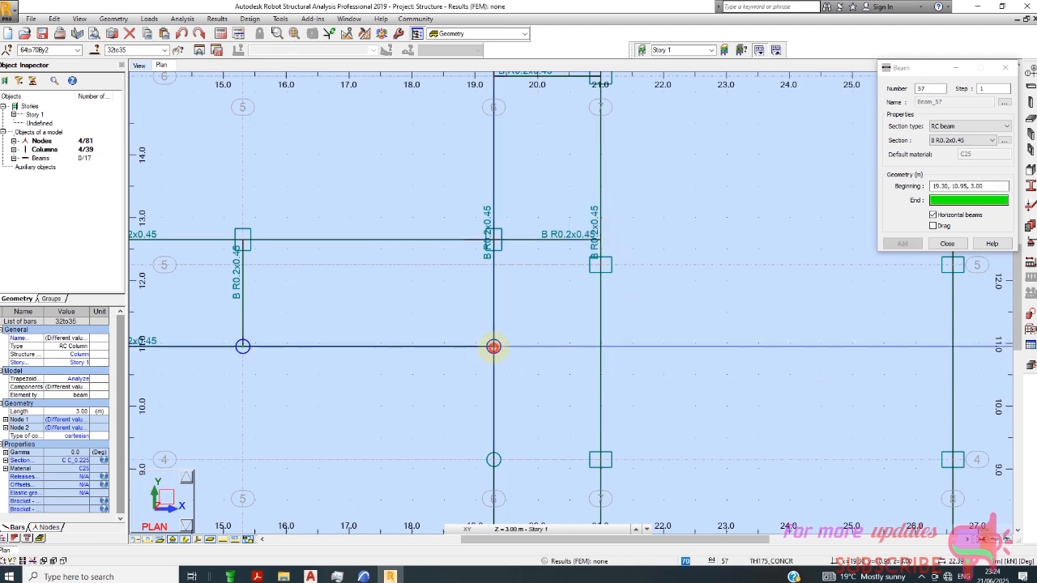
click(600, 350)
scroll(514, 243, down, 3)
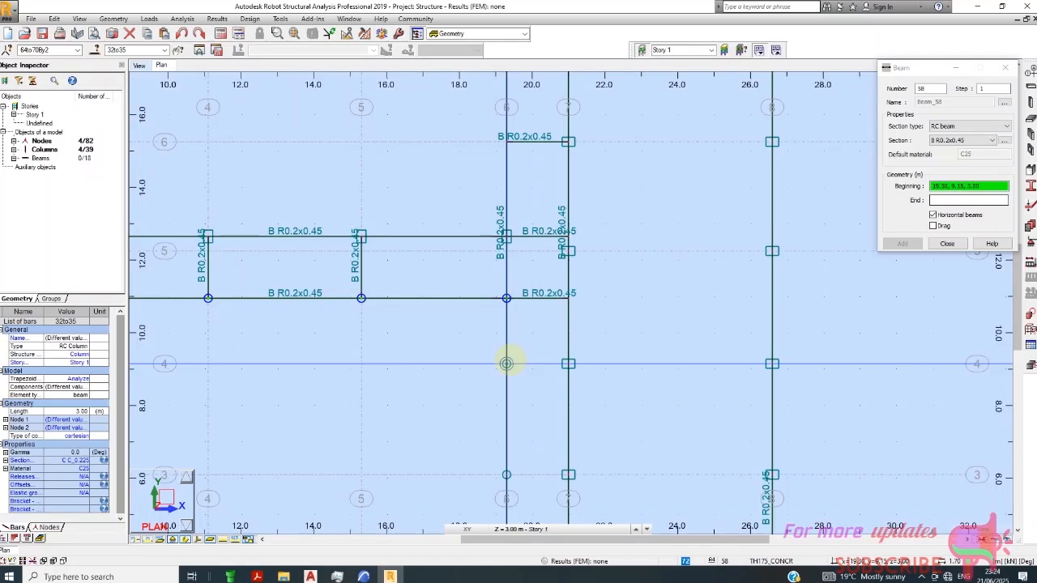
click(507, 365)
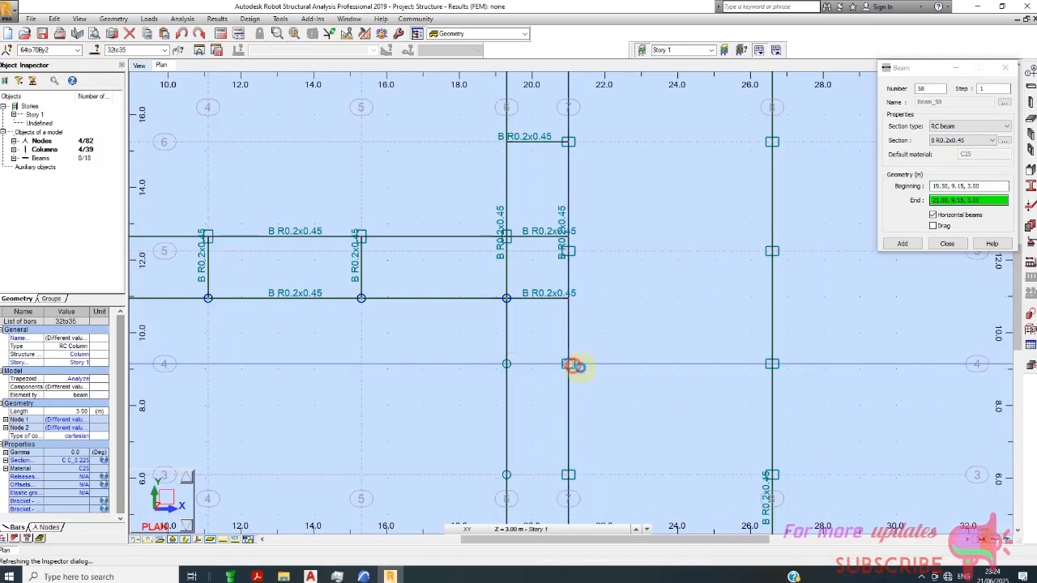
click(569, 363)
- Draw B R0.2x0.45 cross beams between vertical grid lines 6 and 7 along horizontal grid lines 3 and 2
scroll(479, 243, down, 3)
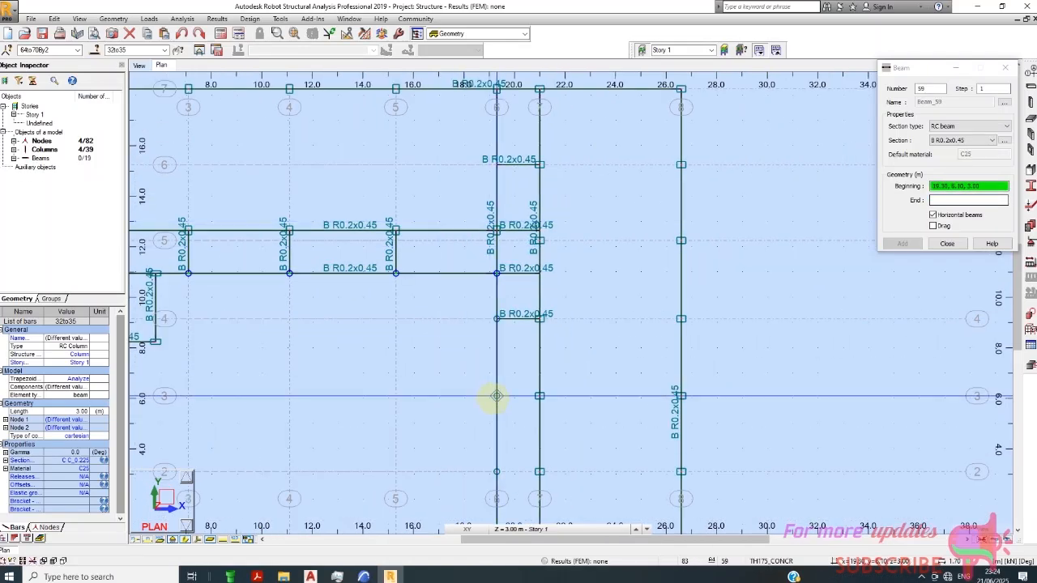
click(495, 396)
click(539, 397)
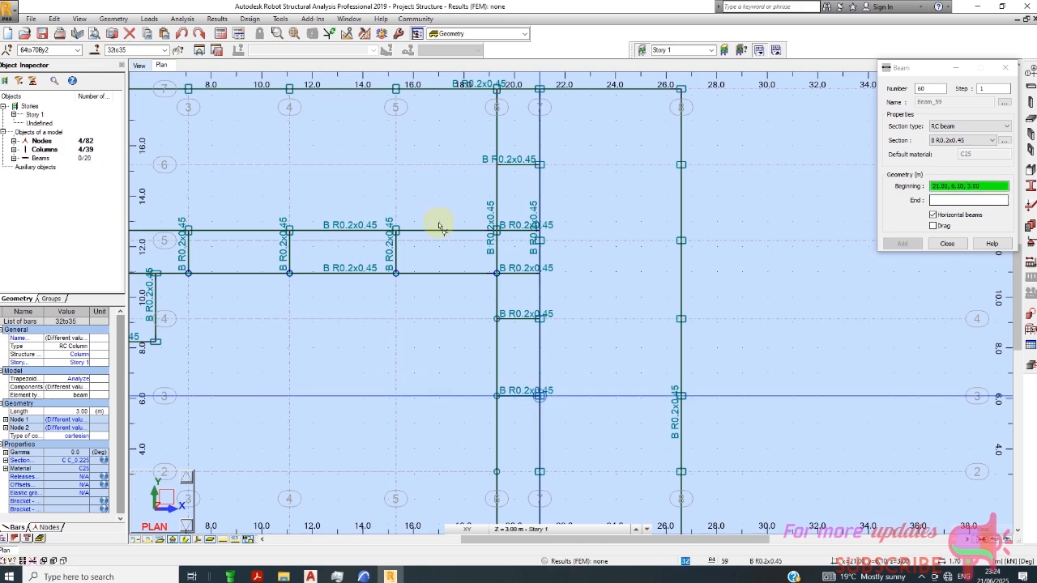
scroll(438, 225, down, 2)
click(486, 429)
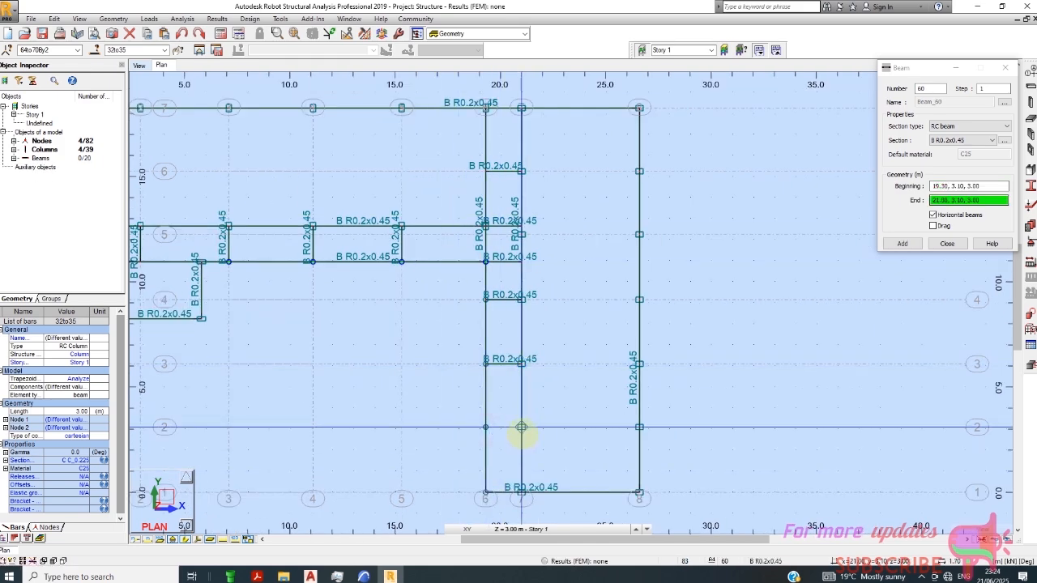
click(639, 441)
- Set the beam section to B R250x550 and draw a beam on vertical grid line 2 from (2.90, 12.65) to (2.90, 18.25)
scroll(673, 425, down, 3)
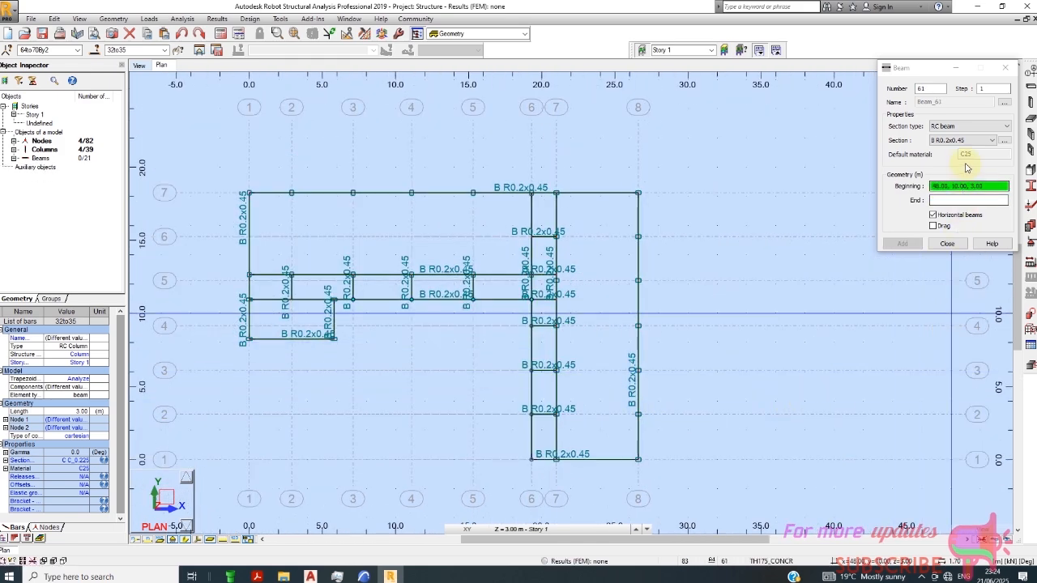
click(964, 140)
click(954, 174)
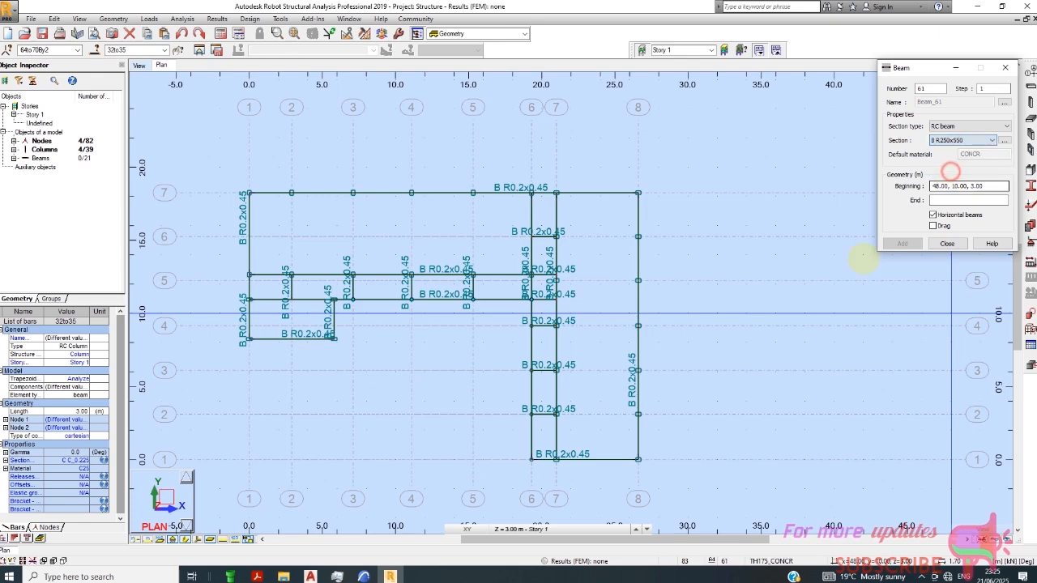
scroll(251, 328, up, 2)
scroll(259, 299, up, 1)
click(311, 249)
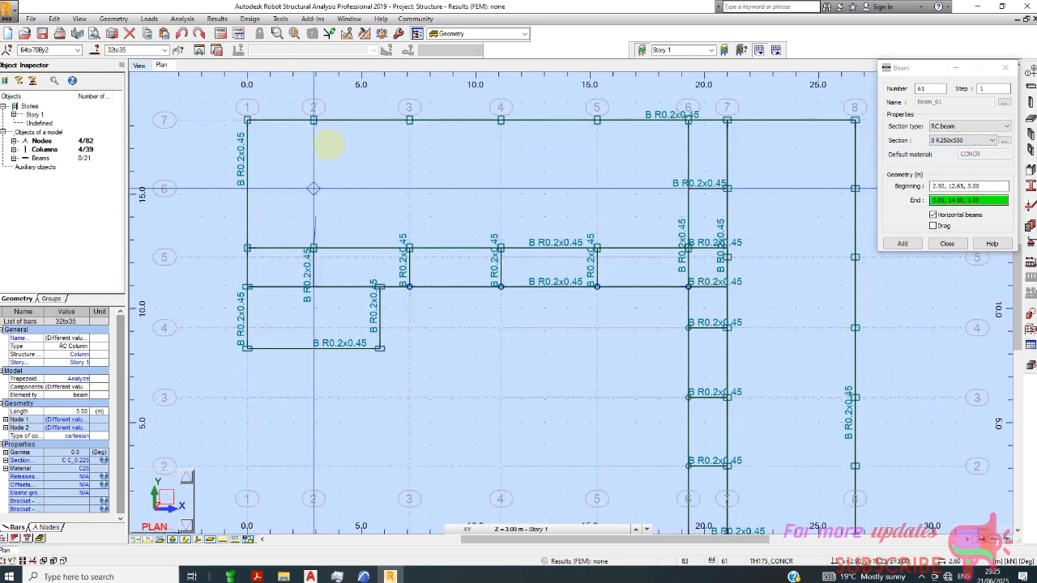
scroll(317, 117, up, 1)
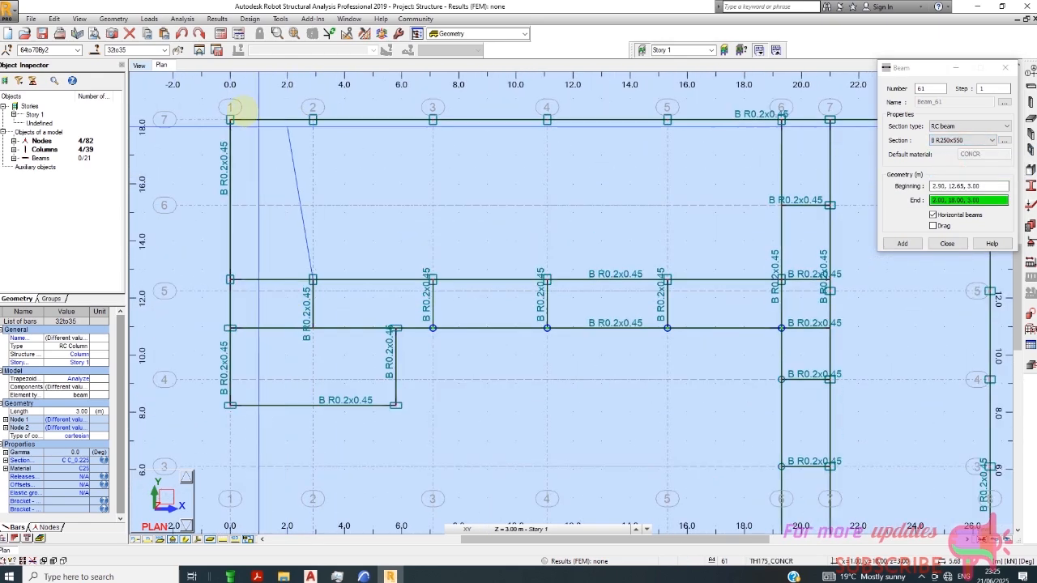
click(313, 122)
- Switch to the AutoCAD floor plan and examine the walls and dashed beam lines spanning the rooms north of the corridor
click(311, 576)
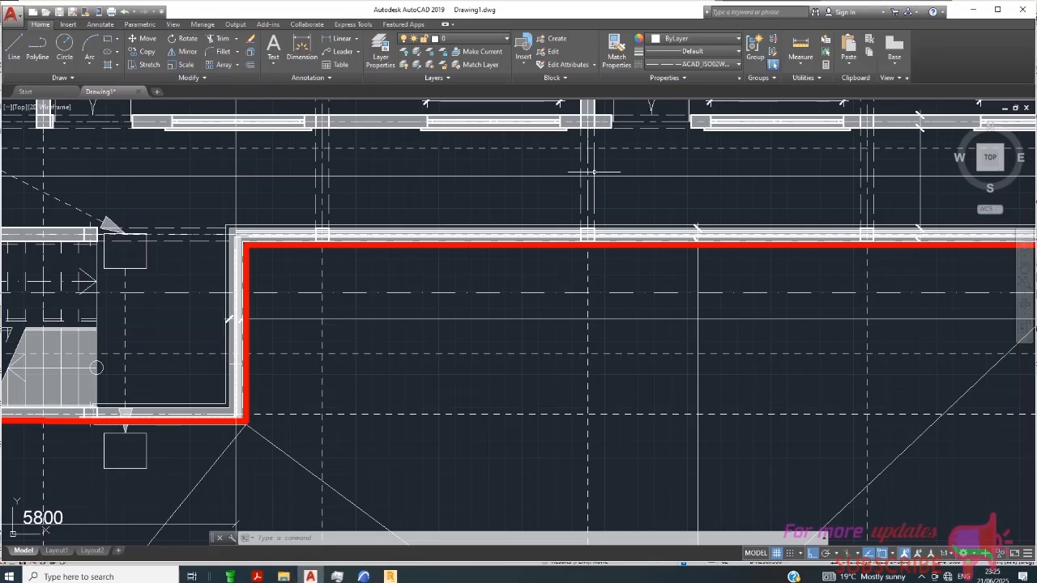
scroll(594, 172, down, 4)
scroll(345, 324, up, 5)
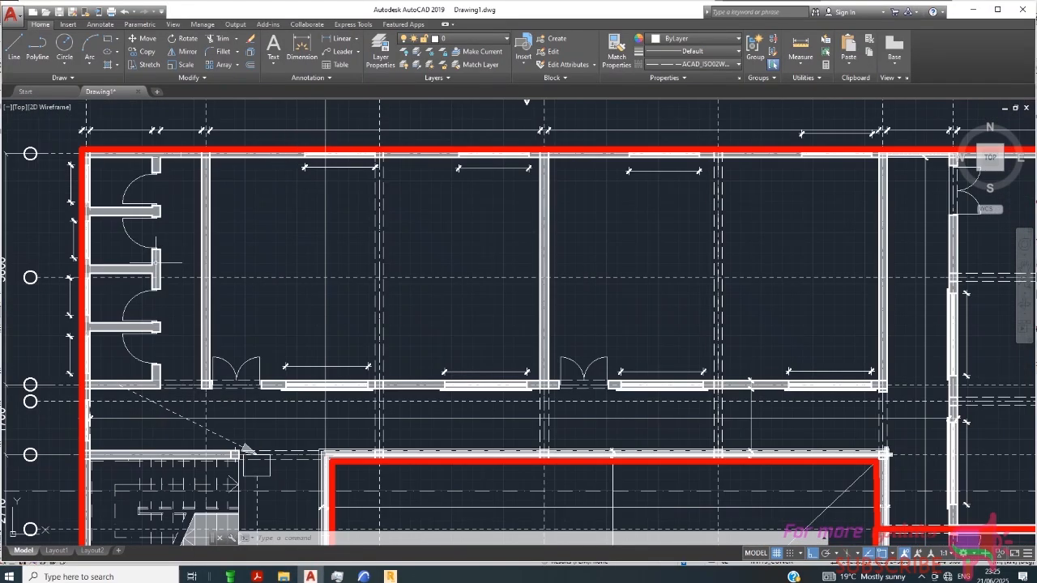
scroll(213, 260, down, 2)
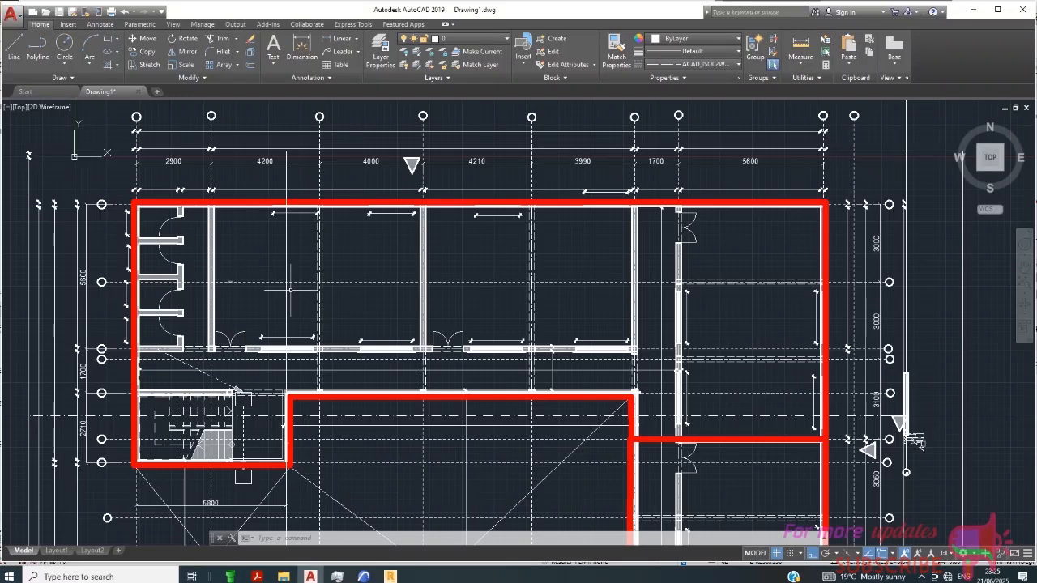
scroll(176, 287, up, 2)
scroll(185, 171, up, 2)
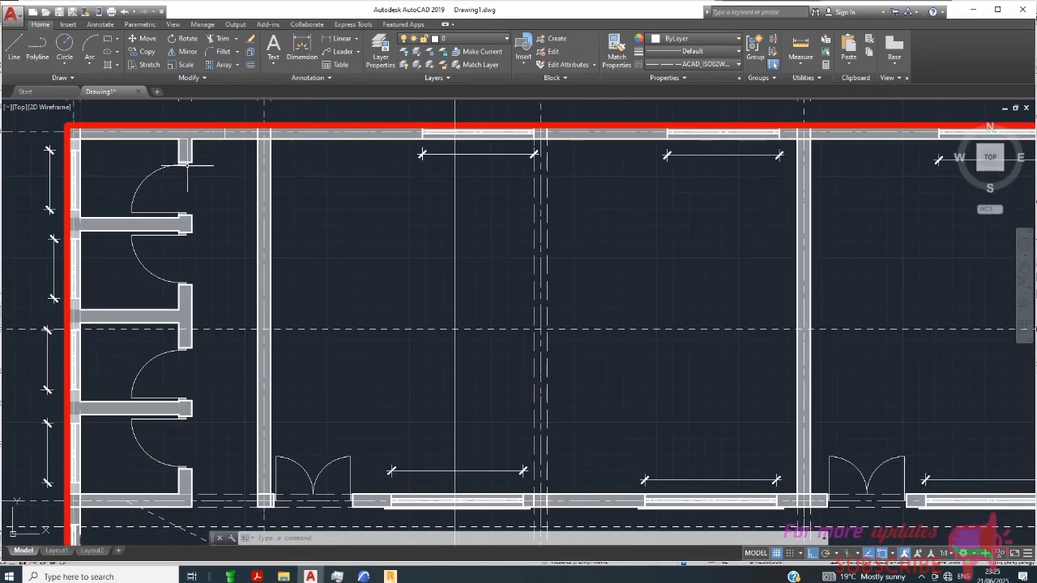
scroll(174, 195, down, 3)
scroll(154, 198, up, 2)
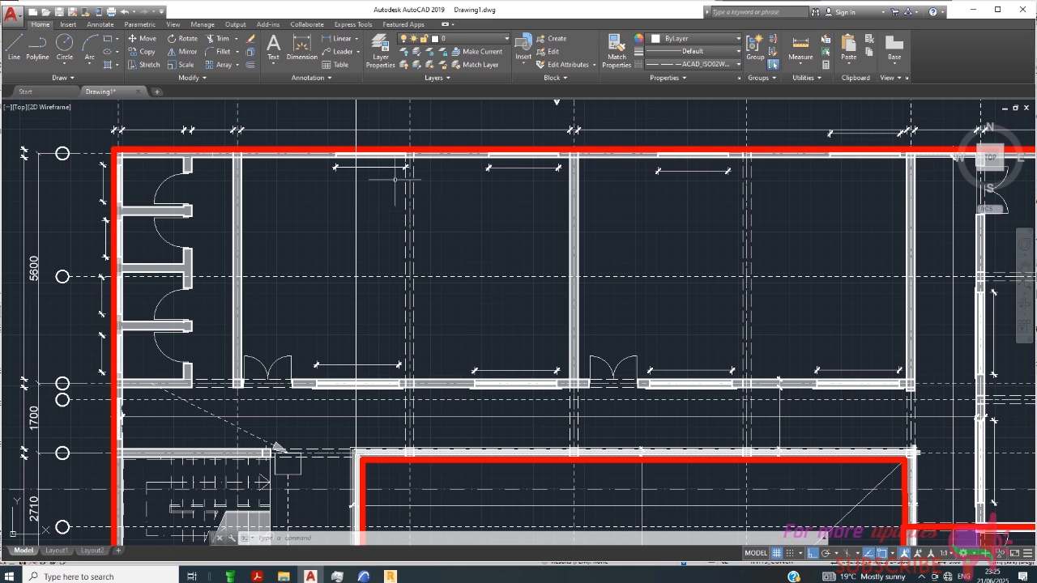
scroll(395, 179, up, 2)
scroll(407, 197, down, 4)
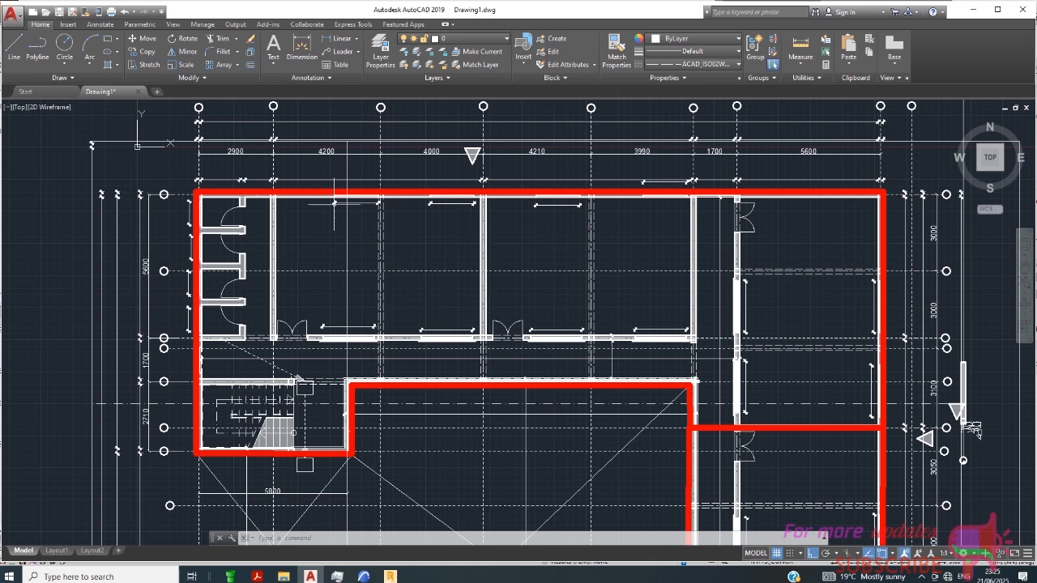
scroll(334, 203, up, 2)
scroll(330, 238, down, 2)
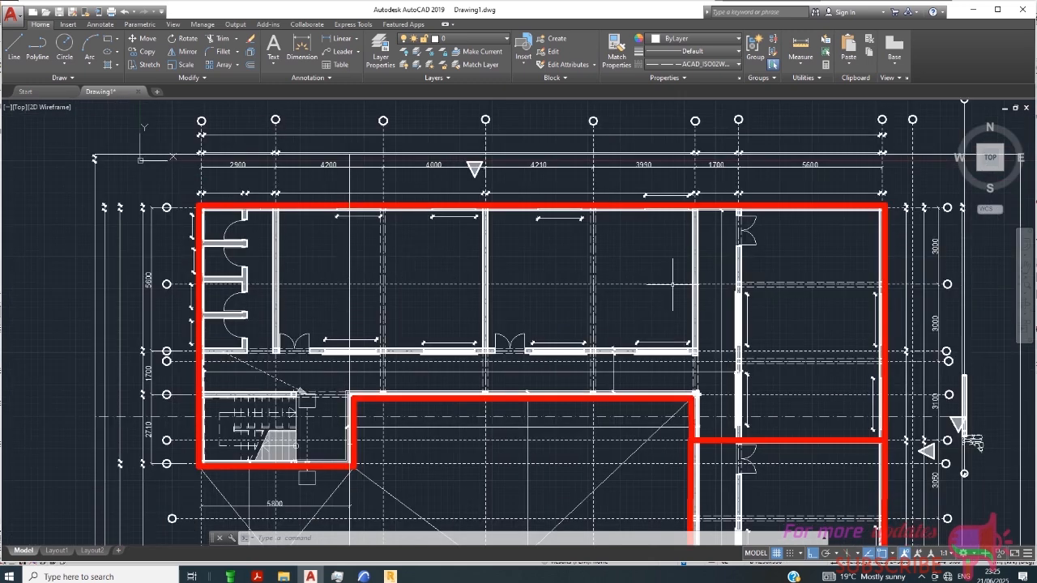
- Switch back to Robot and draw a B R250x550 beam on vertical grid line 3 from (7.10, 12.65) to (7.10, 18.25)
click(389, 577)
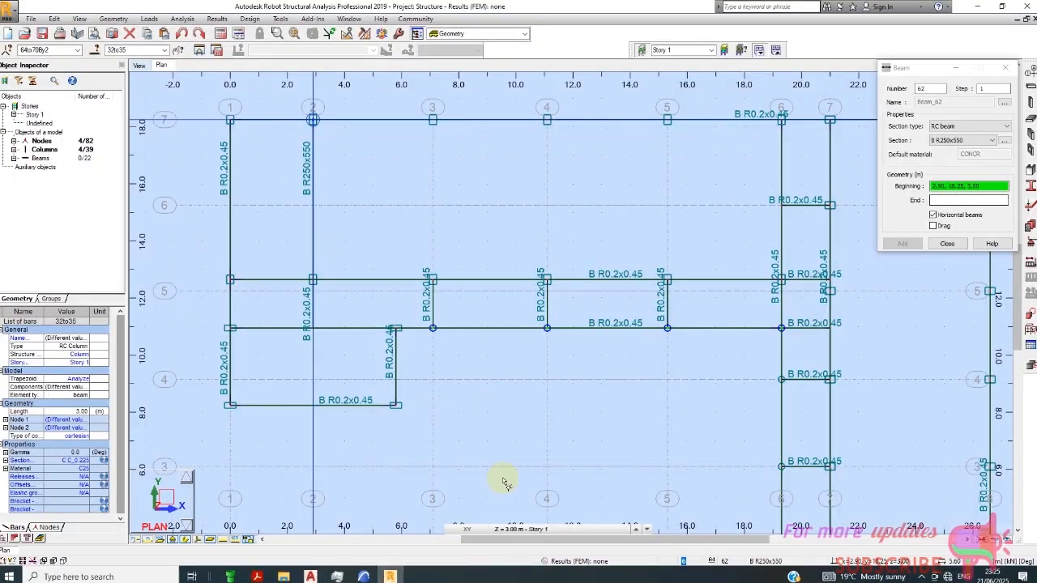
scroll(373, 264, up, 1)
scroll(213, 305, down, 1)
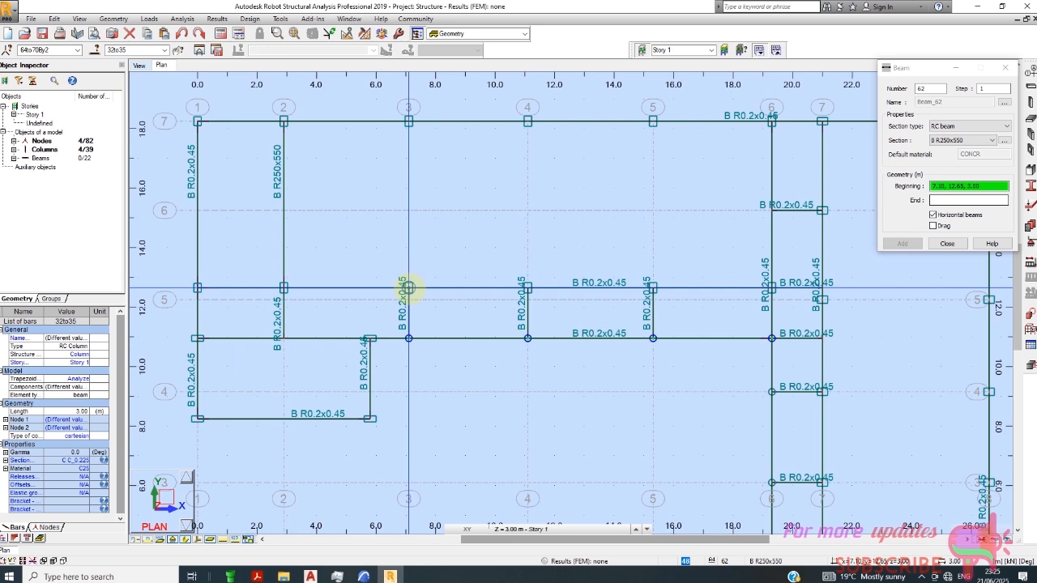
click(409, 288)
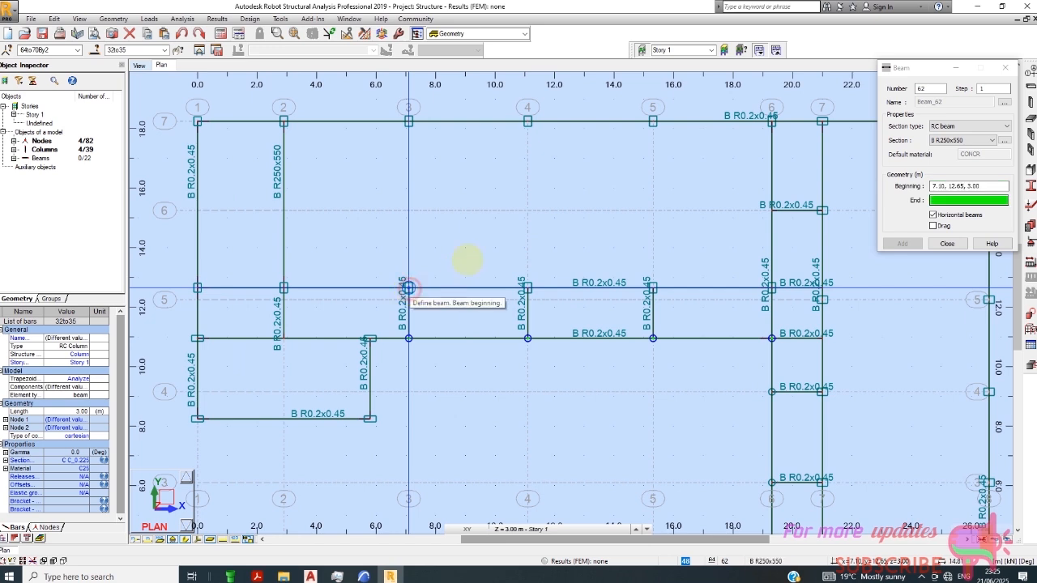
click(408, 122)
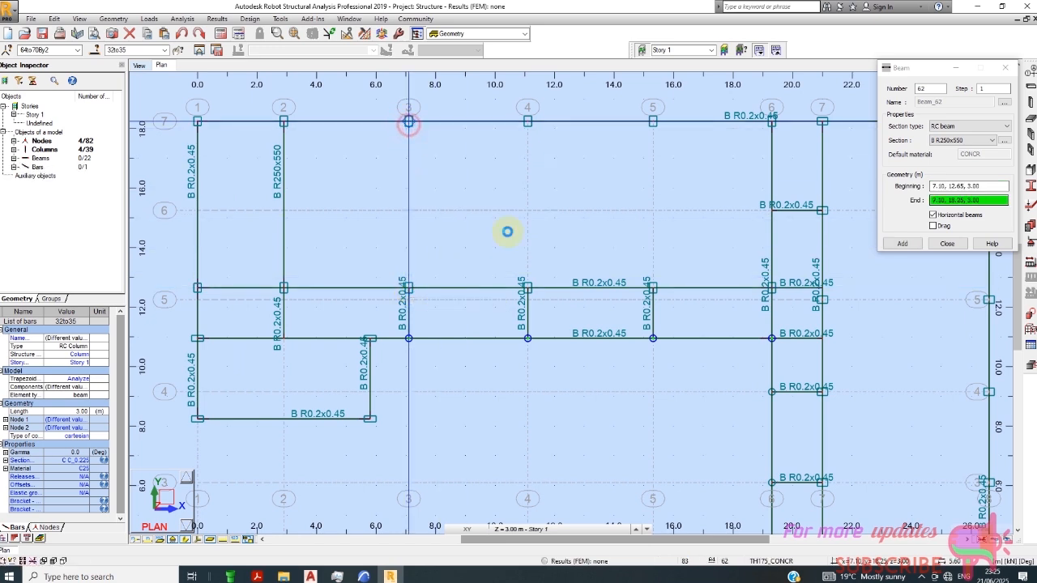
- Draw B R250x550 beams on vertical grid lines 4 and 5 from the columns at y = 12.65 up to horizontal grid line 7
click(528, 287)
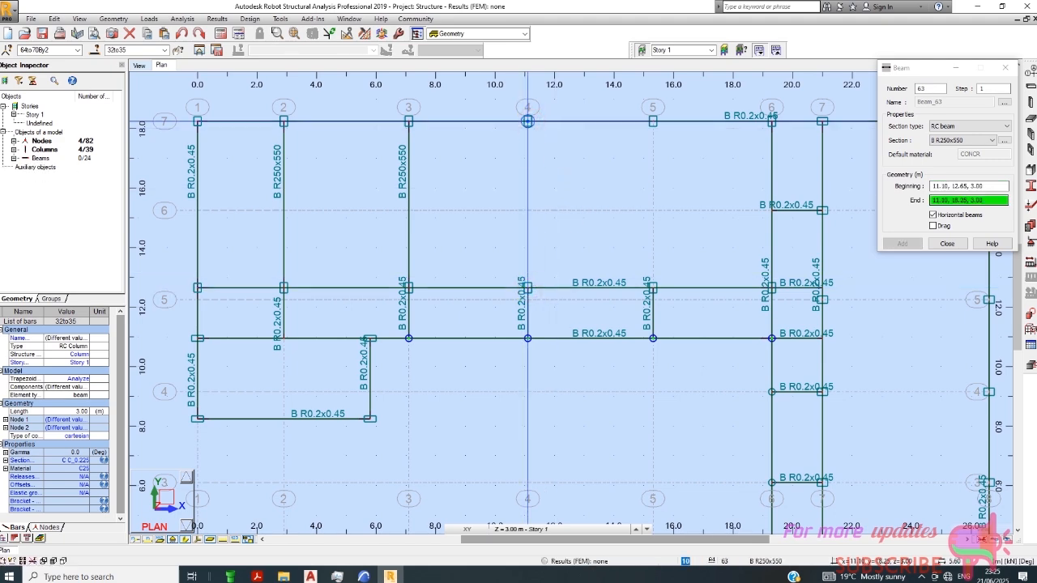
click(528, 120)
scroll(451, 324, down, 2)
scroll(560, 303, up, 1)
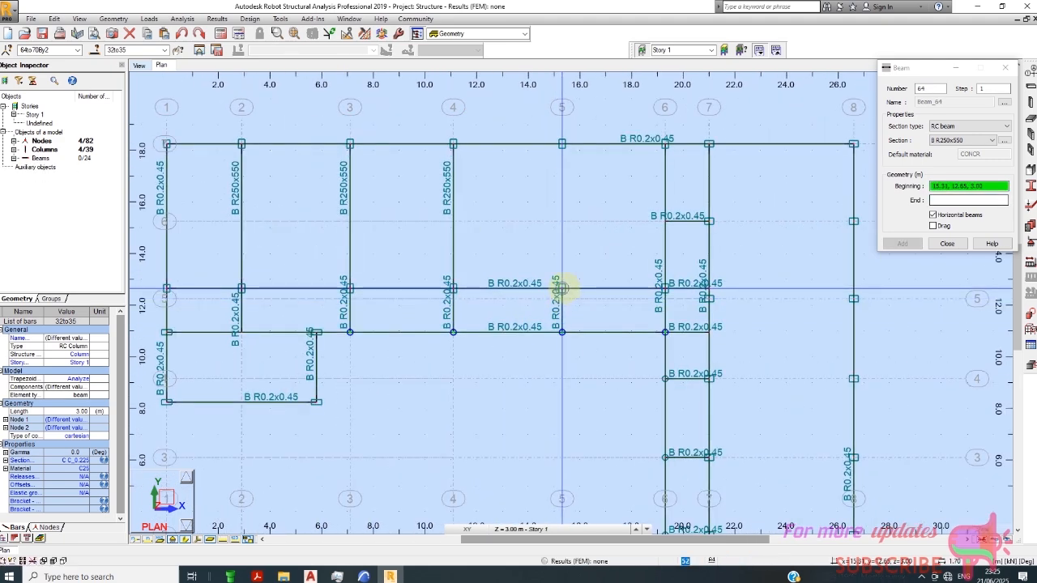
click(561, 287)
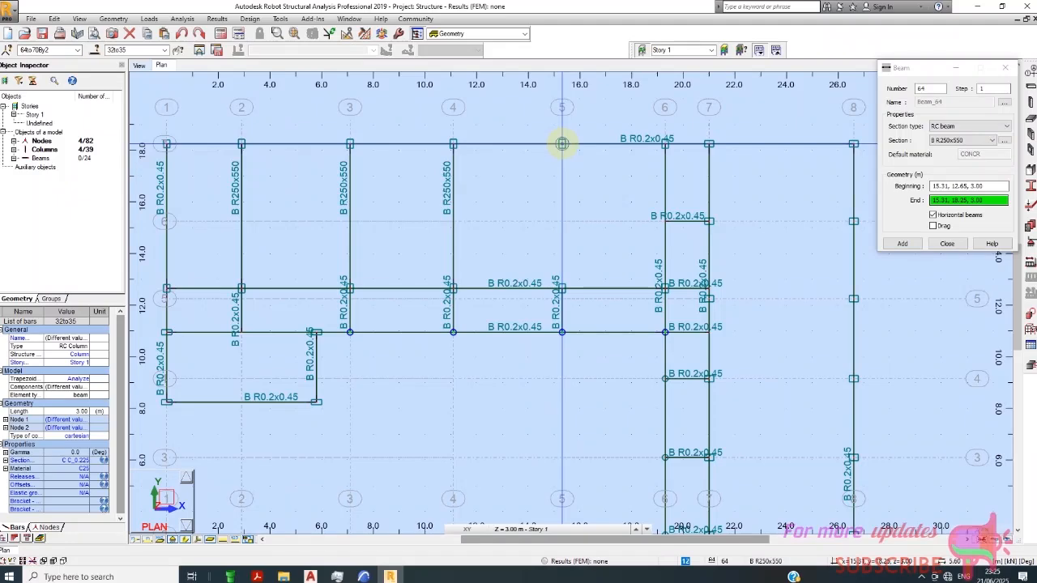
click(561, 144)
- Draw B R250x550 beams from vertical grid line 7 across to line 8 along horizontal grid lines 6 and 5
scroll(463, 231, down, 2)
scroll(656, 225, up, 3)
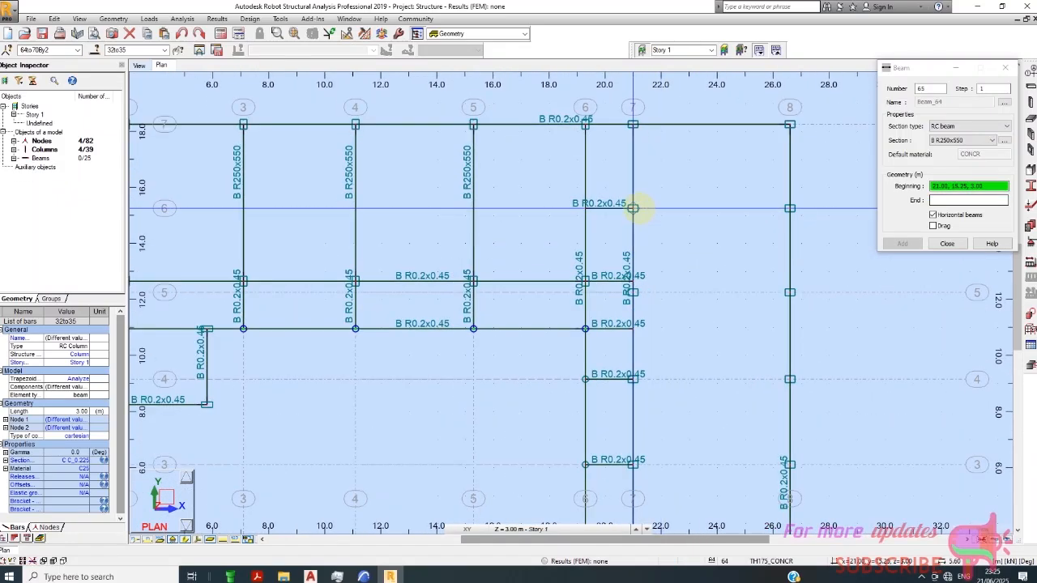
click(634, 209)
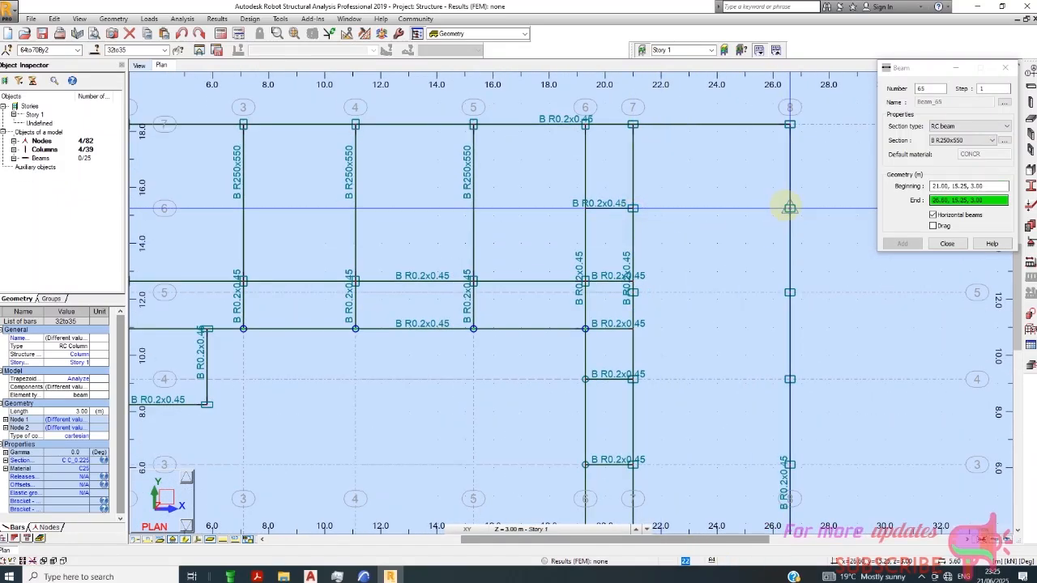
click(790, 208)
click(633, 292)
scroll(634, 288, up, 1)
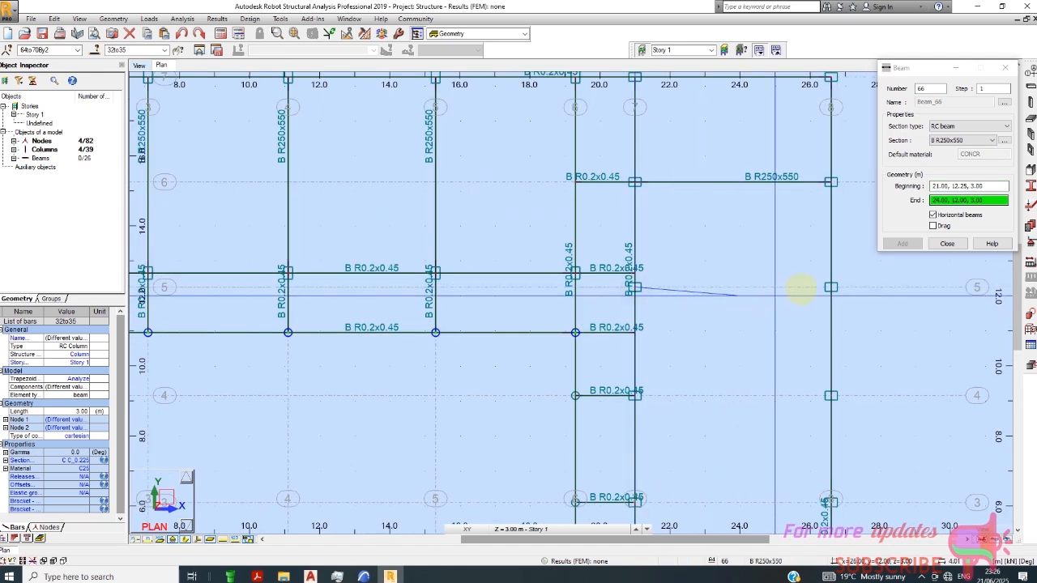
click(831, 287)
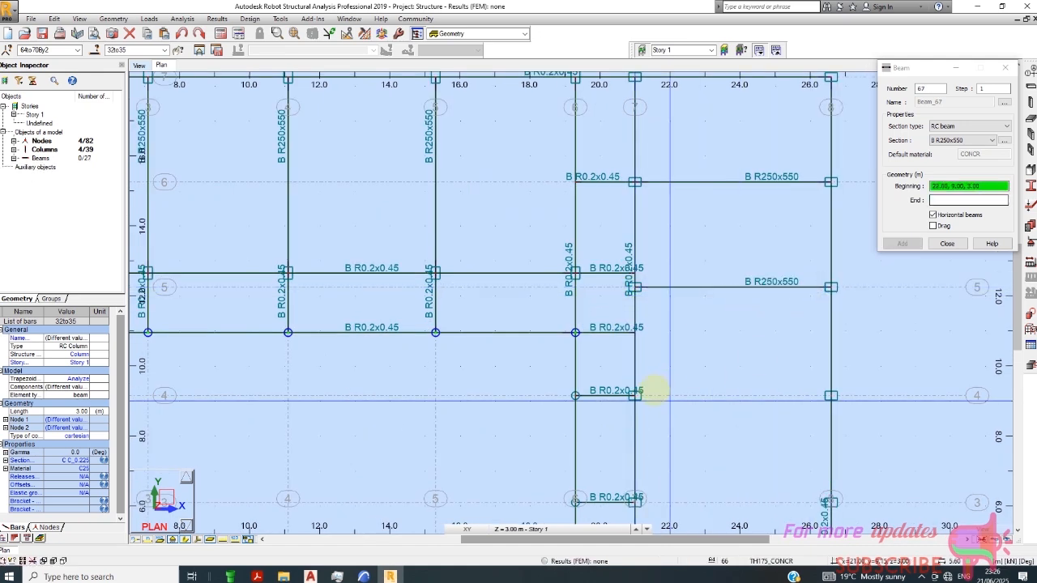
- Draw a B R250x550 beam on horizontal grid line 4 from the column at (26.60, 9.15) to the column on vertical line 7
click(635, 395)
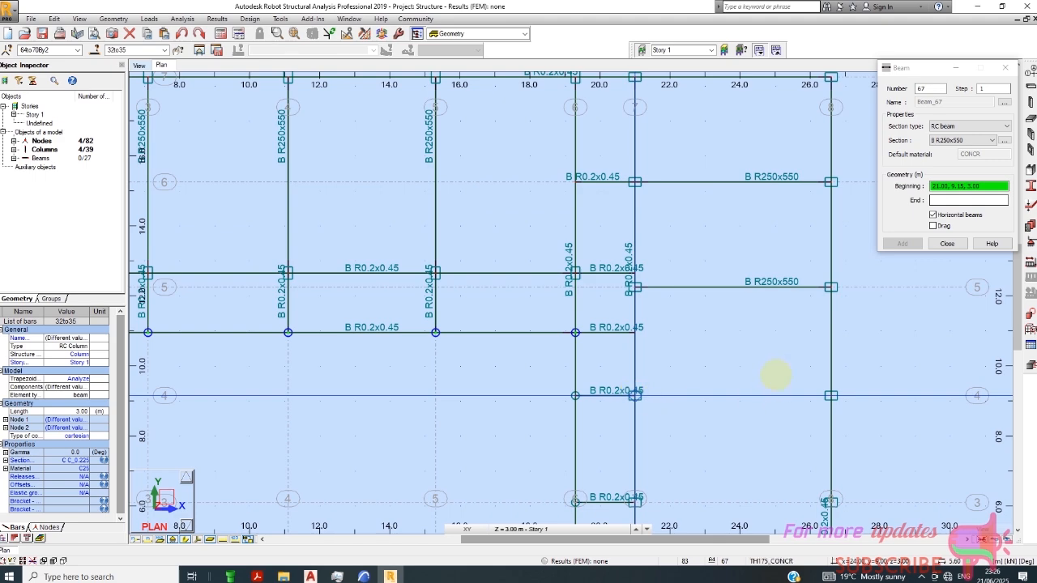
scroll(354, 354, down, 1)
scroll(308, 279, down, 2)
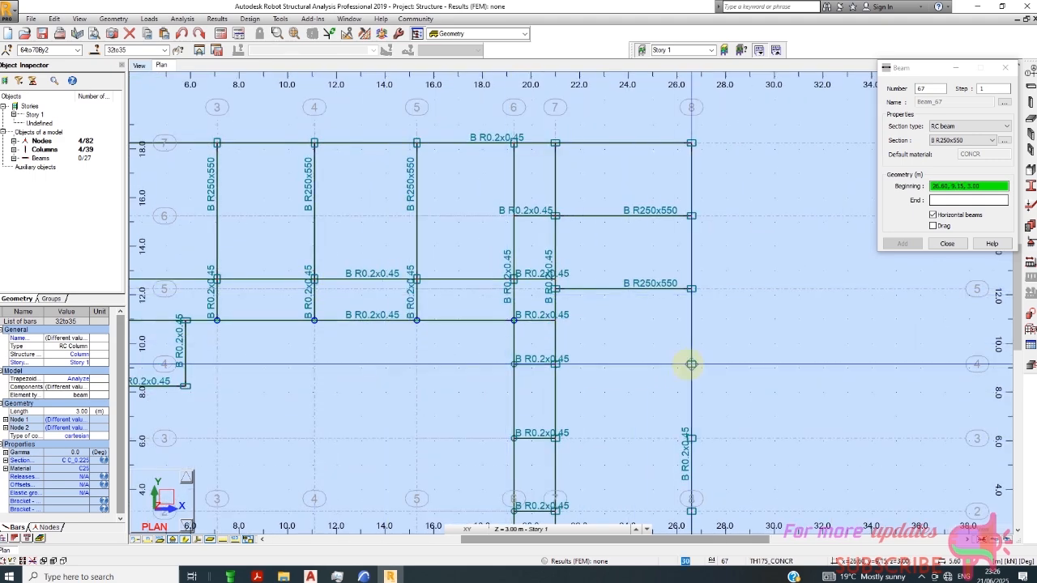
click(691, 364)
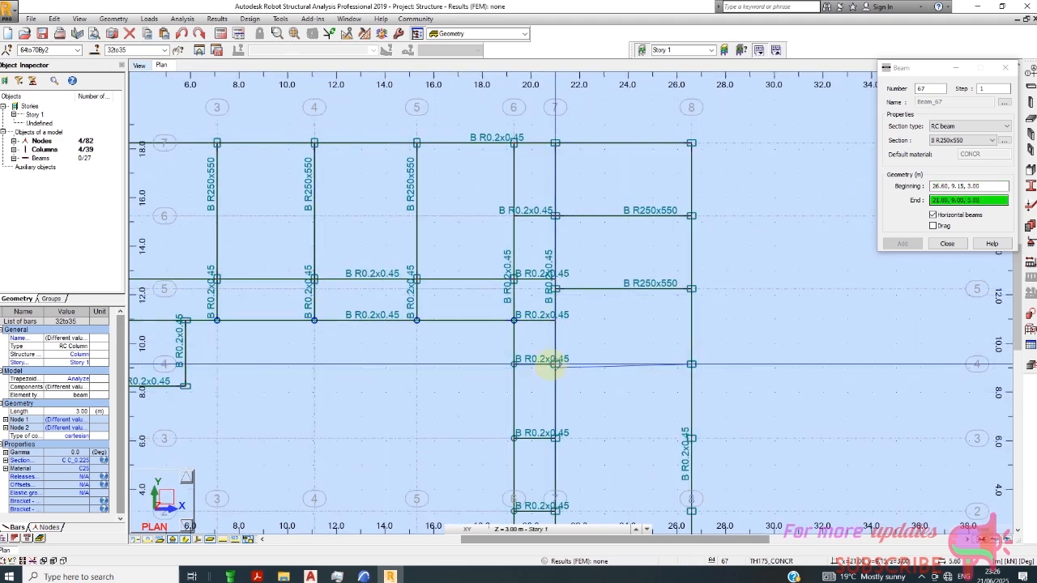
click(555, 365)
- Draw B R250x550 beams from vertical grid line 8 across to line 7 along horizontal grid lines 3 and 2
scroll(592, 348, down, 1)
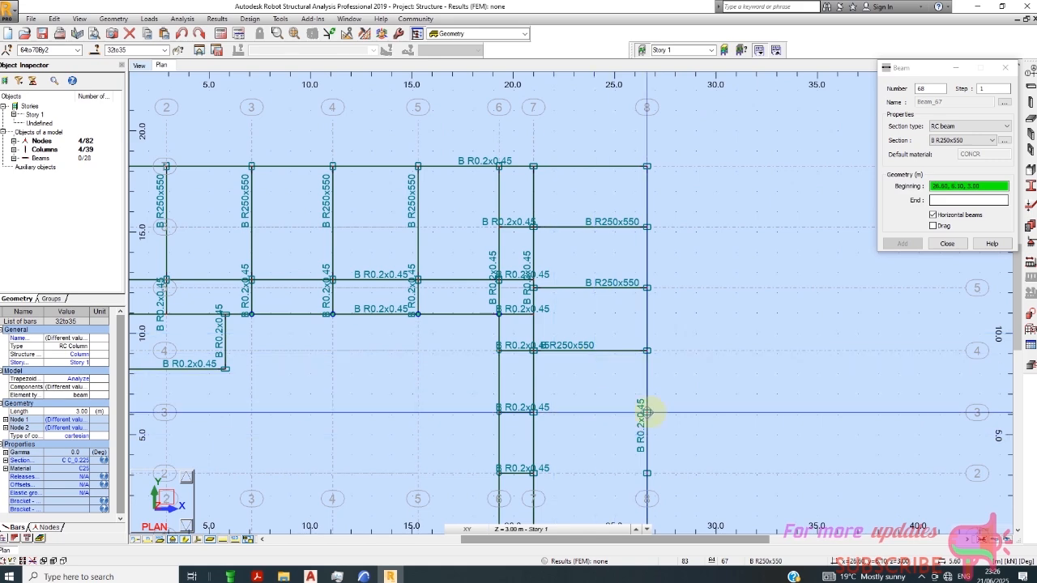
click(649, 413)
click(535, 412)
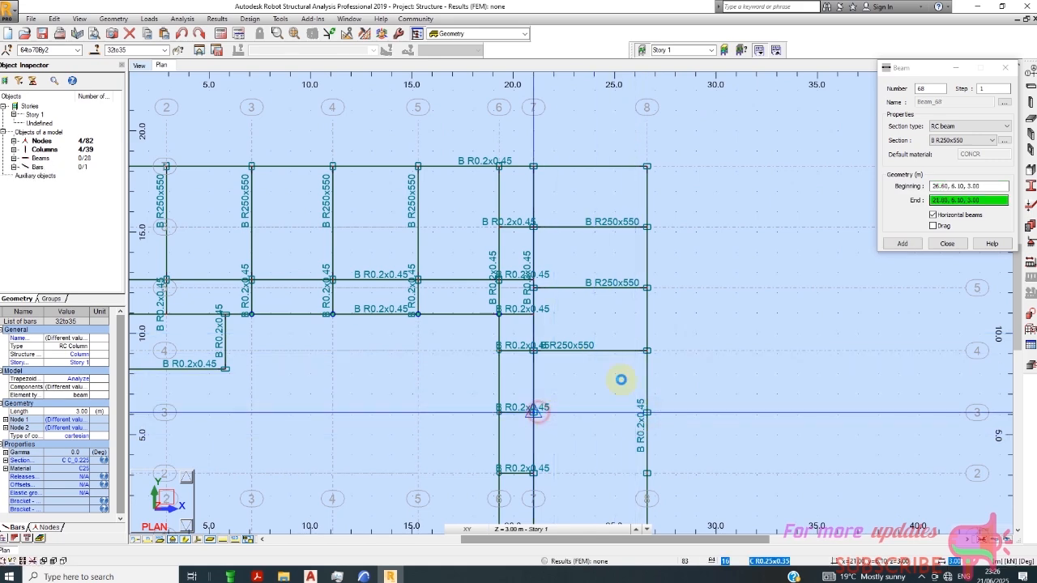
scroll(474, 261, down, 1)
scroll(599, 448, up, 1)
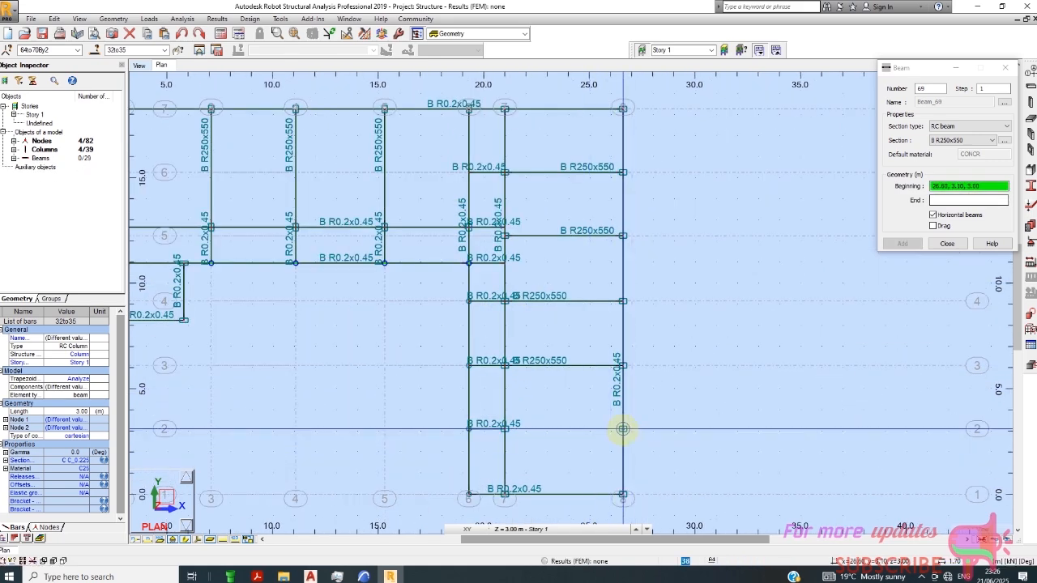
click(622, 428)
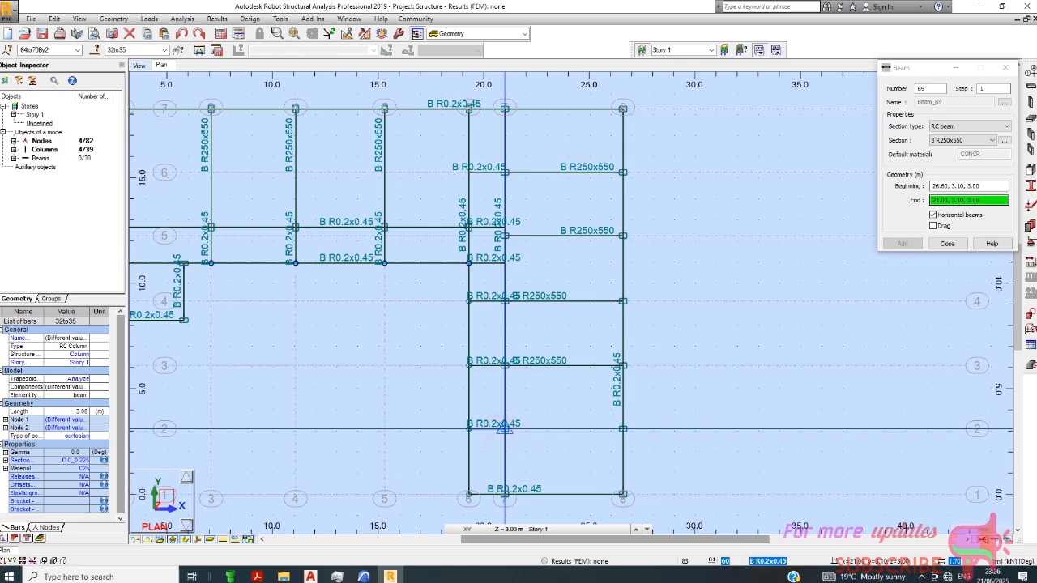
- Finish the last B R250x550 beam on horizontal grid line 2 at vertical grid line 7 and end beam drawing
click(504, 427)
scroll(726, 356, down, 3)
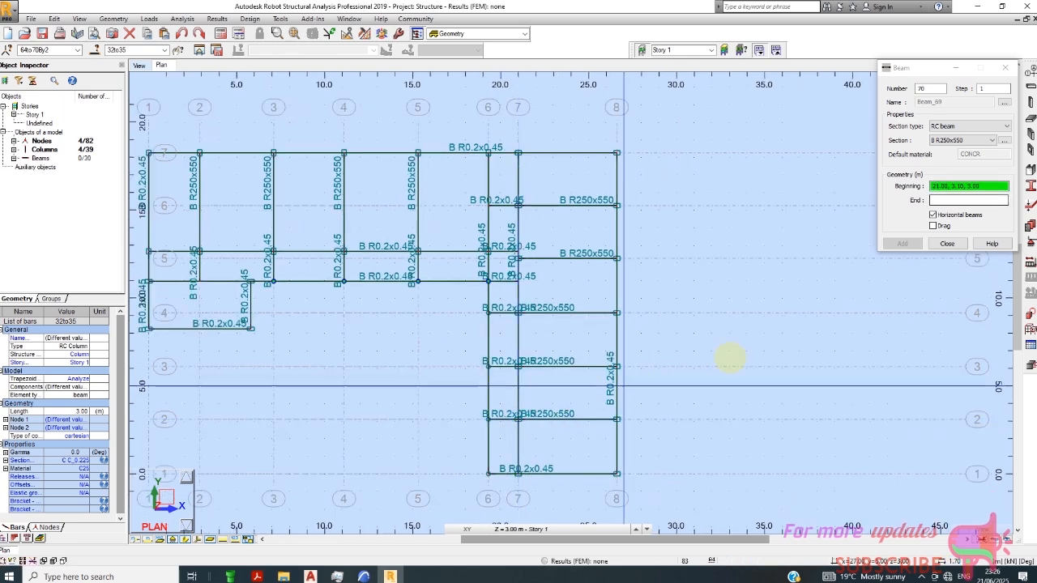
click(948, 244)
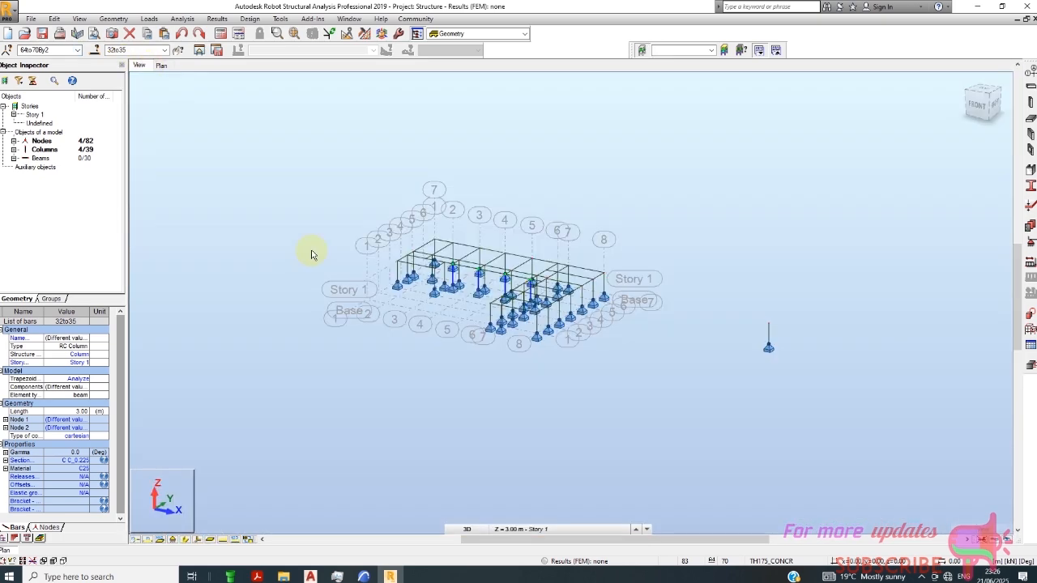
- Display the members' section shapes in the 3D view, clear the column selection and inspect the frame from a slightly rotated angle
scroll(573, 299, up, 5)
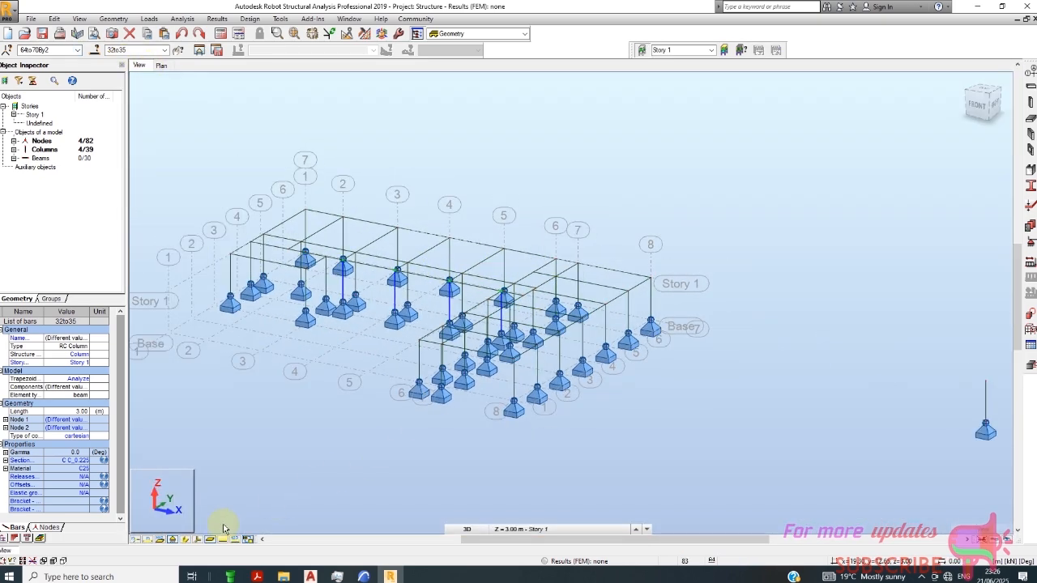
click(185, 540)
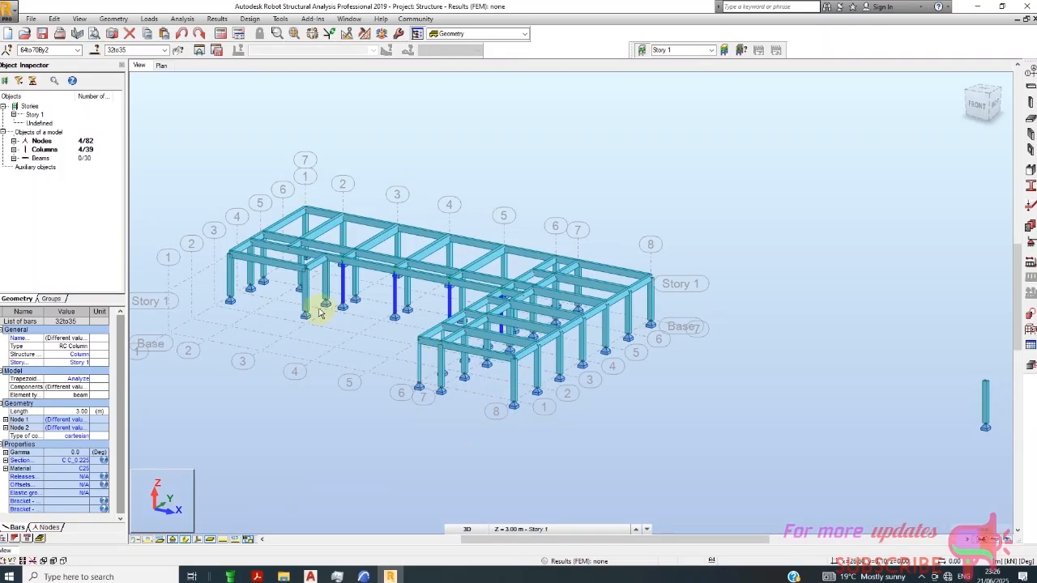
scroll(381, 370, up, 4)
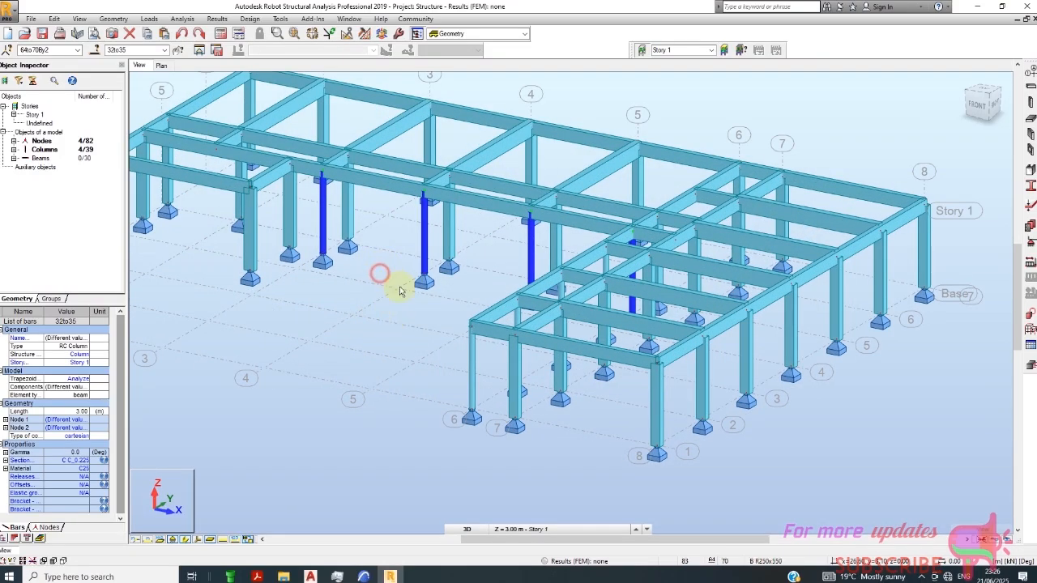
click(400, 292)
scroll(486, 352, down, 4)
scroll(698, 364, down, 2)
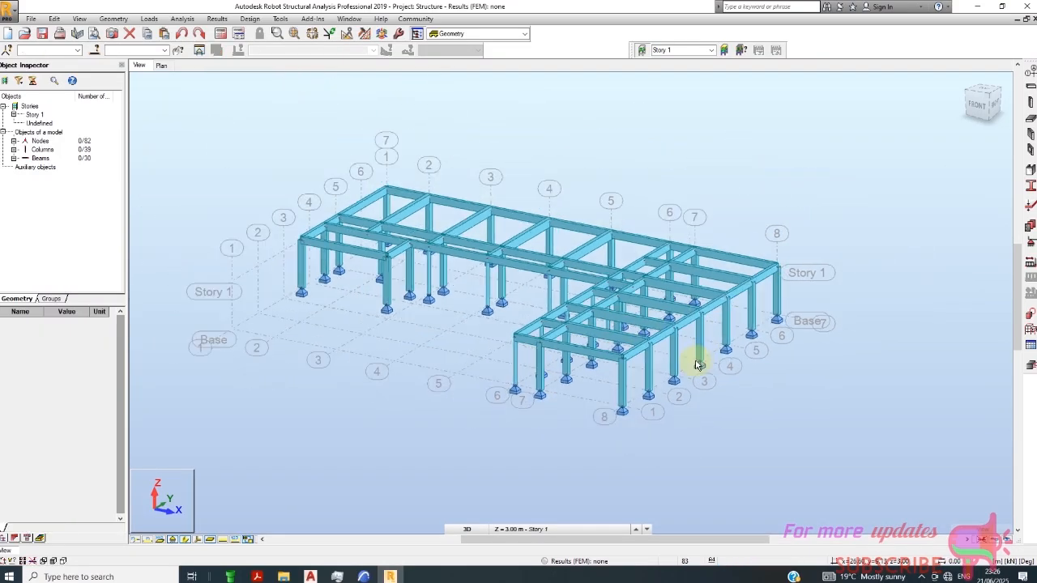
scroll(347, 232, up, 4)
scroll(412, 324, down, 3)
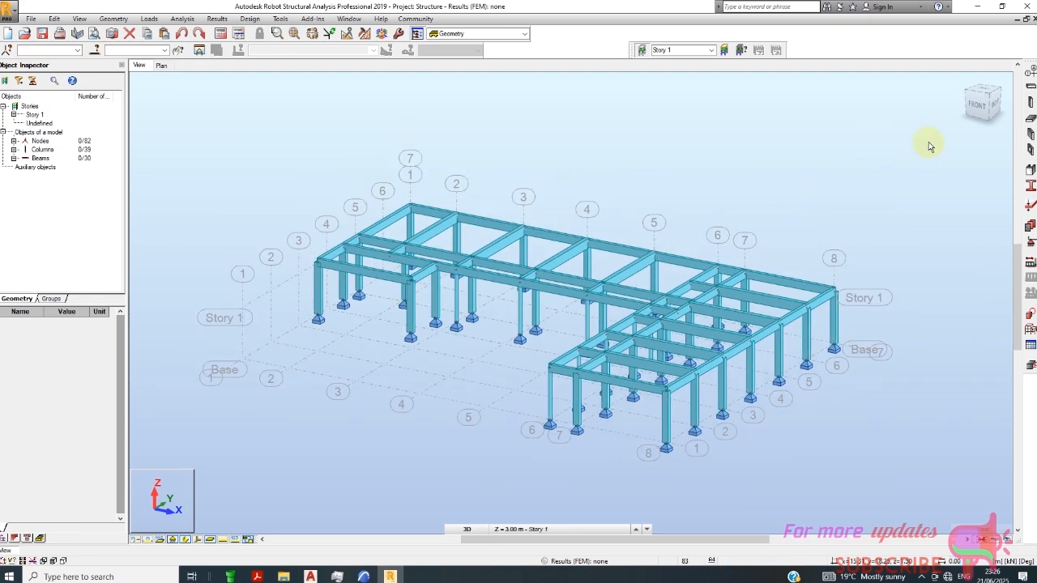
mouse_move(969, 106)
mouse_down()
mouse_move(973, 154)
mouse_move(958, 102)
mouse_move(961, 116)
mouse_up()
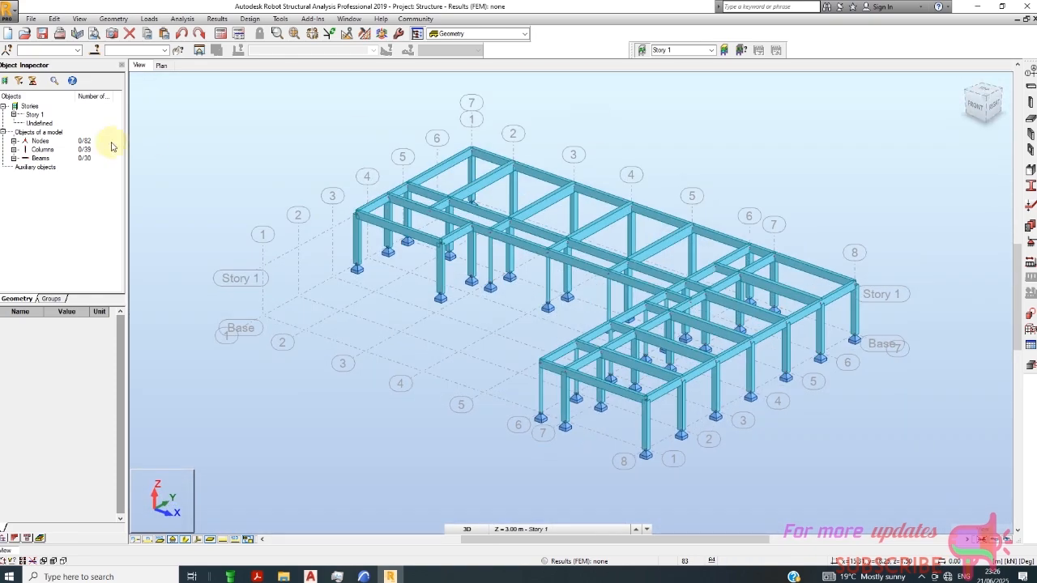
- Start a floor in the Story 1 plan, define a constant 0.15 m thickness TH15_CONCR in C25, and select it for the slab
click(162, 66)
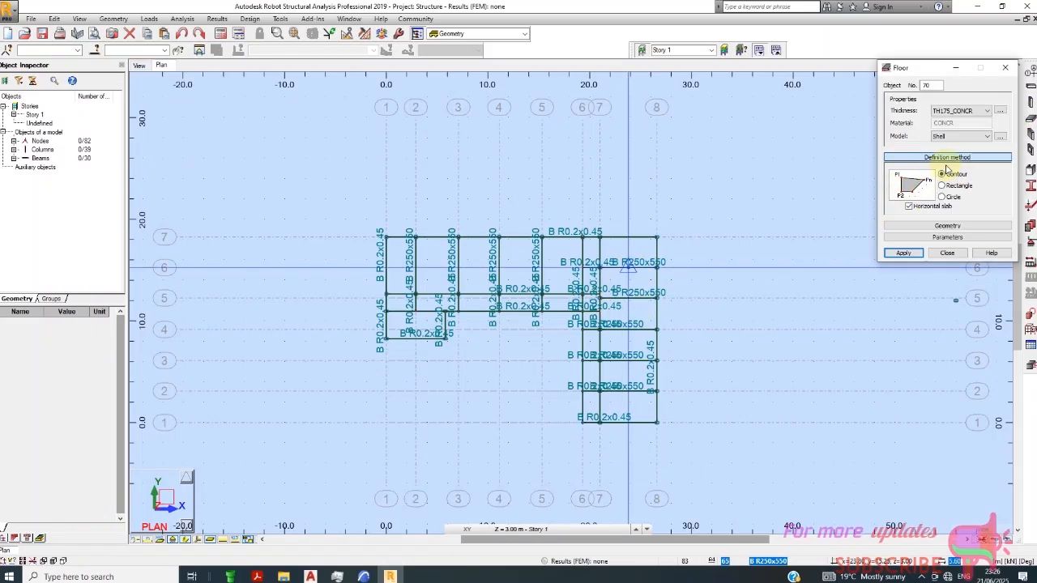
click(989, 113)
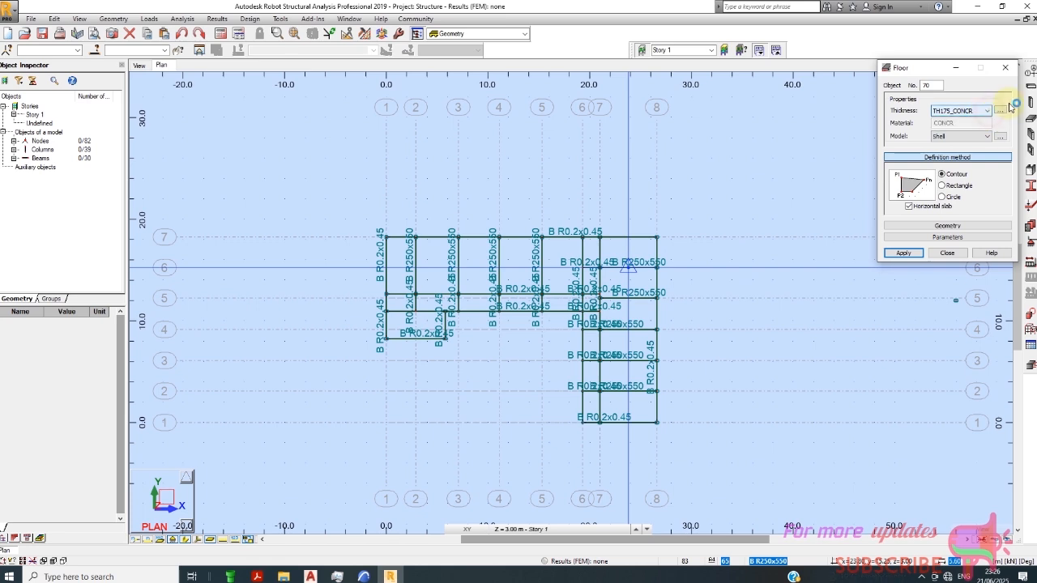
click(1002, 111)
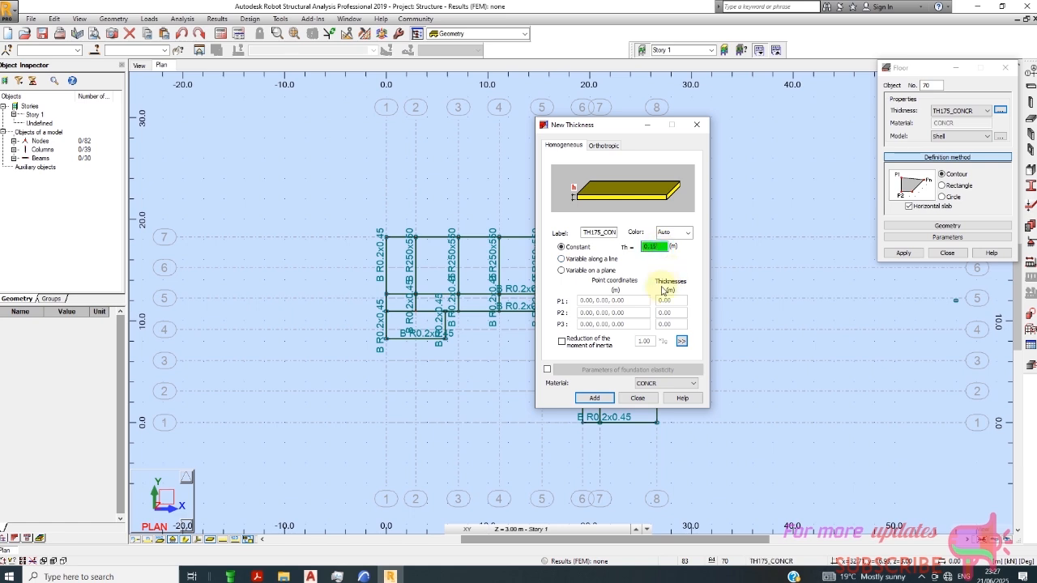
click(661, 387)
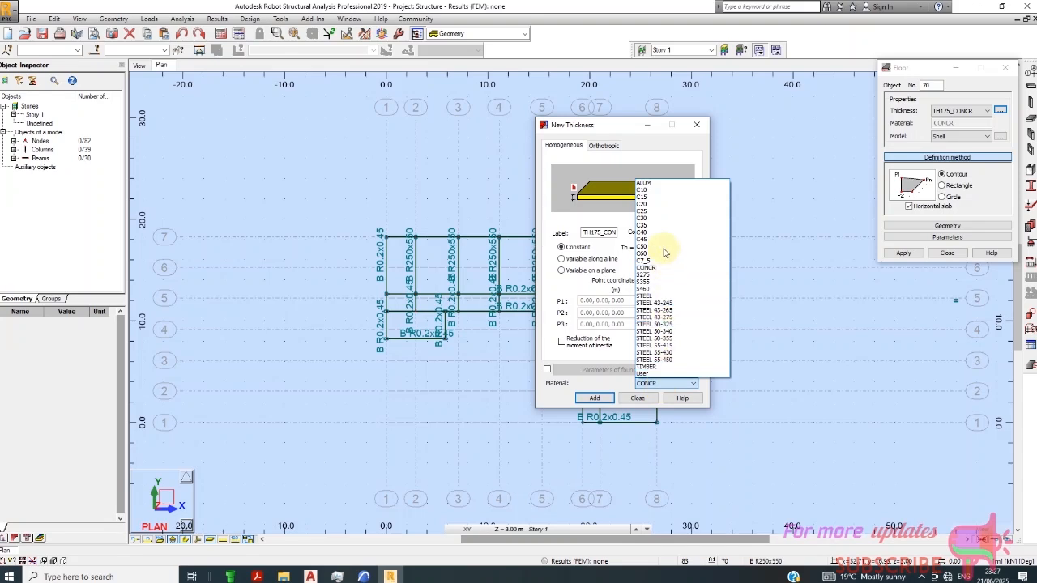
click(657, 214)
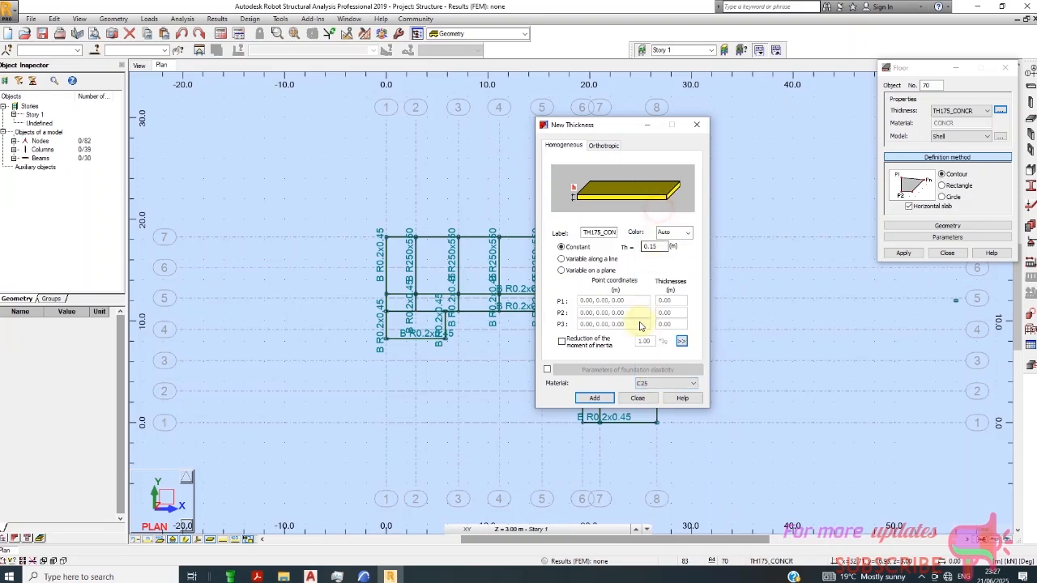
click(604, 400)
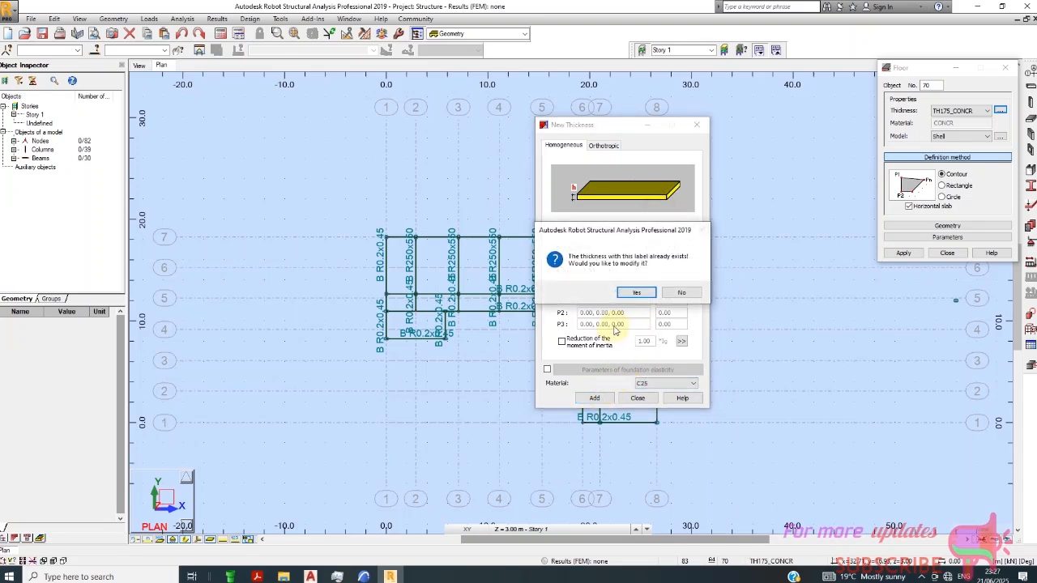
click(682, 293)
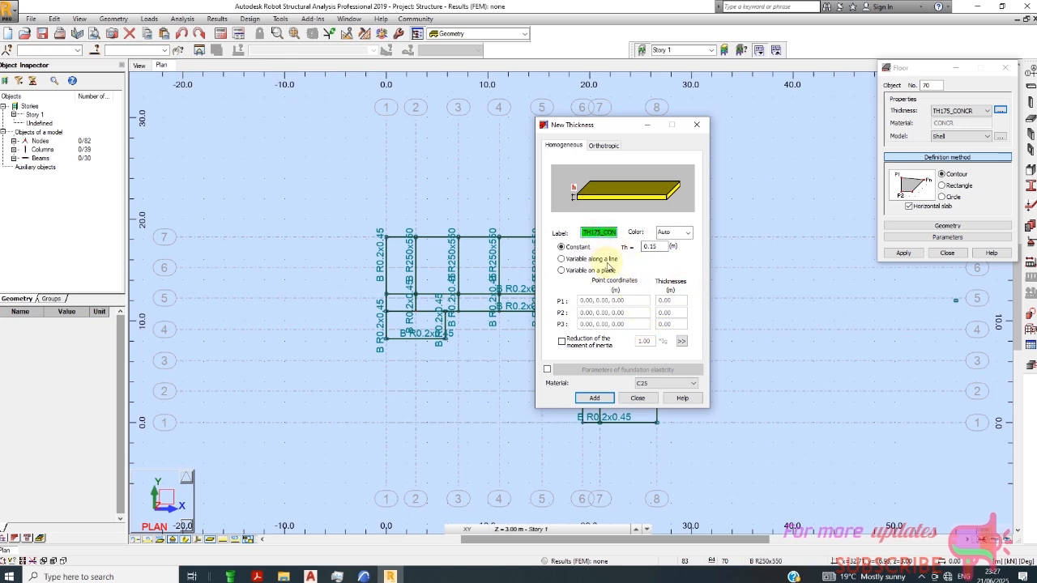
click(636, 397)
click(964, 109)
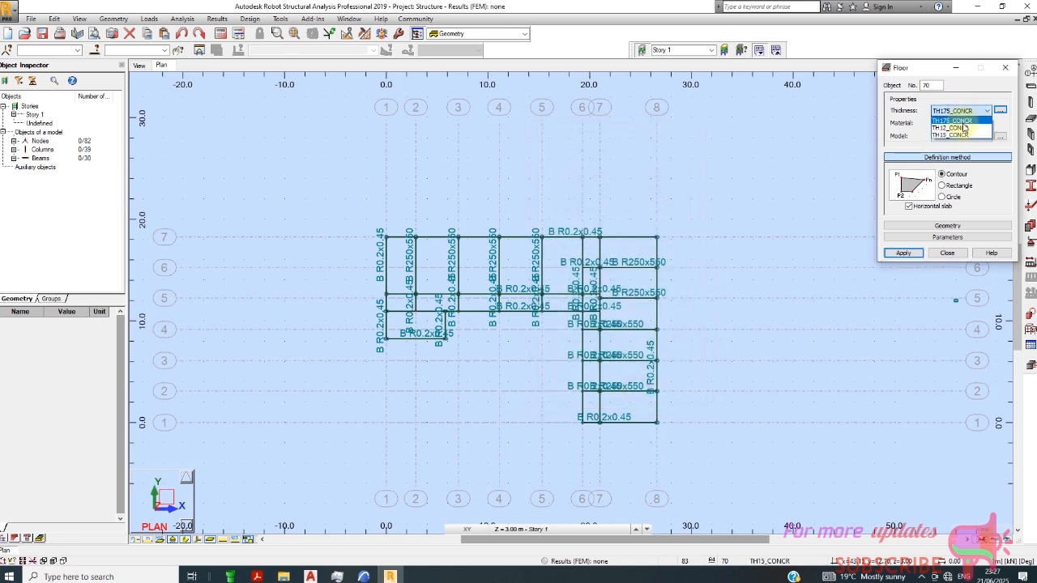
click(960, 132)
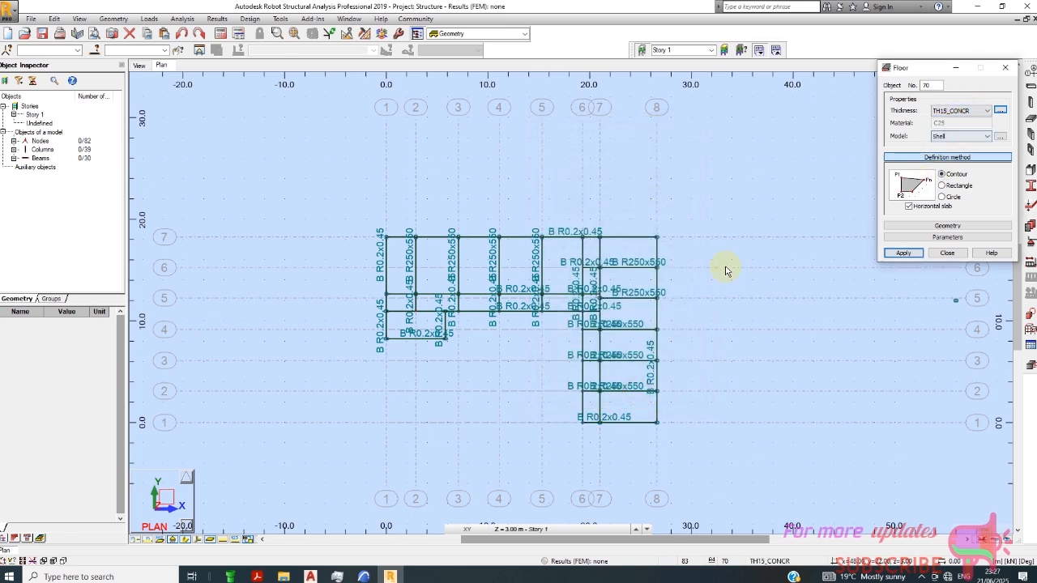
click(386, 236)
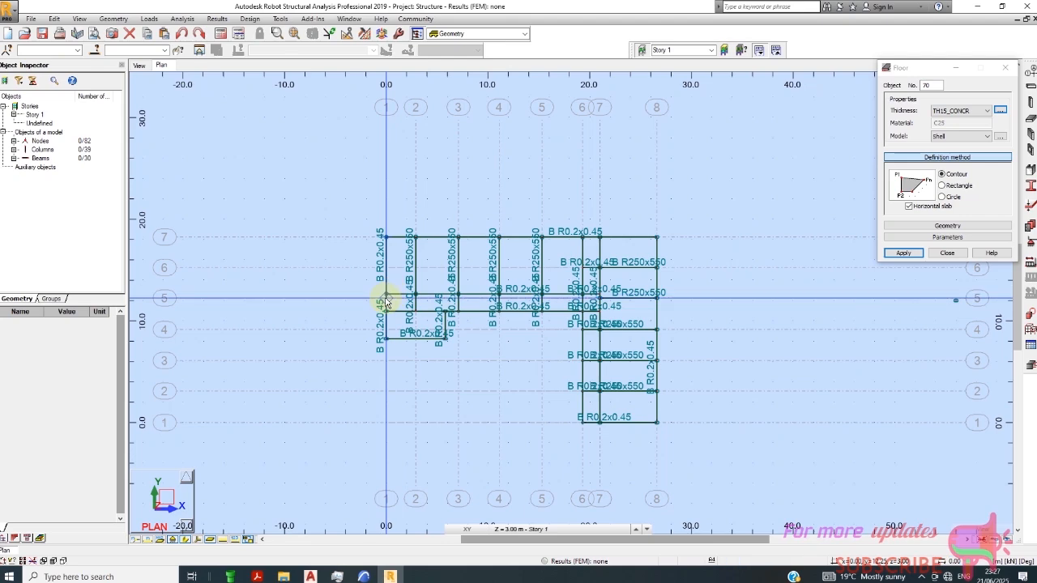
scroll(390, 312, up, 5)
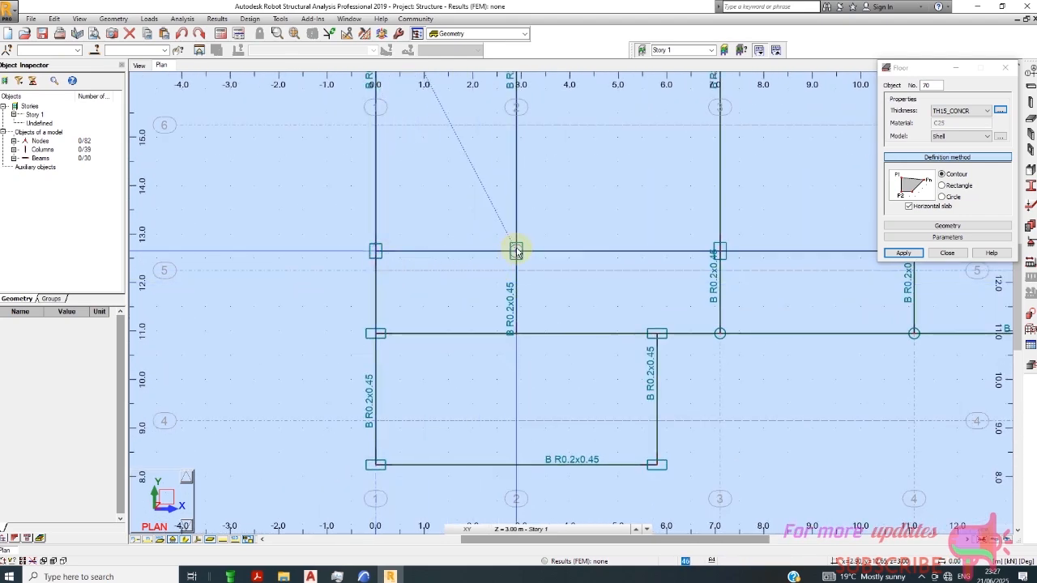
scroll(465, 293, down, 4)
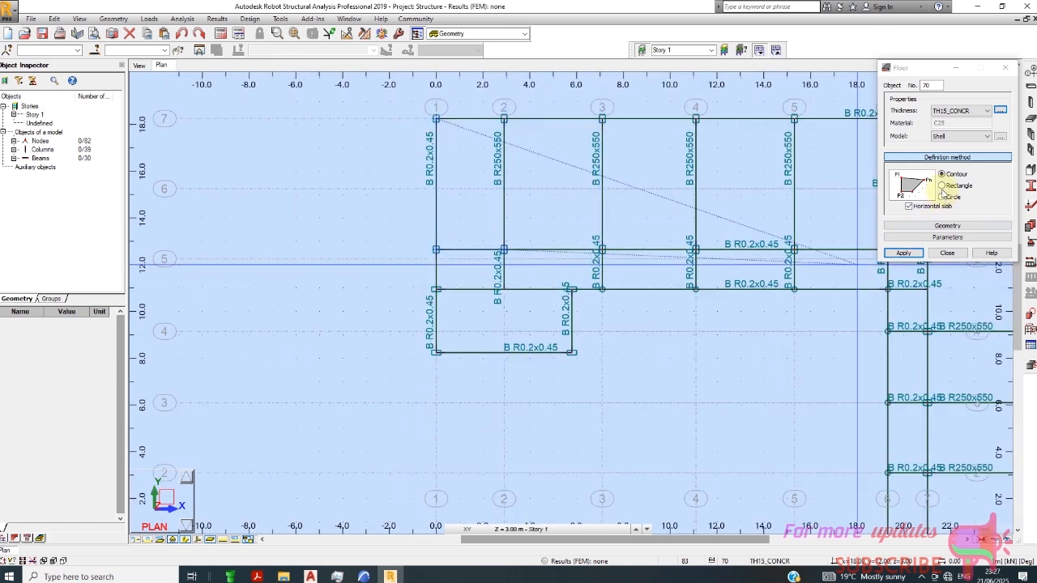
- Draw rectangular TH15_CONCR floors in bays 1–2 and 2–3, from horizontal grid line 7 down to the beam at y = 12.65
click(942, 185)
click(435, 119)
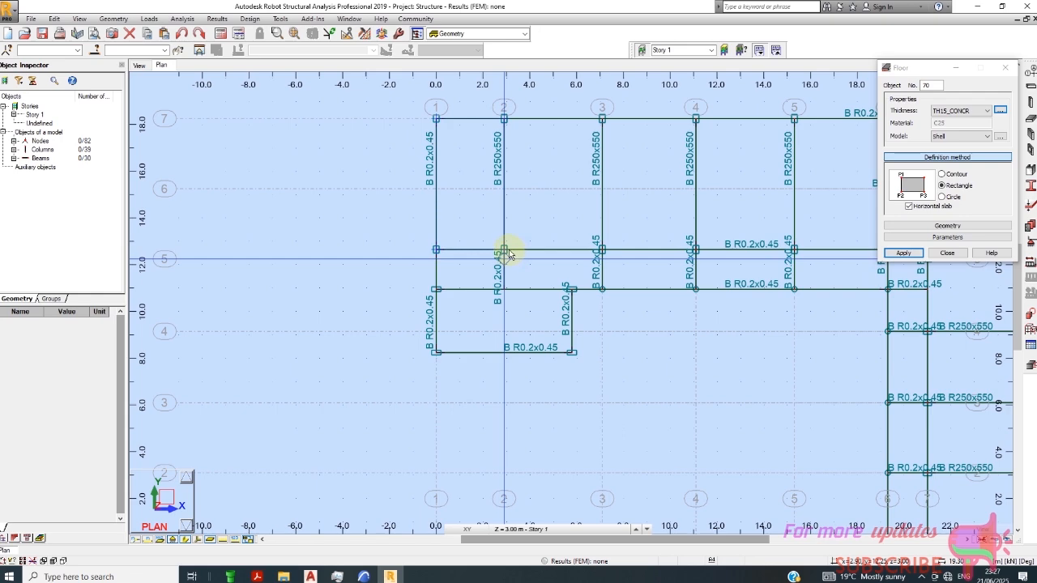
scroll(272, 224, down, 2)
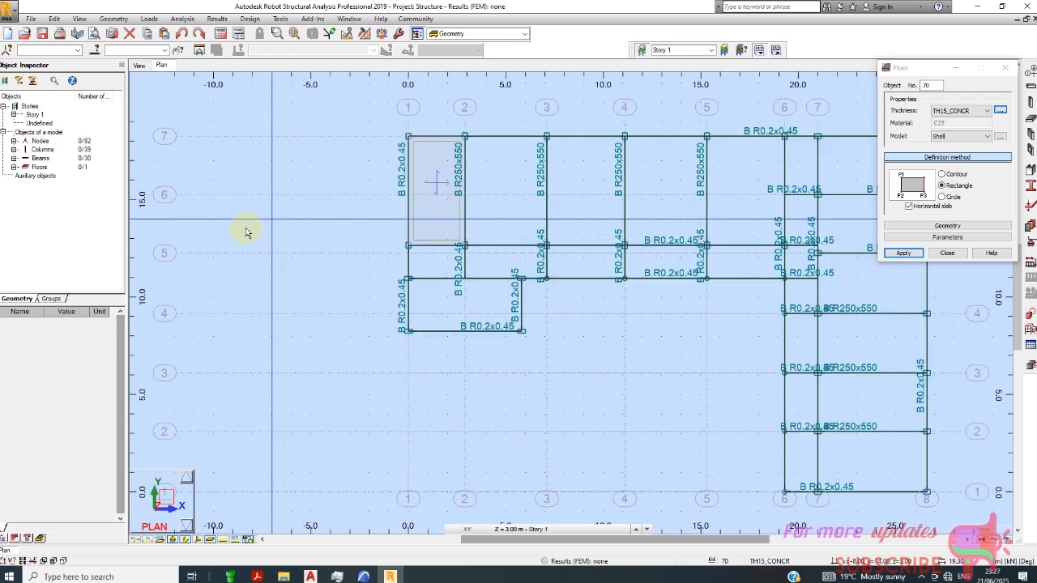
scroll(434, 161, up, 5)
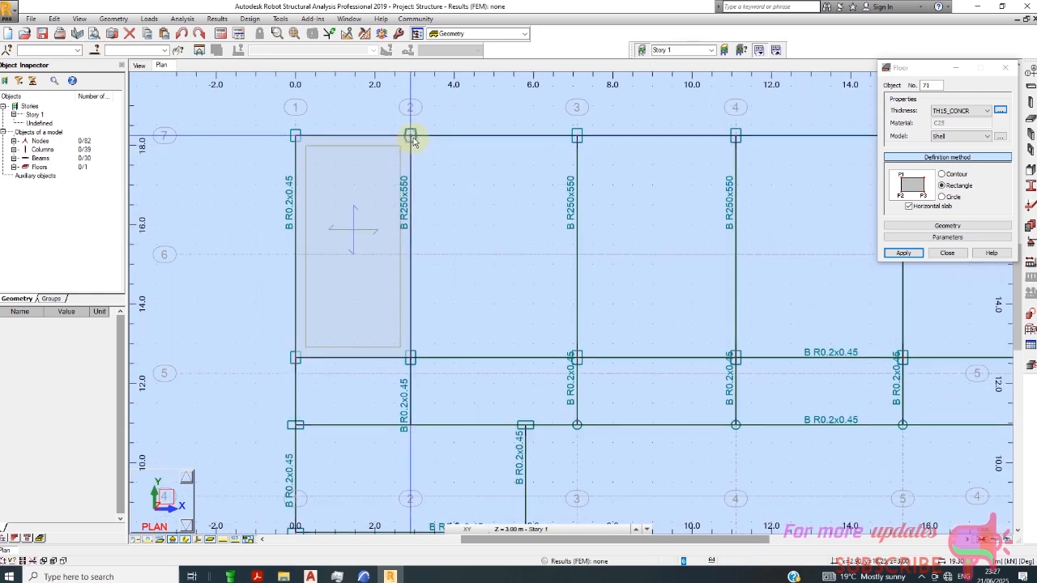
click(577, 357)
- Draw rectangular TH15_CONCR floors in bays 3–4, 4–5 and 5–6, from horizontal grid line 7 down to the beam at y = 12.65
scroll(280, 251, down, 2)
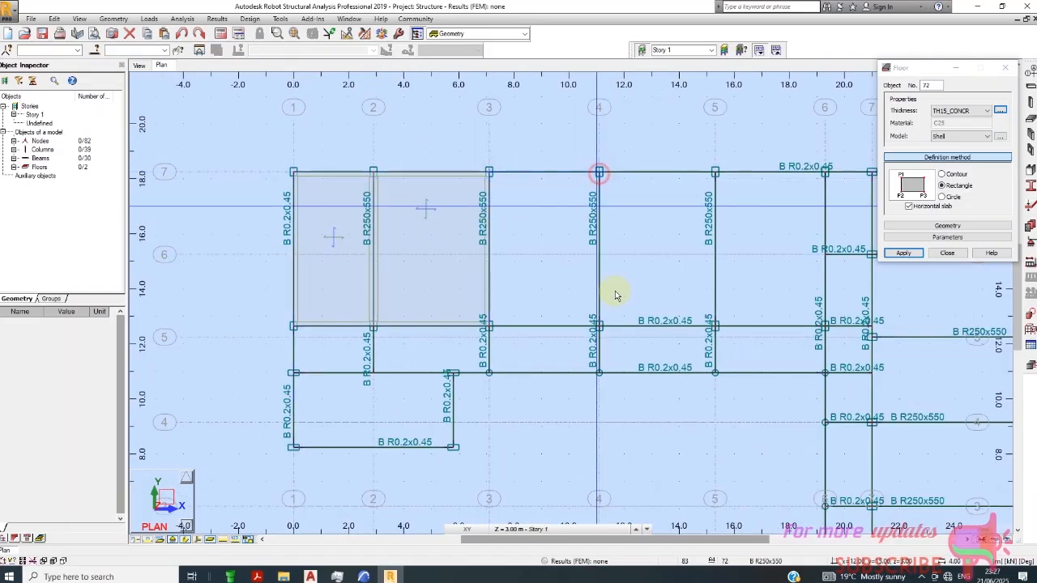
click(600, 329)
scroll(354, 269, down, 2)
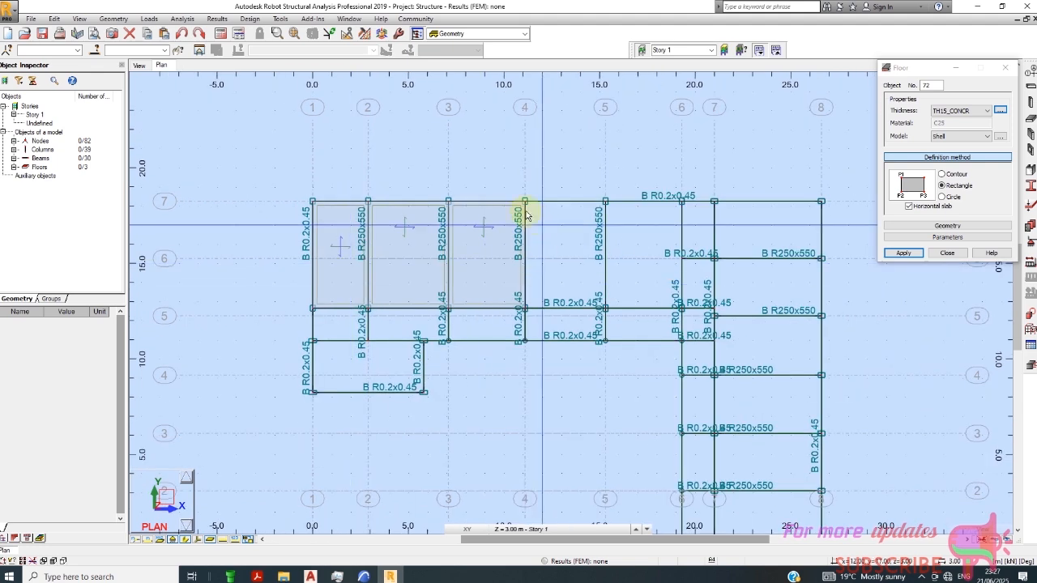
click(524, 202)
click(605, 202)
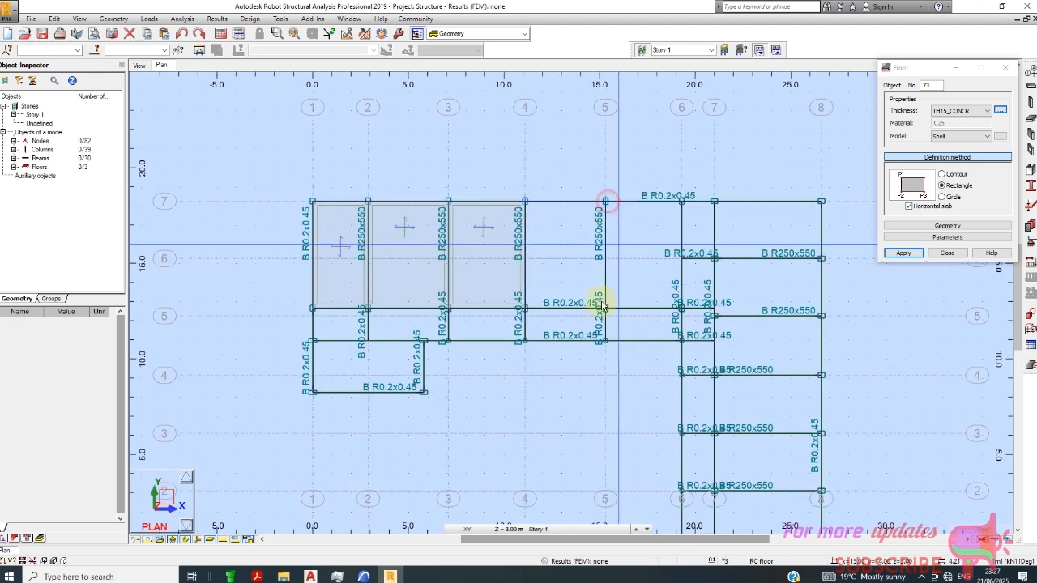
click(609, 330)
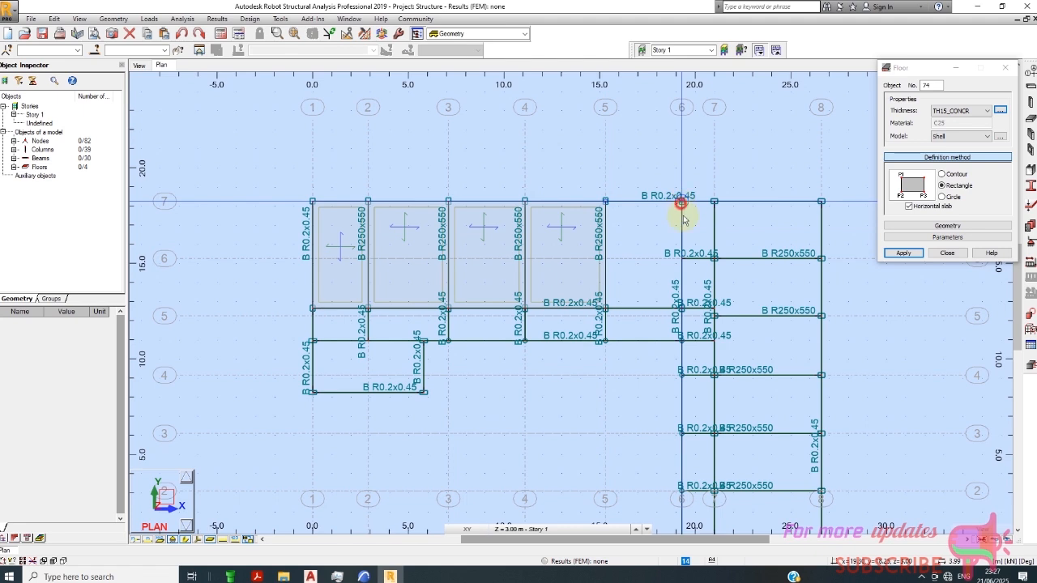
click(707, 336)
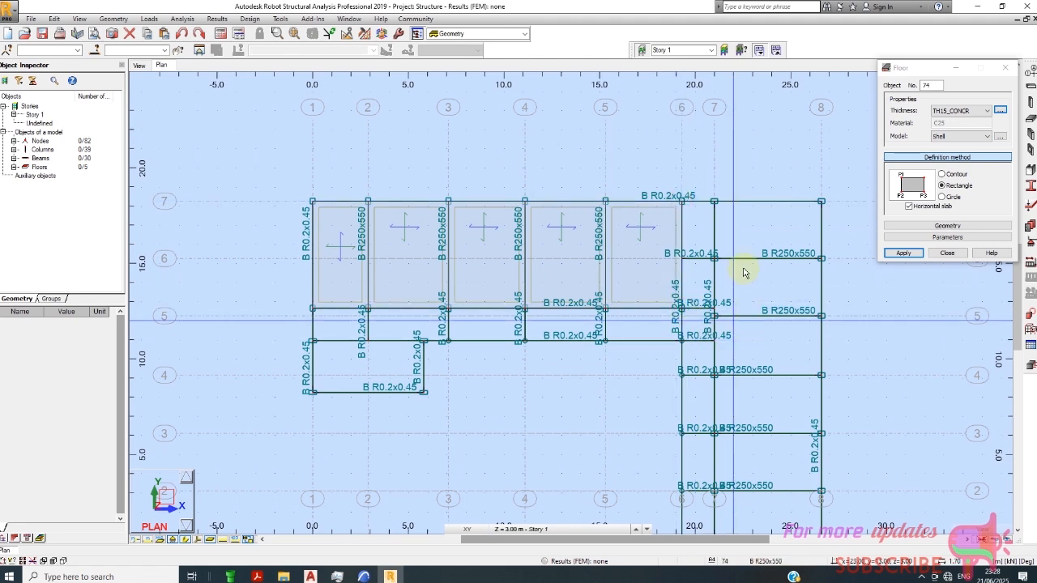
- Draw rectangular TH15_CONCR floors between horizontal grid lines 7 and 6, one in bay 7–8 and one in bay 6–7
click(715, 202)
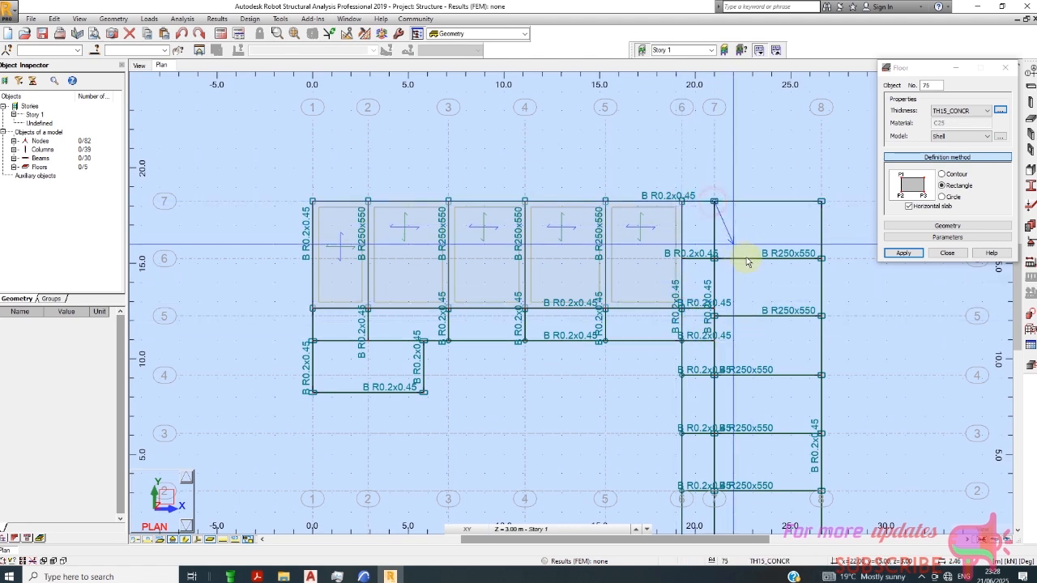
click(821, 201)
click(820, 261)
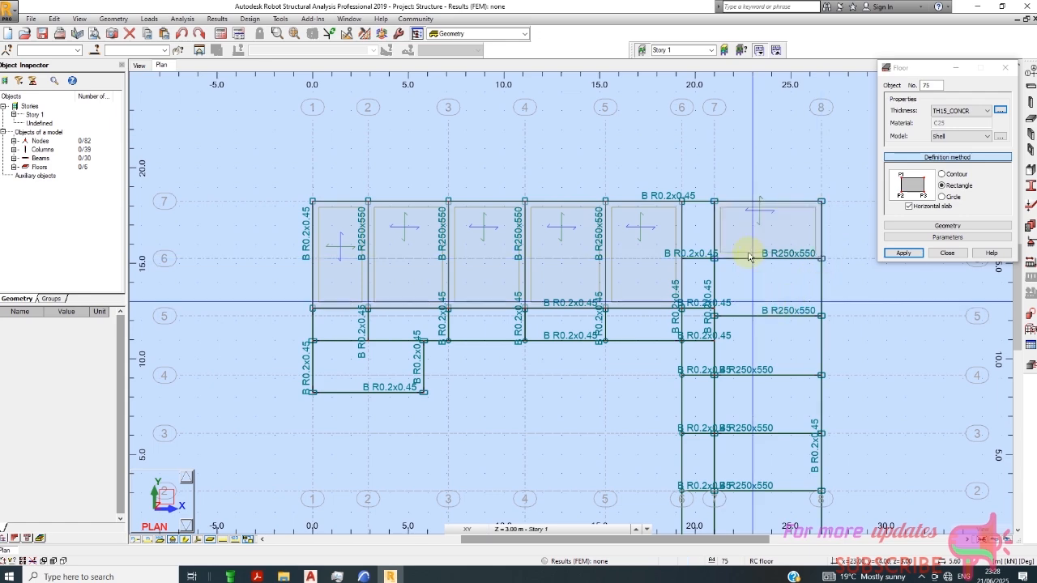
scroll(747, 213, up, 4)
click(659, 179)
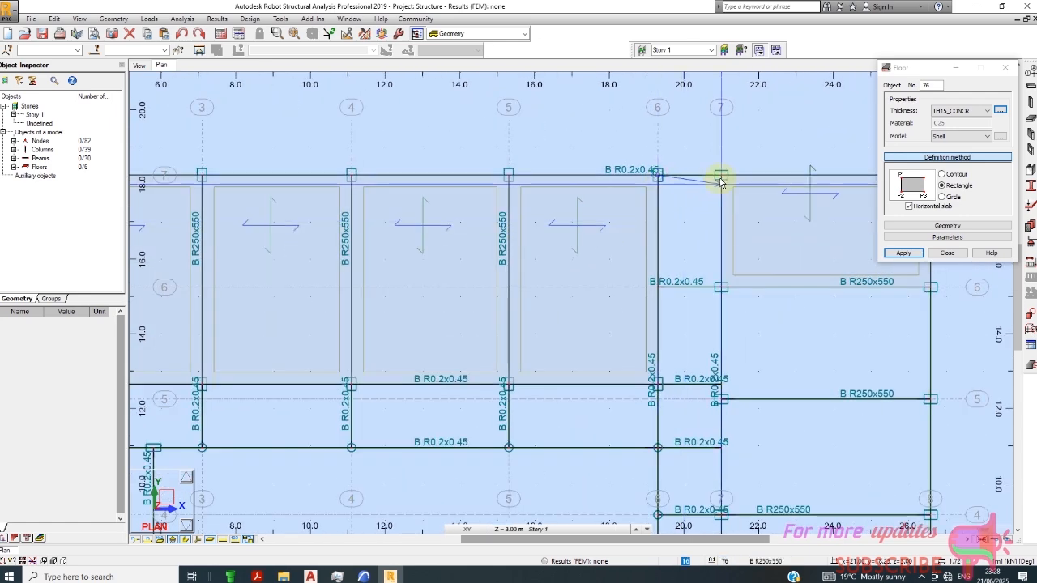
click(721, 178)
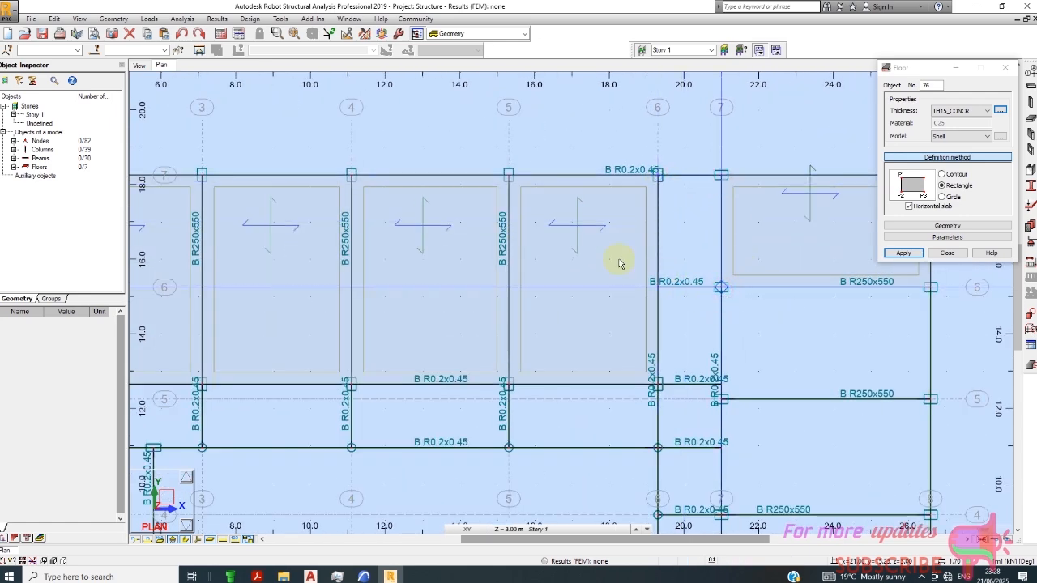
- Draw rectangular TH15_CONCR floors in bay 7–8, one between horizontal grid lines 6 and 5 and one between lines 5 and 4
scroll(567, 243, down, 2)
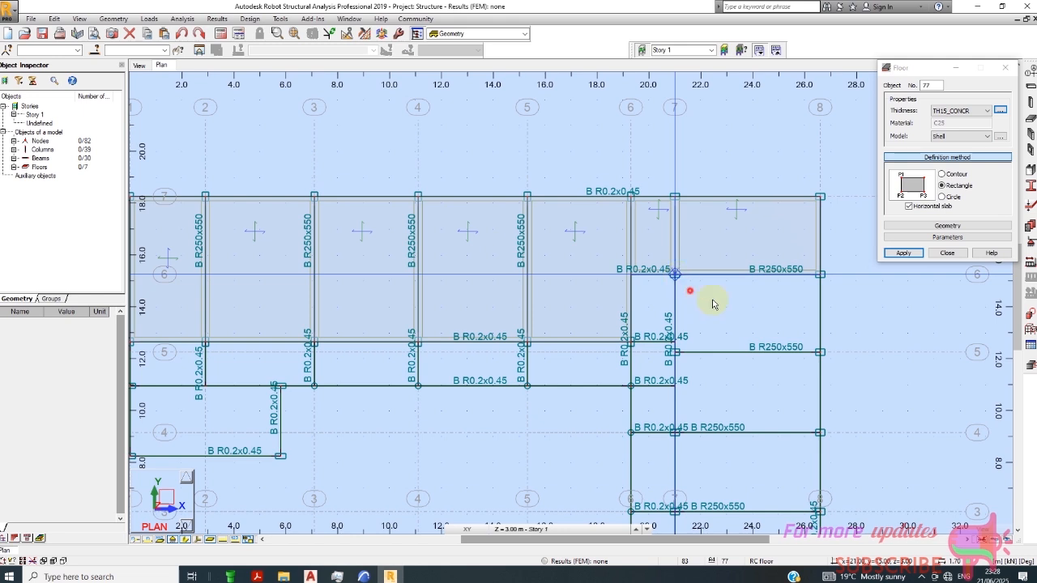
click(774, 339)
scroll(598, 289, up, 2)
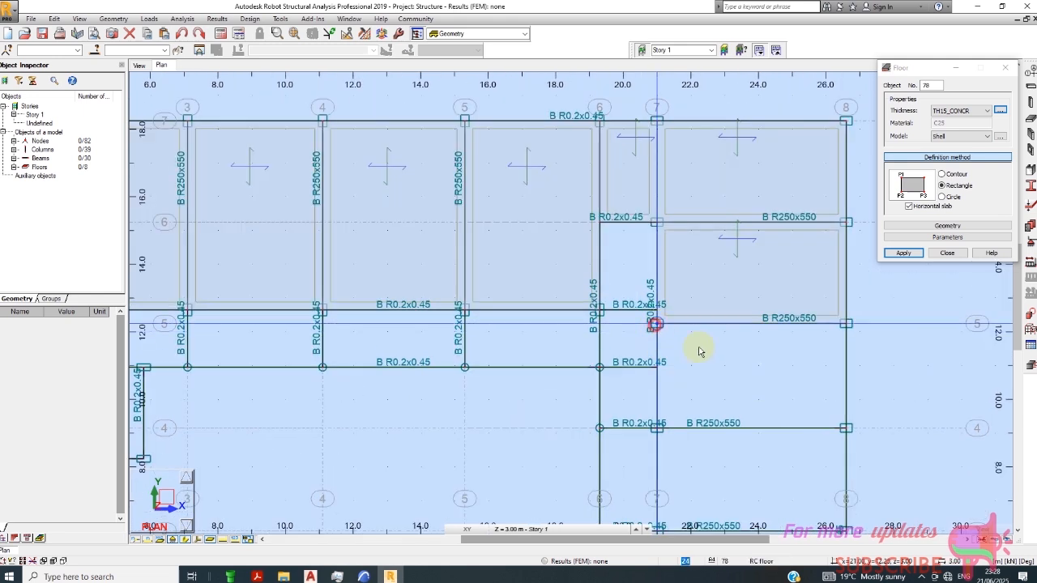
click(846, 429)
scroll(659, 428, down, 1)
scroll(648, 382, up, 1)
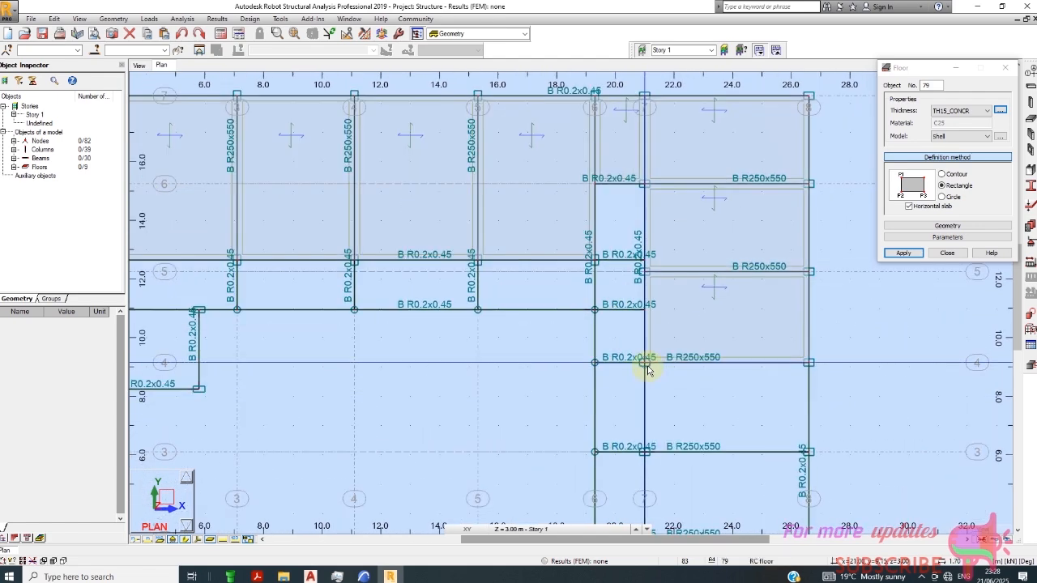
- Draw rectangular TH15_CONCR floors in bay 7–8 between horizontal grid lines 4–3, 3–2 and 2–1
click(811, 457)
scroll(697, 324, down, 3)
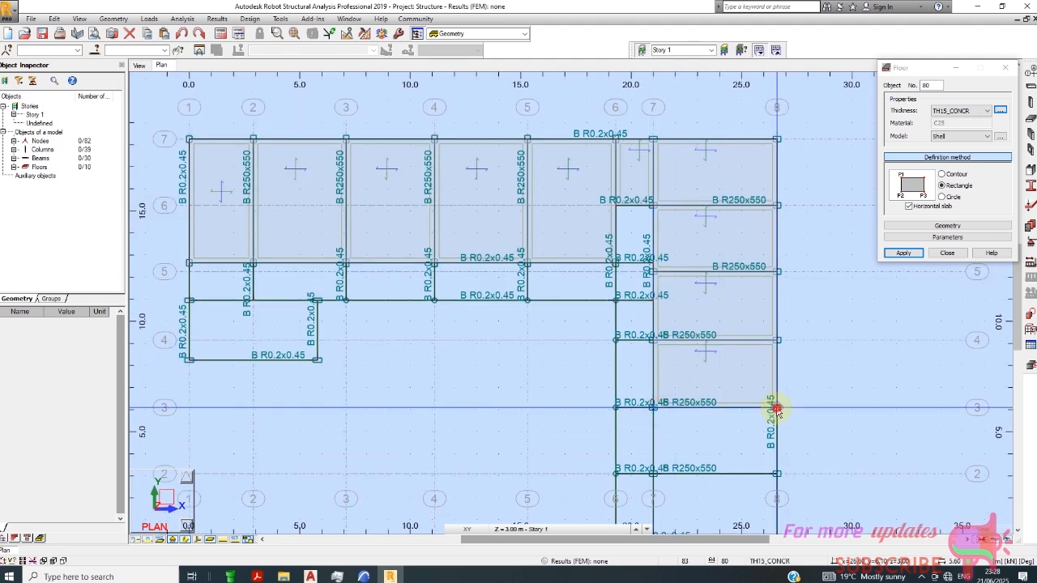
click(778, 479)
scroll(599, 340, down, 2)
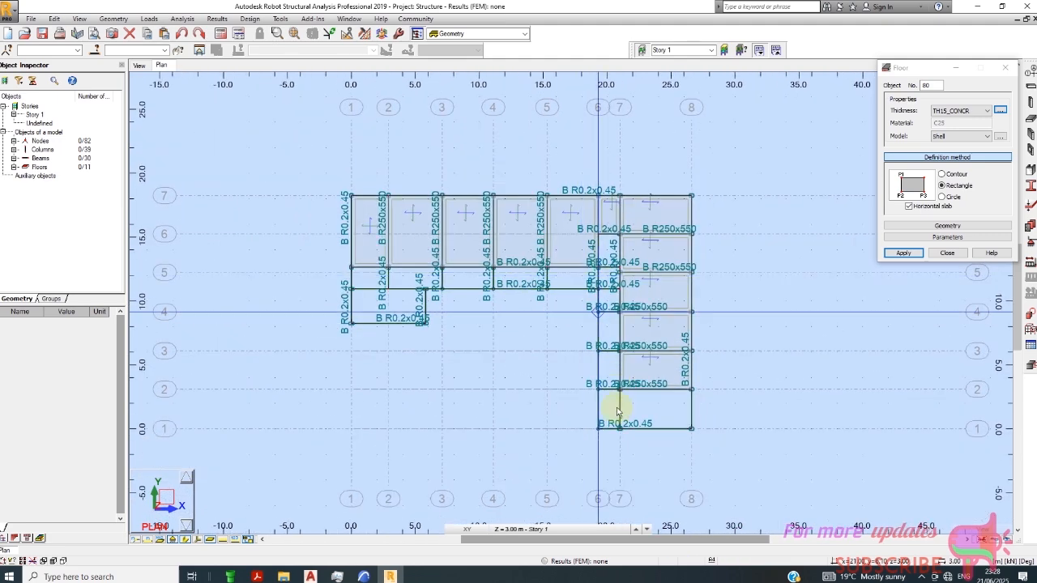
scroll(620, 398, up, 4)
click(614, 349)
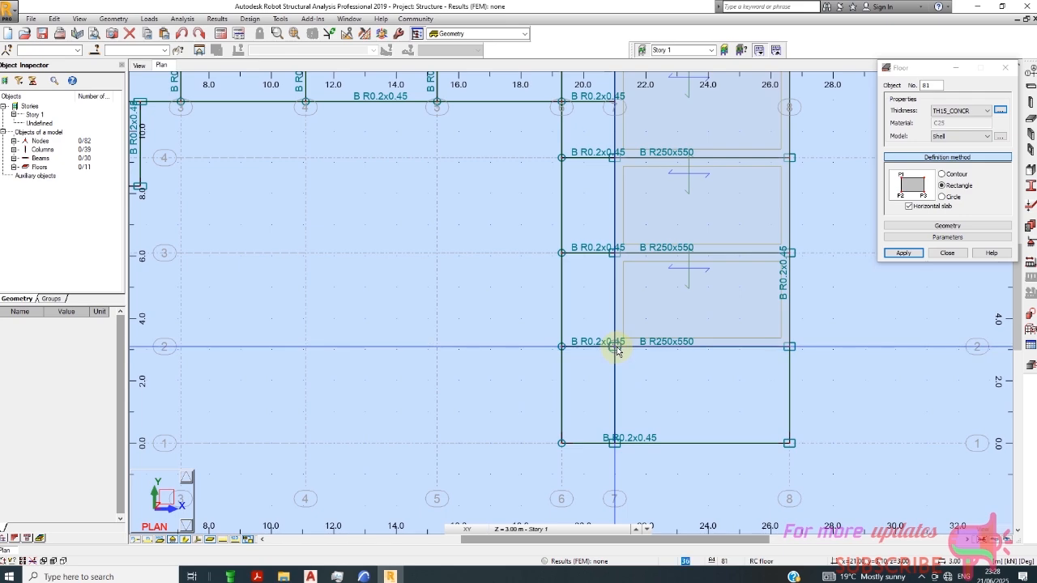
click(791, 350)
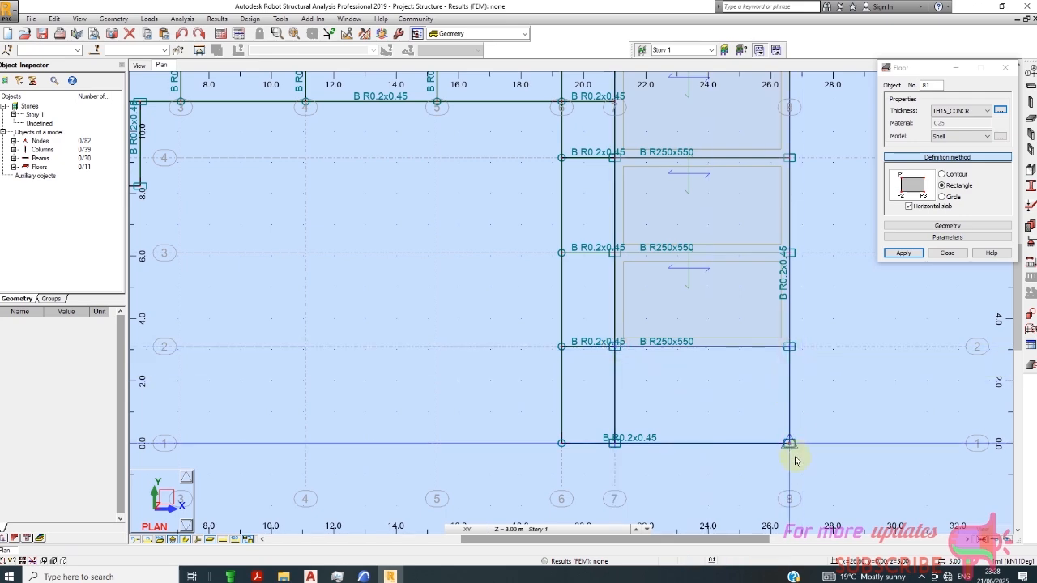
click(790, 444)
- Draw rectangular TH15_CONCR floors in bays 1–2, 2–3 and 3–4, between the beam at y = 12.65 and the next parallel beam below it
scroll(683, 435, down, 4)
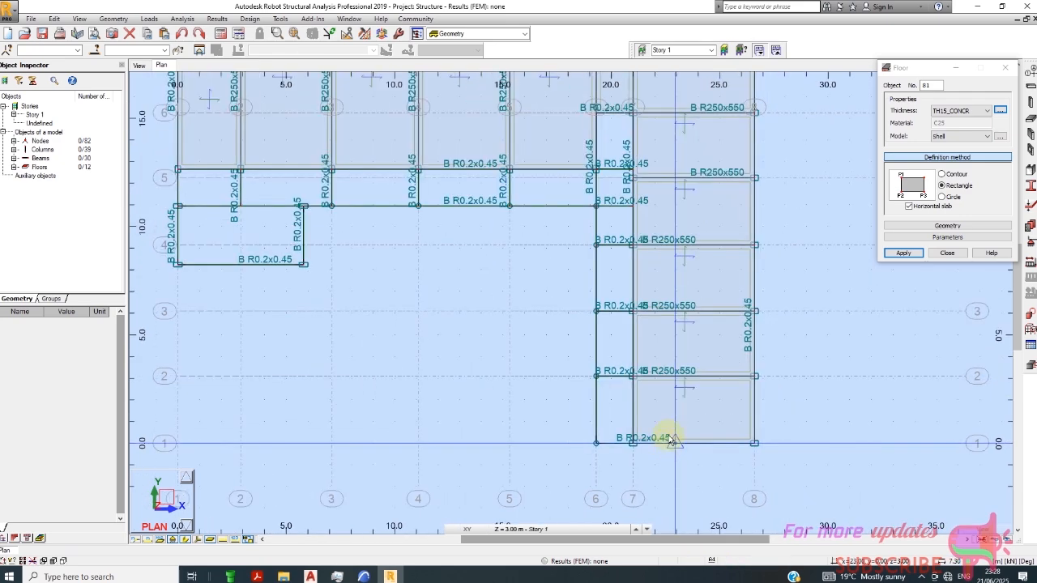
scroll(349, 231, up, 5)
click(329, 206)
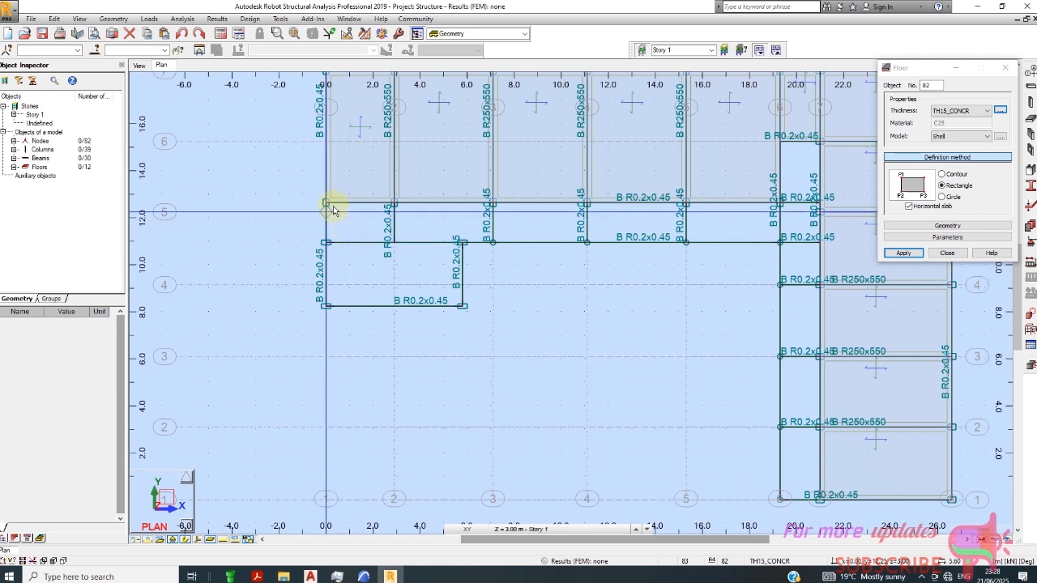
click(394, 203)
click(397, 243)
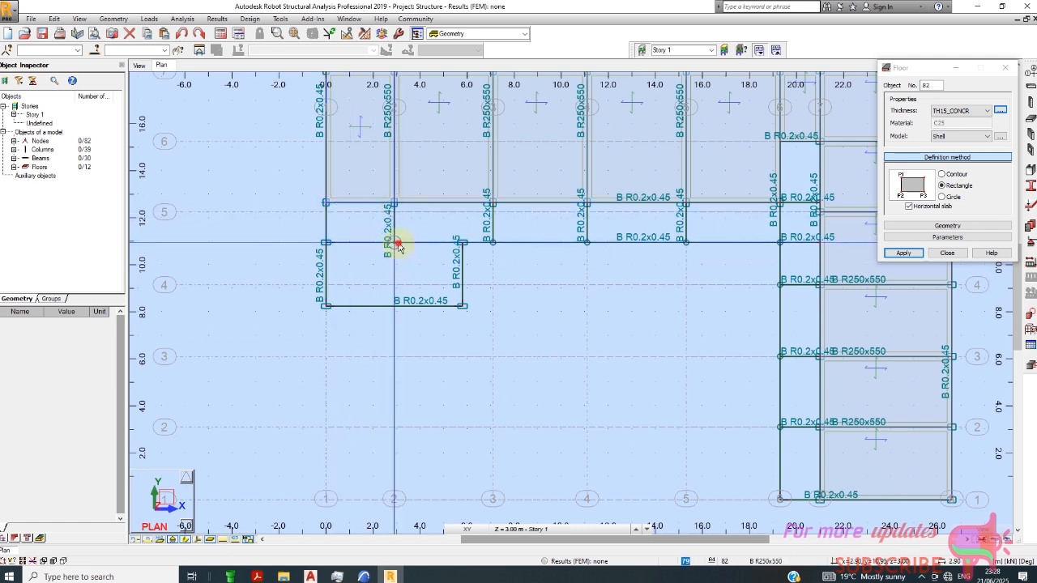
click(396, 203)
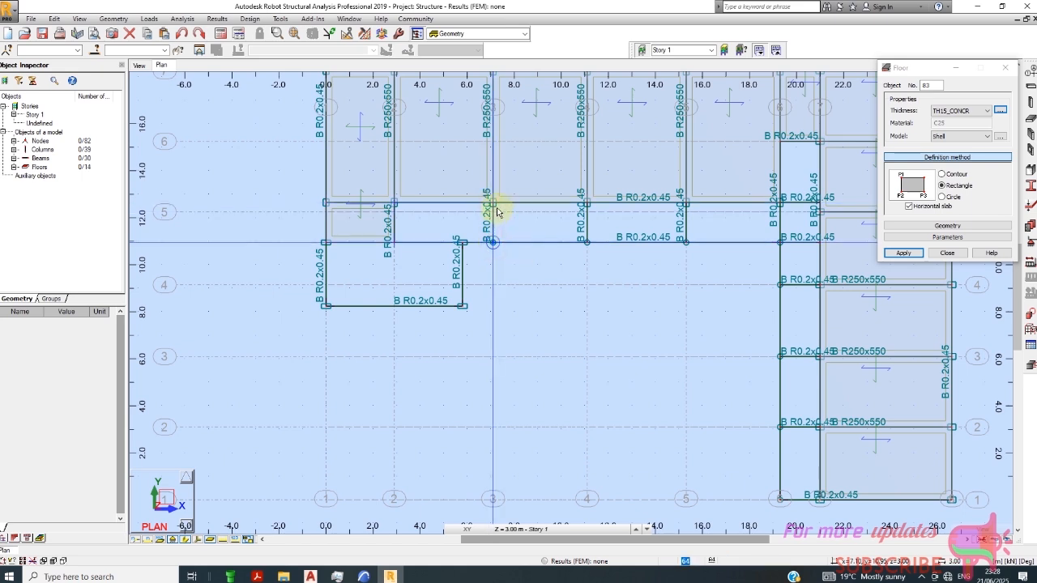
click(497, 211)
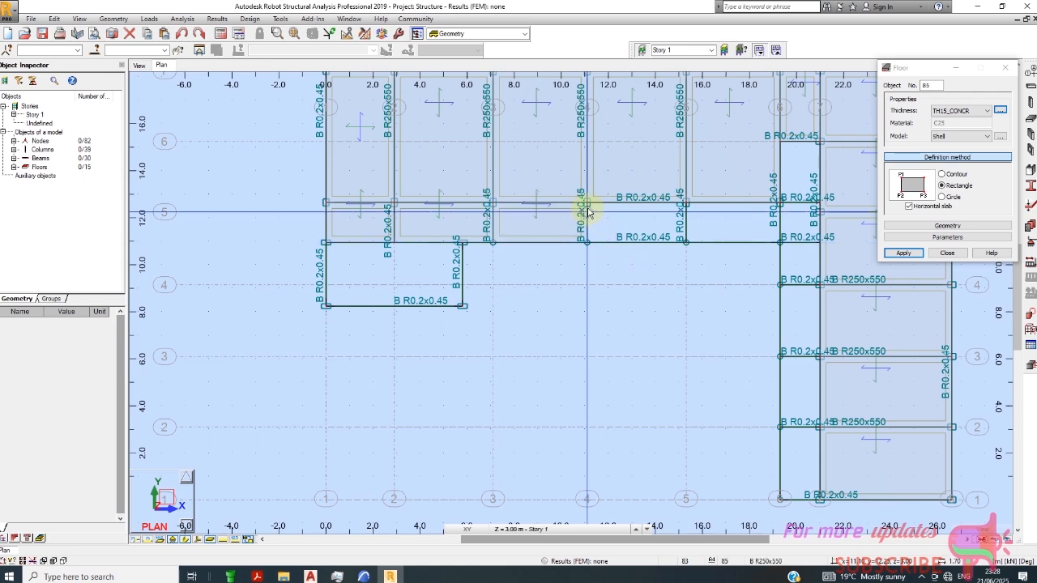
- Draw TH15_CONCR floors in bays 4–5 and 5–6 from the y = 12.65 beam to the next beam below, and in bay 6–7 from line 6 to y = 12.65
click(676, 207)
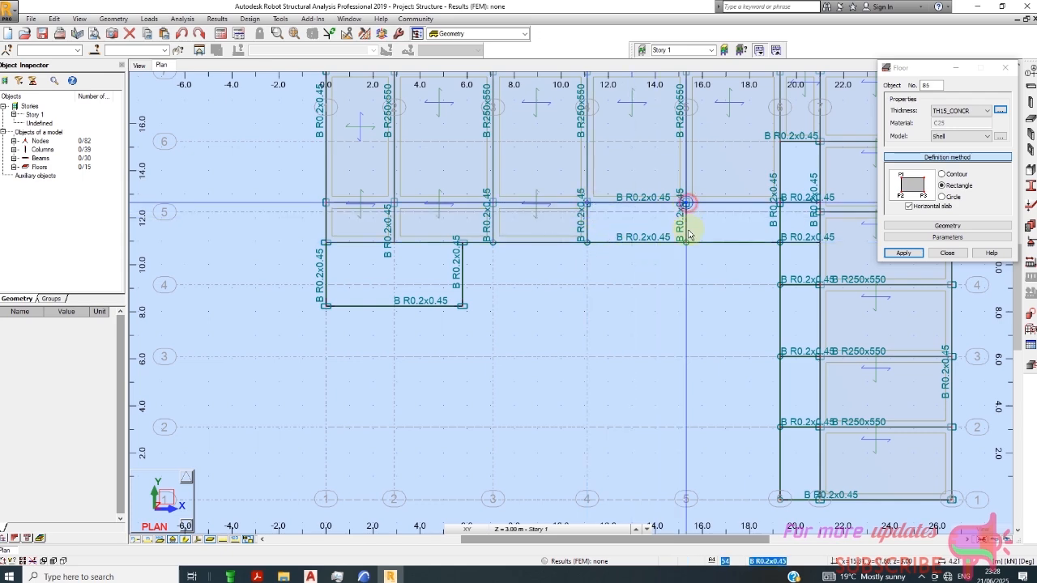
scroll(308, 274, down, 1)
scroll(689, 229, up, 2)
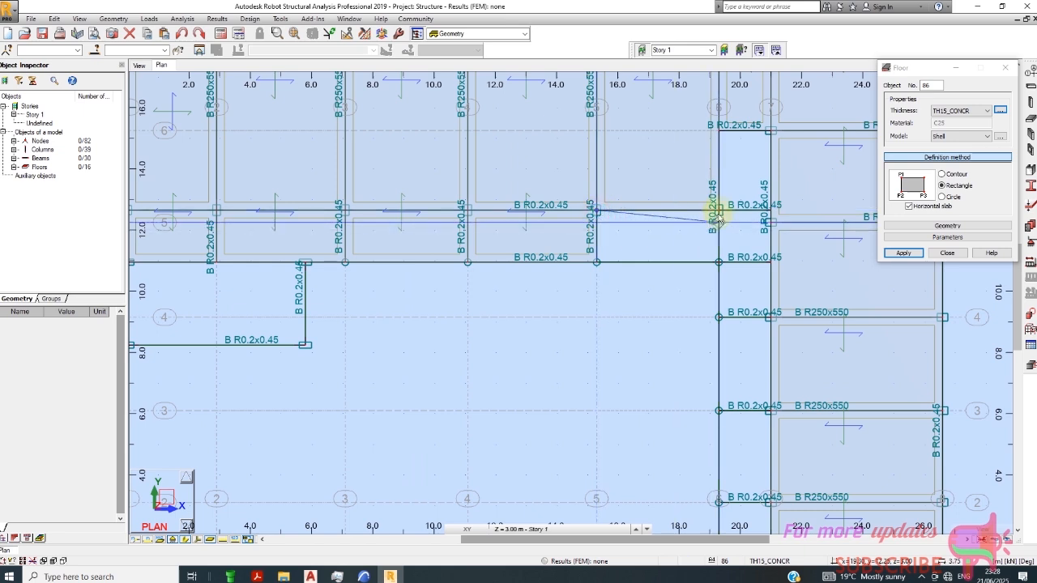
click(721, 261)
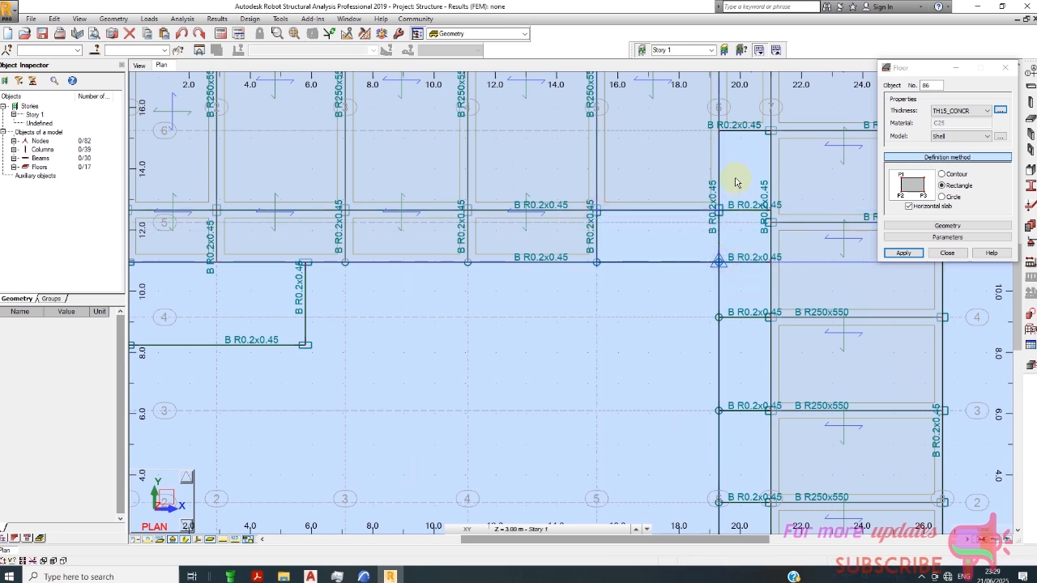
click(719, 134)
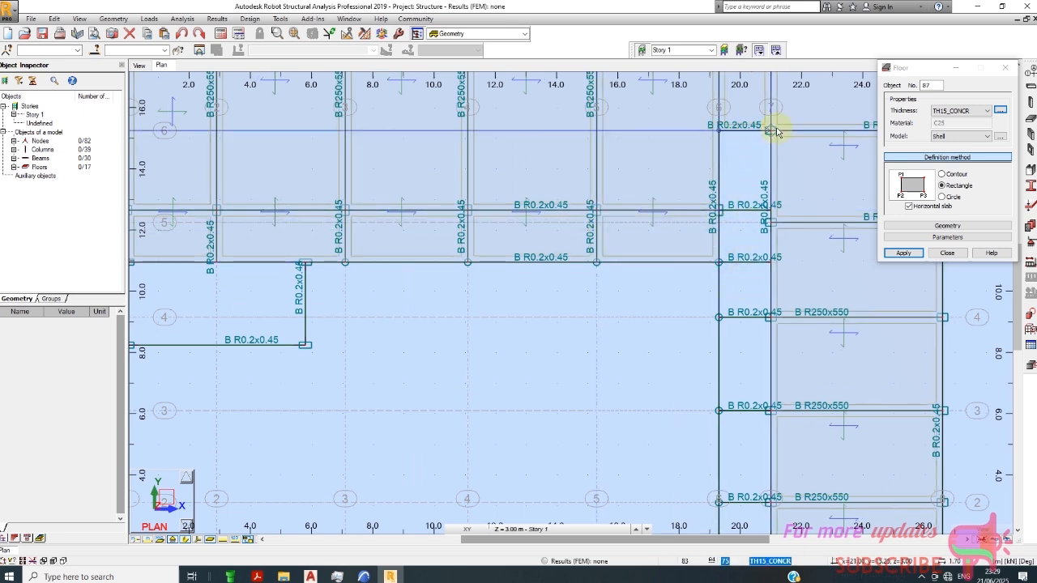
click(770, 213)
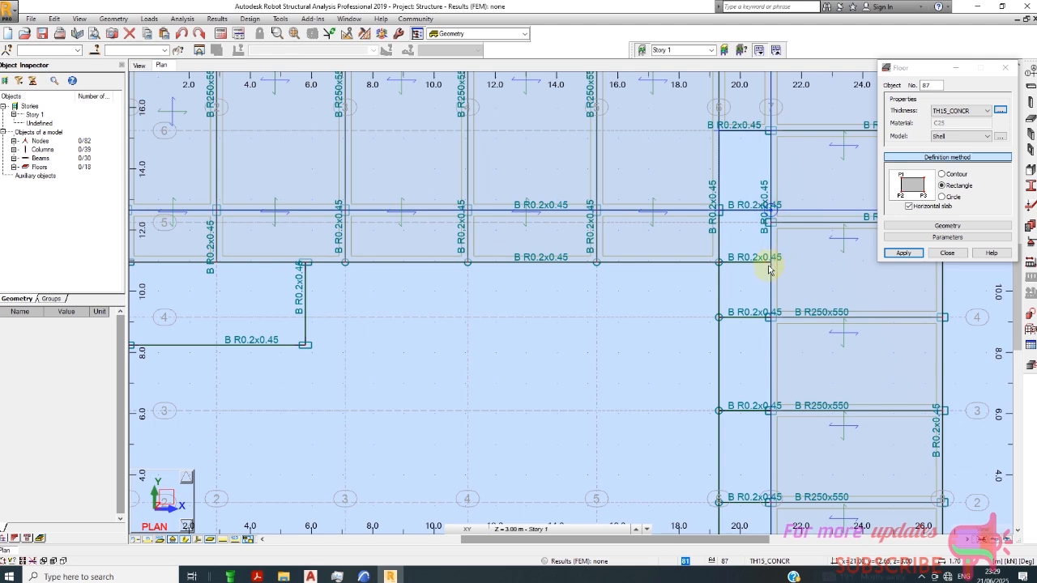
click(743, 259)
click(719, 211)
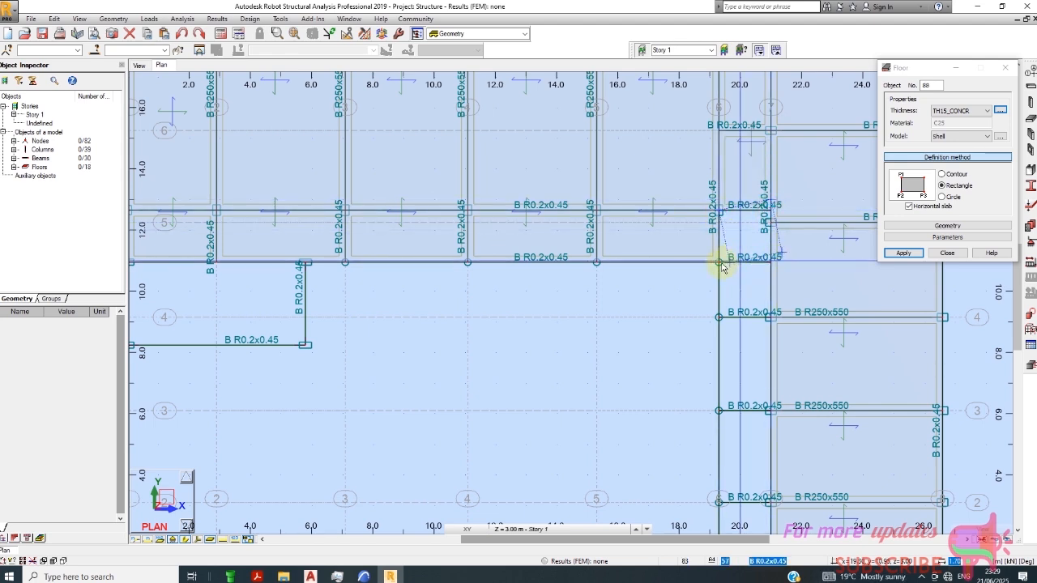
scroll(794, 248, up, 2)
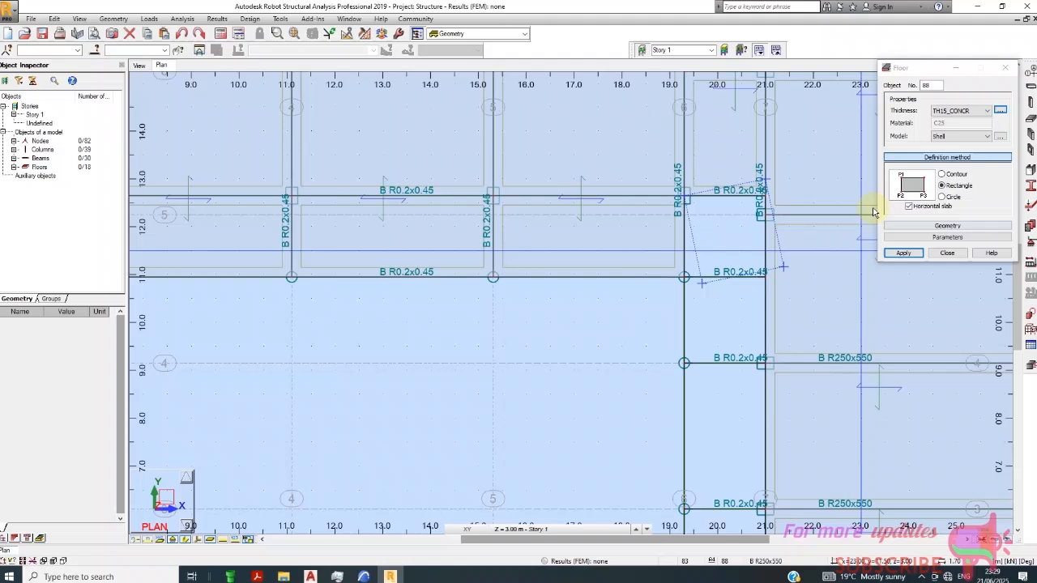
right_click(716, 227)
click(677, 234)
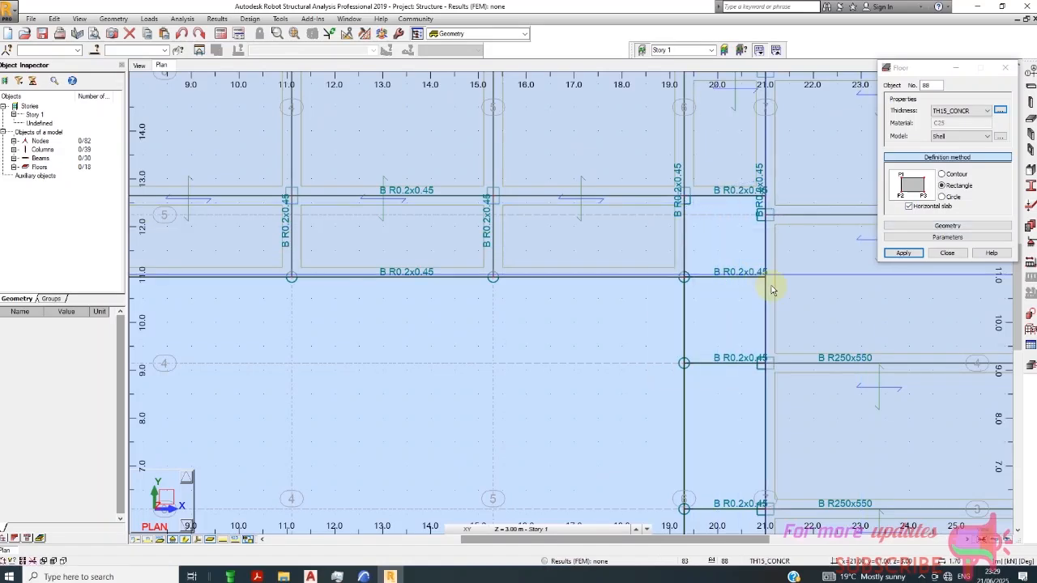
- Draw two rectangular TH15_CONCR floors in bay 6–7, from the y = 12.65 beam to the next beam below, and from there to horizontal grid line 4
click(688, 199)
scroll(578, 188, down, 1)
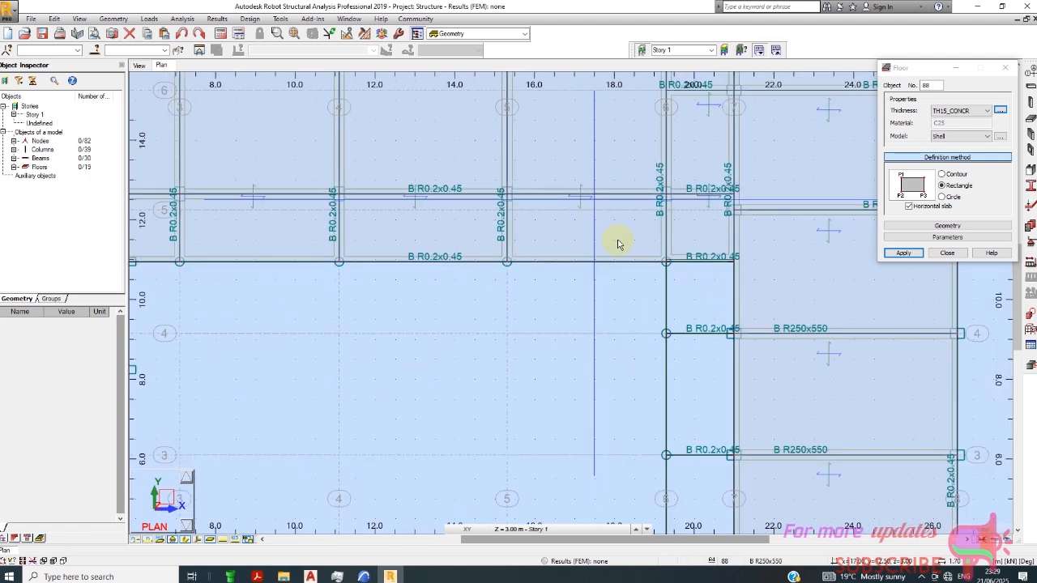
click(668, 260)
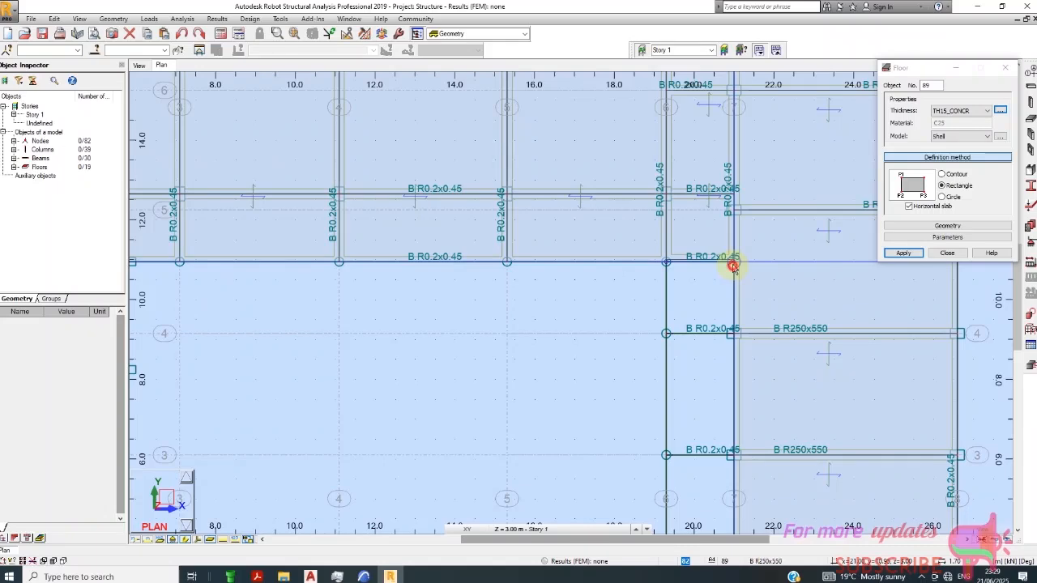
scroll(592, 187, down, 2)
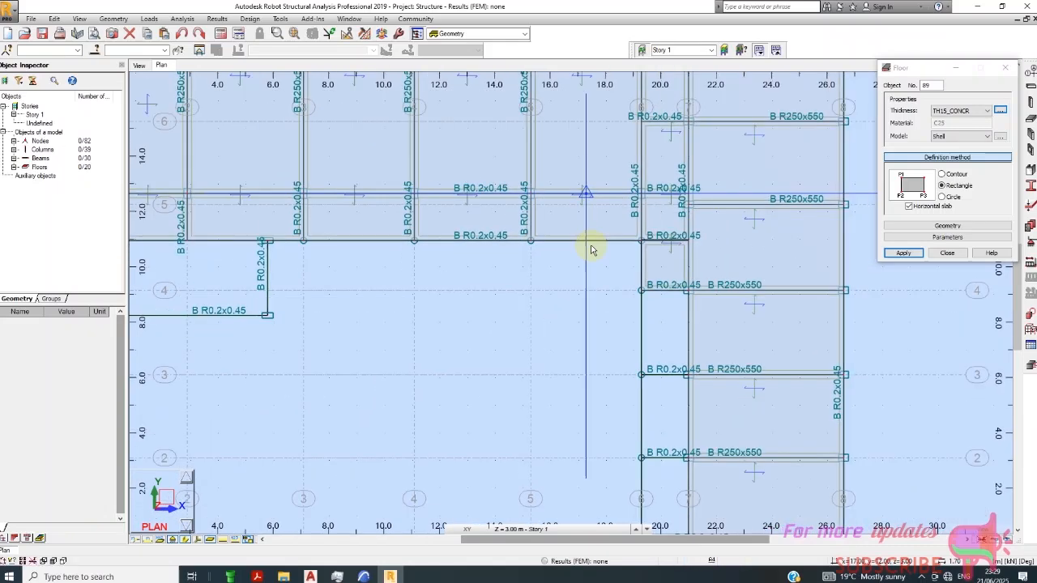
- Draw rectangular TH15_CONCR floors in bay 6–7, one between horizontal grid lines 4 and 3 and one between lines 3 and 2
scroll(639, 309, up, 1)
click(647, 286)
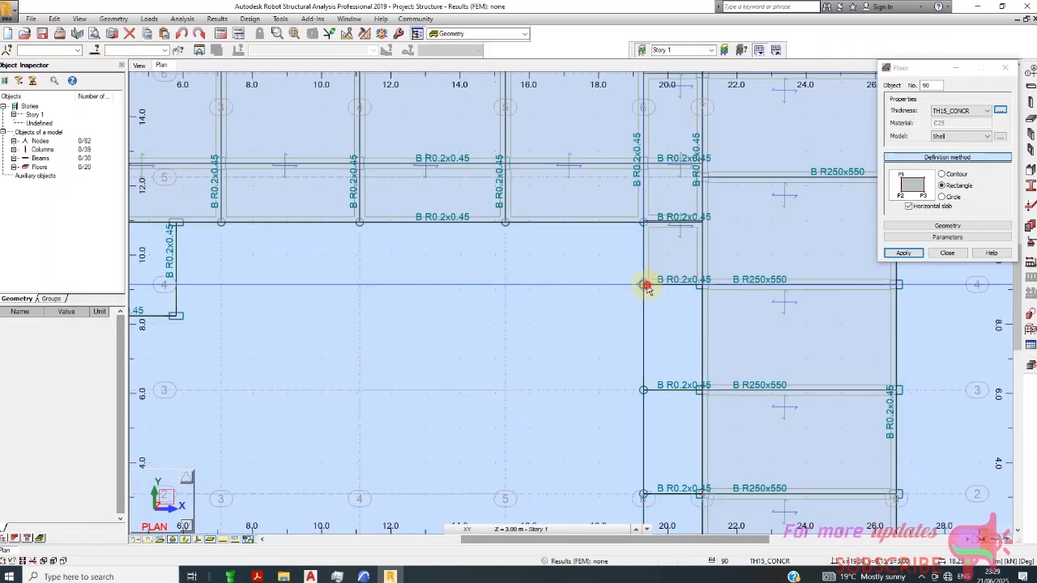
click(702, 283)
click(701, 390)
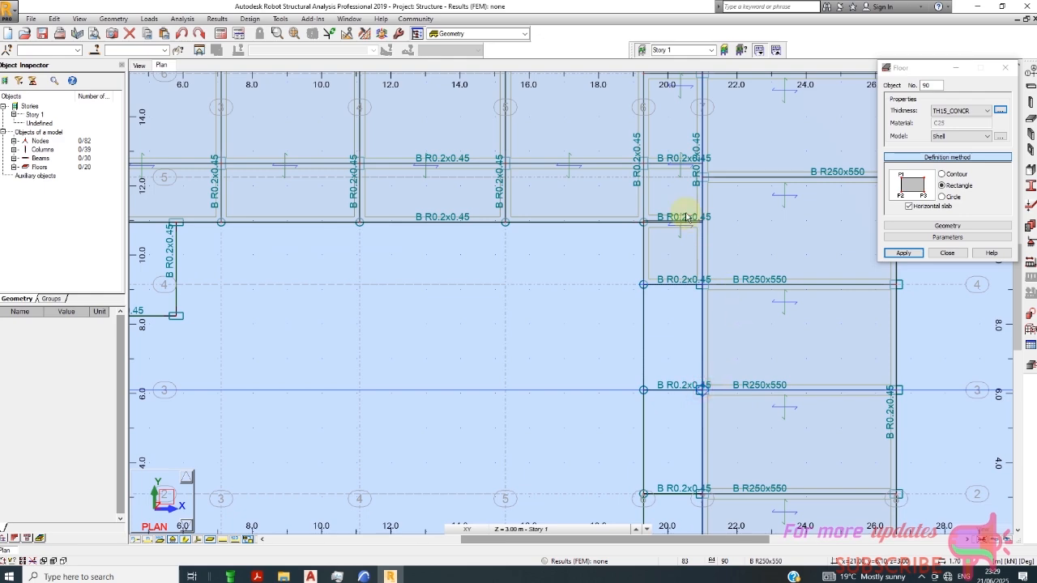
scroll(668, 251, down, 3)
scroll(656, 363, up, 2)
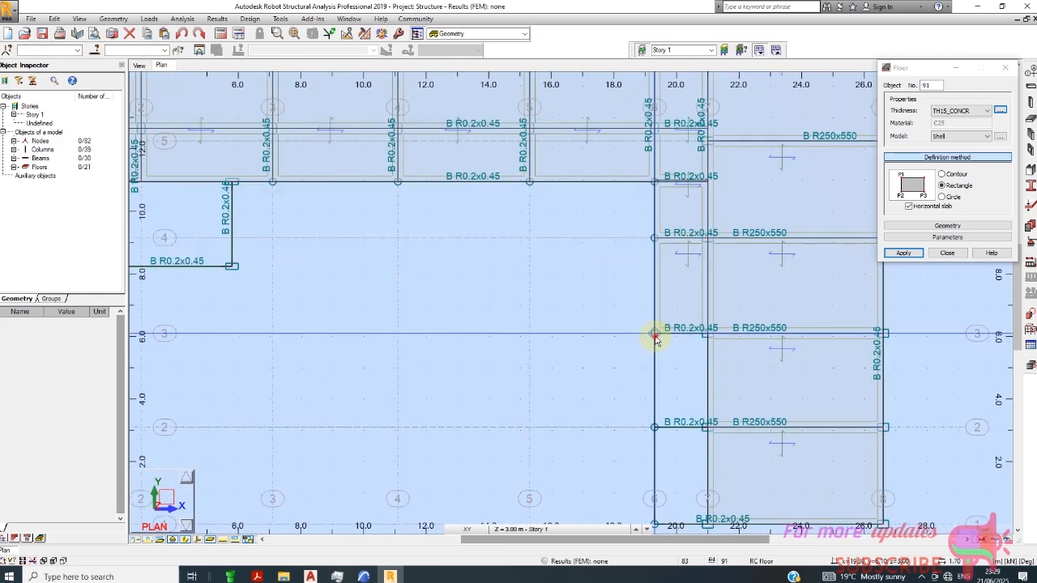
click(709, 333)
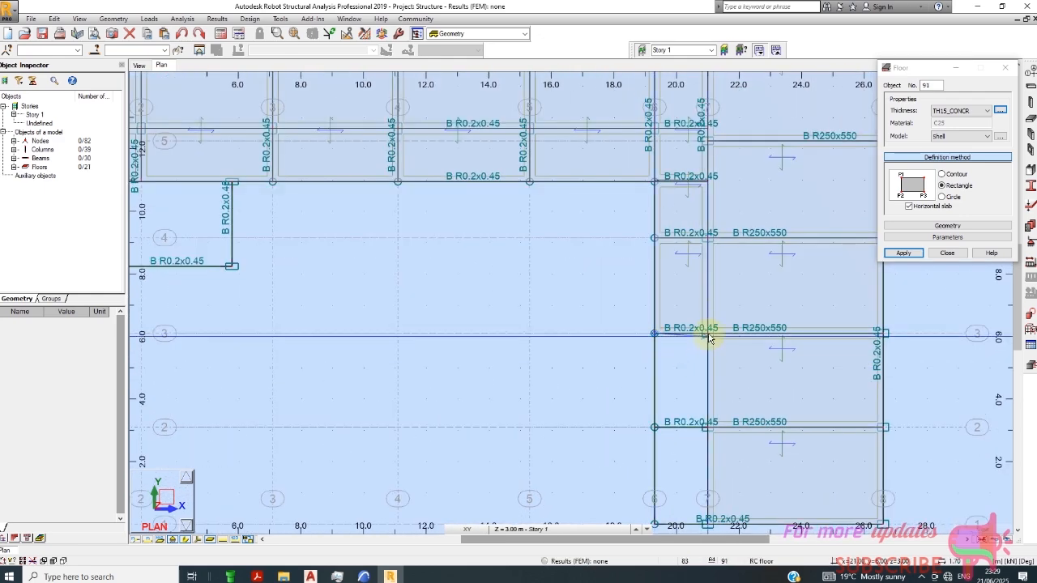
click(709, 429)
- Draw a rectangular TH15_CONCR floor in bay 6–7 between horizontal grid lines 2 and 1
scroll(653, 423, up, 2)
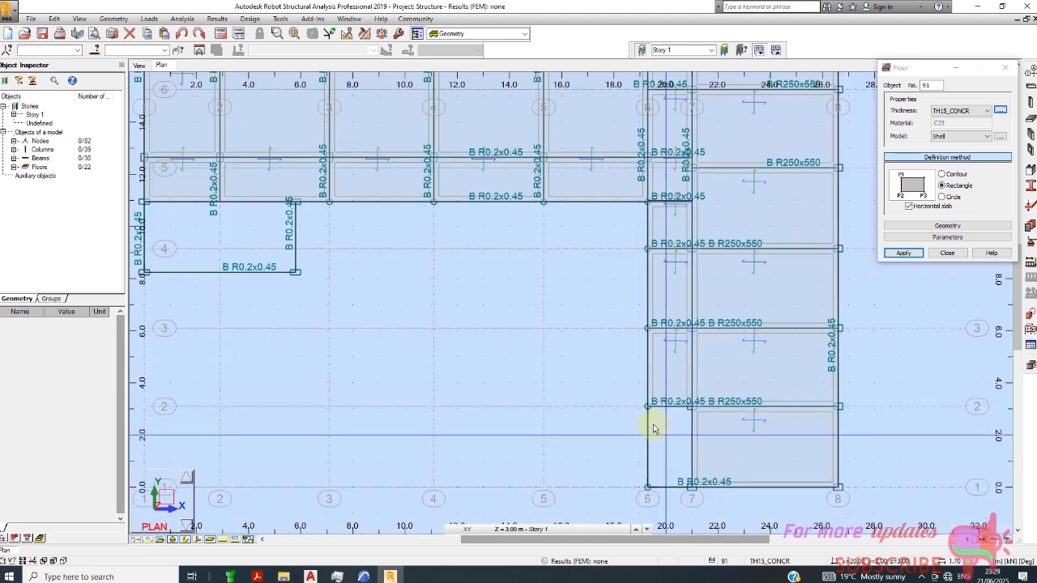
click(646, 397)
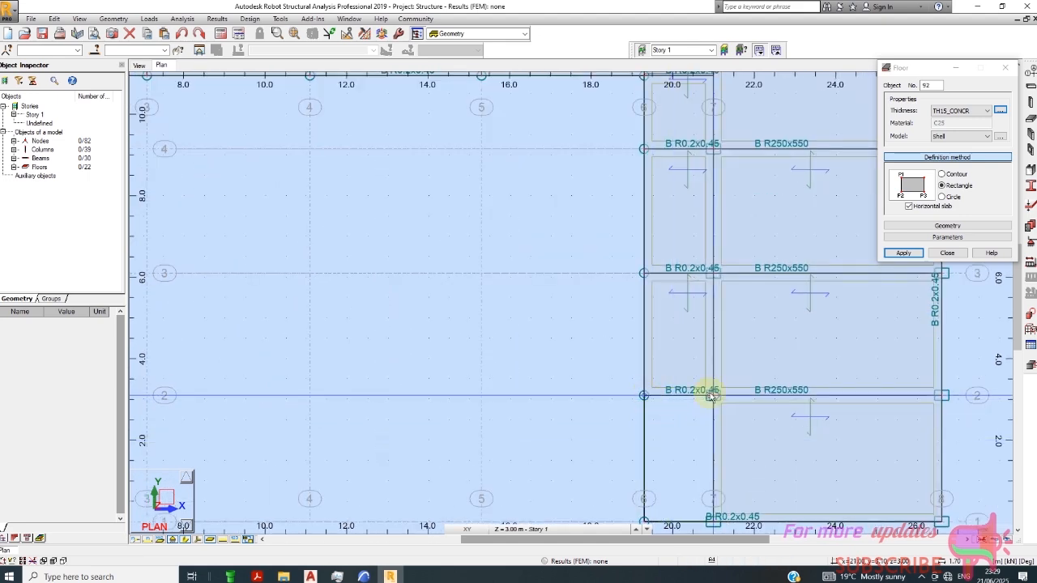
click(711, 521)
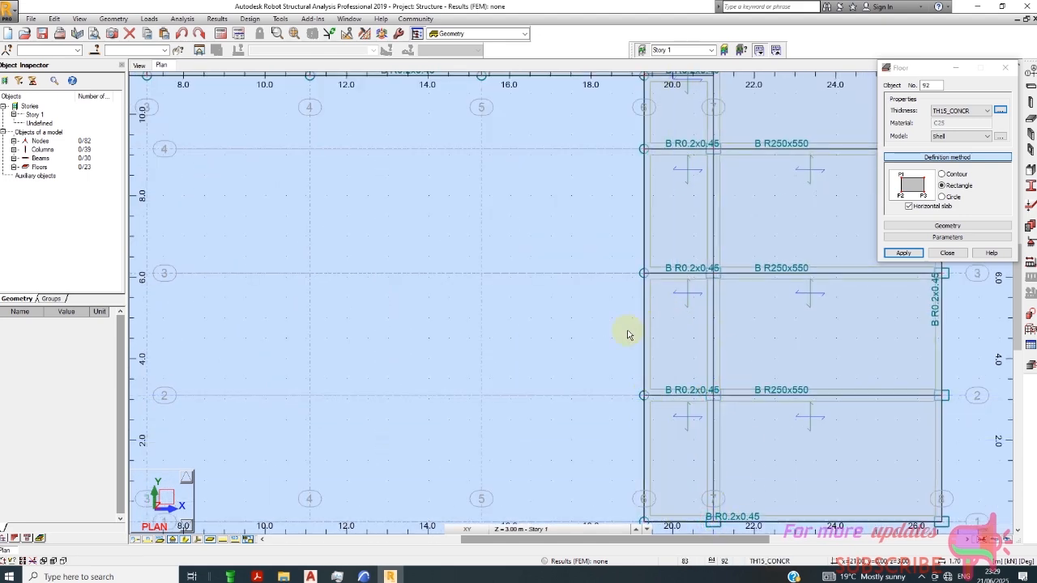
scroll(538, 365, down, 4)
scroll(308, 268, up, 3)
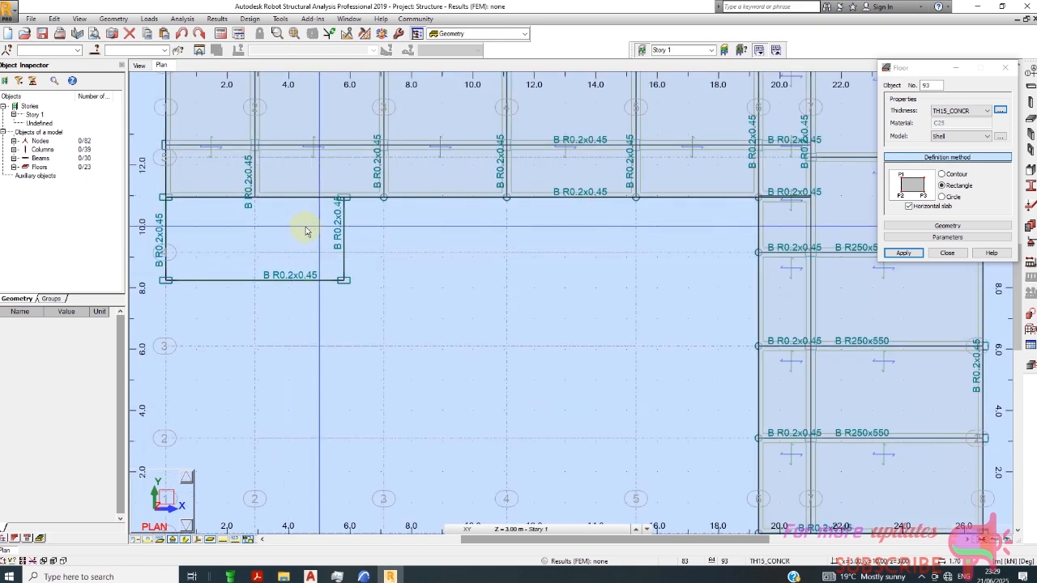
scroll(320, 252, down, 2)
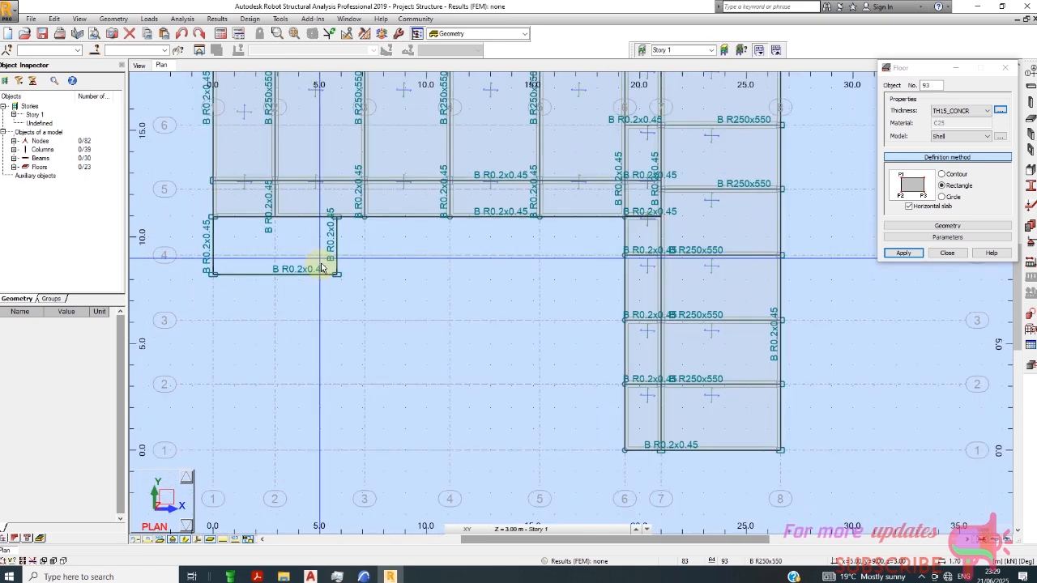
scroll(371, 317, down, 1)
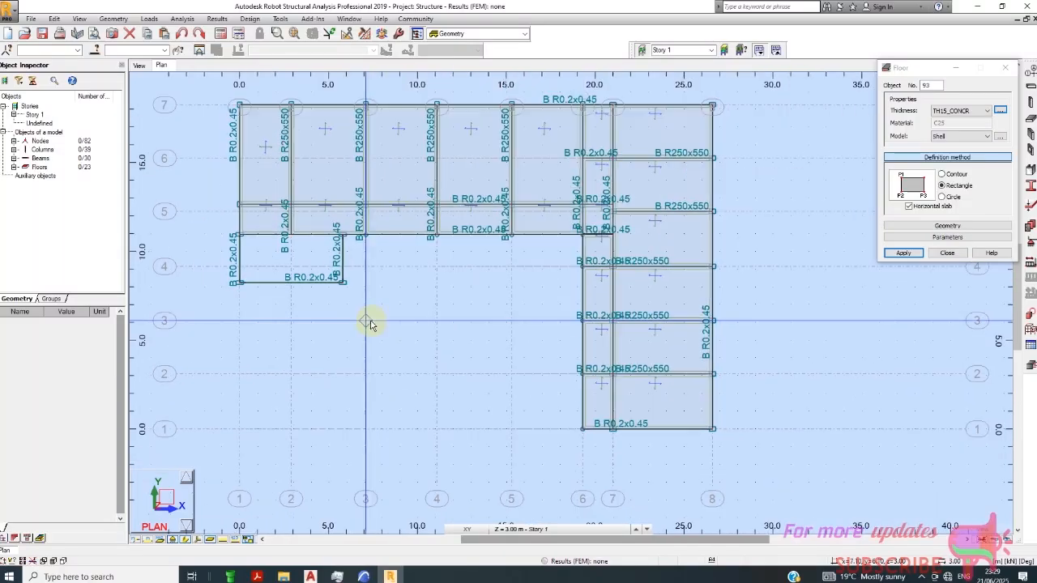
- Open the building's story definitions
click(113, 19)
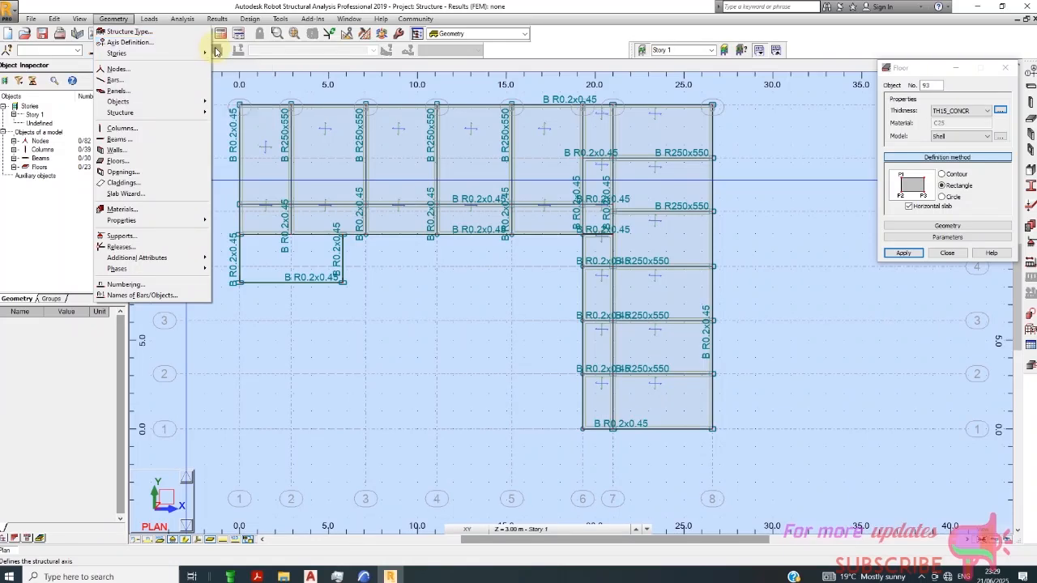
click(170, 53)
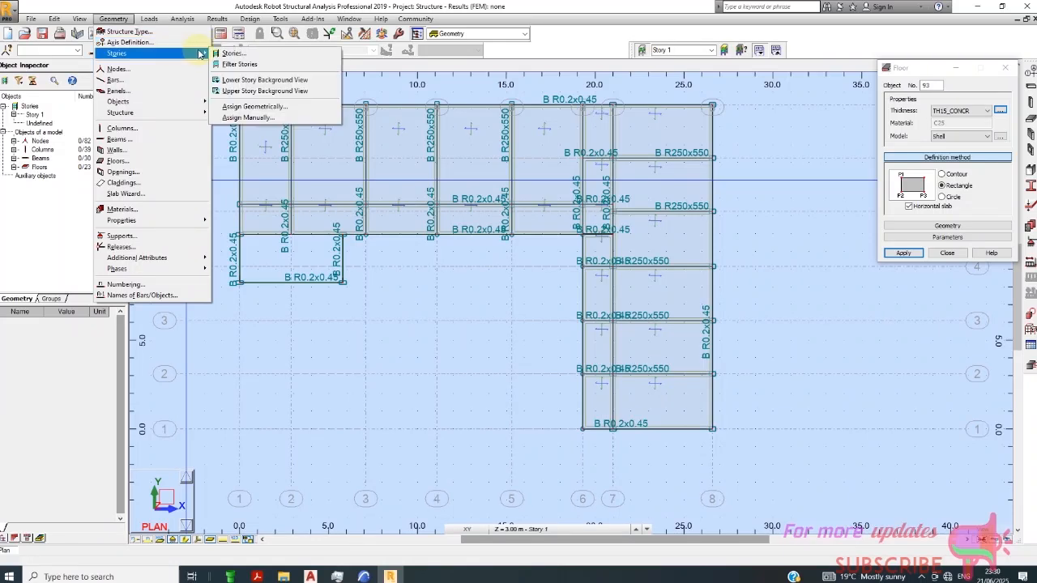
click(234, 53)
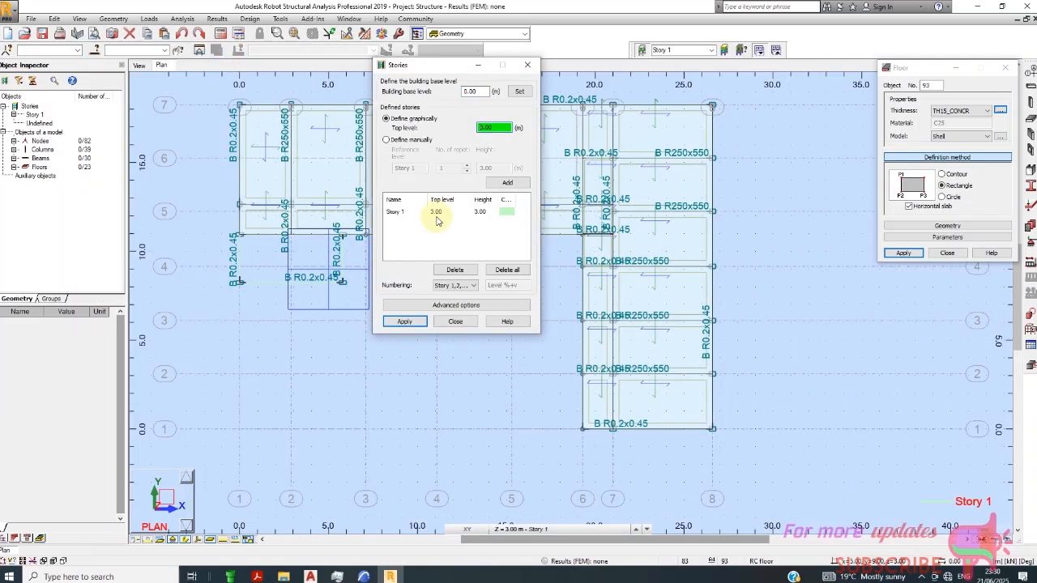
- Try to add a story with a top level of 3 m to the defined stories
click(480, 212)
click(496, 127)
double_click(496, 127)
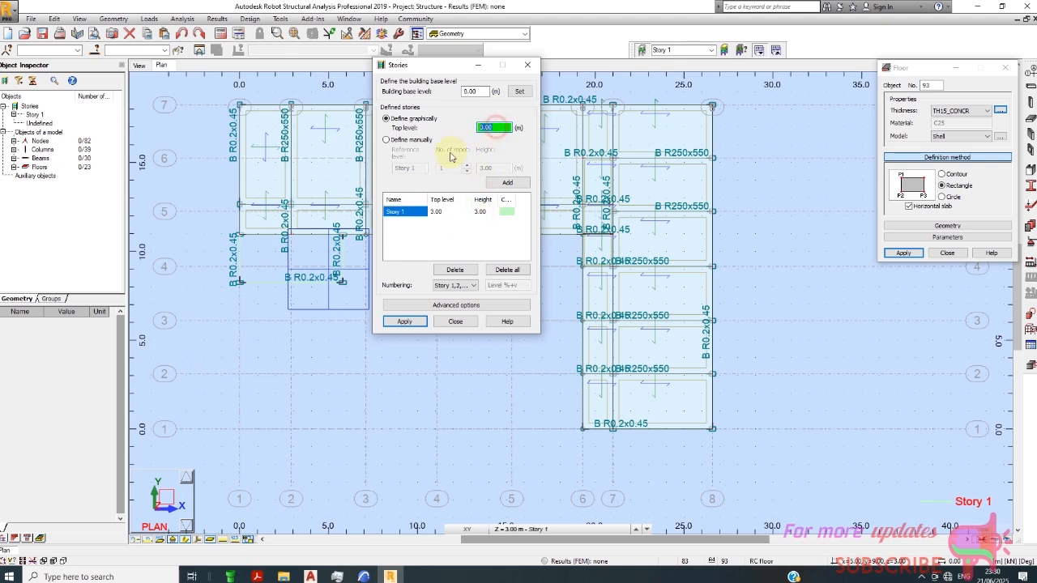
double_click(496, 127)
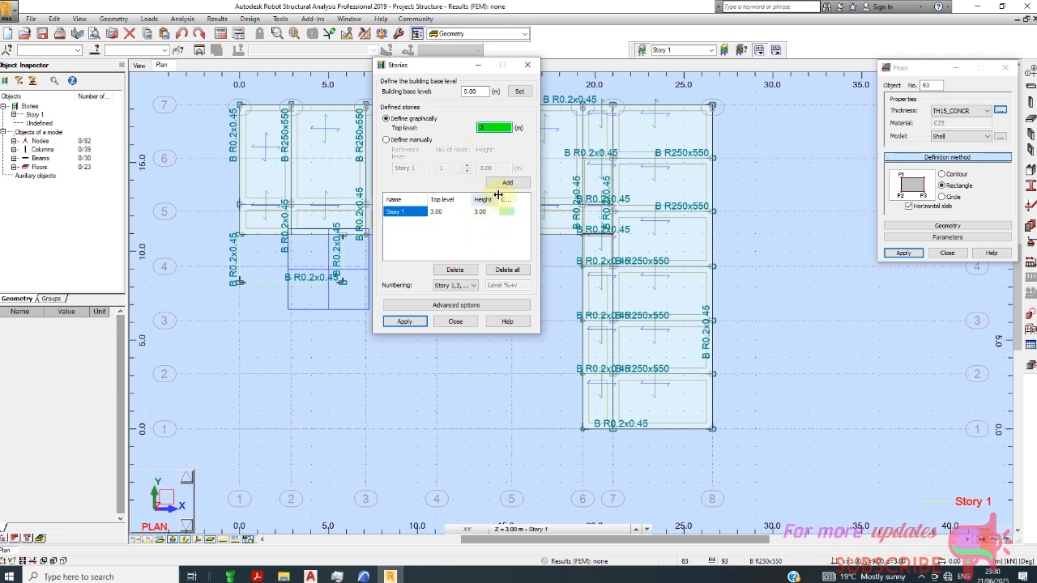
click(505, 183)
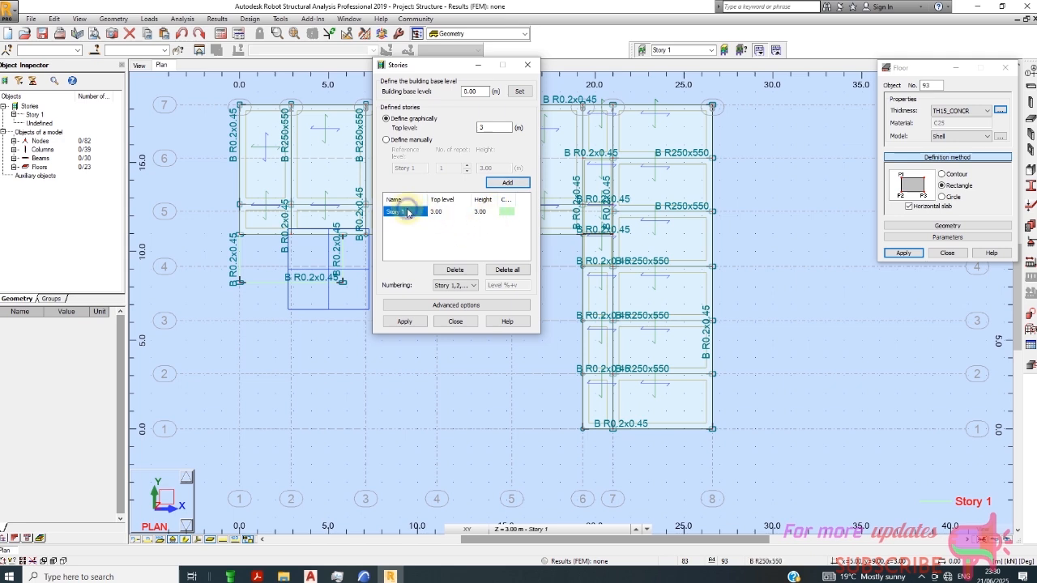
click(509, 180)
click(484, 212)
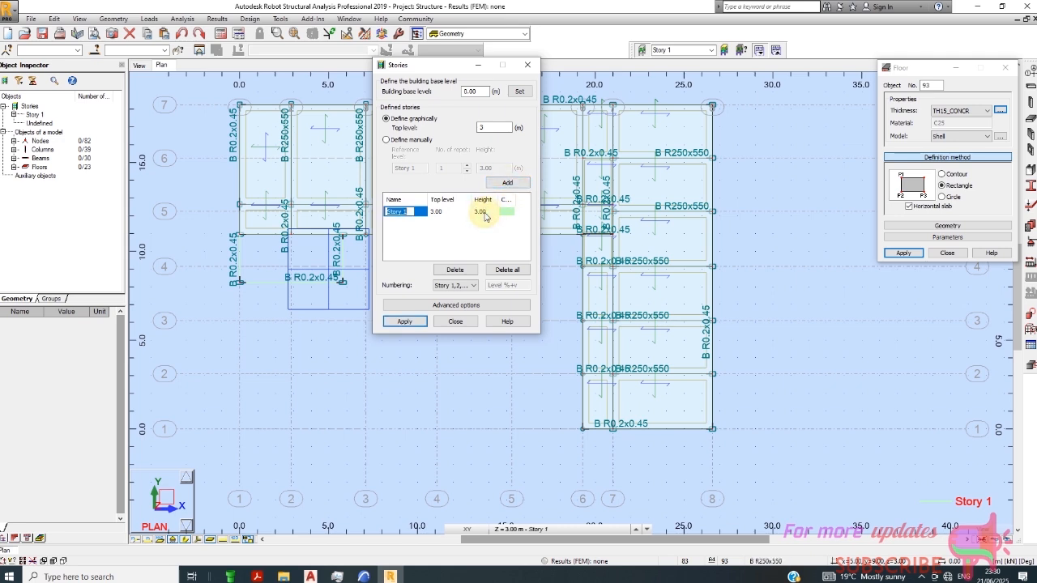
click(472, 285)
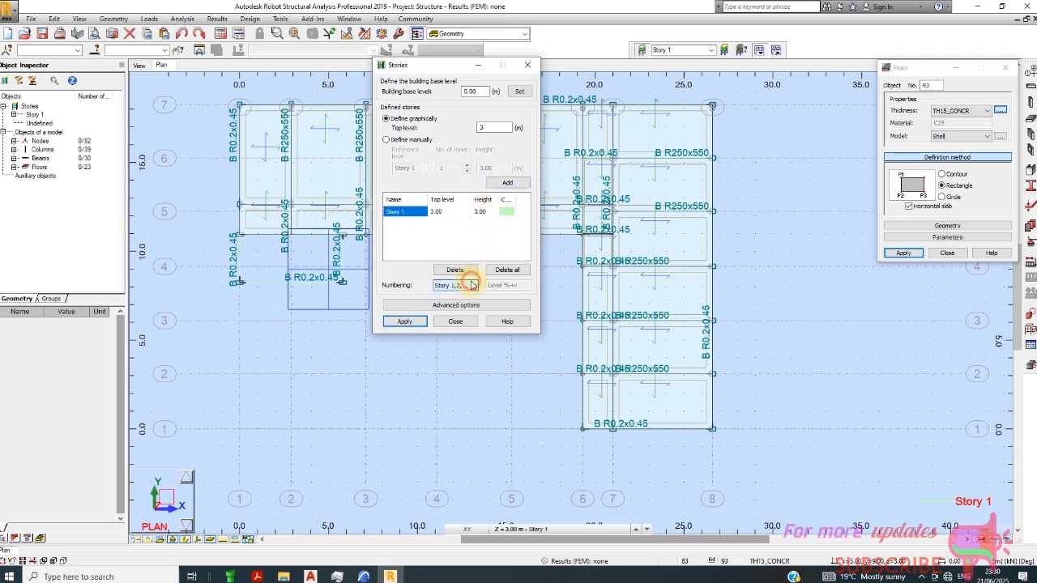
click(427, 217)
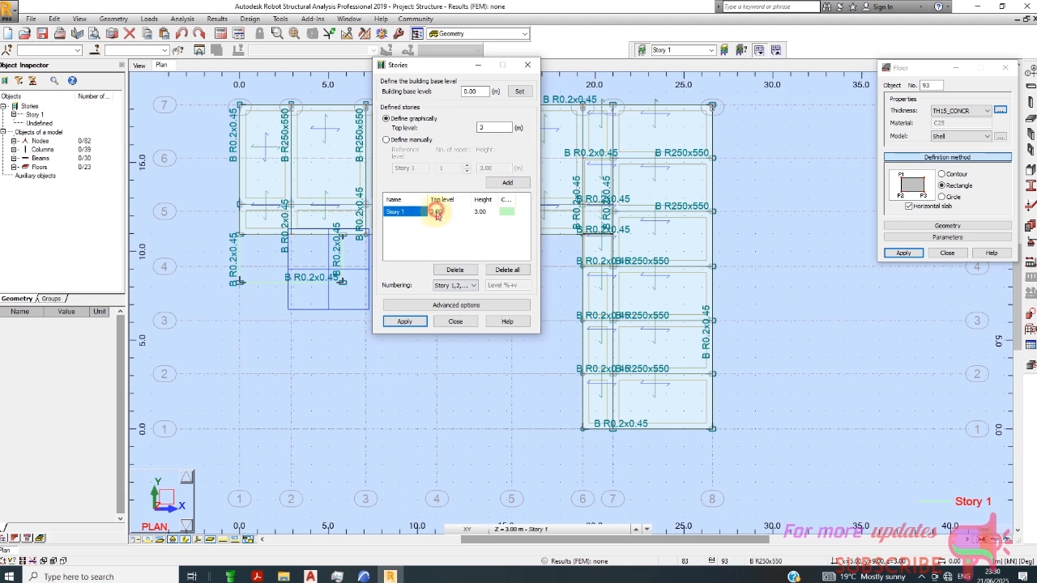
click(474, 91)
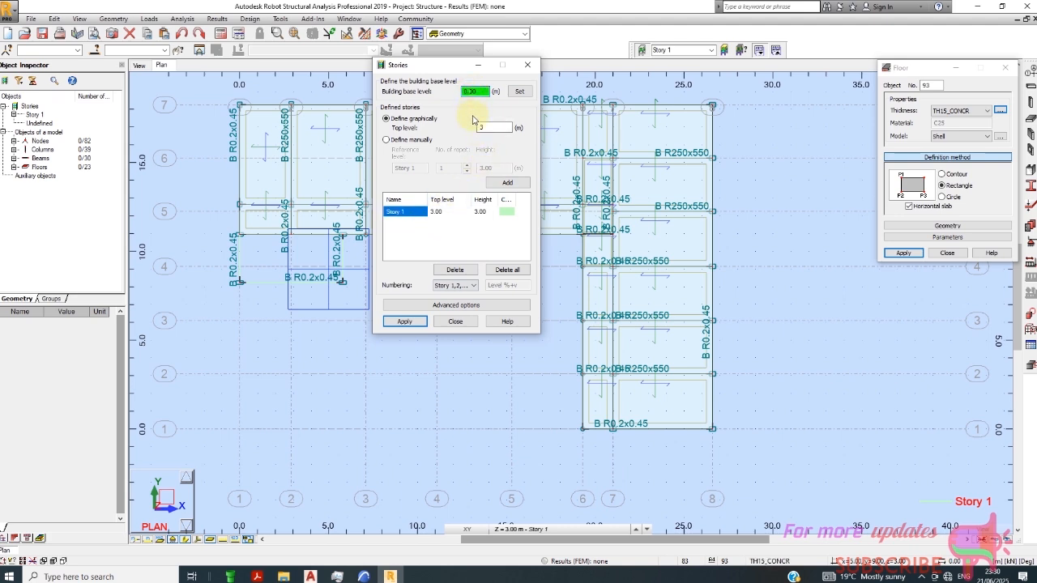
click(503, 185)
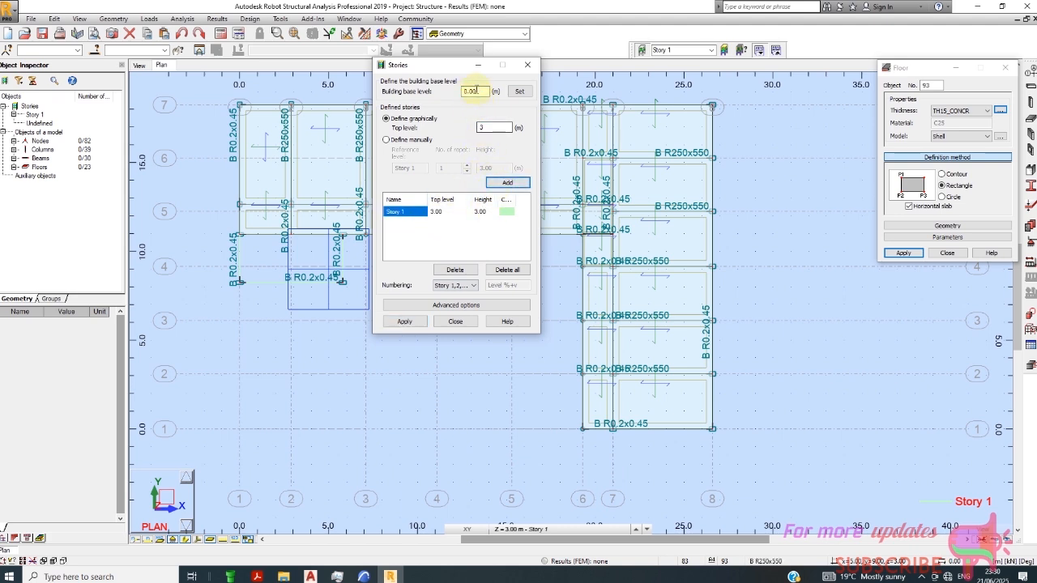
double_click(477, 90)
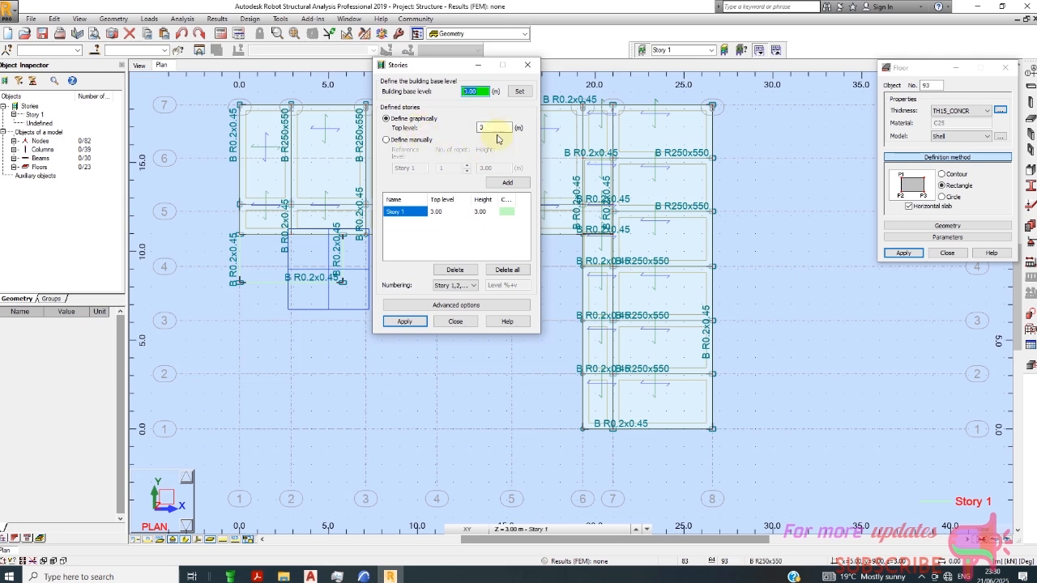
- Add two stories above Story 1, with top levels of 6 m and 9 m
double_click(498, 127)
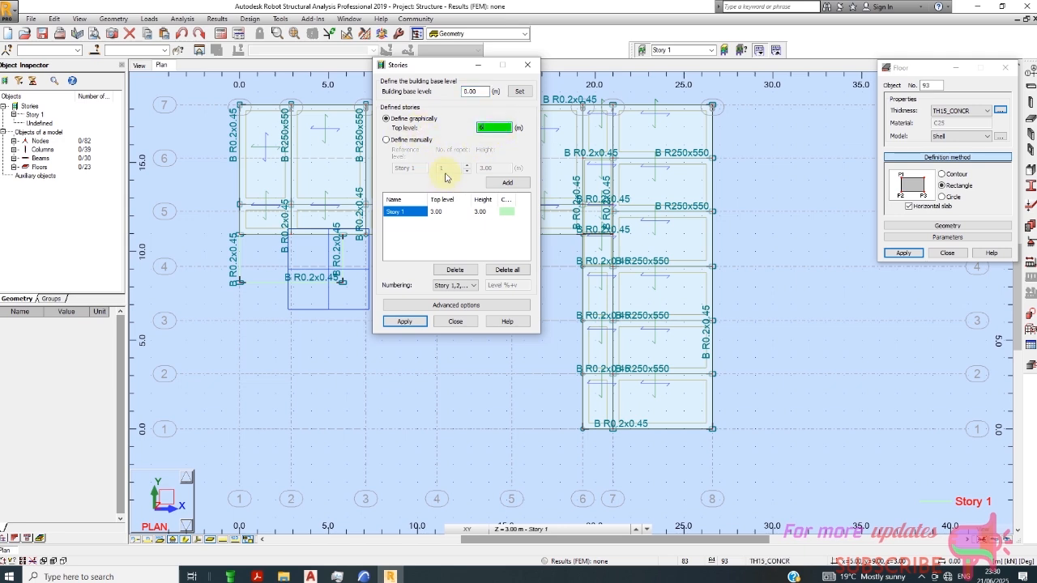
text(6)
click(505, 183)
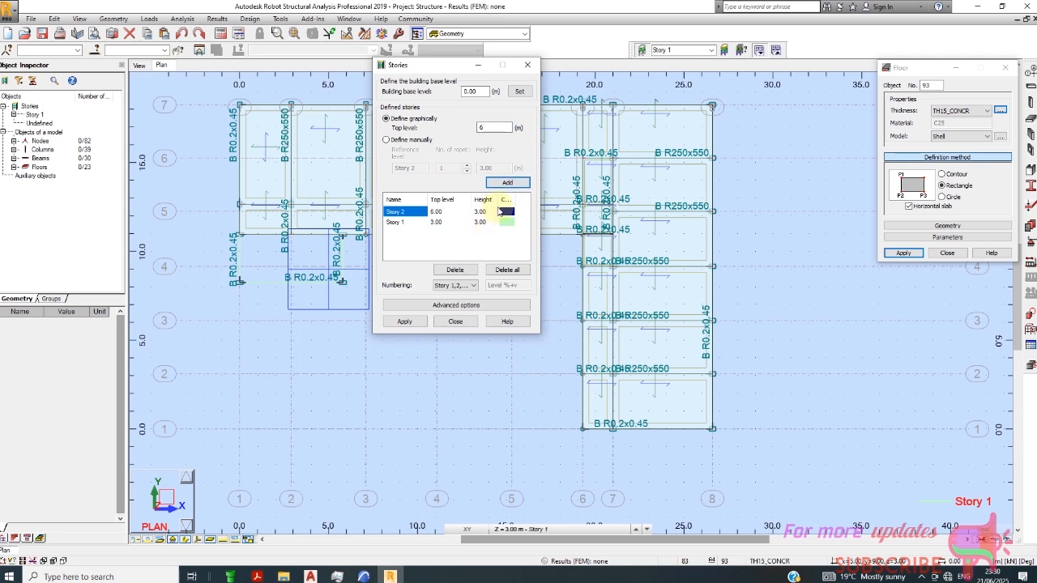
double_click(497, 127)
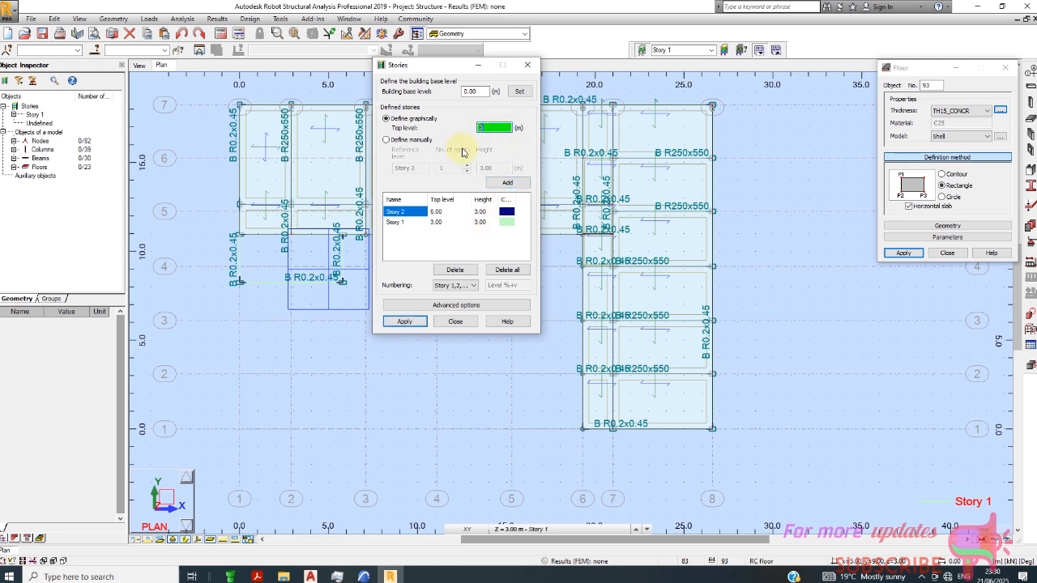
click(509, 185)
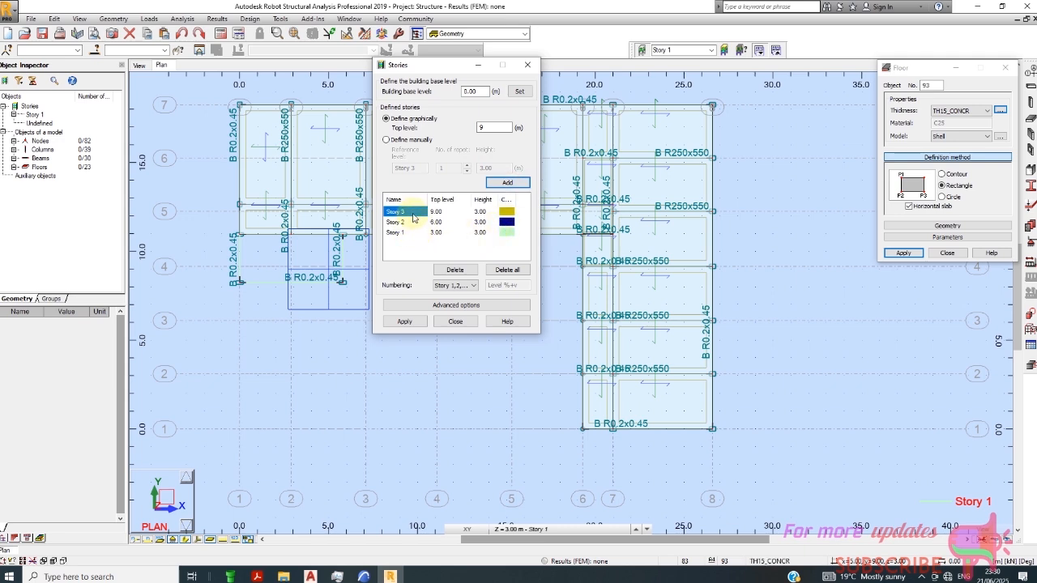
- Add two more stories with top levels of 12 m and 15 m, and apply the story definitions
double_click(506, 128)
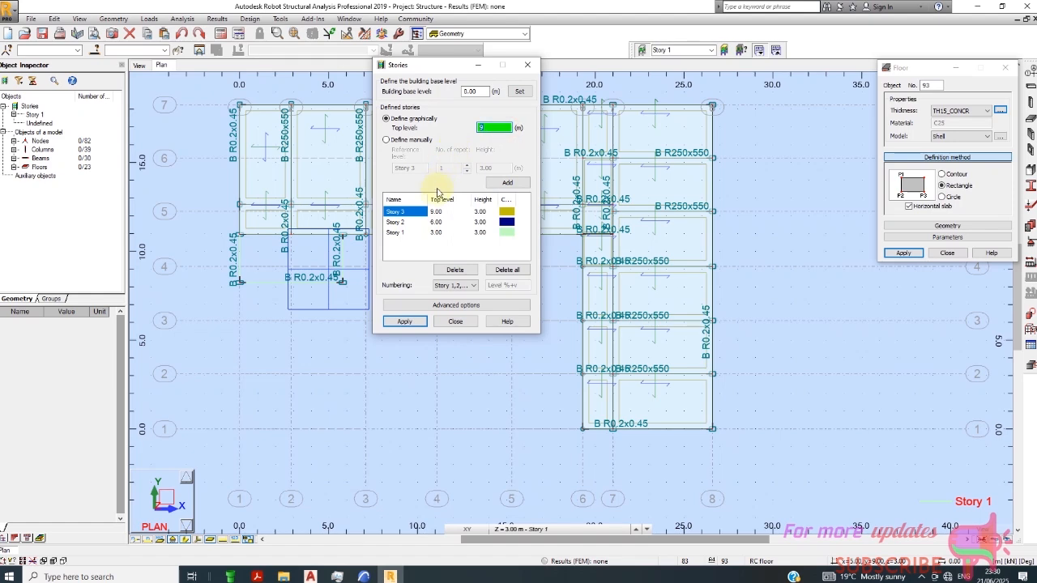
text(12)
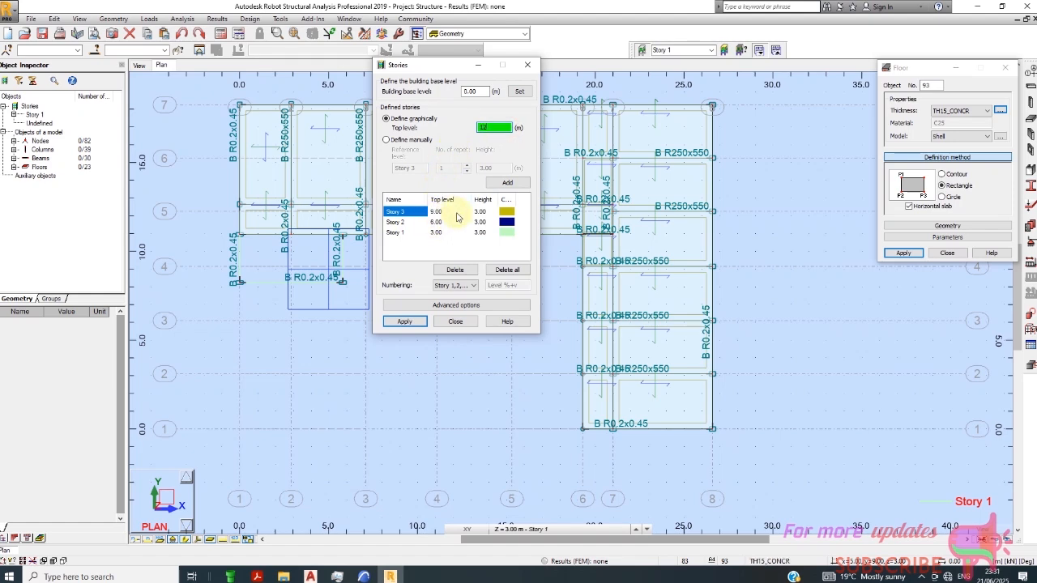
click(506, 182)
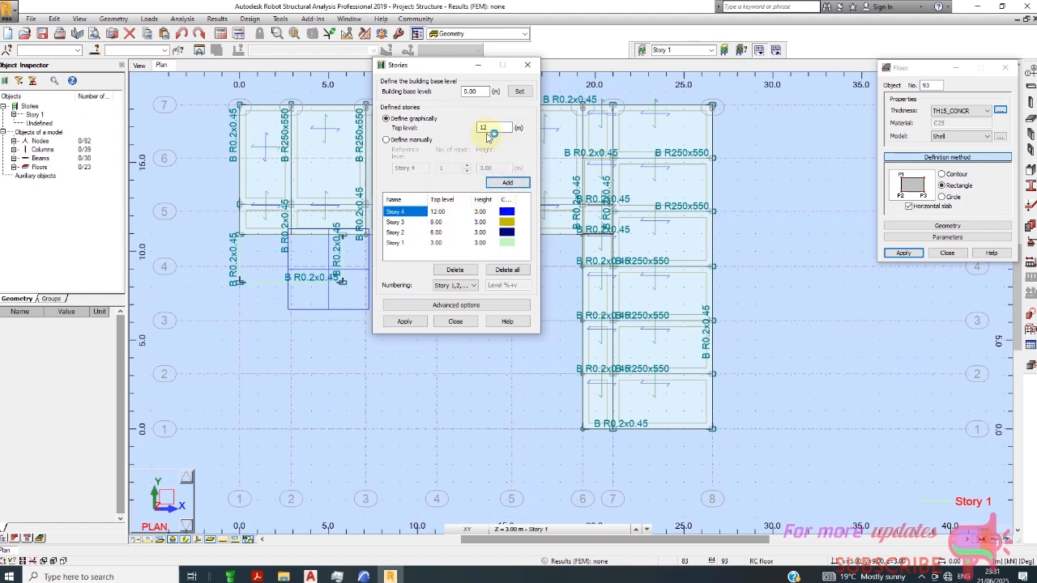
double_click(492, 128)
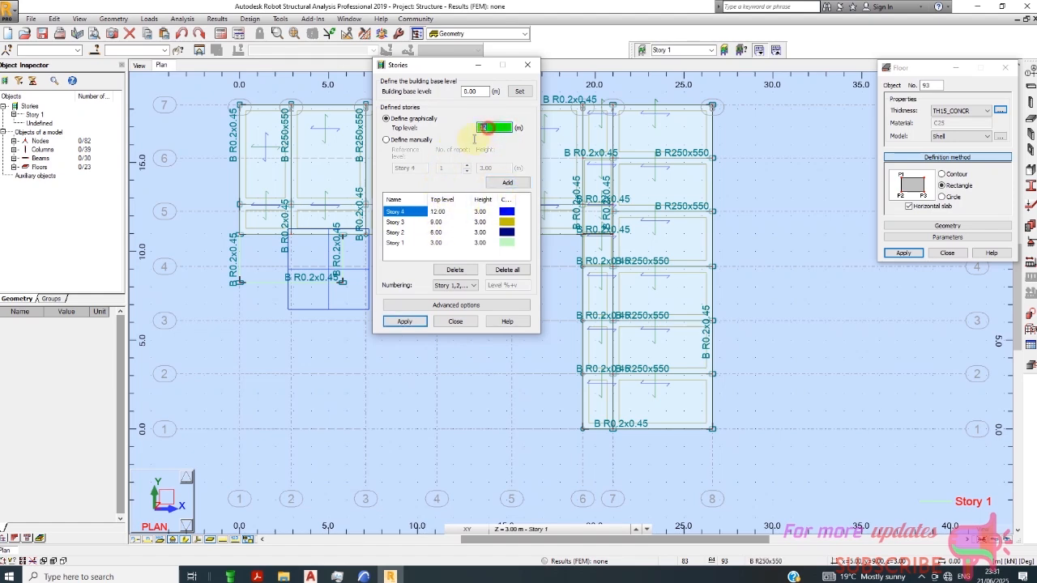
text(15)
click(507, 182)
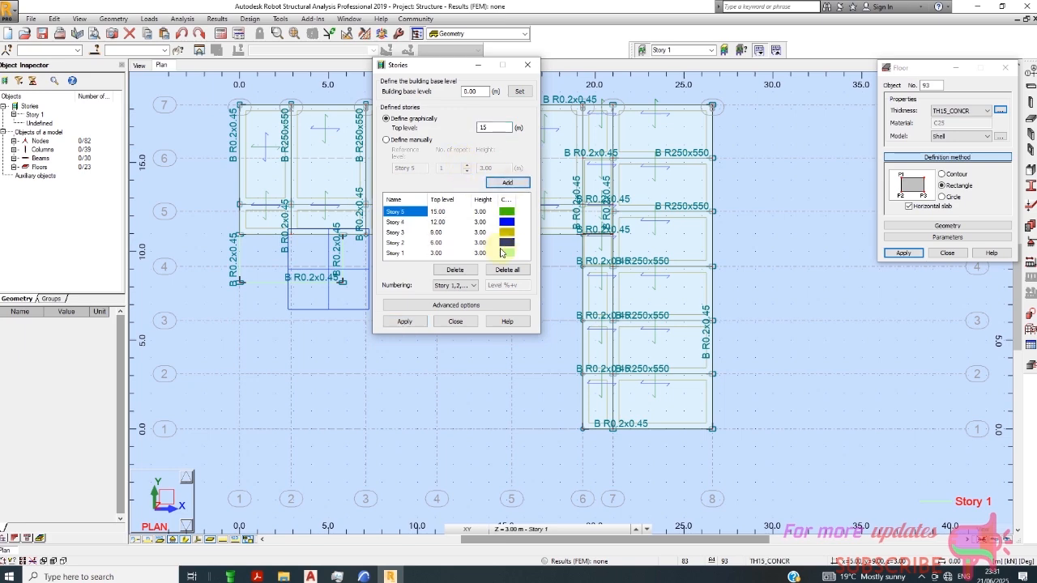
click(406, 321)
click(455, 320)
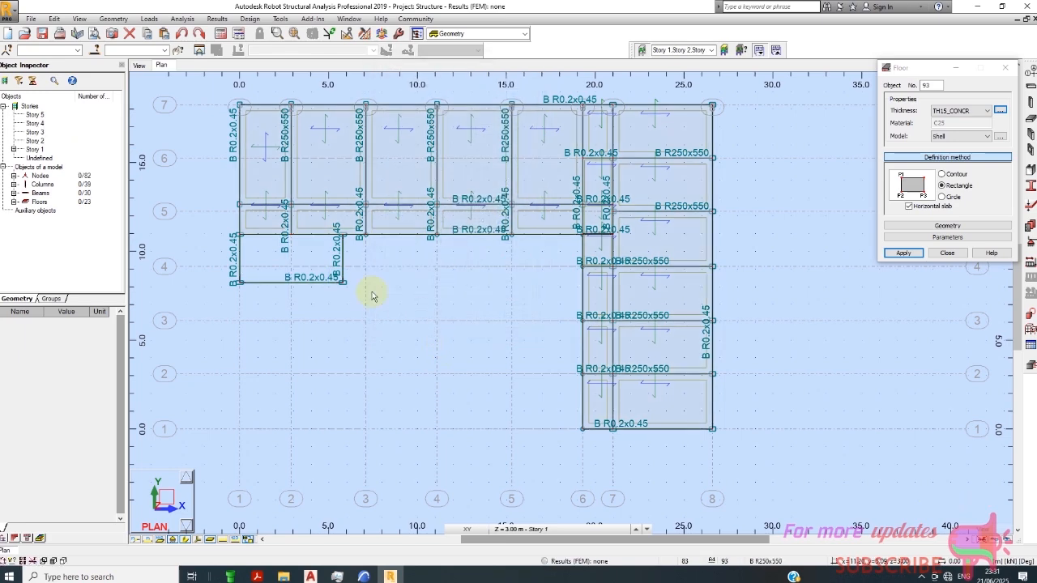
- Define load case DL1 of dead nature and load case LL1 of live nature
scroll(319, 283, down, 1)
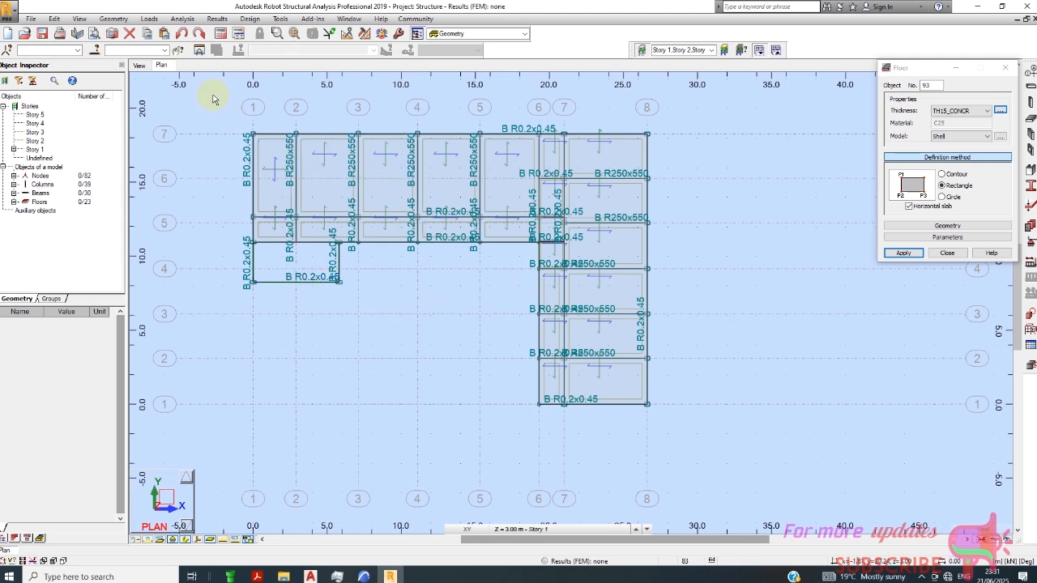
click(150, 19)
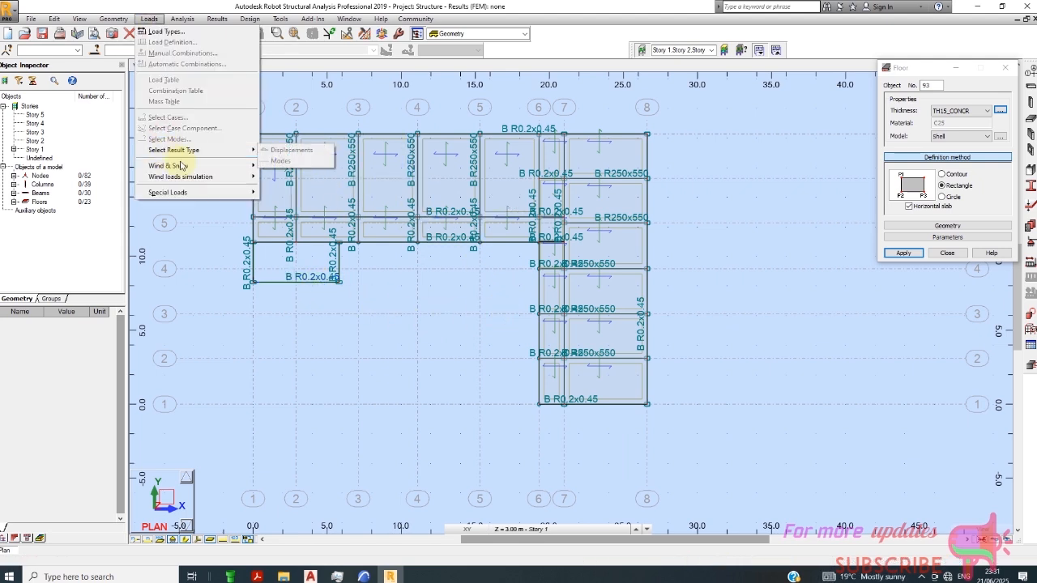
click(203, 33)
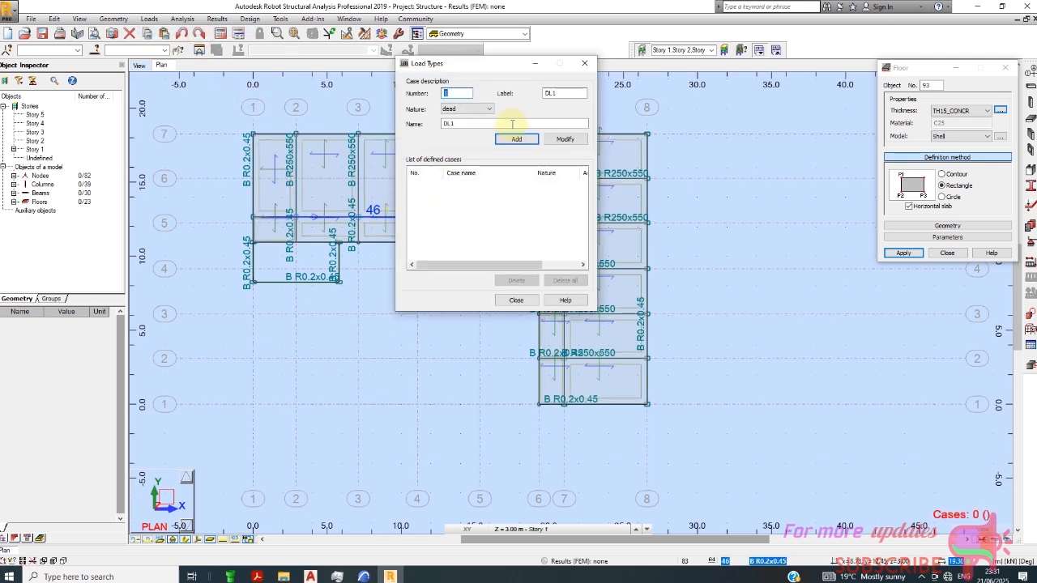
click(516, 138)
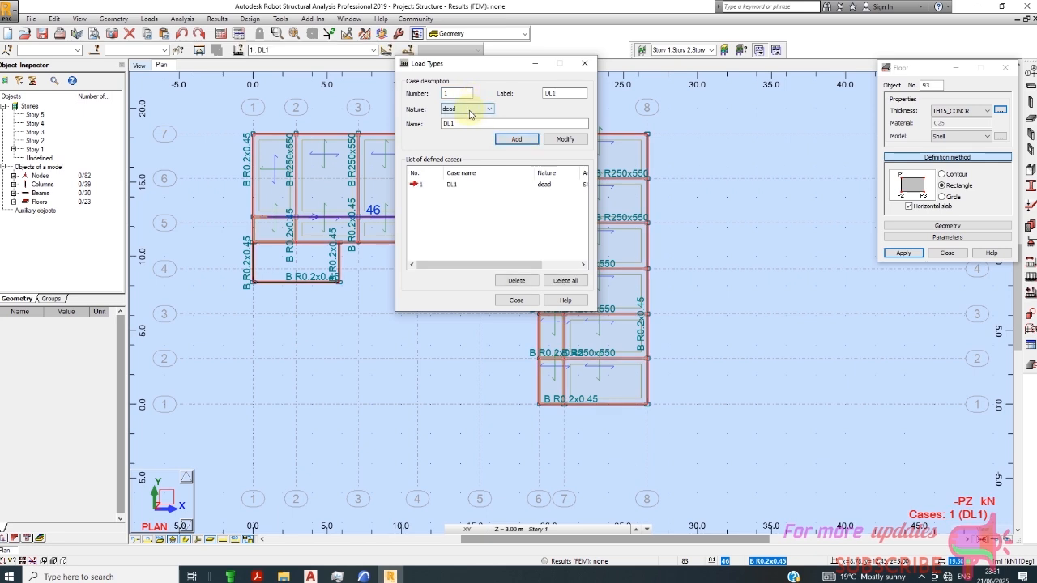
click(470, 109)
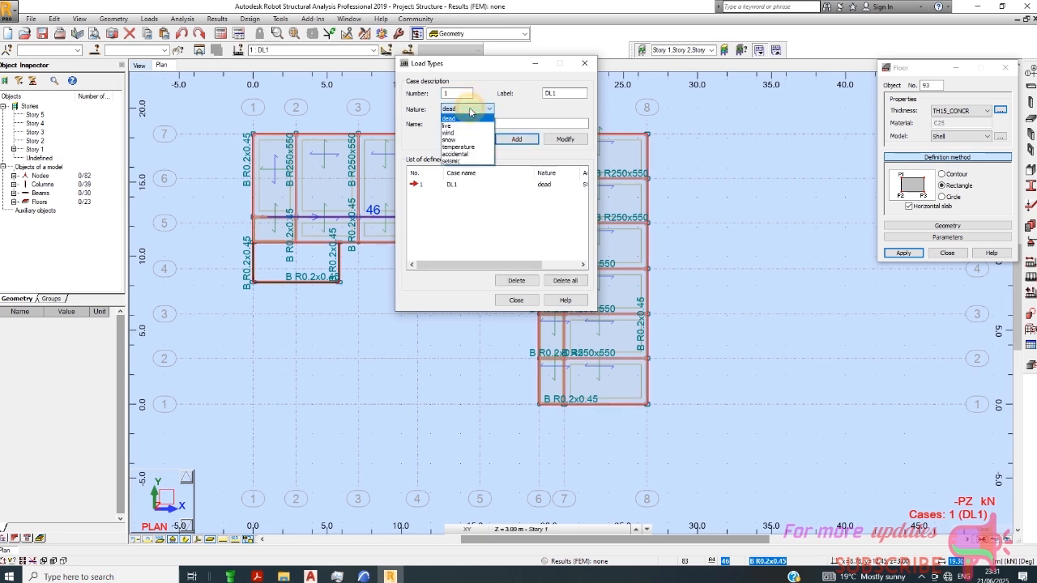
click(449, 126)
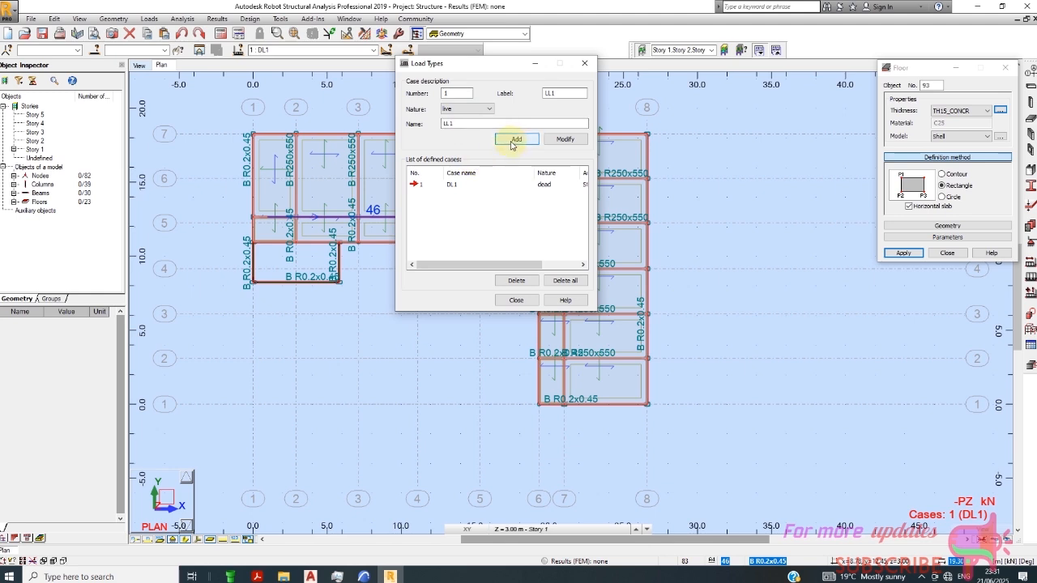
key(Return)
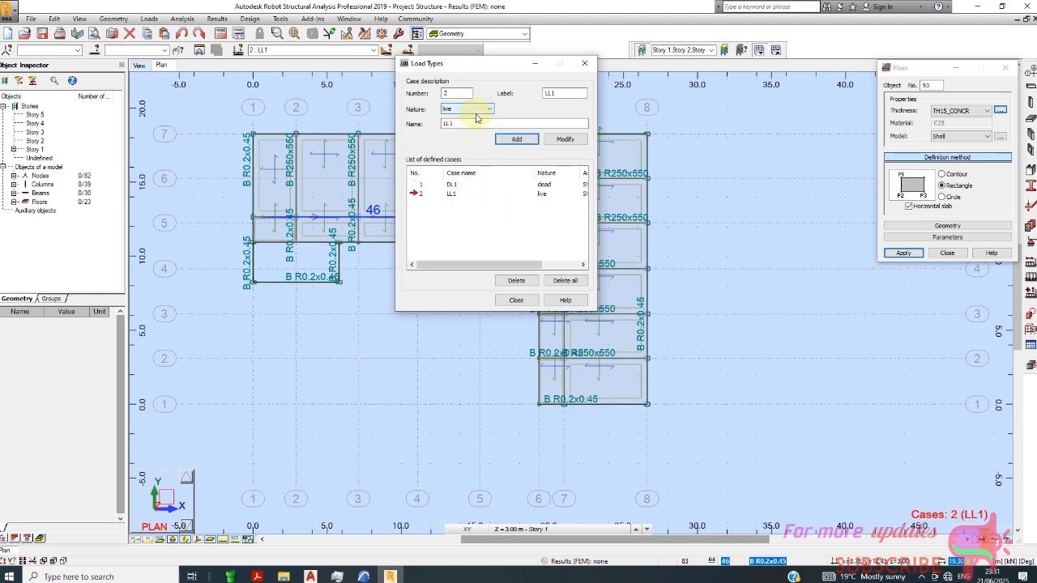
- Add load case WIND1 of wind nature to the defined load cases
click(475, 109)
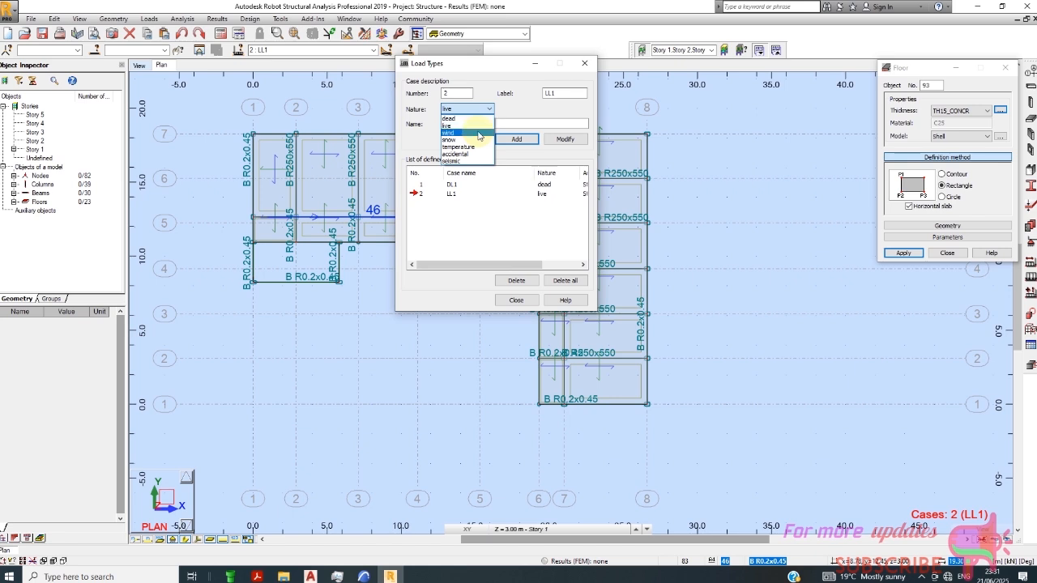
click(479, 133)
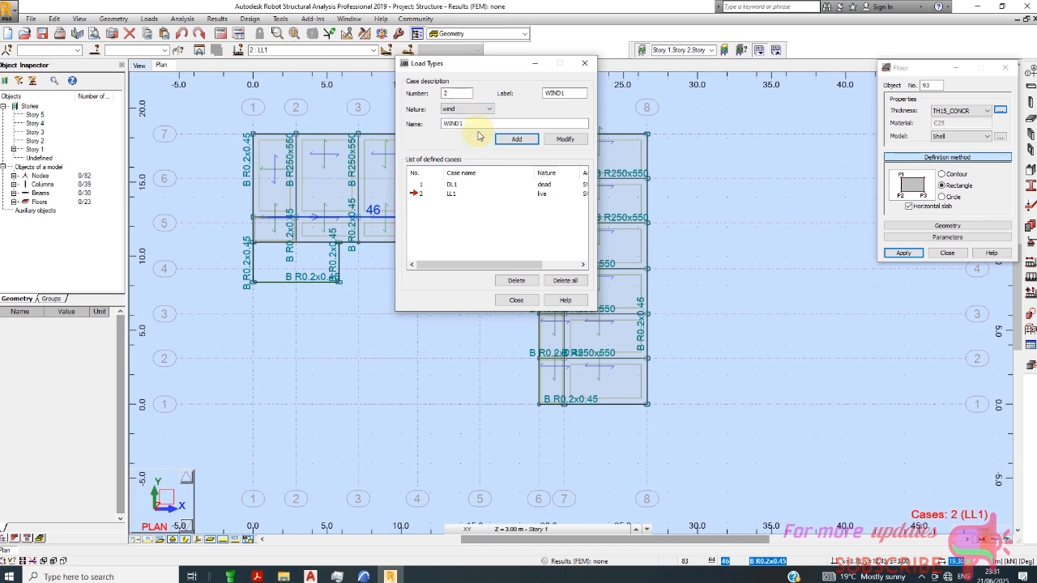
click(515, 139)
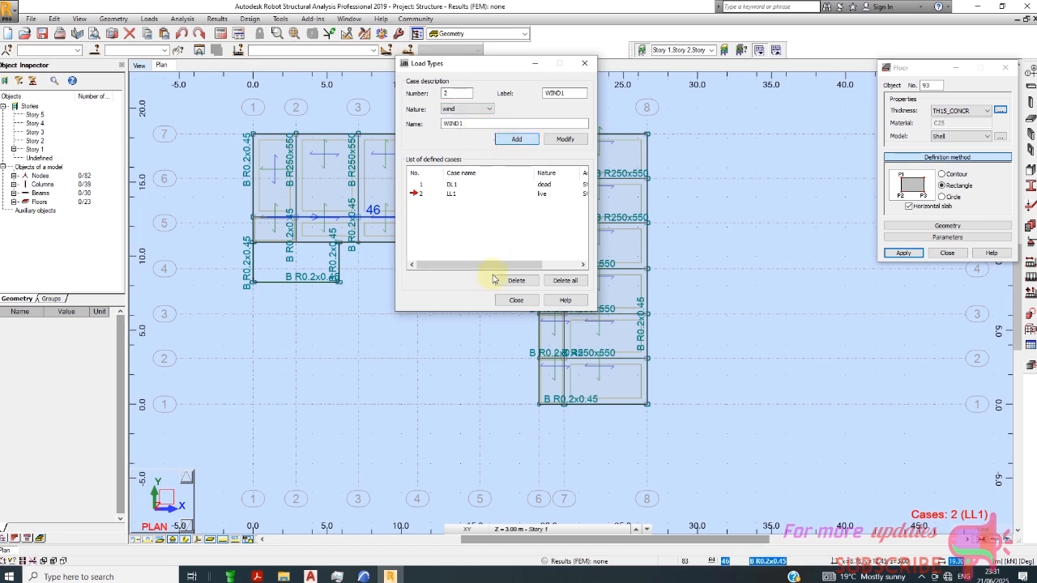
click(510, 300)
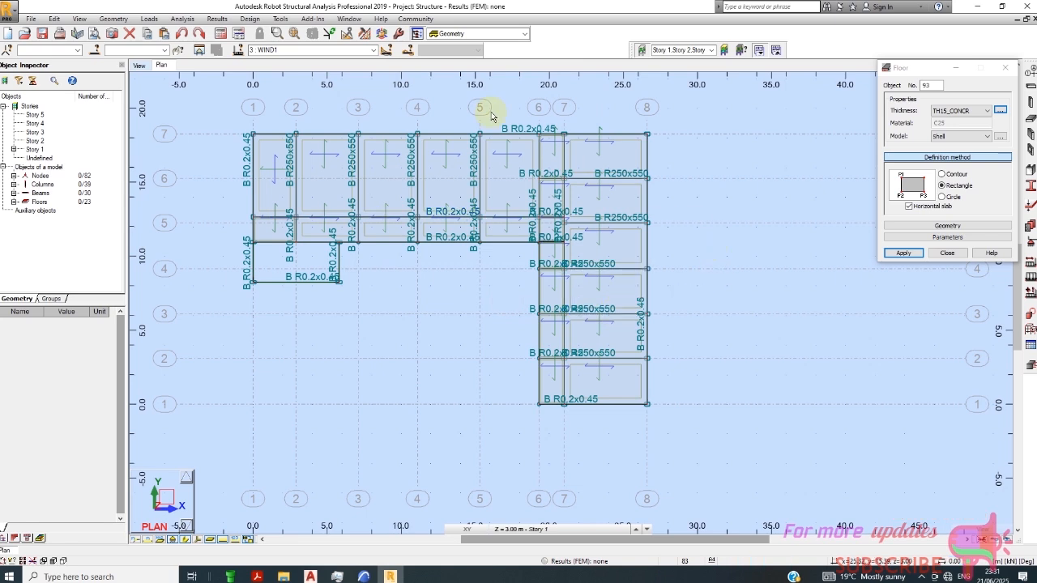
scroll(397, 221, down, 1)
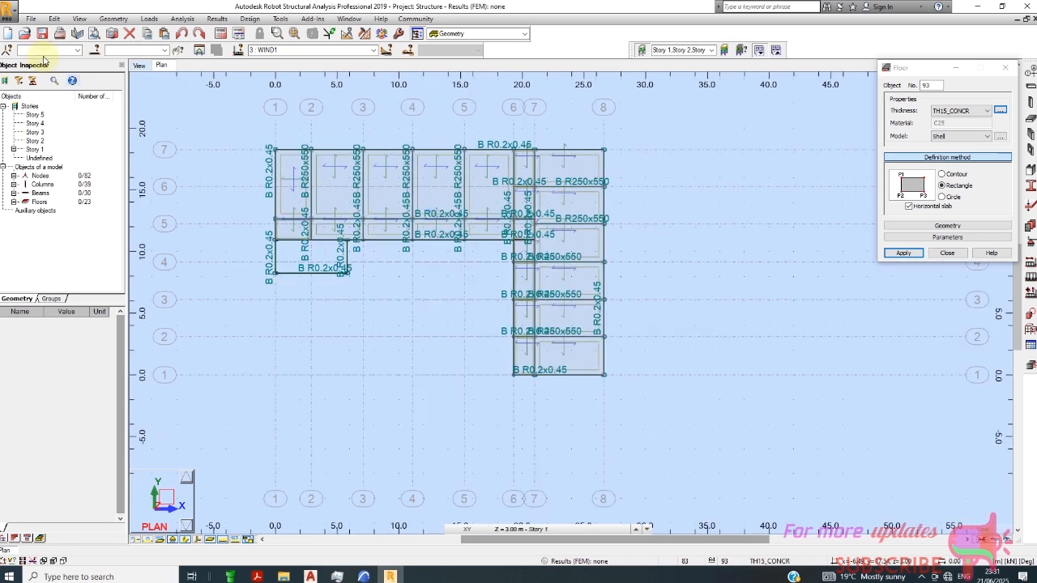
click(149, 19)
click(166, 42)
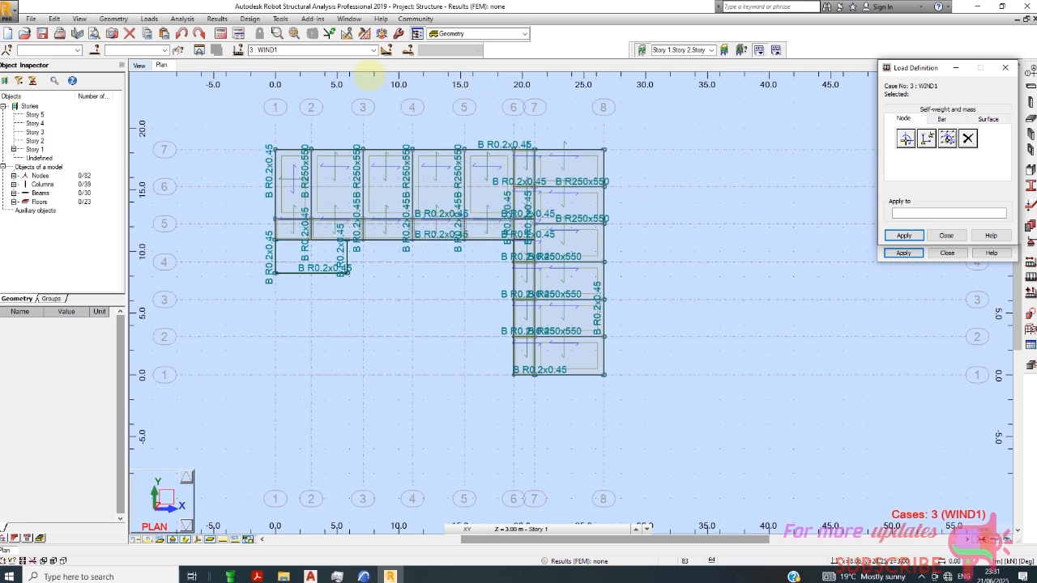
click(376, 50)
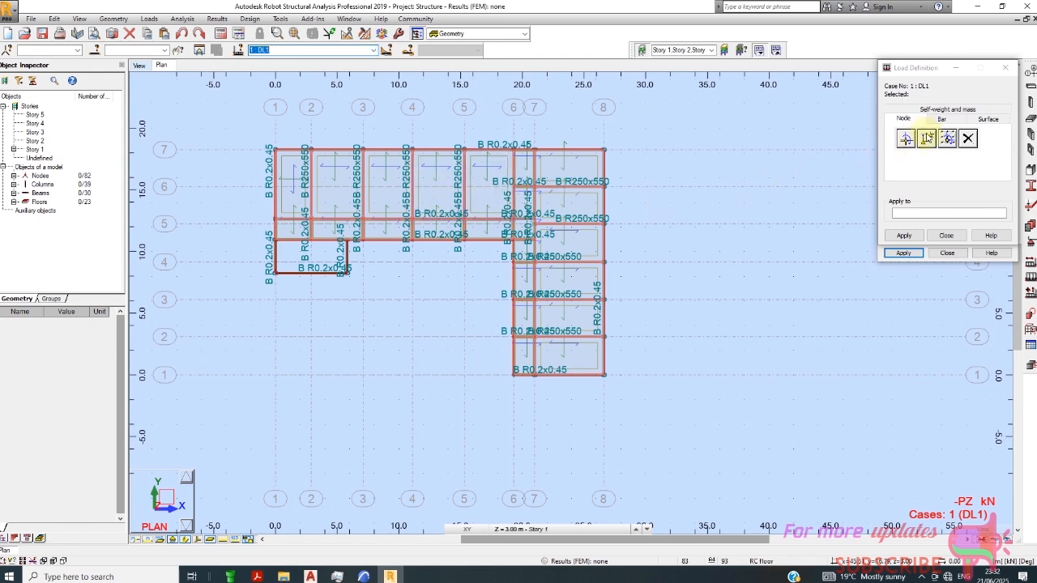
click(940, 123)
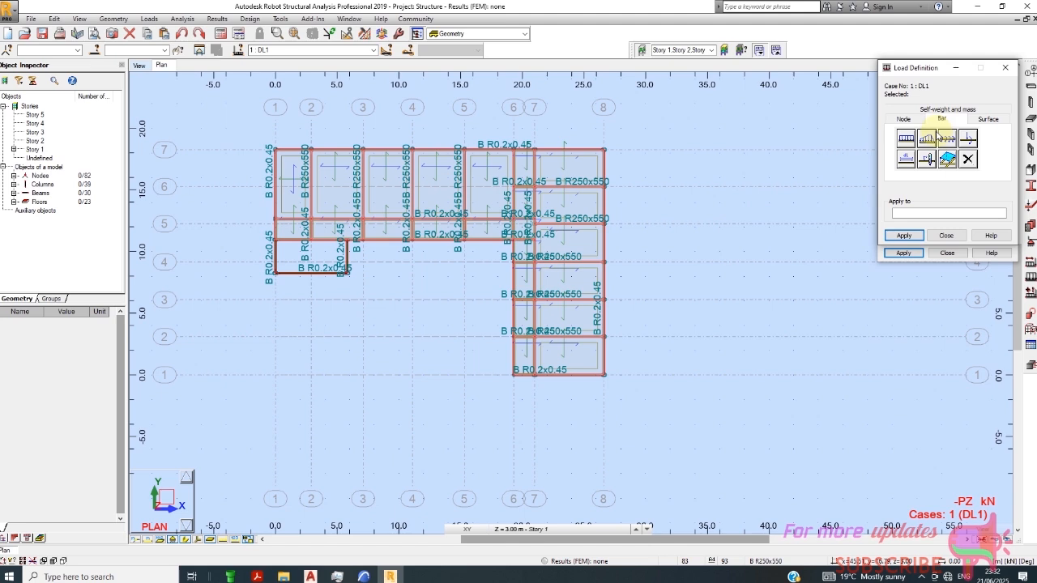
click(988, 119)
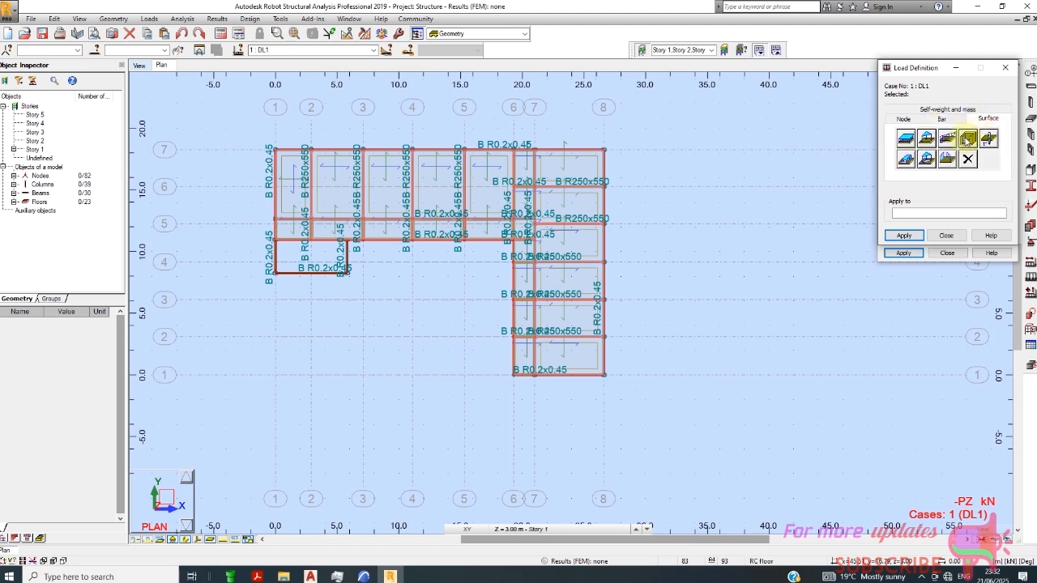
click(906, 140)
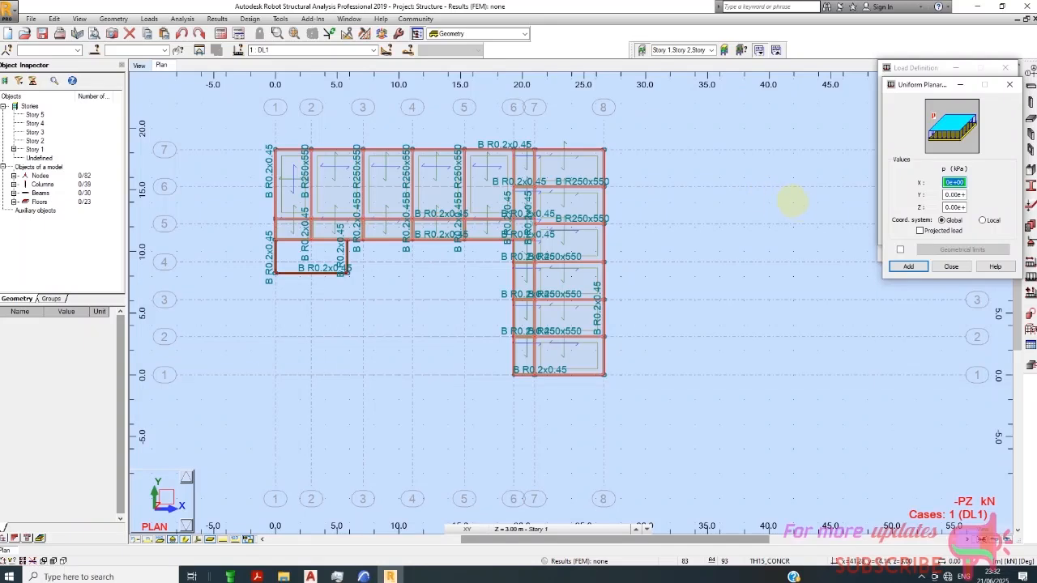
click(953, 268)
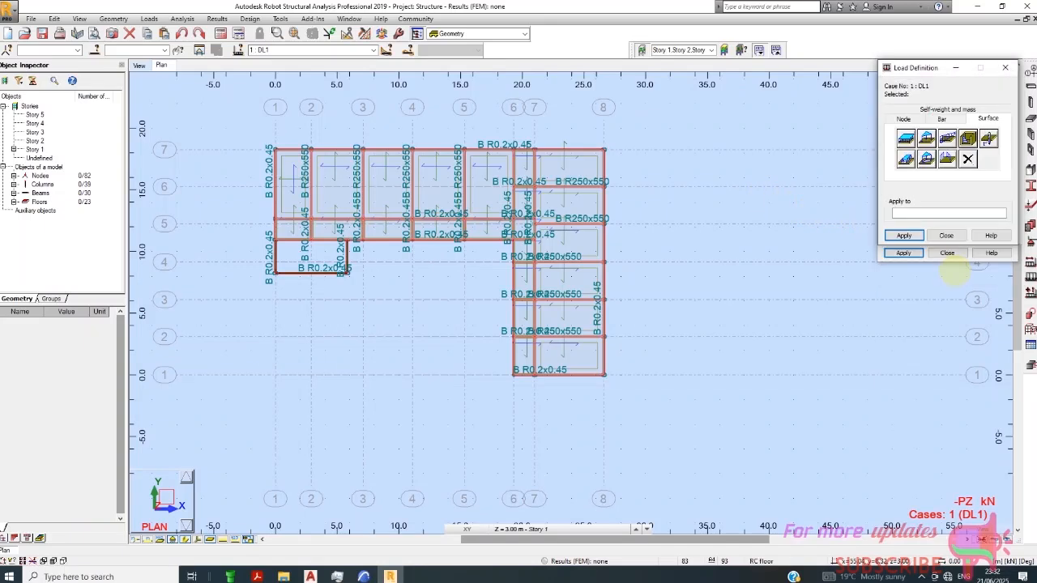
click(950, 236)
scroll(382, 224, down, 1)
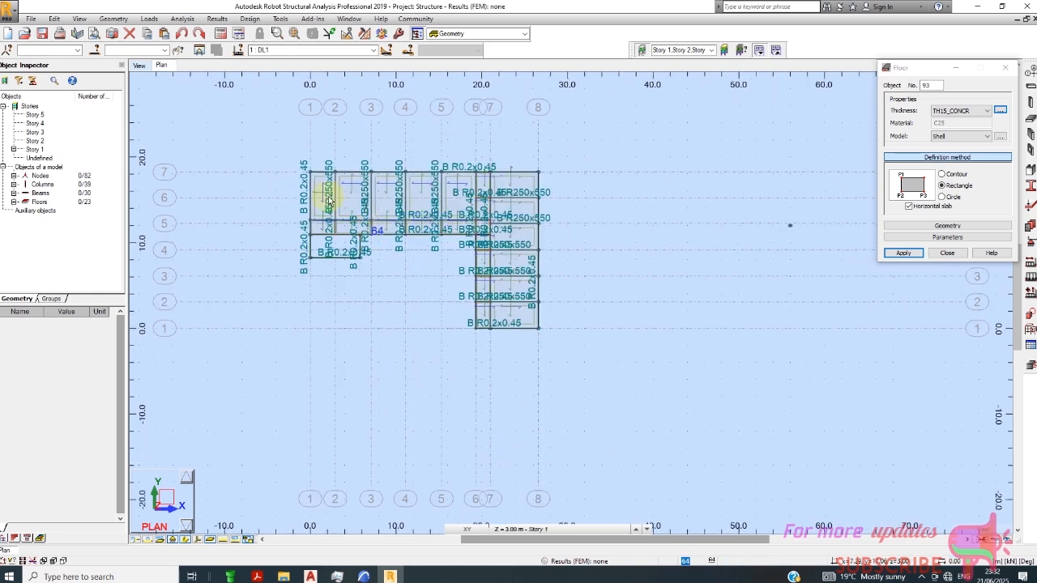
- Switch from the Story 1 plan to the 3D view of the structure
click(140, 67)
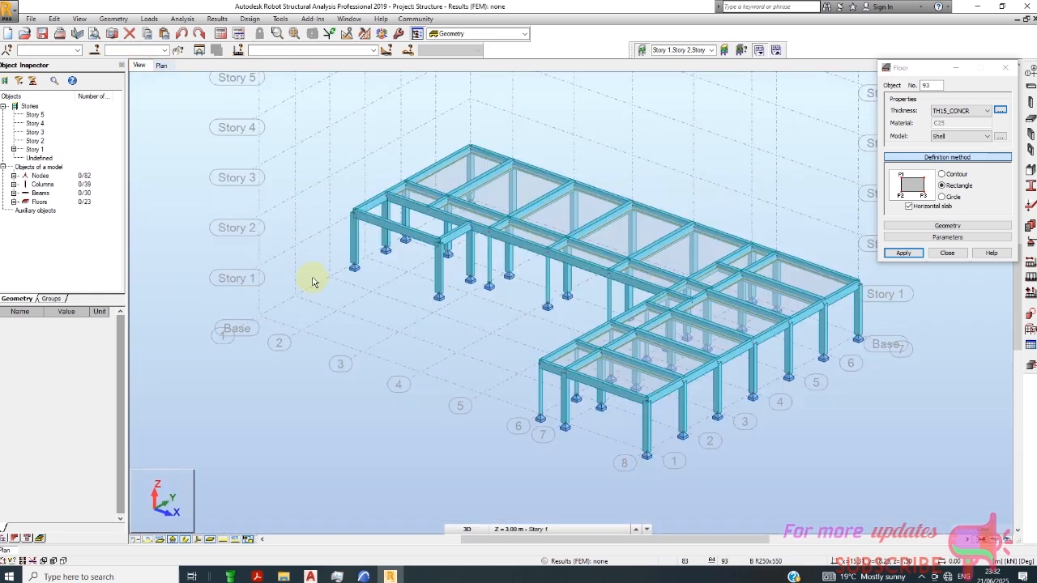
scroll(553, 297, up, 3)
scroll(554, 297, down, 2)
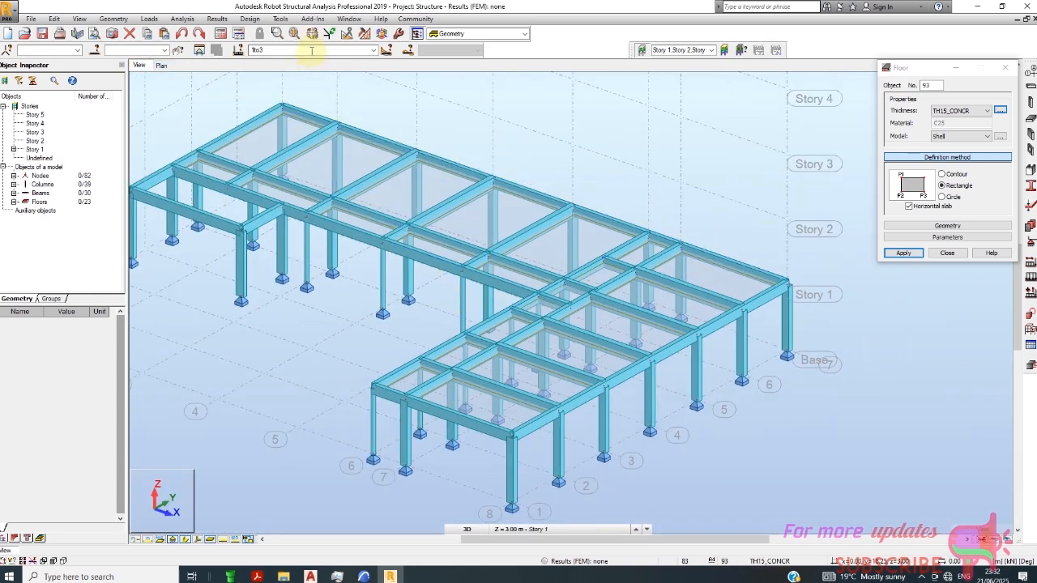
click(280, 19)
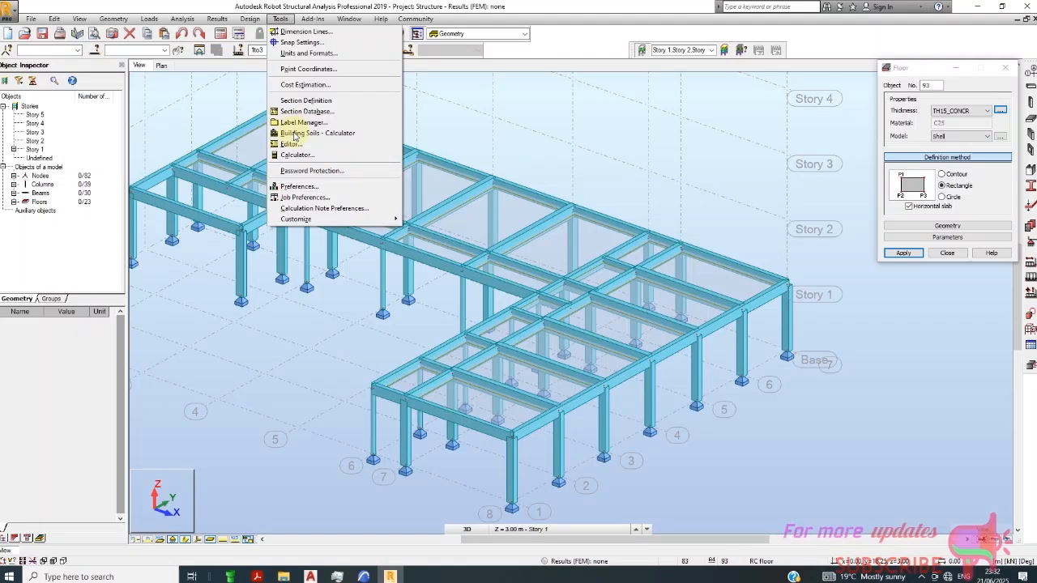
click(299, 187)
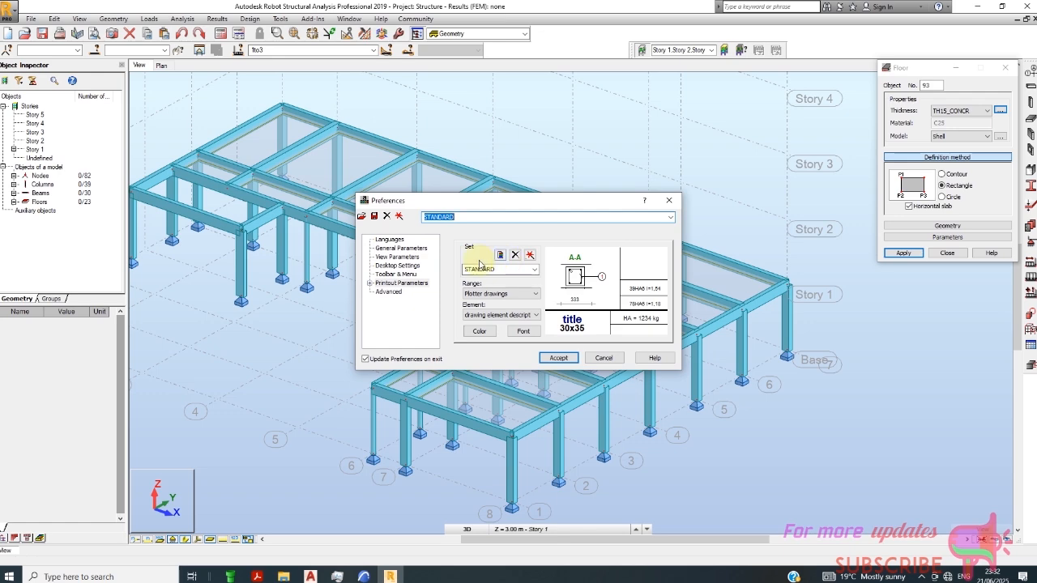
click(604, 358)
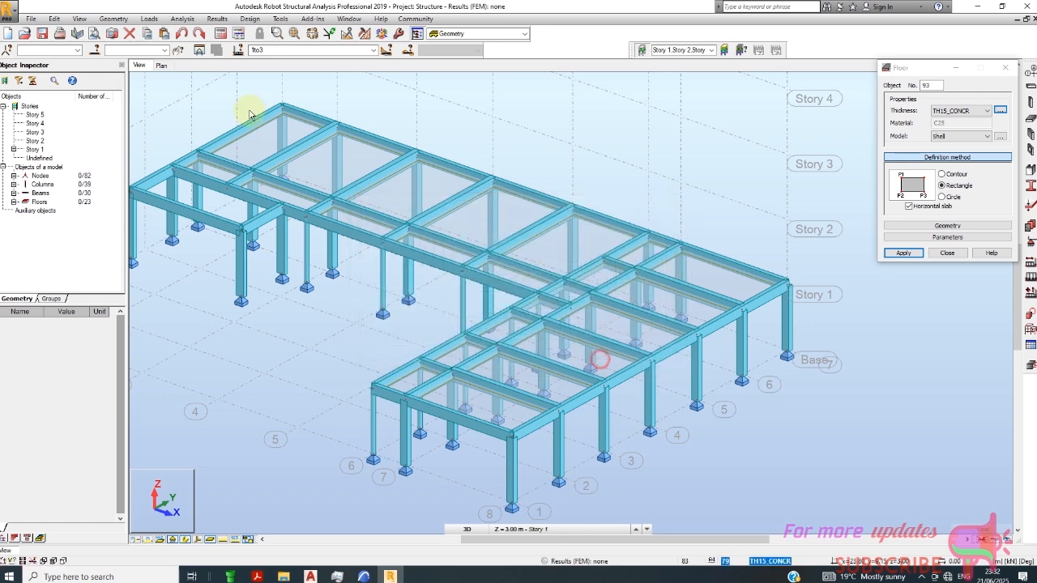
- Check the force and other units in the job preferences, and restore the default preferences
click(279, 18)
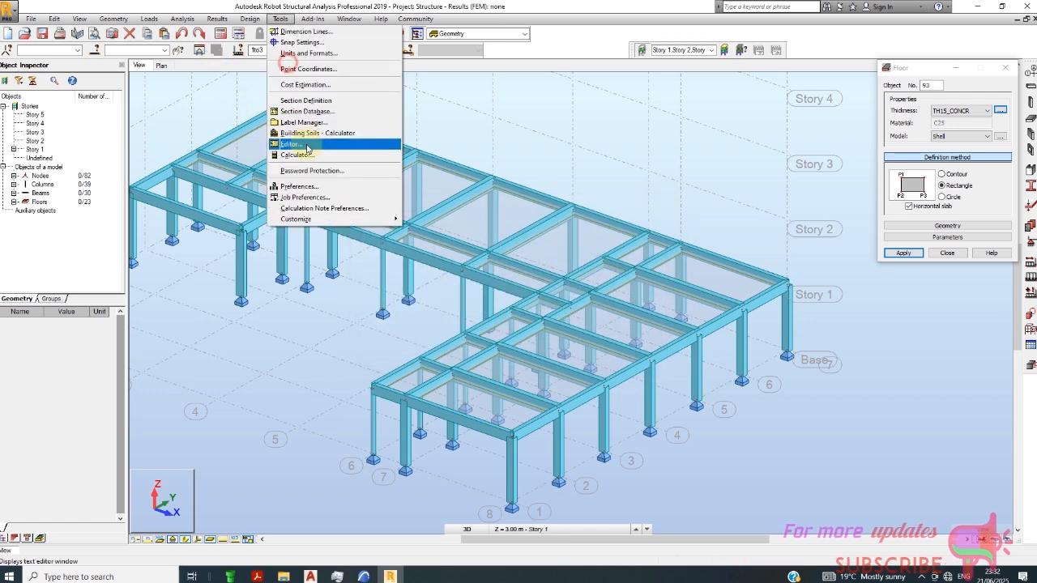
click(308, 199)
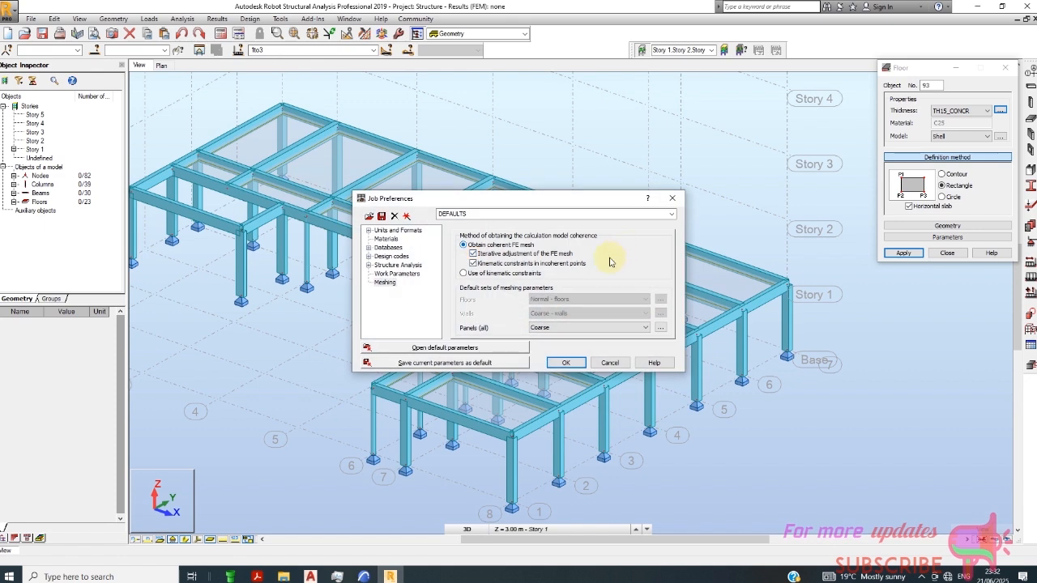
click(368, 231)
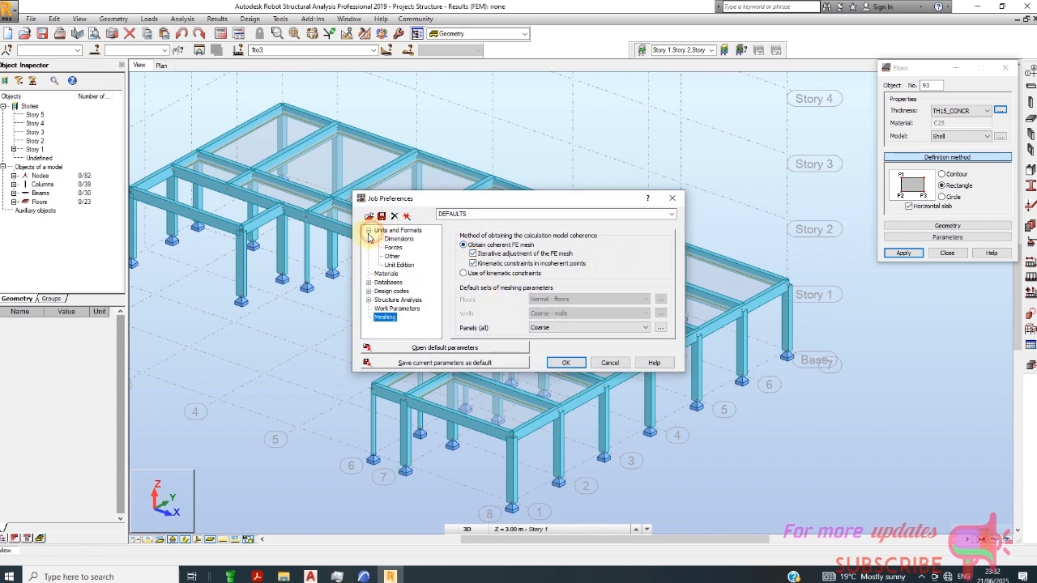
click(392, 248)
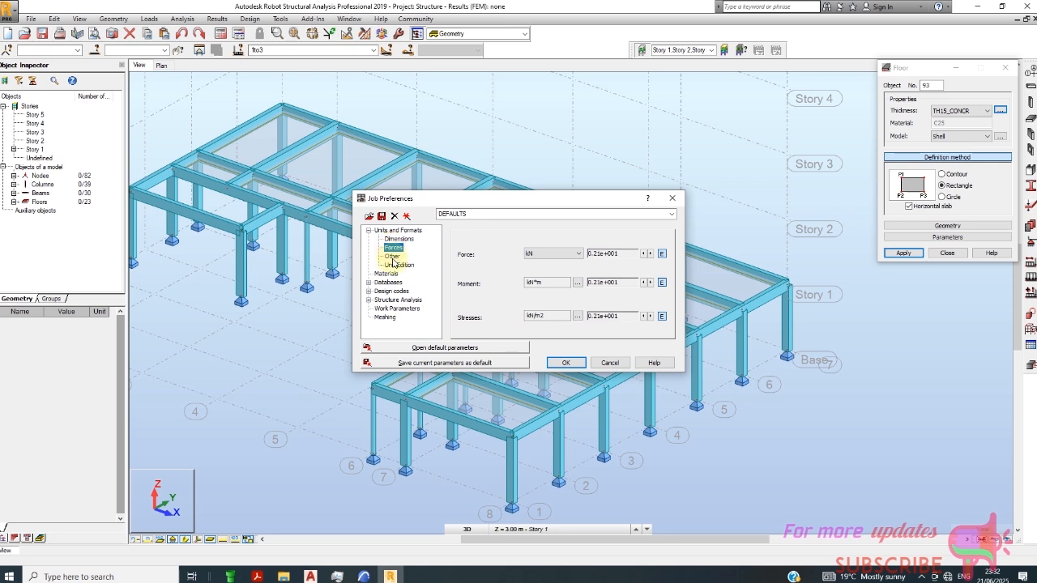
click(394, 257)
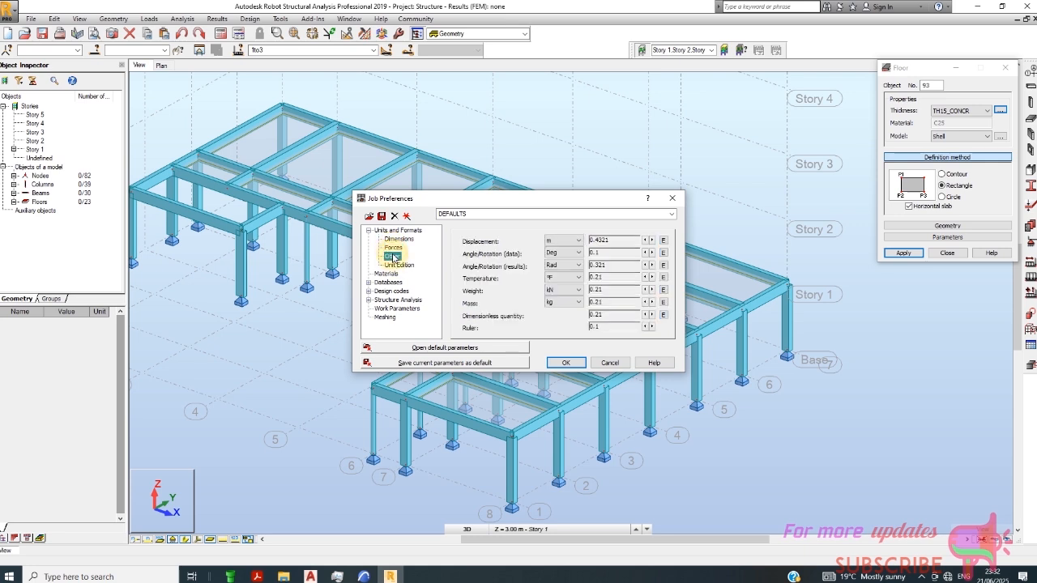
click(441, 349)
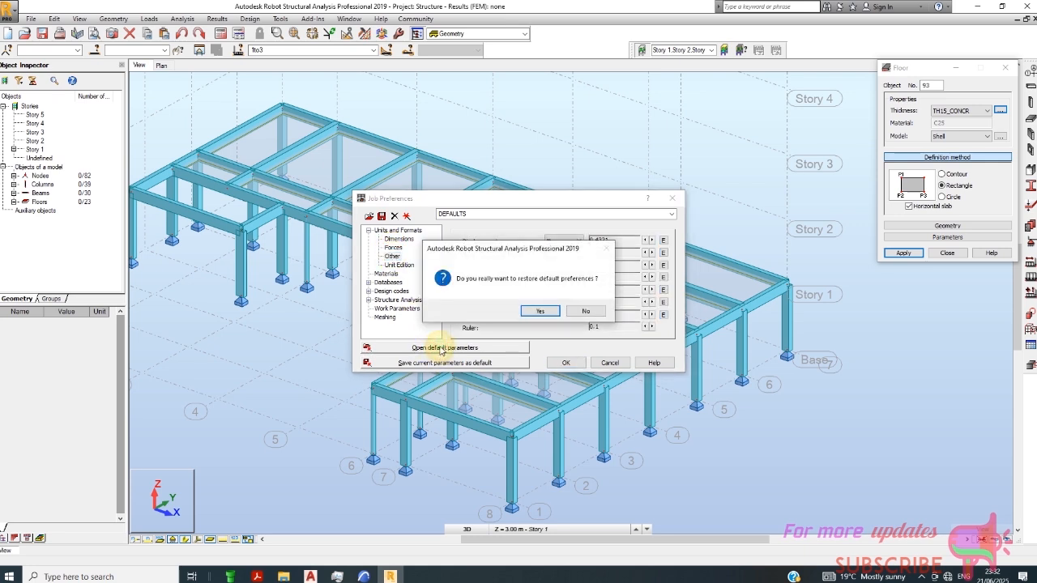
click(535, 312)
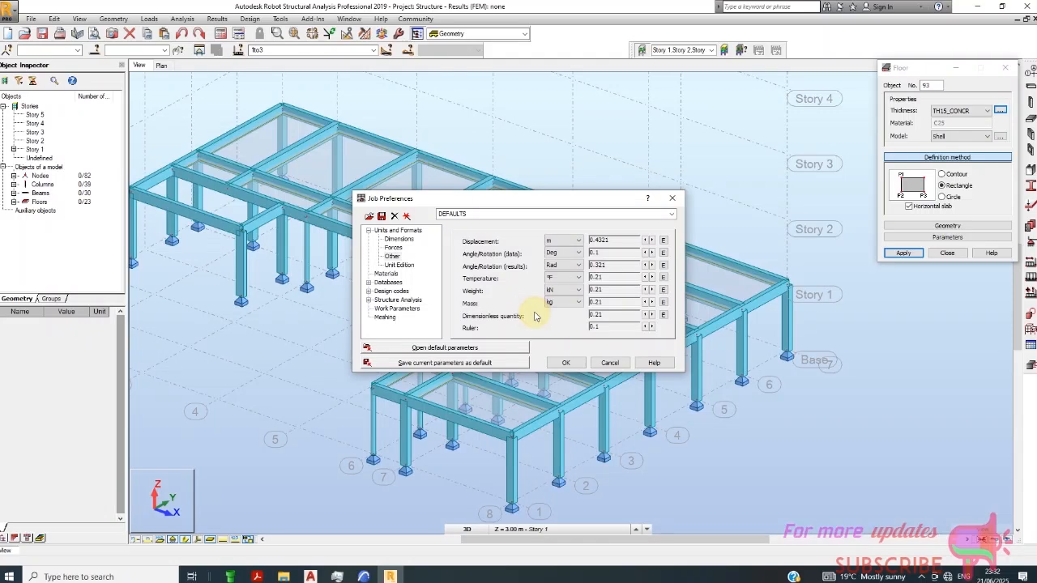
- Set the unit for reinforcement areas to mm2 in the job preferences' dimension units
click(392, 241)
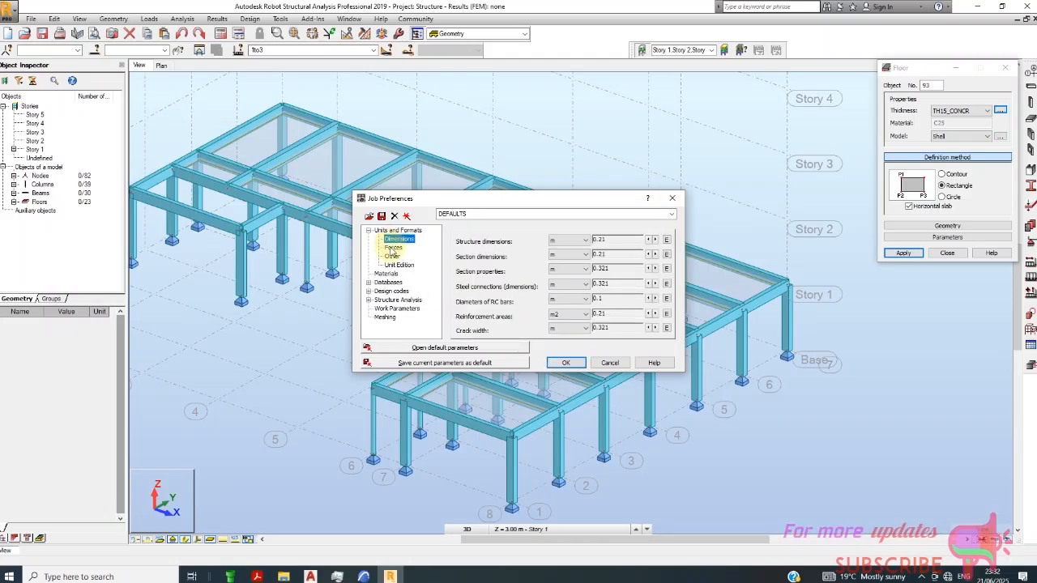
click(563, 315)
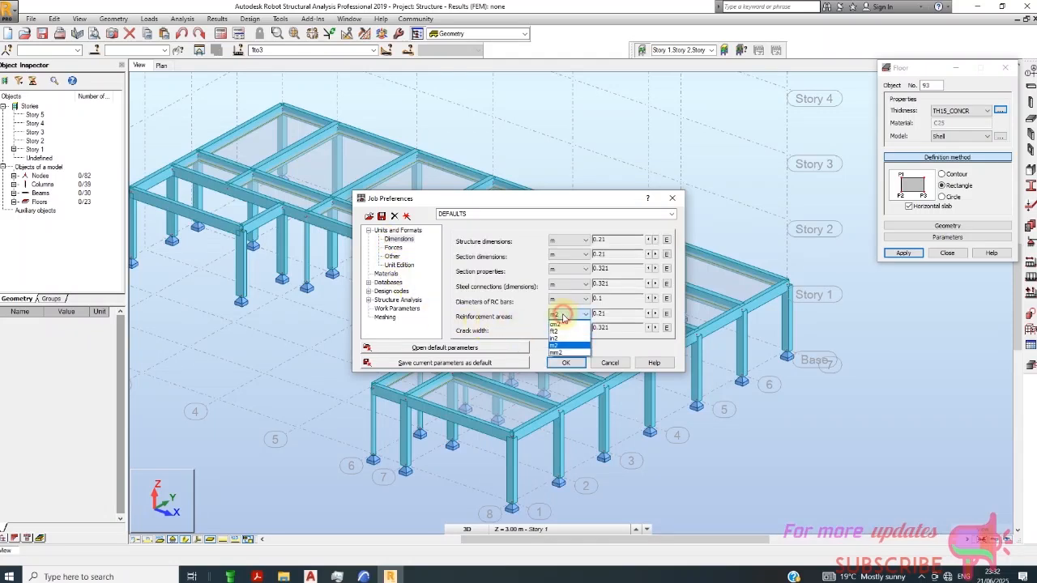
click(561, 353)
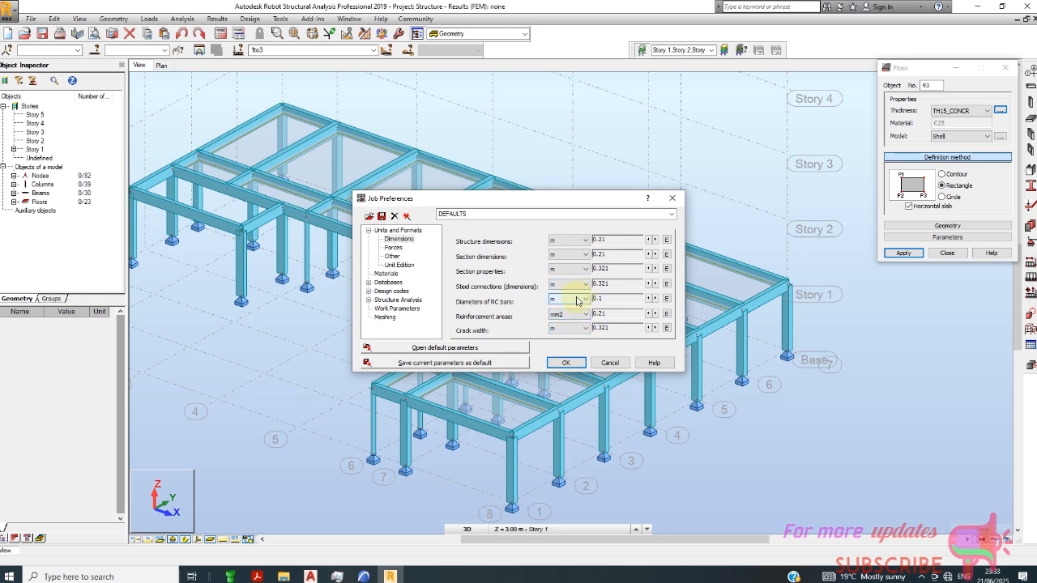
- Review the job preferences for forces, other units, unit edition, materials and the databases from steel and timber sections to wire fabrics
click(395, 248)
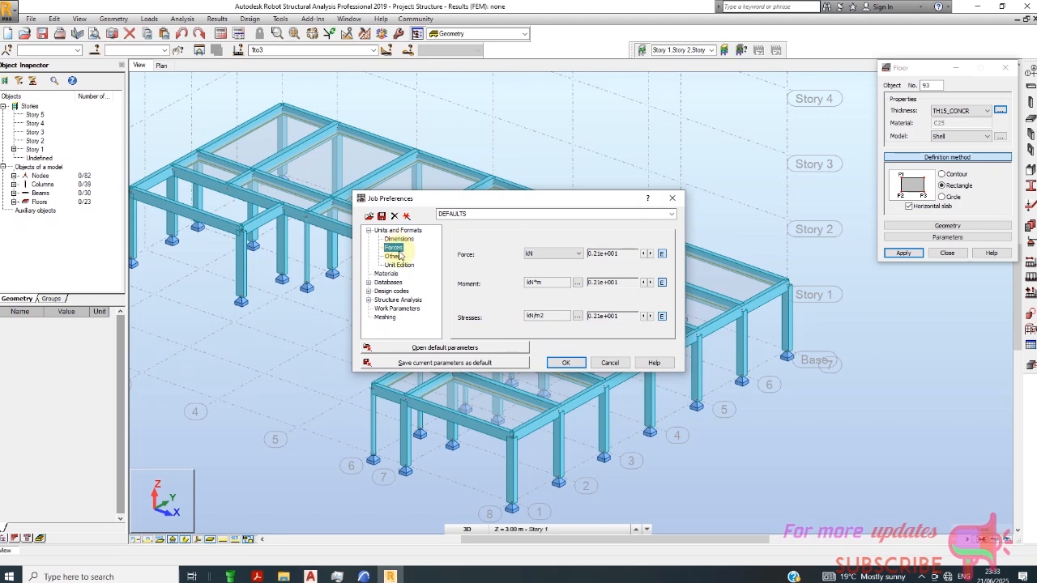
click(393, 256)
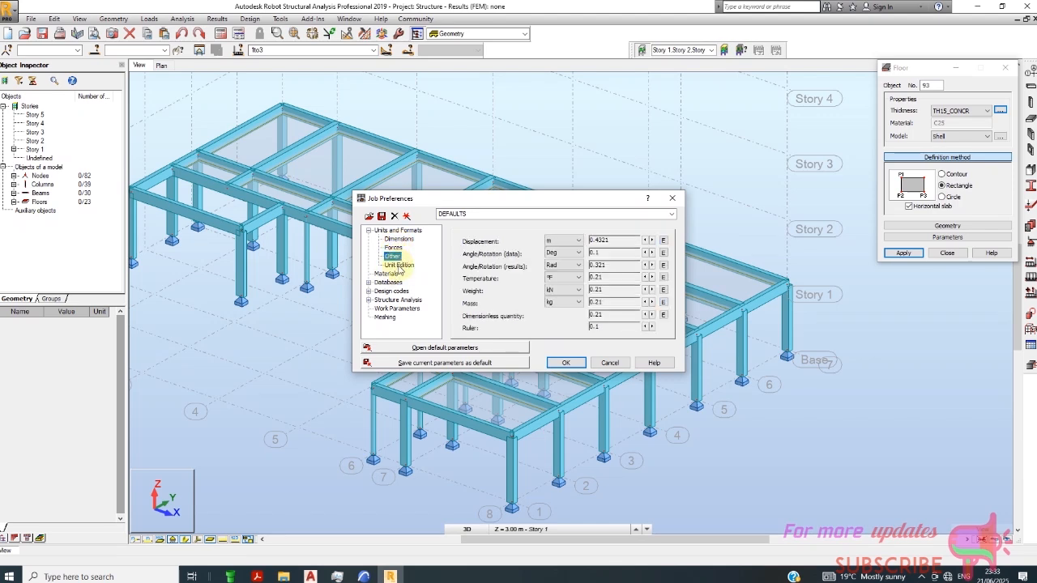
click(399, 266)
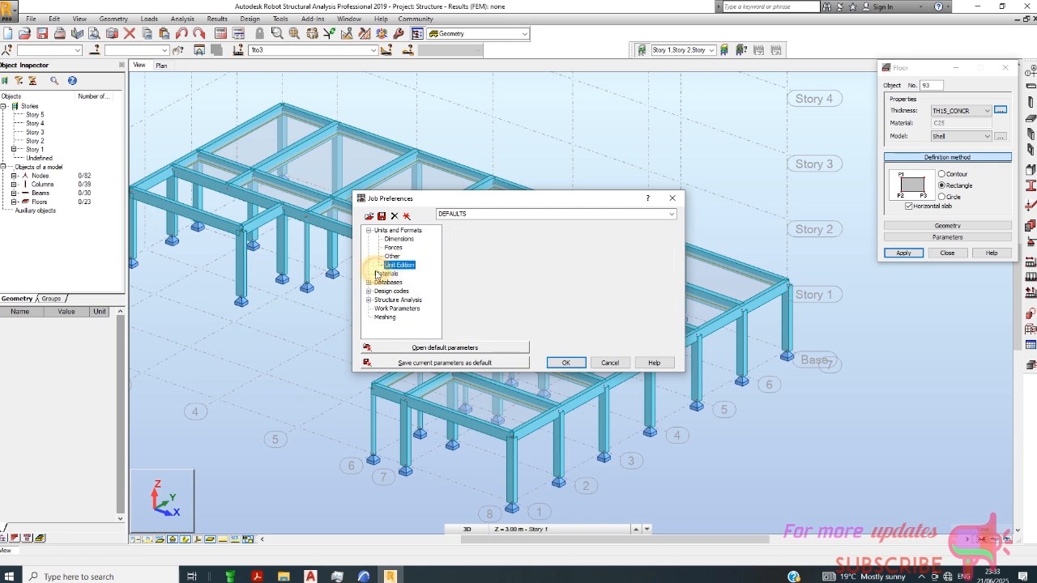
click(387, 274)
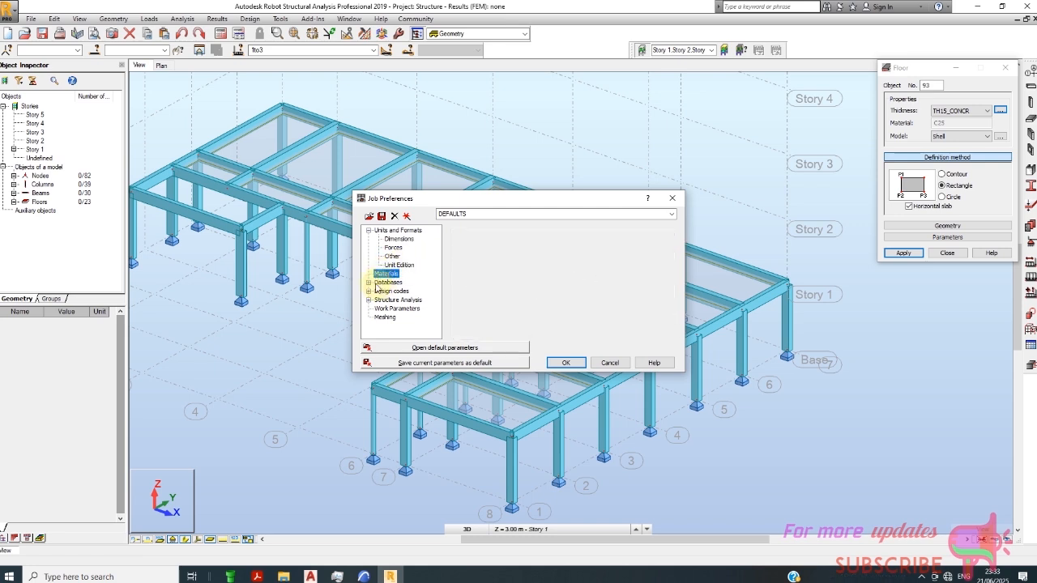
click(370, 283)
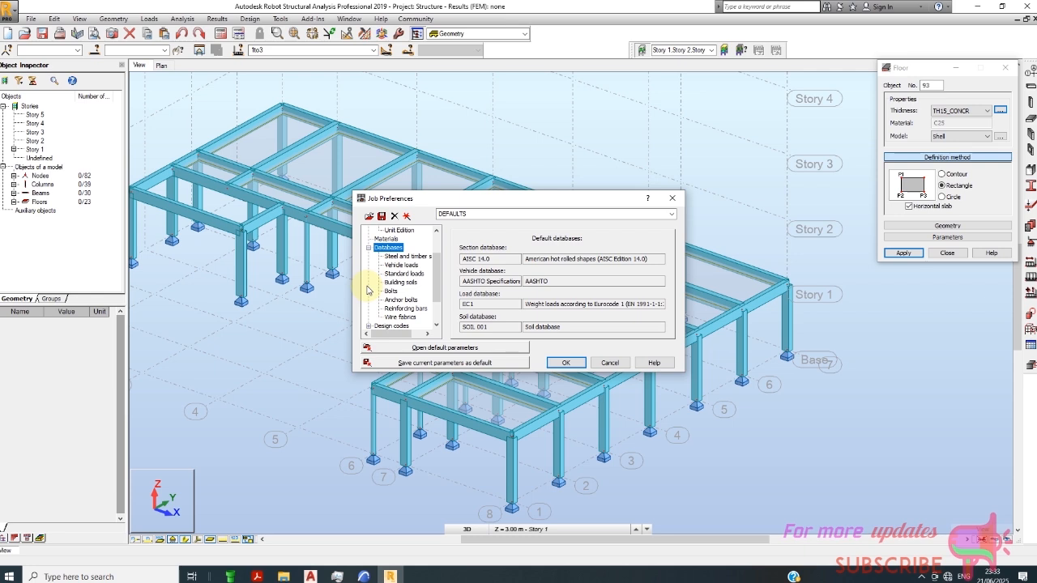
click(404, 256)
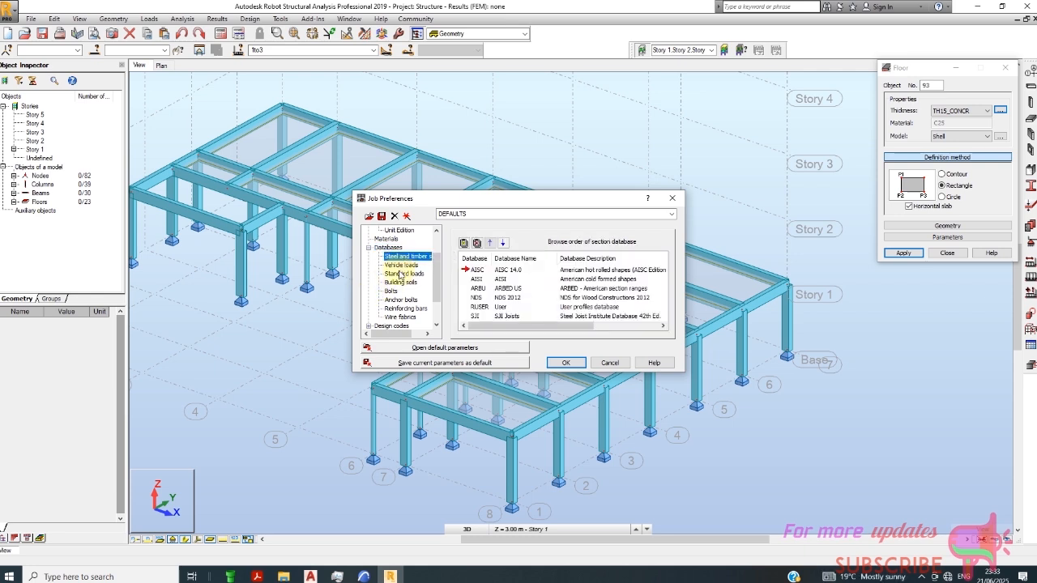
click(400, 274)
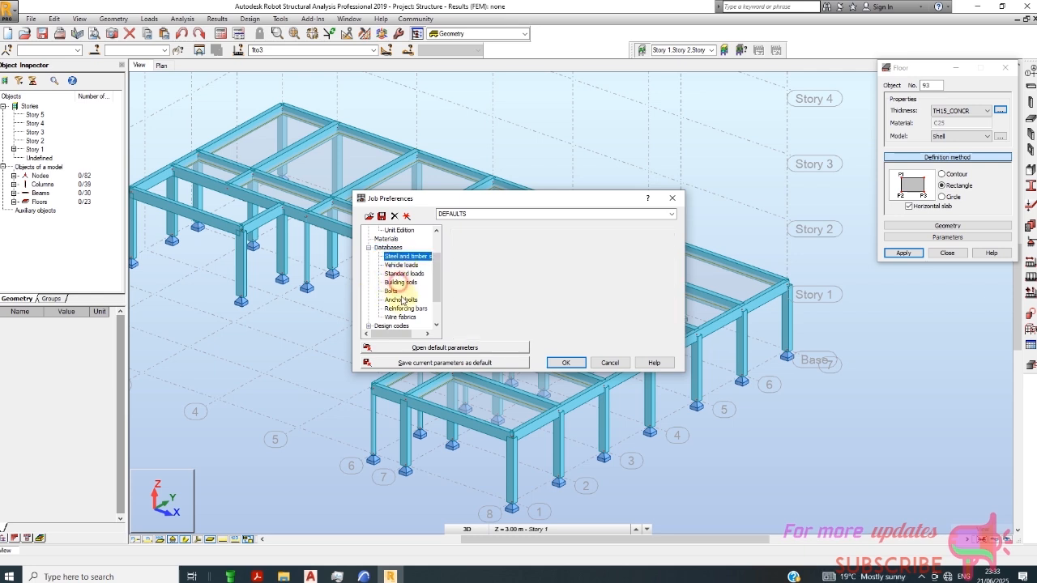
click(401, 282)
click(402, 316)
scroll(397, 304, down, 2)
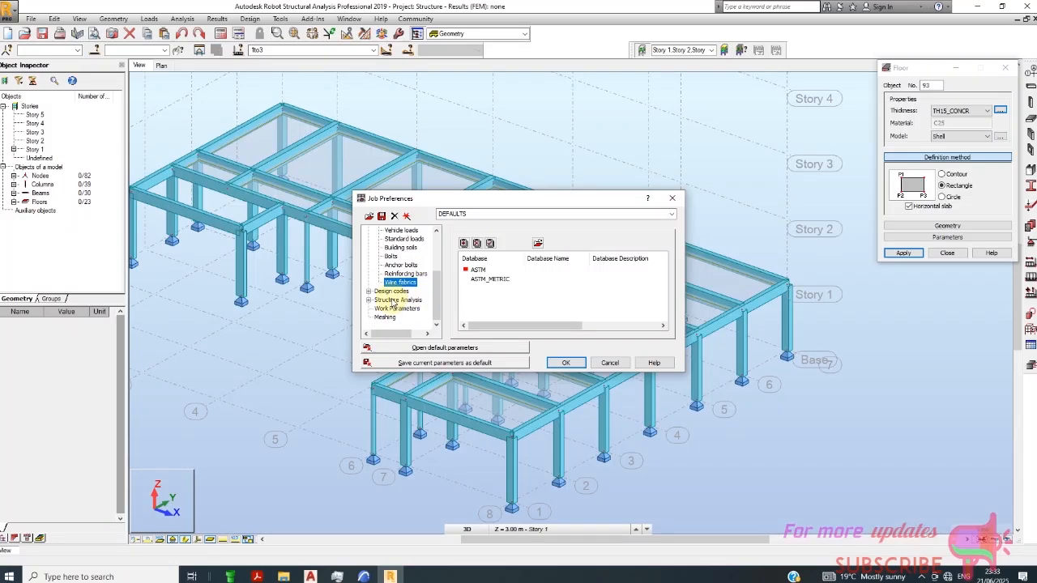
- Check the load design codes and the modal and non-linear analysis settings, and accept the job preferences
click(369, 291)
click(392, 300)
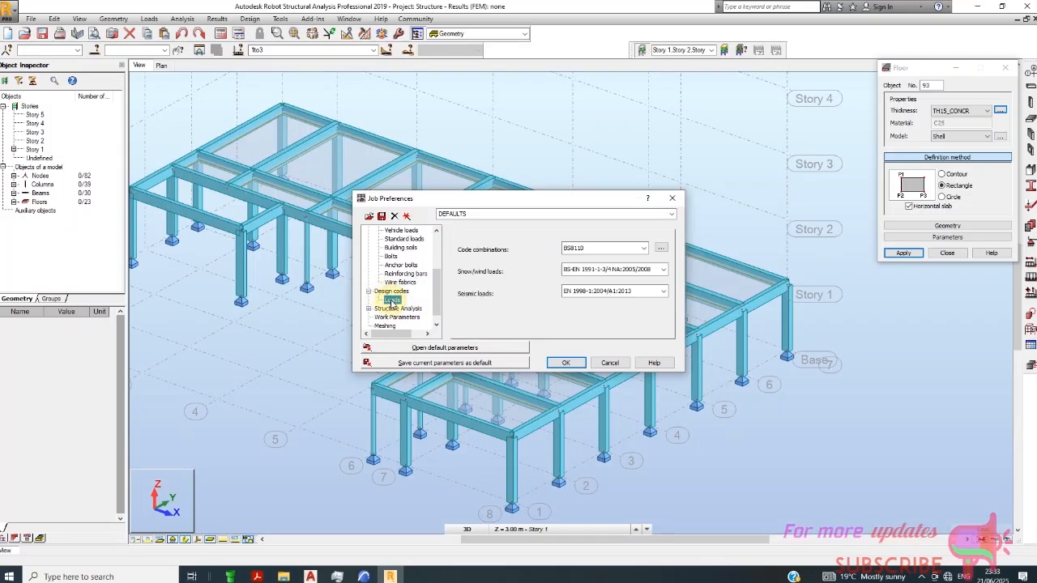
click(397, 308)
click(368, 309)
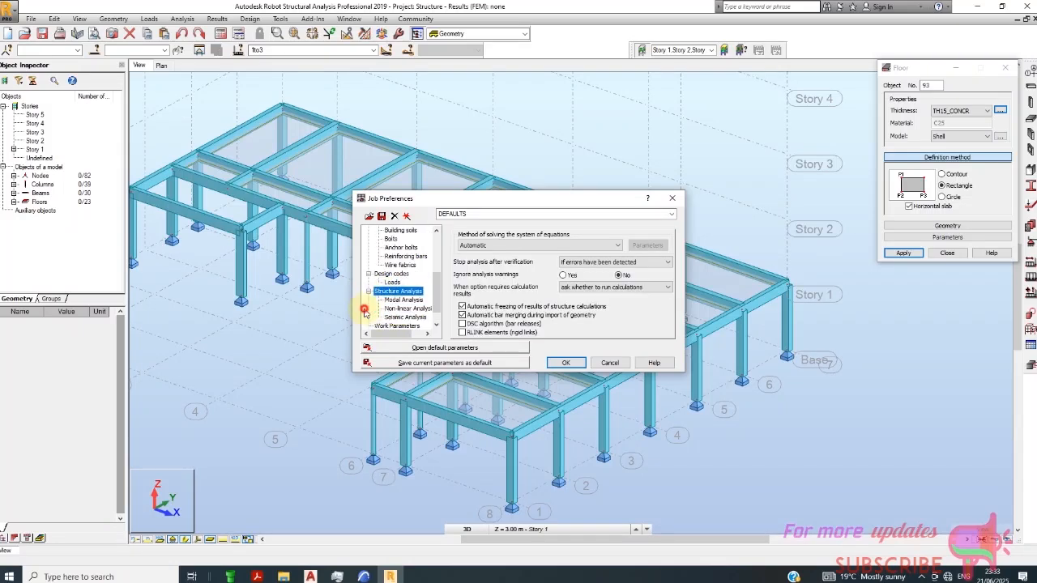
click(401, 301)
click(406, 308)
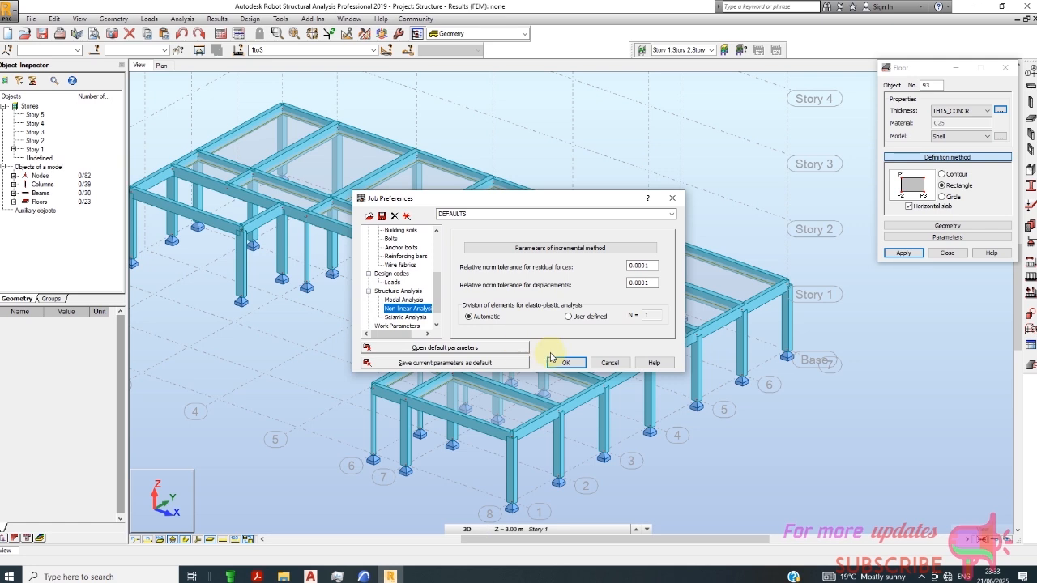
click(563, 362)
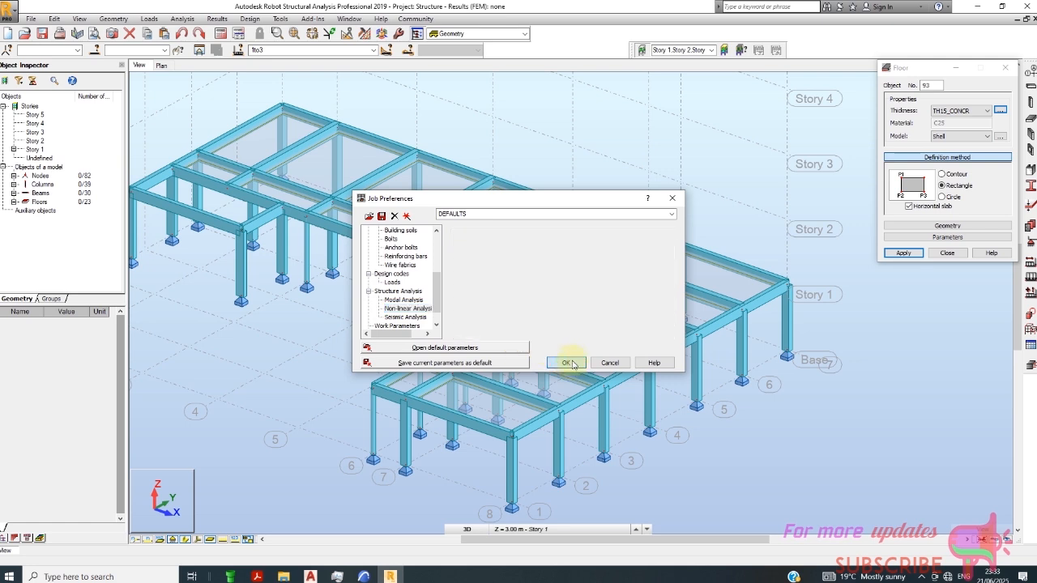
- Accept the job preferences, close the floor definition, and open the load definition for case DL1
click(572, 361)
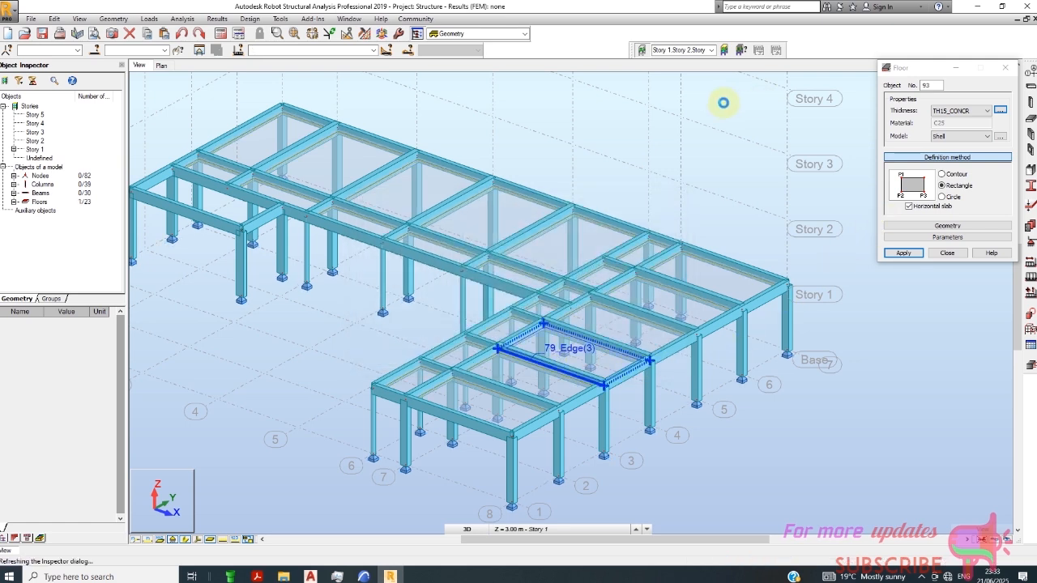
click(1005, 67)
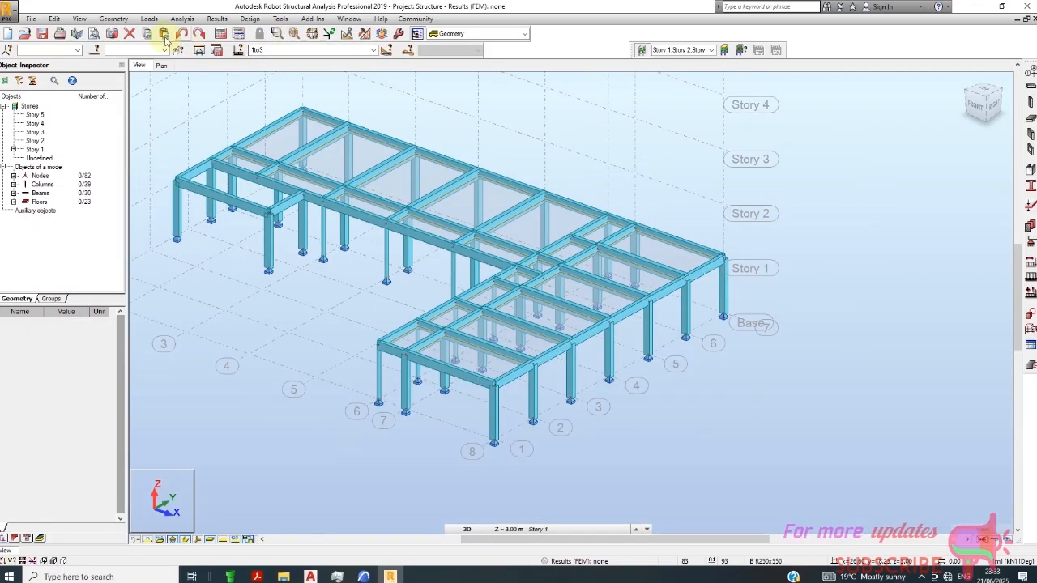
click(149, 19)
click(166, 41)
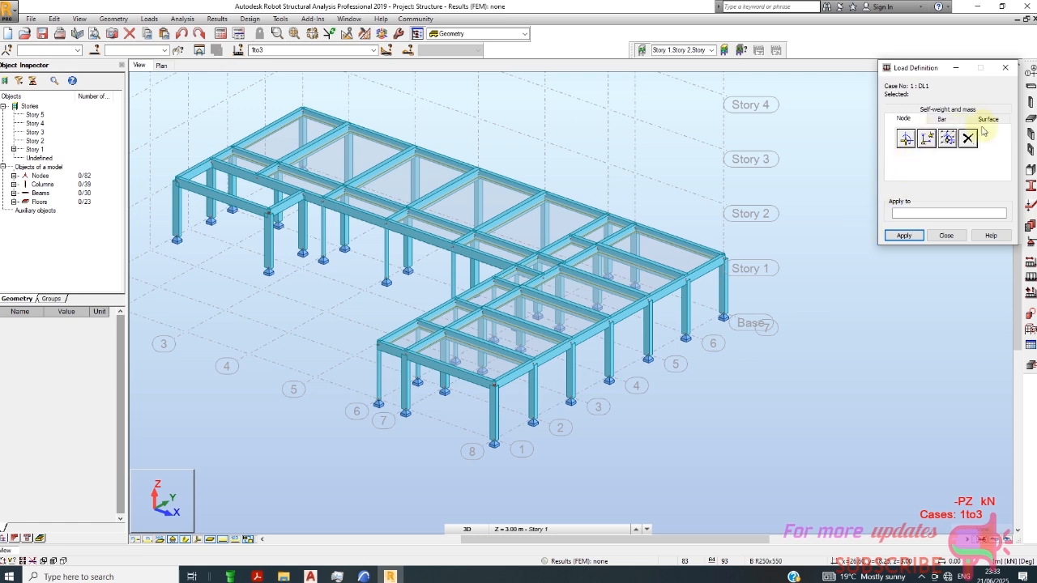
click(990, 119)
click(905, 140)
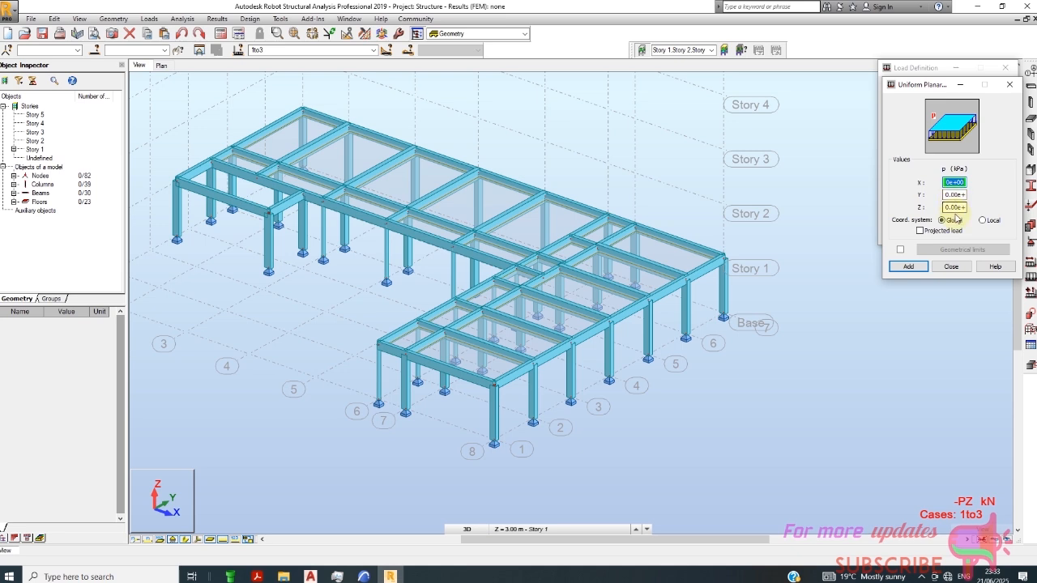
click(950, 267)
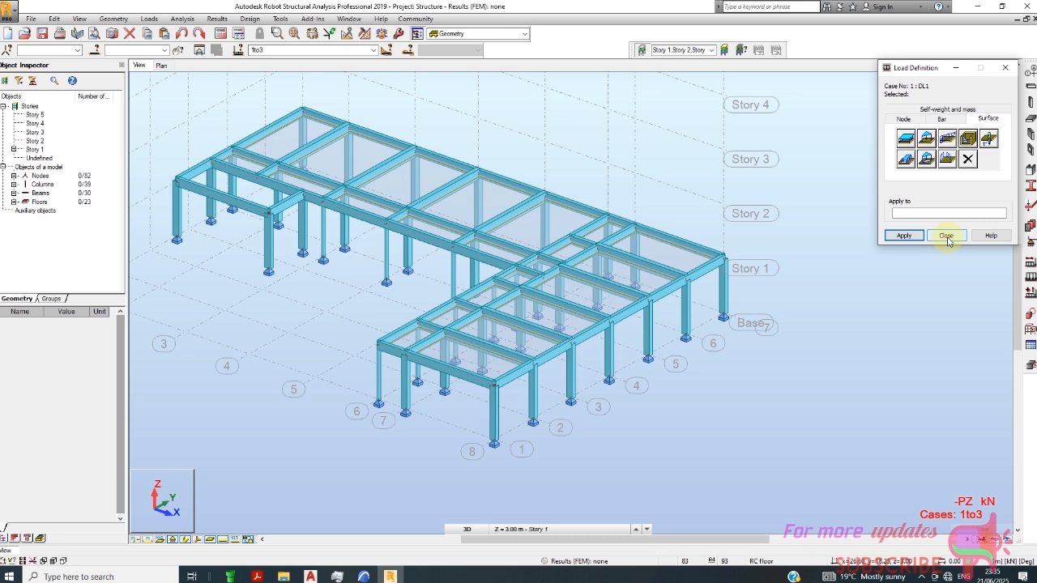
click(906, 137)
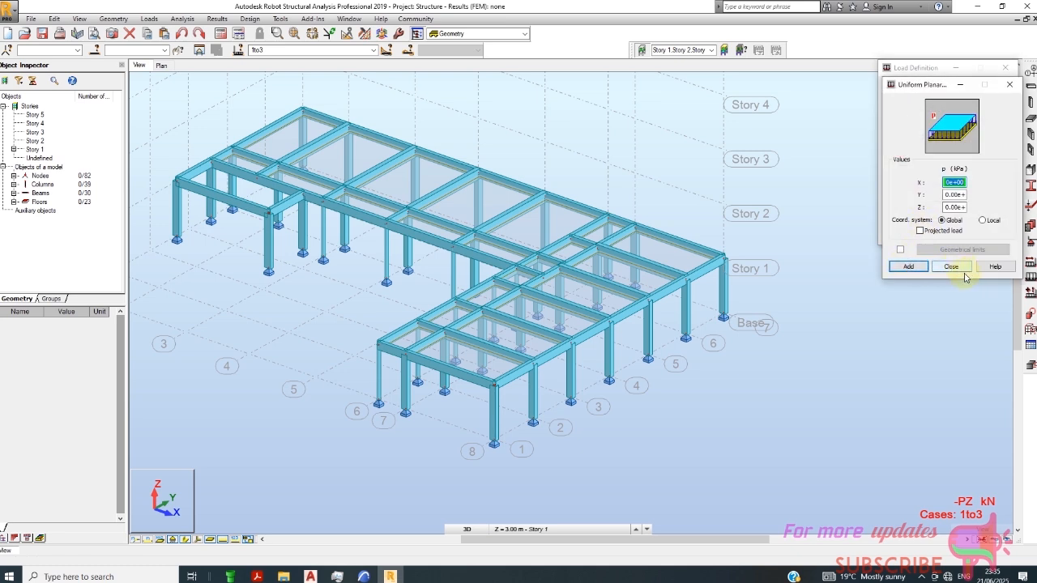
scroll(847, 331, down, 1)
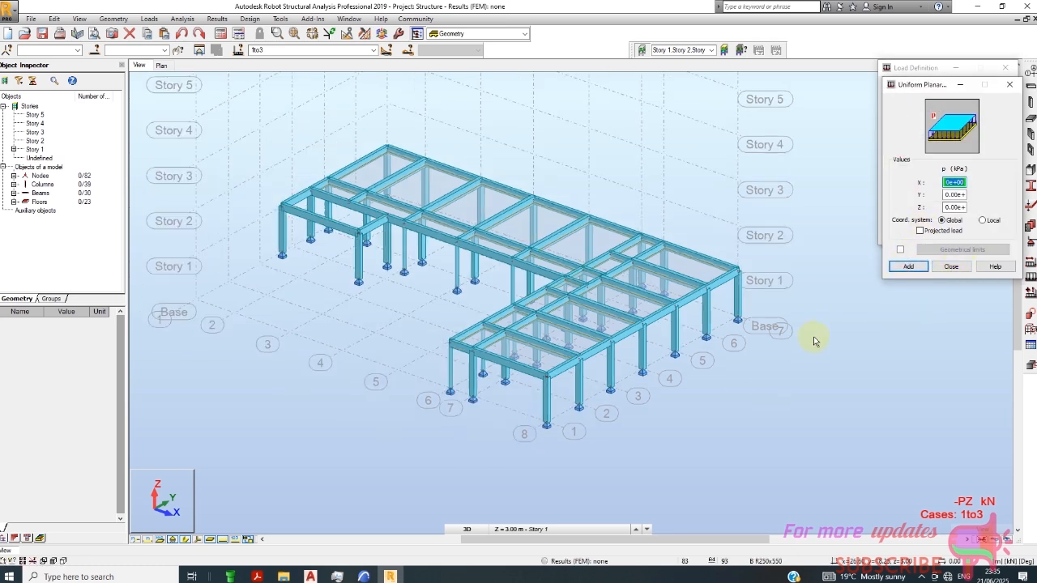
click(961, 207)
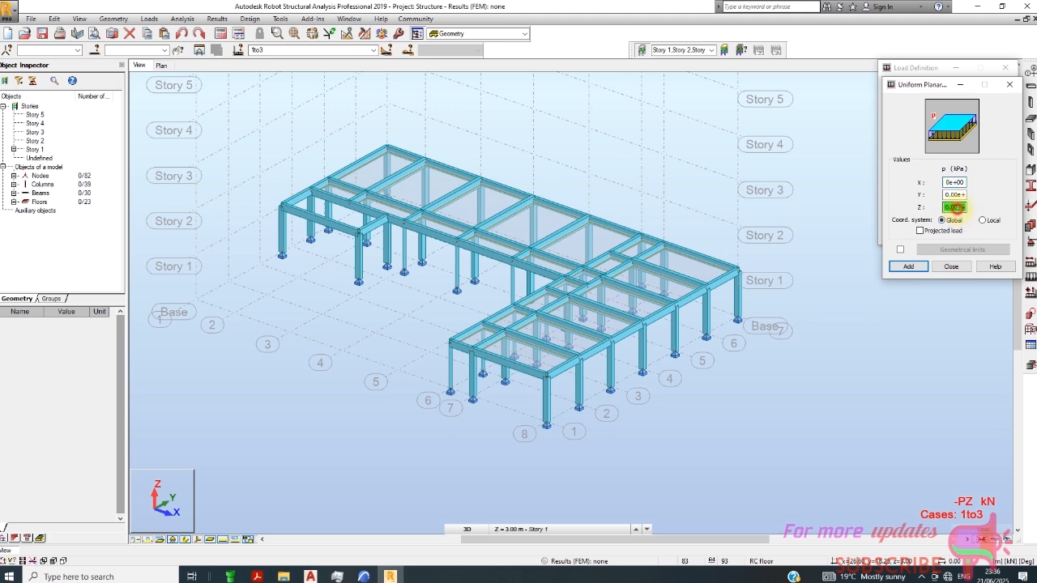
double_click(961, 207)
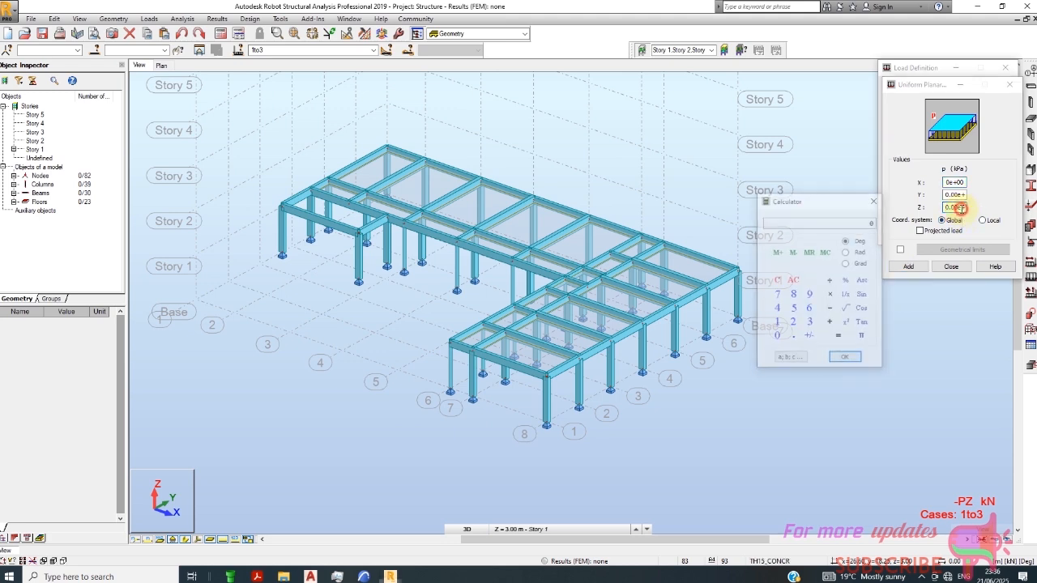
click(875, 199)
click(958, 209)
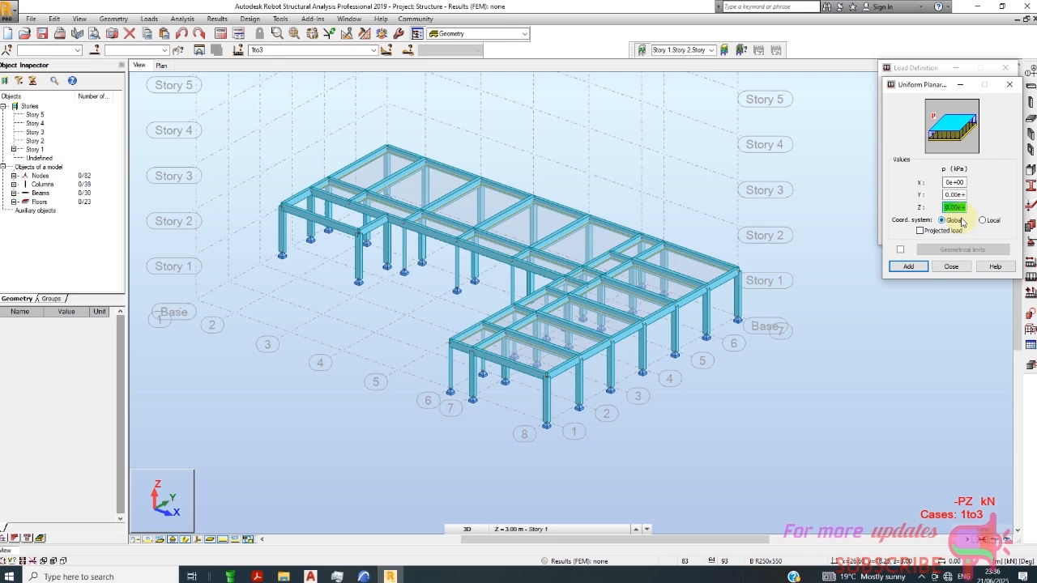
key(BackSpace)
key(BackSpace)
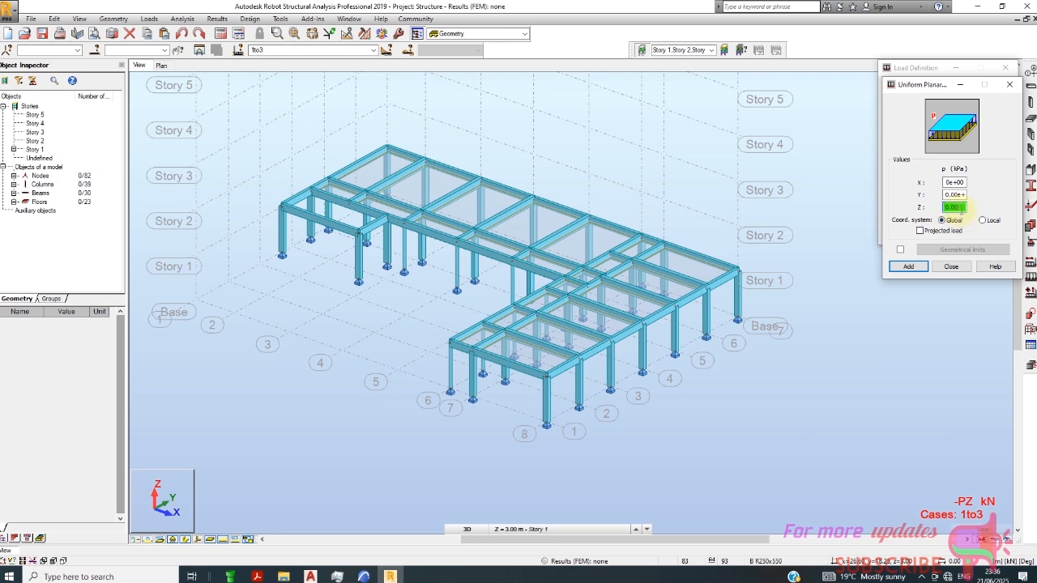
drag(961, 210, 943, 219)
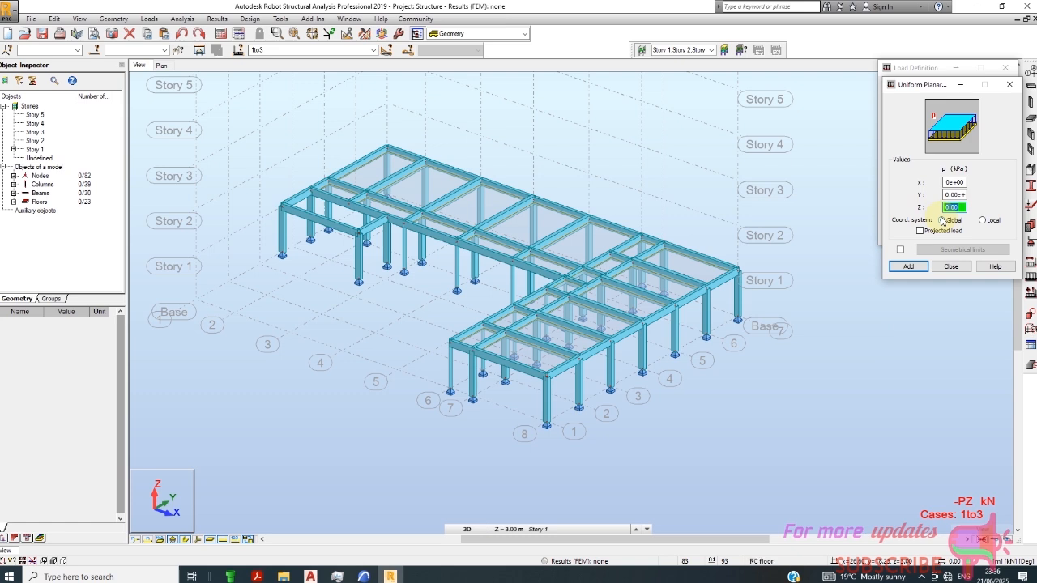
click(1010, 84)
- Look through the bar, node, and self-weight and mass load types, including the uniform bar, self-weight and centrifugal load settings
click(941, 119)
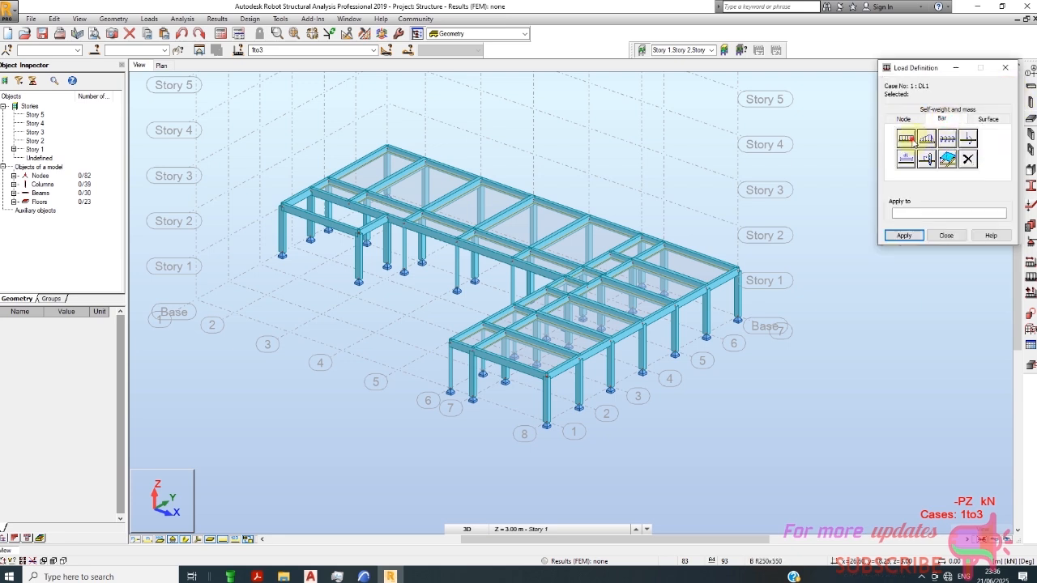
click(907, 139)
click(952, 273)
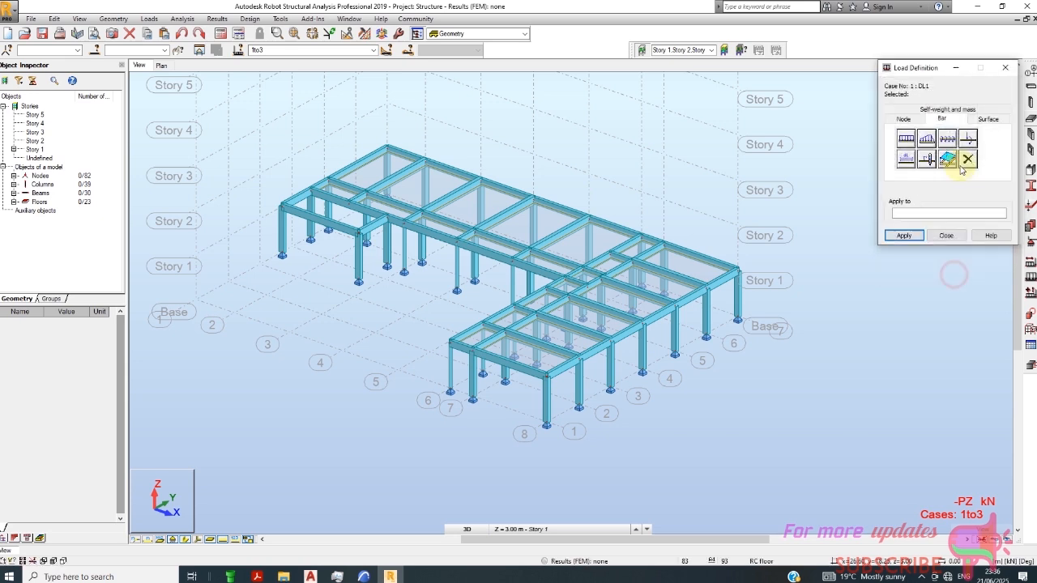
click(903, 120)
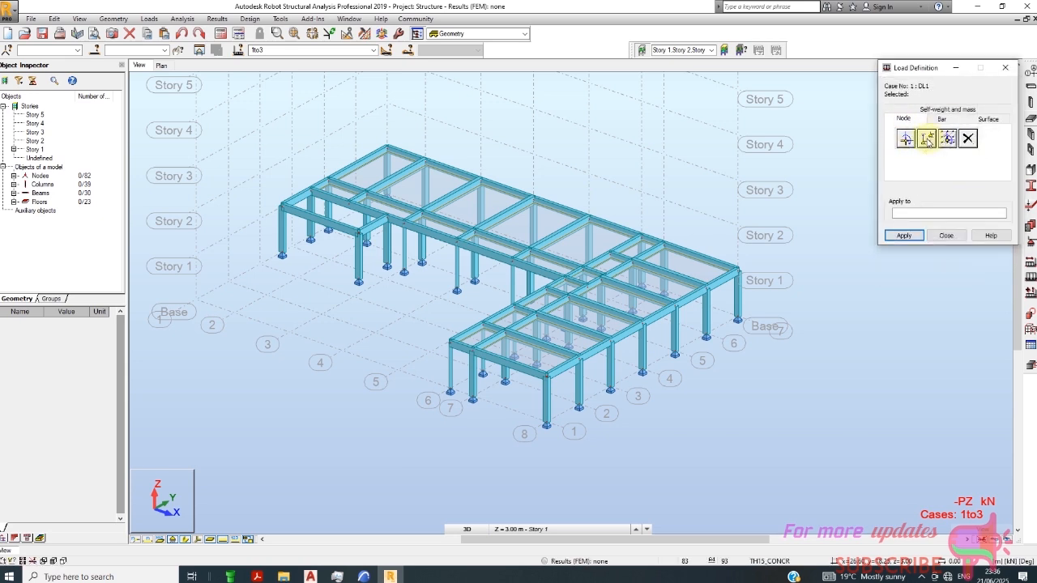
click(953, 119)
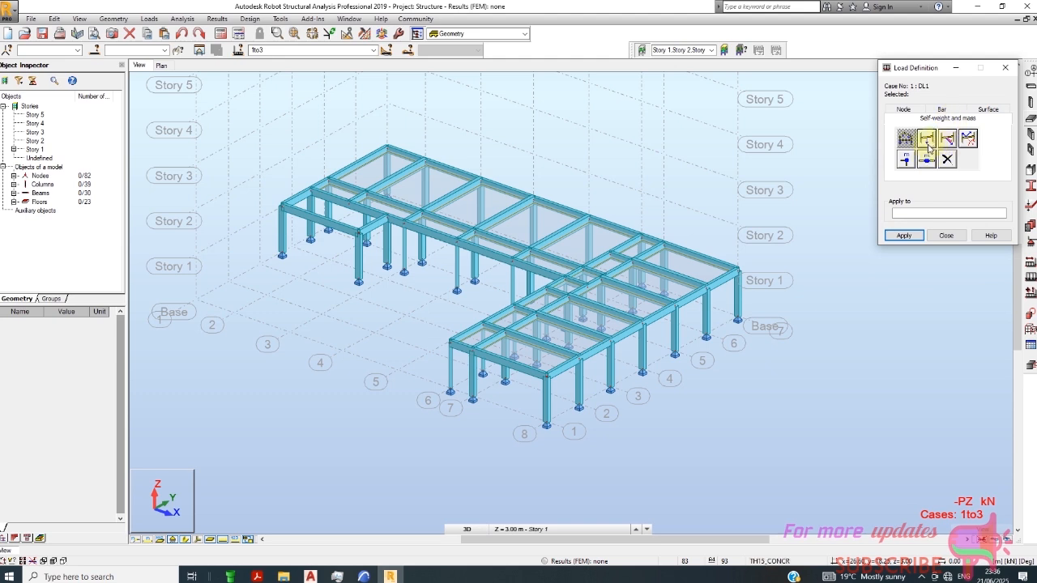
click(929, 145)
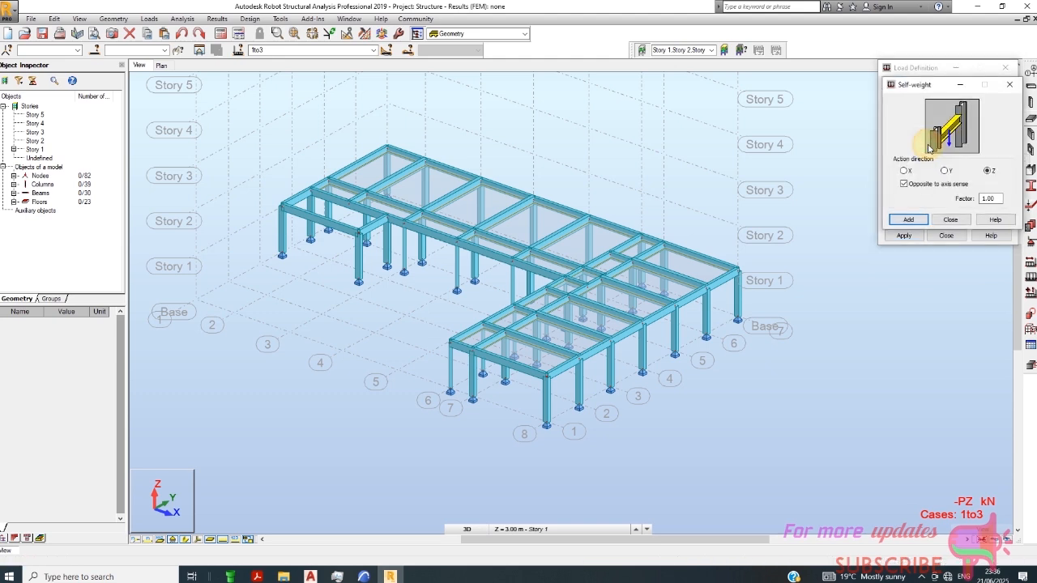
click(953, 219)
click(966, 140)
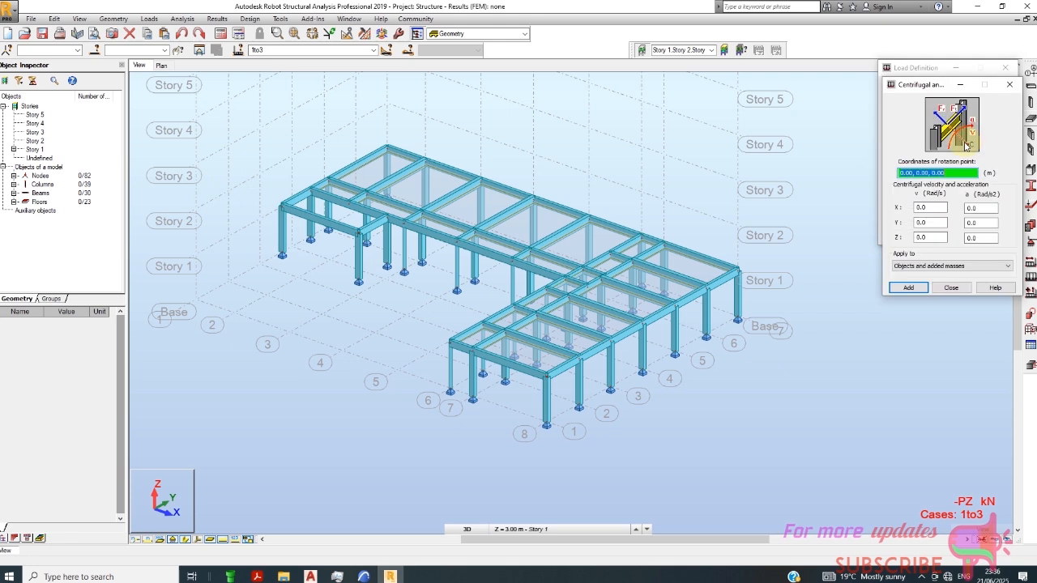
click(951, 288)
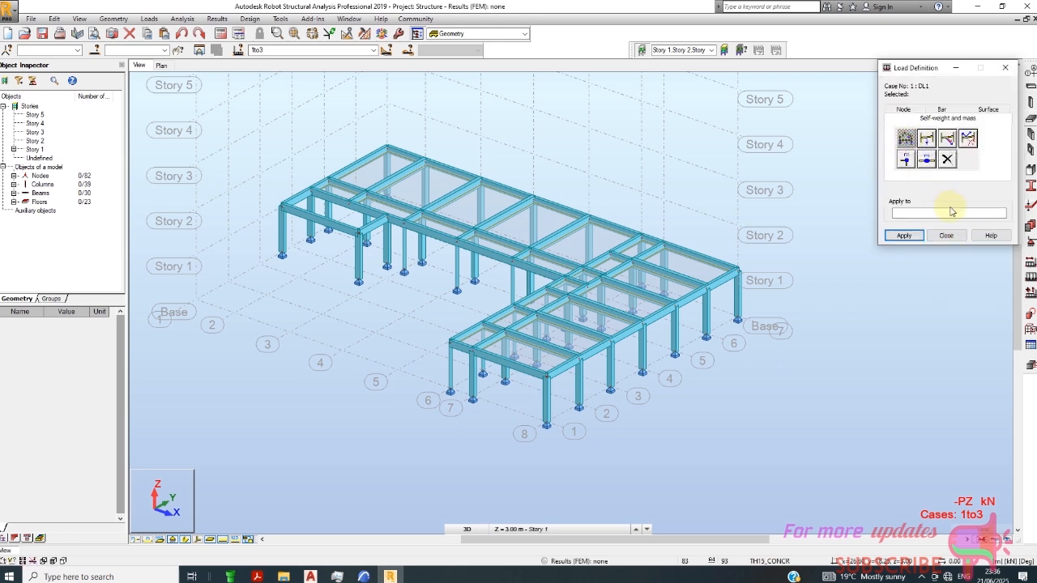
- Define a uniform planar surface load of -2.5 kPa in Z, in the global coordinate system, for case DL1
click(989, 109)
click(906, 139)
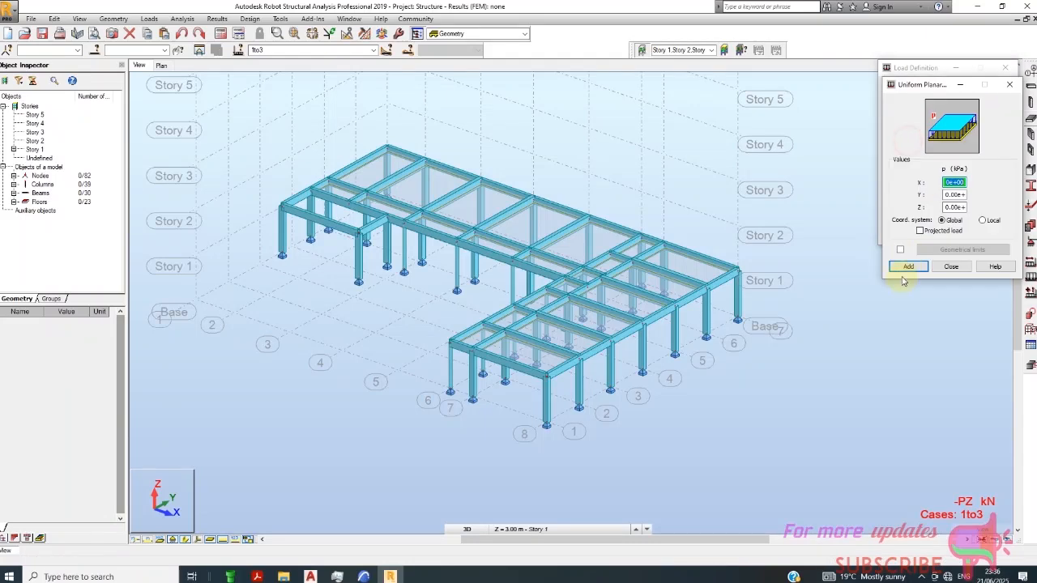
click(960, 207)
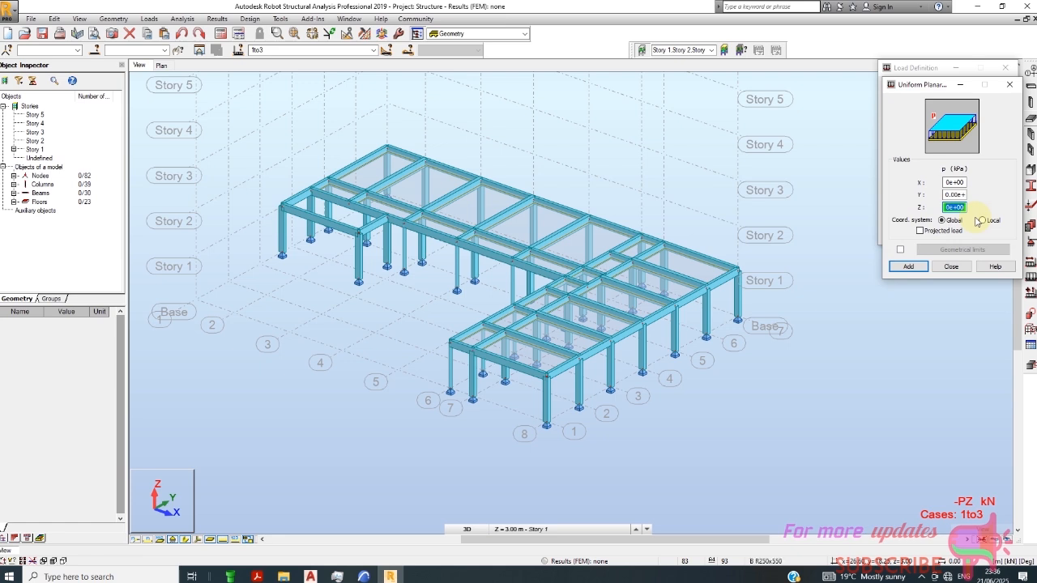
text(-)
text(2.5)
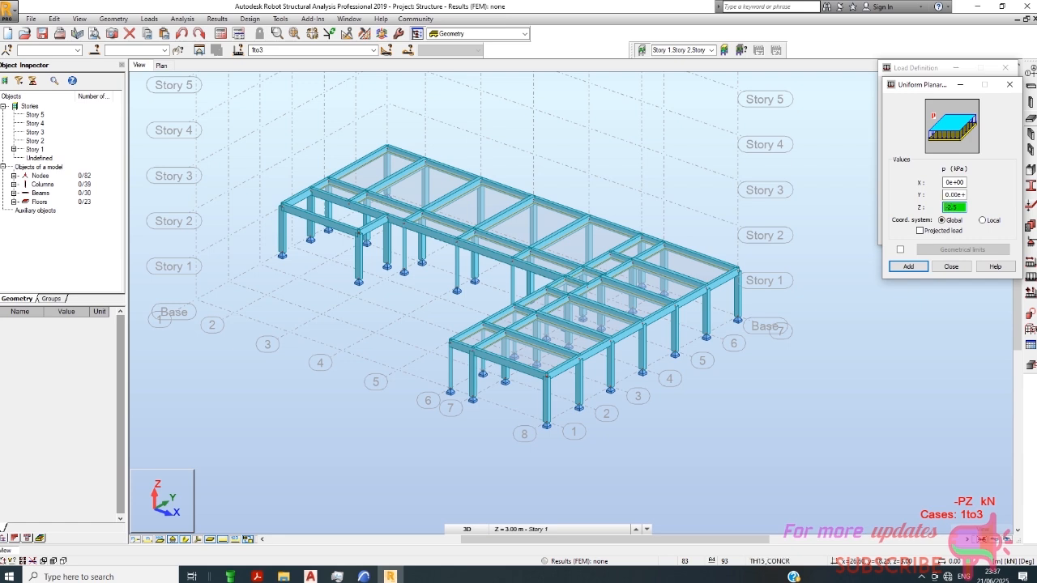
click(914, 268)
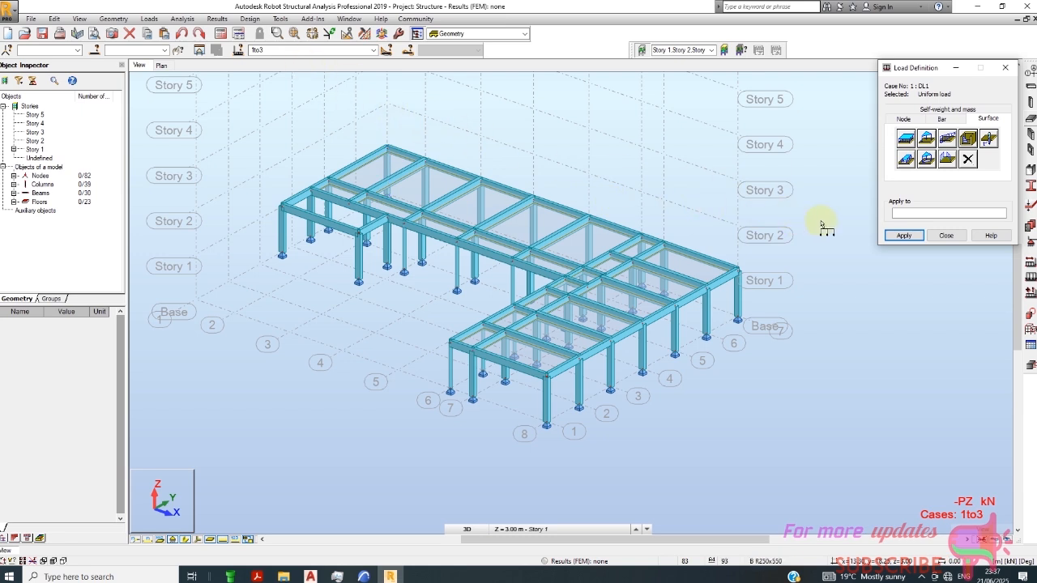
- Pick the Story 1 floor panels one by one as targets for the DL1 uniform surface load
click(899, 213)
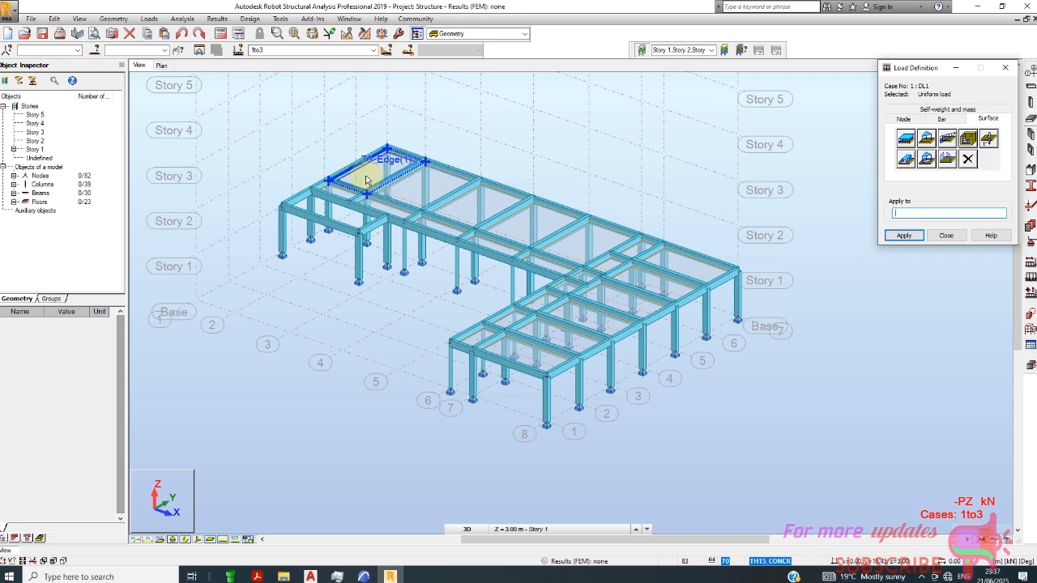
click(407, 195)
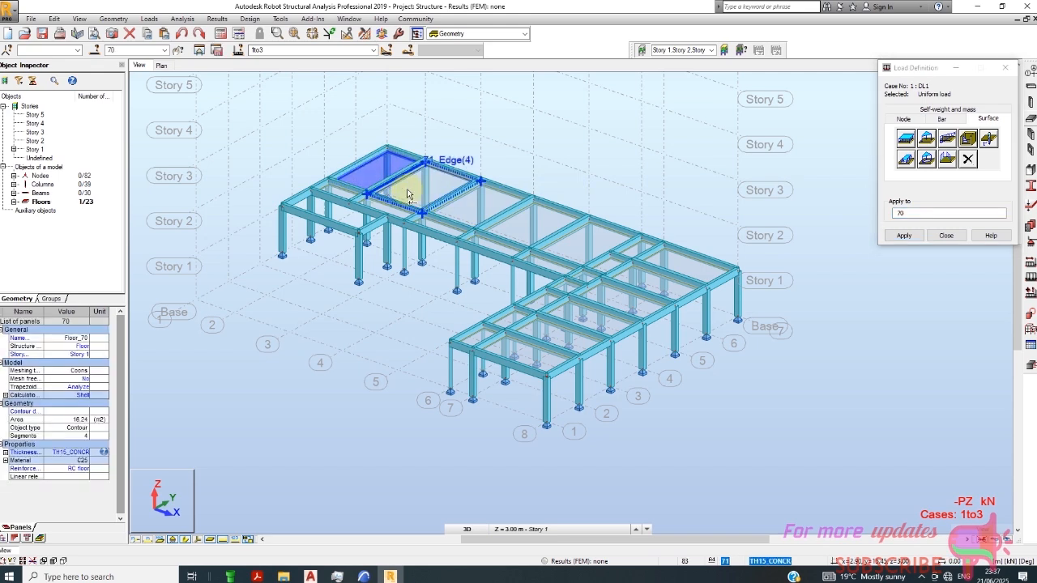
ctrl+click(466, 204)
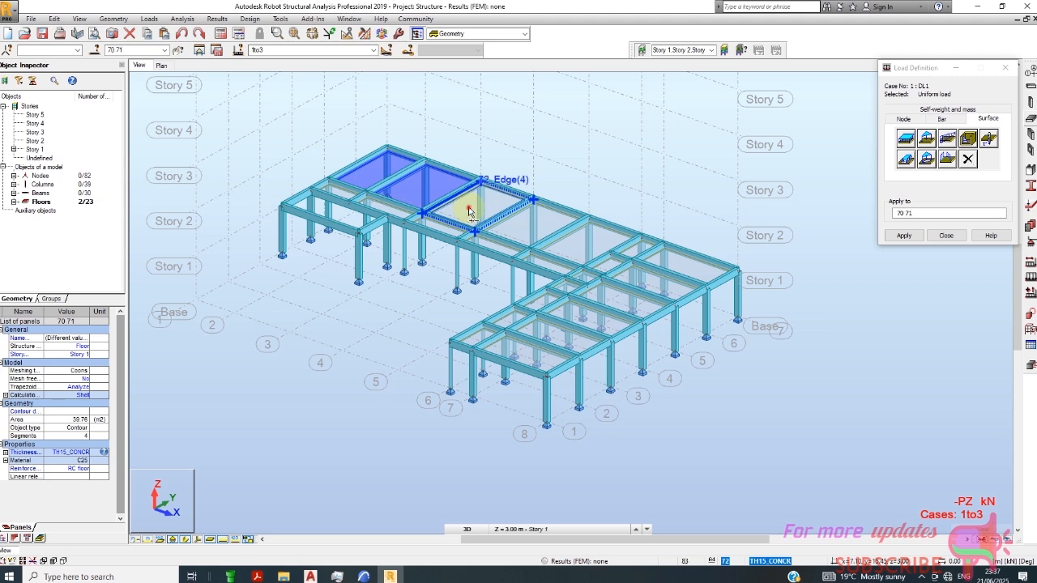
ctrl+click(496, 229)
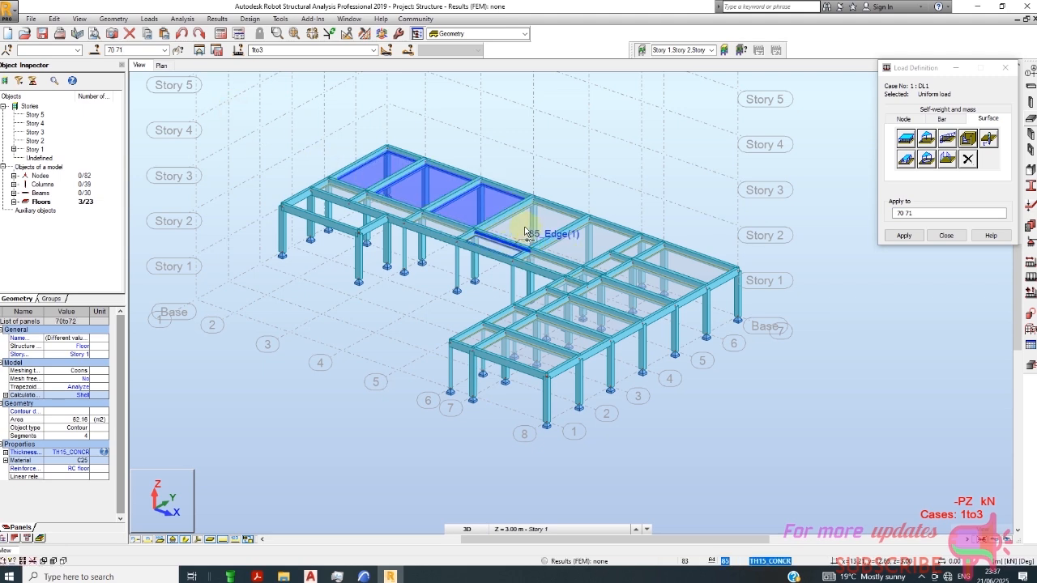
ctrl+click(575, 252)
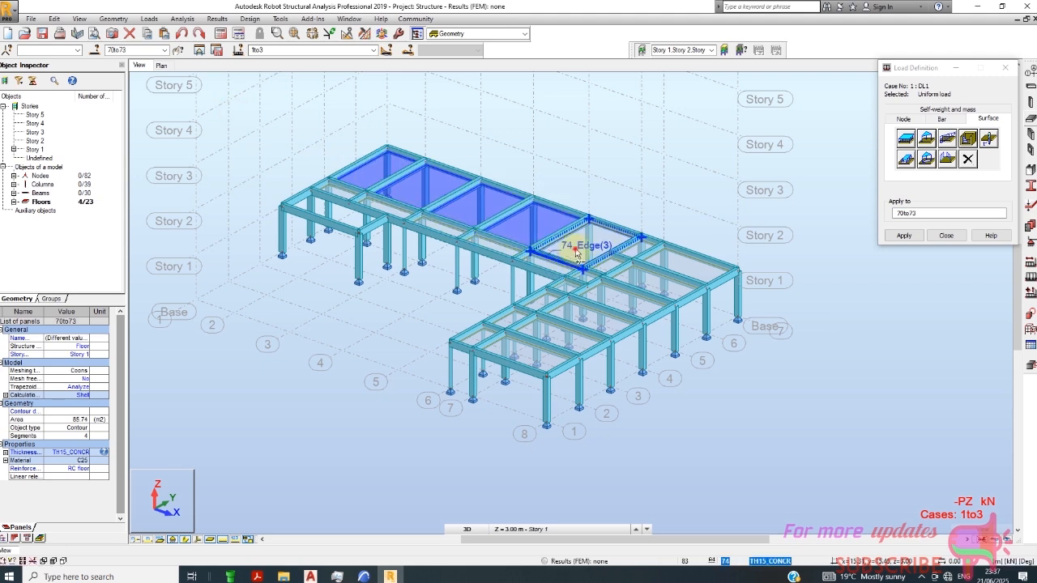
ctrl+click(579, 255)
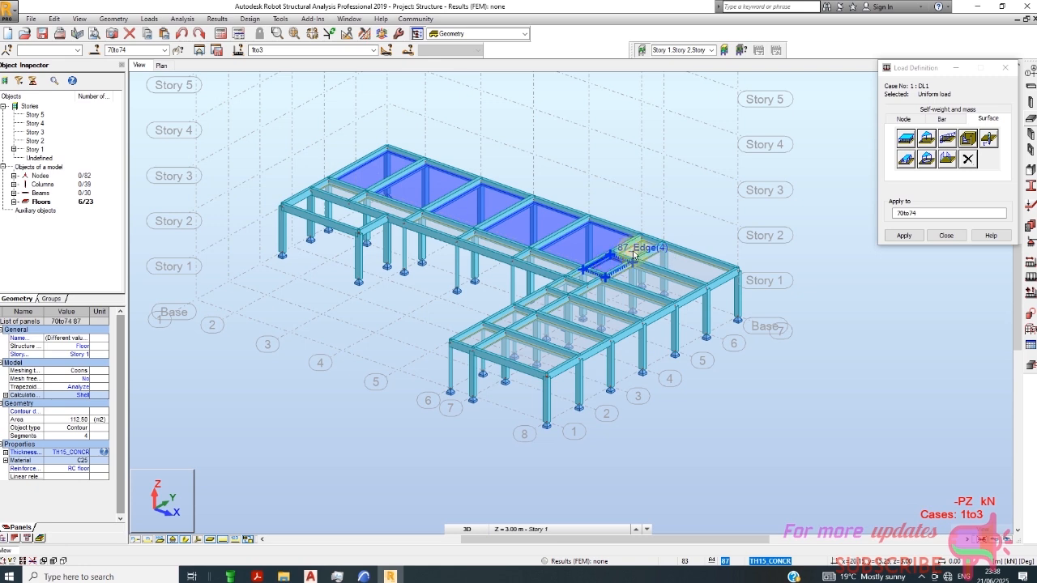
ctrl+click(636, 244)
ctrl+click(578, 291)
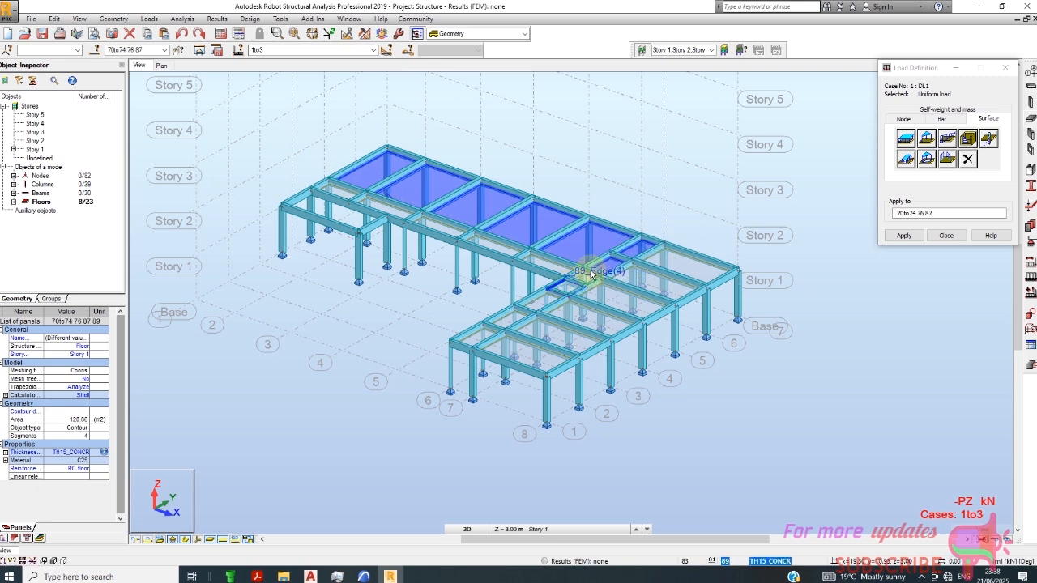
ctrl+click(587, 279)
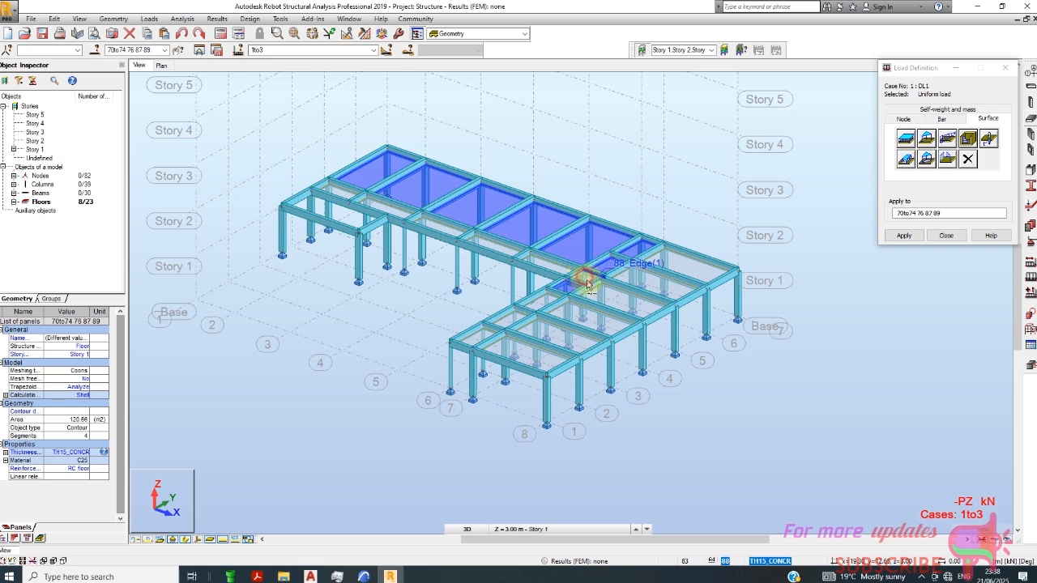
ctrl+click(540, 306)
ctrl+click(539, 306)
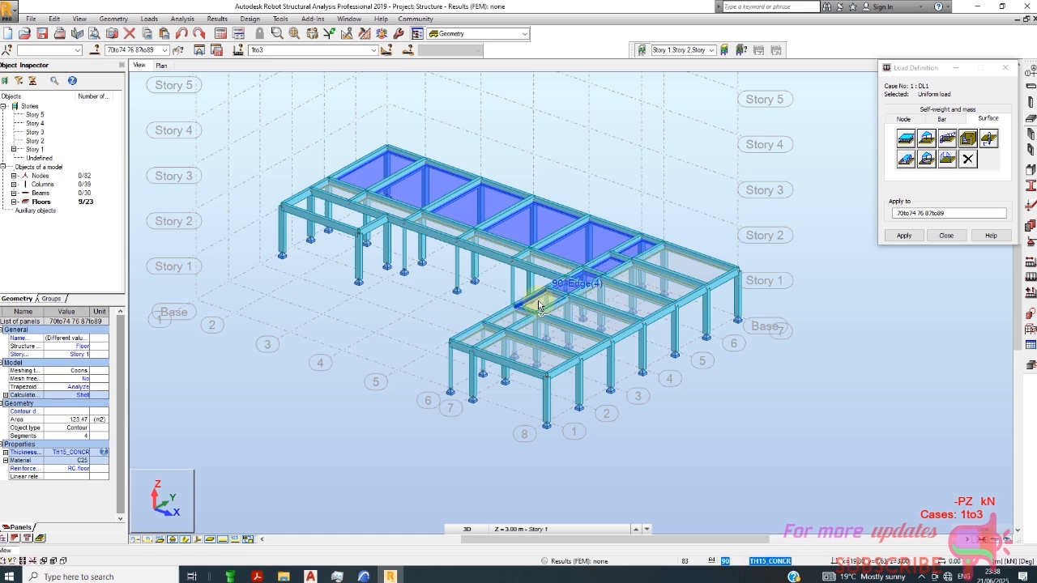
ctrl+click(518, 316)
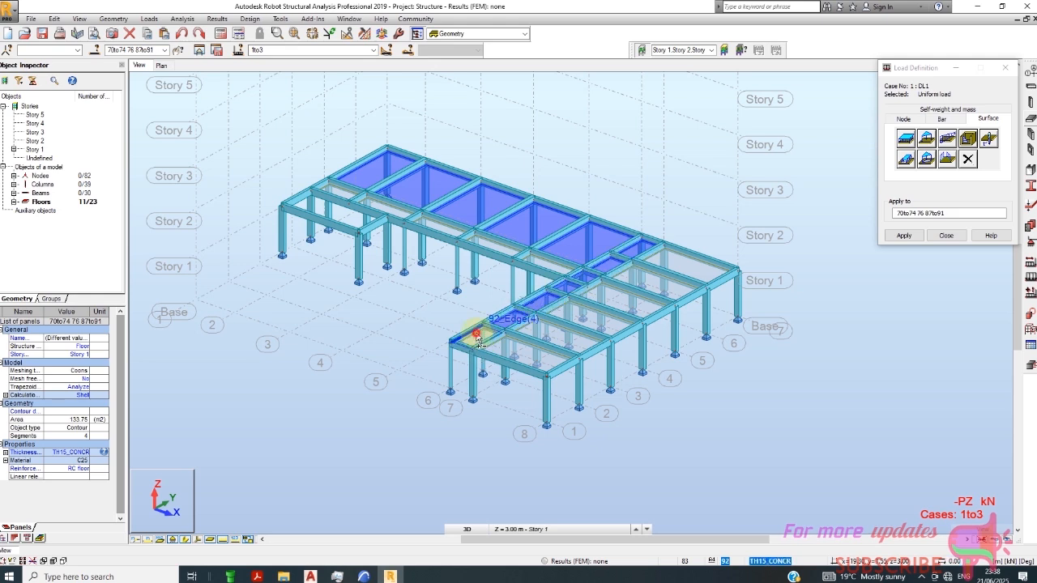
ctrl+click(479, 340)
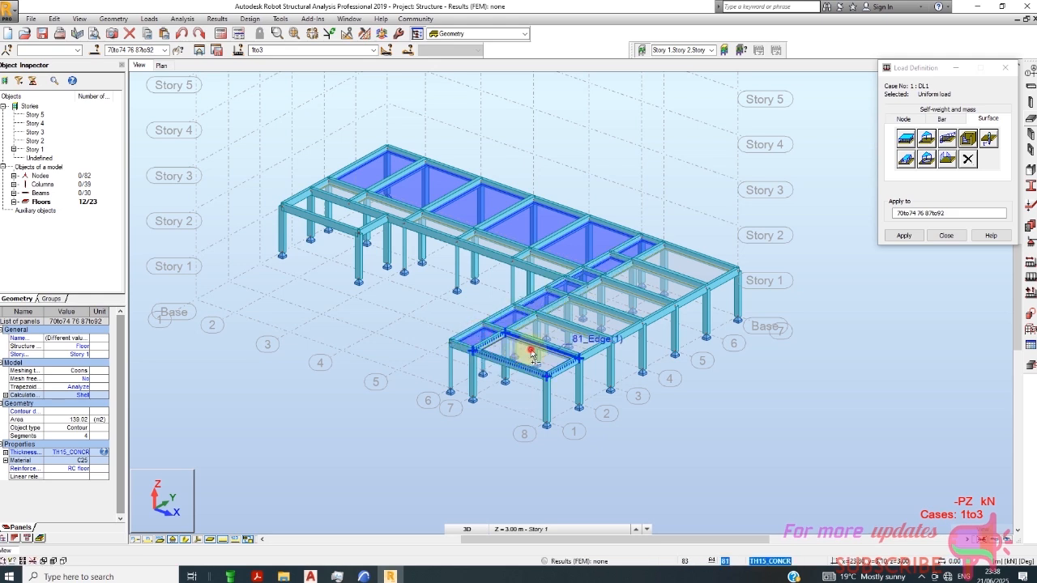
ctrl+click(539, 357)
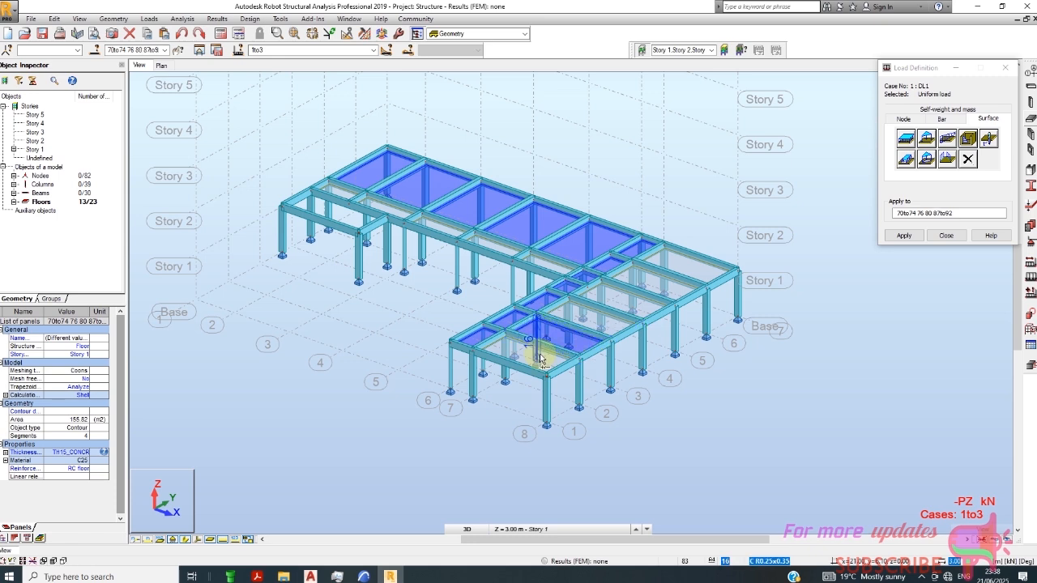
ctrl+click(577, 334)
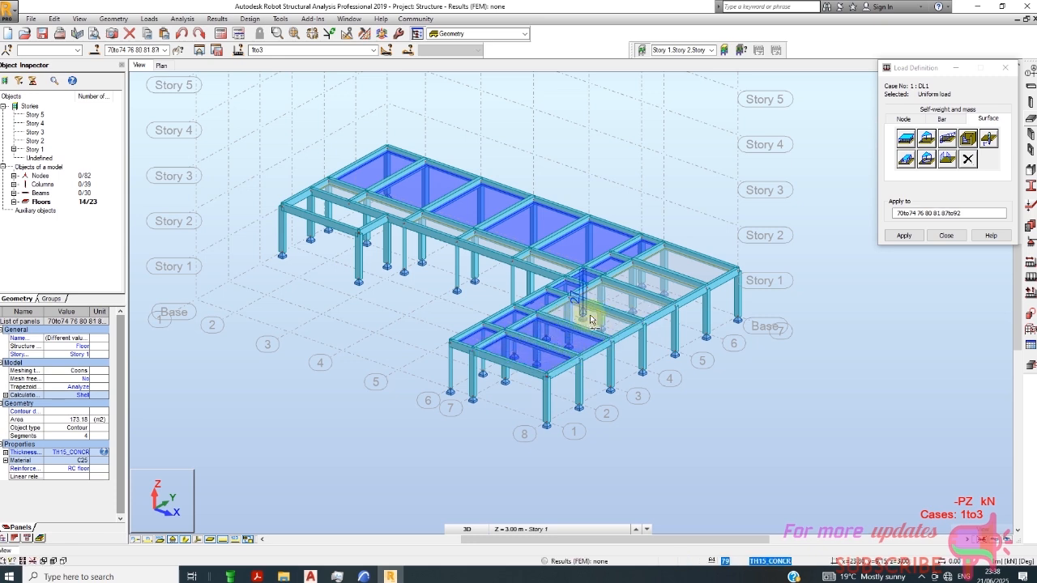
right_click(596, 241)
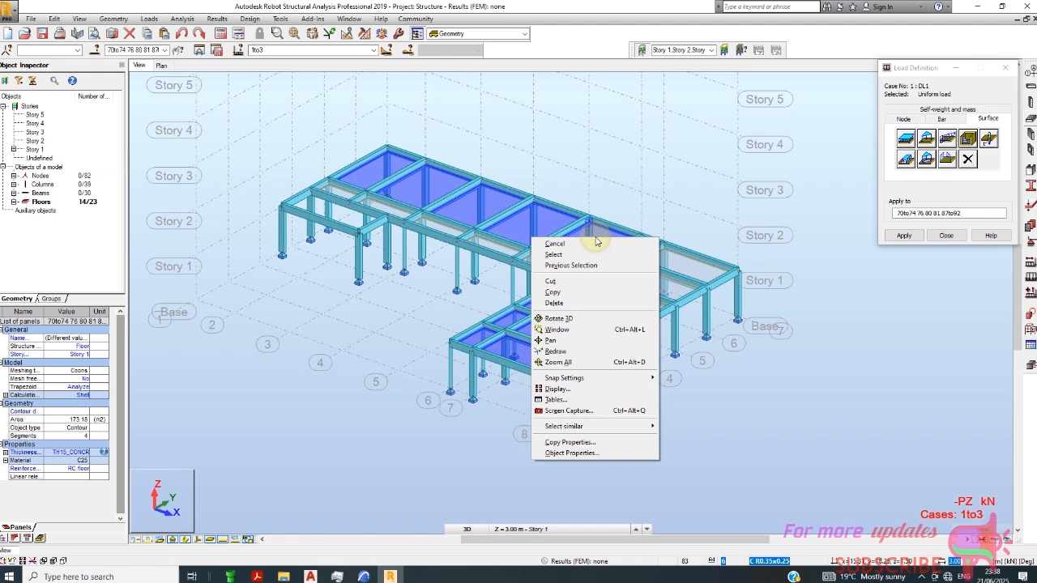
click(582, 426)
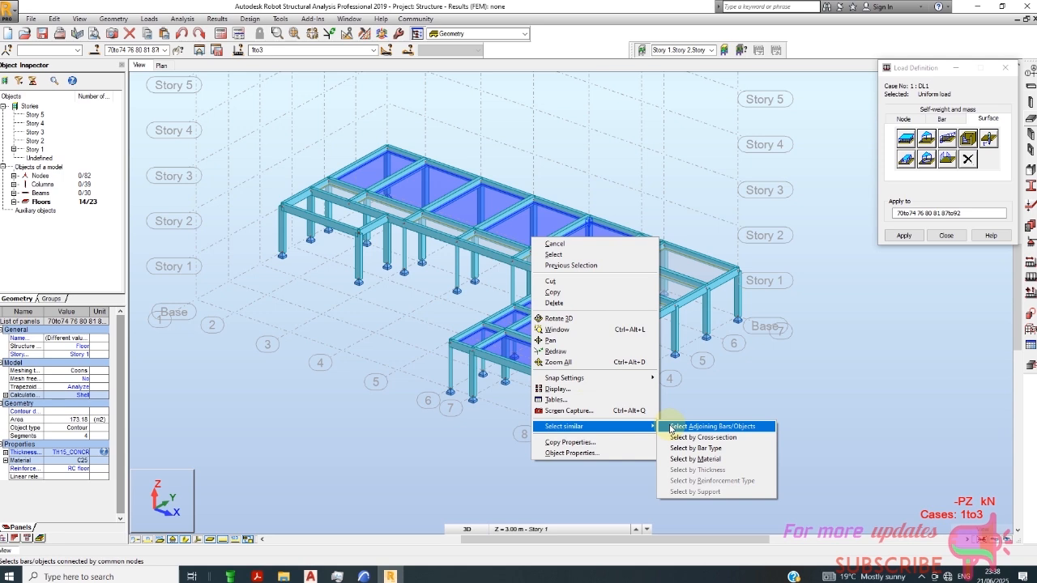
- Select all Story 1 floor panels by their shared material, starting from panel 73, and apply the DL1 uniform load to 70to92
click(554, 235)
click(556, 225)
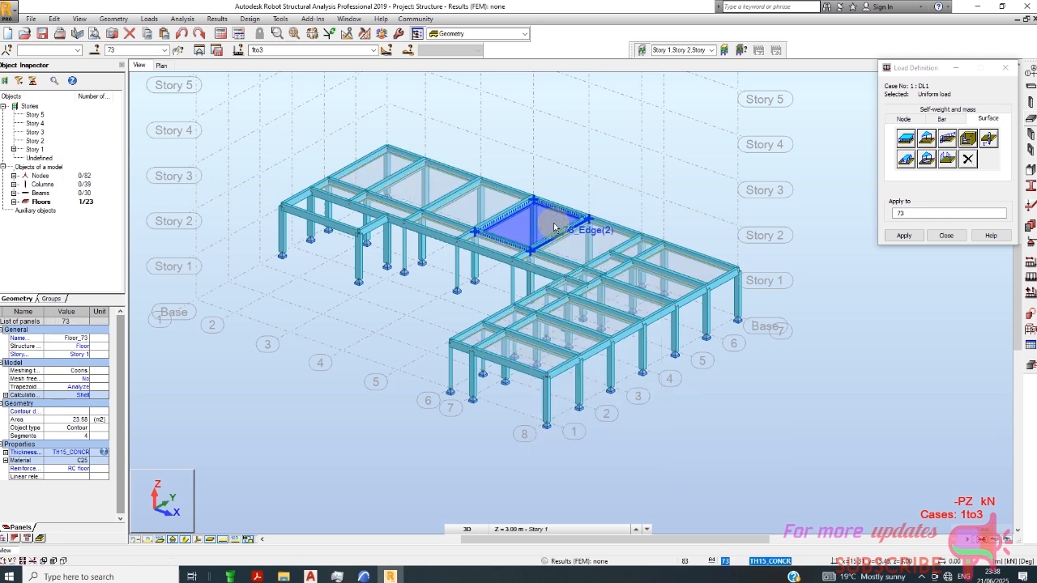
right_click(547, 386)
mouse_move(534, 413)
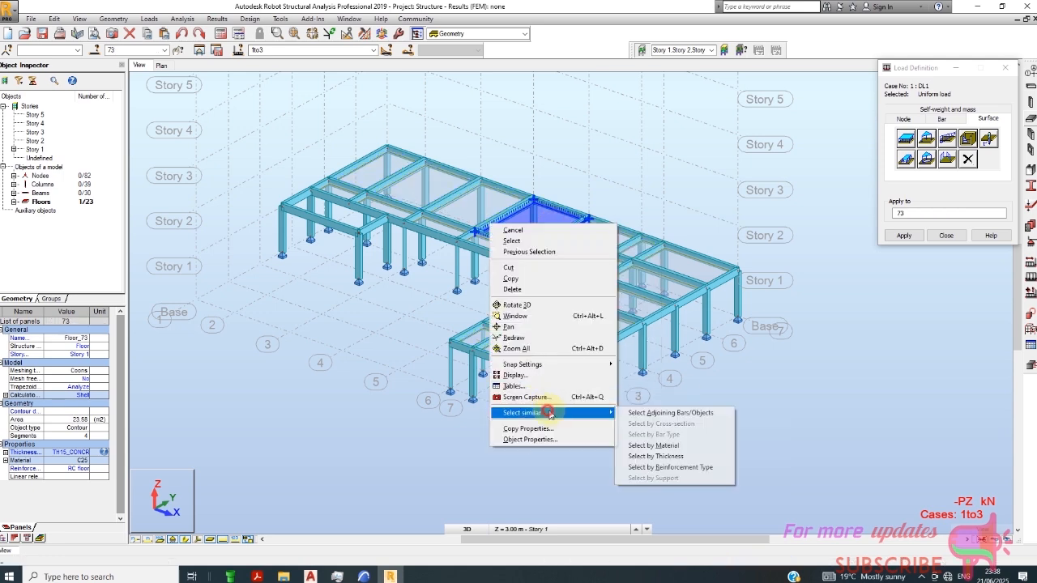
click(656, 448)
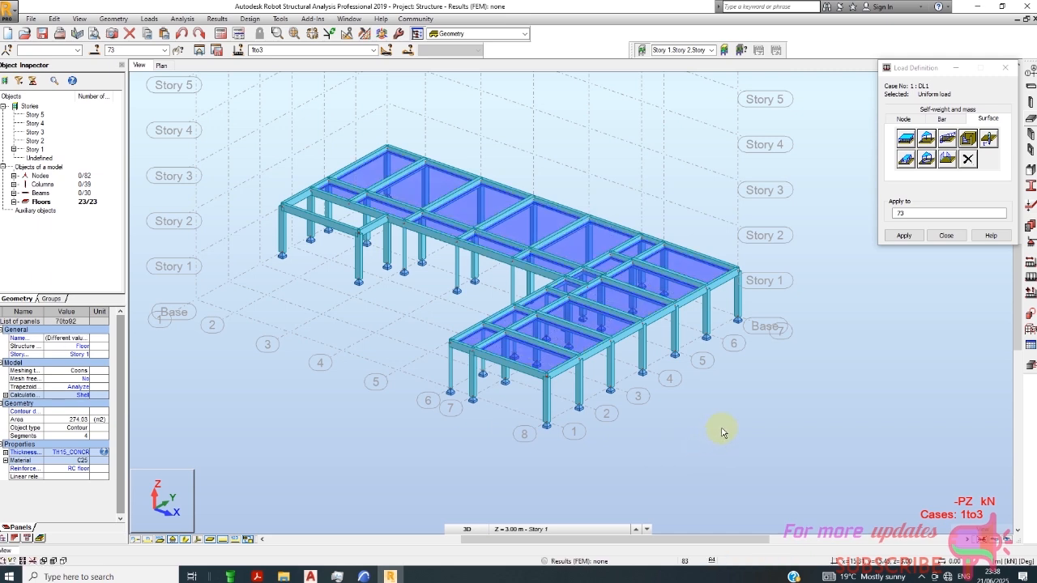
click(902, 237)
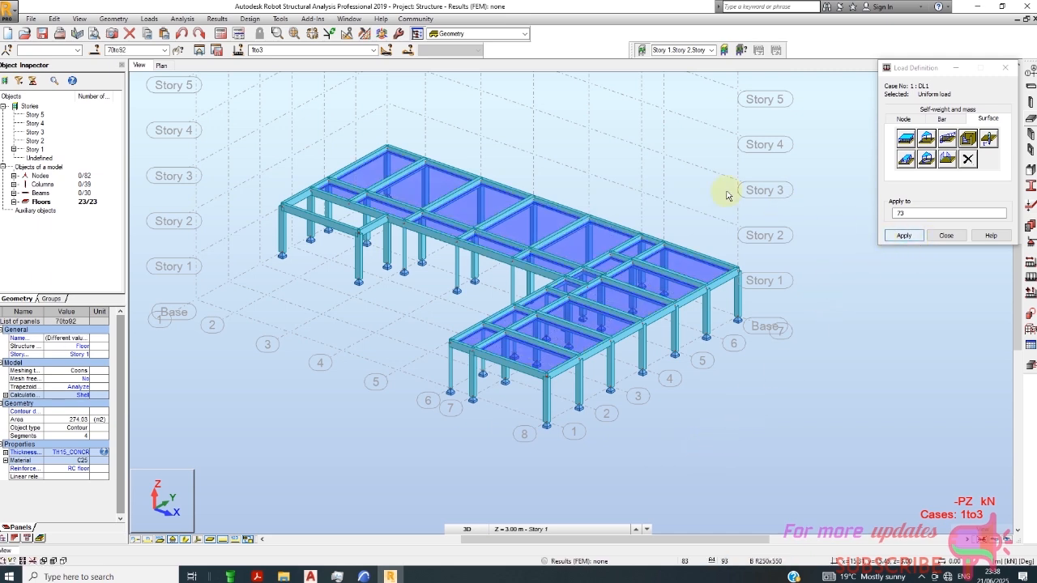
click(909, 233)
click(909, 236)
click(909, 215)
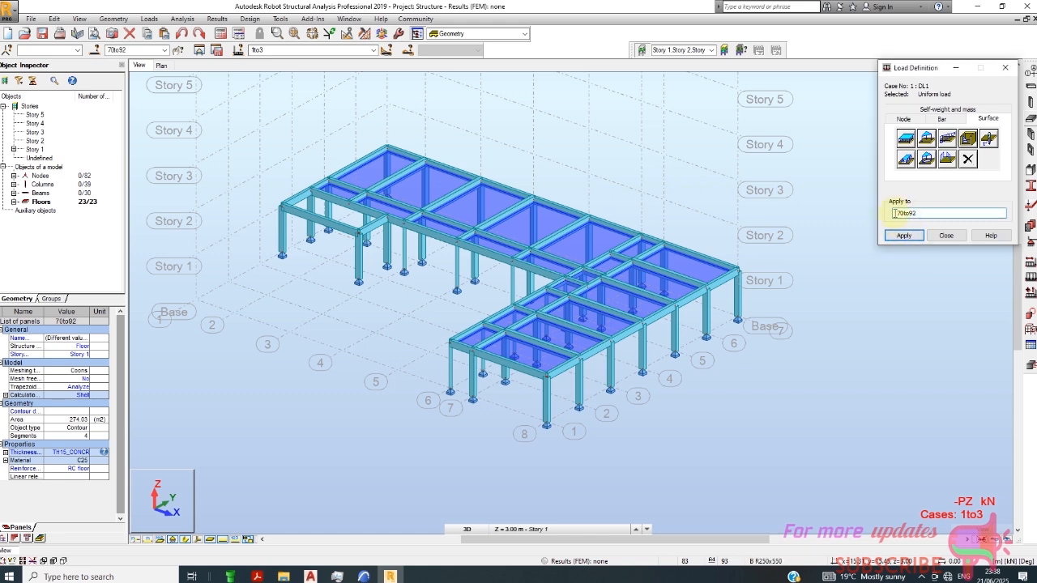
click(905, 235)
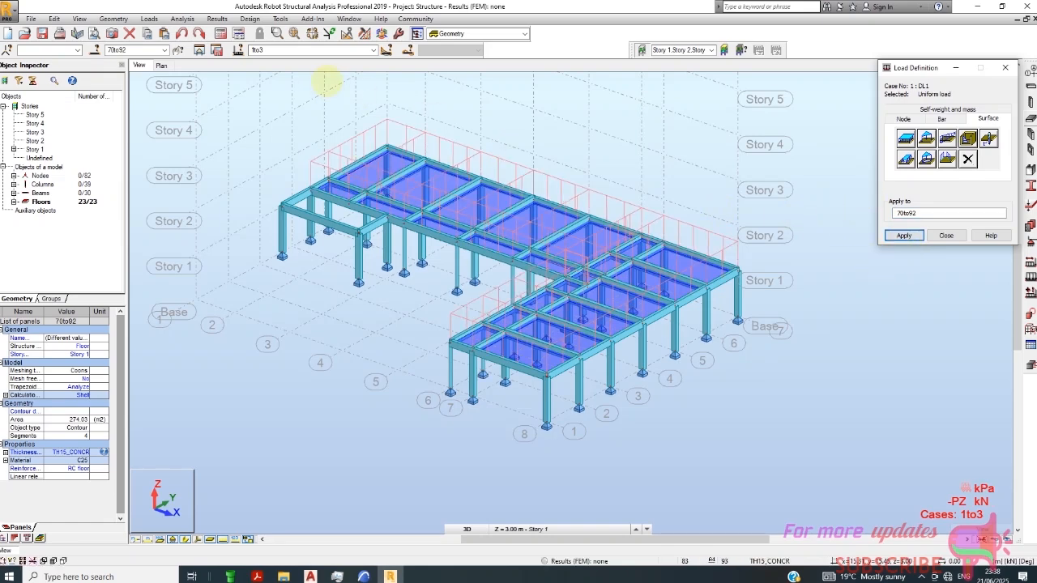
click(149, 19)
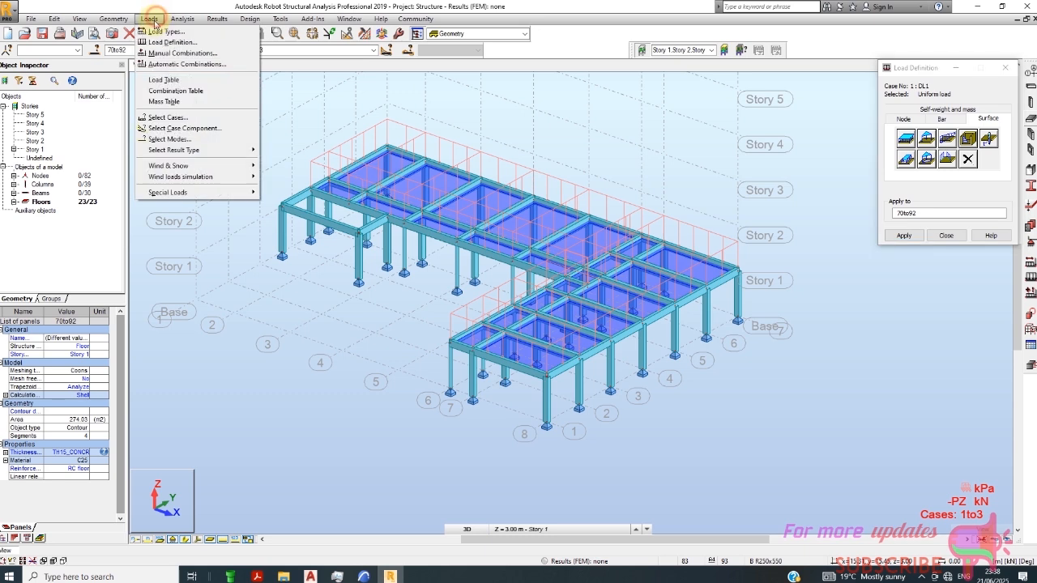
click(171, 43)
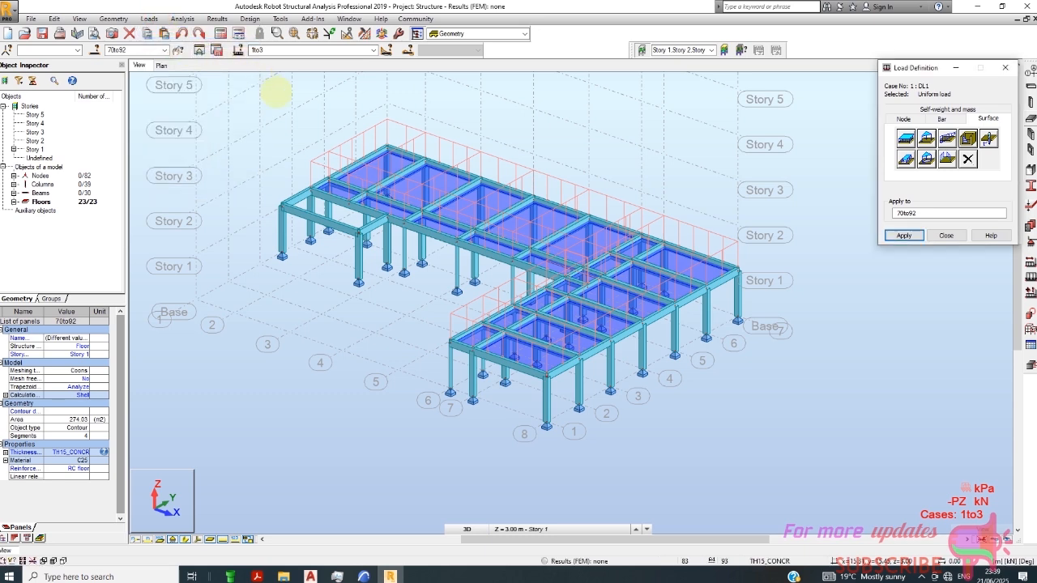
click(158, 20)
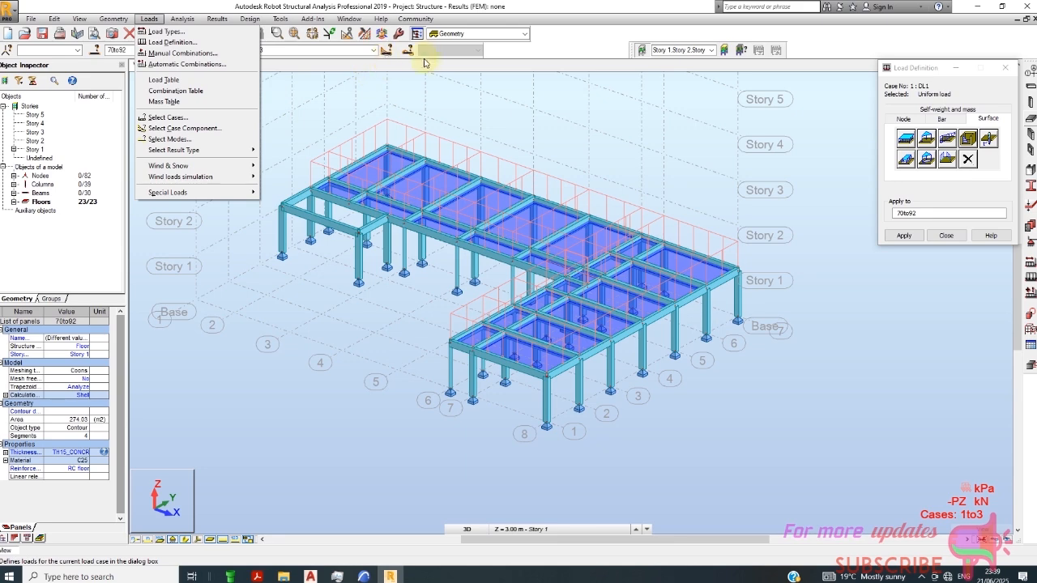
click(373, 51)
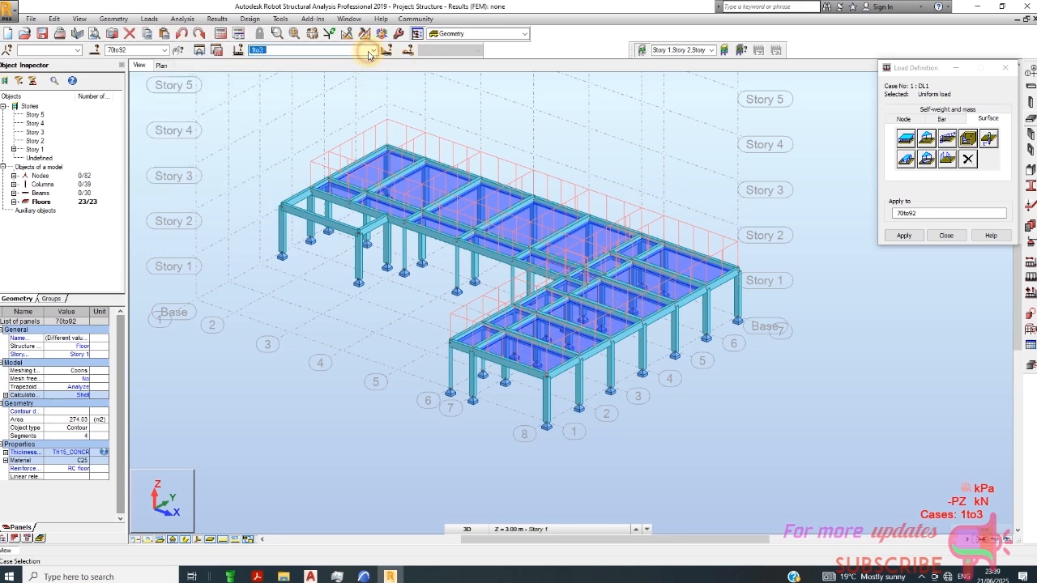
- Switch the workspace from the Geometry layout to the Loads layout
click(525, 34)
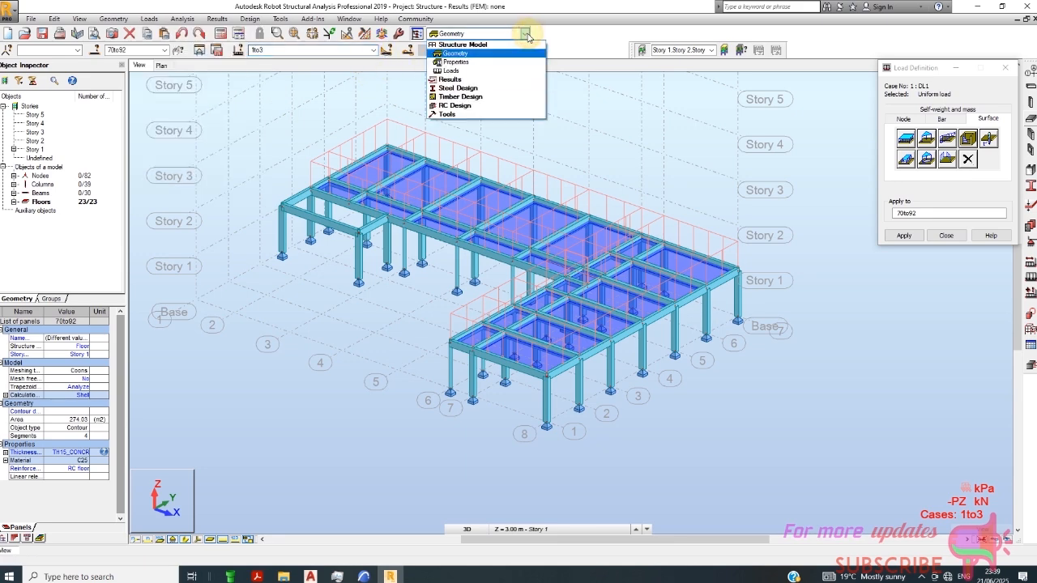
click(464, 71)
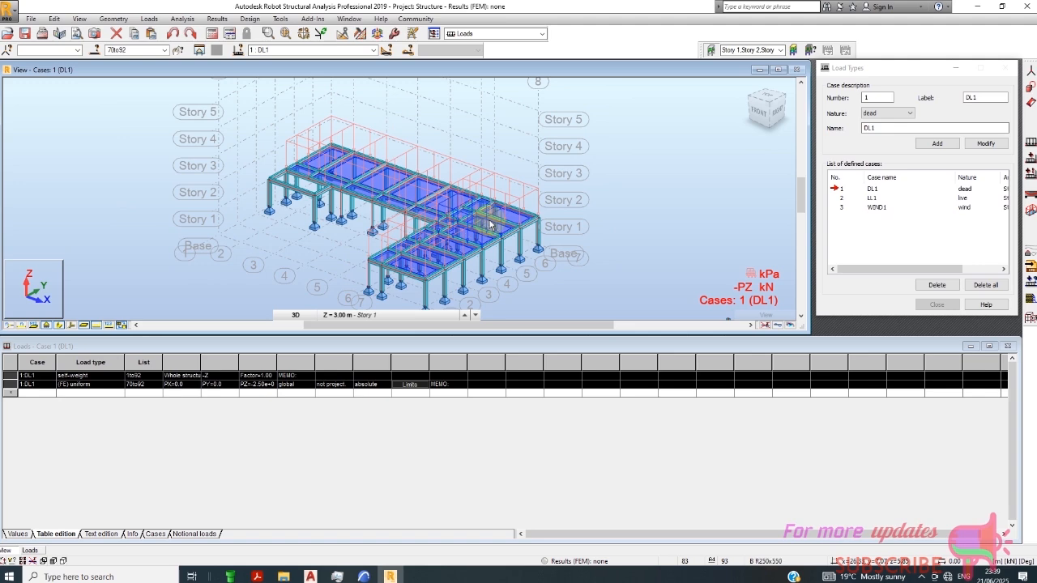
scroll(413, 276, up, 1)
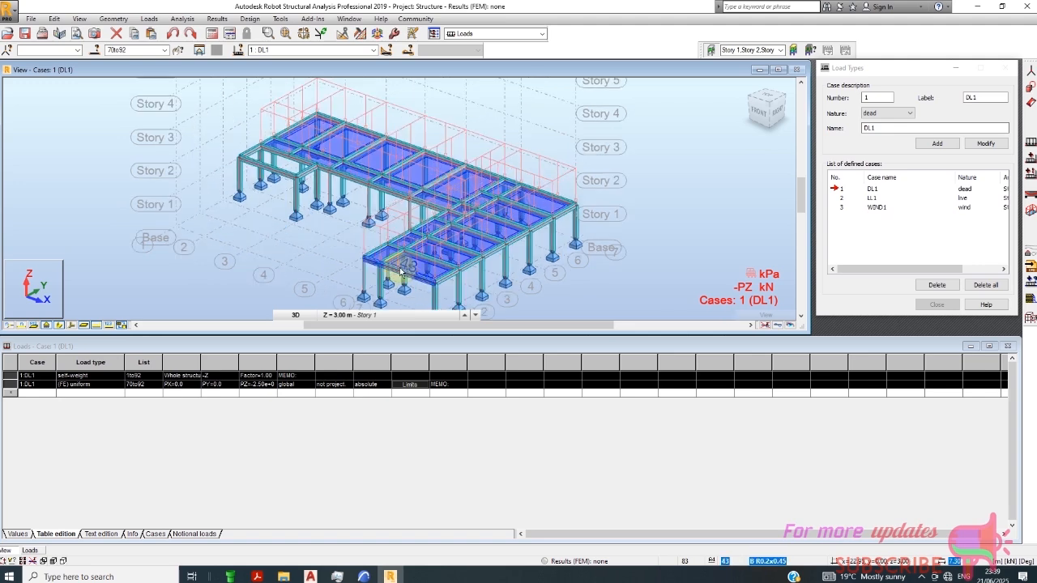
- Check the Z value in the load properties of the uniform planar load on the DL1 floor panels
right_click(371, 109)
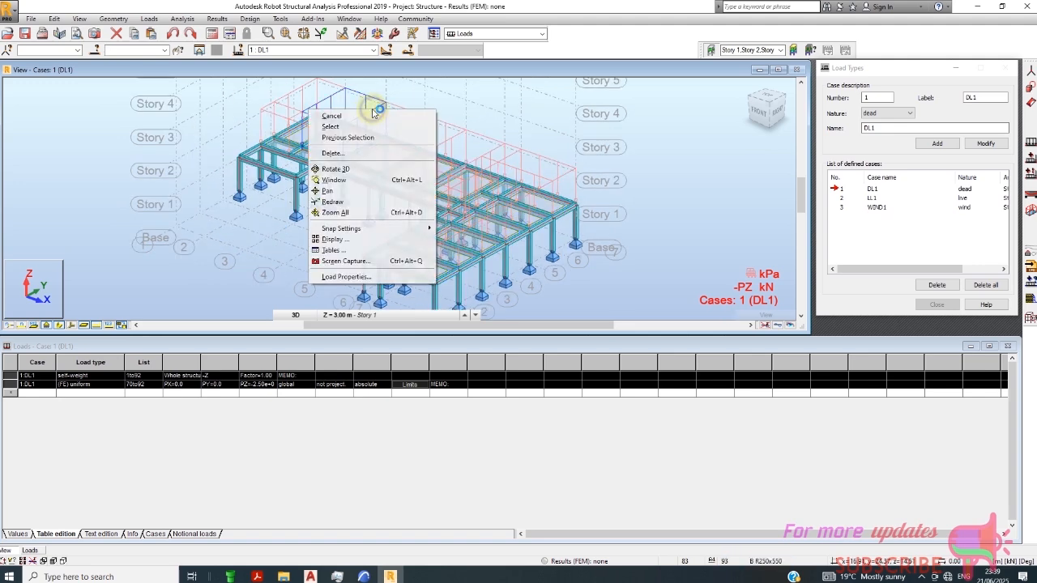
click(385, 277)
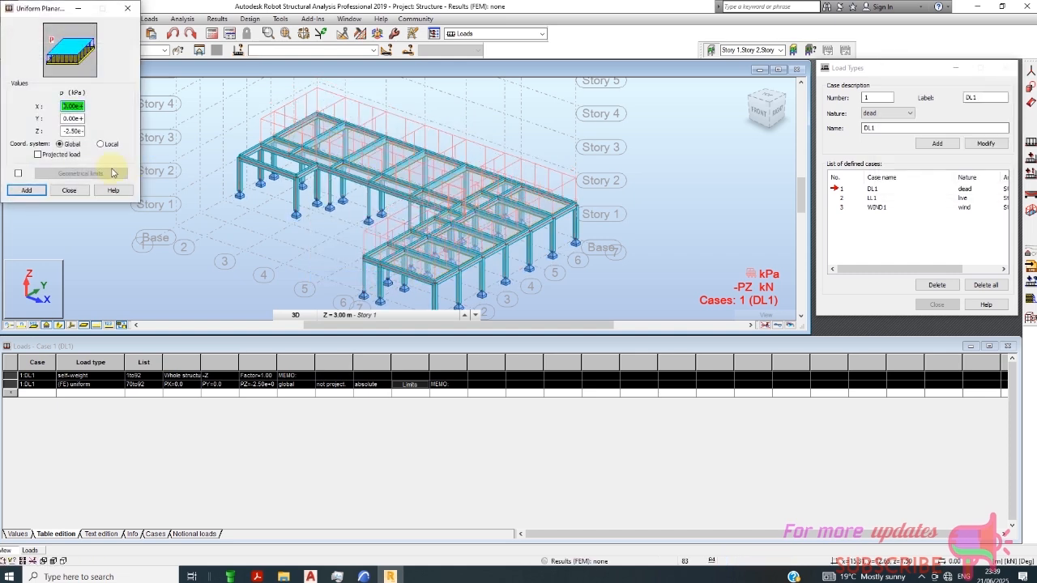
double_click(77, 131)
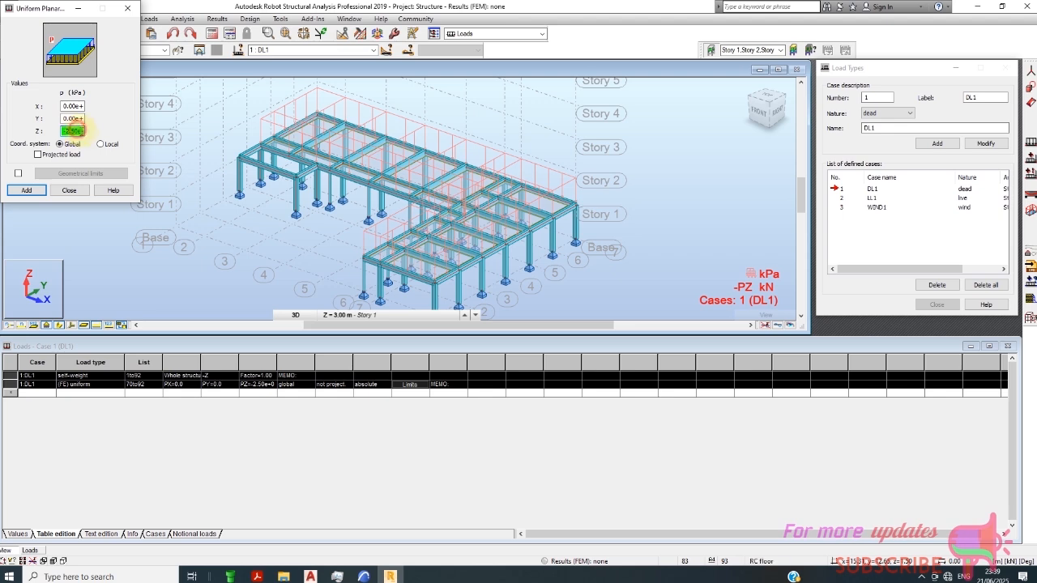
drag(78, 131, 94, 131)
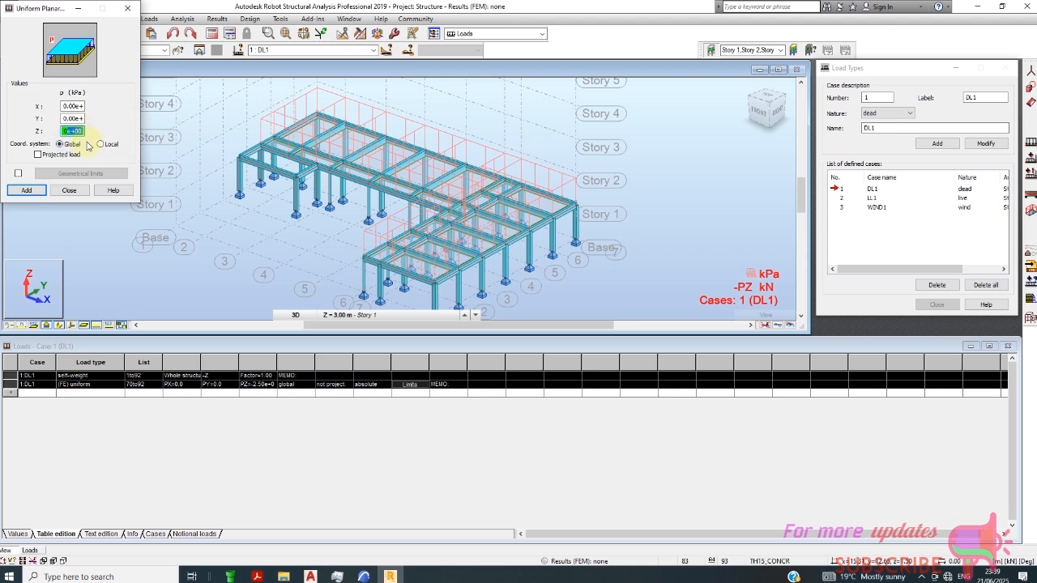
click(74, 190)
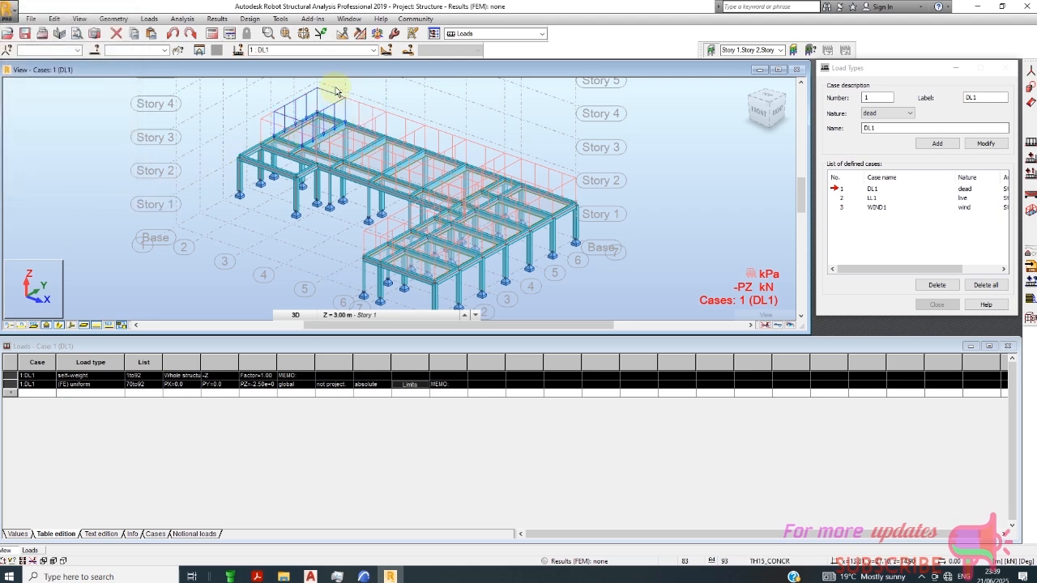
- Make LL1 the current load case
click(374, 50)
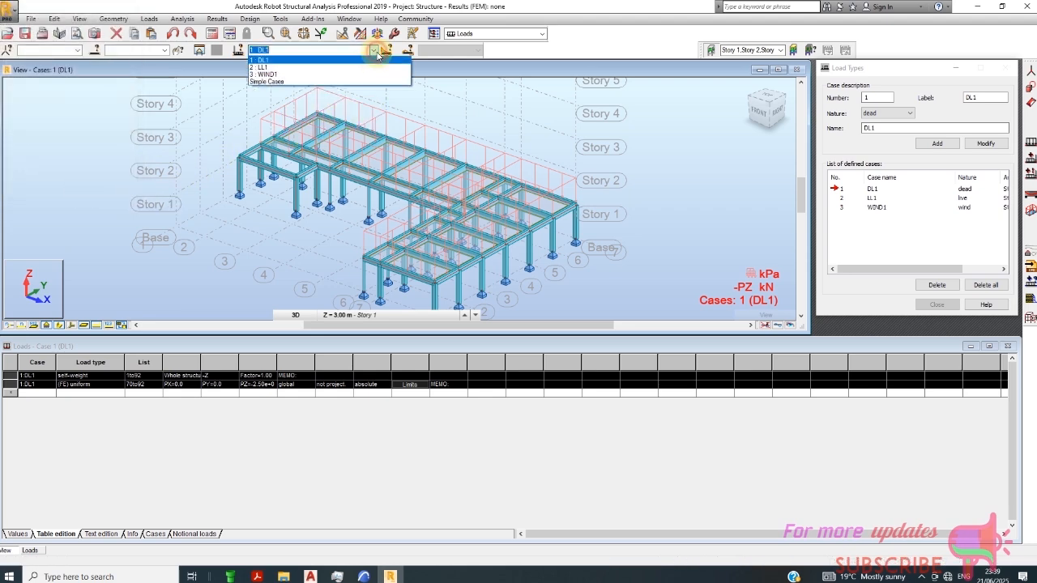
click(321, 67)
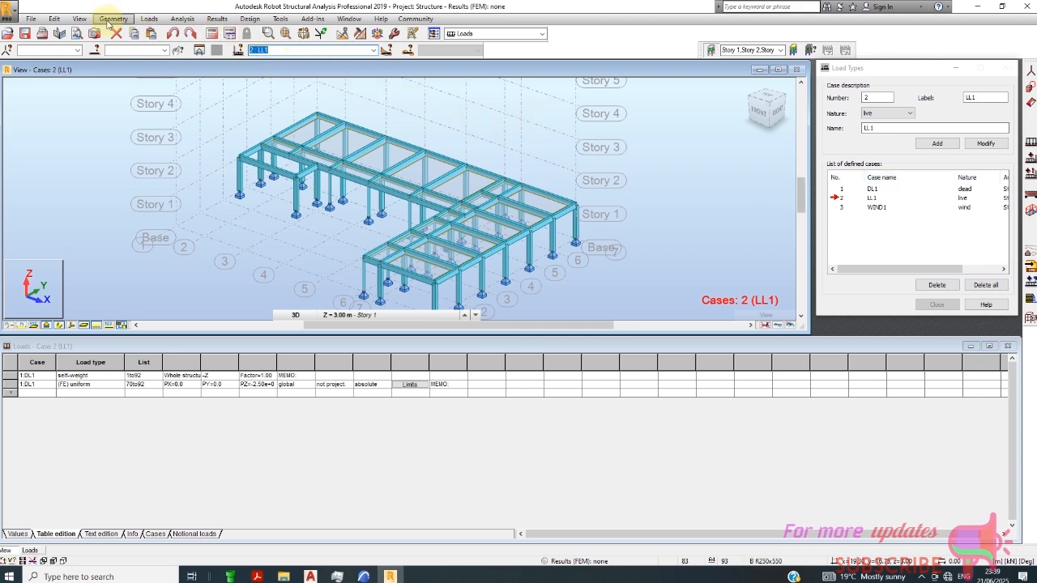
- Define a uniform planar surface load for LL1 with a global Z value of -2.50 kPa
click(148, 19)
click(166, 40)
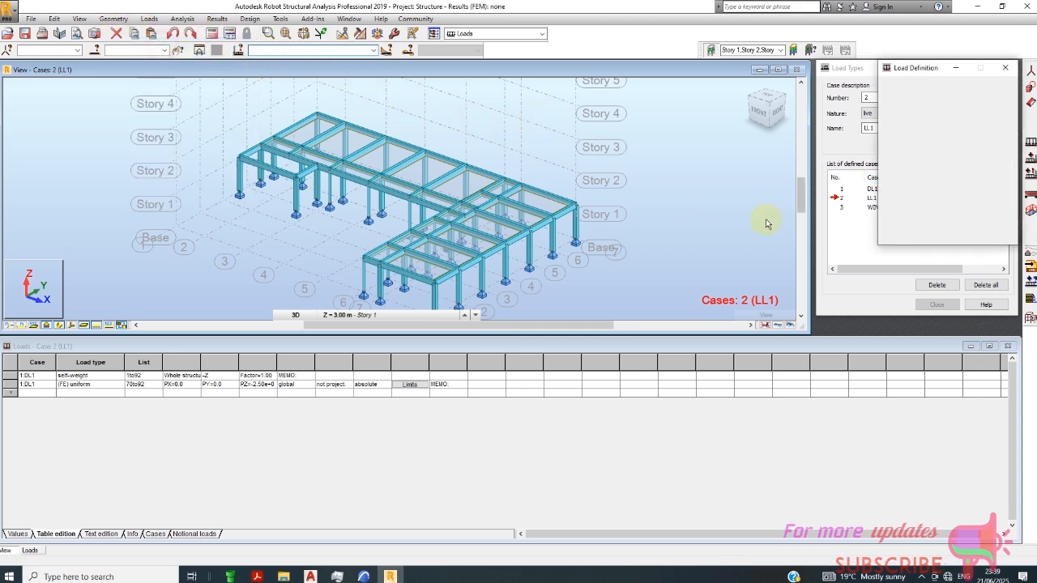
click(906, 139)
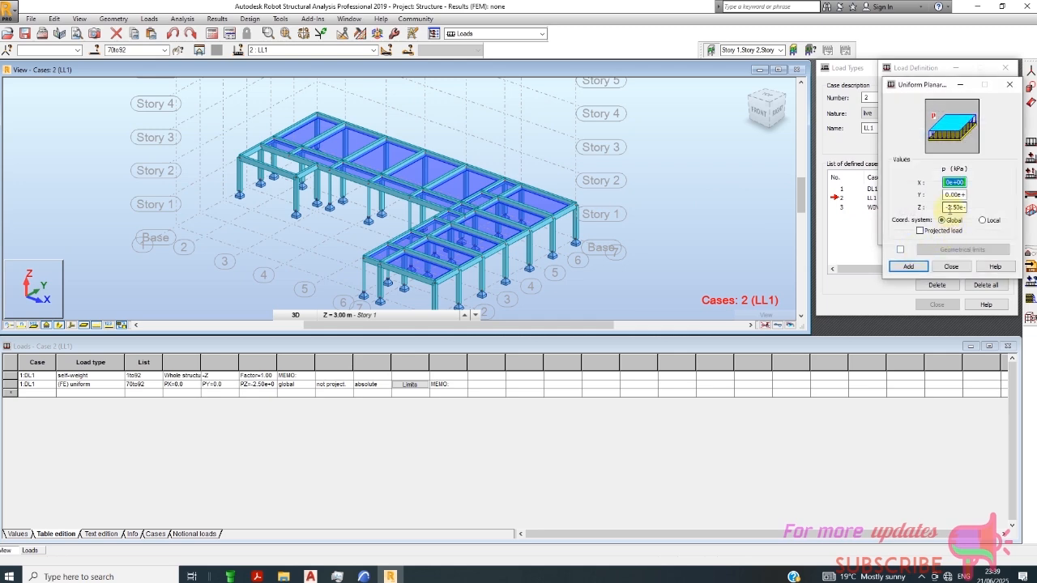
double_click(953, 207)
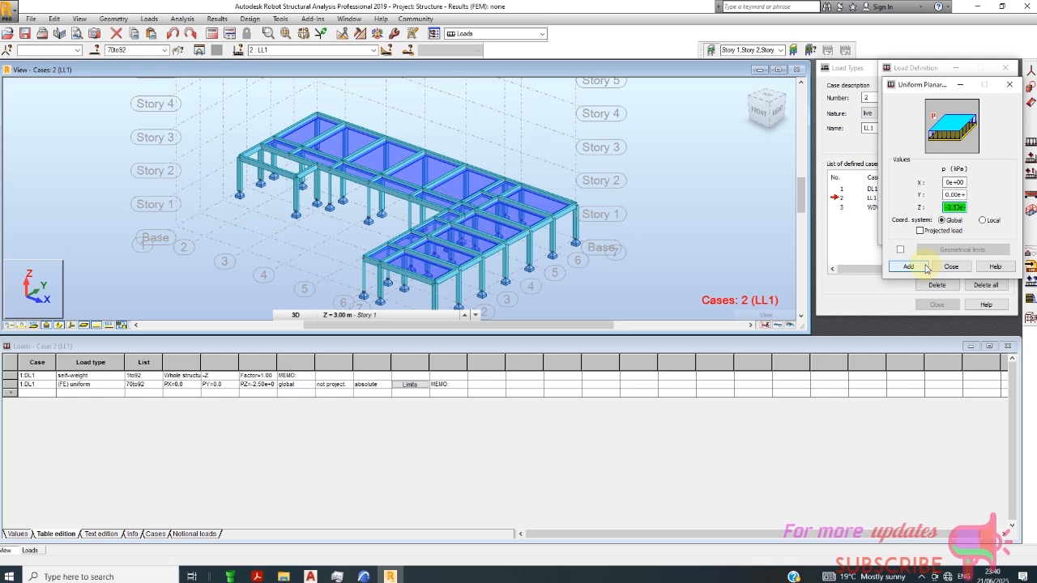
scroll(505, 191, up, 2)
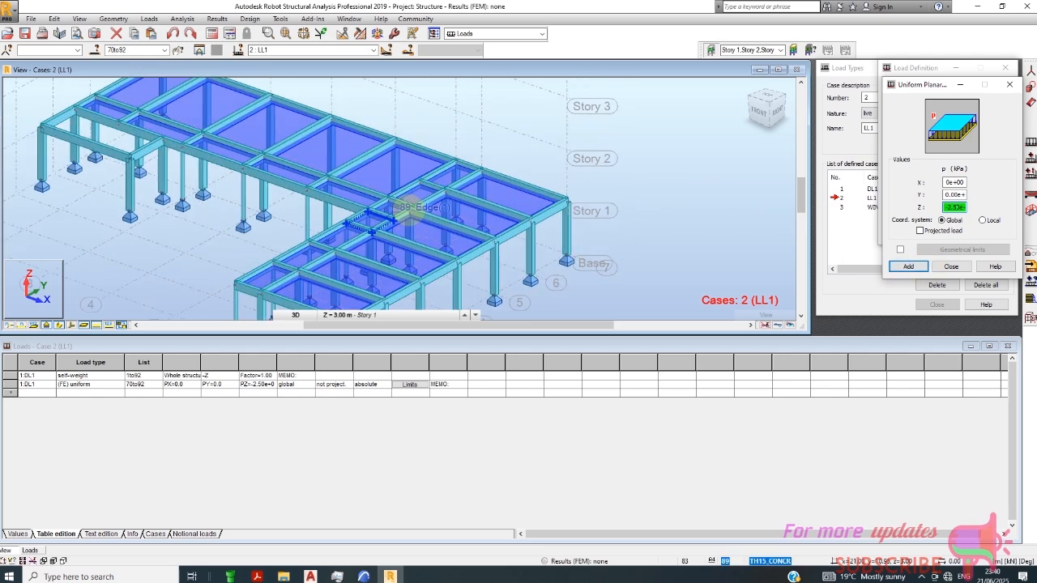
click(909, 266)
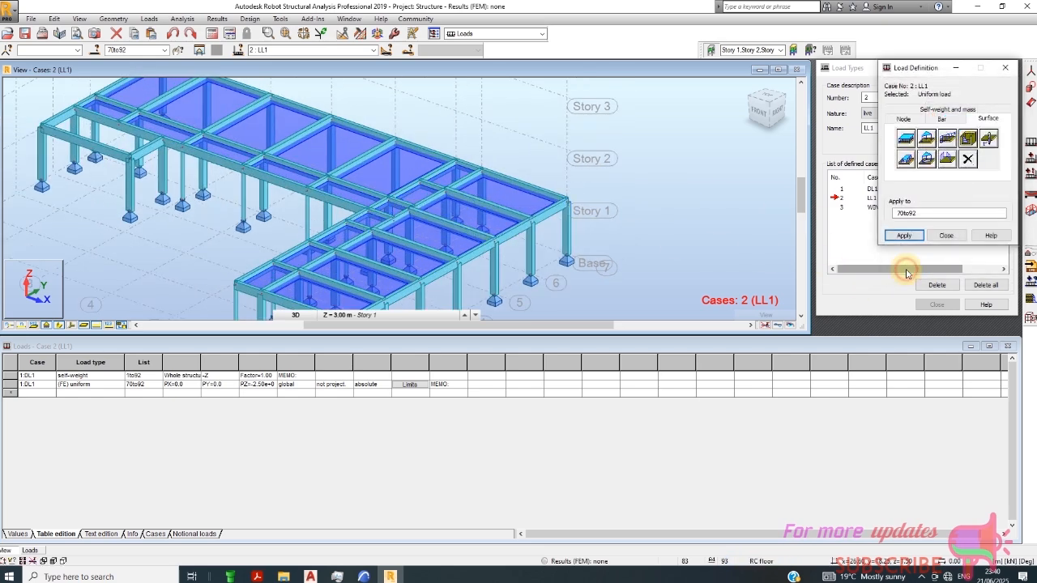
- Replace the current panel selection with the five large Story 1 floor panels 70 to 74 along the long wing
click(936, 213)
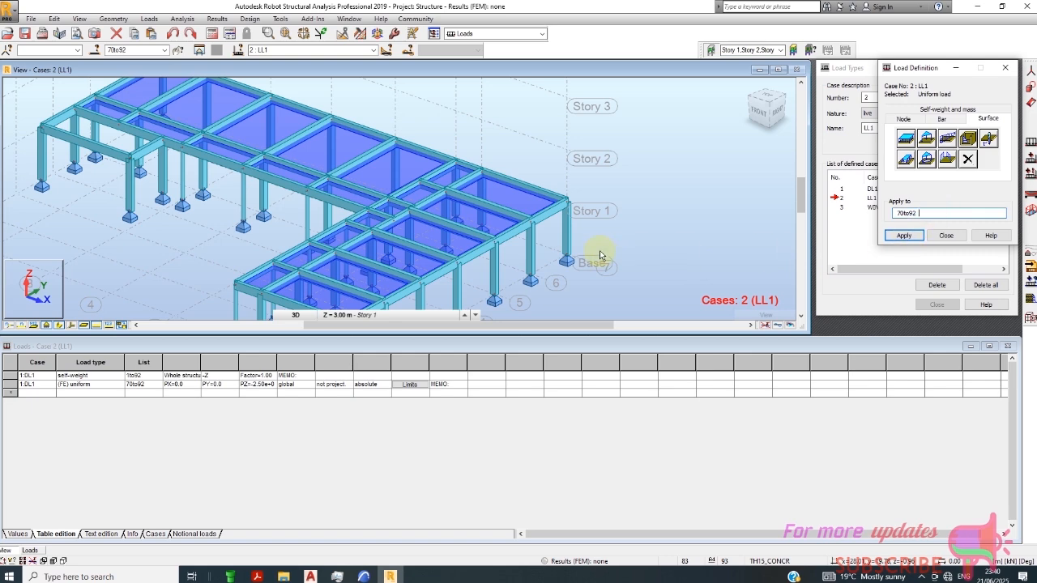
click(608, 178)
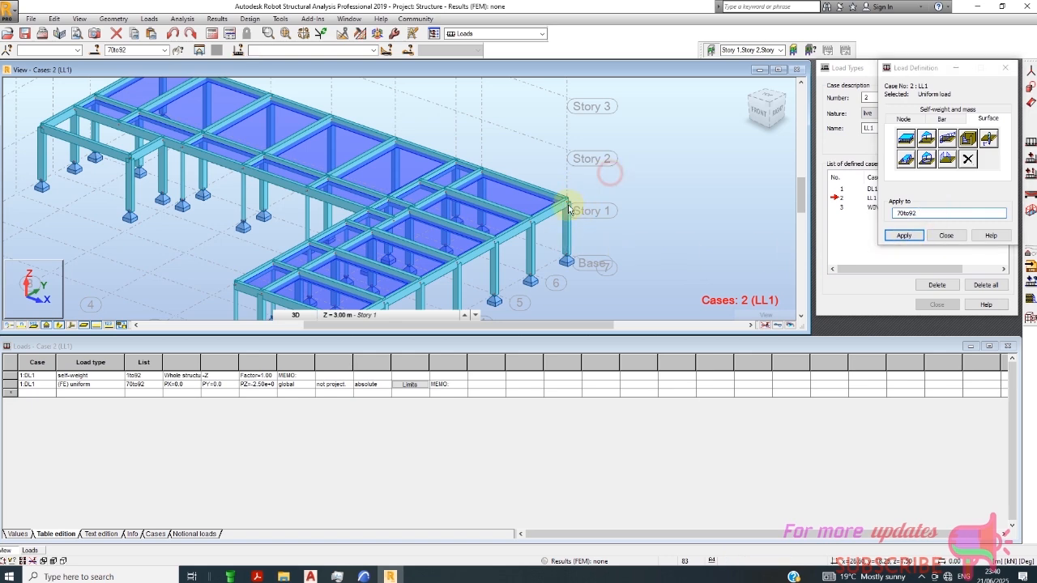
click(383, 183)
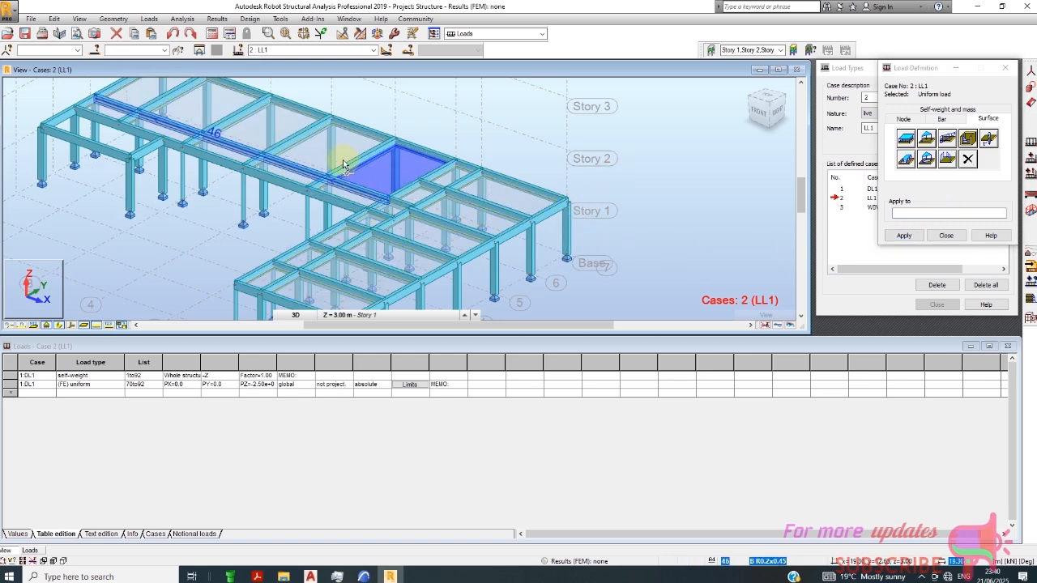
click(343, 155)
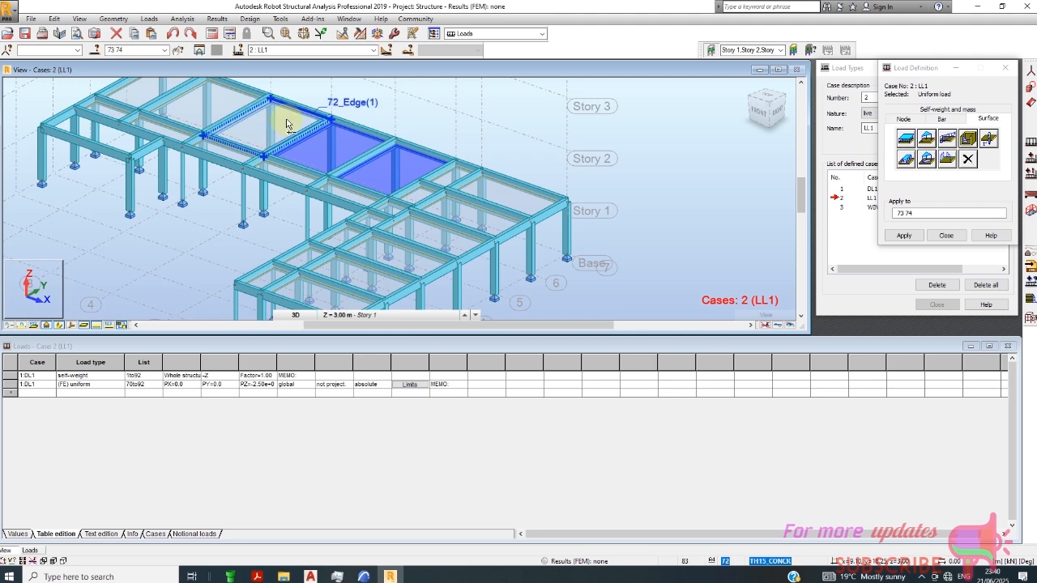
click(239, 114)
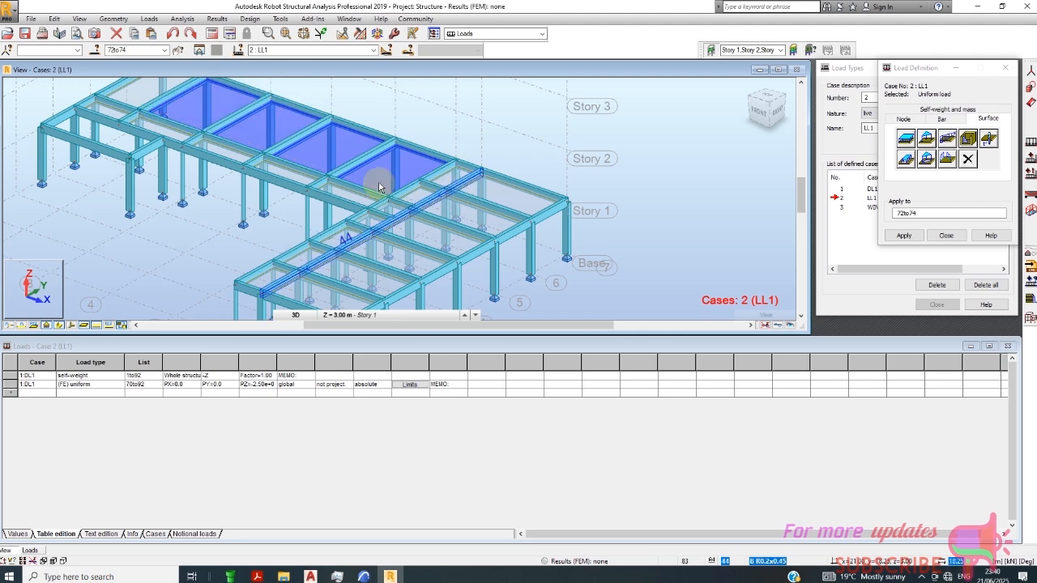
scroll(239, 125, down, 2)
scroll(235, 123, up, 3)
click(492, 128)
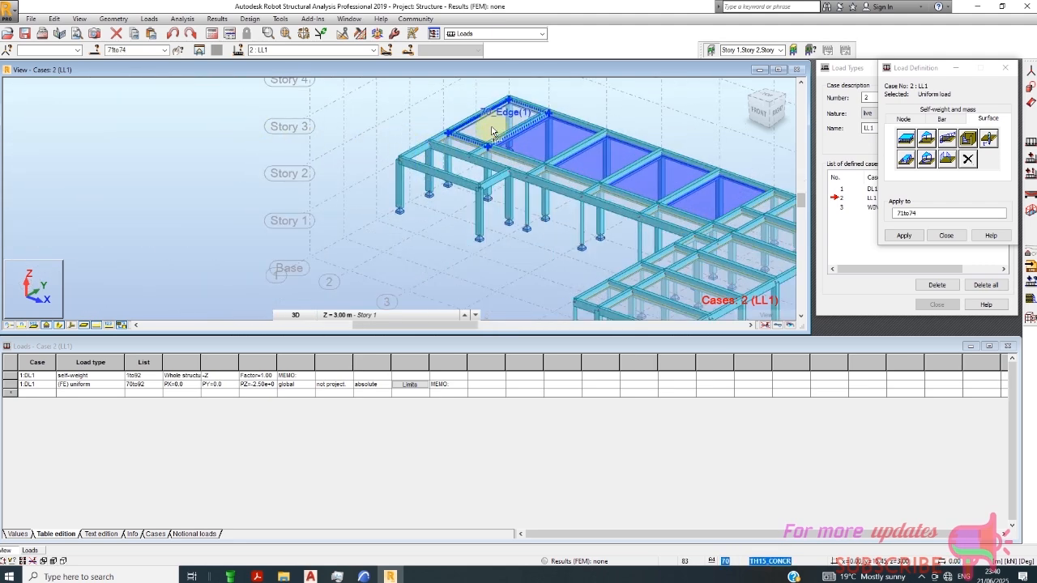
click(444, 144)
scroll(301, 158, down, 3)
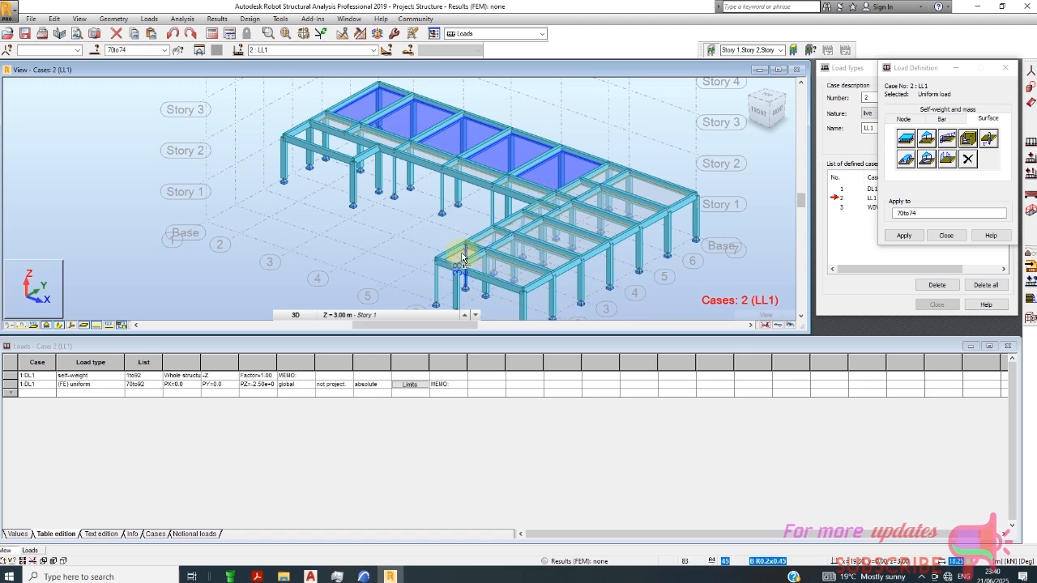
- Add the large floor panels 75 and 77 to 81 of the projecting wing to the selection and apply the LL1 uniform load
click(529, 262)
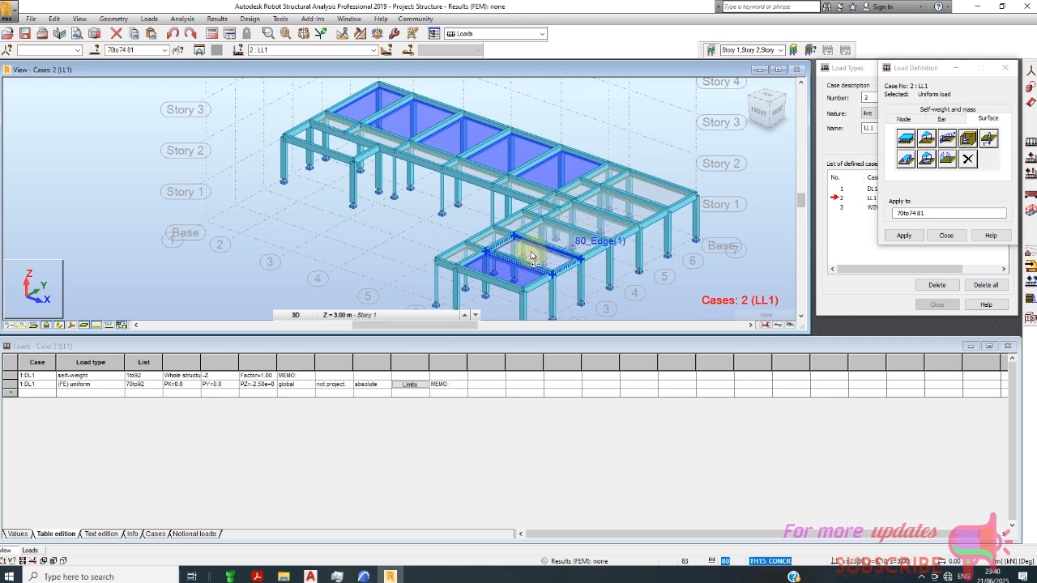
click(563, 247)
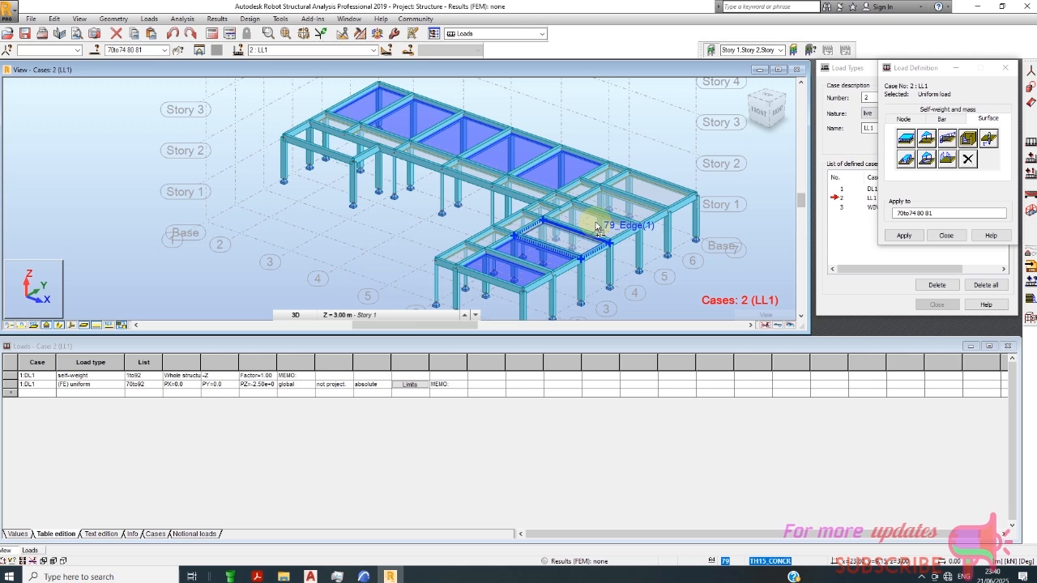
click(589, 227)
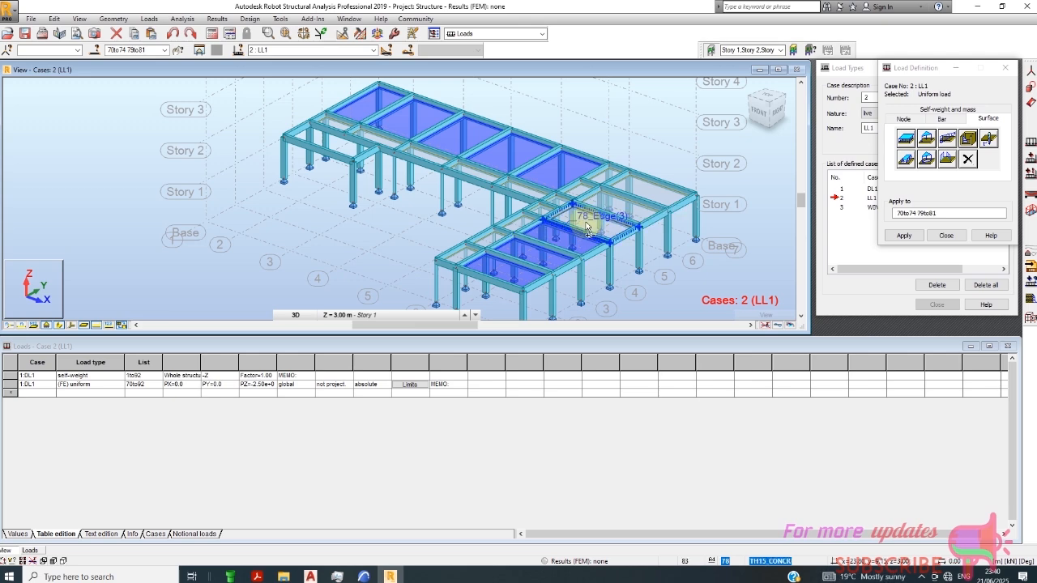
click(652, 192)
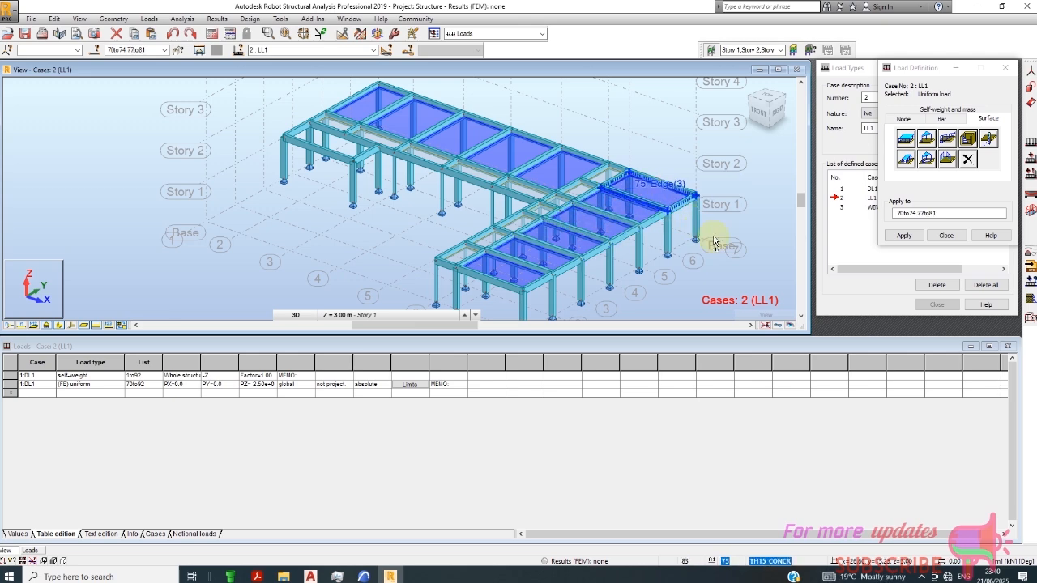
click(904, 235)
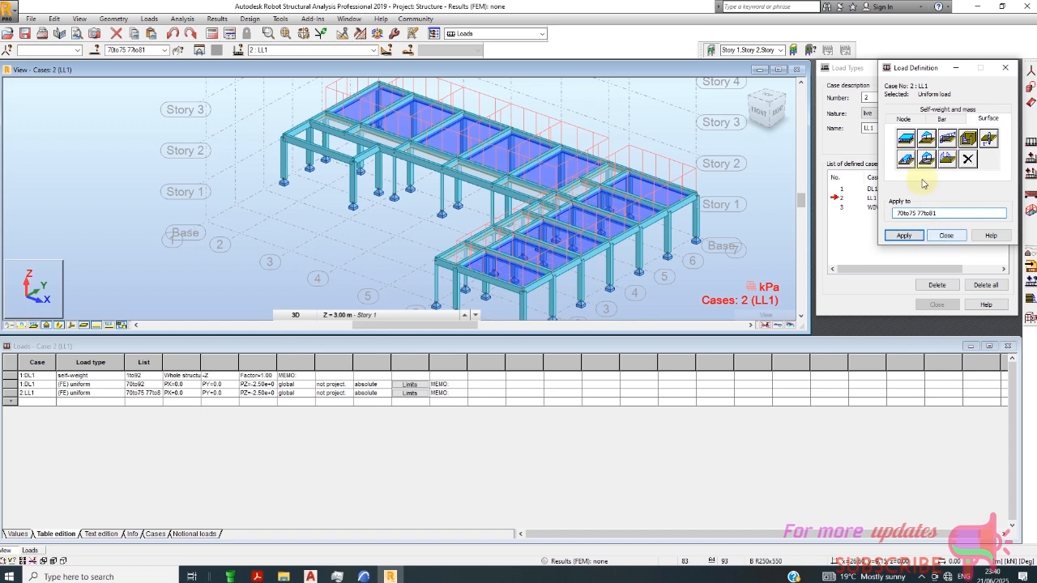
- Define another LL1 uniform planar load with a Z value of -3 kPa and clear the list of panels it applies to
click(906, 138)
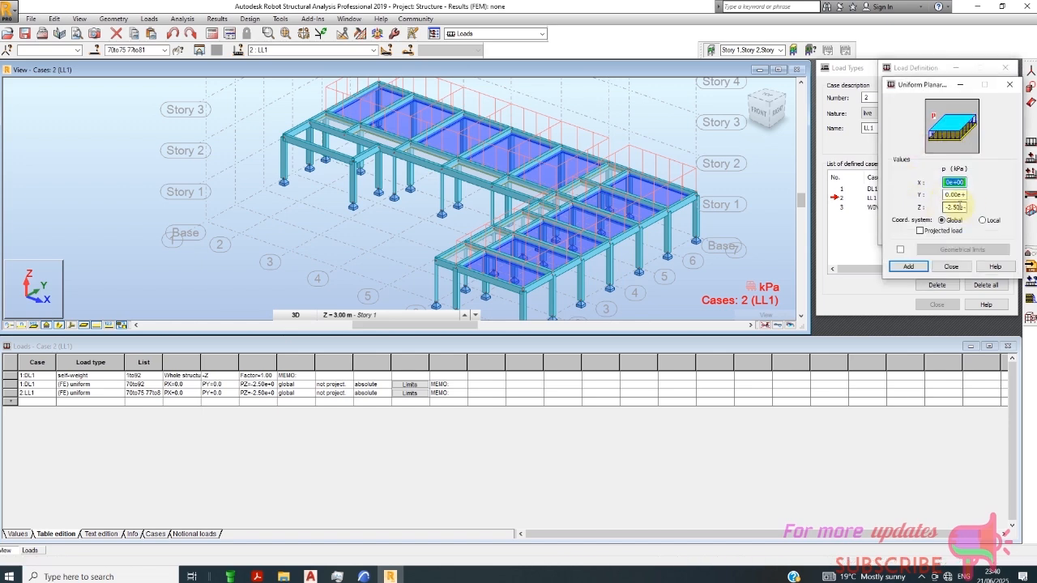
double_click(955, 207)
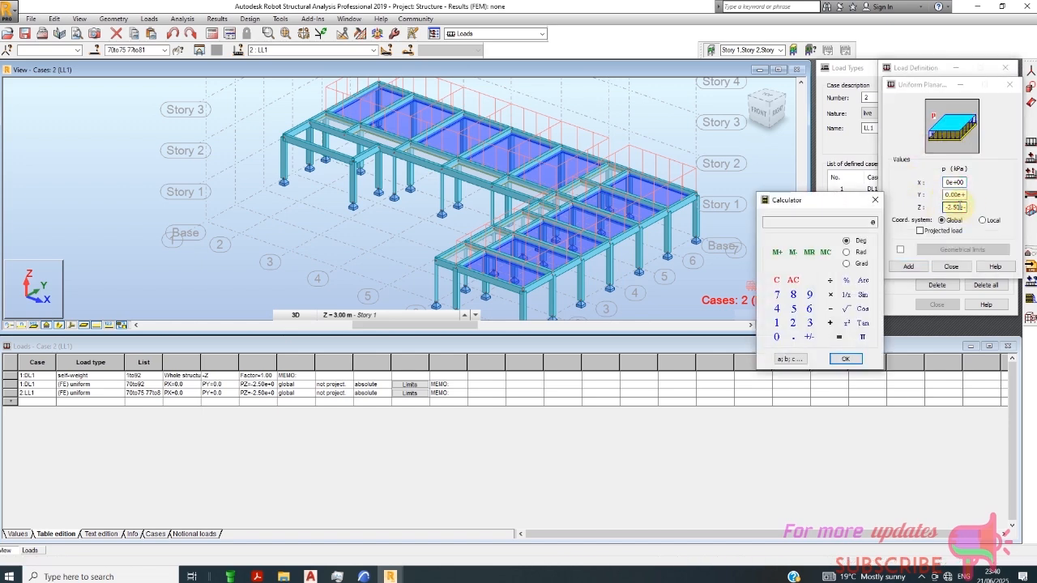
click(959, 208)
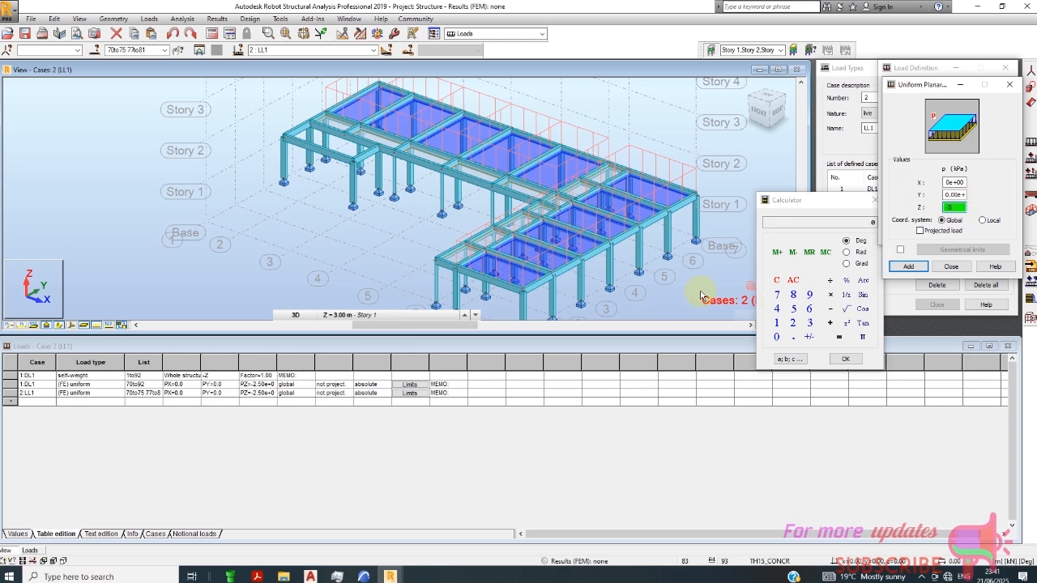
click(908, 267)
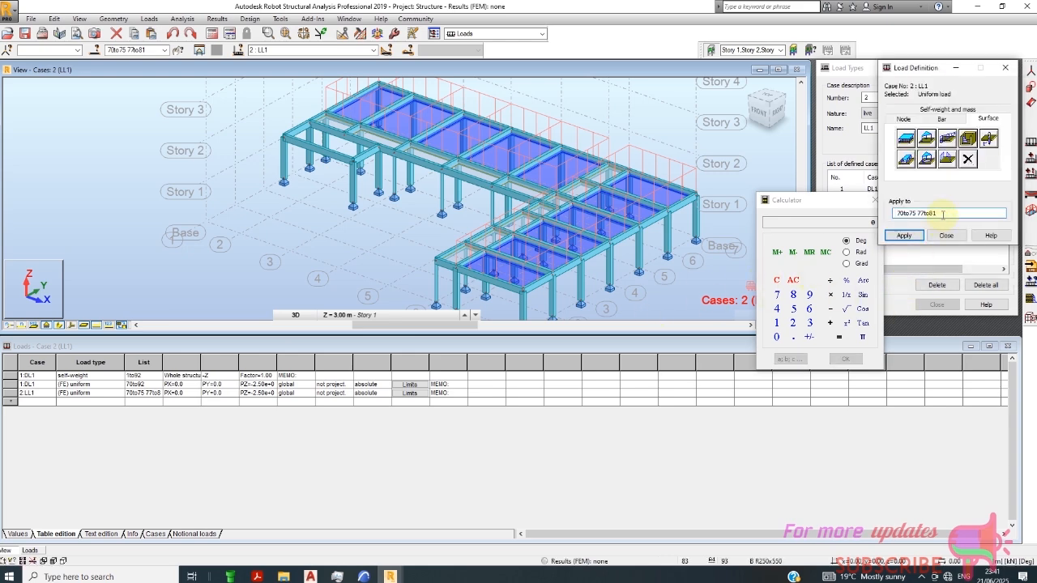
drag(942, 212, 879, 231)
key(Delete)
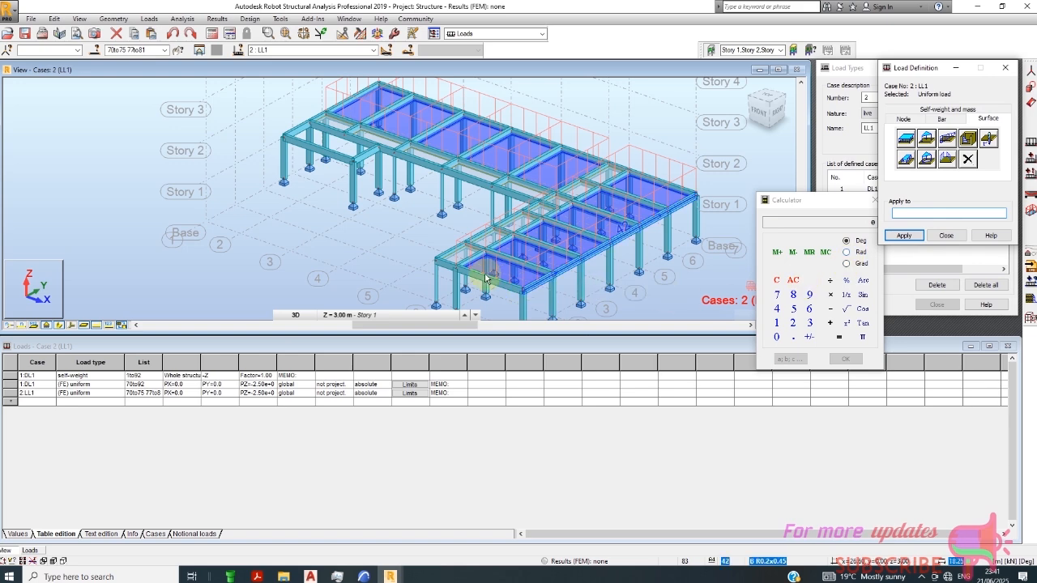
- Select the narrow corridor panels 76 and 87 to 92 in the projecting wing as targets for the uniform surface load
scroll(444, 251, up, 2)
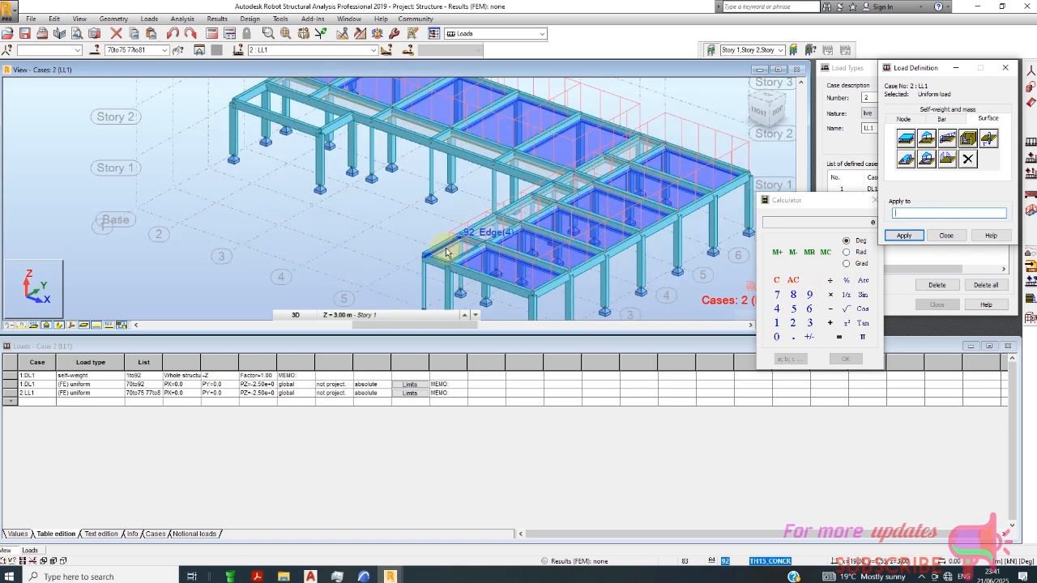
click(452, 252)
click(470, 234)
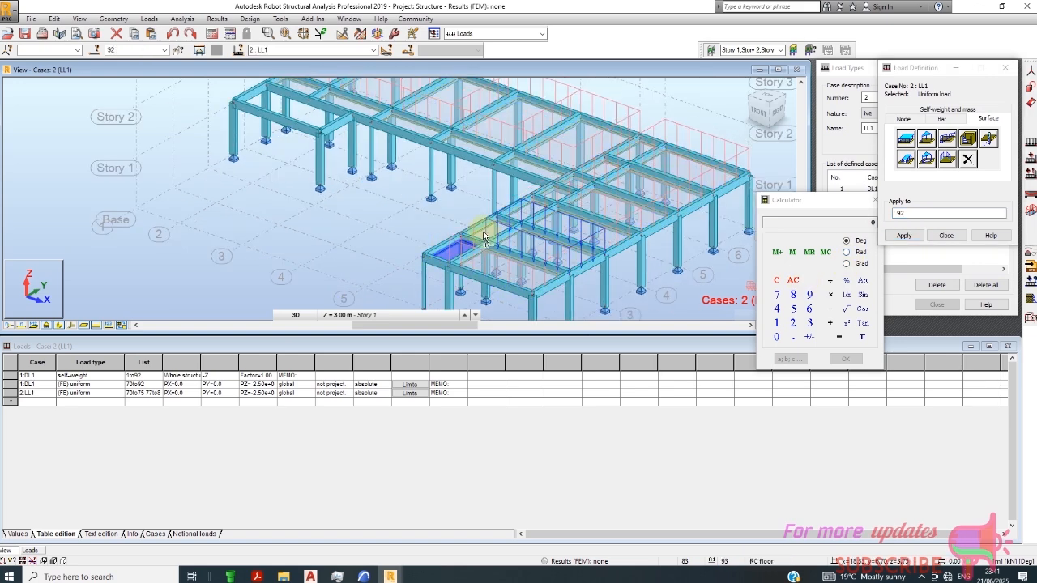
scroll(478, 236, up, 2)
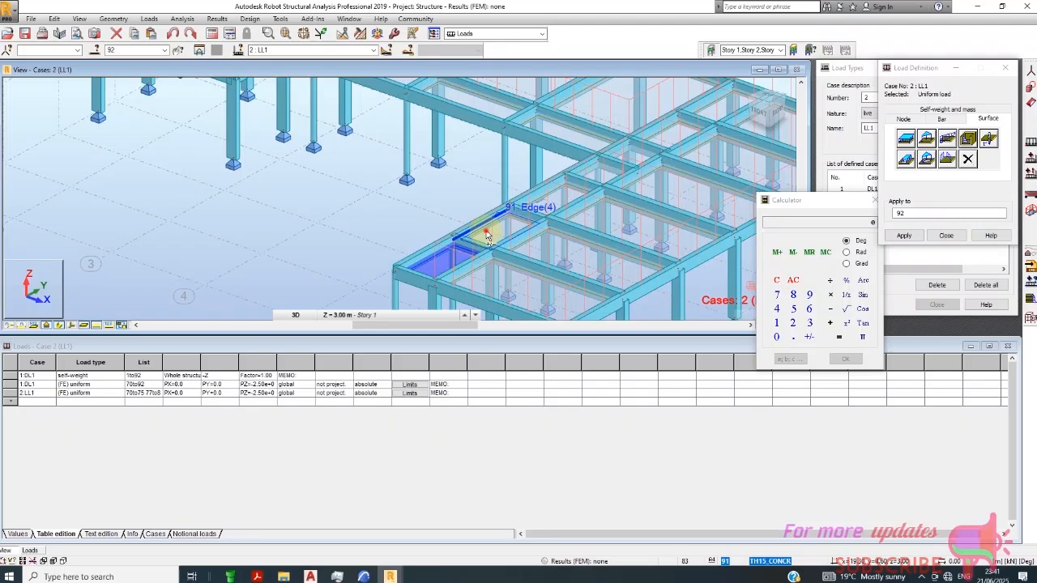
ctrl+click(556, 199)
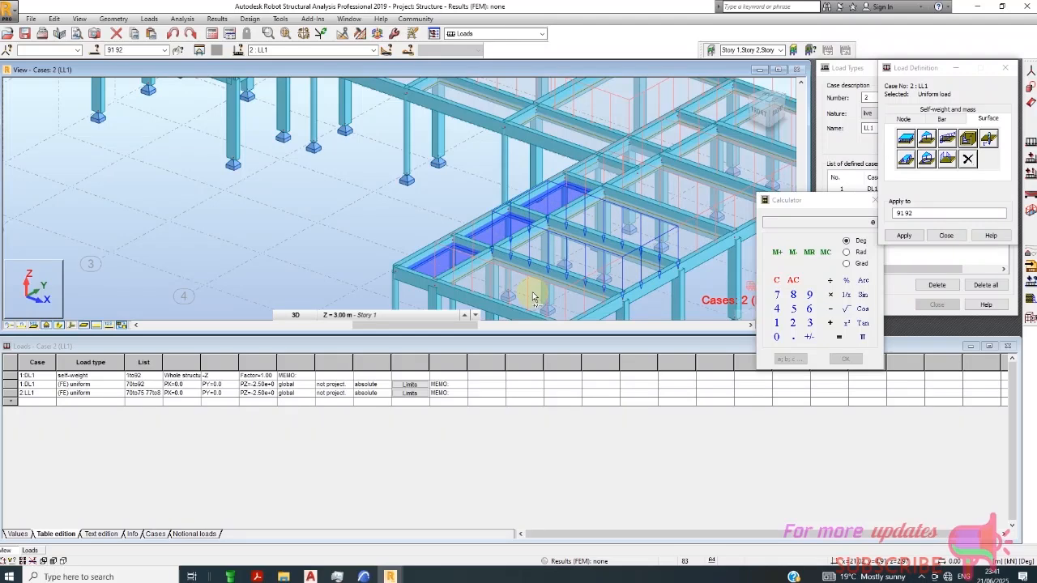
scroll(532, 298, down, 3)
ctrl+click(509, 192)
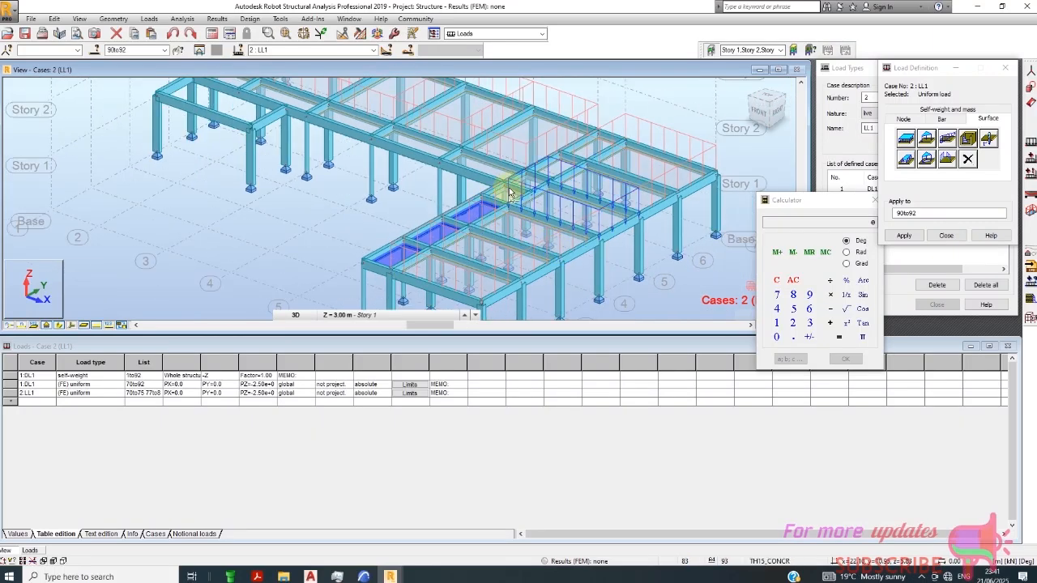
ctrl+click(504, 195)
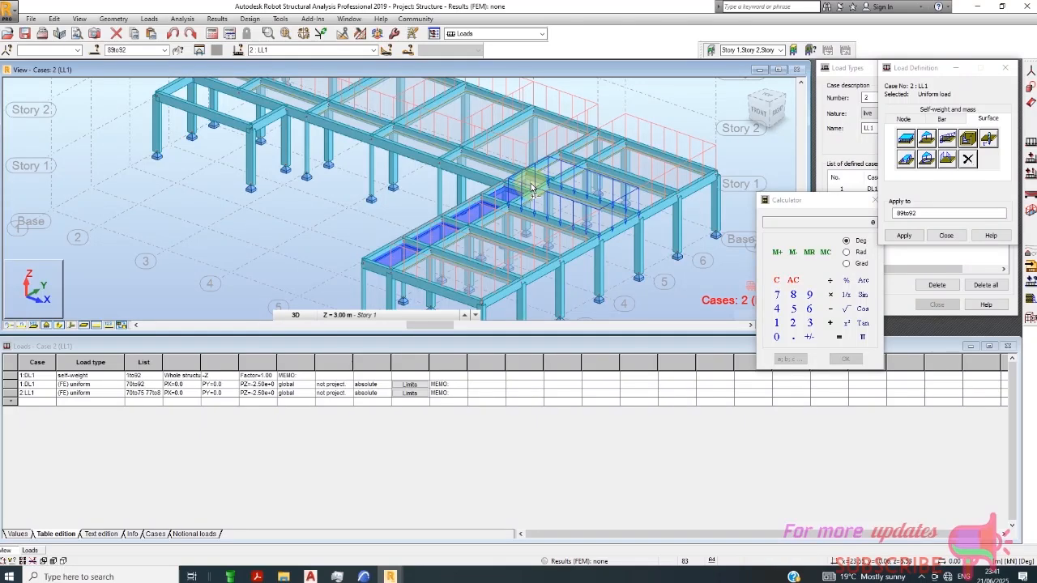
ctrl+click(525, 185)
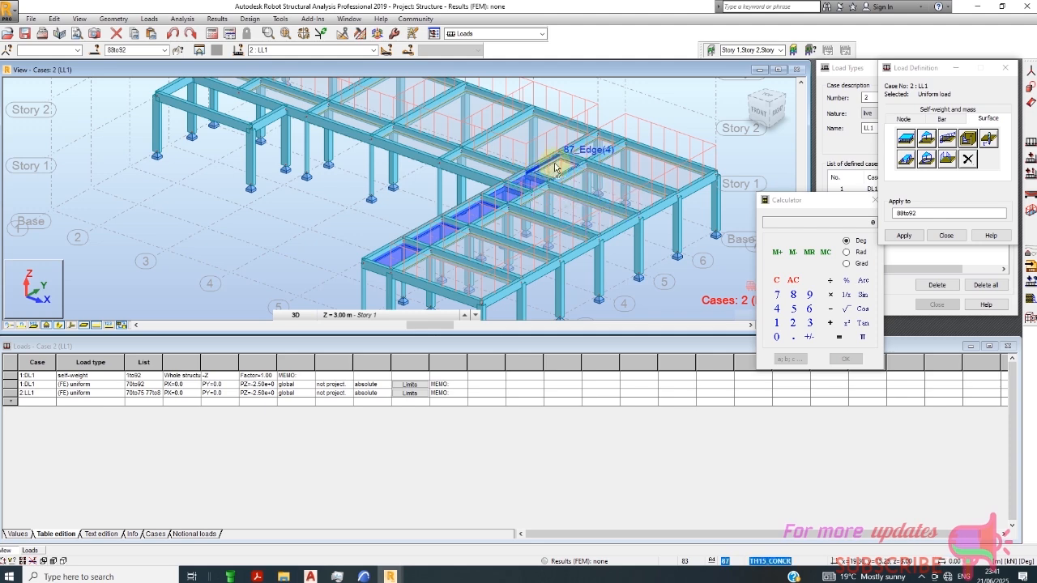
ctrl+click(558, 166)
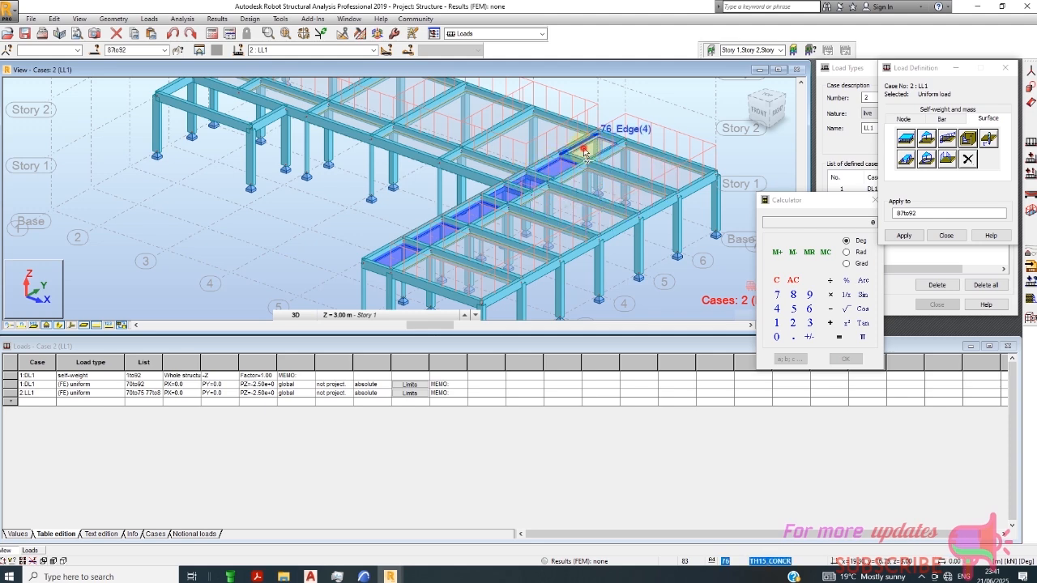
ctrl+click(585, 152)
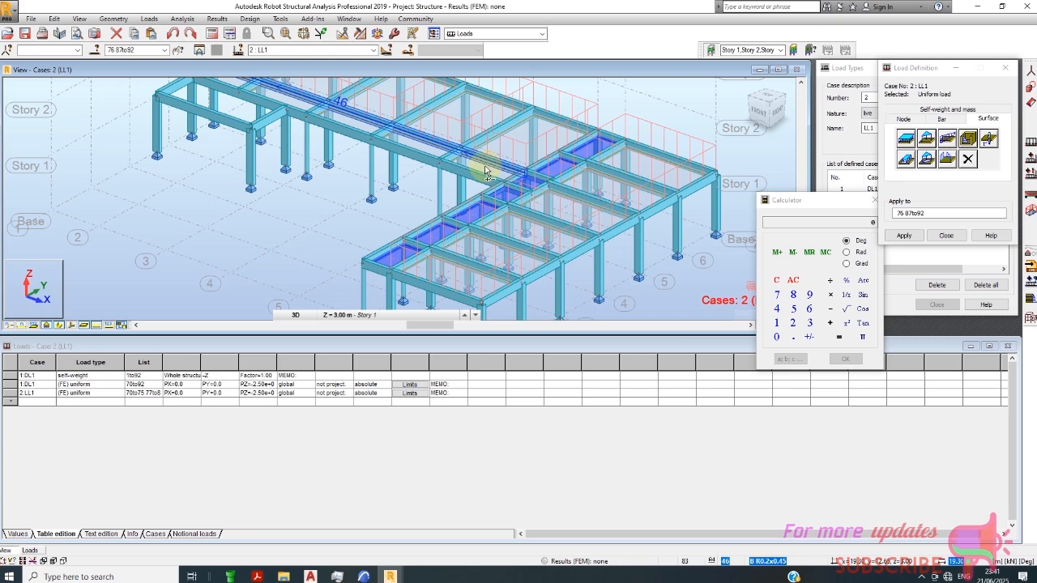
- Add corridor panels 82 to 86 to the selection and apply the uniform surface load with PZ -3.00 in case LL1
ctrl+click(419, 148)
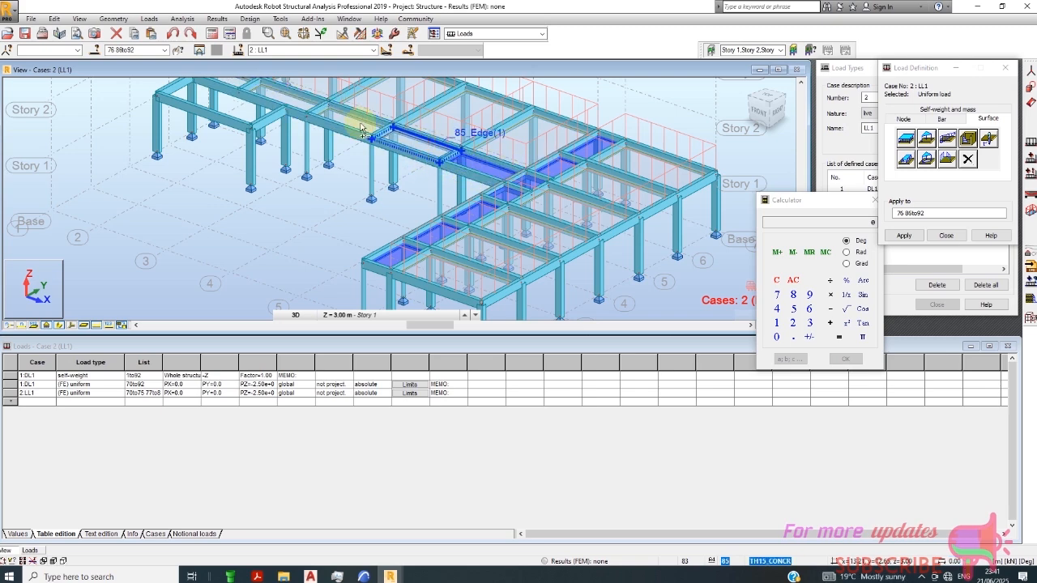
ctrl+click(361, 131)
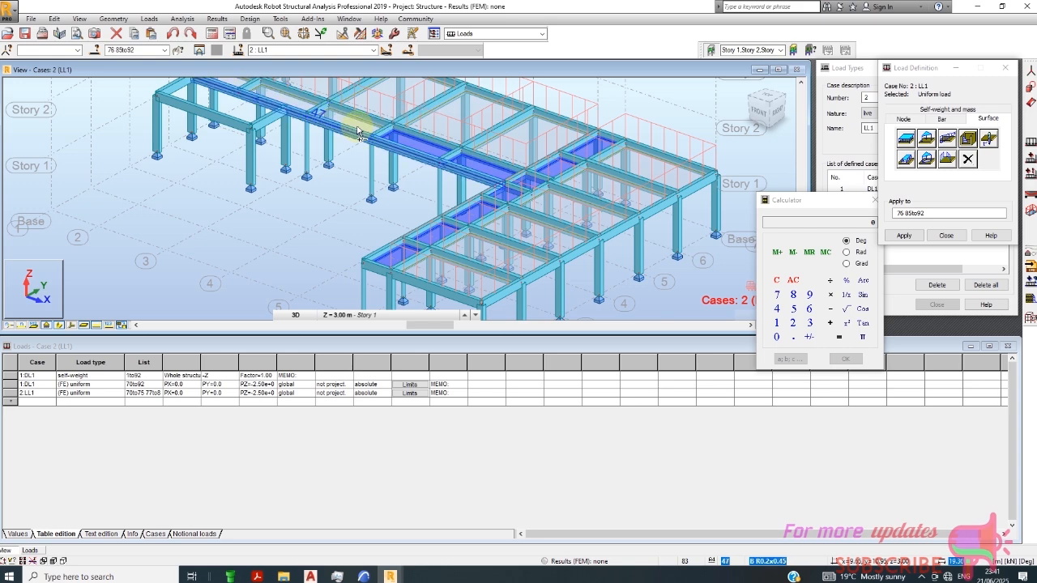
scroll(507, 193, down, 1)
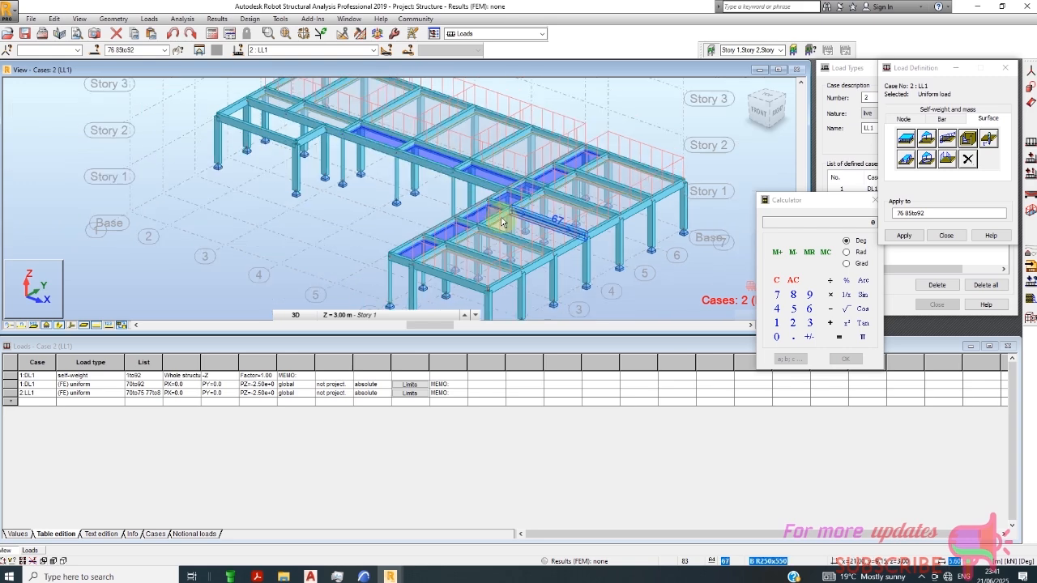
ctrl+click(331, 122)
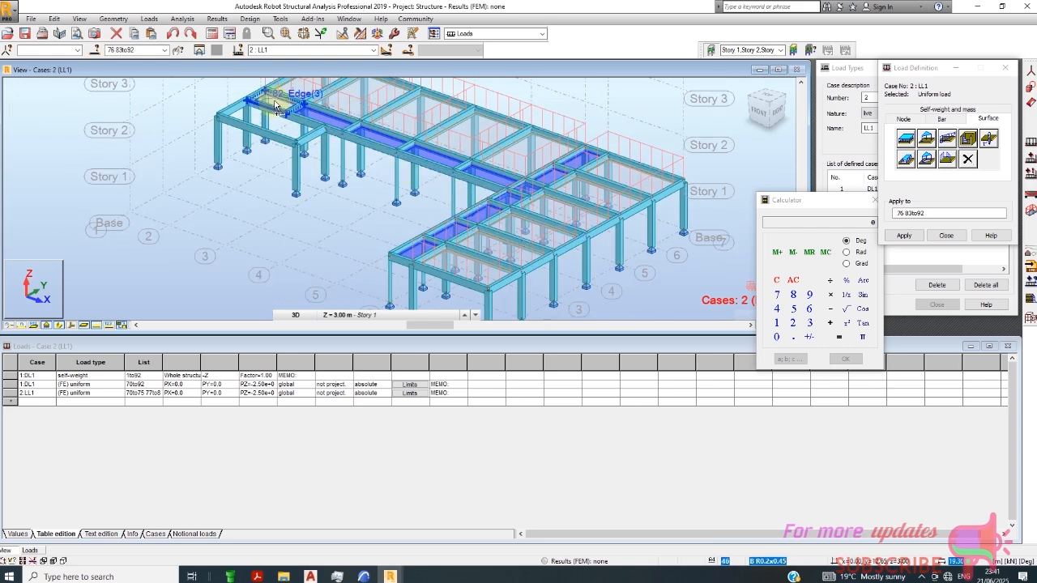
ctrl+click(274, 104)
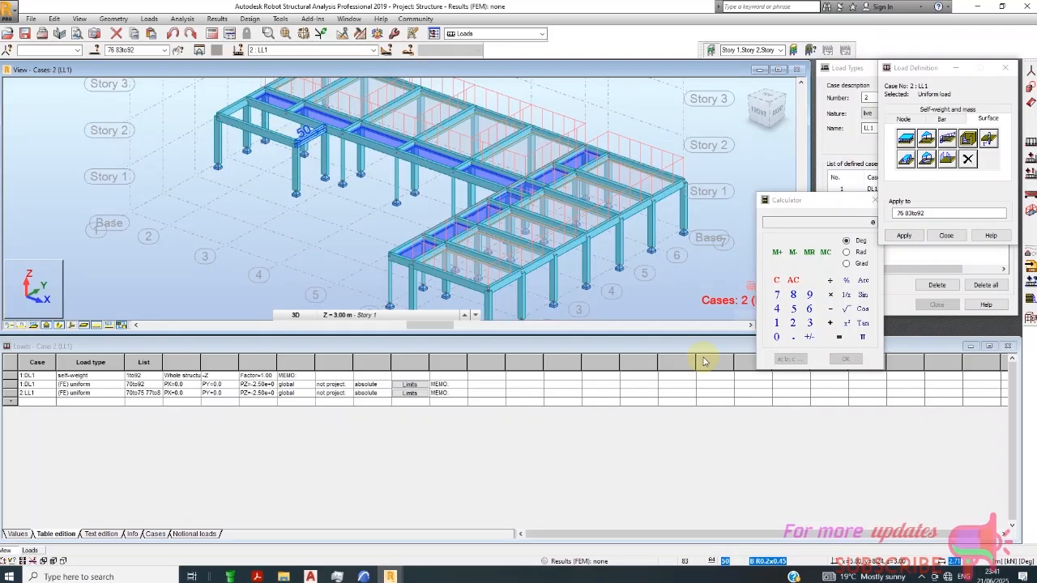
click(904, 236)
- Apply a uniform bar load of -22 kN/m in global Z to beam 50 only, in live case LL1
scroll(559, 321, down, 2)
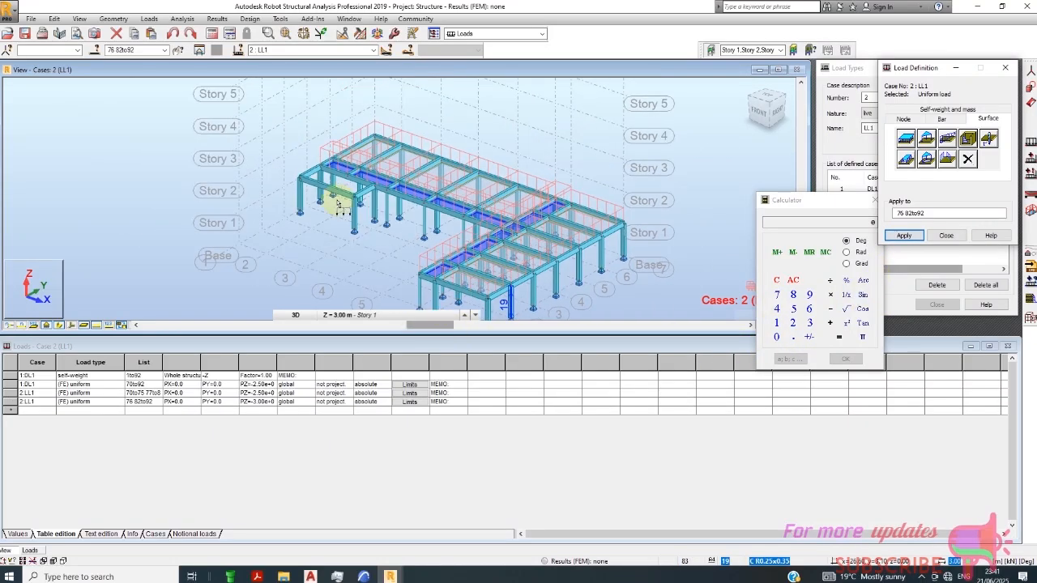
scroll(349, 201, up, 1)
click(941, 119)
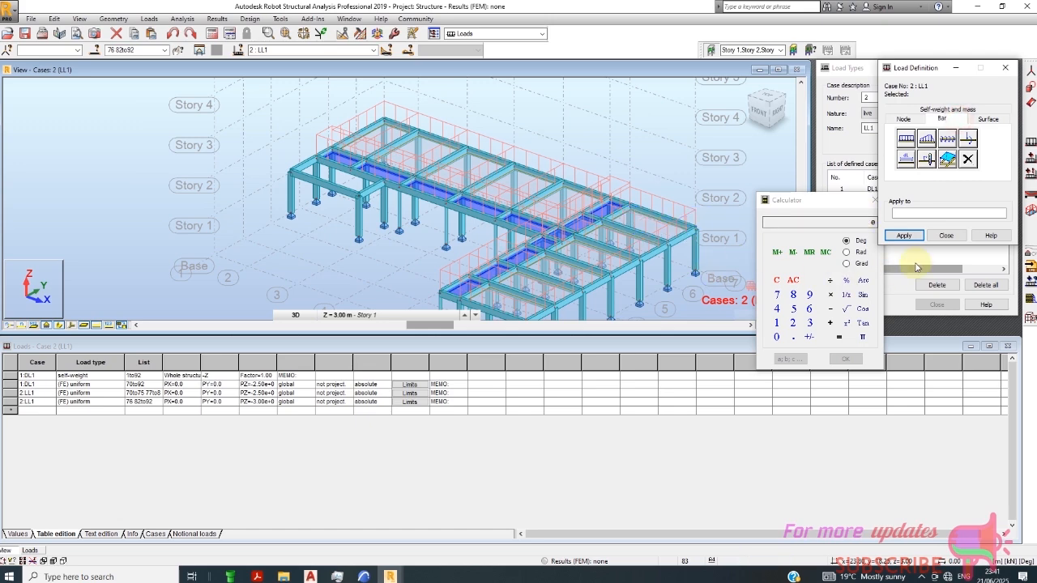
scroll(369, 191, up, 1)
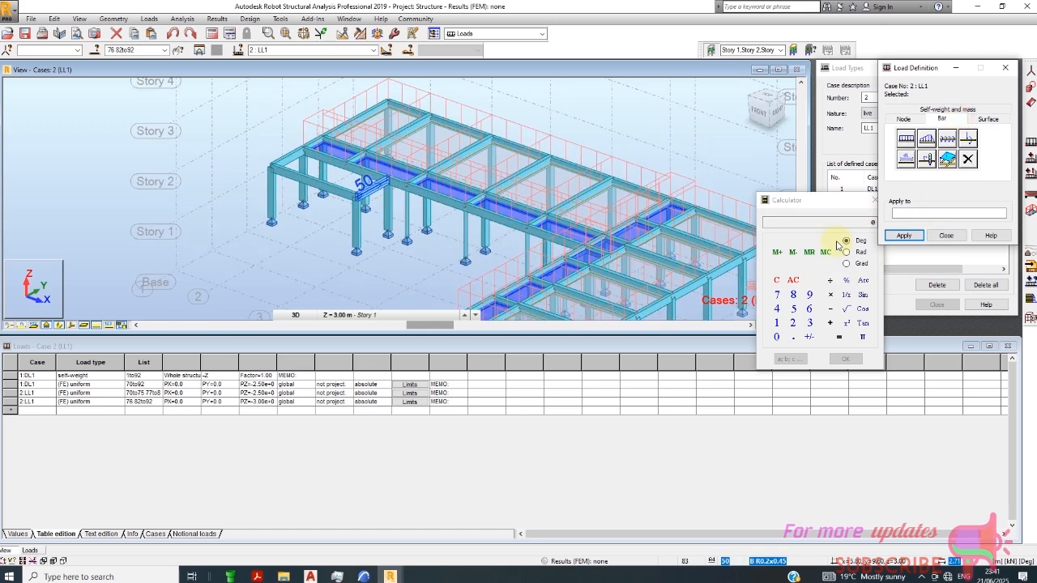
click(907, 159)
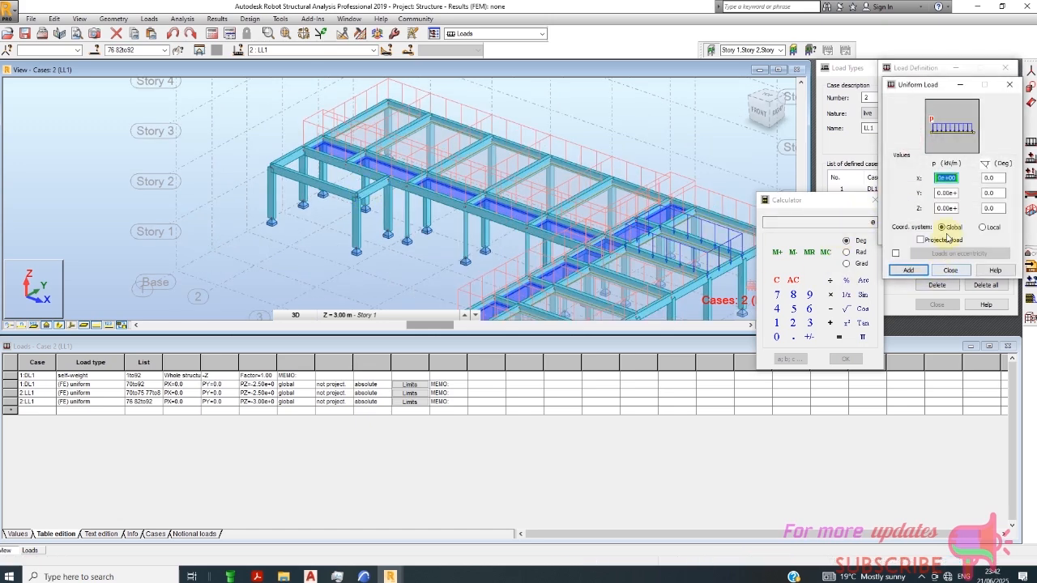
click(946, 209)
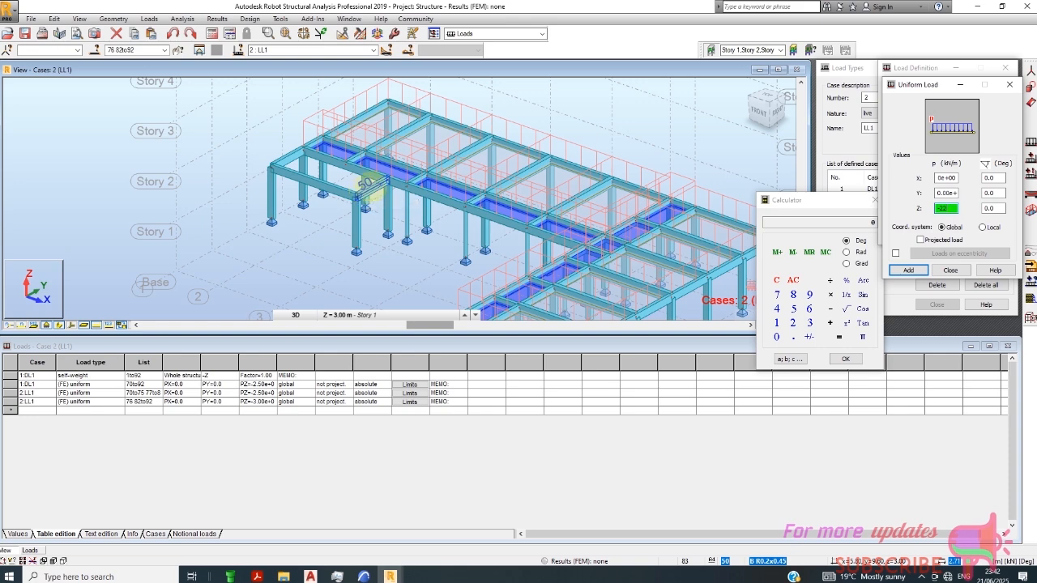
click(908, 270)
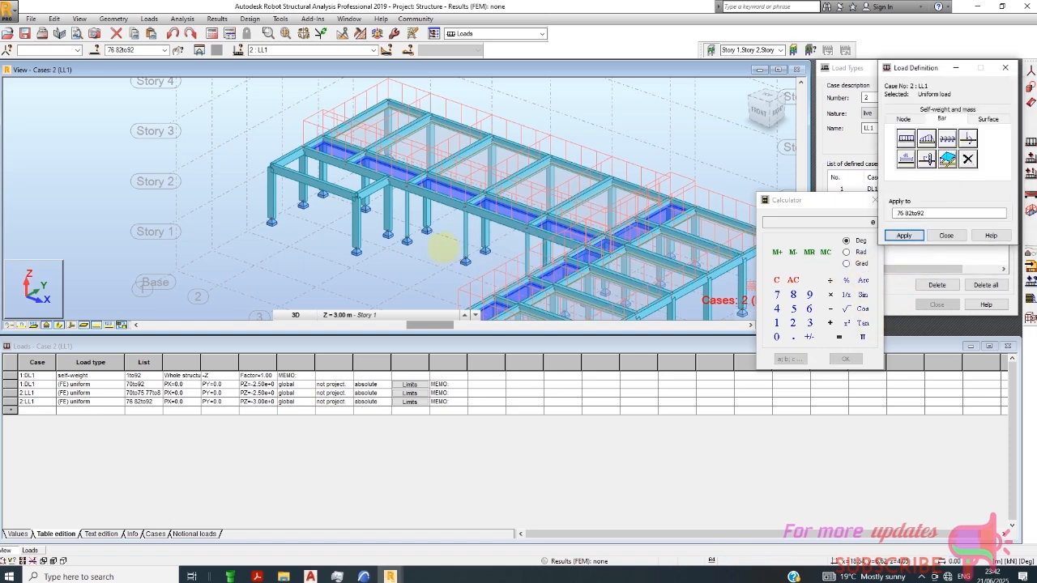
drag(938, 213, 867, 232)
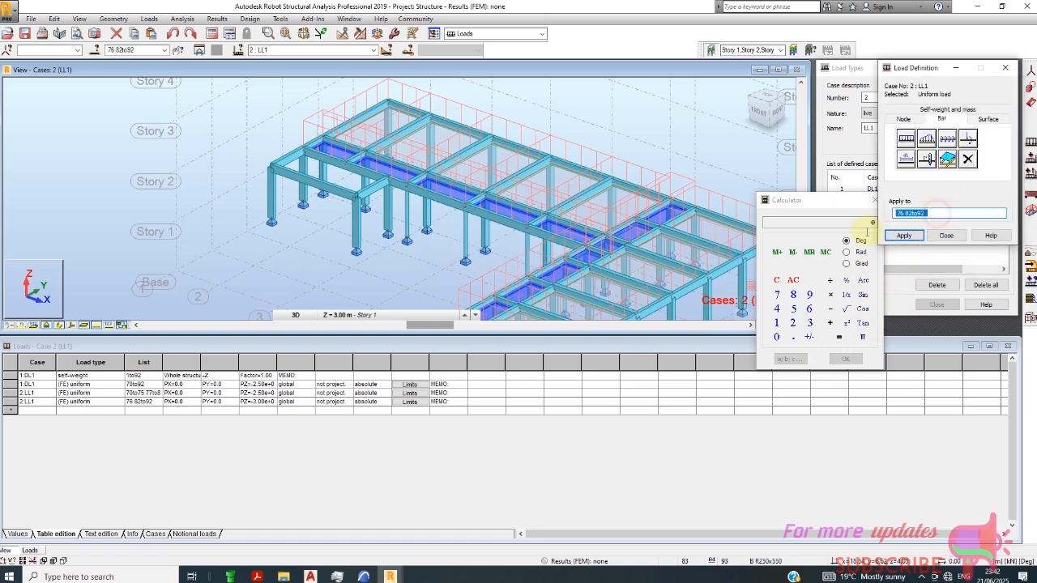
key(BackSpace)
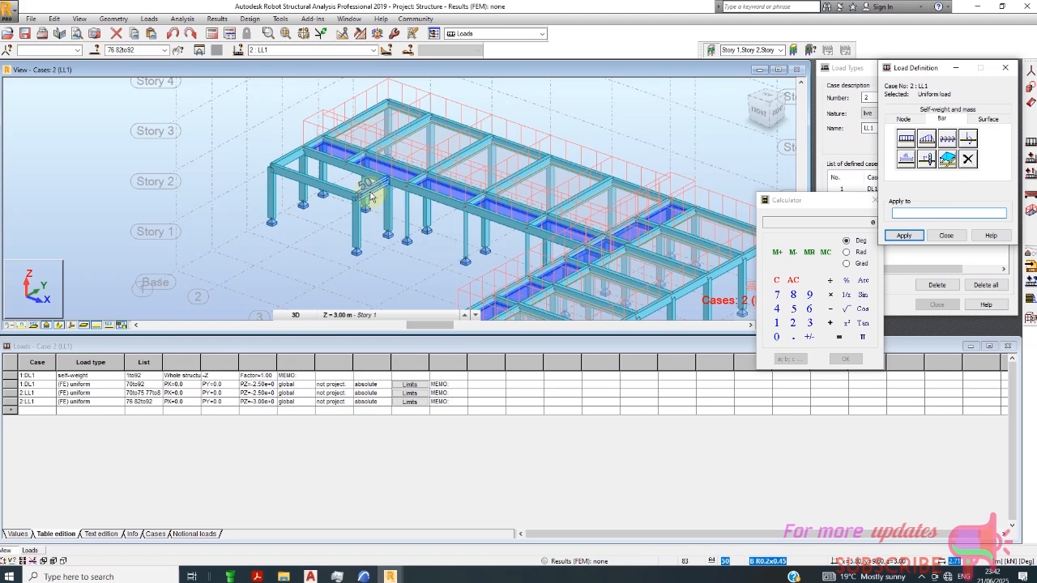
click(372, 193)
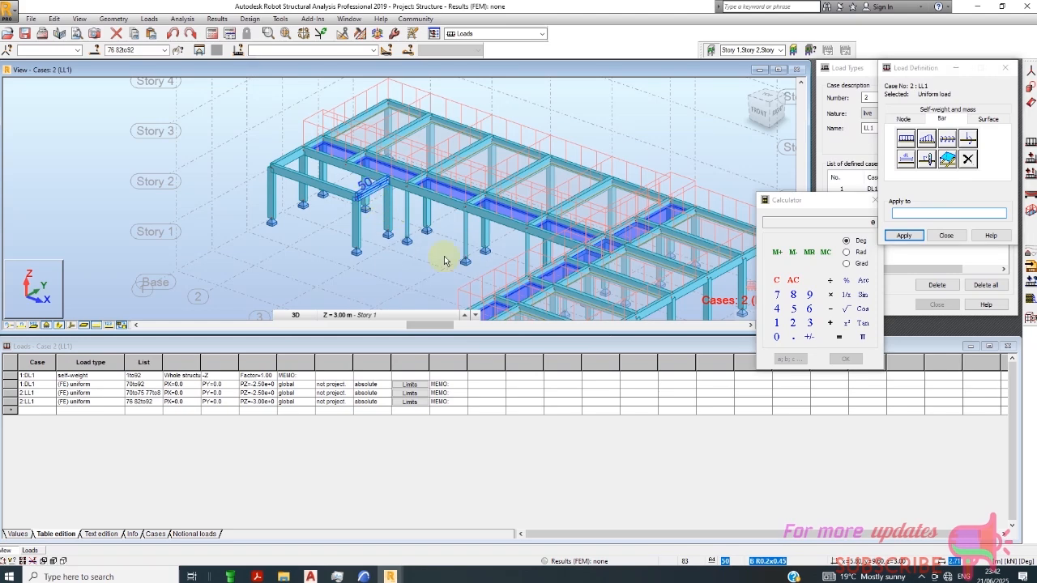
click(904, 236)
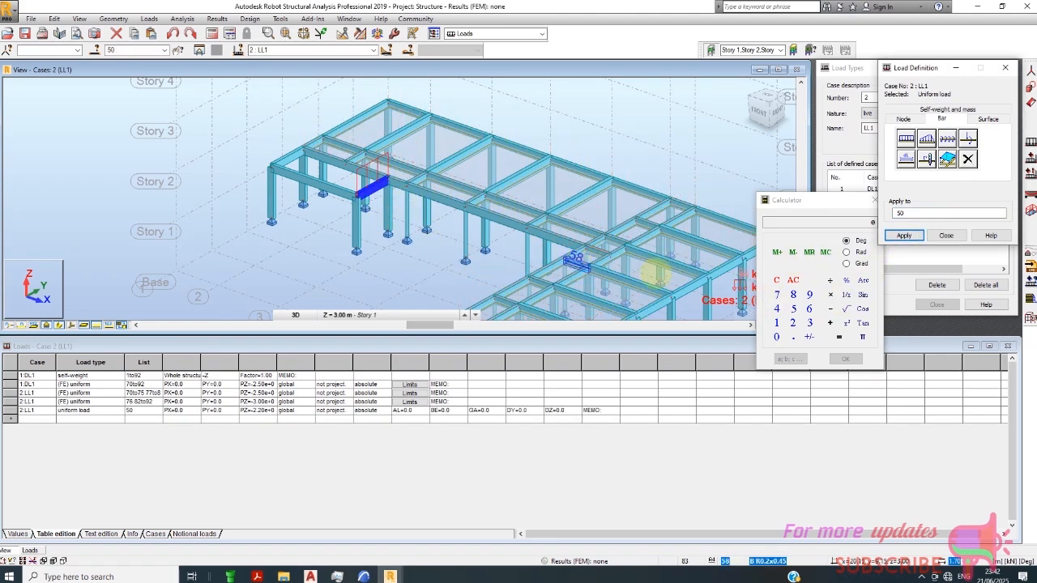
click(906, 138)
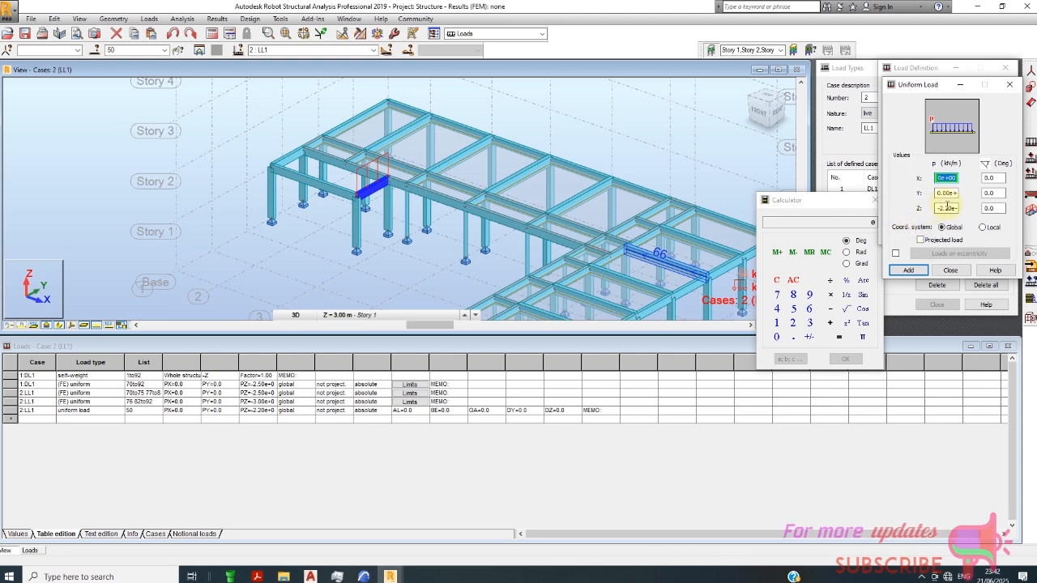
double_click(948, 208)
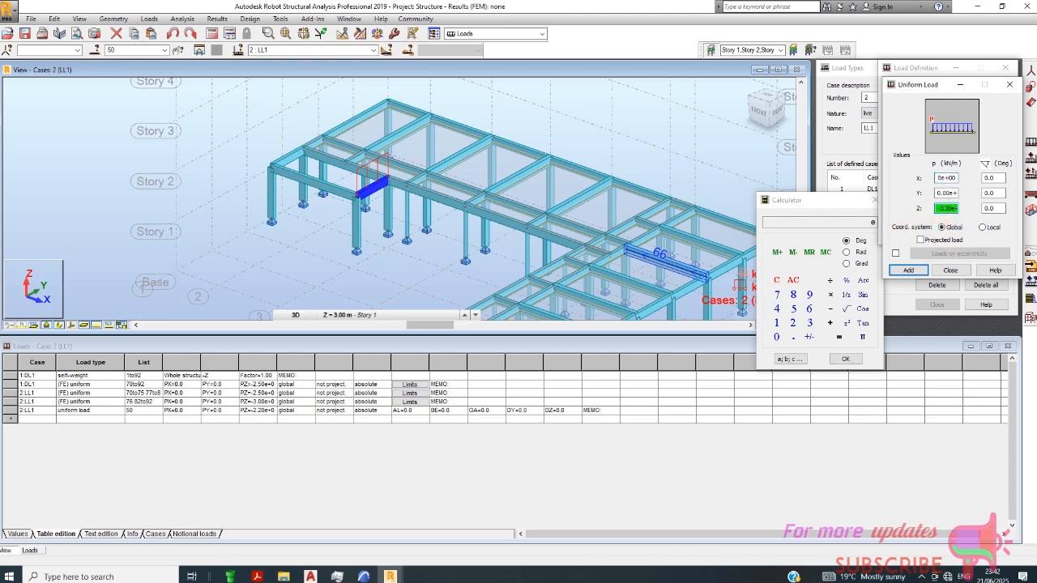
click(909, 270)
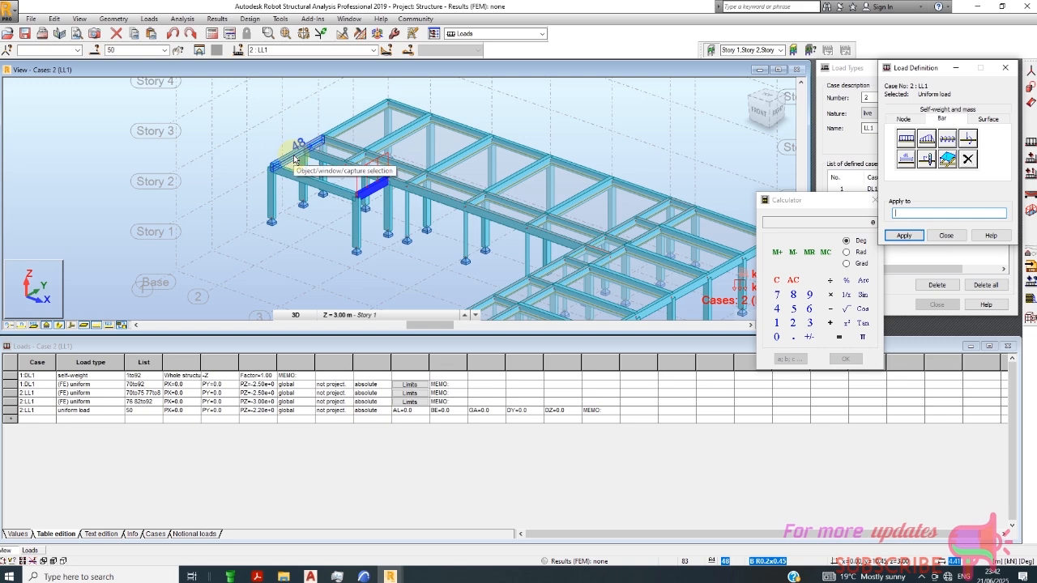
scroll(292, 174, down, 3)
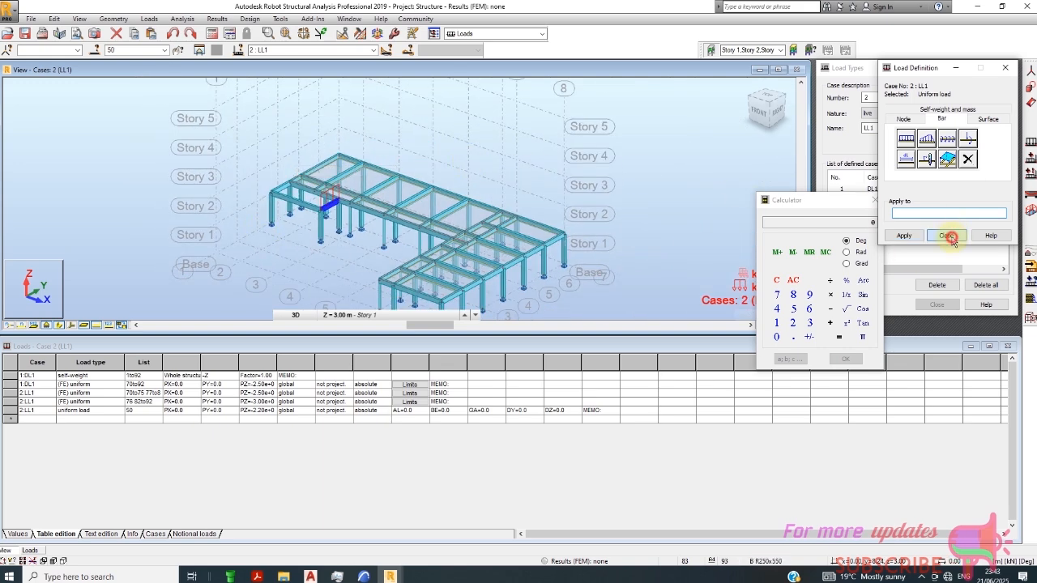
- Minimise the Load Definition and Load Types windows and maximise the structure's 3D view
click(956, 71)
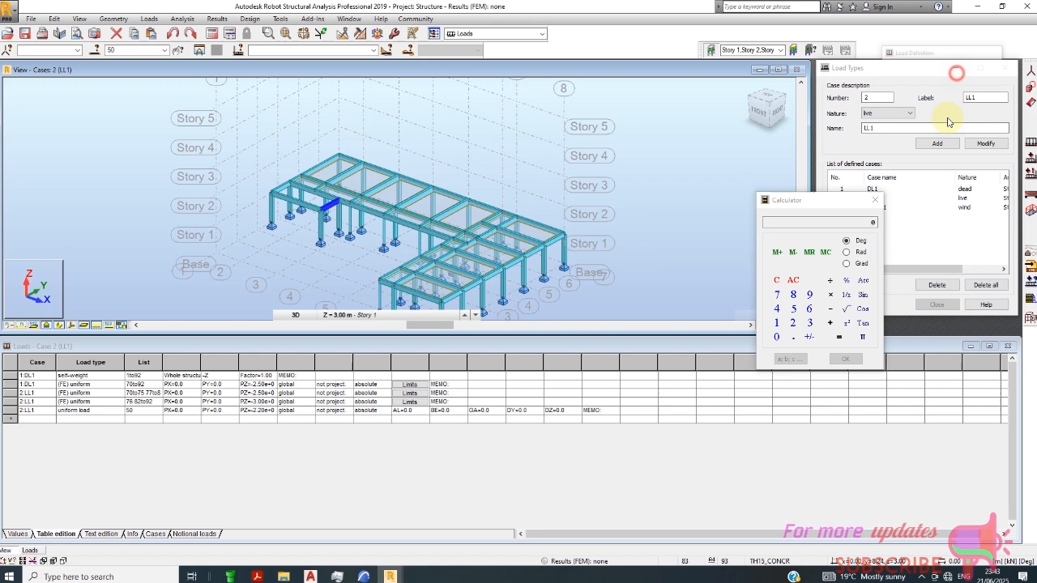
click(953, 70)
scroll(383, 203, down, 3)
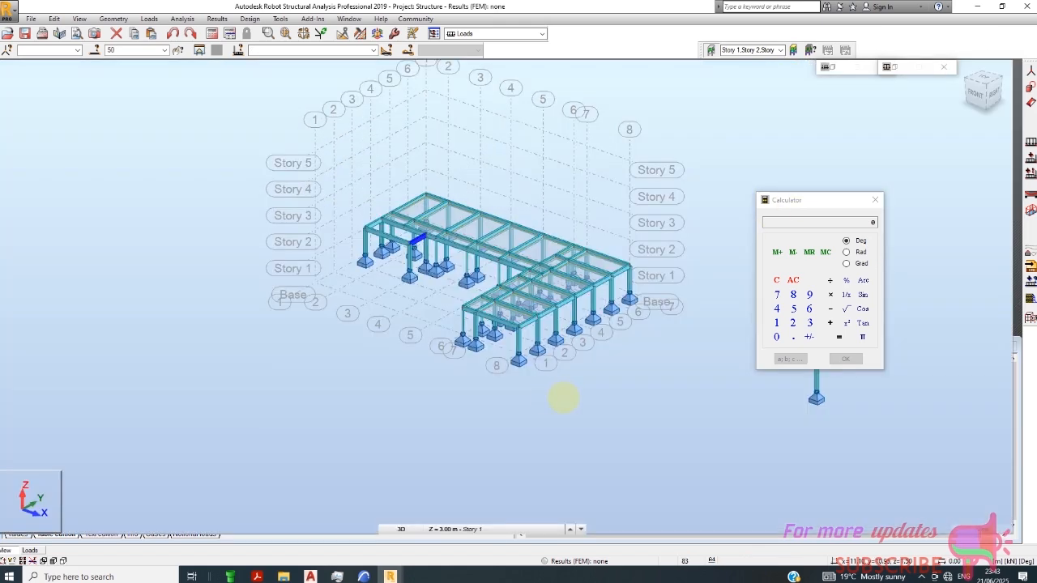
scroll(551, 368, up, 3)
scroll(509, 365, down, 4)
- Window-select and delete the stray column with its footing standing outside the grid
right_click(584, 364)
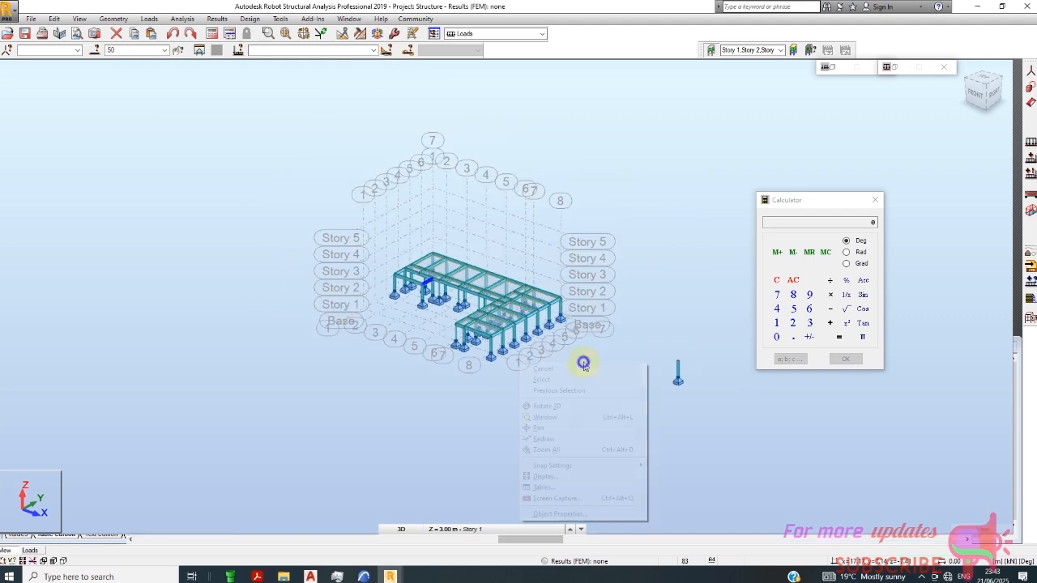
click(567, 379)
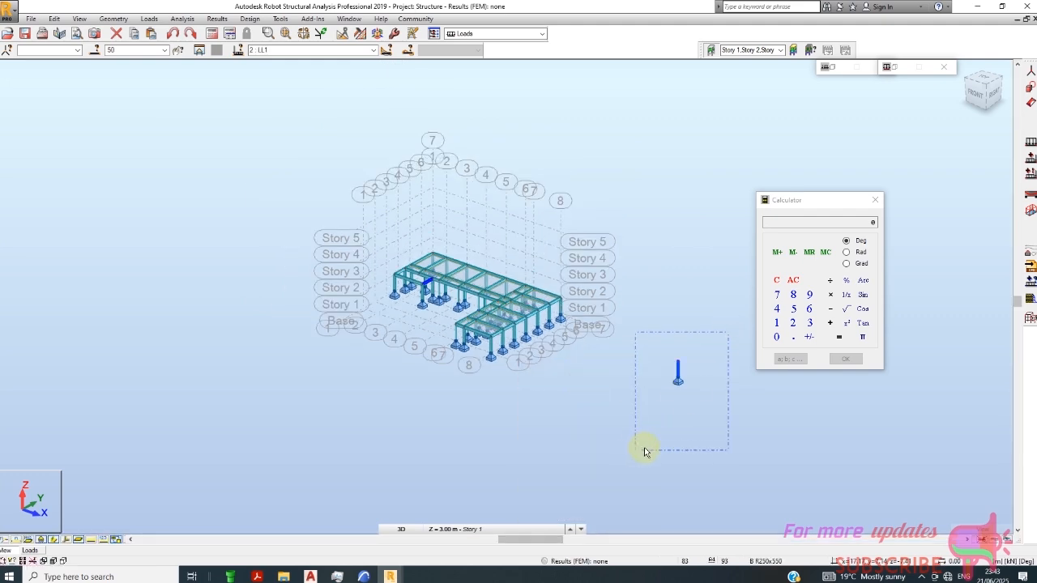
drag(645, 451, 637, 450)
scroll(556, 366, up, 3)
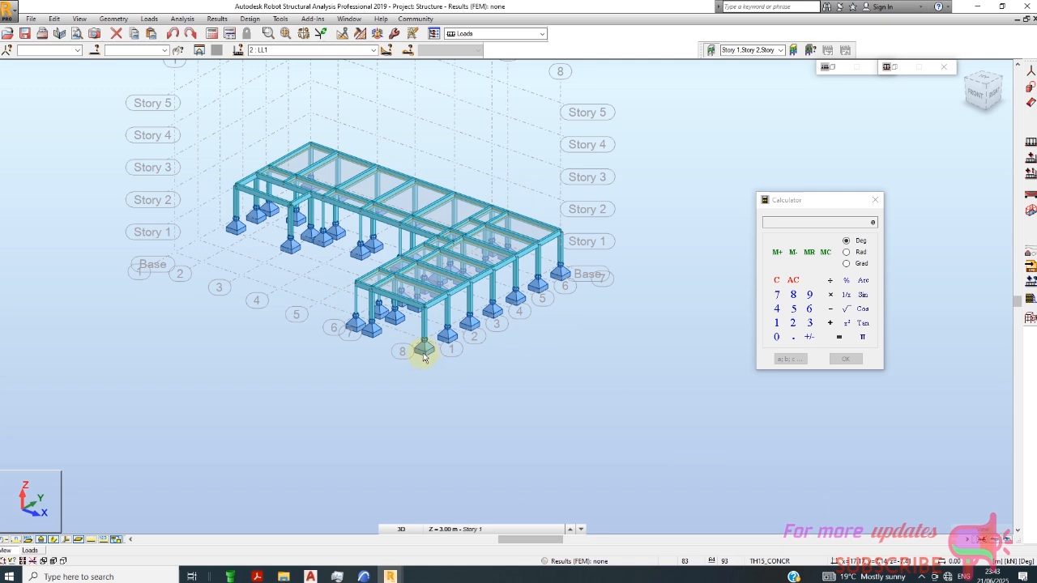
drag(406, 326, 437, 371)
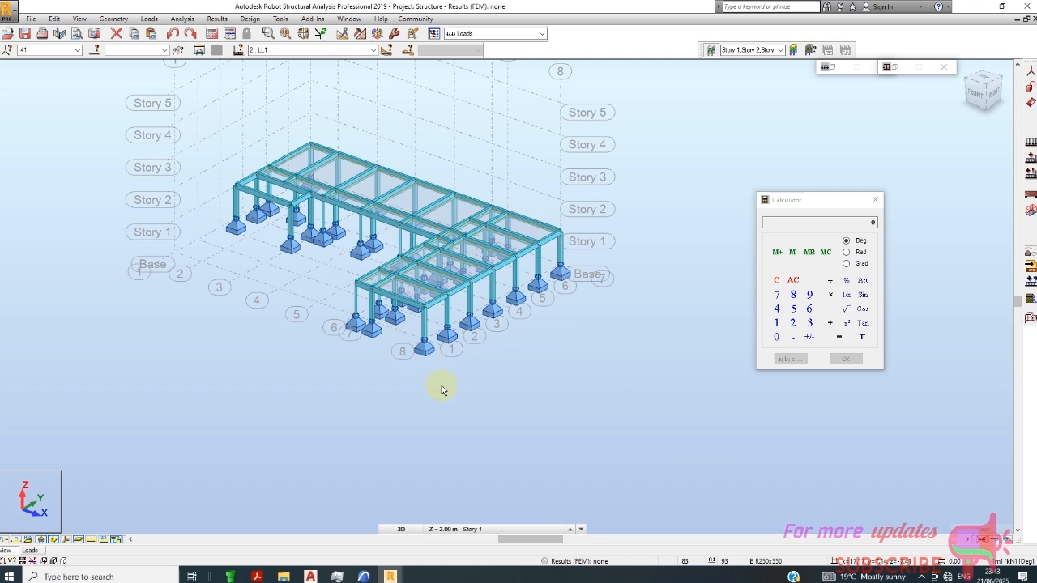
click(419, 332)
scroll(430, 381, up, 3)
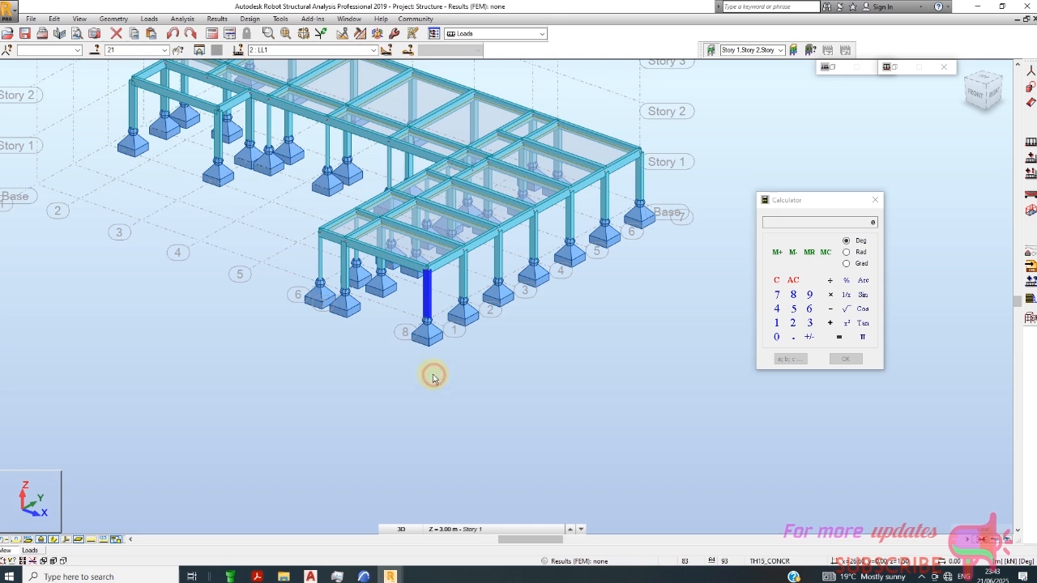
scroll(405, 358, down, 2)
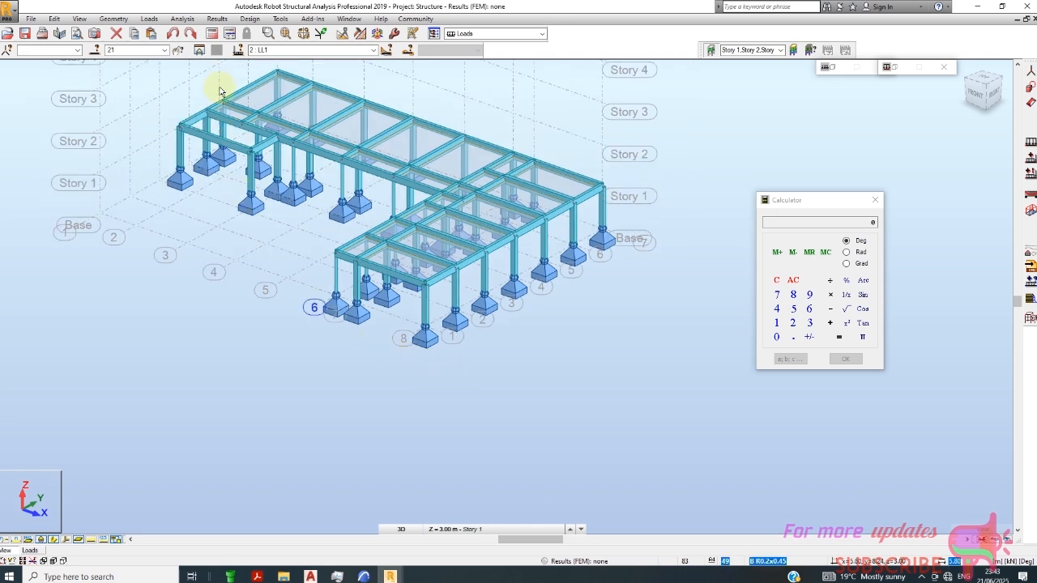
- Assign the Fixed nodal support to the column bases along grid line 8, starting from the corner at grid line 1
click(107, 20)
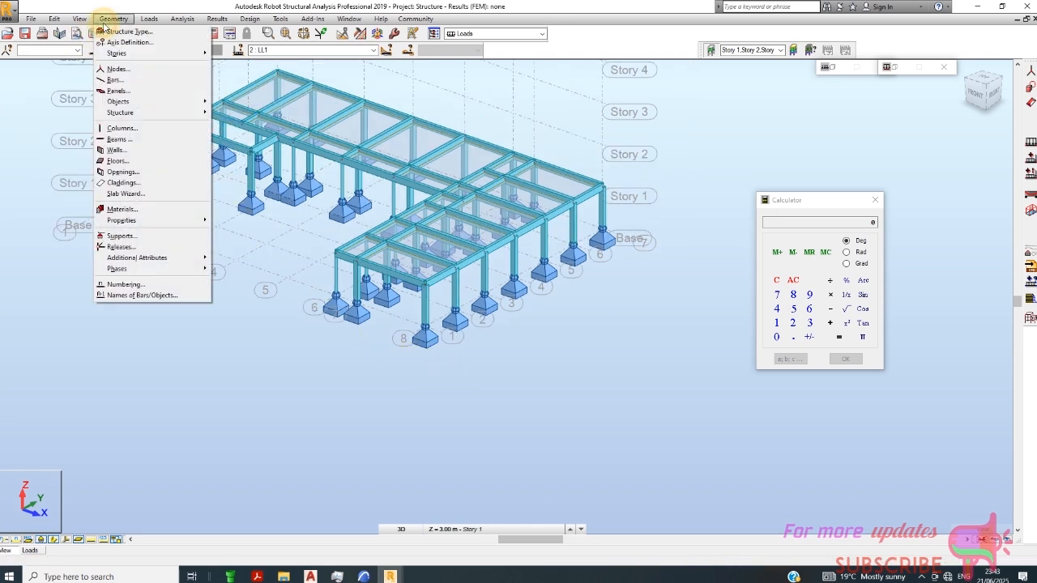
click(122, 236)
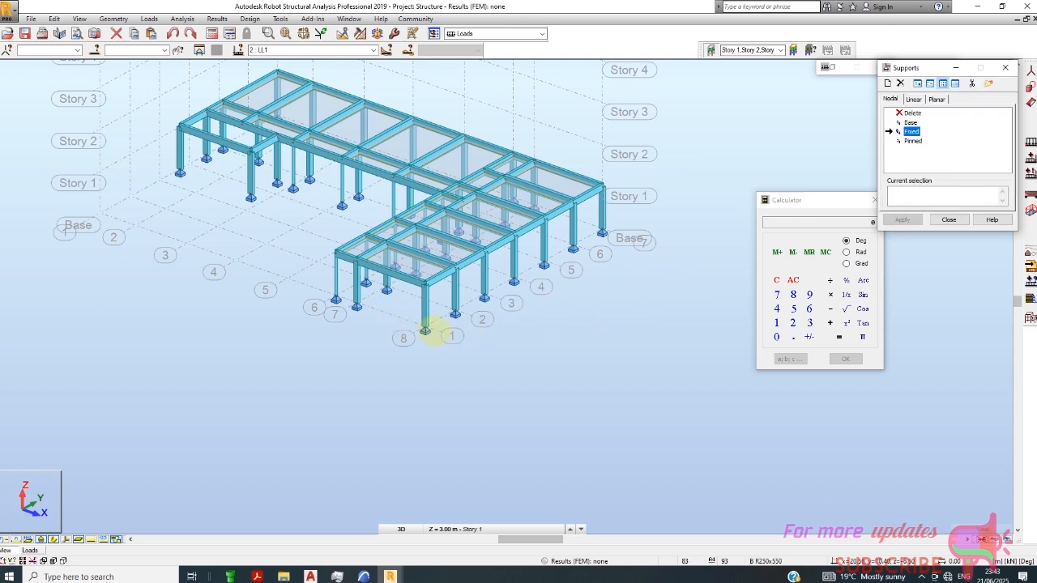
click(425, 328)
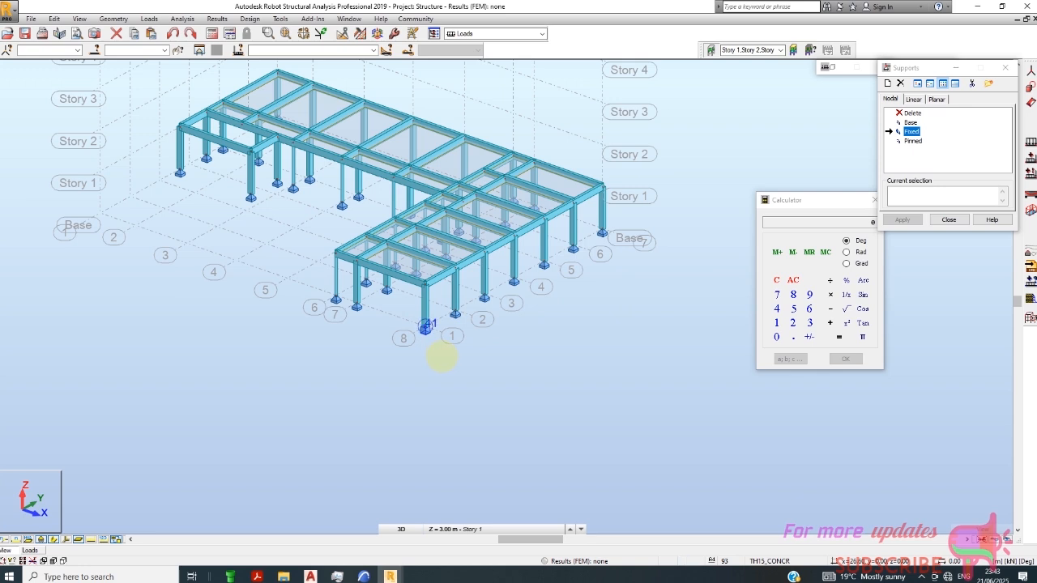
click(456, 313)
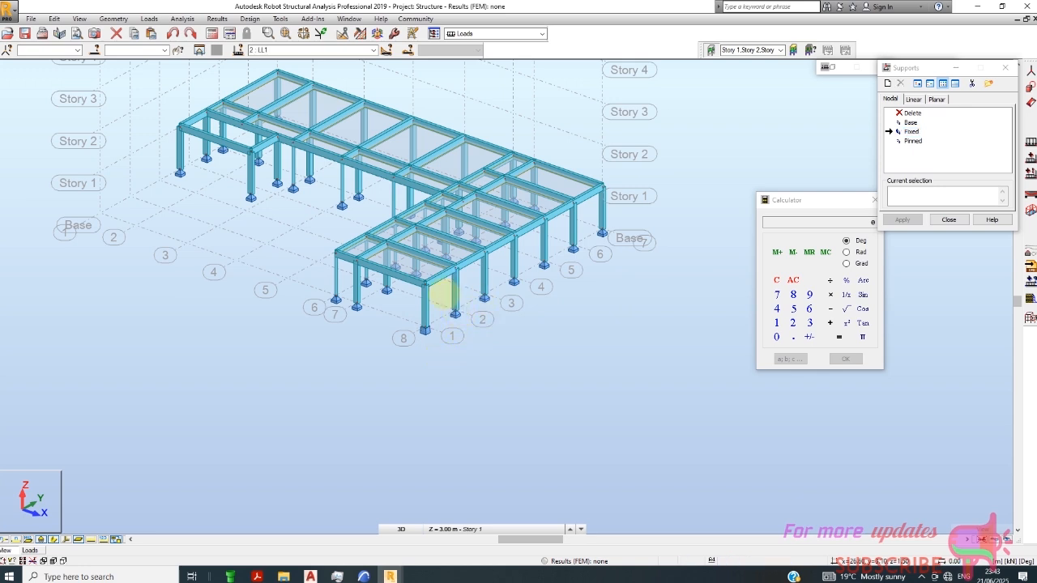
click(457, 313)
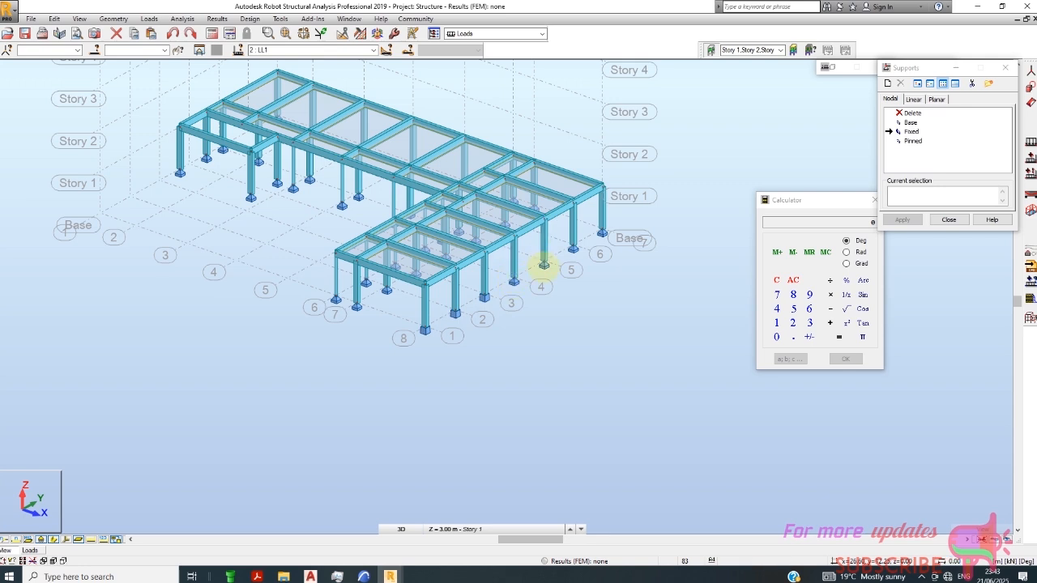
- Assign the Fixed support to the column bases along grid lines 6 and 7 at the near end of the wing
scroll(543, 265, up, 2)
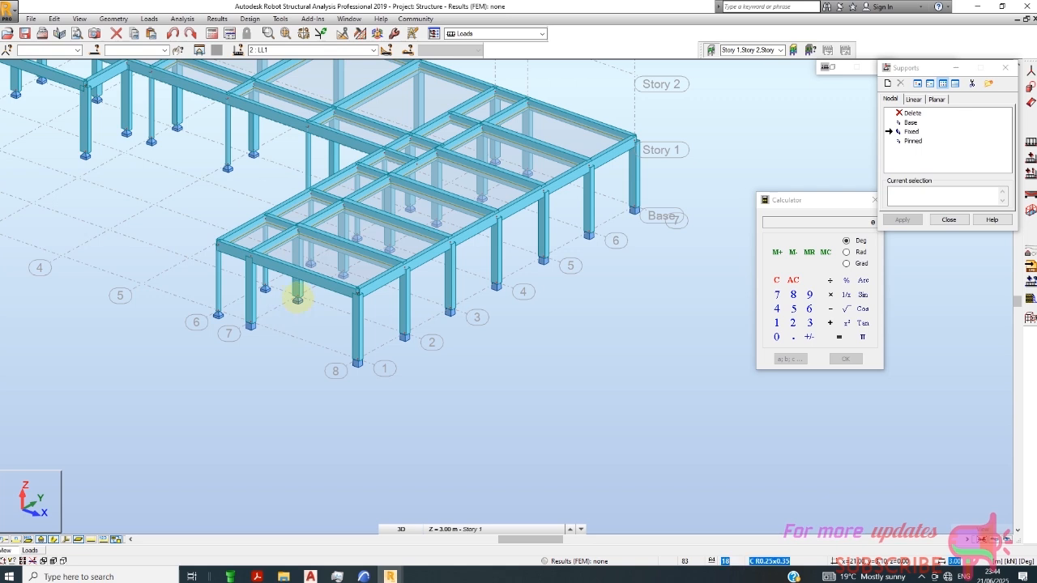
click(297, 293)
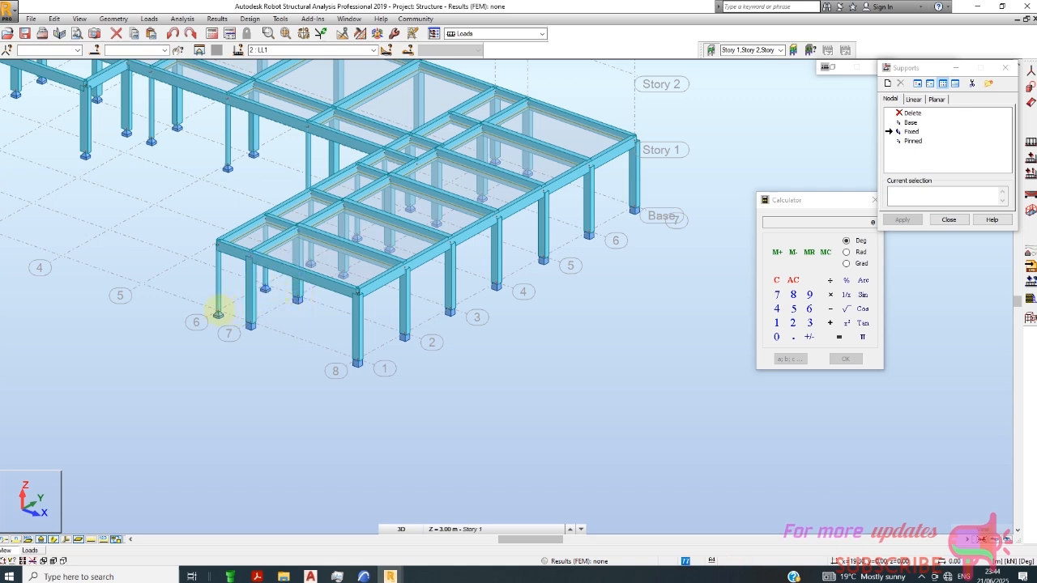
scroll(572, 359, down, 3)
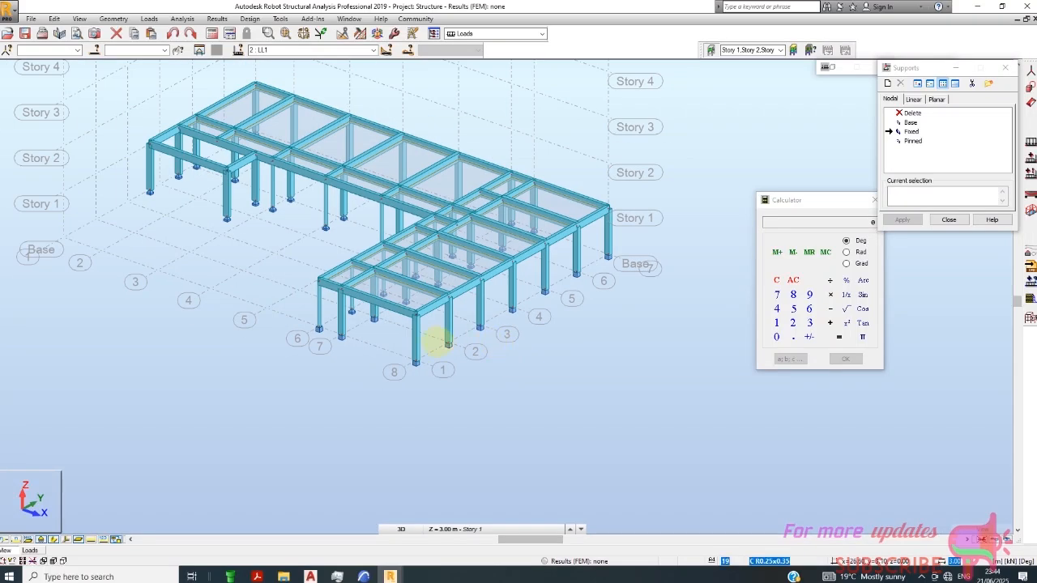
- Assign the Fixed support to the other column bases around the rest of the L-shaped frame and close the calculator
shift+middle_drag(432, 365, 465, 384)
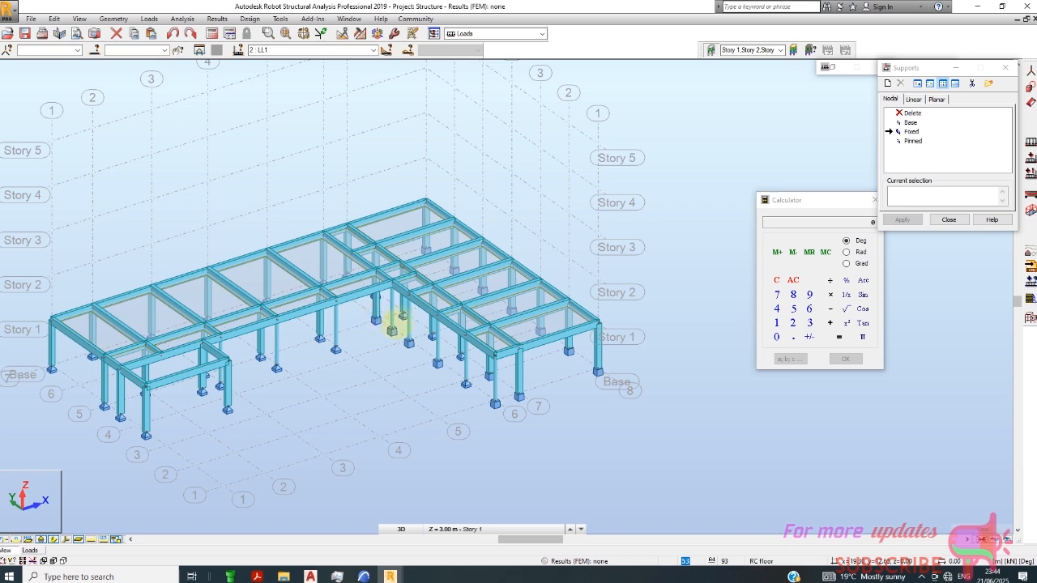
click(402, 313)
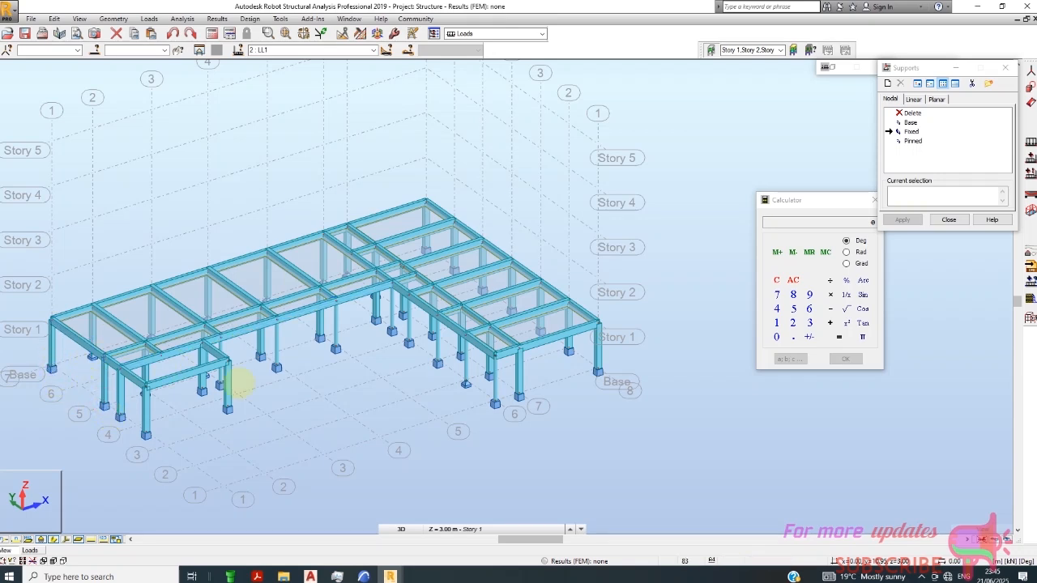
mouse_move(387, 372)
shift+middle_down()
mouse_move(398, 370)
mouse_move(384, 376)
shift+middle_up()
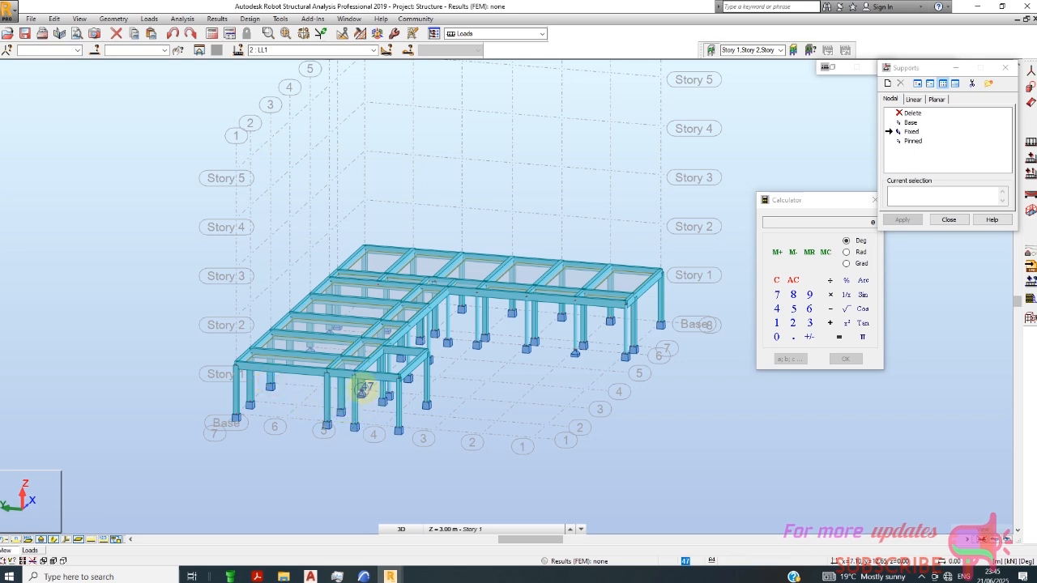
mouse_move(313, 440)
shift+middle_down()
mouse_move(267, 437)
mouse_move(340, 460)
mouse_move(370, 453)
shift+middle_up()
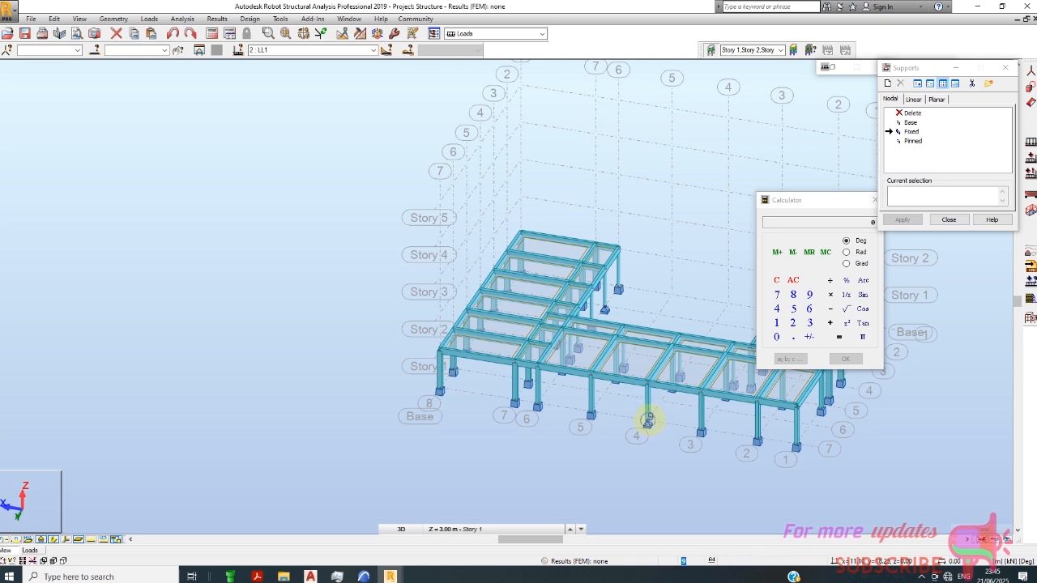
click(873, 200)
scroll(514, 403, down, 1)
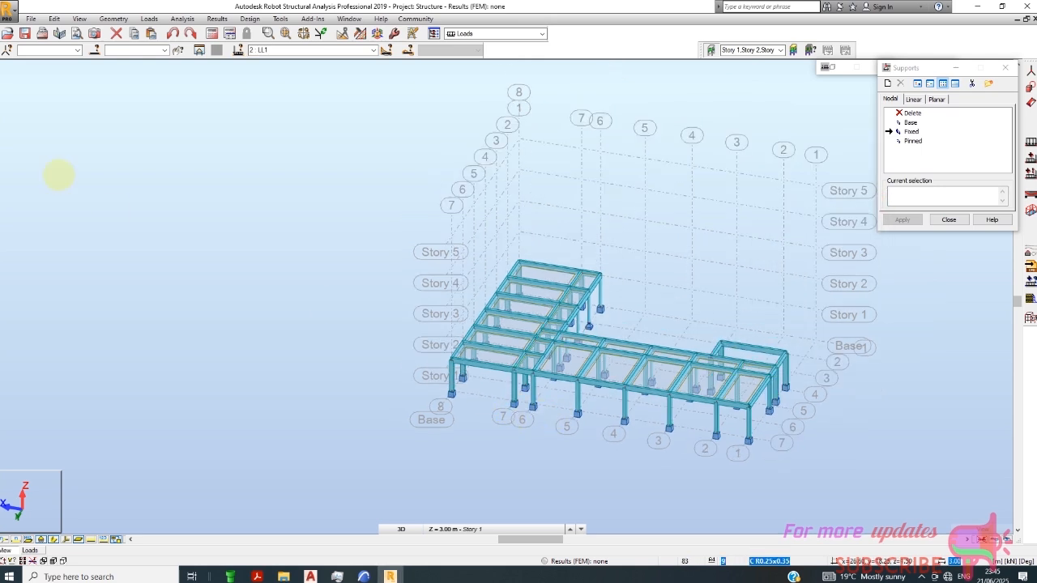
- Save the project on the Desktop as G+4
click(13, 23)
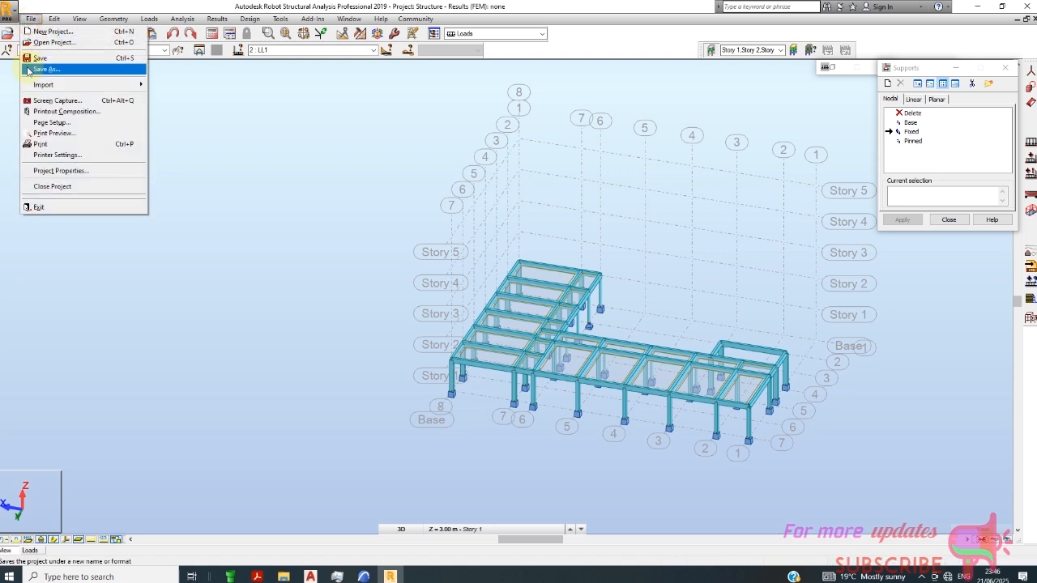
click(40, 68)
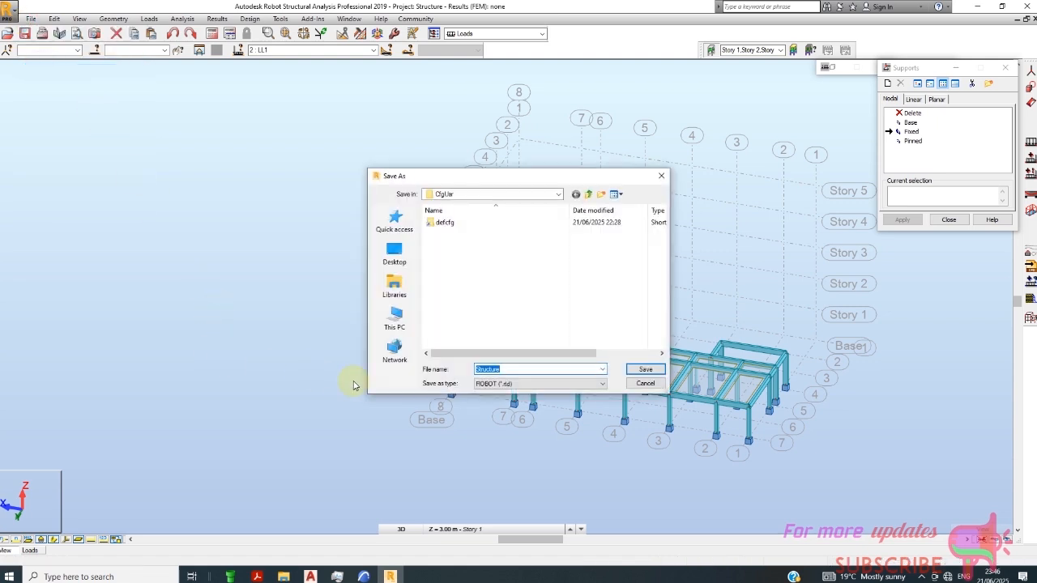
click(395, 254)
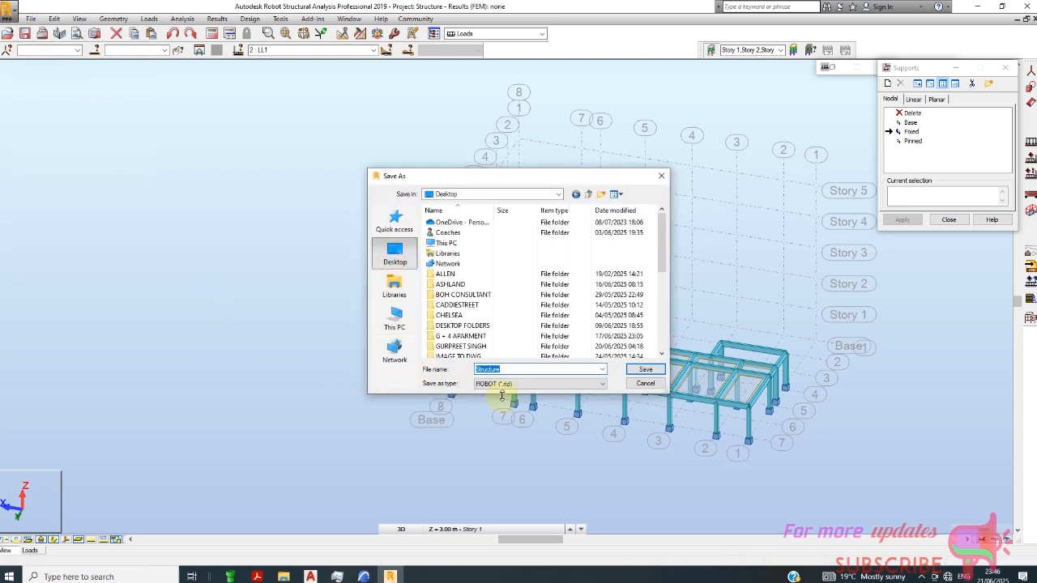
double_click(525, 369)
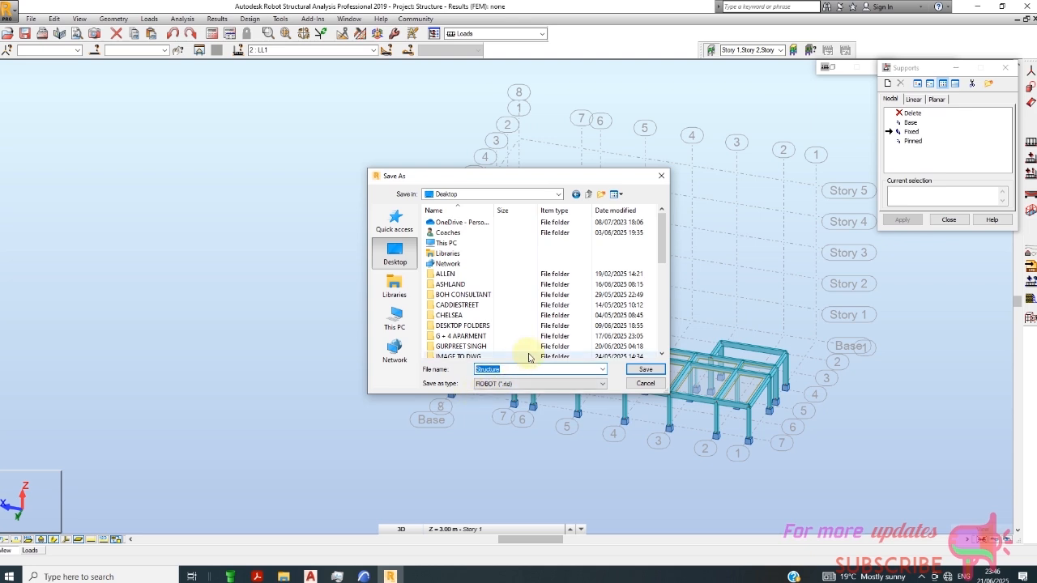
text(G+4)
click(646, 370)
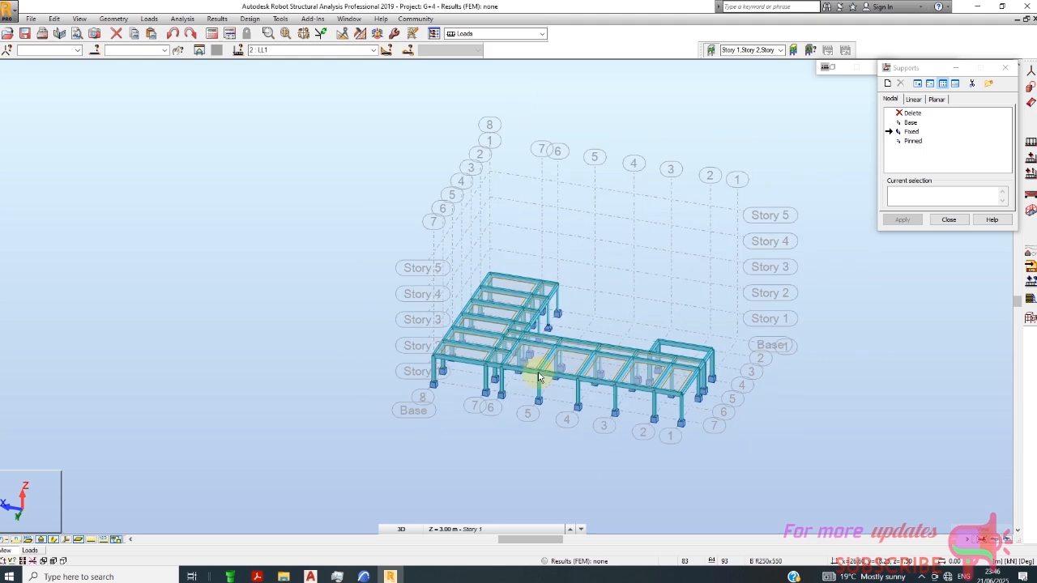
- Assign the Fixed support to the missed column base at node 75 and return to selection mode
scroll(551, 341, up, 3)
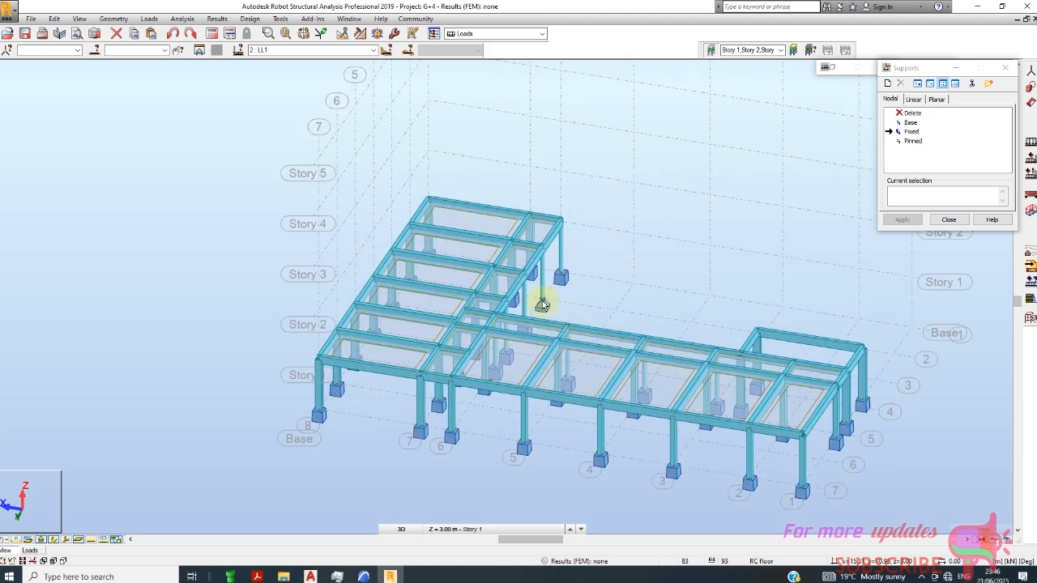
click(543, 301)
click(912, 131)
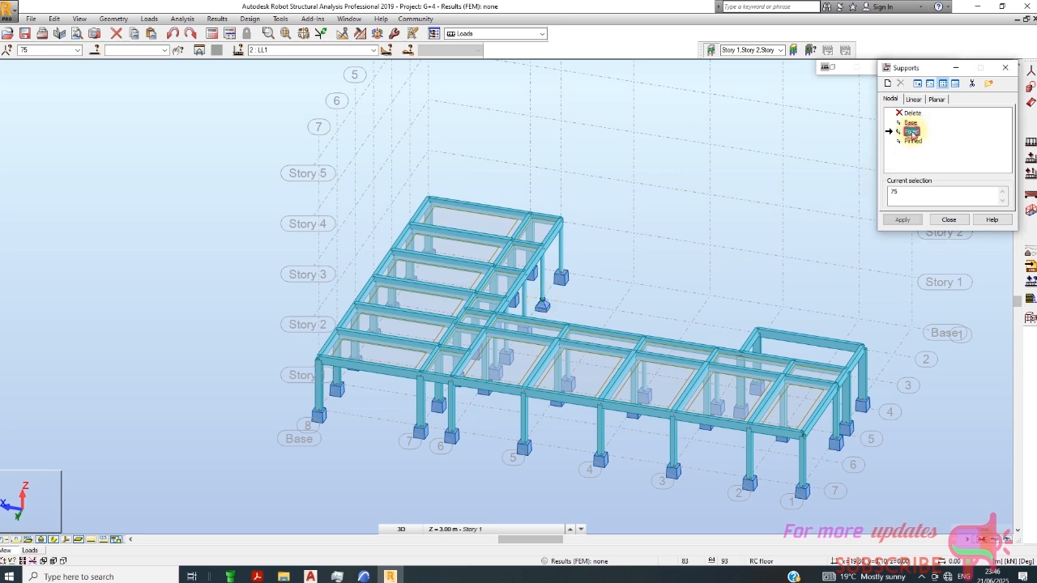
click(541, 303)
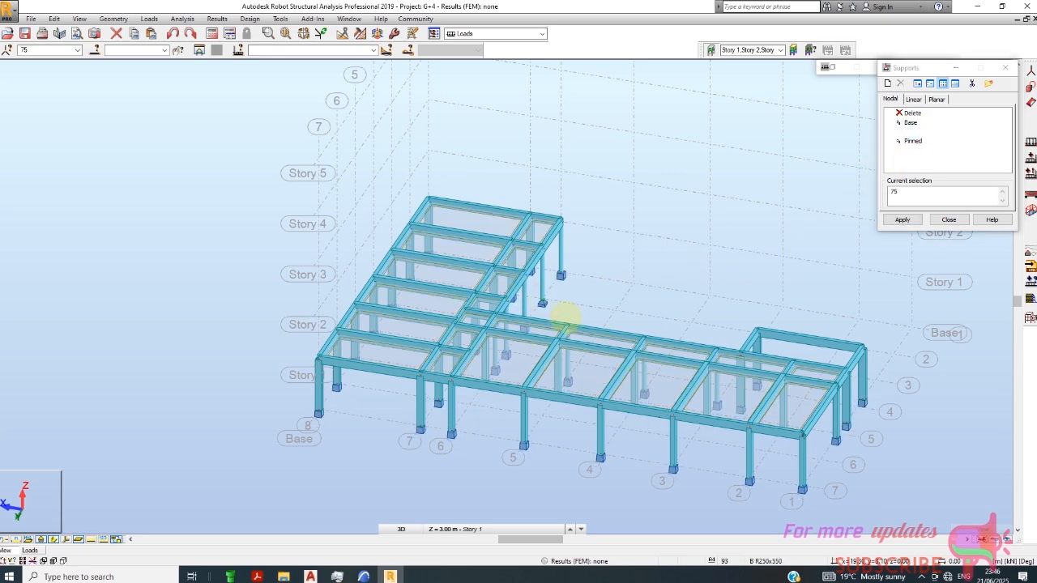
scroll(543, 304, up, 1)
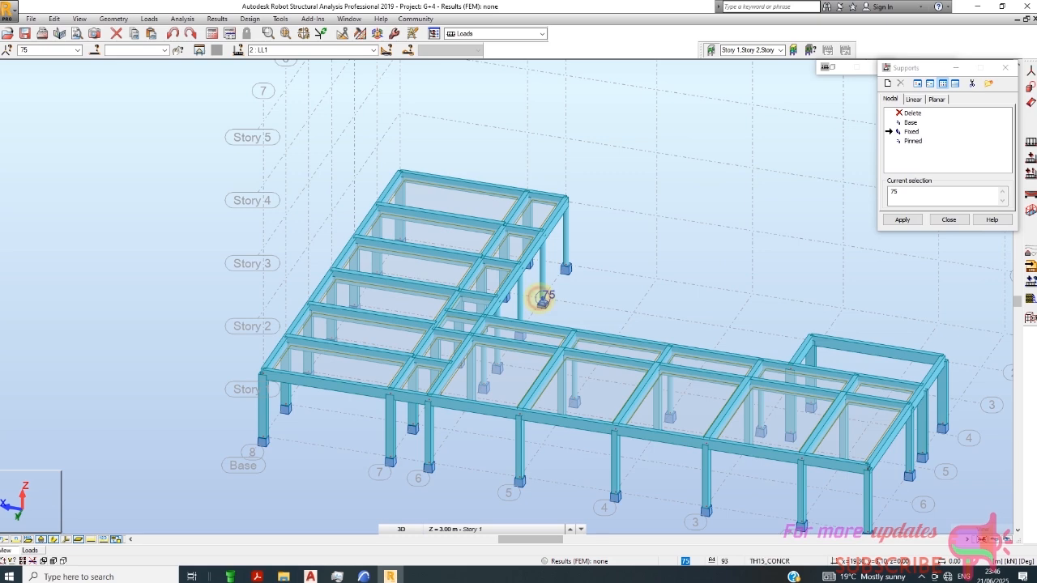
scroll(535, 300, down, 1)
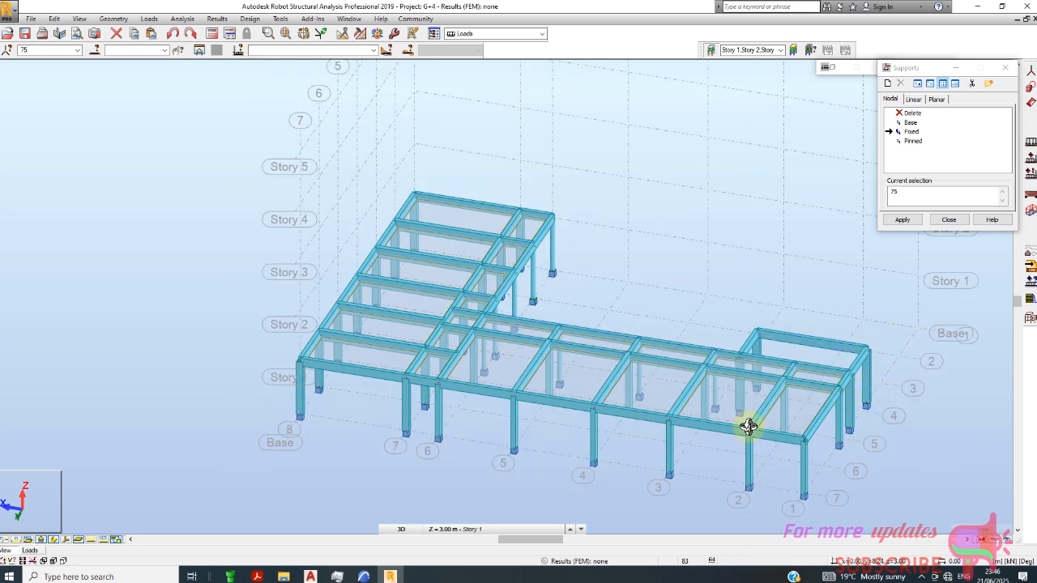
shift+middle_drag(657, 423, 454, 467)
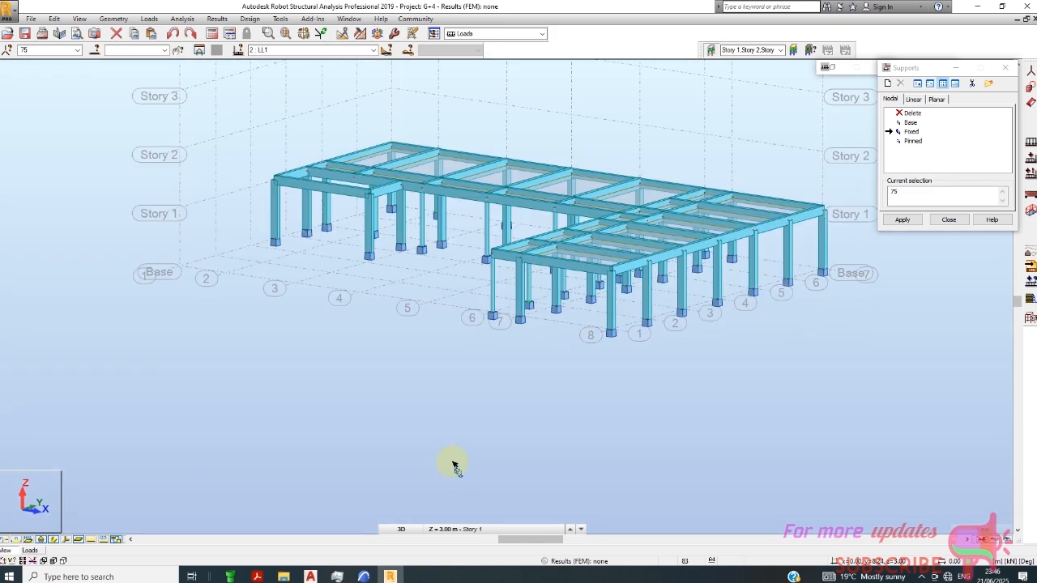
scroll(524, 478, down, 2)
scroll(460, 330, up, 2)
right_click(399, 344)
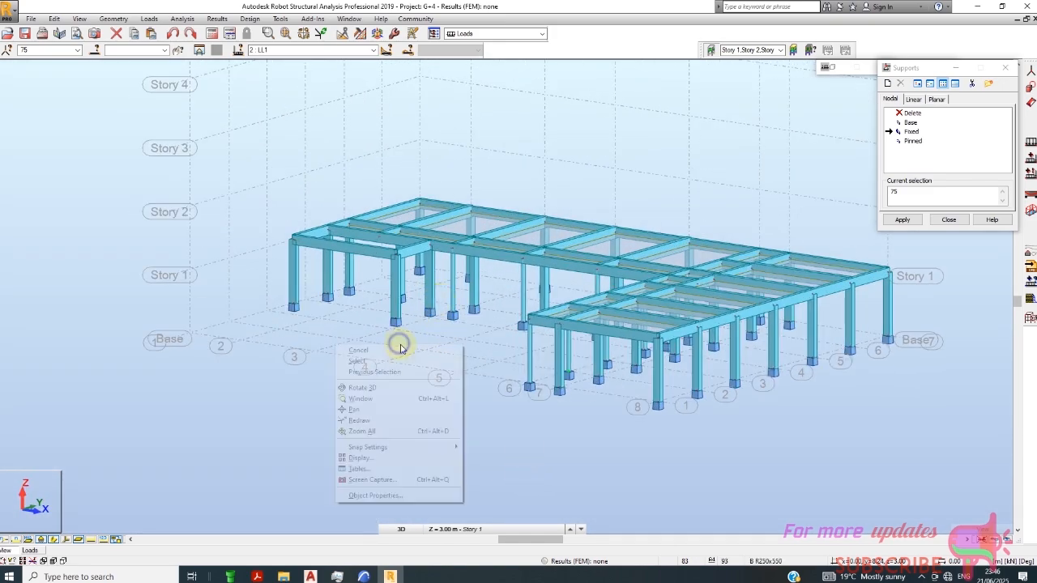
click(397, 362)
- Select the corner column at grid line 1 and every other column with the same cross-section
scroll(243, 446, down, 3)
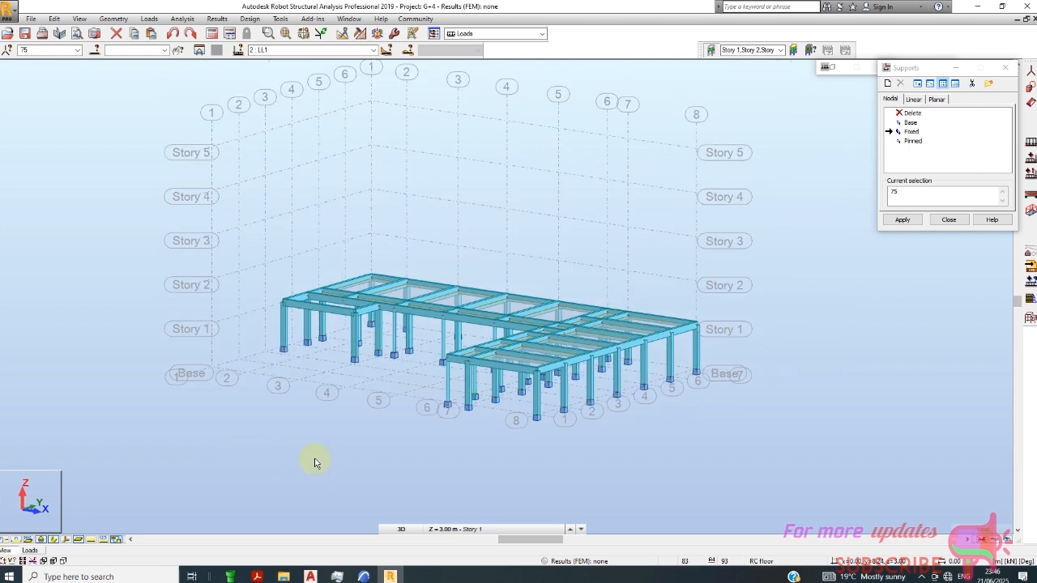
scroll(273, 332, up, 1)
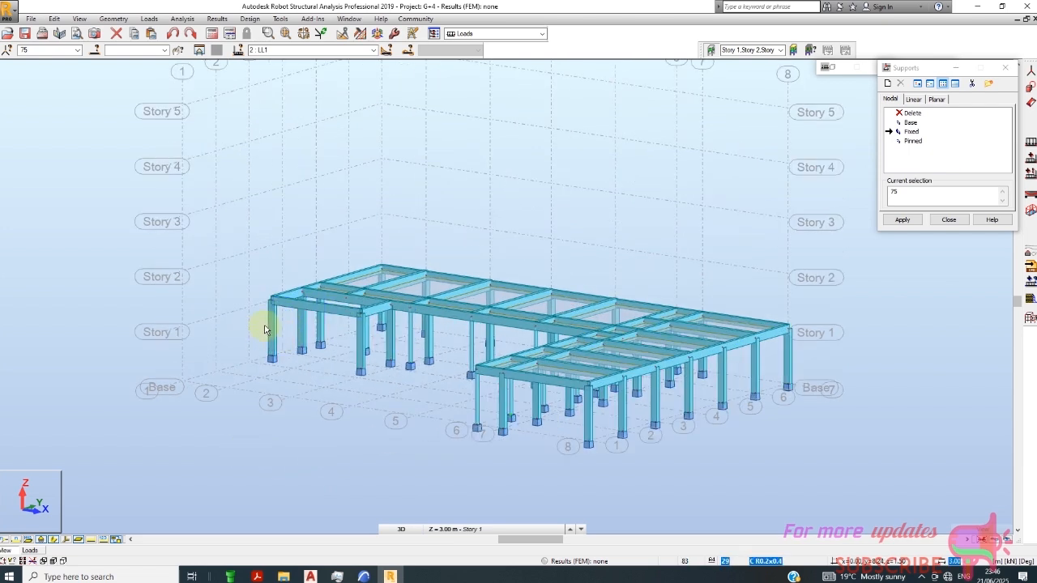
click(269, 328)
right_click(267, 333)
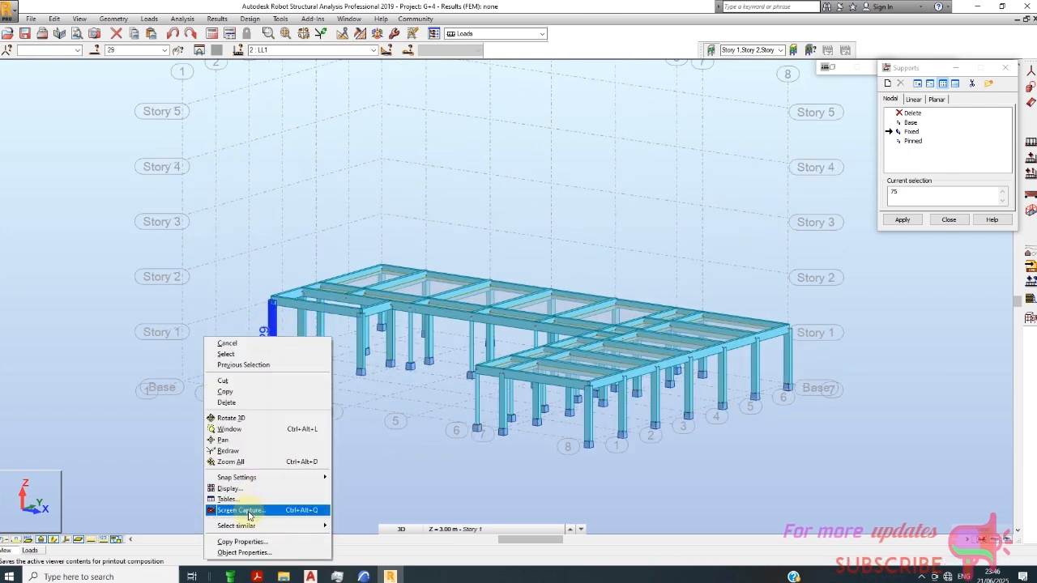
mouse_move(251, 526)
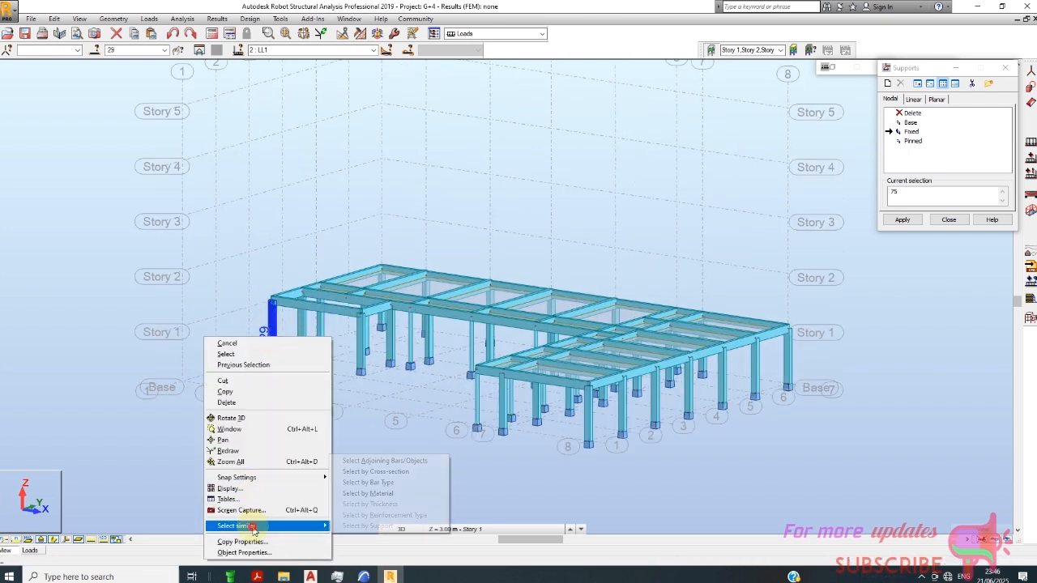
click(385, 472)
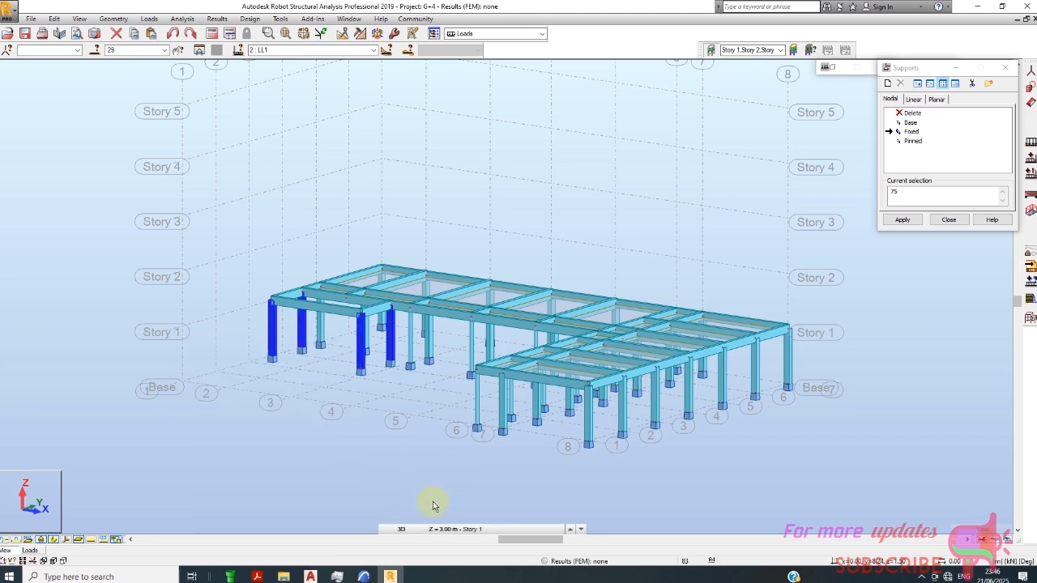
- Add column 24 to the selection and extend it to all bars made of the same material
ctrl+click(432, 344)
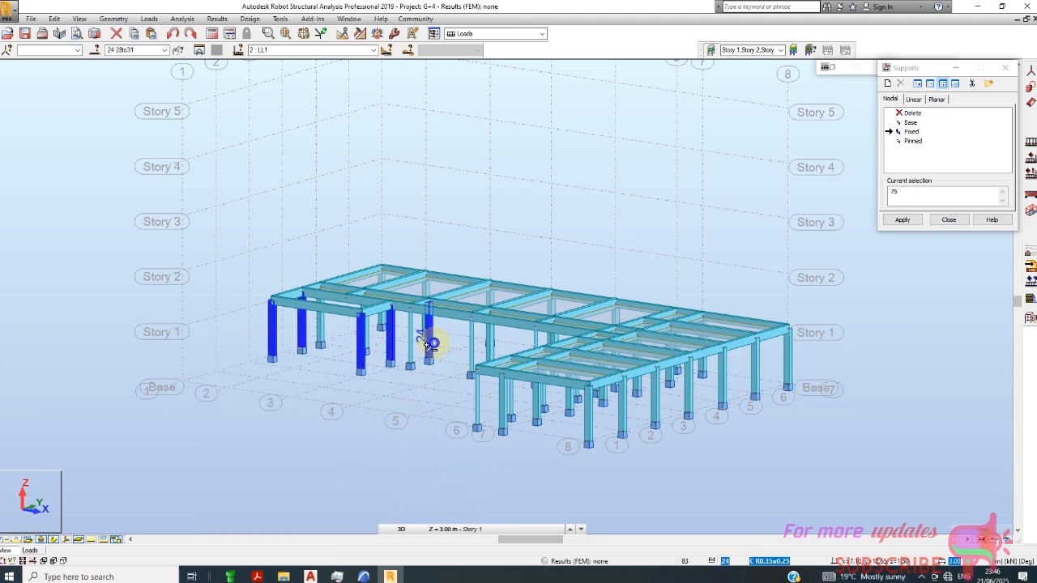
right_click(434, 347)
mouse_move(434, 314)
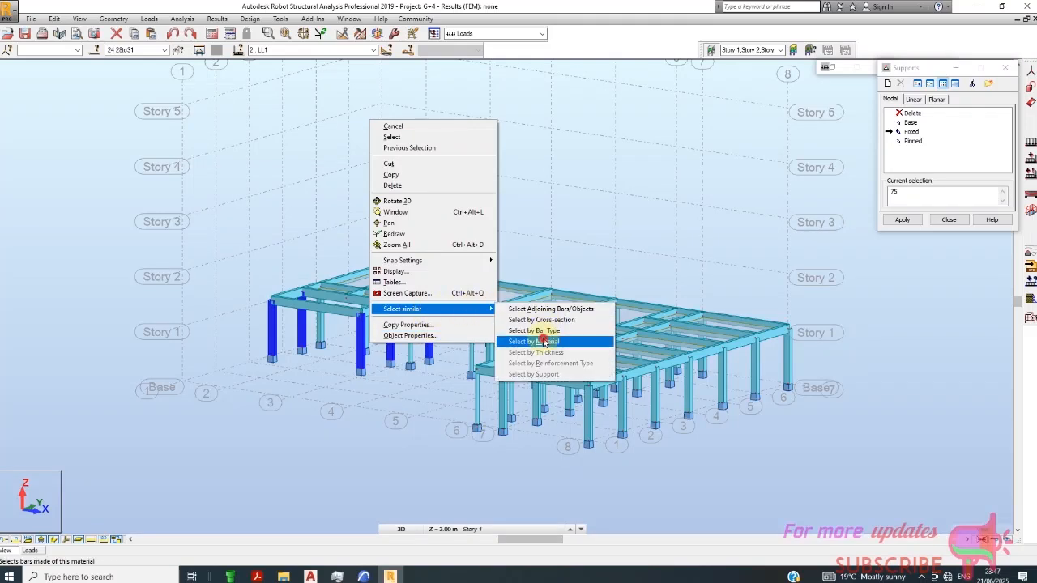
click(547, 331)
scroll(670, 356, up, 1)
scroll(538, 347, down, 1)
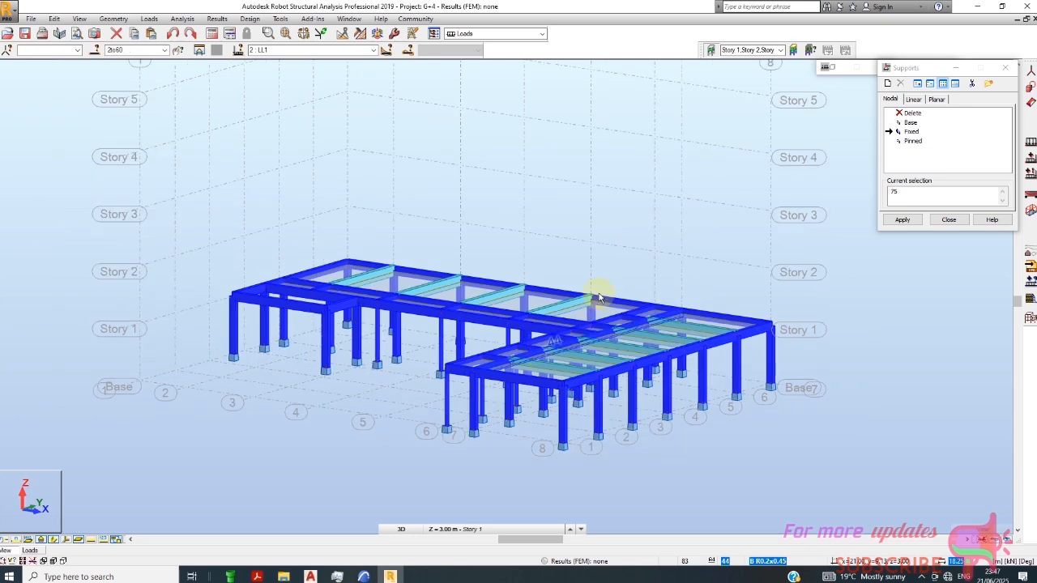
shift+middle_drag(611, 231, 686, 335)
scroll(415, 280, down, 1)
scroll(548, 392, up, 2)
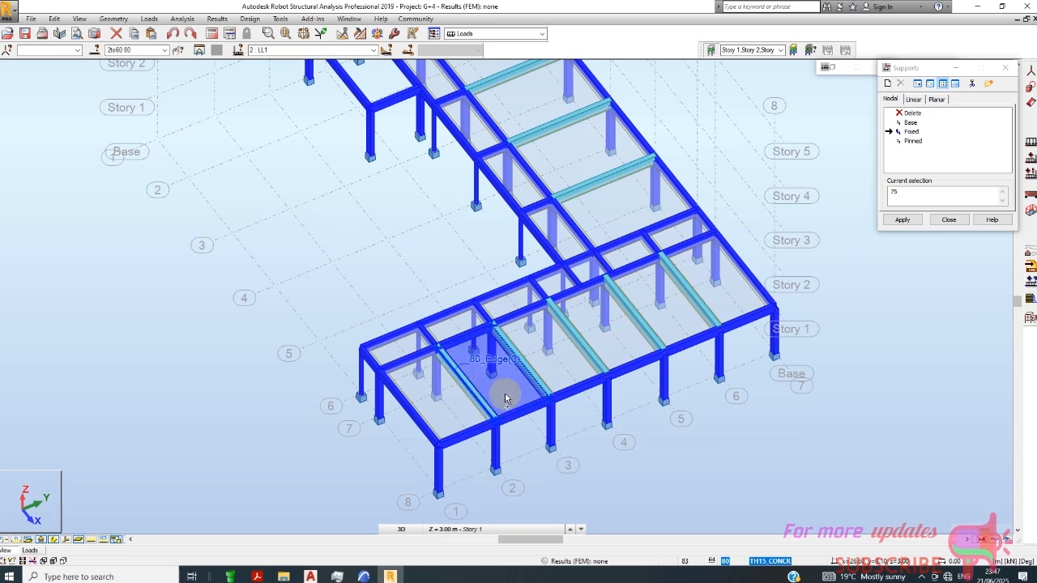
- Select all floor panels that share the material of slab panel 80
right_click(505, 395)
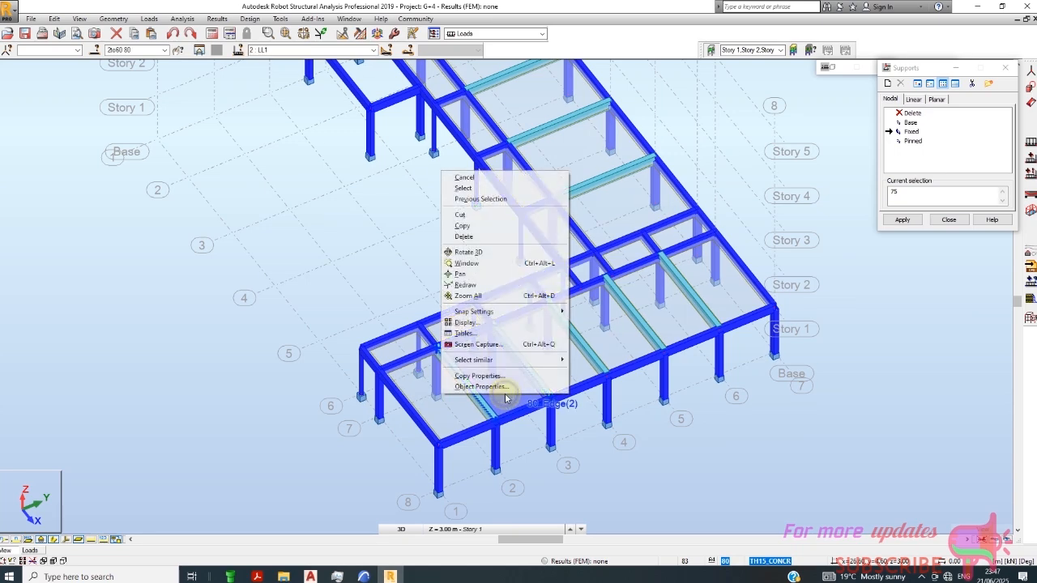
mouse_move(510, 360)
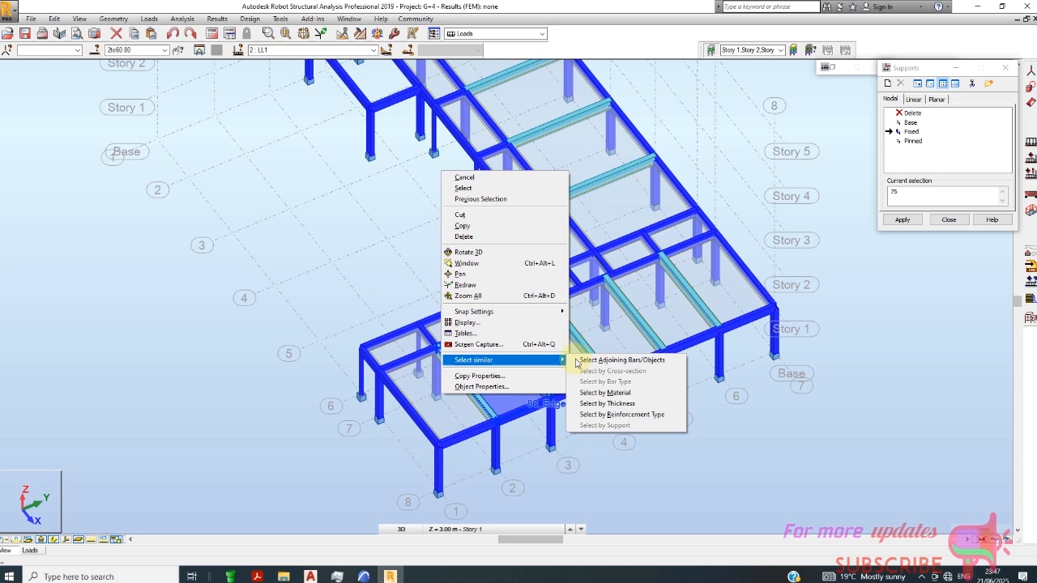
click(614, 395)
scroll(613, 395, down, 4)
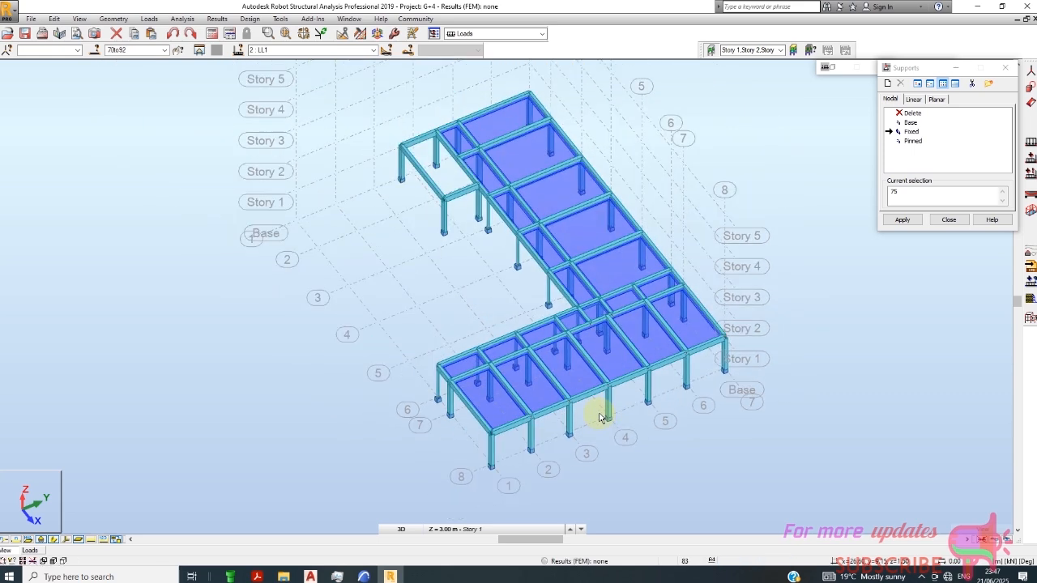
shift+middle_drag(601, 369, 540, 377)
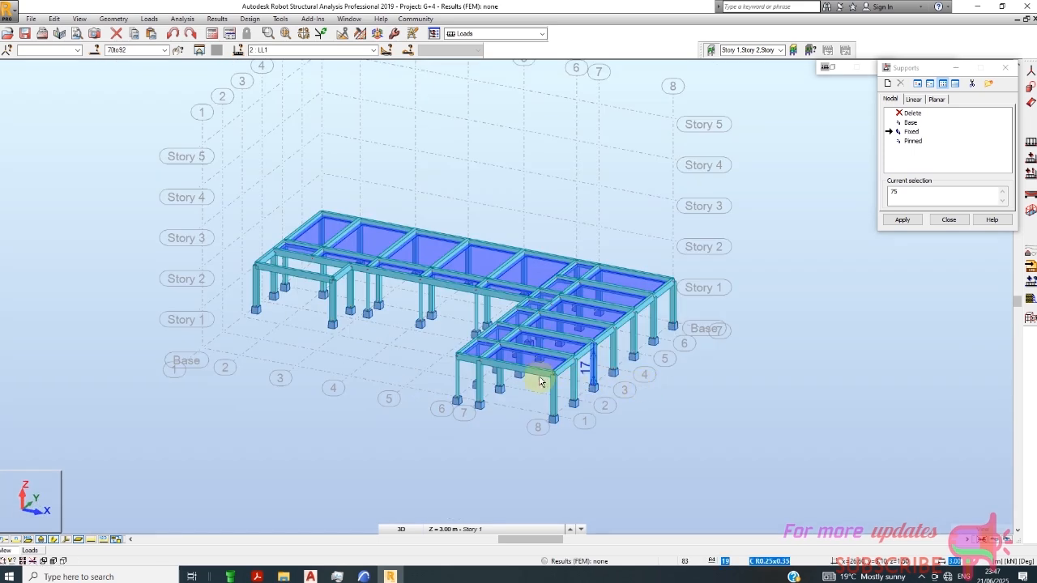
scroll(527, 357, up, 4)
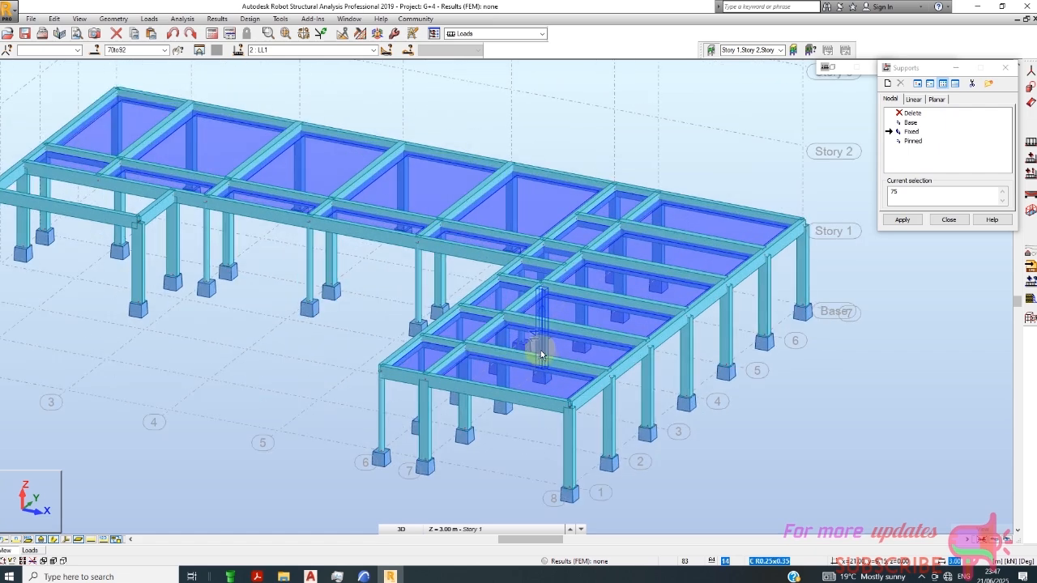
- Select secondary beam 69 and all other beams made of the same material
click(551, 359)
right_click(549, 357)
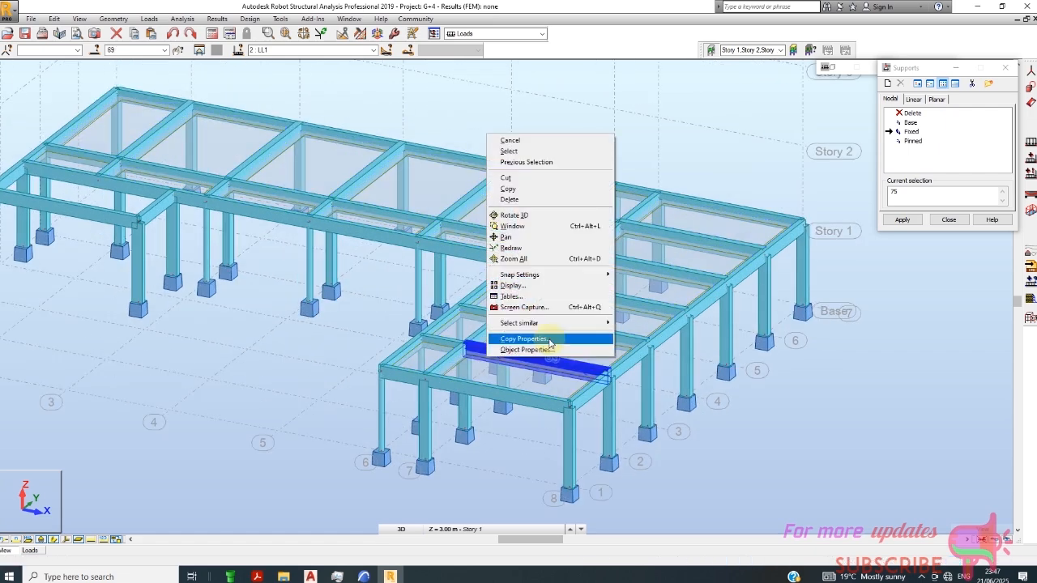
mouse_move(545, 328)
click(652, 345)
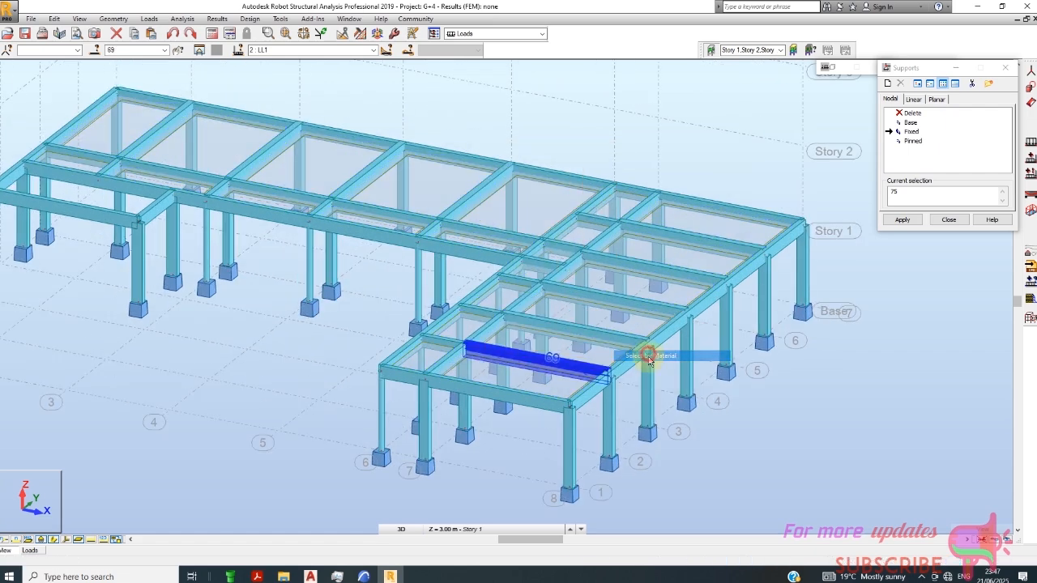
right_click(581, 147)
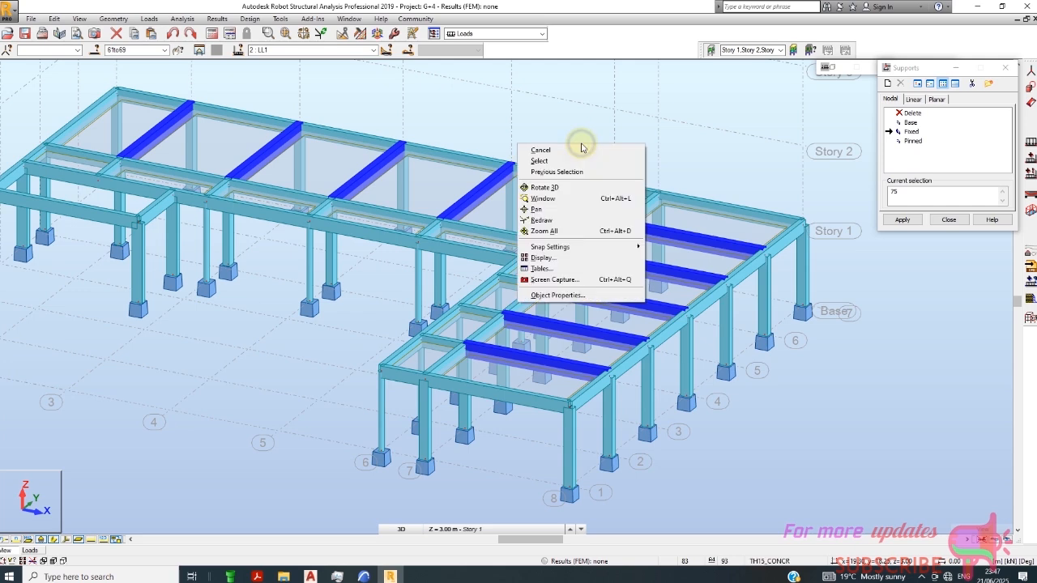
click(571, 296)
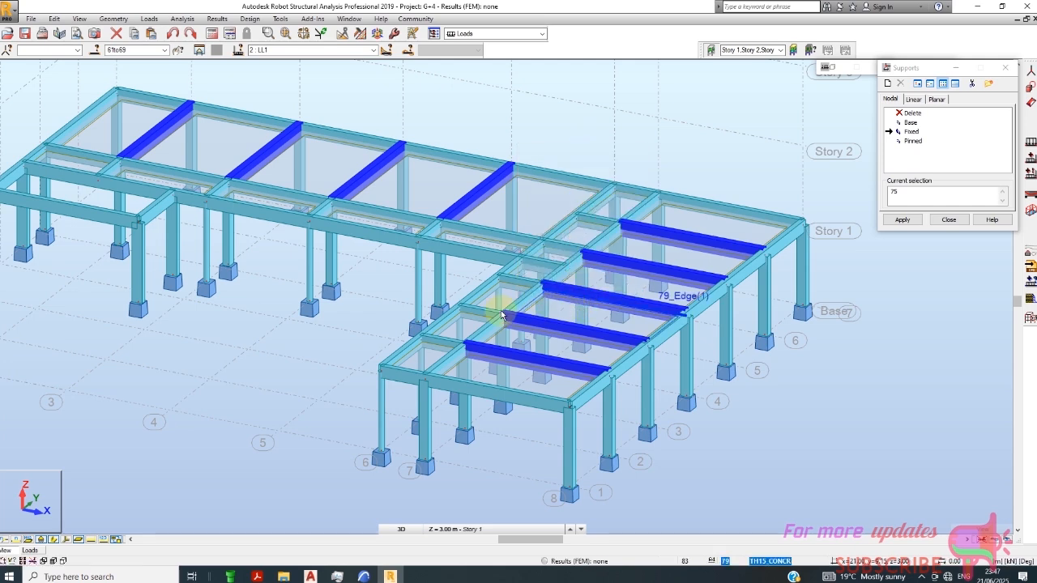
scroll(482, 312, down, 3)
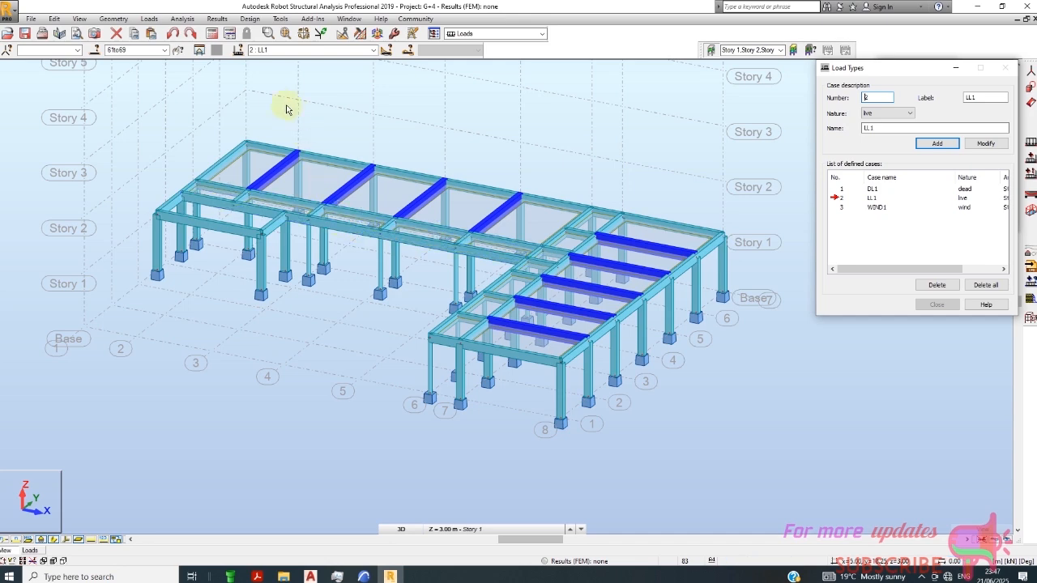
click(55, 19)
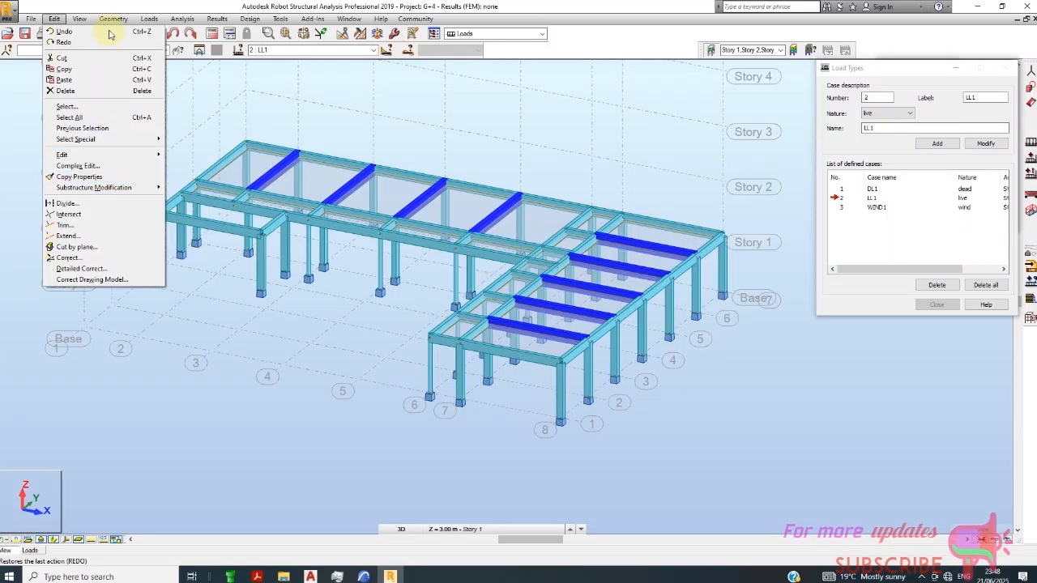
mouse_move(112, 19)
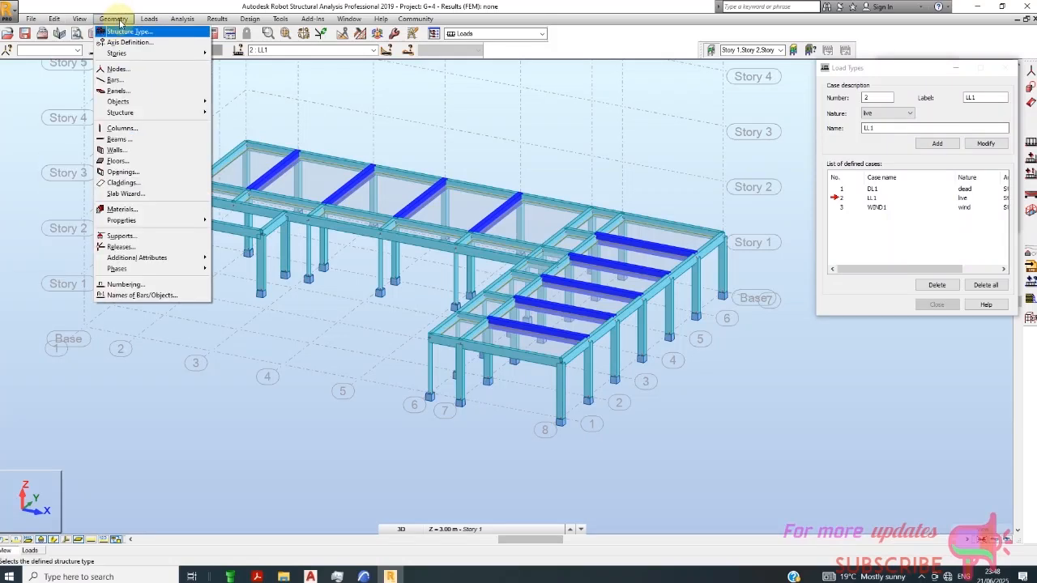
mouse_move(119, 57)
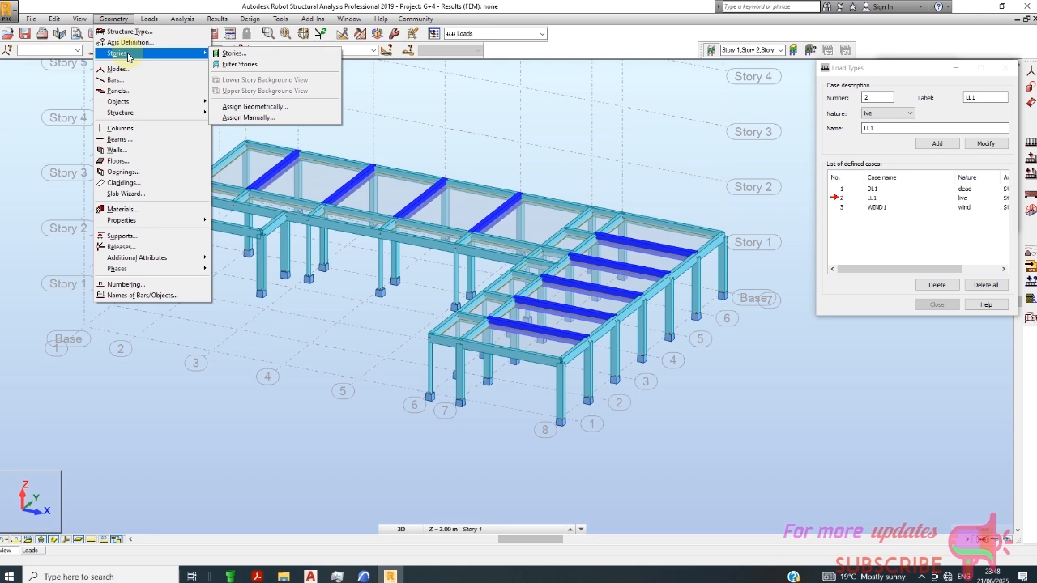
click(386, 111)
right_click(386, 110)
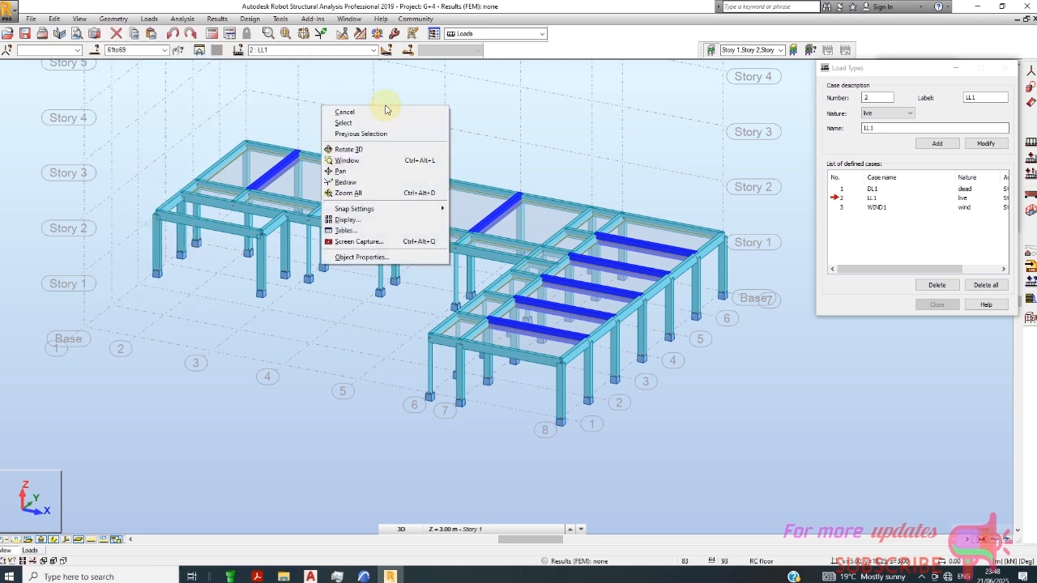
click(73, 19)
click(54, 18)
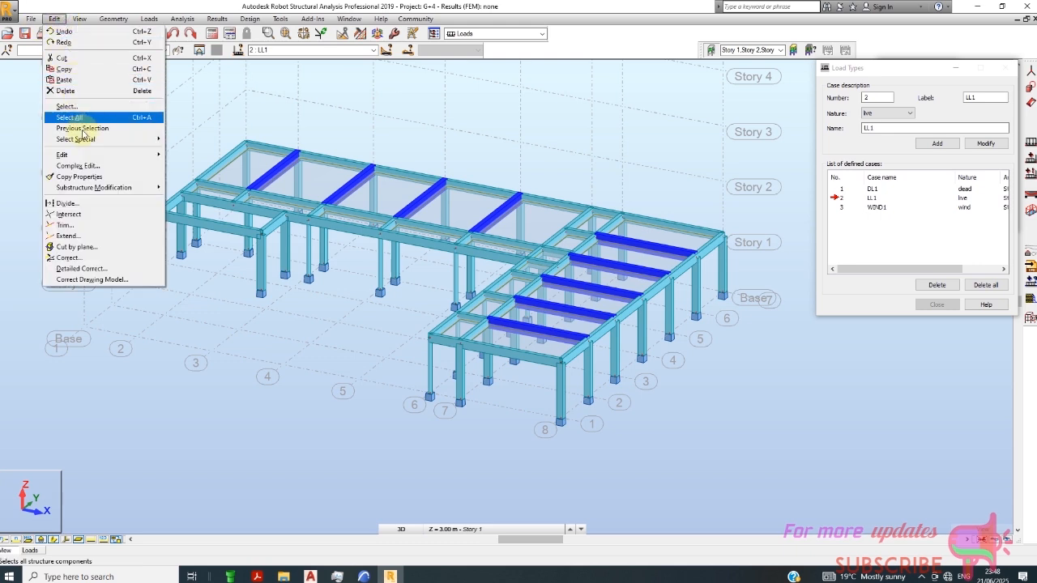
mouse_move(81, 158)
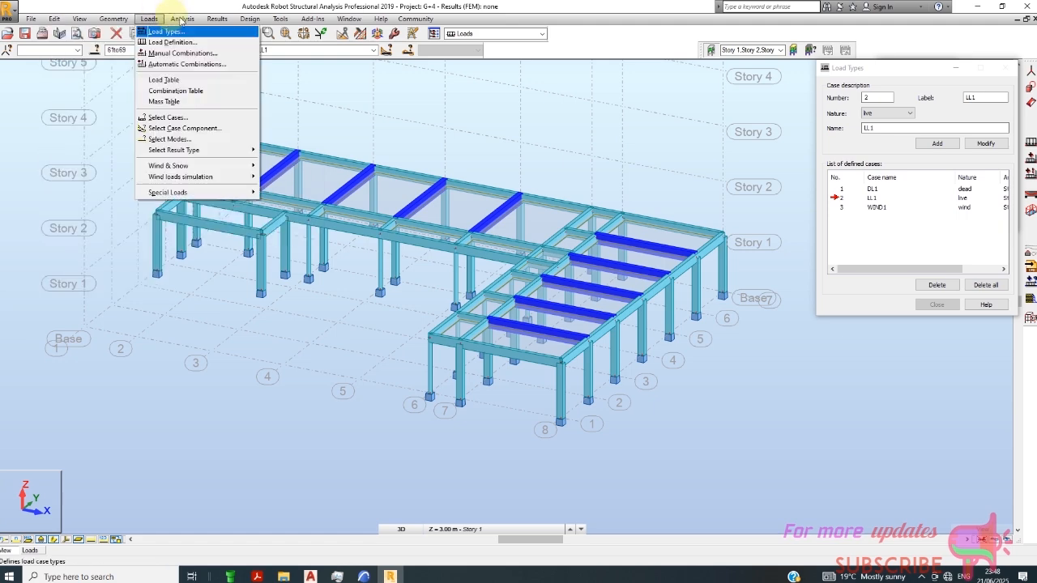
- Switch the workspace layout from Loads to Geometry and close the Load Definition dialog
click(497, 34)
click(486, 52)
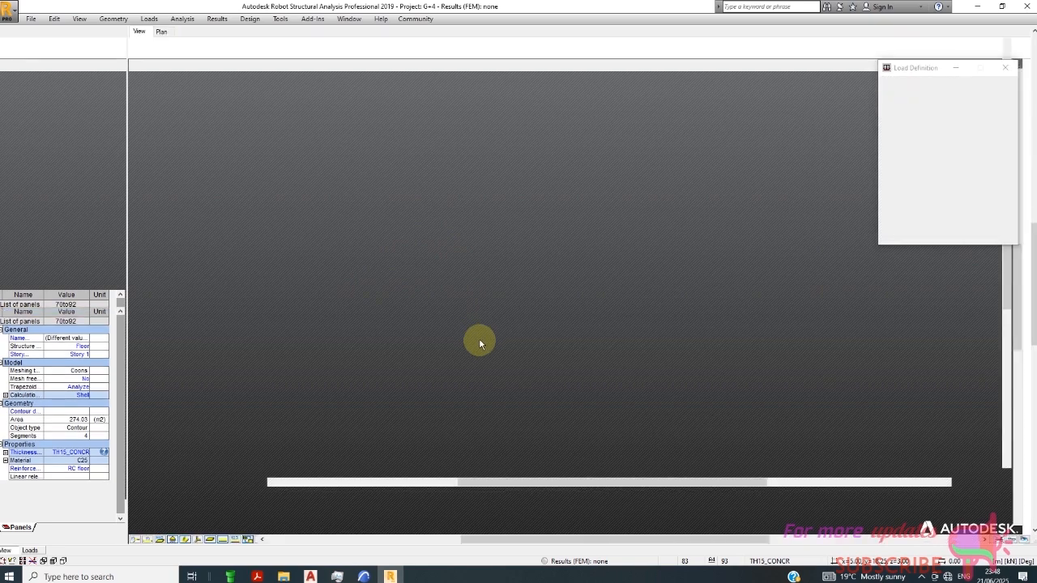
scroll(481, 365, down, 2)
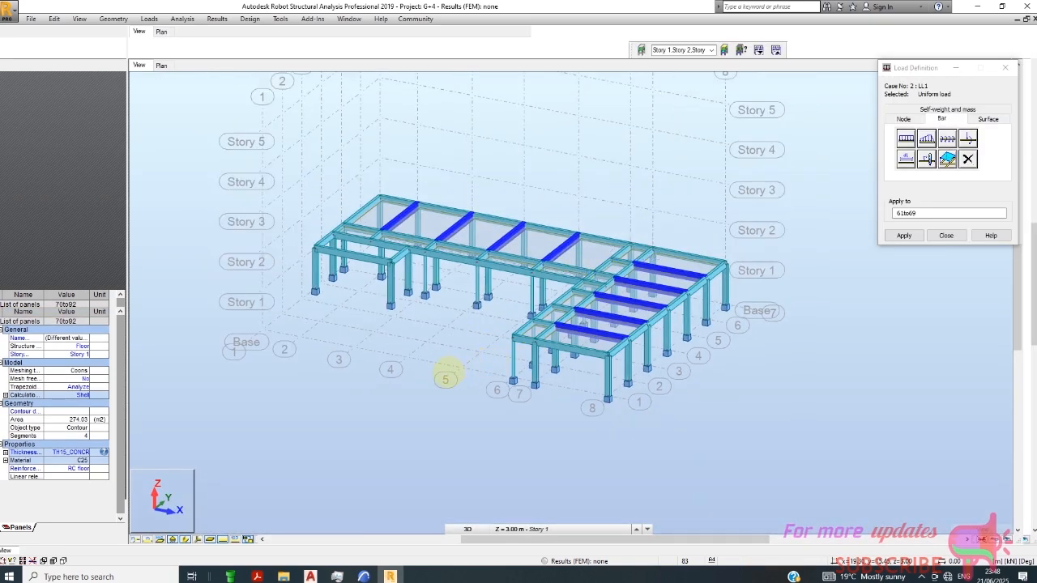
click(954, 236)
scroll(535, 329, up, 2)
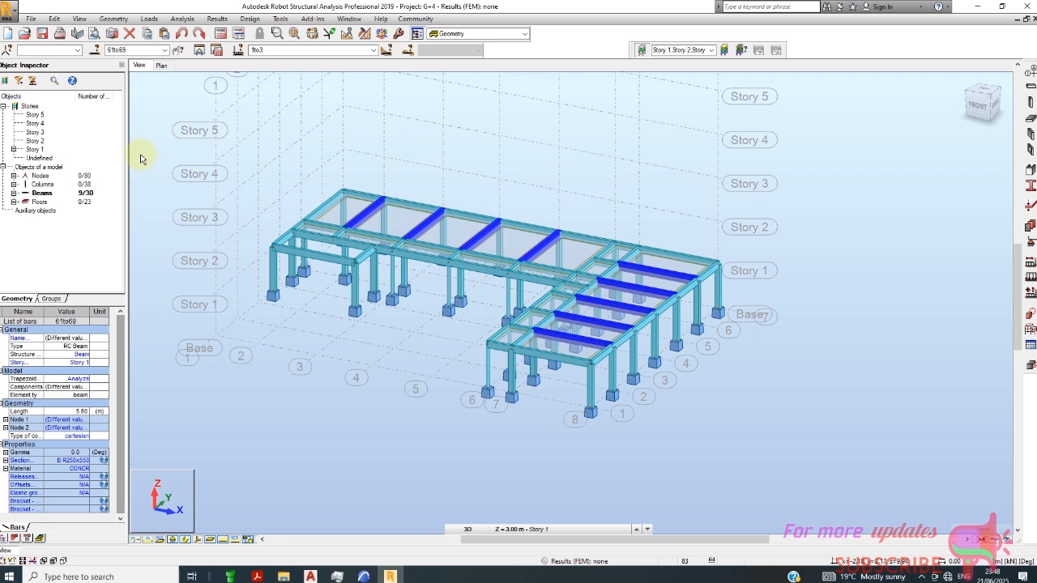
- Copy the whole contents of Story 1 one storey above, without limiting the operation to the selected elements
click(13, 150)
right_click(41, 150)
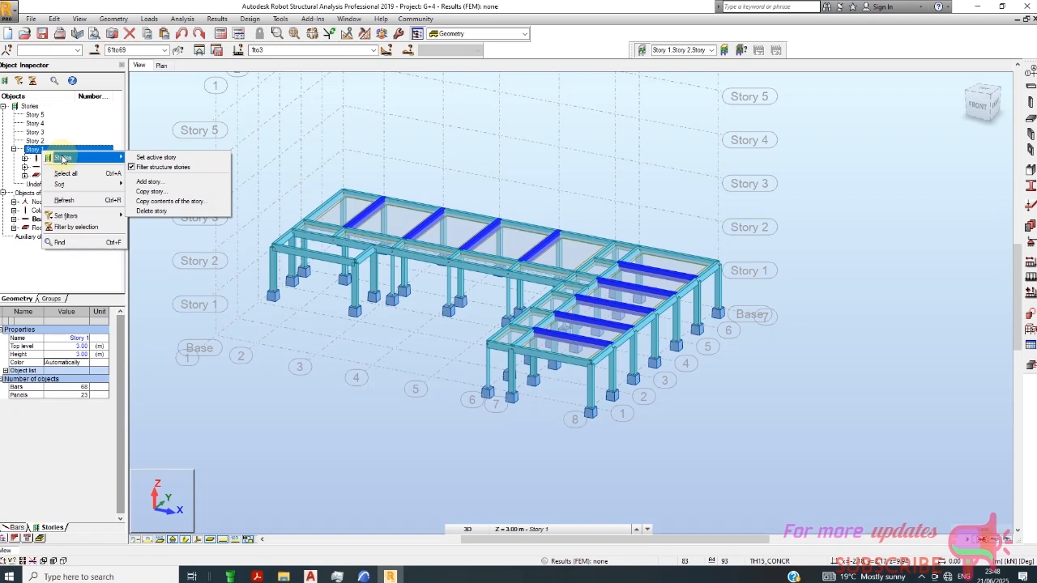
click(174, 201)
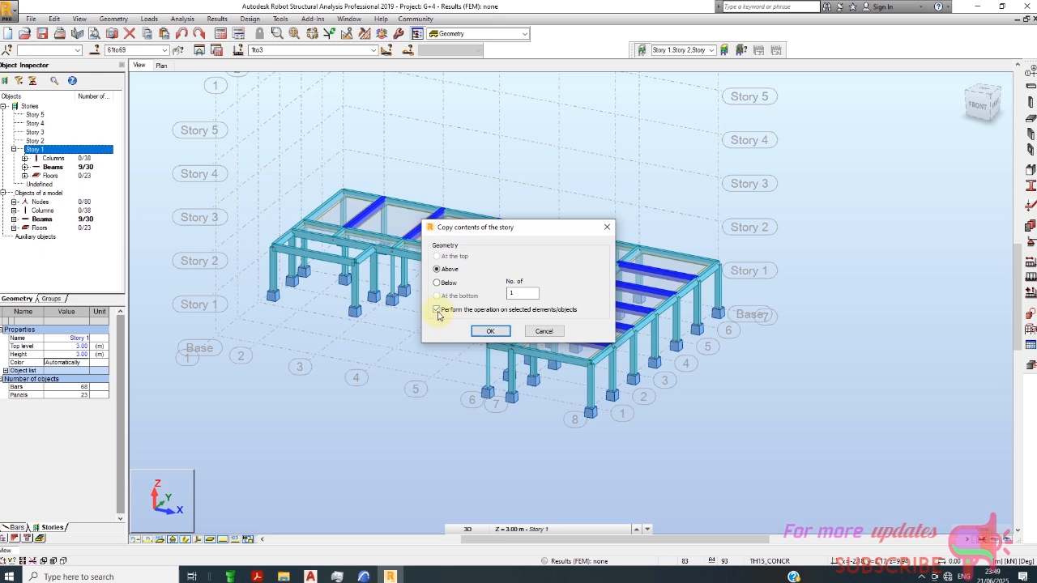
click(489, 332)
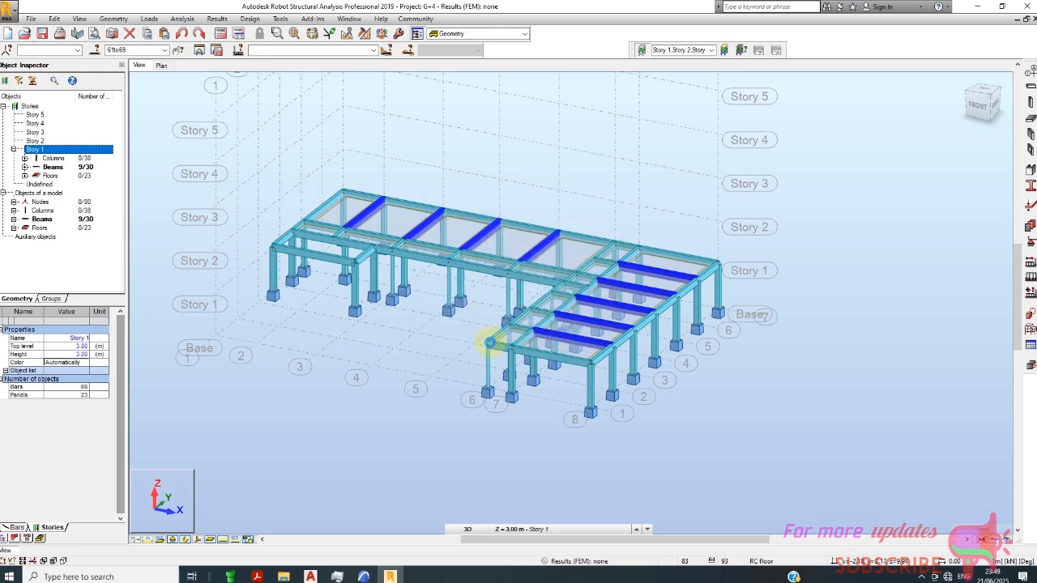
- Examine the copied second storey in the model and check the Story 1 and Story 2 entries among the structure's objects
scroll(614, 349, up, 3)
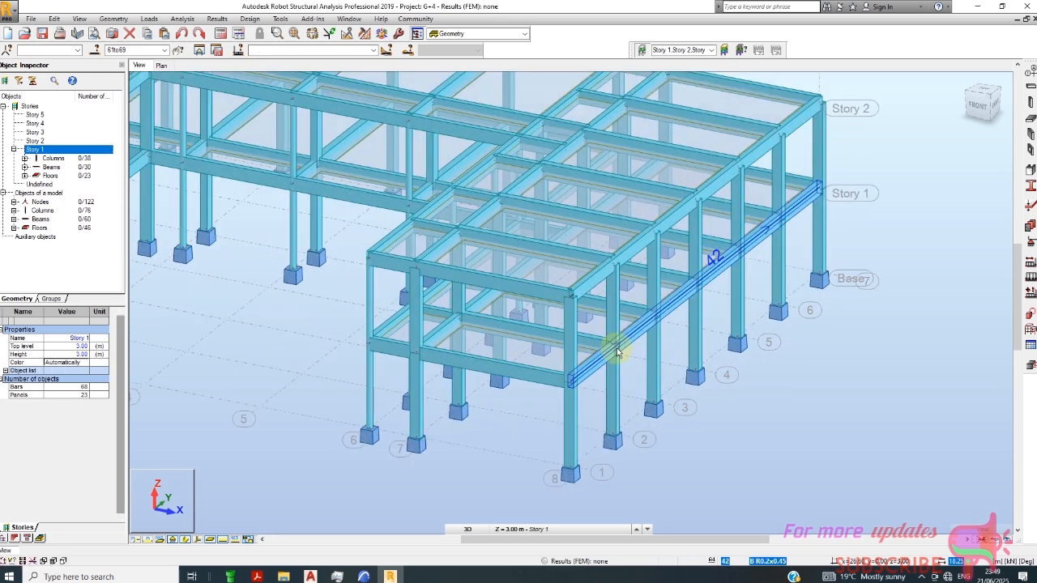
scroll(493, 336, down, 3)
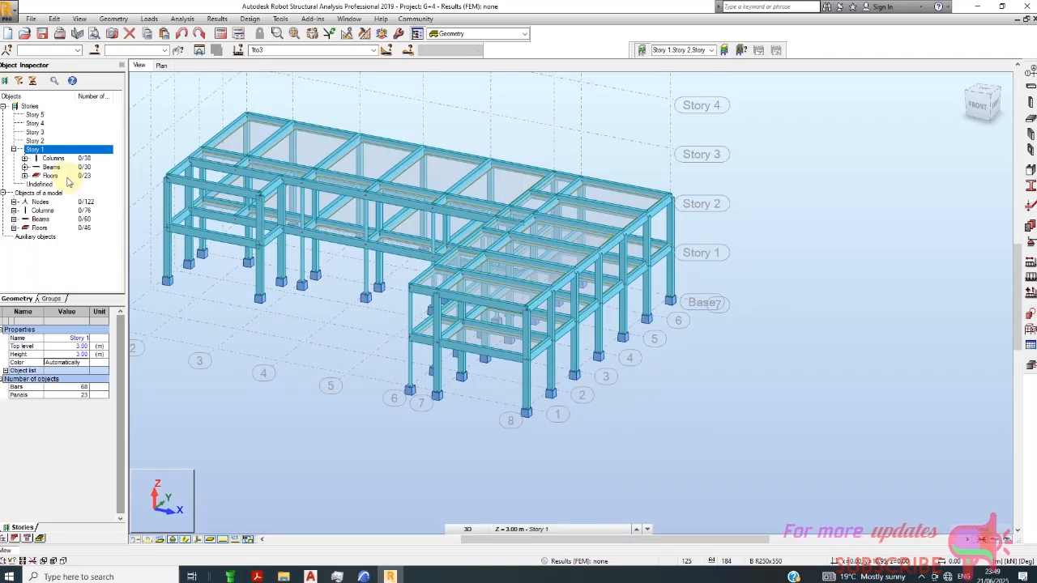
click(34, 141)
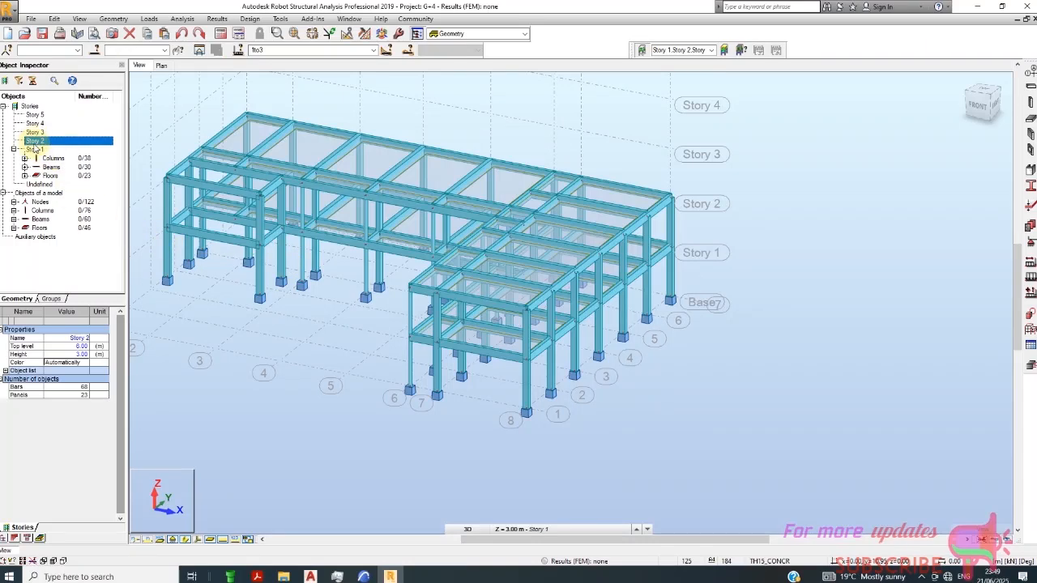
click(35, 150)
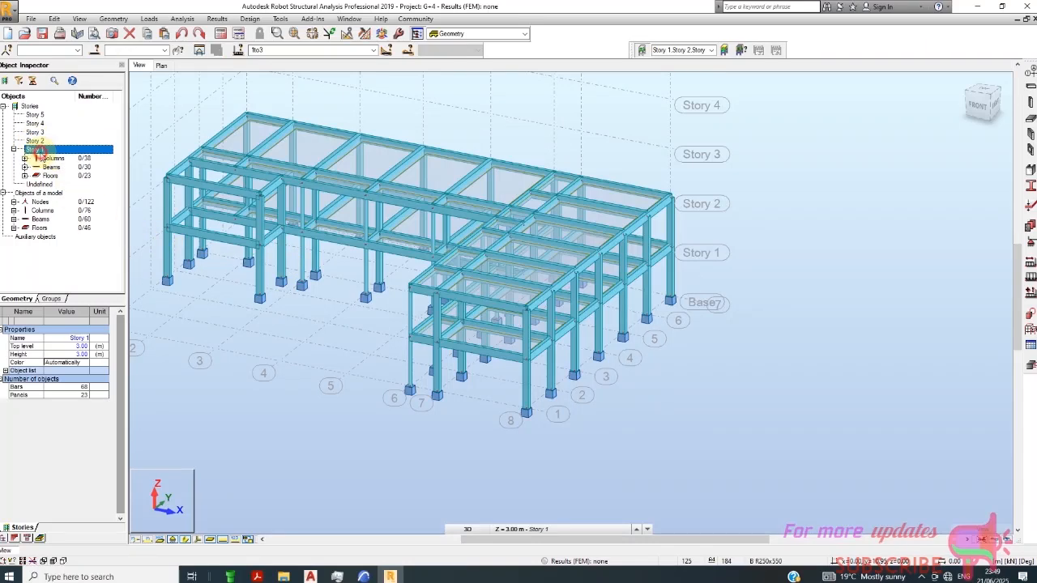
scroll(456, 243, down, 3)
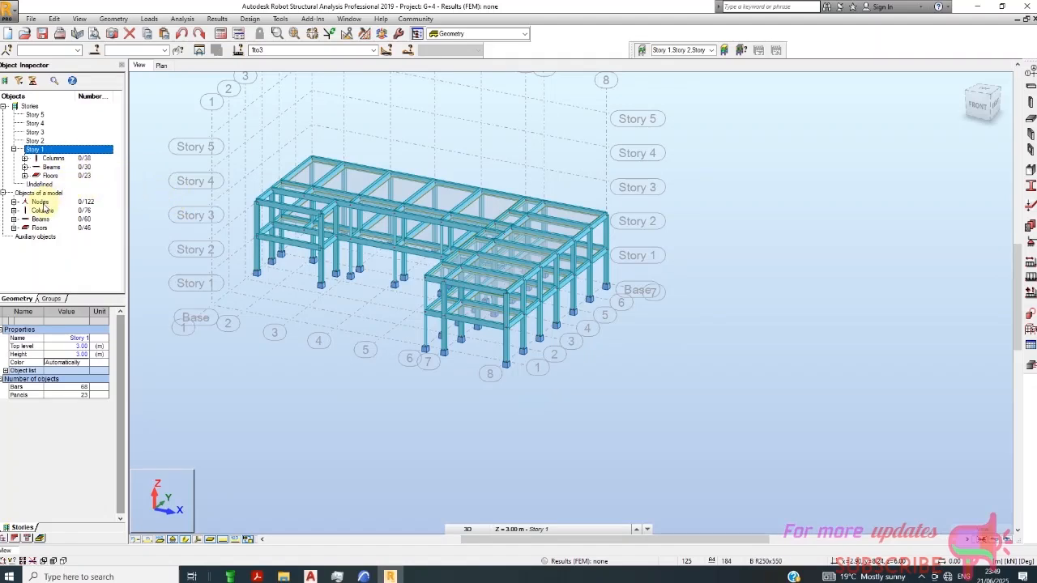
click(34, 141)
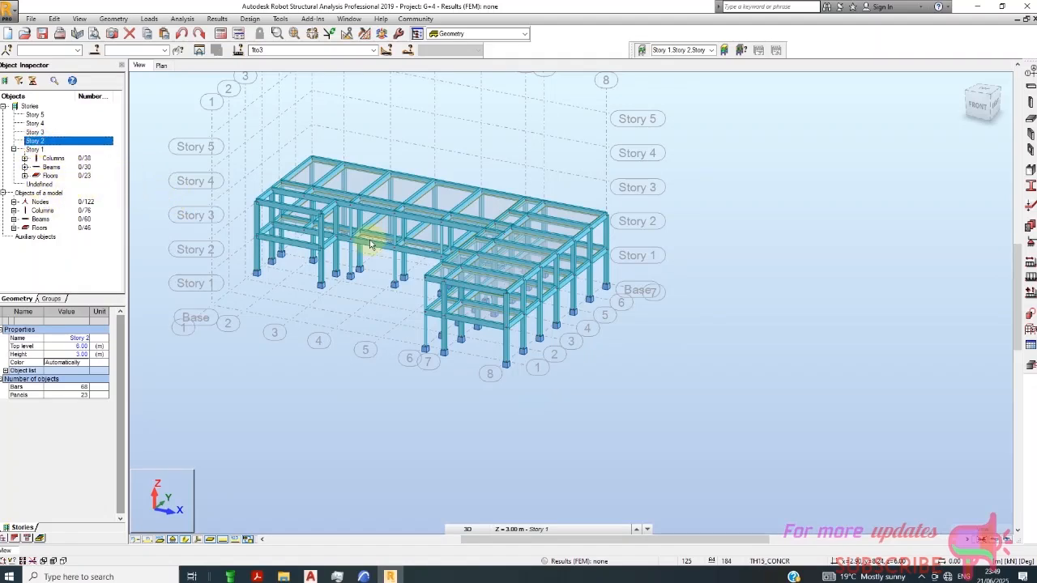
click(606, 232)
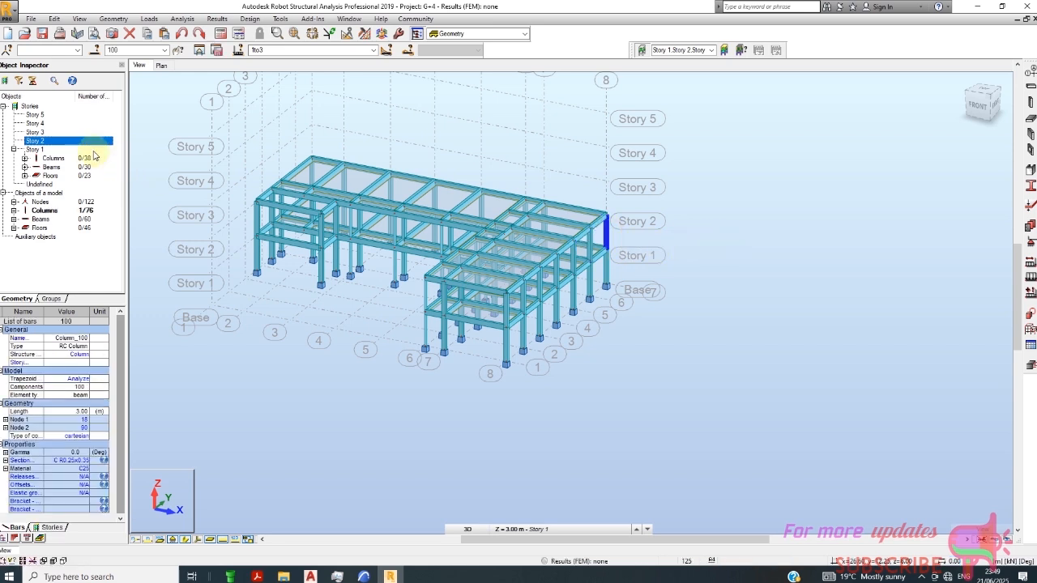
- Turn off the structure story filter for Story 2
right_click(56, 142)
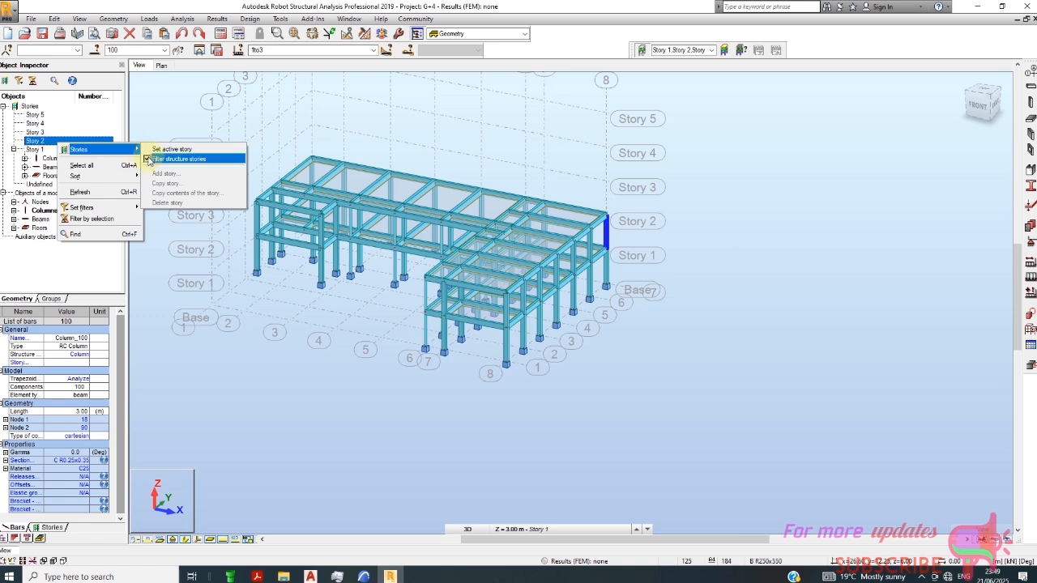
click(149, 160)
click(53, 151)
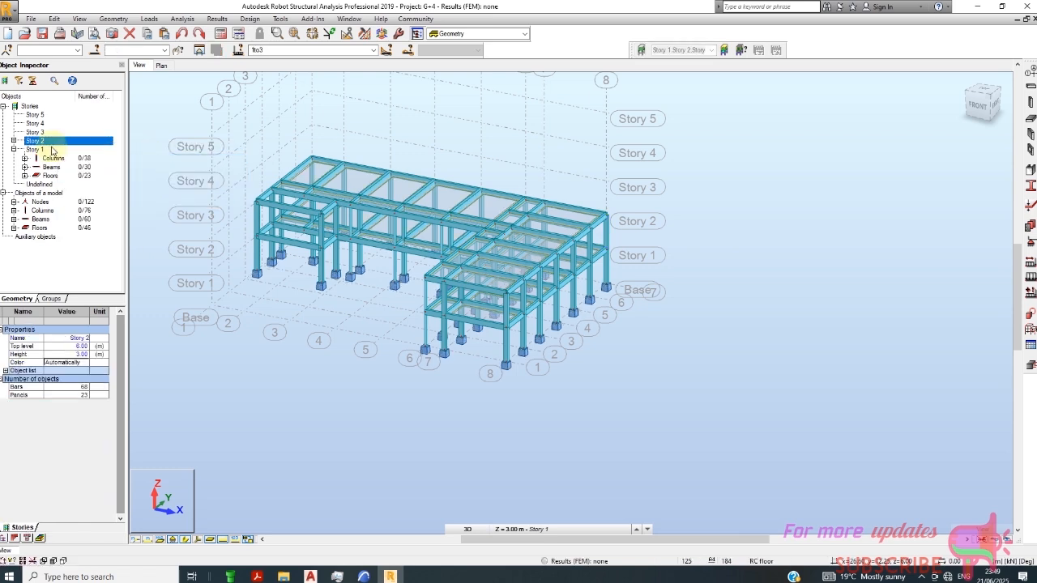
- Copy the whole contents of Story 2 one storey above, without limiting the operation to selected elements
right_click(41, 148)
mouse_move(73, 149)
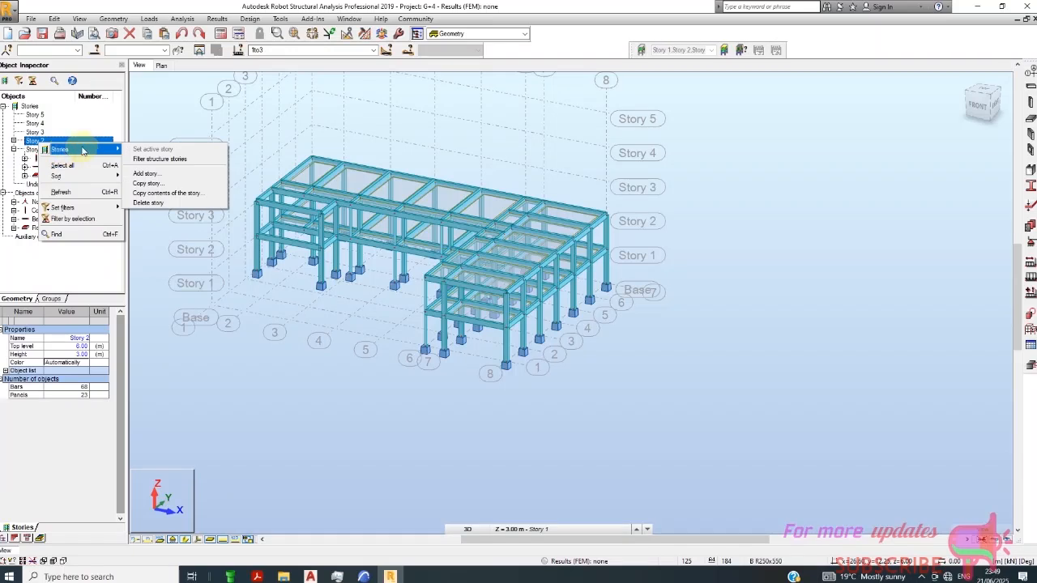
click(181, 193)
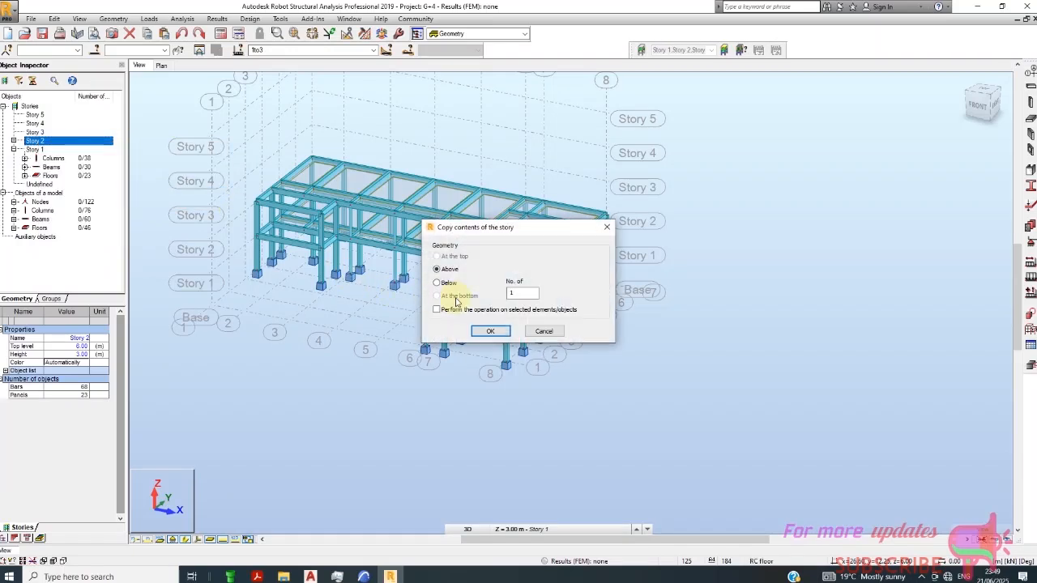
click(491, 332)
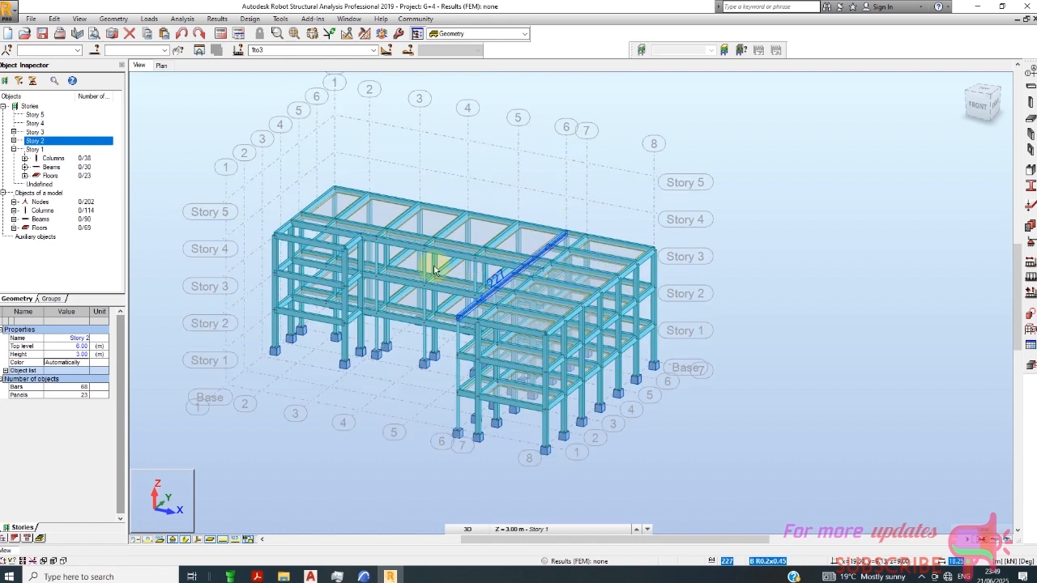
- Copy the whole contents of Story 3 one storey above, without limiting the operation to selected elements
right_click(36, 132)
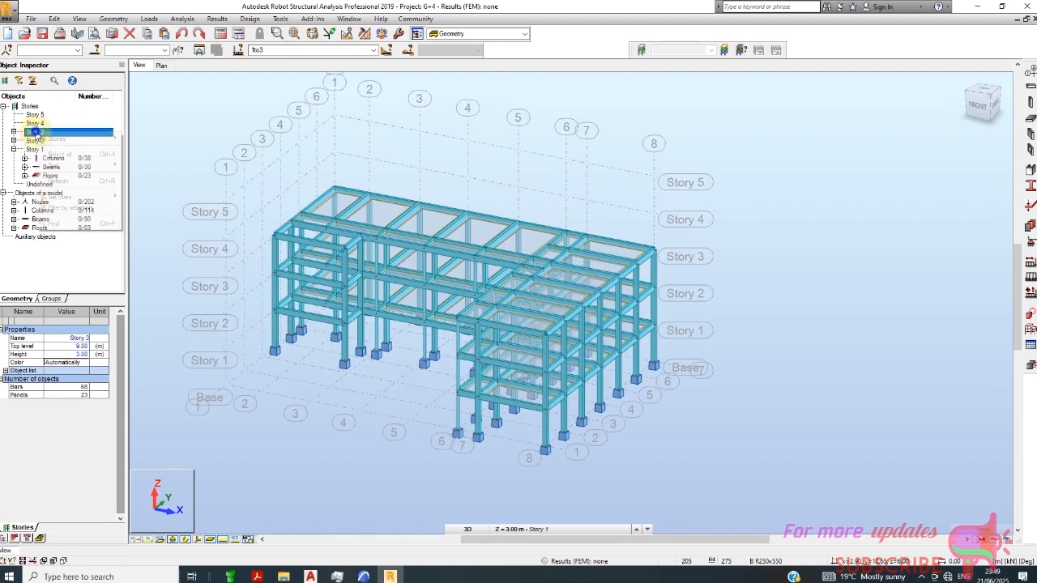
mouse_move(56, 140)
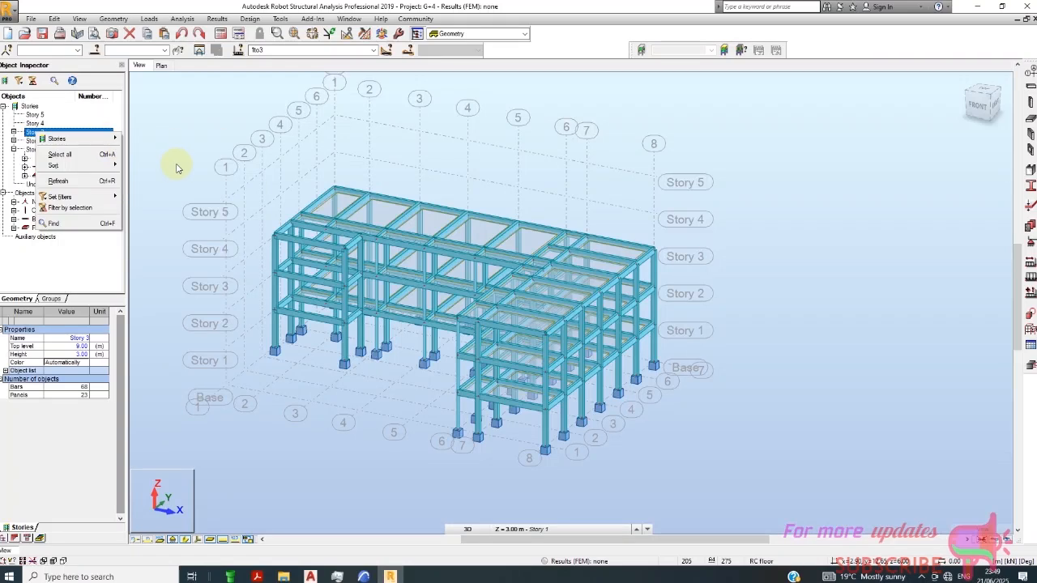
mouse_move(97, 139)
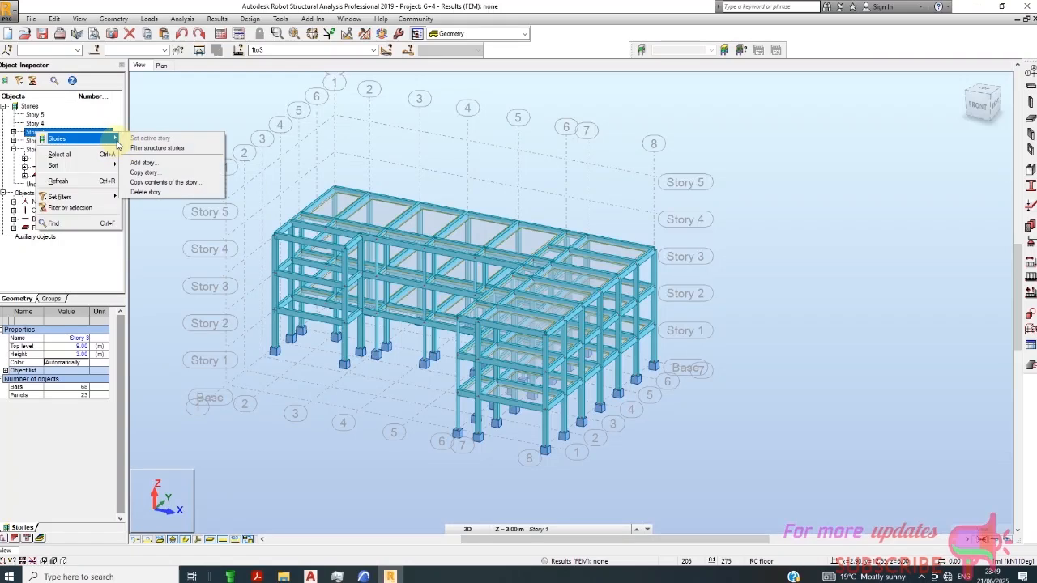
click(162, 183)
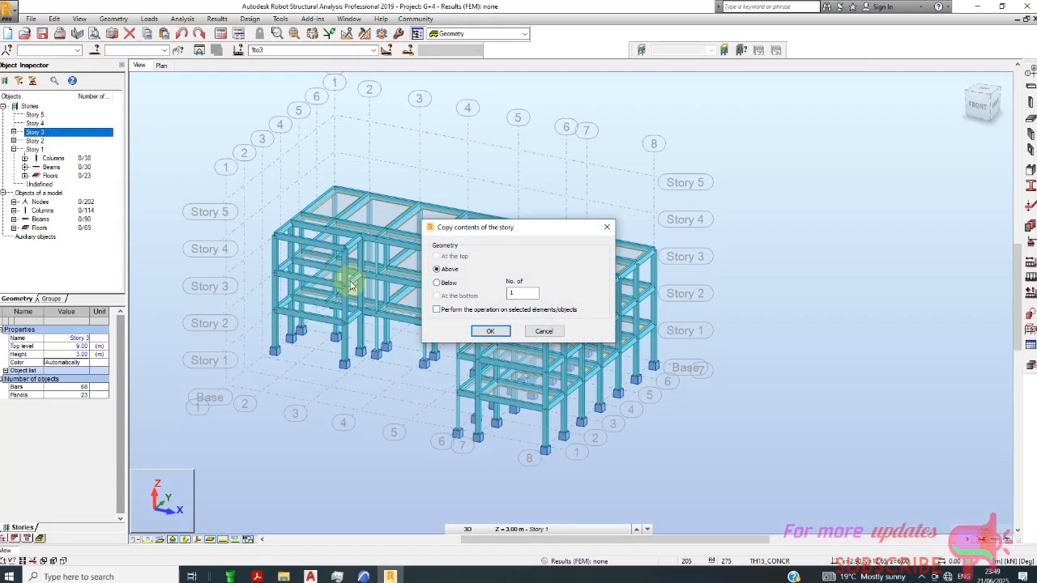
click(492, 331)
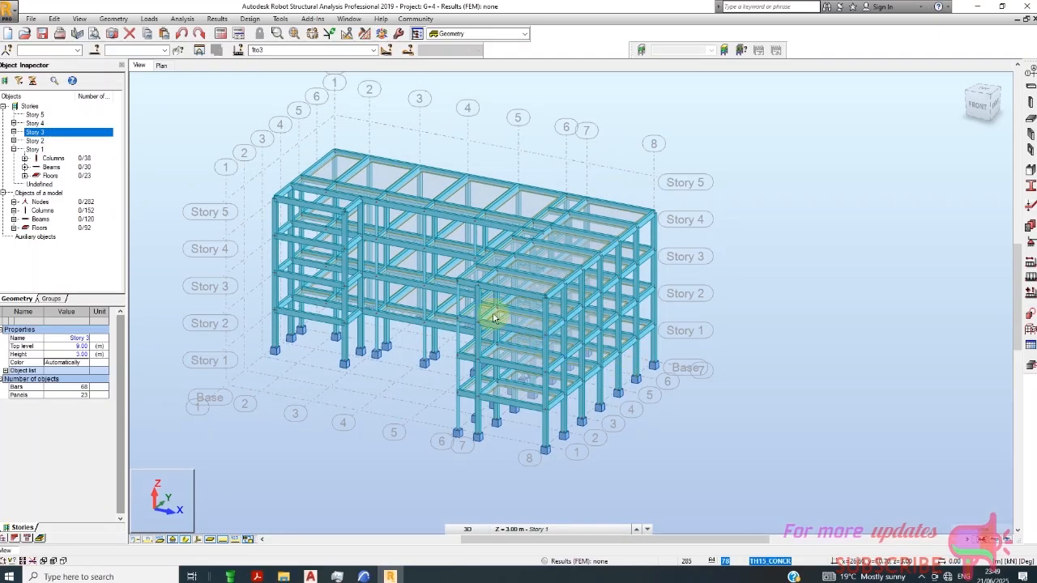
- Check the frame in front and 3D views and filter the structure to Story 4
scroll(418, 290, up, 3)
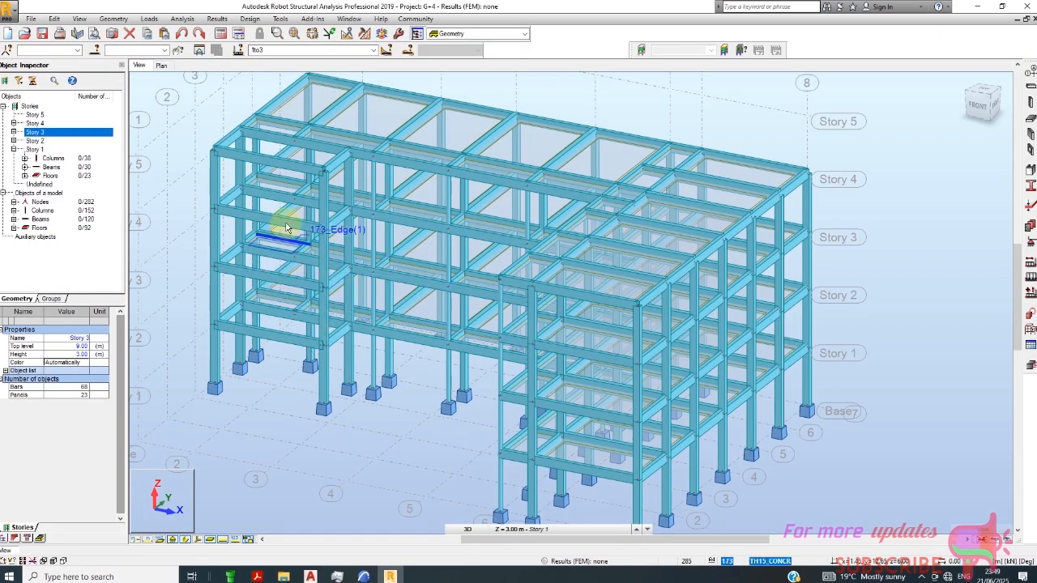
scroll(433, 285, down, 1)
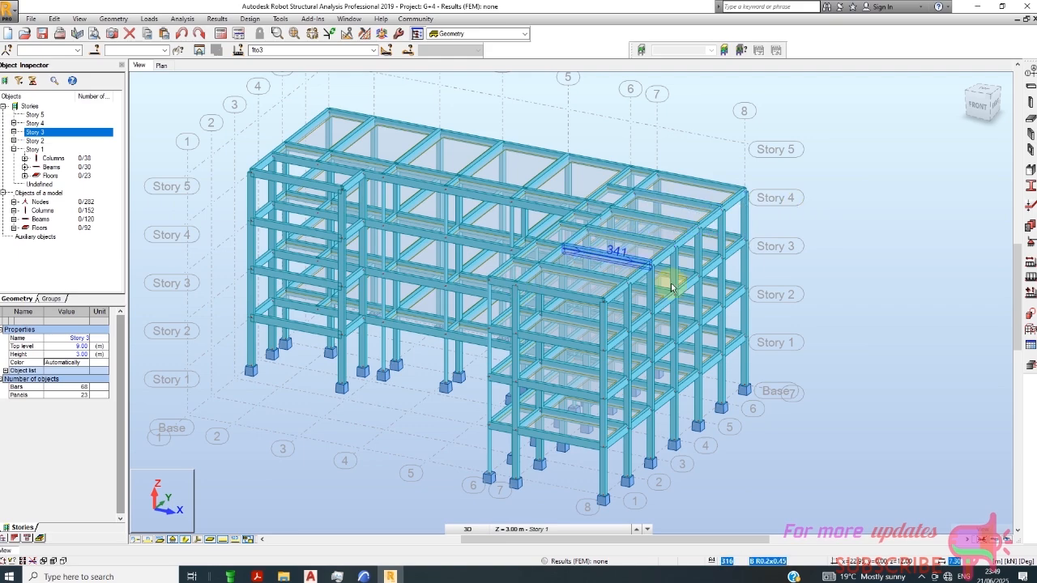
scroll(672, 287, down, 1)
click(983, 104)
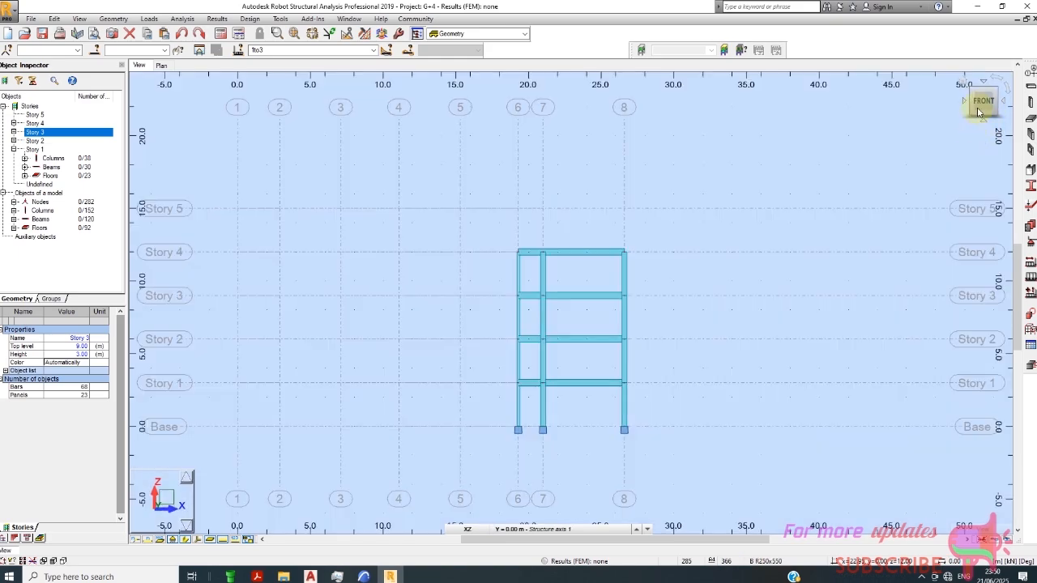
click(980, 110)
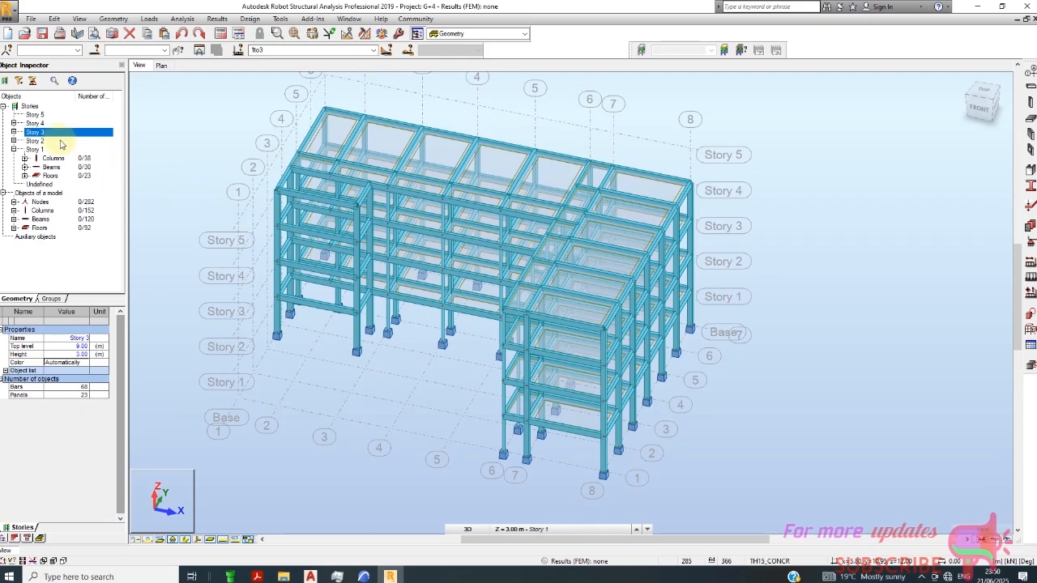
click(40, 123)
right_click(42, 124)
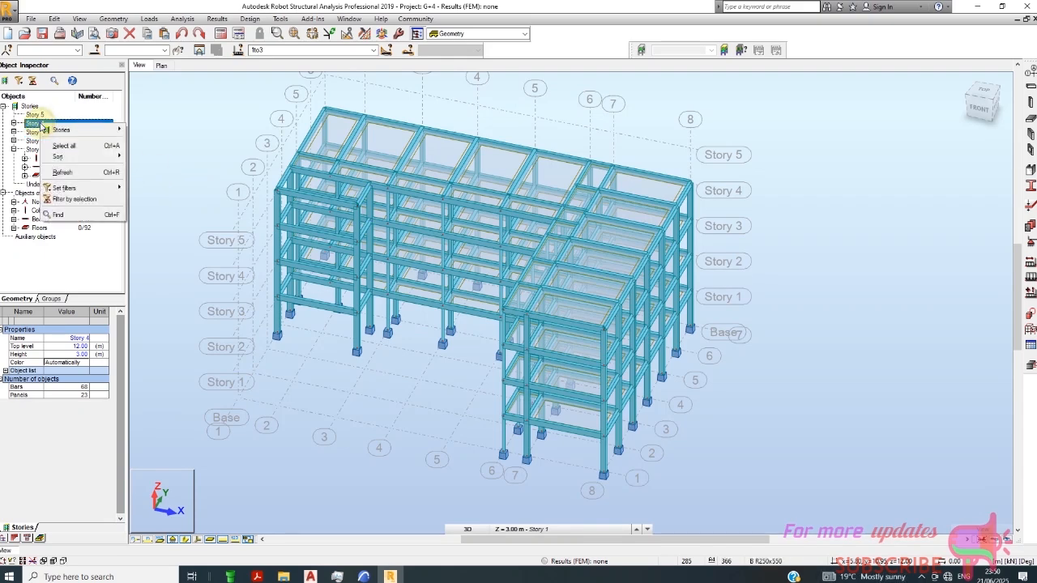
mouse_move(64, 135)
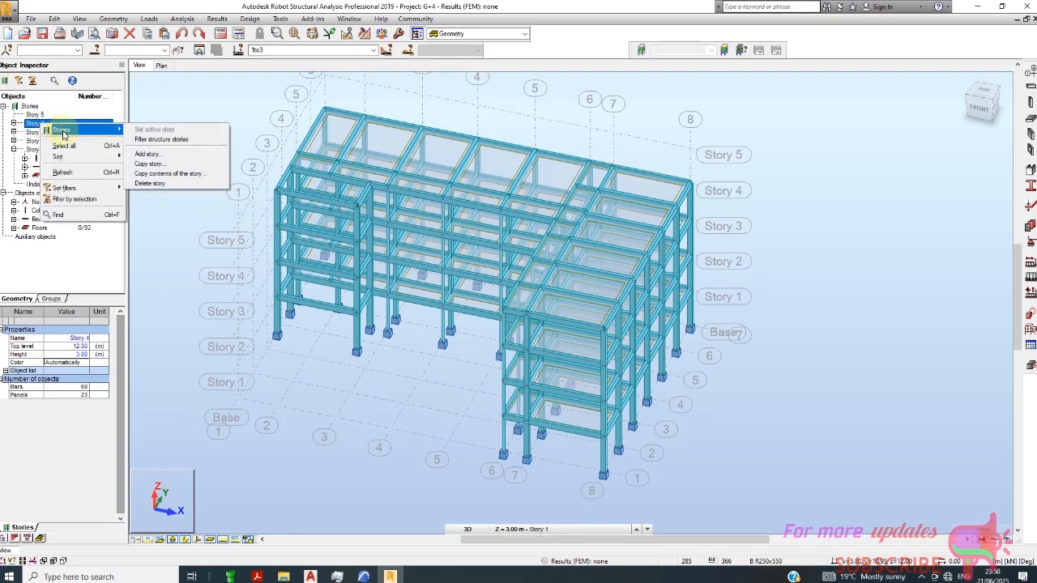
click(162, 139)
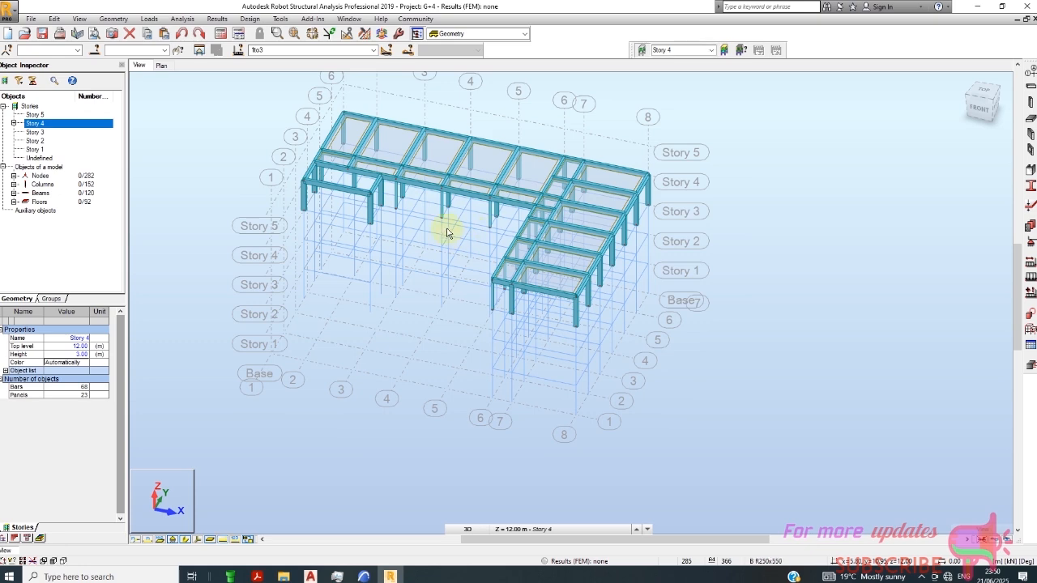
scroll(514, 134, up, 2)
scroll(504, 278, down, 3)
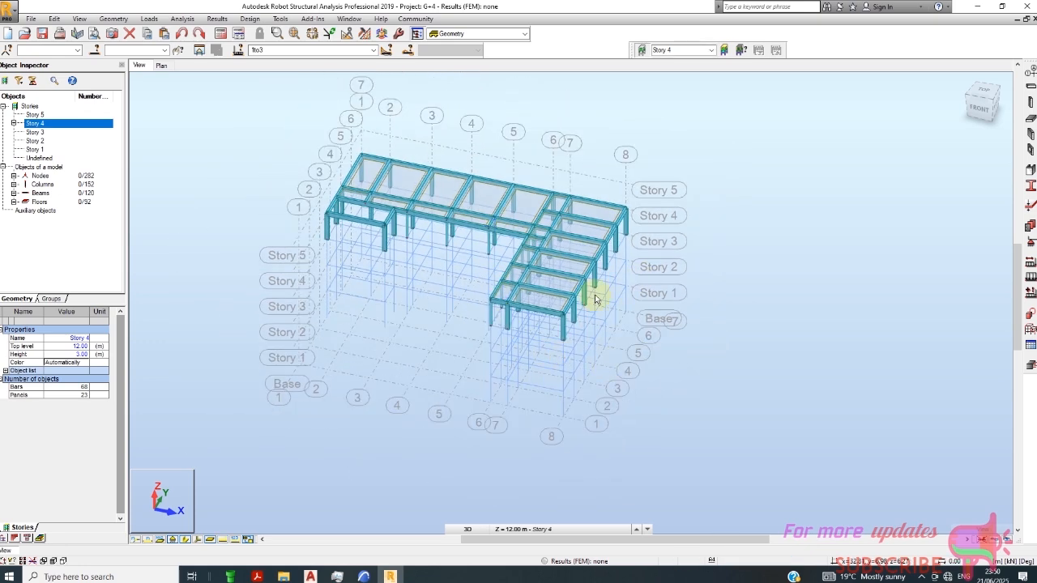
scroll(409, 191, up, 2)
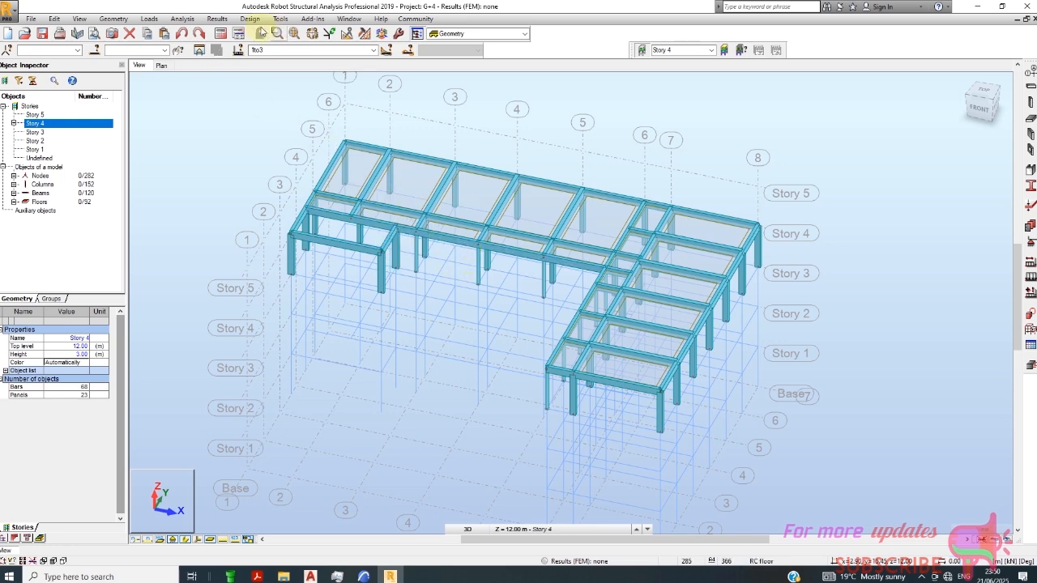
click(150, 19)
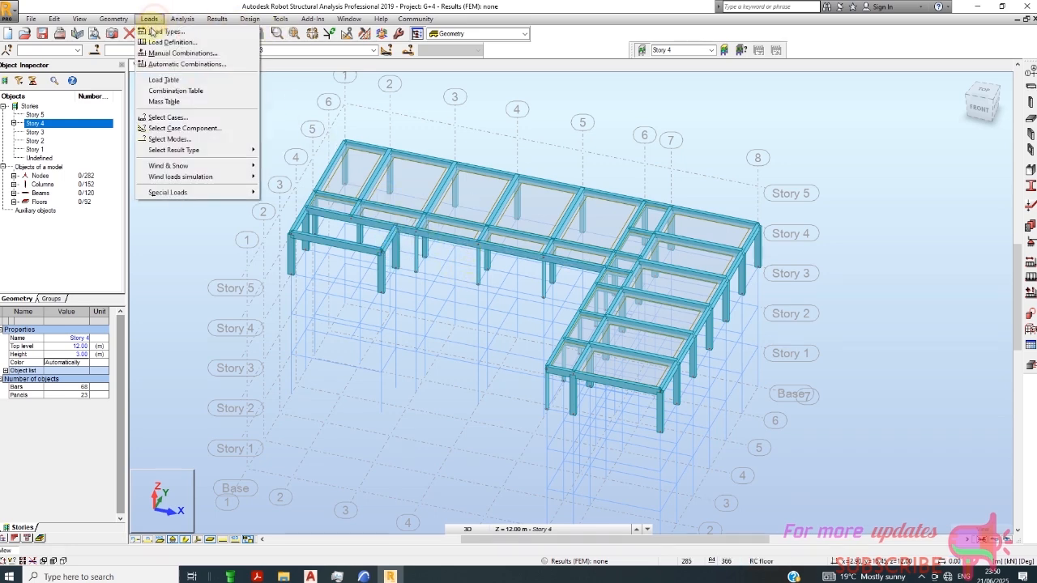
click(171, 42)
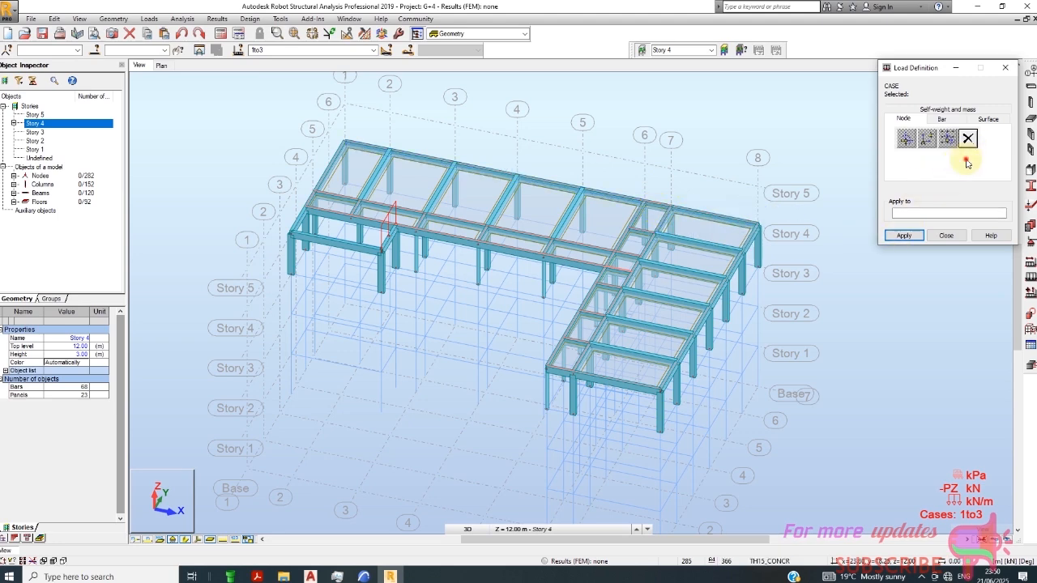
click(988, 118)
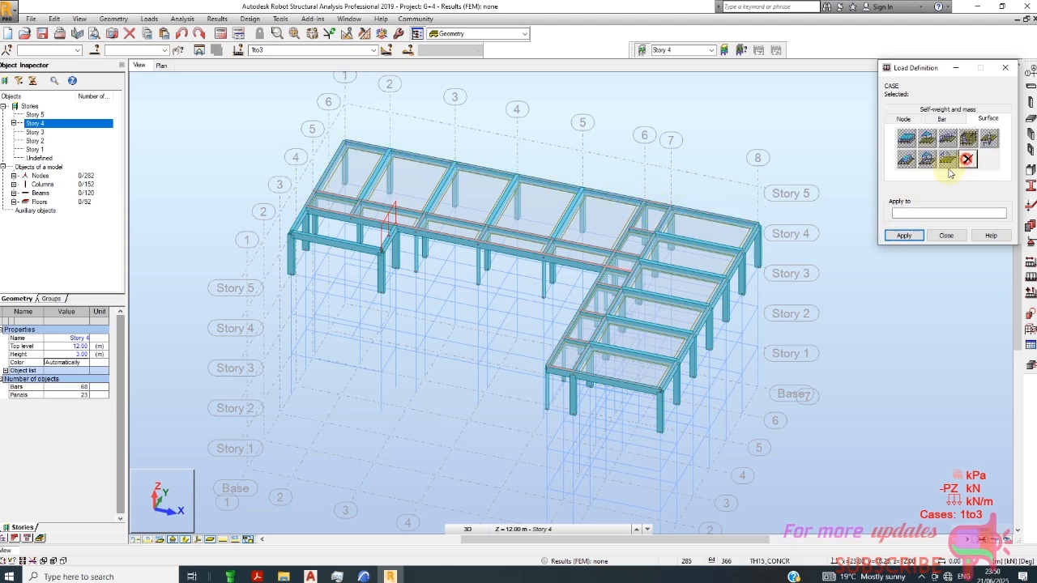
click(942, 237)
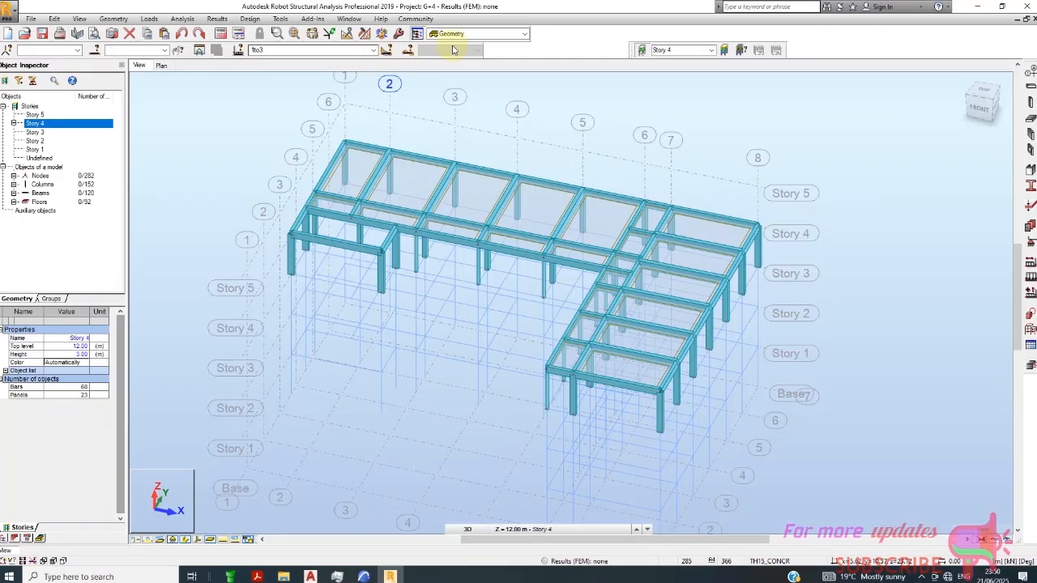
- Switch to the Loads layout and open the uniform planar surface load definition for load case LL1
click(486, 35)
click(467, 71)
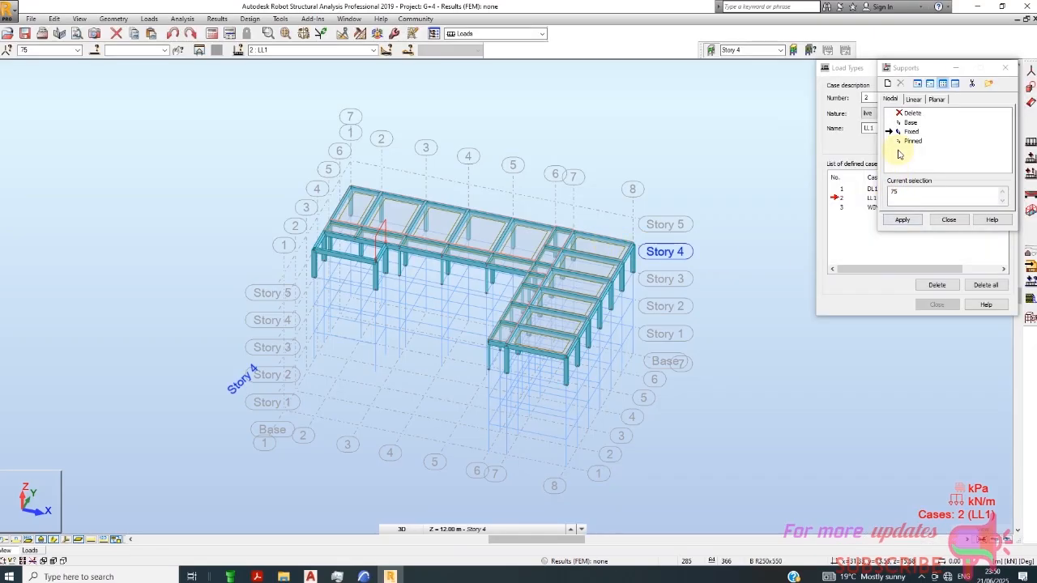
click(129, 20)
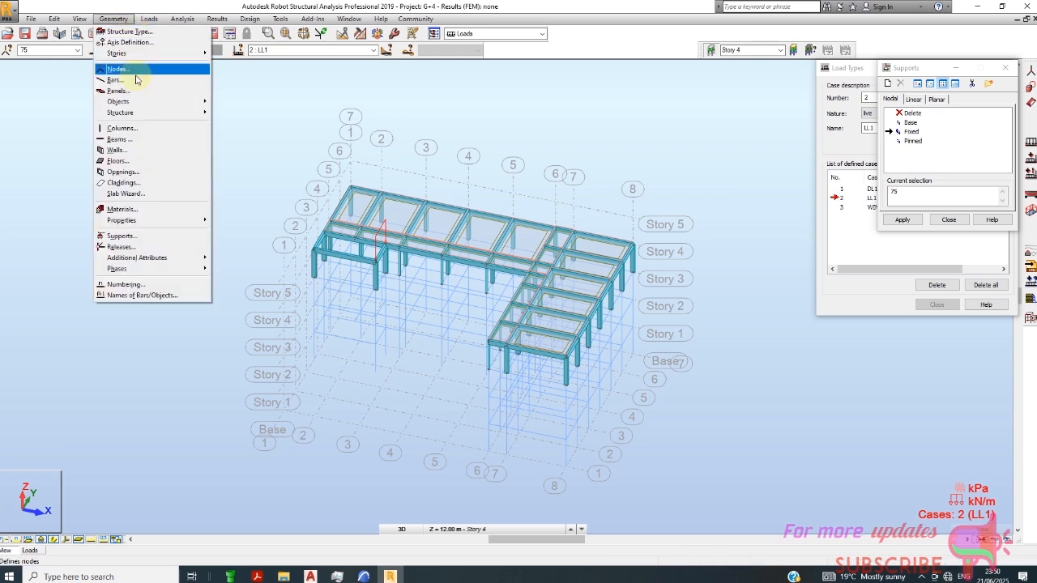
click(150, 20)
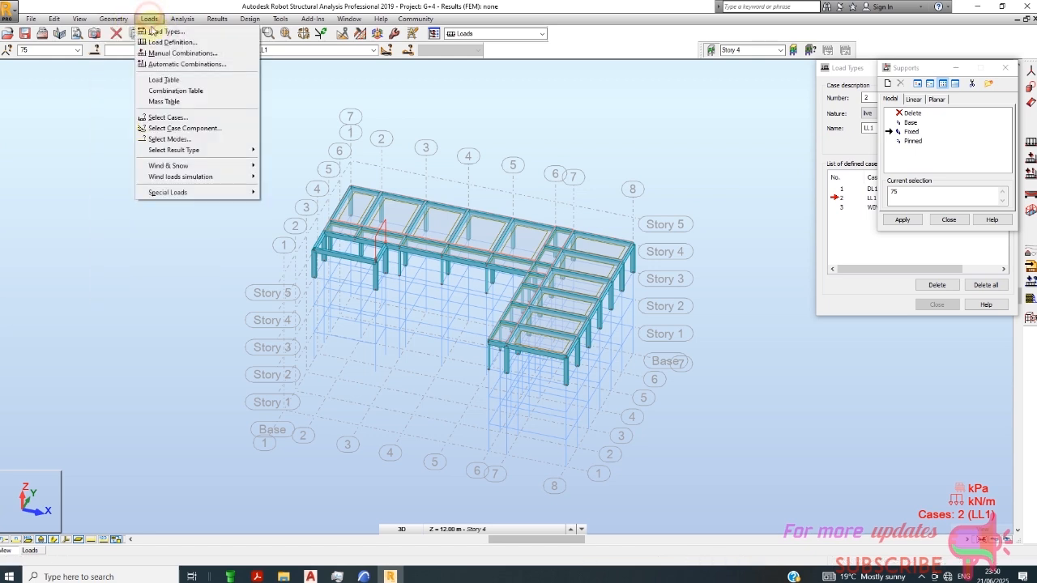
click(175, 41)
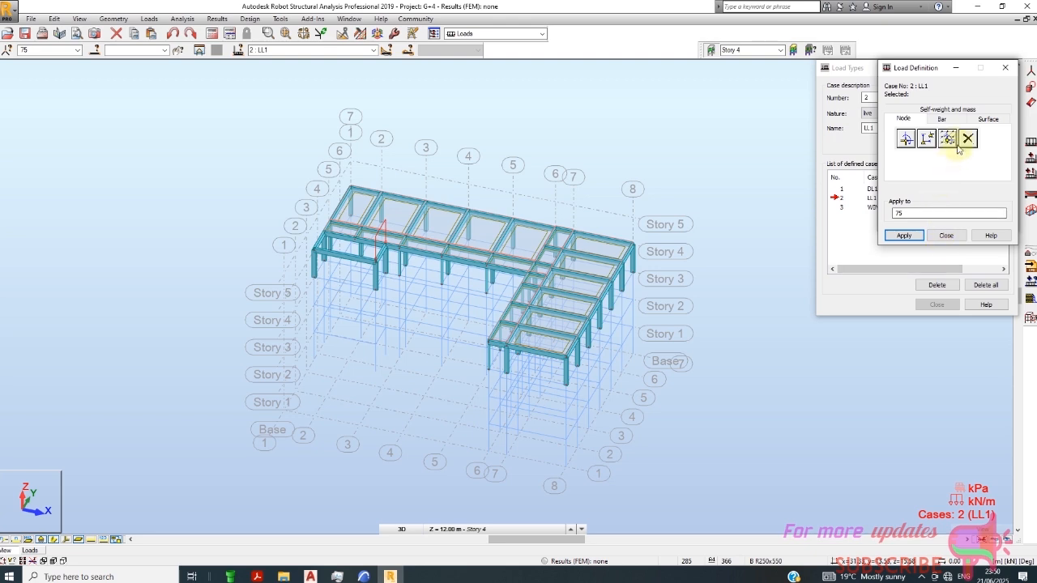
click(987, 120)
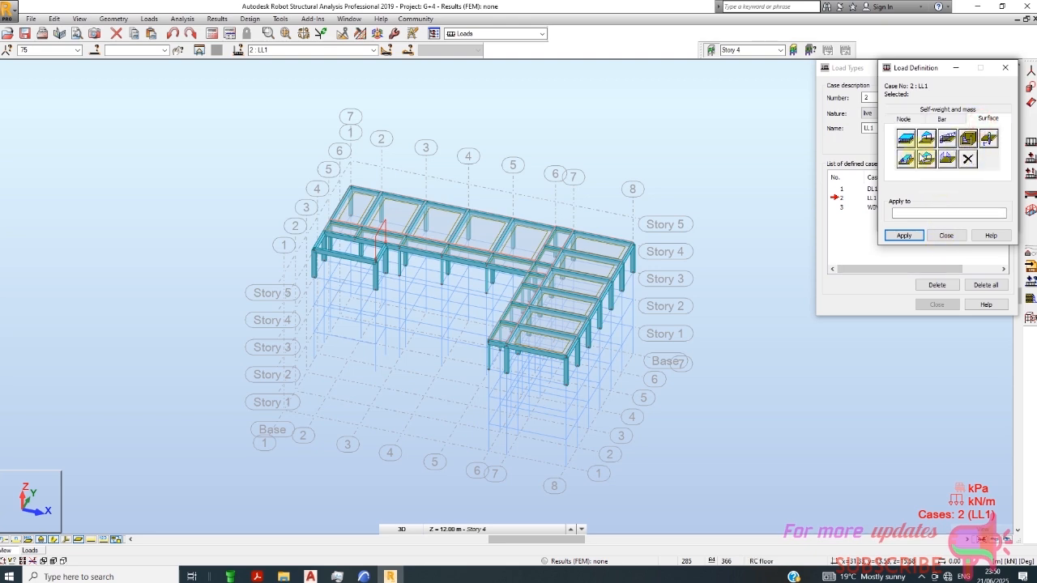
click(906, 139)
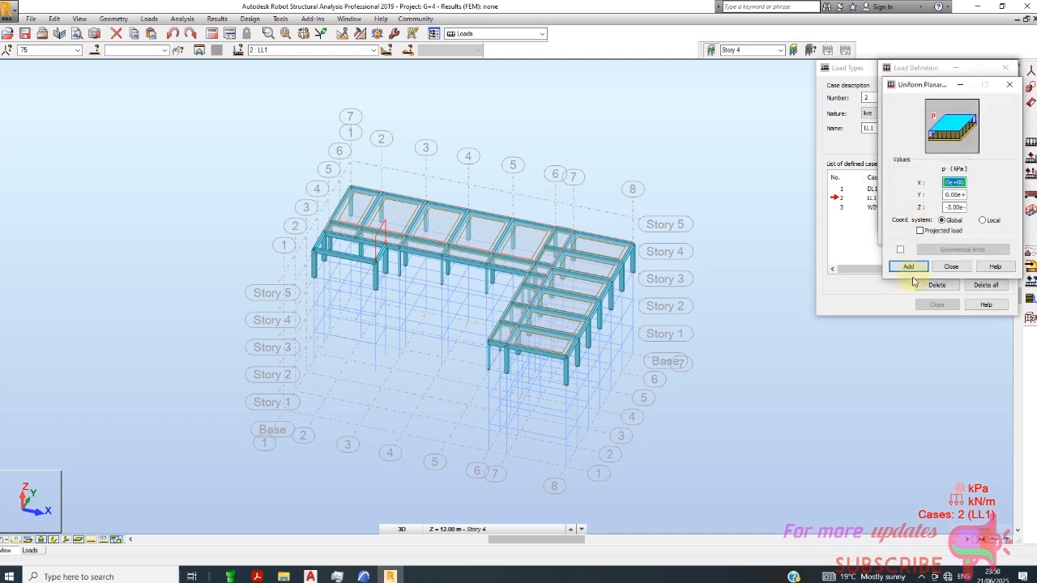
click(950, 267)
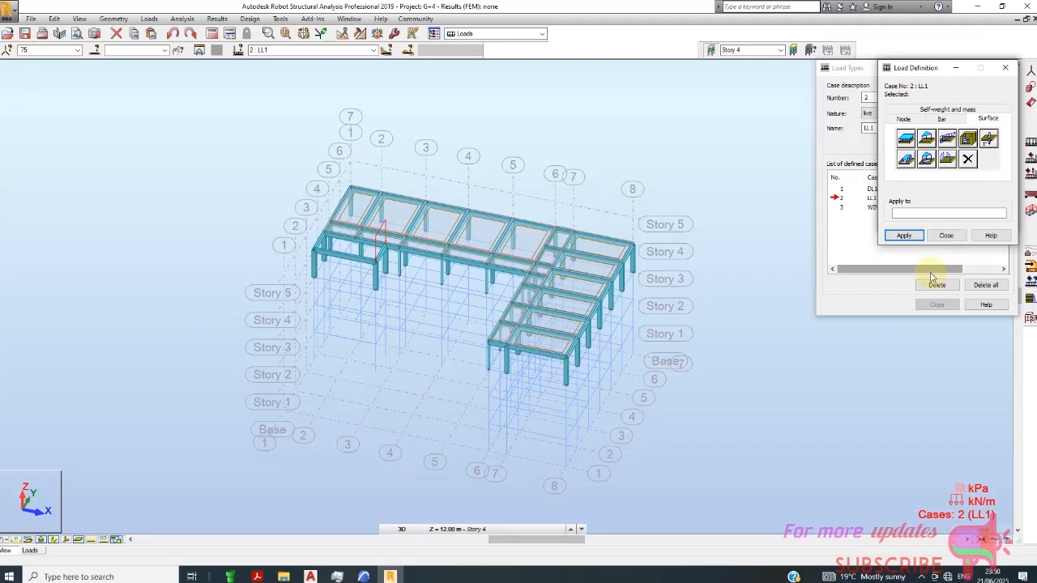
click(906, 139)
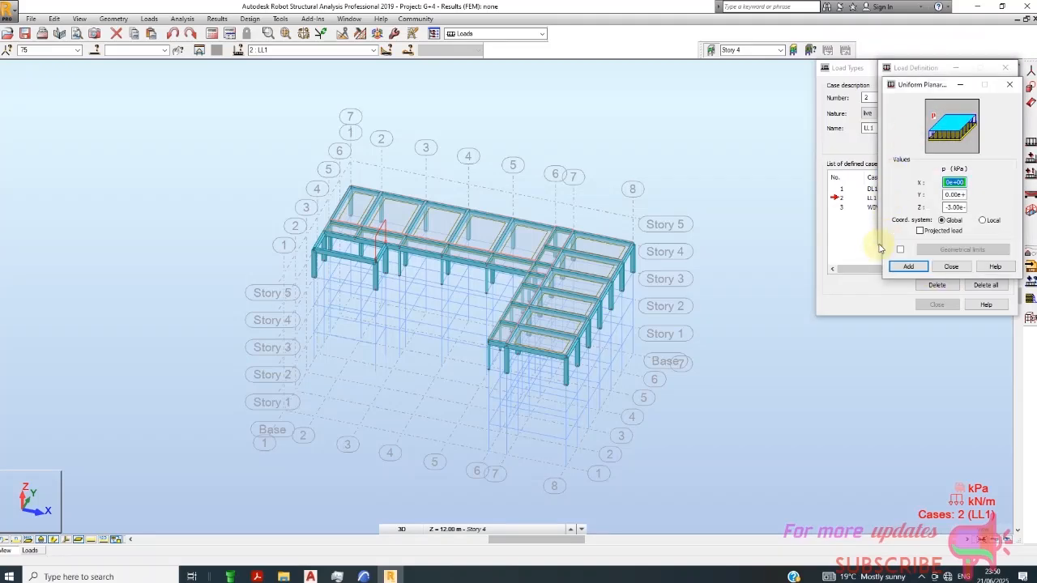
scroll(433, 235, up, 2)
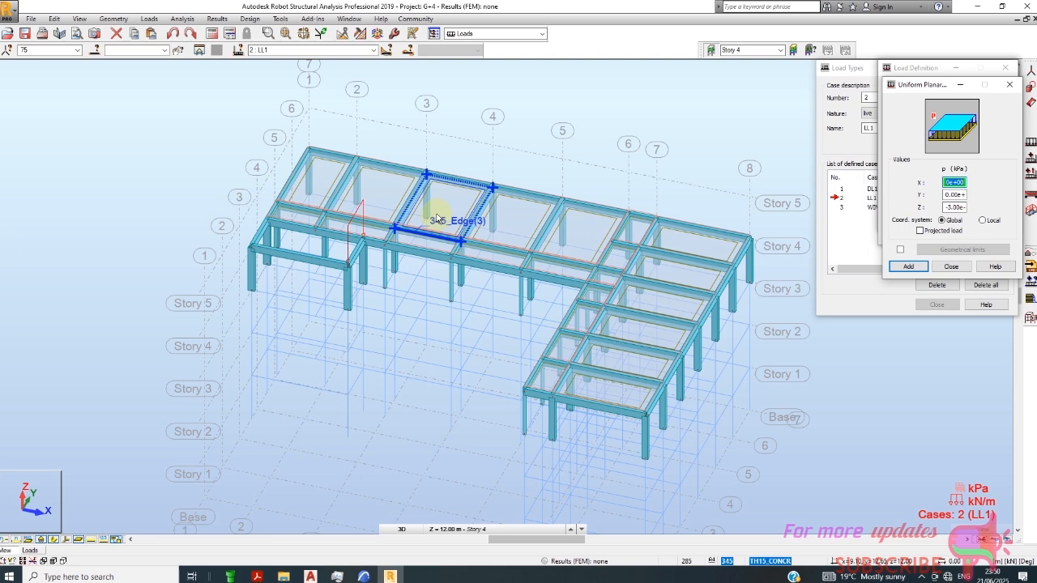
scroll(369, 215, down, 1)
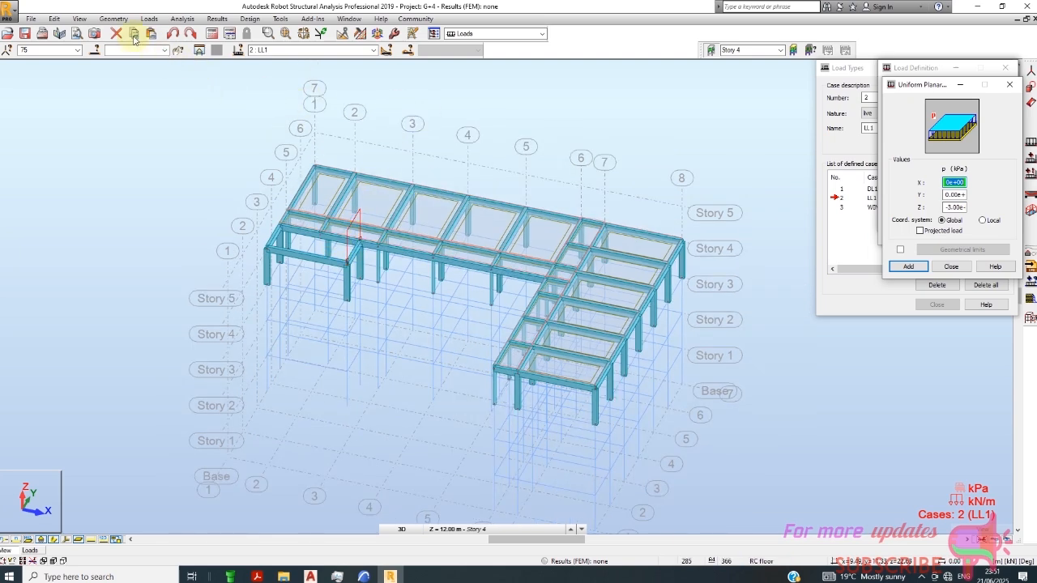
click(112, 18)
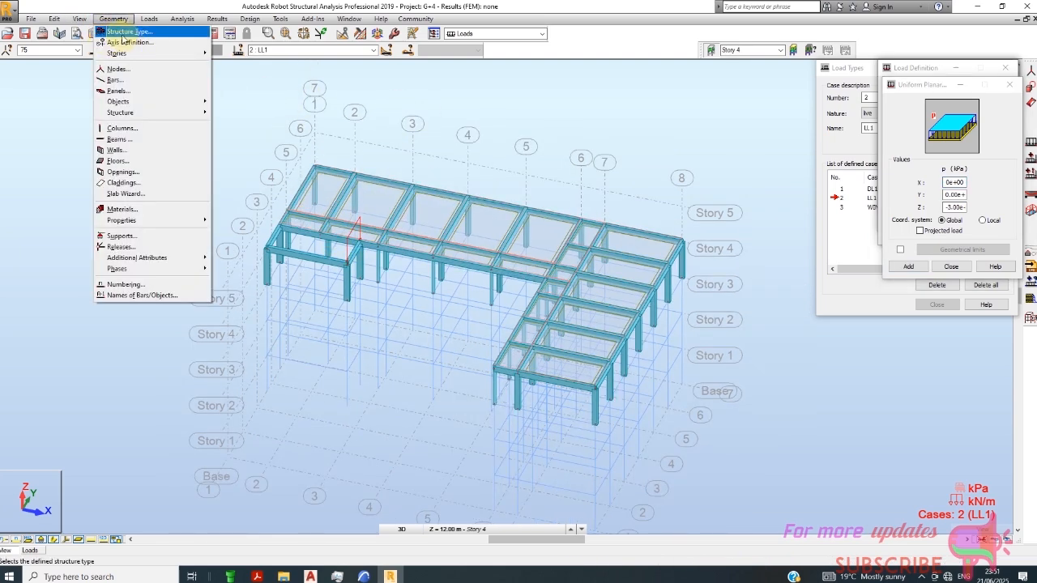
mouse_move(135, 55)
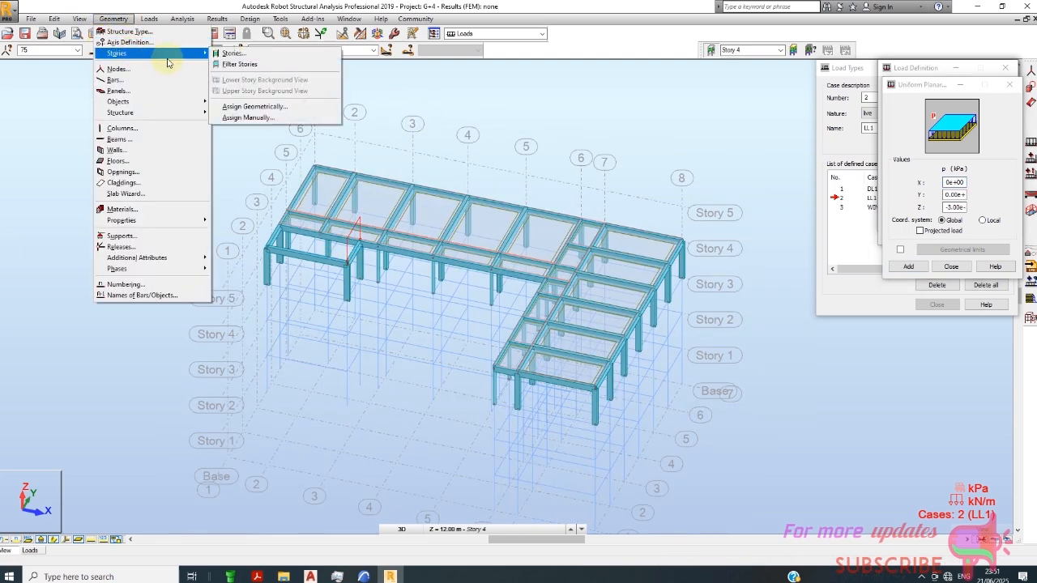
click(248, 54)
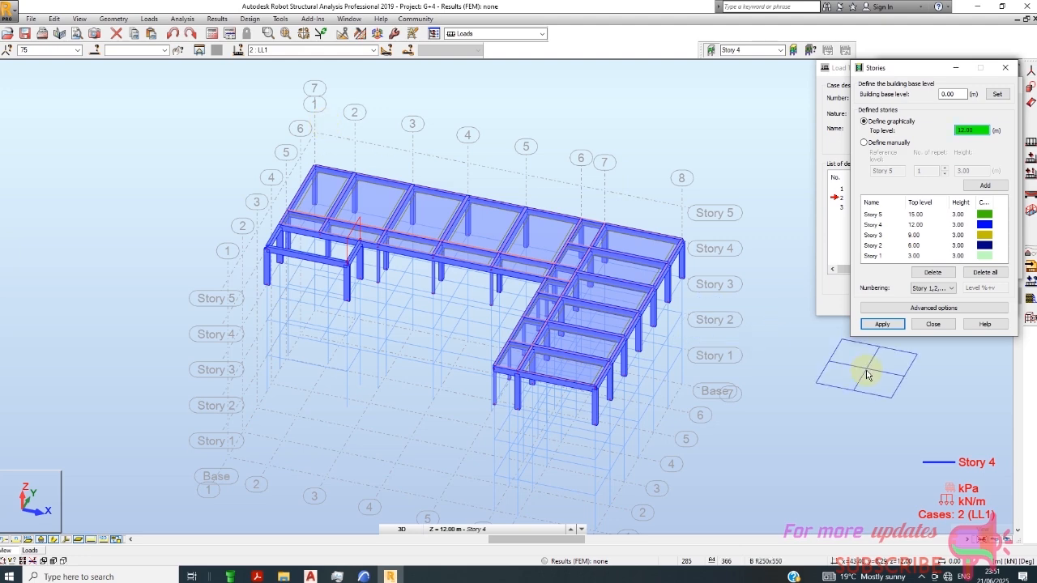
click(933, 324)
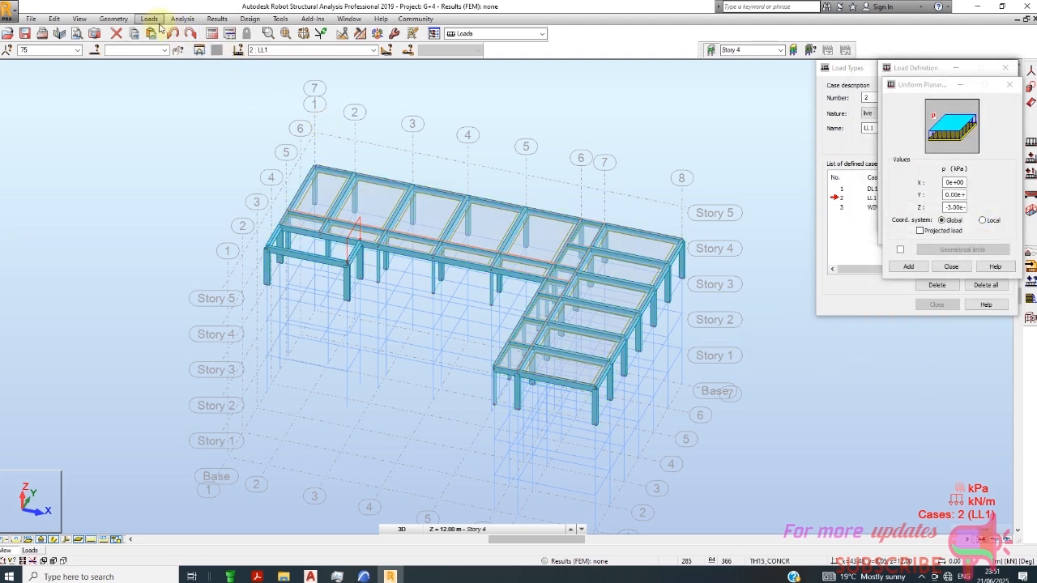
- Turn off the Story 4 filter and show the dead load case DL1 on the whole frame
click(114, 19)
mouse_move(137, 57)
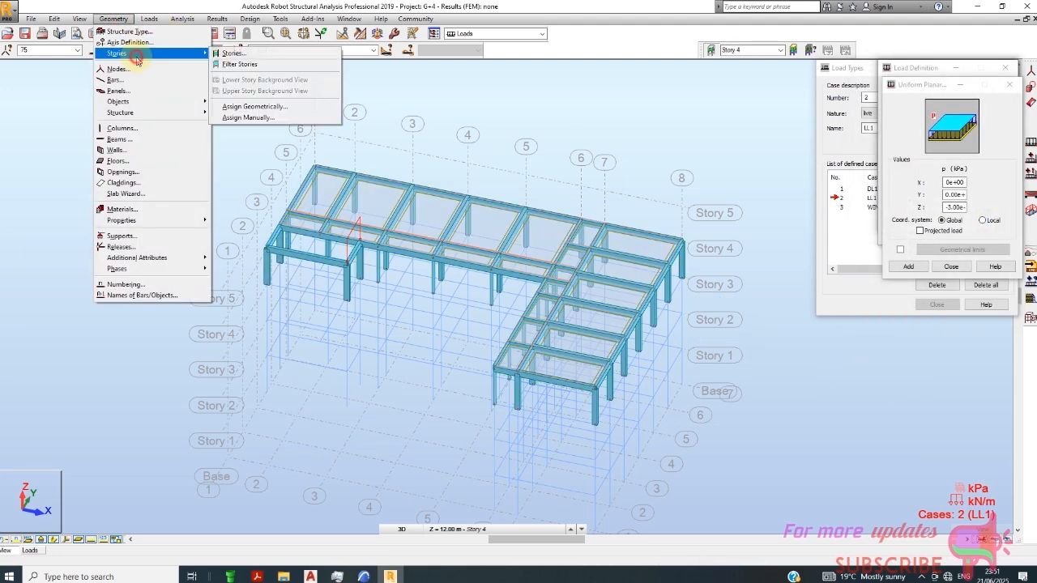
click(231, 64)
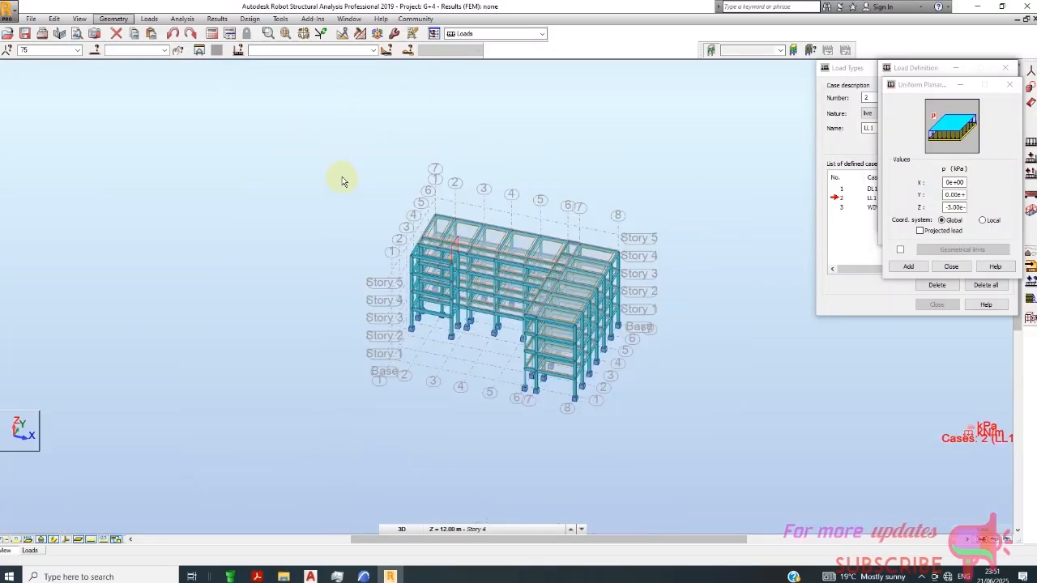
scroll(582, 287, up, 3)
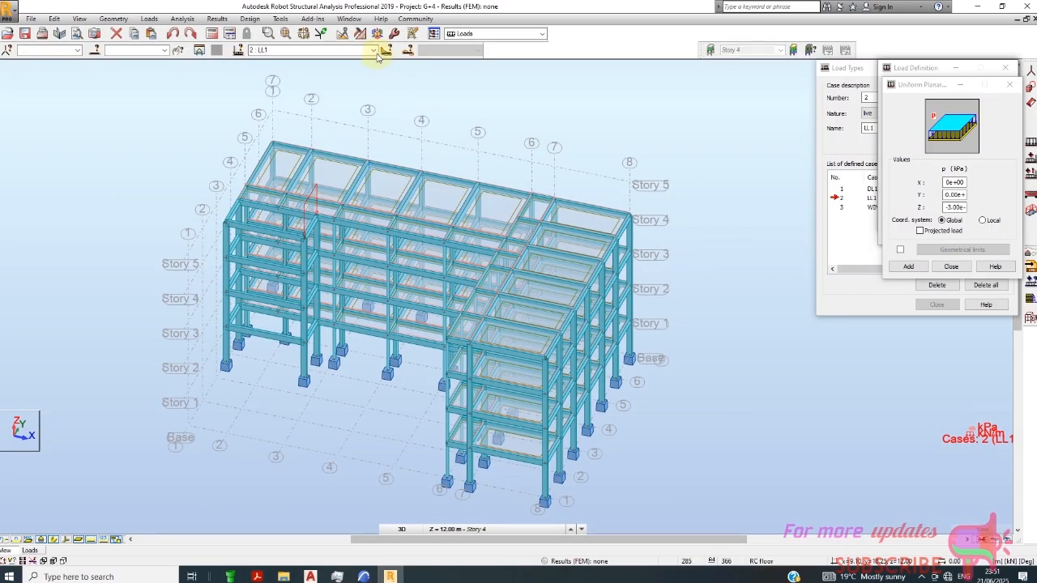
click(374, 50)
click(356, 65)
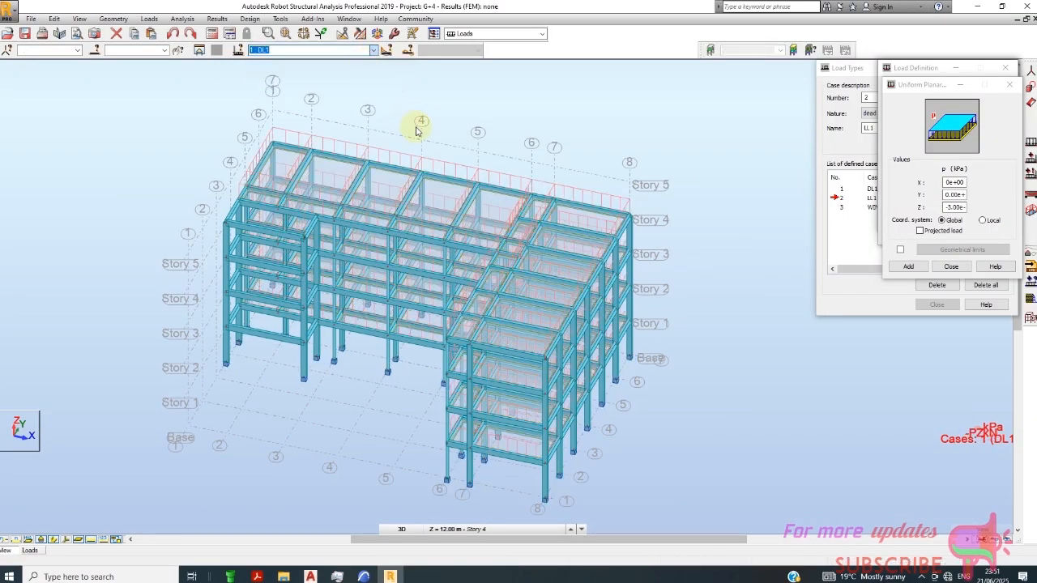
scroll(597, 230, up, 1)
scroll(382, 196, down, 1)
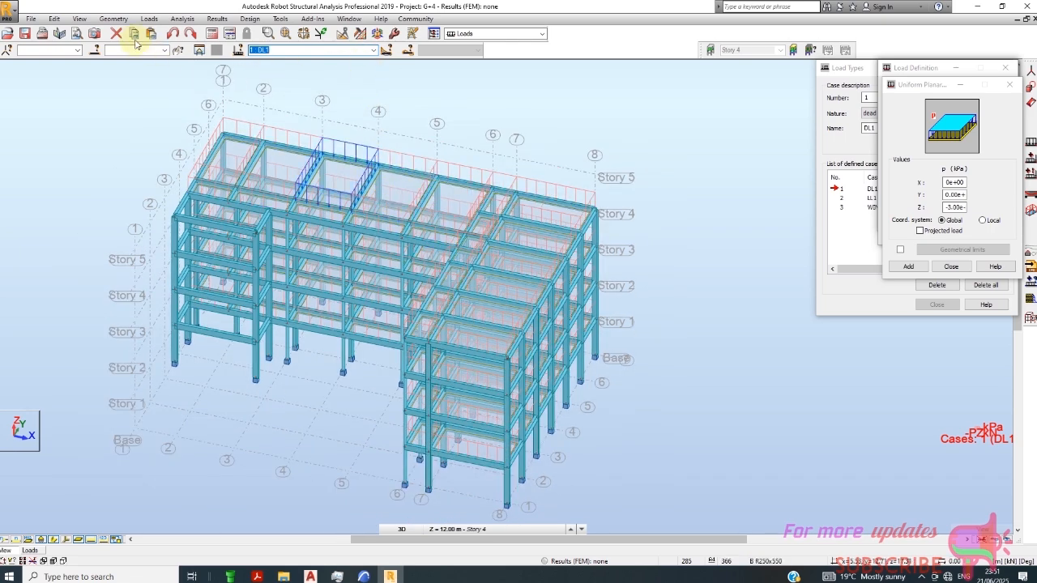
- Filter the structure to Story 4 again with the DL1 loads displayed
click(114, 18)
mouse_move(126, 54)
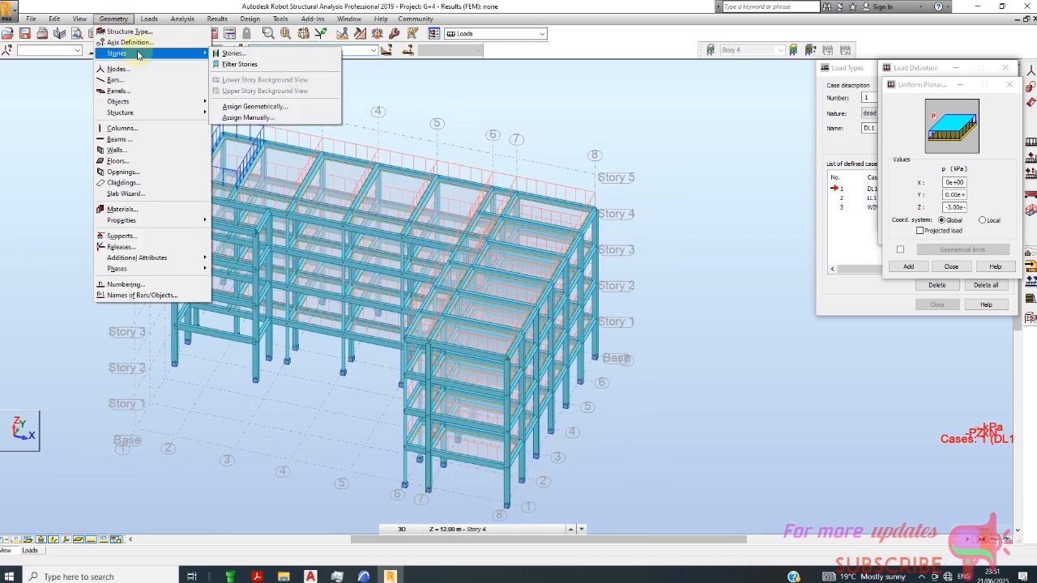
click(243, 64)
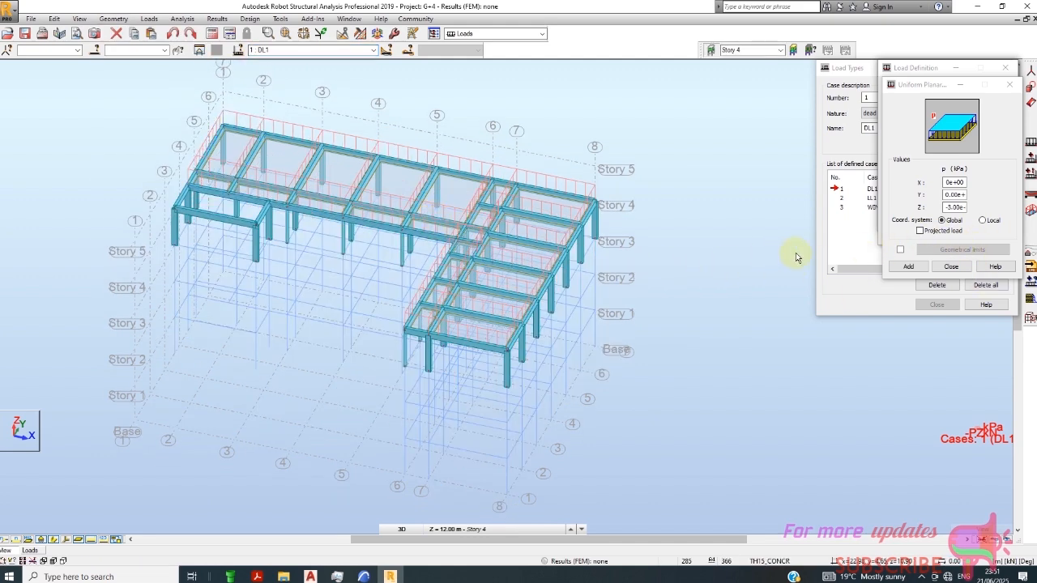
scroll(628, 306, up, 1)
scroll(604, 292, down, 2)
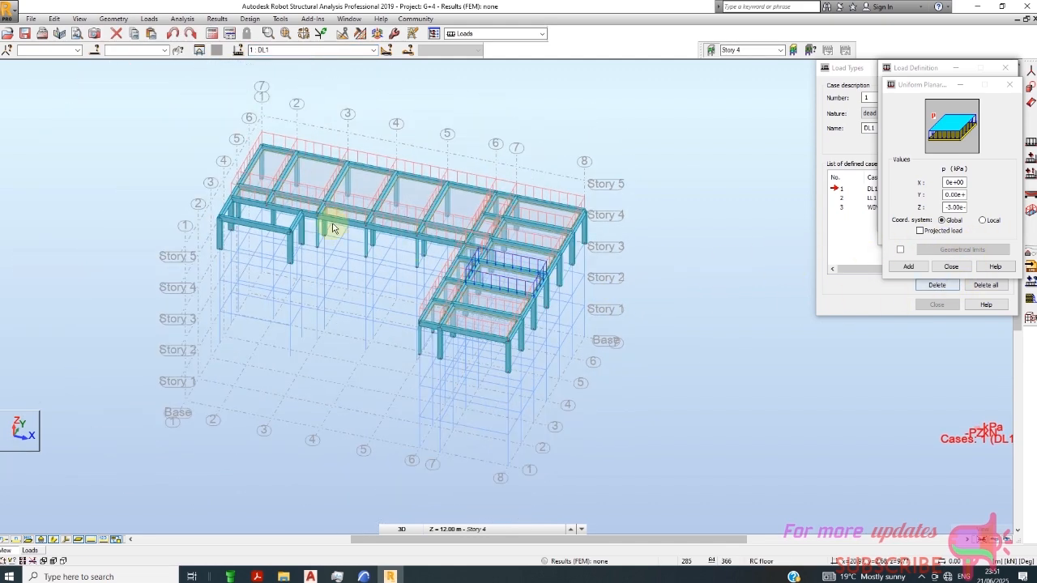
- Try to select the DL1 surface loads on the Story 4 floor panels
right_click(208, 103)
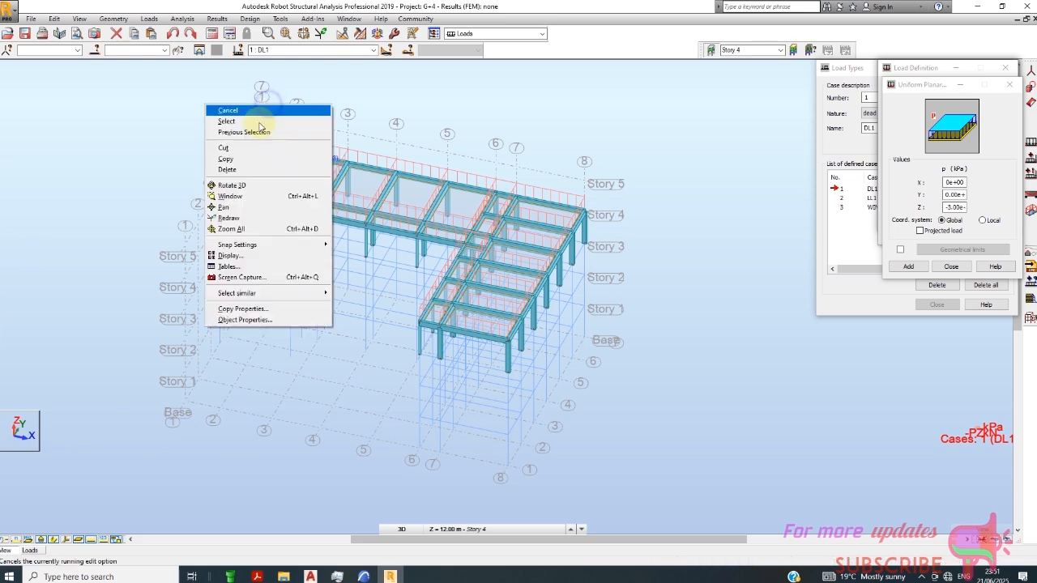
click(253, 122)
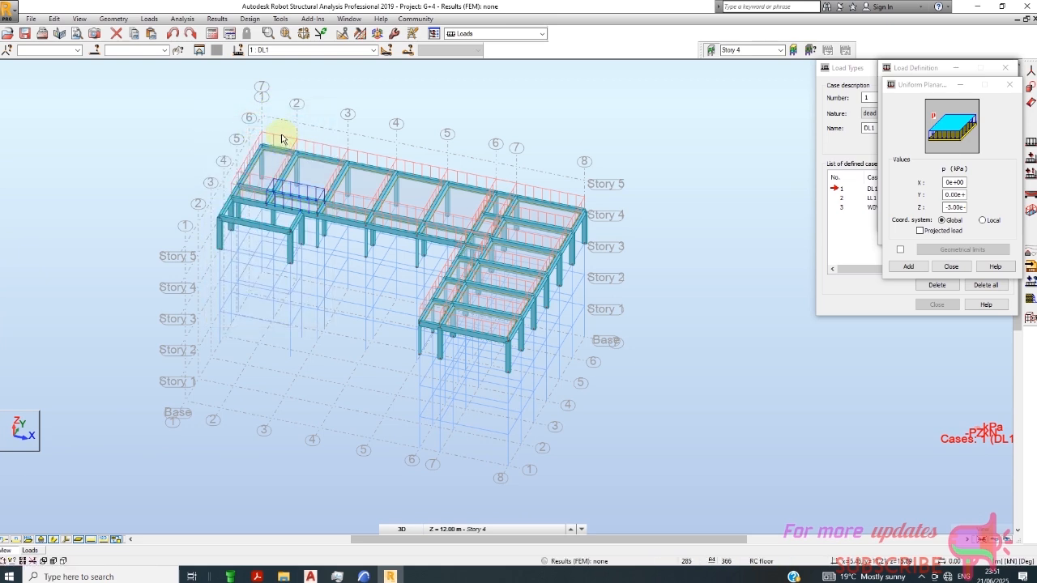
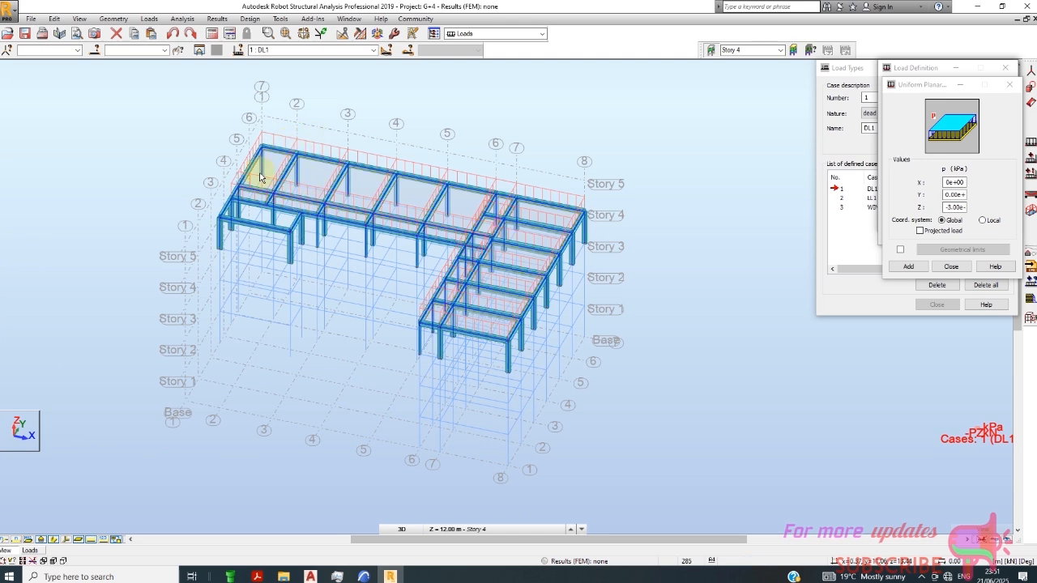
right_click(346, 151)
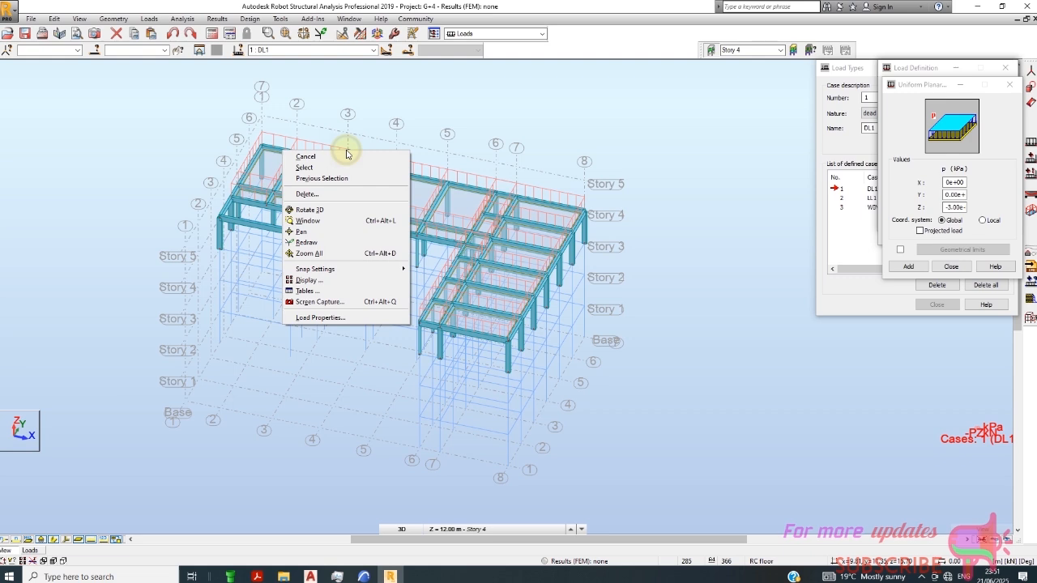
click(300, 168)
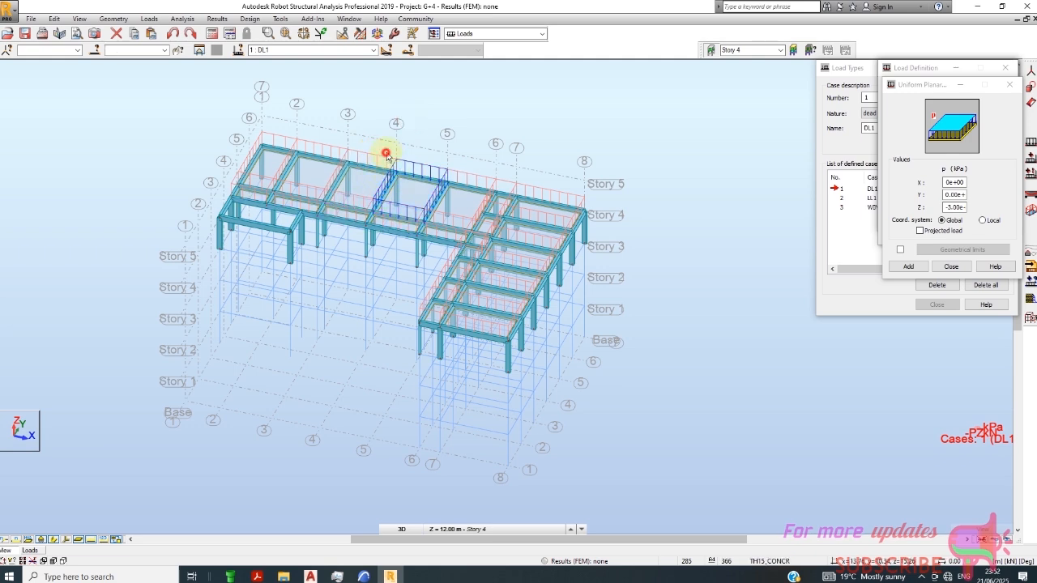
click(388, 156)
right_click(400, 163)
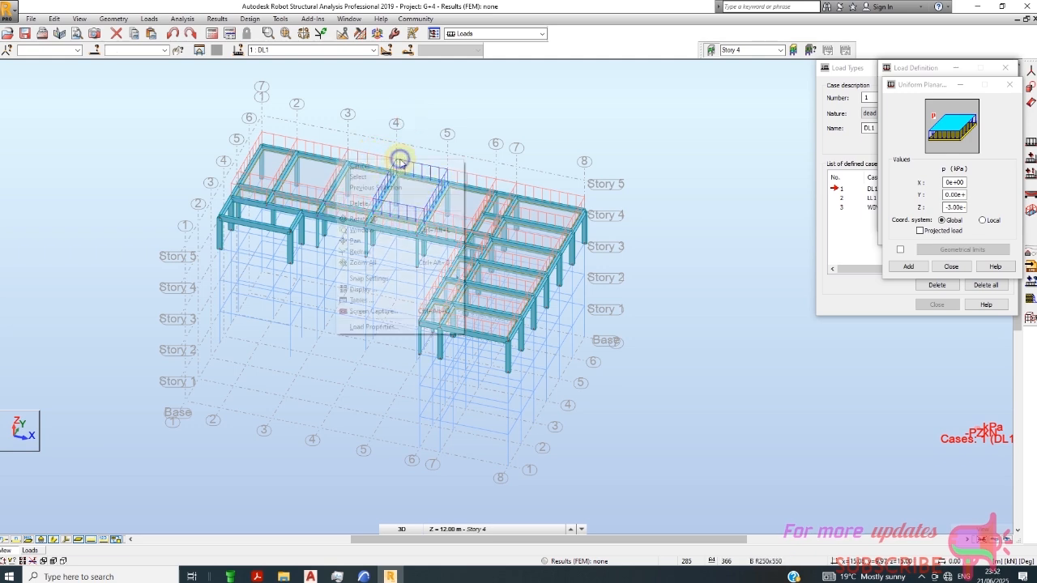
click(440, 165)
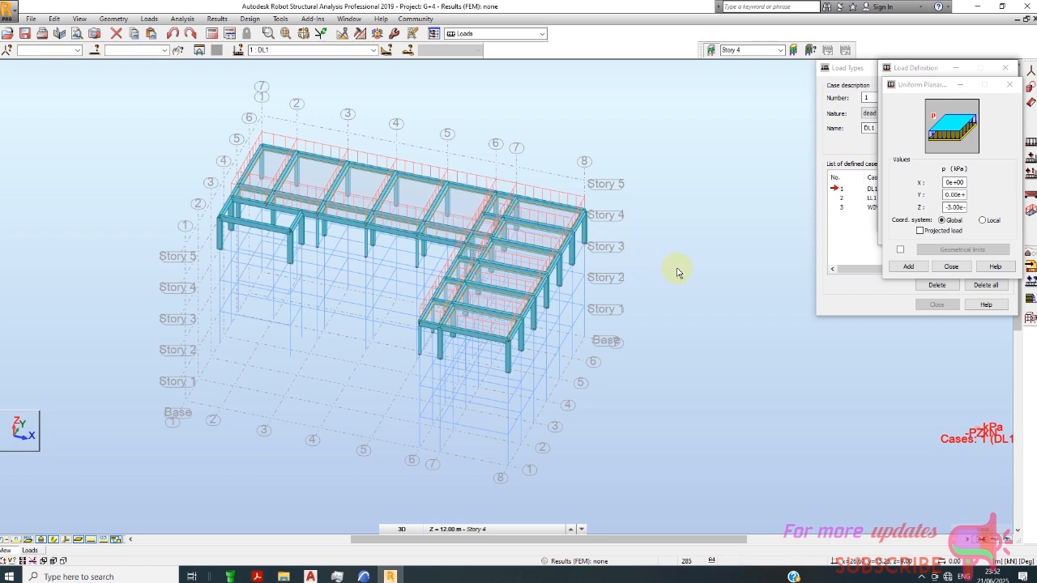
- Set the Z value of the uniform planar load to -1.2 kPa for load case DL1
click(950, 208)
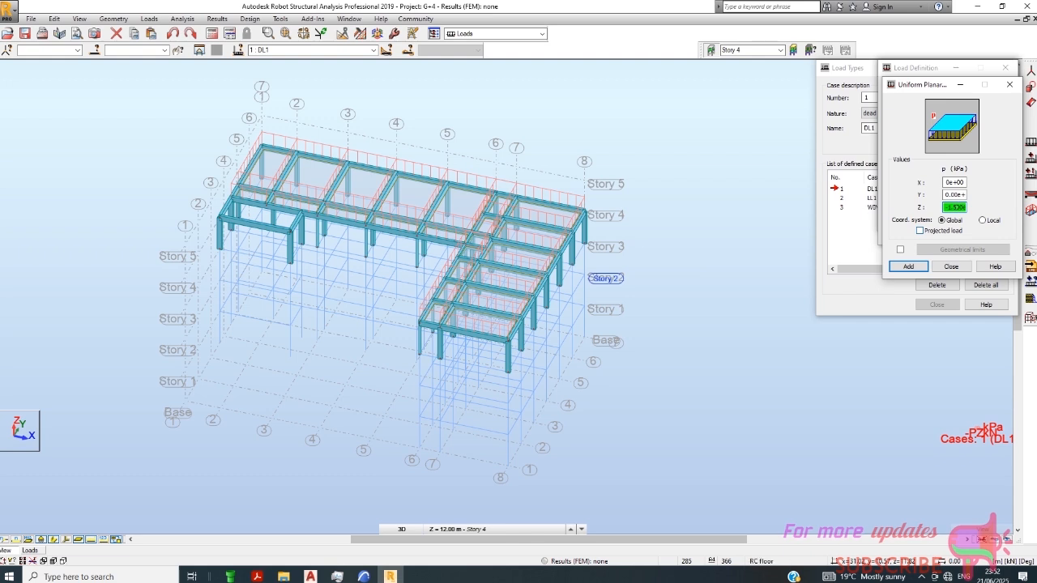
click(956, 195)
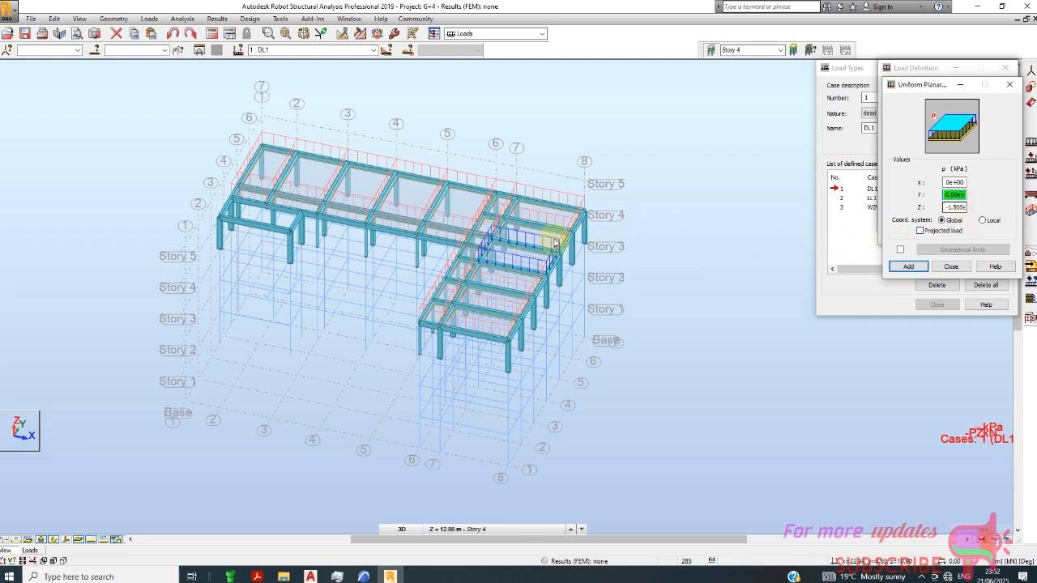
click(956, 207)
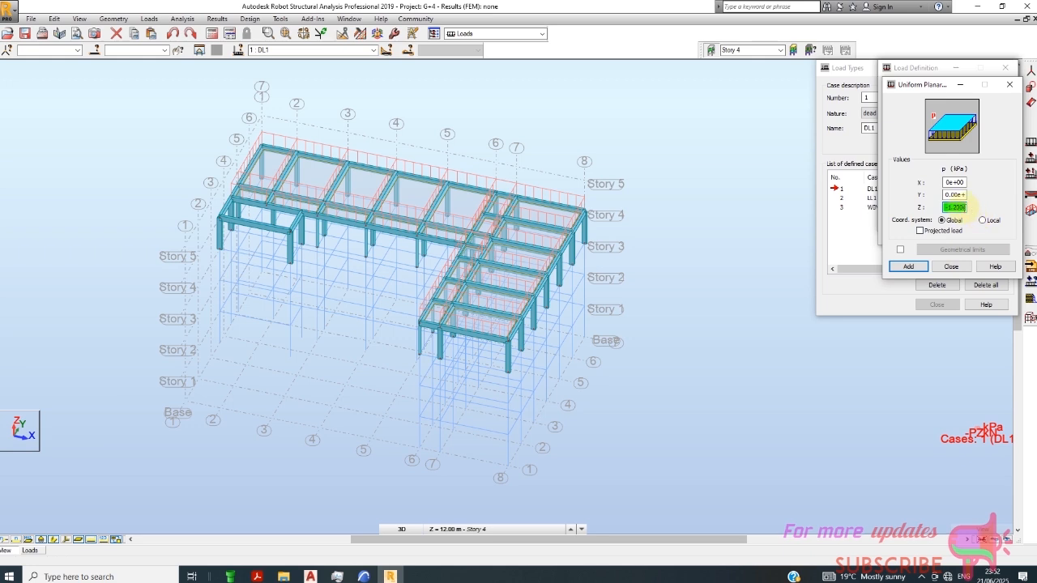
- Switch the active load case to LL1 and close the uniform planar load definition
click(373, 50)
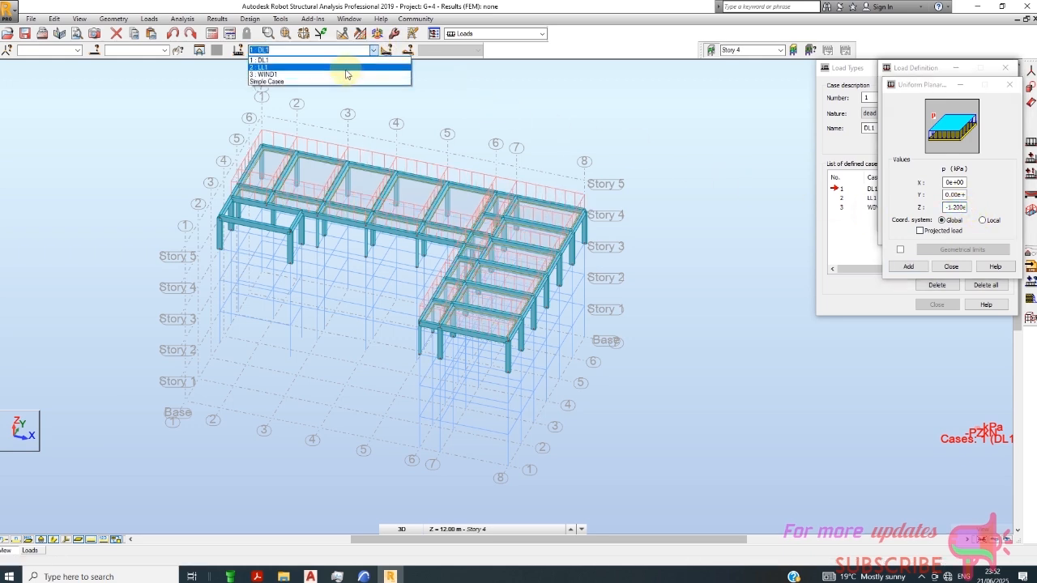
click(346, 68)
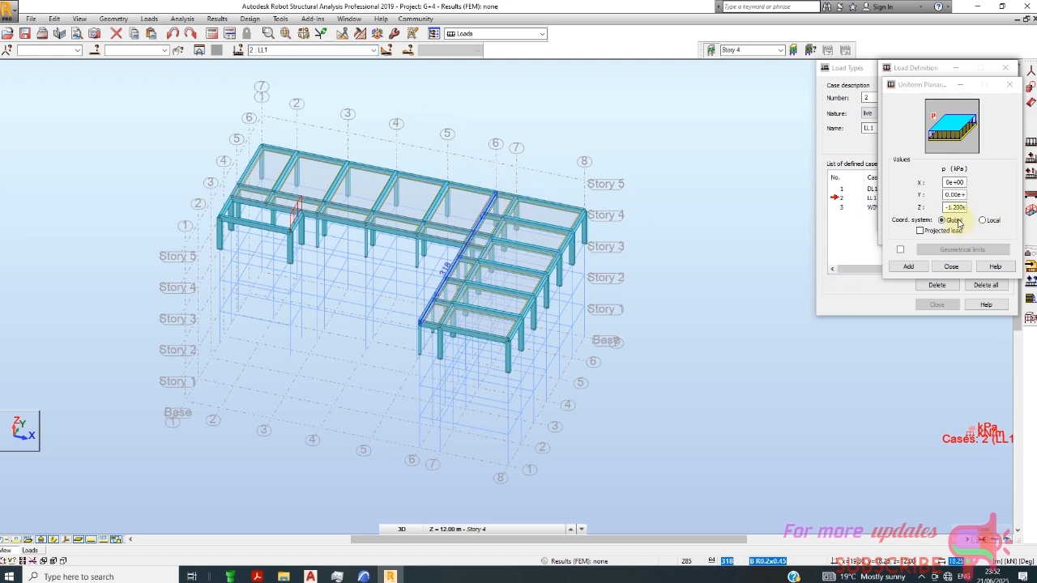
click(951, 267)
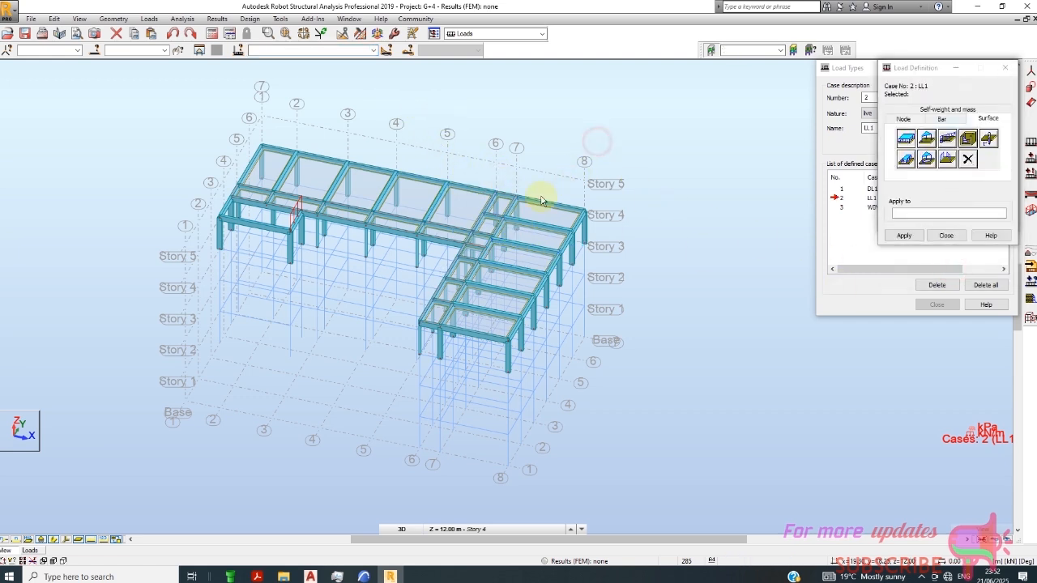
- Turn off the Story 4 filter and examine the LL1 loads across the full structure
click(113, 19)
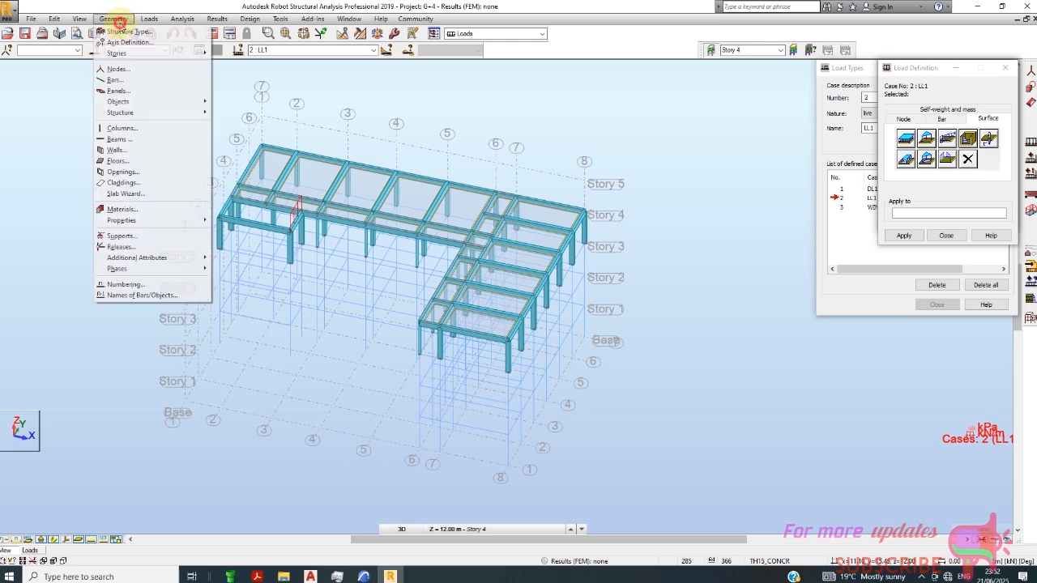
mouse_move(117, 53)
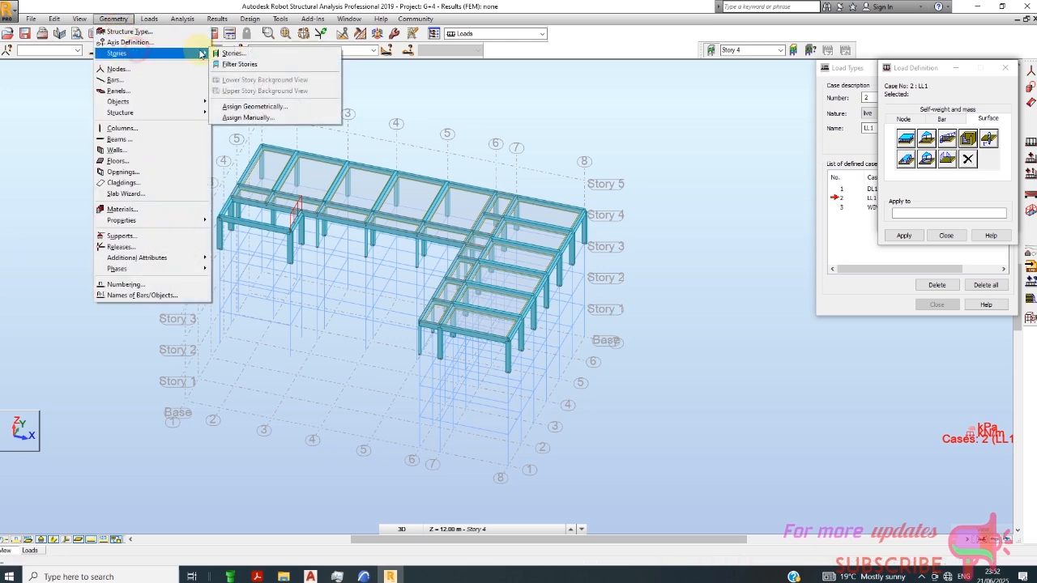
click(243, 55)
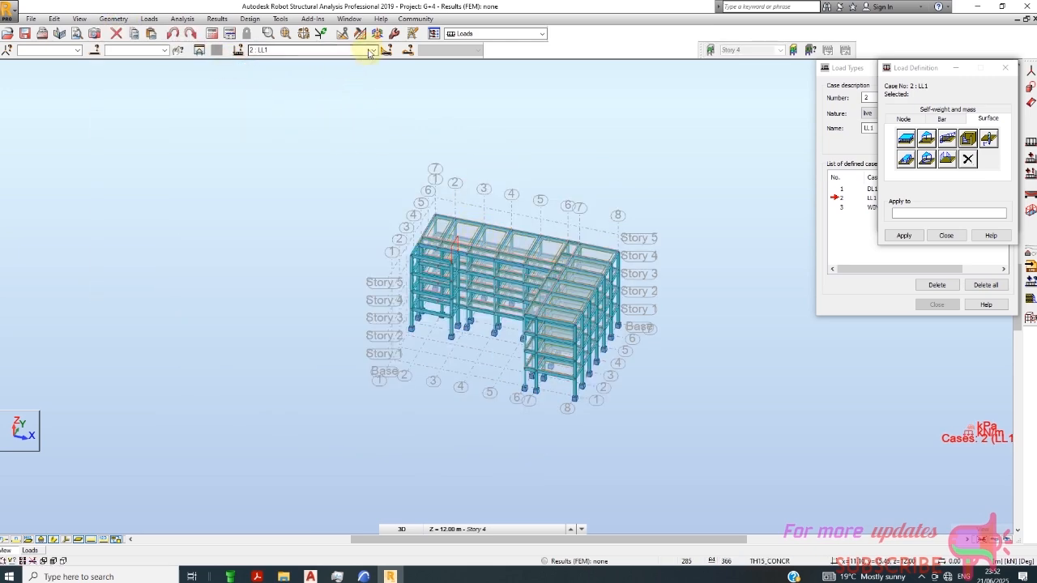
scroll(515, 201, up, 2)
scroll(527, 301, up, 2)
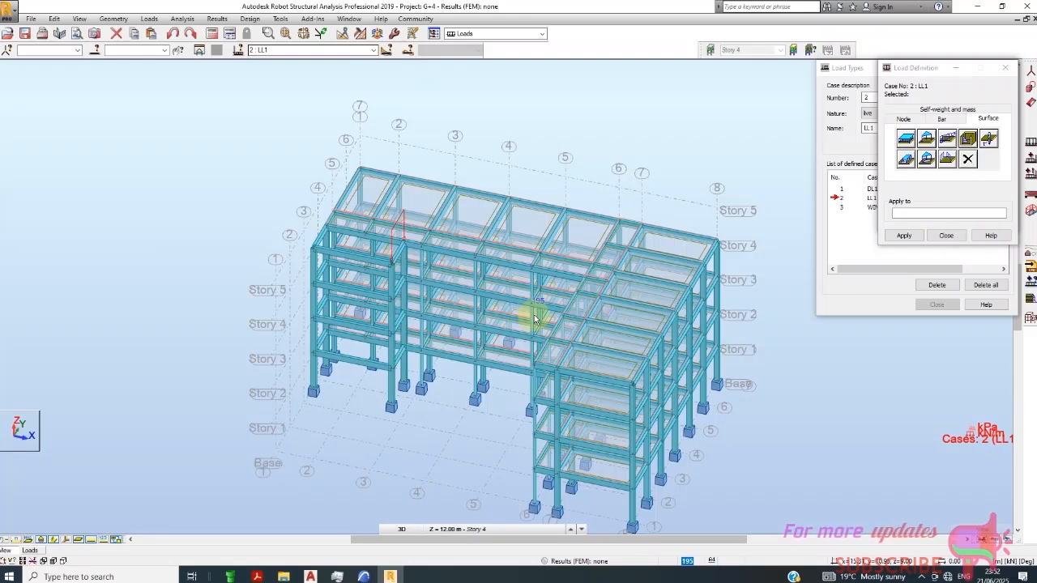
scroll(739, 454, up, 2)
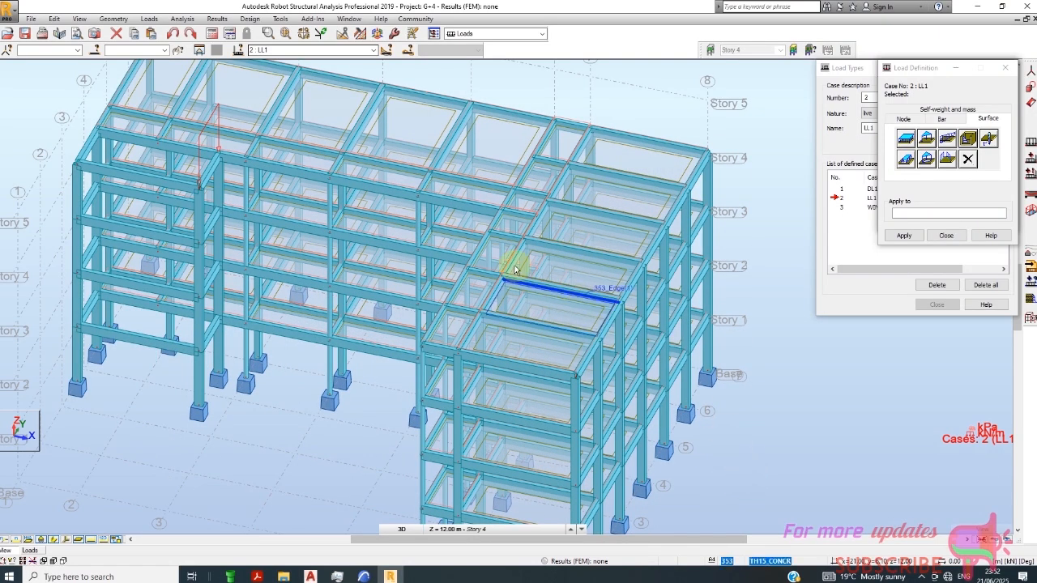
scroll(559, 263, down, 2)
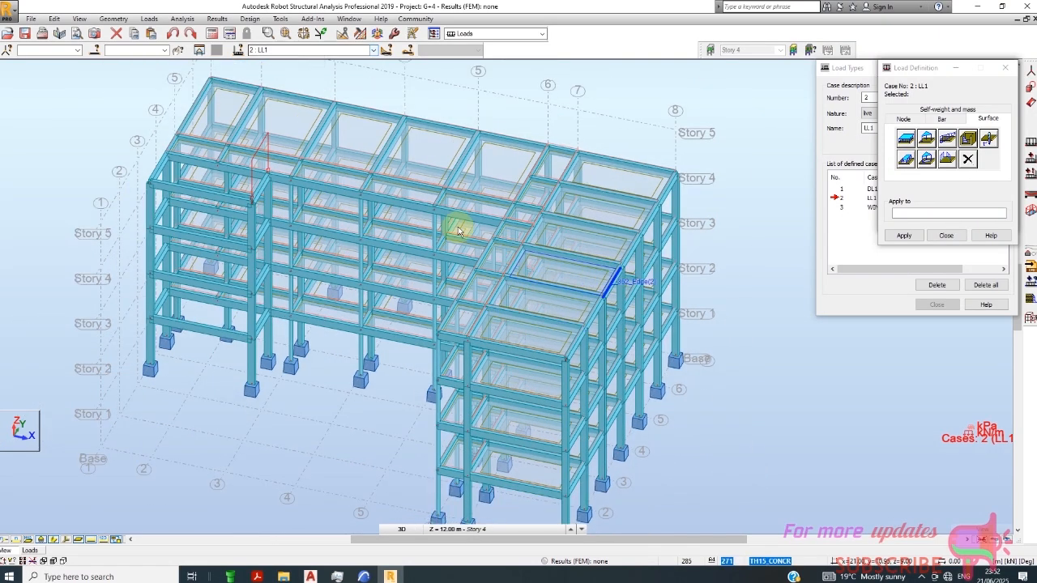
- Undo the last two load changes and display load case LL1 on the full structure
click(175, 33)
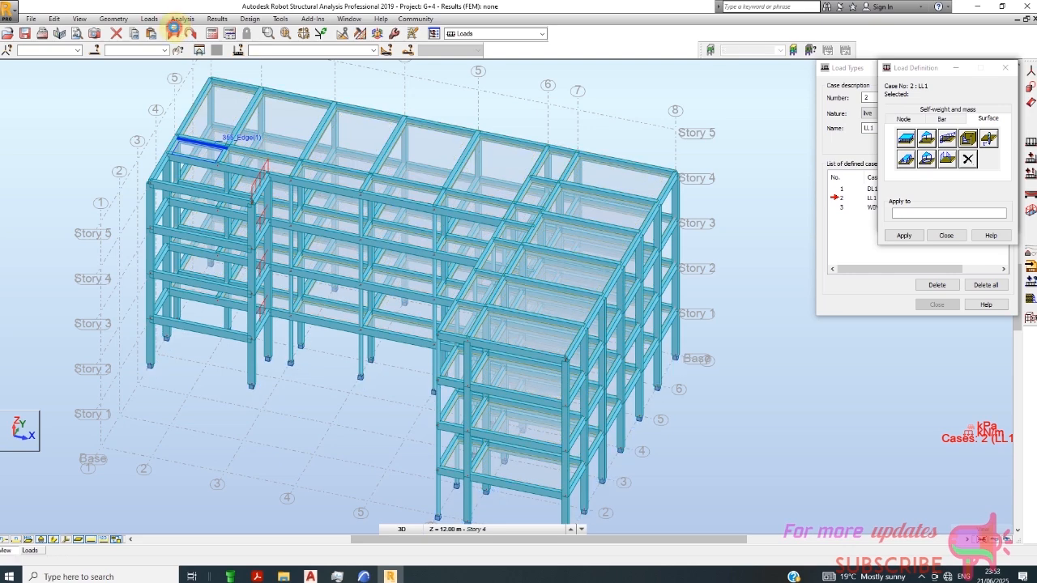
click(176, 32)
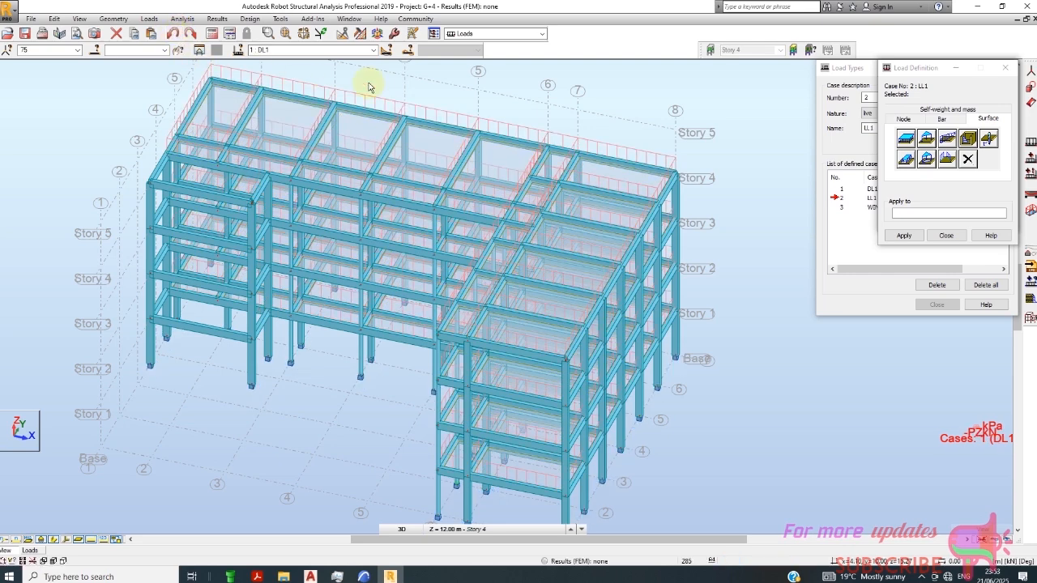
click(371, 49)
click(352, 68)
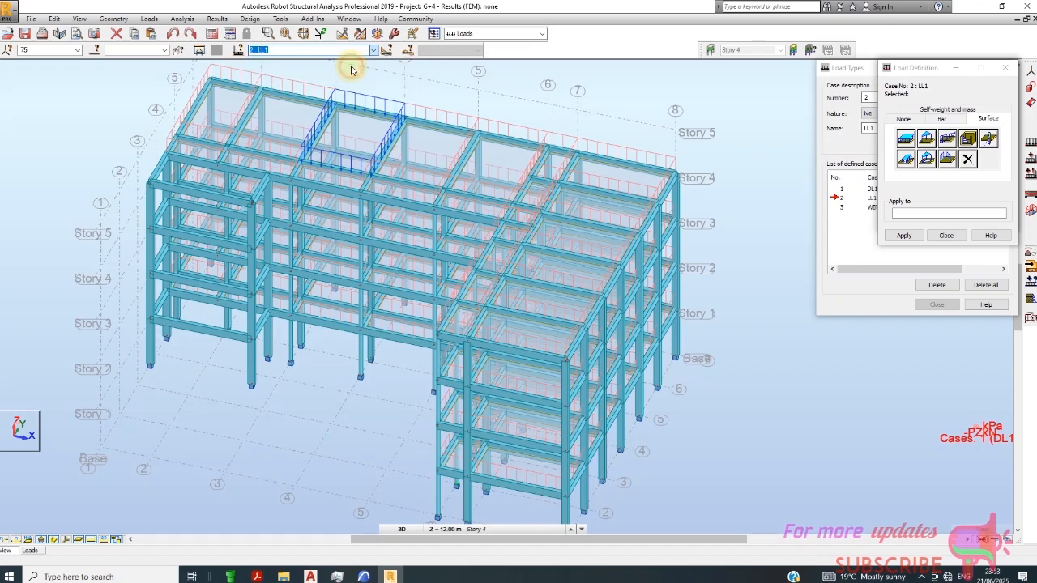
scroll(407, 266, down, 1)
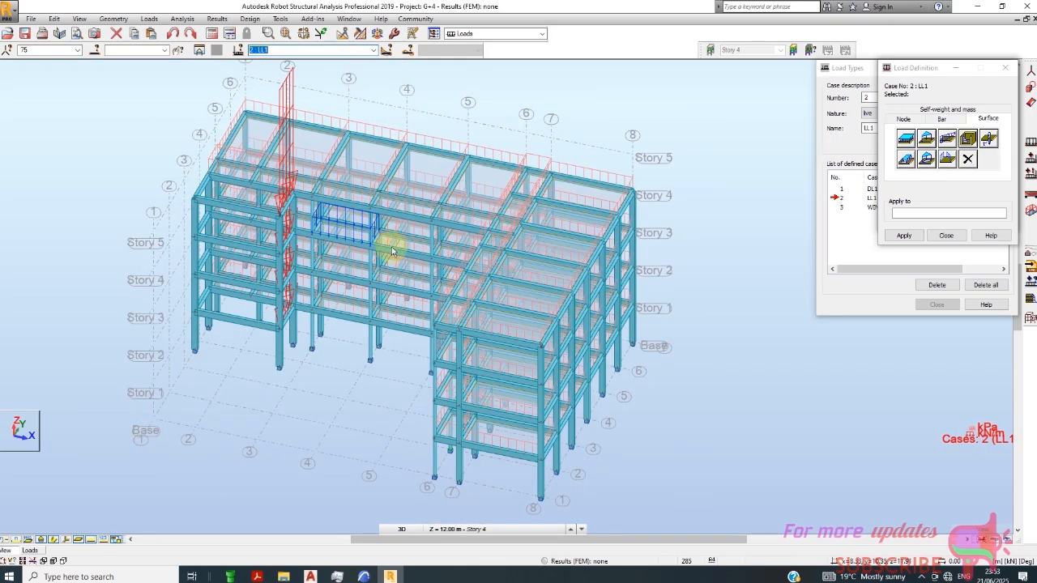
scroll(387, 168, up, 1)
scroll(387, 168, up, 1)
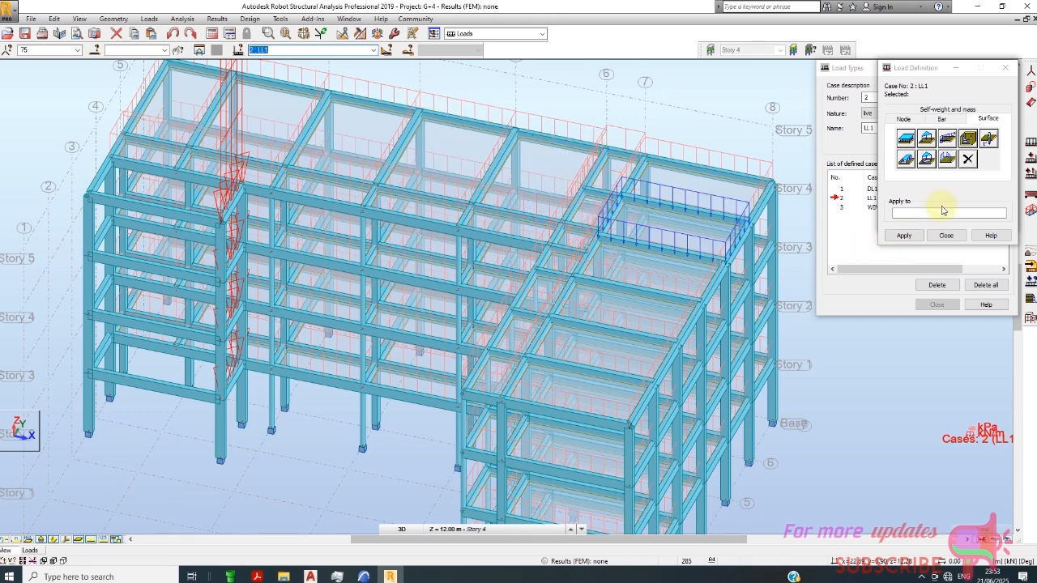
- Filter the structure to Story 4 again and close the uniform planar load and load definition dialogs
click(114, 18)
mouse_move(122, 53)
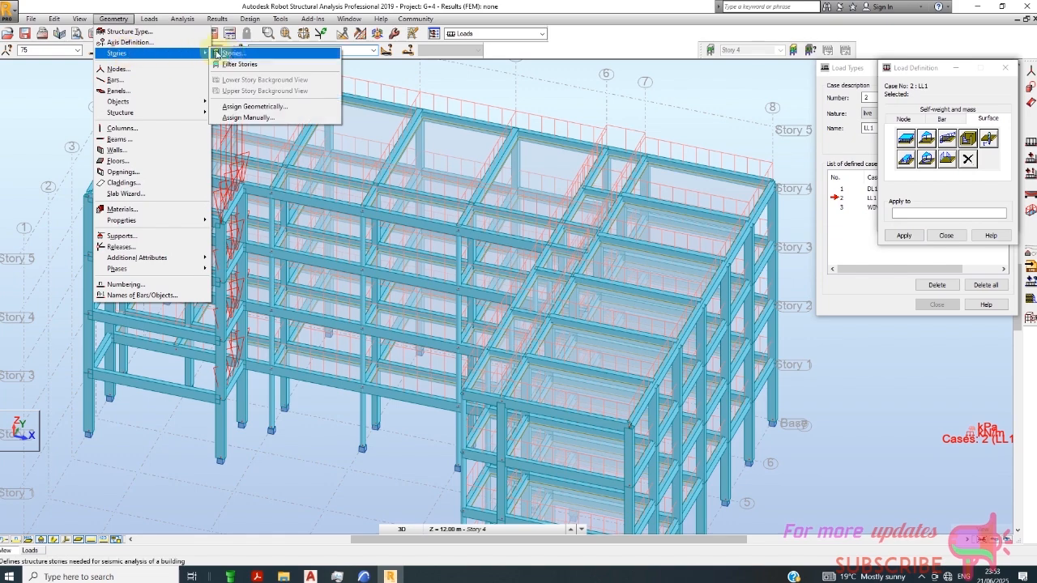
click(248, 65)
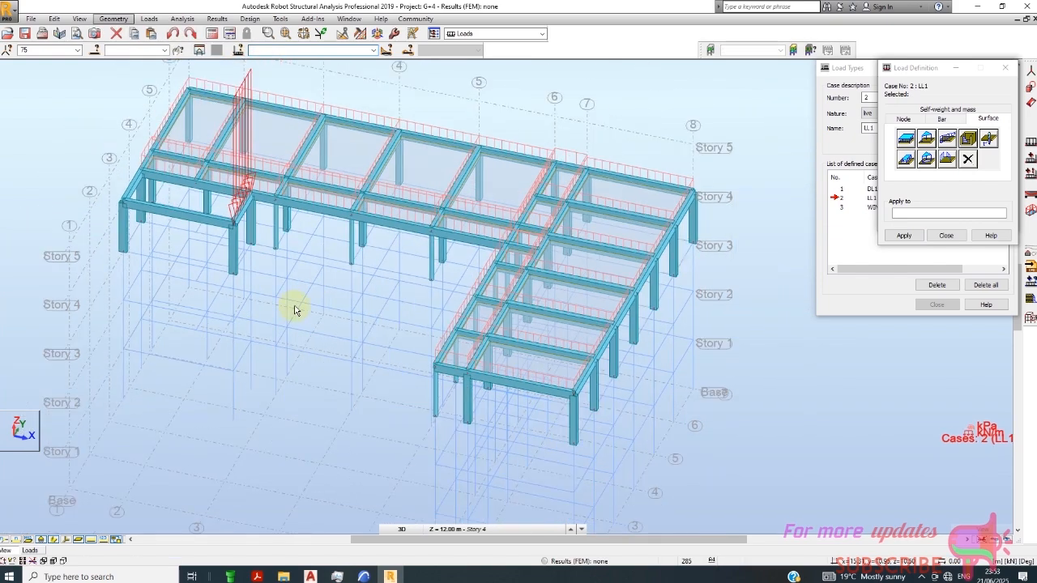
click(904, 141)
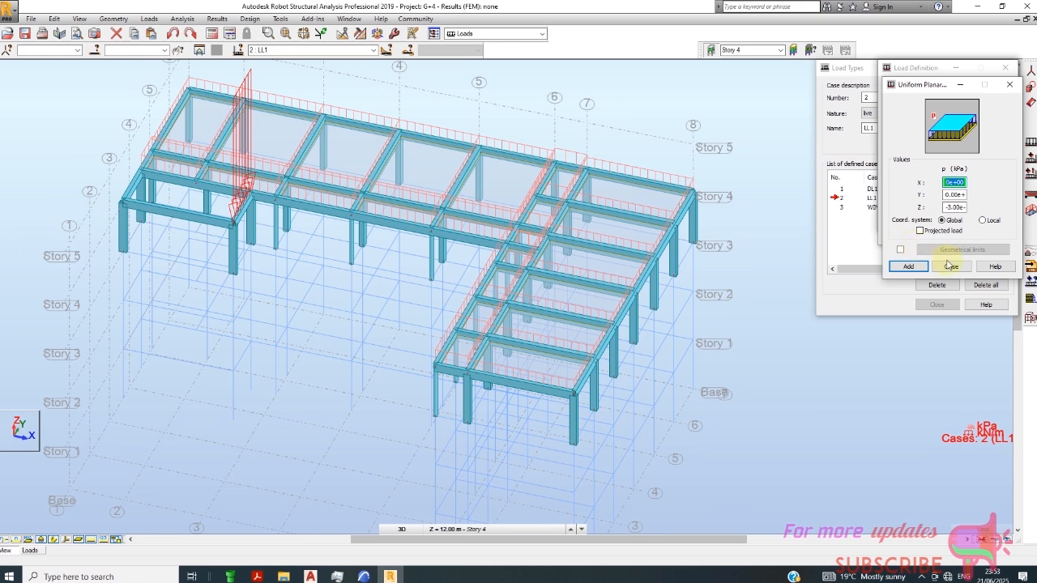
click(951, 267)
click(948, 238)
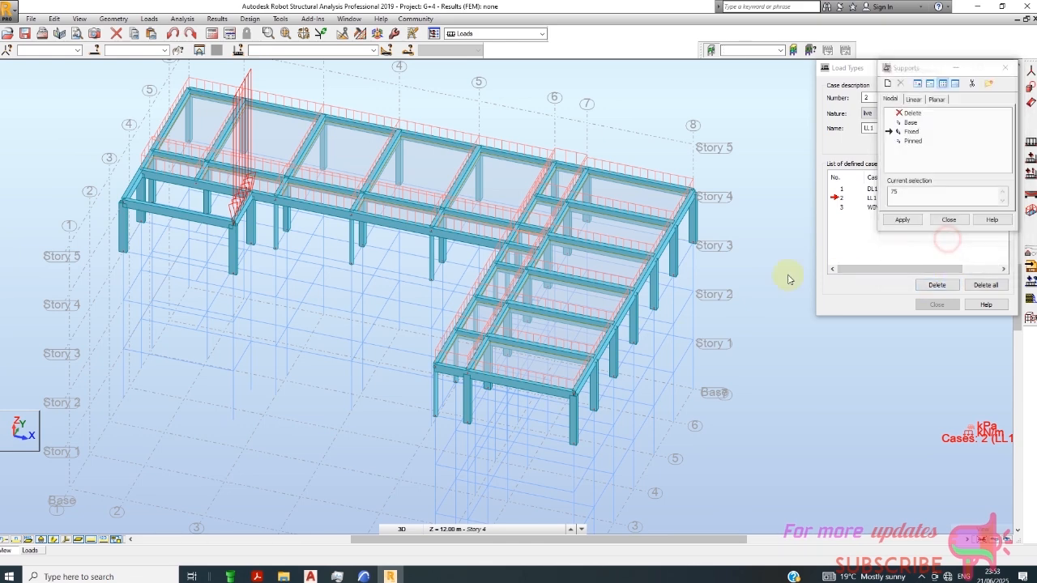
- Try to select the columns around the projecting end bay on Story 4
scroll(373, 316, down, 1)
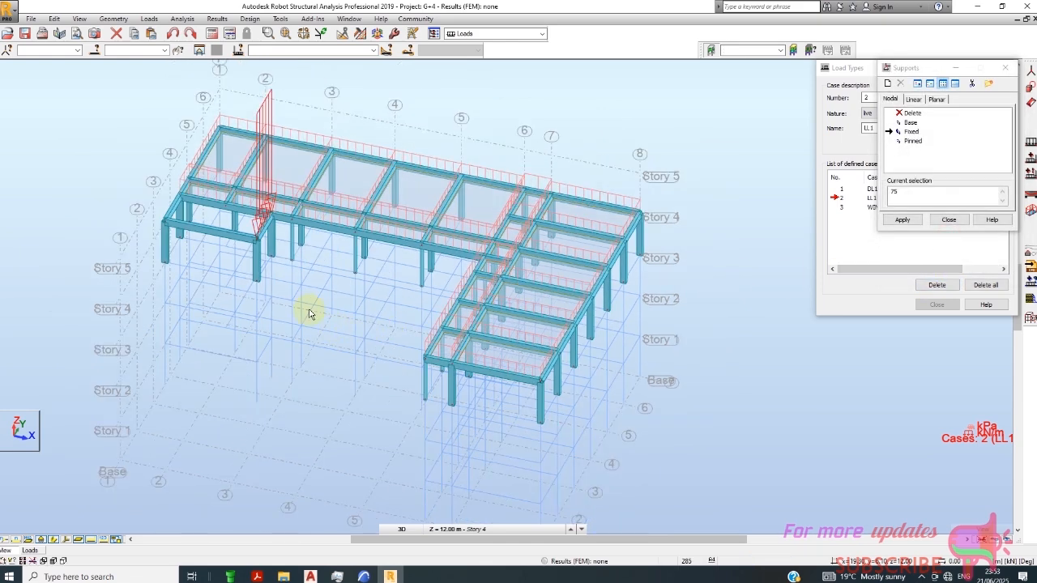
click(257, 260)
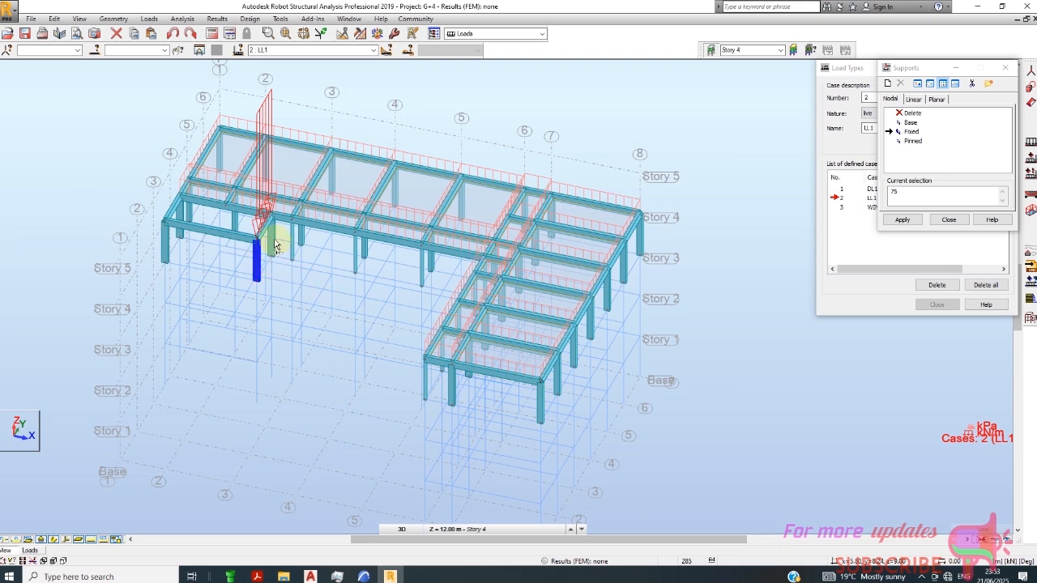
right_click(275, 241)
click(269, 256)
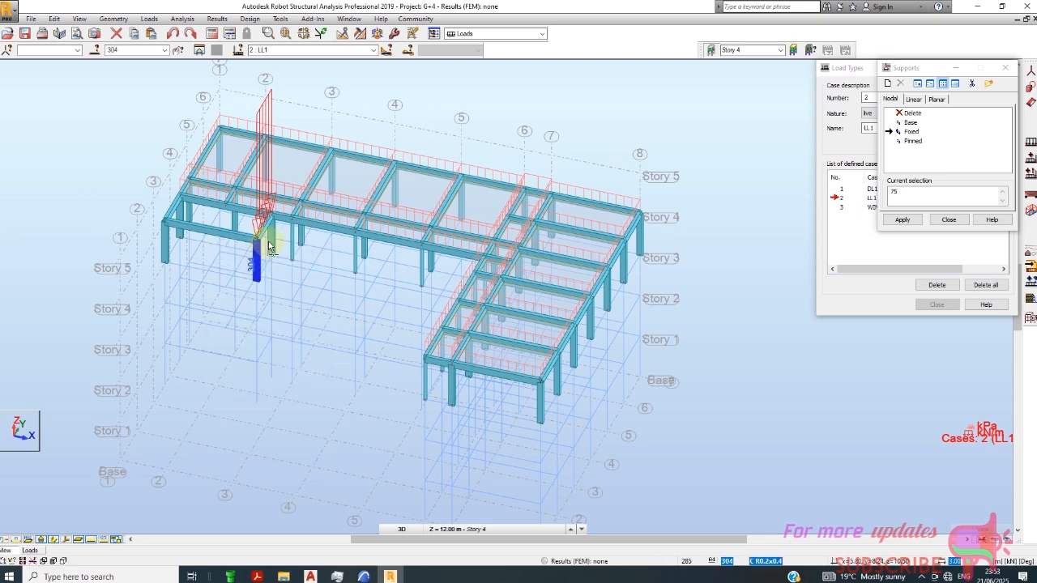
click(271, 235)
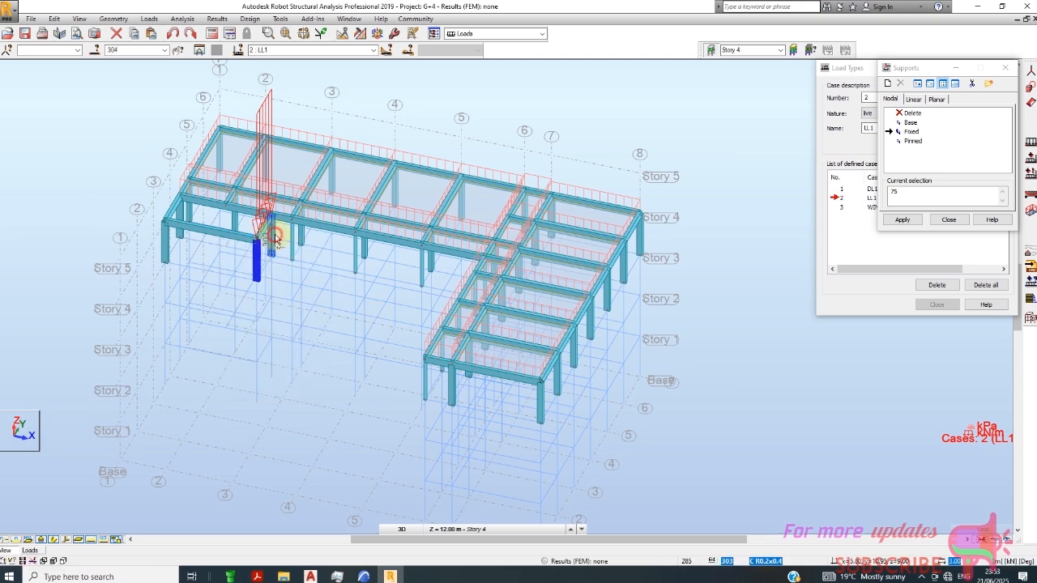
click(168, 243)
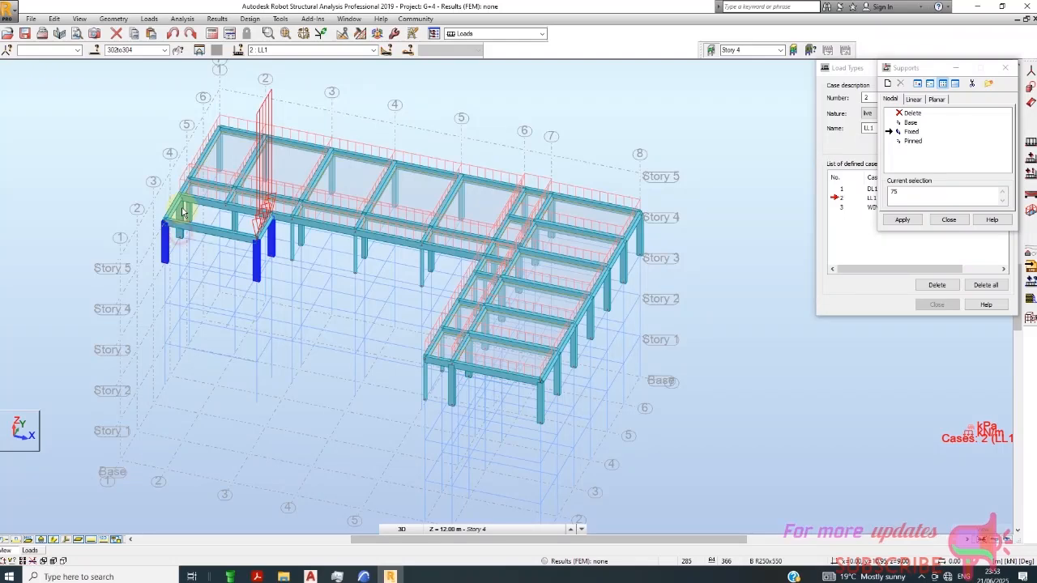
scroll(185, 215, up, 2)
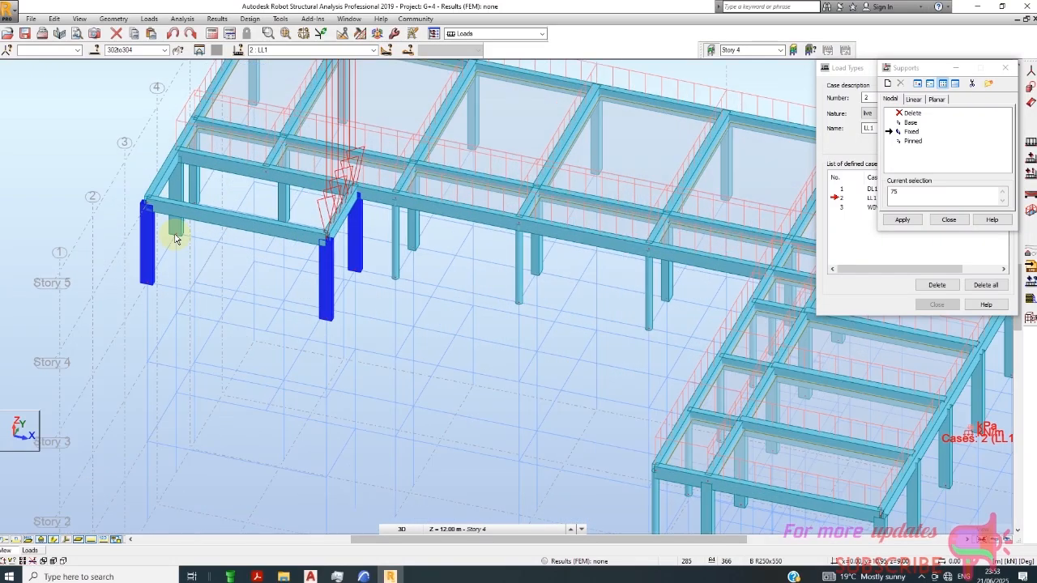
ctrl+click(177, 190)
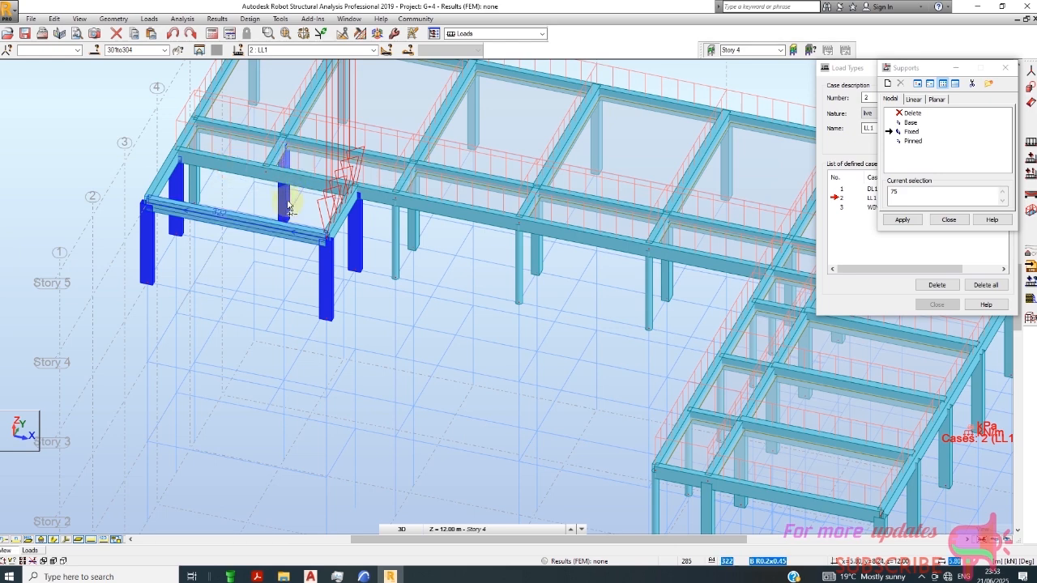
middle_drag(286, 199, 287, 202)
click(366, 206)
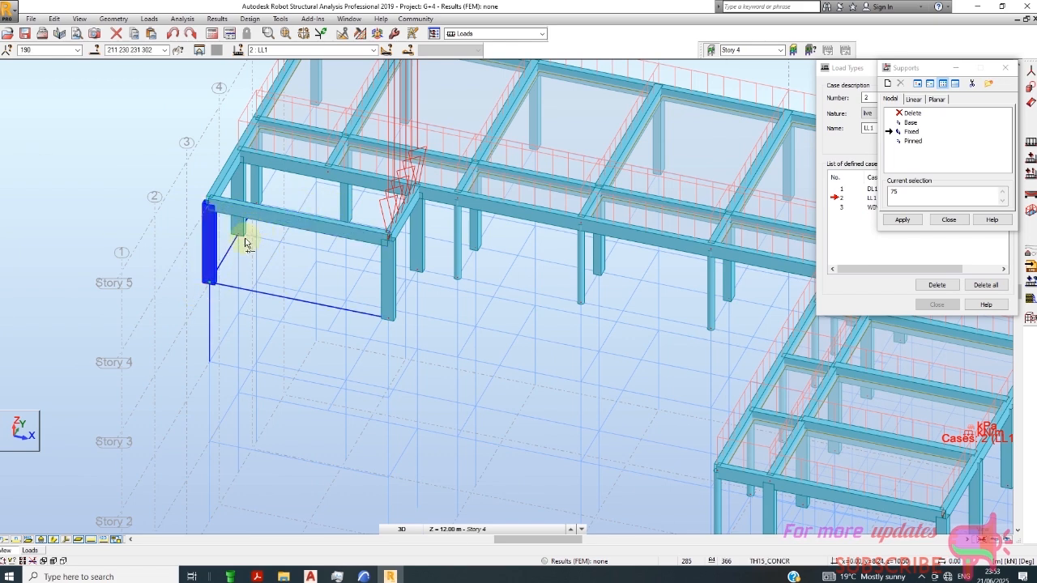
- Select the four corner columns of the projecting end bay on Story 4, bars 301 to 304
click(203, 253)
click(234, 230)
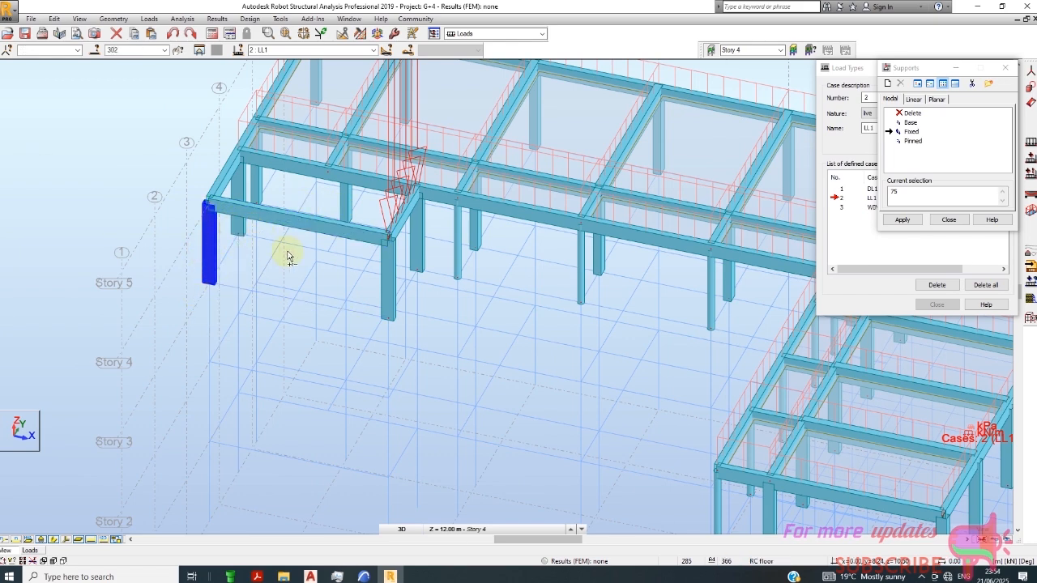
ctrl+click(239, 195)
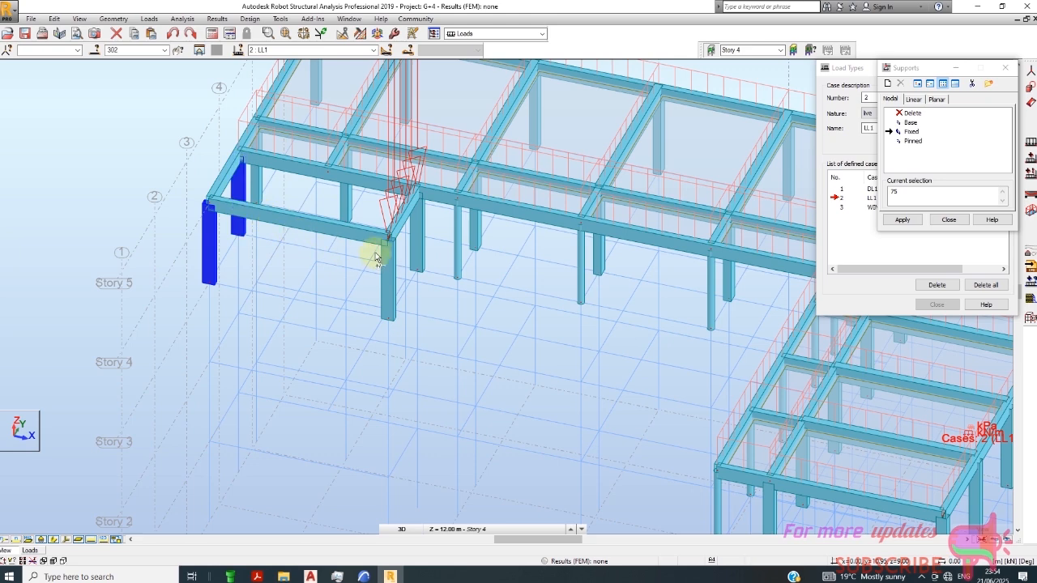
ctrl+click(387, 280)
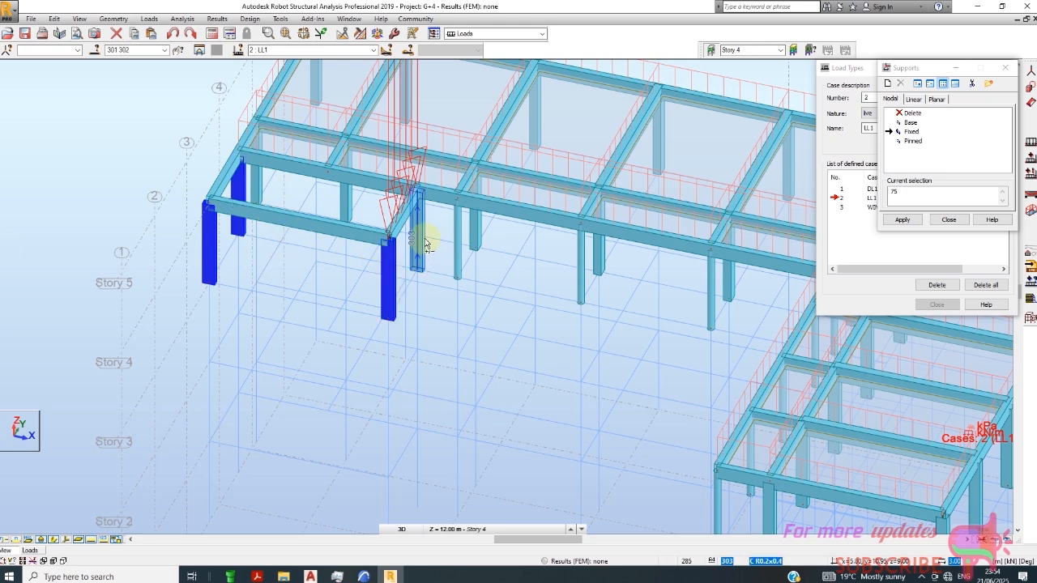
ctrl+click(423, 238)
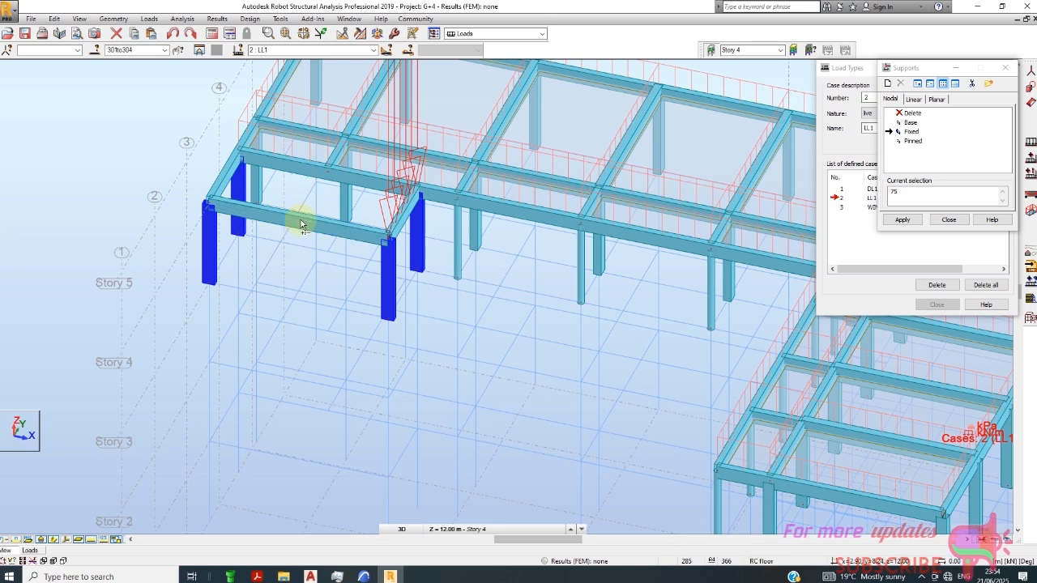
ctrl+scroll(303, 216, up, 1)
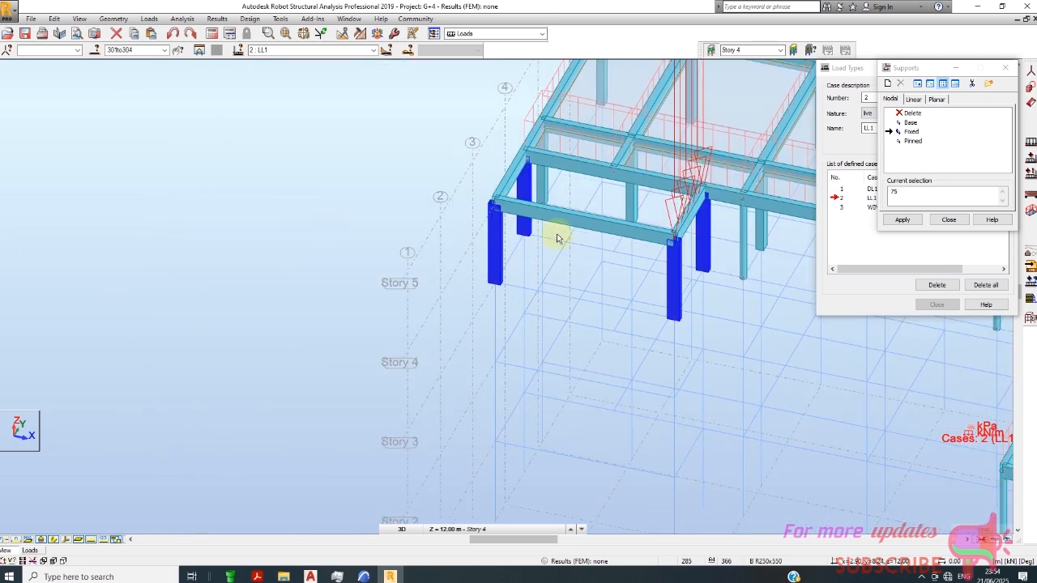
scroll(438, 216, down, 1)
scroll(589, 230, up, 2)
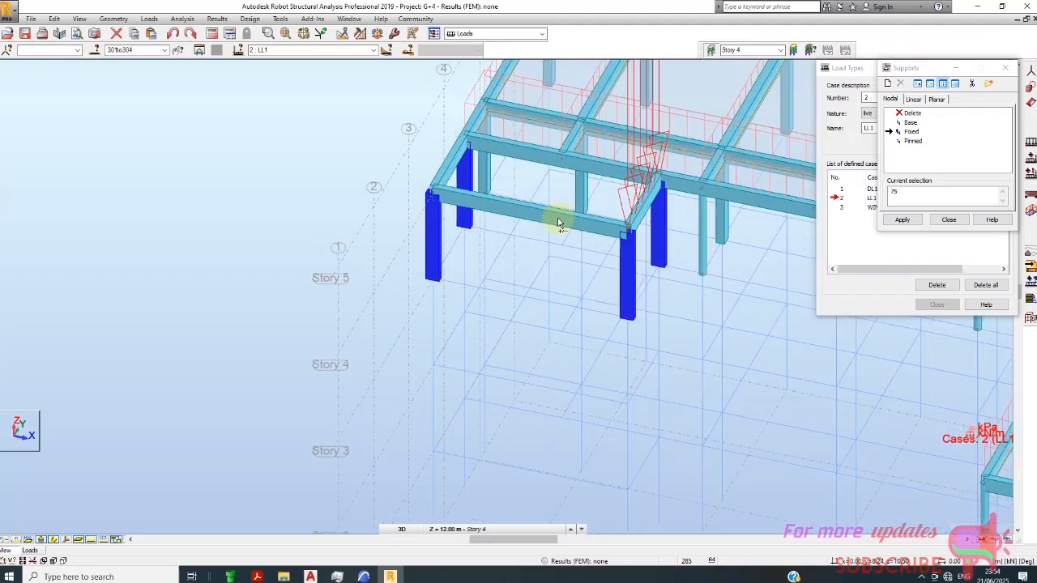
scroll(243, 231, down, 1)
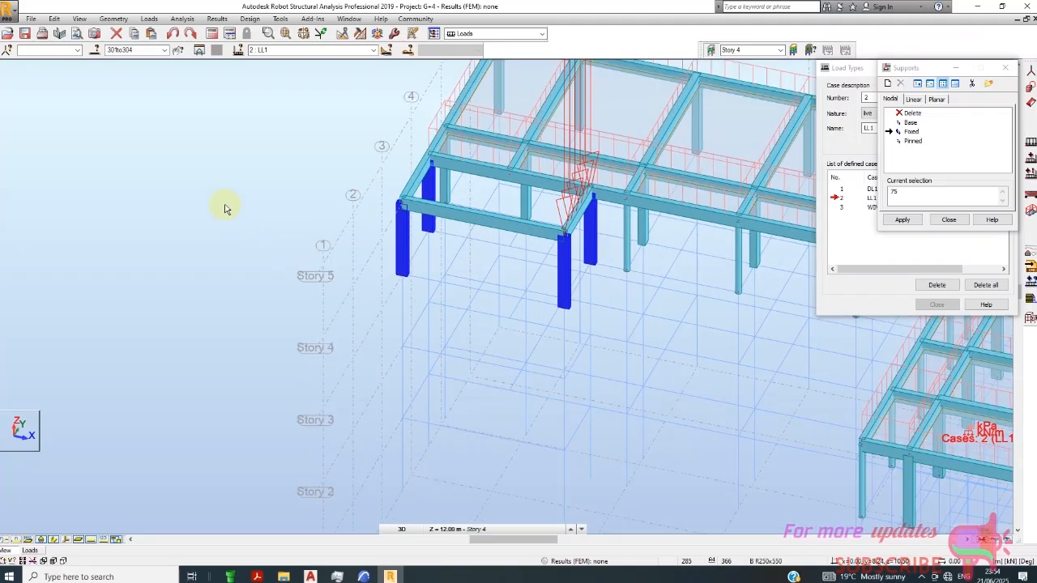
- Switch to the Geometry layout and turn off the Story 4 filter to display the full structure
click(113, 19)
mouse_move(130, 52)
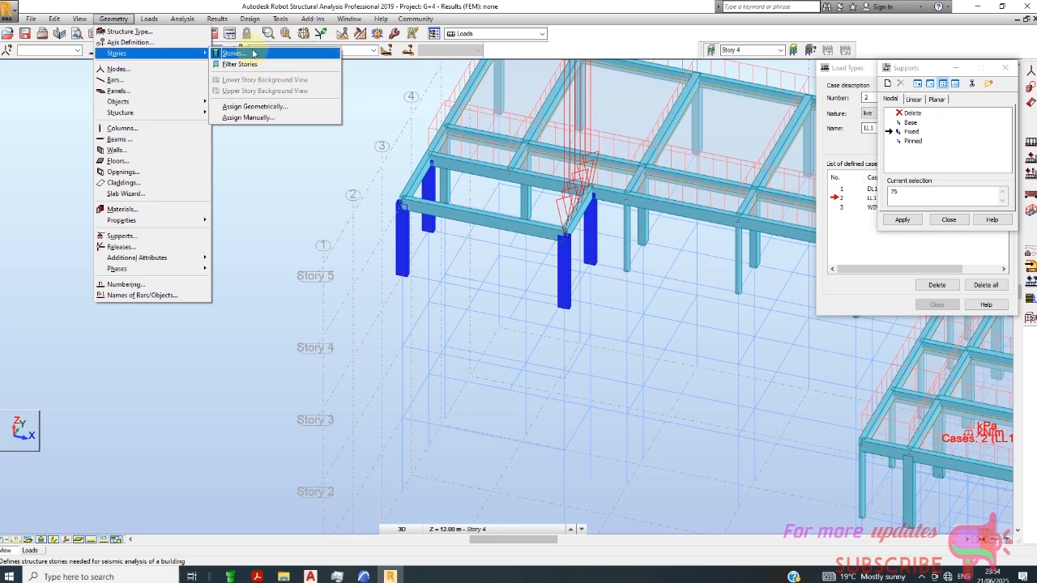
click(543, 34)
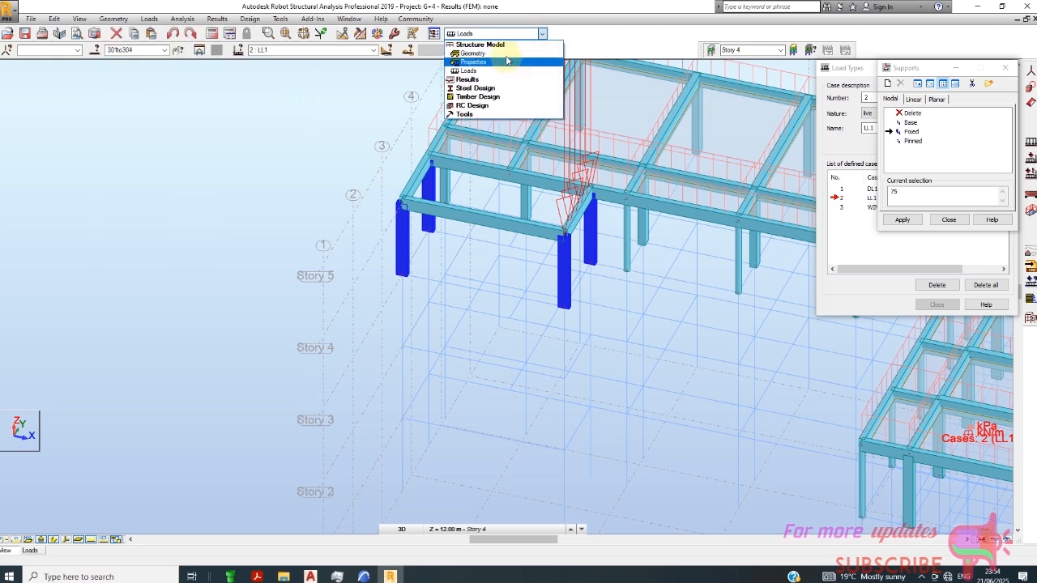
click(521, 53)
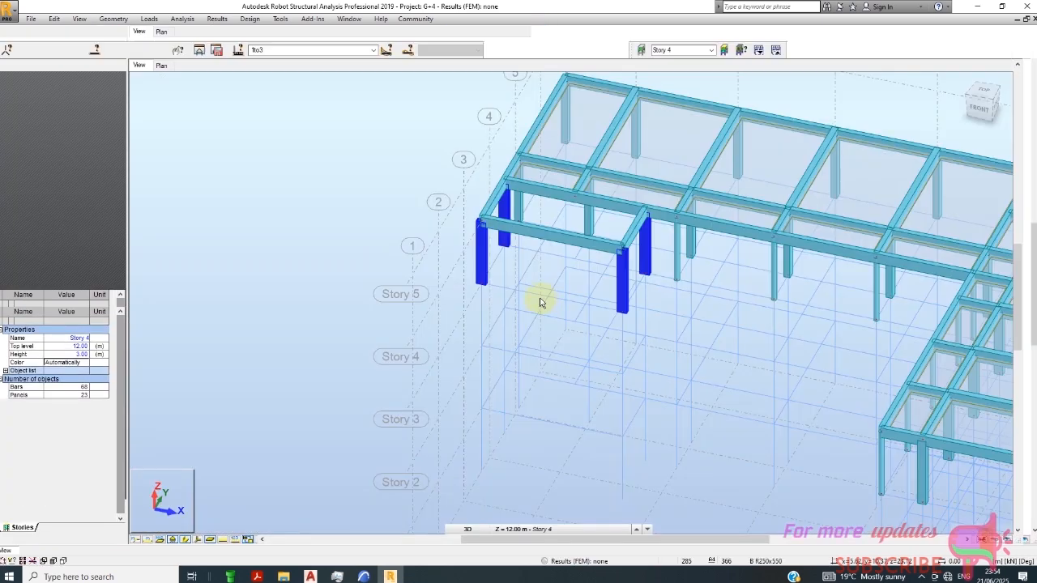
click(113, 19)
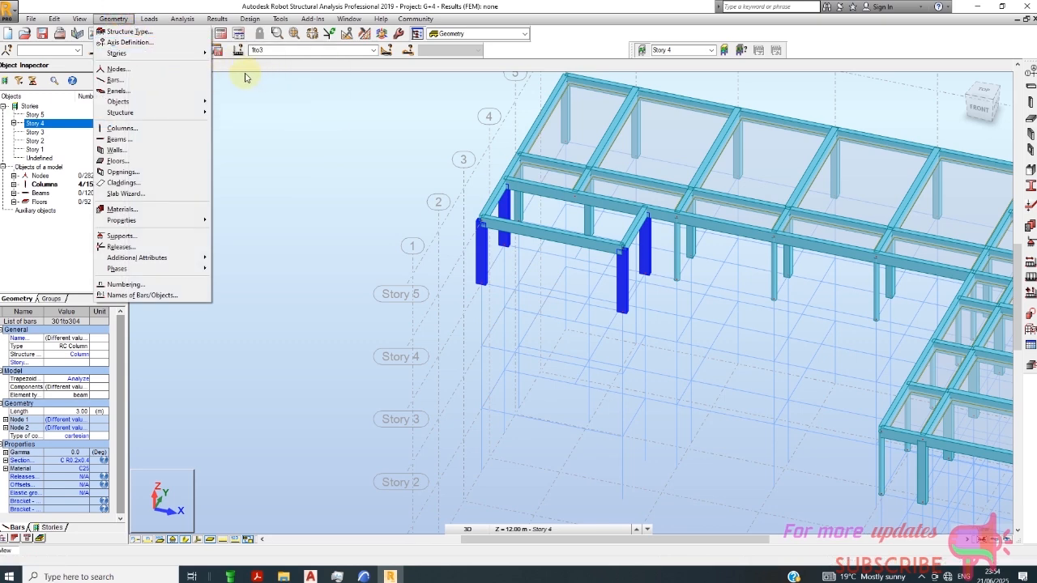
click(185, 54)
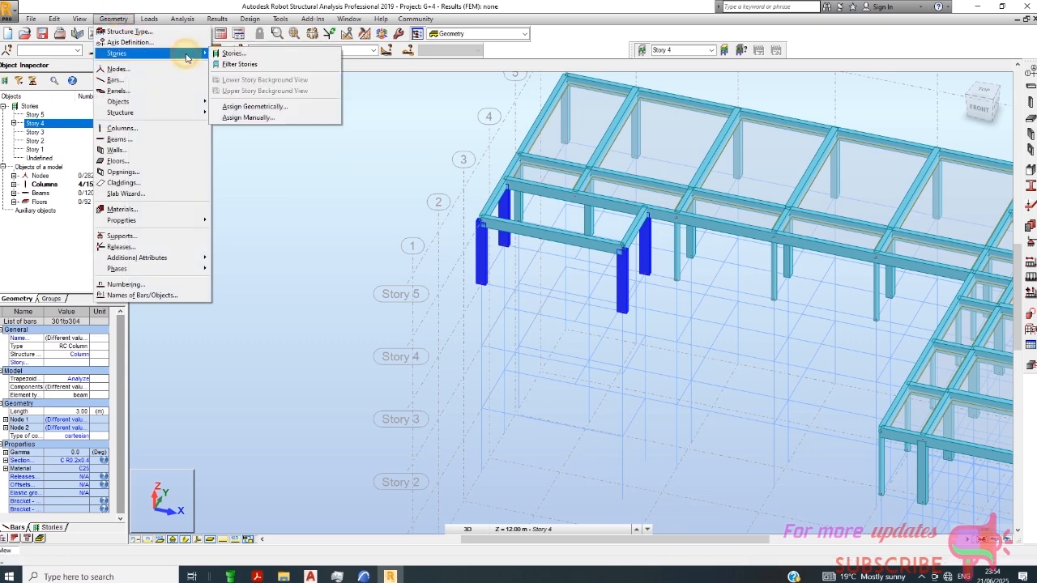
click(241, 64)
scroll(441, 243, up, 3)
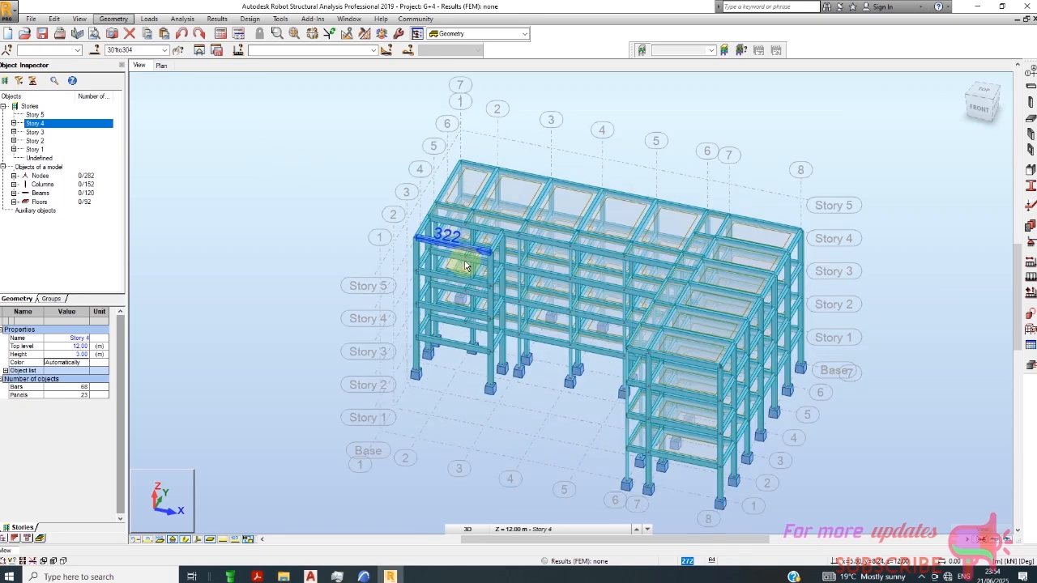
- Select the projecting end bay's four uppermost columns, bars 301 to 304, together with its top beams 322 and 323
click(403, 243)
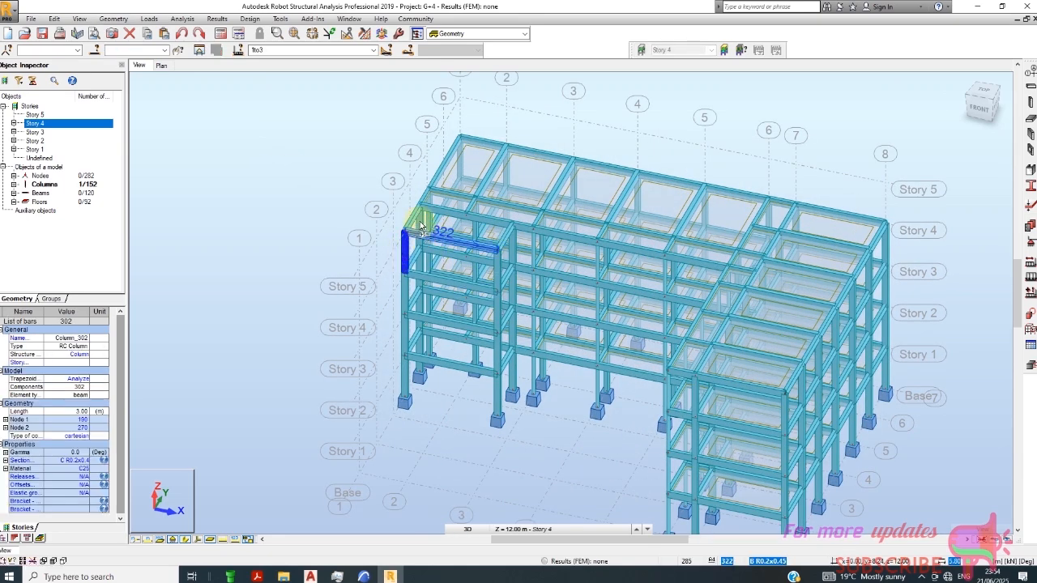
middle_drag(403, 236, 462, 236)
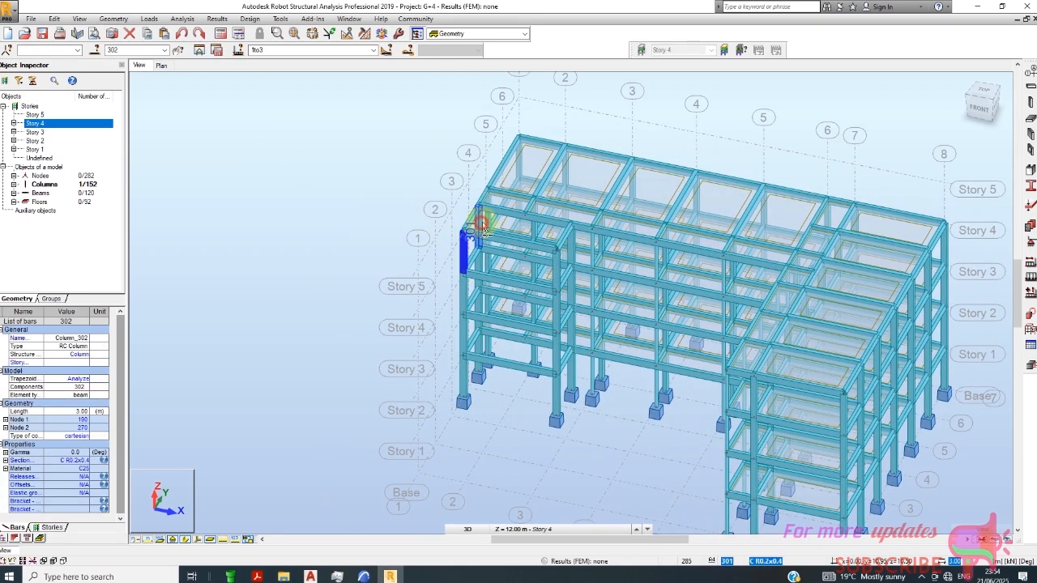
ctrl+click(480, 226)
ctrl+click(556, 268)
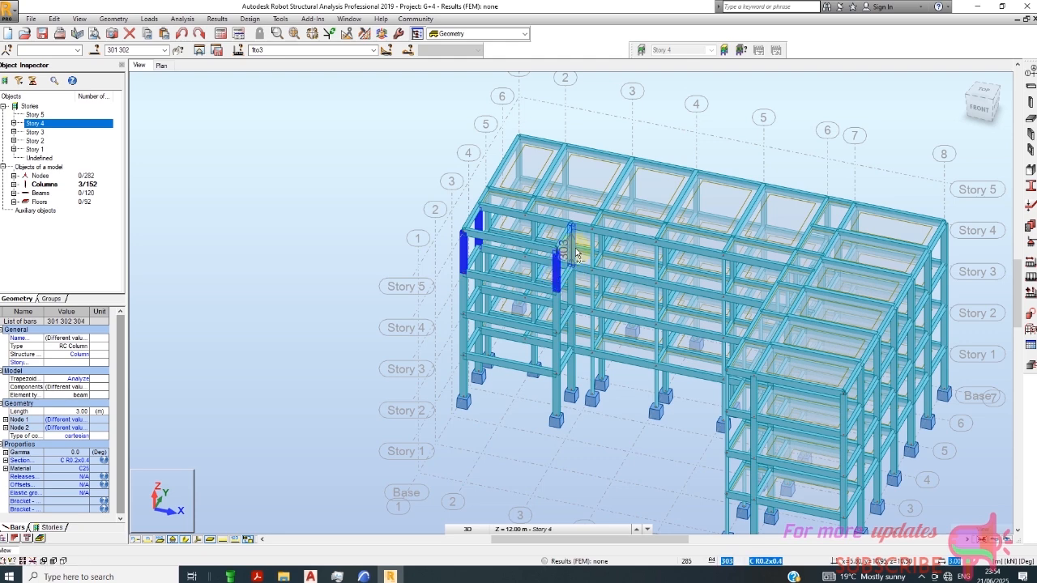
ctrl+click(575, 251)
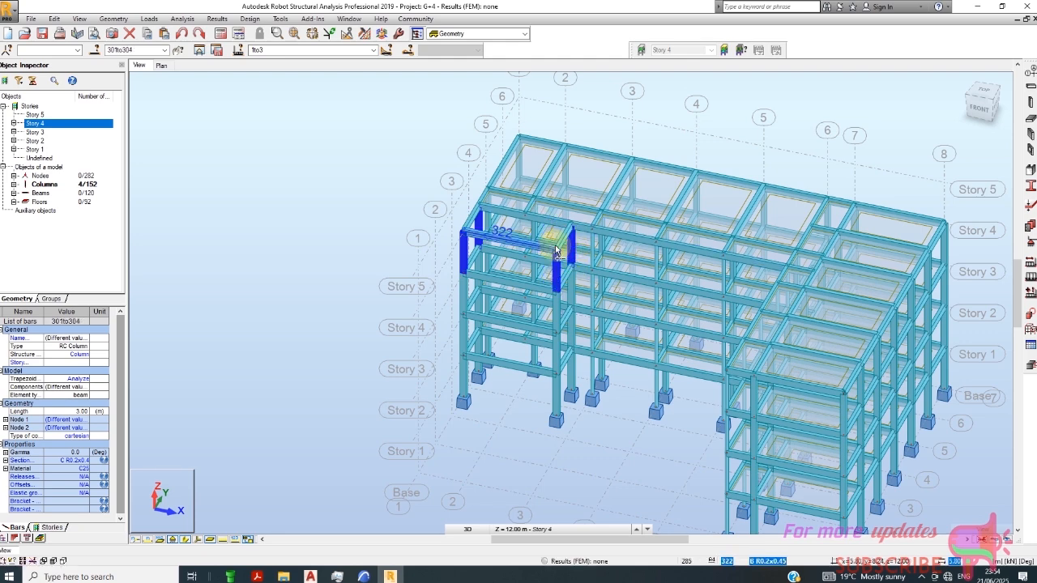
ctrl+click(547, 250)
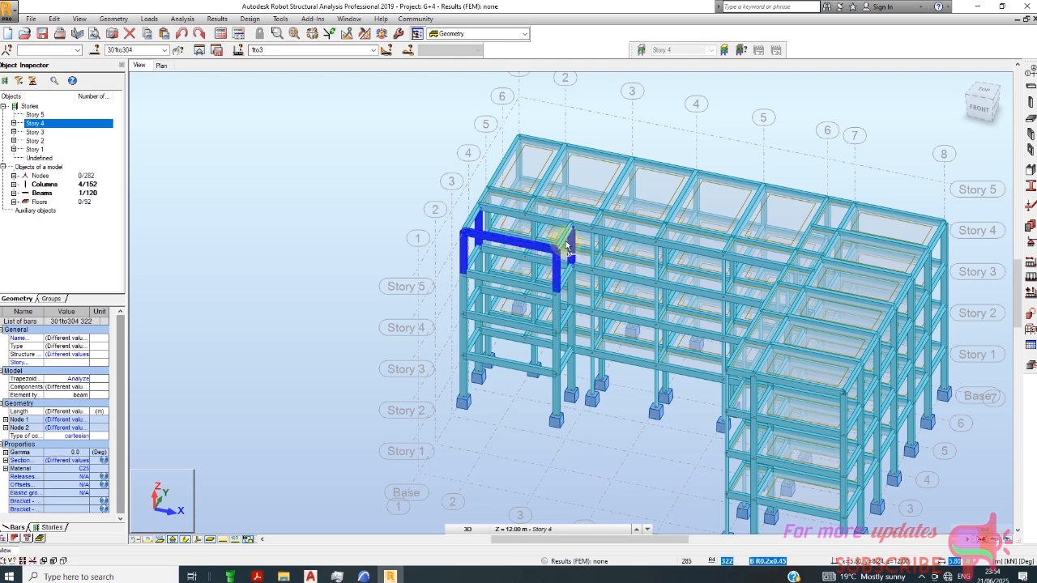
ctrl+click(472, 231)
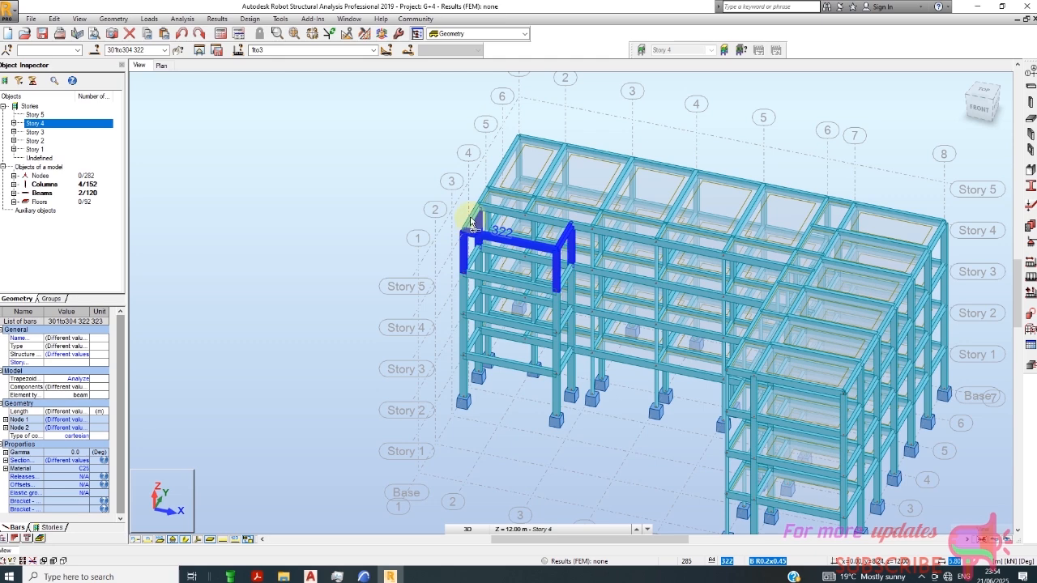
- Copy the contents of Story 4 one story above, restricting the operation to the selected elements
click(114, 19)
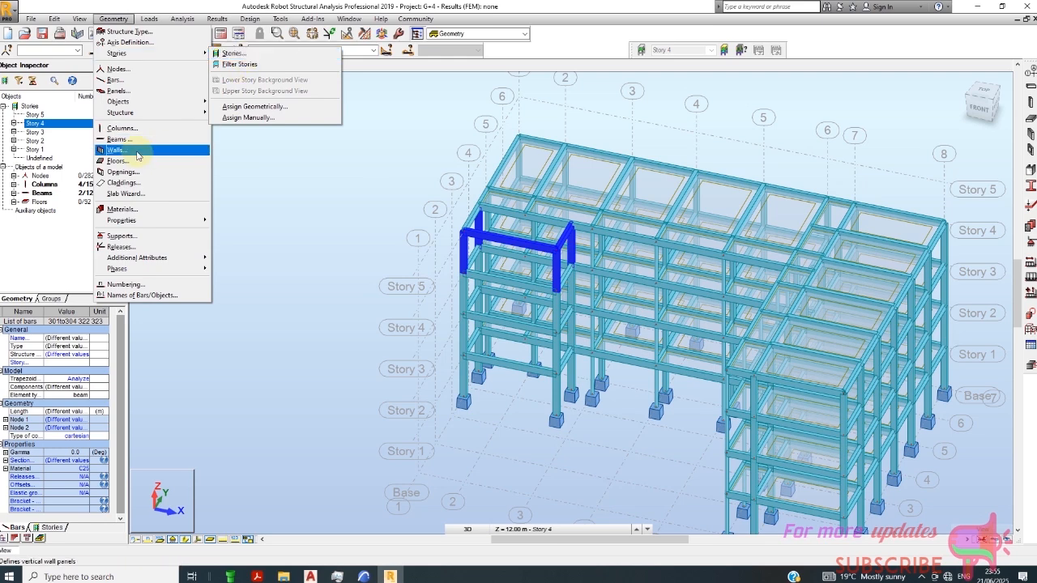
right_click(58, 124)
mouse_move(122, 136)
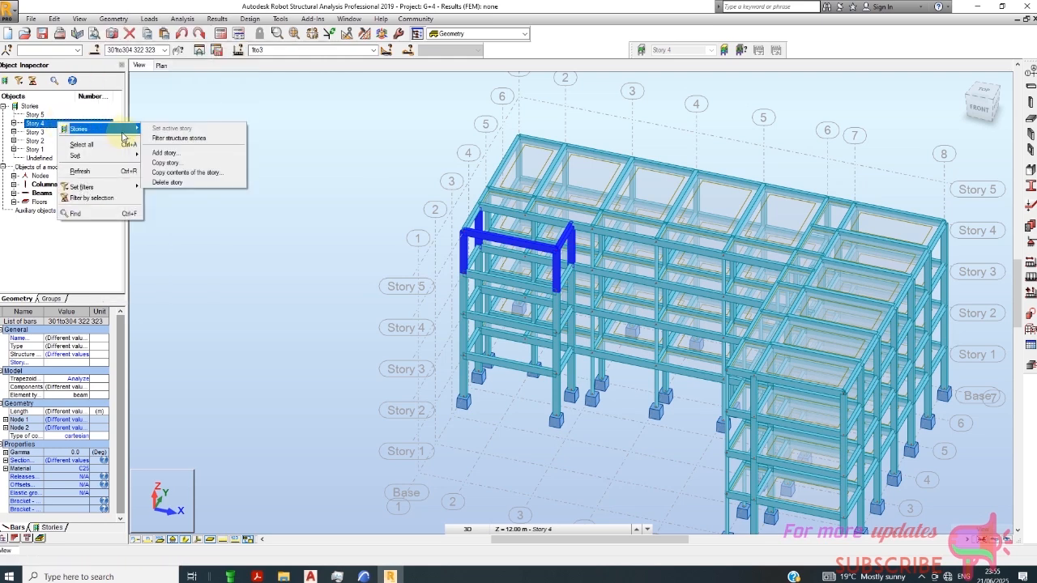
click(209, 171)
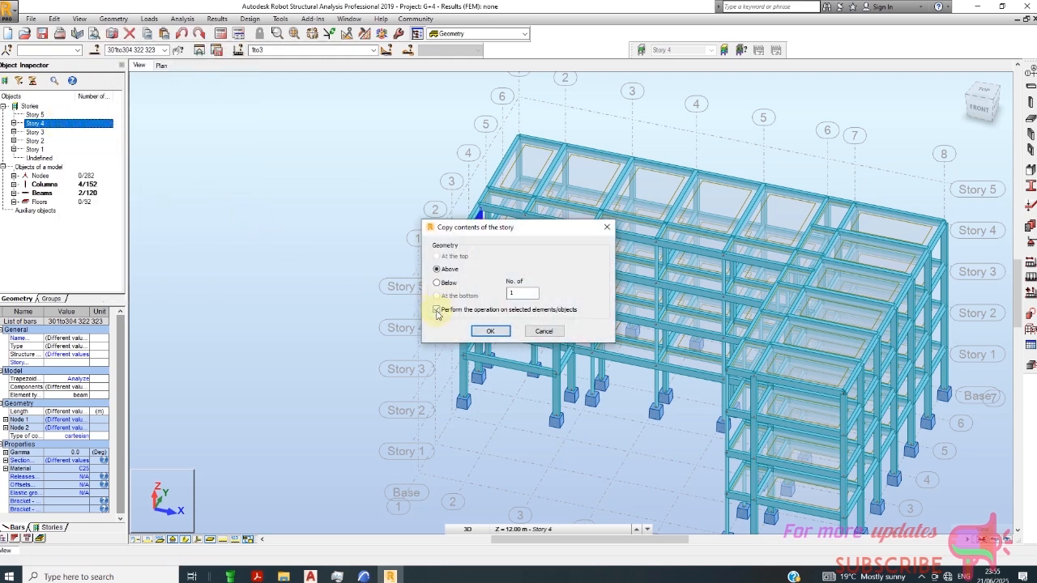
click(492, 331)
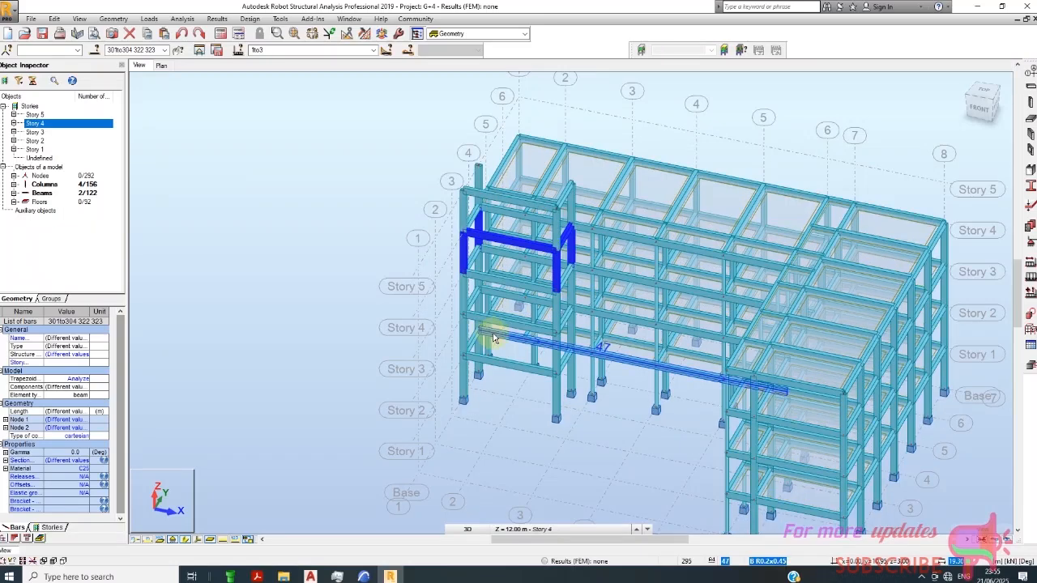
scroll(578, 216, up, 2)
scroll(578, 216, up, 1)
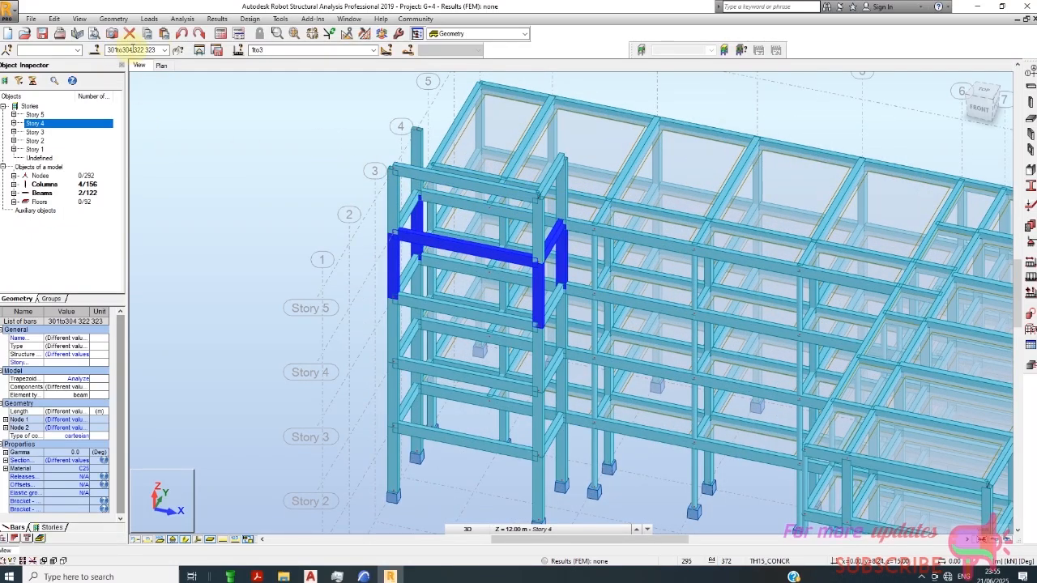
- Add two B R0.2x0.45 RC beams at the 15.00 m level, from 0.00, 8.24 to 0.00, 10.95, and on to the bay's other rear column
click(1028, 206)
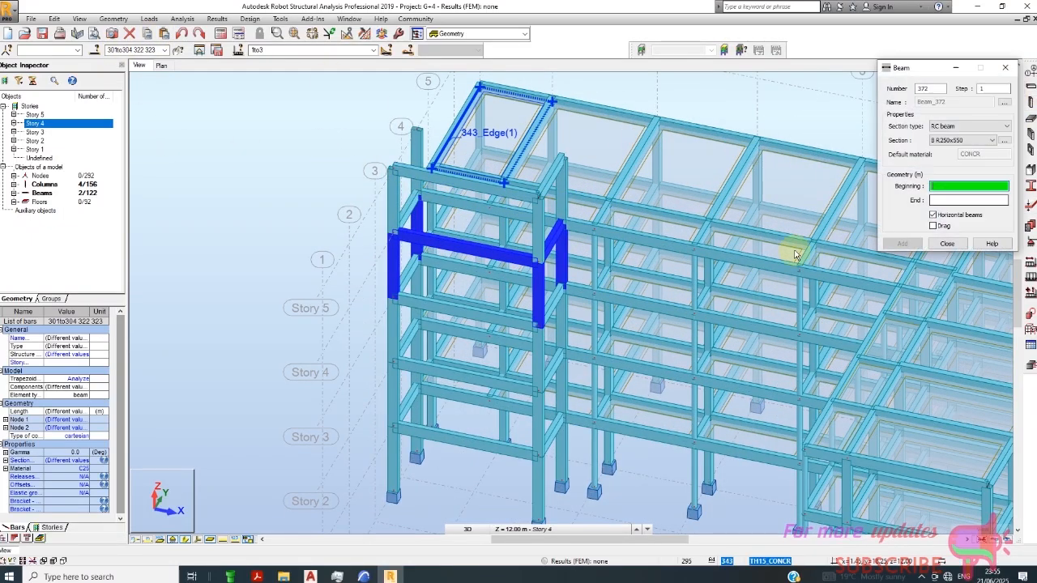
click(989, 143)
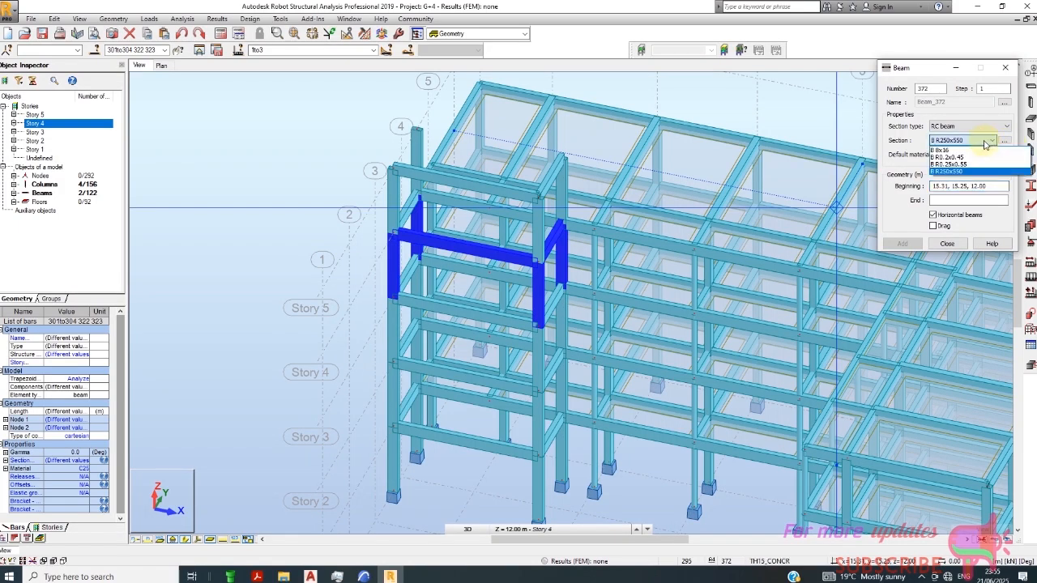
click(977, 158)
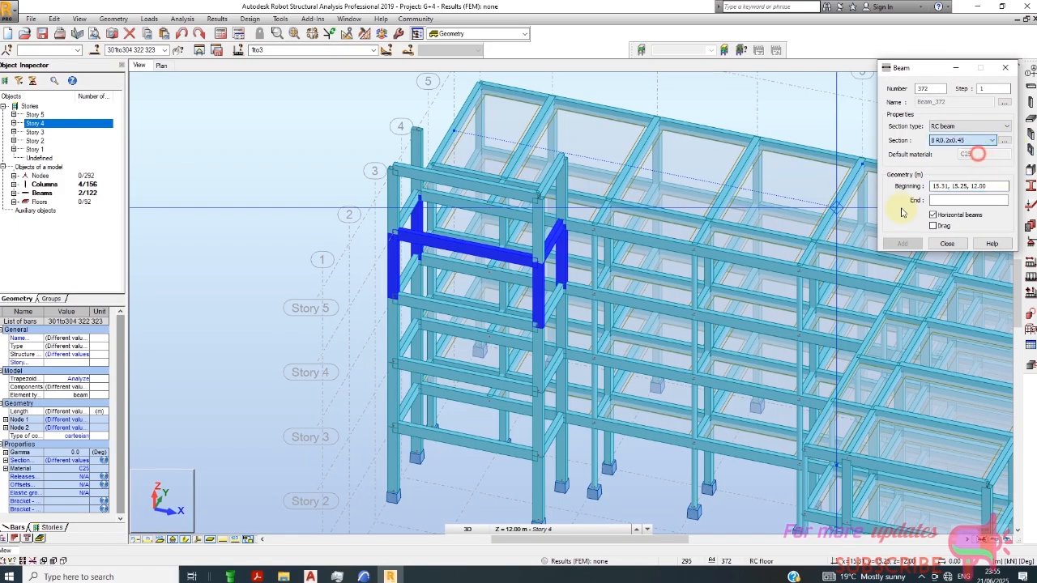
click(386, 169)
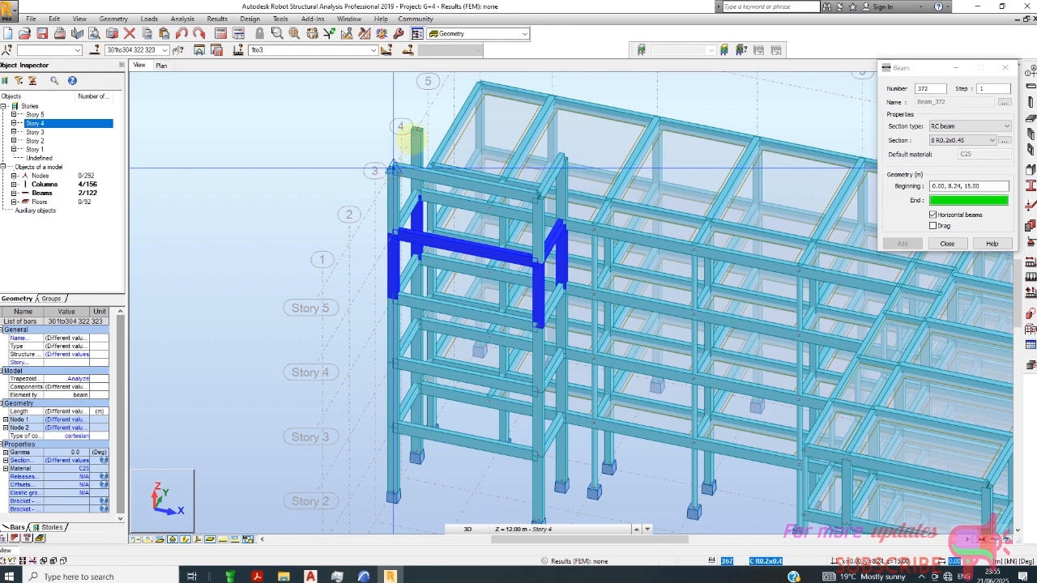
click(416, 128)
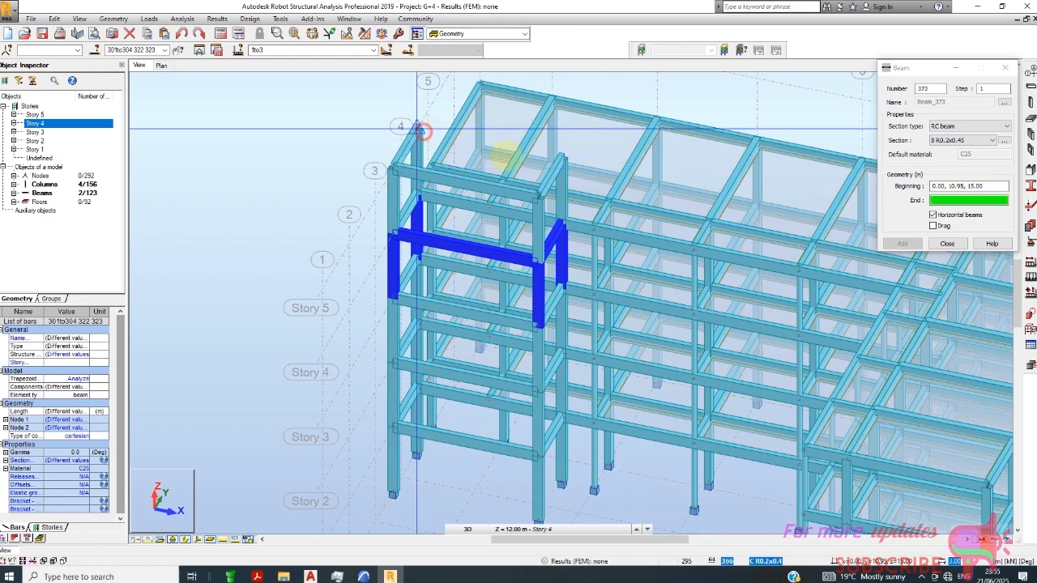
click(565, 157)
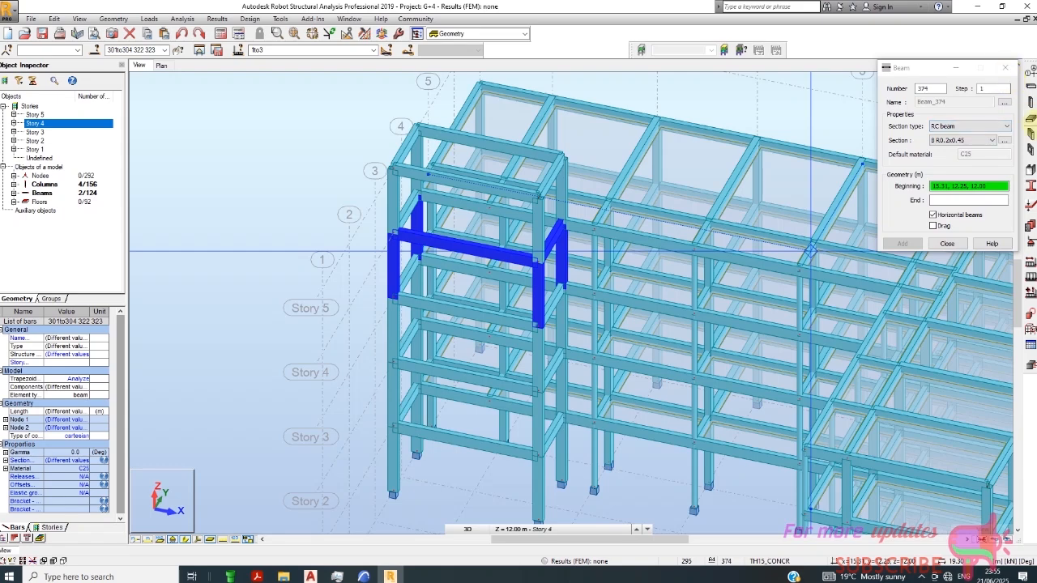
- Add a rectangular TH15_CONCR shell floor over the projecting end bay's new top beams
click(1029, 132)
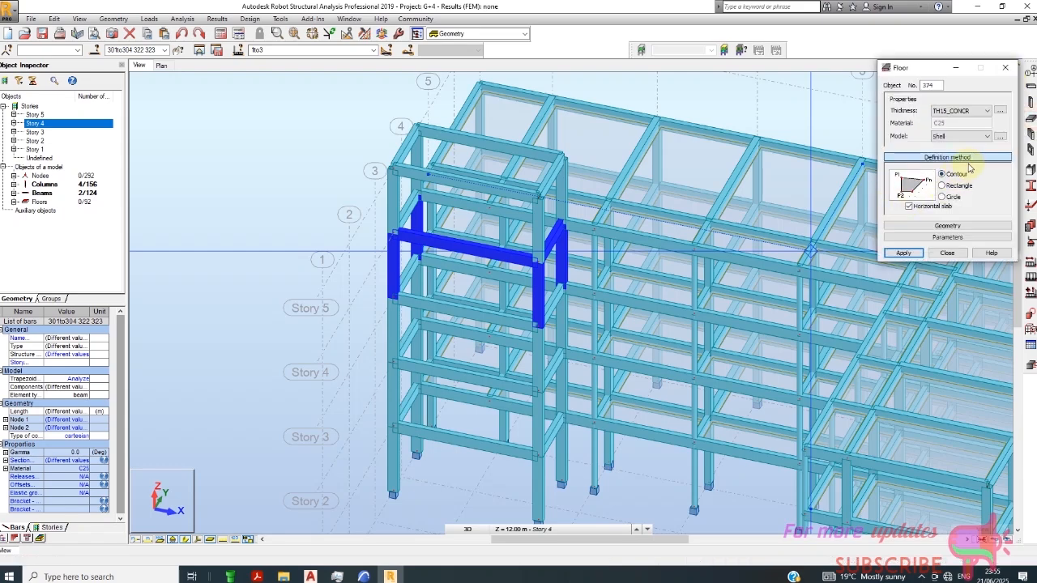
click(945, 187)
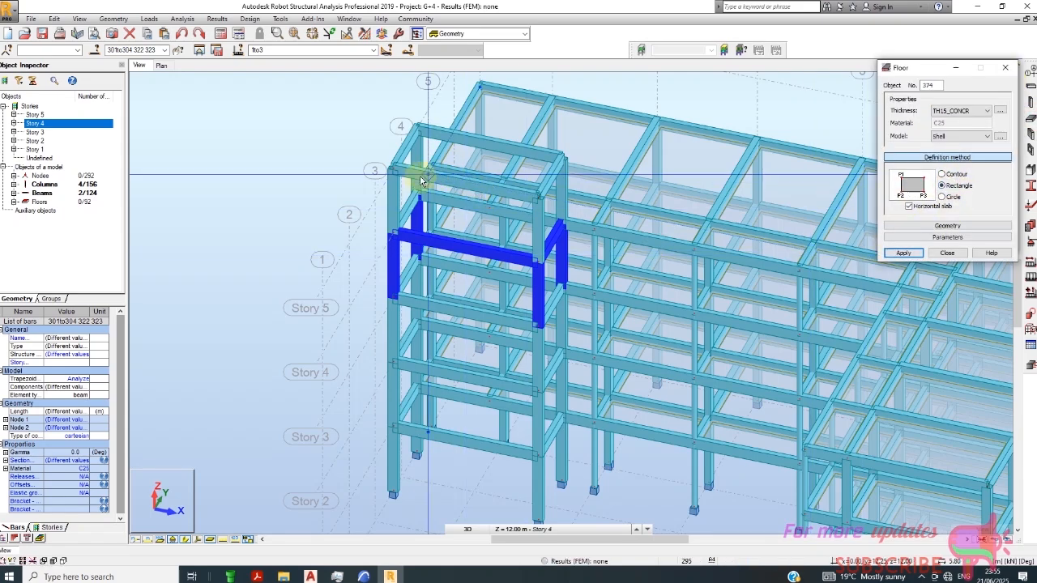
click(418, 129)
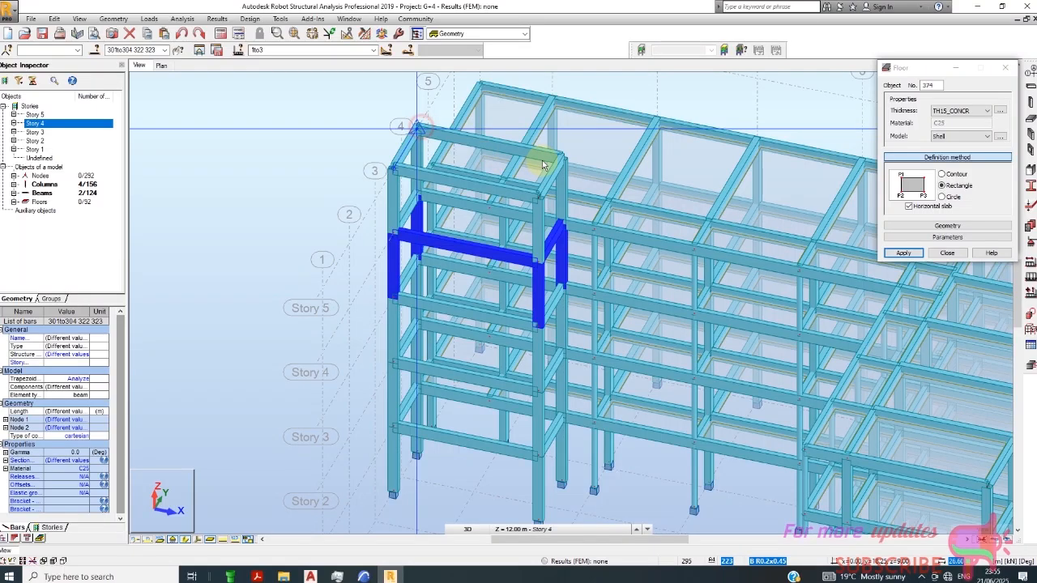
click(564, 157)
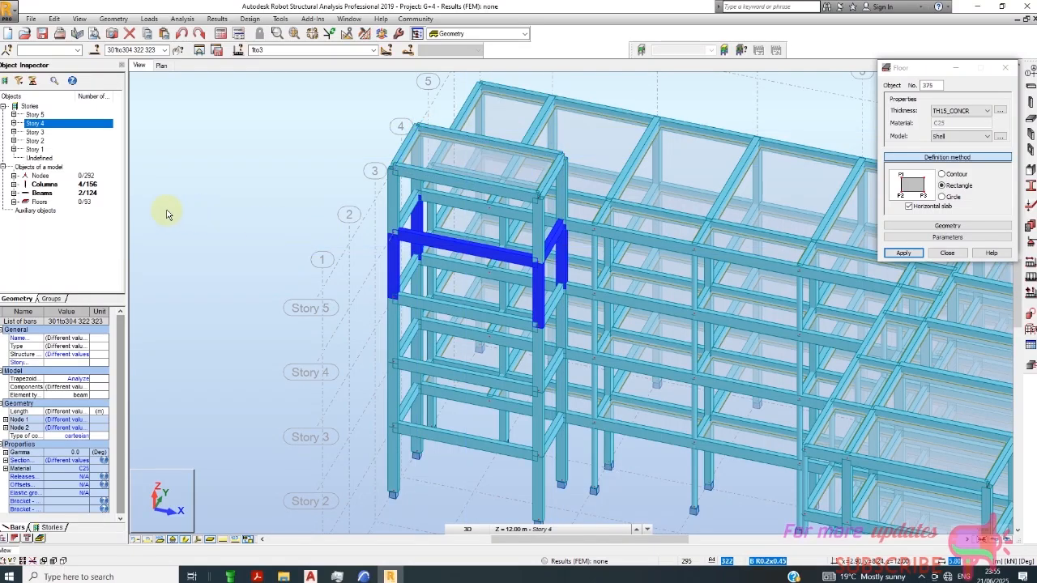
scroll(167, 213, down, 1)
scroll(448, 287, down, 1)
click(695, 210)
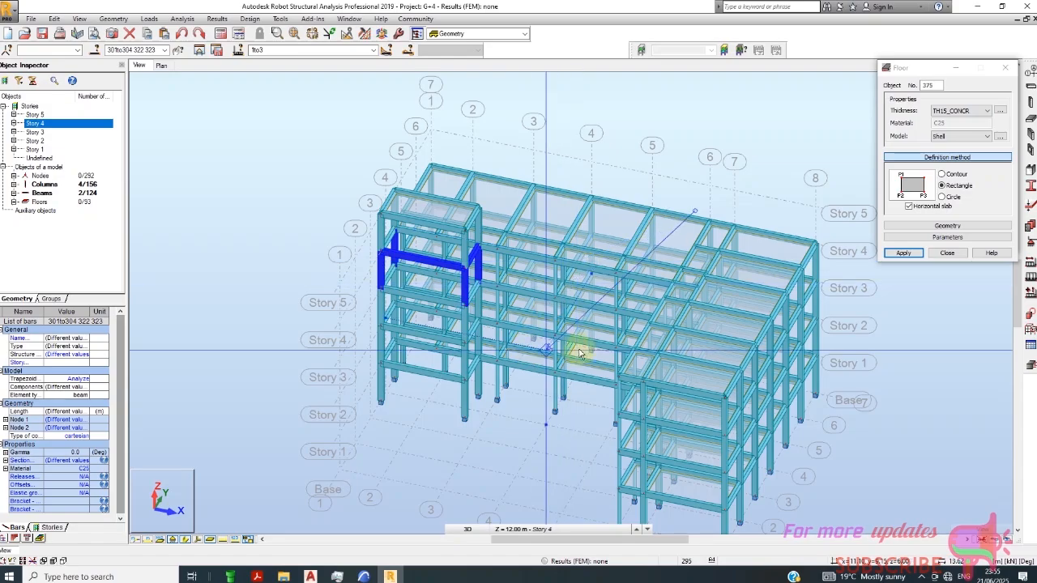
- Switch to the AutoCAD floor plan and examine the stair bay, the courtyard and the outlined building block around them
click(310, 577)
scroll(235, 454, up, 2)
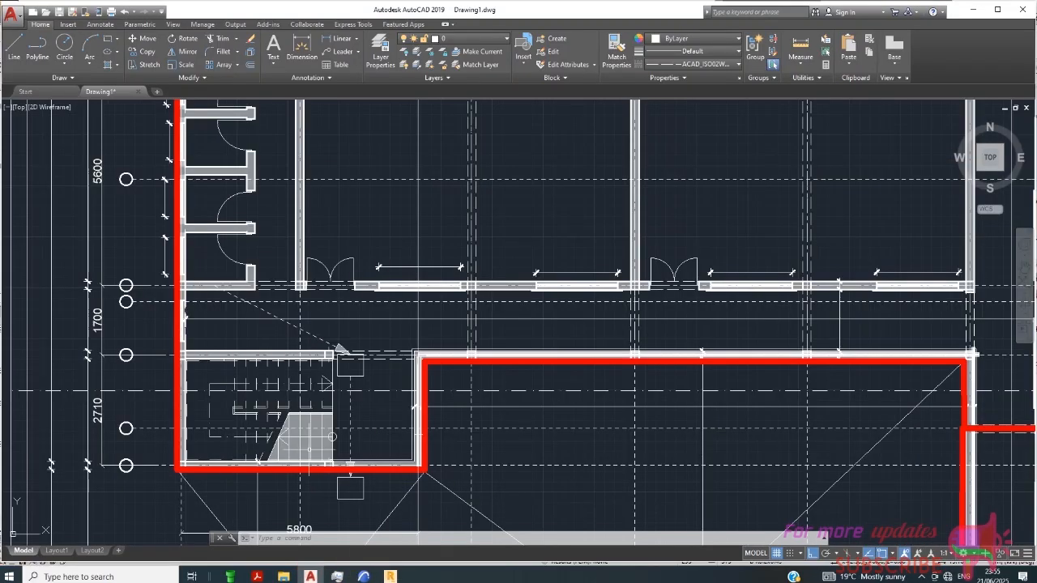
scroll(324, 308, down, 2)
scroll(259, 466, up, 2)
scroll(406, 346, down, 4)
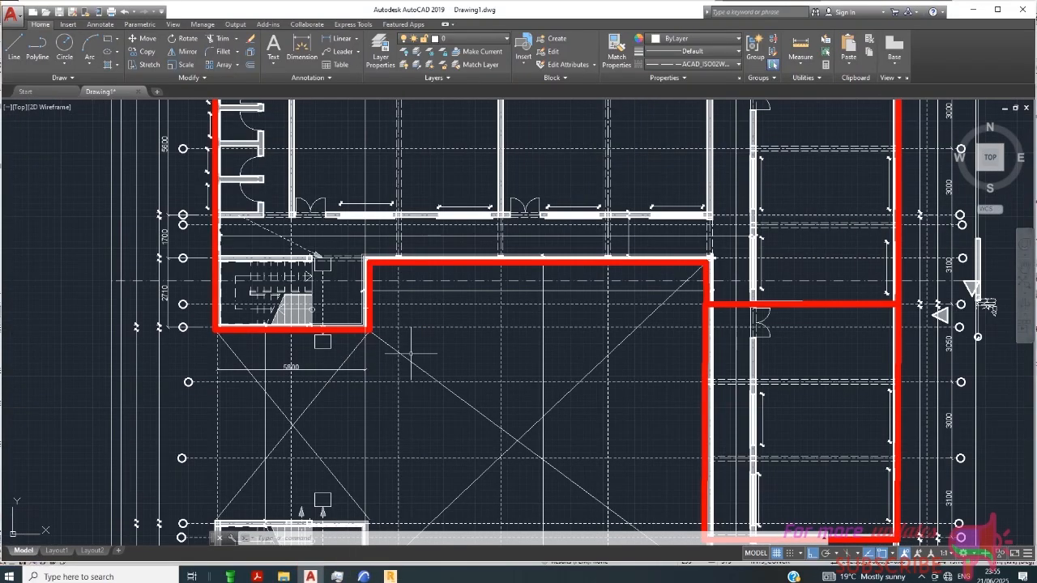
scroll(261, 273, up, 6)
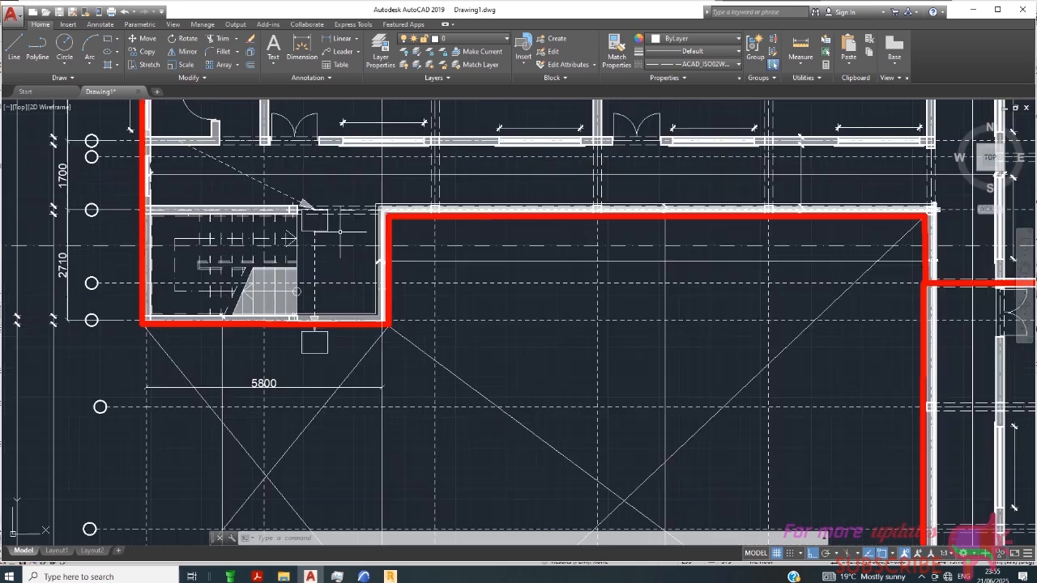
scroll(335, 230, down, 4)
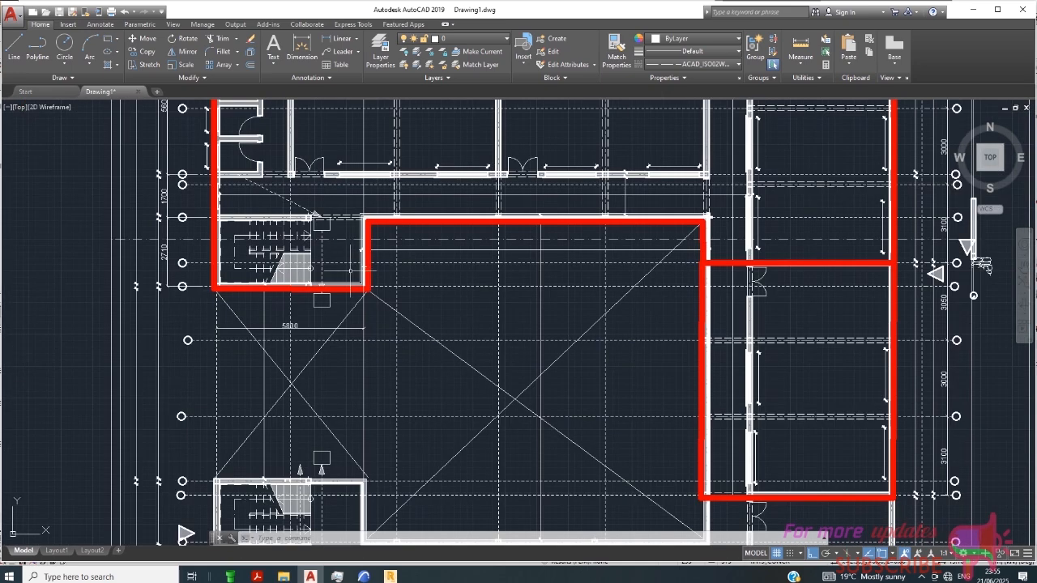
scroll(308, 229, down, 2)
scroll(312, 239, up, 4)
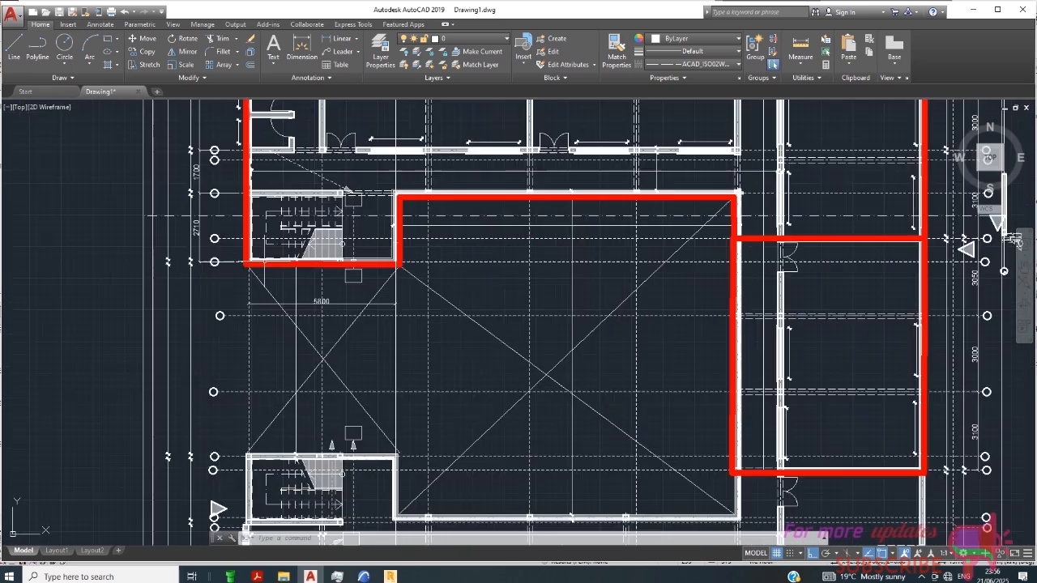
scroll(312, 244, down, 2)
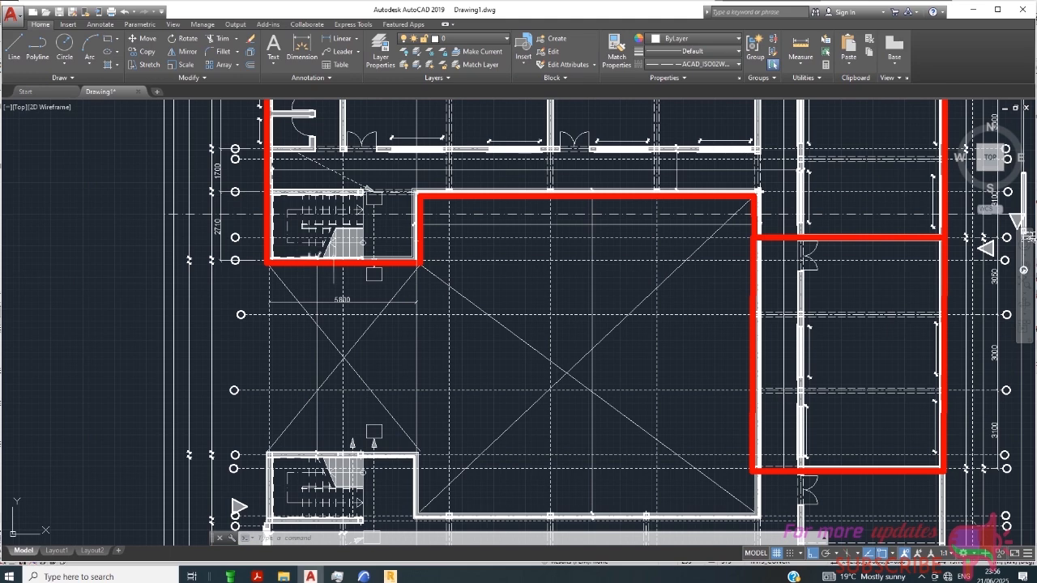
scroll(329, 244, down, 2)
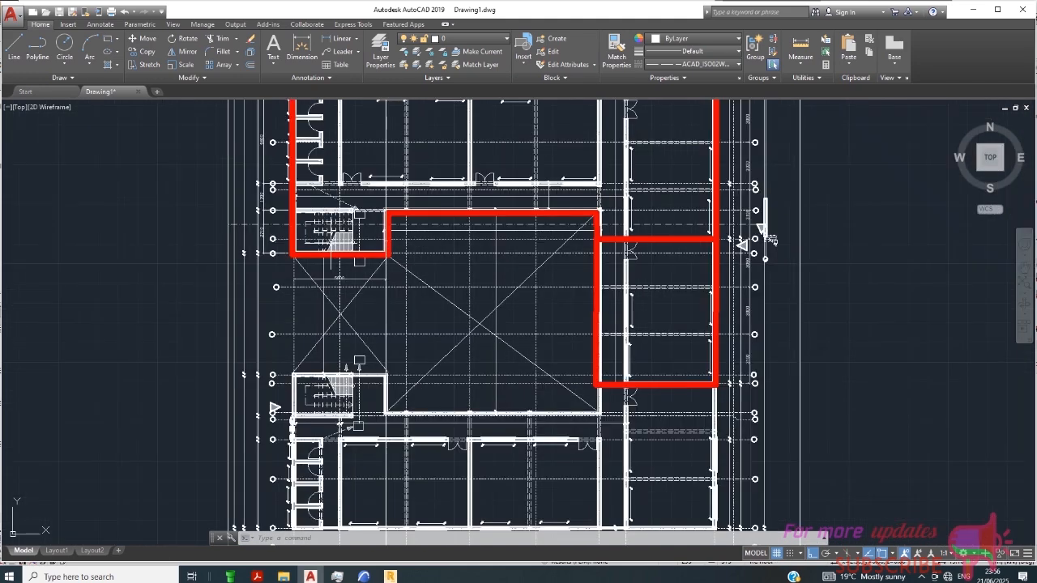
- Examine the stair bay's dimensions and the adjoining courtyard in the AutoCAD floor plan
scroll(341, 233, up, 4)
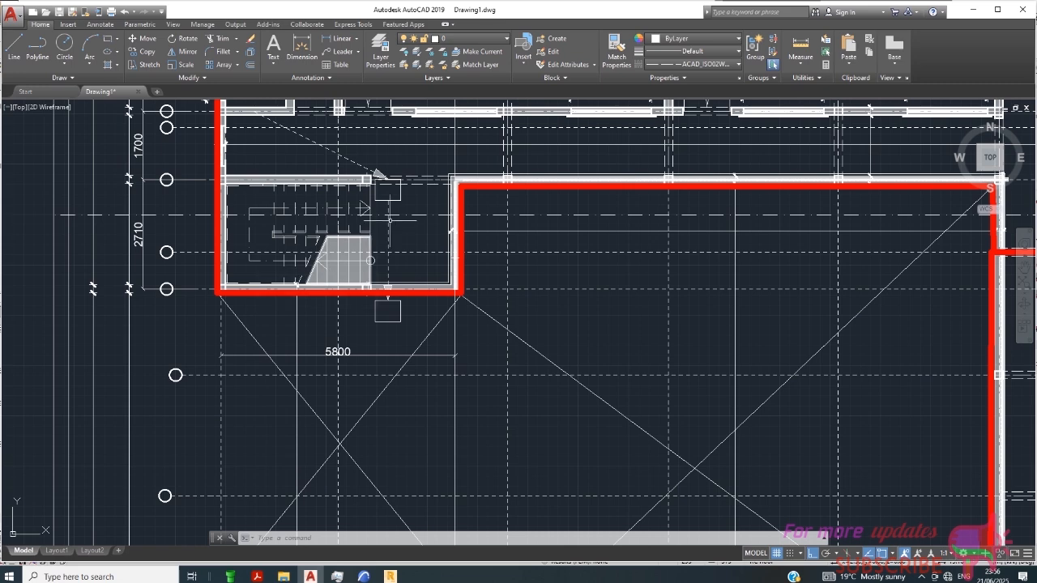
scroll(381, 227, down, 2)
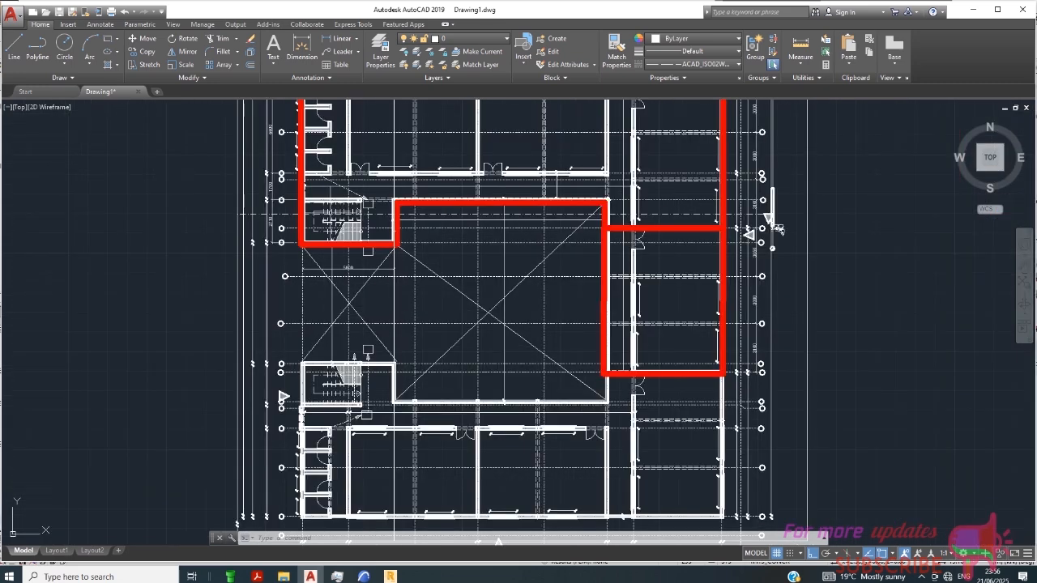
scroll(334, 207, down, 2)
scroll(359, 221, up, 4)
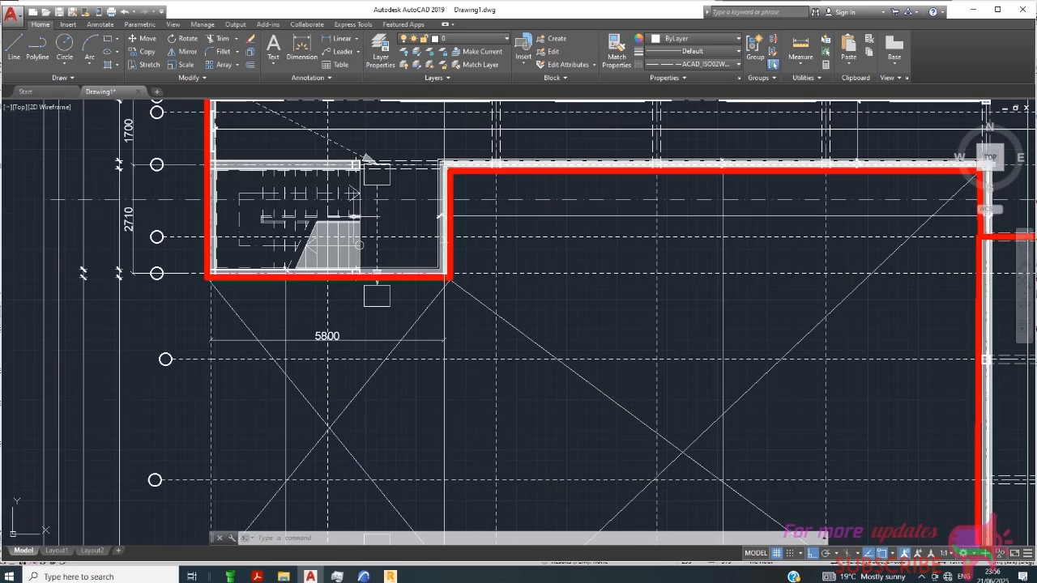
scroll(359, 219, down, 2)
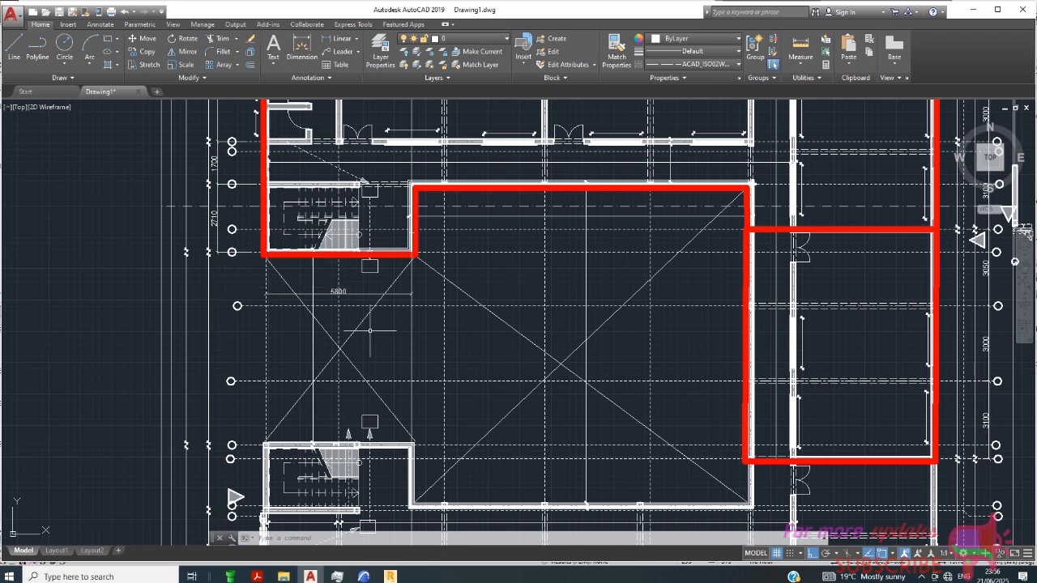
scroll(361, 304, up, 2)
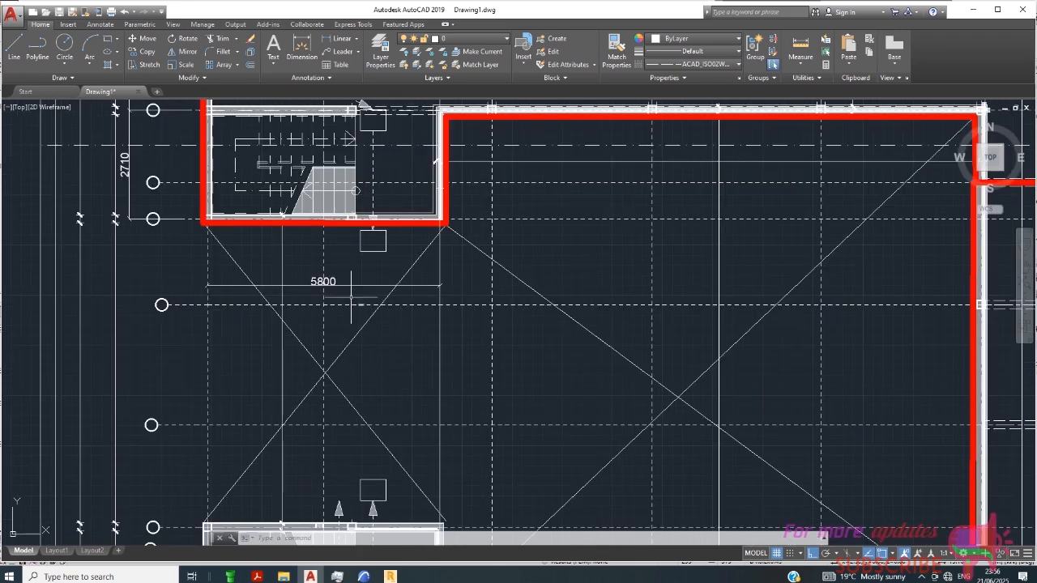
scroll(336, 271, down, 4)
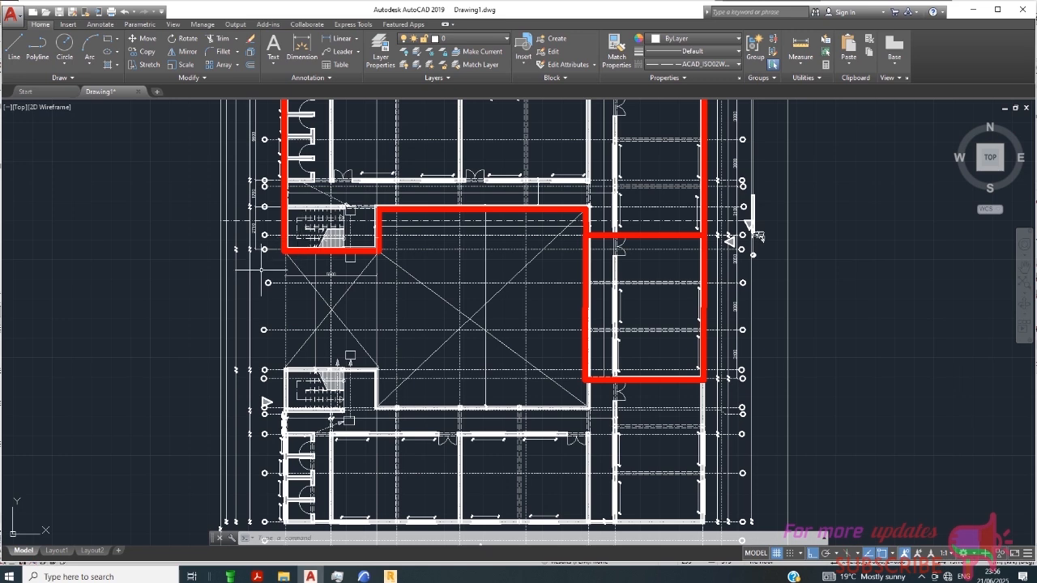
- Calculate 100/(2.7*5.8) with the QuickCalc calculator to get the area load over the stair bay
text(CALCULATOR)
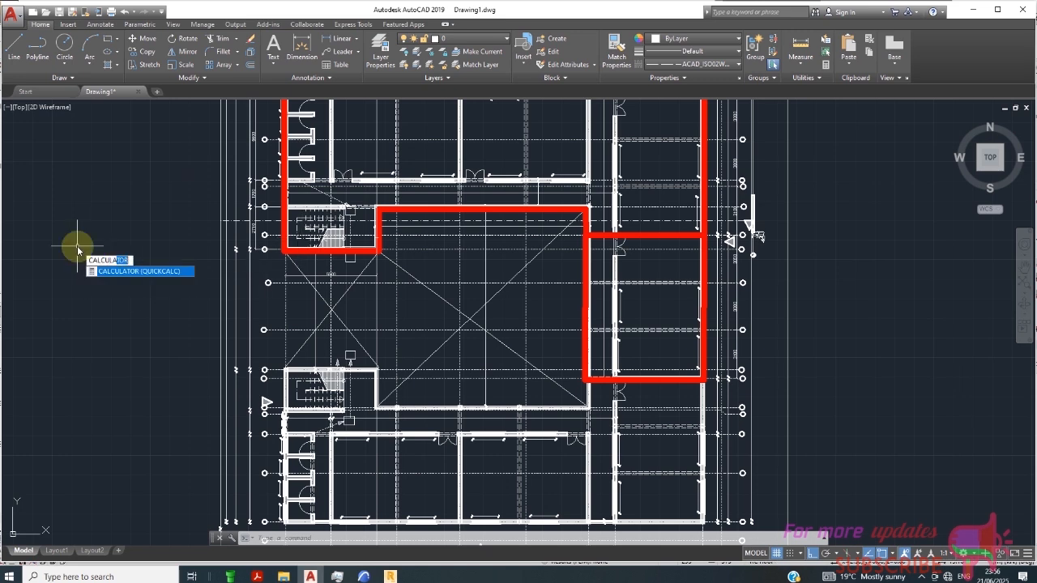
click(179, 271)
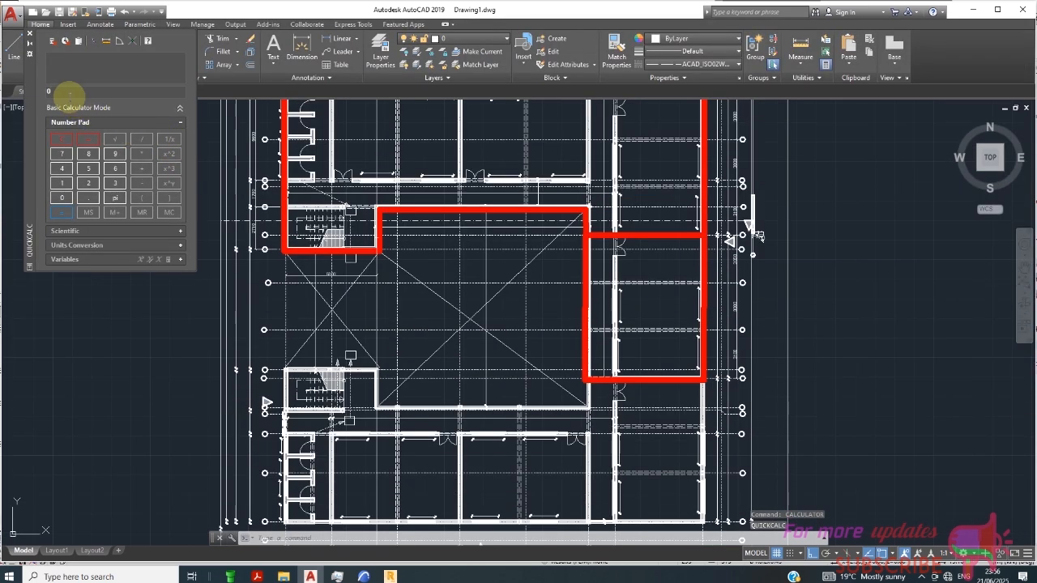
drag(69, 96, 41, 108)
text(100/()
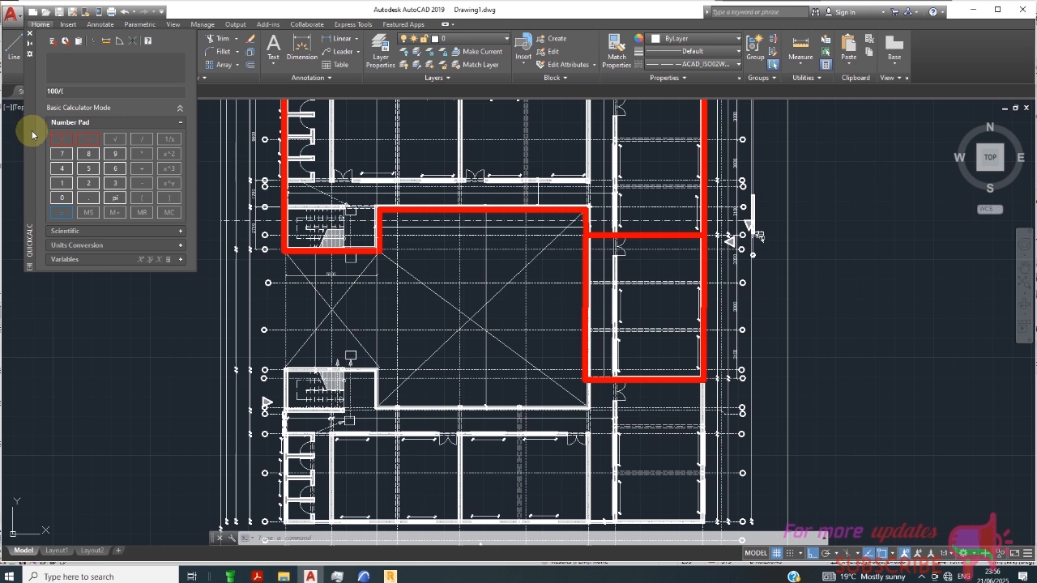
text(2)
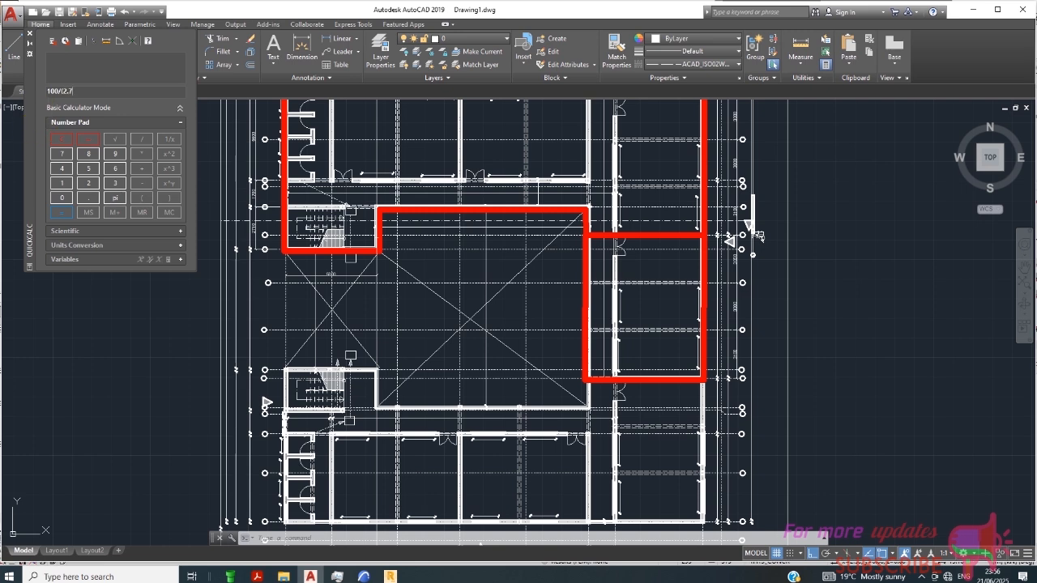
text(.7)
click(141, 153)
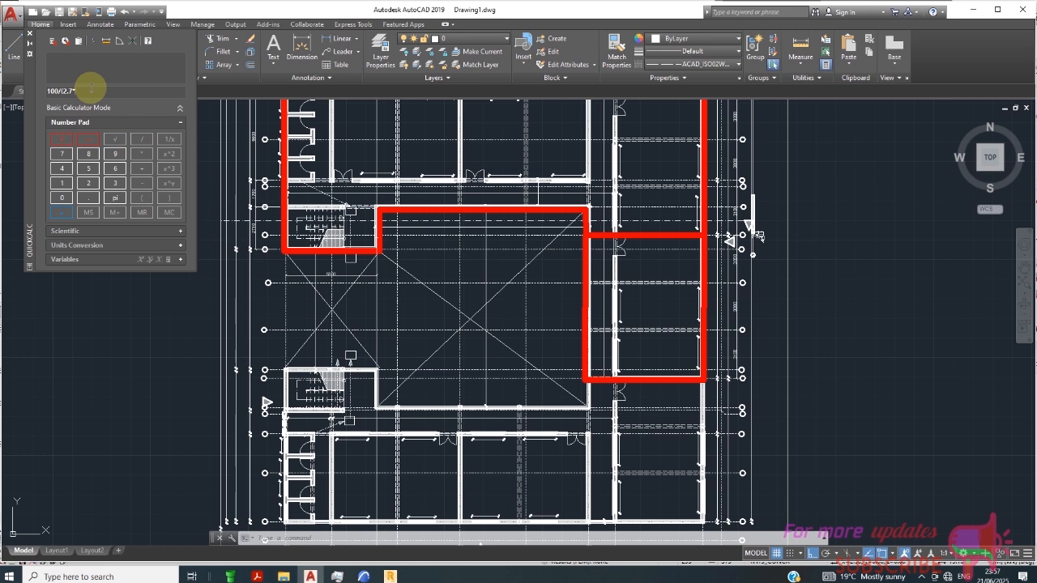
text(5.8)
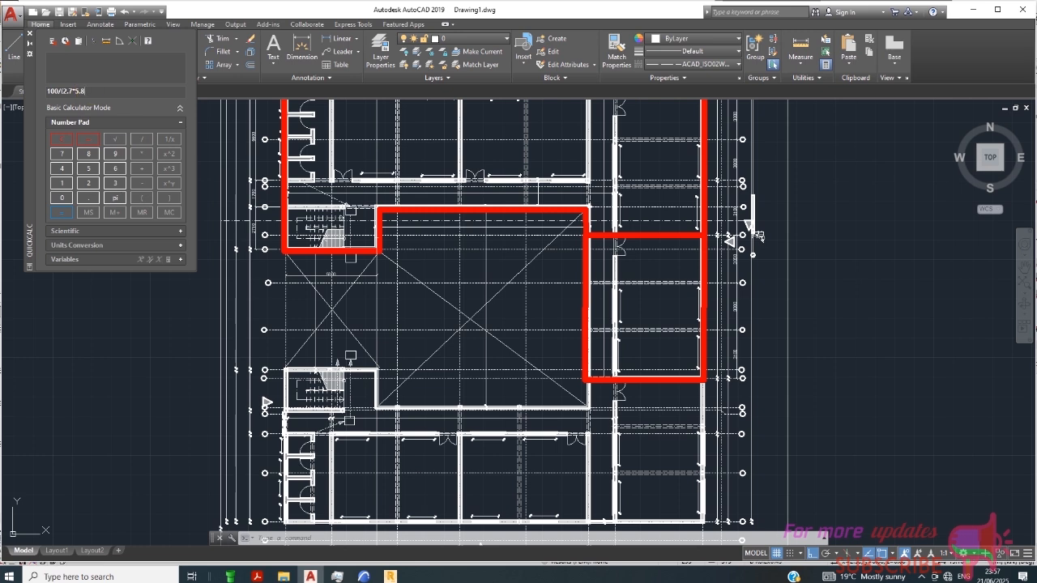
click(61, 213)
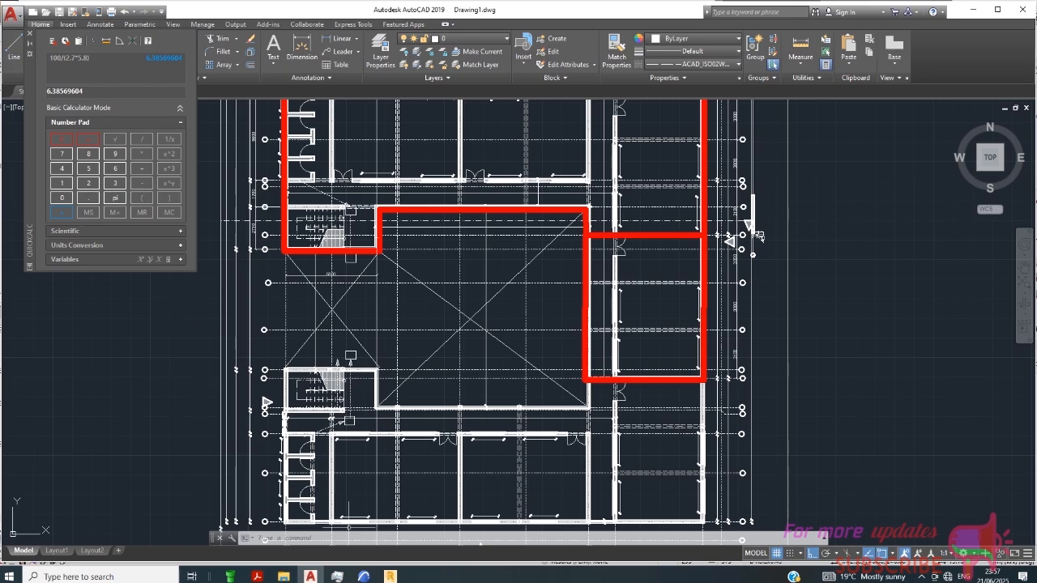
- In Robot, add a B R0.2x0.45 RC beam across the projecting bay's roof from 2.90, 8.24, 15.00 to the midpoint of its rear beam
click(390, 576)
scroll(462, 241, up, 2)
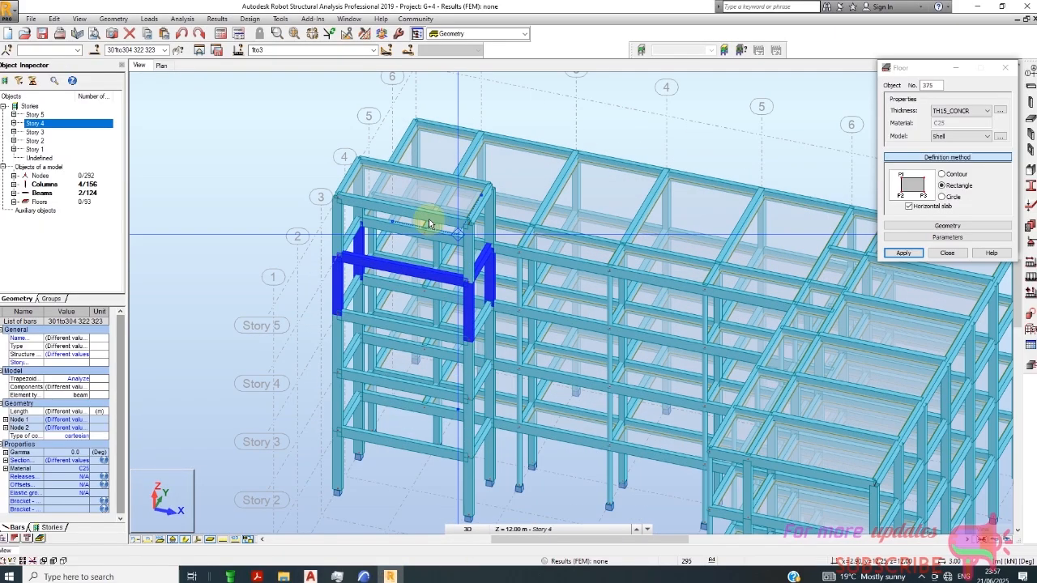
scroll(407, 217, up, 1)
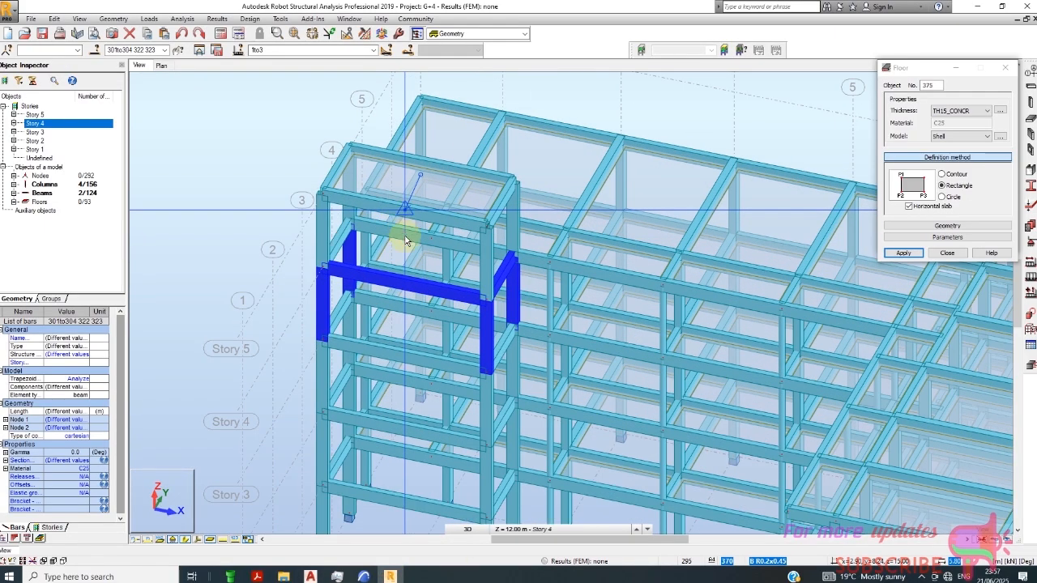
click(957, 68)
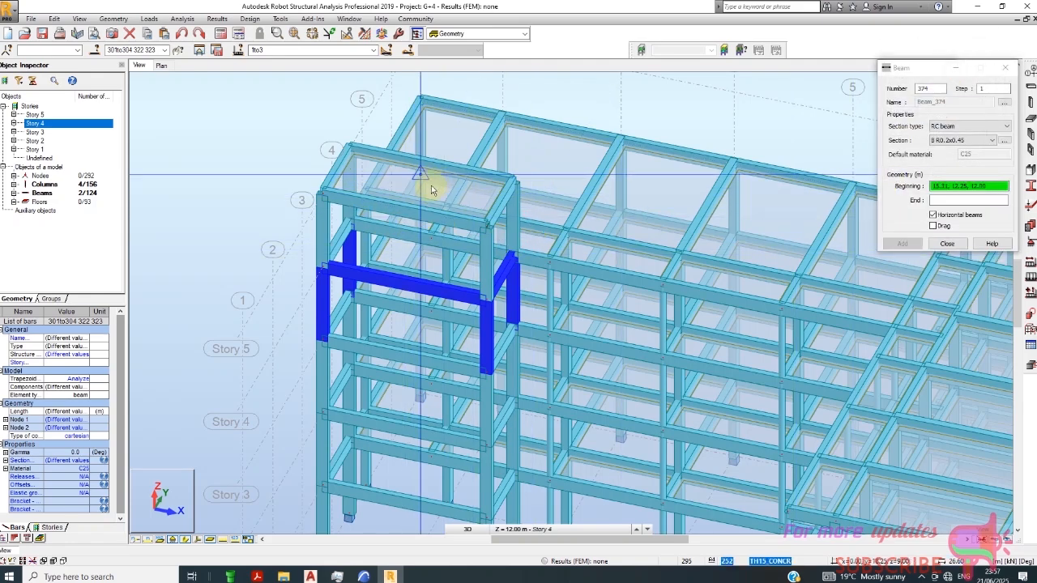
click(946, 243)
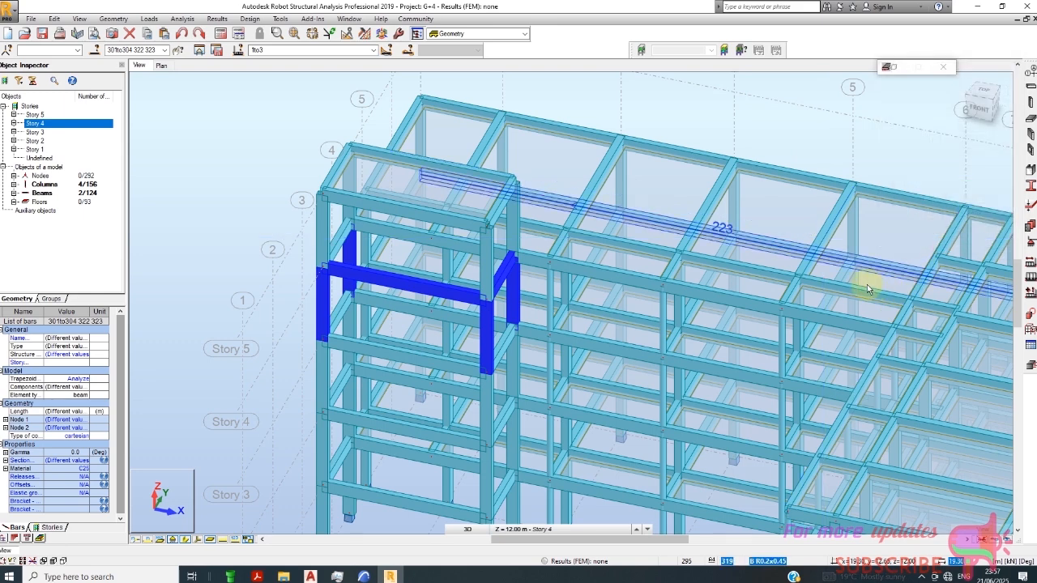
click(1031, 85)
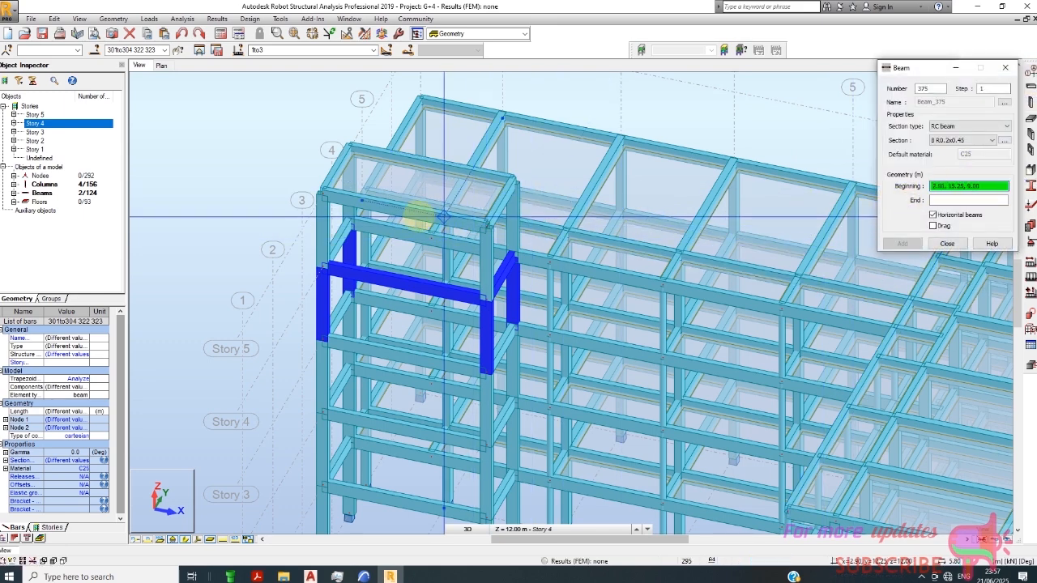
click(403, 213)
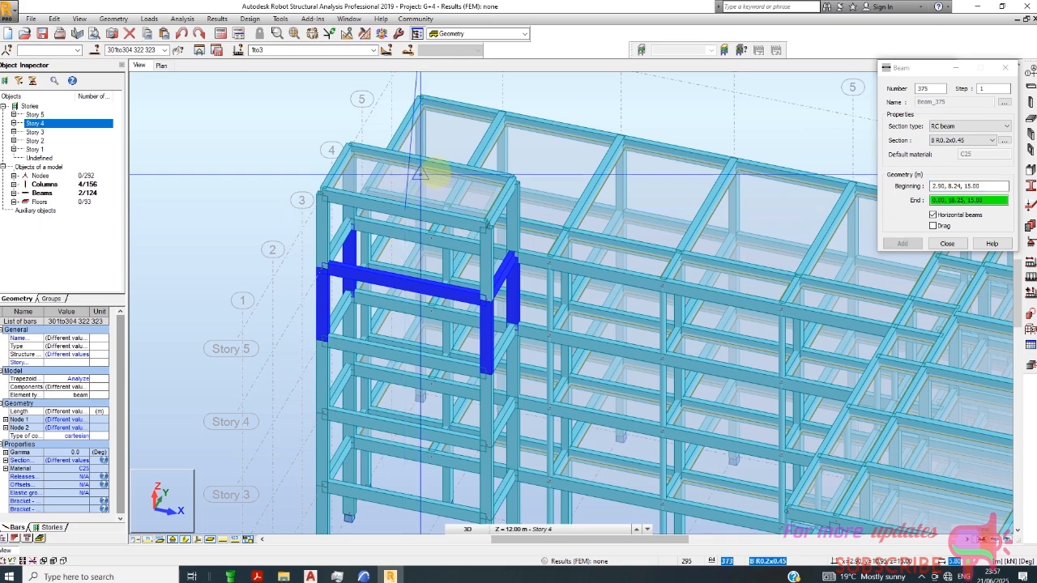
click(430, 162)
click(471, 197)
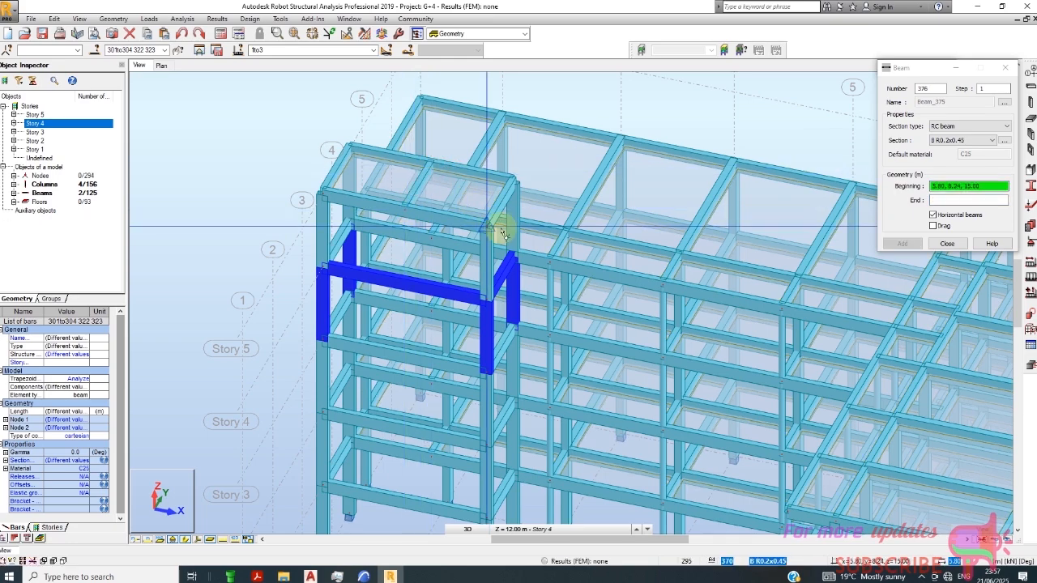
scroll(416, 194, up, 3)
scroll(370, 205, down, 2)
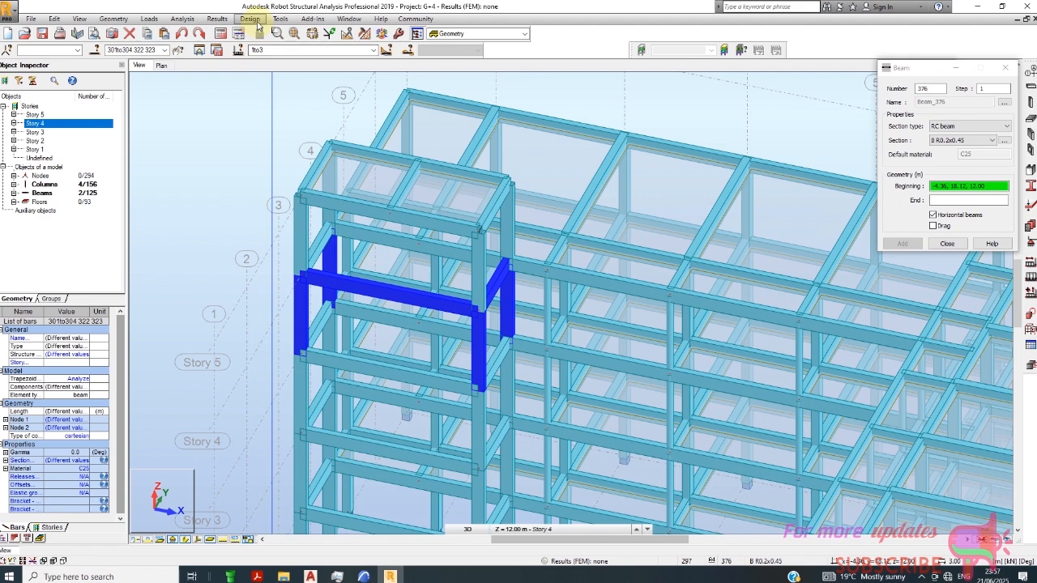
- Switch to the Loads layout, open the surface load definition and make DL1 the active load case
click(154, 19)
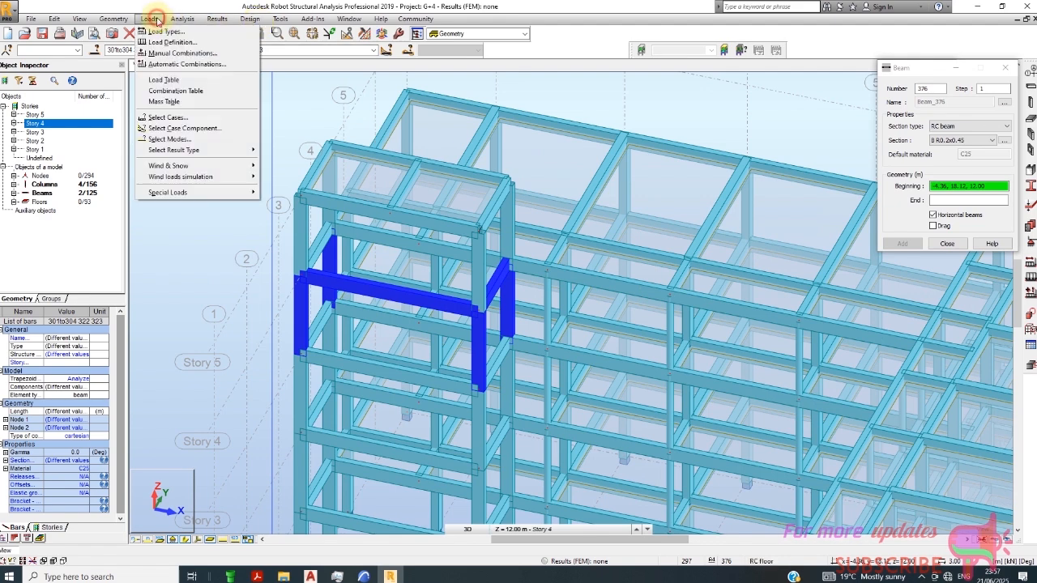
click(171, 41)
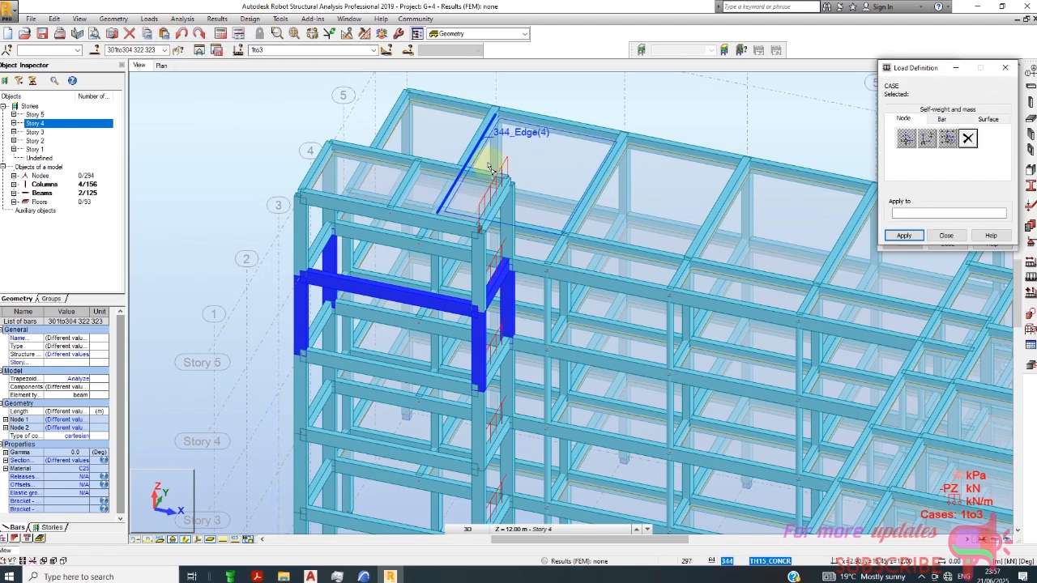
click(989, 119)
click(478, 33)
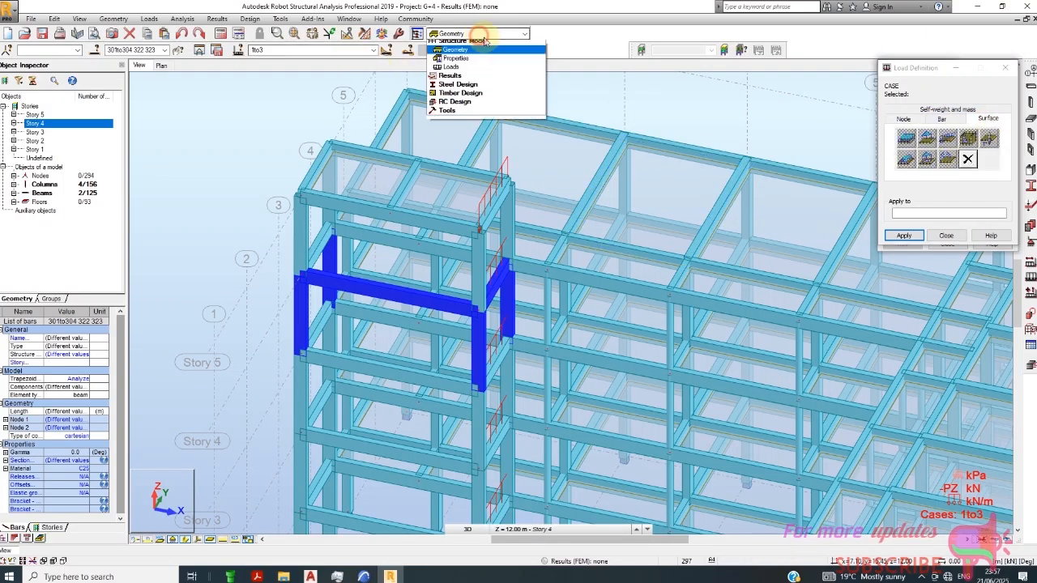
click(471, 71)
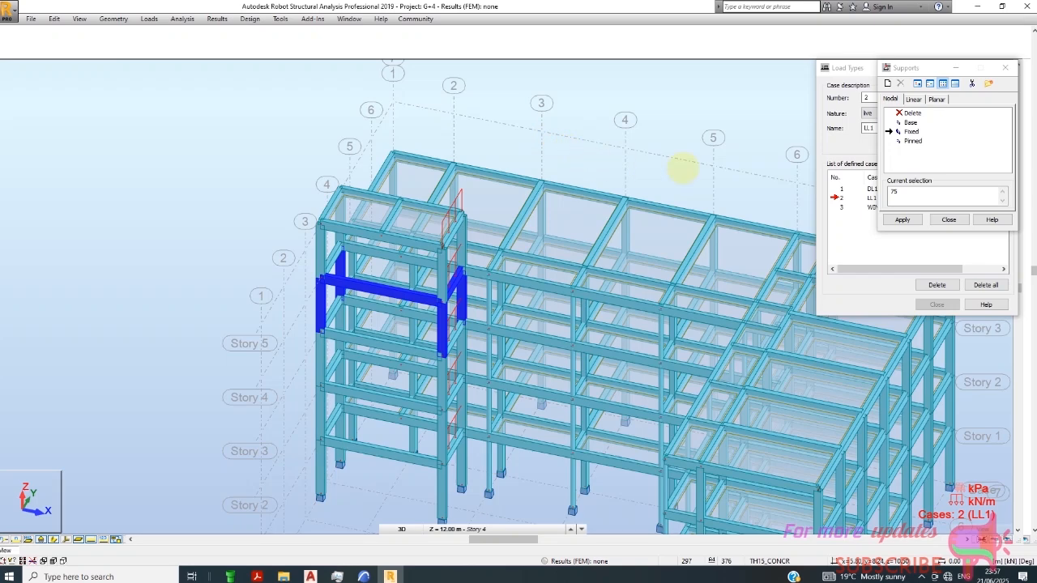
click(149, 19)
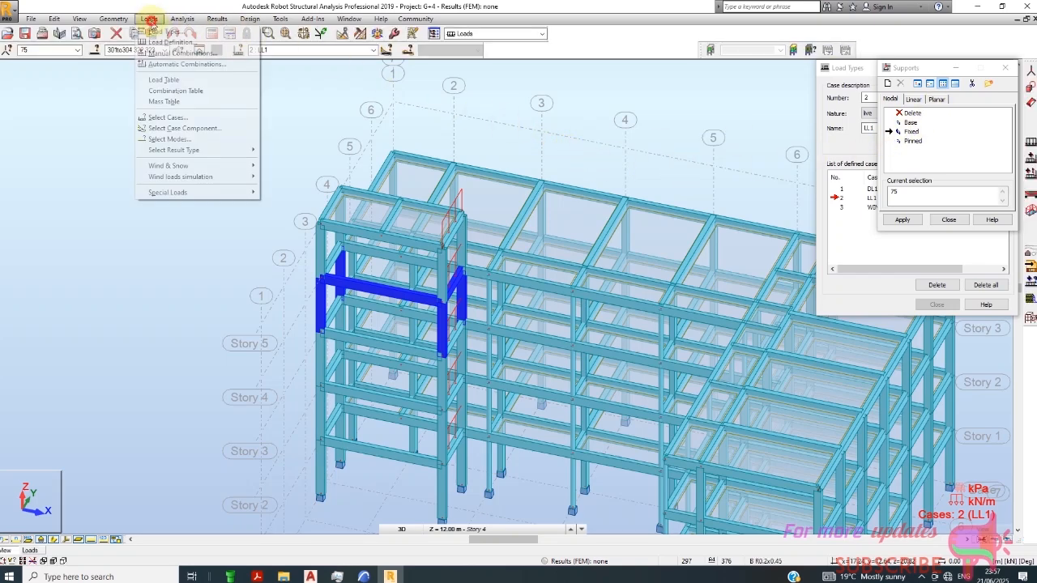
click(237, 44)
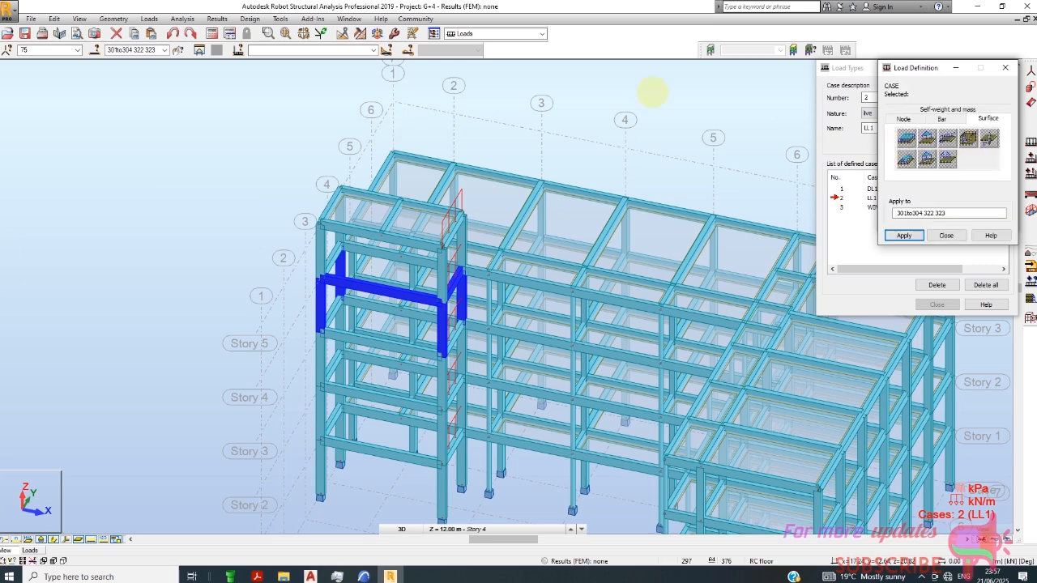
click(374, 50)
click(357, 64)
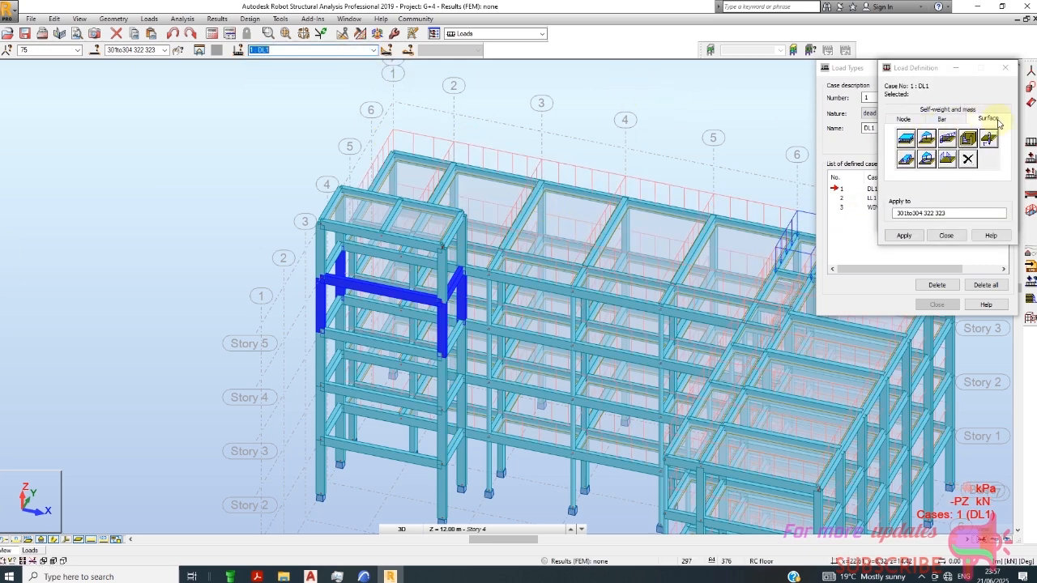
- Define a uniform planar surface load of -6 kPa in the global Z direction for case DL1
click(906, 137)
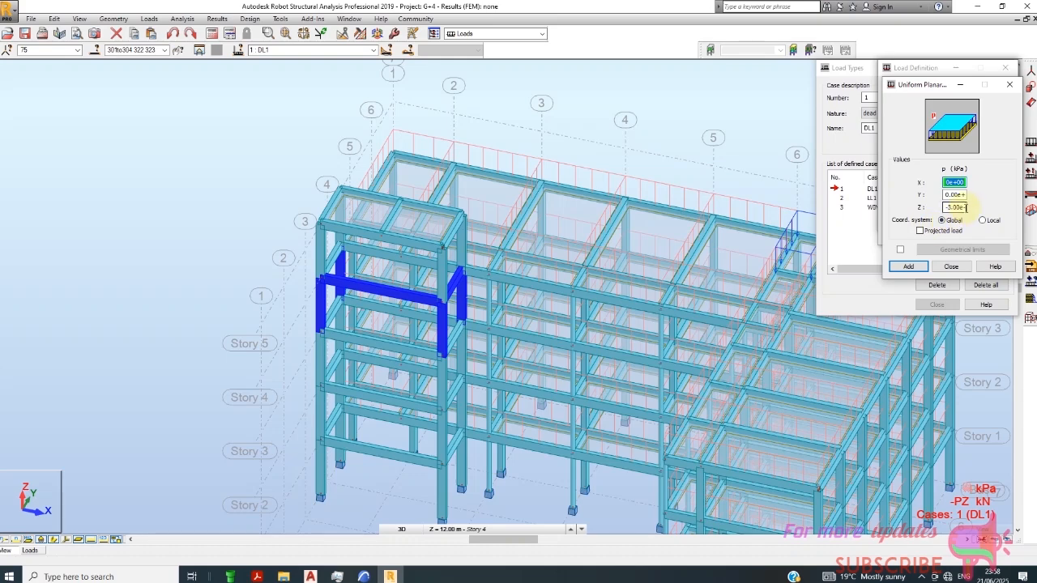
double_click(964, 208)
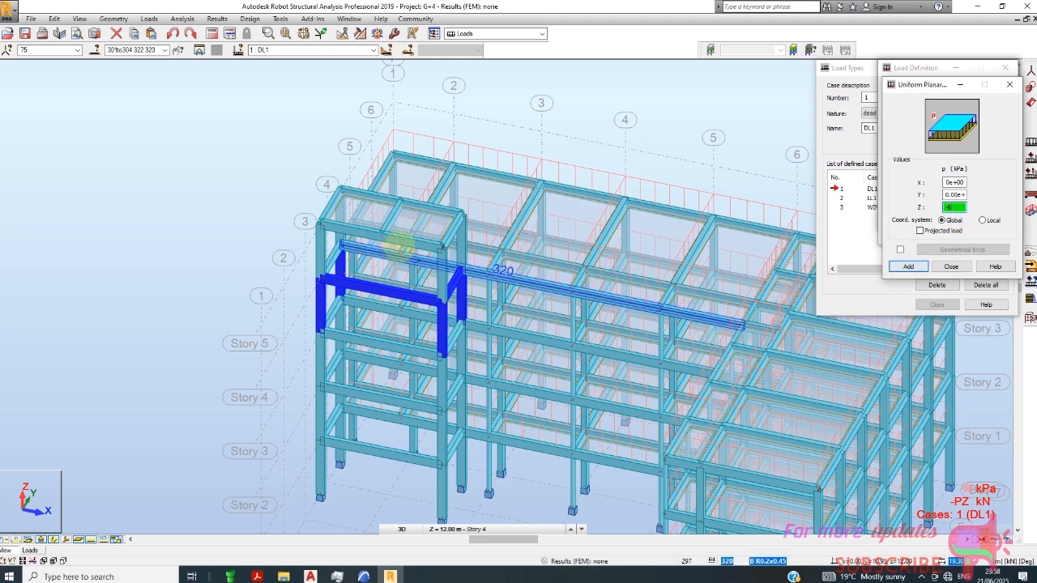
click(926, 267)
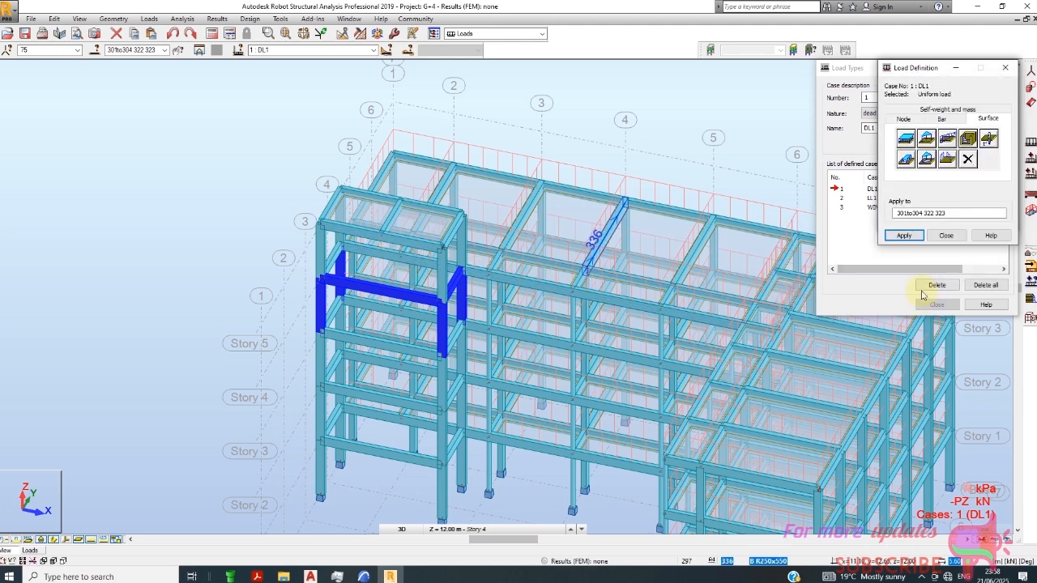
- Replace the load's target list with the raised stair bay's roof slab, apply the uniform load to it, and close the load definition
drag(947, 213, 881, 251)
key(Delete)
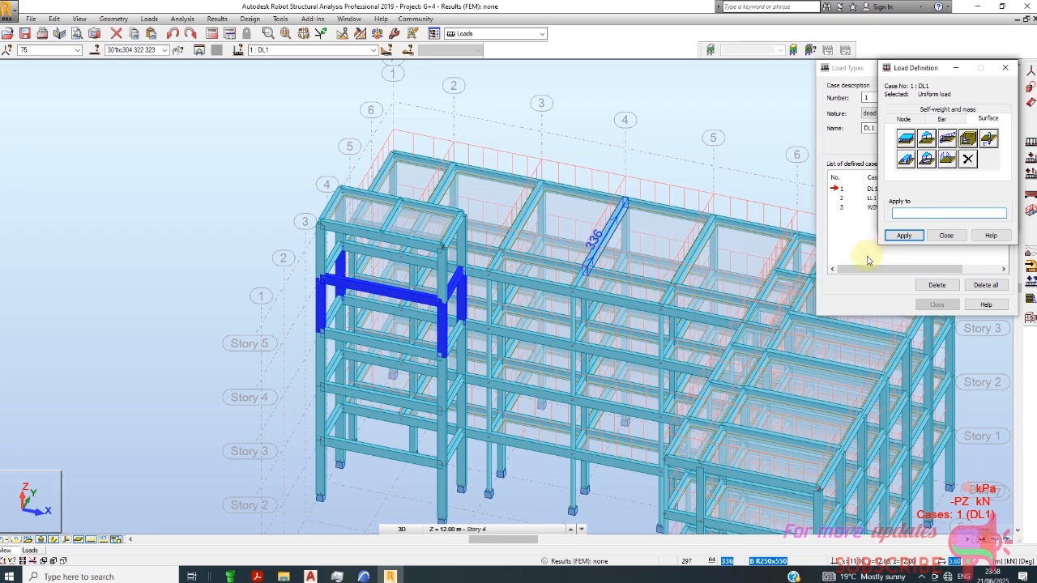
click(409, 224)
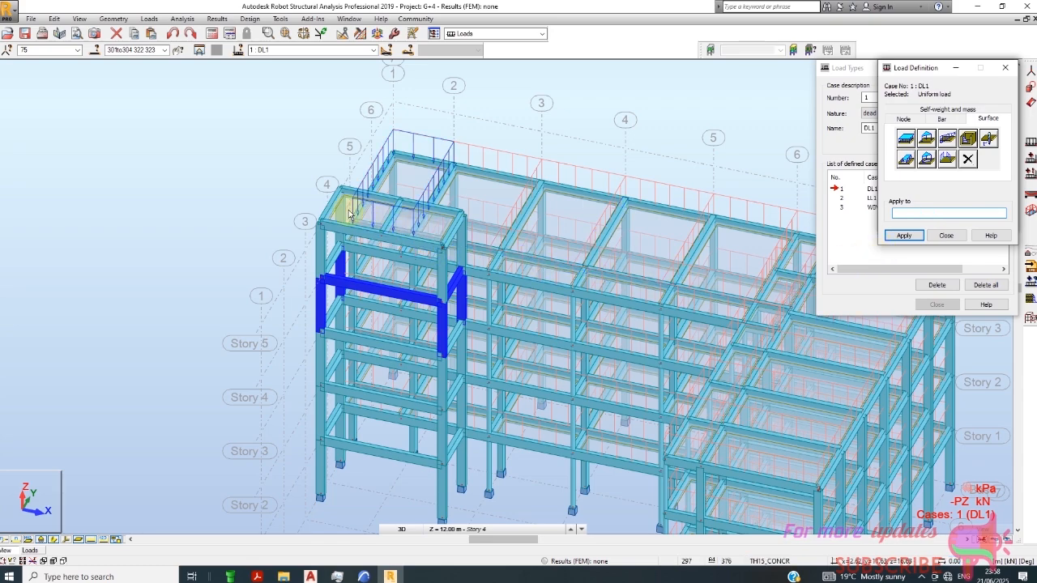
scroll(381, 212, up, 2)
scroll(366, 205, up, 2)
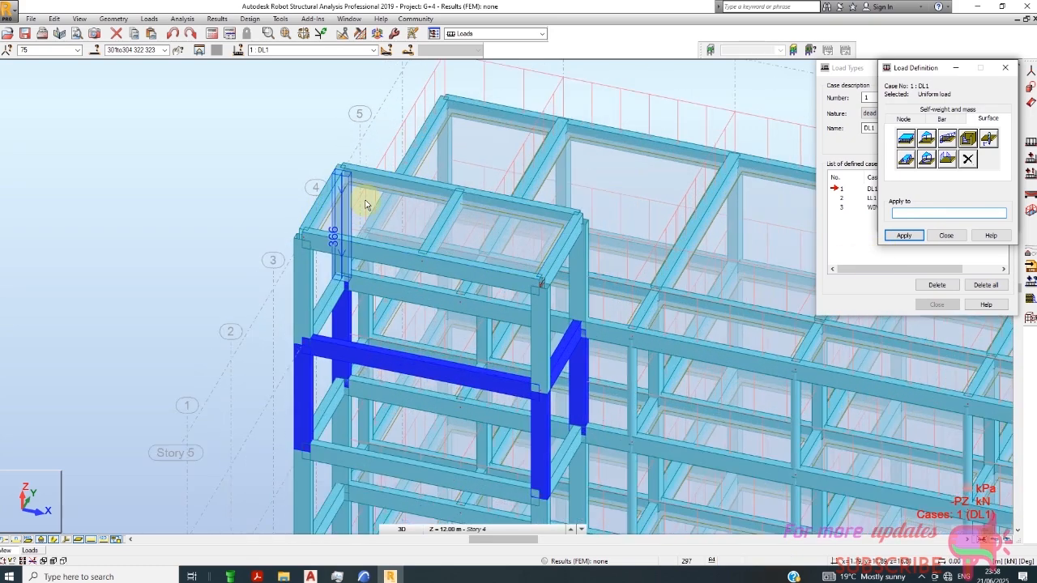
click(327, 219)
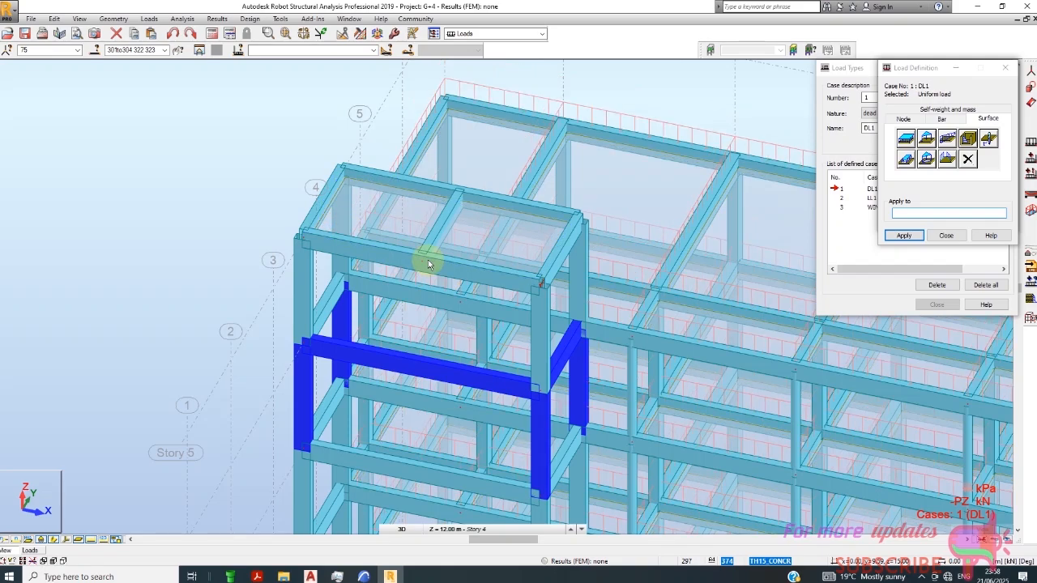
click(361, 204)
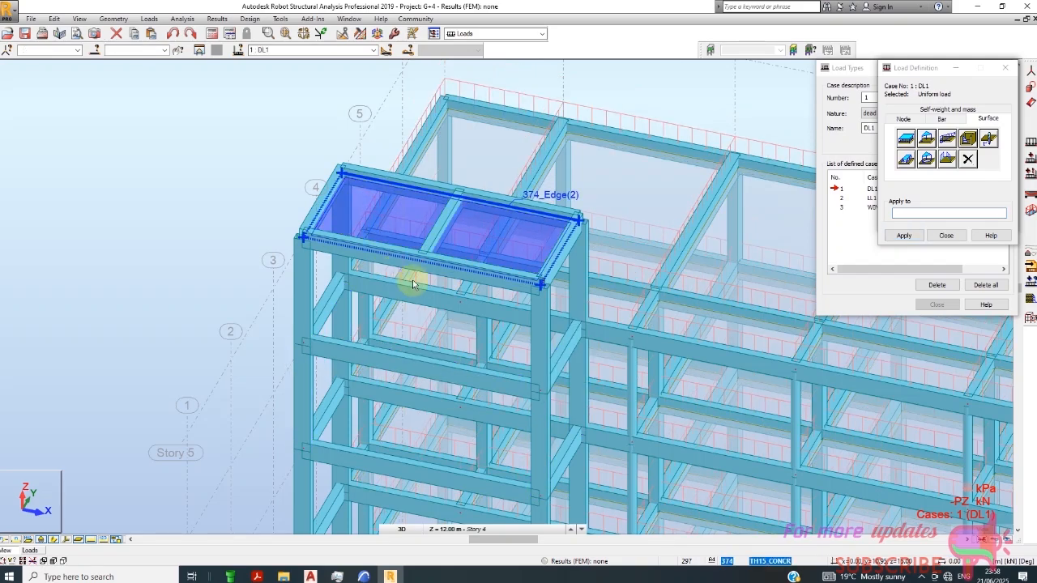
scroll(273, 215, down, 2)
click(889, 240)
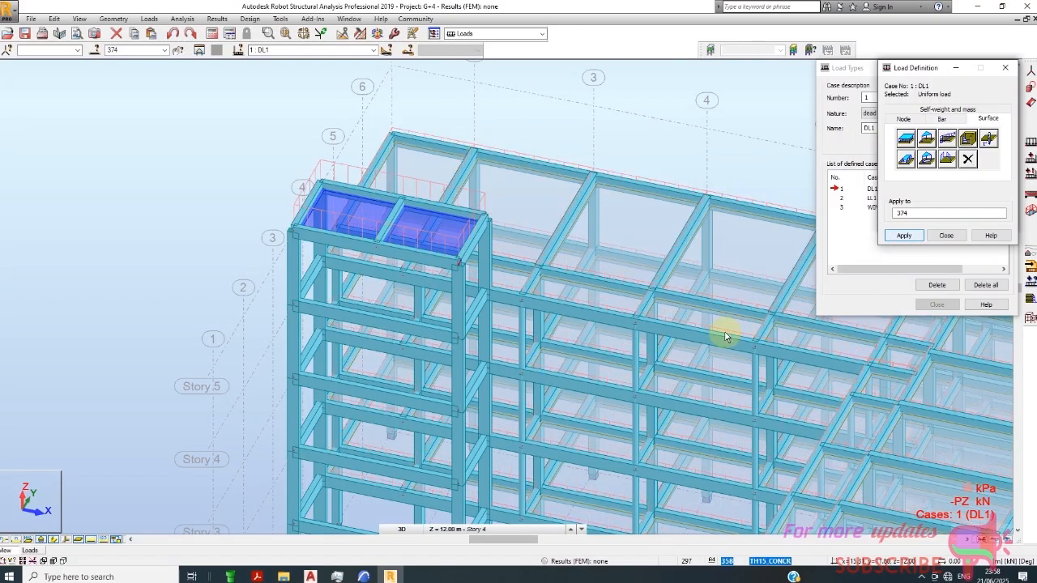
scroll(194, 268, down, 2)
click(947, 236)
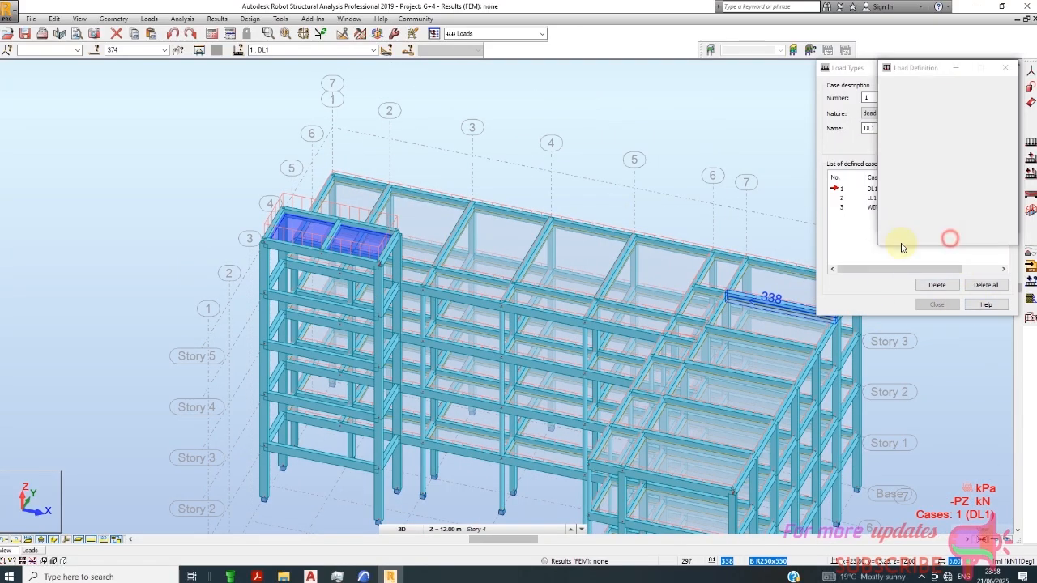
- Minimise the open Supports and Load Types windows to clear the model view, and save the project
scroll(366, 201, down, 1)
click(956, 69)
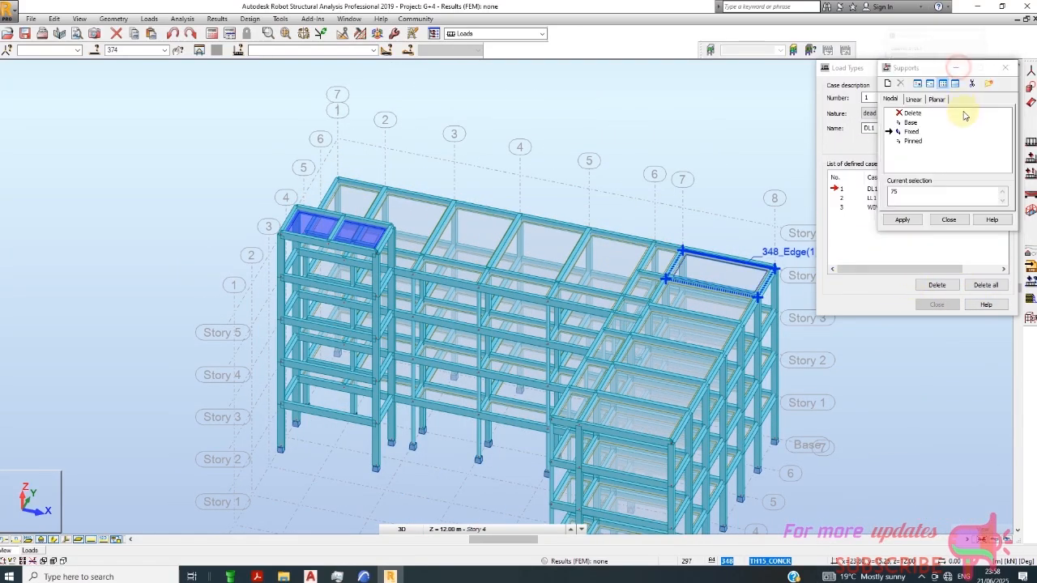
click(958, 69)
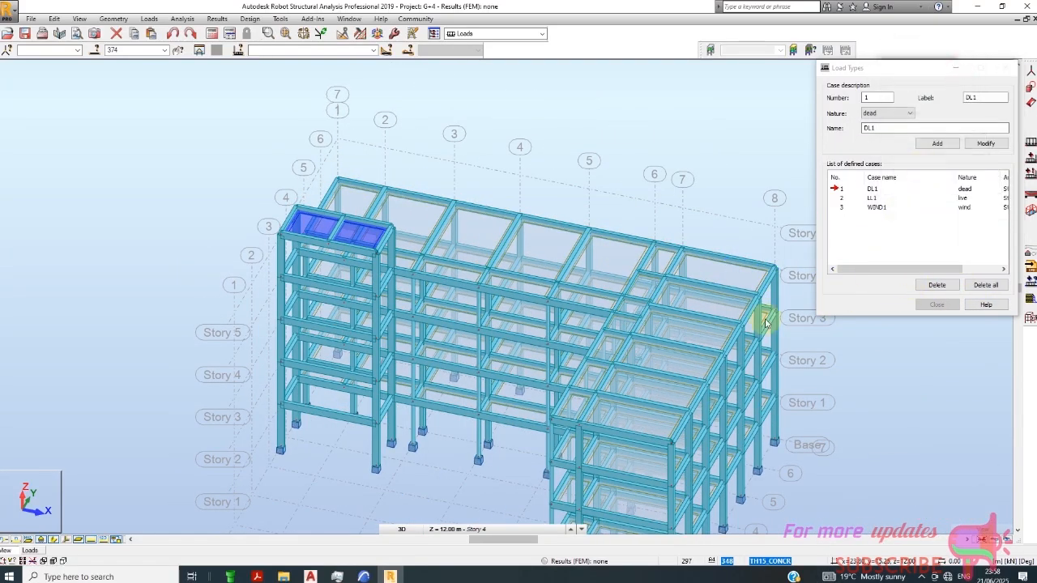
click(955, 69)
scroll(343, 267, down, 2)
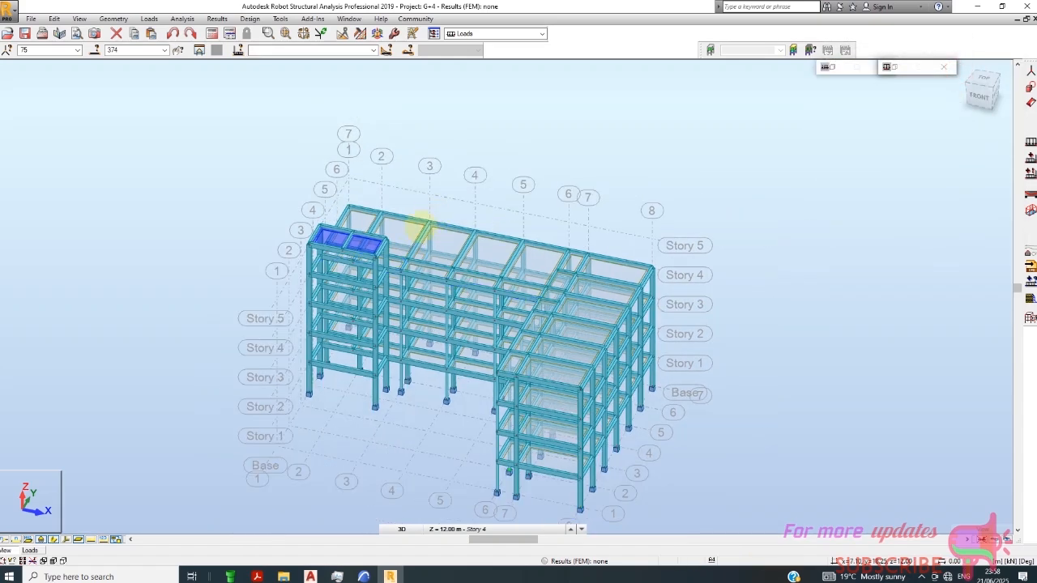
scroll(628, 257, down, 1)
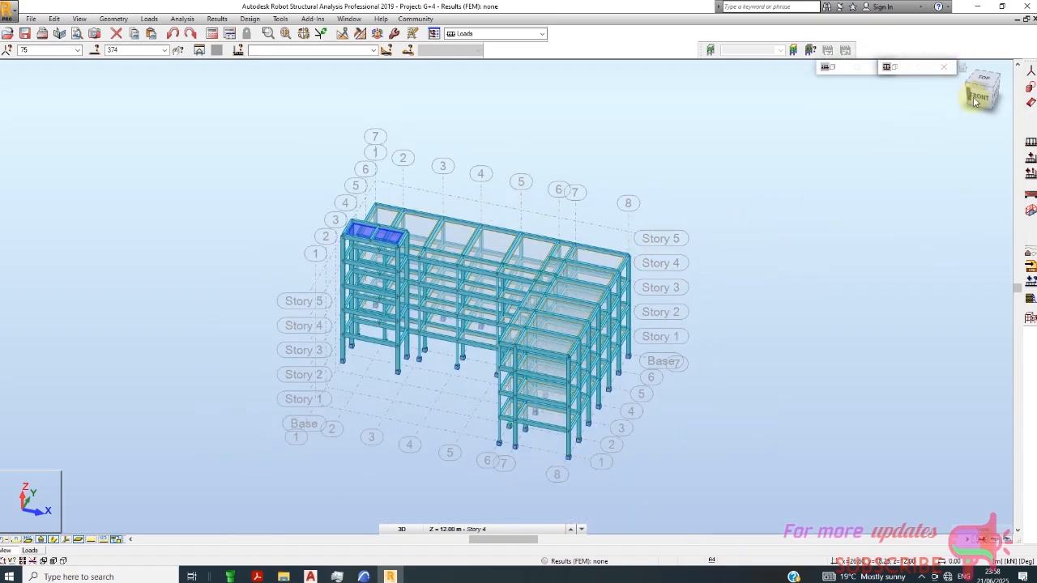
drag(981, 91, 944, 109)
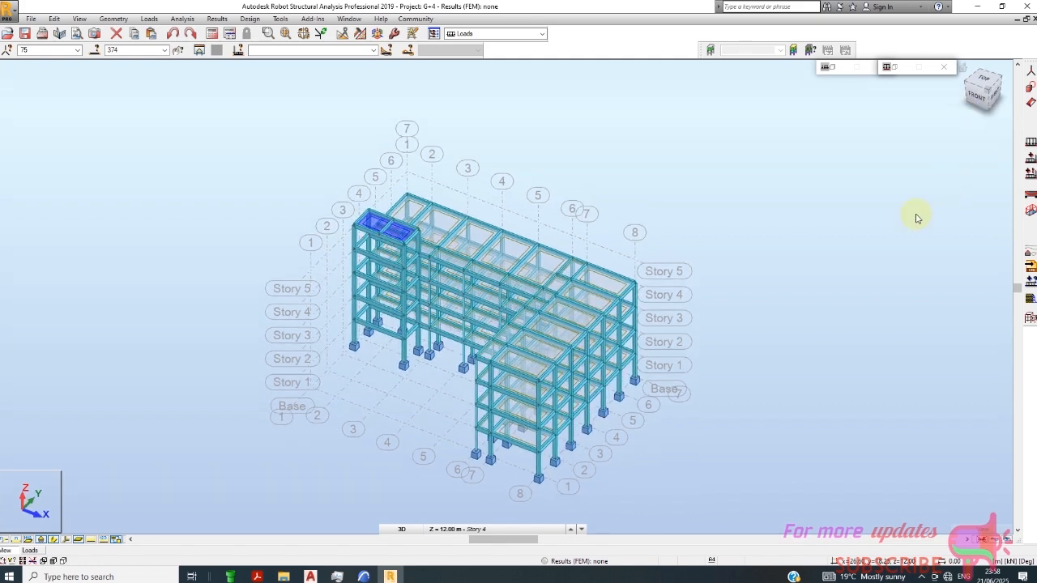
scroll(583, 484, up, 2)
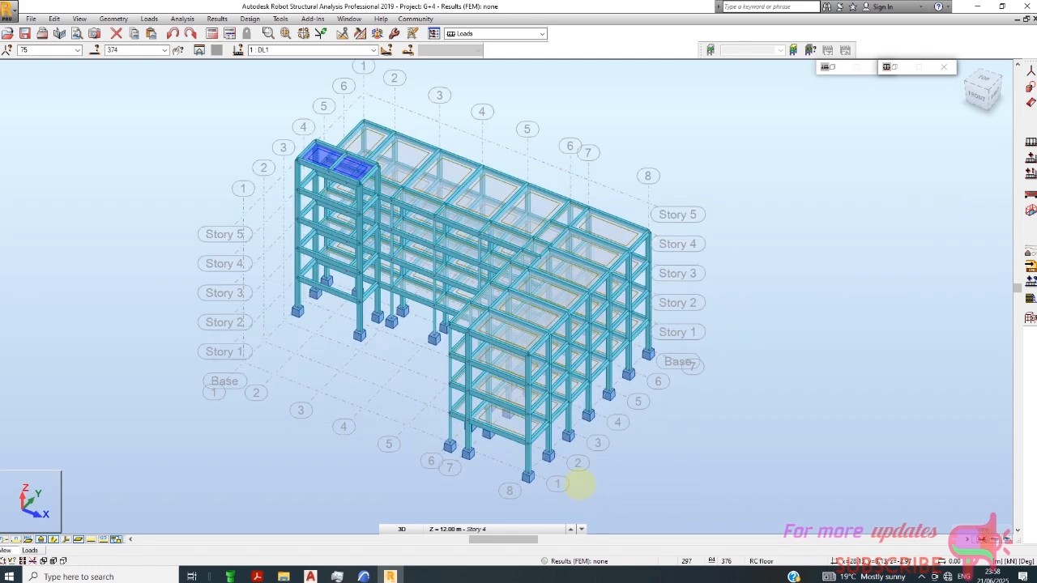
click(32, 19)
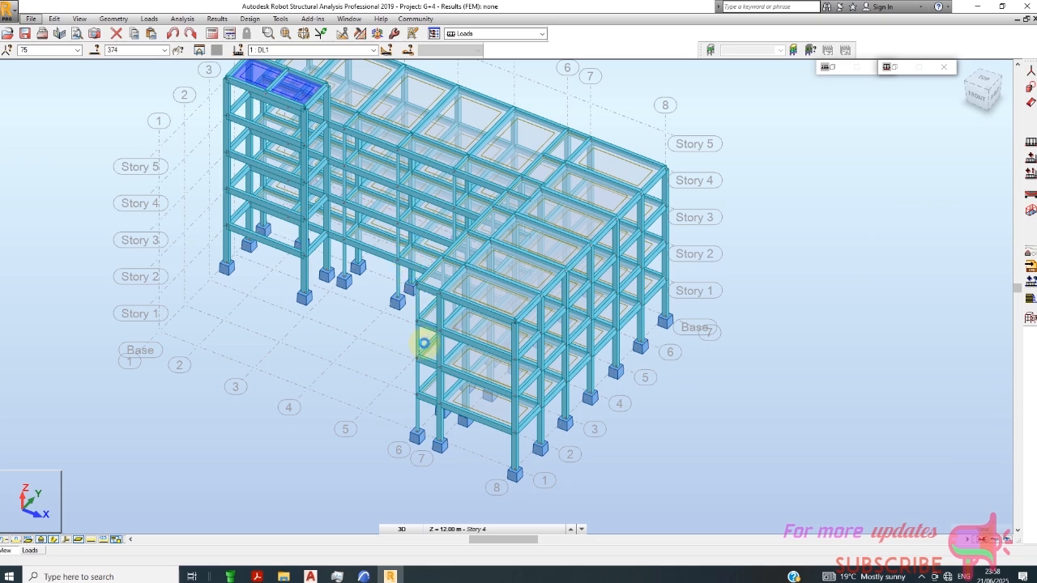
scroll(424, 343, down, 2)
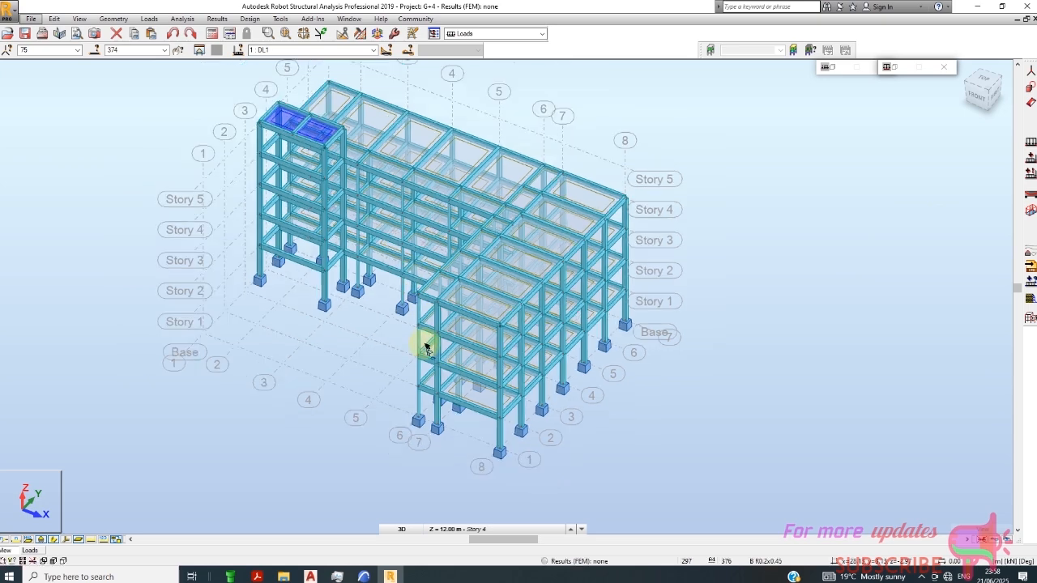
click(193, 18)
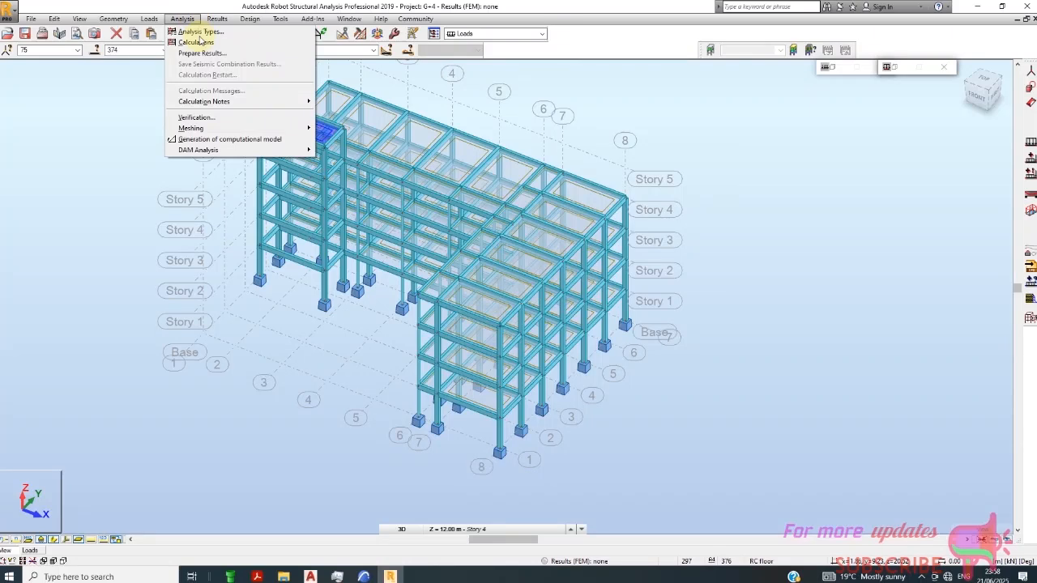
click(200, 32)
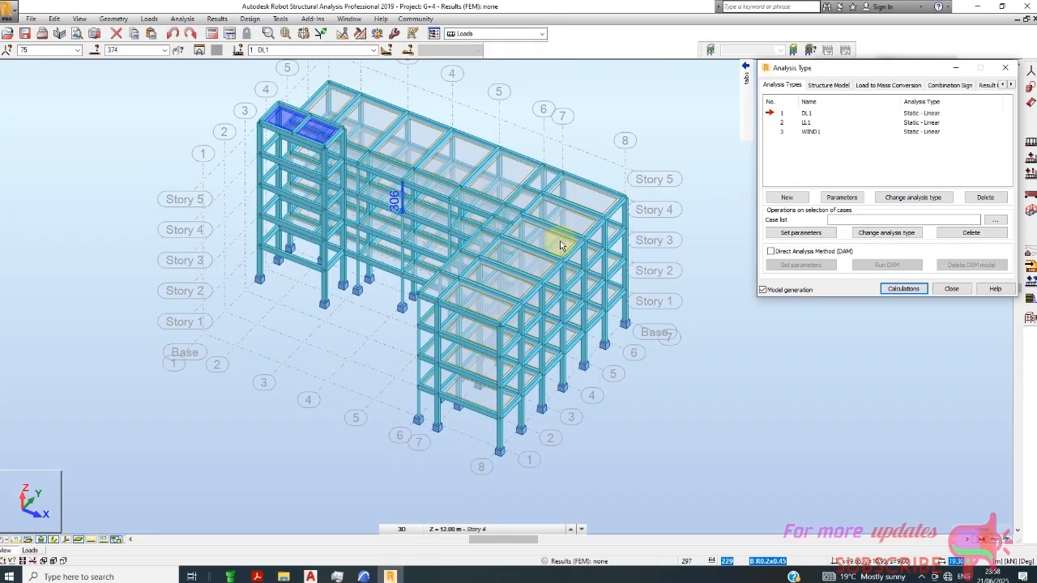
click(959, 289)
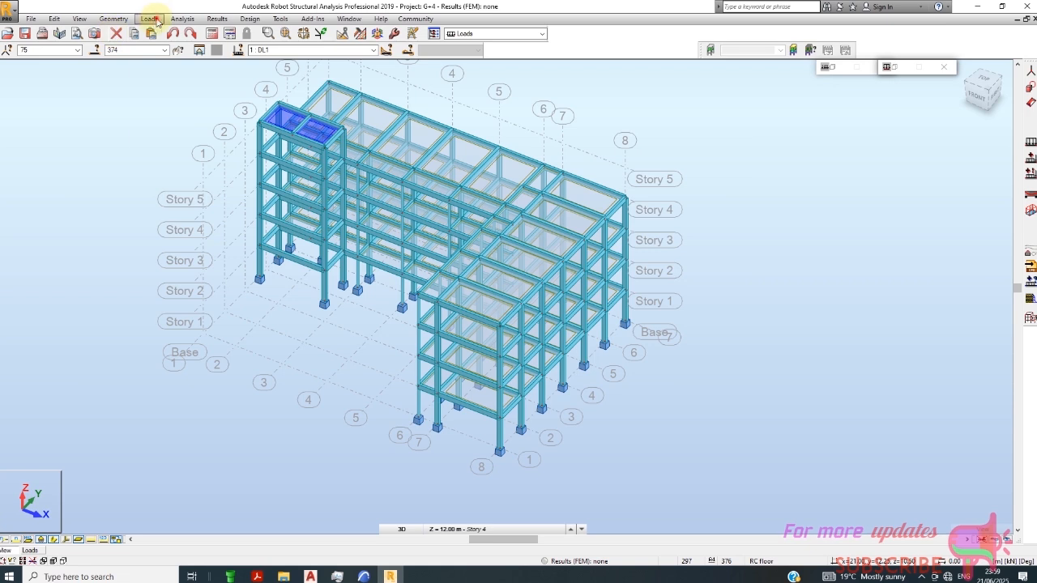
- Set up automatic load combinations to BS8110 with the "Manual combinations - generate" option and proceed to the detailed settings
click(149, 18)
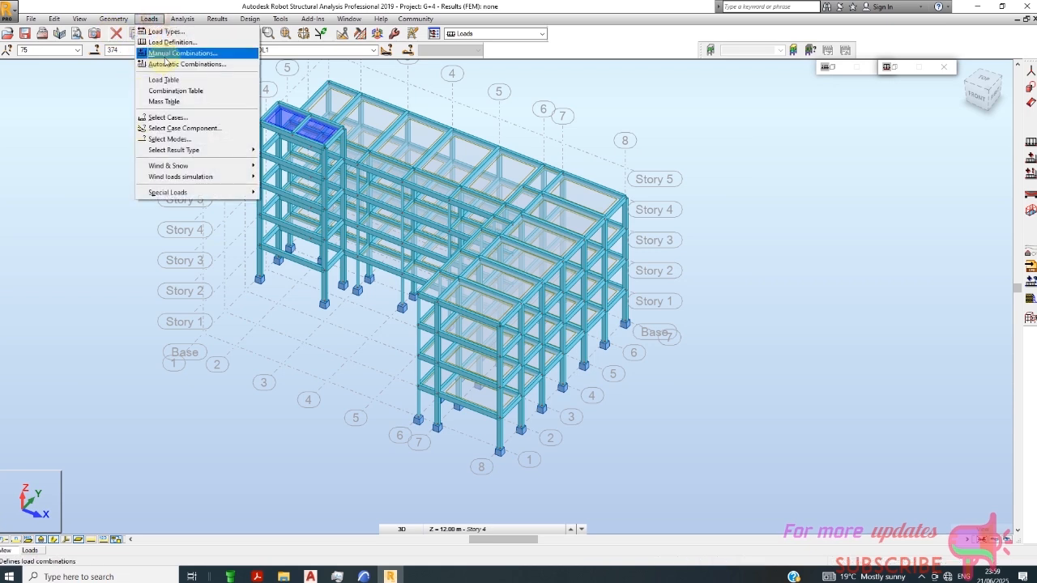
click(169, 63)
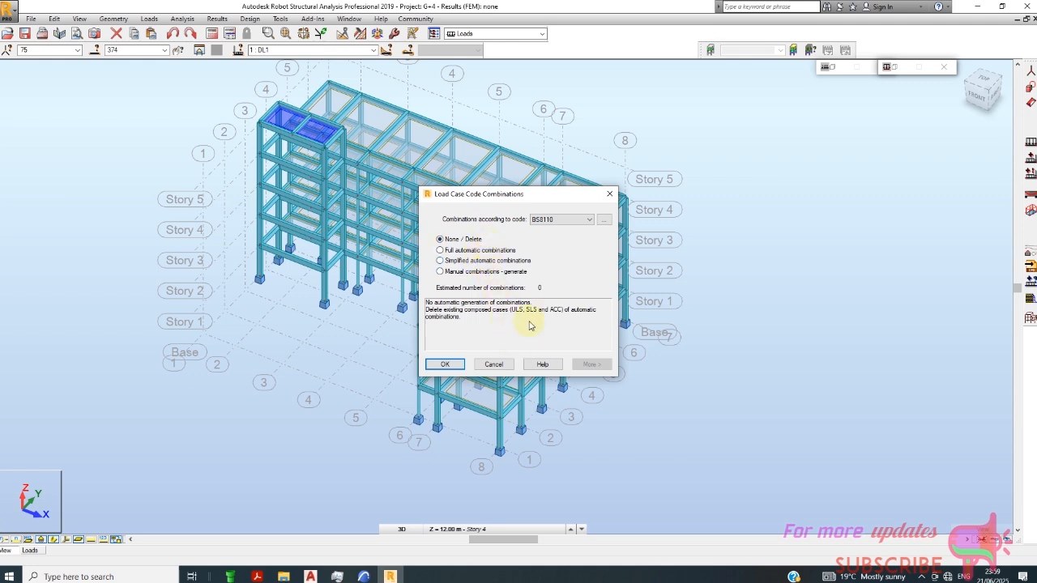
click(601, 220)
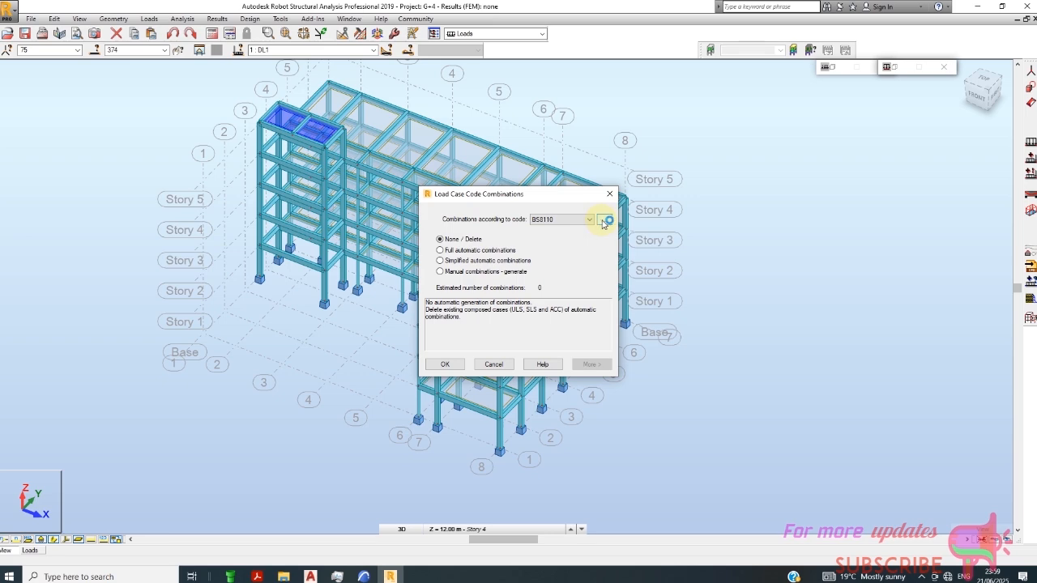
click(731, 114)
click(444, 272)
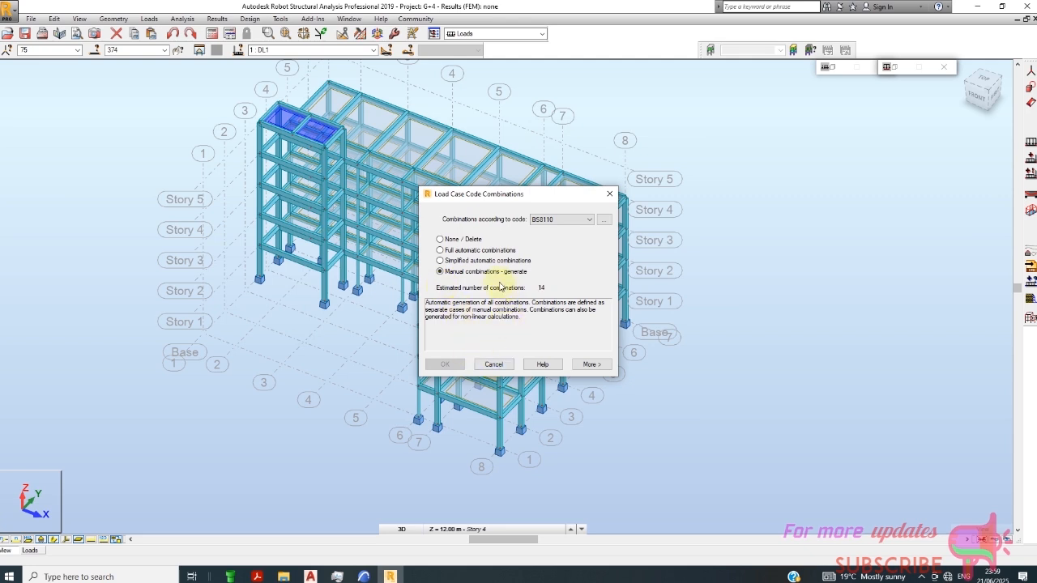
click(590, 221)
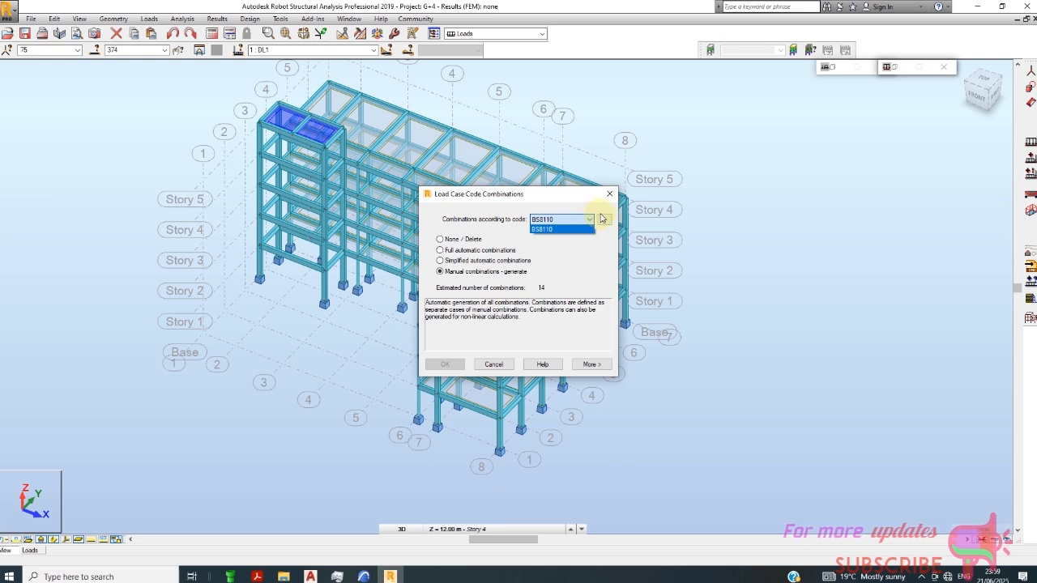
click(443, 262)
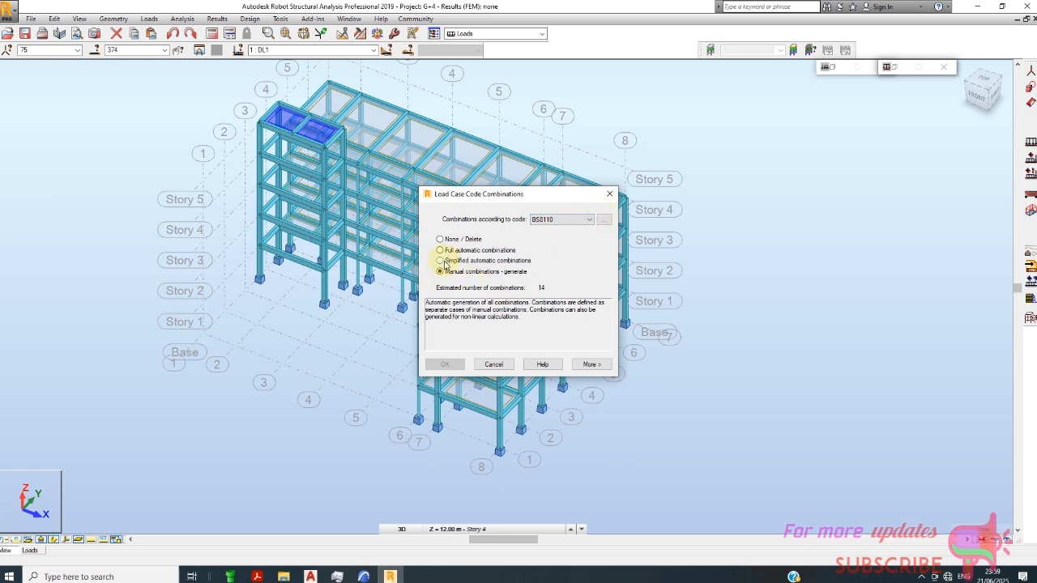
click(440, 261)
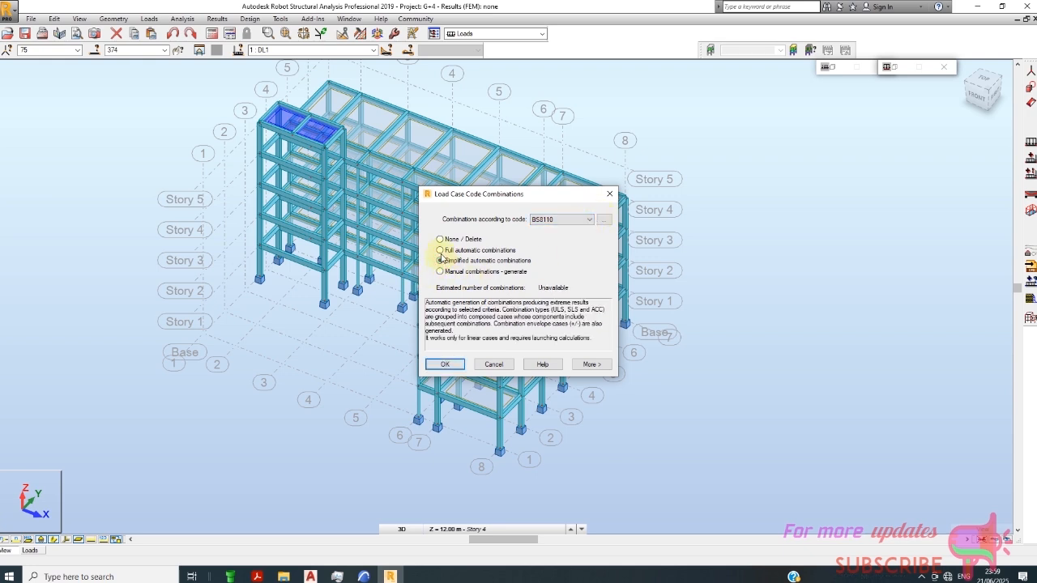
click(440, 272)
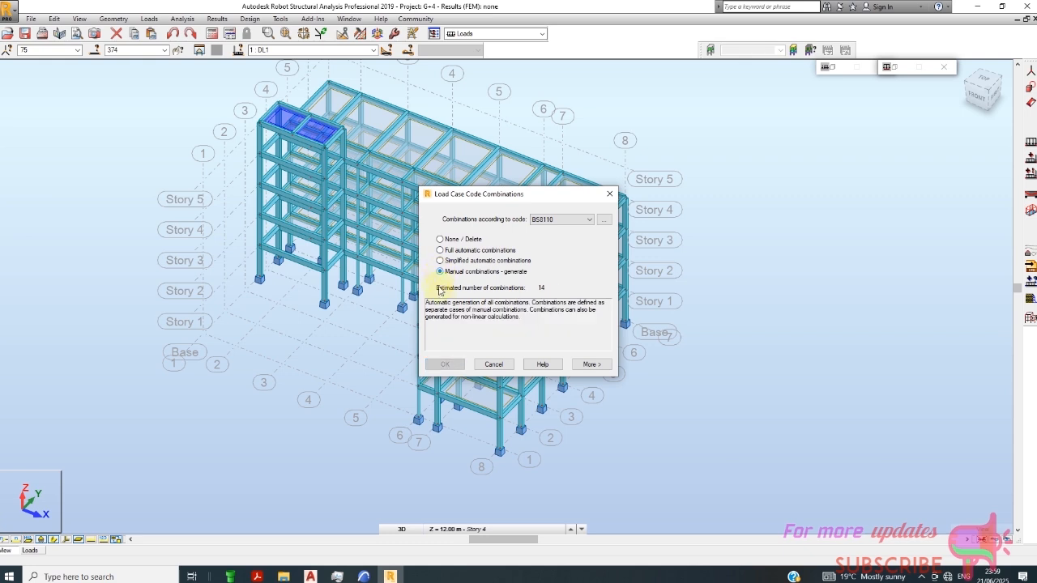
click(603, 365)
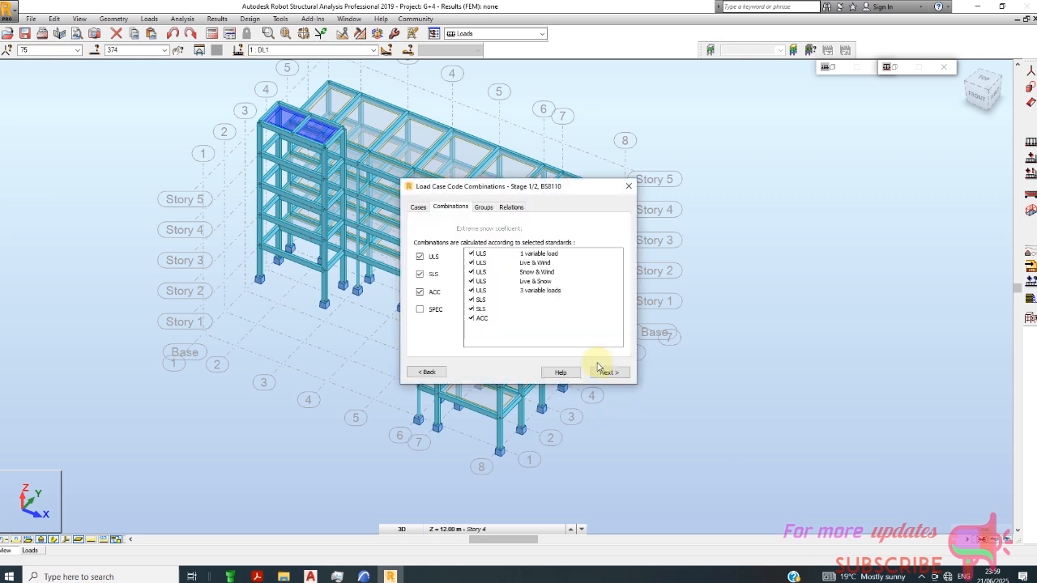
- Exclude the ACC combinations and the WIND1 case, keeping ULS and SLS combinations with cases DL1 and LL1
click(420, 294)
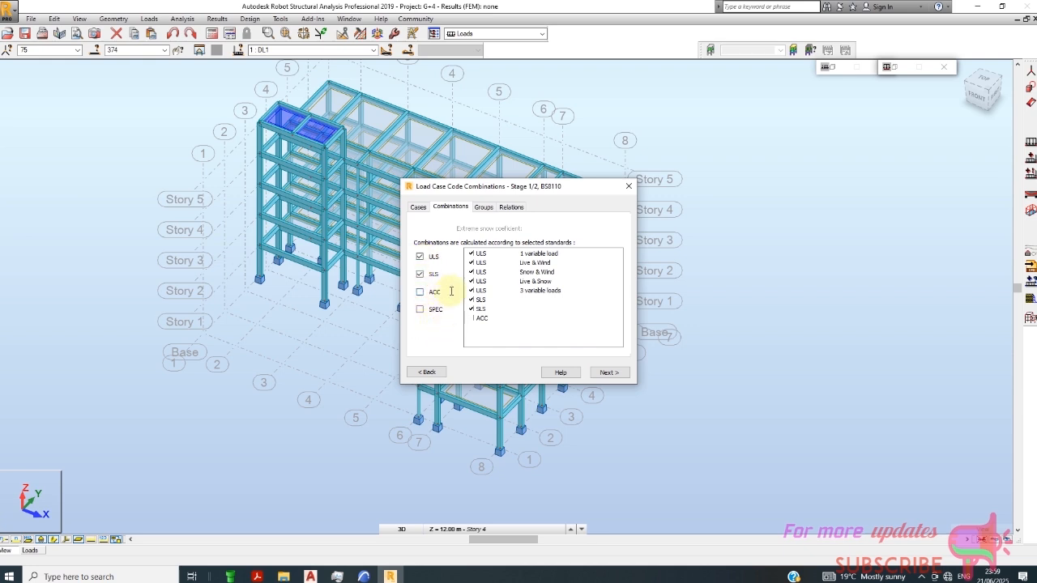
click(423, 210)
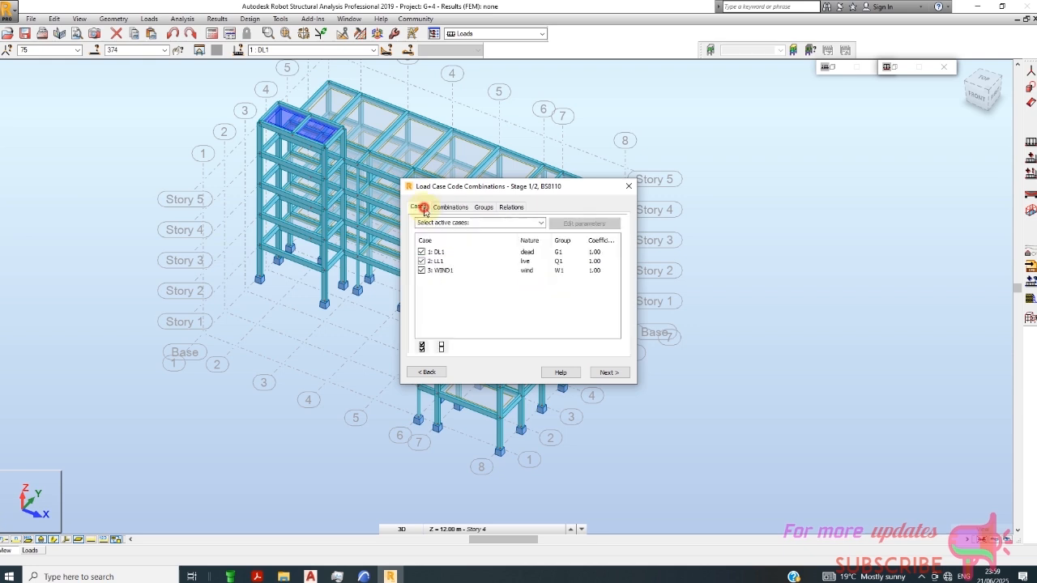
click(424, 271)
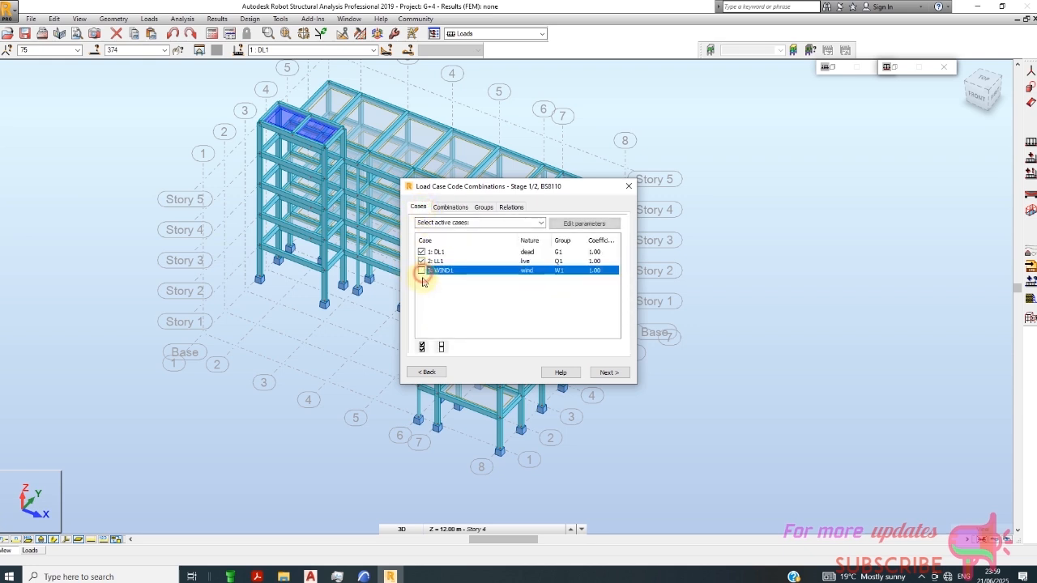
- Review the combination types, the load case groups by nature, and the group relations for dead and live loads
click(450, 209)
click(483, 208)
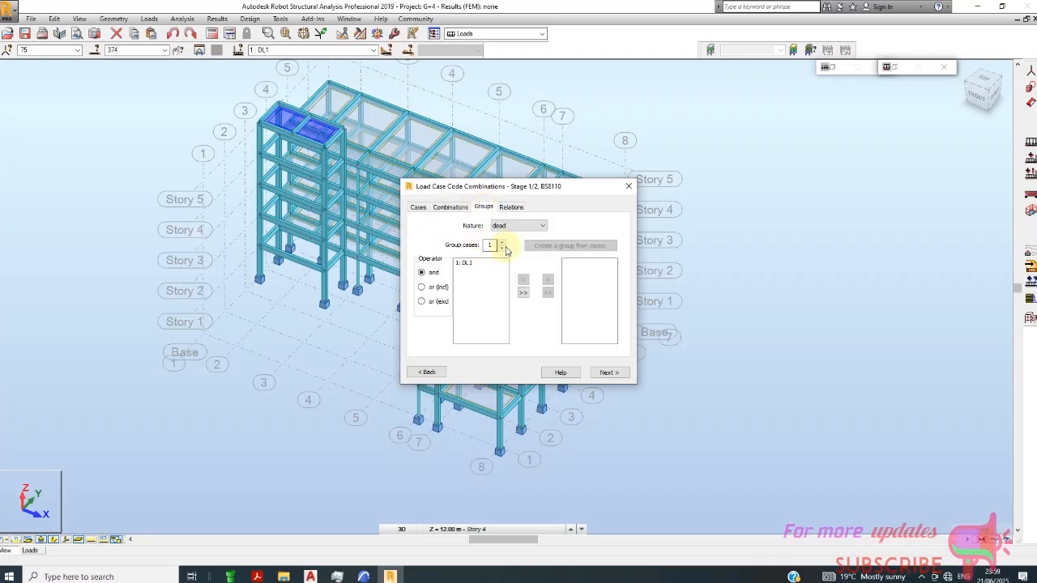
click(521, 225)
click(511, 236)
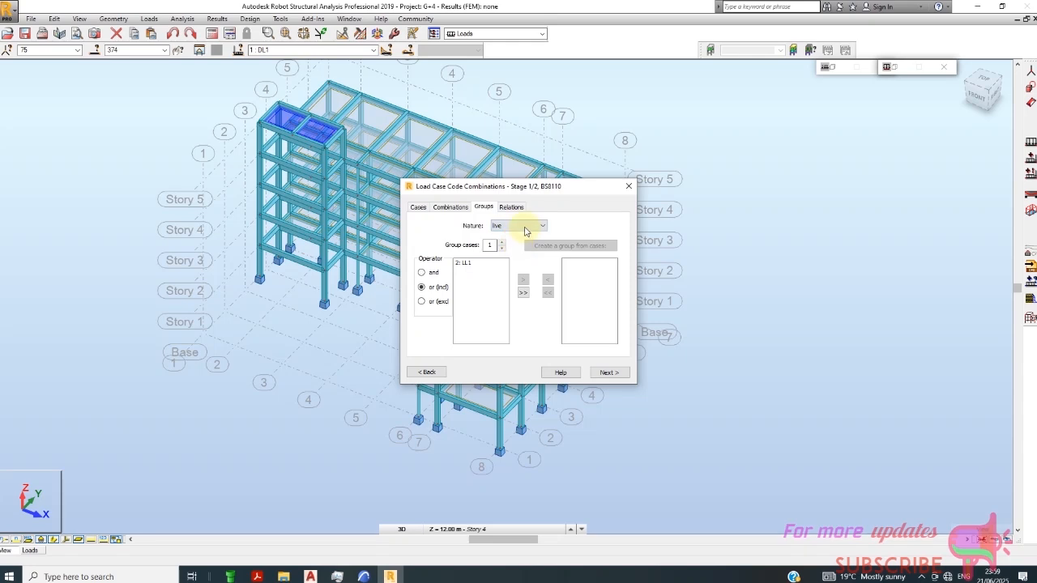
click(524, 227)
click(519, 245)
click(512, 208)
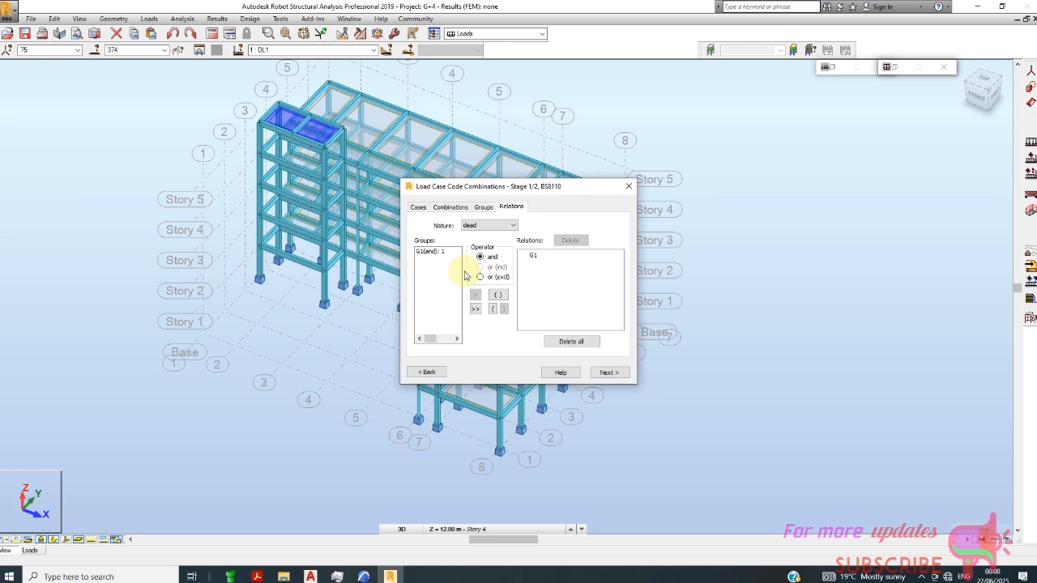
click(498, 226)
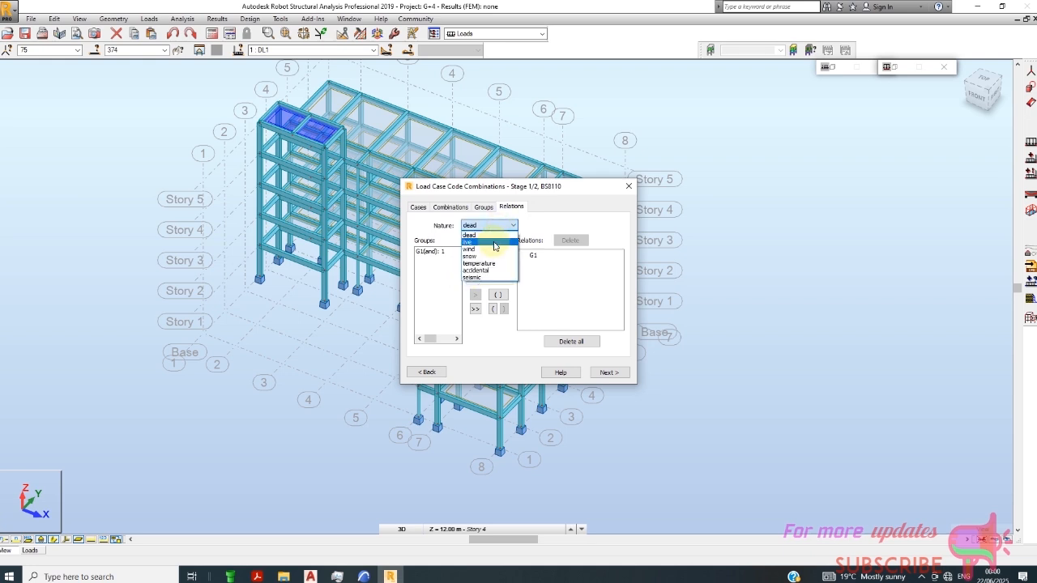
click(496, 241)
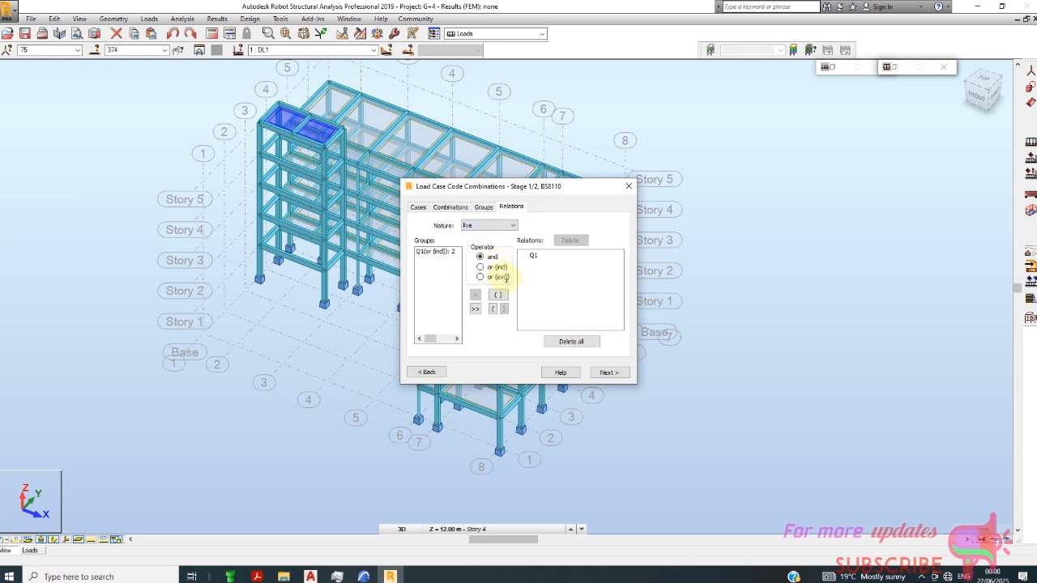
- Select combinations ULS/1 to ULS/6 and generate them, leaving the SLS combinations out
click(608, 373)
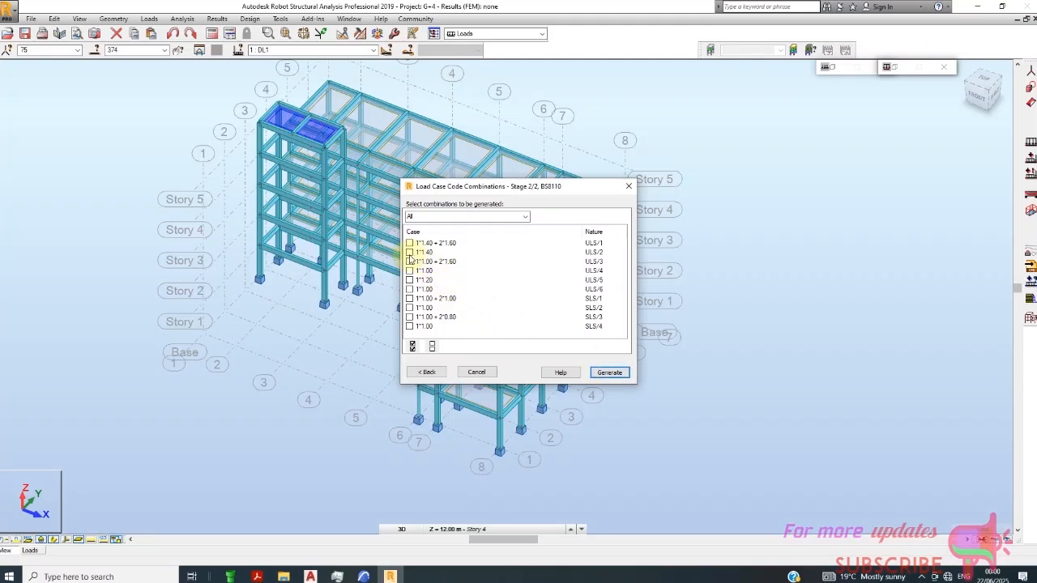
click(411, 243)
click(414, 253)
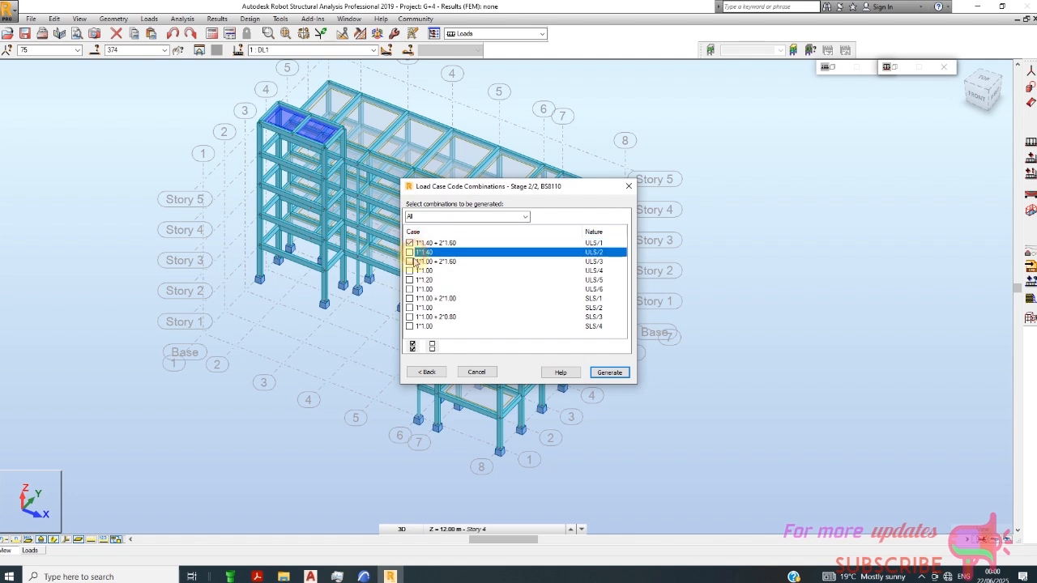
click(409, 262)
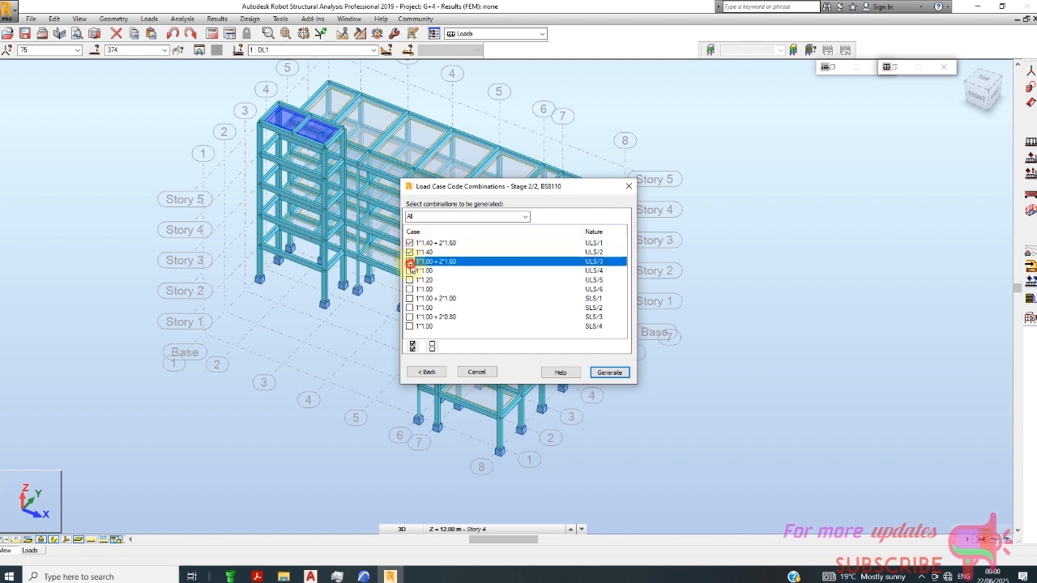
click(410, 270)
click(409, 280)
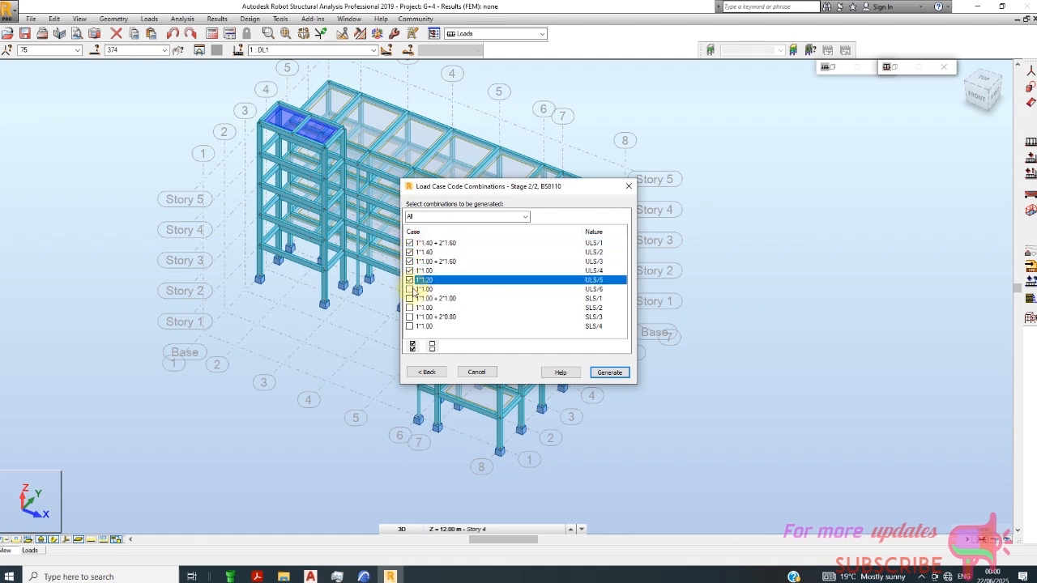
click(409, 290)
click(490, 217)
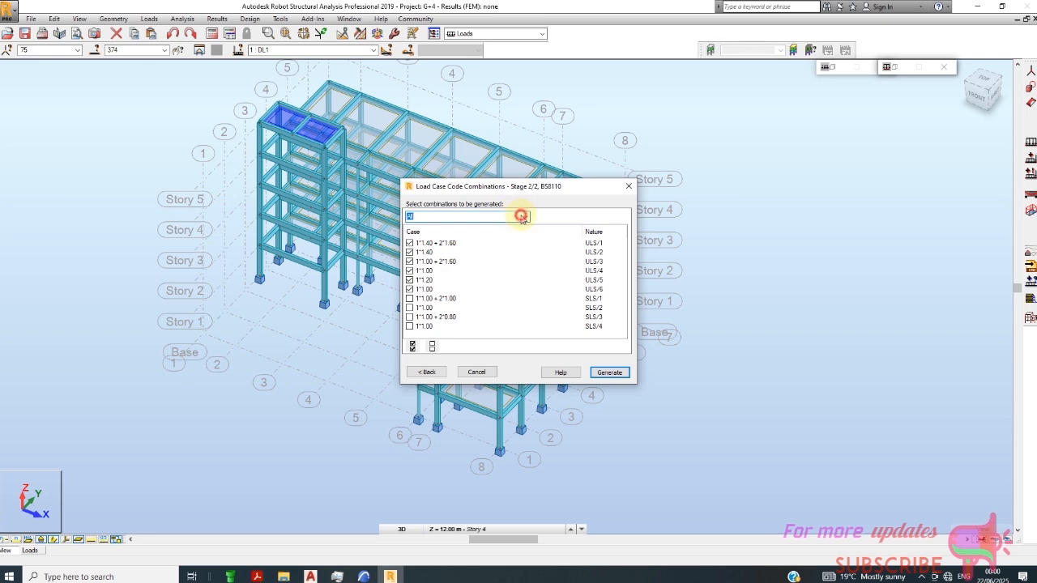
click(522, 217)
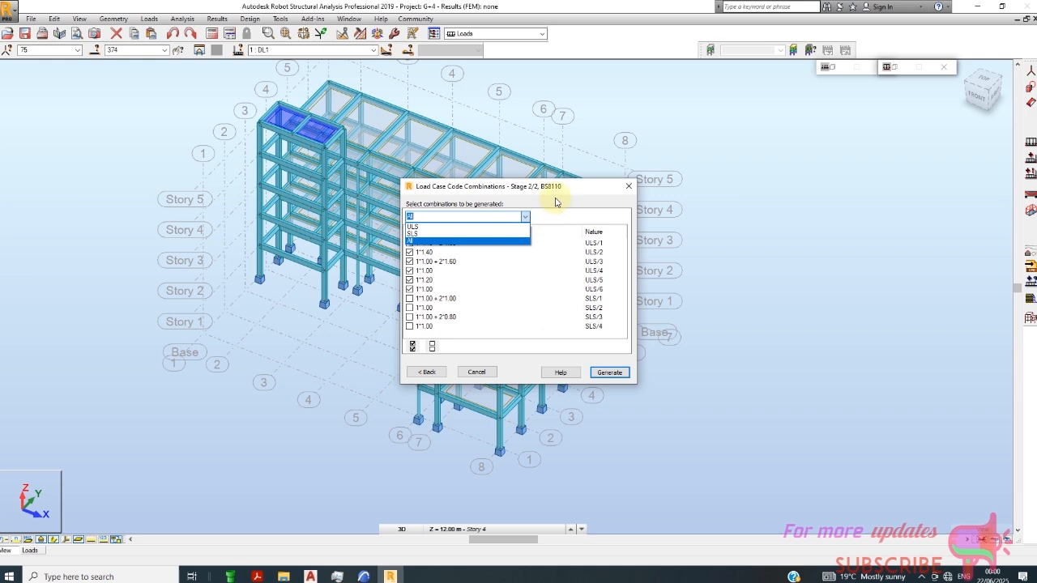
click(452, 235)
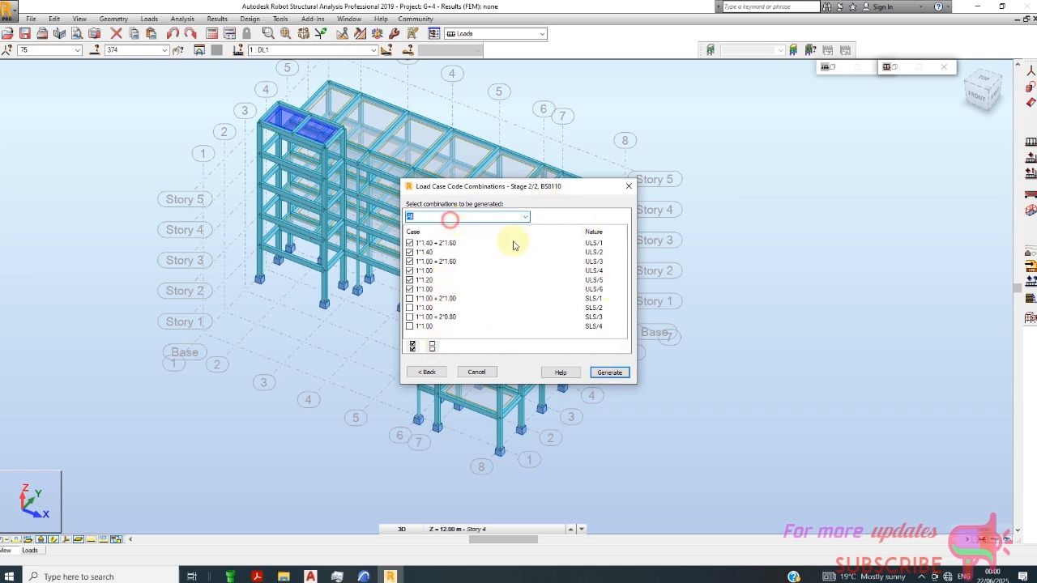
click(609, 372)
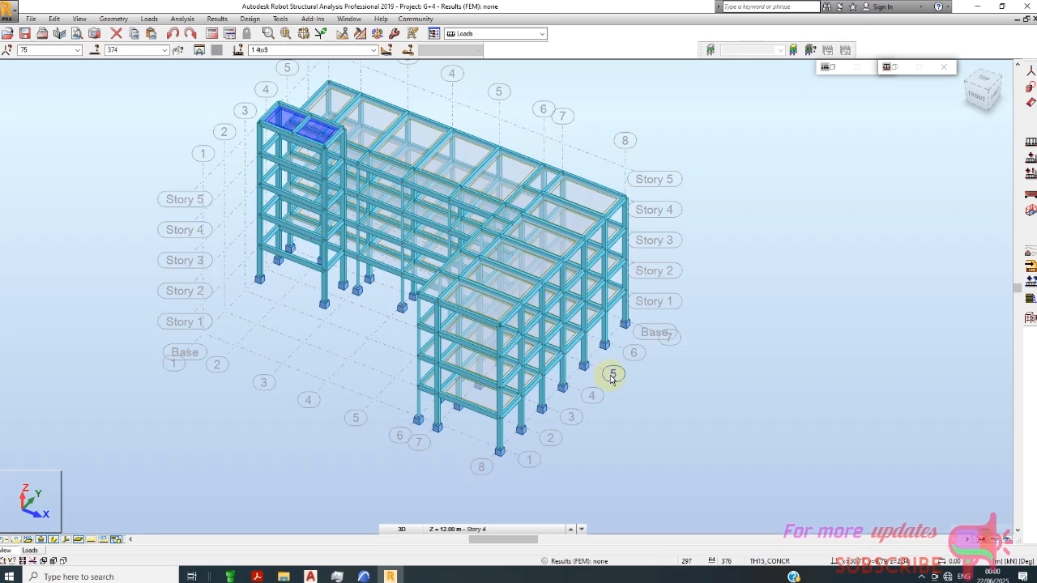
- Clear the model selection and review the load cases and generated ULS combinations in the analysis types list
scroll(399, 121, up, 1)
scroll(437, 256, down, 1)
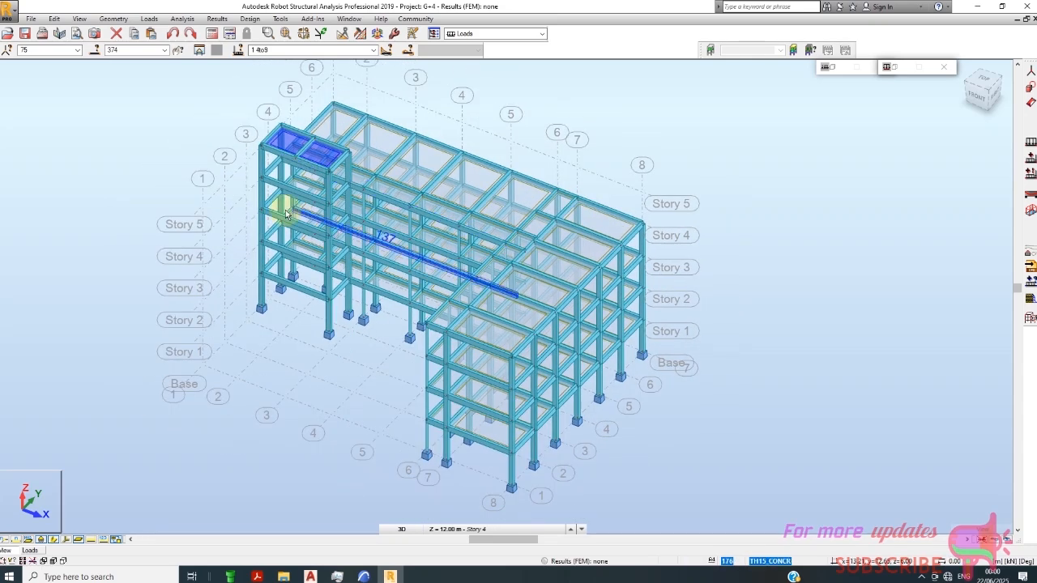
click(146, 123)
click(184, 18)
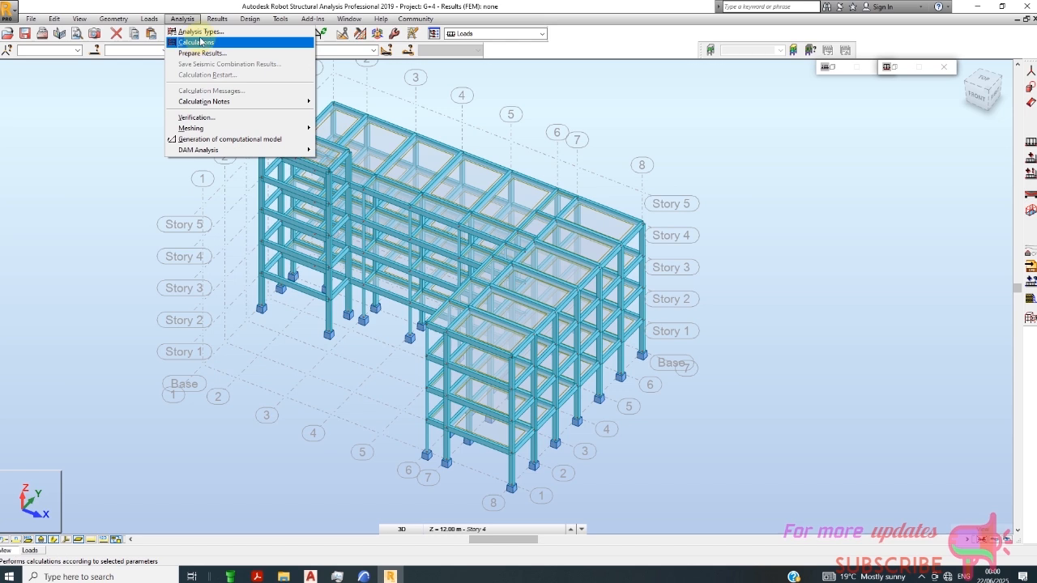
click(200, 32)
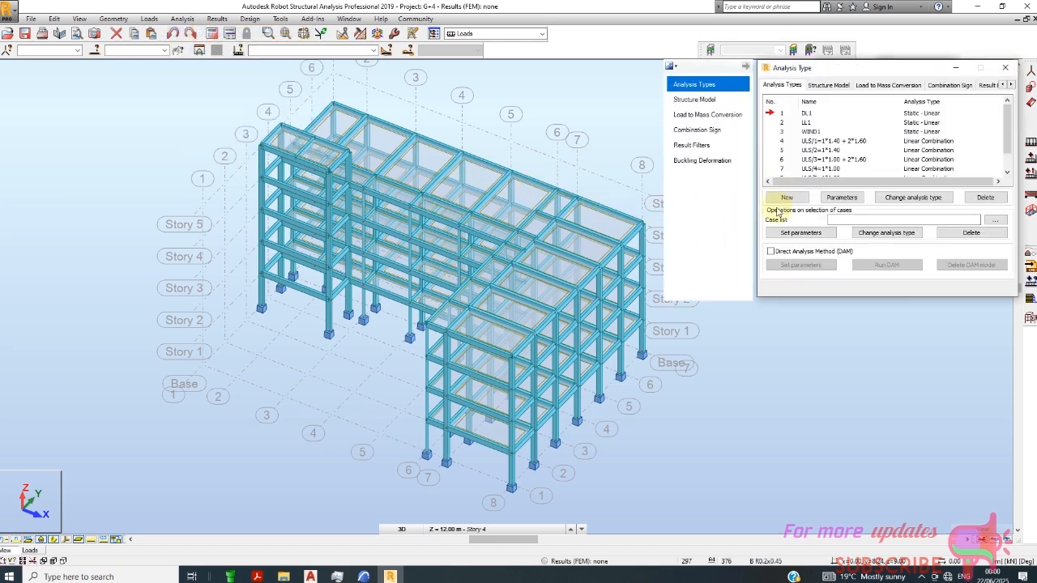
scroll(836, 134, down, 1)
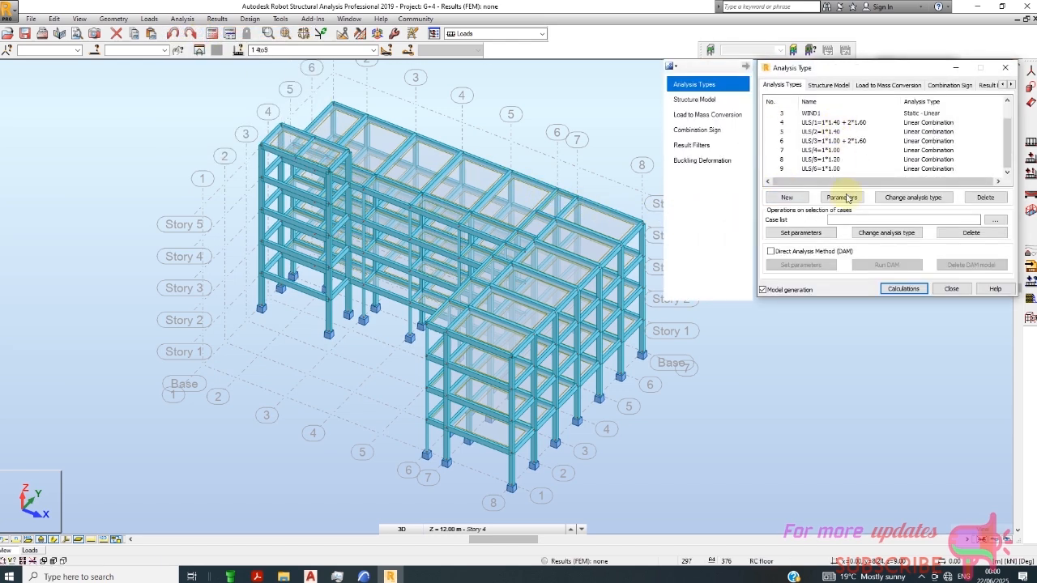
scroll(846, 143, up, 1)
scroll(859, 177, down, 1)
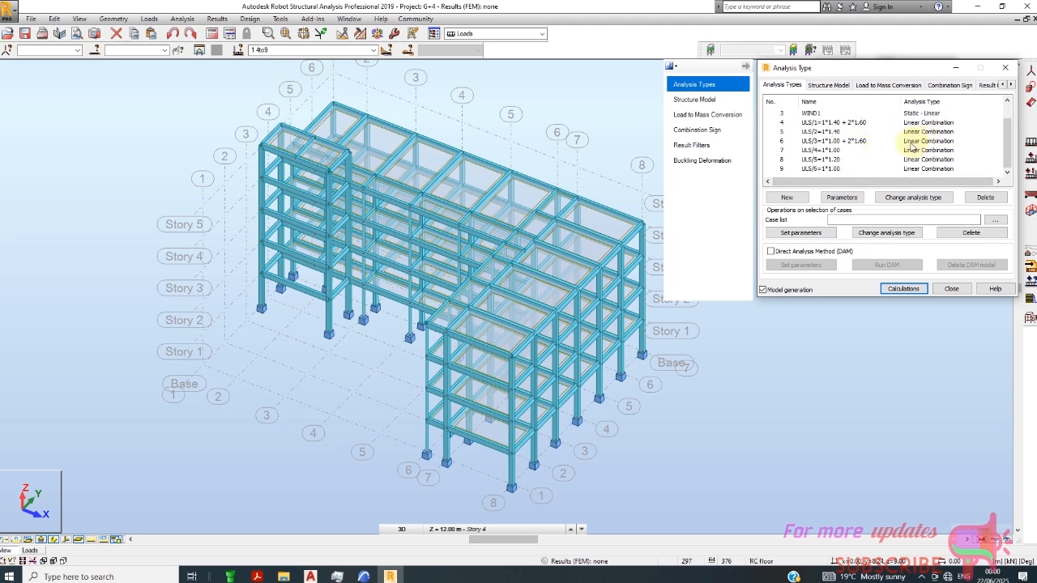
scroll(912, 147, up, 1)
scroll(922, 144, down, 1)
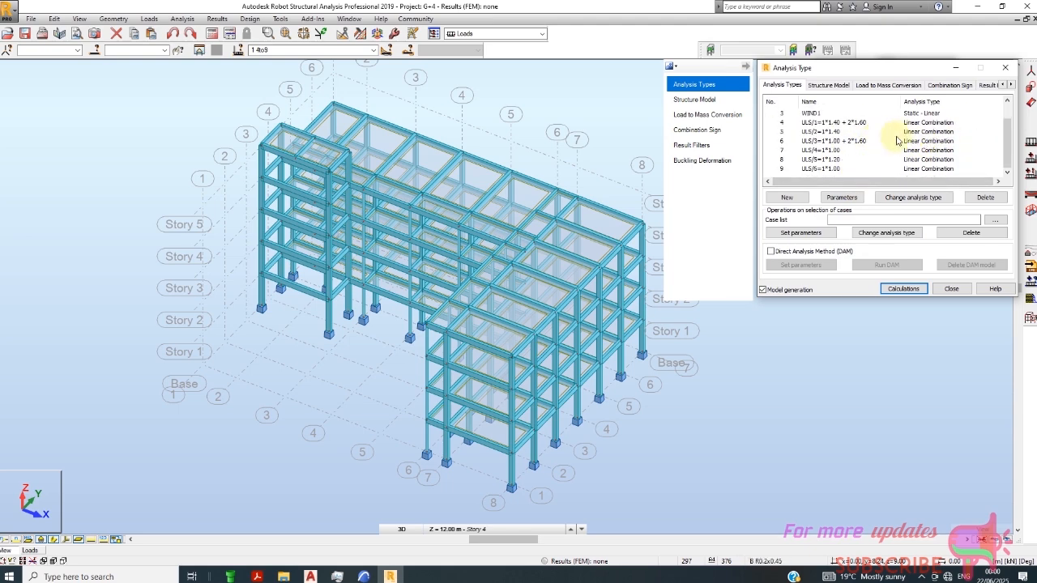
- Run the structural calculations with model generation enabled and dismiss the calculation messages
click(913, 293)
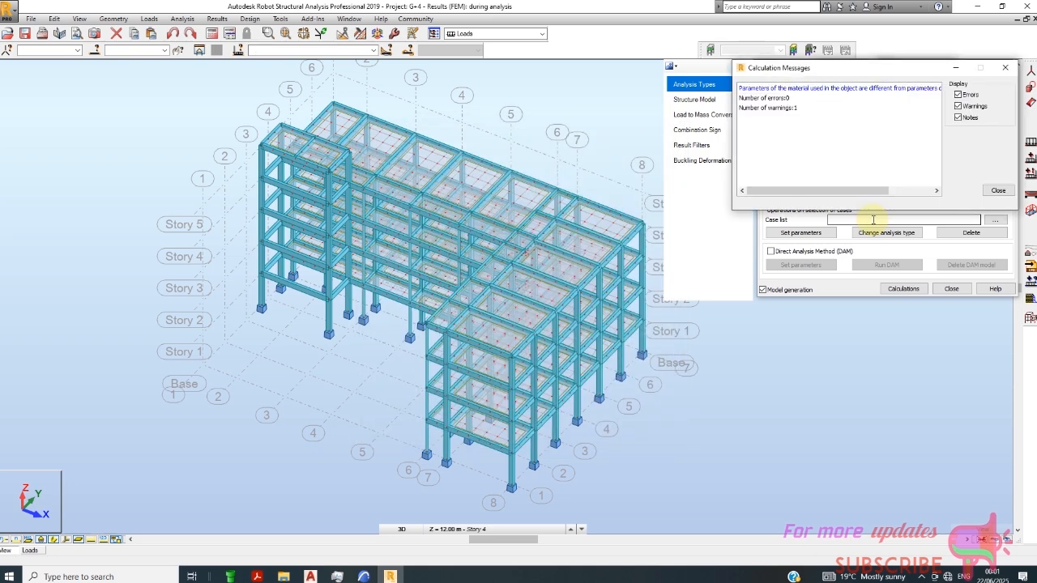
click(999, 191)
scroll(462, 214, up, 1)
scroll(401, 211, down, 1)
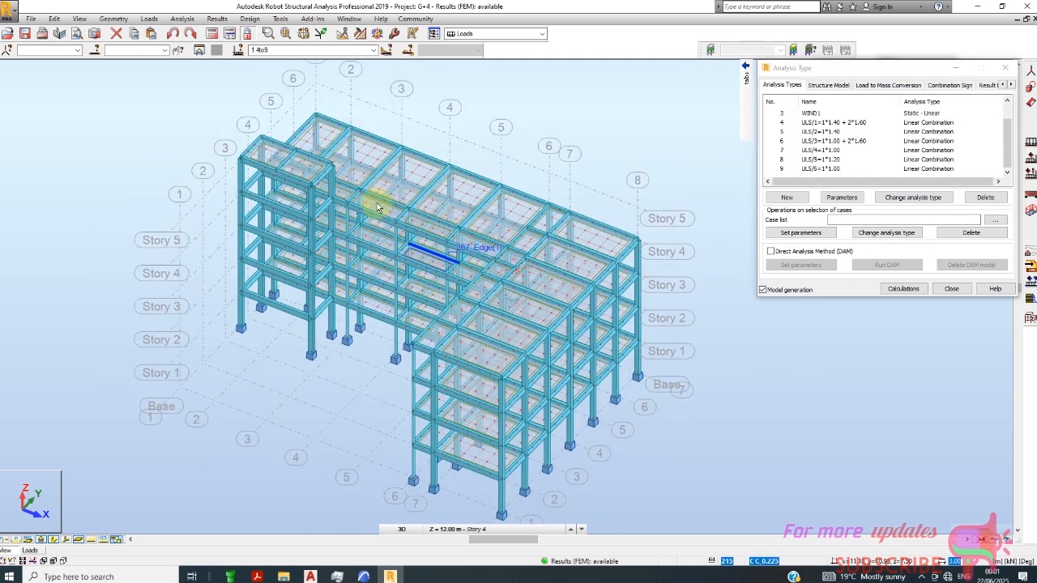
click(185, 19)
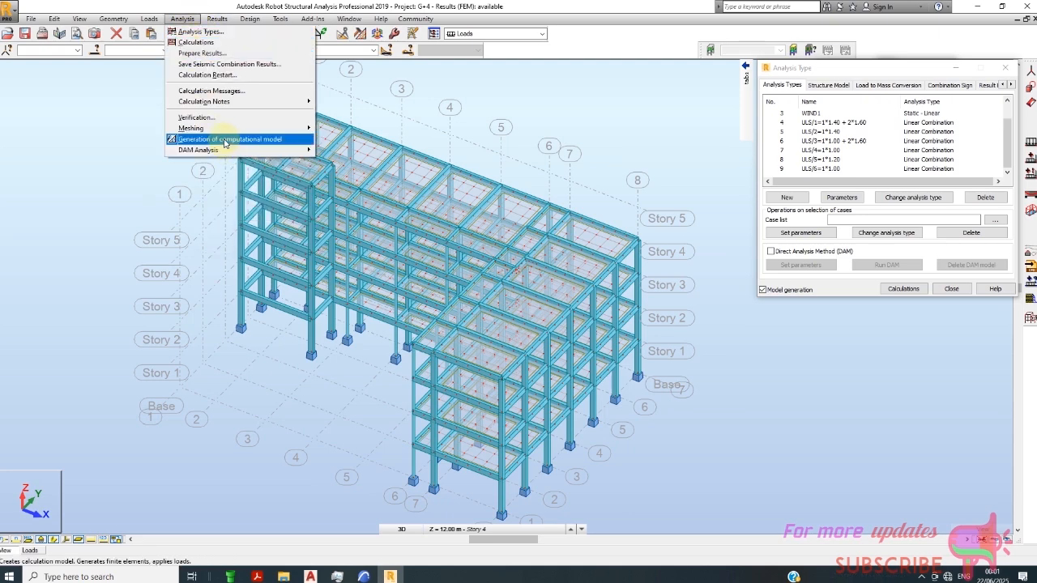
mouse_move(232, 135)
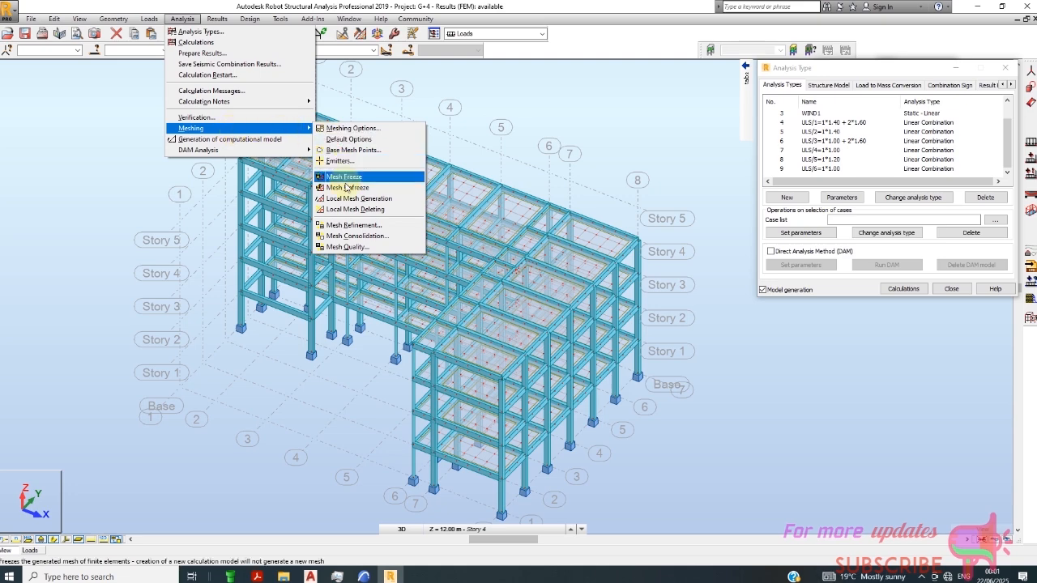
click(512, 95)
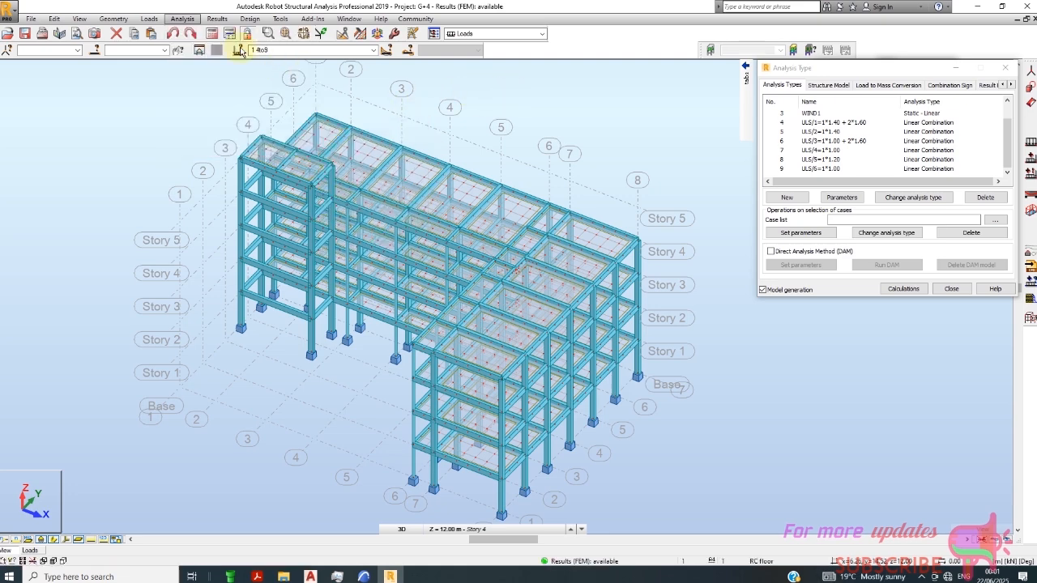
click(219, 19)
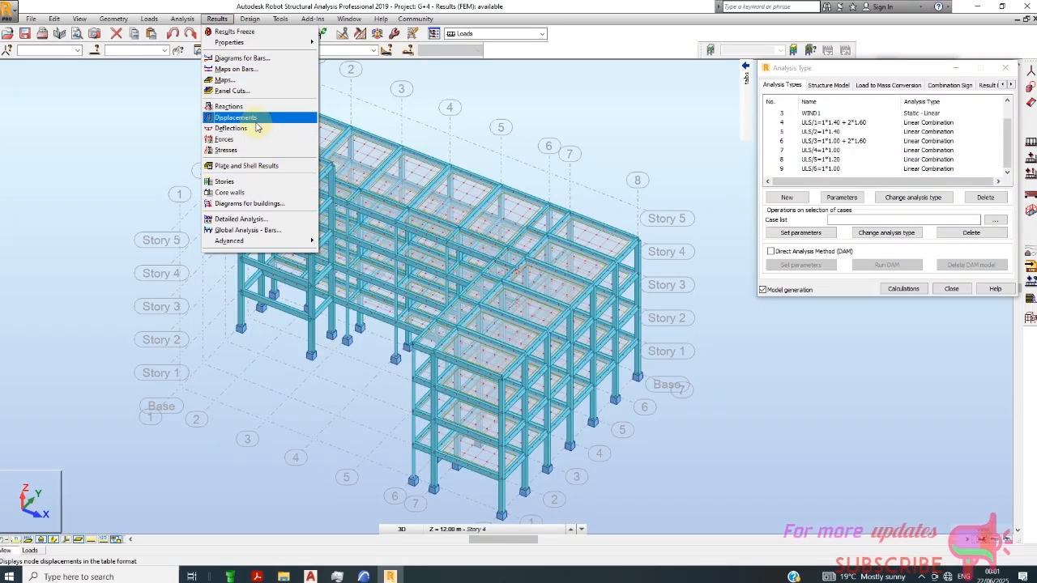
mouse_move(252, 20)
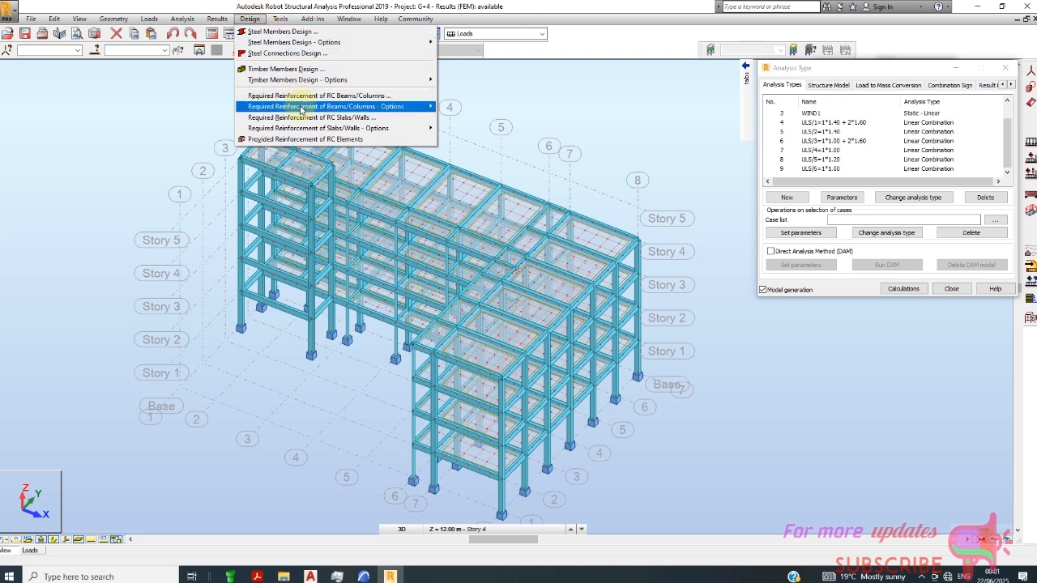
mouse_move(302, 108)
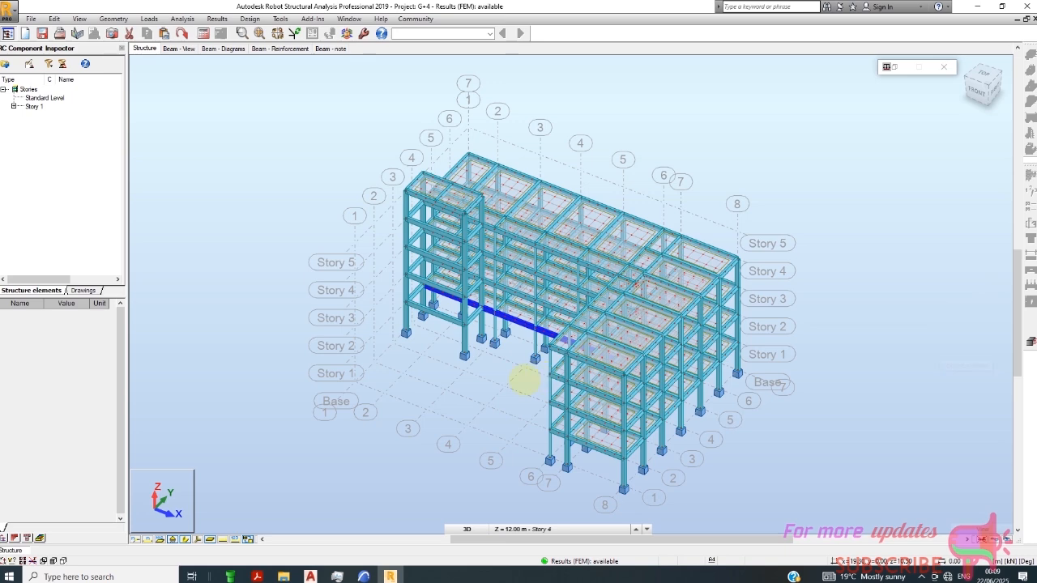
- Select the lowest-floor transverse beam B R250x550 on grid line 3 and check its position in the frame
right_click(346, 226)
click(335, 233)
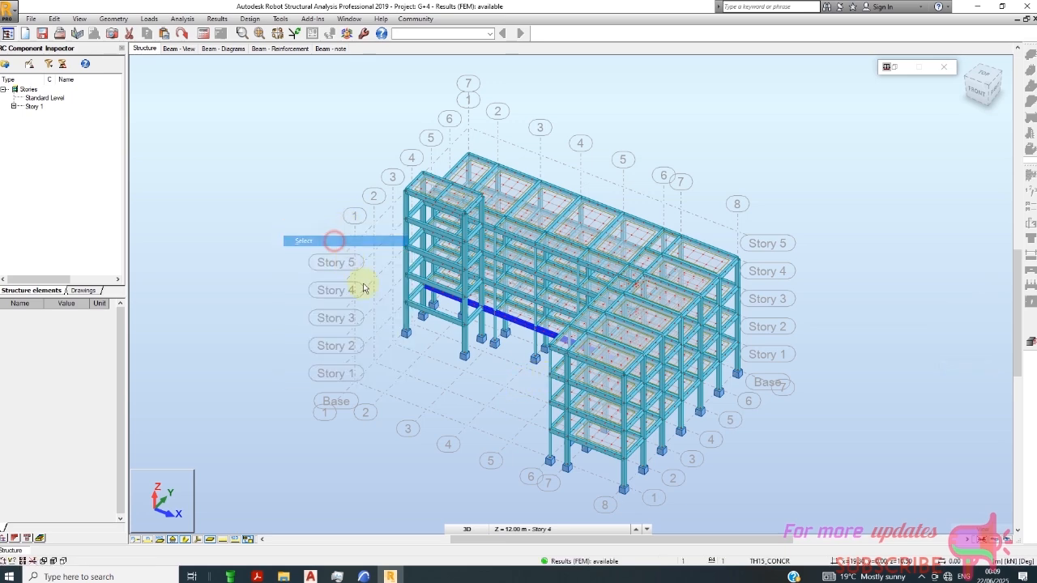
scroll(531, 289, up, 2)
scroll(520, 167, up, 3)
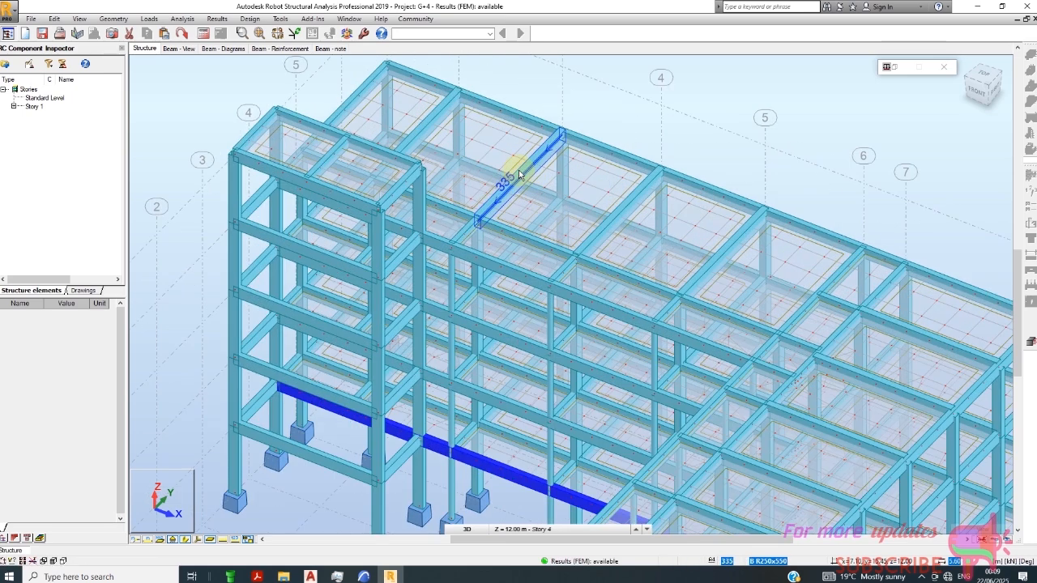
click(521, 389)
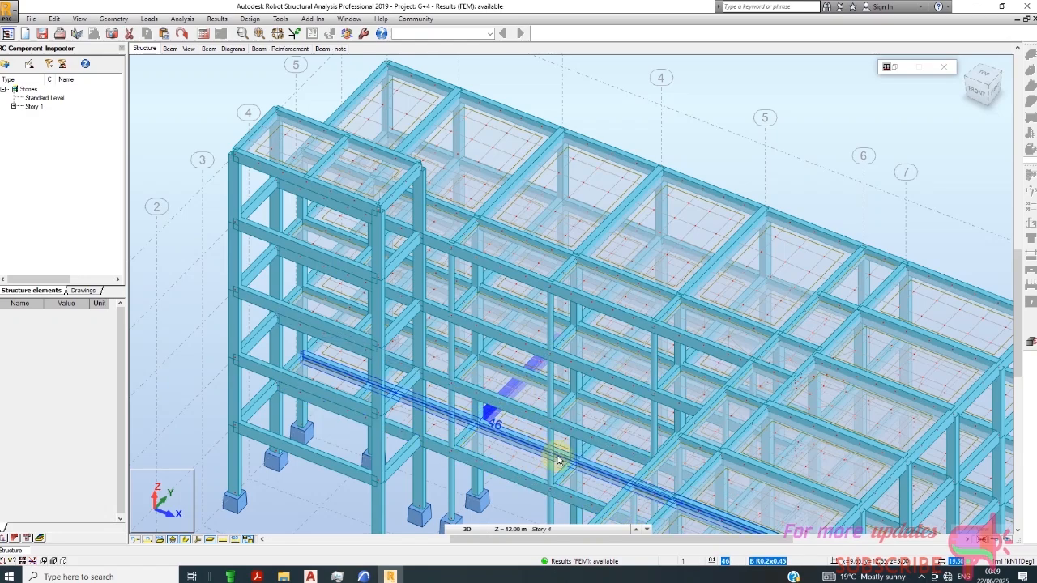
scroll(491, 415, up, 2)
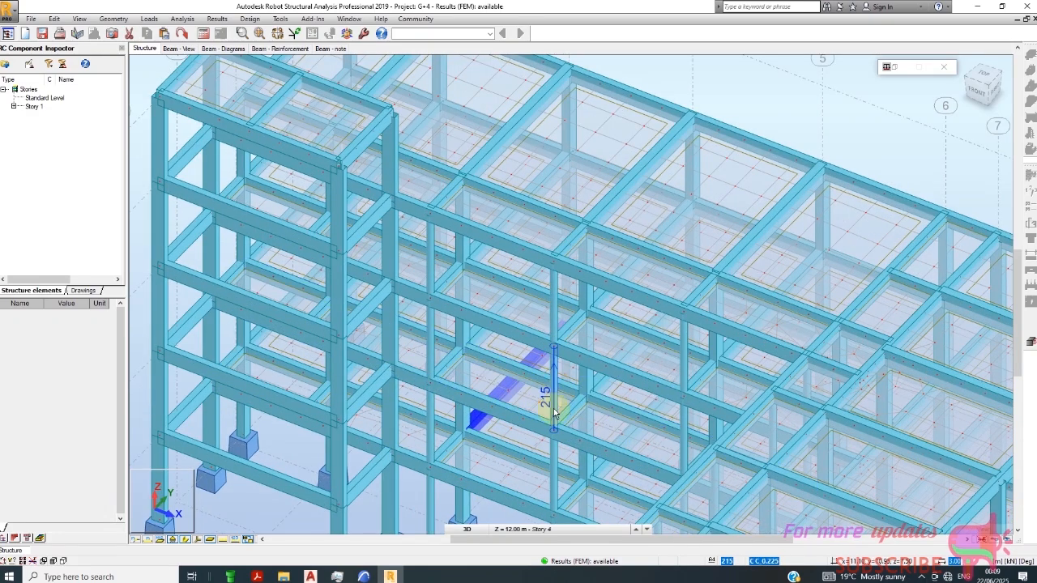
shift+middle_drag(554, 405, 551, 368)
scroll(489, 420, down, 5)
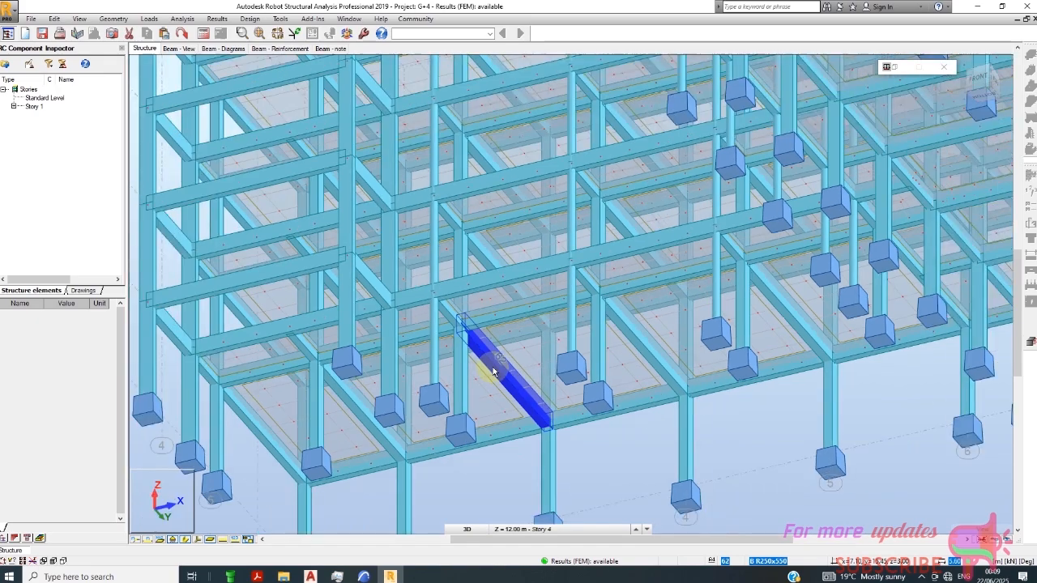
scroll(488, 420, down, 3)
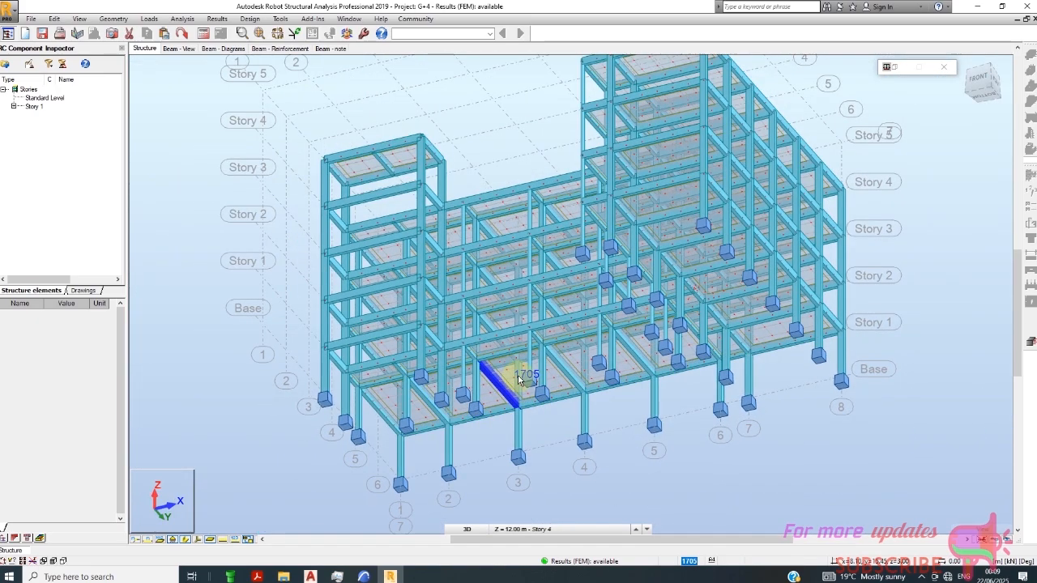
shift+middle_drag(521, 385, 401, 430)
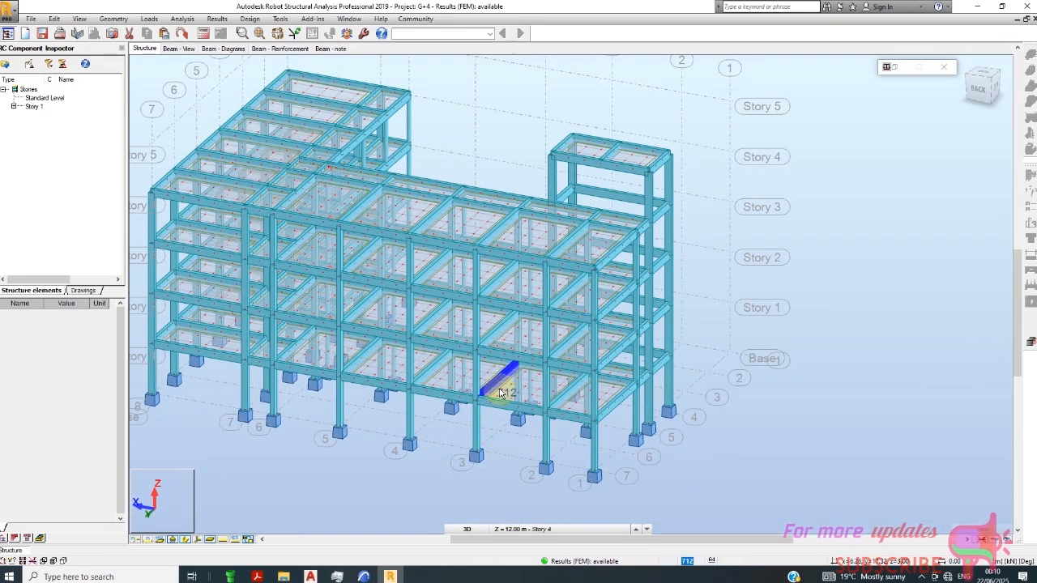
scroll(579, 359, up, 1)
scroll(544, 343, down, 1)
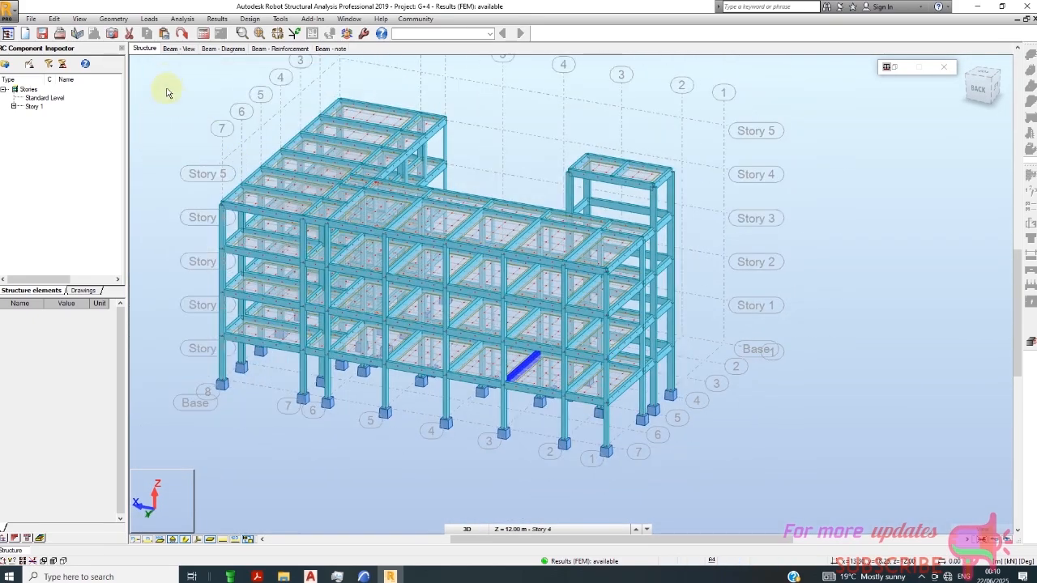
- Import the selected beam into provided reinforcement design, using manual combinations ULS/1 to ULS/6 and grouping according to story
click(249, 18)
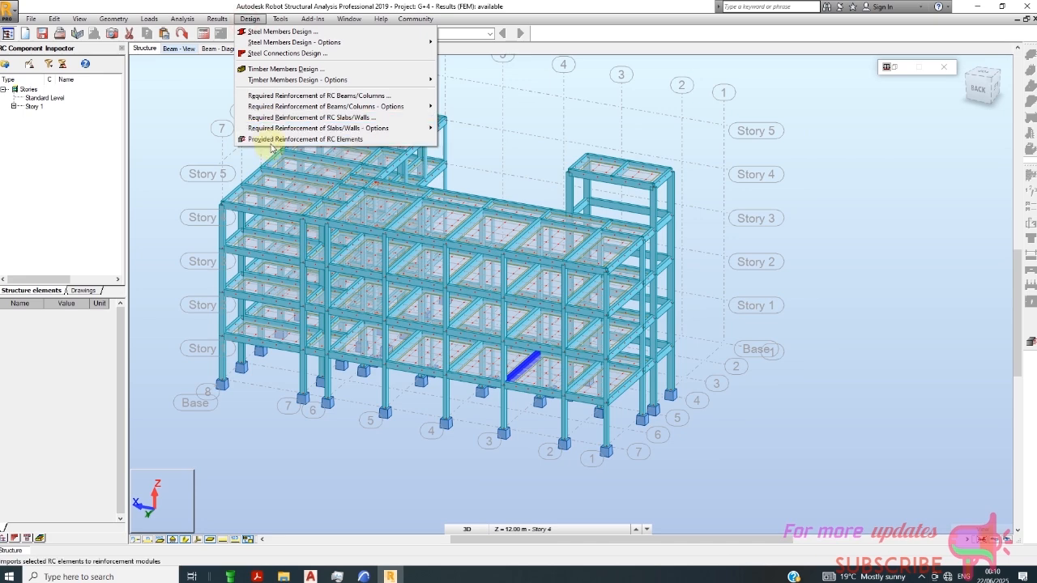
click(275, 139)
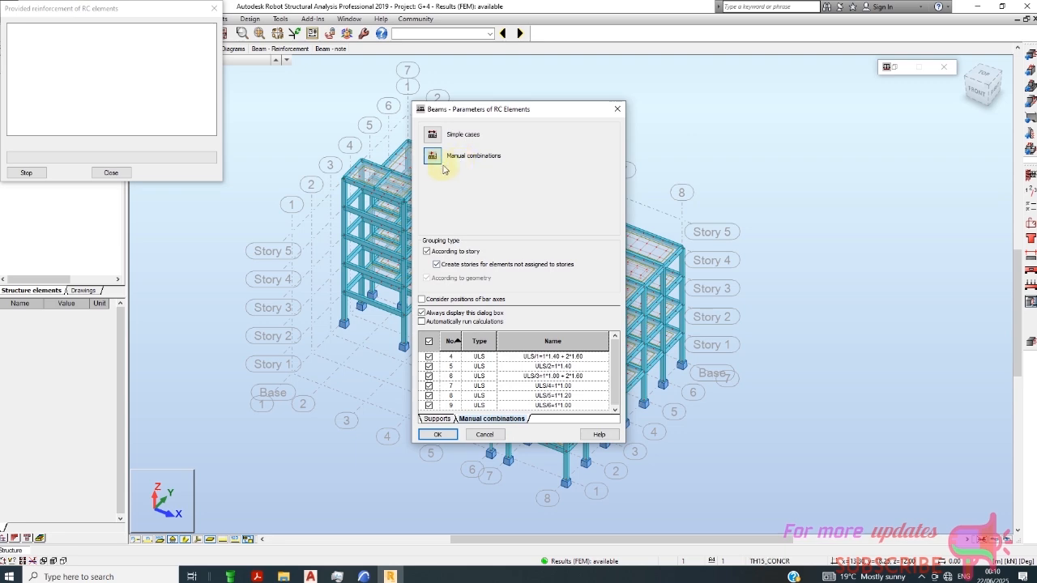
click(438, 435)
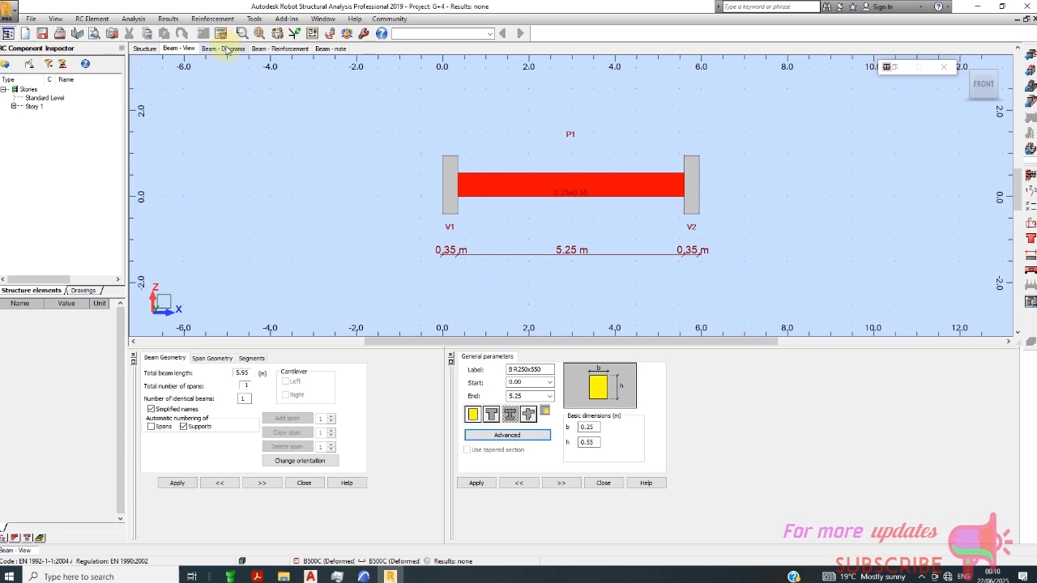
- Calculate the imported beam to examine its ULS bending moment and shear diagrams and its reinforcement layout
click(224, 49)
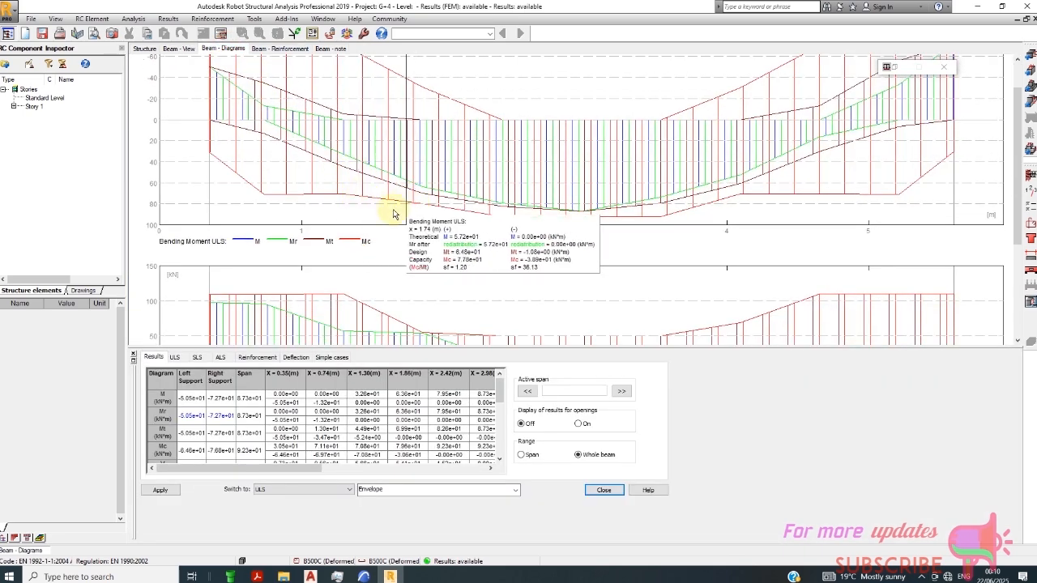
scroll(389, 209, down, 2)
click(265, 50)
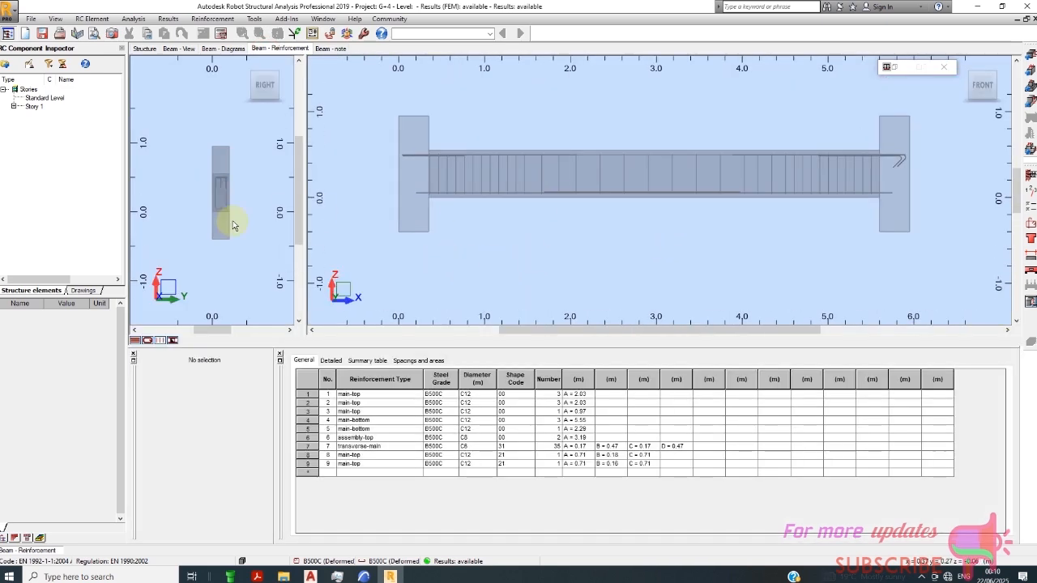
- Examine the bar arrangement in the first beam's cross-section and along its elevation
scroll(197, 116, up, 10)
scroll(225, 122, down, 5)
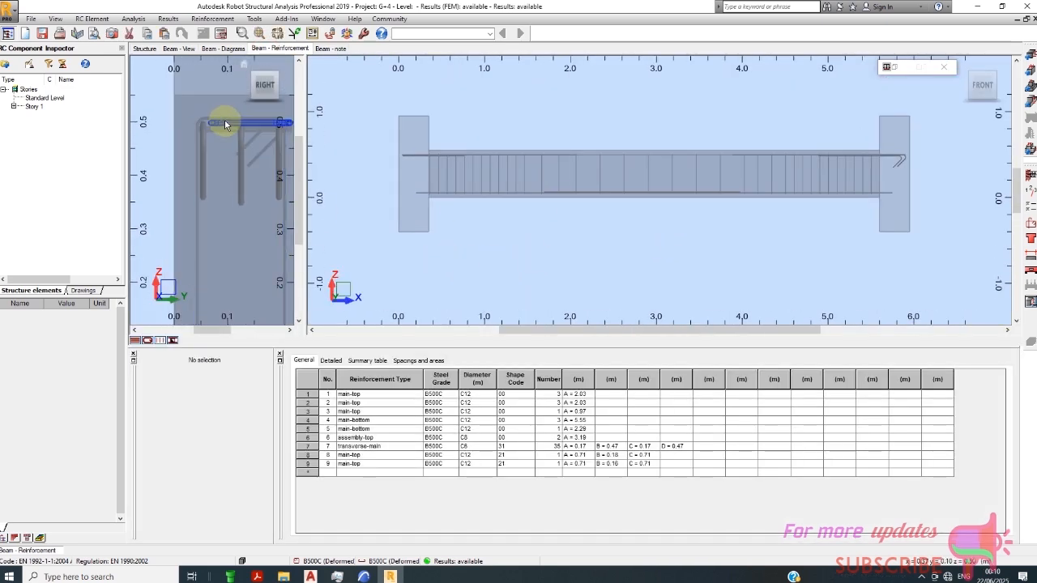
scroll(232, 203, up, 5)
scroll(286, 191, down, 1)
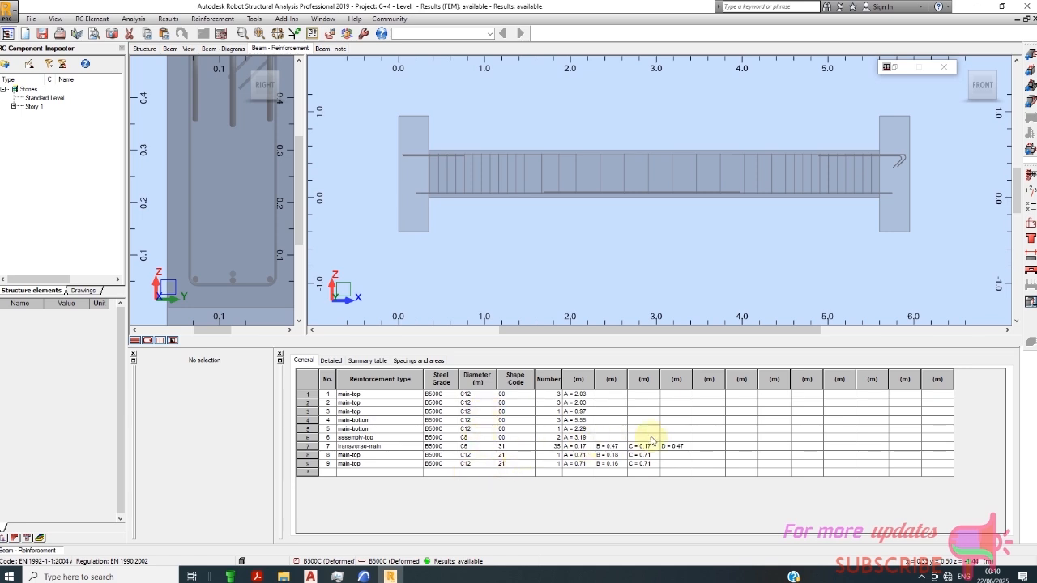
scroll(408, 205, down, 2)
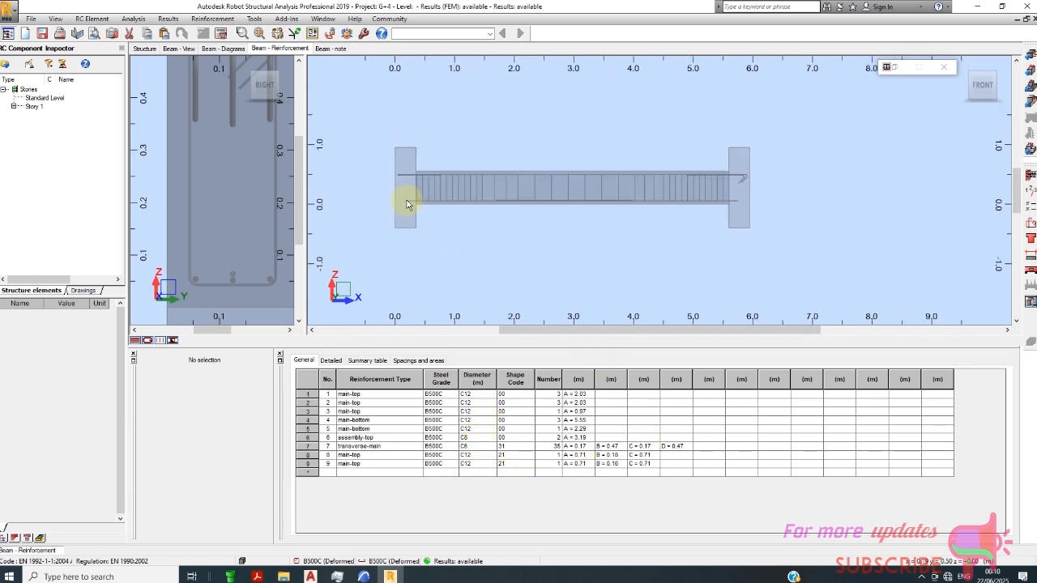
- Return to the structure model and select the continuous transverse beam B R0.2x0.45 along grid line 6 at the Story 4 level
click(144, 48)
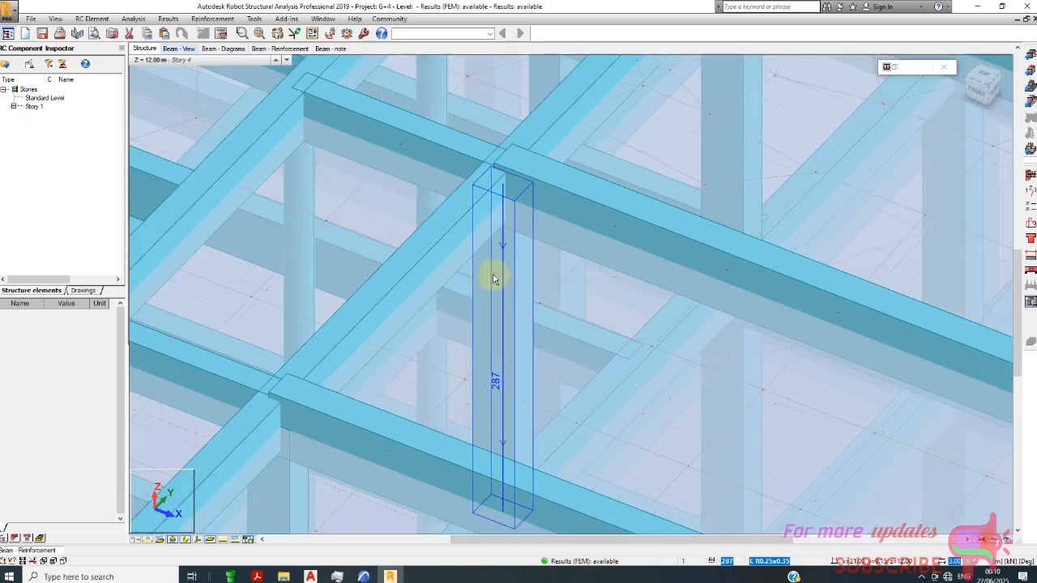
scroll(493, 279, down, 8)
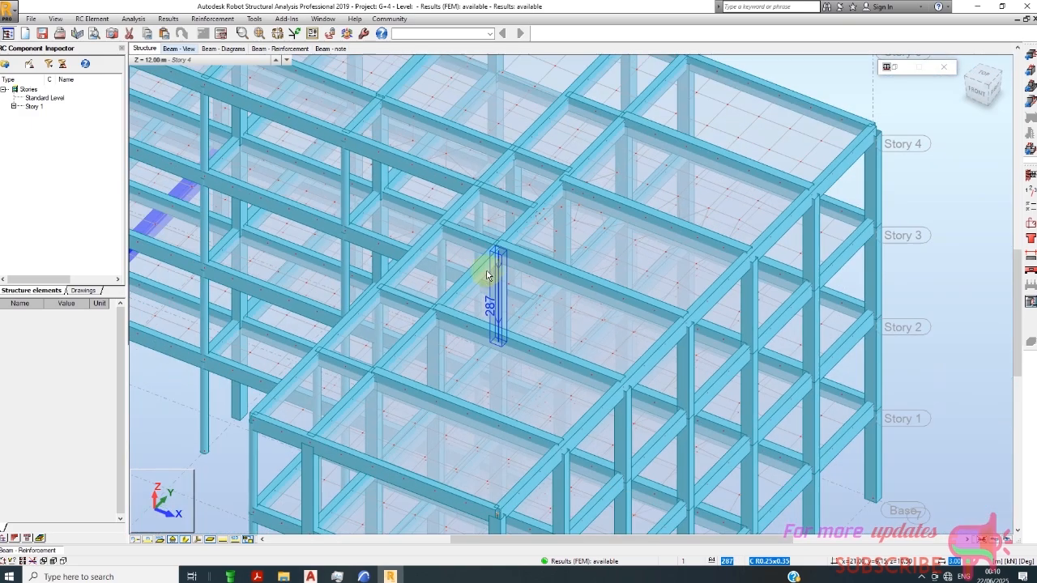
scroll(495, 276, down, 8)
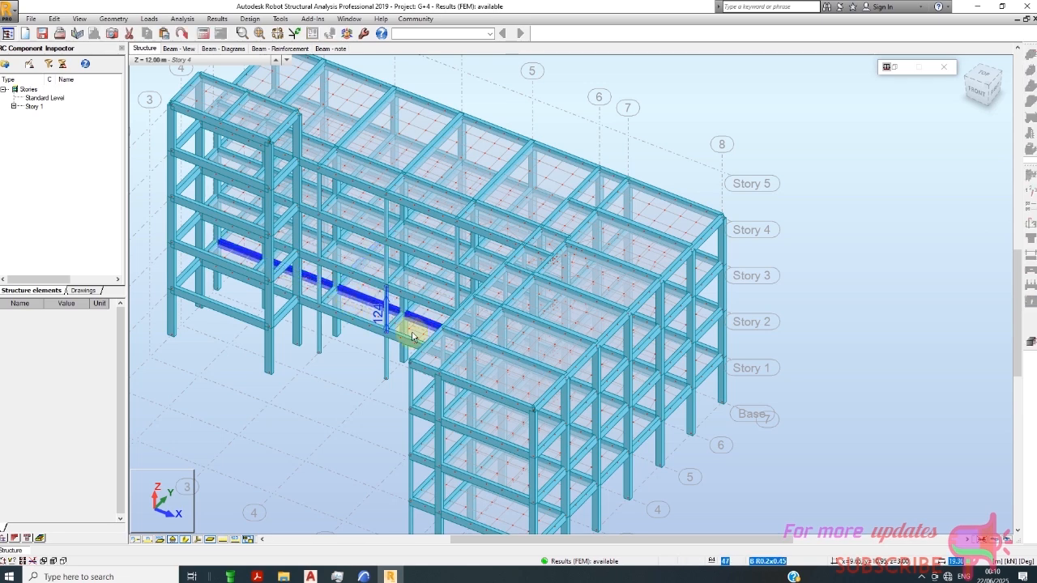
click(463, 351)
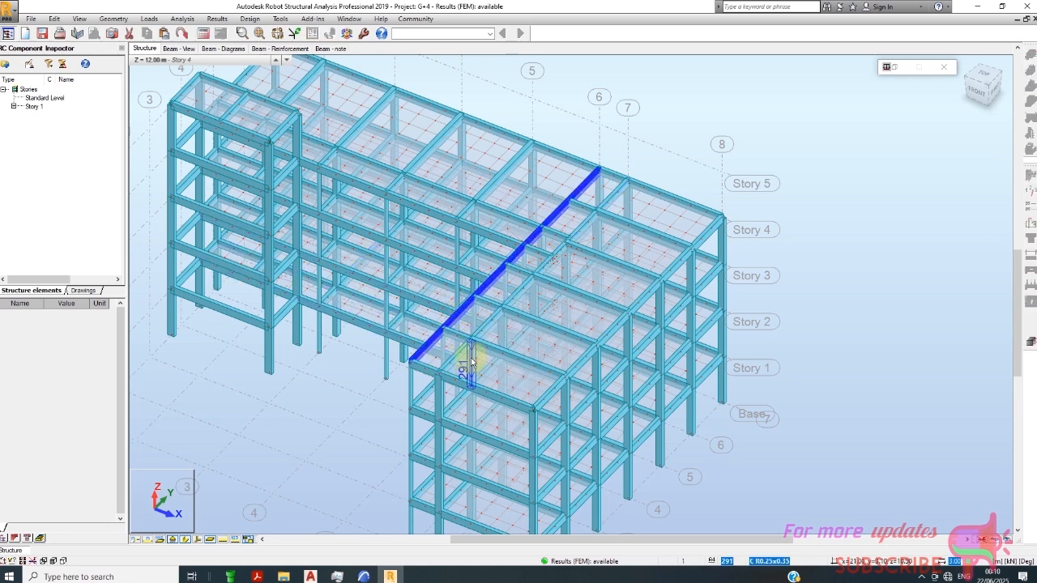
- Import the continuous beam into provided reinforcement design, using manual combinations ULS/1 to ULS/6 and grouping according to story
click(249, 19)
click(300, 134)
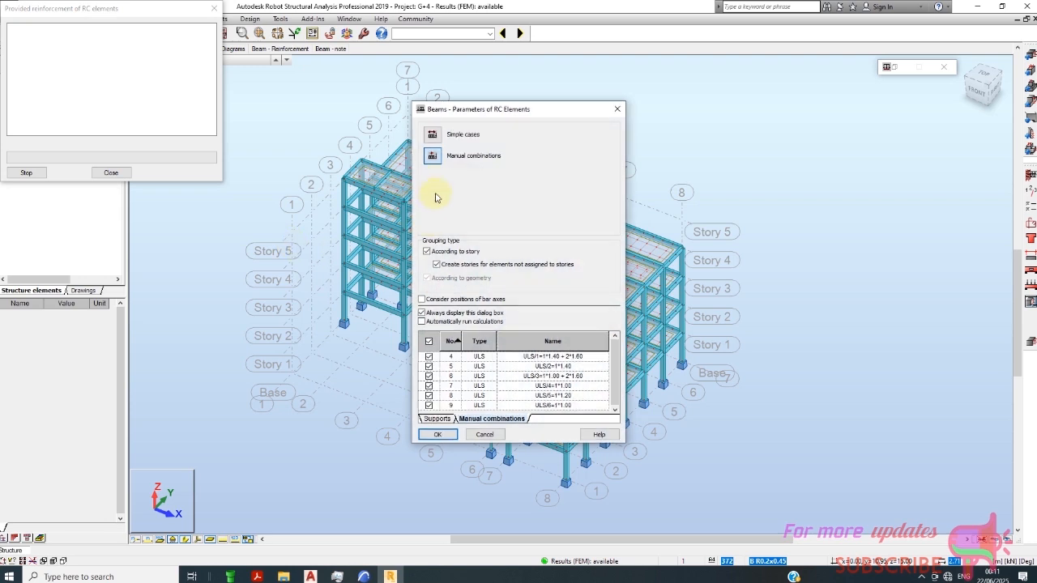
click(433, 135)
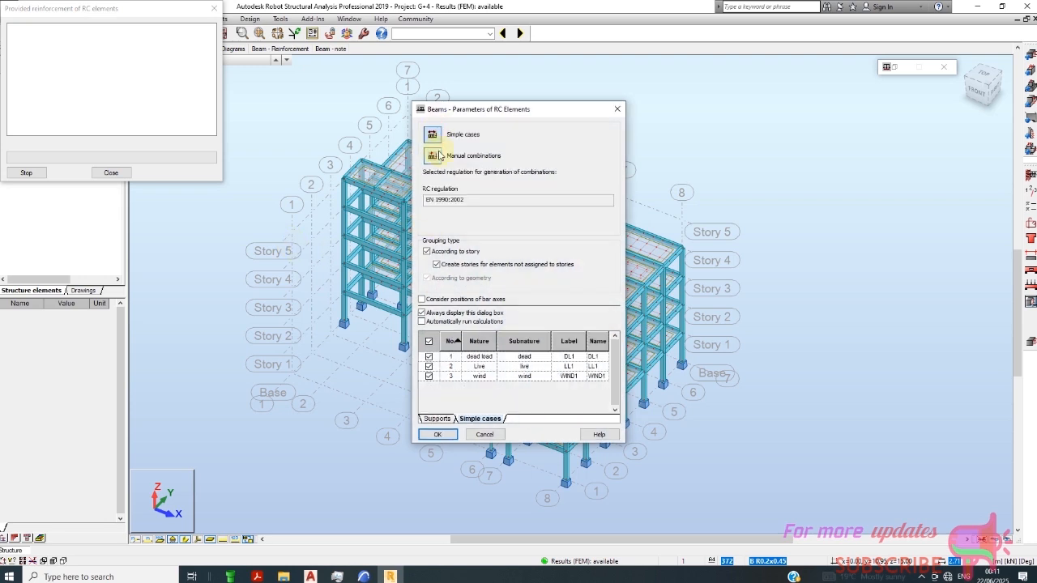
click(433, 156)
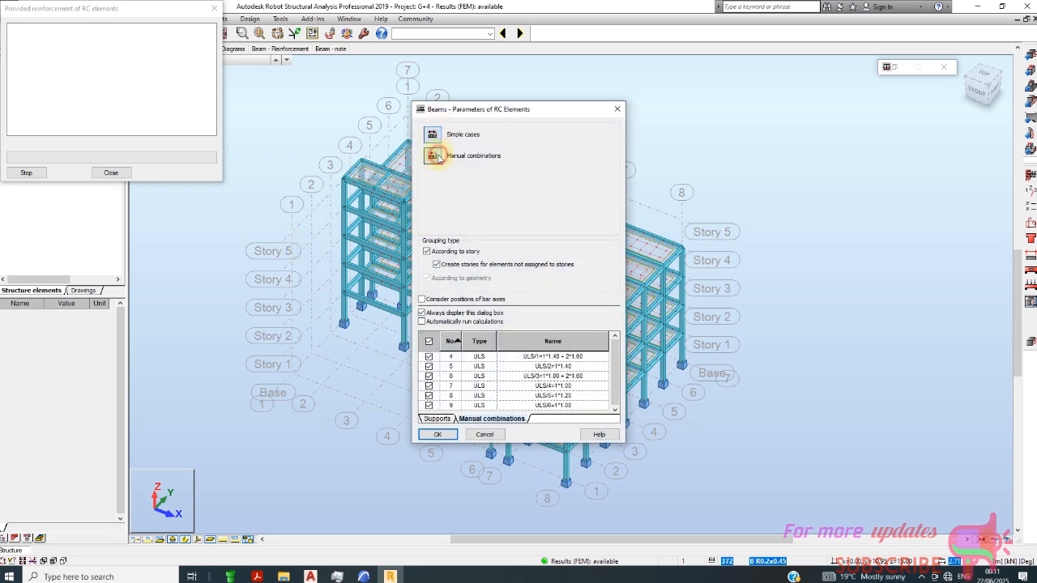
click(438, 435)
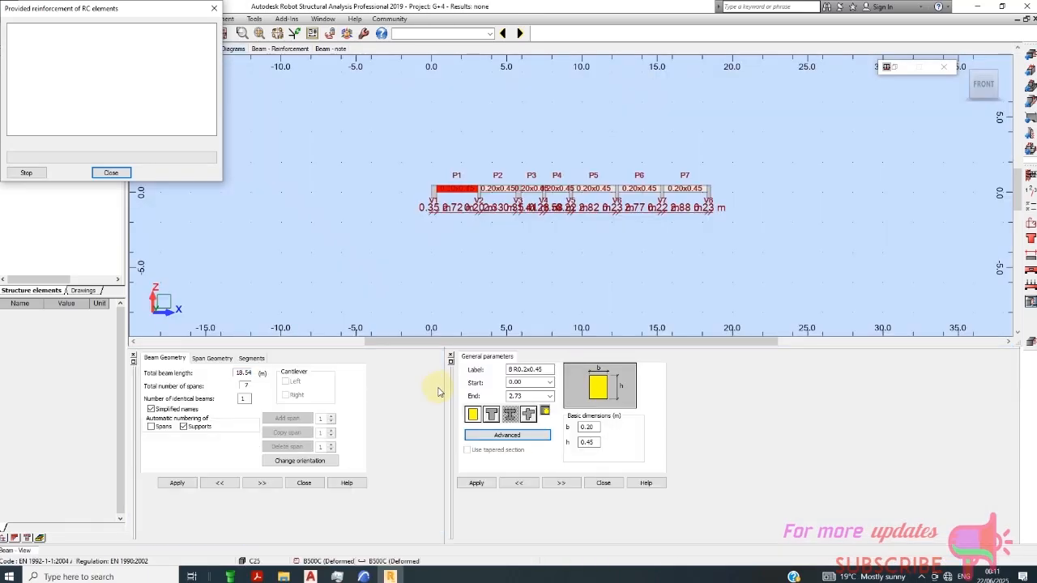
- Calculate the continuous beam and examine its ULS bending moment diagram, its reinforcement along the spans and its cross-section
click(279, 49)
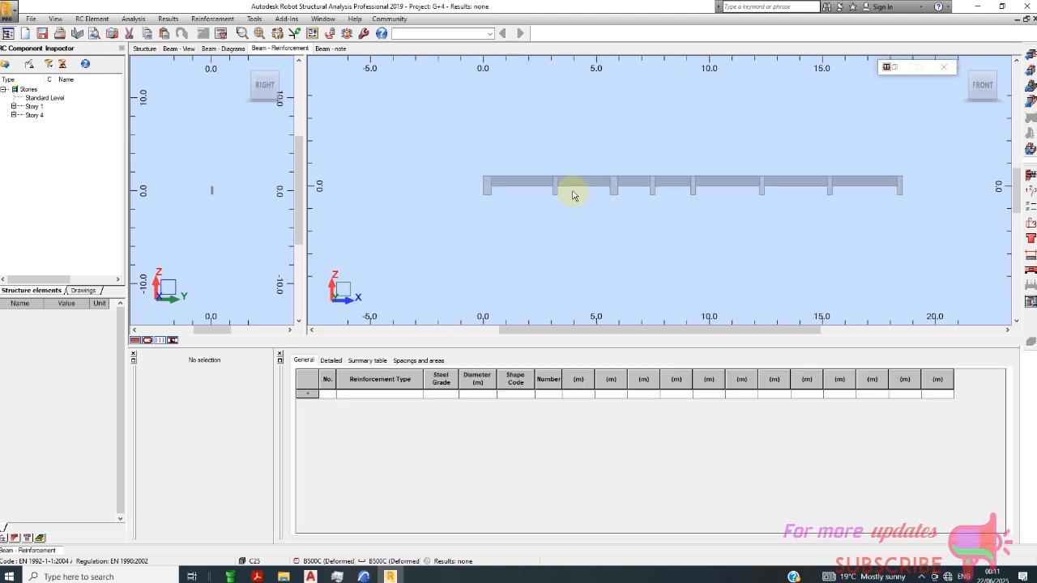
scroll(406, 199, up, 8)
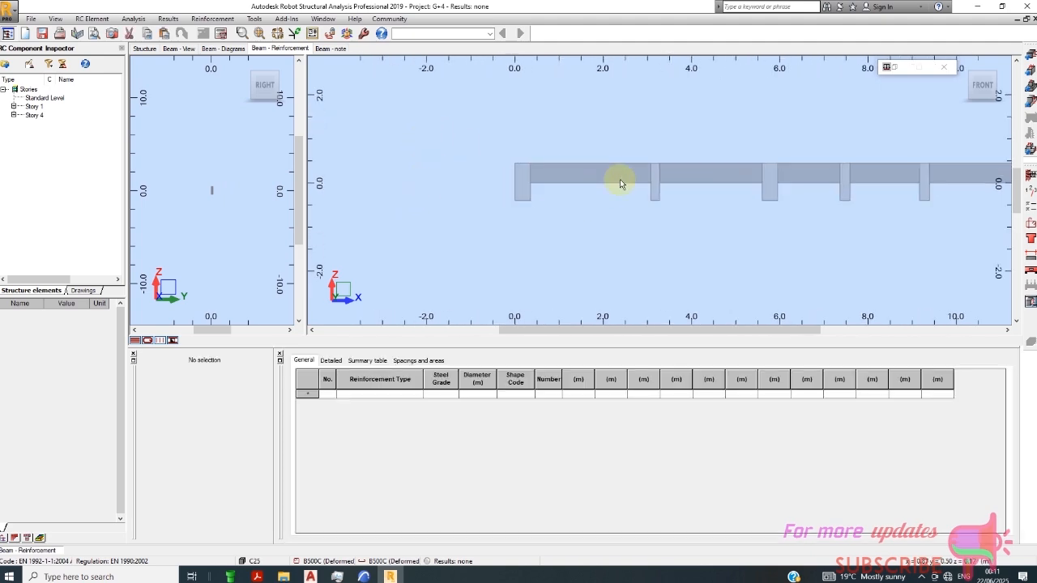
click(206, 48)
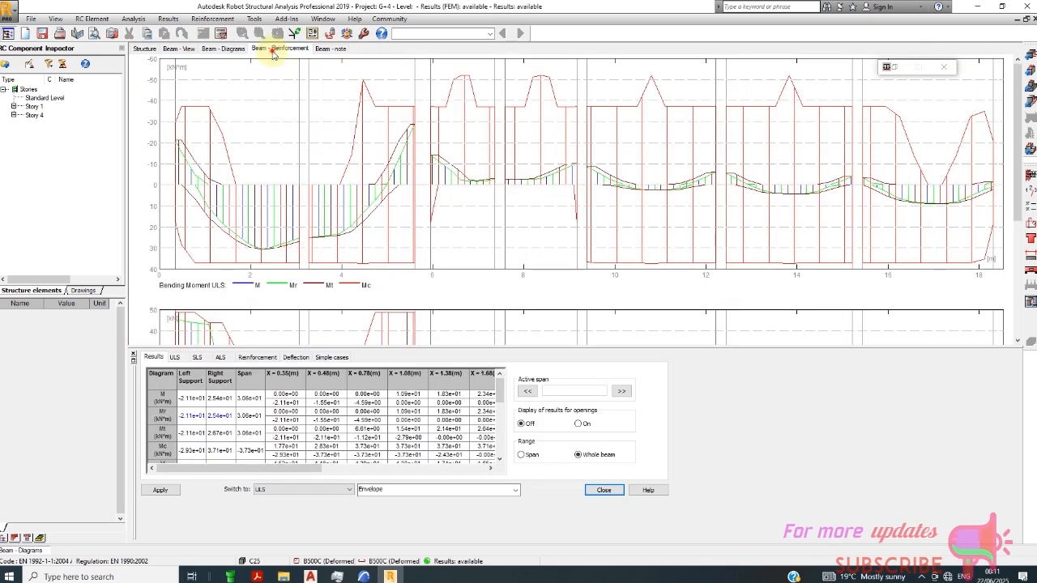
click(276, 48)
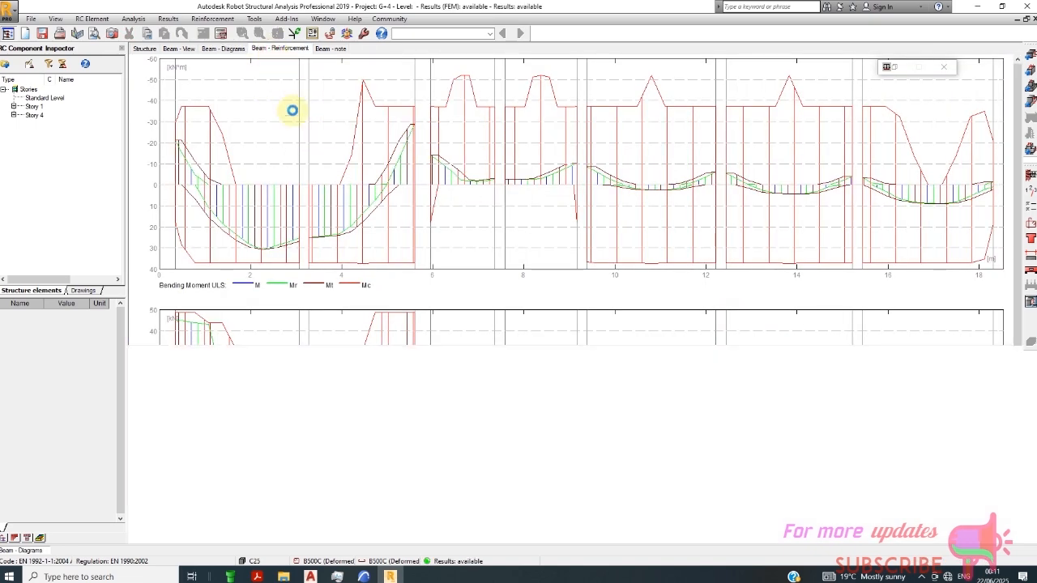
scroll(559, 188, up, 6)
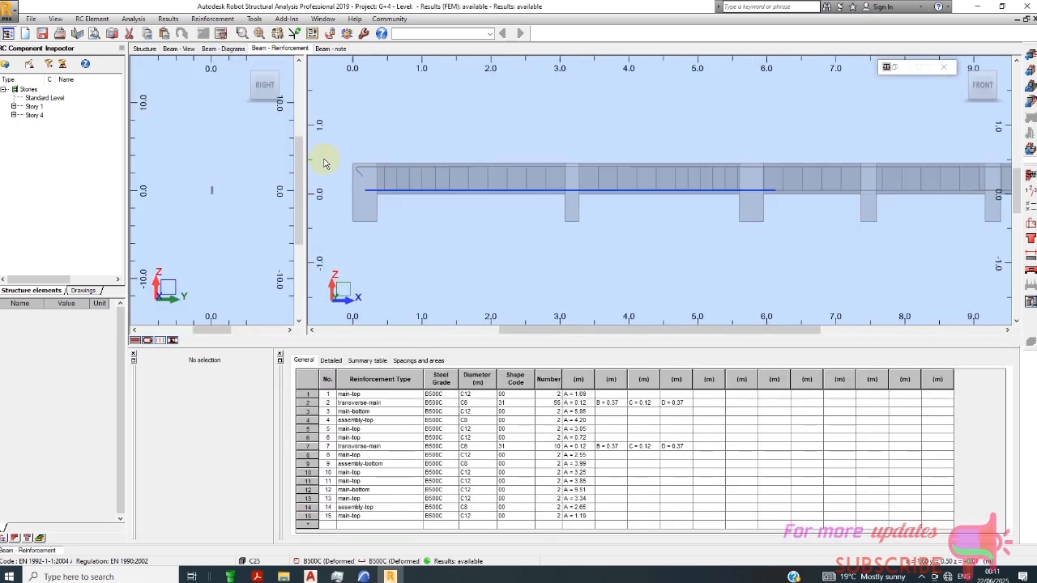
scroll(253, 174, up, 1)
scroll(209, 162, up, 8)
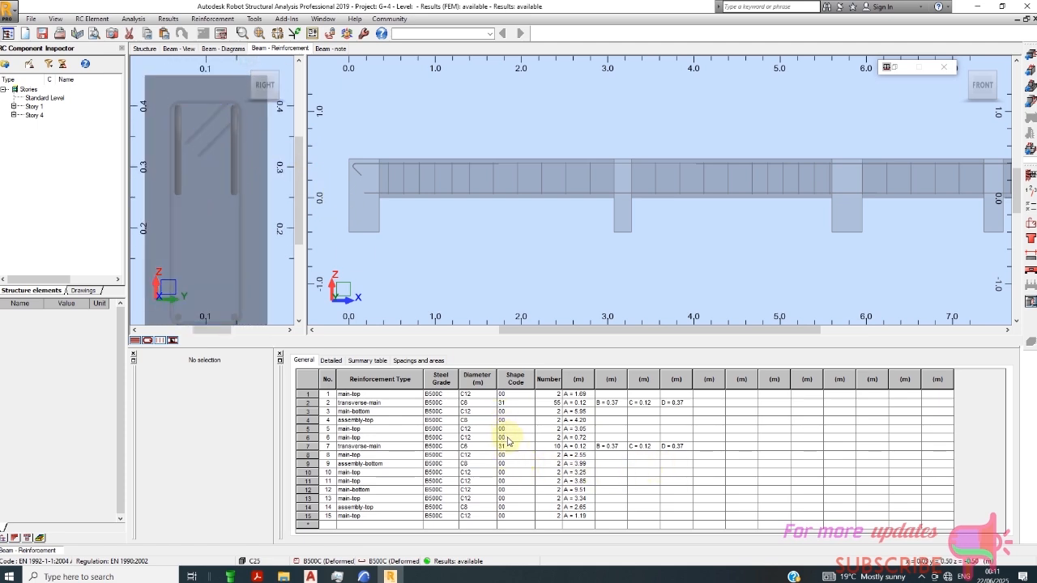
scroll(404, 243, down, 2)
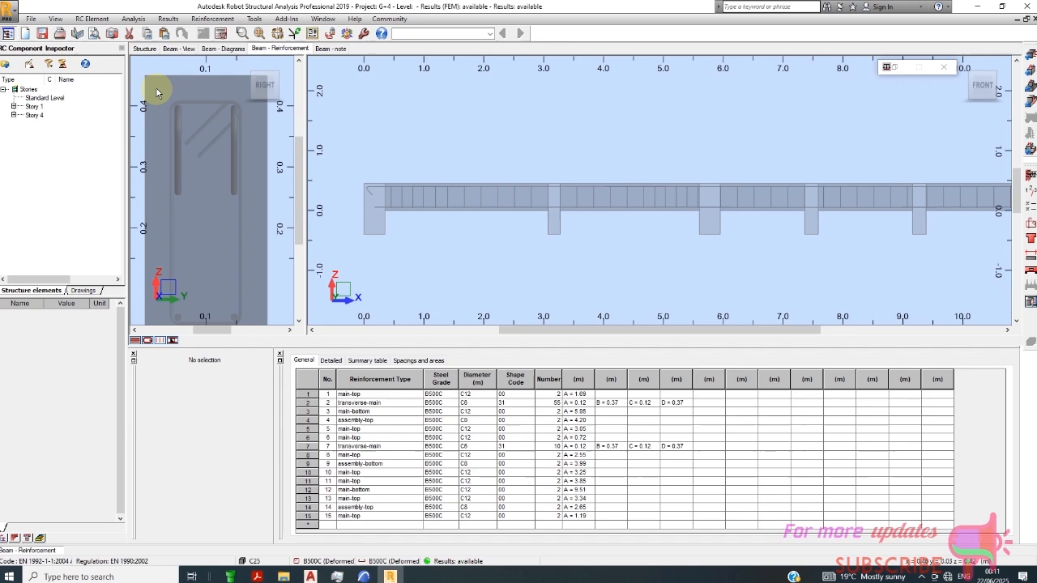
- Return to the structure model and select the short lowest-floor transverse beam B R0.2x0.45 beside the projecting front block
click(145, 49)
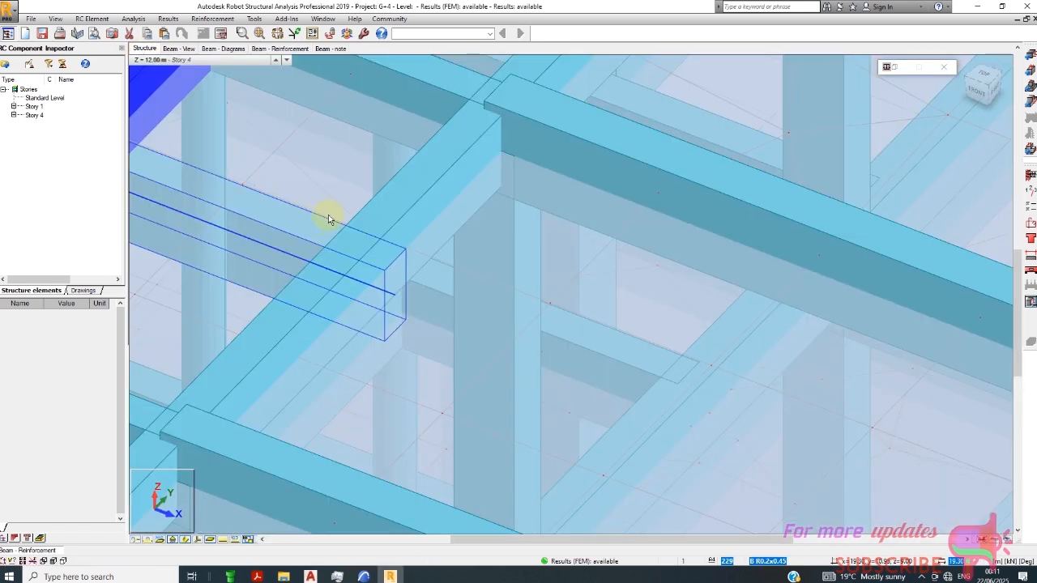
scroll(540, 269, down, 6)
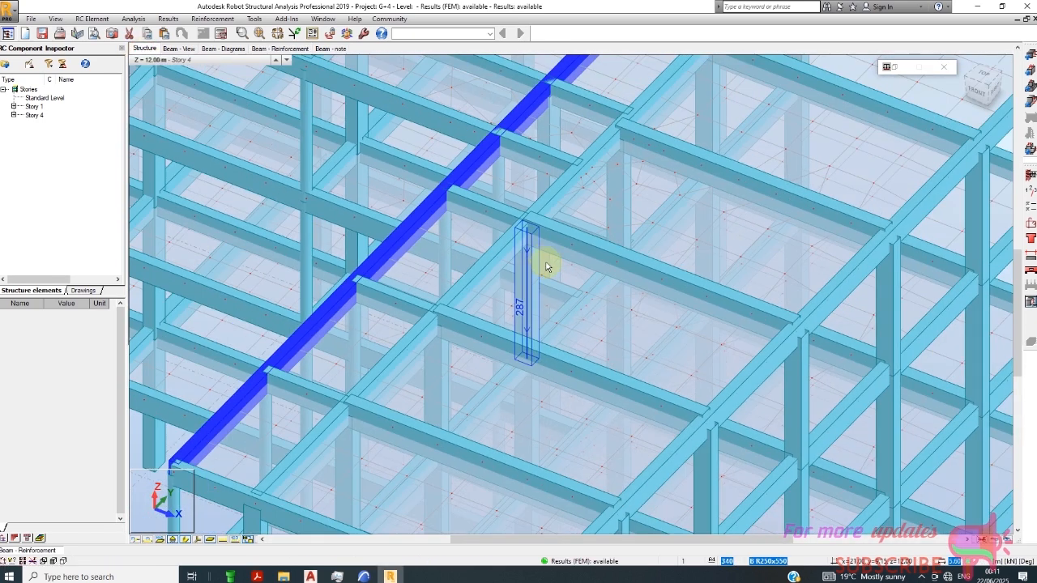
scroll(545, 266, down, 8)
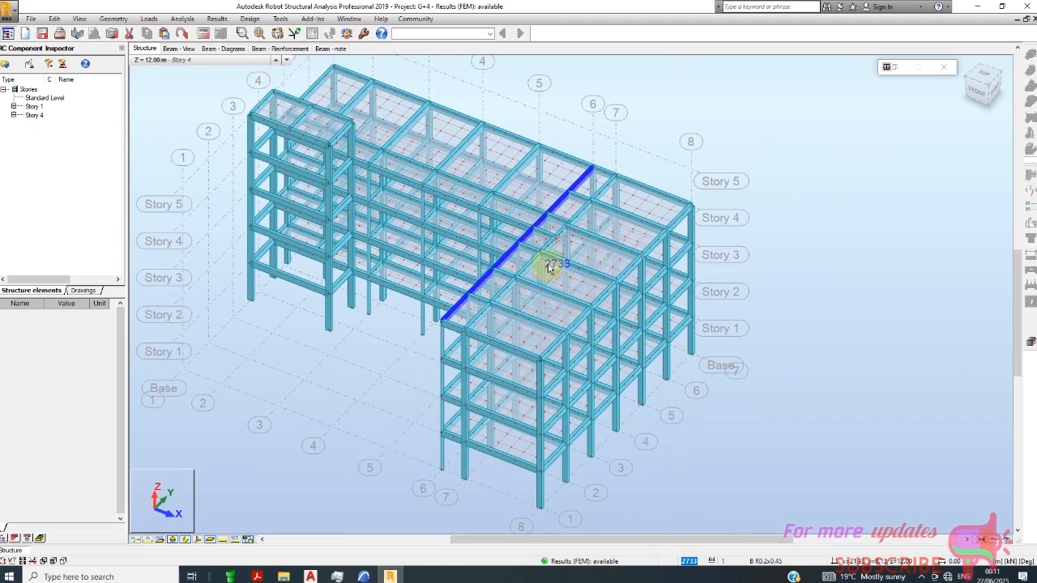
scroll(470, 287, up, 4)
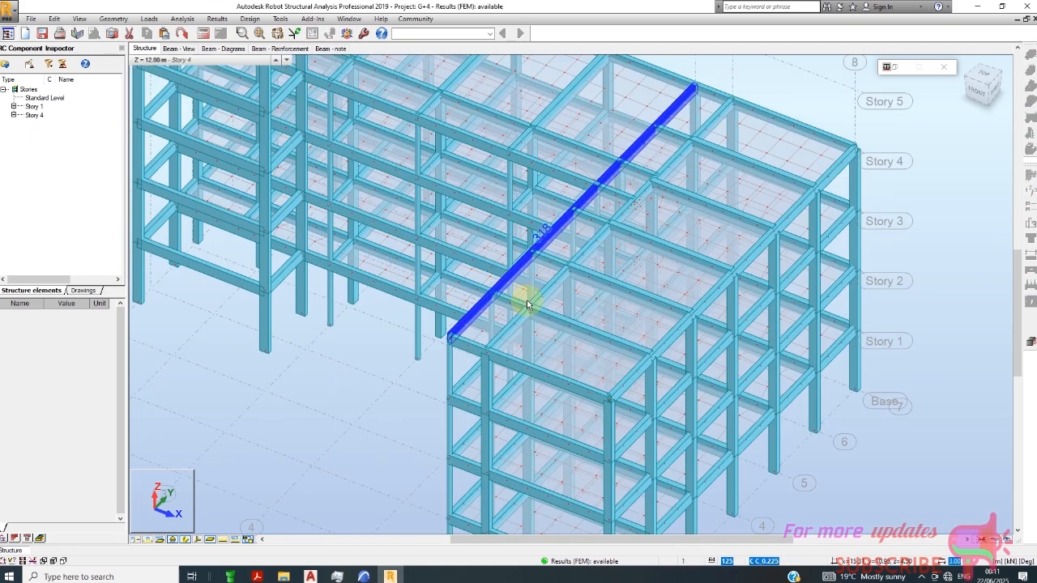
scroll(534, 298, down, 4)
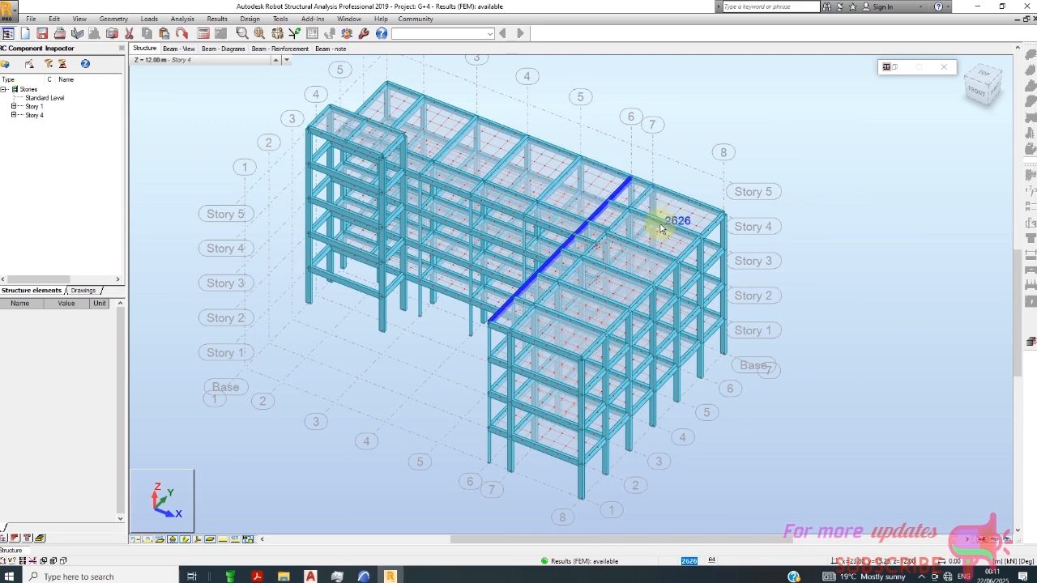
scroll(394, 232, up, 3)
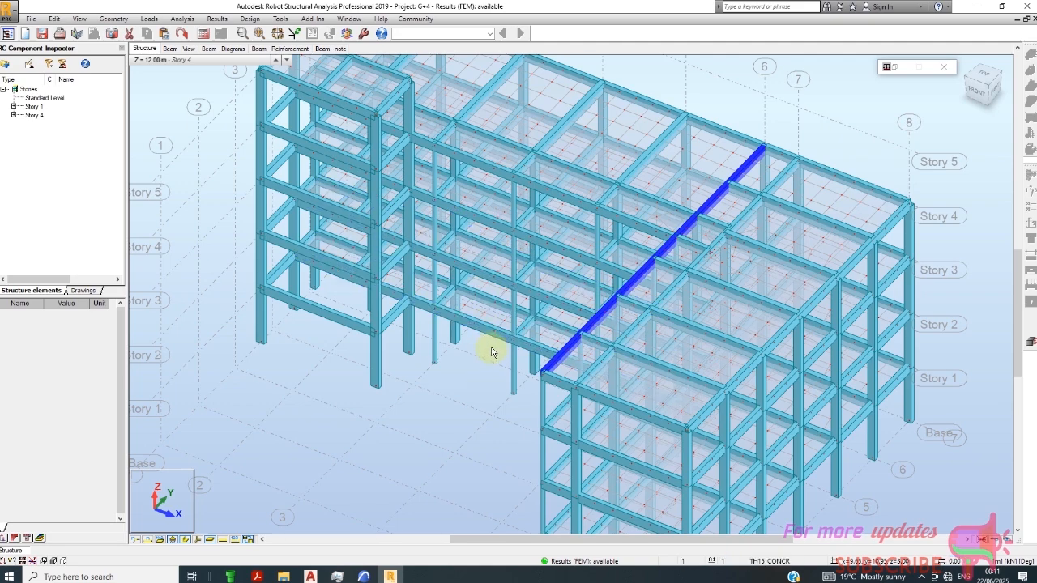
scroll(381, 319, up, 2)
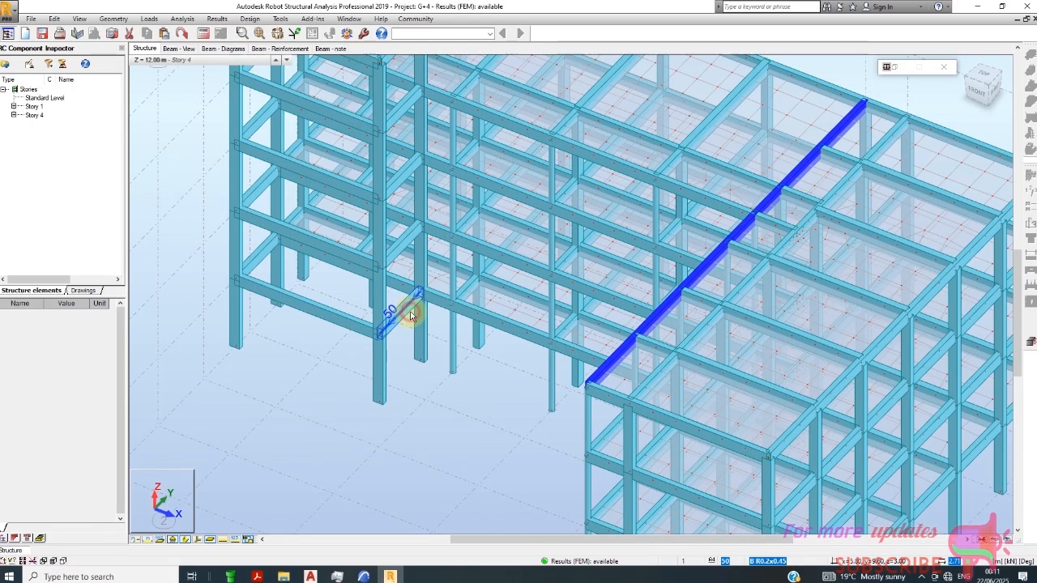
click(411, 316)
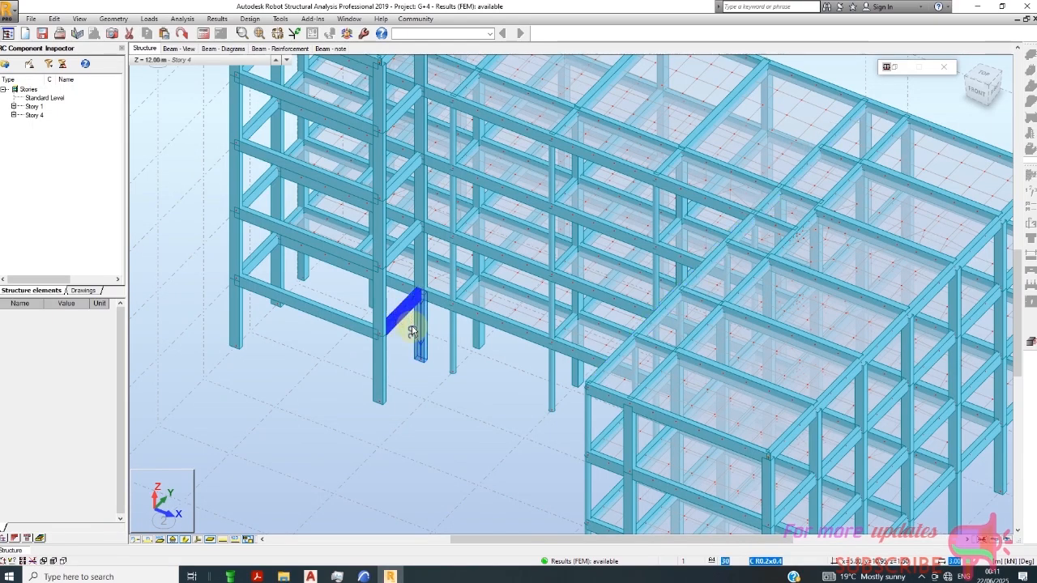
- Import the short beam into provided reinforcement design with the ULS/1 to ULS/6 manual combinations and grouping according to story
click(250, 19)
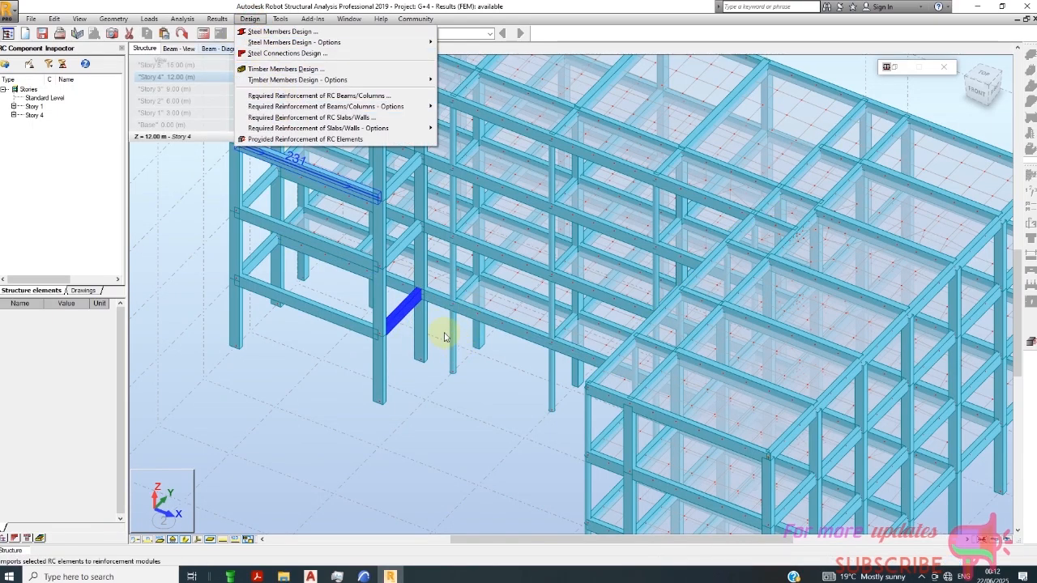
click(304, 138)
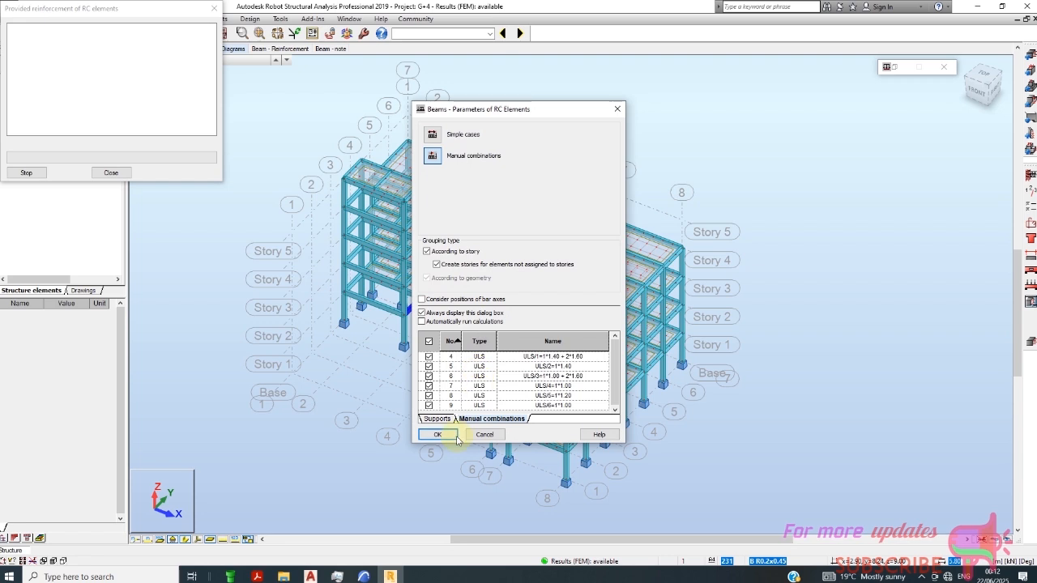
click(454, 435)
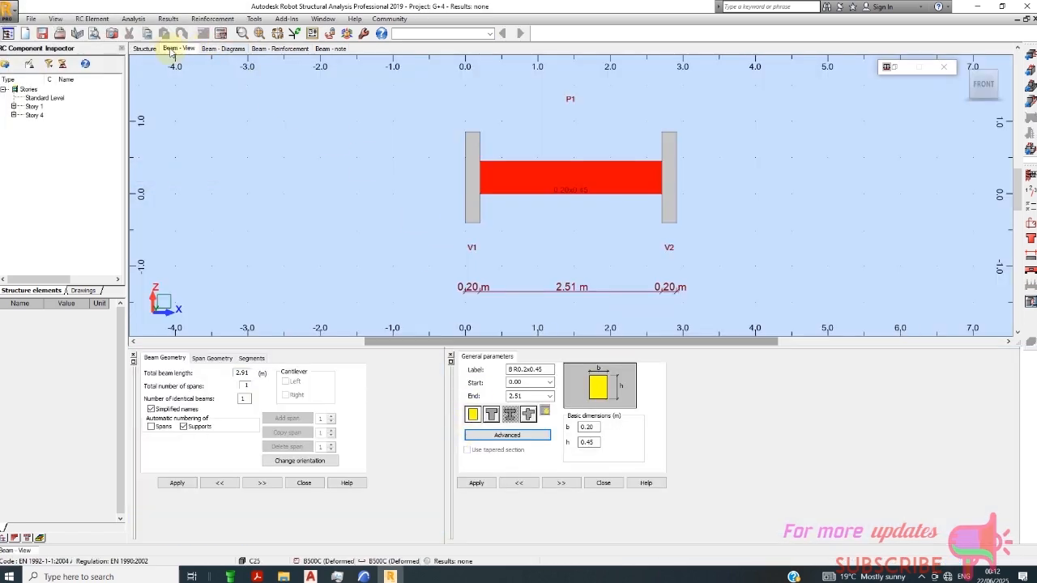
- Calculate the short beam, examine its ULS moment and shear diagrams and reinforcement layout, and open its calculation note
click(150, 50)
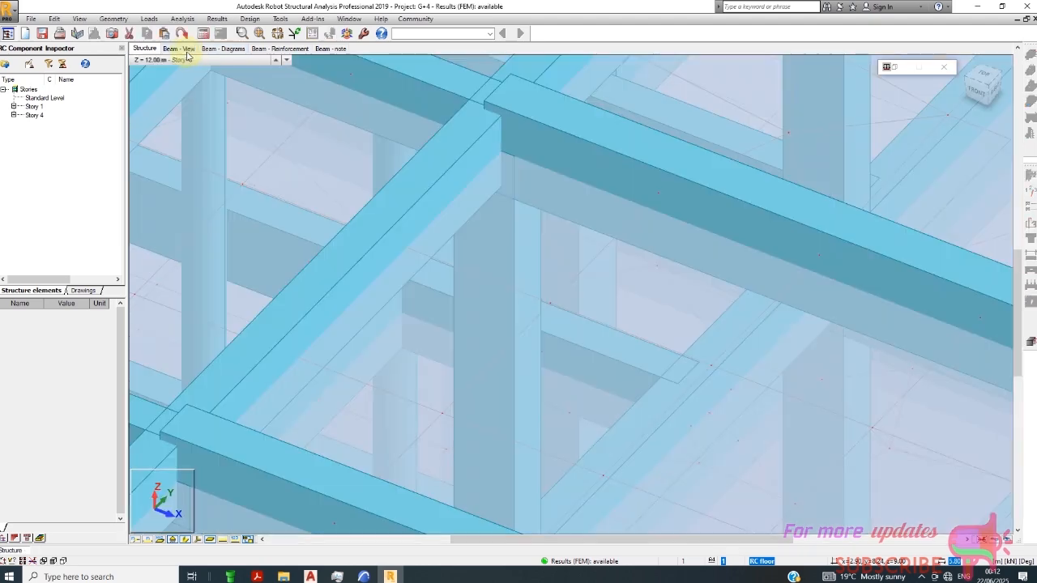
click(185, 50)
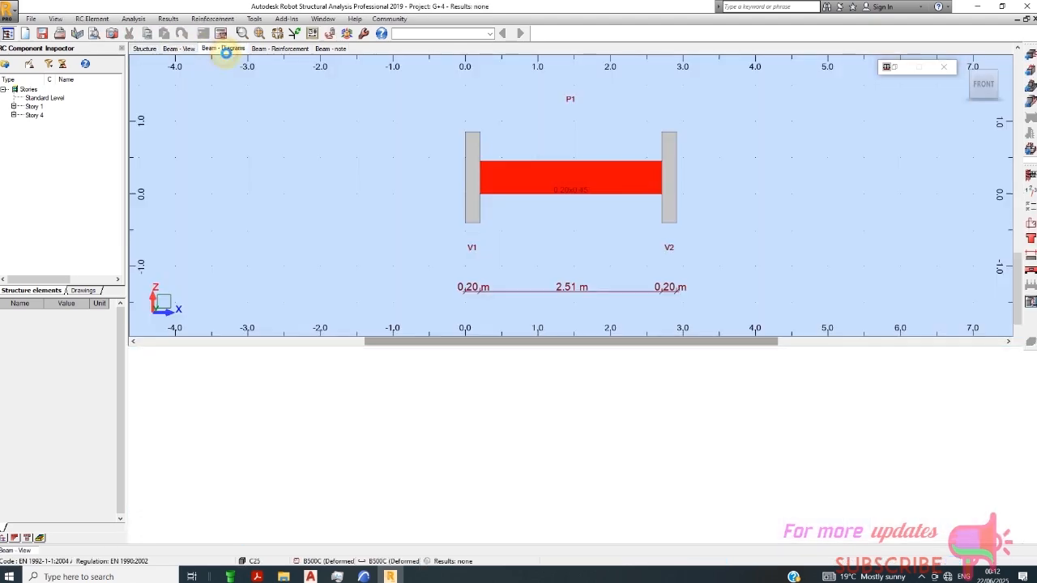
click(229, 50)
scroll(340, 198, down, 3)
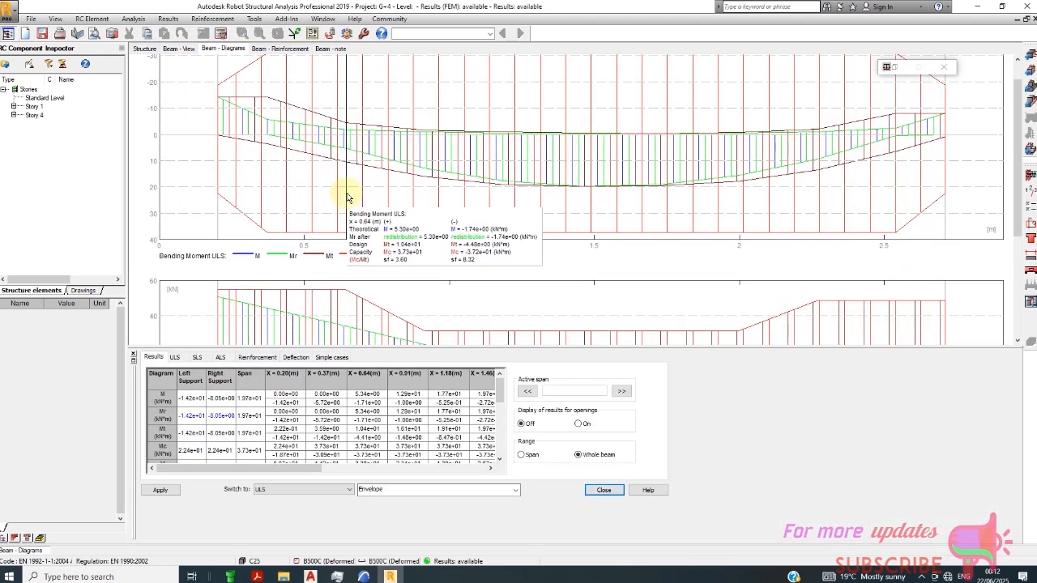
scroll(350, 177, down, 1)
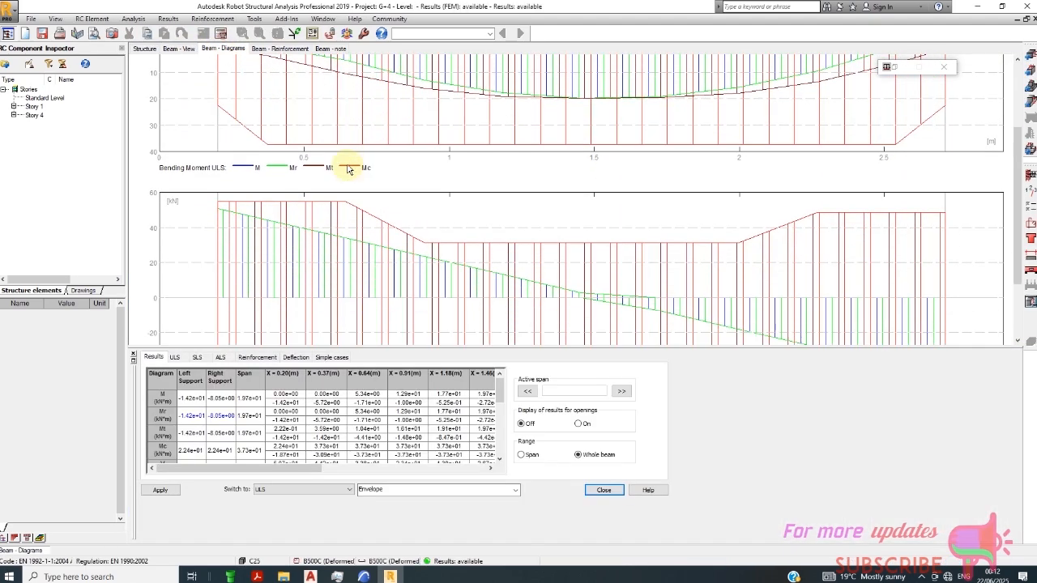
click(295, 49)
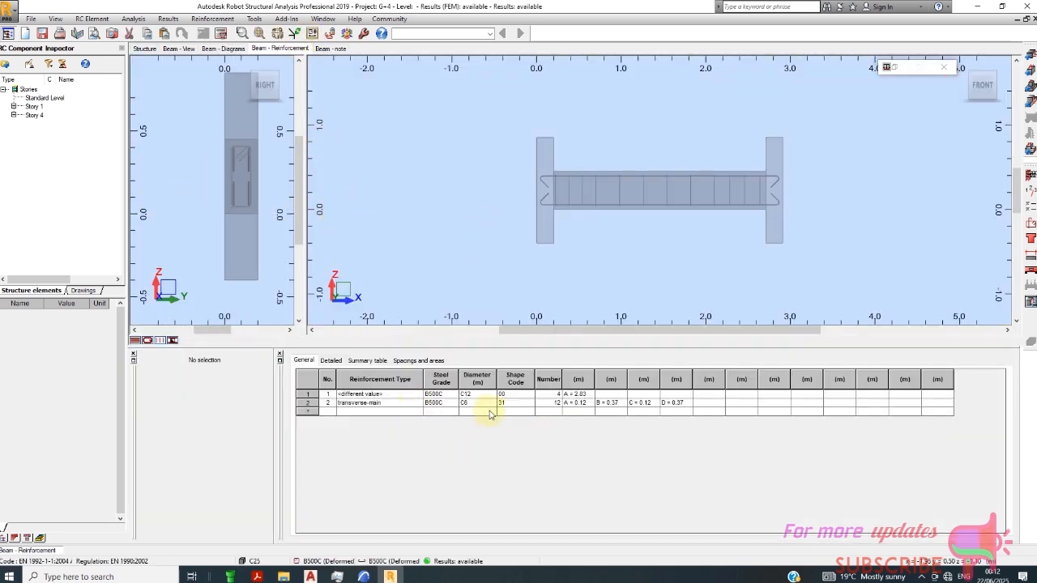
click(326, 49)
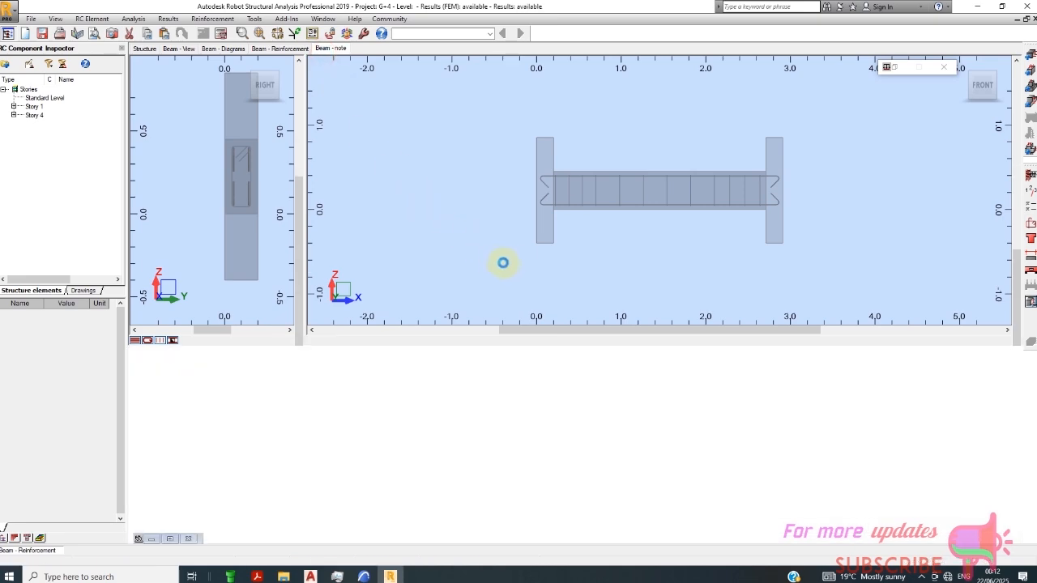
- Read the short beam's calculation note from its material properties and geometry down to the required reinforcement area
scroll(510, 275, down, 10)
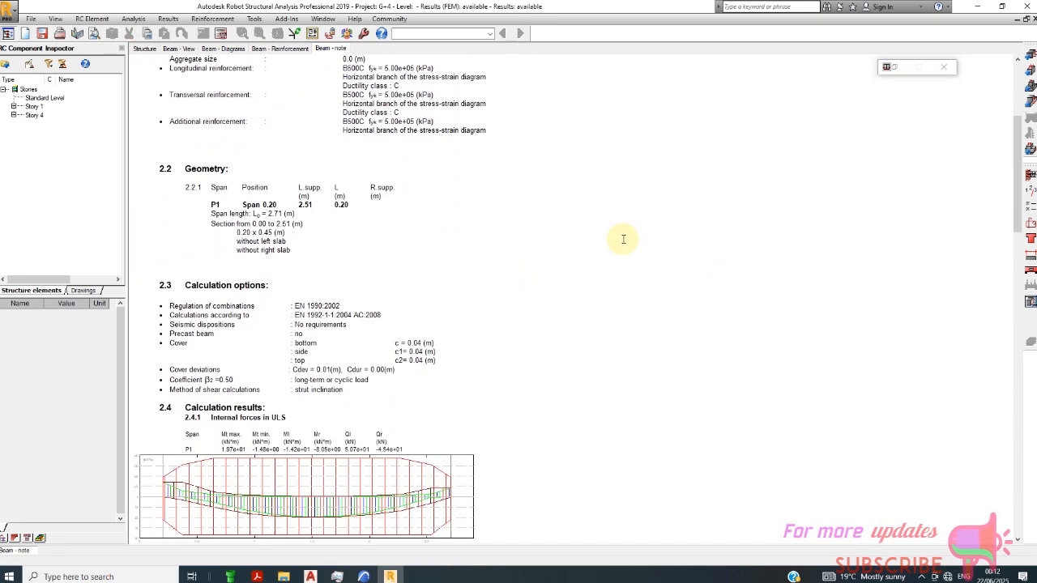
scroll(489, 227, down, 5)
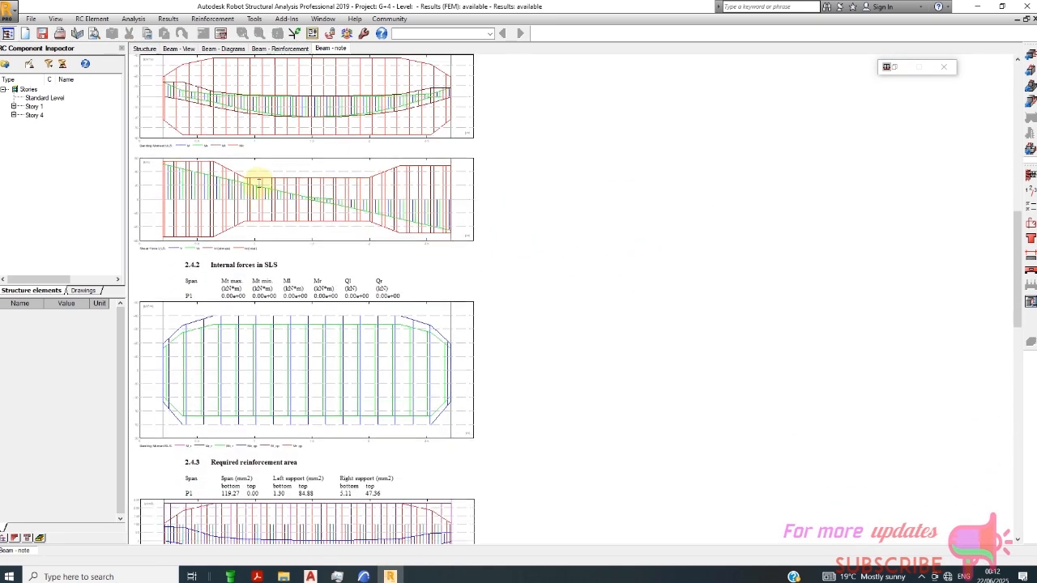
- Return to the structure model and select the lowest-storey column C R0.35x0.25 at the inner corner beside the projecting wing
click(146, 50)
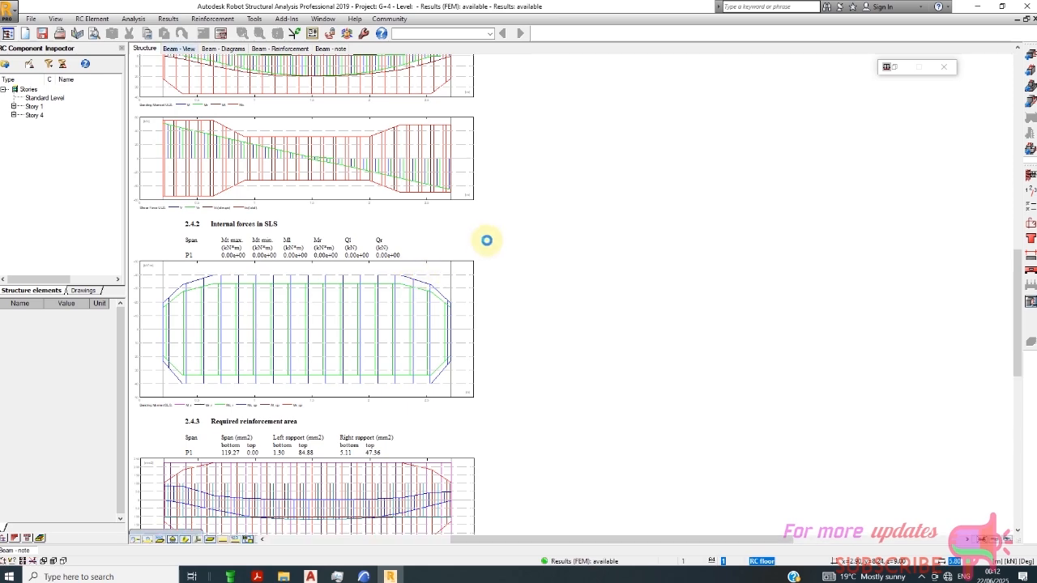
scroll(653, 239, down, 6)
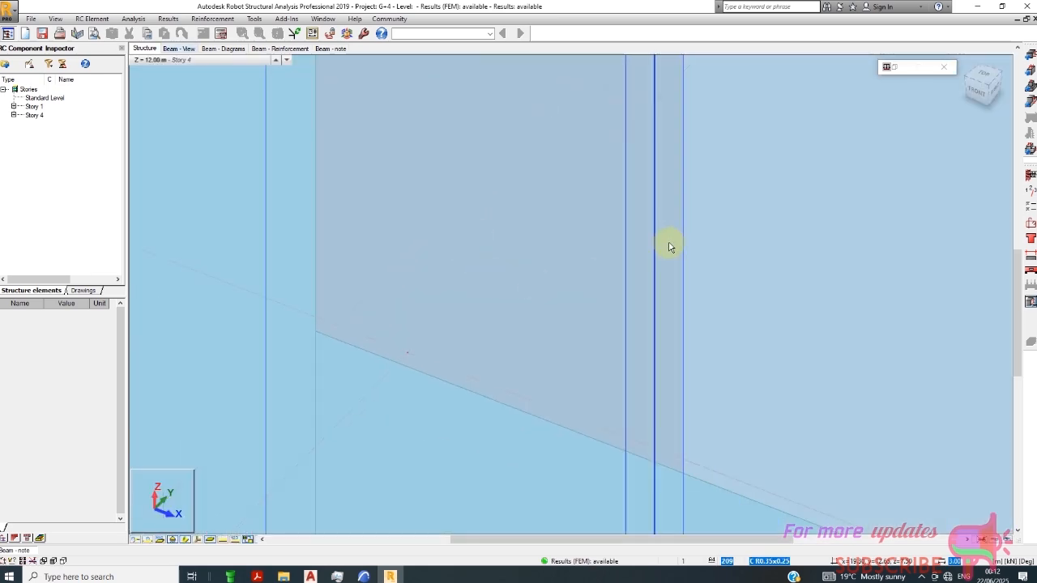
scroll(709, 242, down, 8)
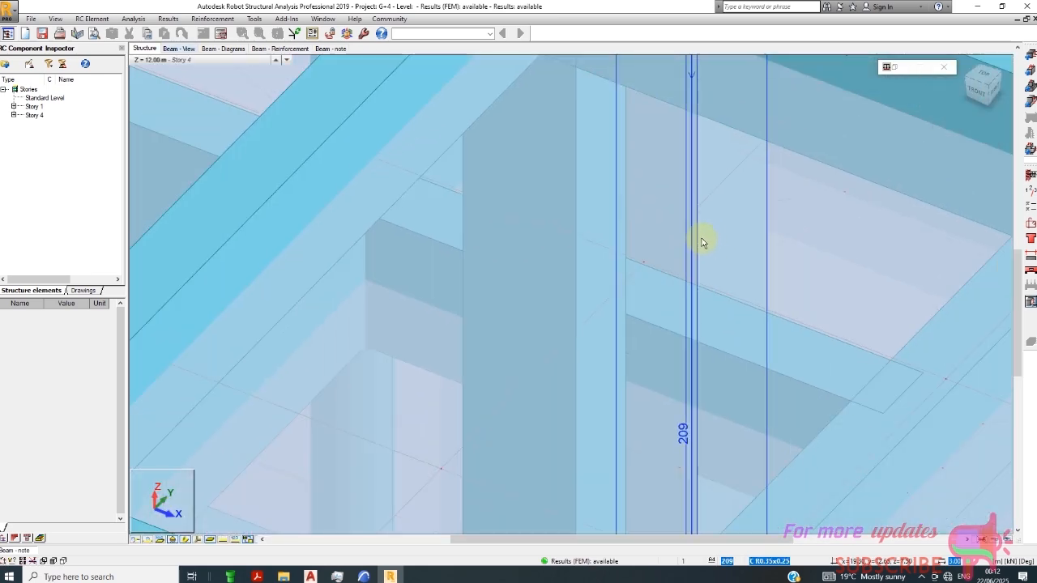
scroll(628, 199, down, 8)
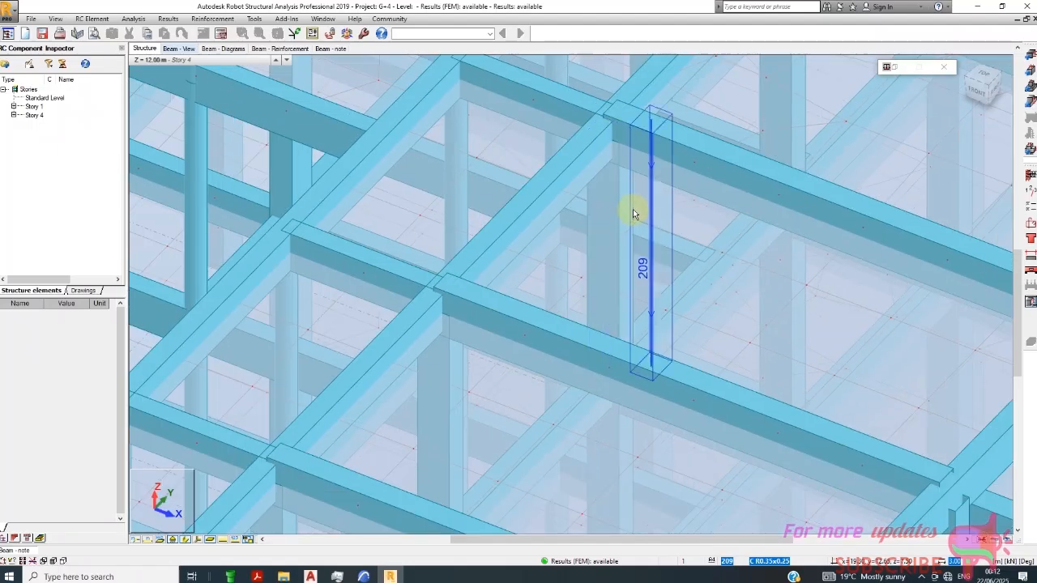
scroll(630, 205, down, 10)
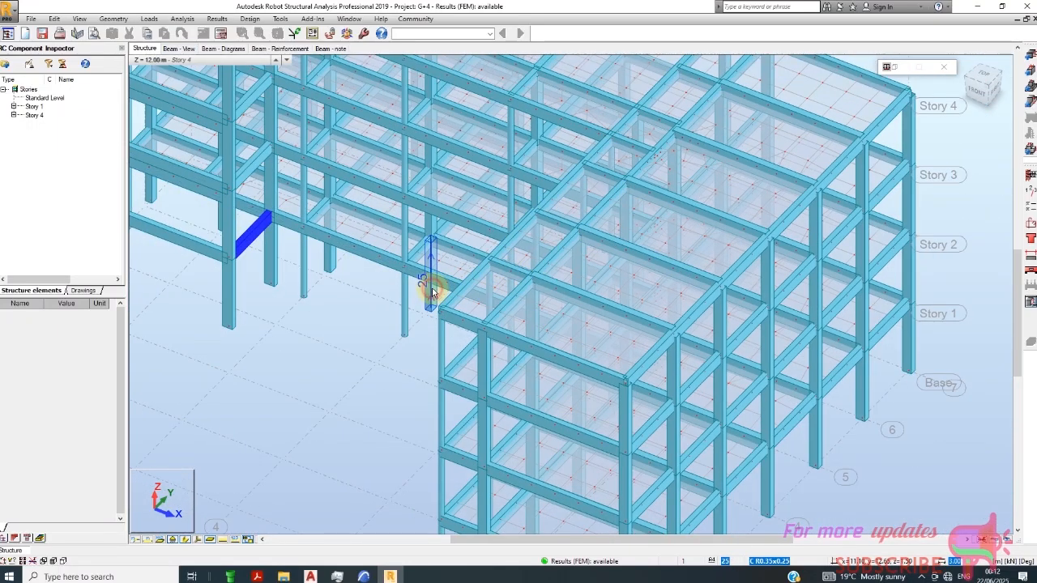
click(431, 294)
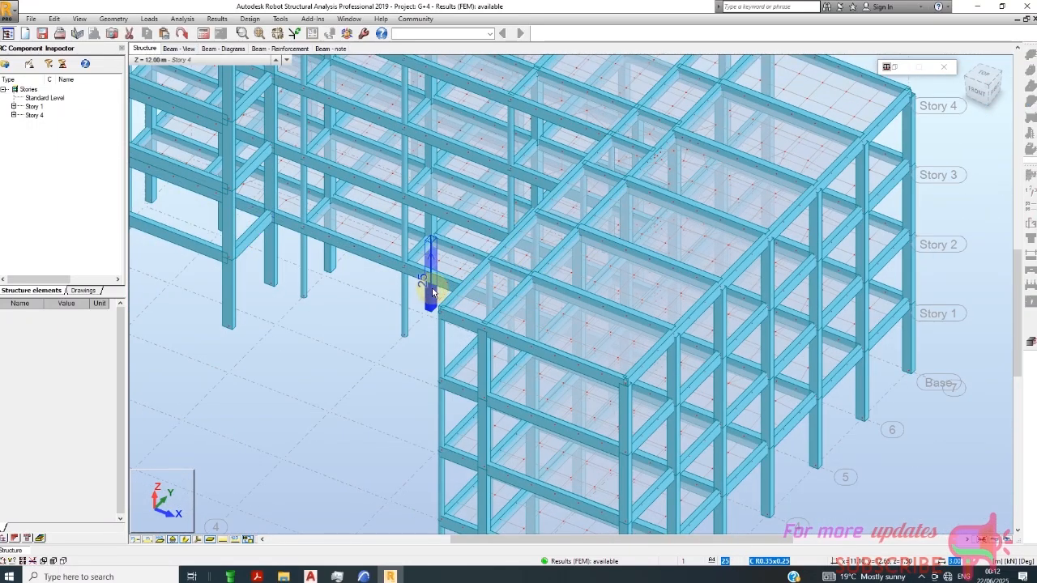
- Import the column into provided reinforcement design with the ULS/1 to ULS/6 manual combinations, grouped according to story and geometry
click(250, 19)
click(266, 138)
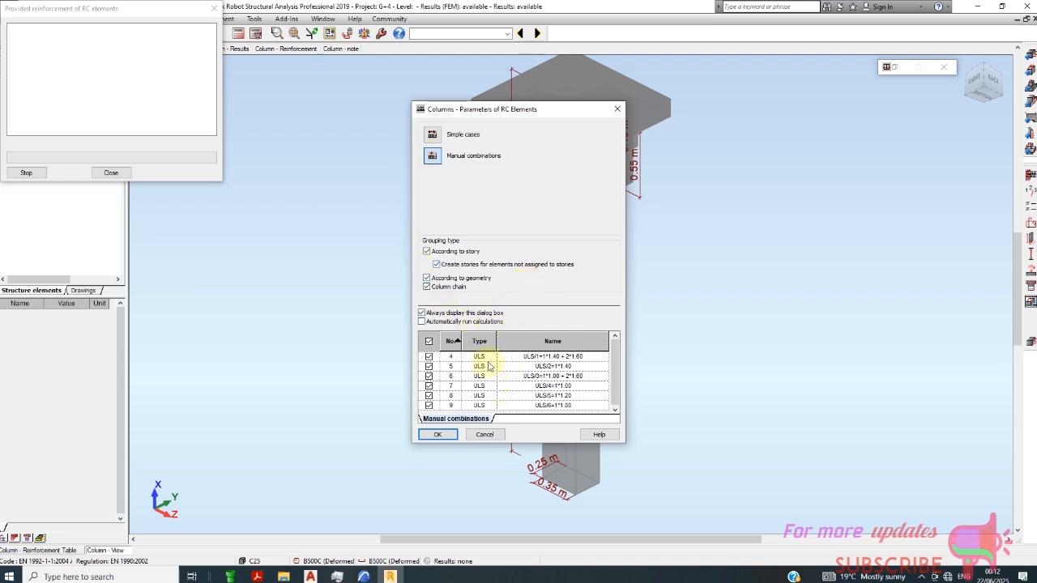
click(444, 436)
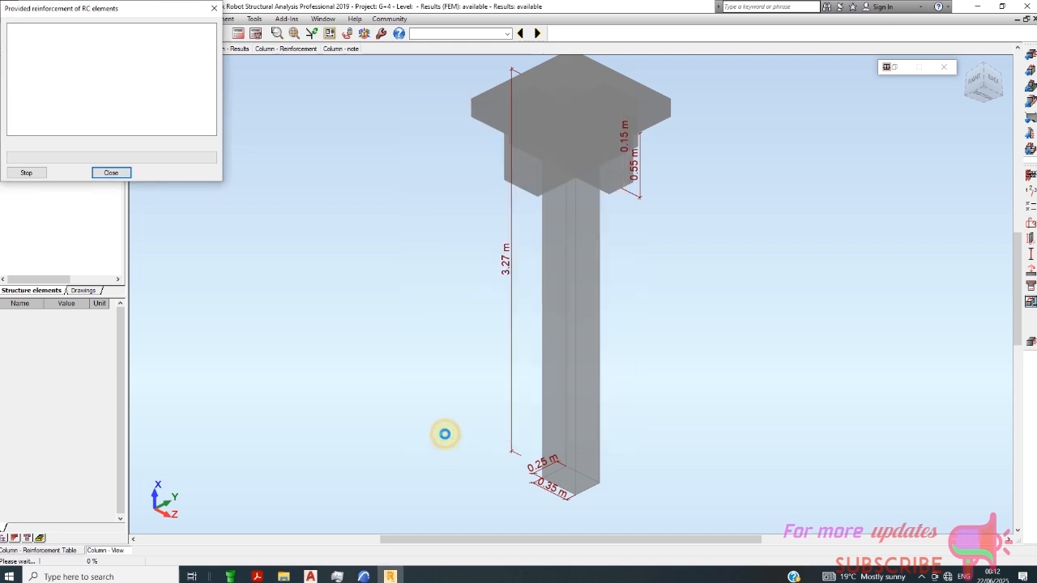
- Examine the imported column's results, reinforcement and geometry views
click(237, 48)
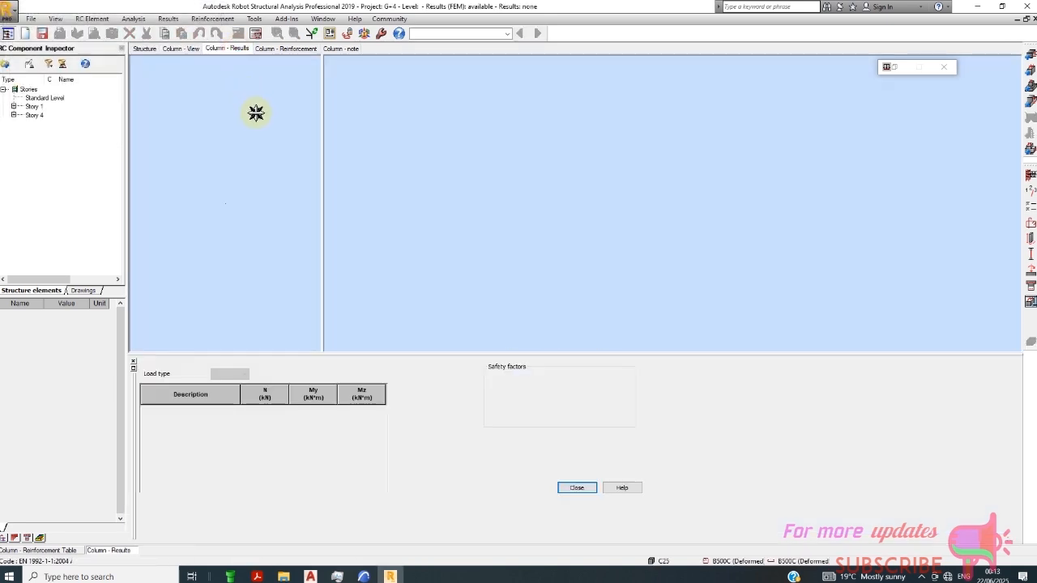
click(282, 50)
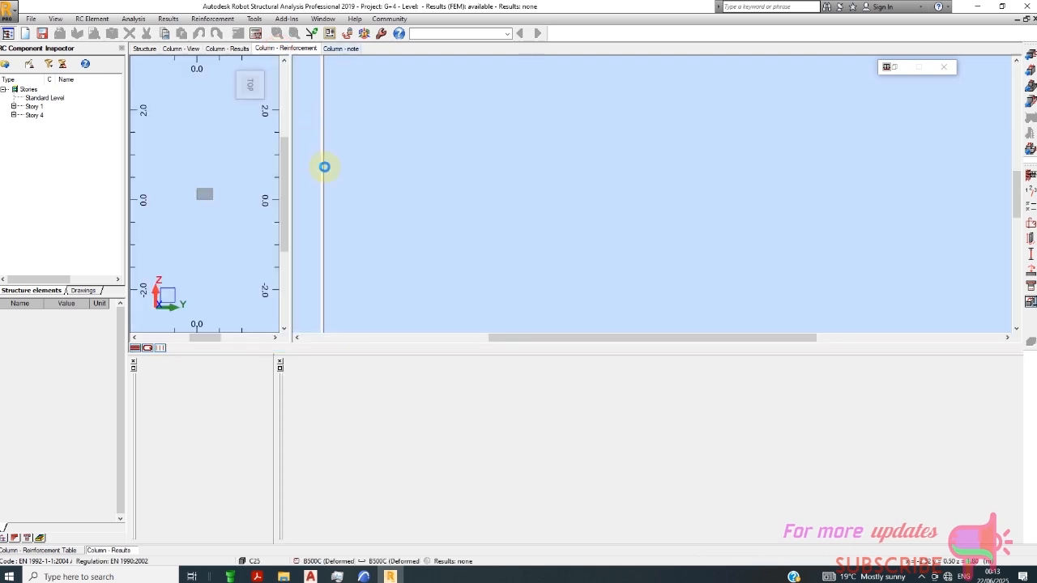
scroll(325, 72, up, 2)
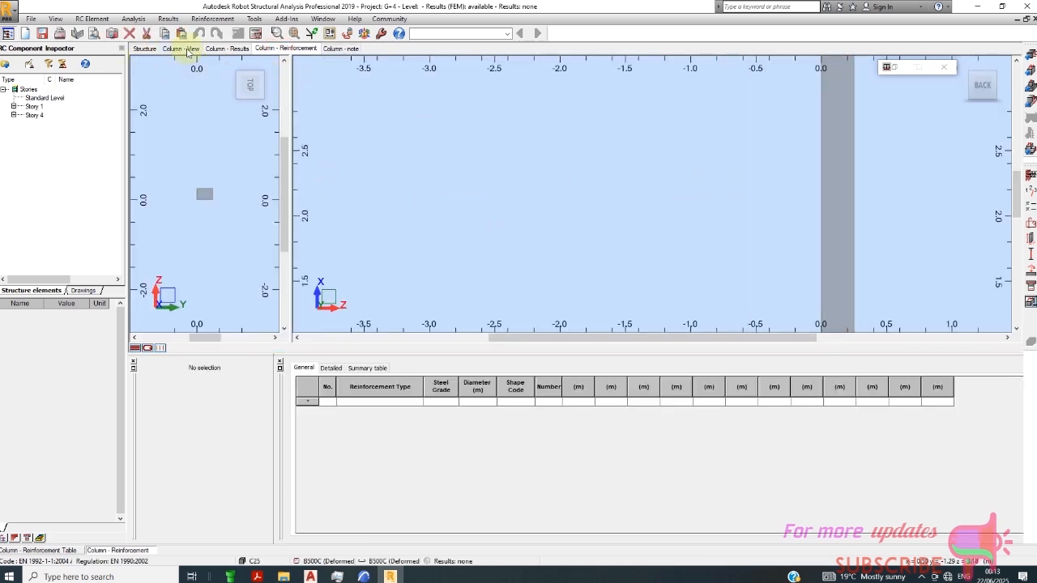
click(186, 50)
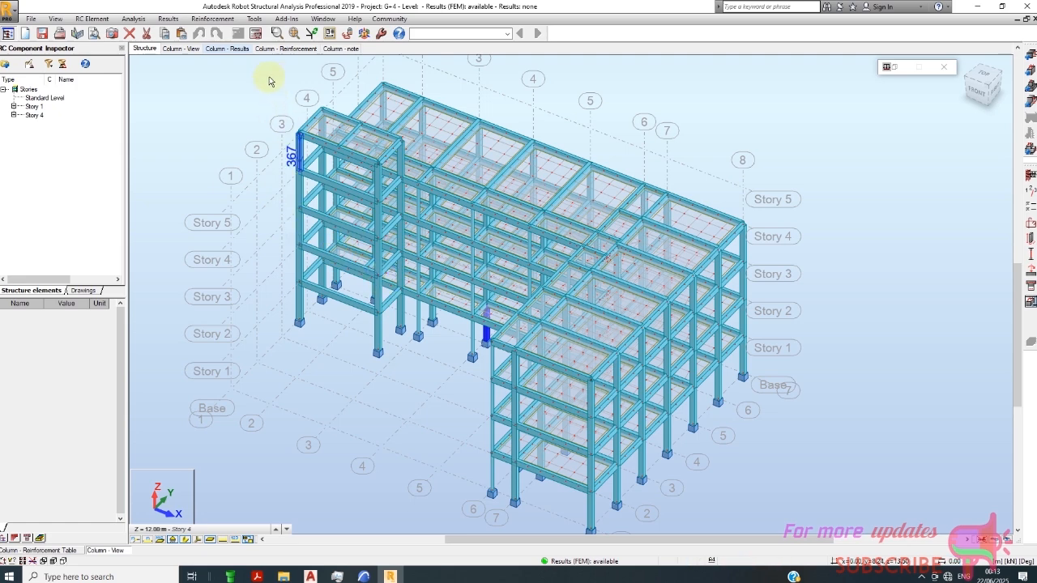
- Import the same column into provided reinforcement design again, using the simple cases DL1, LL1 and WIND1 instead of manual combinations
click(251, 22)
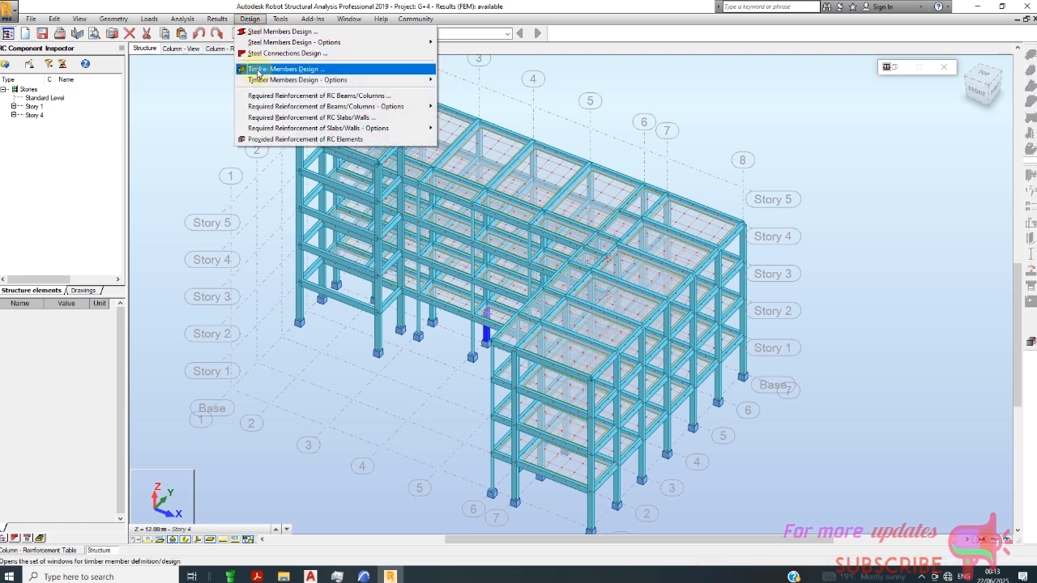
click(301, 141)
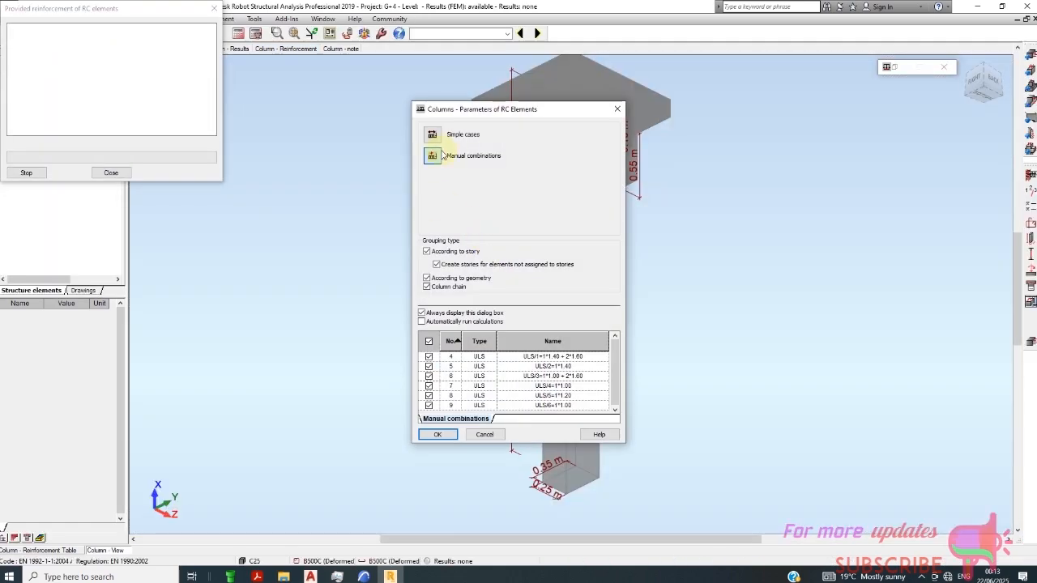
click(436, 136)
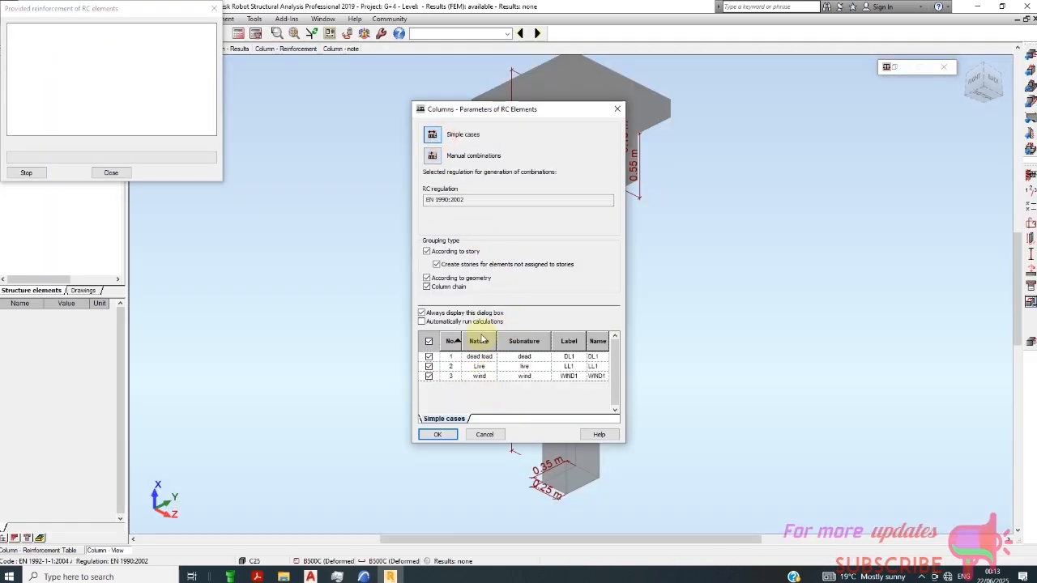
click(439, 434)
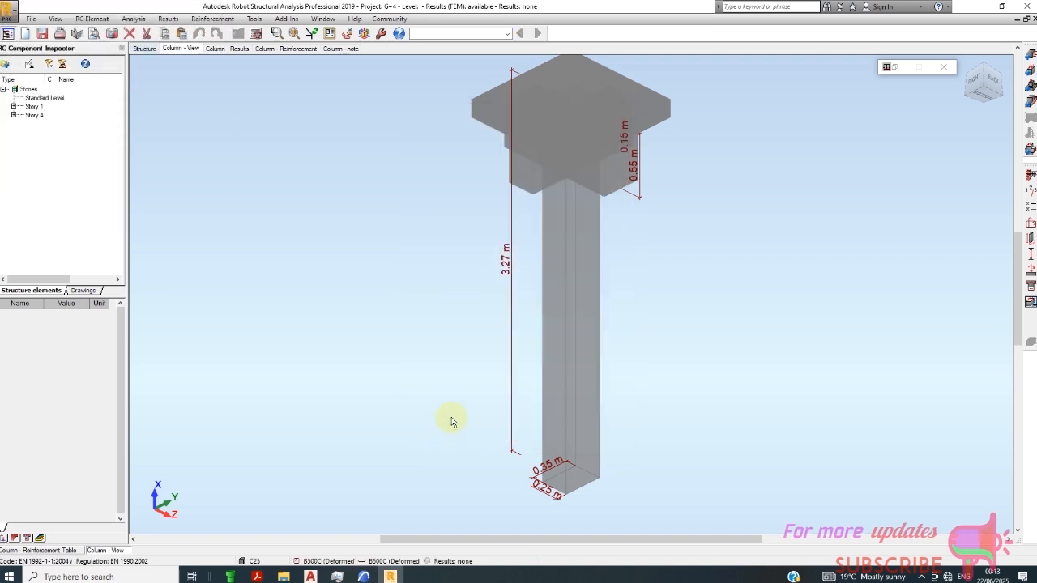
- Examine the re-imported column's results and reinforcement views and read its calculation note down to the loads and material survey
click(221, 49)
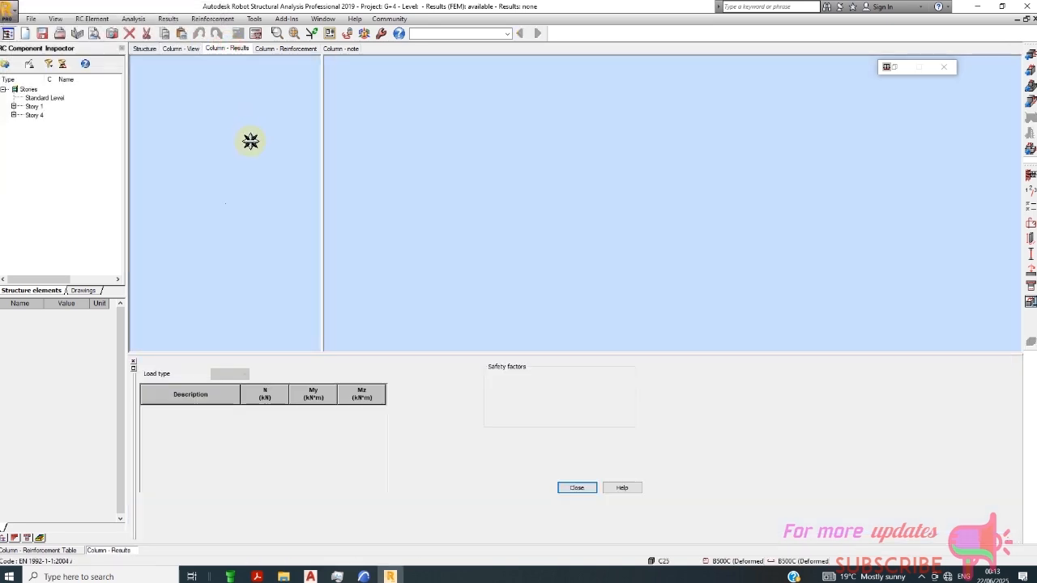
click(284, 48)
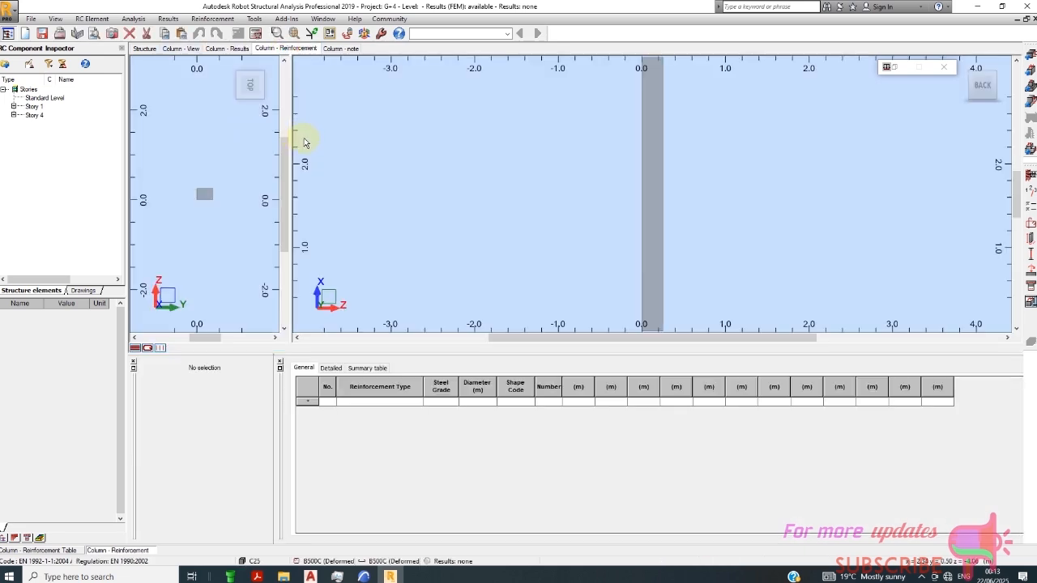
click(341, 49)
scroll(465, 219, down, 2)
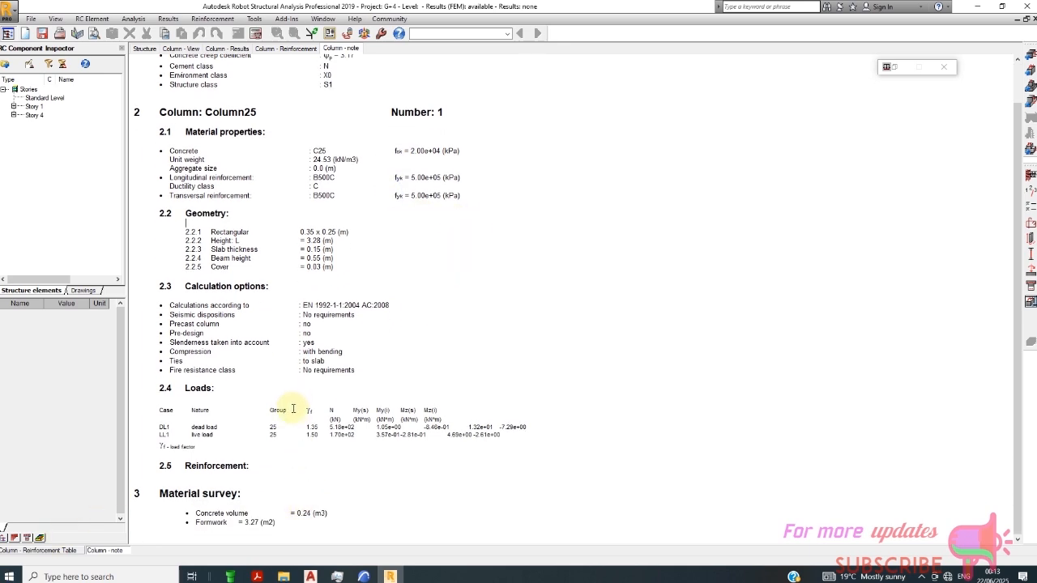
- Return to the structure model, review the load cases in manual combinations ULS/1 and ULS/2, and leave without changing the structure data
click(146, 48)
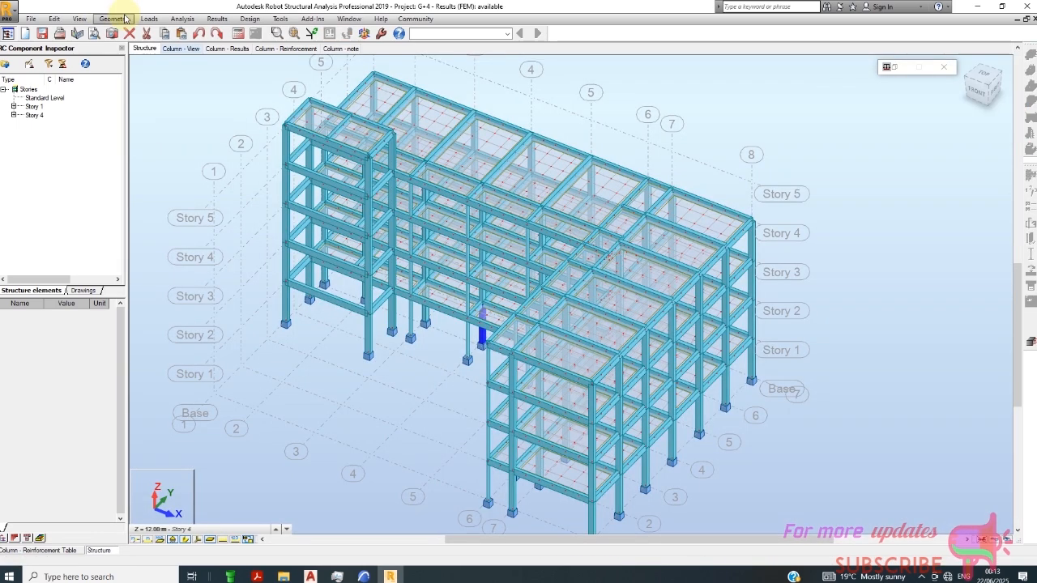
click(149, 18)
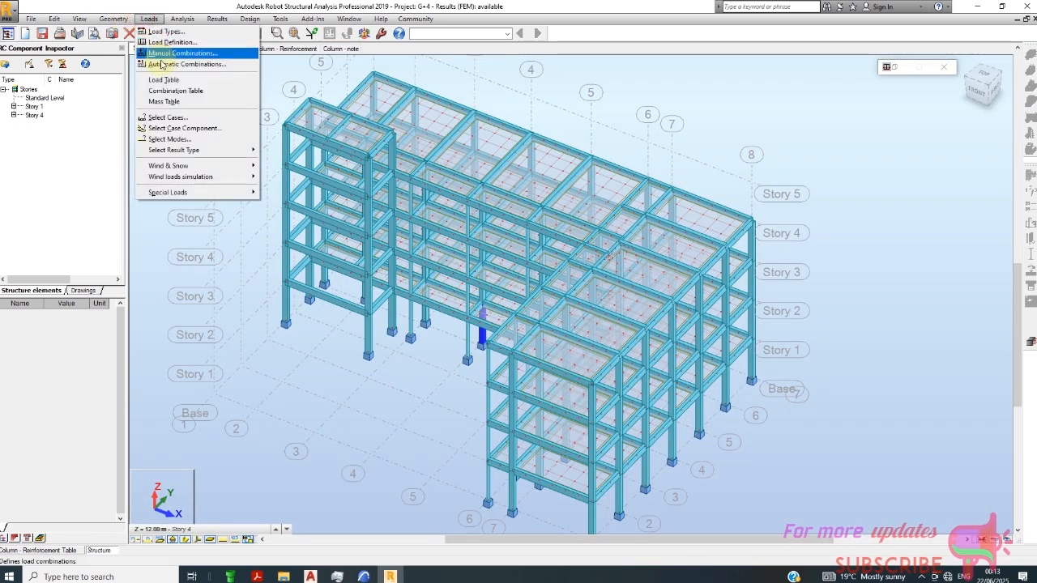
click(272, 237)
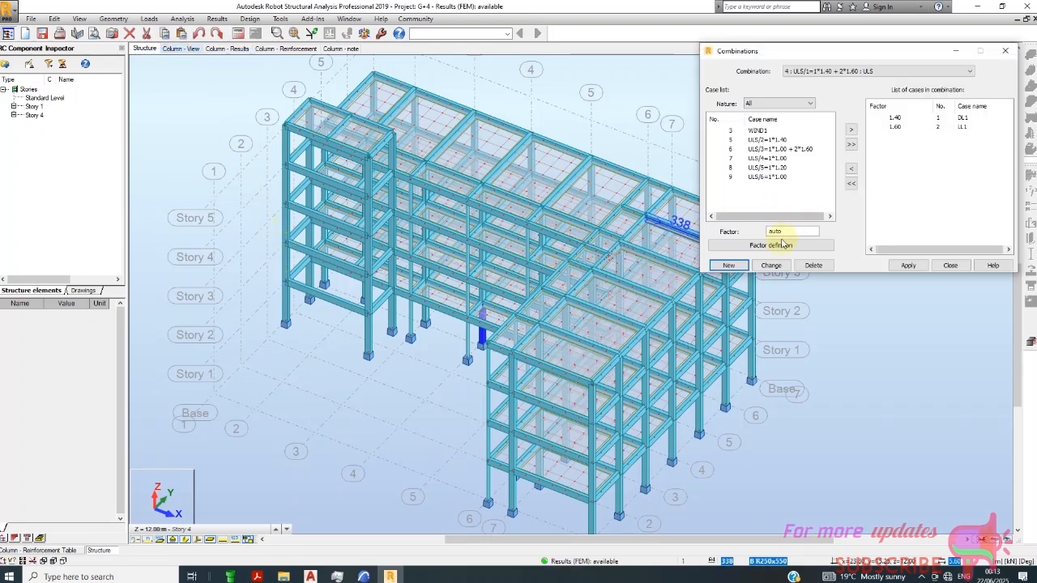
click(847, 73)
click(839, 89)
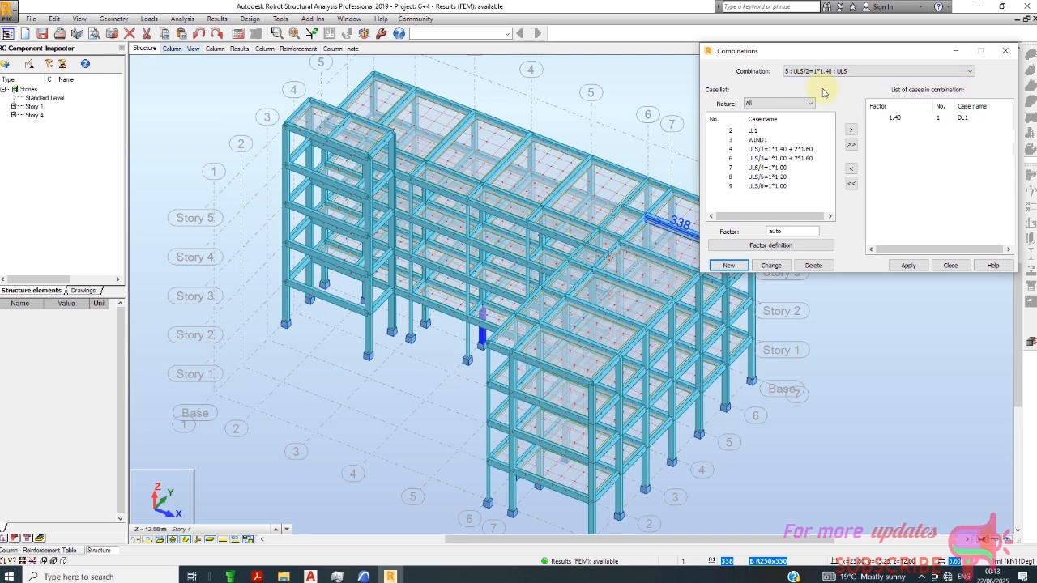
click(943, 267)
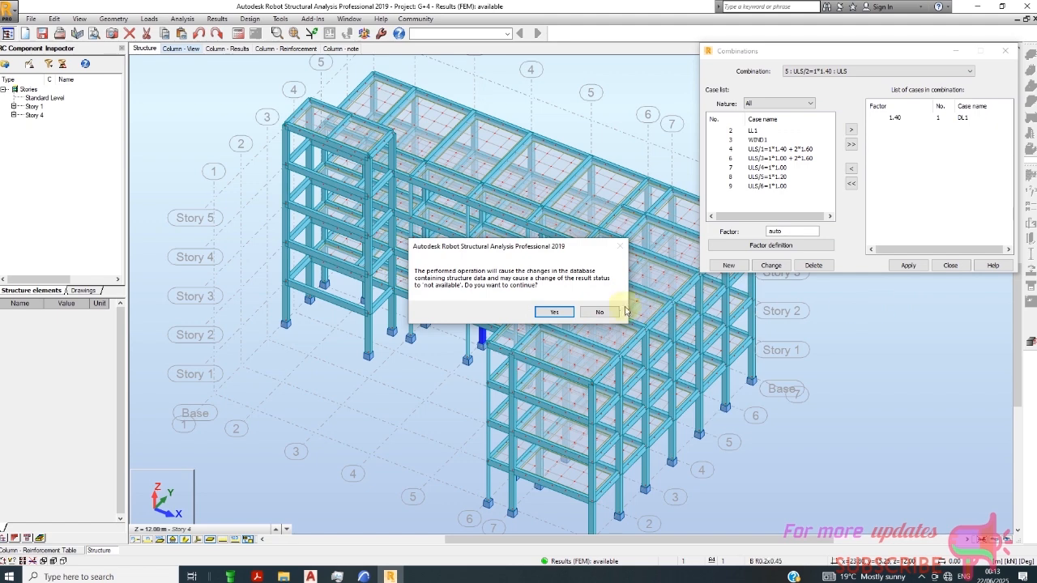
click(617, 314)
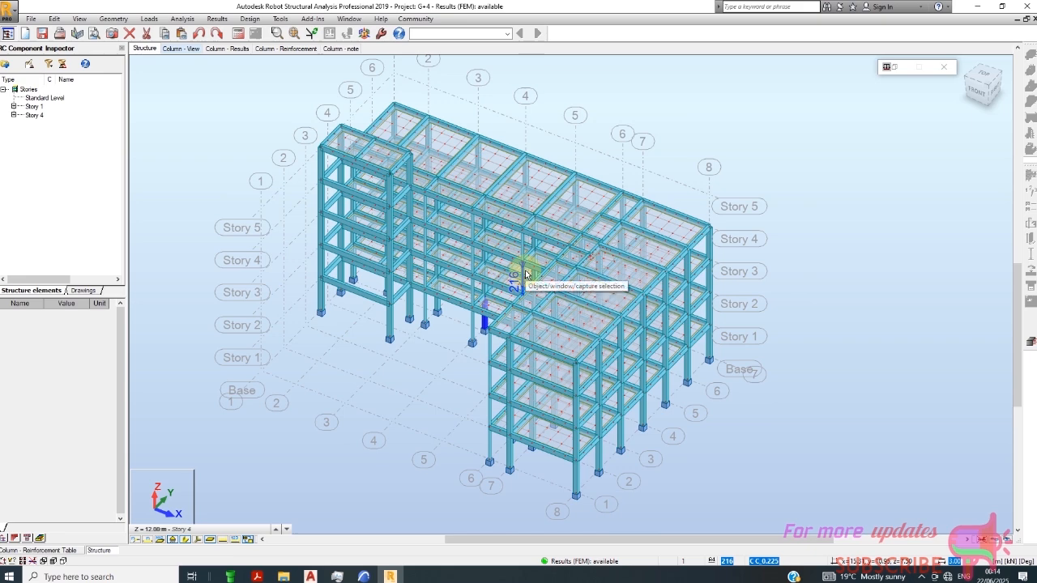
click(920, 577)
click(932, 533)
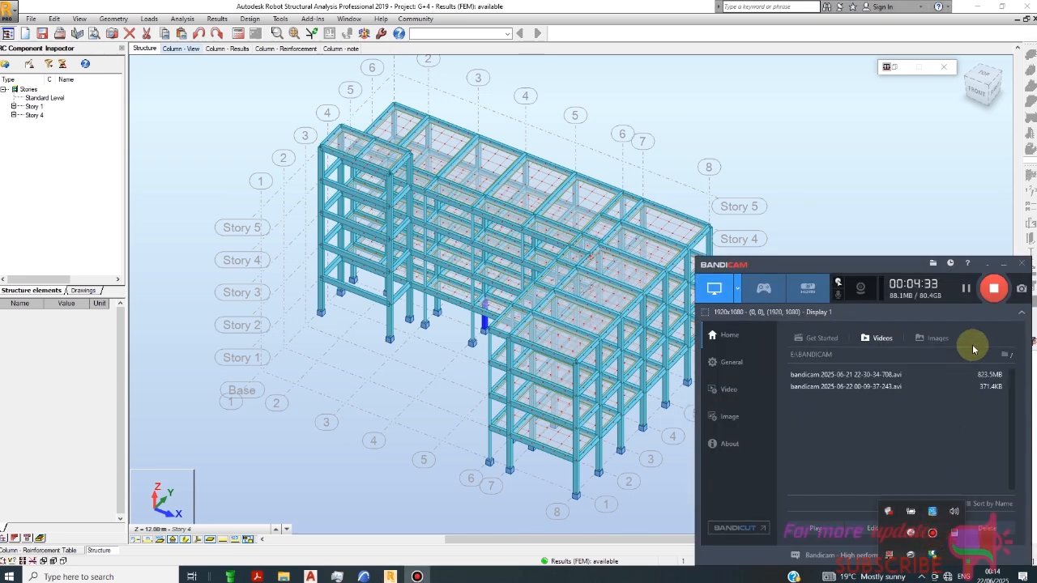